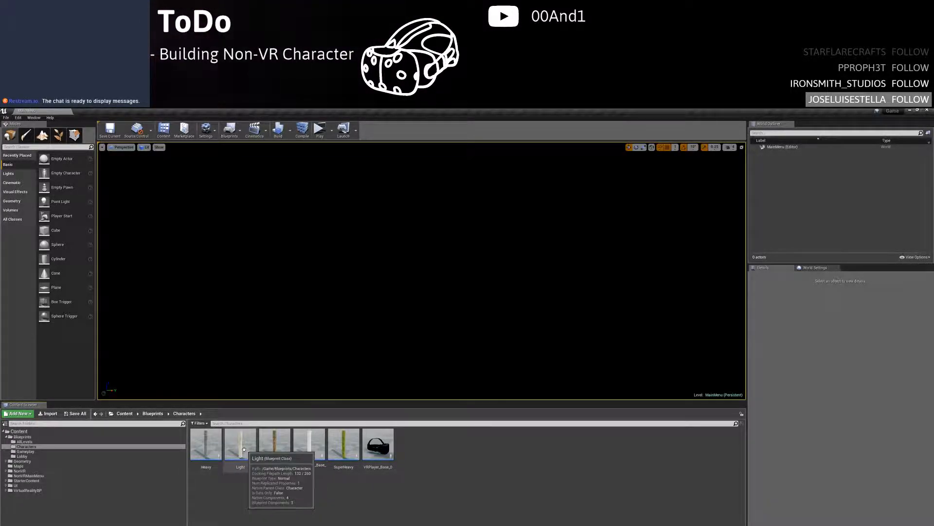
Open the Light character blueprint from the Characters folder and bring its firing event nodes into view
double_click(244, 448)
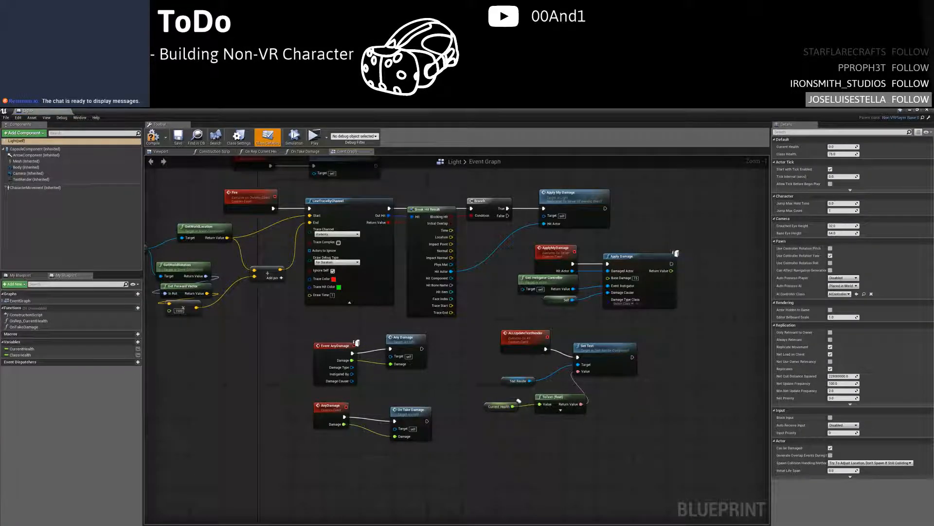
right_drag(276, 373, 318, 454)
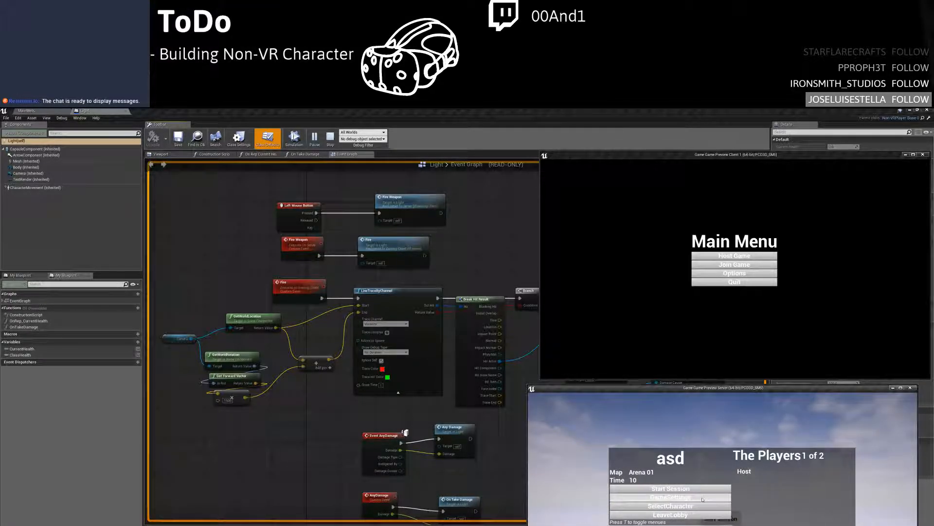
Join the hosted match from the client preview, accept it, and hide the lobby menu
click(739, 266)
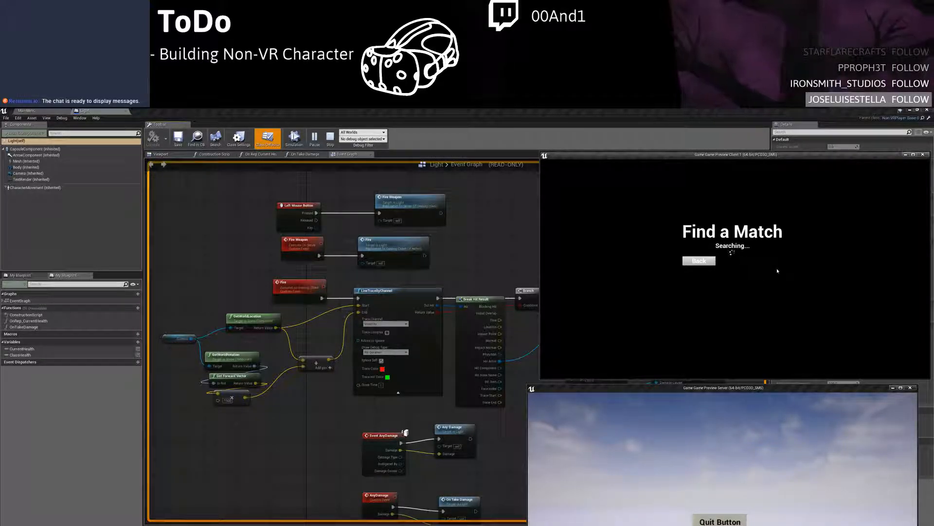
click(771, 265)
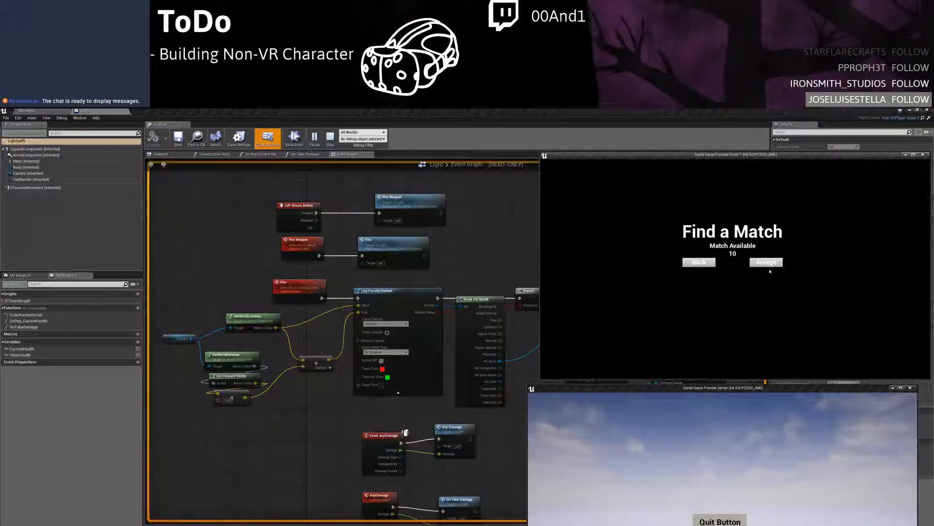
click(712, 268)
click(698, 310)
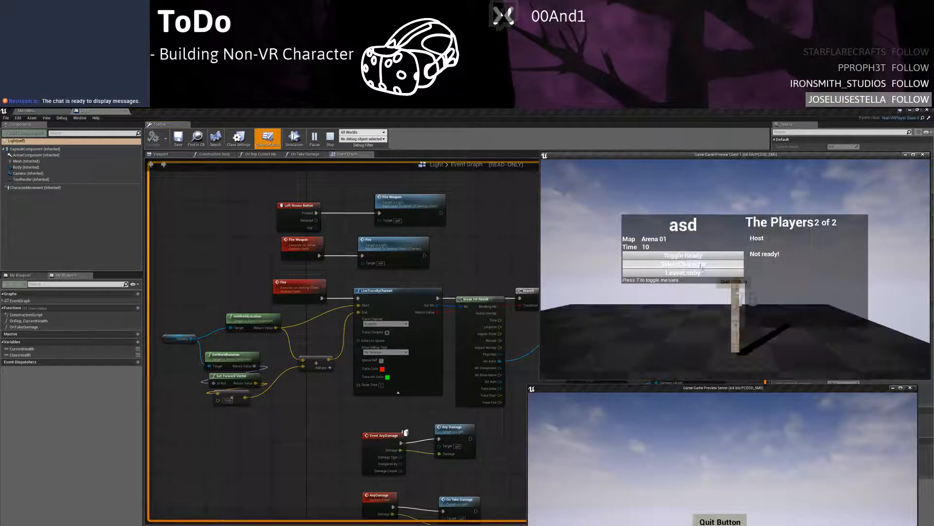
key(t)
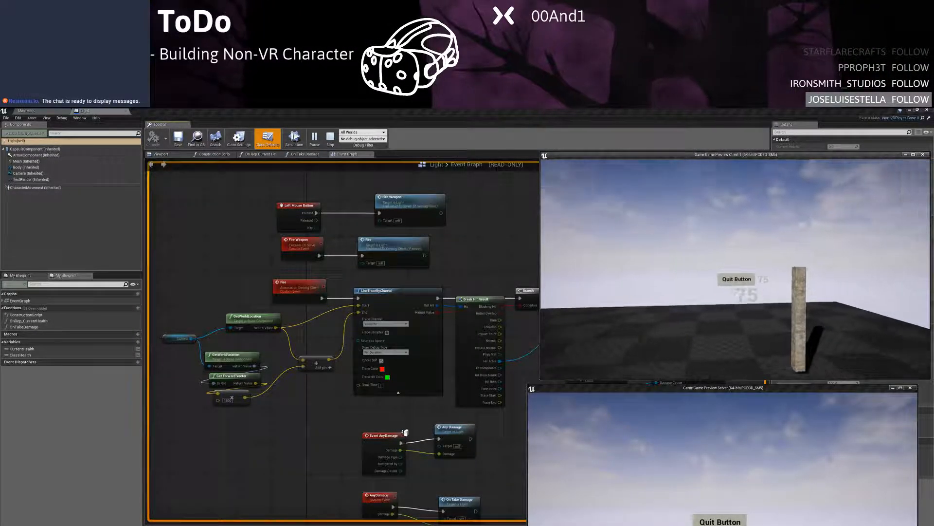
Move the server preview's character around and shoot the other player to test damage on both screens
key(alt+Tab)
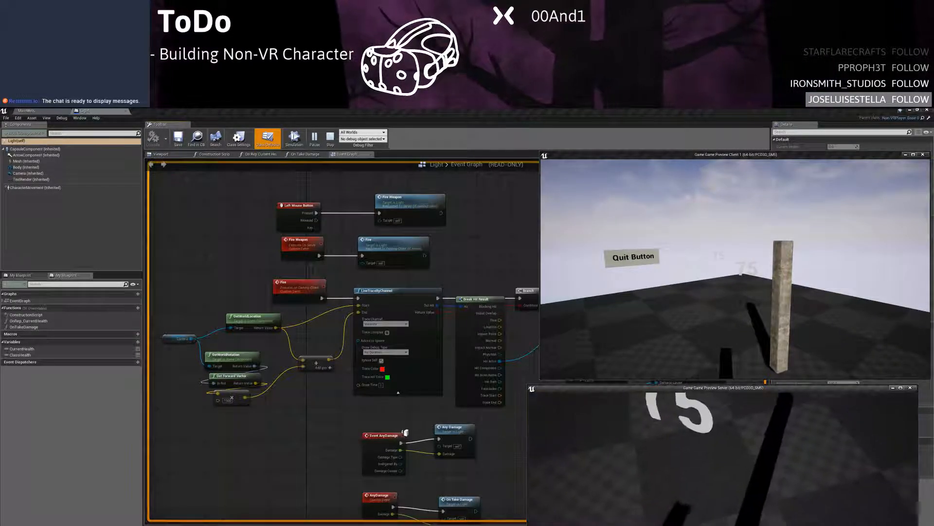
key(s)
key(w)
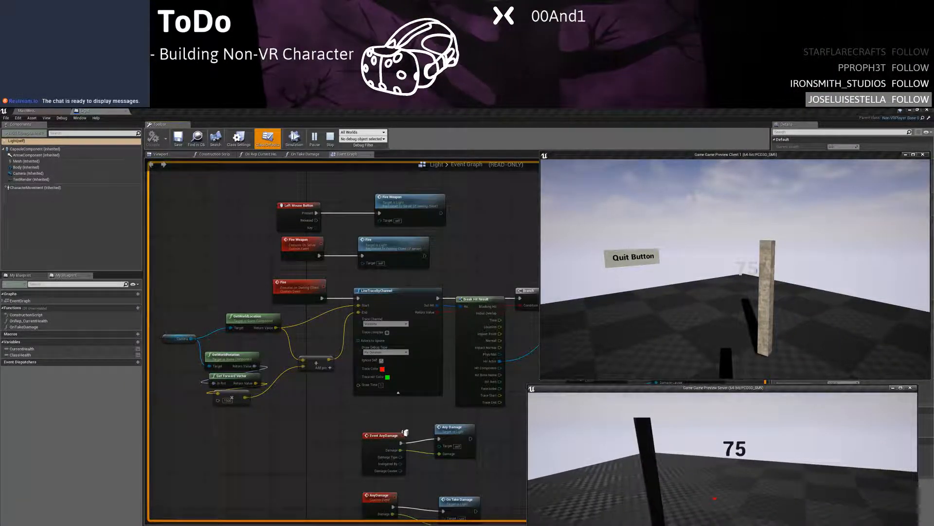
click(723, 501)
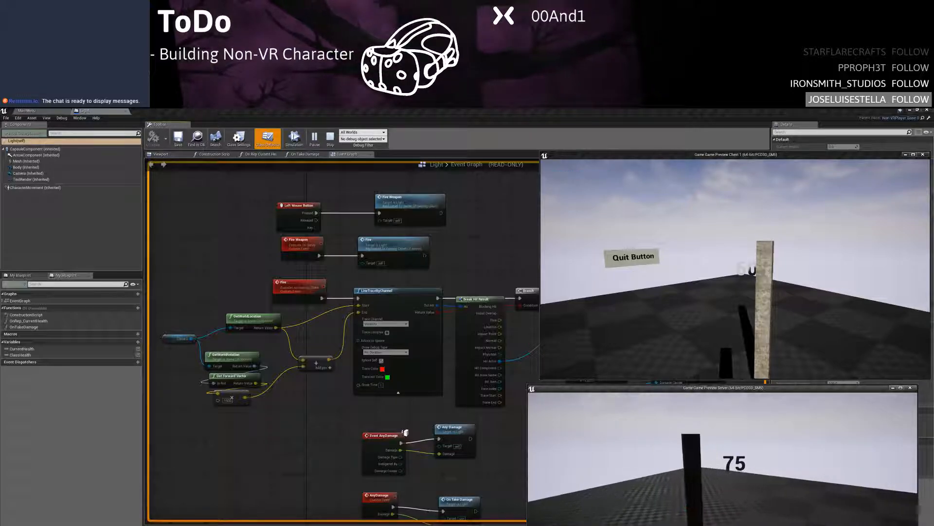
key(a)
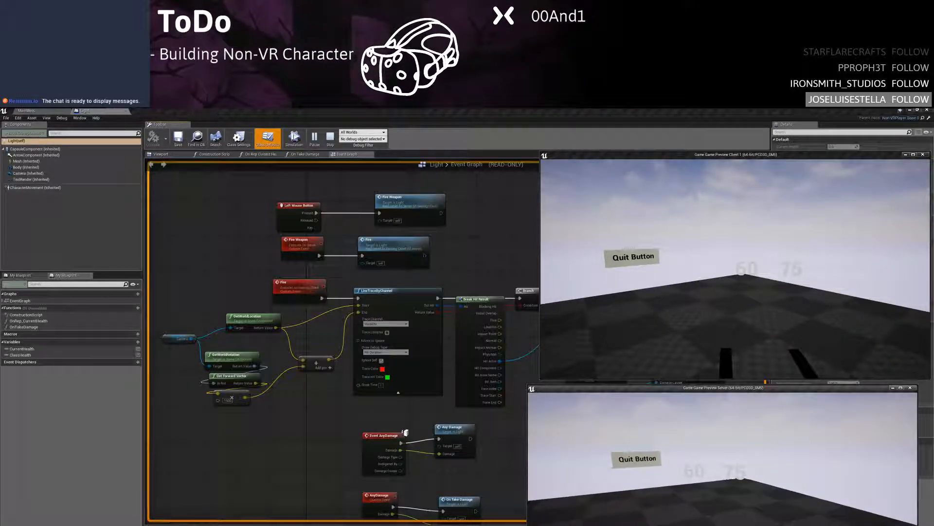
key(w)
key(s)
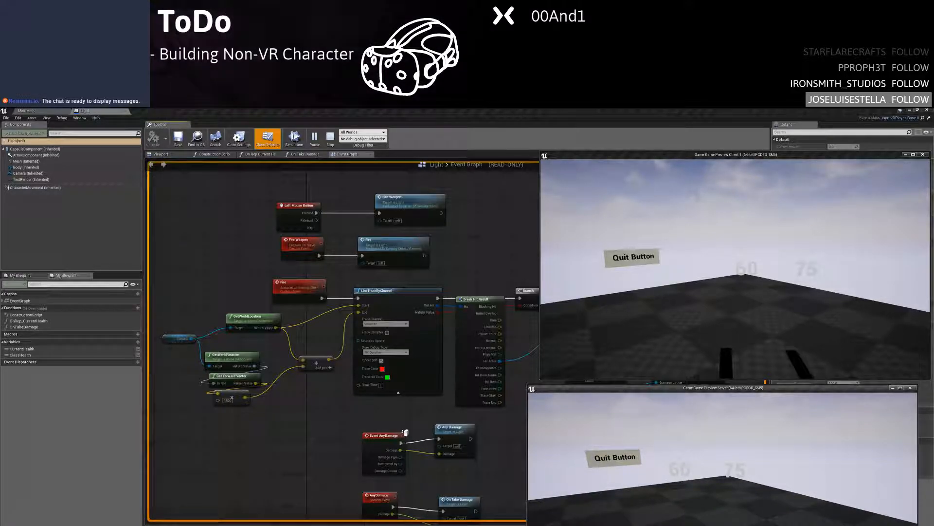
key(w)
key(d)
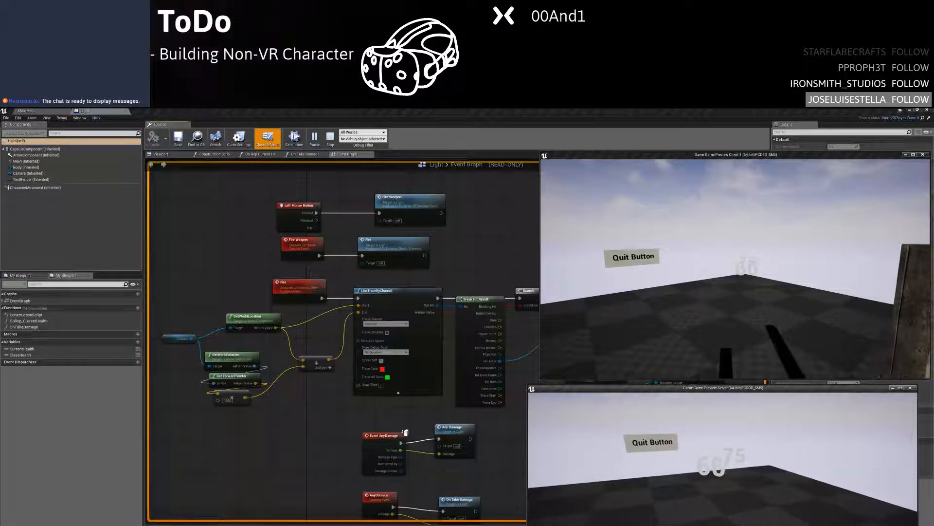
Test firing at the host's character from the client preview, then end the play session
key(alt+Tab)
key(s)
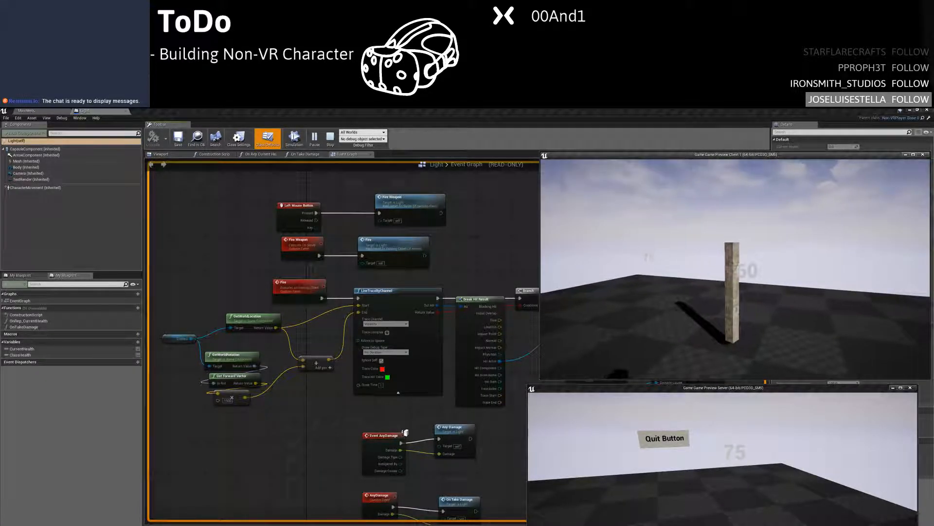
click(735, 269)
key(w)
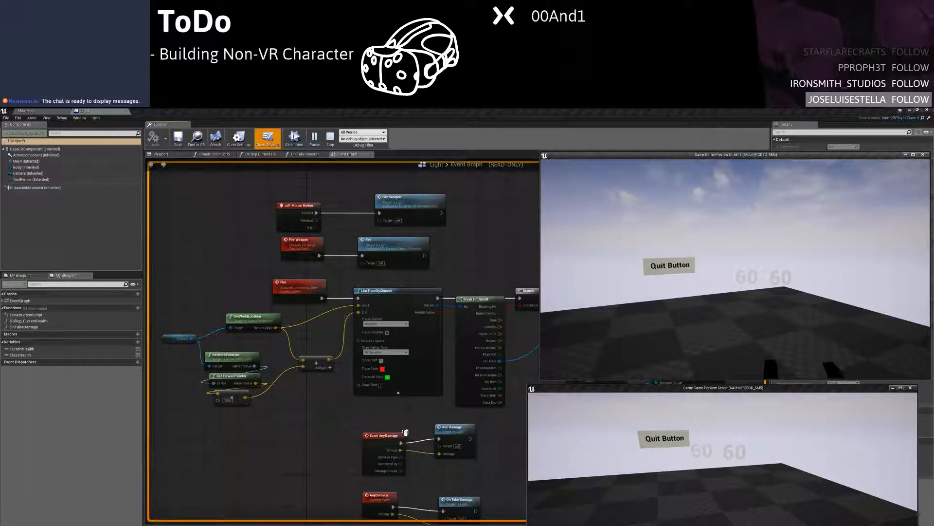
key(d)
key(a)
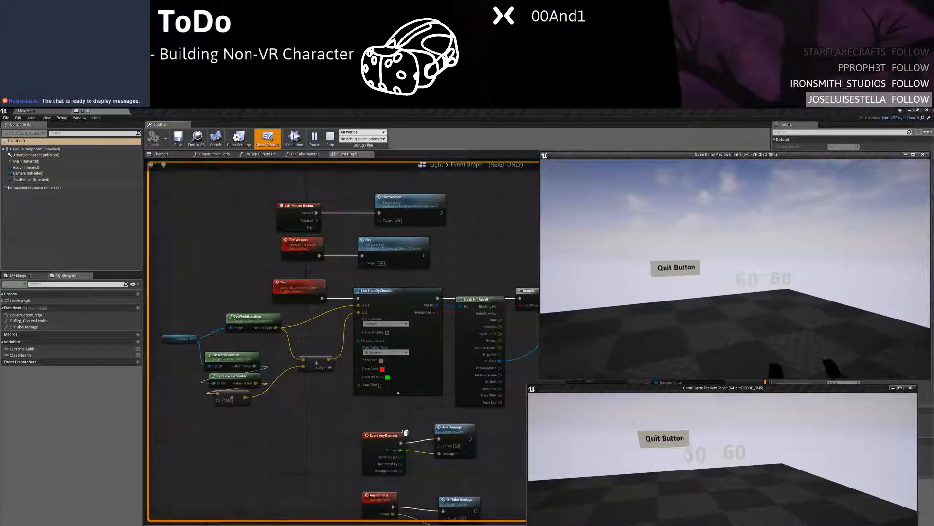
key(w)
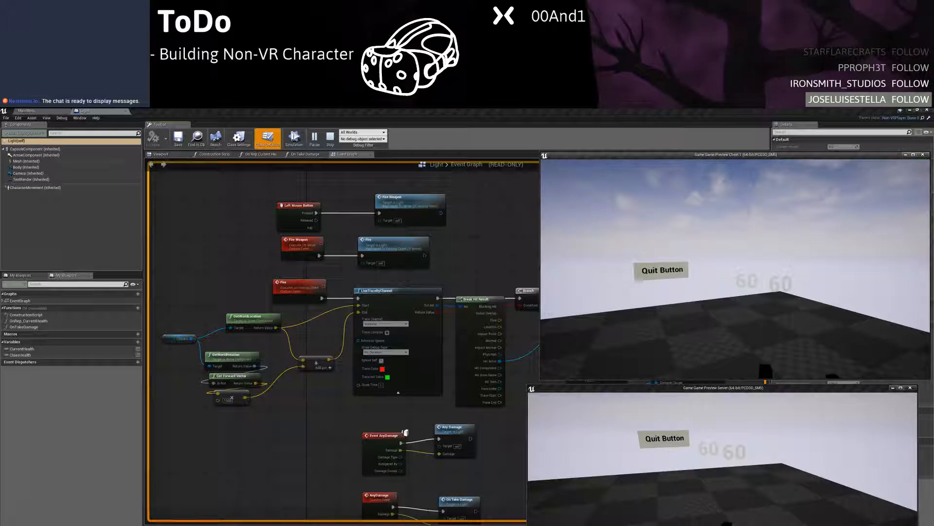
key(Escape)
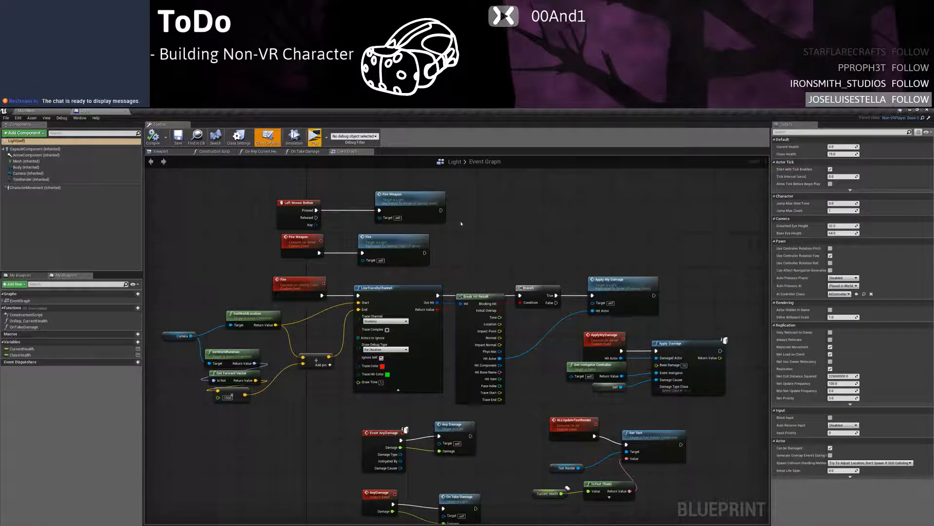
Straighten the execution wires of the ALLUpdateTextRender event and the Any Damage and On Take Damage calls by nudging their nodes
right_drag(461, 223, 530, 226)
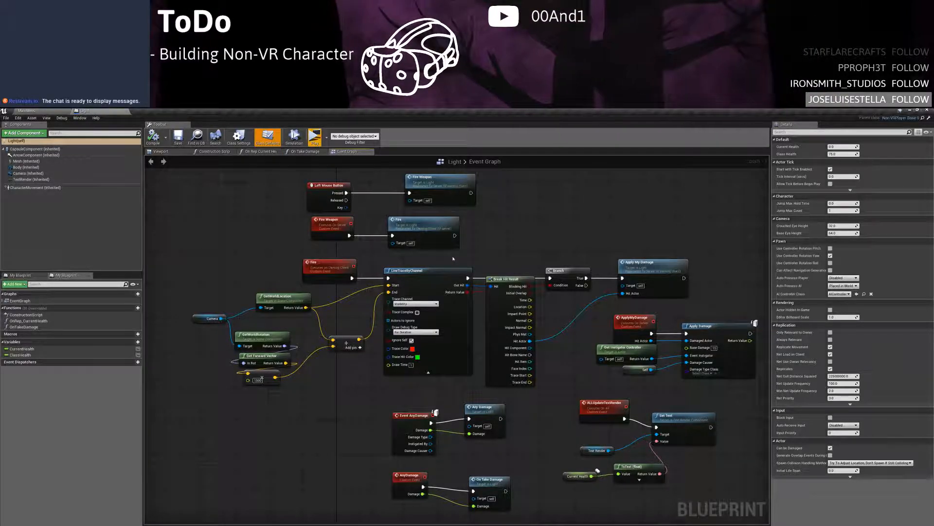
right_drag(453, 258, 443, 236)
right_click(453, 238)
click(573, 396)
key(ctrl+z)
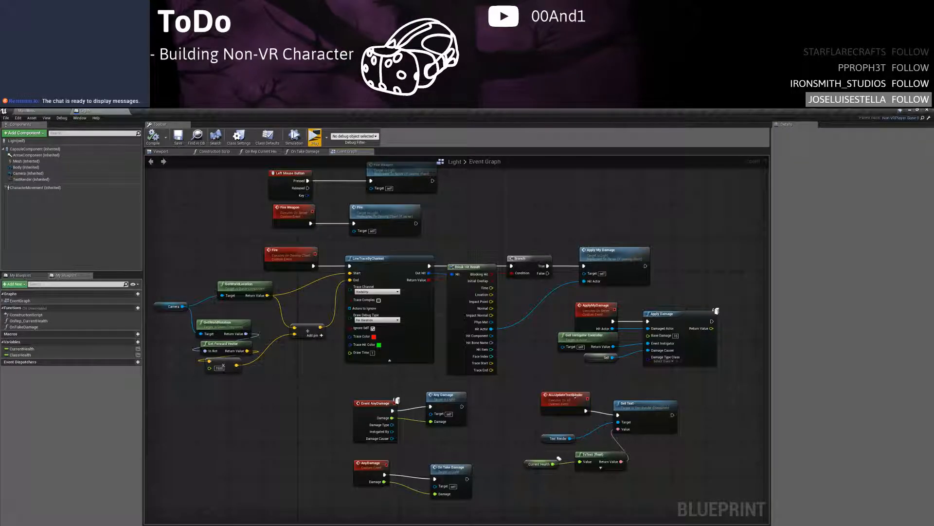
drag(575, 396, 576, 401)
click(541, 362)
right_drag(542, 362, 543, 392)
click(456, 433)
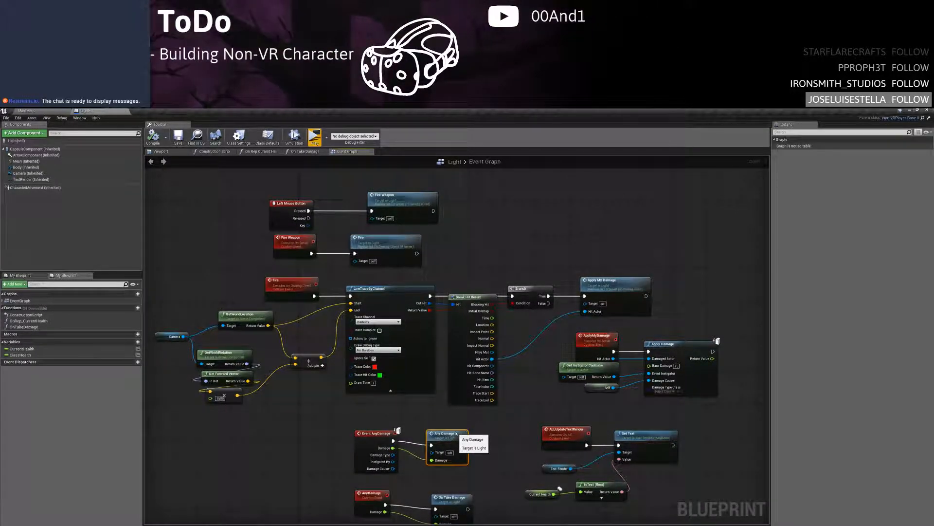
drag(456, 433, 456, 429)
drag(458, 502, 457, 498)
Move the Left Mouse Button event and its Fire Weapon call higher in the graph and bring the two nodes closer together
right_drag(546, 391, 497, 418)
mouse_move(504, 310)
right_down()
mouse_move(663, 369)
mouse_move(699, 321)
mouse_move(370, 302)
mouse_move(360, 265)
mouse_move(355, 288)
right_up()
mouse_move(594, 348)
right_down()
mouse_move(506, 321)
mouse_move(524, 325)
mouse_move(543, 310)
right_up()
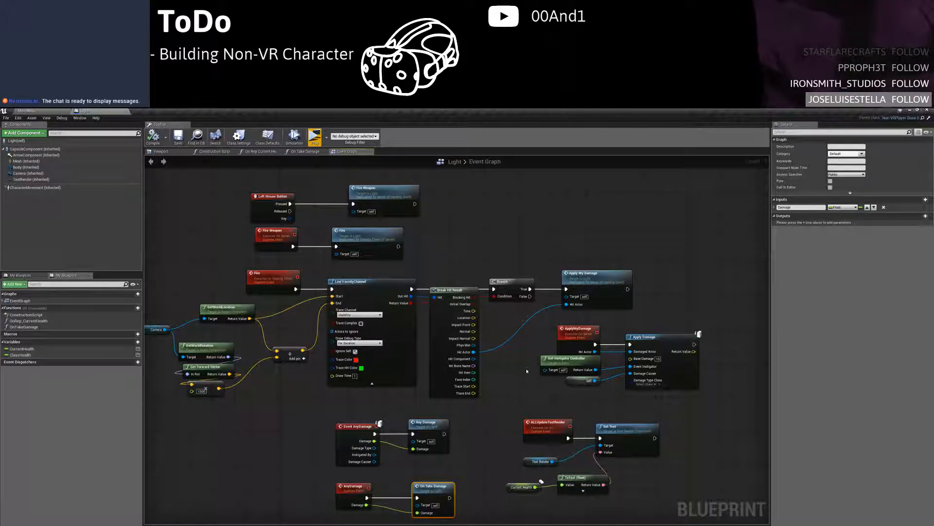
right_drag(527, 371, 560, 373)
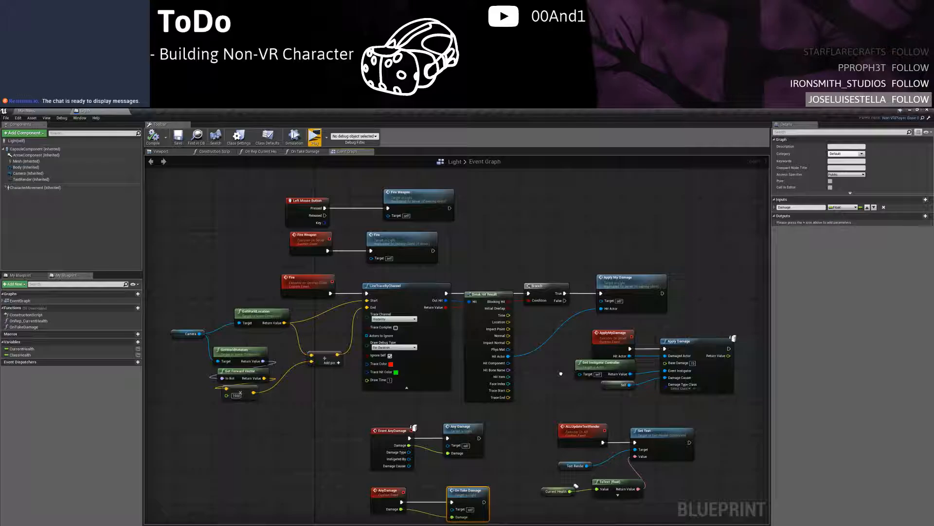
right_drag(488, 247, 505, 291)
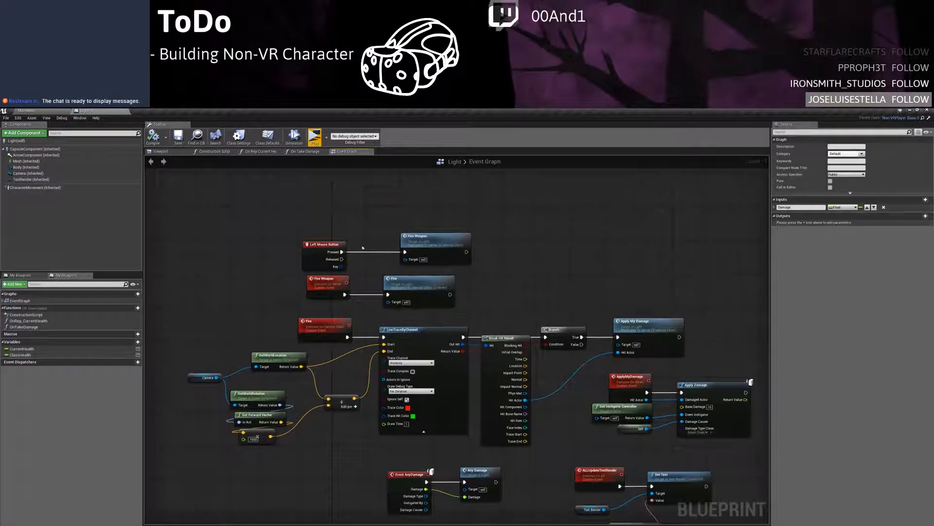
drag(297, 228, 450, 251)
right_drag(450, 251, 465, 297)
drag(464, 297, 448, 218)
right_drag(448, 218, 444, 233)
drag(445, 233, 422, 227)
click(479, 237)
click(434, 286)
Move the Fire Weapon custom event and its Fire call up, aligned beneath the Left Mouse Button row
drag(321, 310, 414, 373)
drag(434, 363, 406, 284)
click(477, 273)
click(420, 343)
Move the ApplyMyDamage event and its connected Apply Damage nodes to the right, away from the line trace chain
right_drag(389, 350, 357, 316)
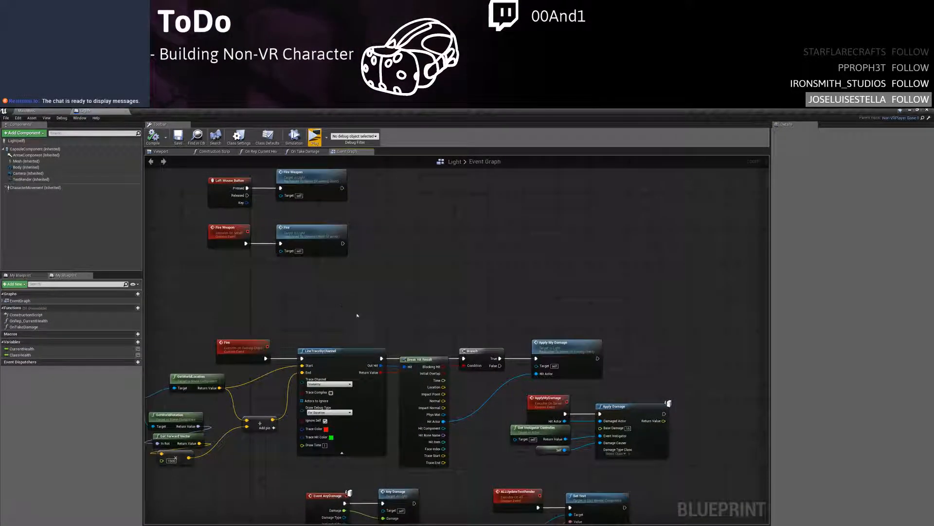
right_drag(549, 319, 600, 235)
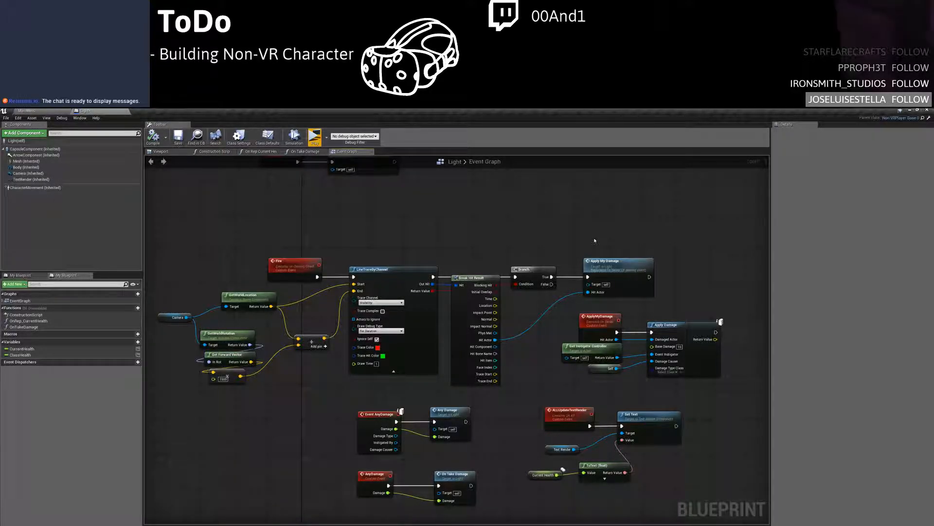
right_drag(478, 328, 503, 407)
drag(573, 380, 704, 454)
right_drag(703, 453, 612, 381)
drag(610, 334, 681, 329)
Move the whole Fire line trace chain, from the Camera node to the Apply My Damage call, up beneath the Fire Weapon row
mouse_move(551, 299)
right_down()
mouse_move(638, 386)
mouse_move(697, 394)
right_up()
drag(236, 321, 679, 481)
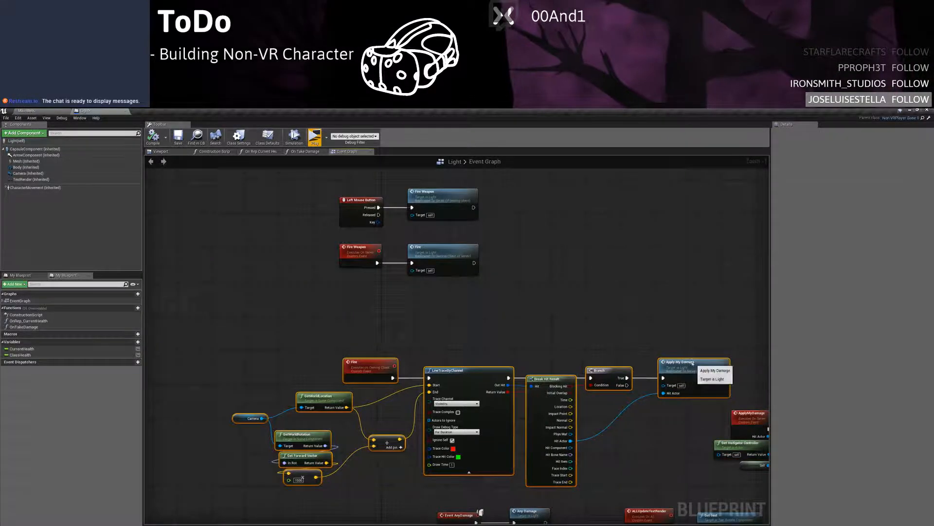
drag(699, 377, 678, 322)
Move the ApplyMyDamage event group up and left, directly beneath the Apply My Damage call
right_drag(692, 396, 598, 328)
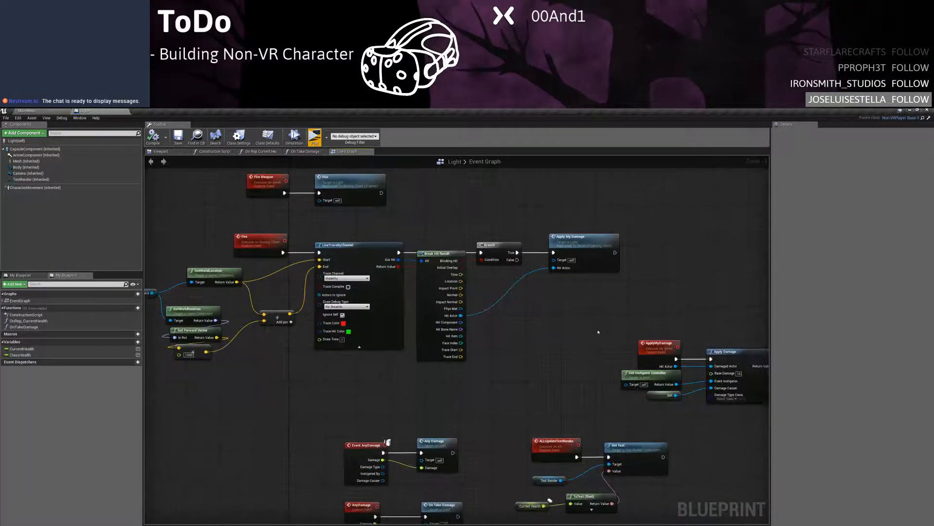
drag(598, 326, 767, 423)
right_drag(732, 403, 706, 381)
drag(721, 348, 632, 298)
Move the AnyDamage event groups and the ALLUpdateTextRender group together up and left, closer to the line trace chain
right_drag(608, 369, 669, 301)
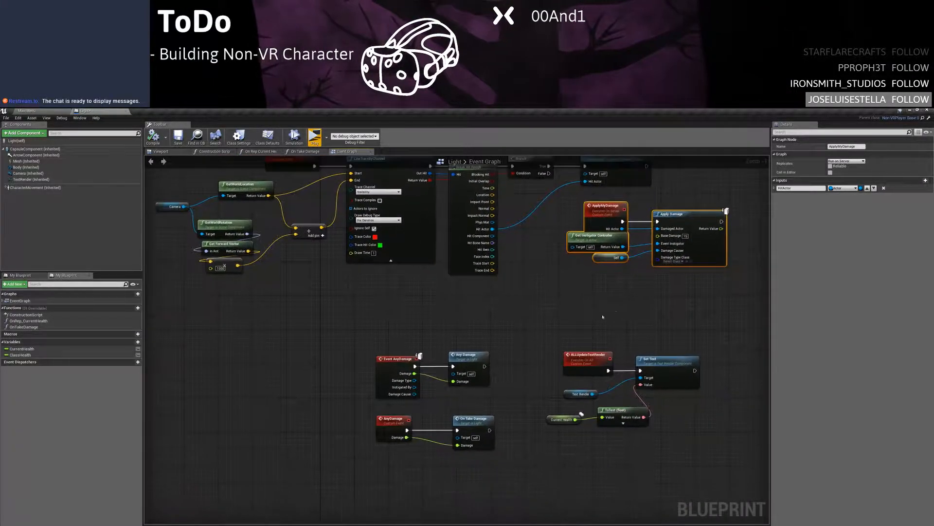
drag(323, 334, 667, 450)
drag(663, 364, 603, 315)
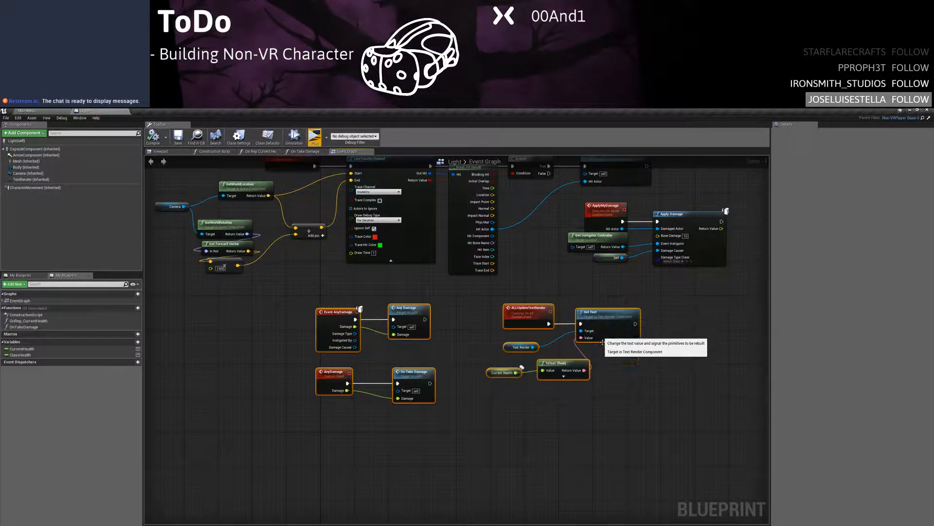
click(639, 421)
Examine the settings of the Left Mouse Button event, the Fire Weapon call and the Fire Weapon custom event
right_drag(638, 421, 698, 523)
right_drag(530, 280, 549, 316)
scroll(549, 317, up, 1)
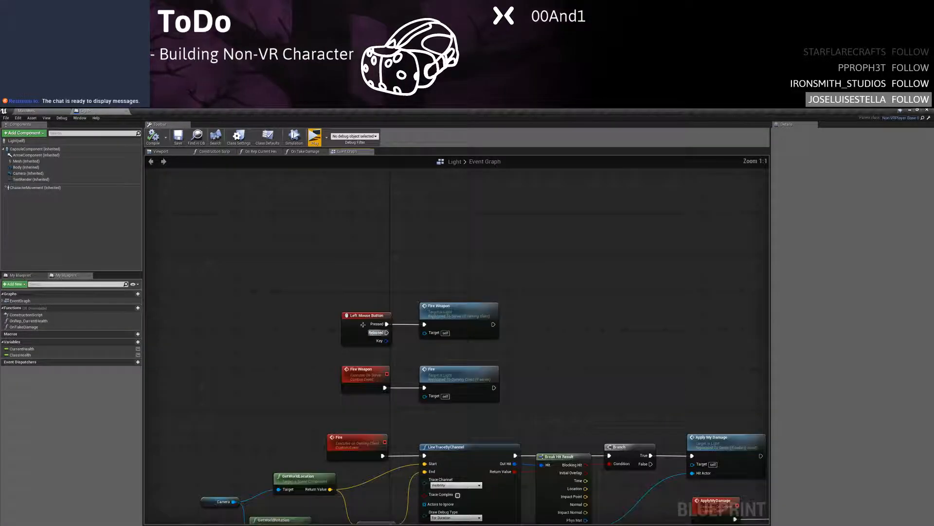
drag(402, 348, 401, 349)
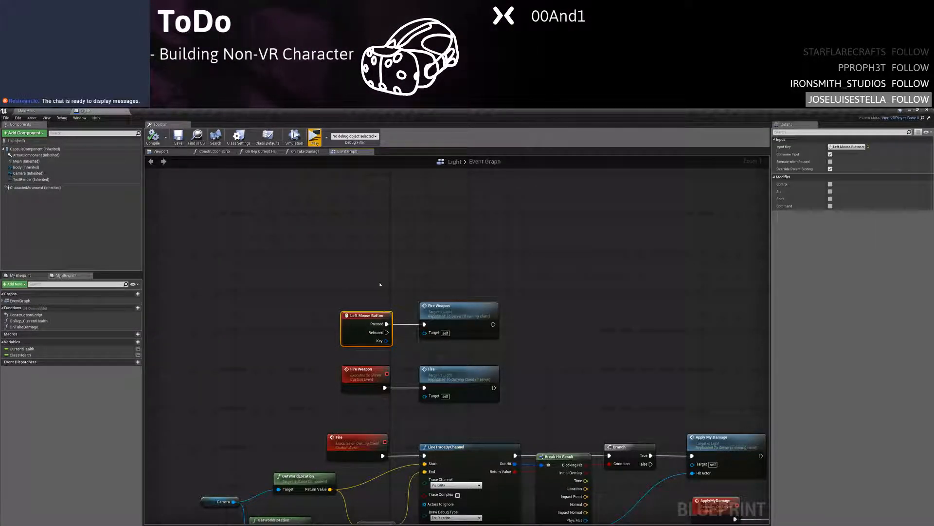
click(380, 284)
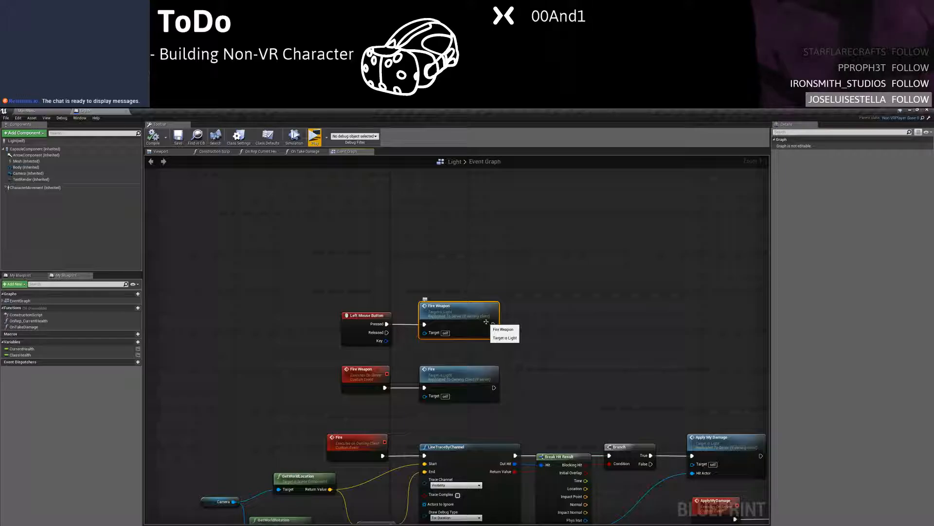
click(364, 335)
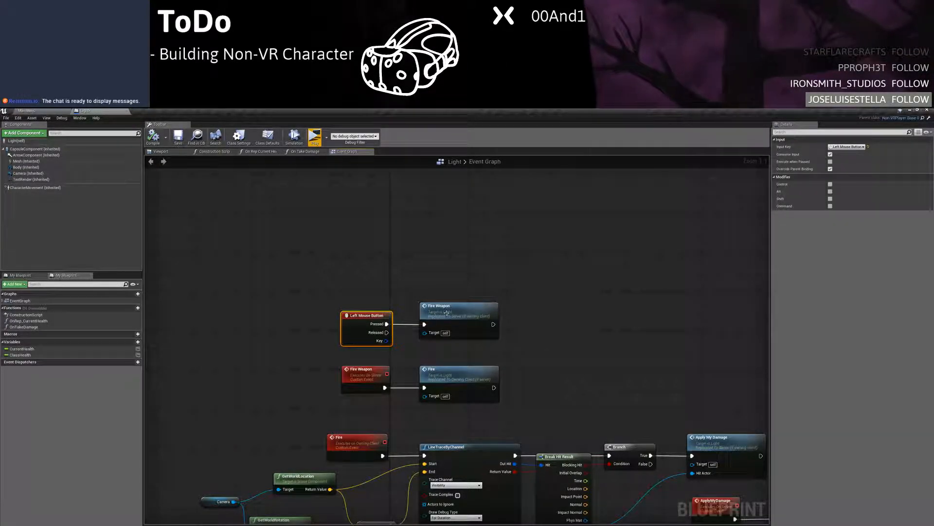
click(424, 305)
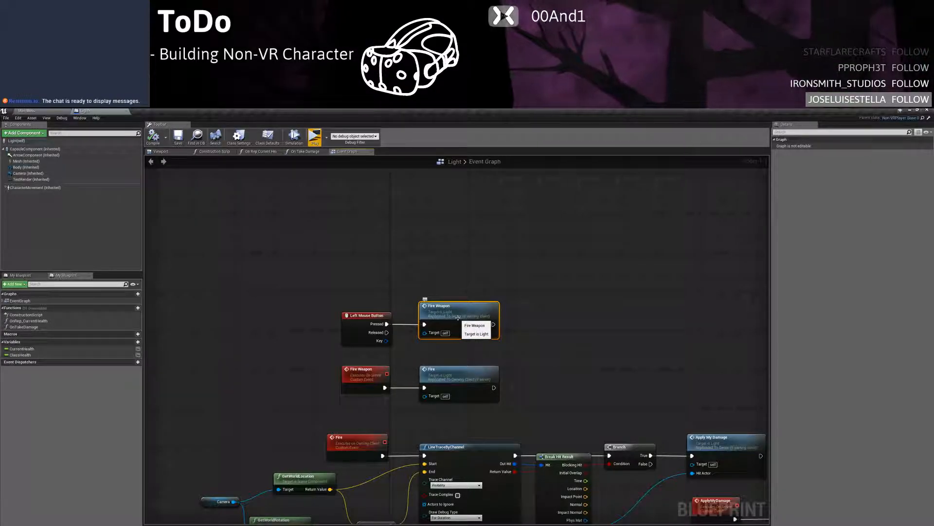
click(362, 381)
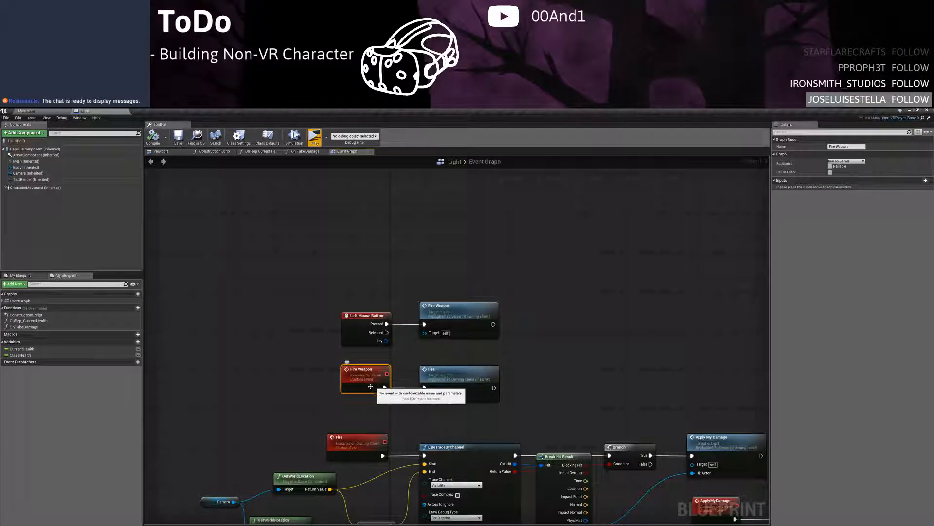
Shift the Fire Weapon custom event slightly left, and inspect the Fire call and the Fire custom event's replication settings
drag(362, 381, 410, 399)
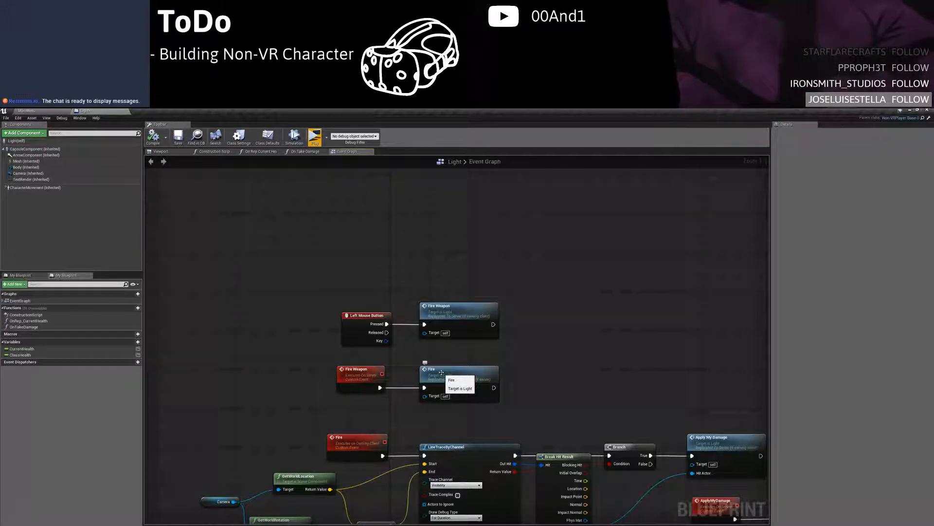
click(455, 371)
click(359, 439)
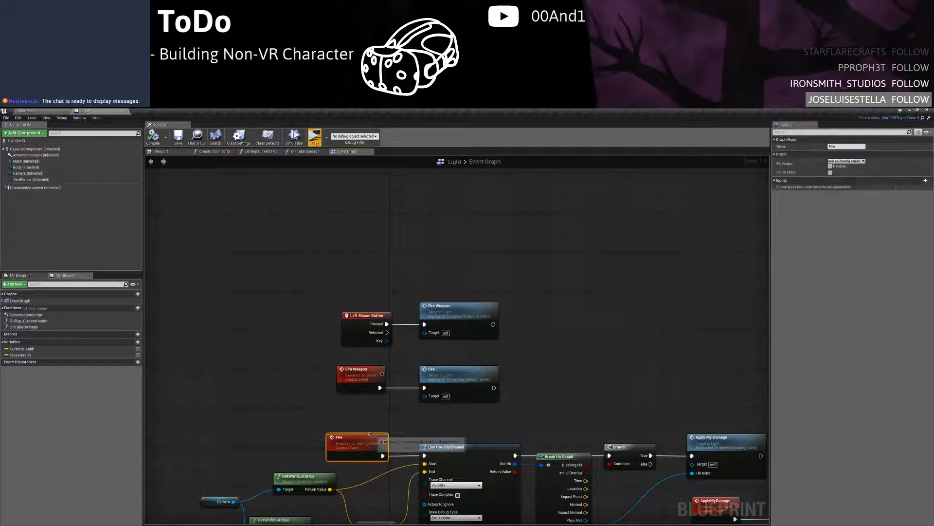
right_drag(394, 414, 373, 369)
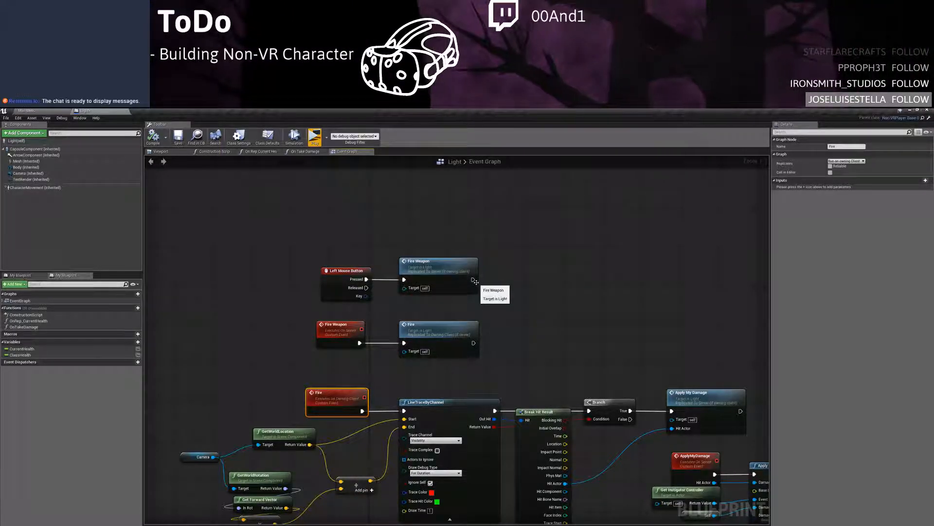
drag(359, 343, 438, 337)
right_drag(437, 384, 287, 272)
right_drag(339, 330, 266, 323)
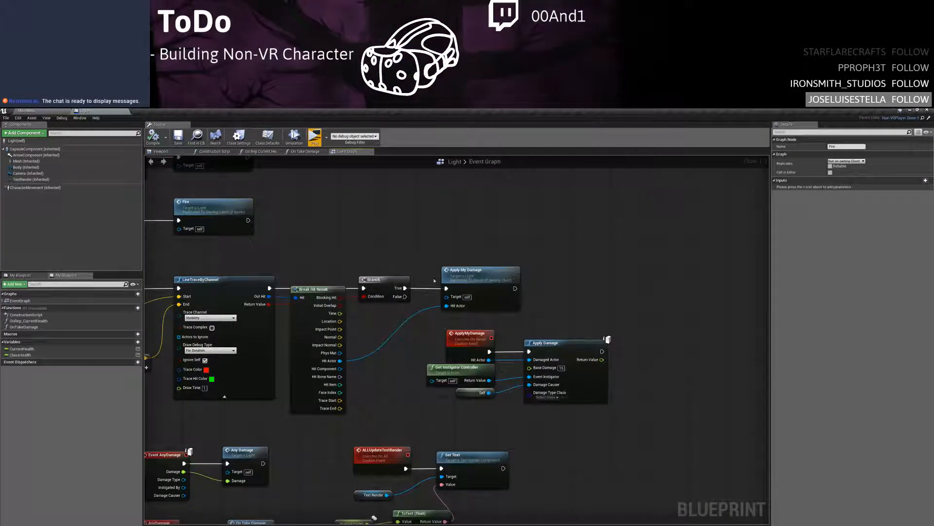
Examine the Apply My Damage call, the ApplyMyDamage custom event's settings and the Apply Damage node it runs
click(483, 282)
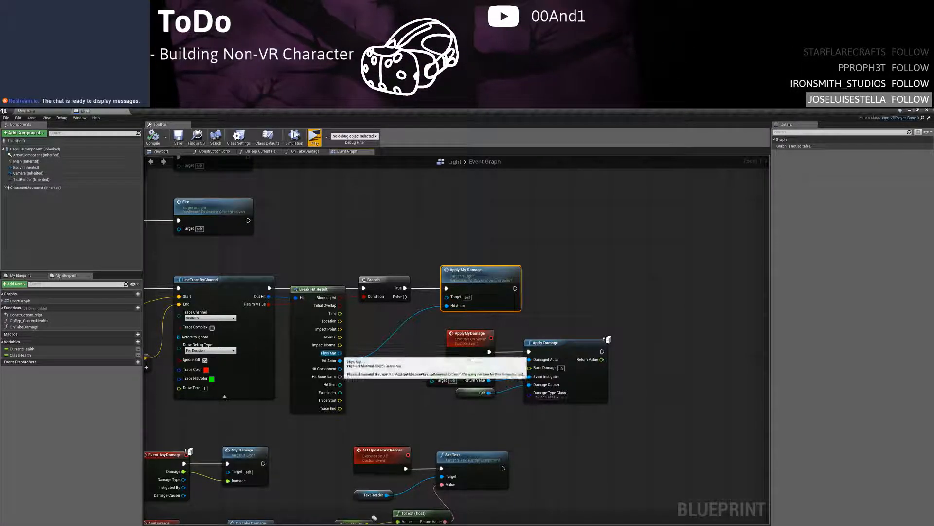
drag(339, 360, 537, 363)
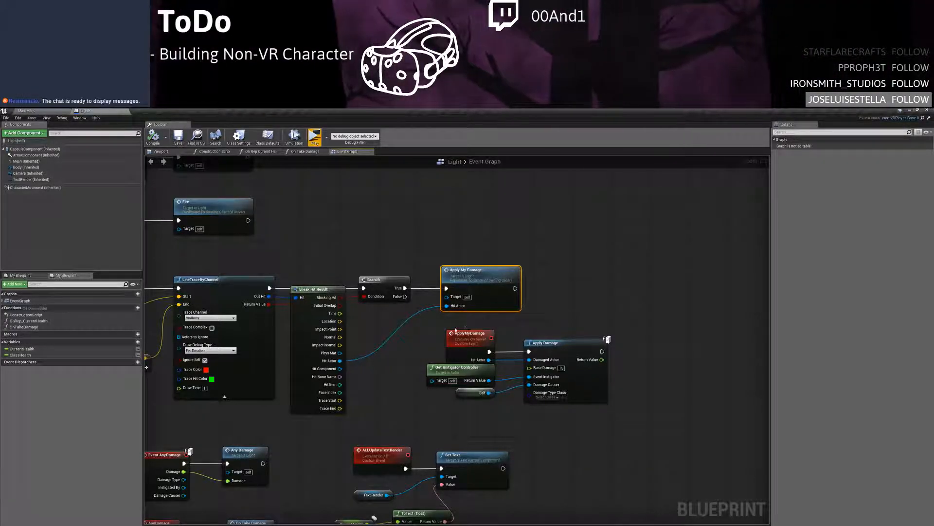
click(458, 334)
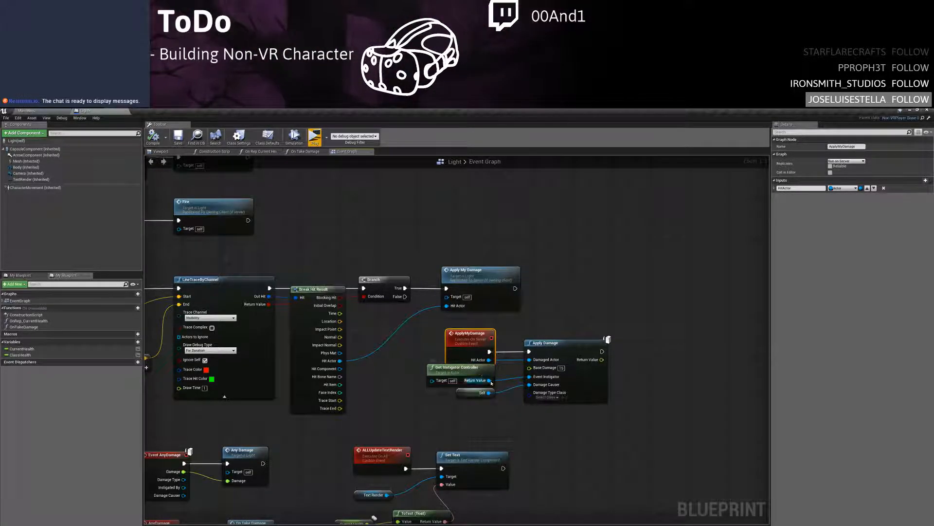
click(566, 343)
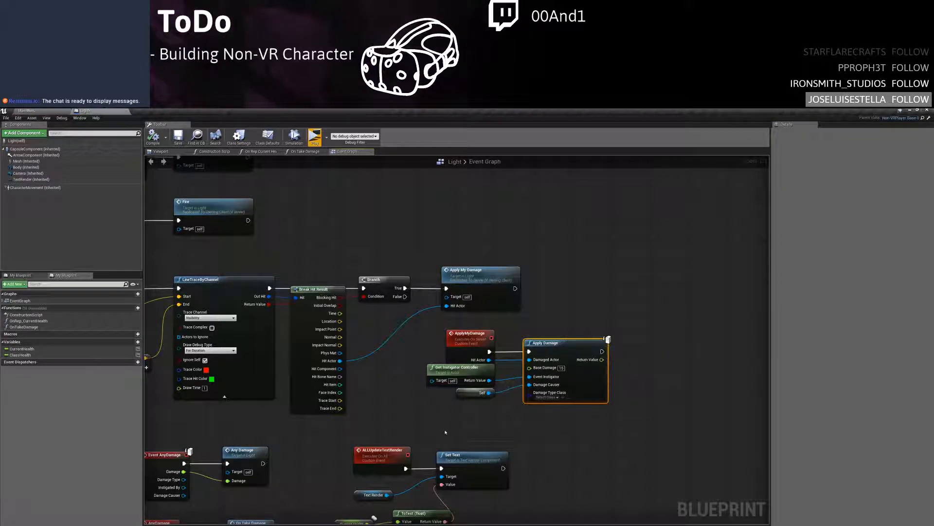
Examine the path from Event AnyDamage through the Any Damage call to the AnyDamage custom event and On Take Damage
right_drag(499, 380, 544, 332)
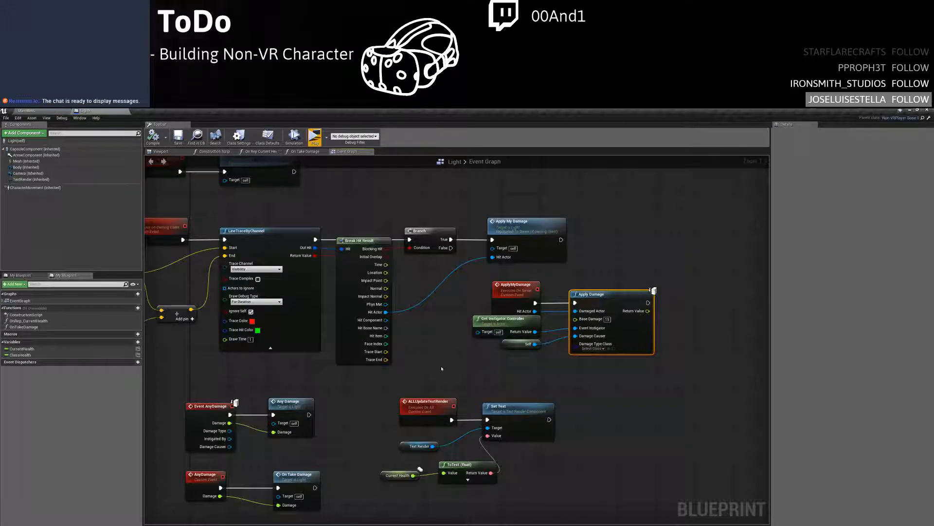
right_drag(442, 368, 436, 328)
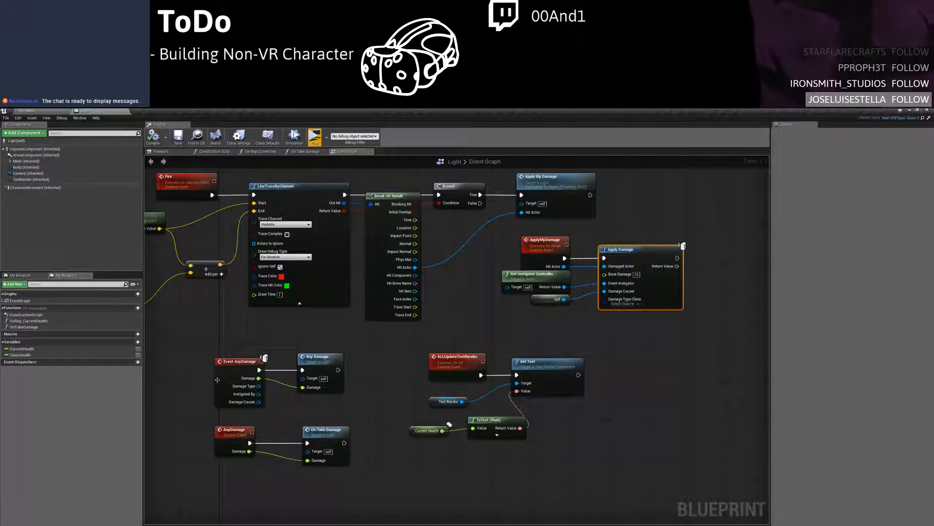
right_drag(217, 380, 245, 344)
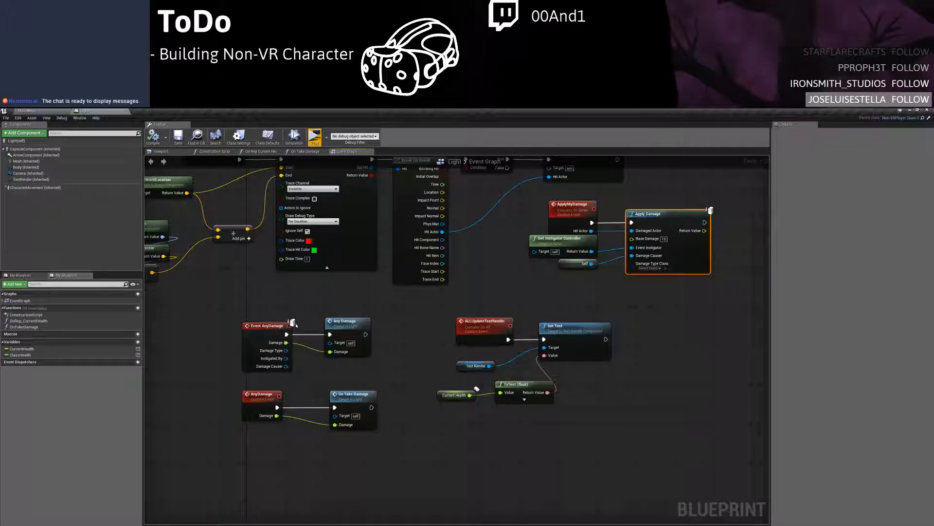
click(359, 331)
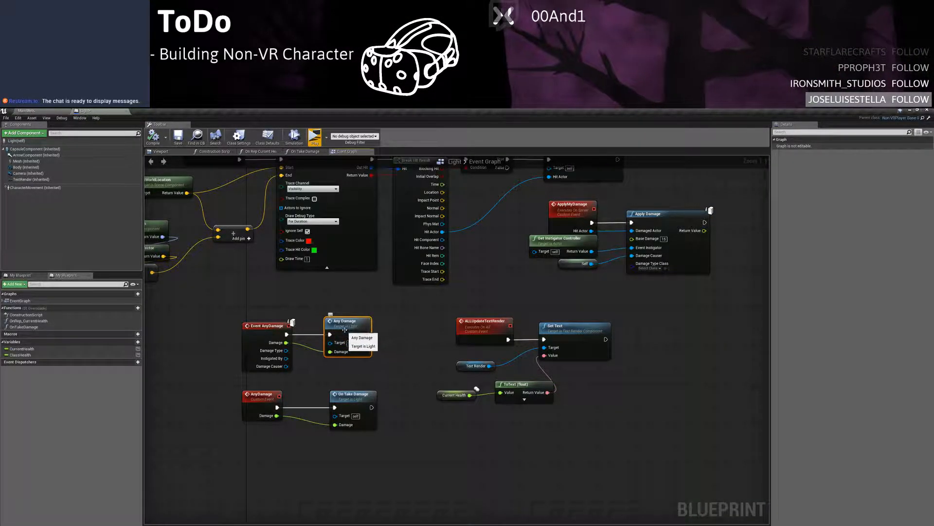
click(360, 402)
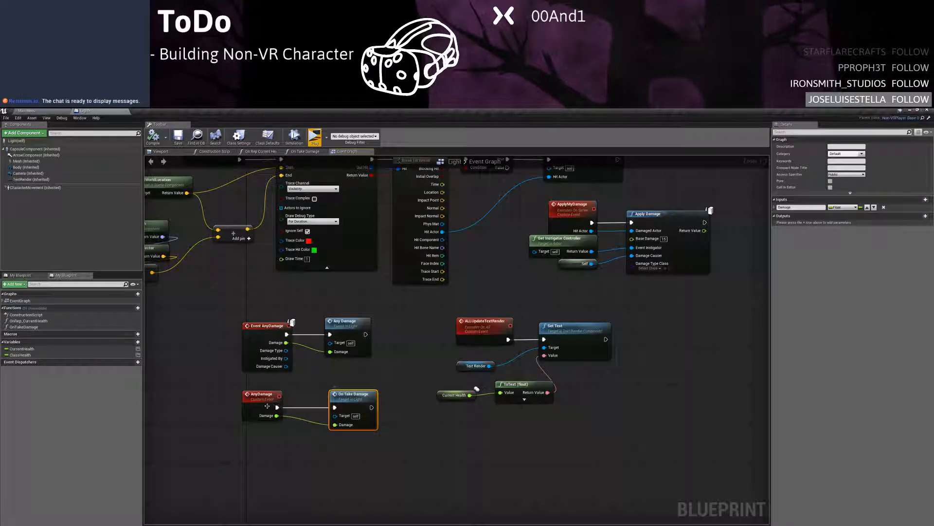
click(260, 402)
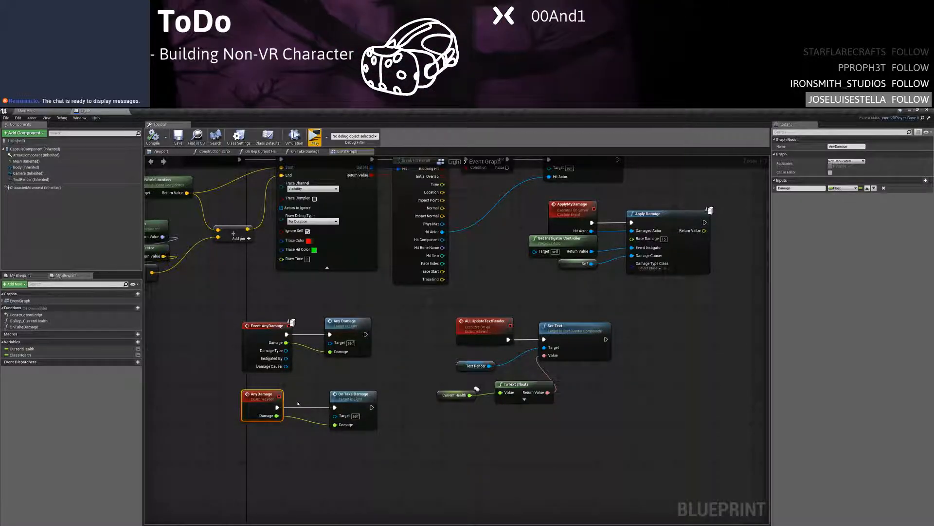
right_drag(298, 403, 291, 373)
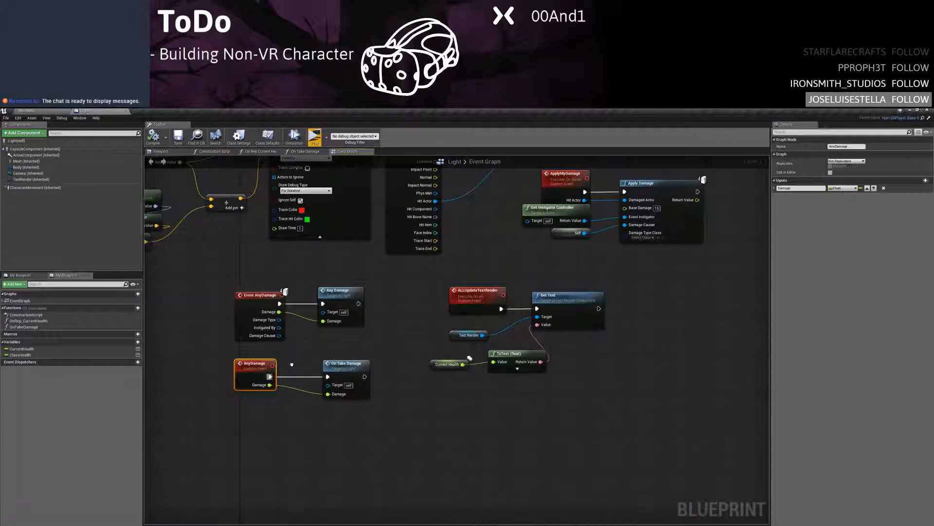
click(263, 301)
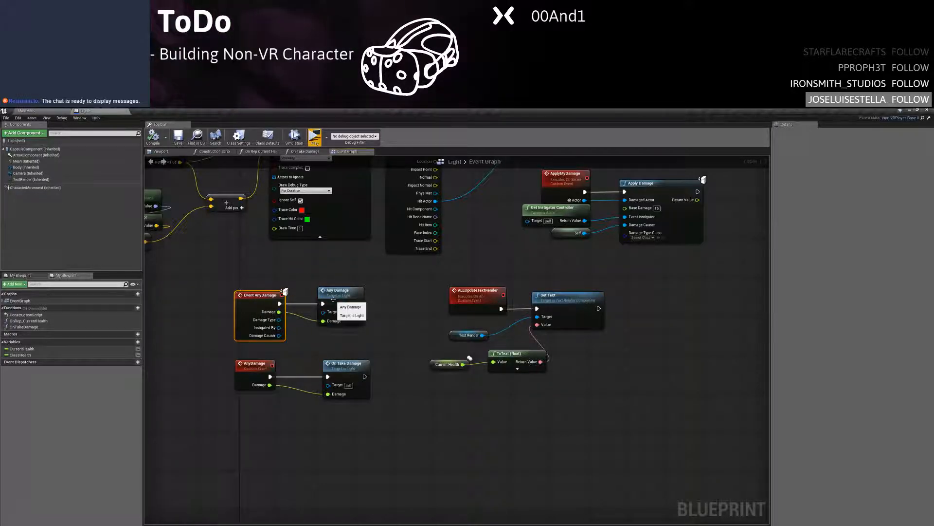
click(332, 302)
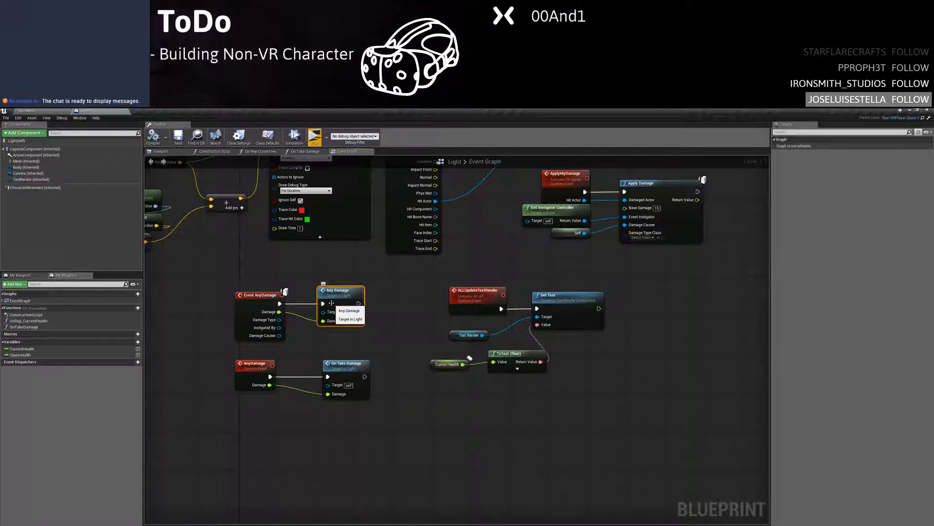
click(259, 363)
right_drag(300, 368, 282, 367)
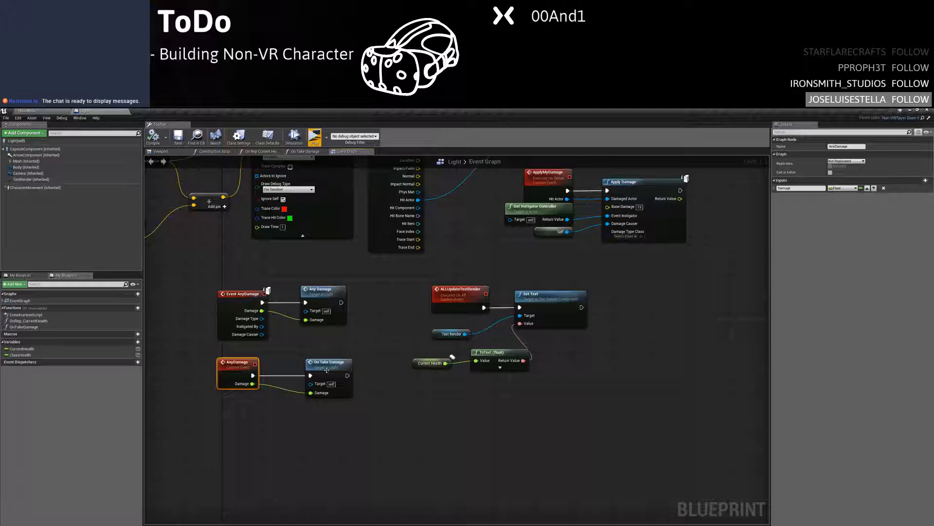
Move the On Take Damage call right and insert a Switch Has Authority node between the AnyDamage custom event and that call
drag(328, 373, 352, 369)
click(233, 365)
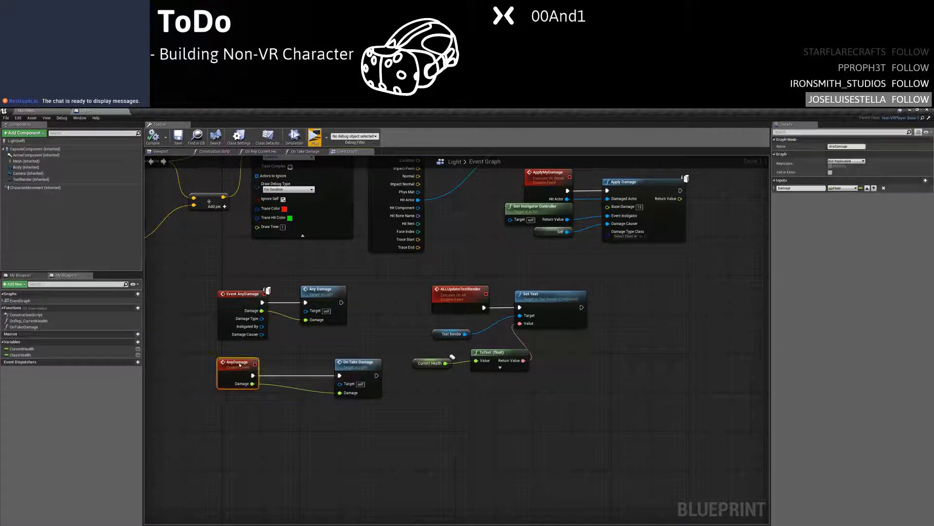
right_drag(280, 361, 326, 367)
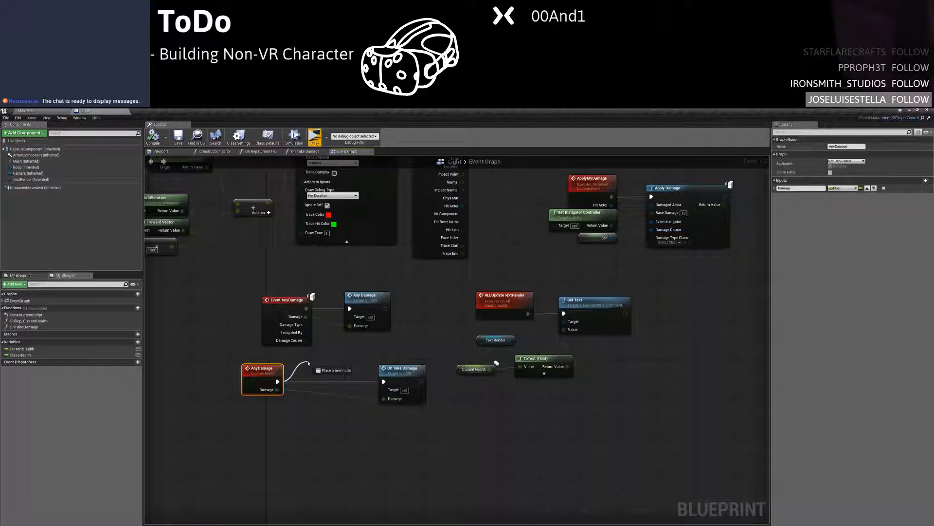
drag(308, 362, 309, 363)
text(is auth)
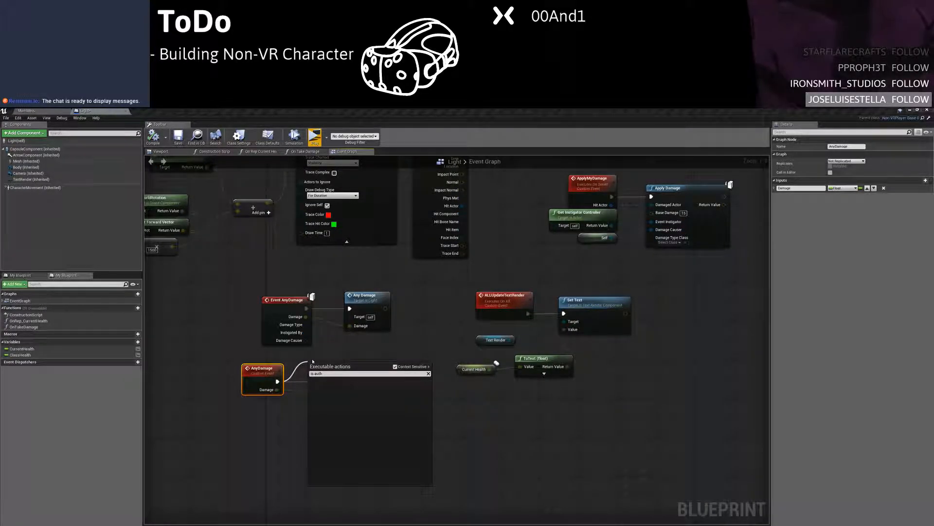
key(BackSpace)
key(BackSpace)
key(BackSpace)
key(BackSpace)
key(BackSpace)
key(BackSpace)
text(serv)
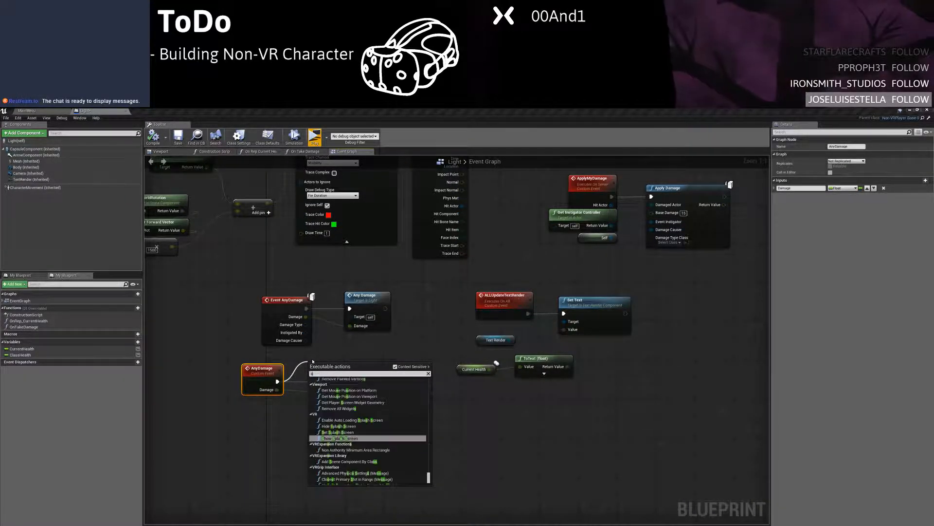
key(BackSpace)
key(BackSpace)
key(BackSpace)
key(BackSpace)
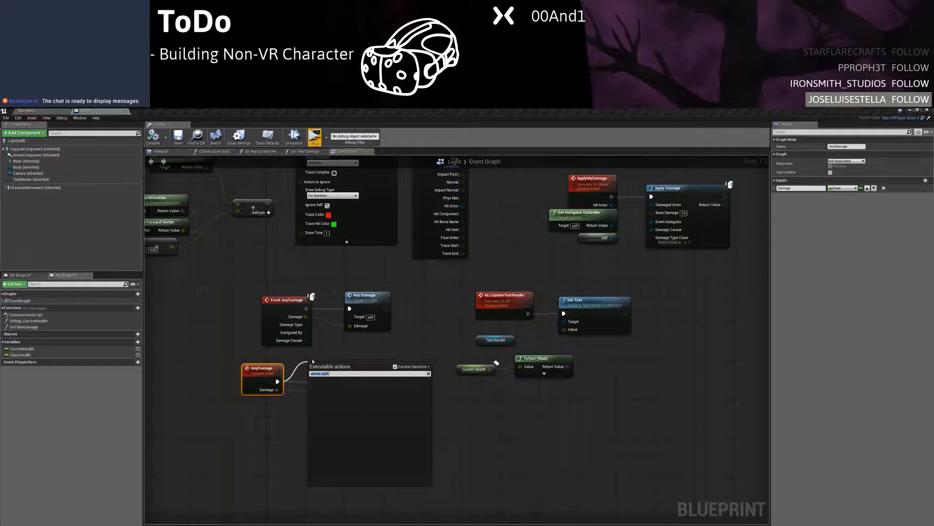
text(auth)
click(340, 385)
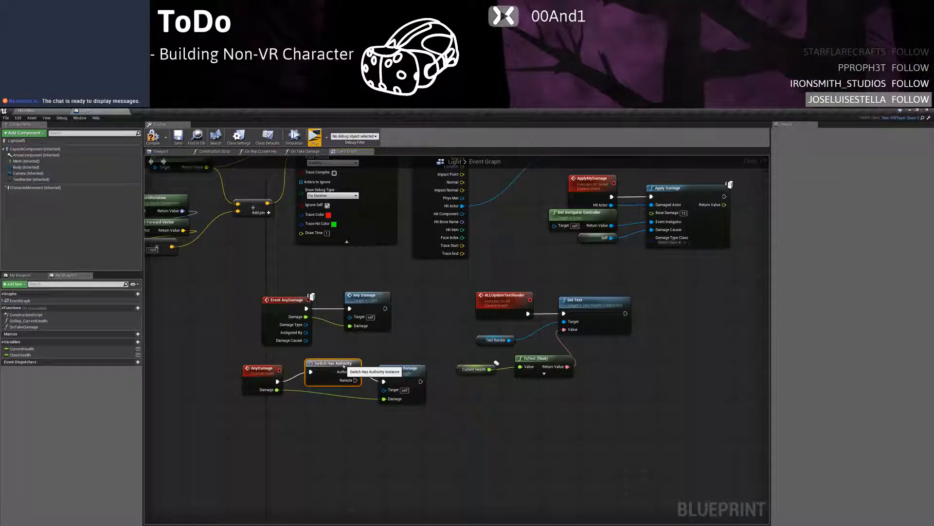
Open the On Take Damage function from its call and examine its authority switch, health subtraction and death branch
click(400, 391)
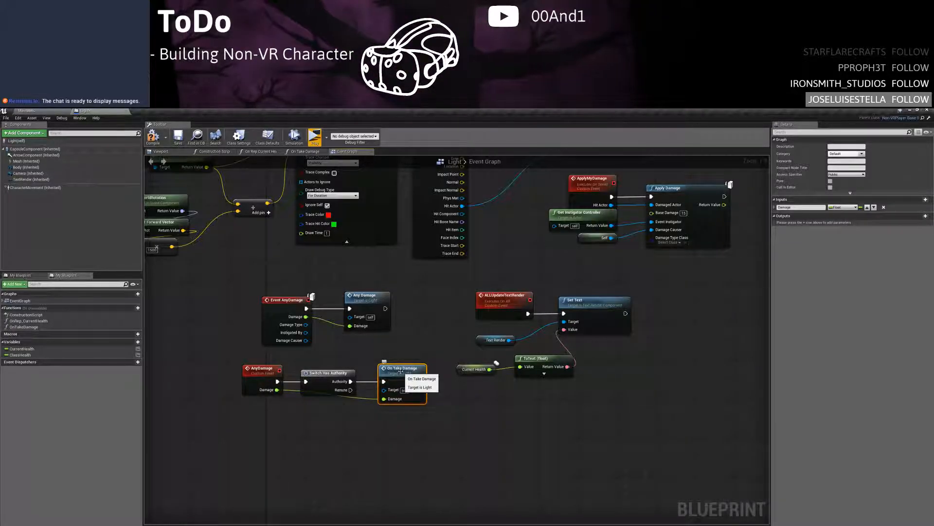
double_click(402, 373)
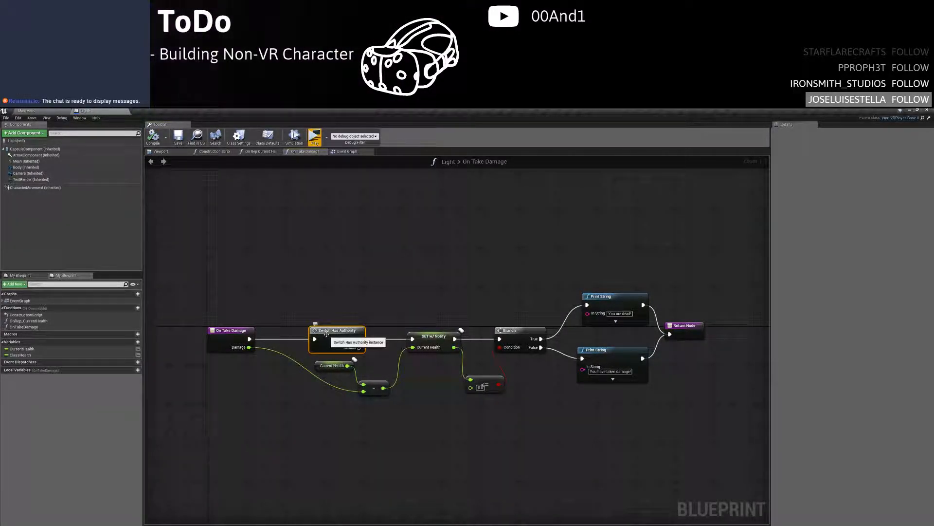
right_drag(390, 316, 316, 309)
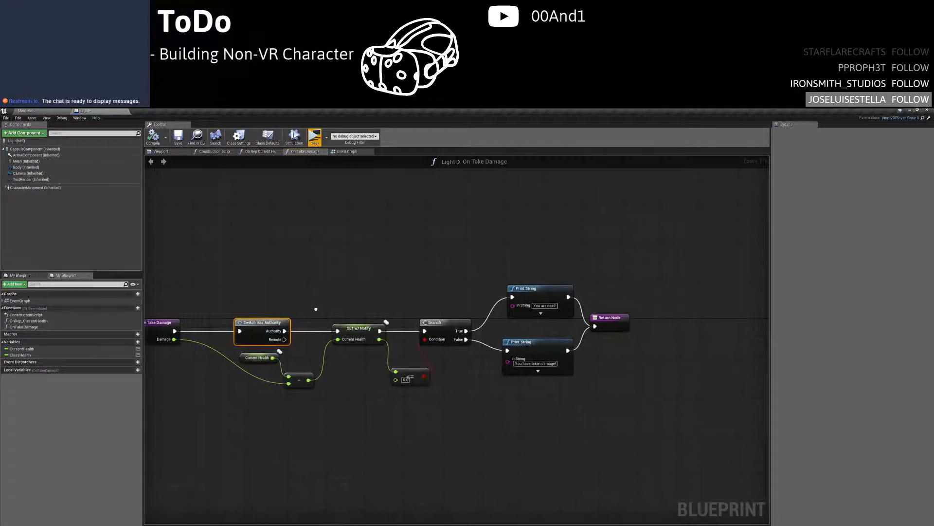
right_drag(436, 306, 484, 306)
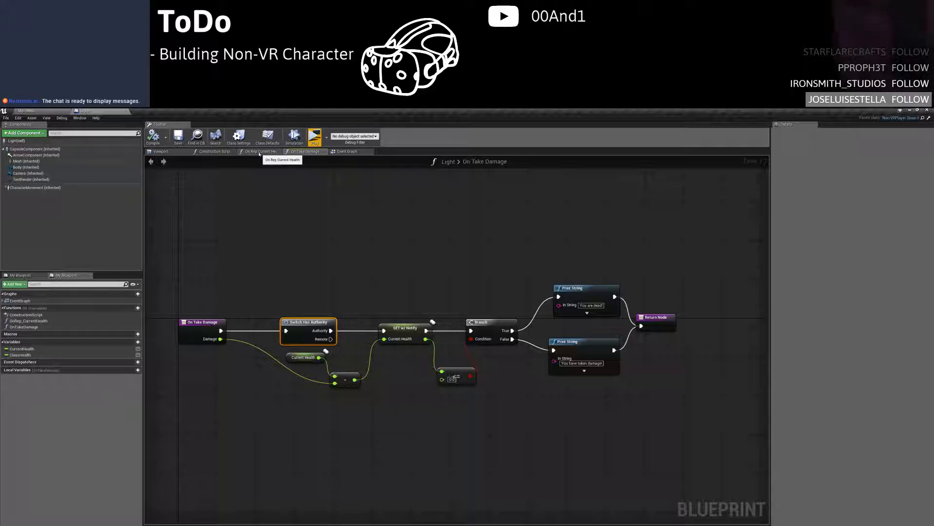
click(354, 152)
click(389, 391)
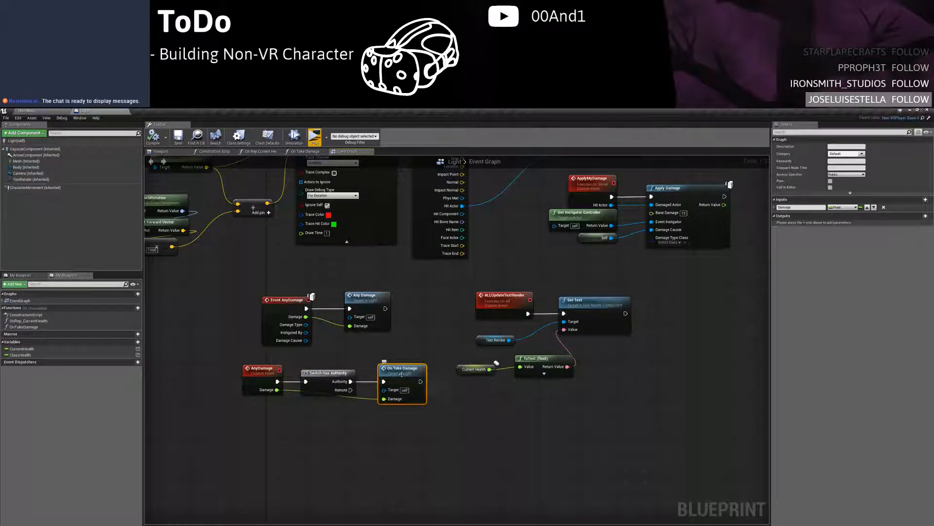
double_click(384, 384)
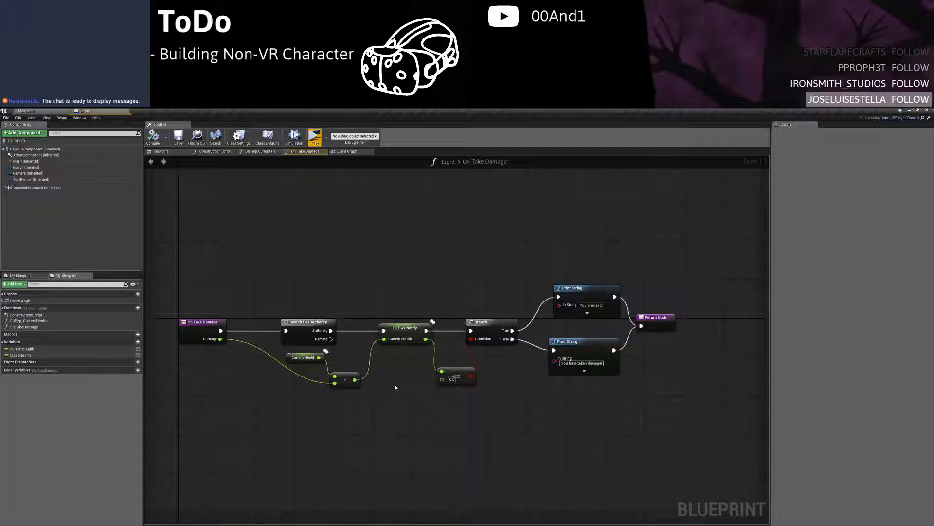
Inspect the Current Health setter's replication settings and trace OnRep_CurrentHealth to the ALLUpdateTextRender event in the Event Graph
click(385, 326)
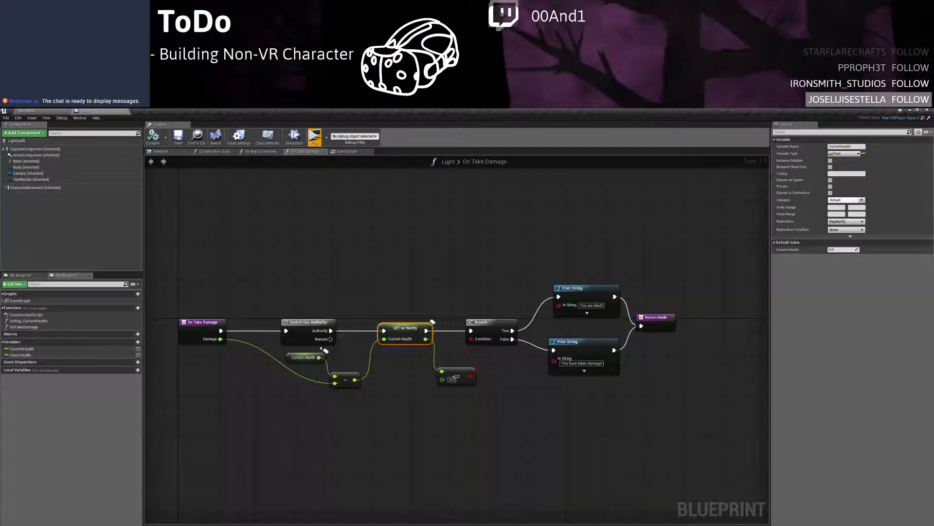
double_click(53, 323)
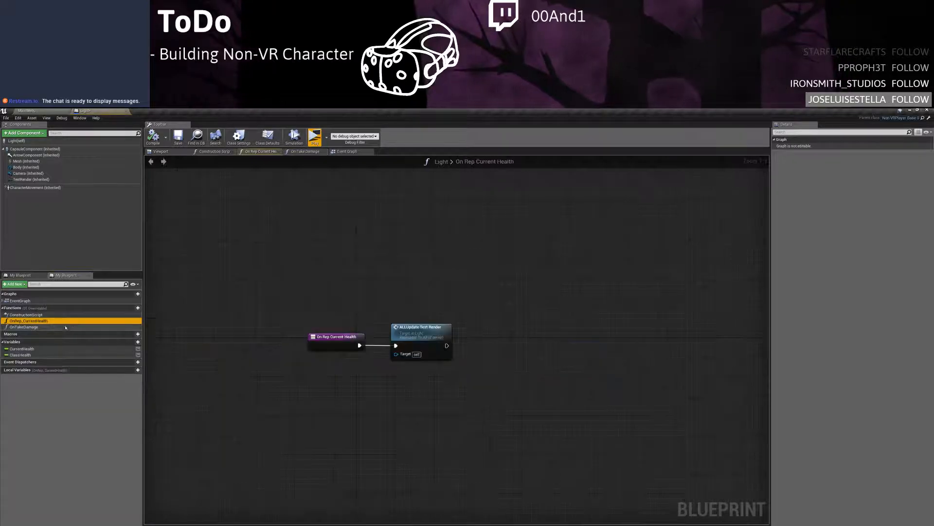
double_click(413, 330)
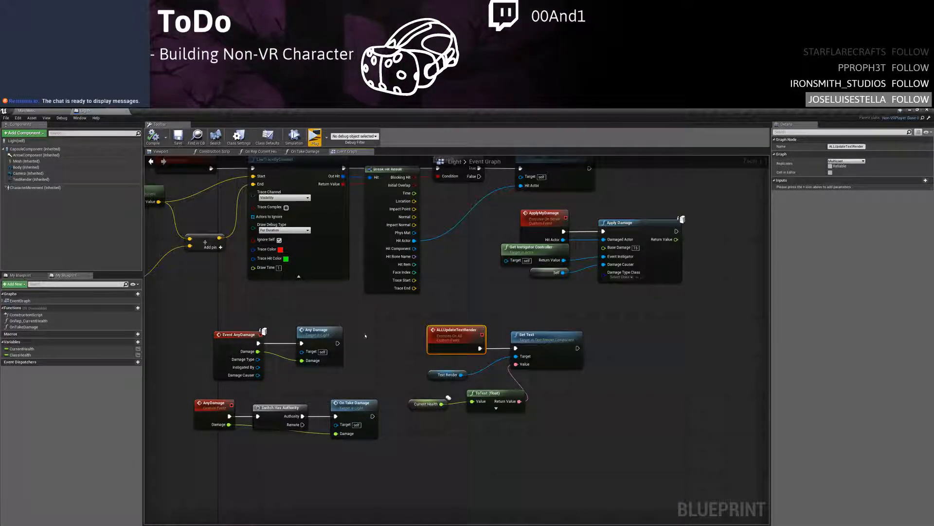
Compile the Blueprint and start a multiplayer test, hosting a two-player LAN session named asd and joining it from the second window
click(154, 138)
right_drag(316, 294, 355, 294)
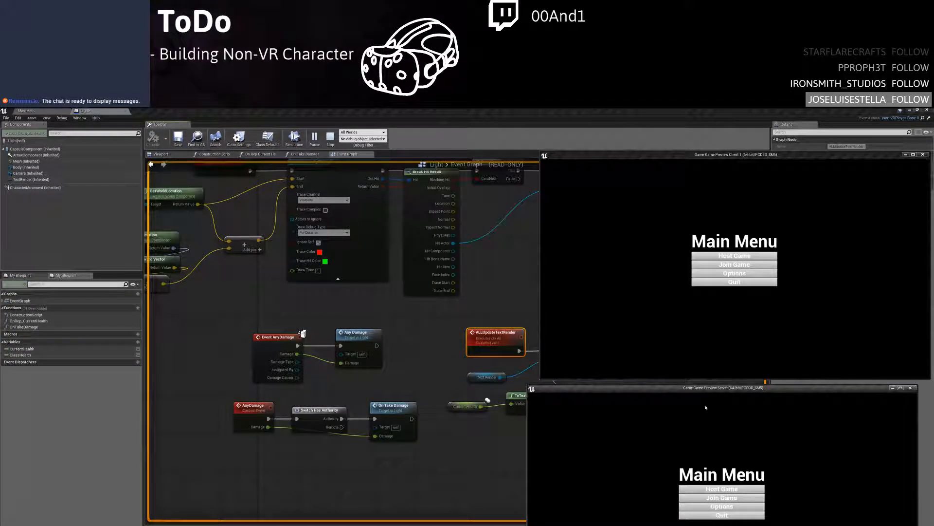
click(724, 255)
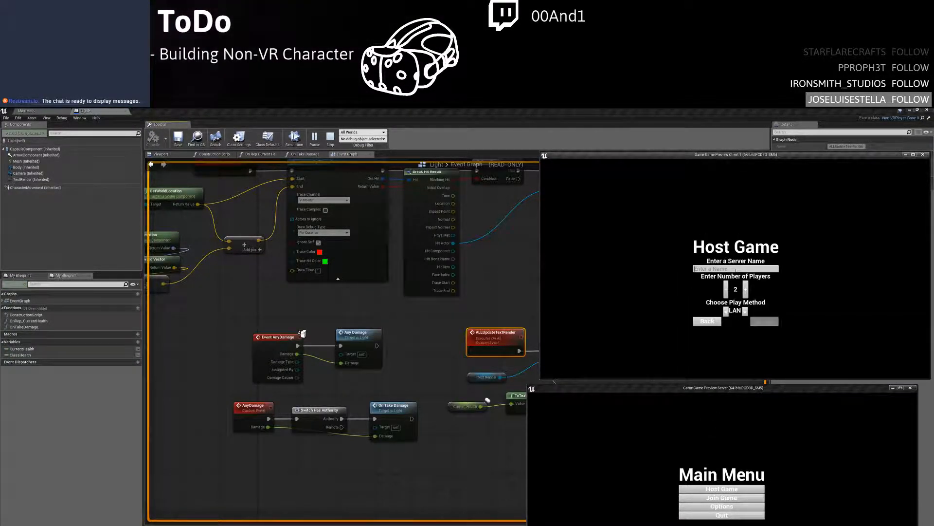
click(772, 326)
click(749, 497)
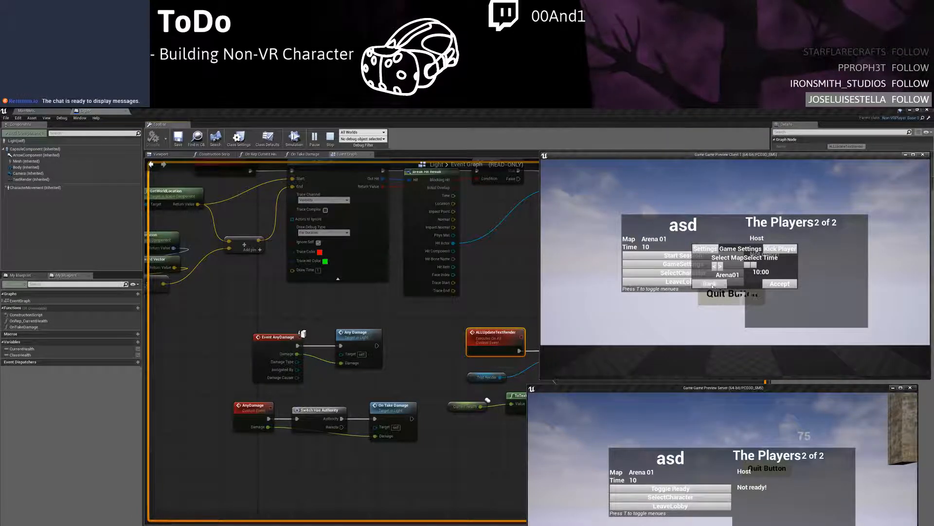
click(694, 497)
click(694, 499)
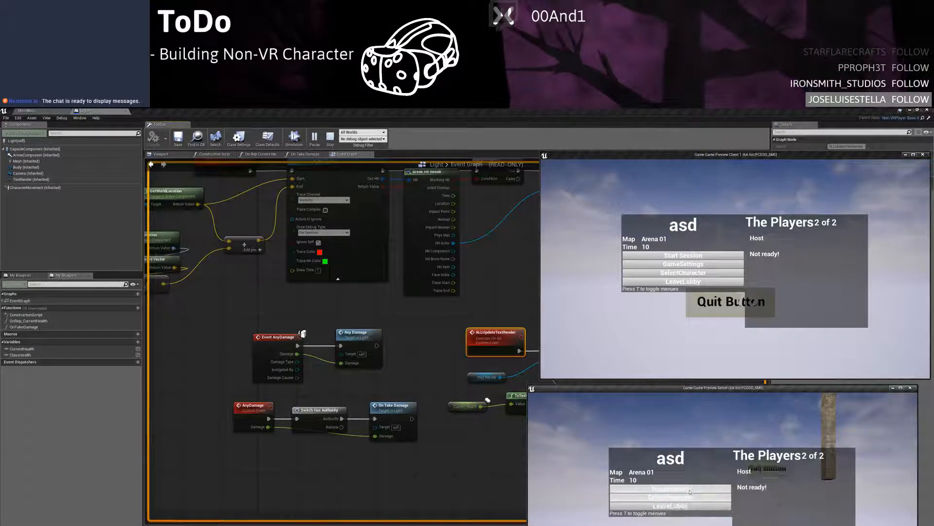
click(691, 497)
key(Escape)
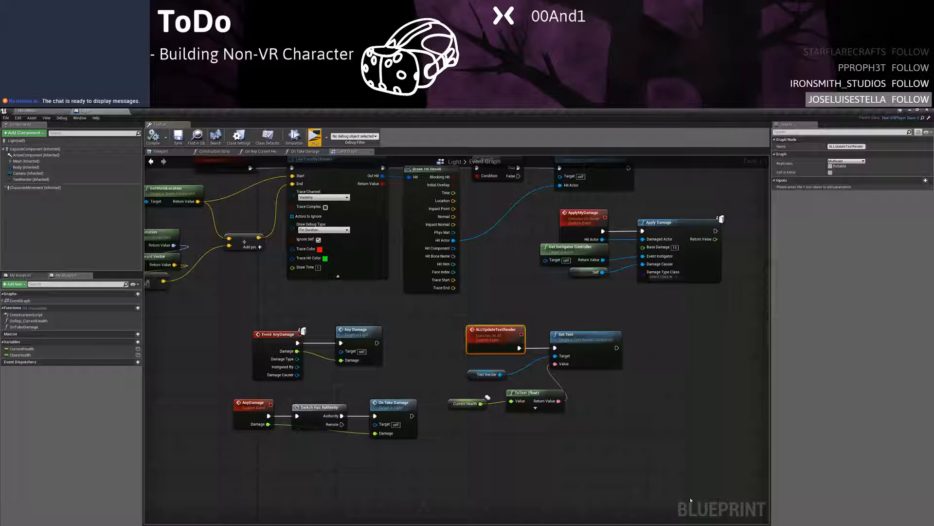
Restart the multiplayer test, host a two-player LAN session named sadasd, and join it from the second window as the Light character
click(315, 136)
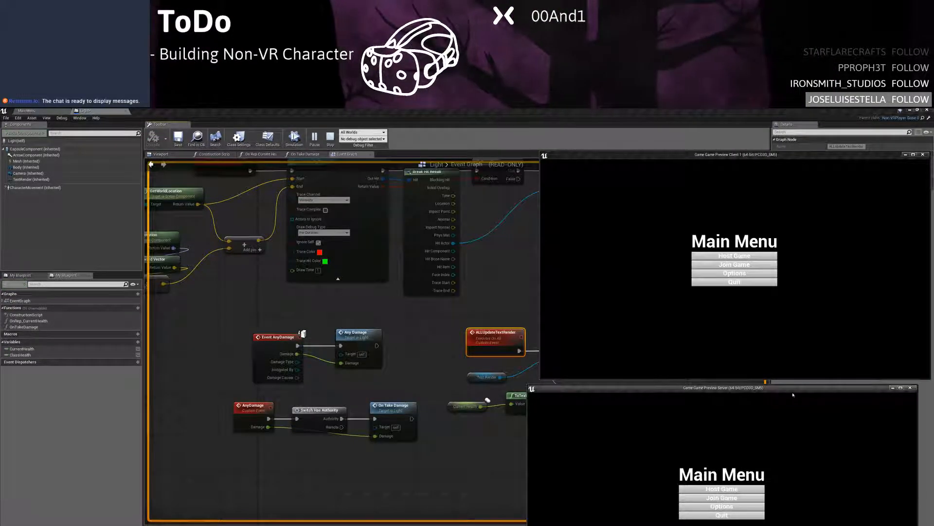
click(743, 292)
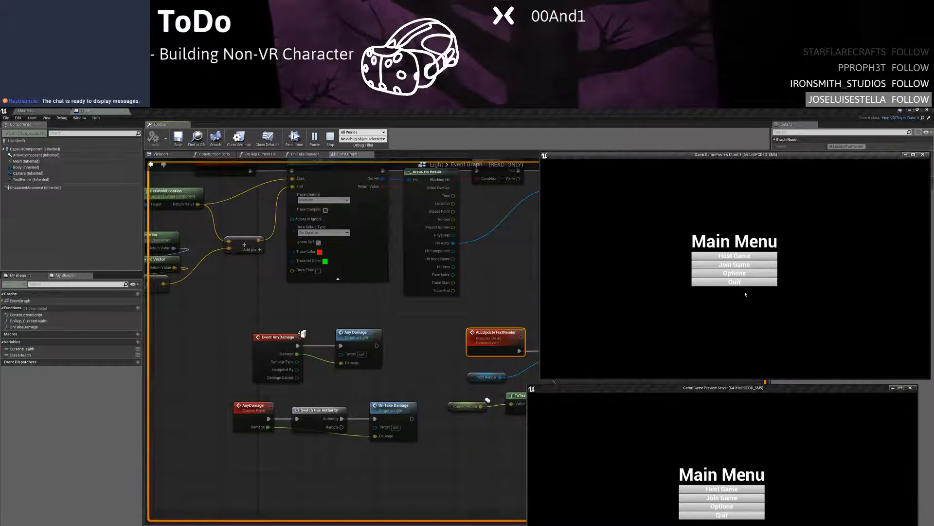
click(734, 255)
text(sadasd)
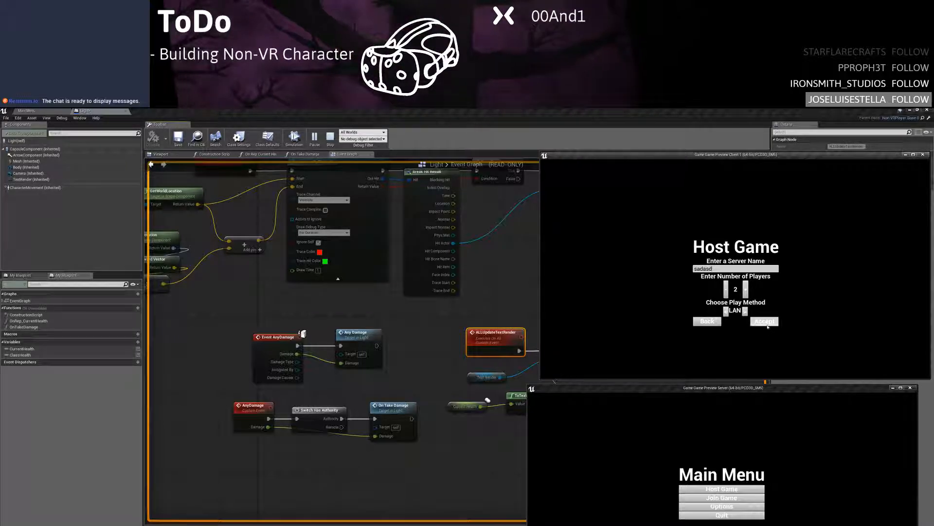
click(767, 323)
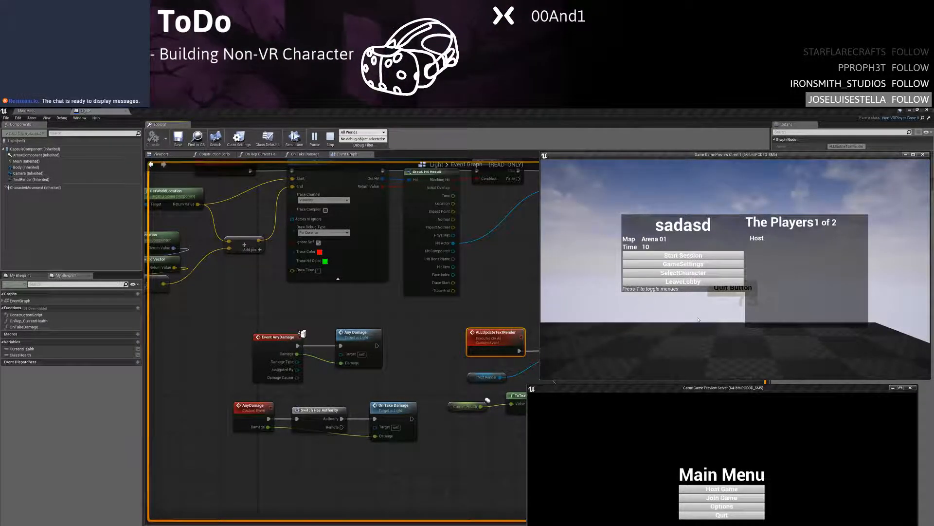
click(719, 472)
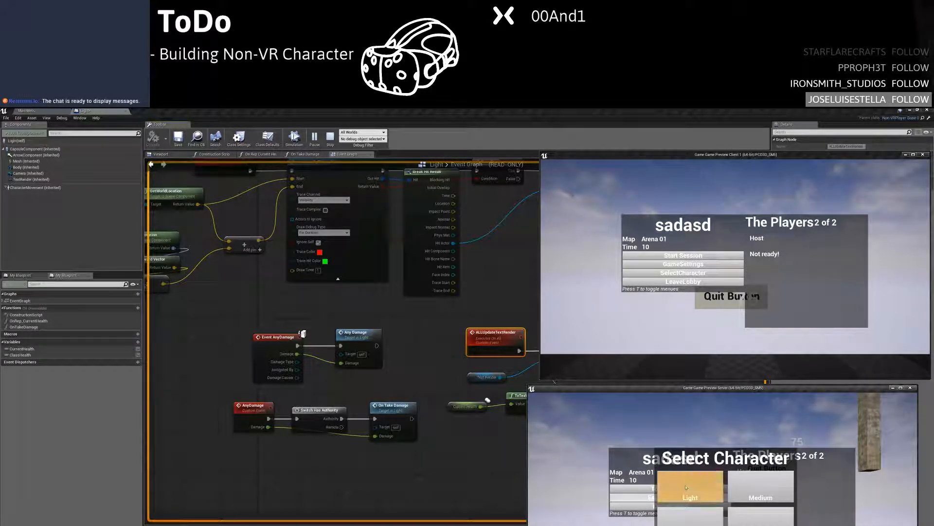
click(686, 487)
key(t)
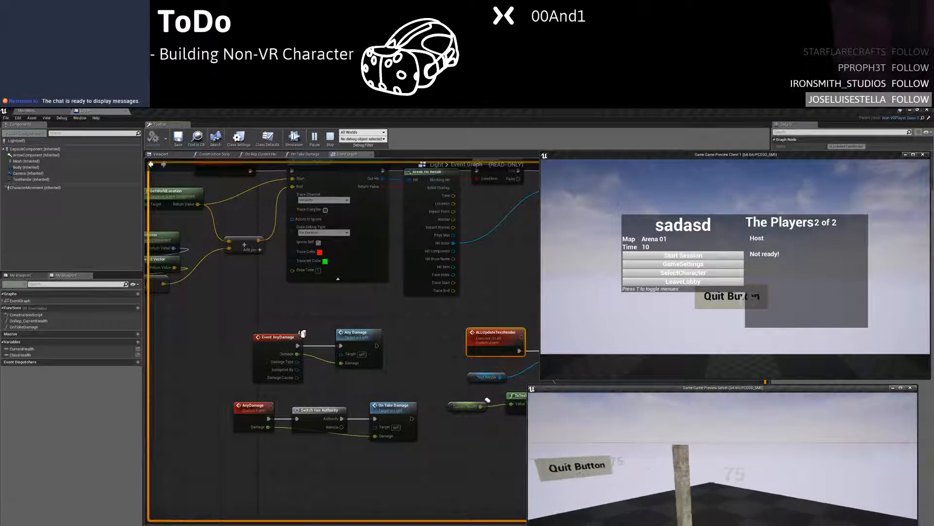
Fire at the other characters in both game windows, compare their health numbers, and end the play session
click(723, 502)
key(a)
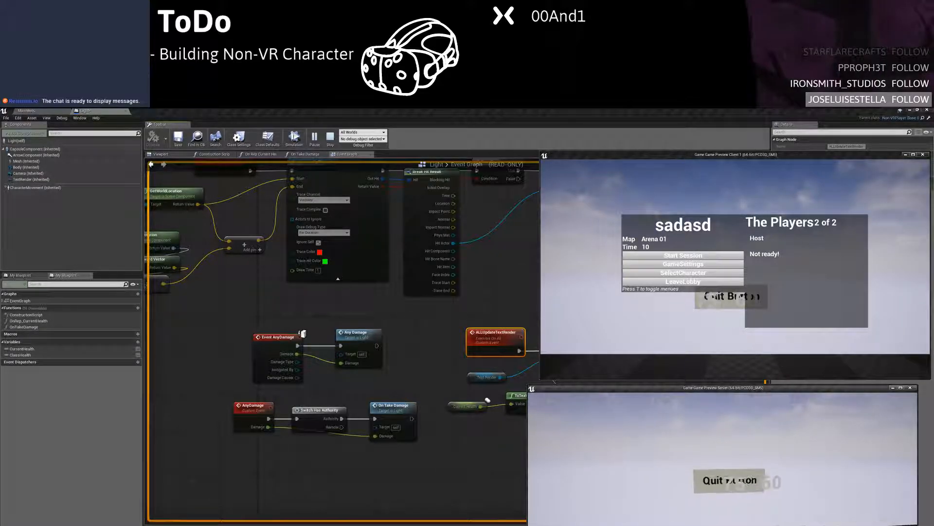
click(722, 328)
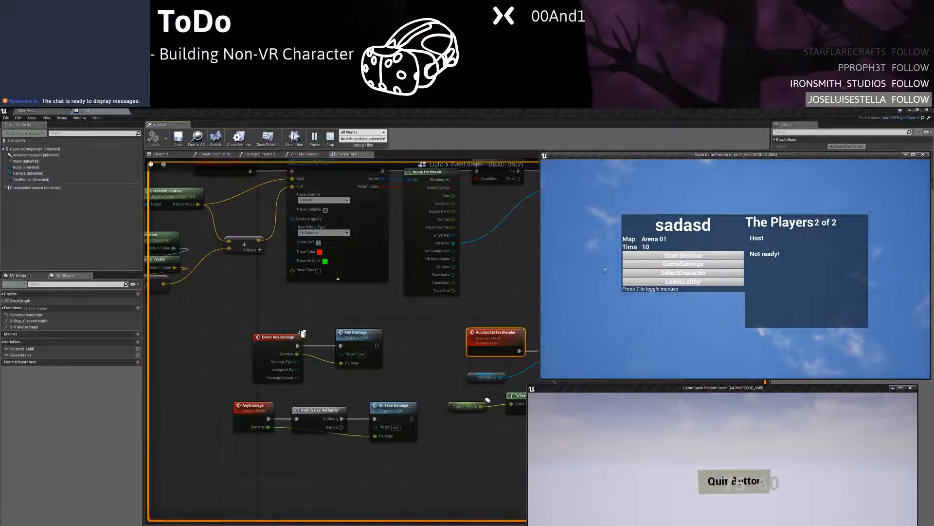
drag(599, 342, 604, 336)
key(t)
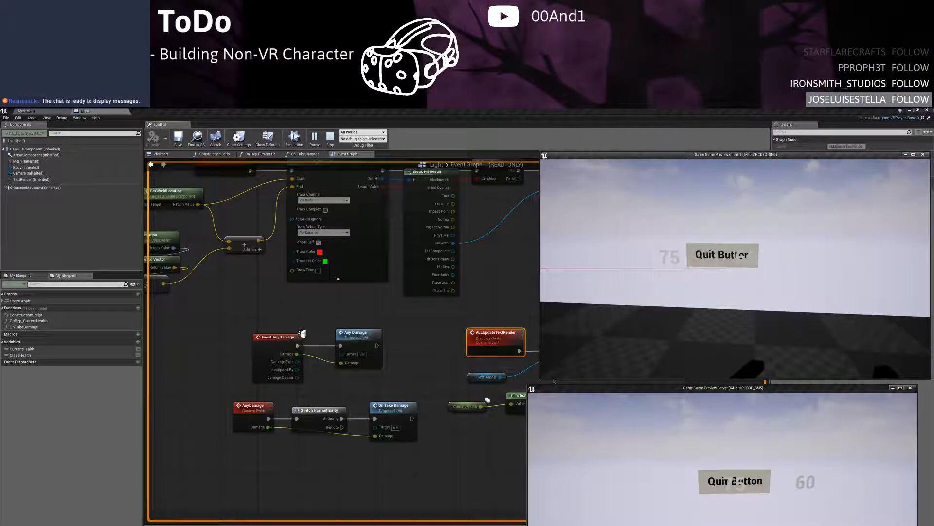
key(s)
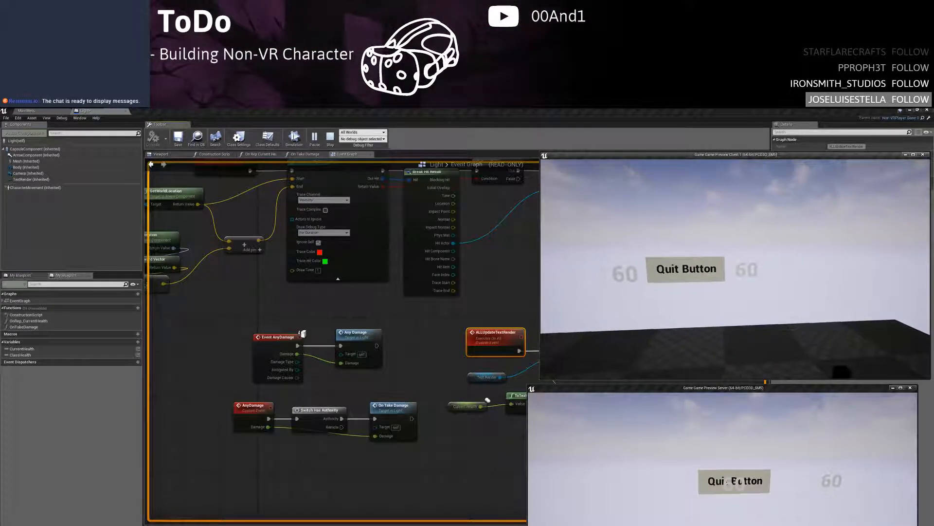
key(Escape)
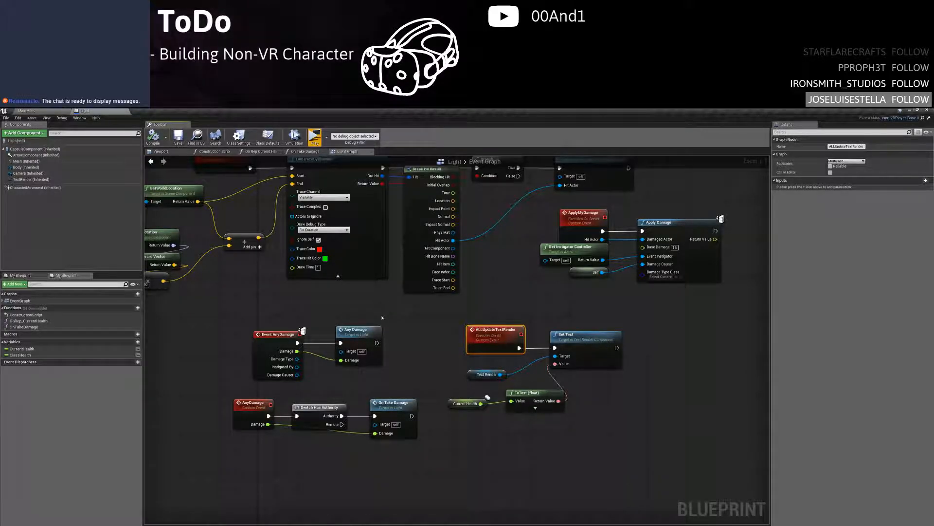
Move the Left Mouse Button event and Fire Weapon call below the Initial Health comment and wrap them in a comment "Client ask Server to Fire Weapon"
right_drag(382, 317, 457, 386)
scroll(413, 358, down, 2)
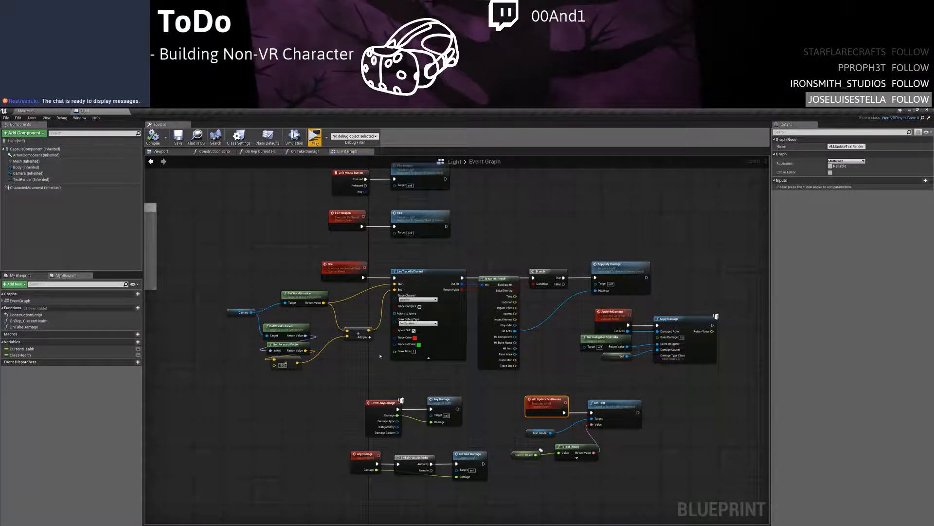
right_drag(284, 274, 245, 303)
right_drag(309, 285, 286, 300)
drag(271, 257, 430, 305)
right_drag(430, 305, 450, 315)
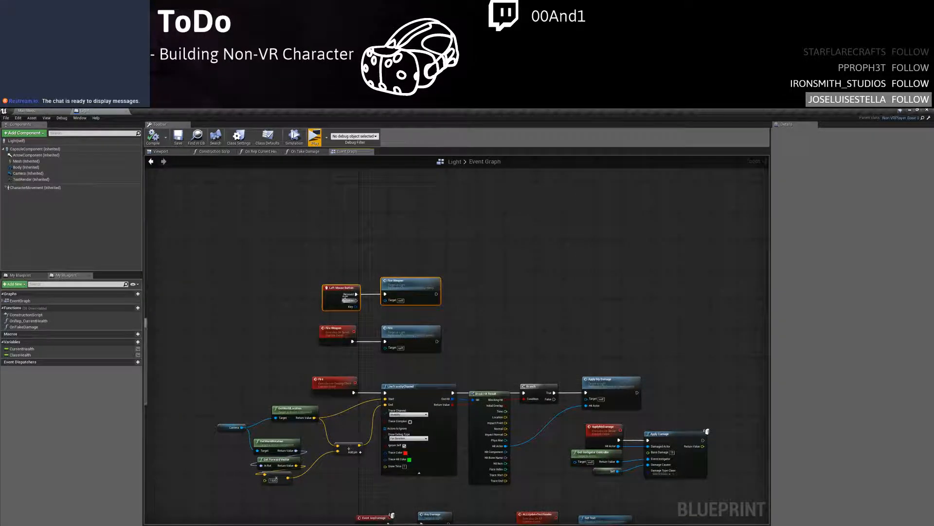
drag(349, 289, 249, 406)
drag(194, 438, 331, 454)
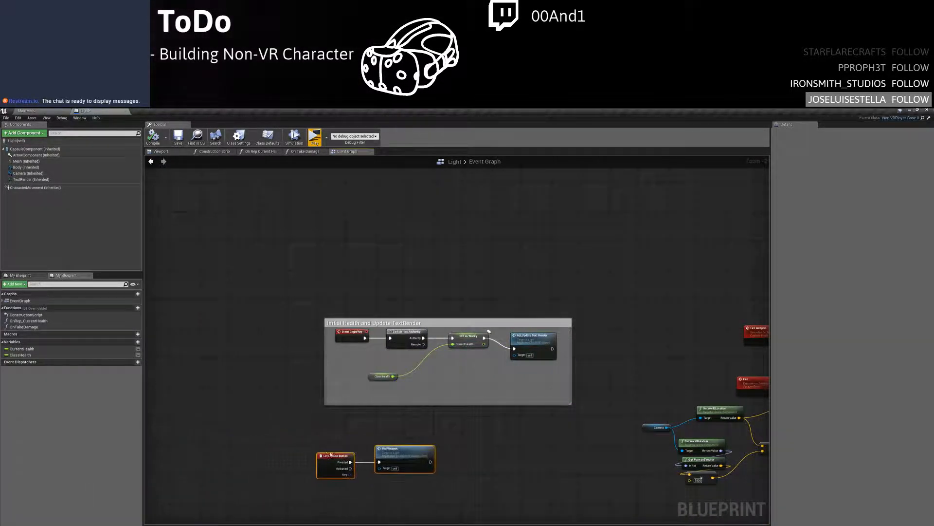
right_drag(362, 402, 351, 358)
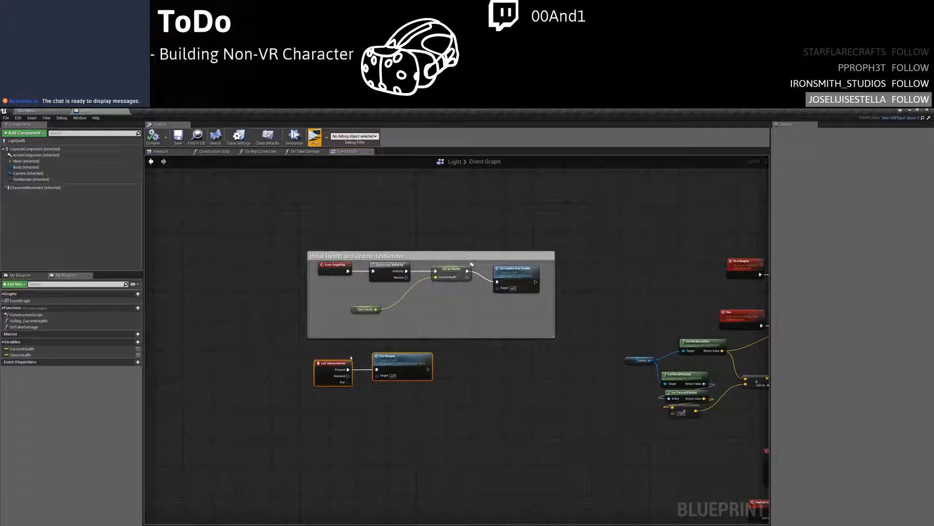
key(c)
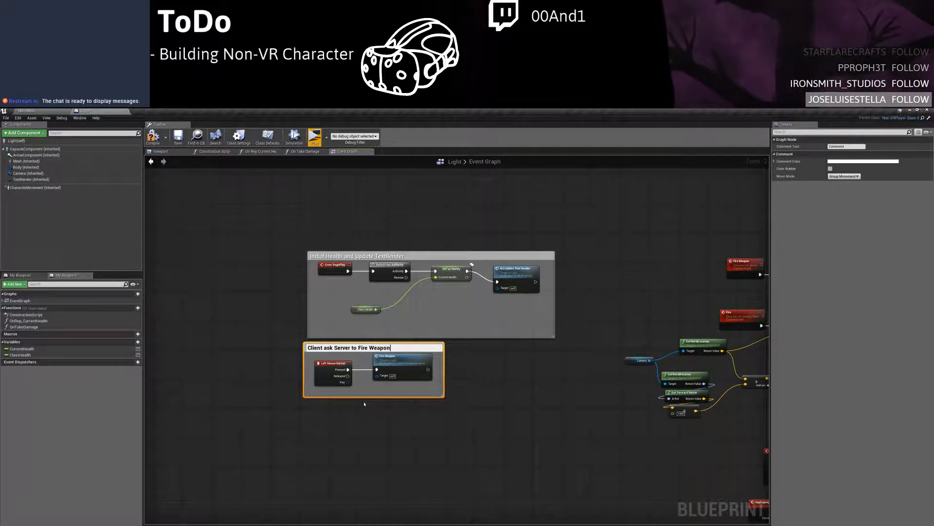
key(Return)
Move the Fire Weapon event and its Fire call under the client comment and wrap them in a comment "Server tell Client to Fire"
right_drag(631, 332, 382, 313)
drag(453, 213, 612, 276)
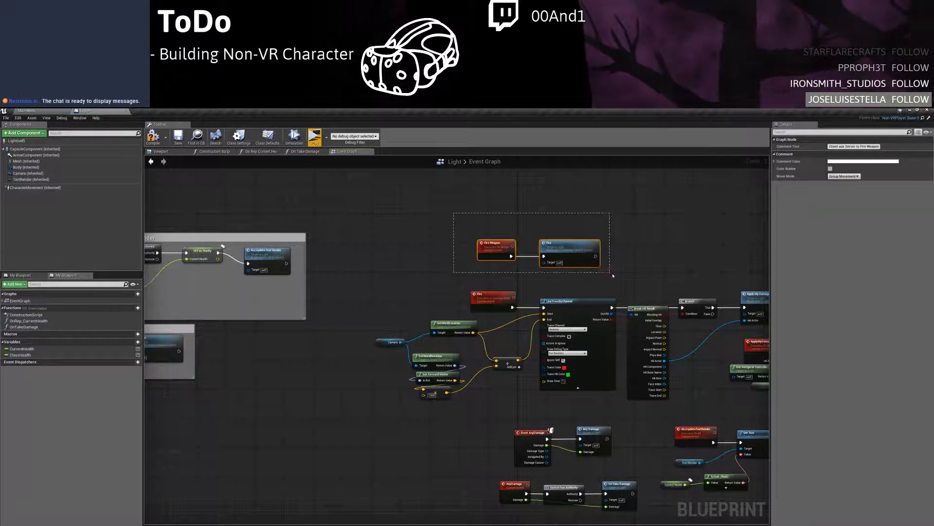
right_drag(612, 276, 708, 256)
drag(677, 232, 258, 397)
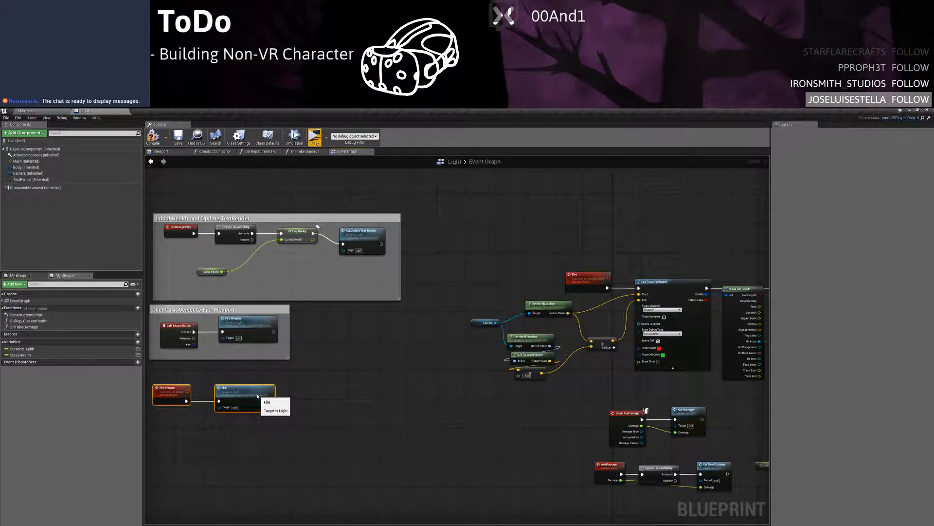
right_drag(258, 397, 367, 379)
text(c)
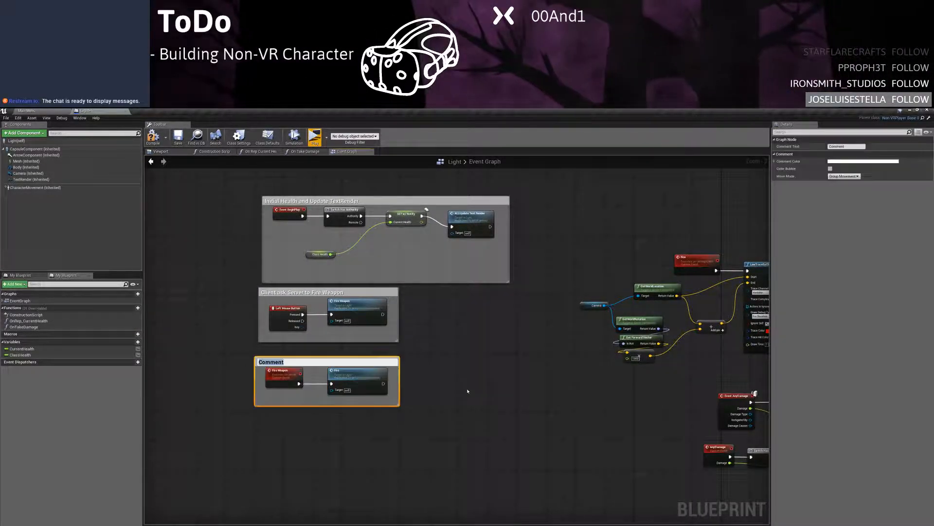
text(Server)
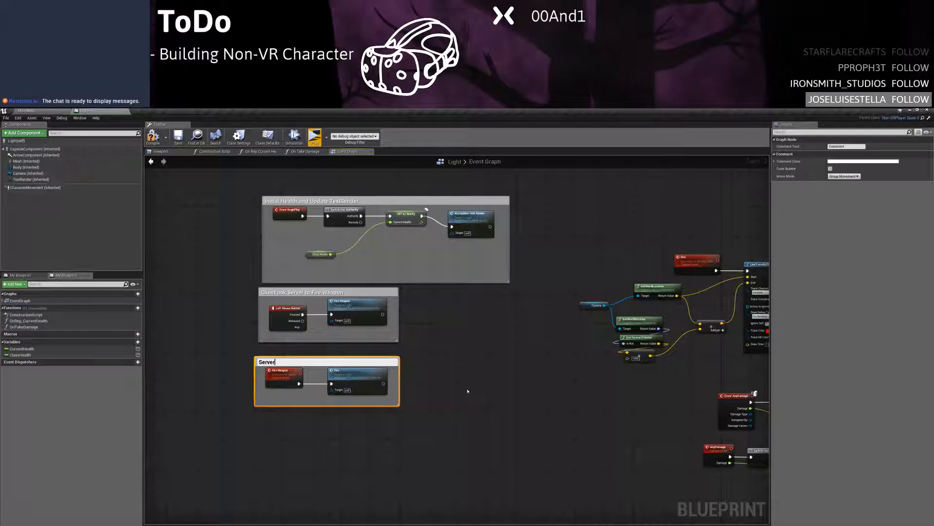
key(Return)
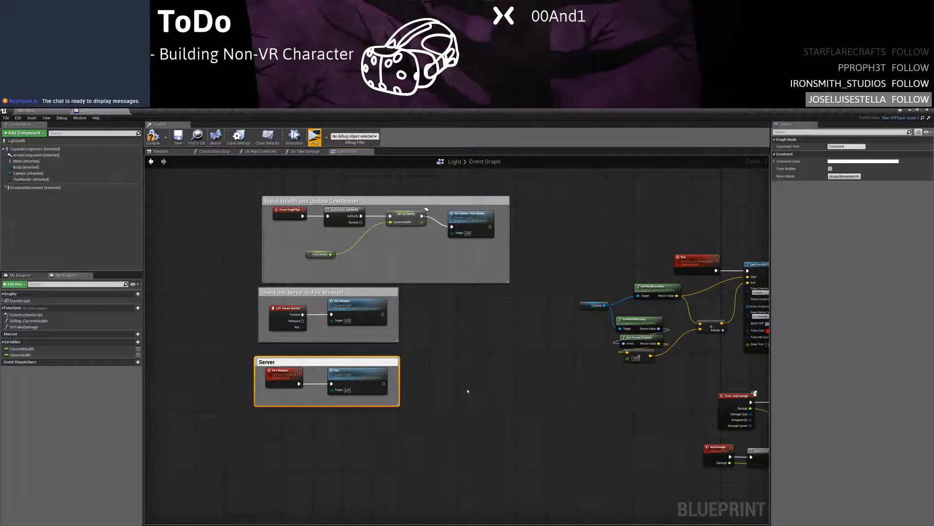
text(T)
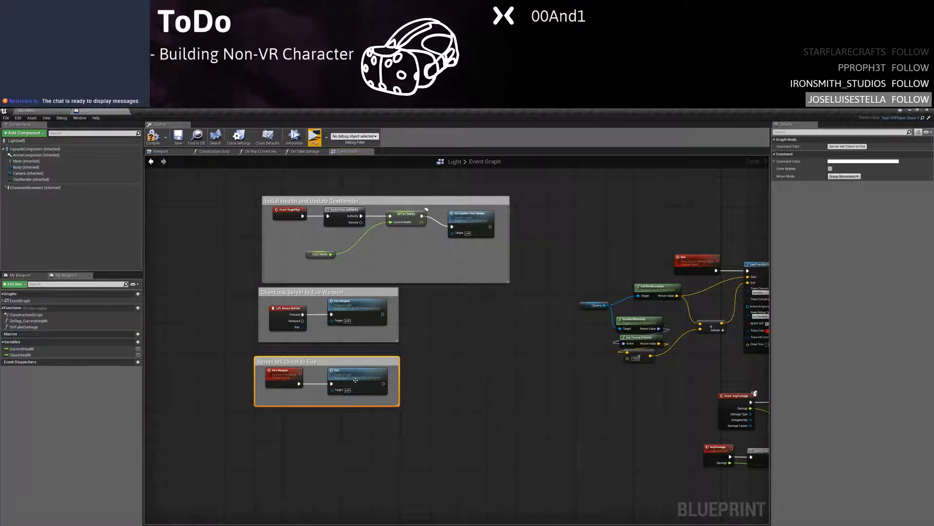
Align the two firing comment boxes with the Initial Health comment and space them evenly beneath it
click(493, 351)
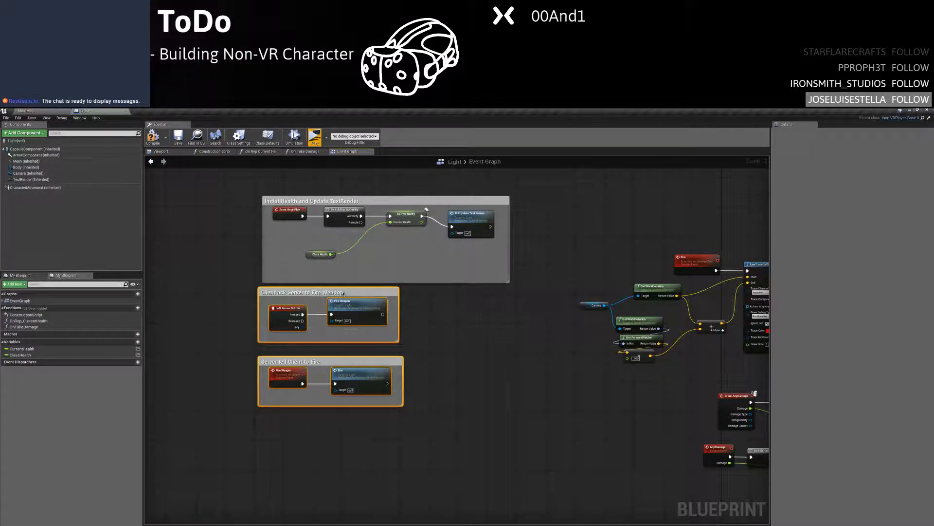
right_drag(435, 356, 388, 313)
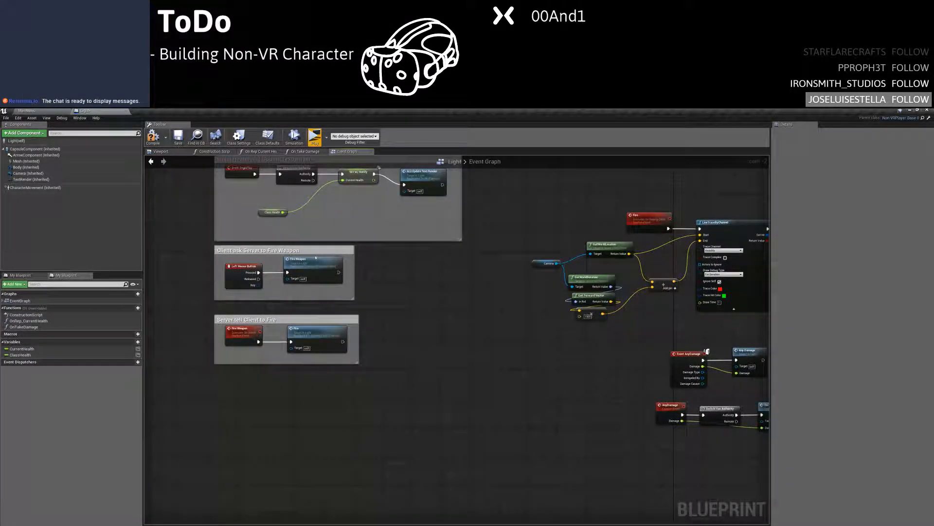
drag(316, 252, 317, 264)
drag(295, 319, 295, 322)
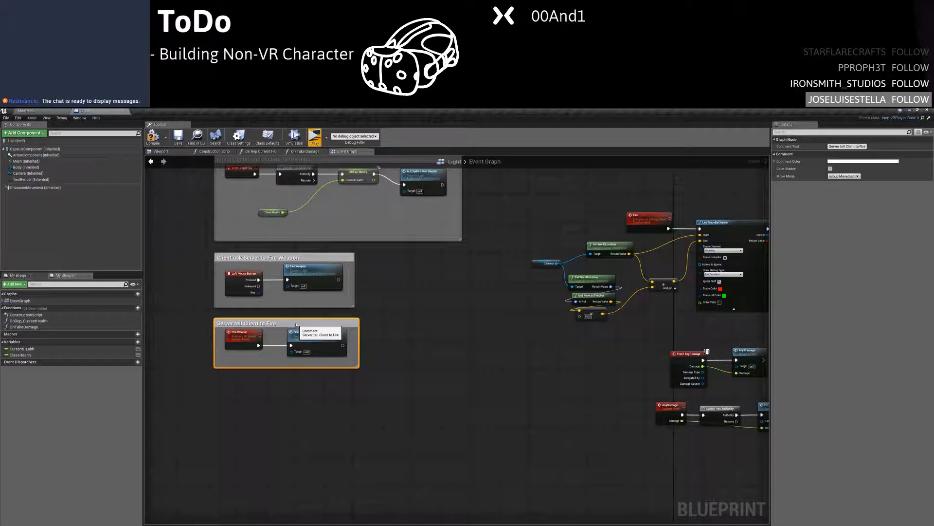
click(476, 305)
Move the ApplyMyDamage event with its Apply Damage nodes away from the line trace, beside the Set Text nodes
right_drag(476, 305, 246, 313)
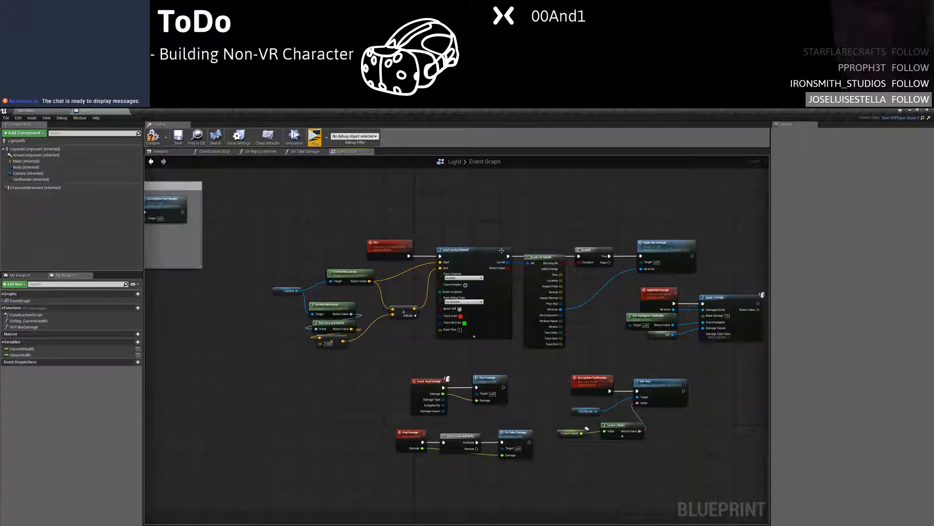
drag(698, 330, 717, 335)
drag(729, 303, 622, 414)
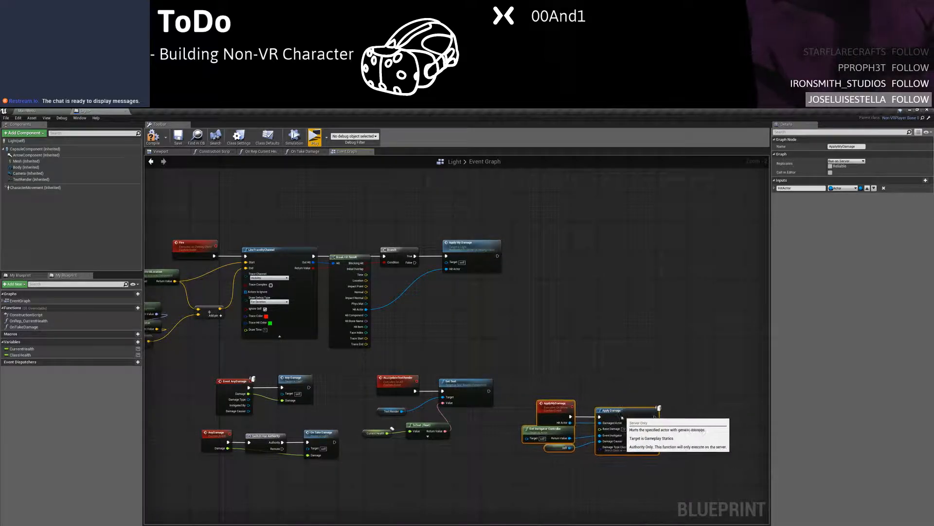
Move the Fire event with its line trace, Break Hit Result, Branch and Apply My Damage nodes below the "Server tell Client to Fire" comment
right_drag(567, 354, 769, 336)
scroll(710, 280, down, 1)
drag(728, 200, 292, 339)
right_drag(313, 332, 527, 309)
drag(646, 222, 281, 378)
right_drag(354, 494, 393, 466)
Wrap the Fire line trace nodes in a comment "Client fires "Weapon", Check if something hit, Ask Server to Apply Damage" and align it under the firing comments
text(c)
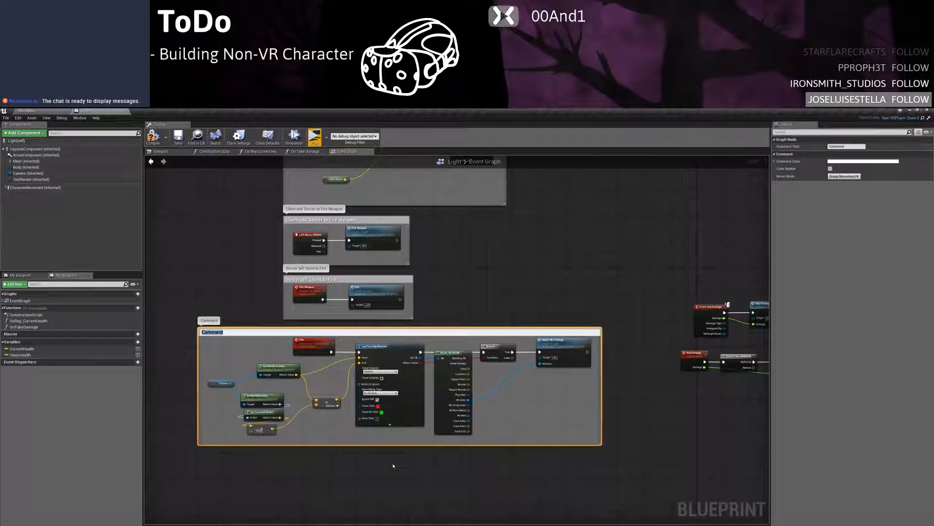
text(Client Fires)
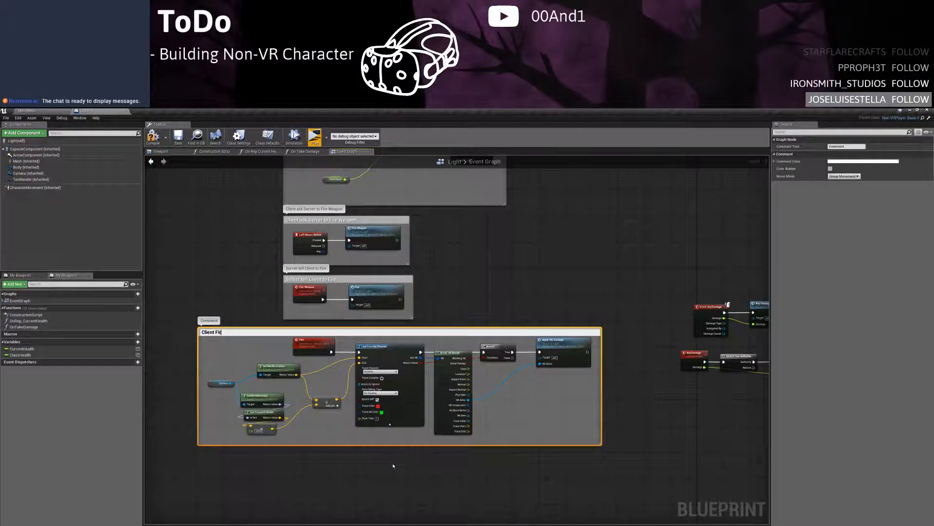
key(BackSpace)
key(BackSpace)
key(BackSpace)
key(BackSpace)
key(BackSpace)
text(fires)
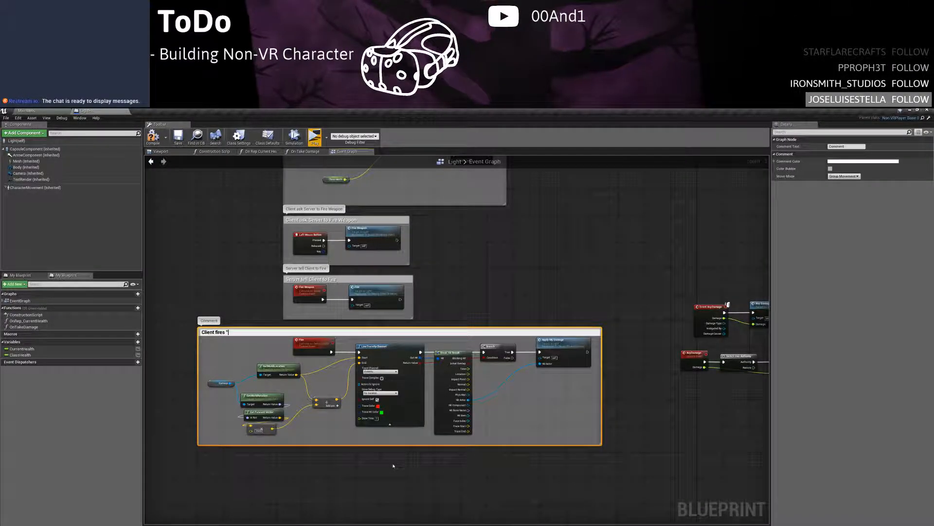
text( ")
key(BackSpace)
key(BackSpace)
key(BackSpace)
key(BackSpace)
key(BackSpace)
key(BackSpace)
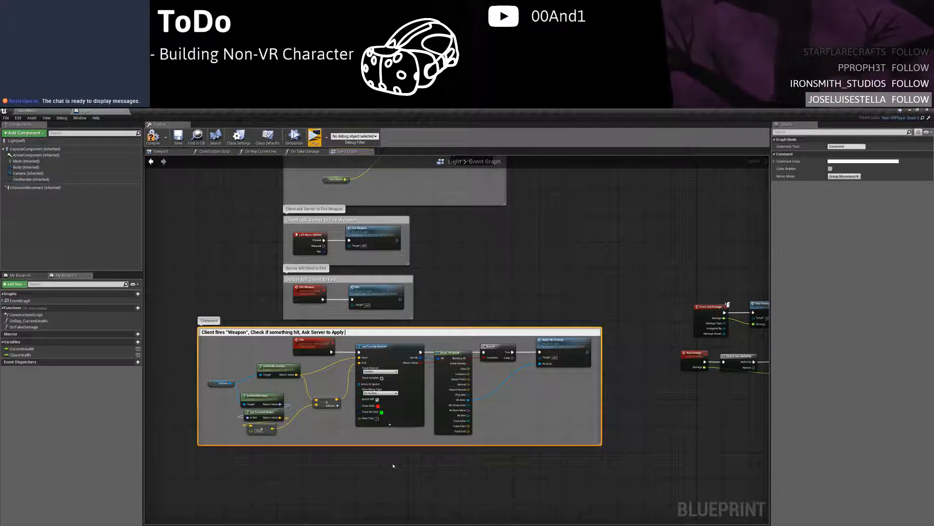
text(ge)
key(Return)
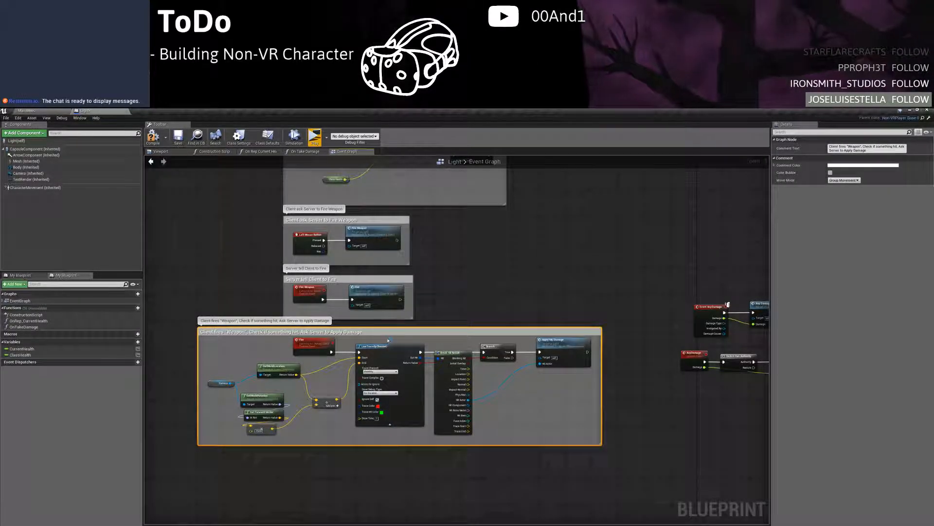
drag(390, 335, 479, 334)
click(494, 311)
Move the ApplyMyDamage event with its Apply Damage nodes above the line trace comment, beside the "Server tell Client to Fire" comment
right_drag(498, 297, 224, 271)
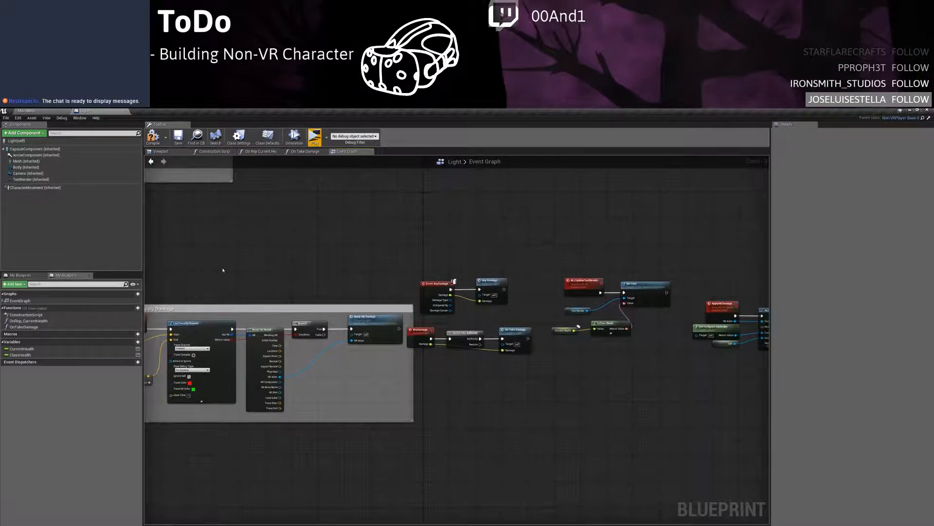
right_drag(396, 248, 282, 246)
drag(709, 290, 603, 363)
right_drag(603, 363, 695, 327)
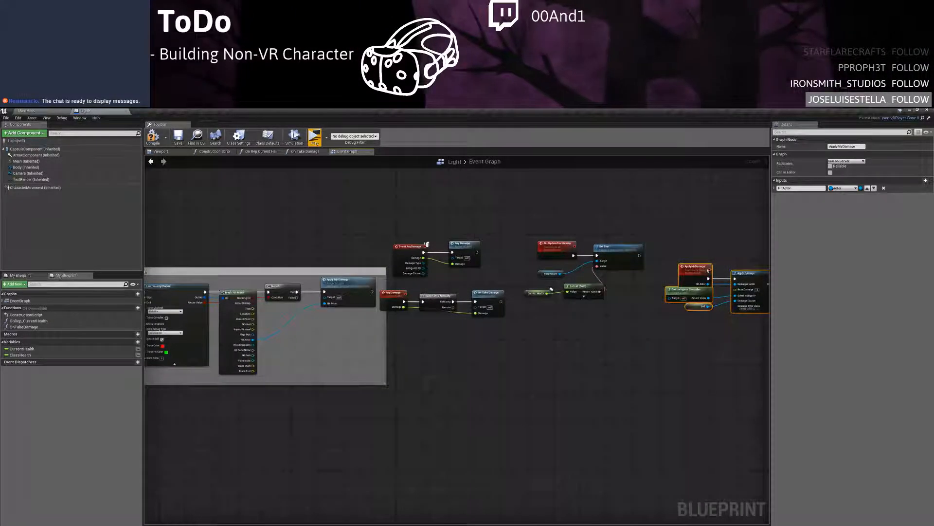
drag(698, 274, 271, 412)
right_drag(271, 412, 533, 398)
drag(533, 398, 425, 213)
right_drag(425, 213, 383, 335)
Wrap the ApplyMyDamage nodes in a comment "Server Apply Damage to Hit Actor" and shift it clear of the line trace comment
key(c)
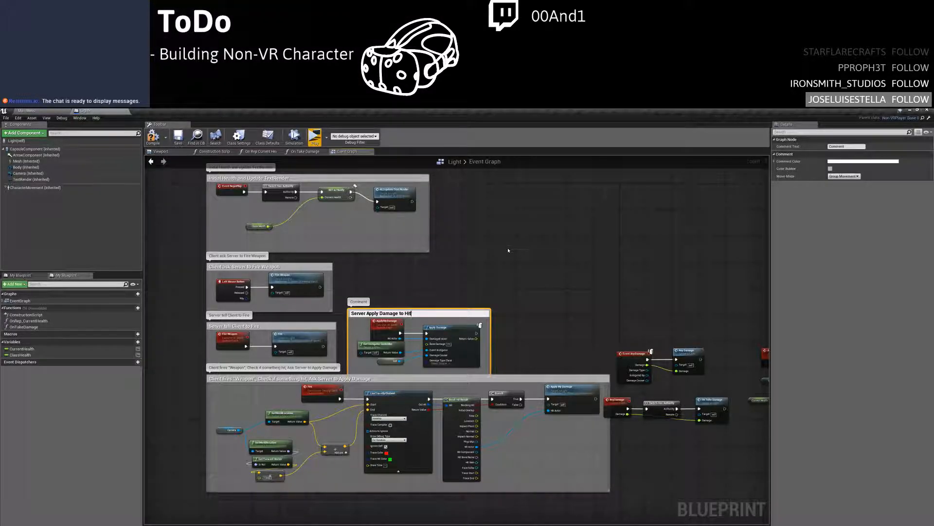
drag(453, 312, 455, 306)
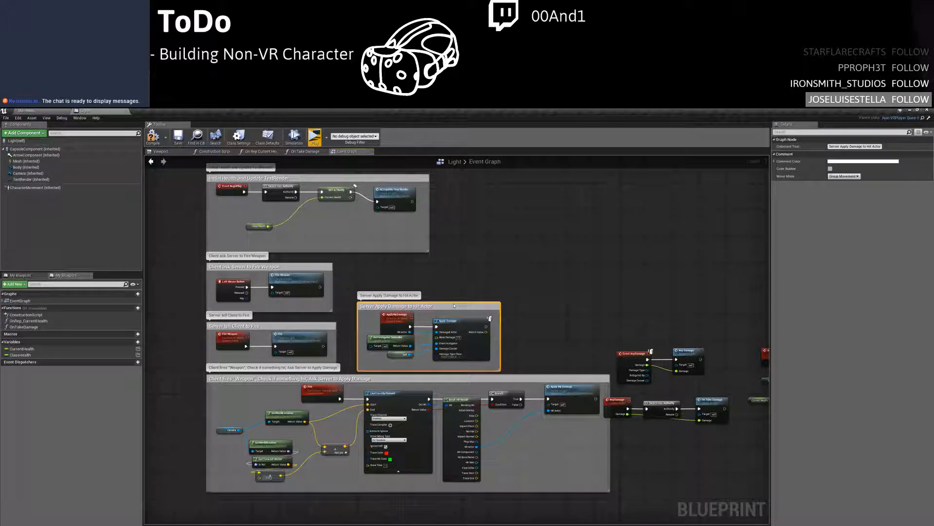
click(519, 271)
Move the AnyDamage and ALLUpdateTextRender node groups below the line trace comment, setting the text update nodes farther apart on the right
right_drag(523, 286, 443, 224)
right_drag(535, 255, 449, 246)
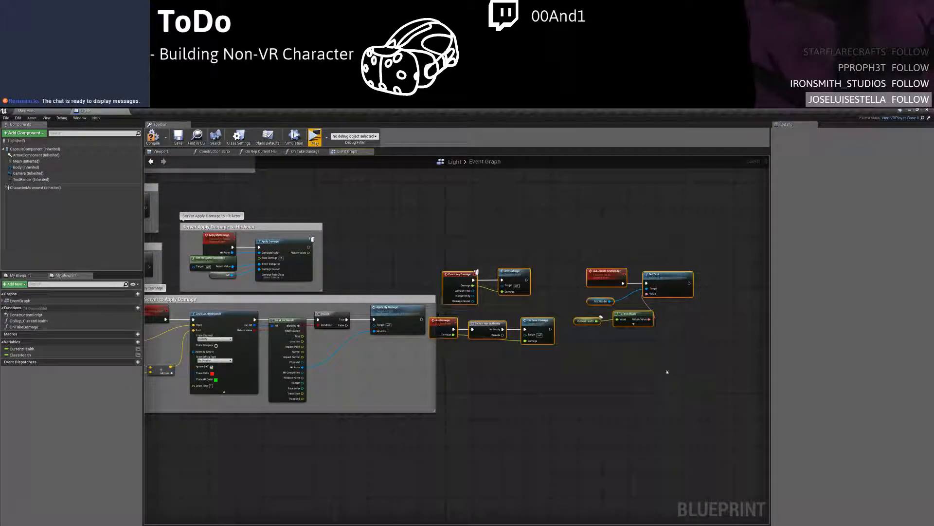
right_drag(580, 378, 752, 327)
drag(624, 242, 293, 441)
right_drag(336, 382, 342, 335)
click(378, 382)
drag(376, 357, 482, 428)
drag(414, 375, 529, 405)
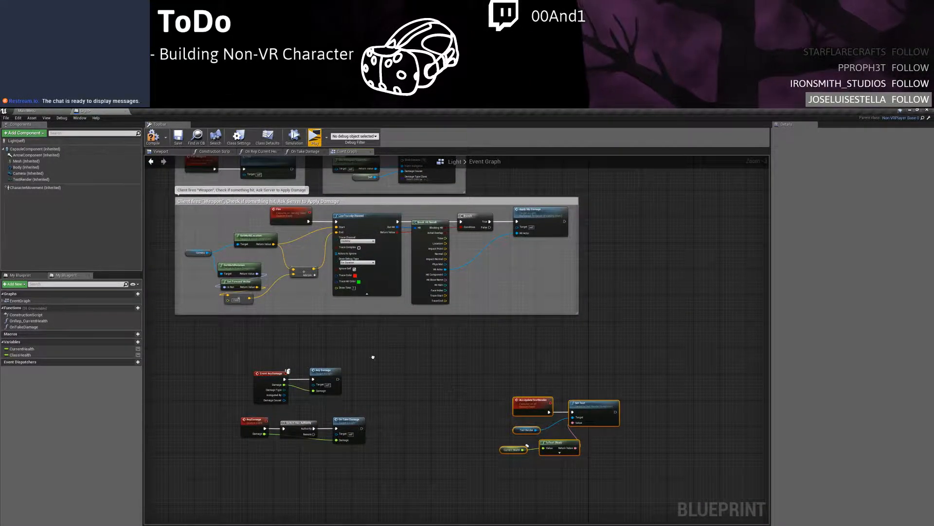
Move both AnyDamage event chains up and left, close beneath the line trace comment
right_drag(373, 357, 500, 367)
drag(331, 381, 496, 458)
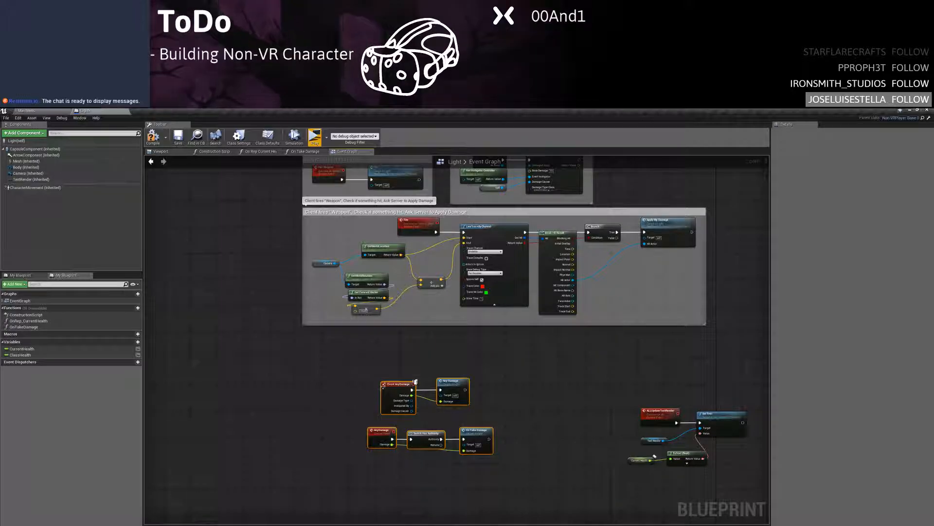
drag(383, 385, 334, 349)
click(455, 346)
right_drag(439, 366, 443, 396)
Wrap Event AnyDamage and its Any Damage call in a comment "Server fires Any Damage" and align it with the line trace comment's left edge
drag(461, 423, 462, 422)
right_drag(472, 391, 497, 524)
right_drag(379, 357, 353, 259)
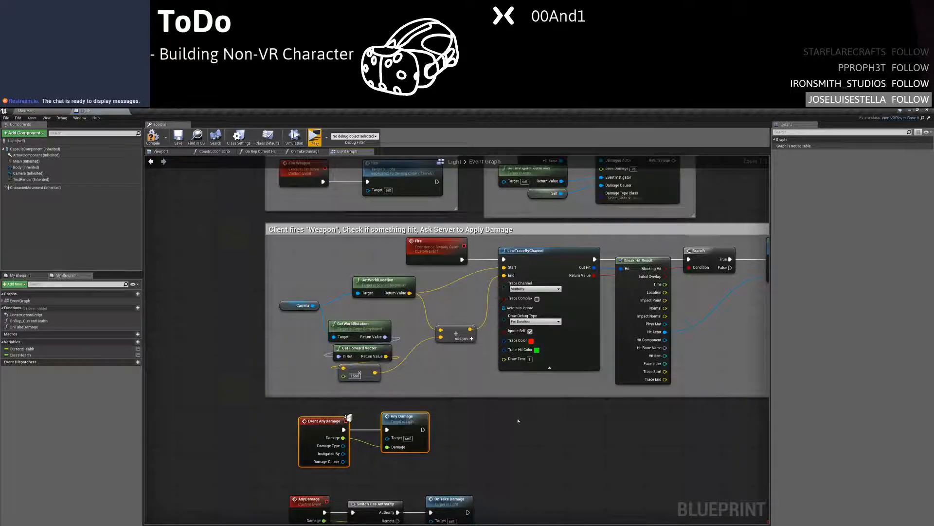
key(c)
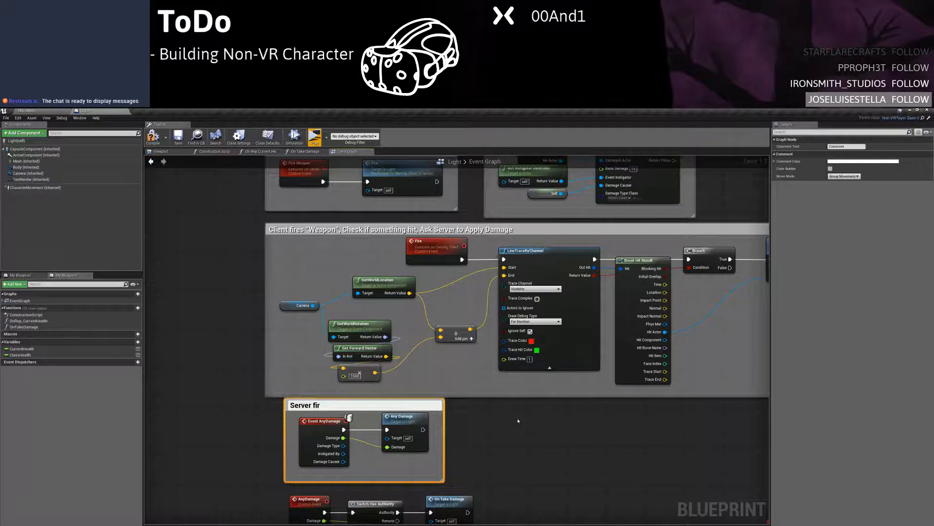
text(Server fires Any Damage)
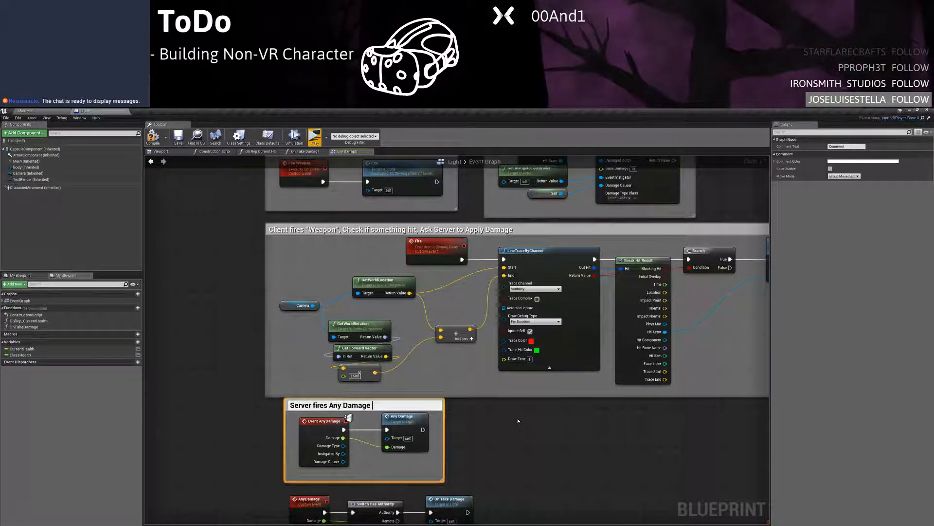
key(Return)
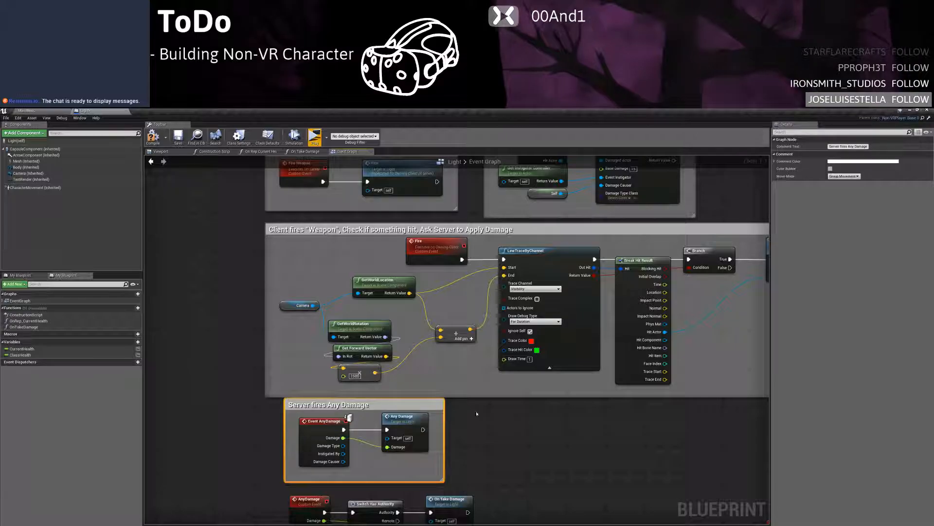
drag(412, 406, 402, 415)
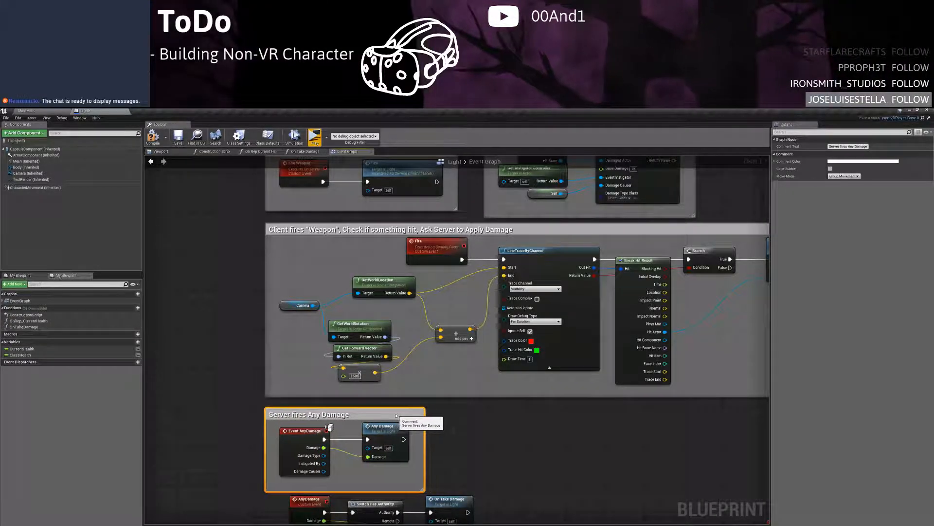
Move the custom AnyDamage chain beside the "Server fires Any Damage" comment and wrap it in a comment "Server calculate new Health of the Client"
right_drag(402, 415, 415, 324)
click(511, 465)
drag(511, 465, 472, 341)
text(c)
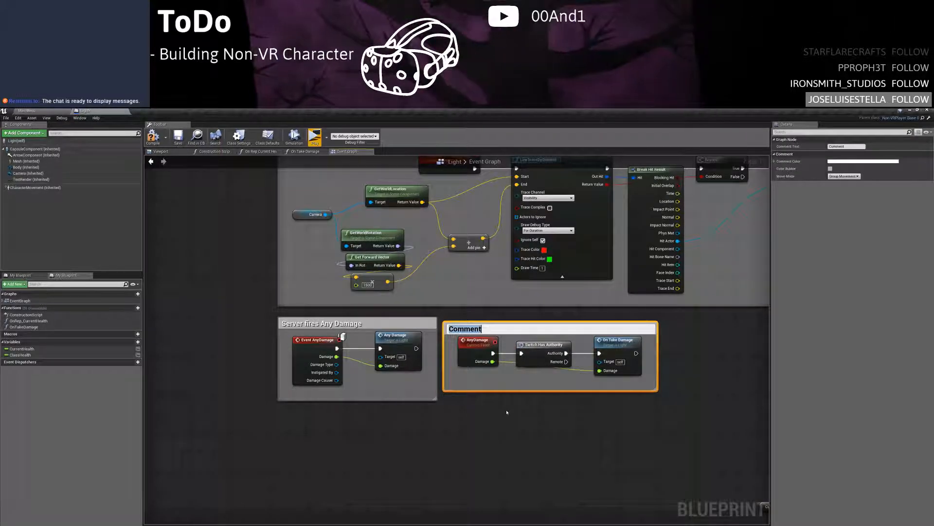
text(Server calculate new Health of the Cli)
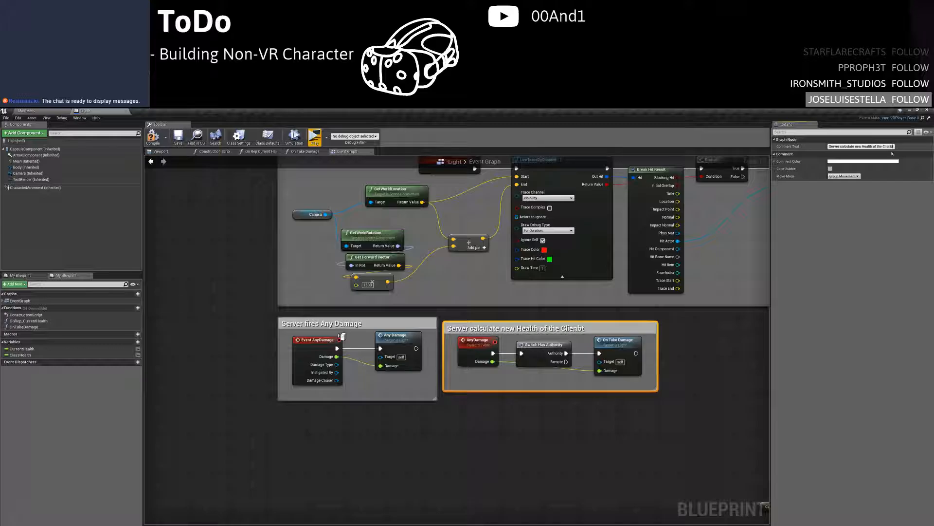
click(678, 348)
right_drag(681, 349, 628, 337)
mouse_move(443, 311)
mouse_down()
mouse_move(482, 322)
mouse_move(511, 314)
mouse_move(501, 313)
mouse_up()
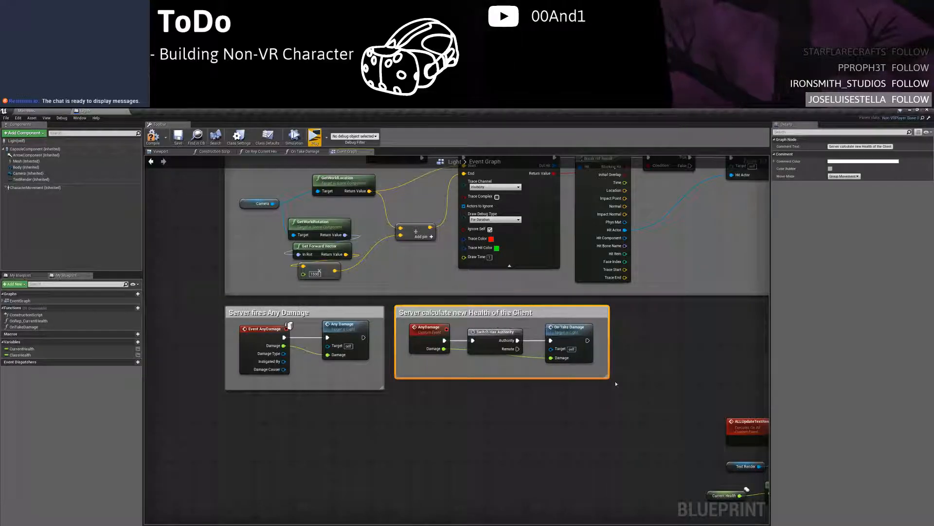
click(618, 383)
Move the ALLUpdateTextRender event with its Set Text nodes up beside the "Server calculate new Health of the Client" comment
right_drag(635, 384, 342, 375)
scroll(420, 374, down, 1)
drag(419, 374, 565, 486)
drag(456, 415, 401, 320)
click(345, 371)
right_drag(345, 370, 426, 368)
Open the On Take Damage function and move its entry and Switch Has Authority nodes left to make room before the health calculation
double_click(376, 326)
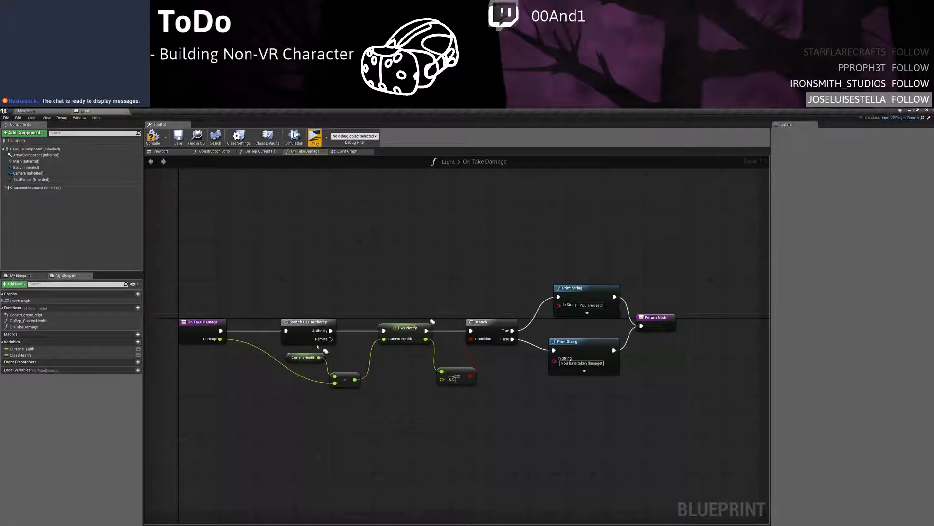
right_drag(460, 425, 573, 440)
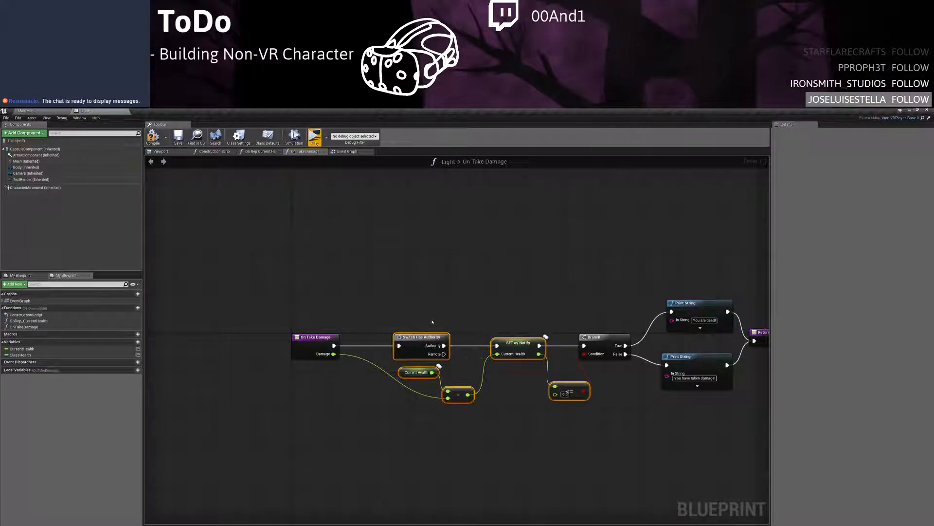
click(388, 342)
drag(256, 302, 407, 374)
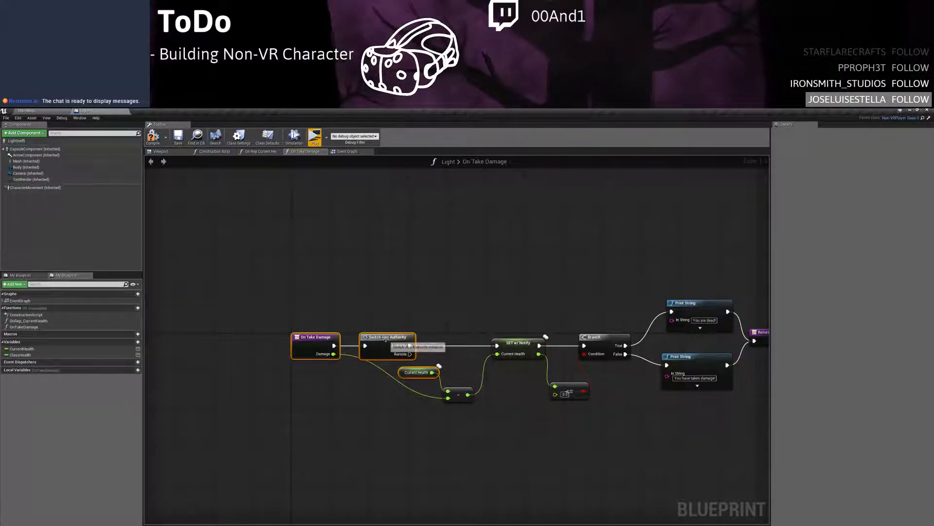
drag(281, 311, 385, 368)
drag(385, 340, 287, 341)
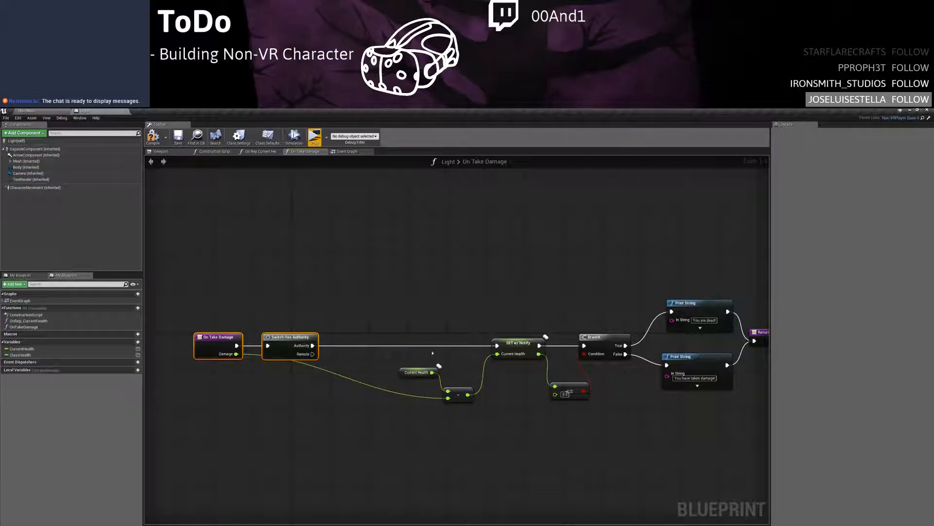
Wrap the health calculation nodes, moved clear of the Branch, in a comment "Calculate Health with repNotify" and compile the blueprint
mouse_move(405, 324)
mouse_down()
mouse_move(462, 389)
mouse_move(584, 425)
mouse_move(511, 392)
mouse_move(519, 396)
mouse_up()
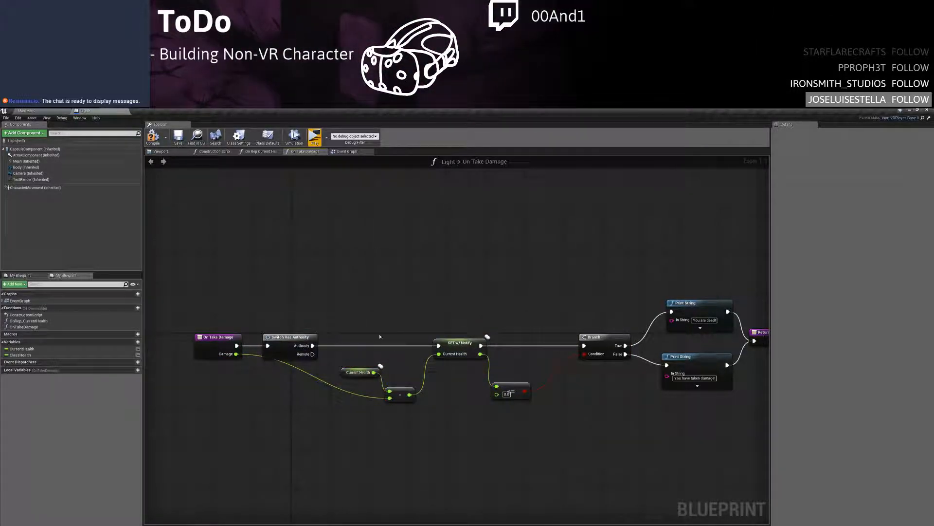
key(c)
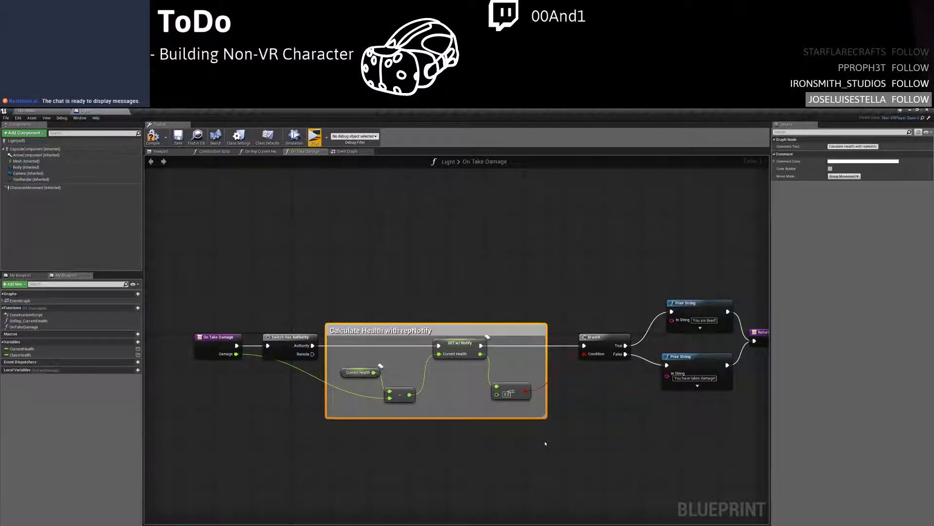
click(154, 136)
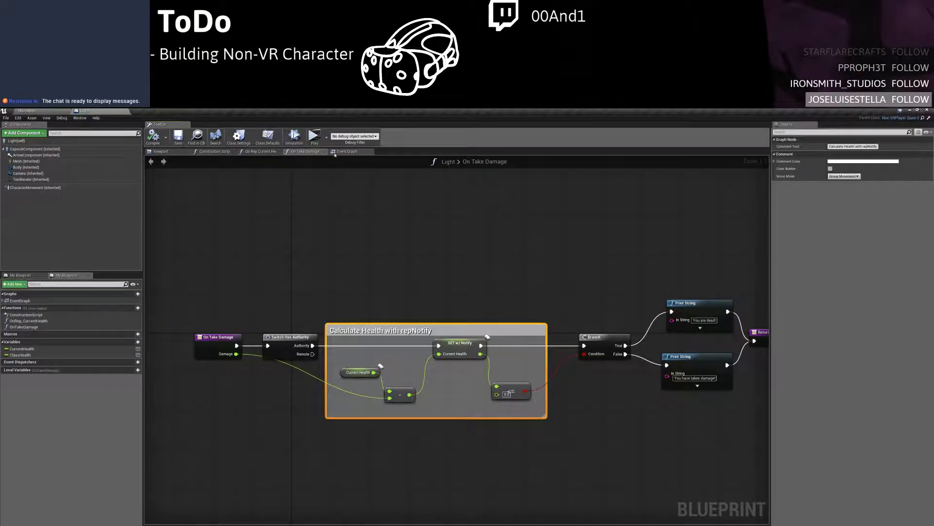
Return to the Event Graph and wrap the ALLUpdateTextRender nodes in a comment "If OnRep_CurrentHealth fires, Multicast Text Update"
click(336, 152)
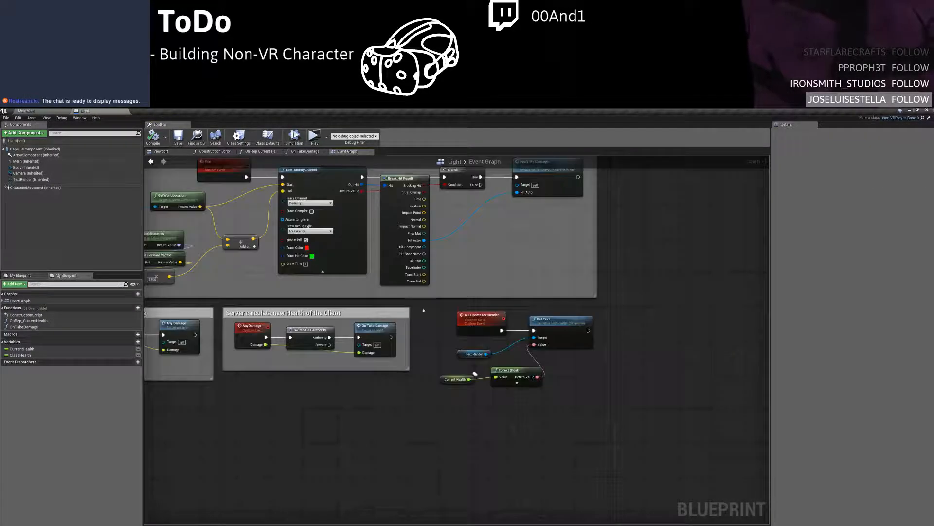
drag(396, 263, 593, 361)
key(c)
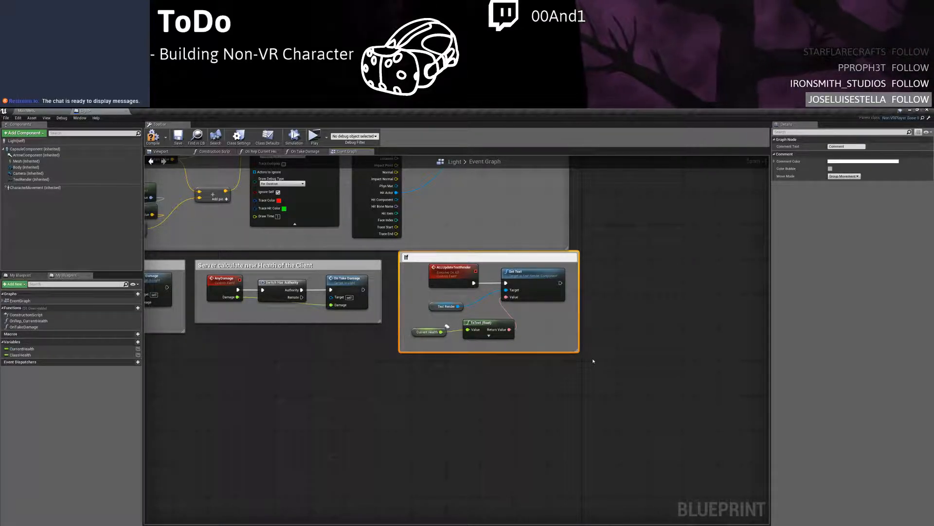
key(BackSpace)
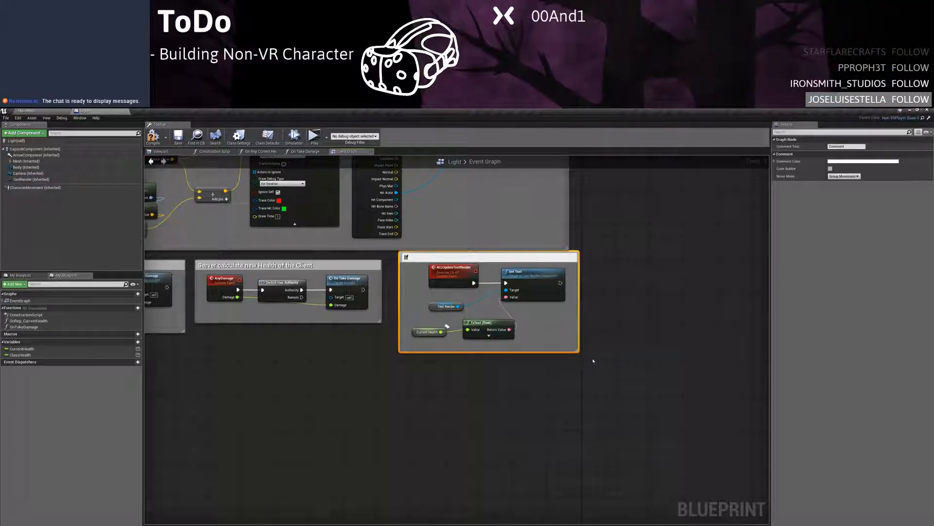
text(f OnRep)
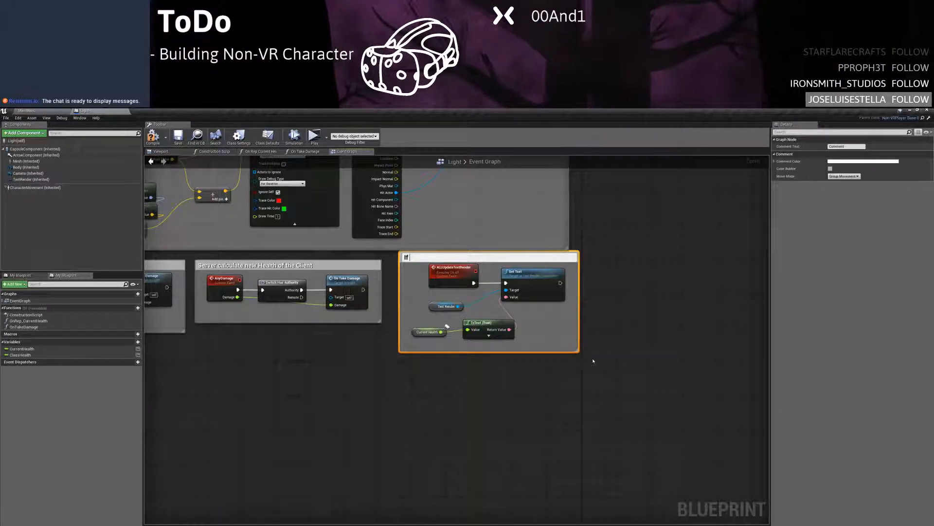
text(_CurrentHEalth fires, Multicast Text Update)
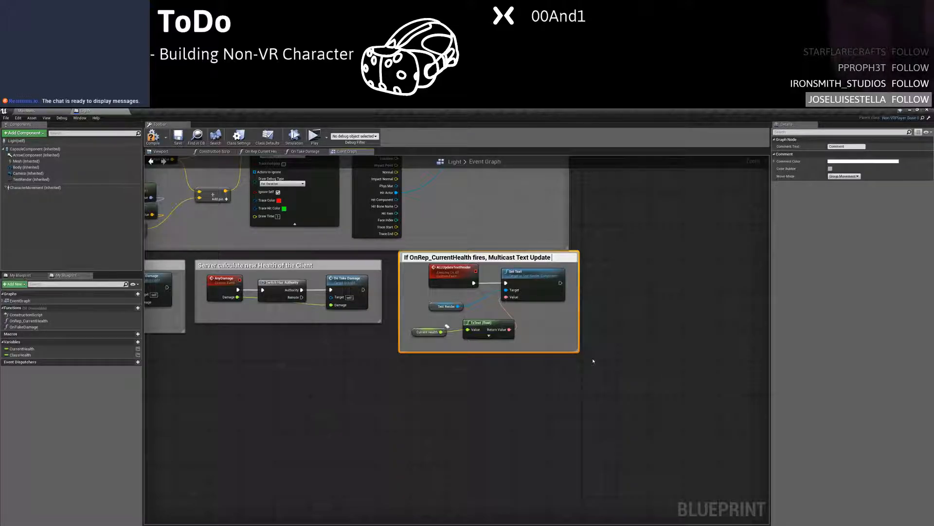
Move the "If OnRep_CurrentHealth fires, Multicast Text Update" comment up beside the "Initial Health and Update TextRender" comment
drag(543, 256, 360, 346)
right_drag(360, 347, 480, 378)
scroll(462, 382, down, 1)
drag(461, 376, 618, 312)
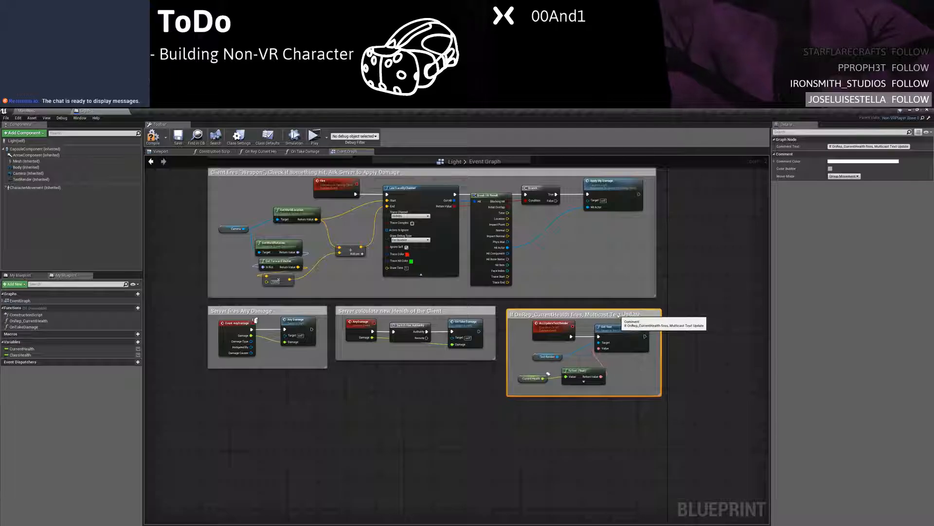
right_drag(618, 311, 509, 407)
scroll(504, 509, down, 3)
drag(510, 406, 493, 221)
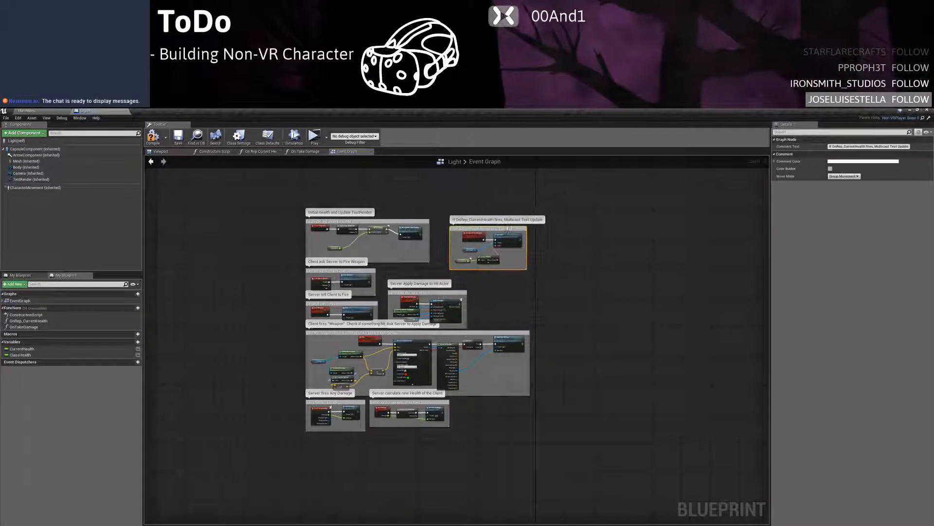
click(542, 308)
scroll(543, 308, up, 5)
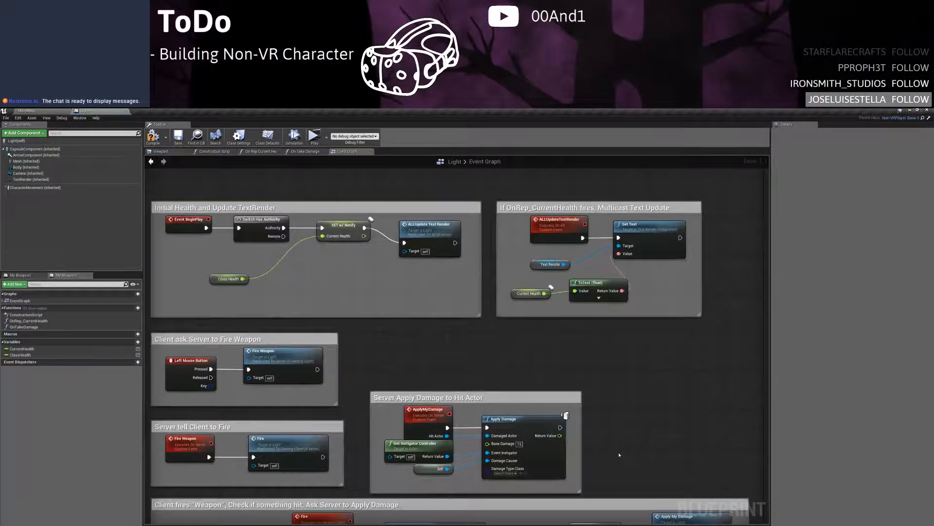
Move the "Server Apply Damage to Hit Actor" comment group up beside the "Client ask Server to Fire Weapon" comment
right_drag(620, 455, 651, 447)
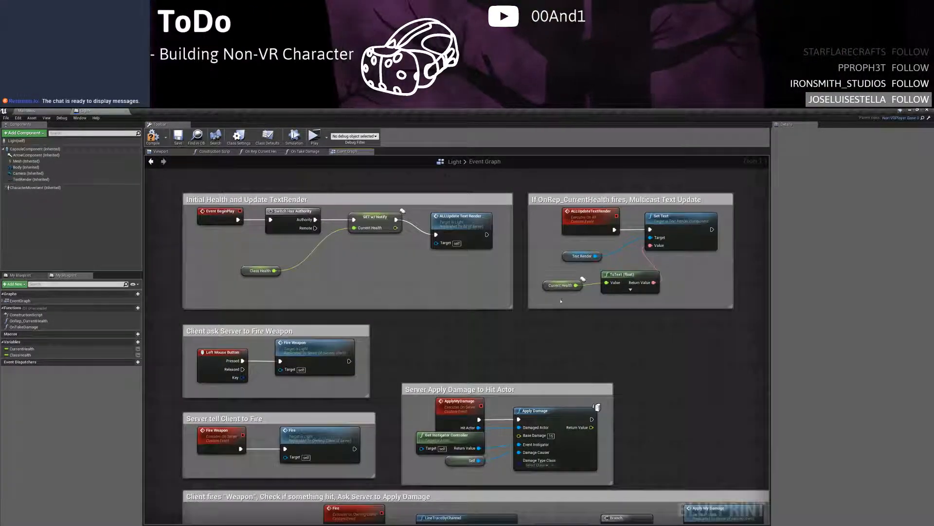
click(561, 285)
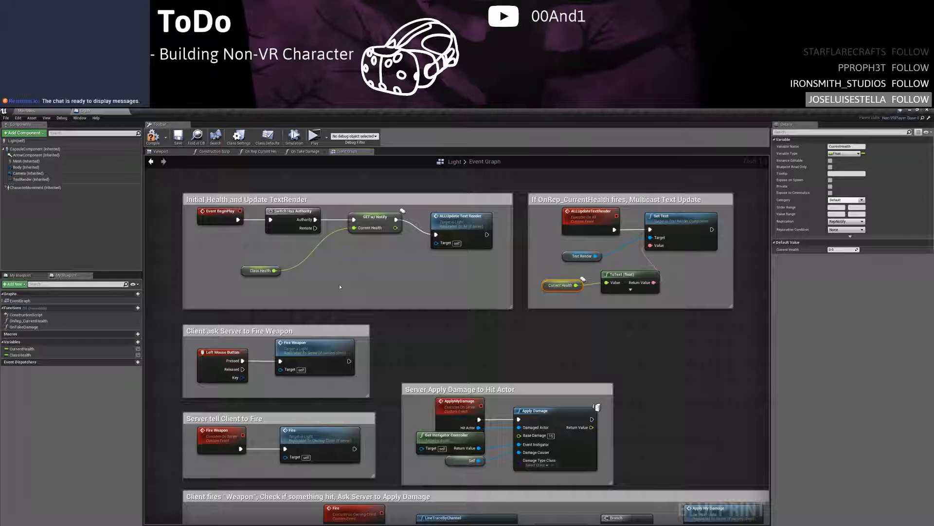
click(260, 271)
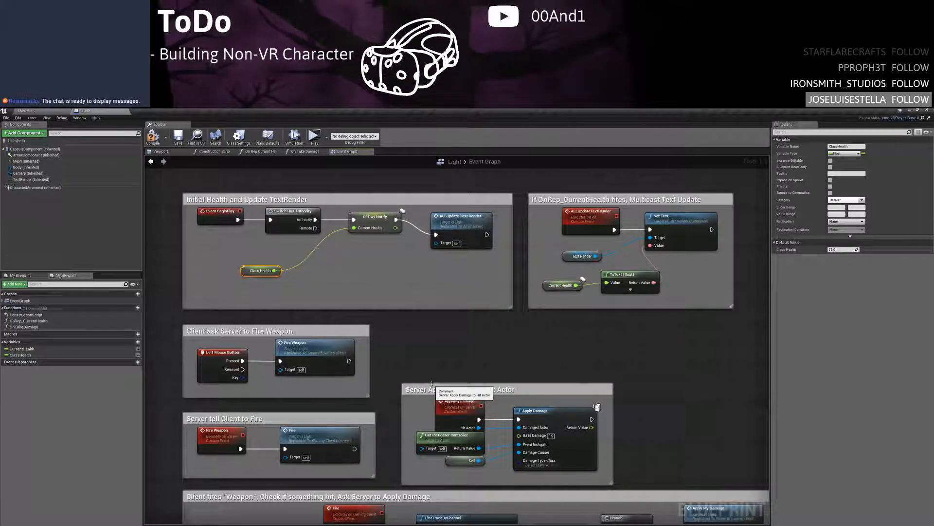
right_drag(494, 359, 430, 191)
scroll(414, 282, down, 2)
right_drag(414, 282, 432, 340)
drag(466, 299, 471, 250)
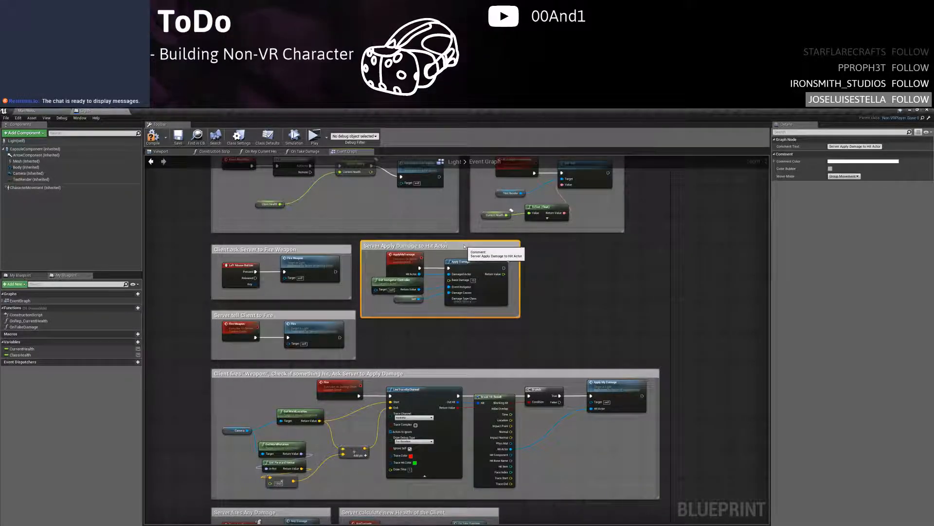
Copy all commented groups from Light's Event Graph and paste them into the Medium blueprint's Event Graph
click(582, 510)
right_drag(582, 510, 534, 441)
scroll(582, 302, down, 2)
drag(643, 509, 275, 187)
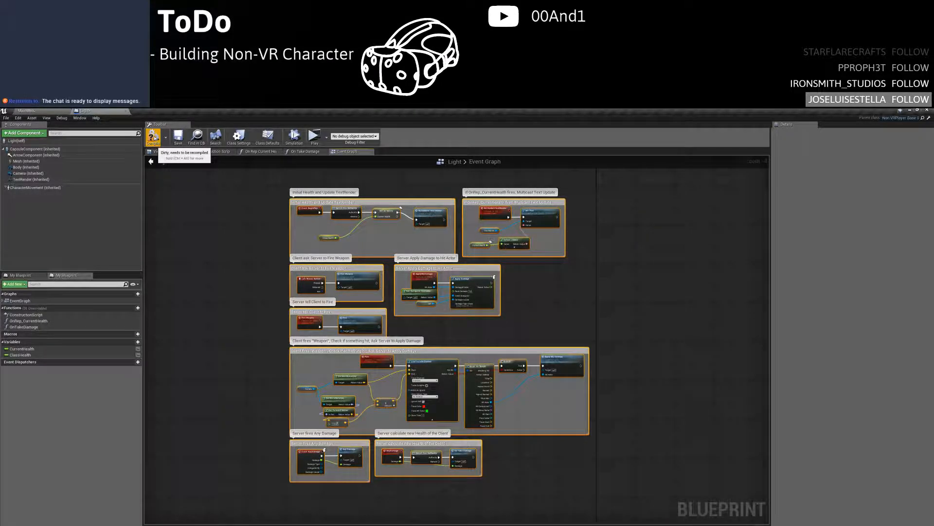
click(45, 112)
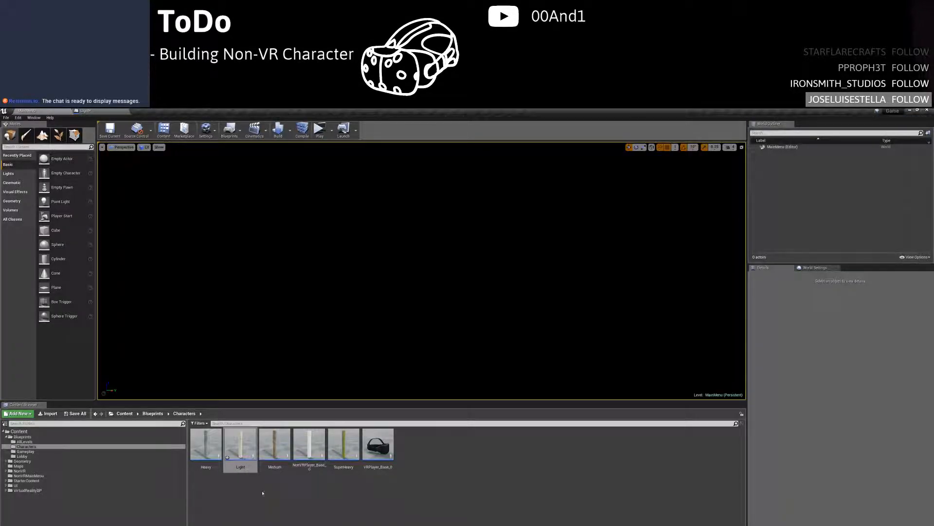
double_click(284, 452)
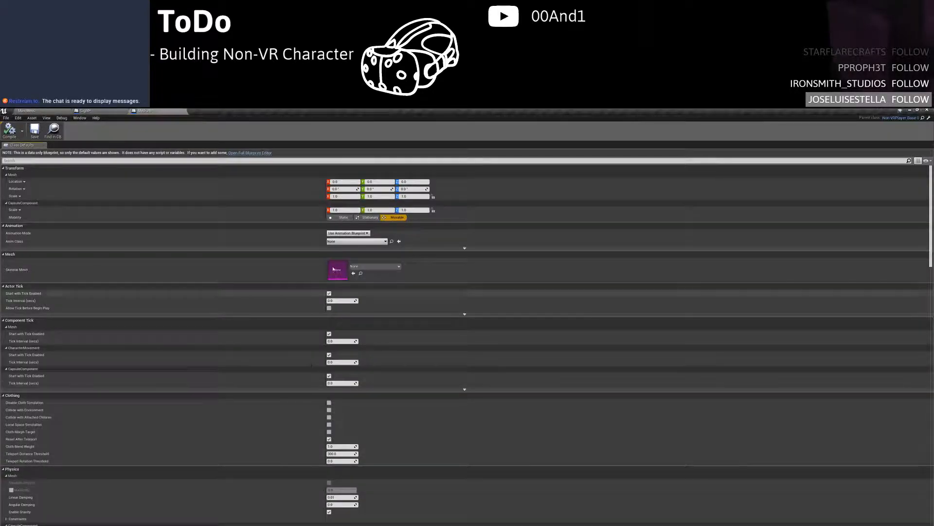
key(ctrl+v)
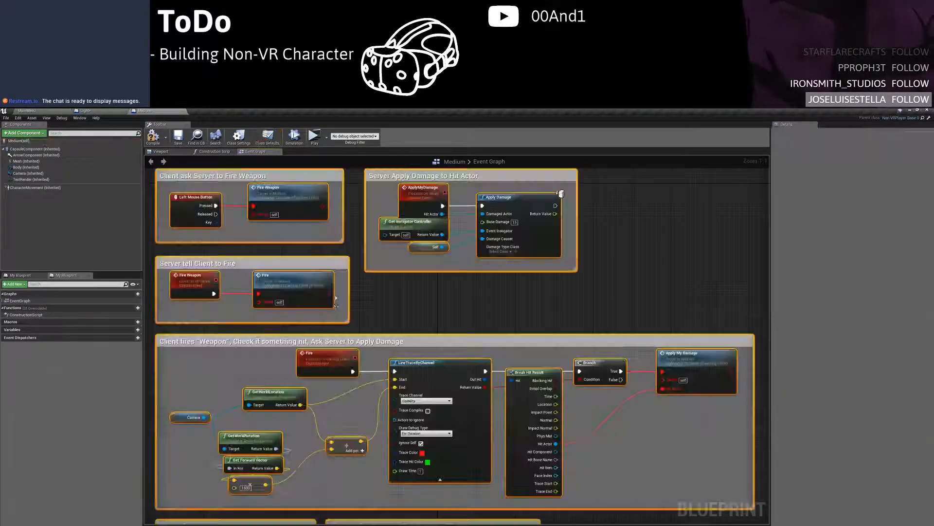
Create the missing CurrentHealth and ClassHealth variables in Medium from the pasted nodes that reference them
right_drag(328, 306, 401, 442)
right_click(368, 217)
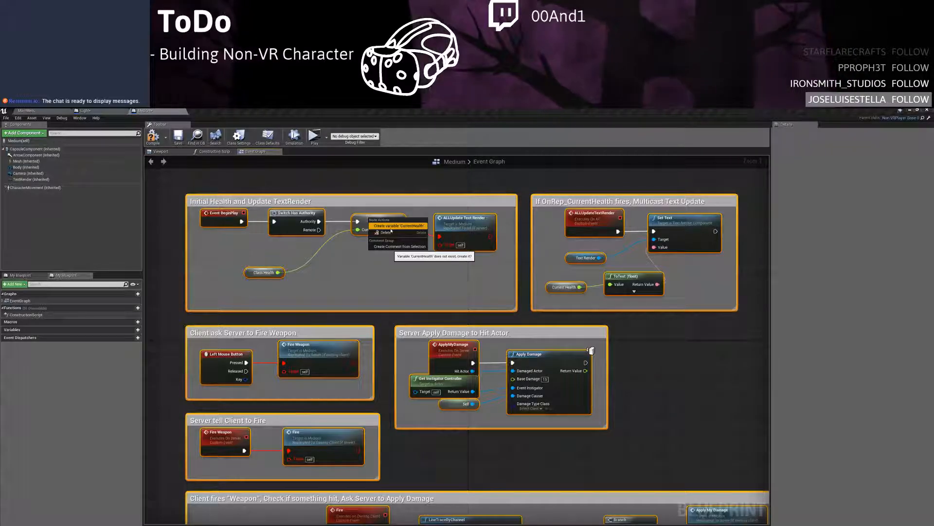
click(392, 226)
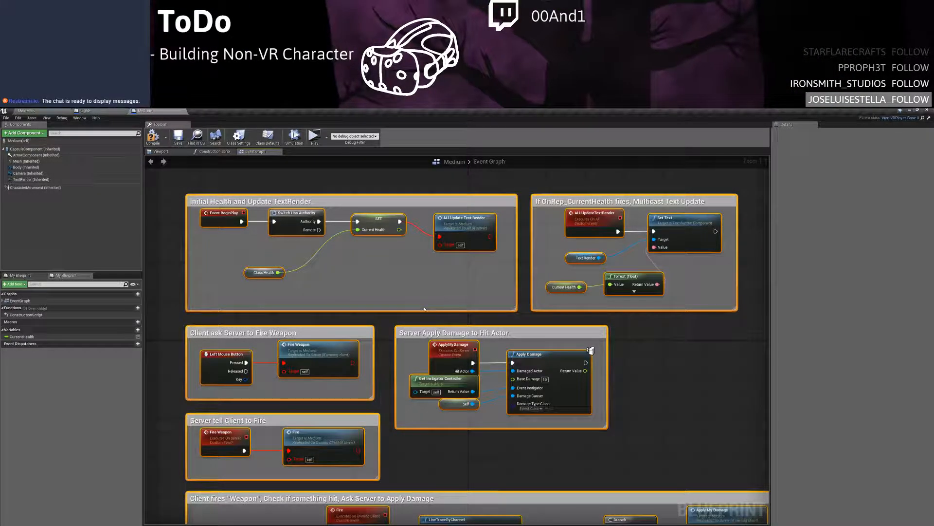
right_drag(419, 307, 397, 283)
right_click(224, 248)
click(233, 257)
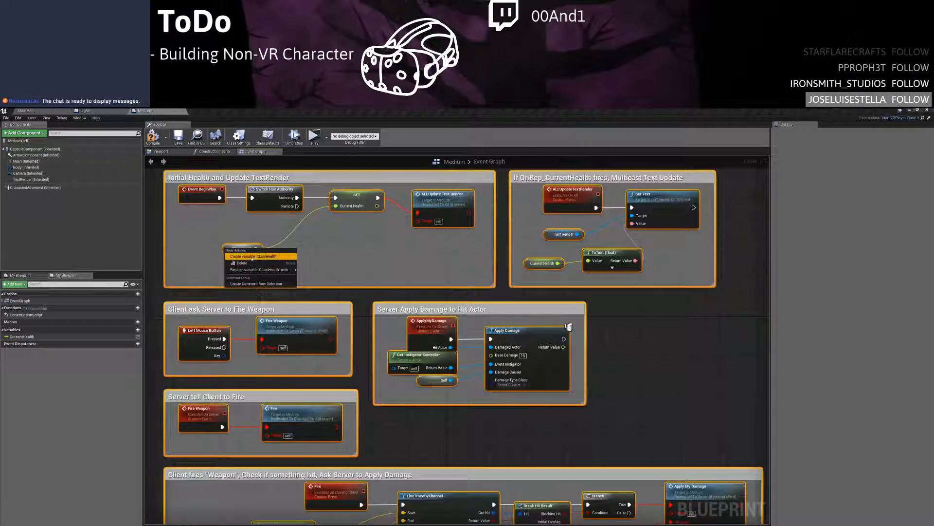
Check the pasted groups in Medium's Event Graph and clear all of them together with the new variables
right_drag(359, 394, 370, 158)
right_drag(355, 286, 362, 341)
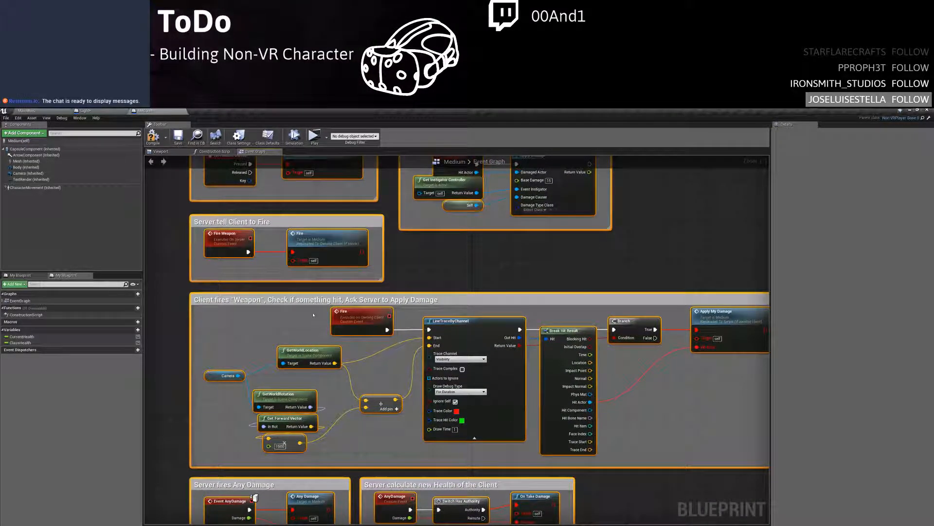
right_drag(310, 314, 309, 361)
key(ctrl+a)
key(Delete)
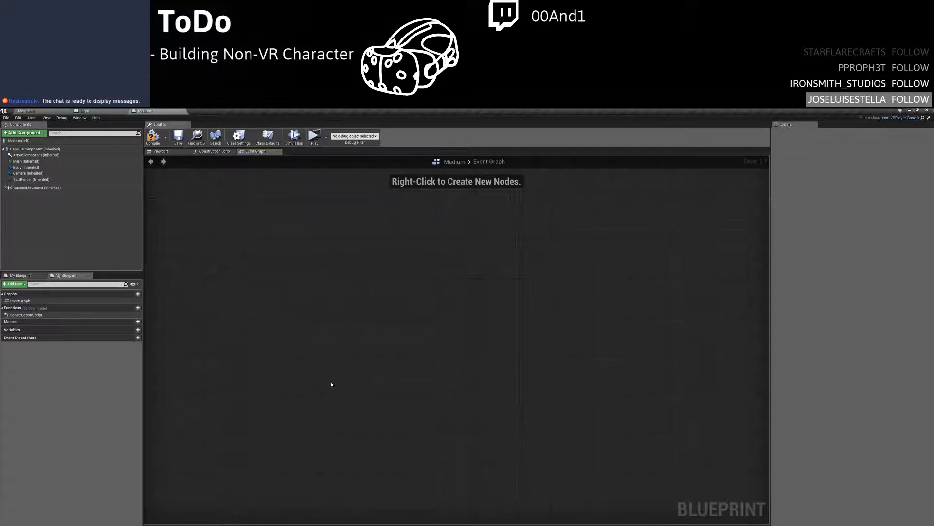
Open Light's On Take Damage function and examine its node flow and the actions available for the function
click(85, 111)
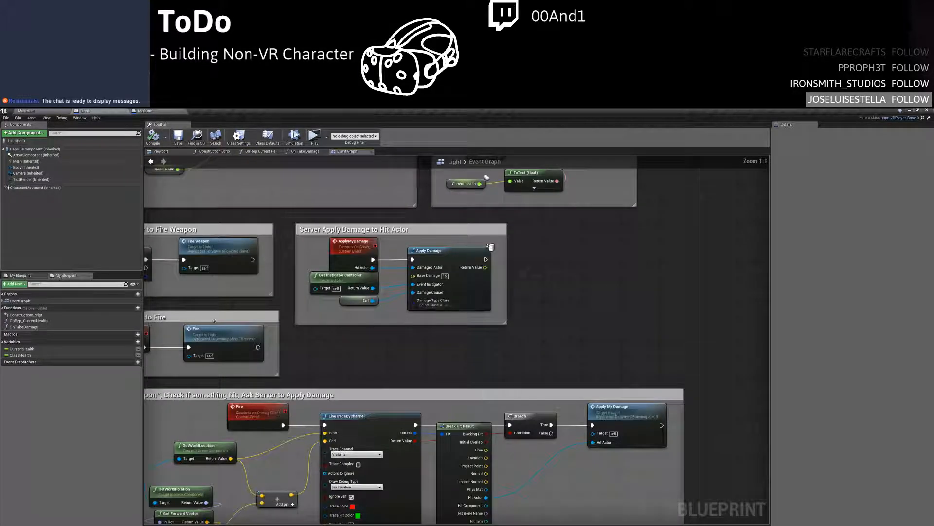
click(37, 327)
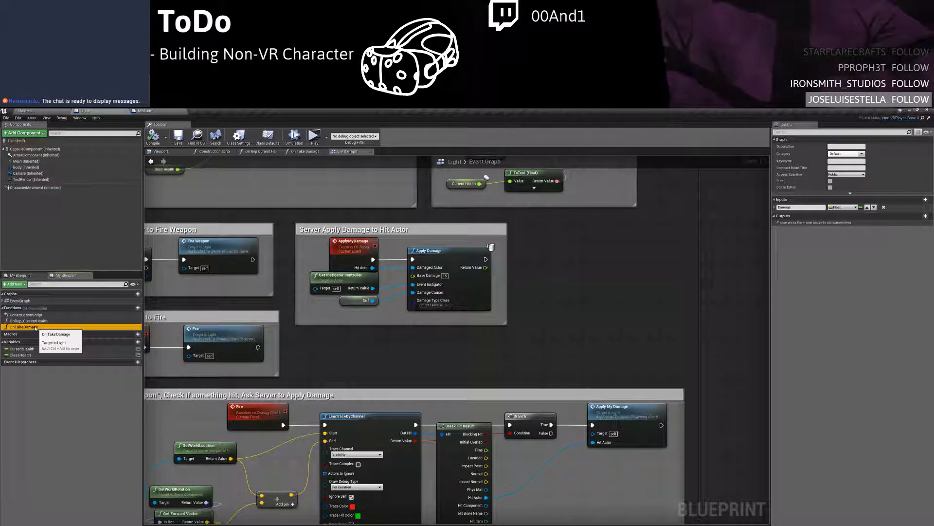
double_click(36, 327)
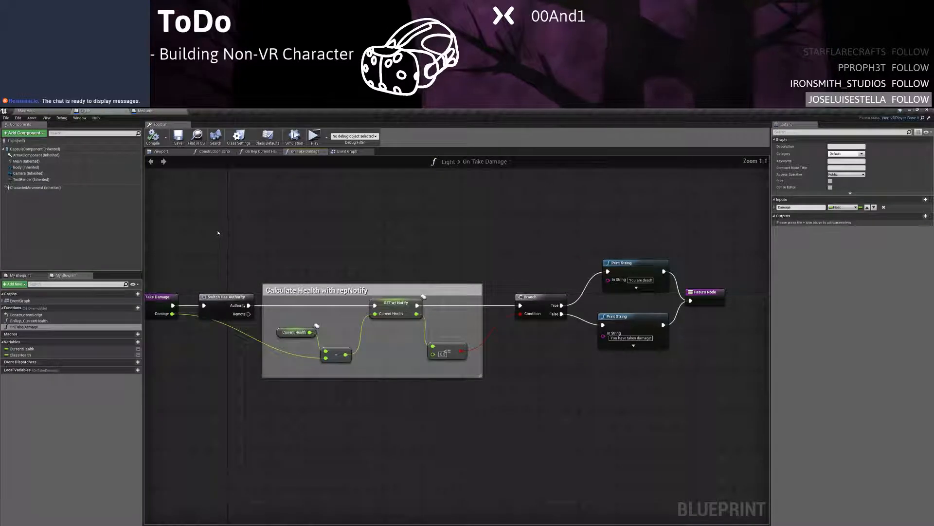
drag(216, 230, 346, 243)
right_drag(269, 236, 306, 245)
click(30, 327)
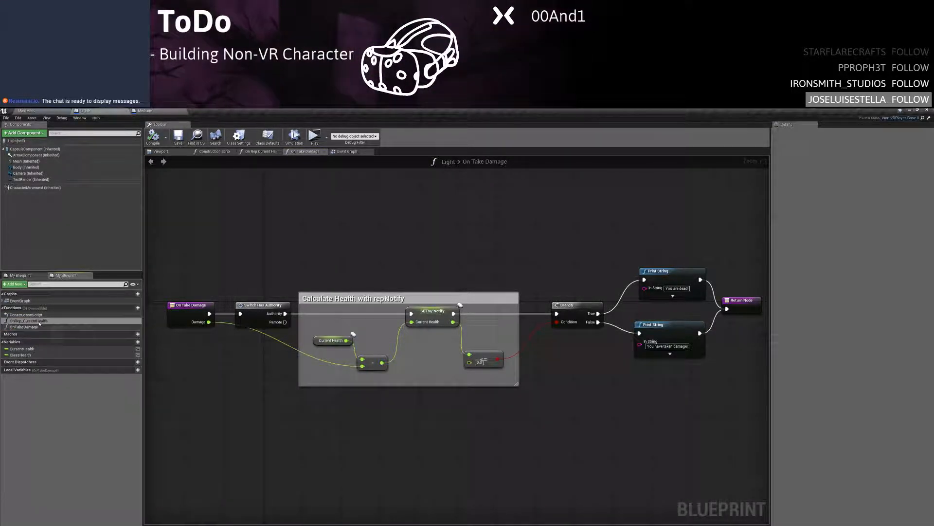
right_click(39, 327)
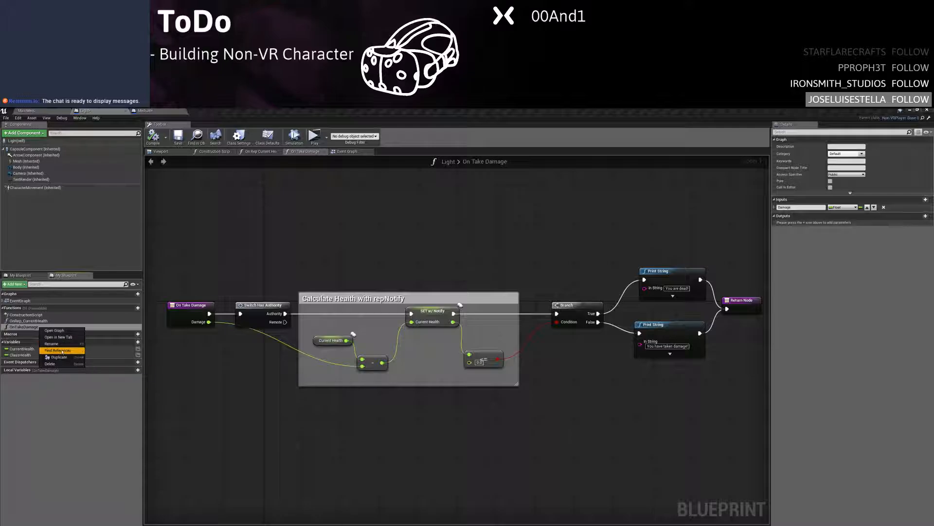
click(167, 206)
Open the NonVRPlayer_Base_0 blueprint from the Characters folder and examine its Event Graph after checking Medium's
click(145, 111)
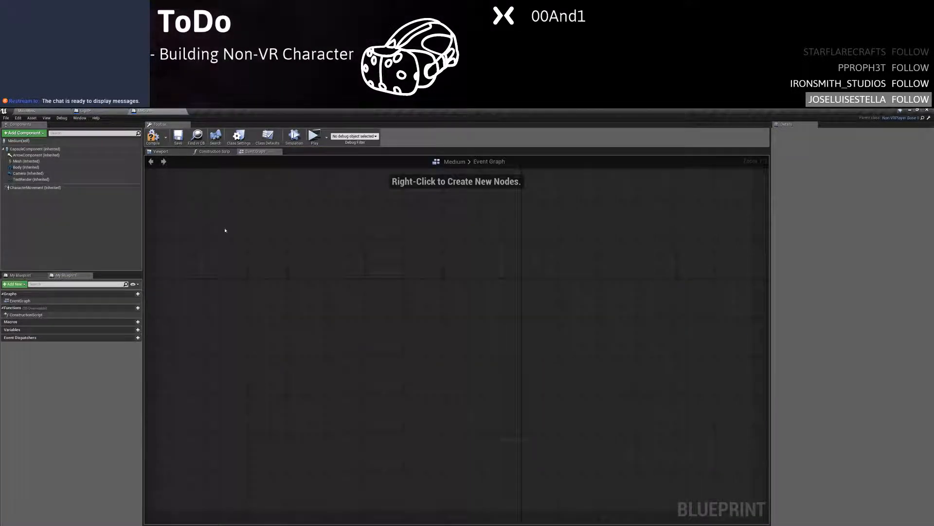
click(50, 111)
double_click(275, 445)
click(40, 111)
double_click(302, 450)
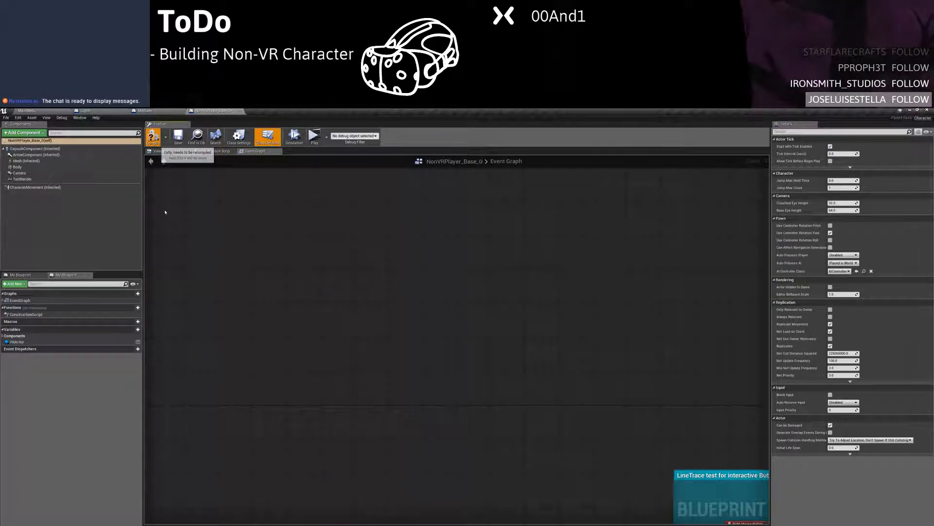
right_drag(300, 248, 145, 308)
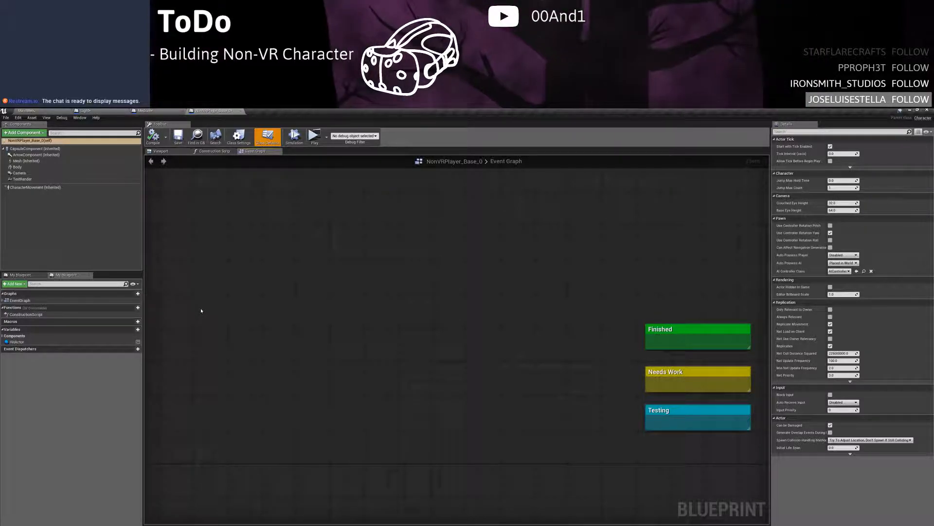
Return to the Light blueprint and review its Construction Script and the commented groups in its Event Graph
click(98, 111)
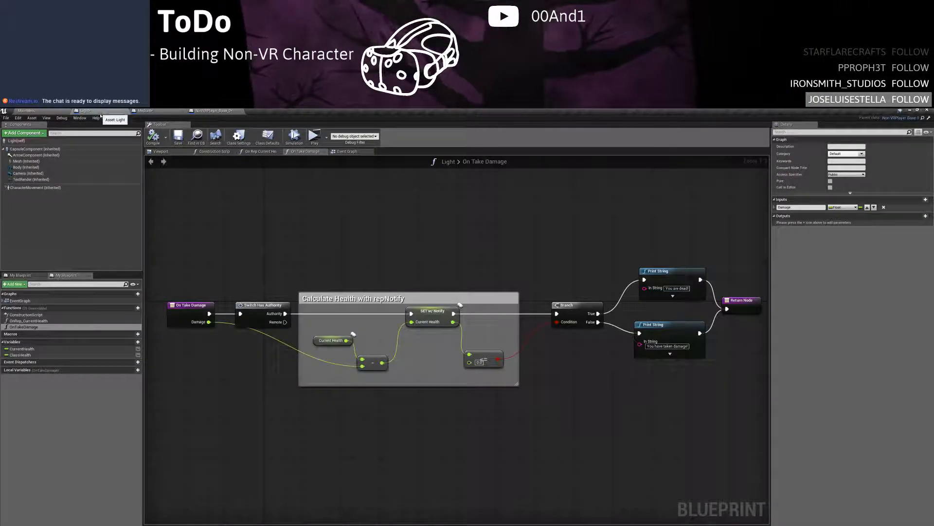
click(219, 152)
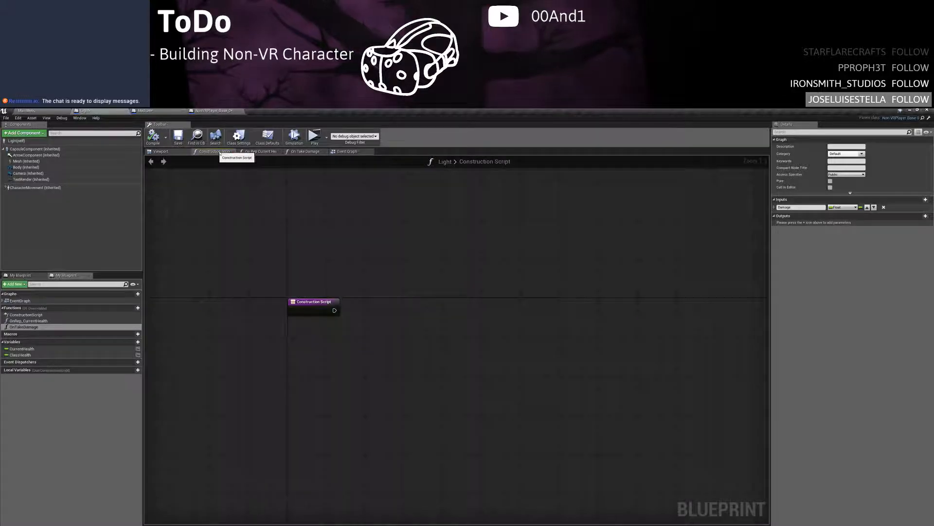
click(347, 151)
scroll(433, 184, up, 3)
mouse_move(433, 184)
right_down()
mouse_move(409, 145)
mouse_move(350, 319)
mouse_move(365, 333)
right_up()
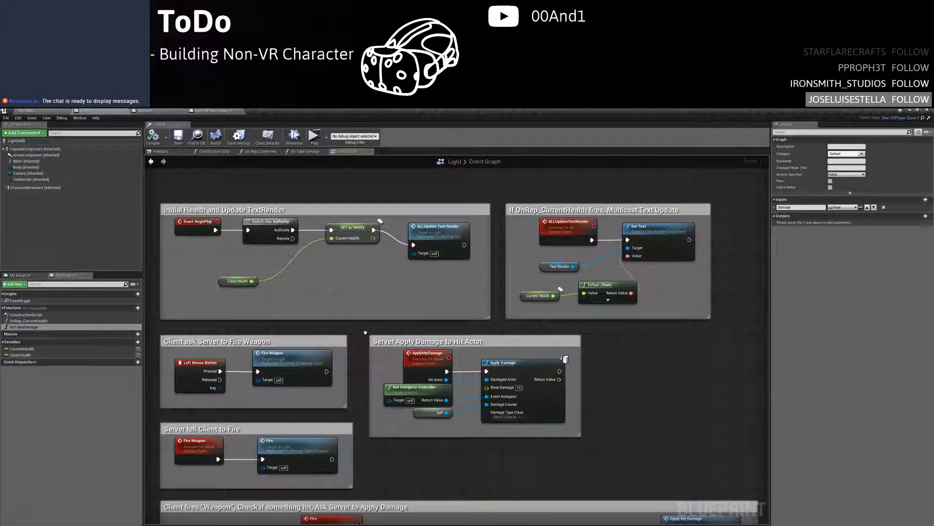
right_drag(365, 333, 353, 300)
Close the Medium and NonVRPlayer_Base_0 blueprints and return to the Characters folder in the main editor
click(166, 111)
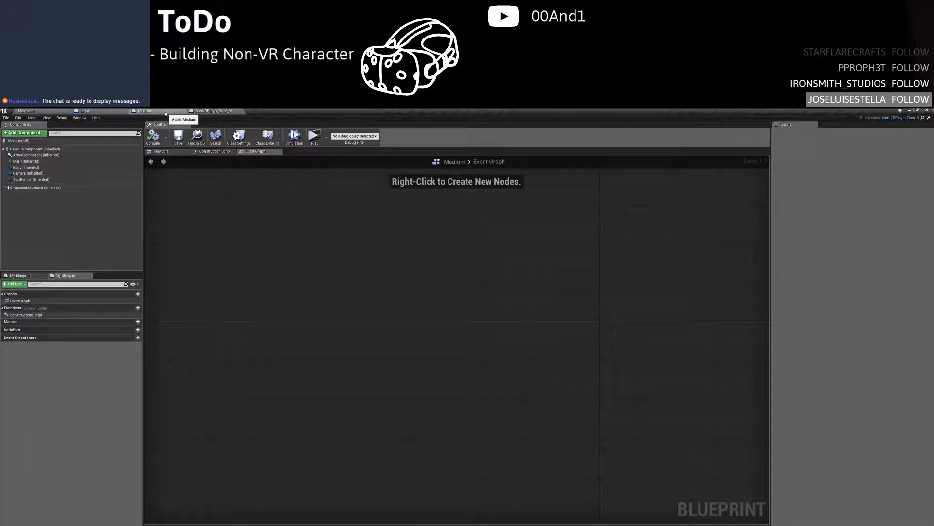
click(183, 112)
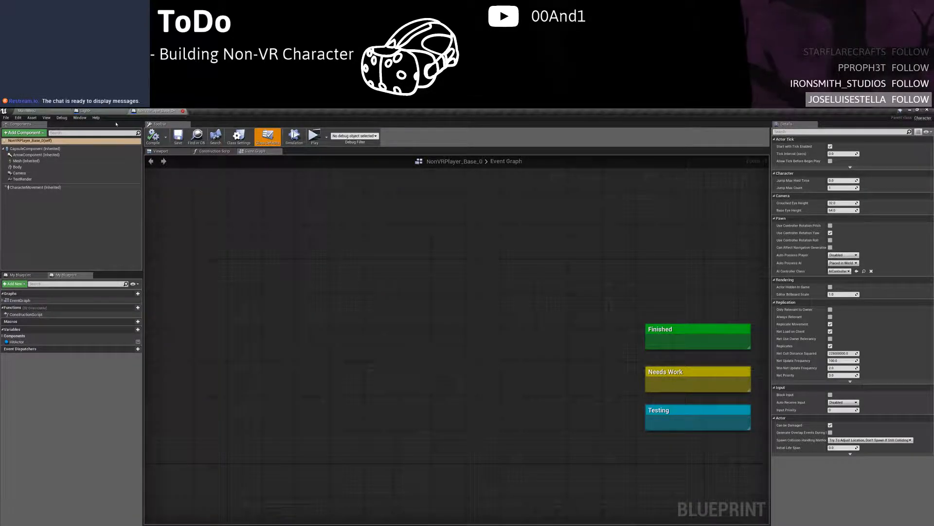
click(49, 112)
Duplicate the Light blueprint in the Characters folder, name the copy Medium_Network and open it
right_click(246, 445)
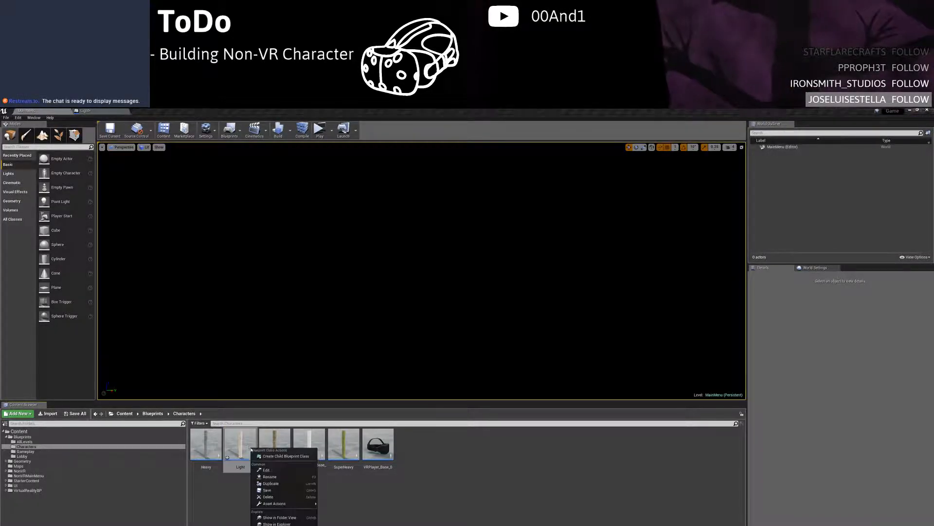
click(267, 480)
text(M)
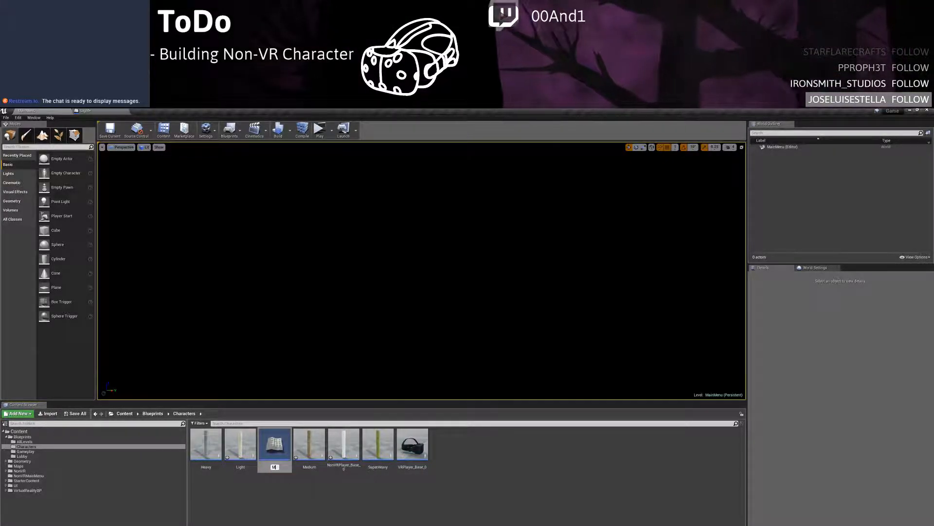
text(edium_Netowkr)
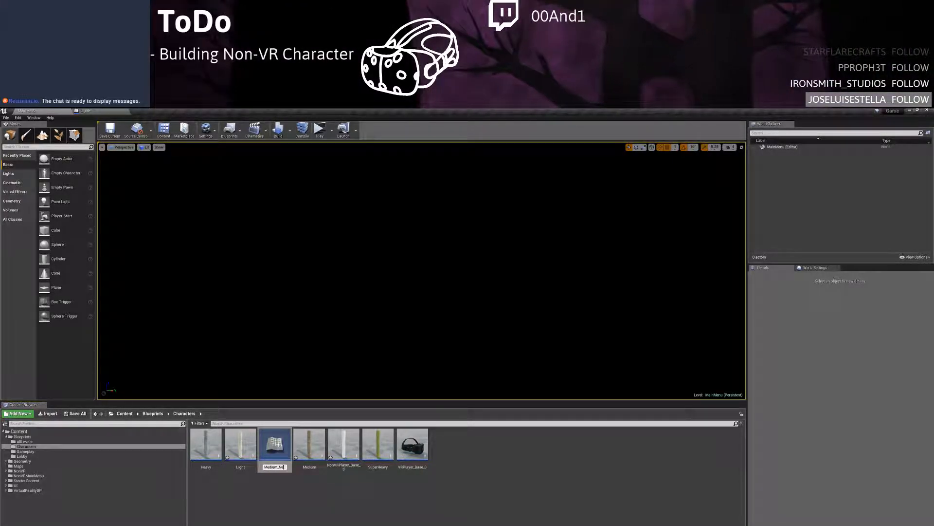
key(Return)
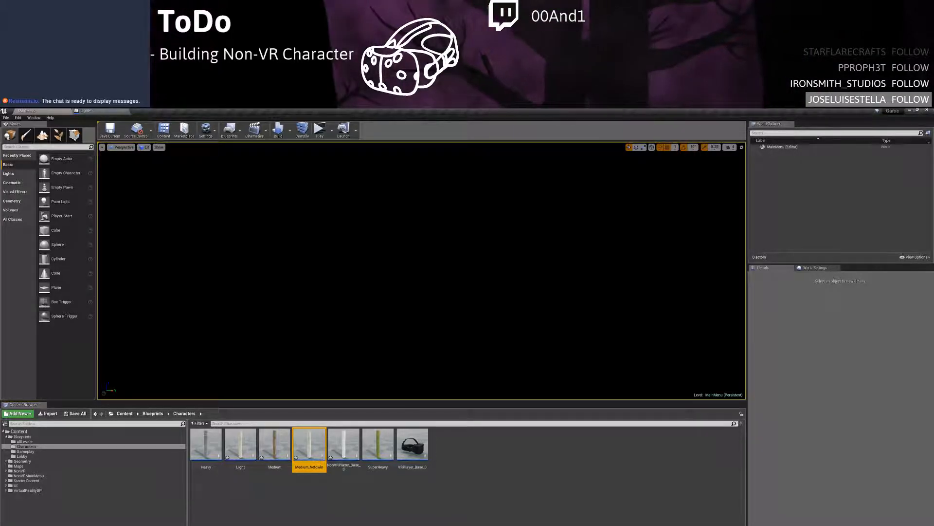
key(F2)
text(Medium_Network)
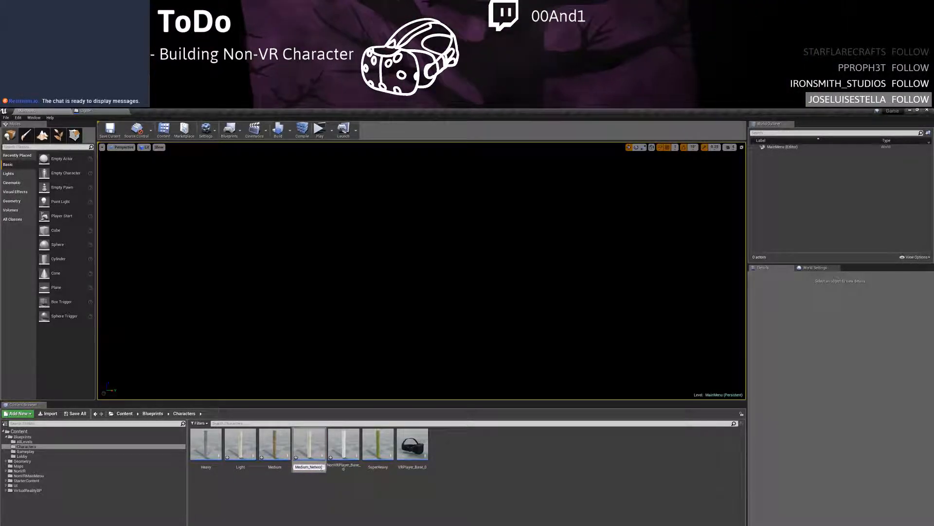
key(Return)
key(Return)
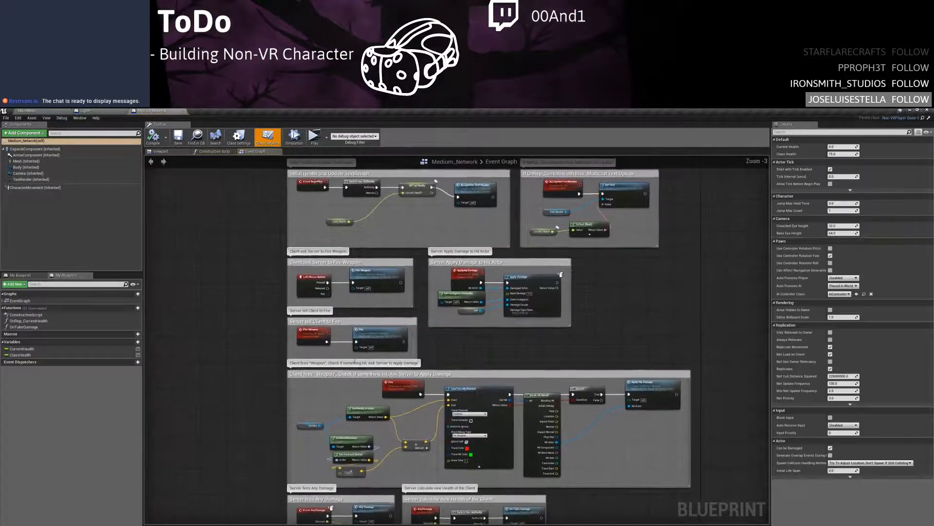
Delete the Medium blueprint in the Characters folder, replacing its references with Medium_Network, and save the affected assets
click(58, 112)
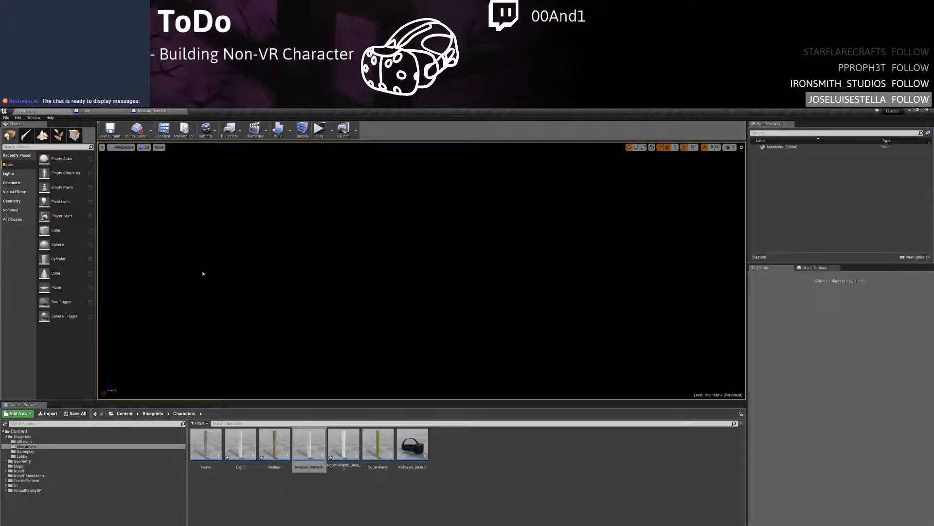
click(275, 447)
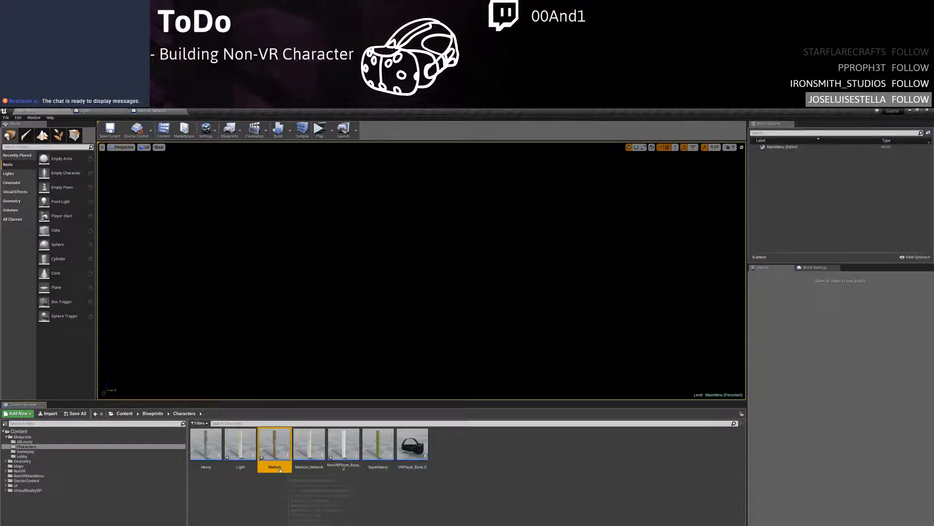
key(Delete)
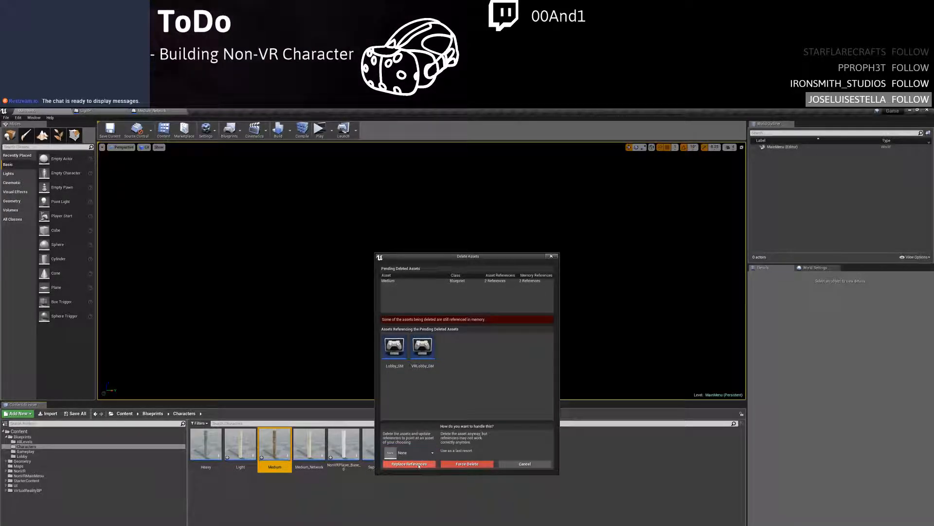
click(520, 464)
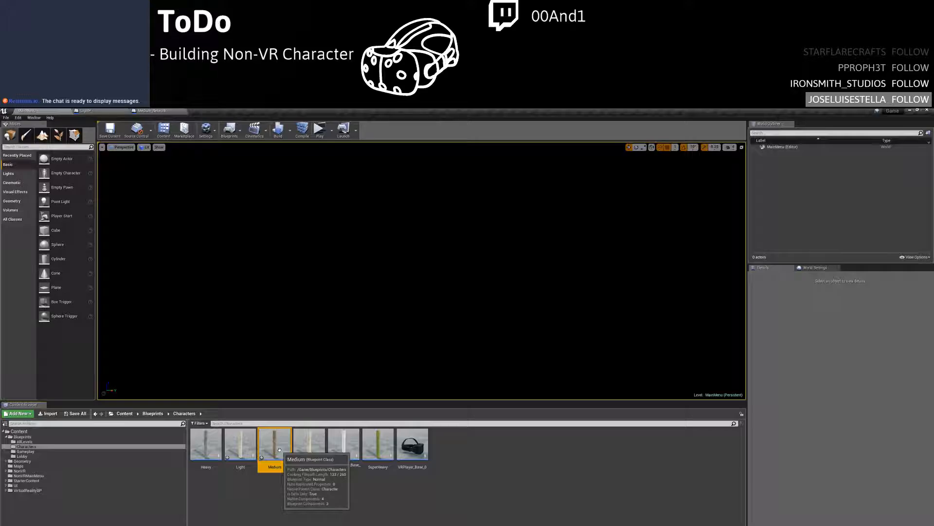
key(Delete)
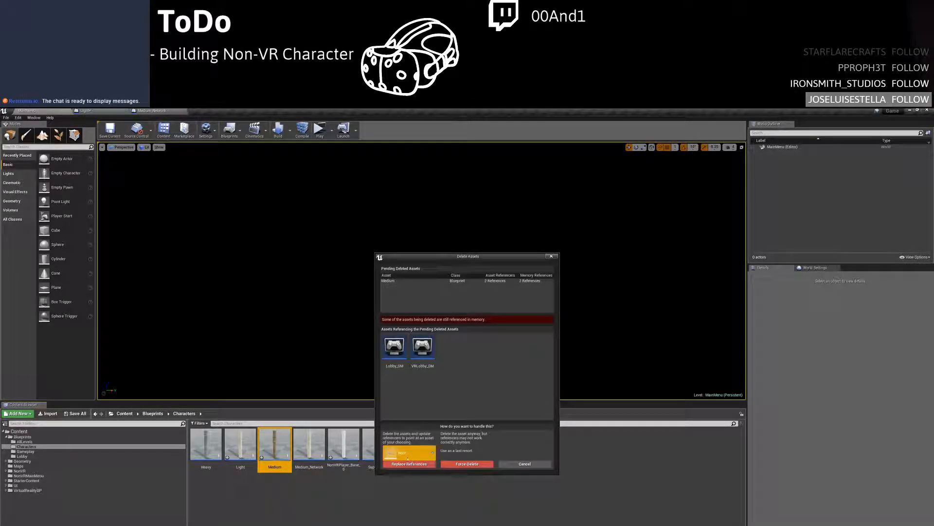
click(408, 455)
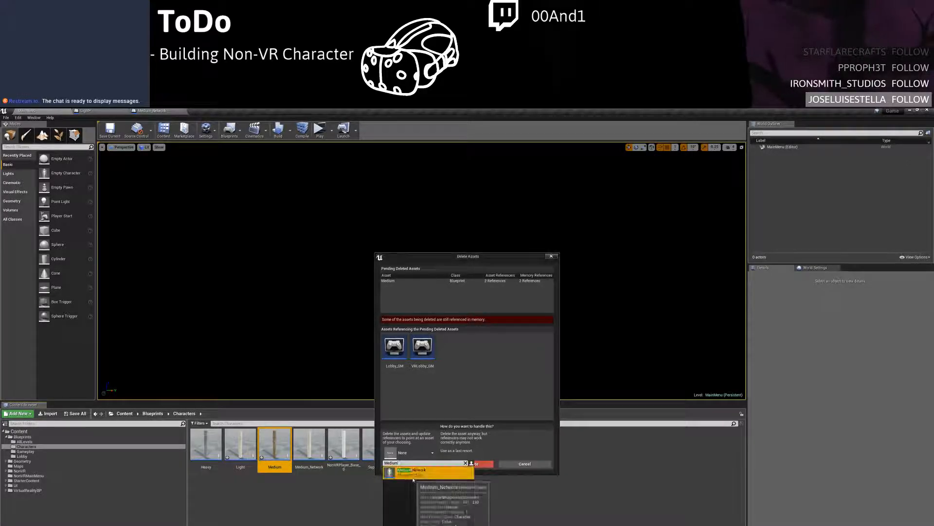
click(417, 472)
click(423, 464)
click(503, 389)
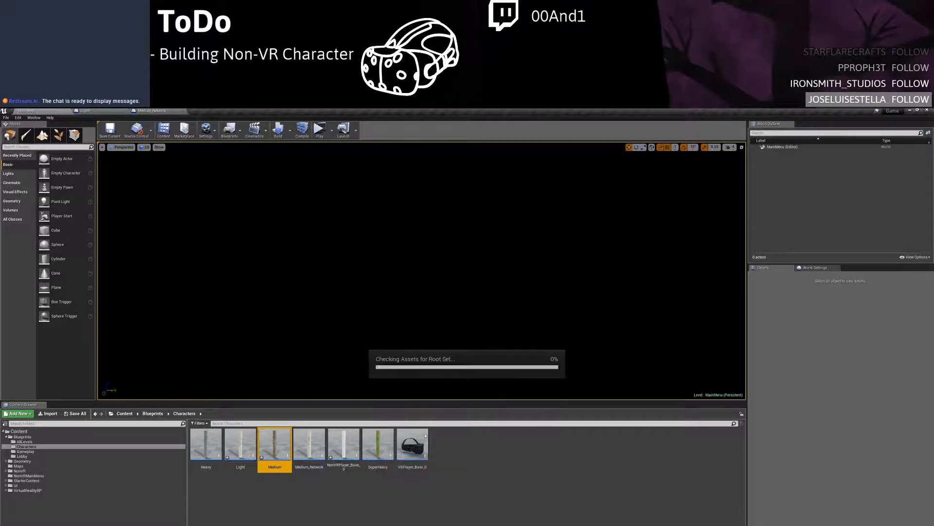
click(489, 423)
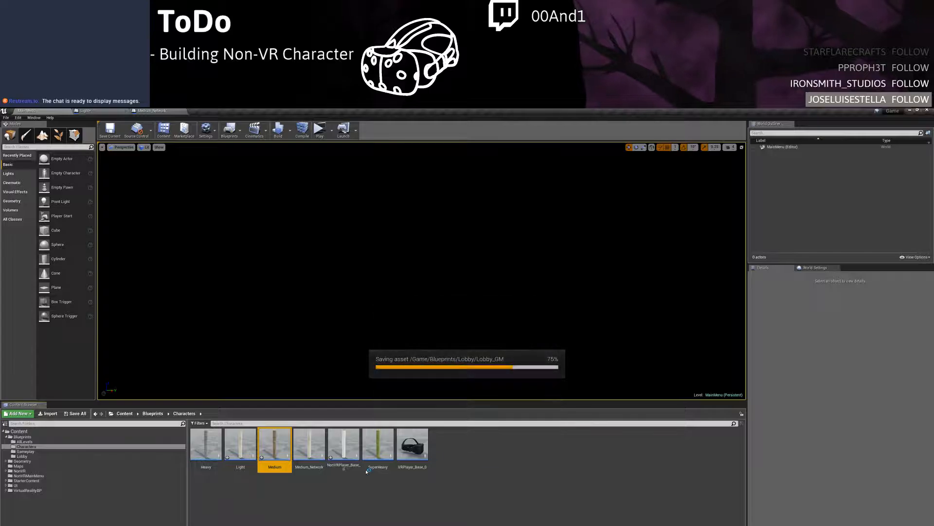
Try to rename the Medium_Network blueprint as Medium
key(F2)
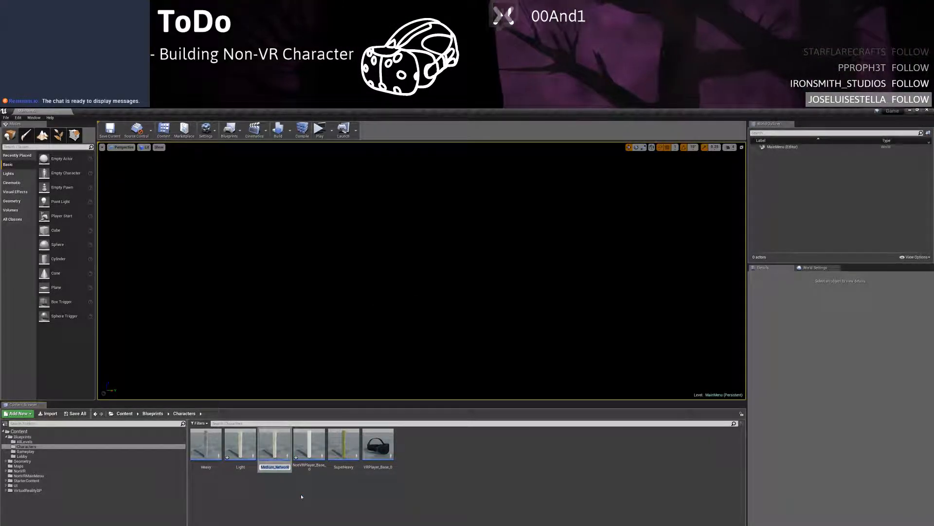
text(Medium)
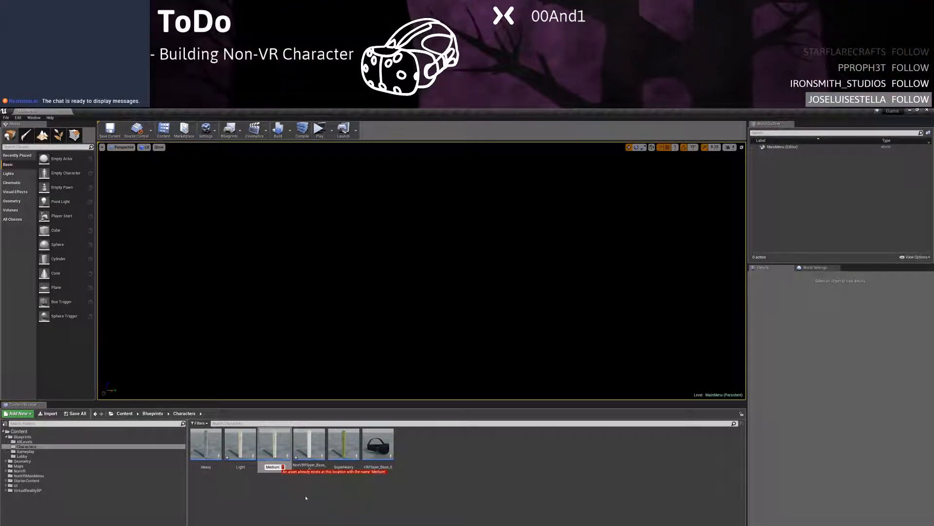
click(306, 499)
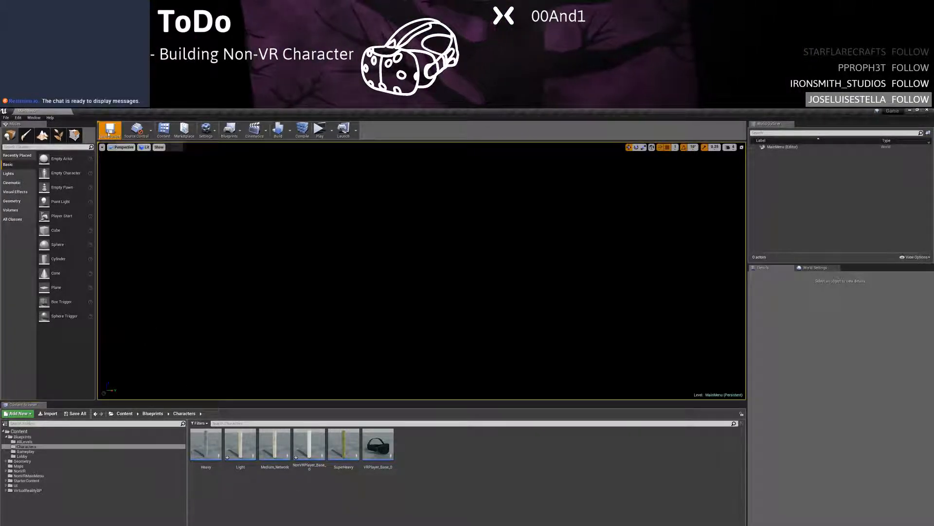
click(236, 462)
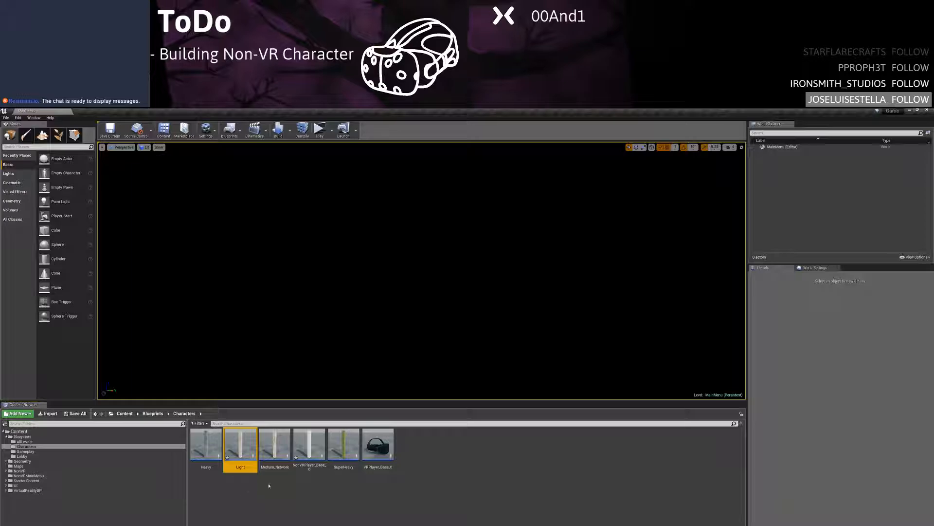
click(342, 454)
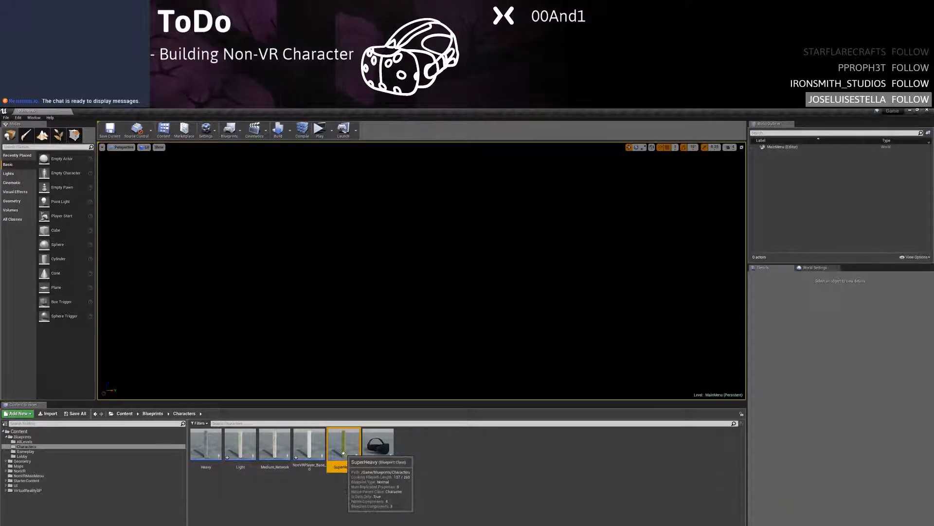
key(Delete)
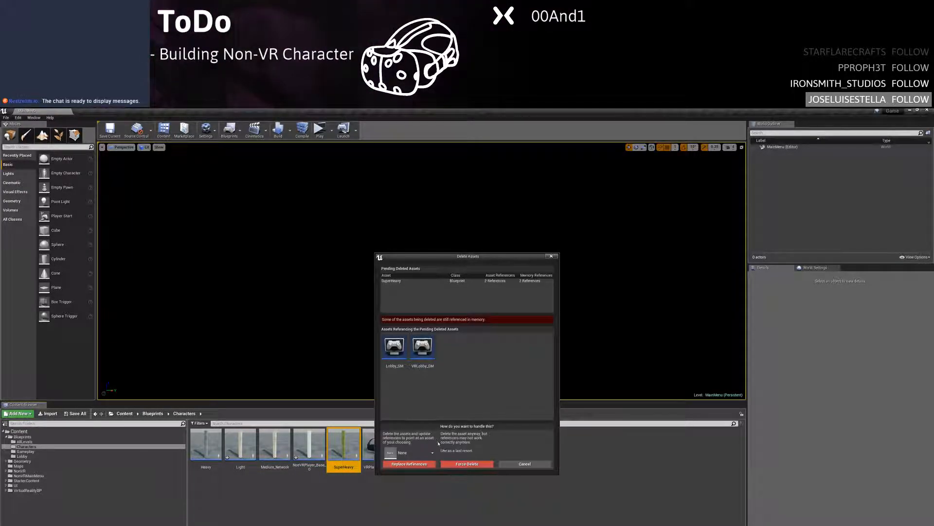
click(526, 465)
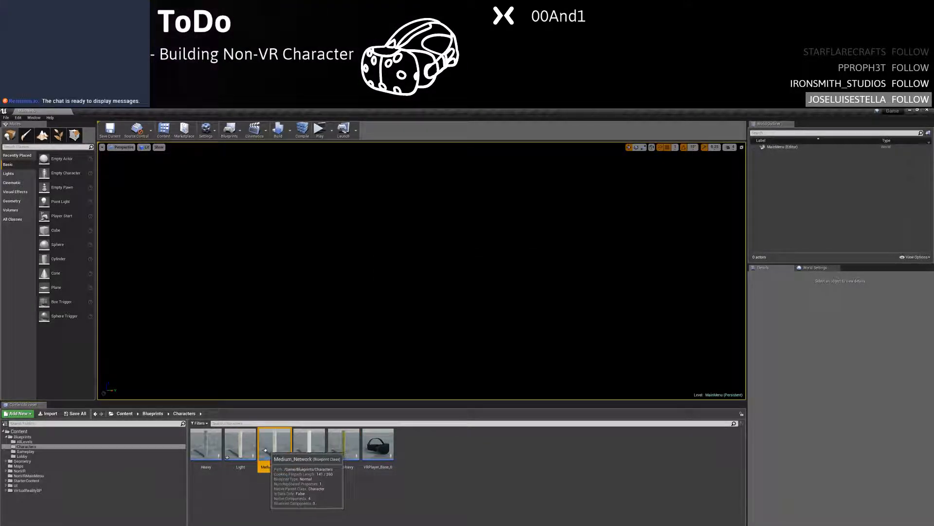
Duplicate the Medium_Network blueprint in the Characters folder and name the copy Heavy_Network
right_click(272, 445)
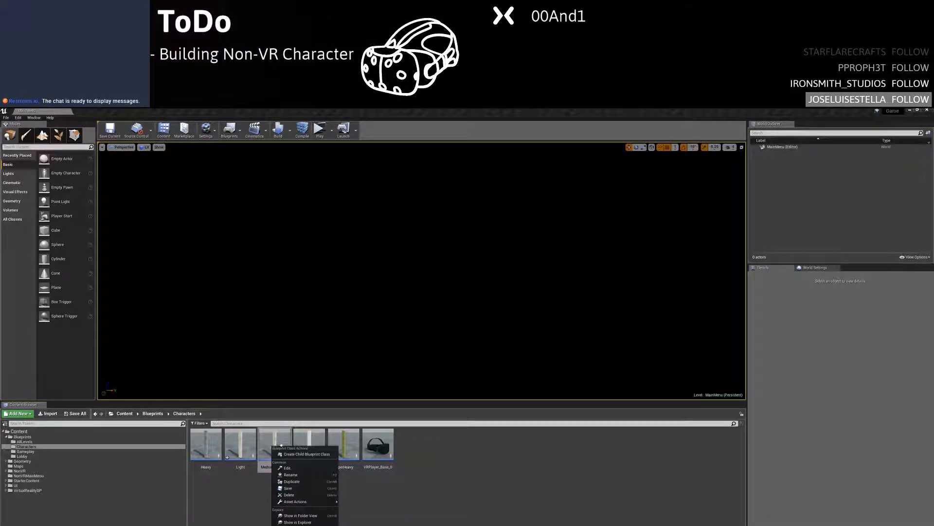
click(292, 481)
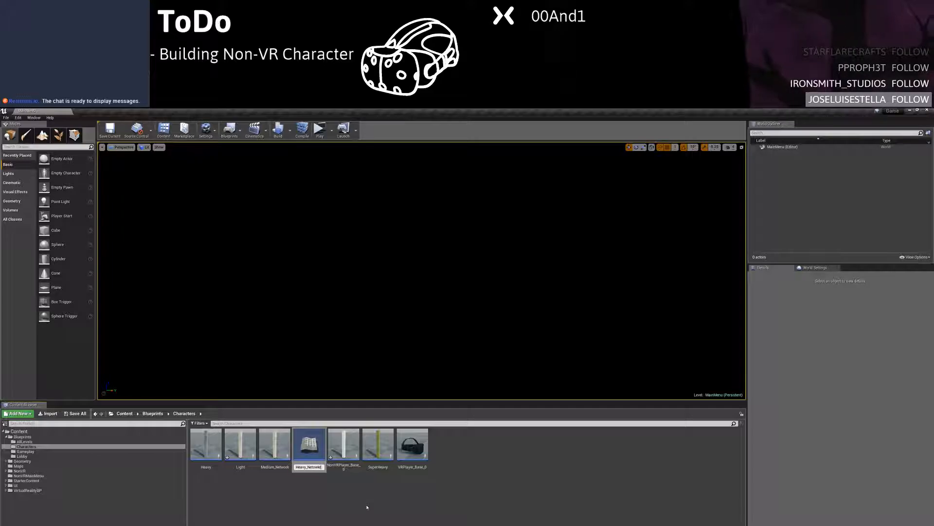
text(Heavy_Network)
key(Return)
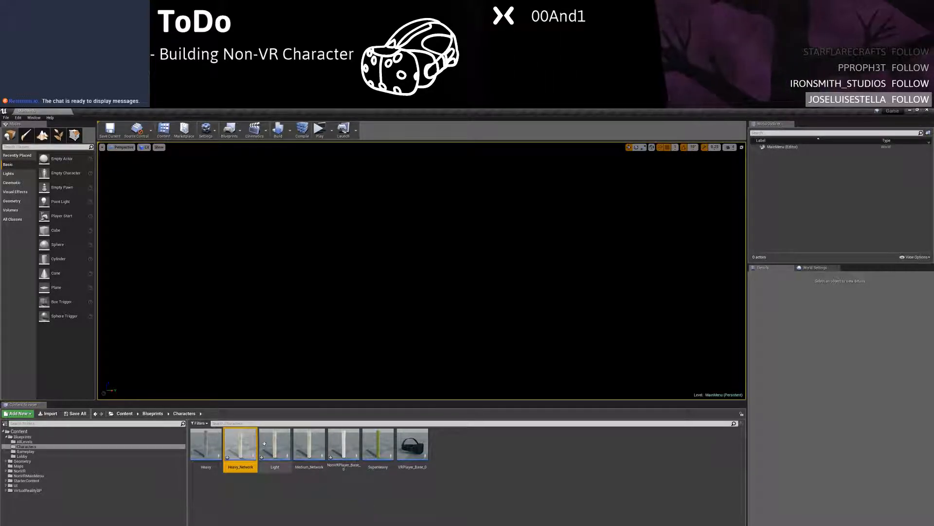
Create a new blueprint from Heavy_Network in the Characters folder and name it SuperHeavy_Network
right_click(239, 444)
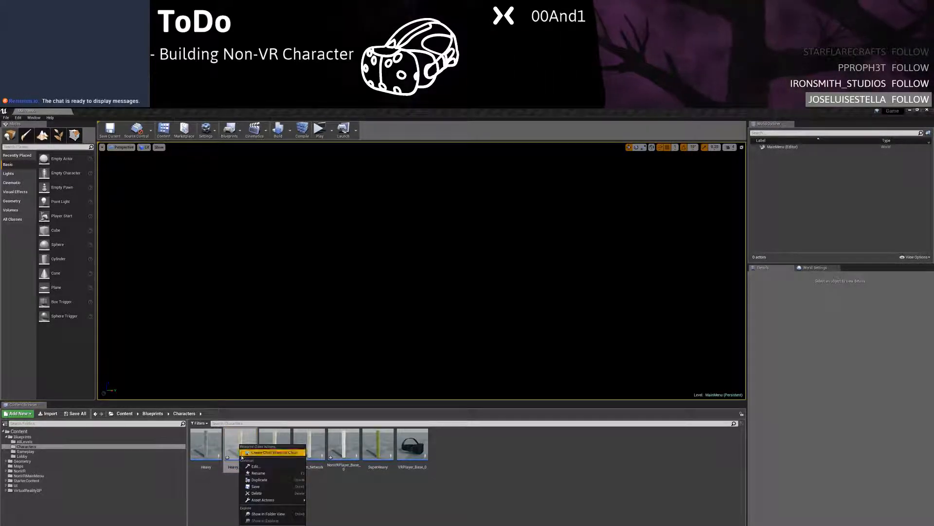
click(265, 452)
text(Sup)
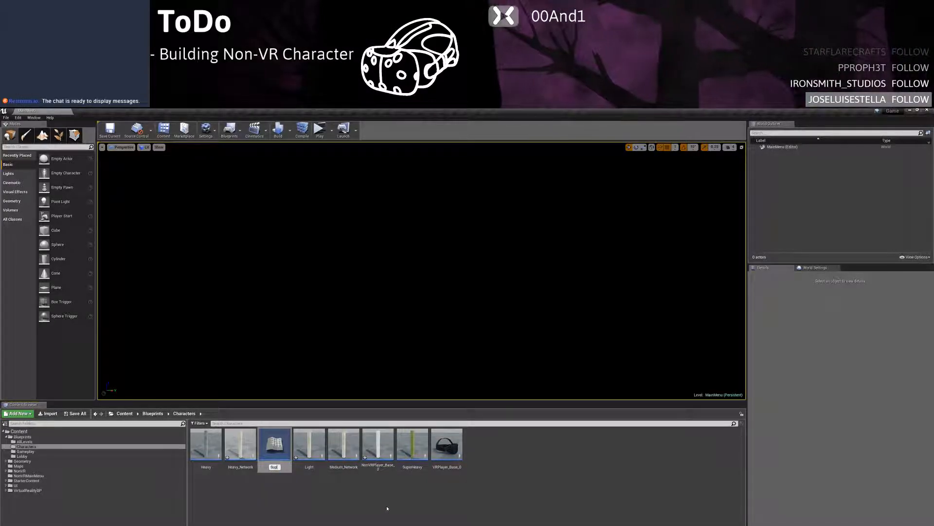
text(erHeavy_Ne)
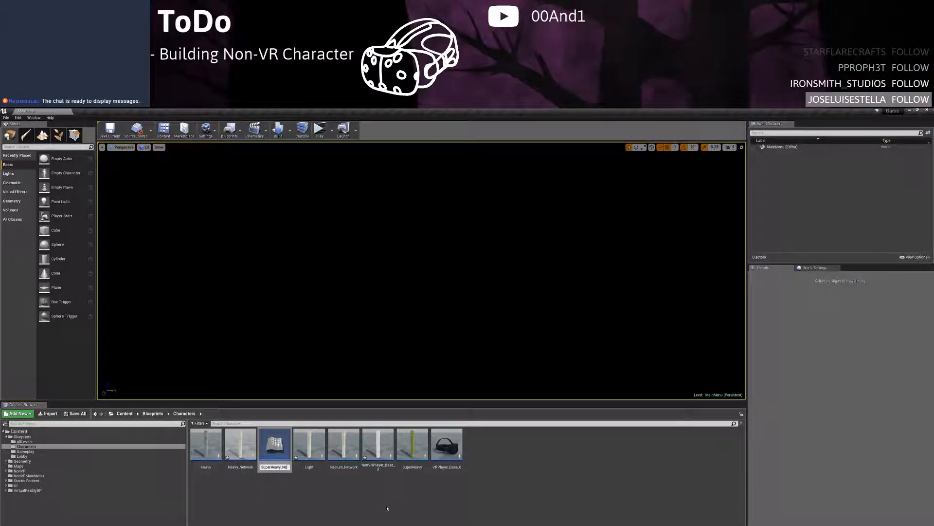
text(twork)
key(Return)
Delete the SuperHeavy blueprint, replacing its references with SuperHeavy_Network, and save the affected assets
click(387, 455)
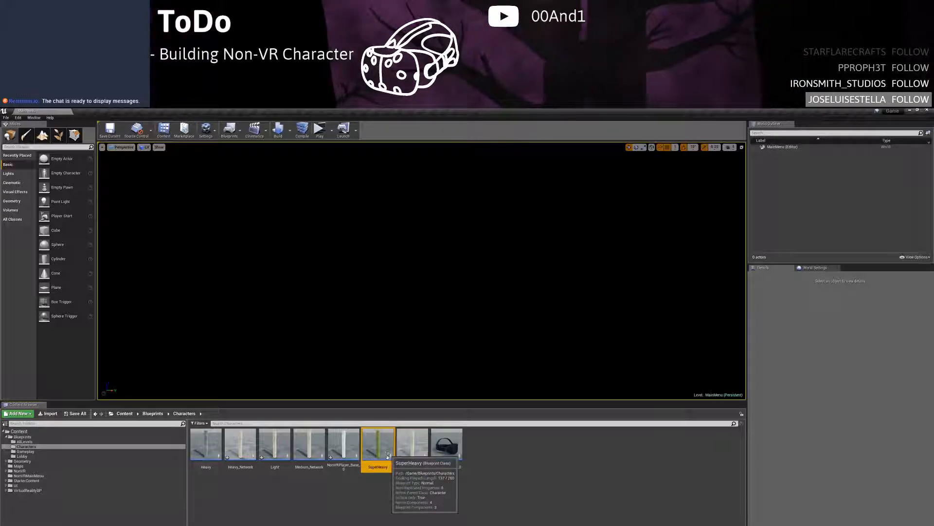
key(Delete)
click(409, 453)
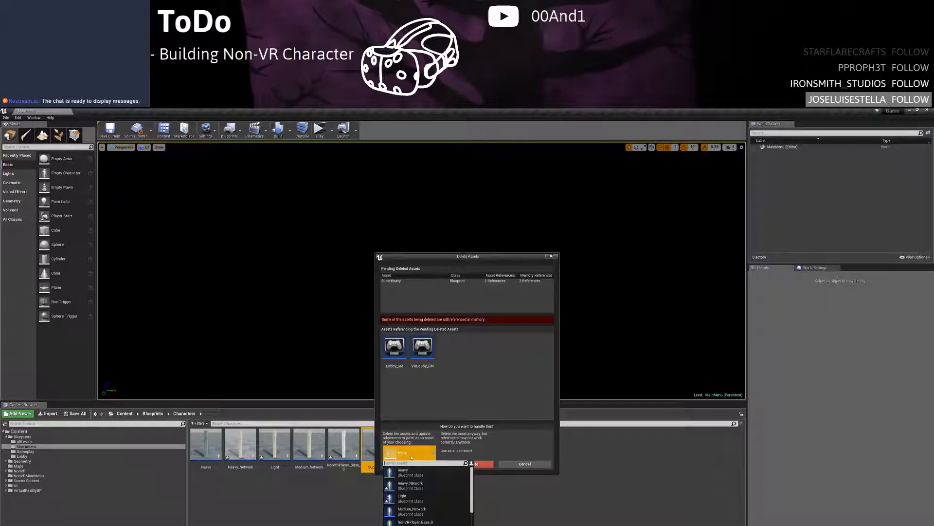
text(superheav)
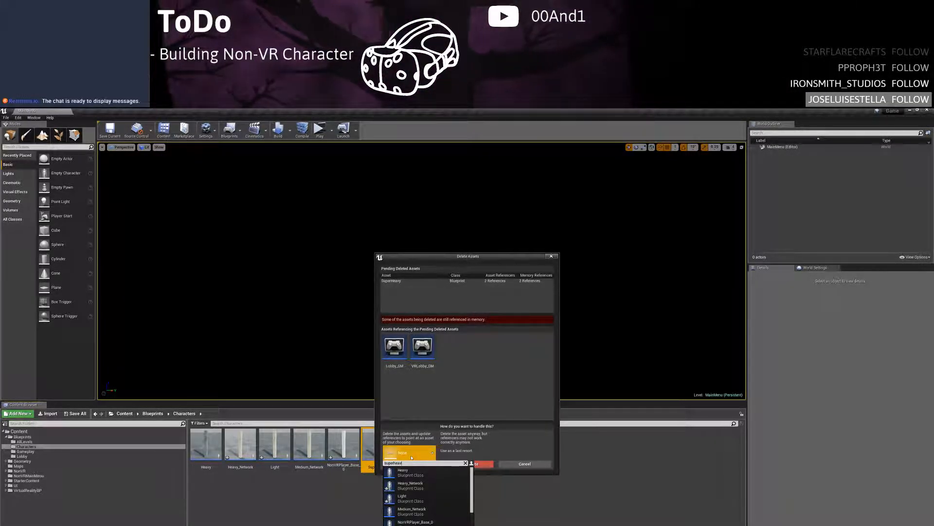
text(y)
click(418, 472)
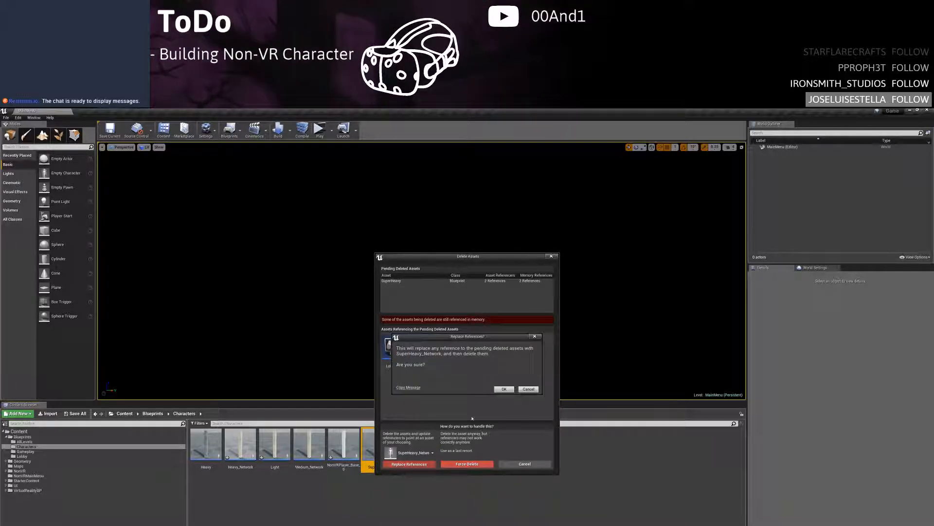
click(427, 465)
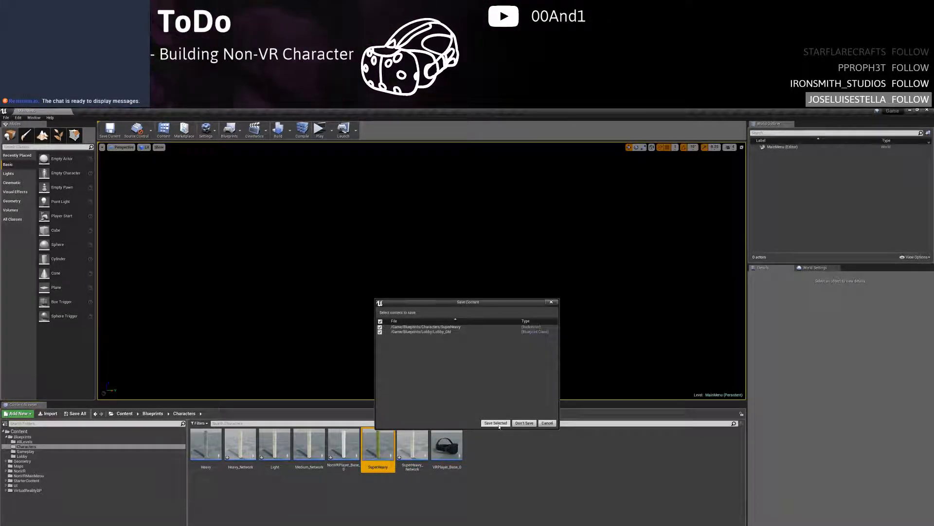
click(498, 423)
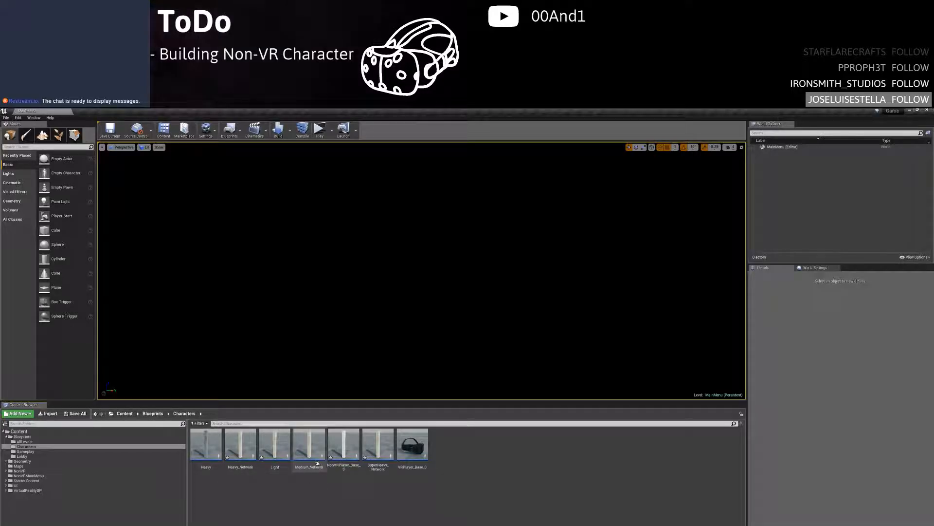
Delete the Heavy blueprint, replacing its references with Heavy_Network, and save the affected assets
key(Delete)
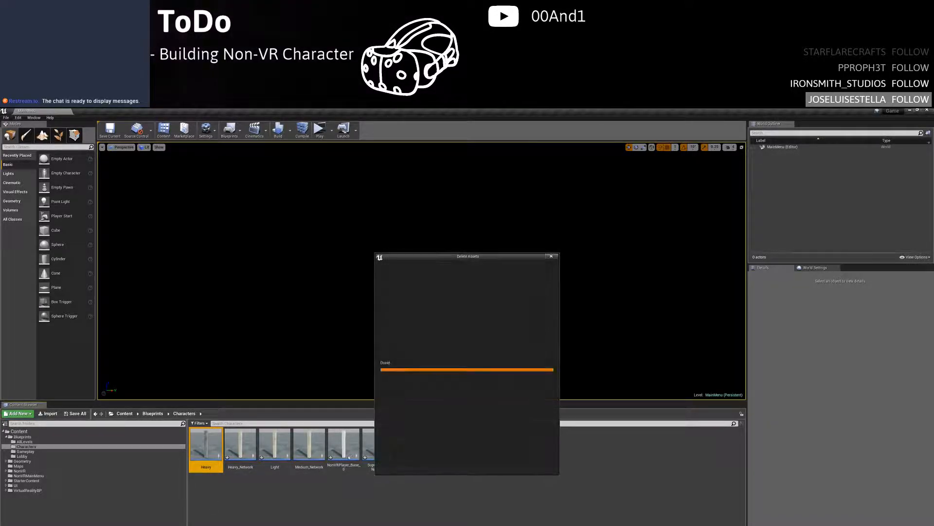
click(403, 452)
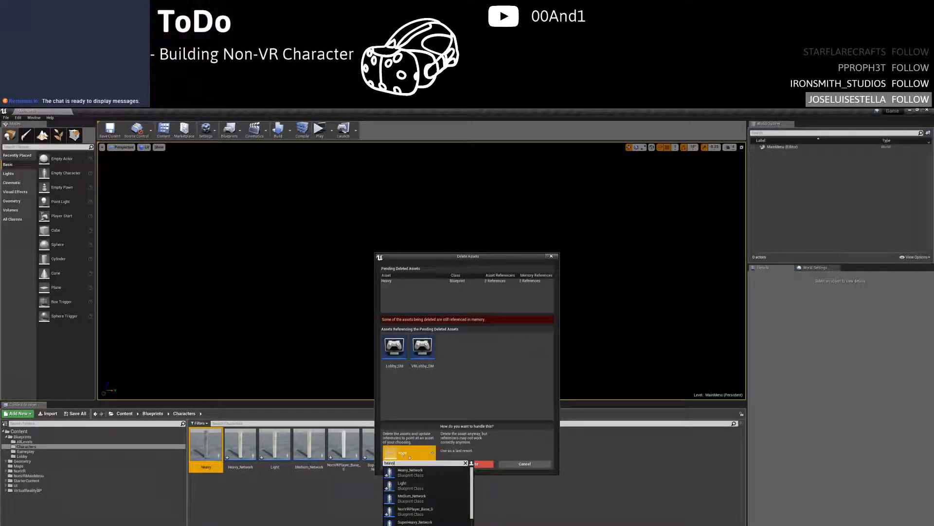
click(425, 474)
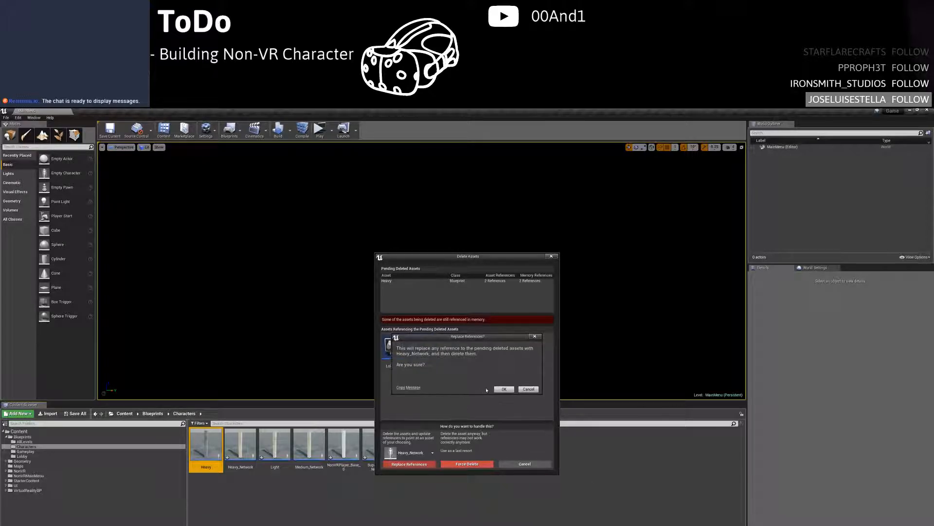
click(504, 389)
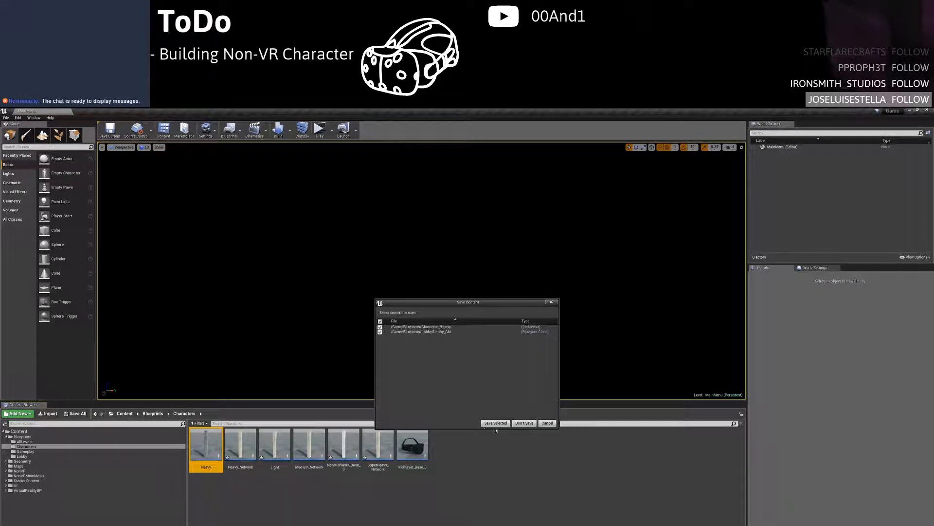
click(496, 423)
Try to rename the Heavy_Network blueprint as Heavy
click(211, 452)
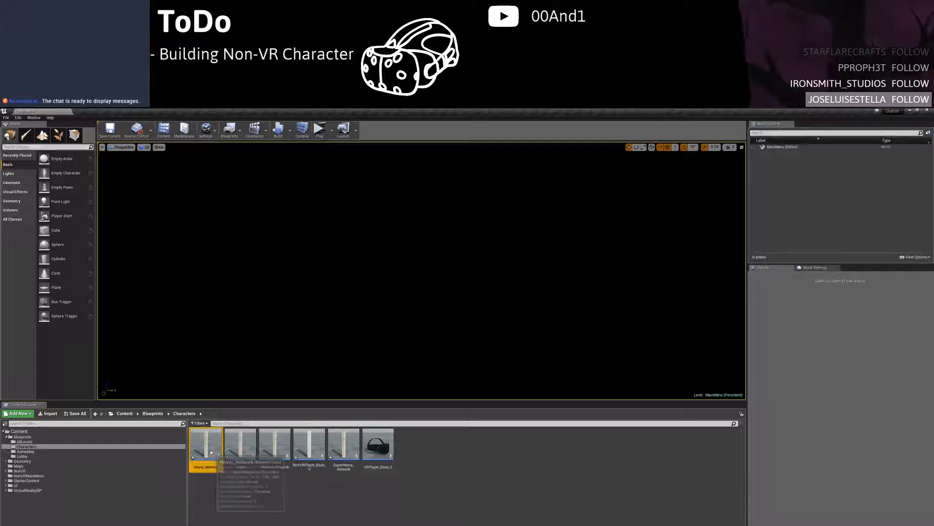
text(Hea)
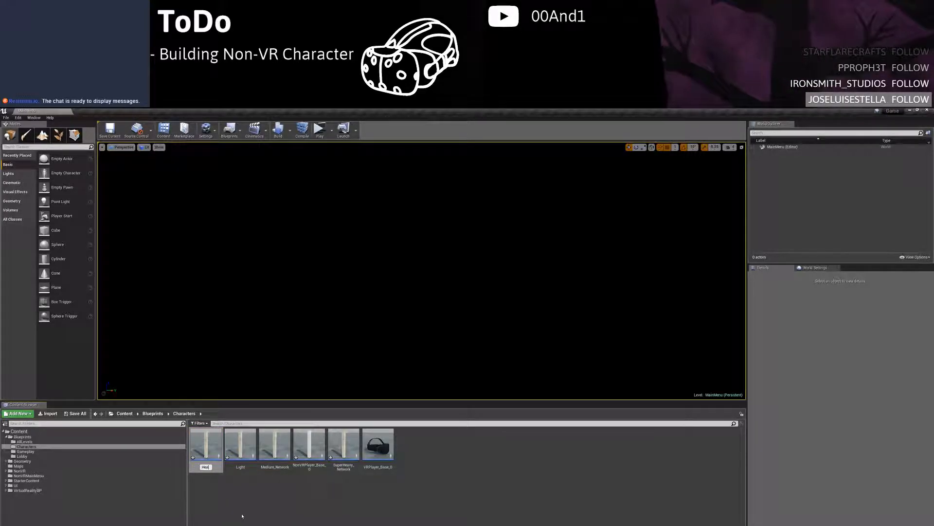
text(vy)
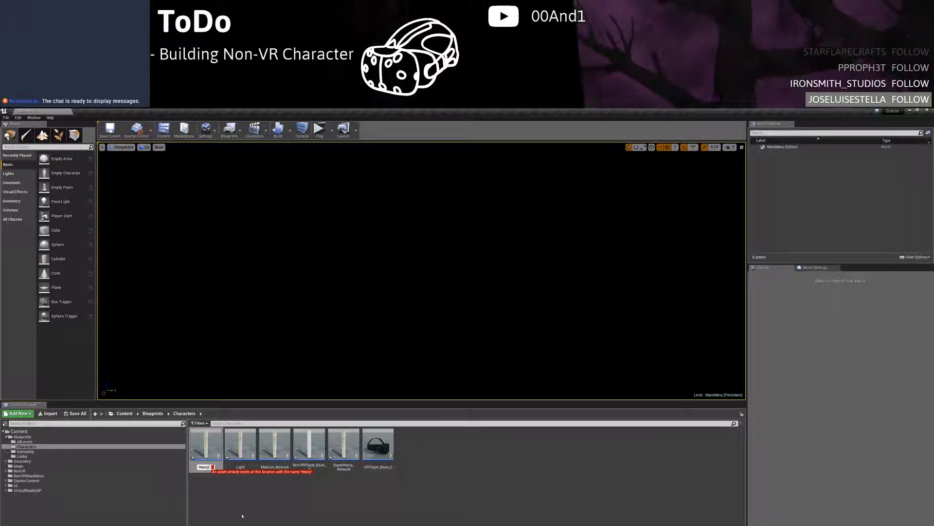
click(241, 516)
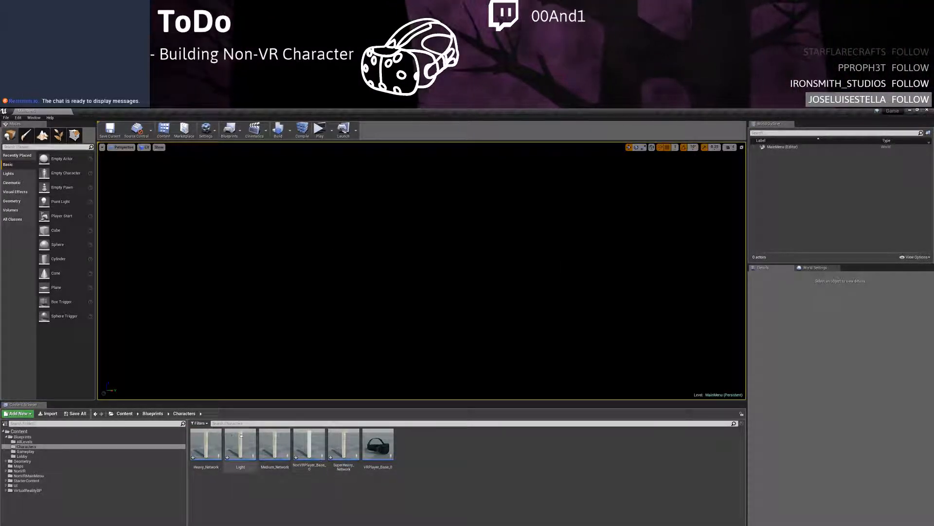
Open the Heavy_Network blueprint from the Characters folder, save it and close its editor
double_click(206, 444)
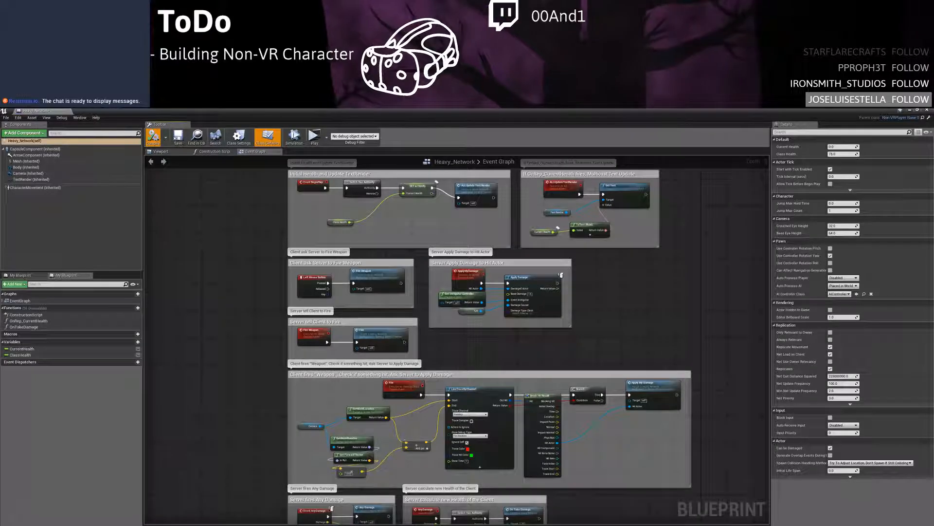
click(176, 138)
click(69, 111)
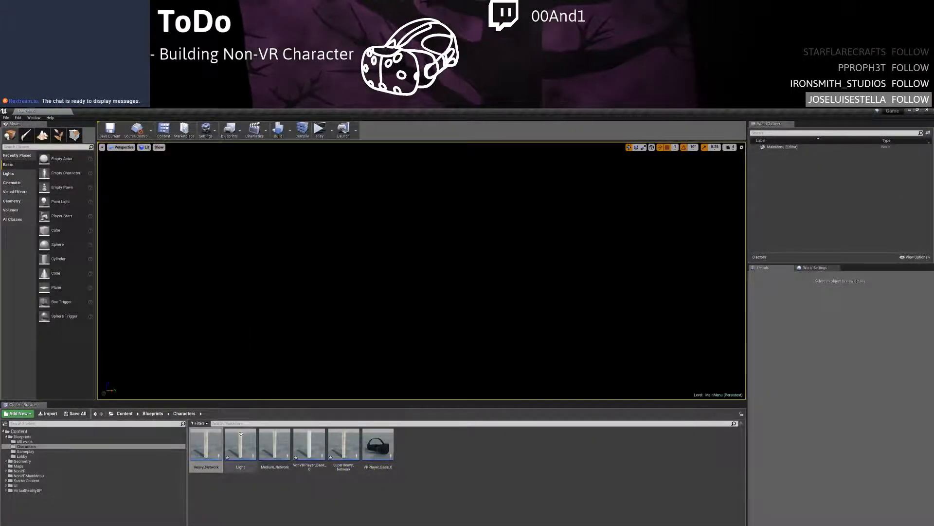
right_click(212, 440)
click(206, 440)
View the game instance blueprint in the AllLevels folder and close it
click(24, 442)
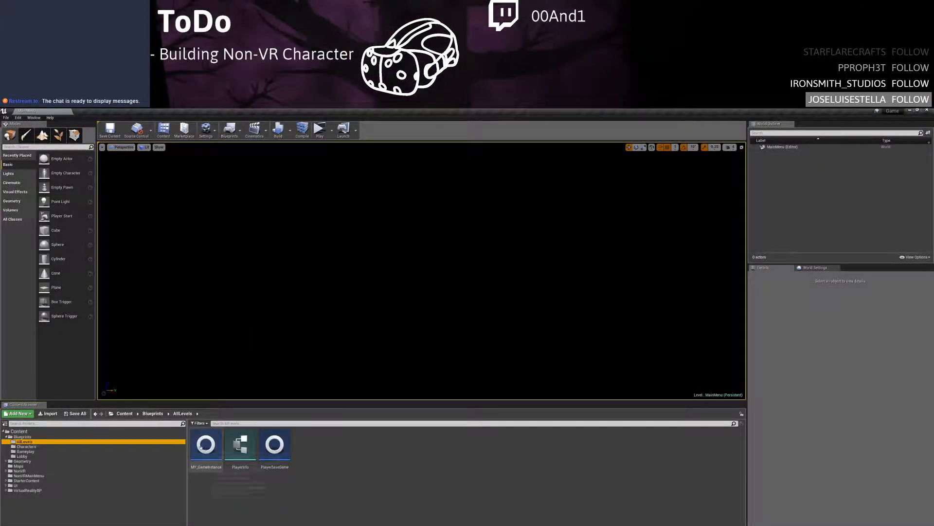
double_click(202, 446)
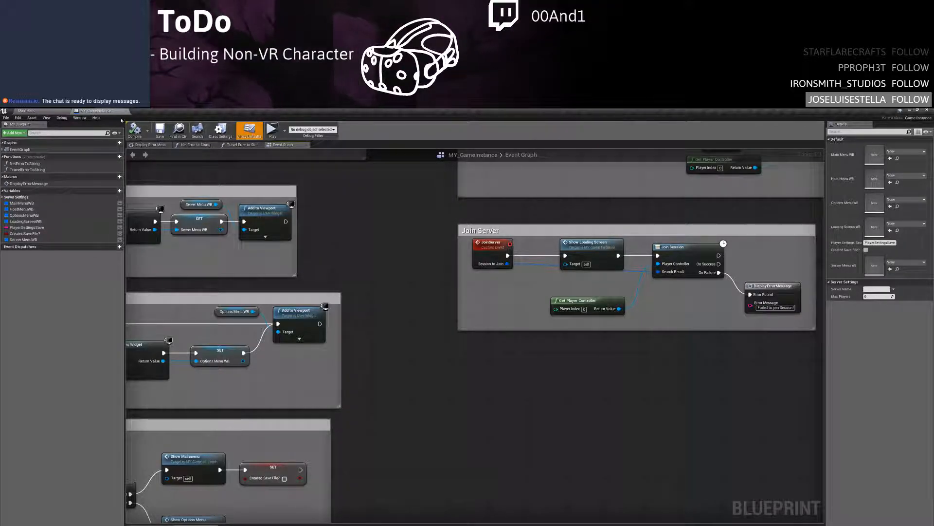
click(112, 111)
Open the Lobby_PC and Lobby_GM blueprints from the Lobby folder and save both
click(22, 456)
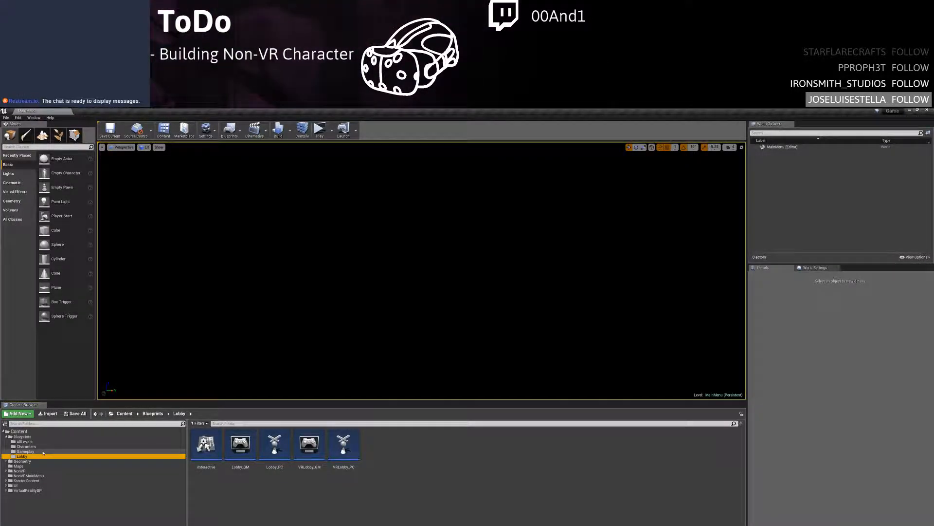
double_click(263, 466)
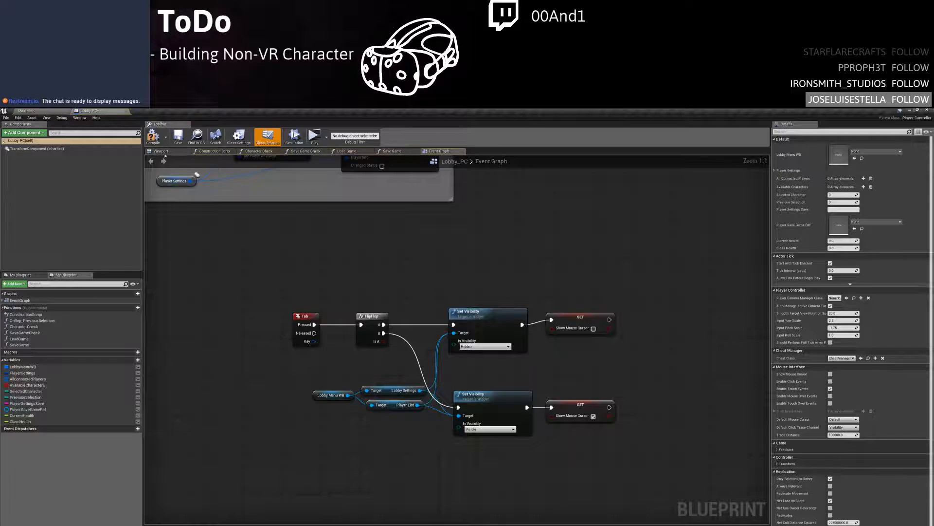
click(178, 137)
click(43, 112)
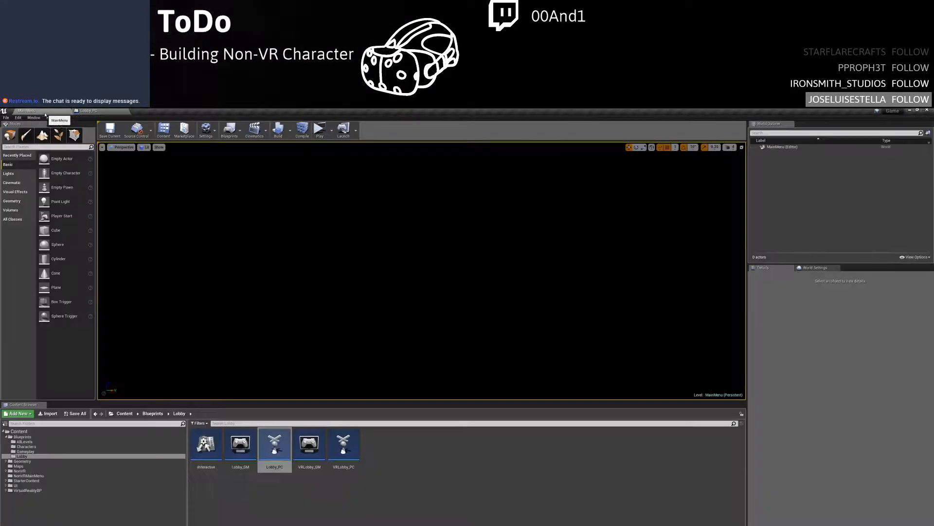
double_click(249, 446)
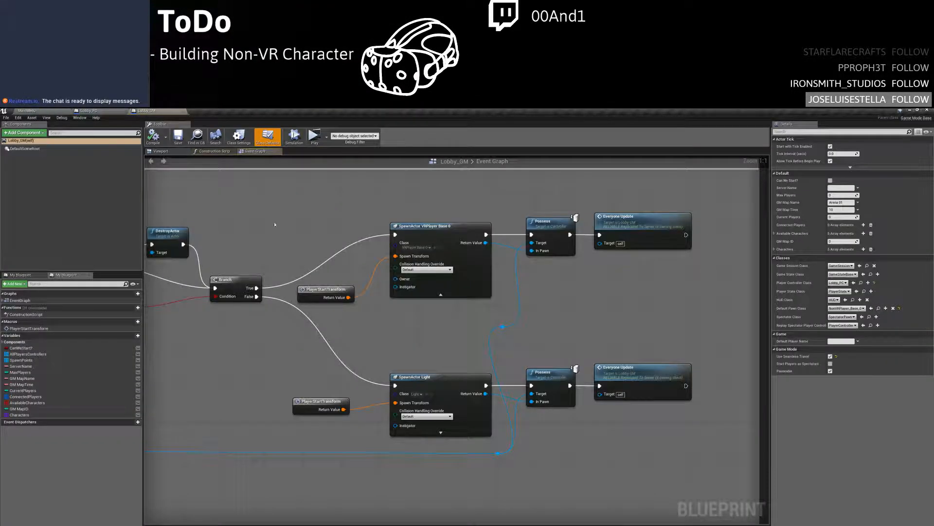
click(178, 138)
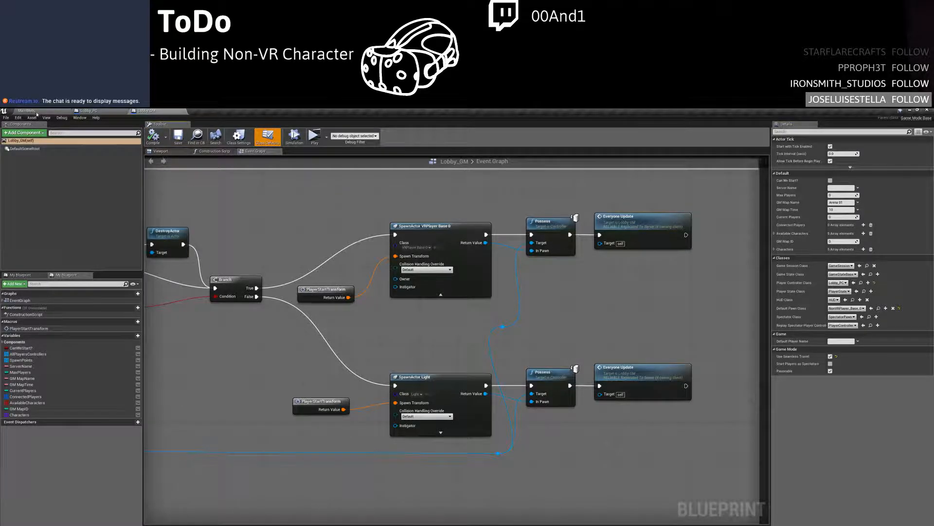
click(27, 110)
Retry renaming the Heavy_Network blueprint in the Characters folder as Heavy, and restore the name Heavy_Network
click(26, 447)
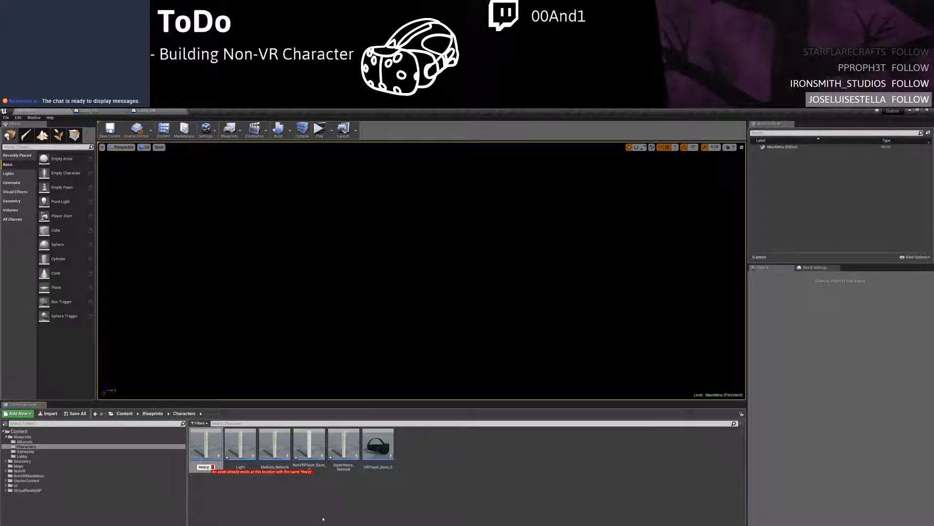
text(_Network)
key(Return)
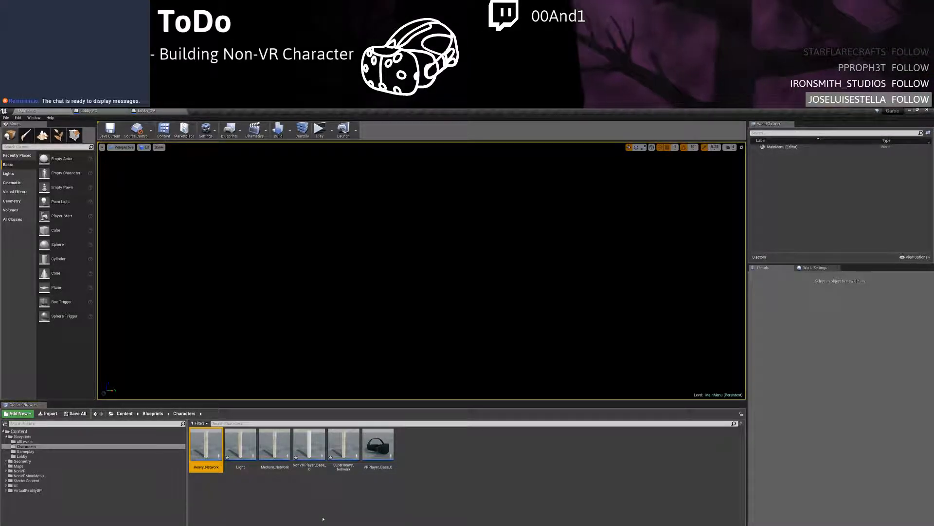
click(323, 517)
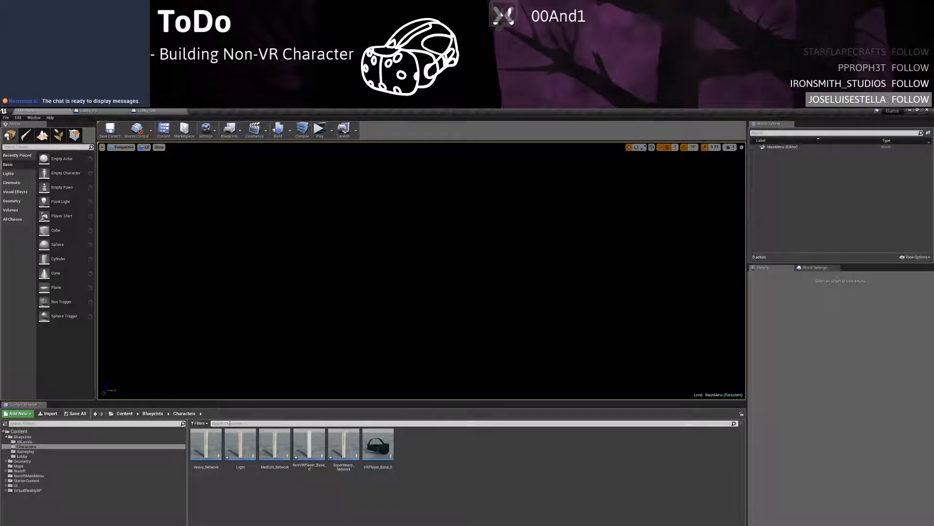
Search the whole project content for assets named Heavy
click(87, 423)
text(H)
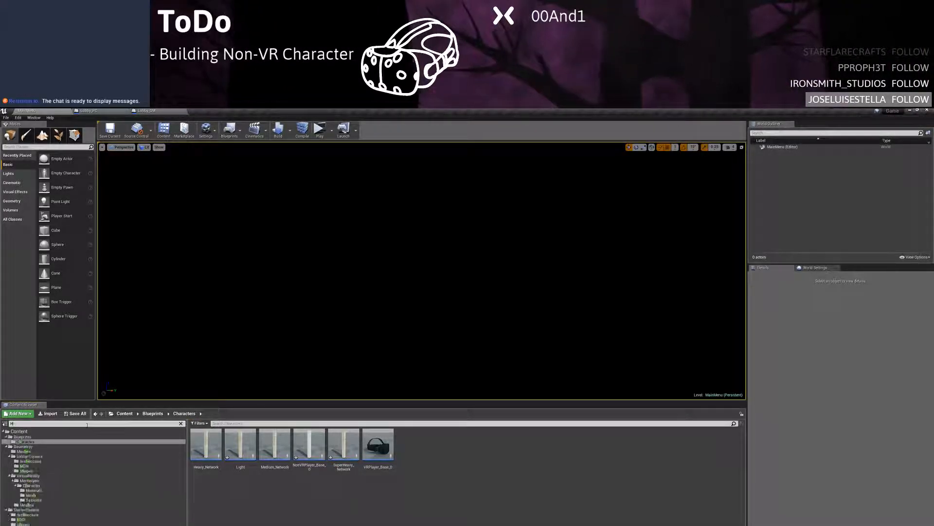
key(BackSpace)
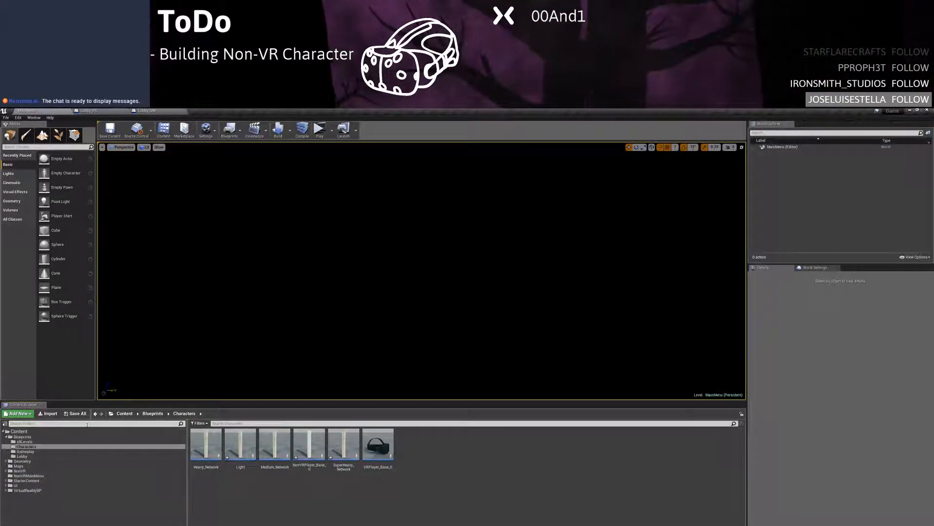
click(19, 431)
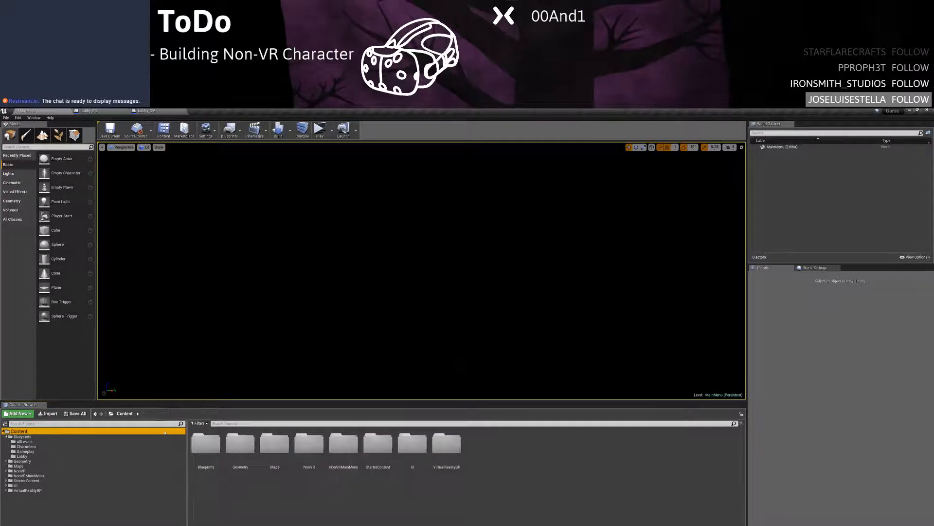
click(231, 424)
text(Heav)
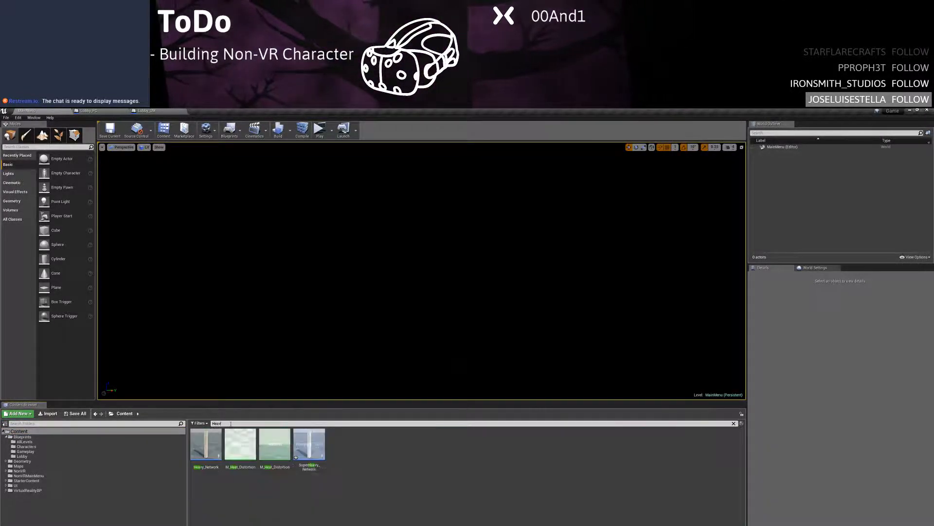
text(y)
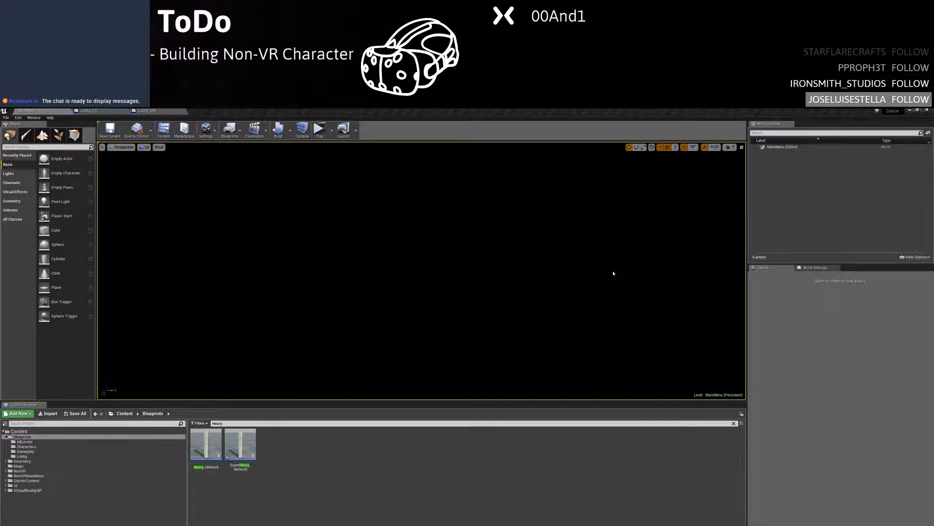
Close the editor, saving the Light, NonVRPlayer_Base_0 and SuperHeavy_Network blueprints
click(926, 110)
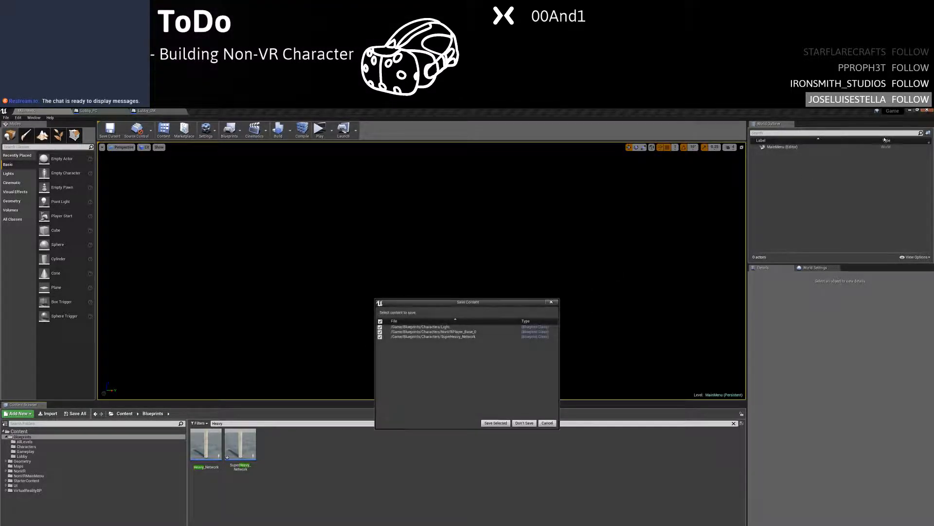
click(495, 423)
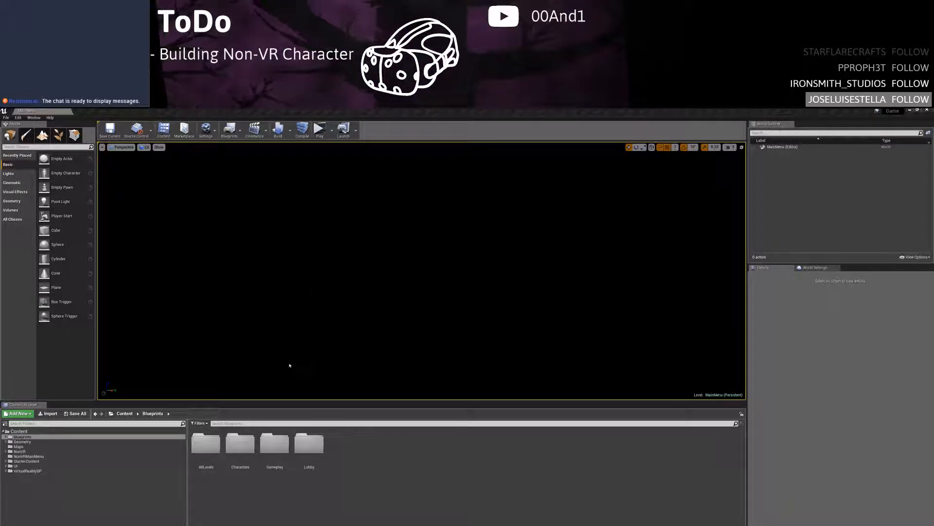
Rename the Light blueprint in the Characters folder as Light_Network and save the current level
double_click(240, 444)
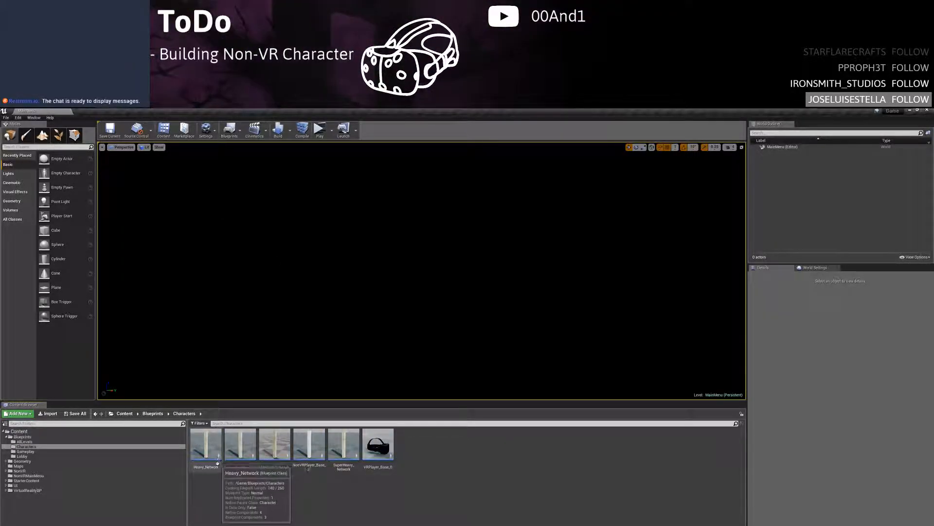
click(206, 444)
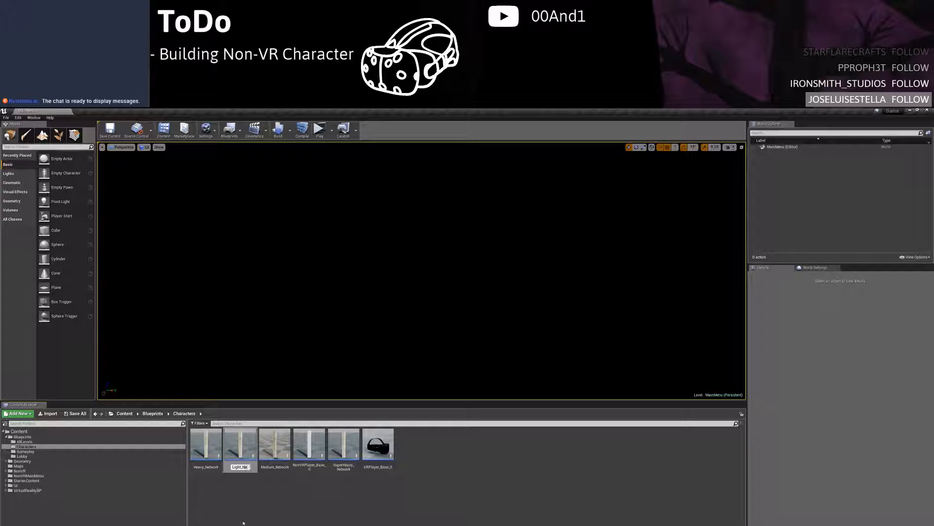
text(twork)
key(Return)
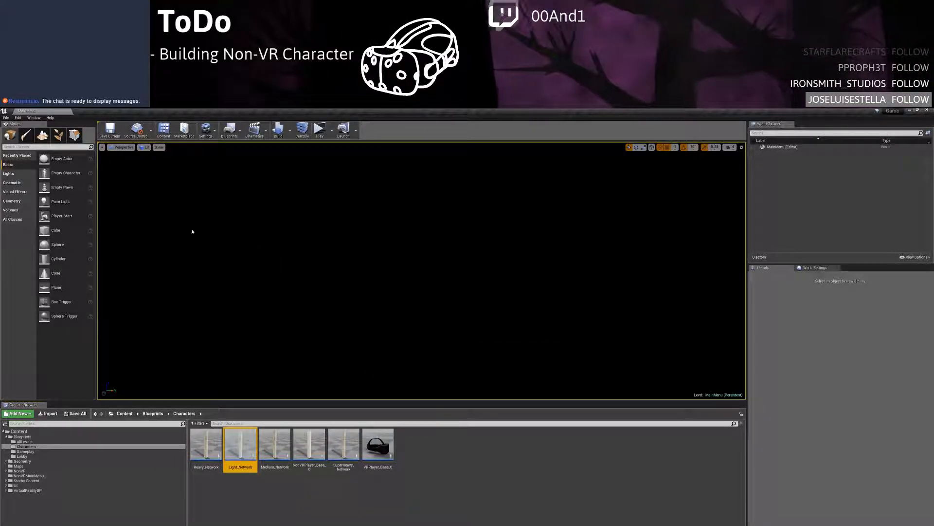
click(110, 130)
Set the material of the Body mesh in the Light_Network blueprint to M_AssetPlatform, and compile and save the blueprint
double_click(239, 447)
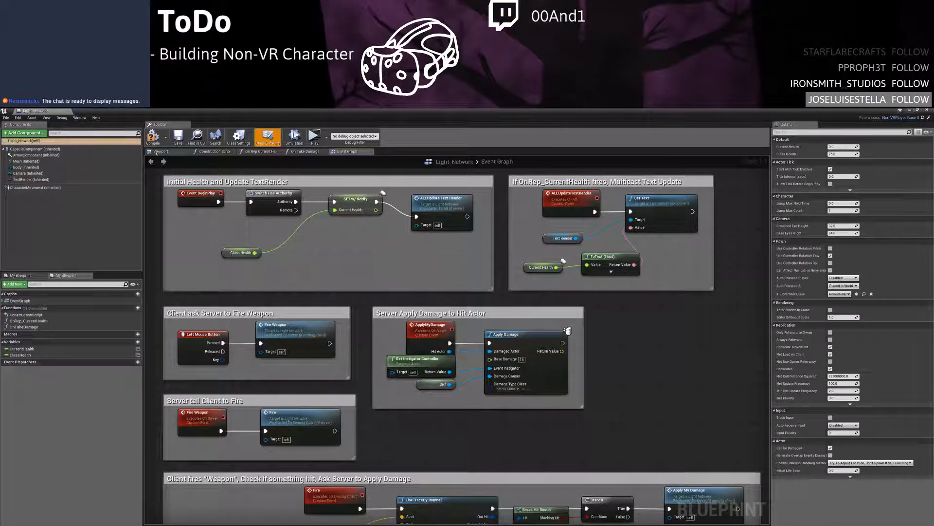
click(160, 151)
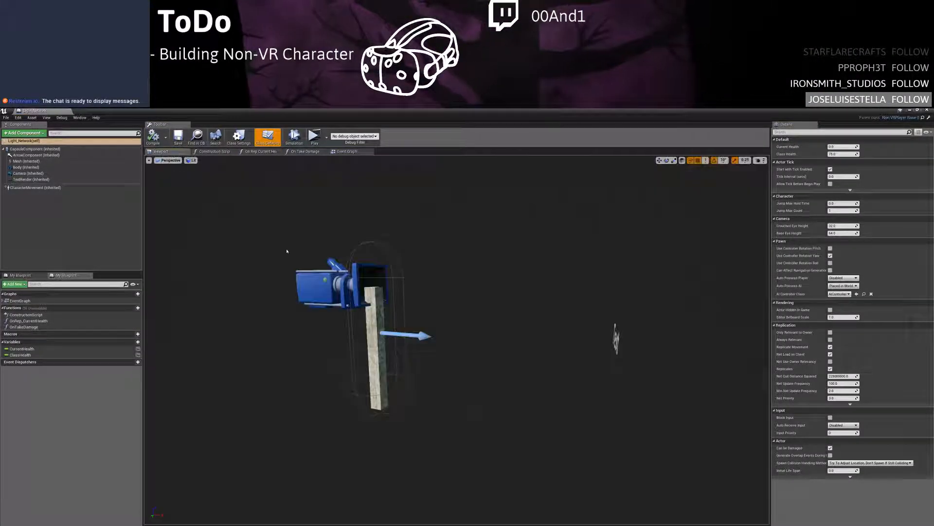
click(375, 331)
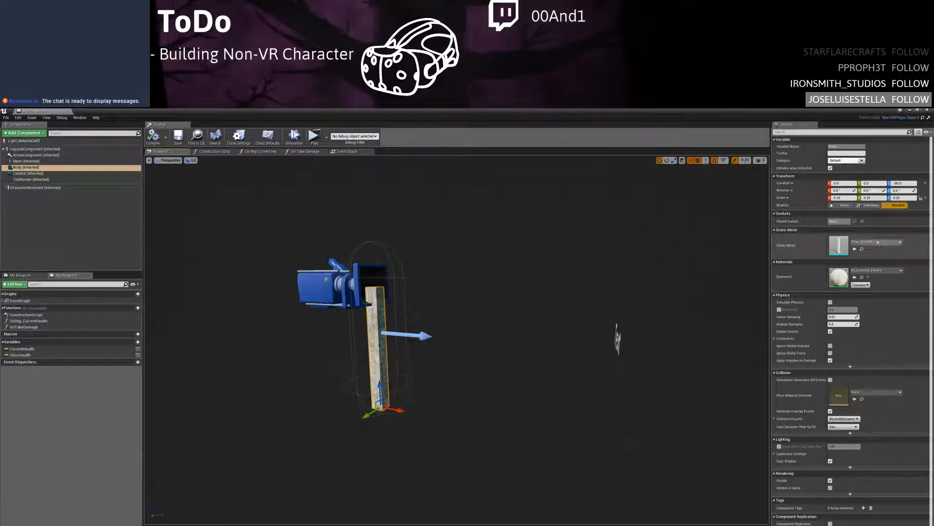
click(876, 270)
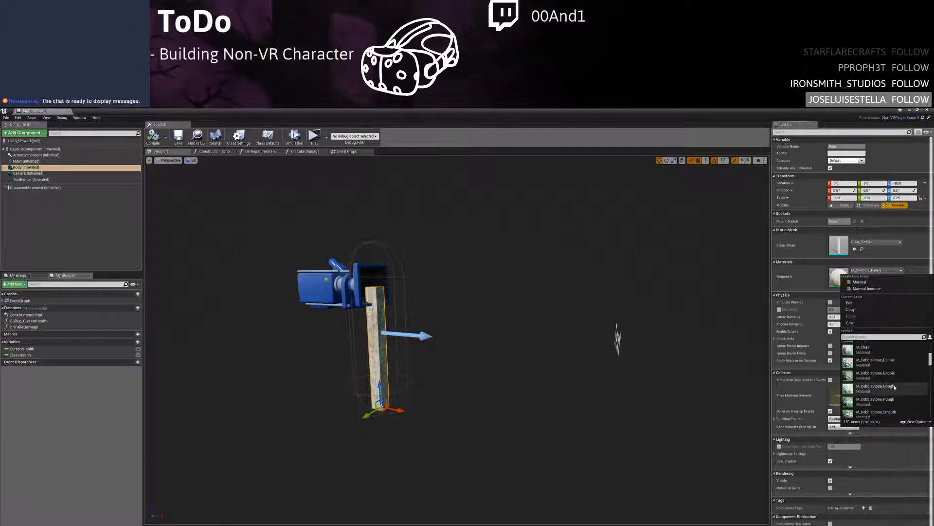
scroll(896, 388, up, 2)
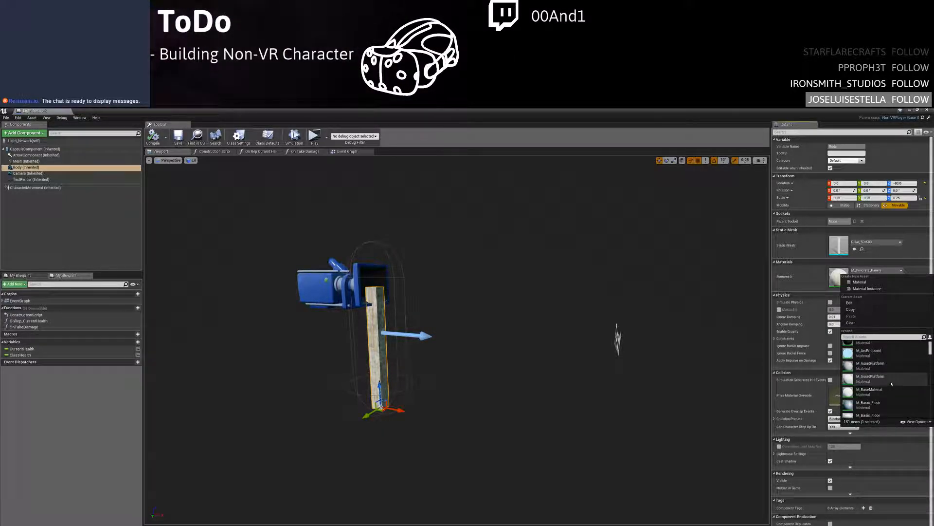
click(886, 360)
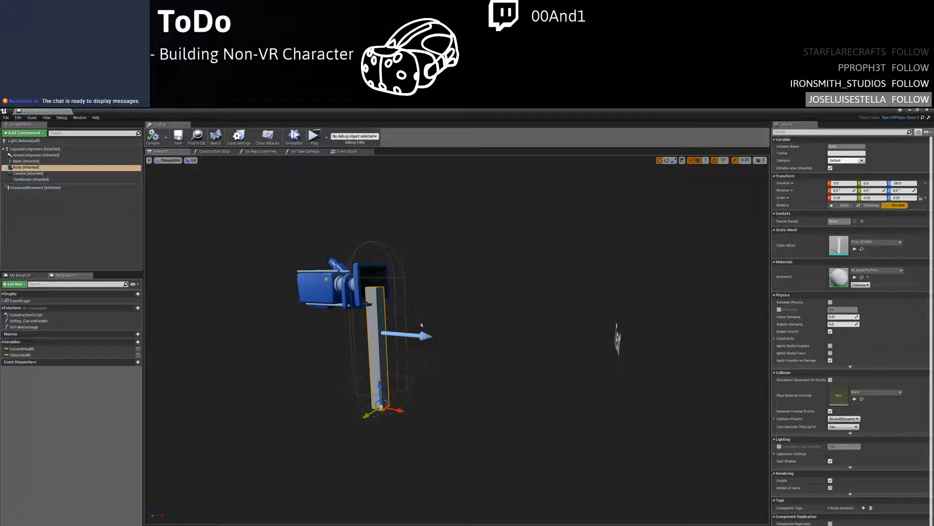
click(150, 138)
click(177, 137)
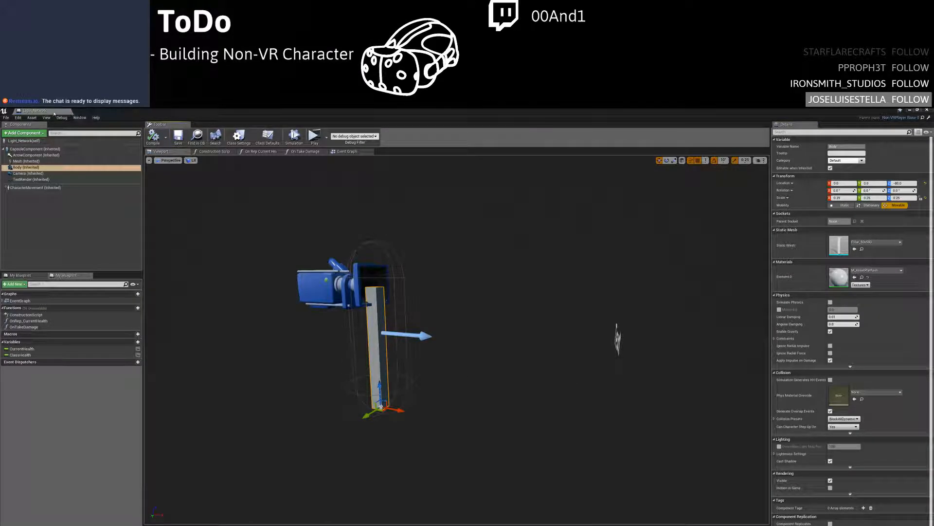
Set the material of the Body mesh in the Heavy_Network blueprint to M_CobbleStone_Rough
drag(63, 111, 107, 111)
click(48, 111)
double_click(213, 453)
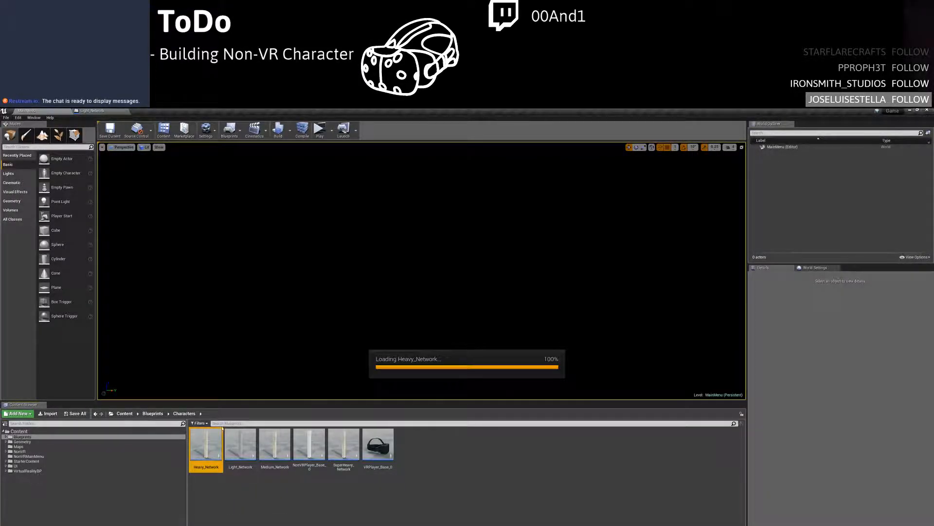
click(166, 151)
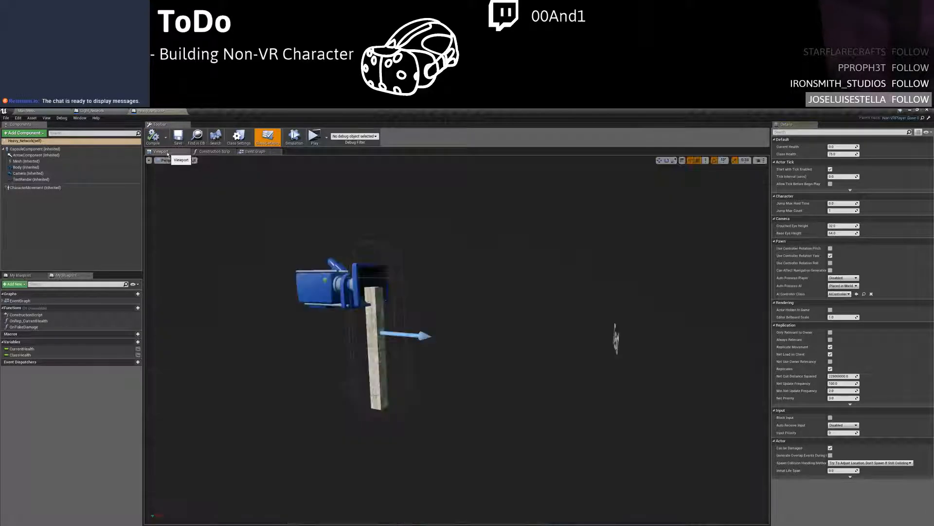
click(26, 167)
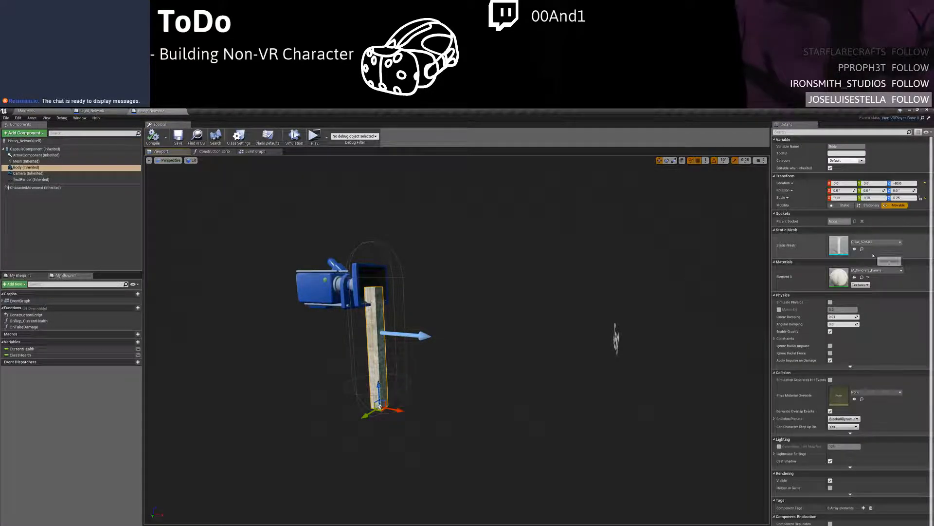
click(875, 270)
scroll(881, 379, up, 3)
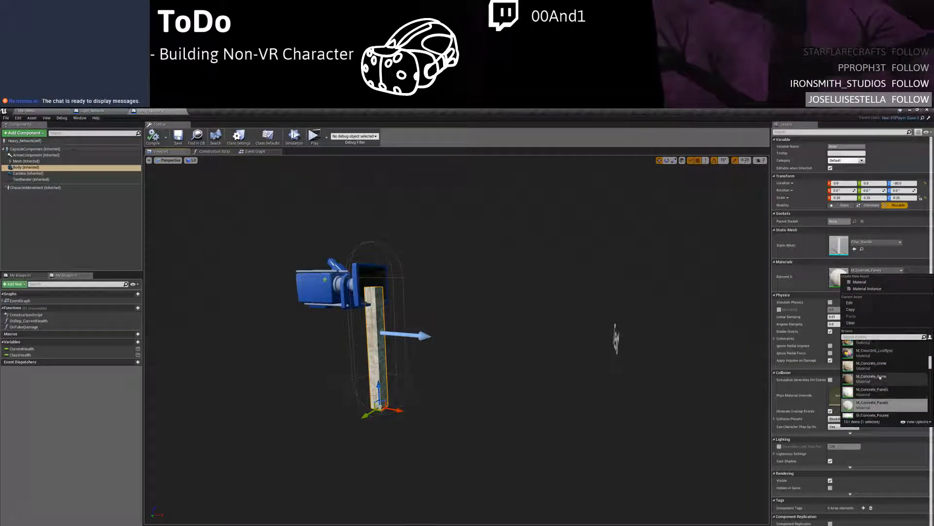
scroll(885, 377, up, 3)
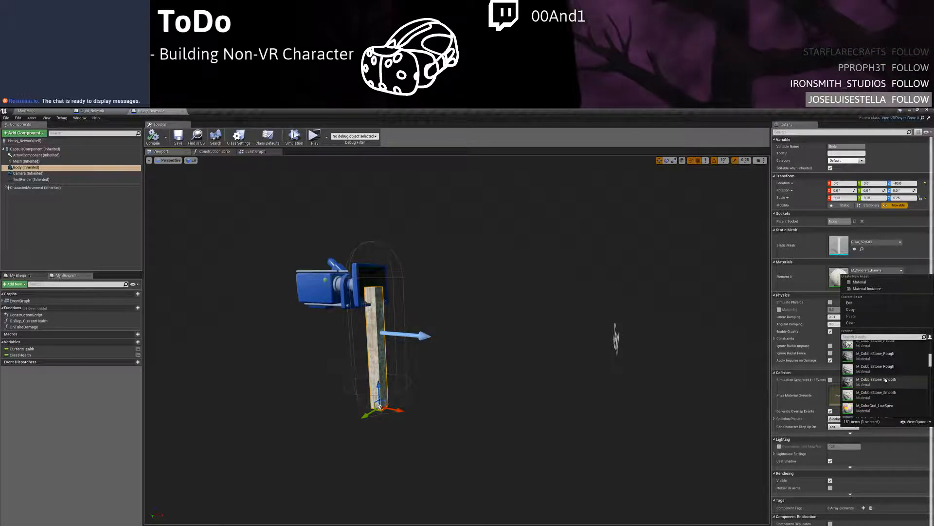
click(875, 365)
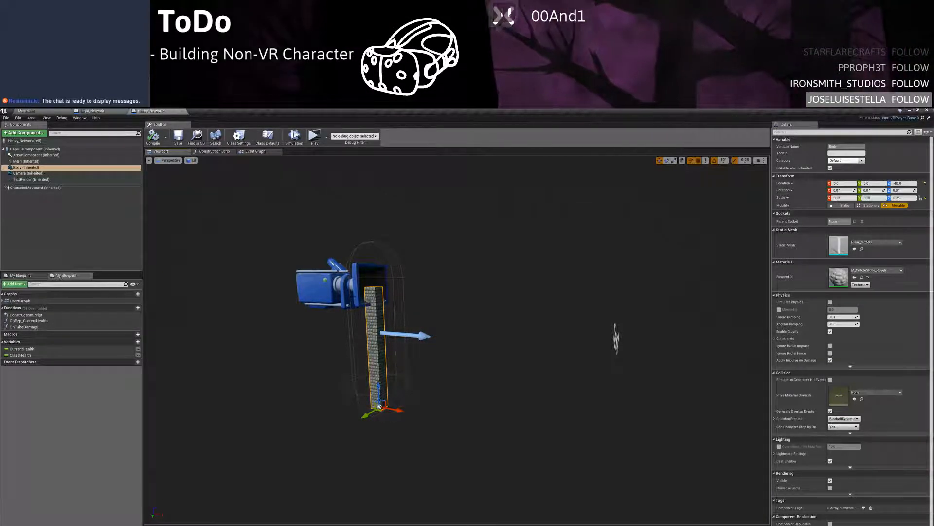
Compile and save the Heavy_Network blueprint
scroll(456, 336, up, 5)
click(153, 137)
click(178, 137)
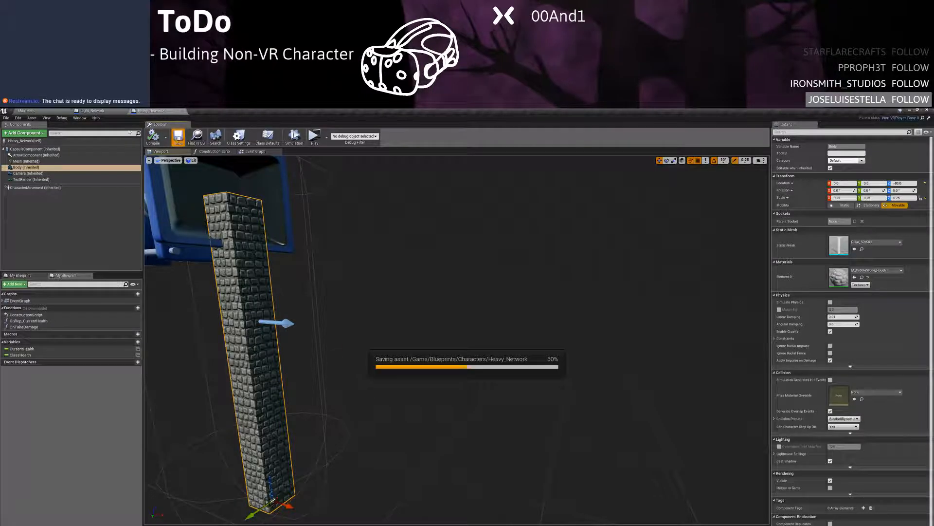
Set the material of the Body mesh in the Medium_Network blueprint to M_Ground_Moss
click(51, 111)
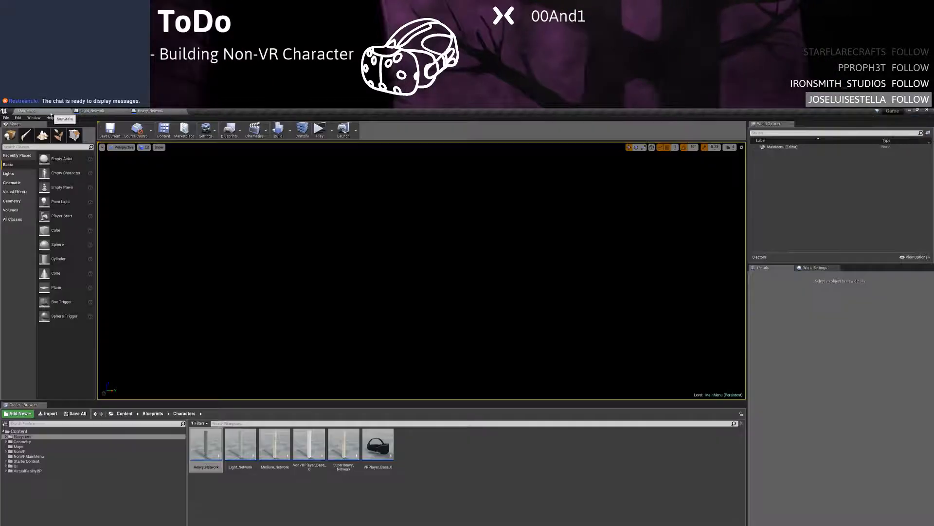
double_click(274, 443)
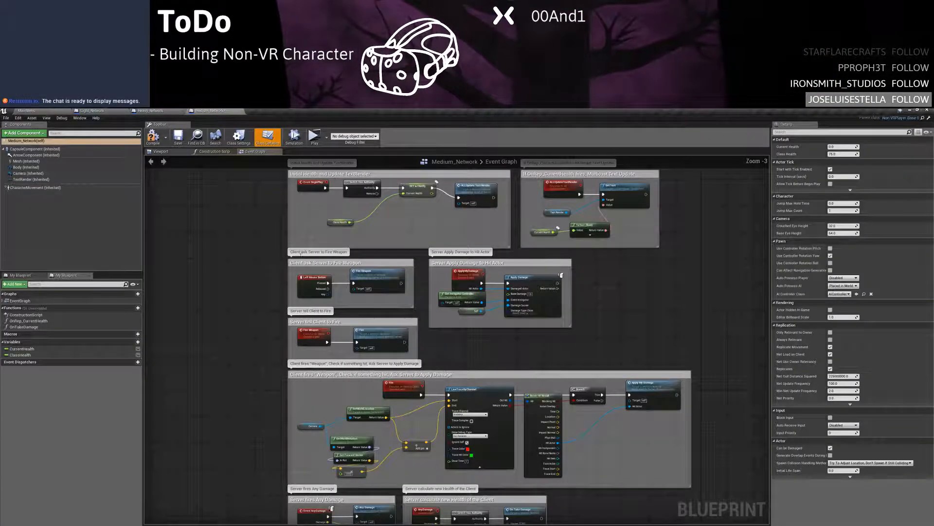
click(161, 152)
click(370, 296)
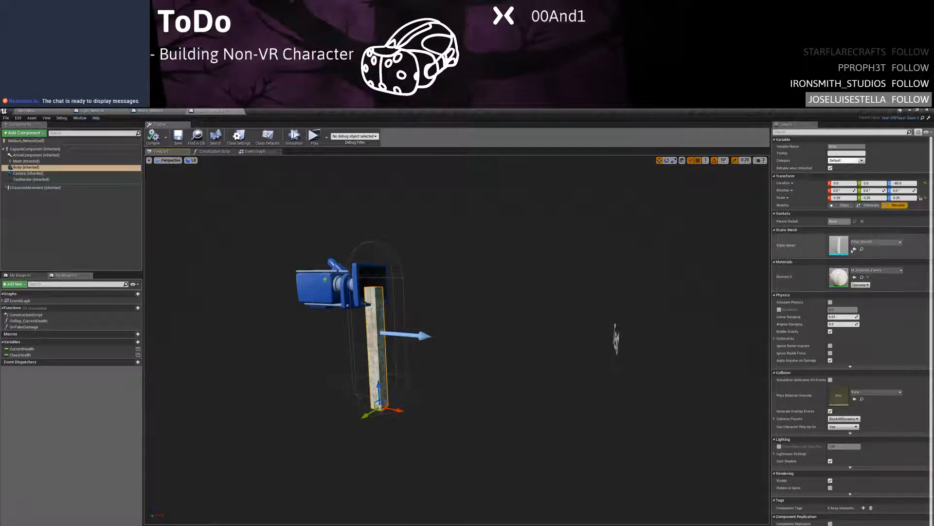
click(876, 270)
scroll(881, 370, down, 3)
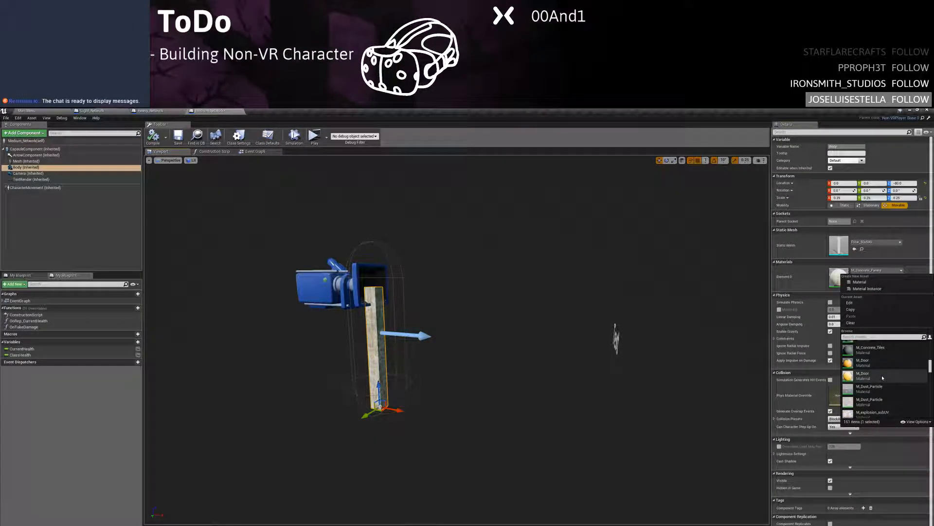
scroll(882, 378, down, 1)
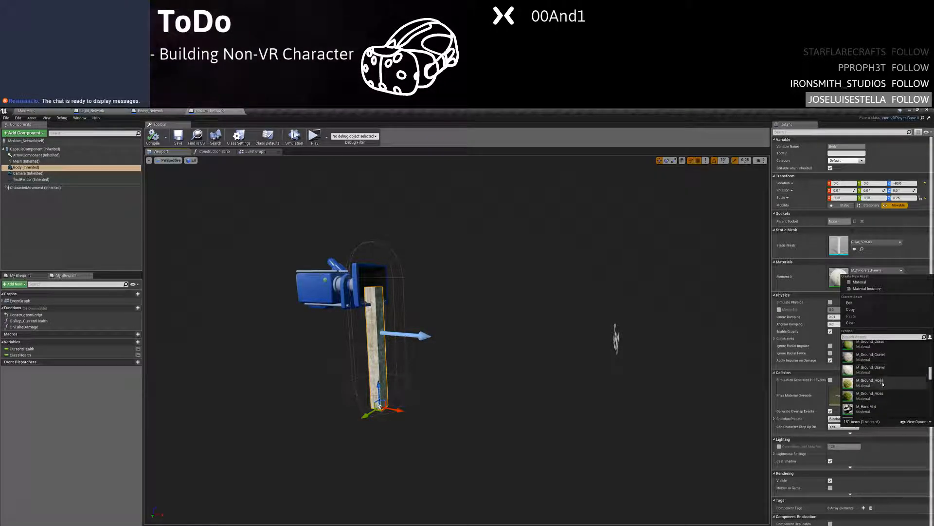
click(883, 384)
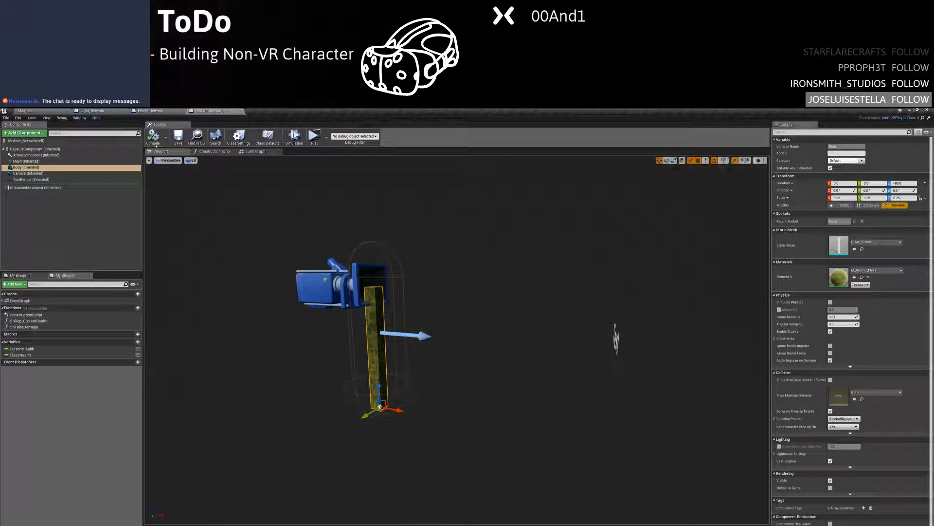
Set the material of the Body mesh in the SuperHeavy_Network blueprint to M_Concrete_Tiles
click(62, 112)
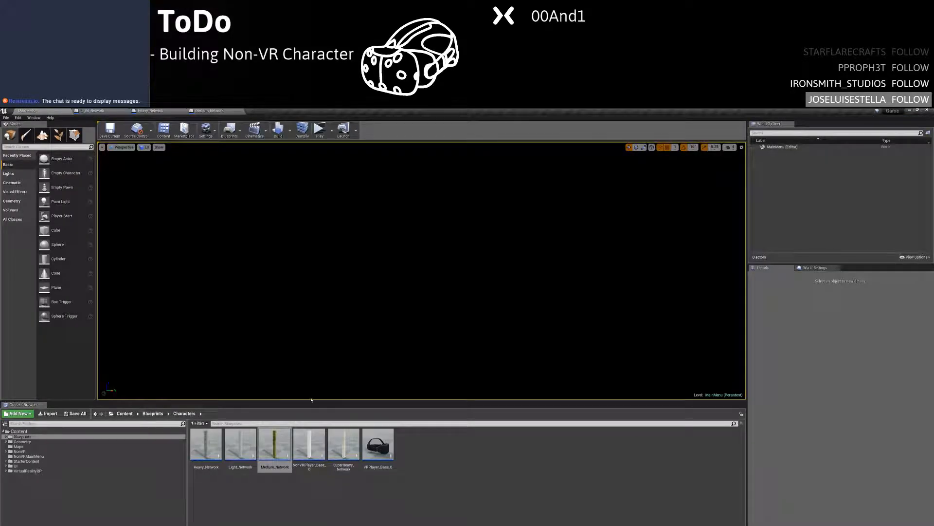
double_click(332, 448)
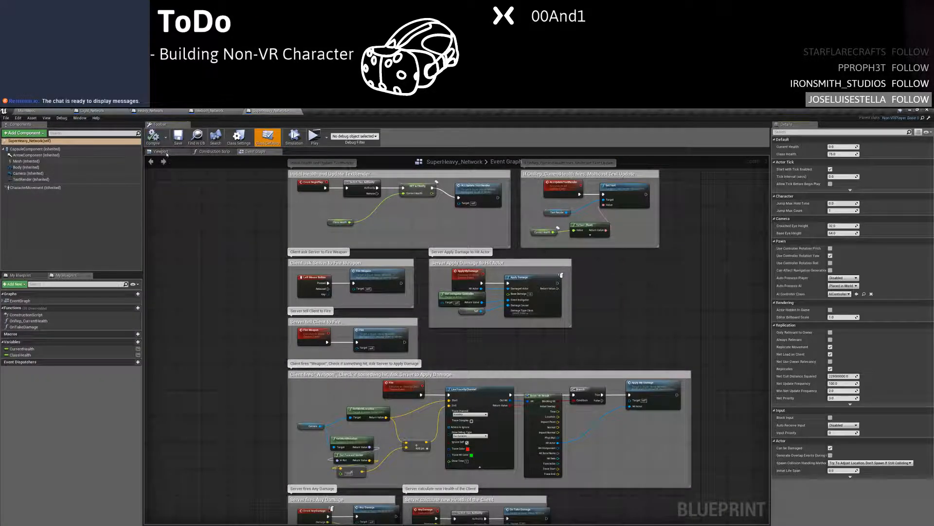
click(162, 152)
click(377, 341)
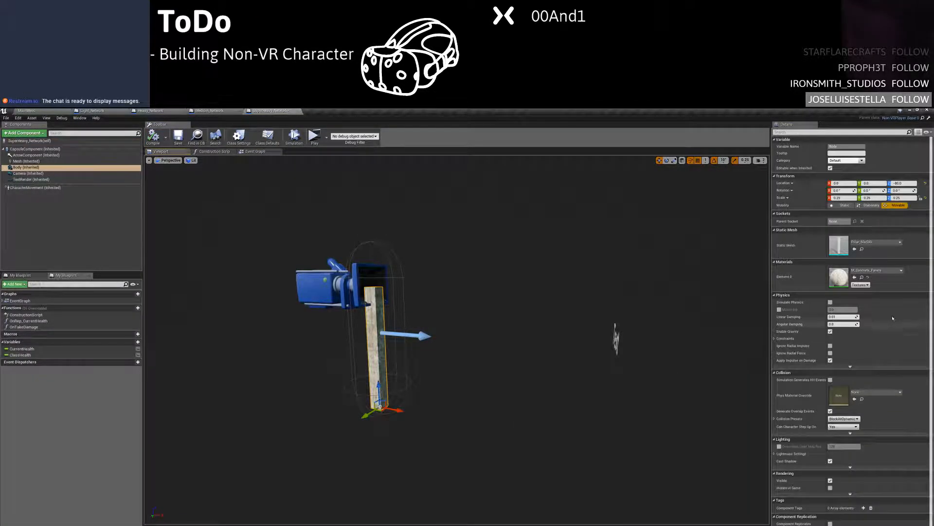
click(873, 270)
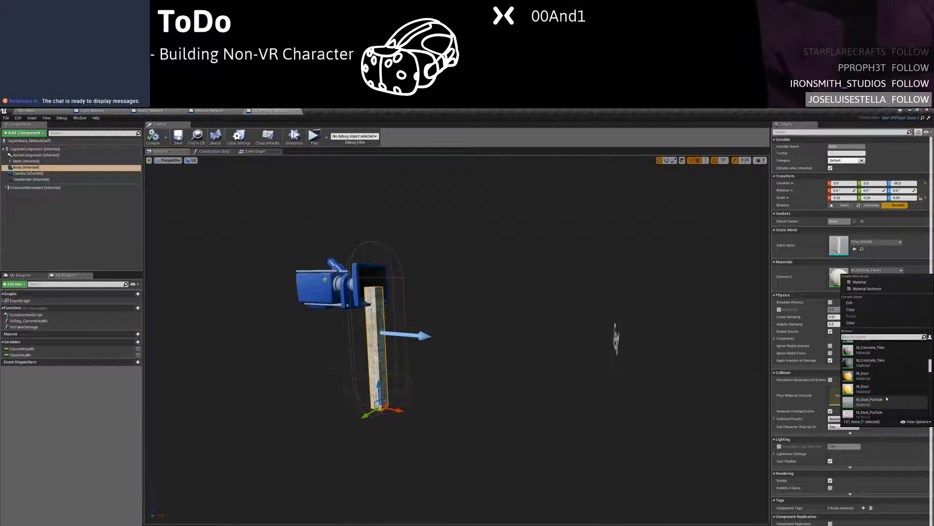
click(870, 362)
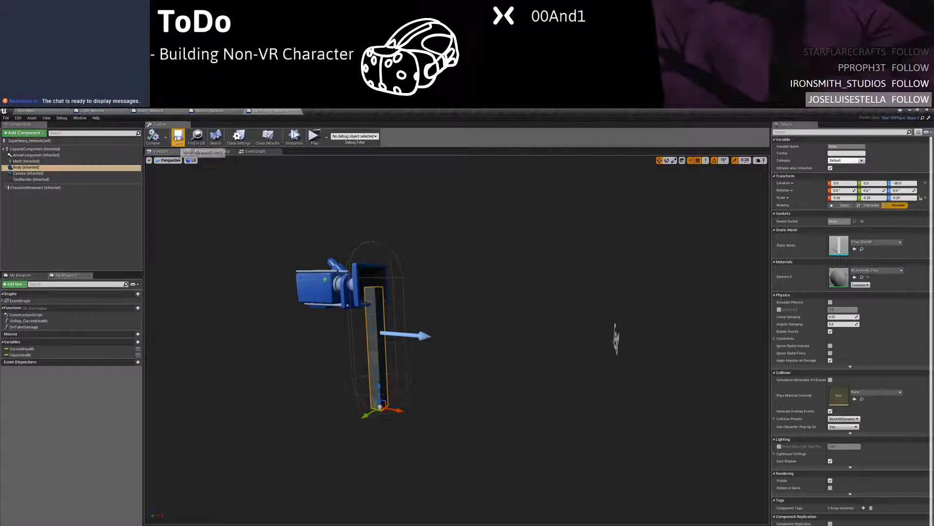
Set the number of players to 4 in the play settings and launch the game preview
click(314, 137)
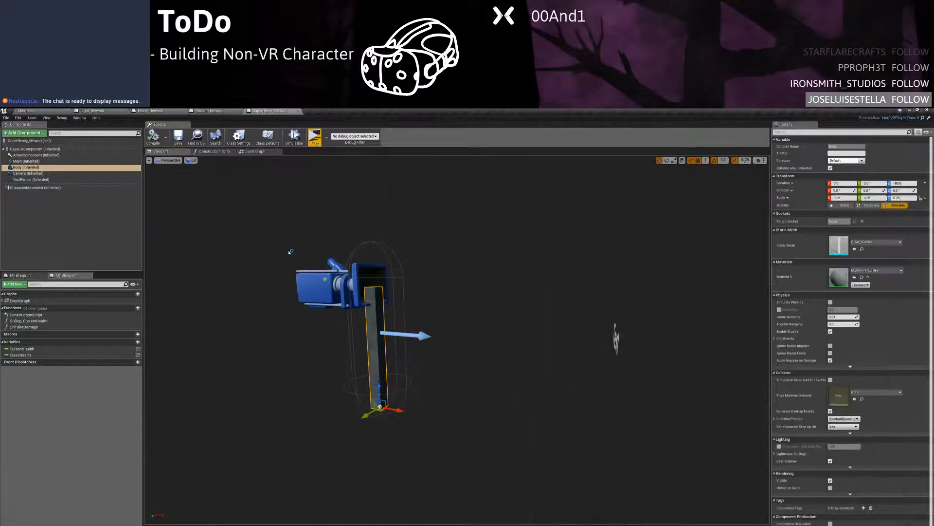
key(Escape)
click(327, 138)
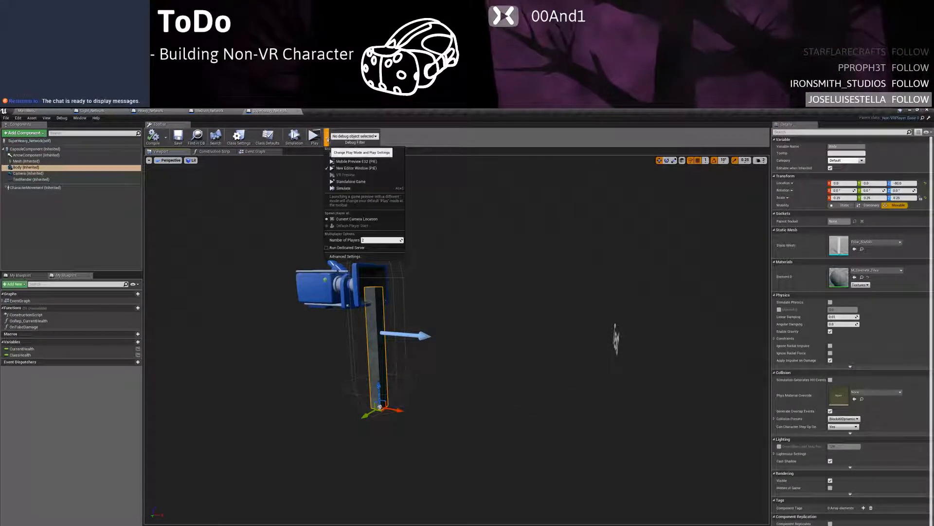
click(378, 240)
text(4)
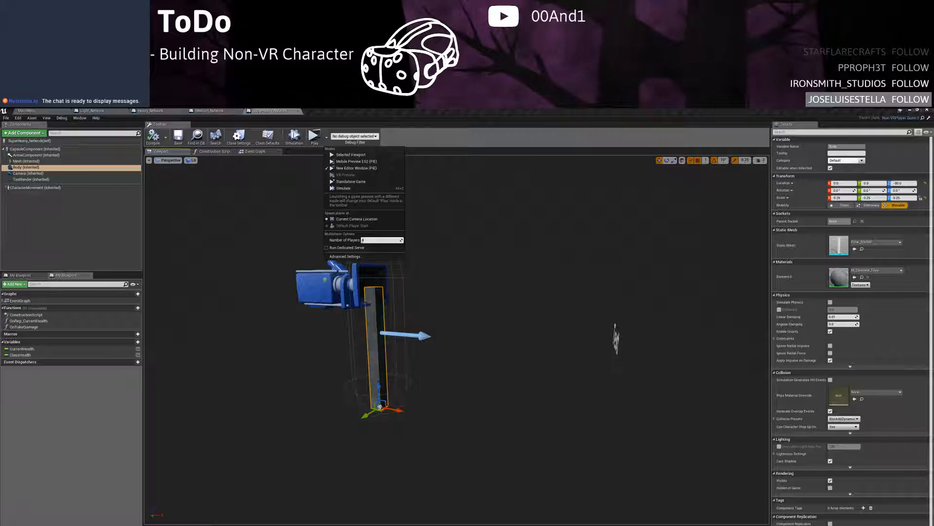
key(Return)
click(314, 136)
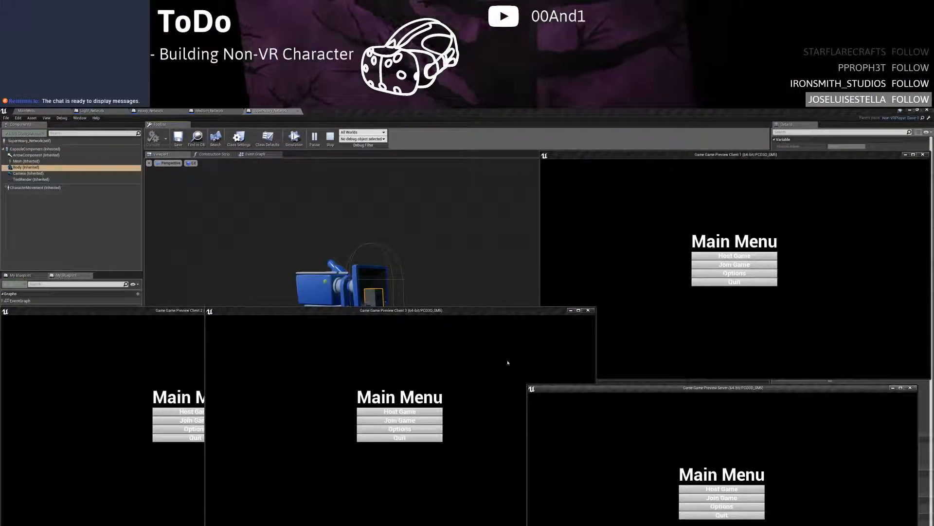
Arrange the four game preview windows in a two-by-two grid so that none overlap
drag(453, 310, 367, 125)
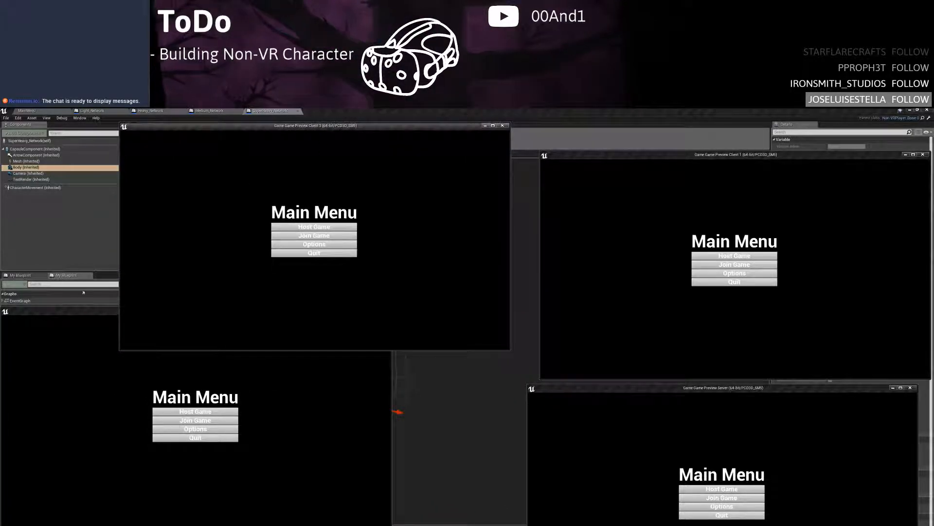
drag(71, 316, 190, 388)
drag(611, 155, 618, 115)
mouse_move(443, 129)
mouse_down()
mouse_move(460, 118)
mouse_move(446, 118)
mouse_up()
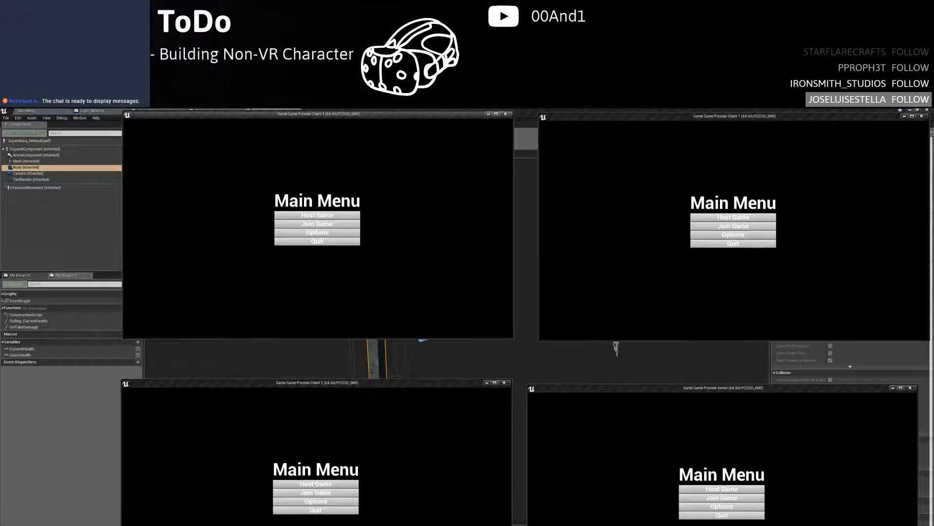
drag(457, 383, 457, 355)
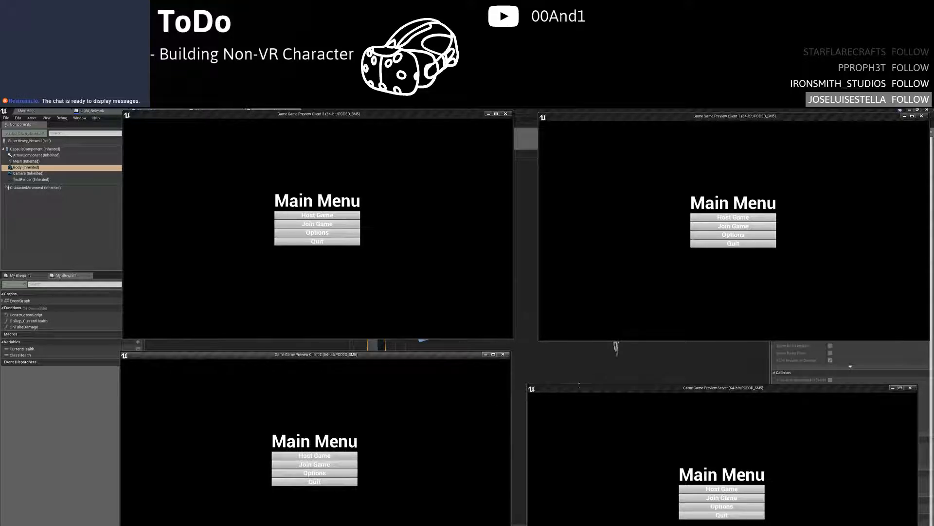
drag(627, 389, 634, 357)
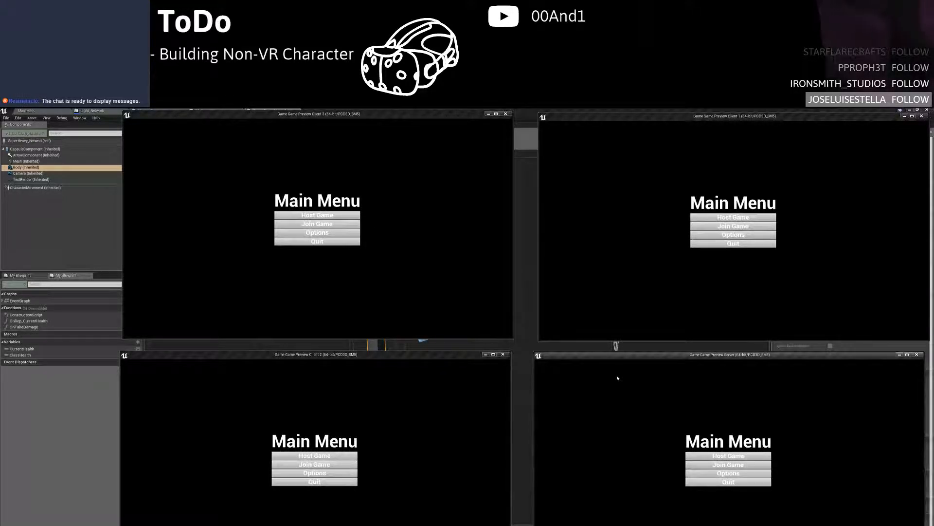
drag(627, 356, 632, 348)
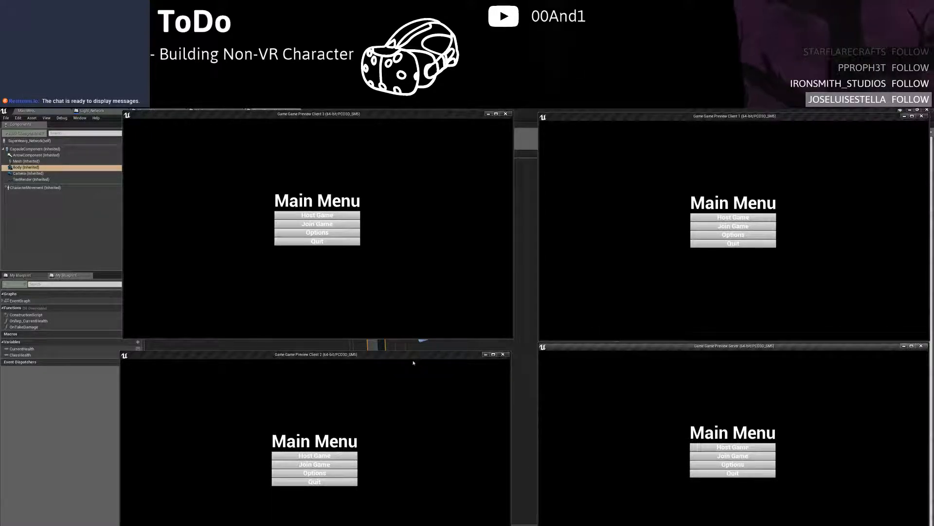
drag(417, 359, 421, 348)
Host a LAN game named "This is my Server" for 4 players from the Client 1 preview window
click(740, 218)
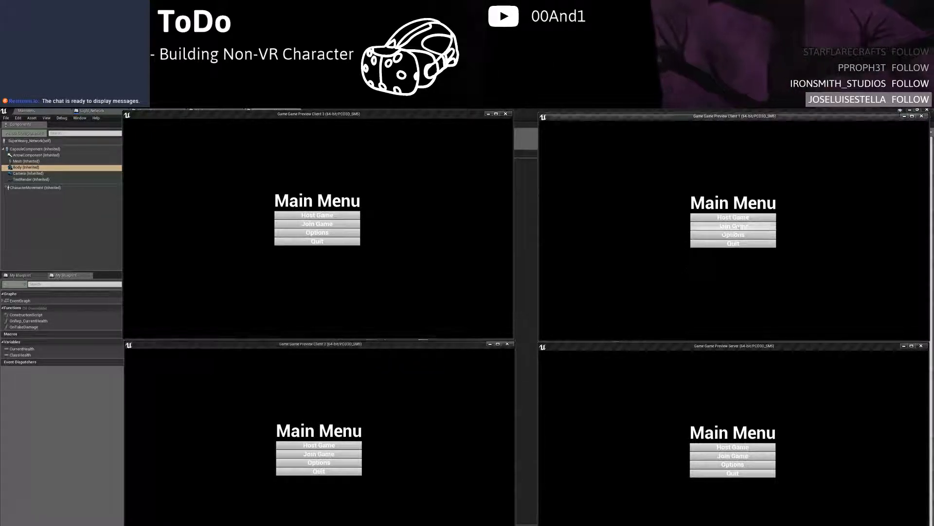
click(741, 217)
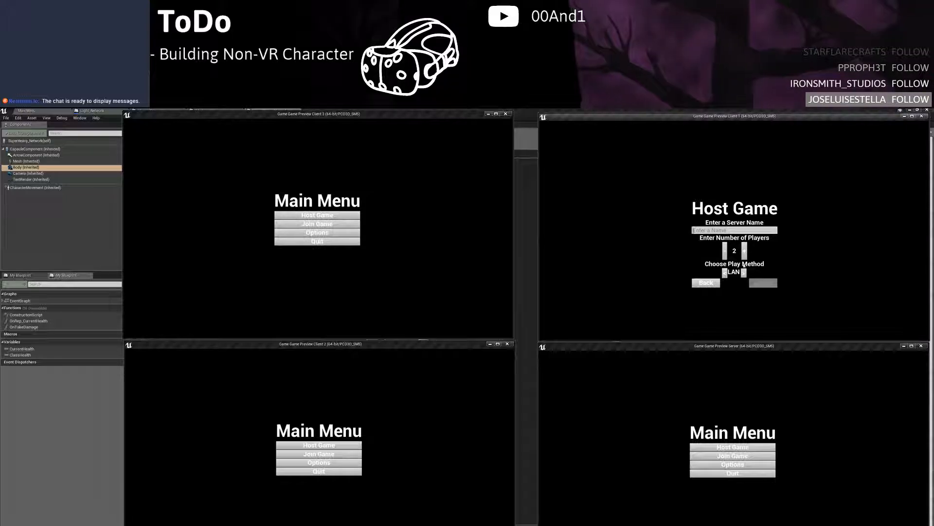
text(This is my)
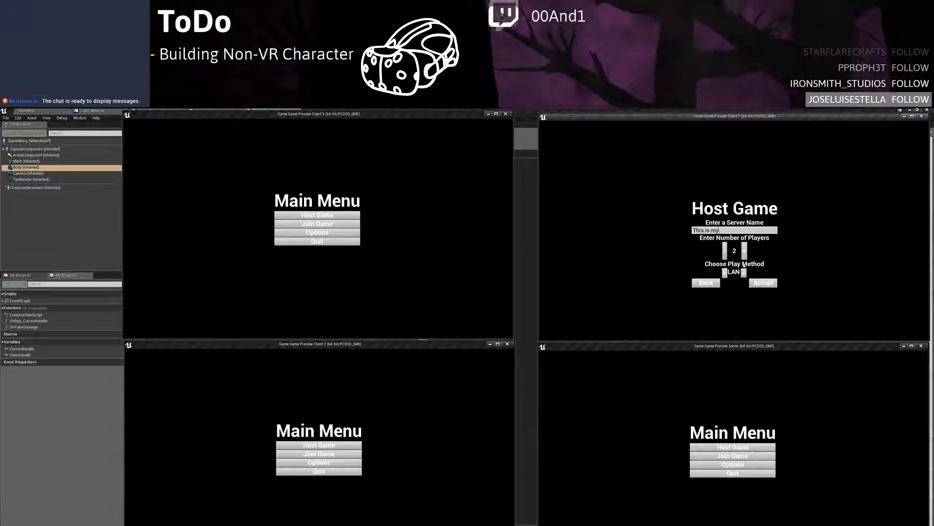
text( Server)
click(744, 250)
click(744, 251)
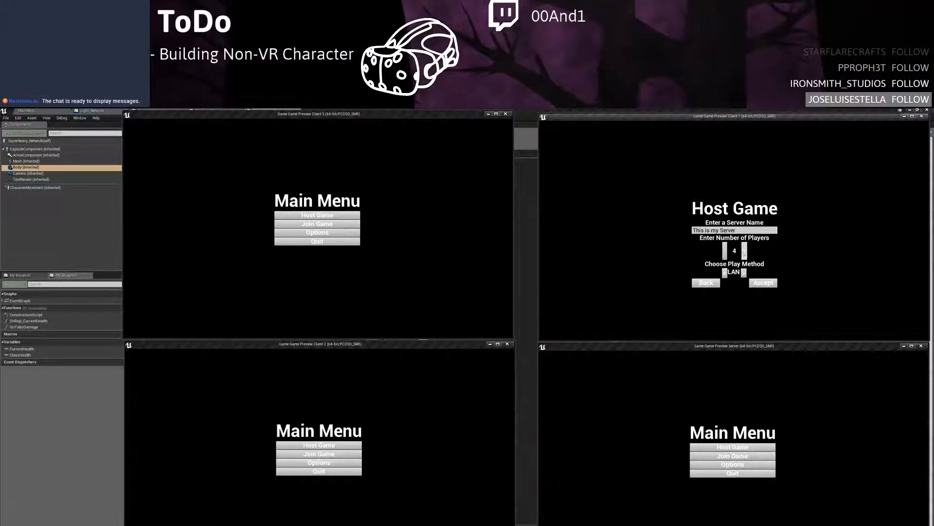
click(762, 282)
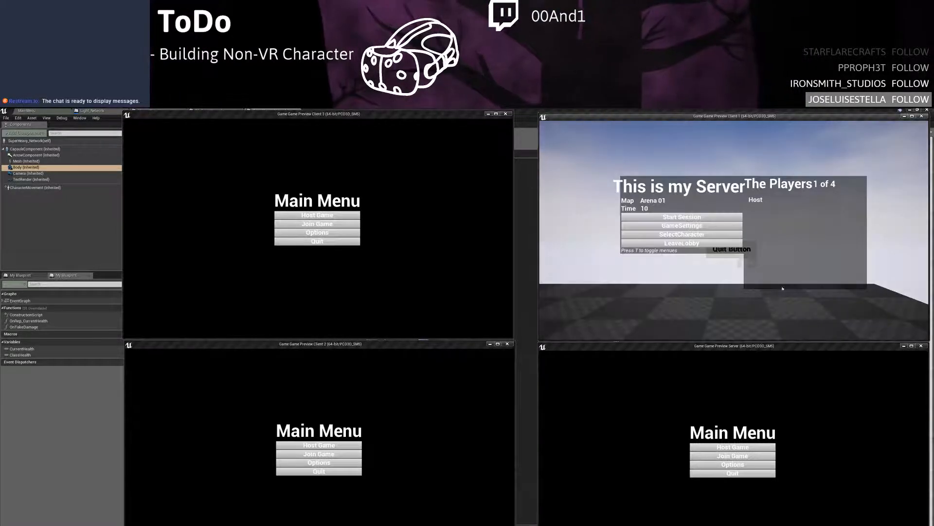
Find the hosted LAN match in the Client 2, Client 3 and Server preview windows and join its lobby from each
click(317, 224)
click(318, 453)
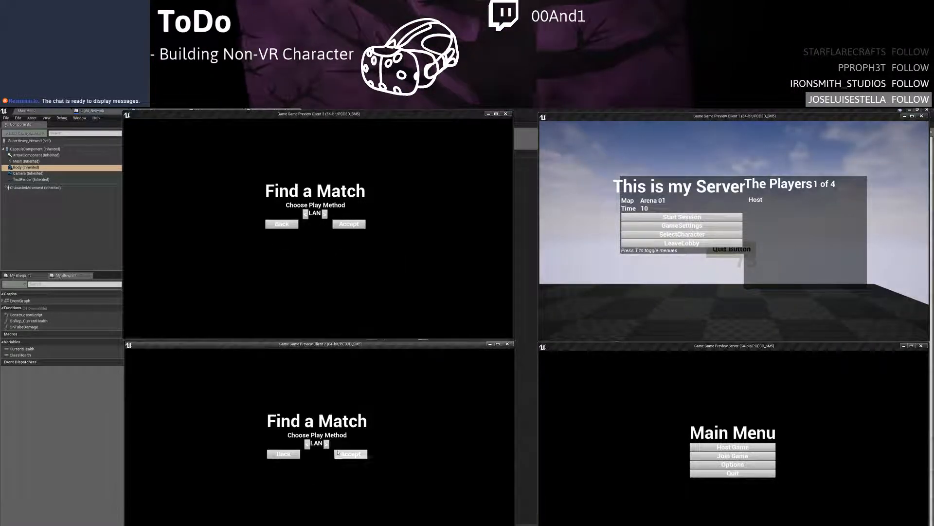
click(356, 224)
click(356, 223)
click(350, 453)
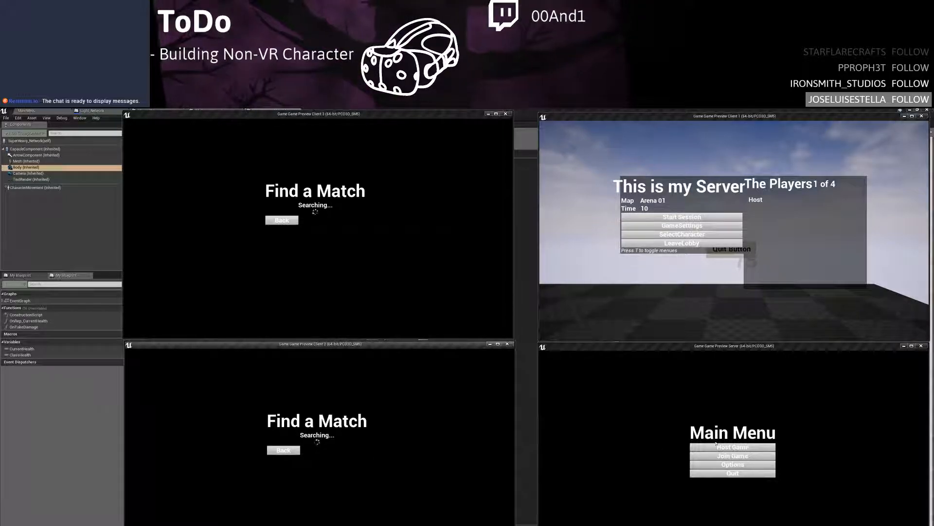
click(728, 456)
click(728, 456)
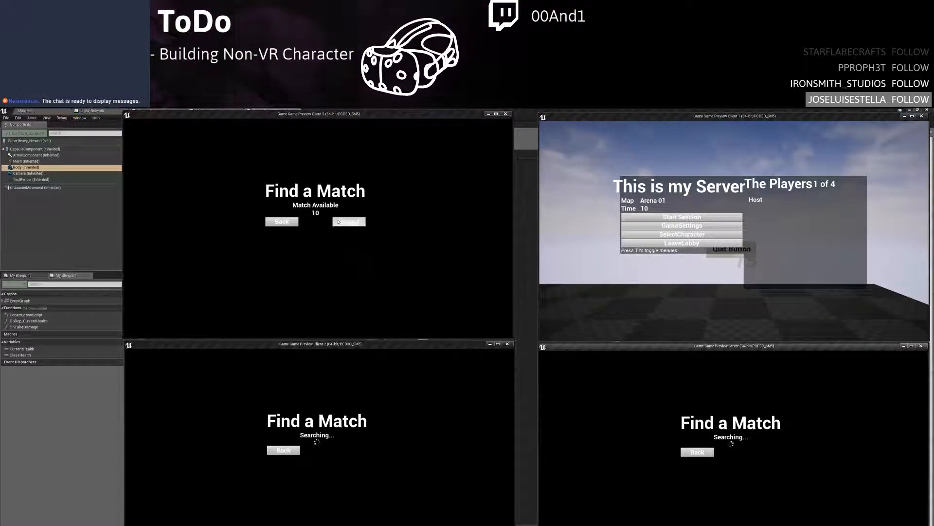
click(338, 222)
click(350, 450)
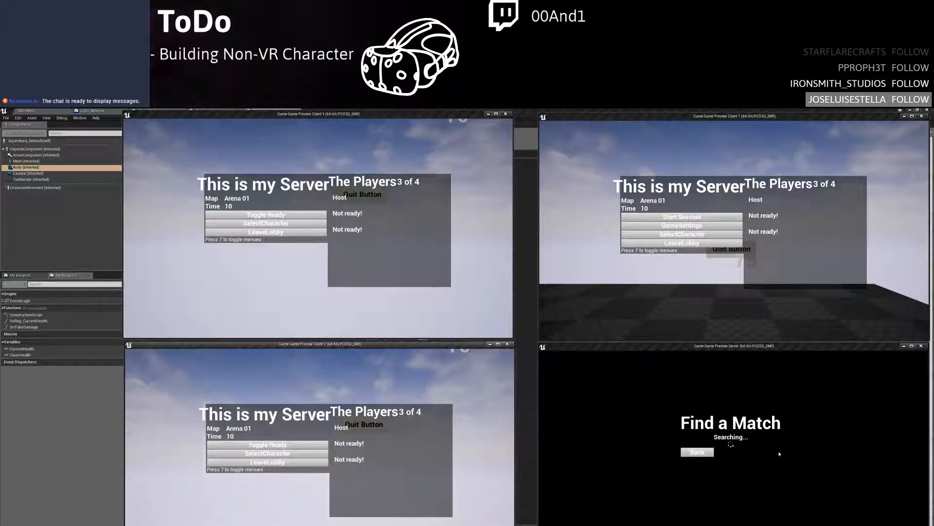
click(778, 454)
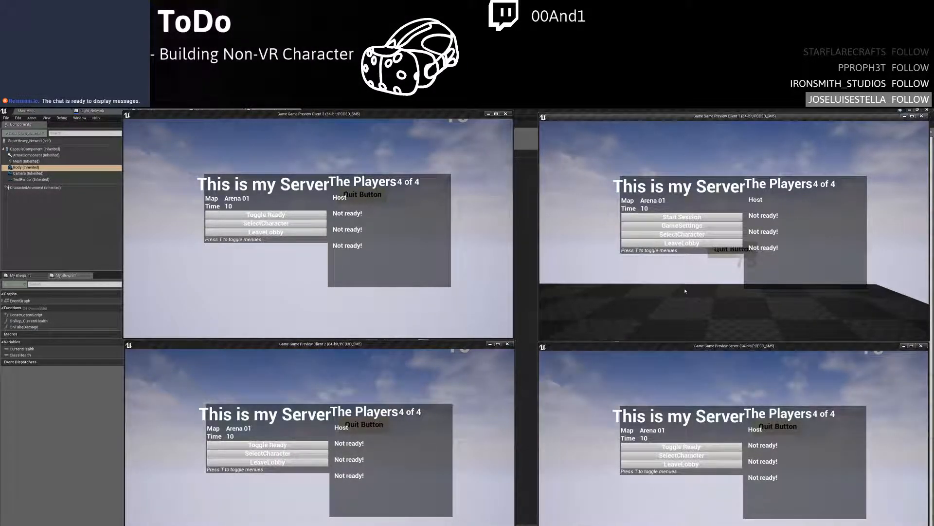
Choose a character for the host in the lobby and walk it around in view of the other players
key(w)
key(a)
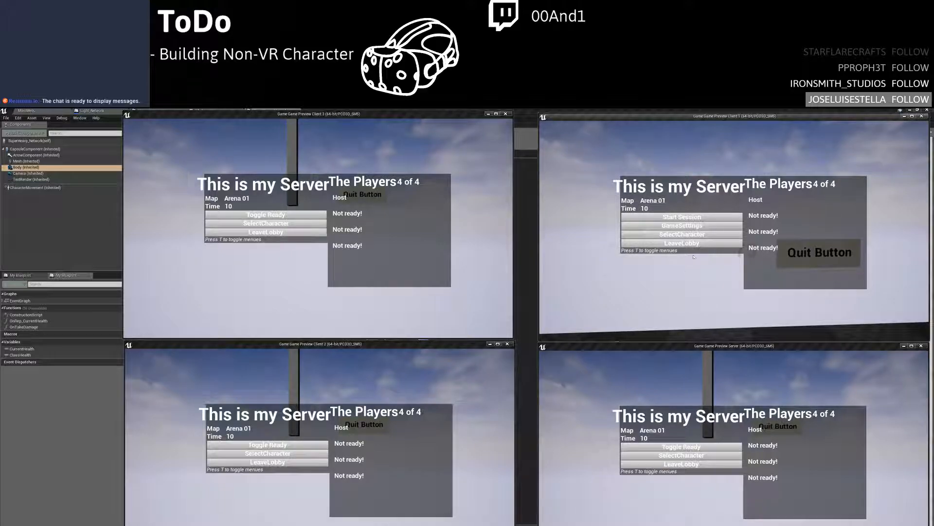
click(676, 238)
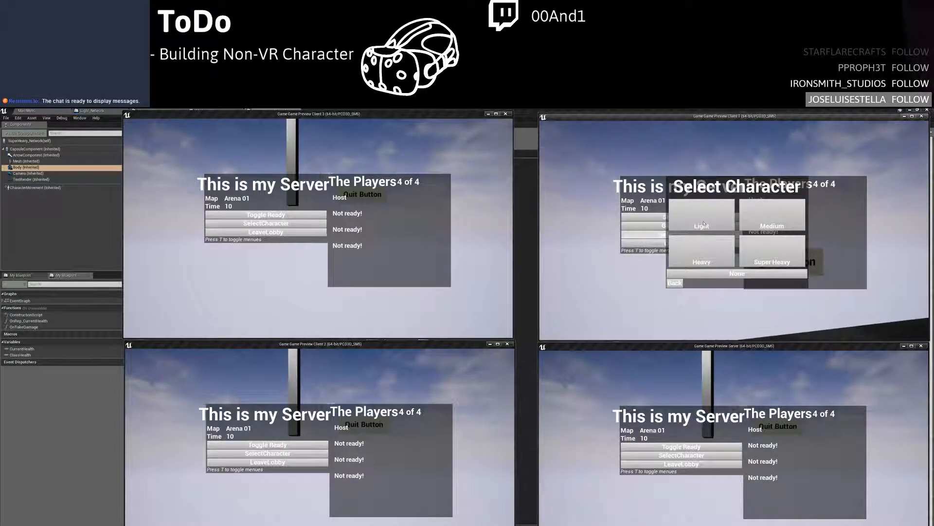
click(704, 235)
key(w)
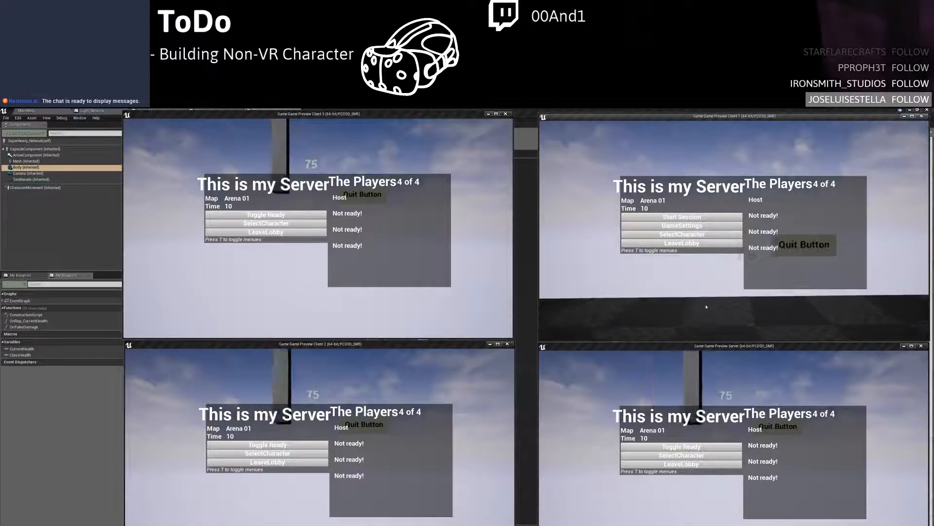
key(a)
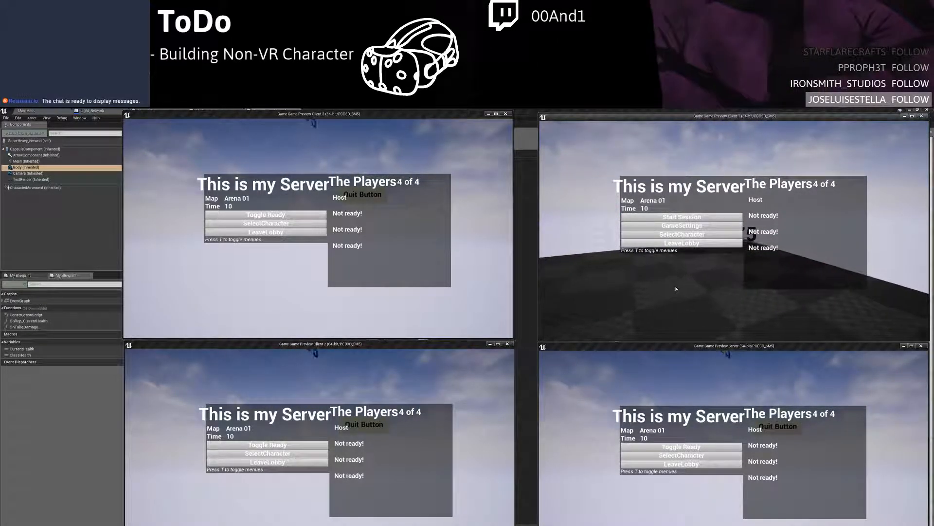
Select the Medium character for the Client 3 player and walk both the host's and this character forward toward the Quit Button sign
key(w)
key(w)
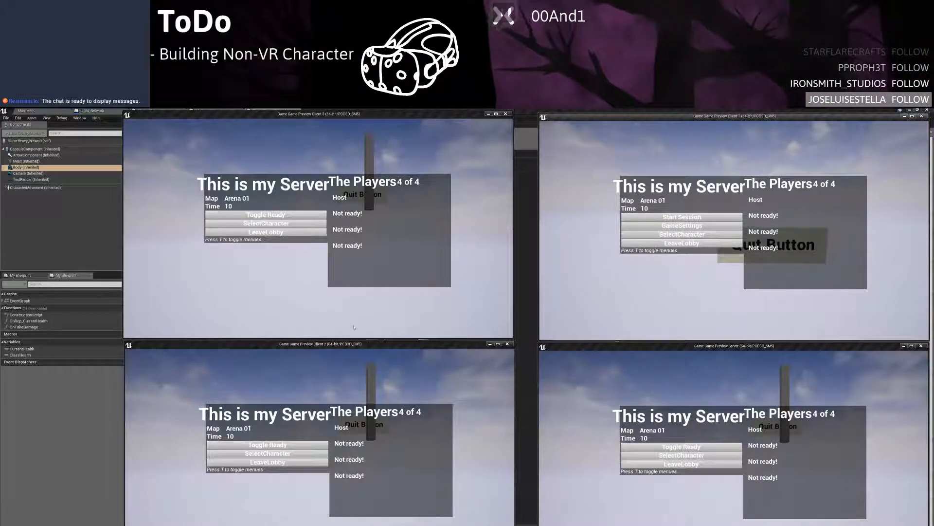
click(287, 223)
click(356, 214)
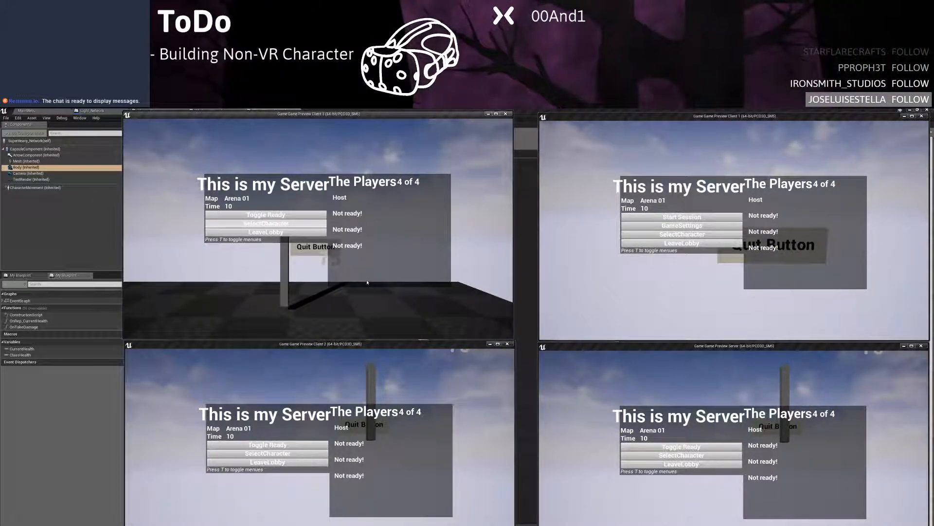
key(w)
key(w)
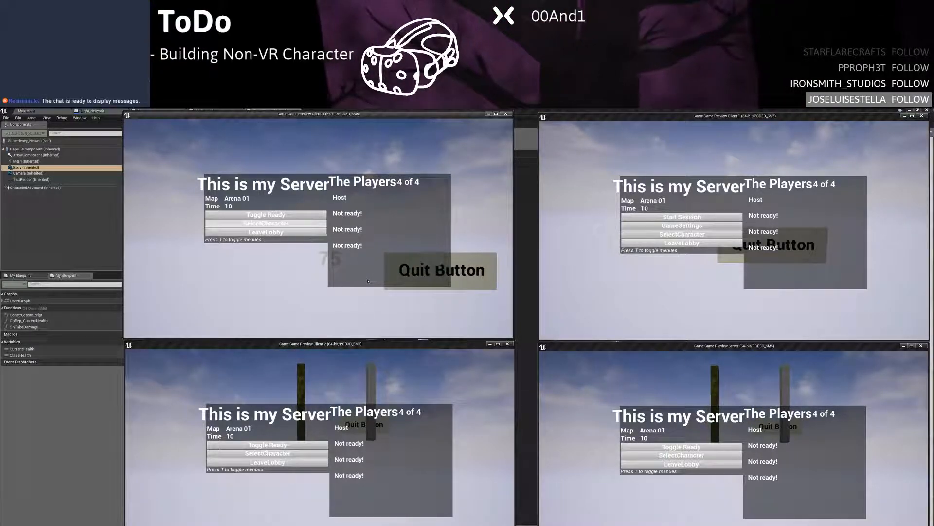
Select the Heavy character for the Client 2 player and choose a character for the Server window's player in the lobby
click(268, 453)
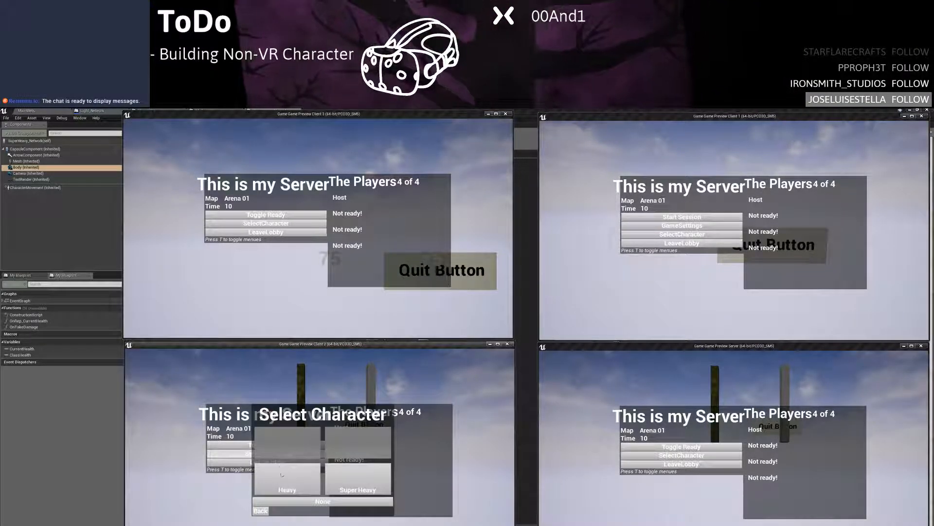
click(289, 480)
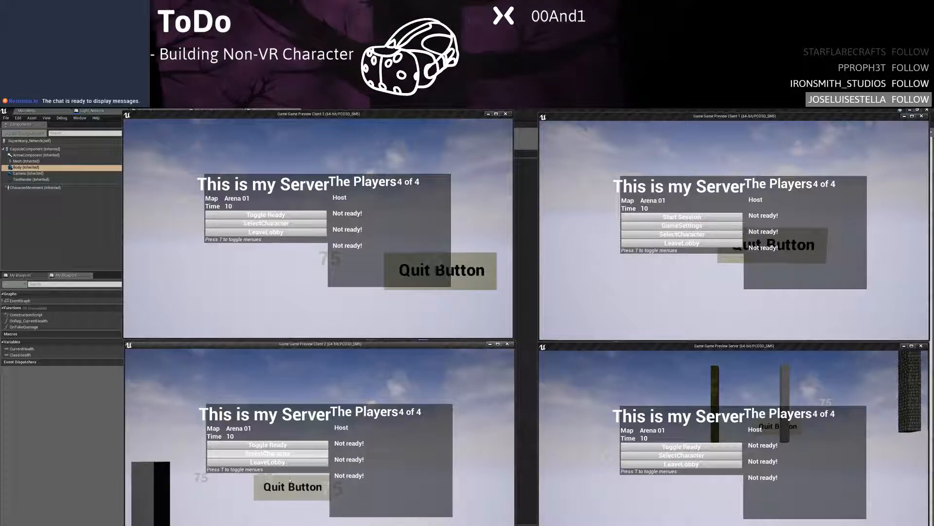
click(701, 456)
click(741, 508)
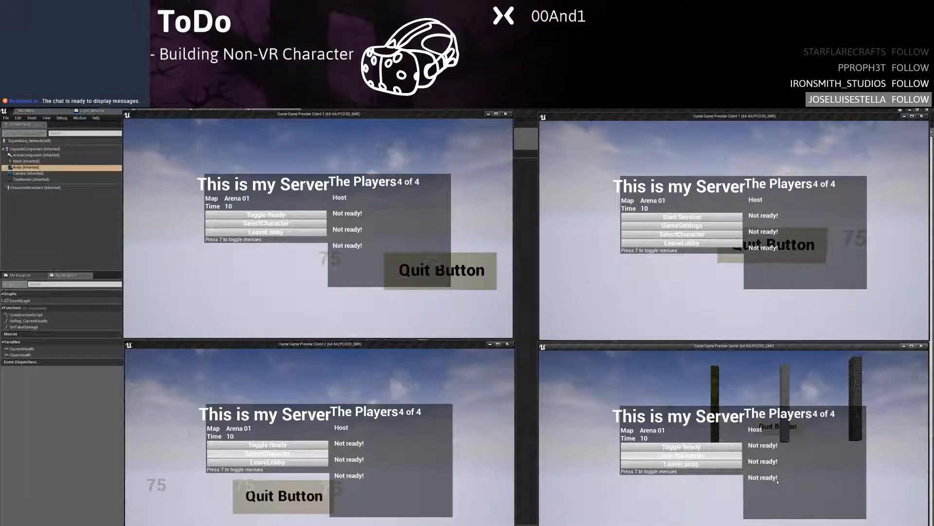
Hide the lobby menus in all four game preview windows so the arena can be played
key(t)
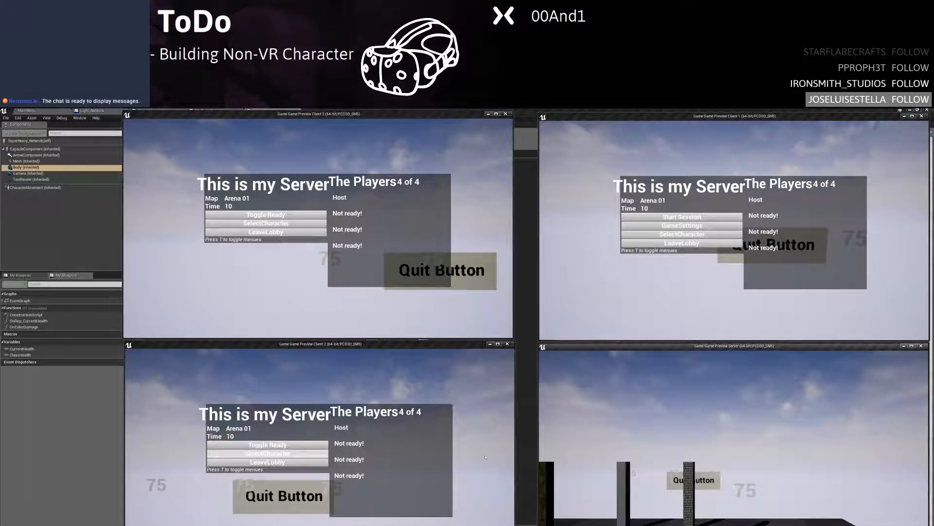
key(alt+Tab)
key(t)
key(alt+Tab)
key(t)
key(alt+Tab)
key(t)
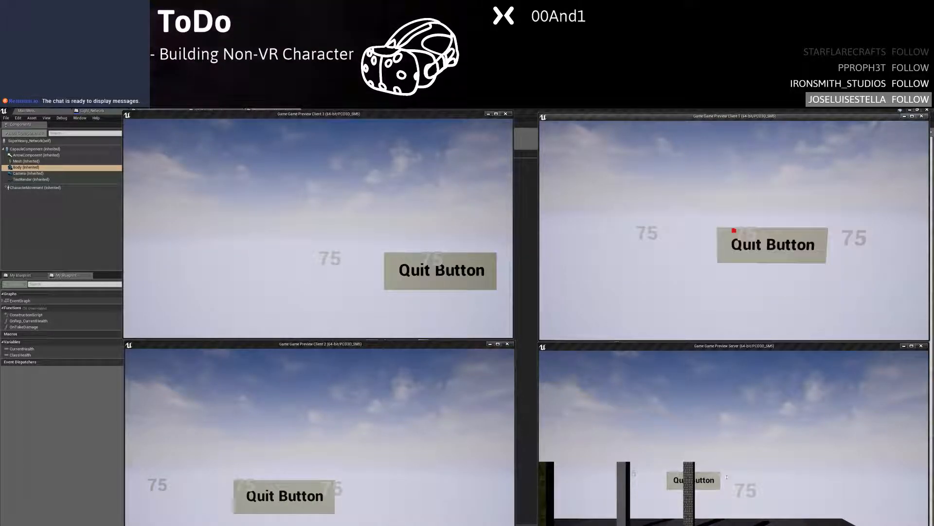
Test damage by shooting each of the three other characters from the Server window's player
key(d)
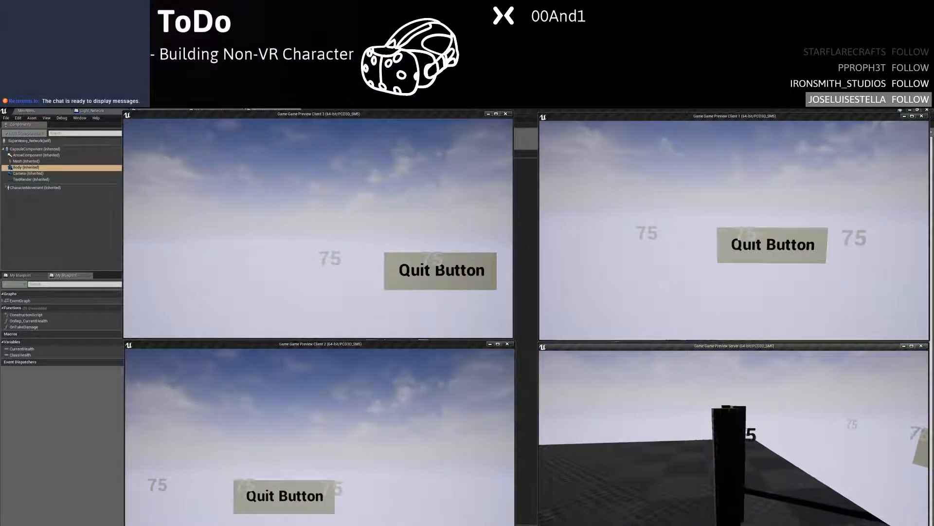
click(734, 459)
key(a)
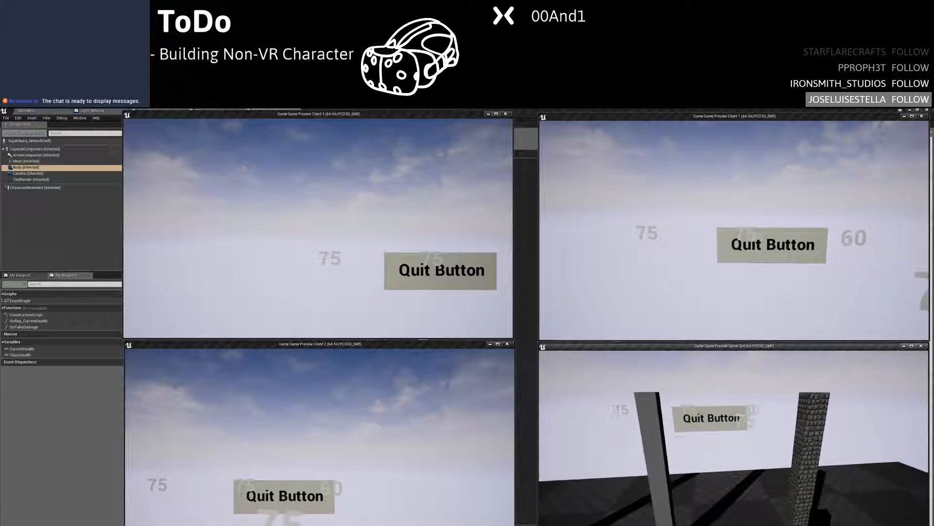
key(a)
click(734, 459)
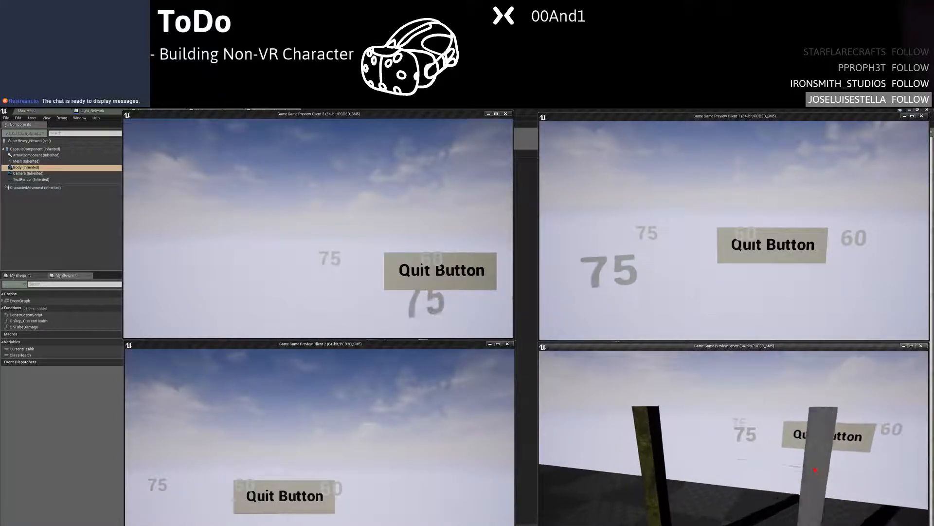
key(d)
key(a)
key(a)
click(734, 459)
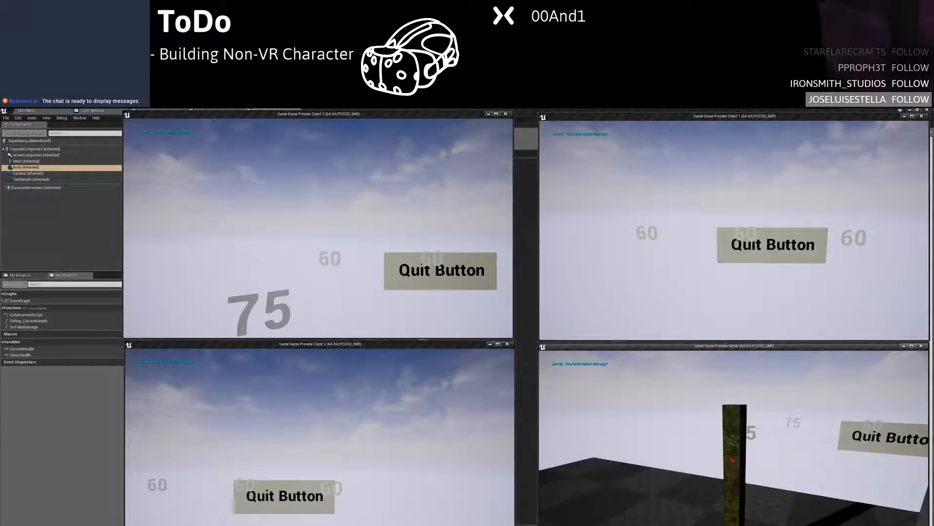
Line the Server window's player up with the others and shoot it with the Client 1 character to test damage
key(d)
key(w)
key(a)
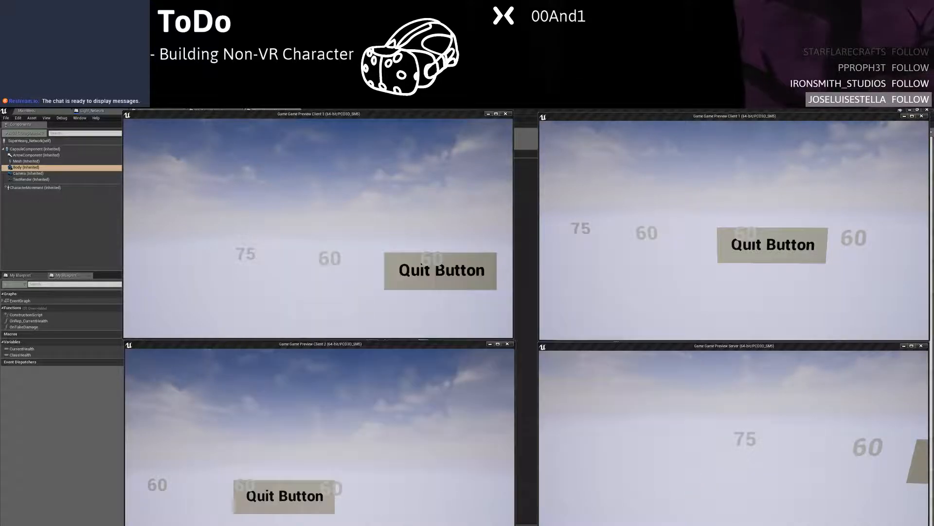
key(w)
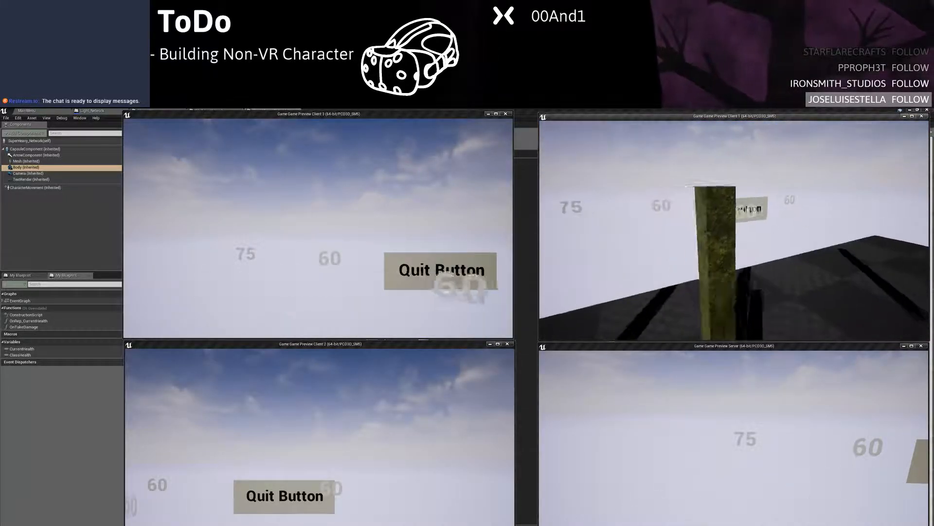
key(a)
click(734, 231)
key(d)
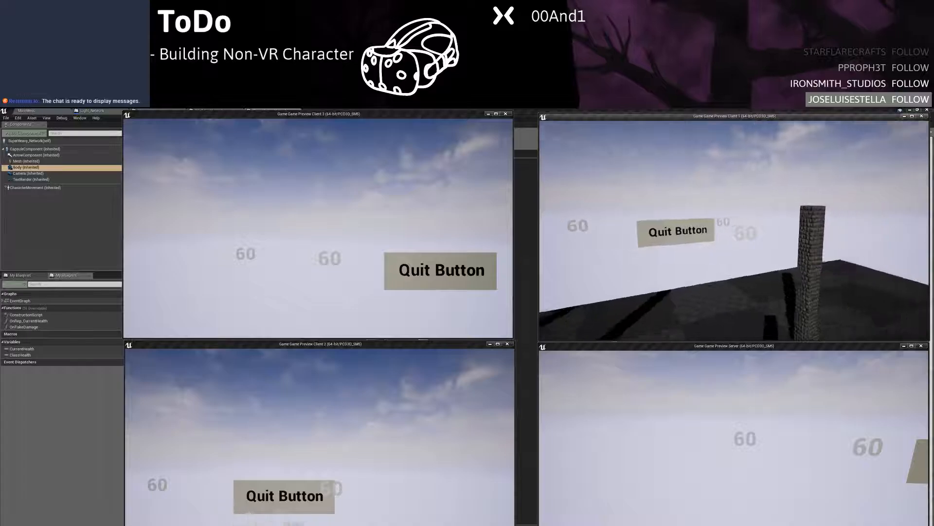
key(w)
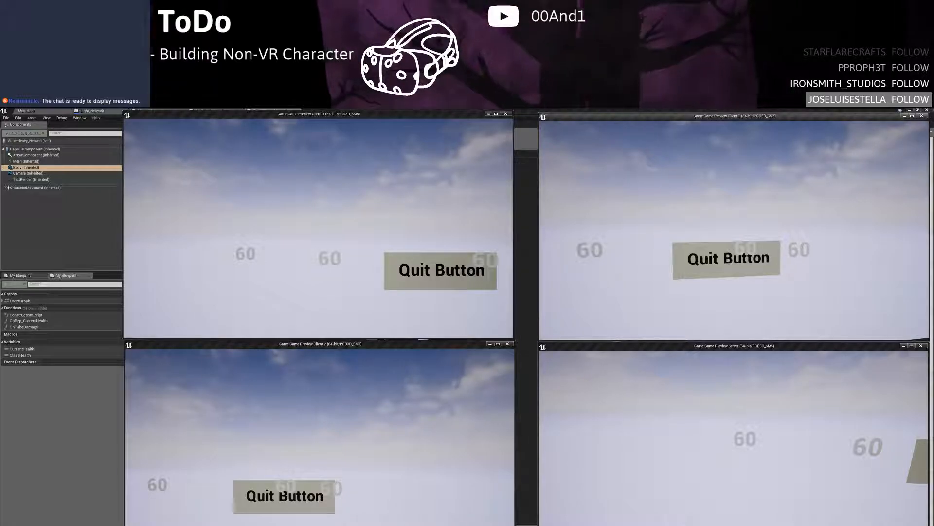
End the play session and set the default ClassHealth of the SuperHeavy_Network blueprint to 150
key(Escape)
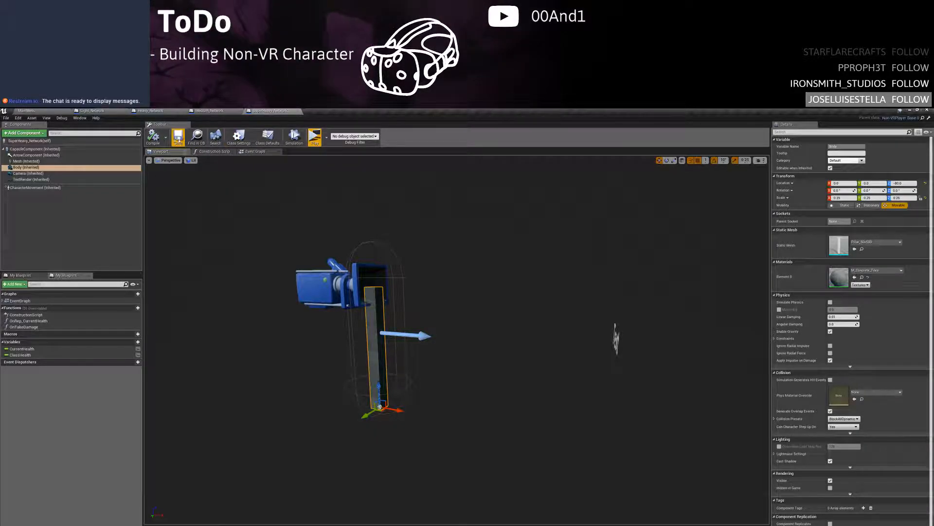
click(254, 151)
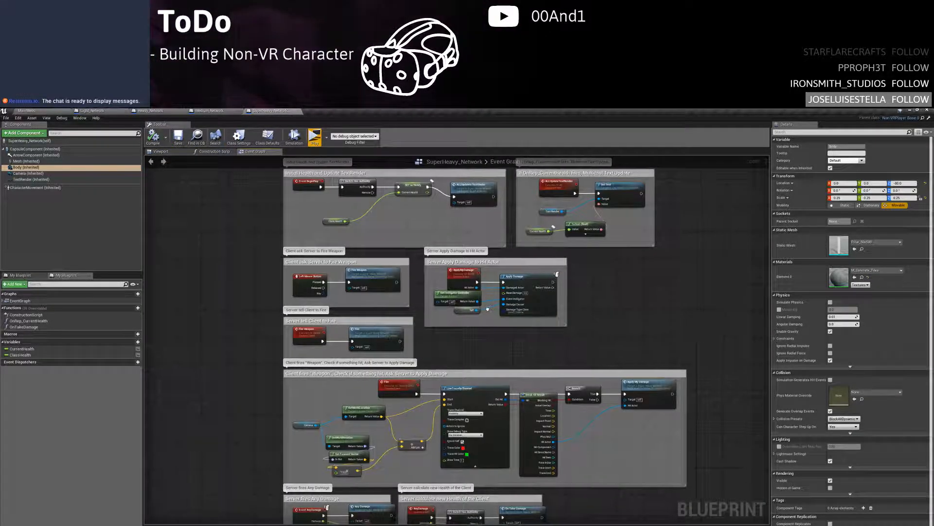
scroll(524, 298, up, 3)
click(65, 349)
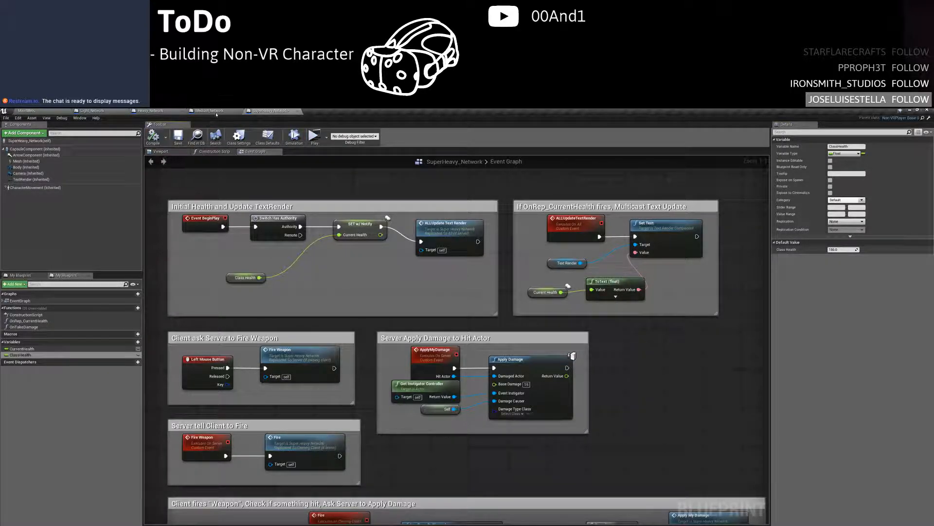
Set the default ClassHealth to 100 in the Medium_Network blueprint and to 125 in Heavy_Network, and return to the level editor
click(215, 111)
click(29, 355)
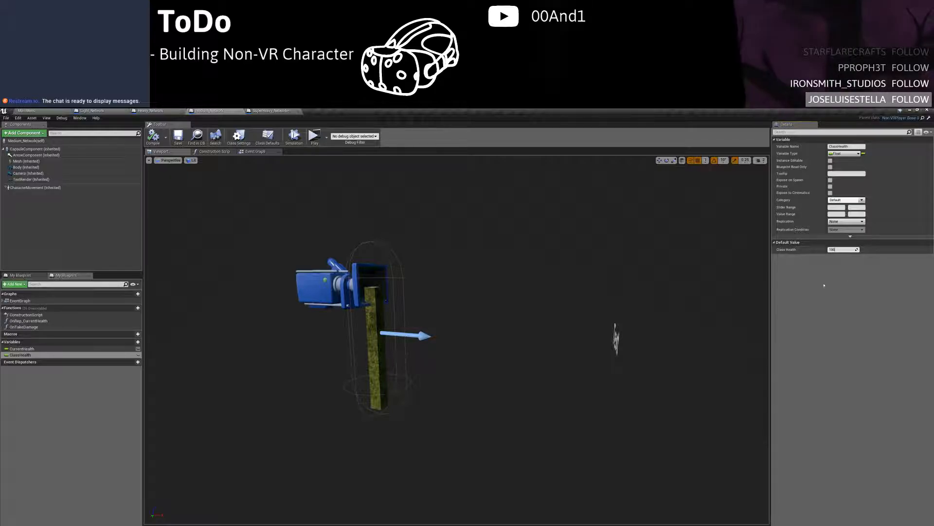
click(150, 110)
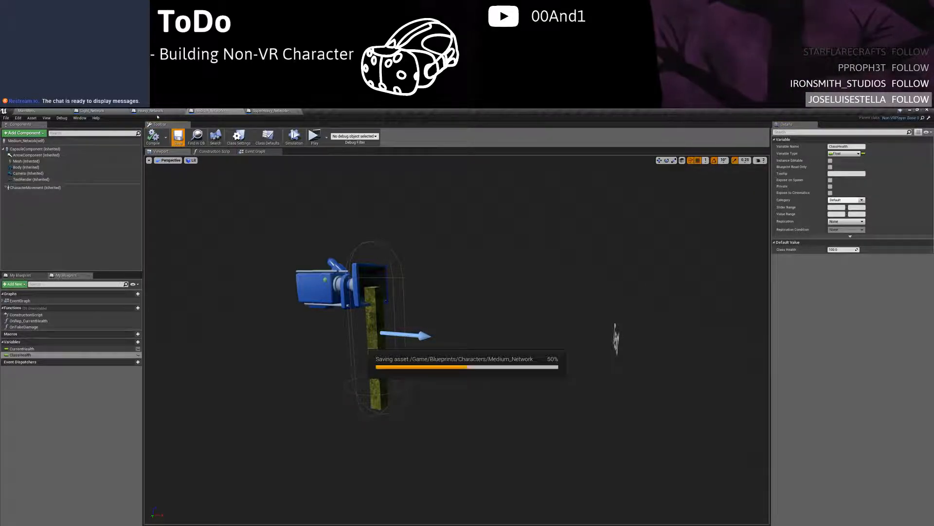
click(48, 355)
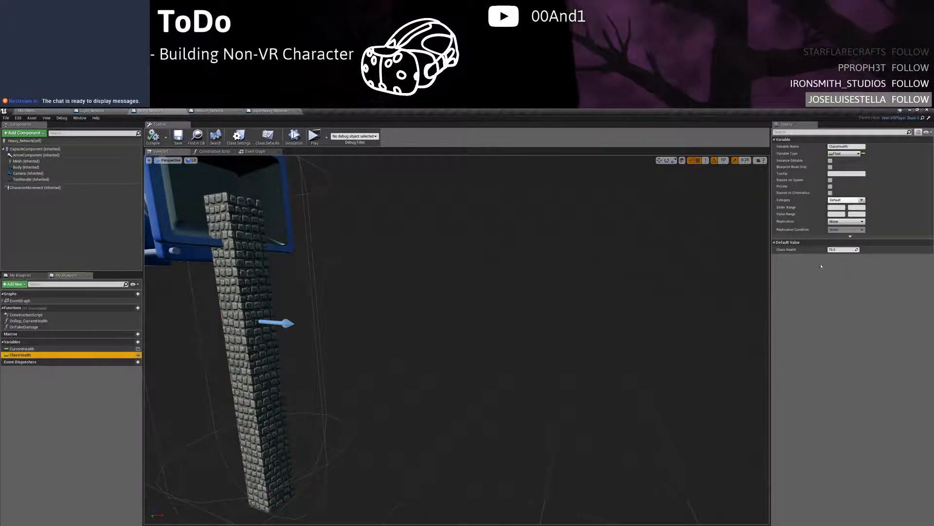
click(841, 249)
text(125)
key(Return)
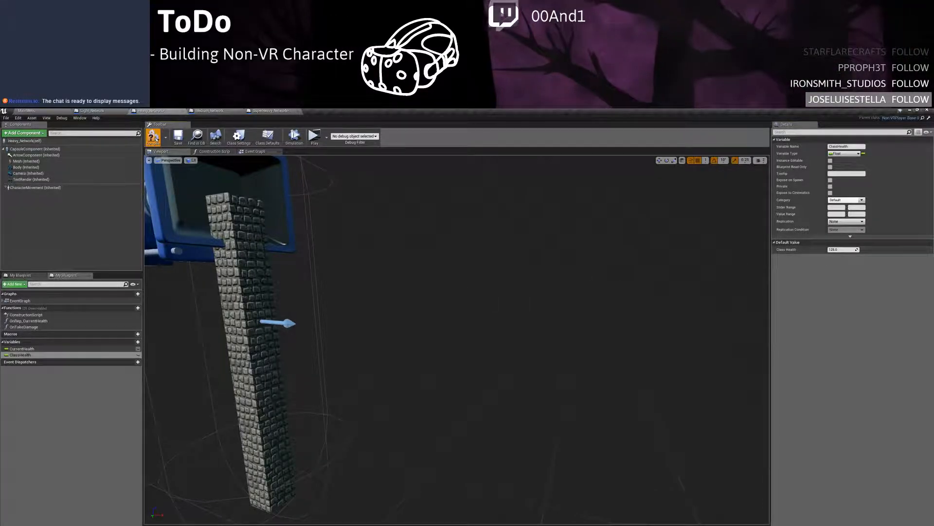
click(59, 111)
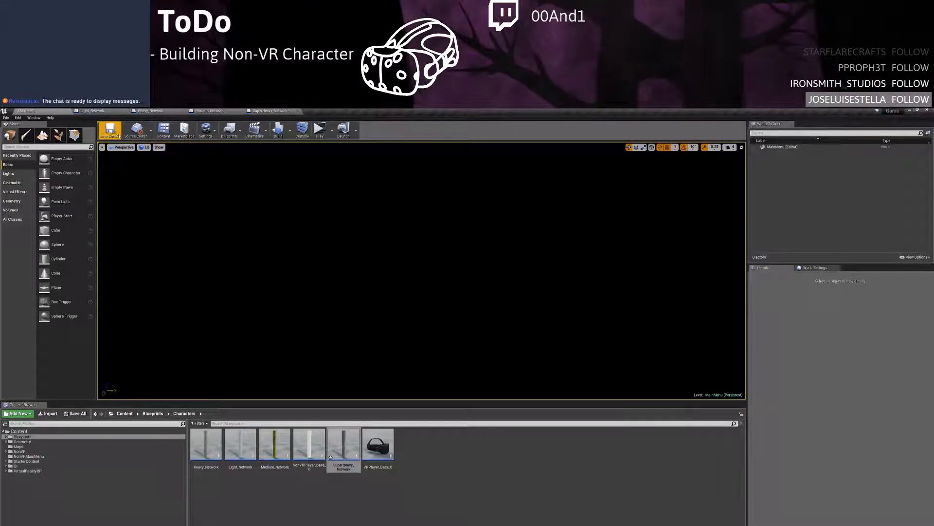
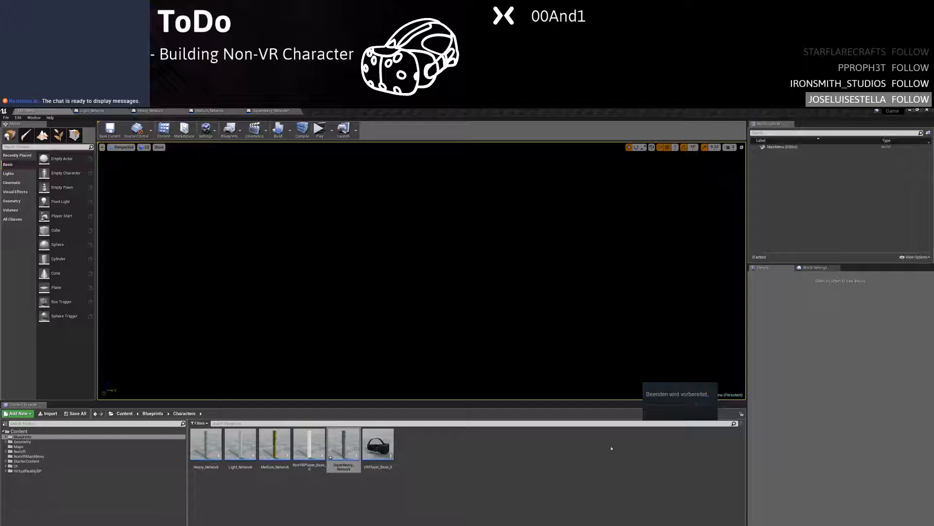
Look through the project's content folders, including StarterContent, NonVR, NonVRMainMenu and Blueprints
click(334, 448)
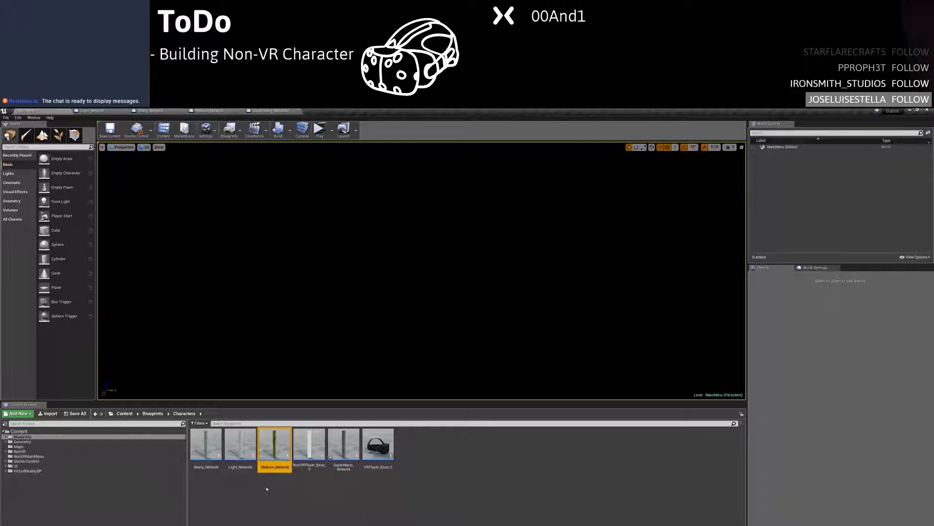
click(70, 460)
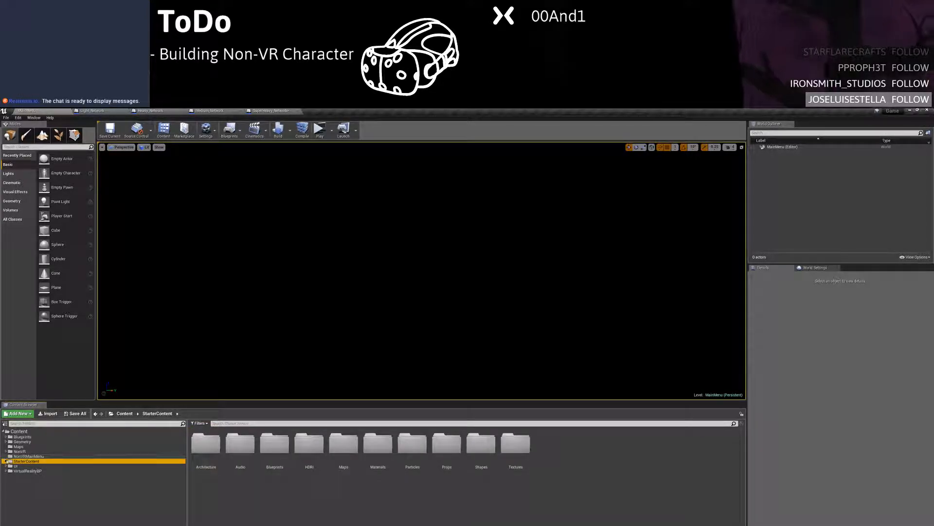
click(30, 441)
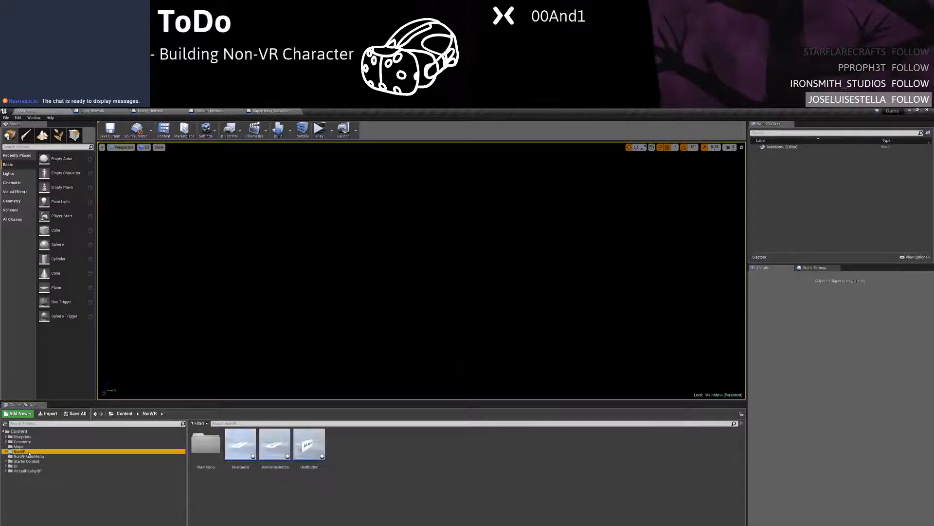
click(33, 446)
click(37, 456)
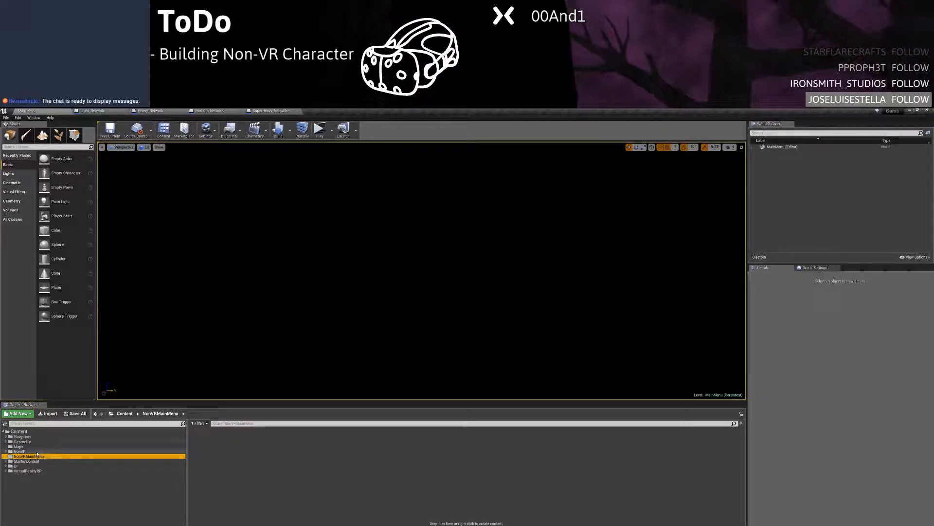
click(38, 451)
click(39, 447)
click(38, 451)
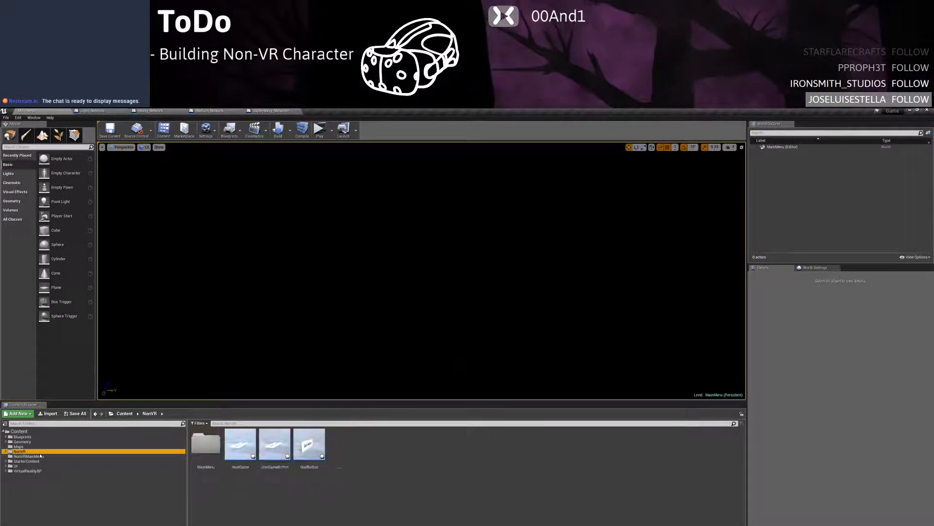
click(39, 455)
click(39, 461)
key(Up)
key(Up)
key(Up)
key(Up)
key(Up)
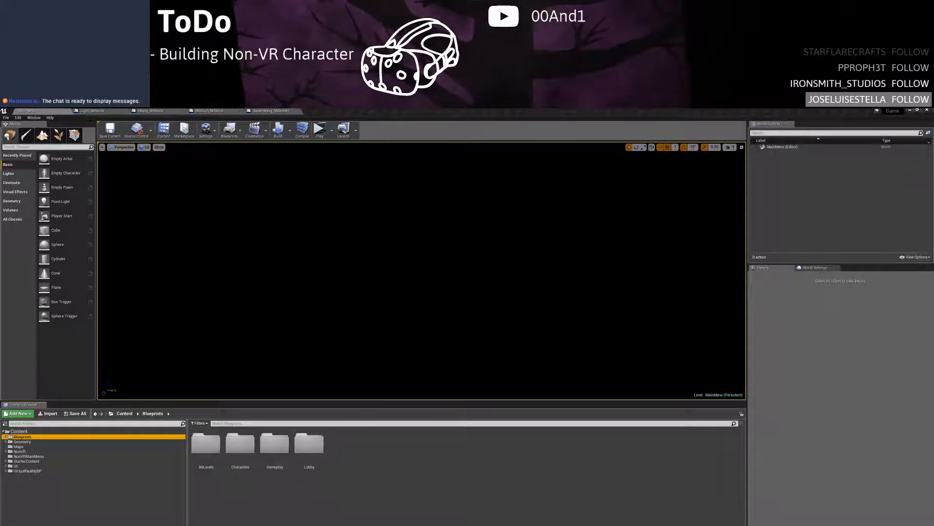
Switch to Trello in the browser and open the Health card from the FPS Player list of the Ghost board
drag(315, 234, 401, 275)
text(trell)
key(Return)
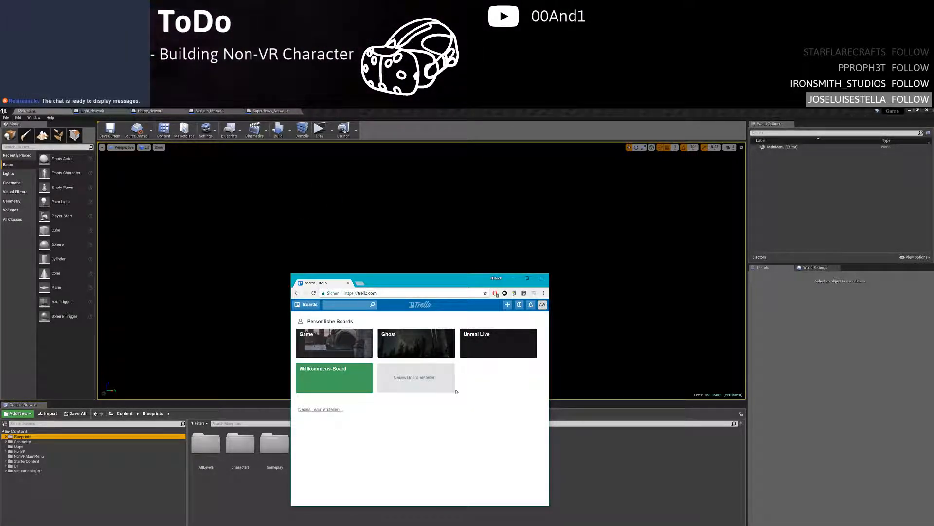
click(410, 344)
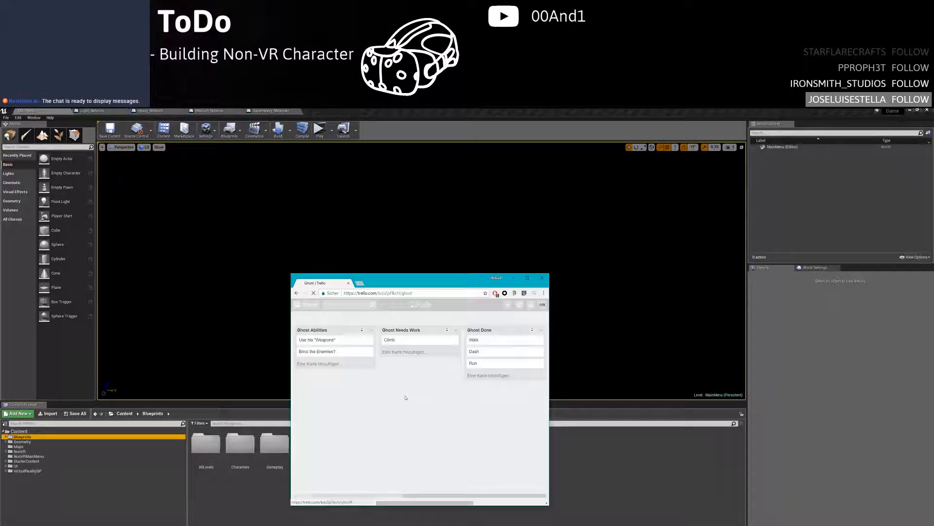
click(411, 500)
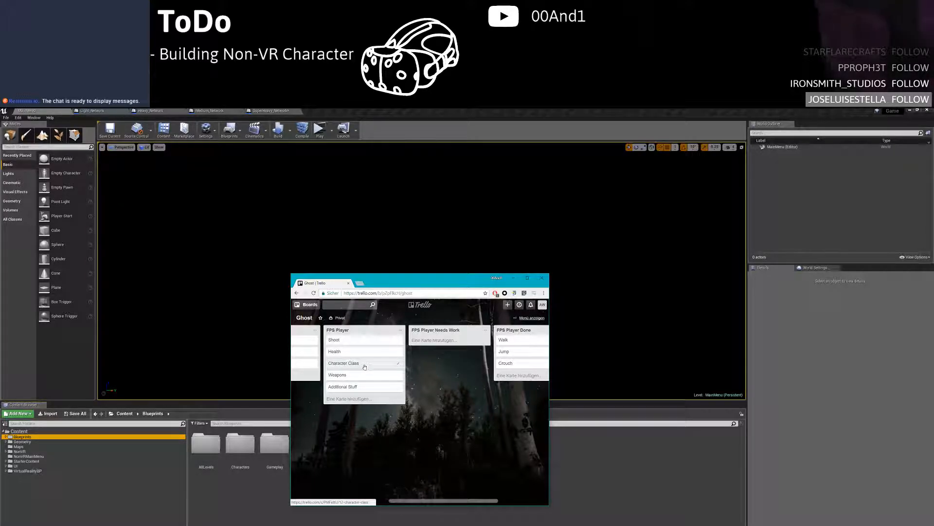
click(354, 352)
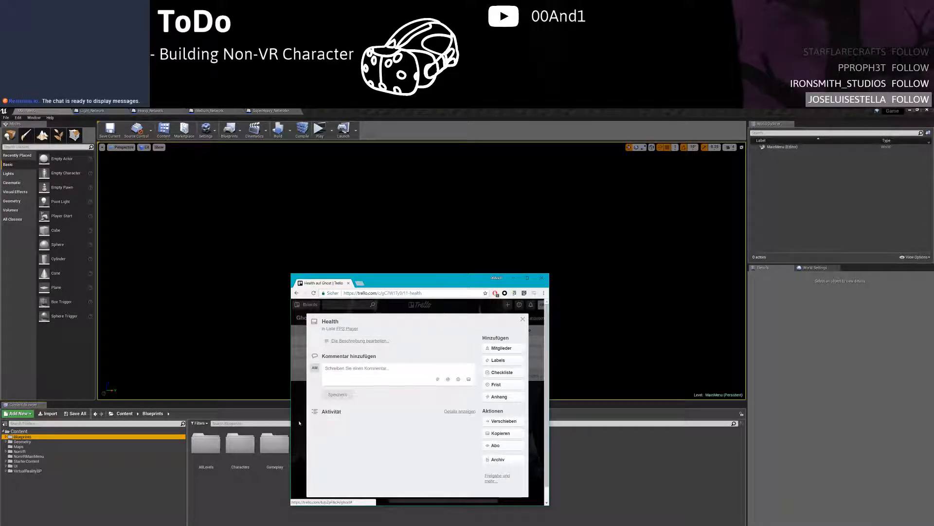
Close the Health card's details and move the Health and Character Class cards from FPS Player to the FPS Player Done list
click(299, 423)
mouse_move(377, 357)
mouse_down()
mouse_move(506, 357)
mouse_move(438, 363)
mouse_up()
drag(438, 500, 401, 500)
mouse_move(332, 342)
mouse_down()
mouse_move(396, 358)
mouse_move(469, 357)
mouse_move(452, 364)
mouse_up()
drag(461, 500, 427, 500)
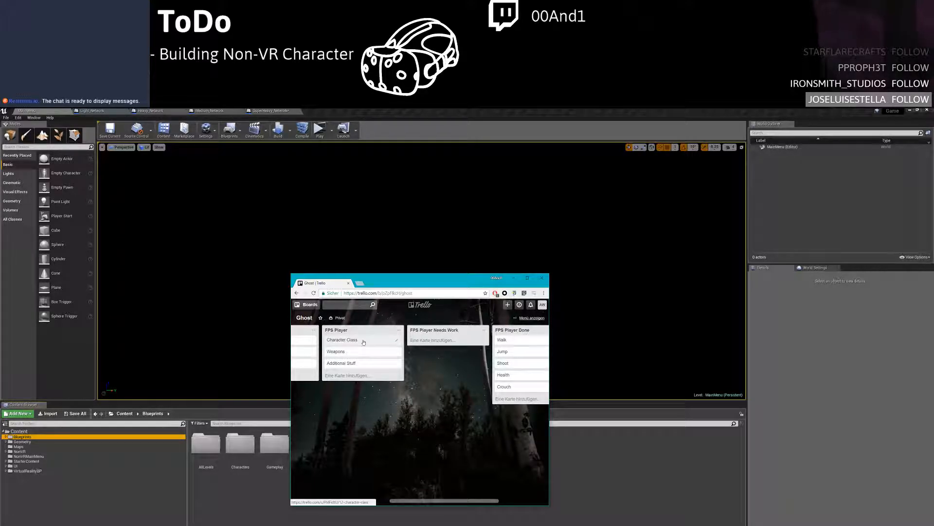
drag(364, 342, 462, 364)
drag(447, 502, 410, 499)
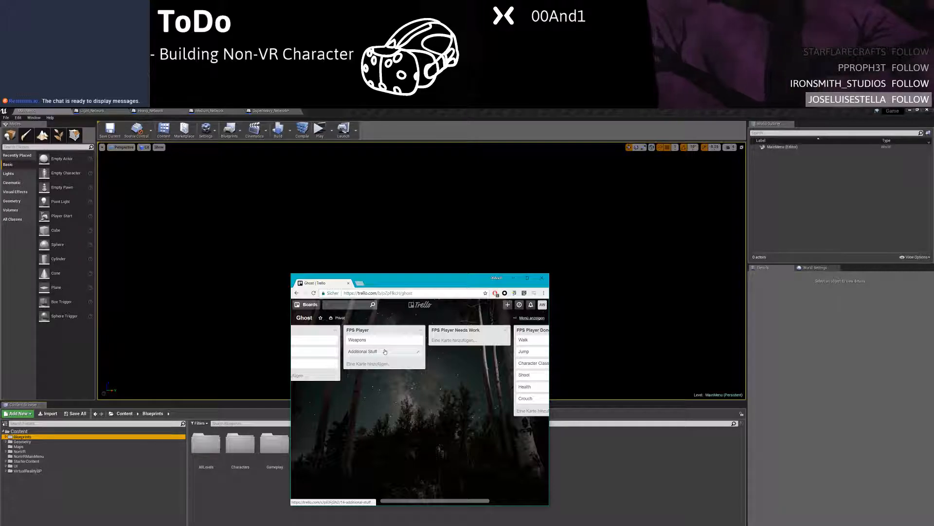
Return to Unreal Editor and add the Third Person blueprint feature pack to the project, closing the content dialog
click(20, 413)
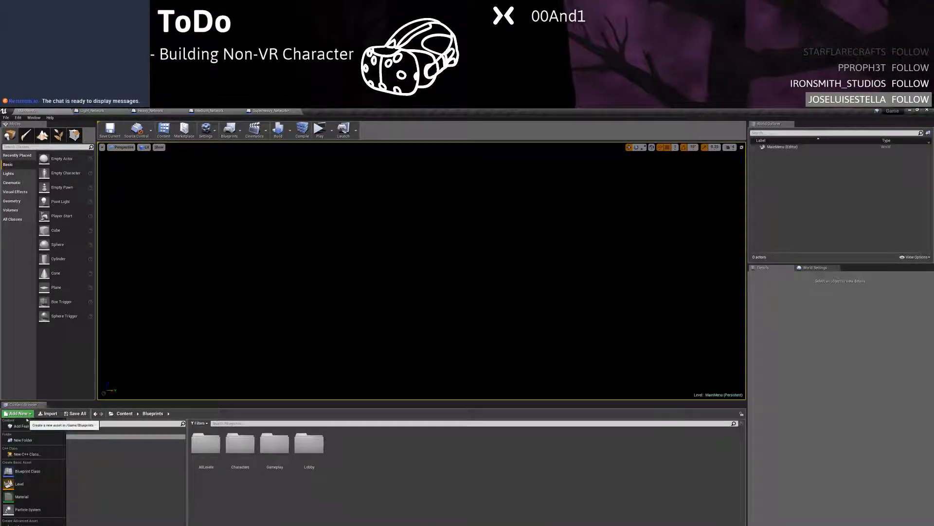
click(20, 426)
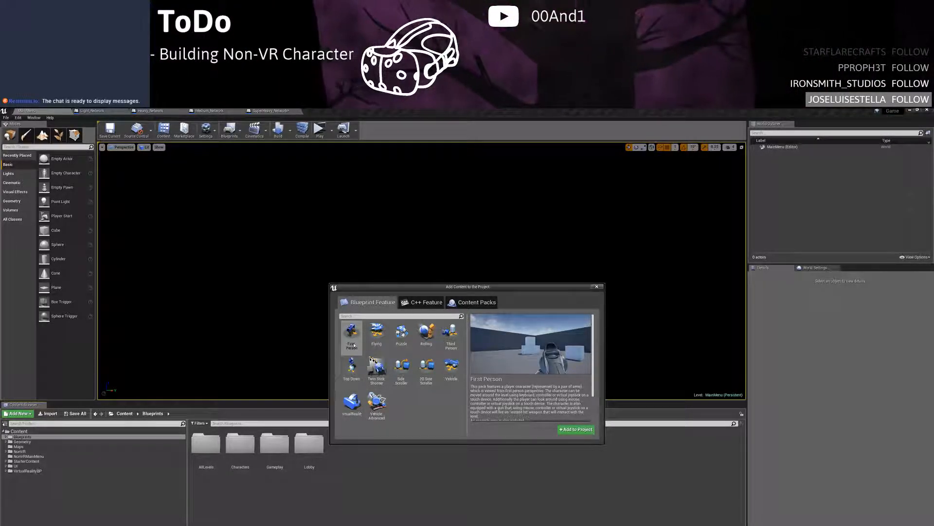
click(451, 335)
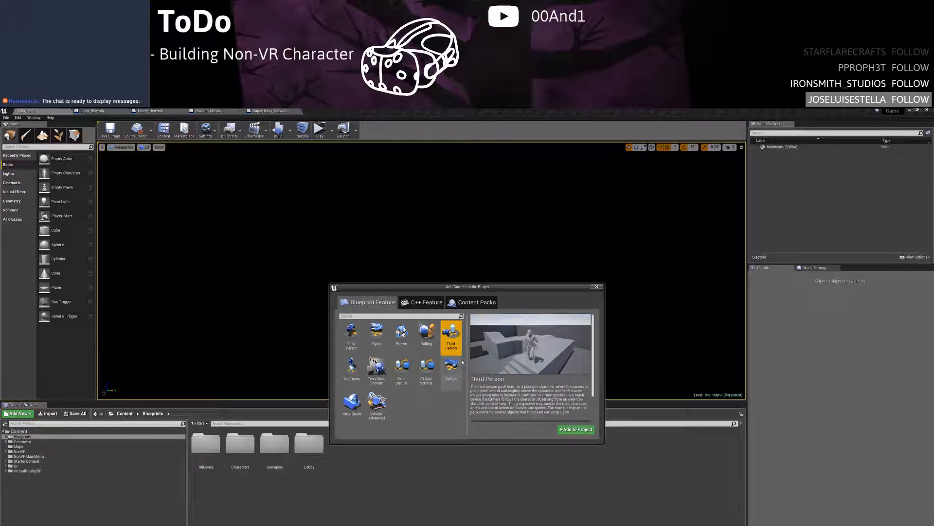
click(453, 303)
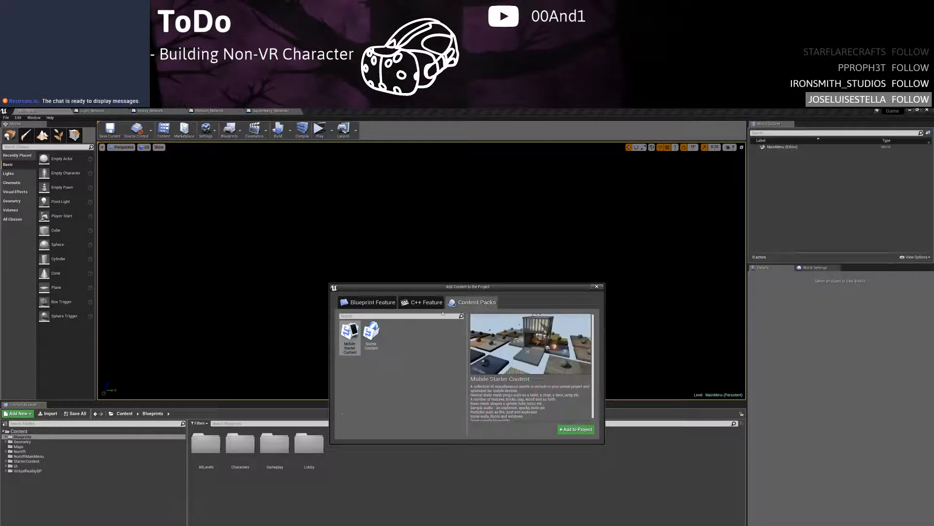
click(368, 304)
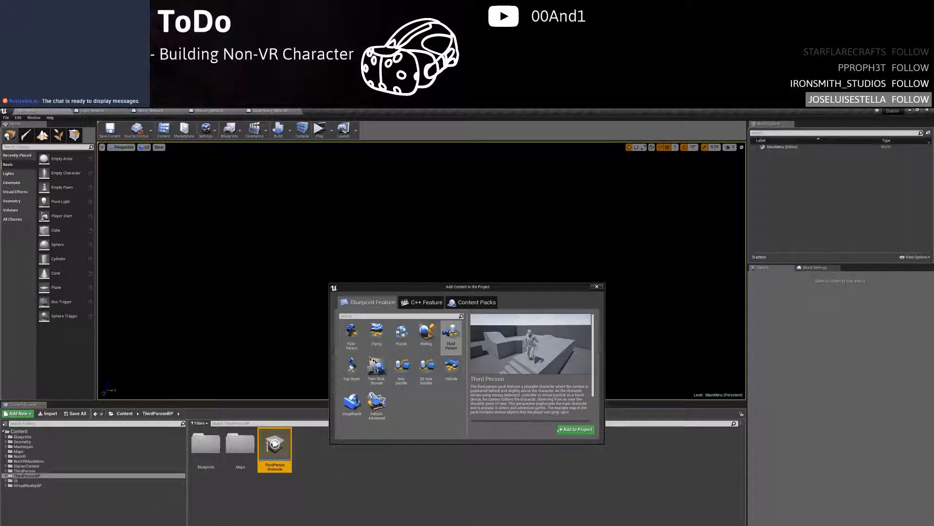
click(597, 286)
Examine the contents of the added ThirdPersonBP and ThirdPerson folders, including their Blueprints, Maps and Meshes subfolders
double_click(206, 442)
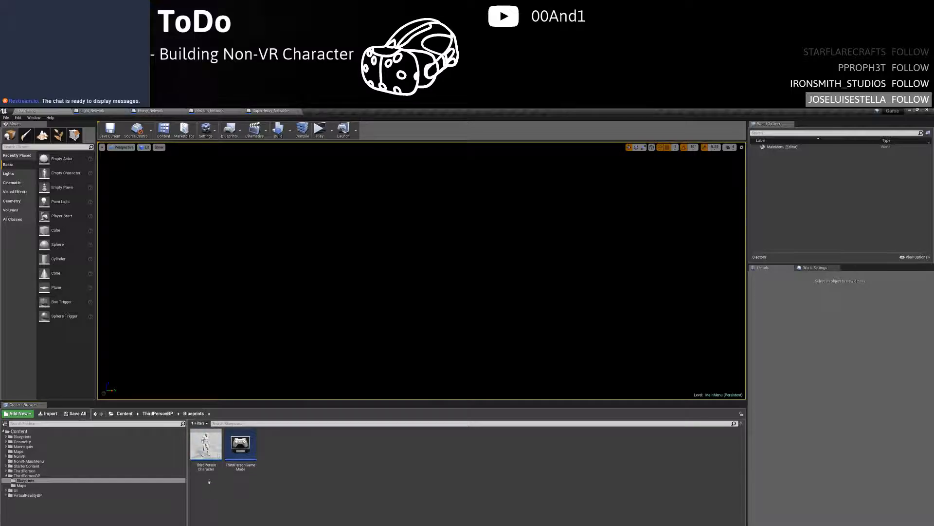
key(alt+Left)
double_click(238, 457)
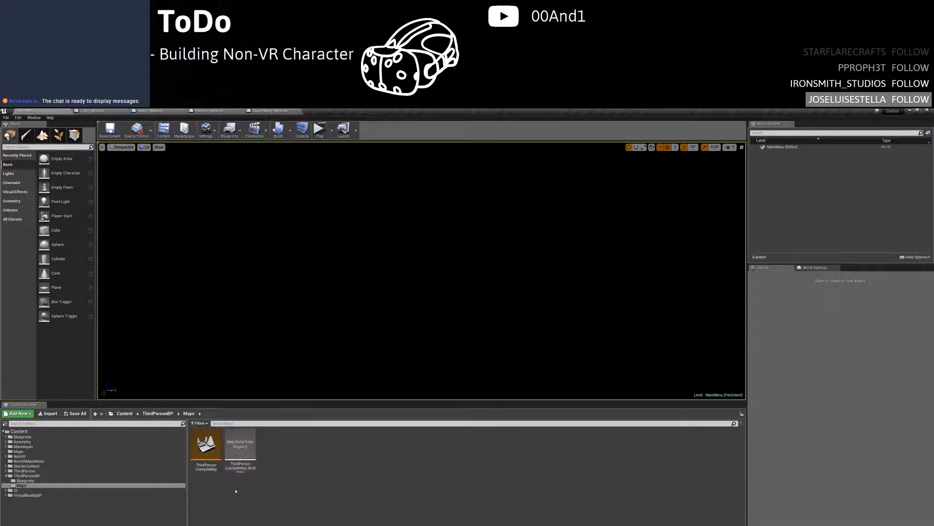
key(alt+Left)
click(24, 470)
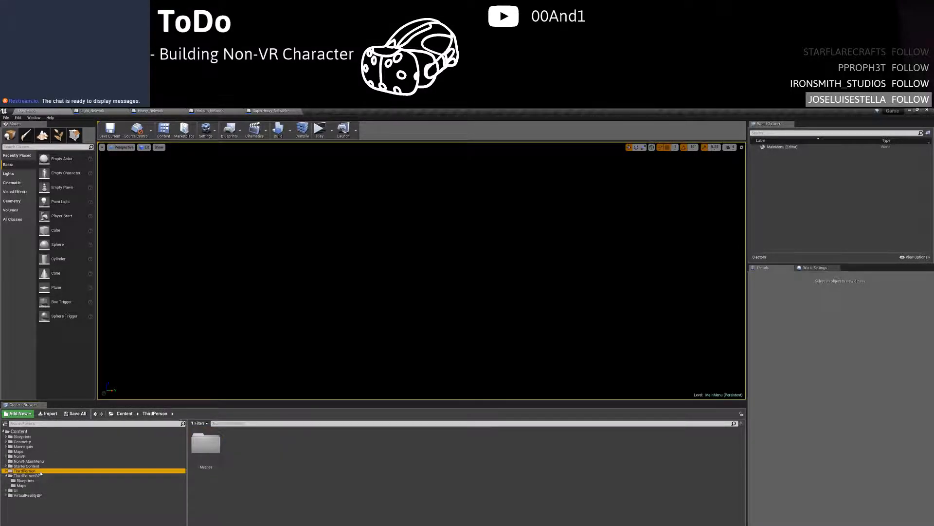
double_click(202, 446)
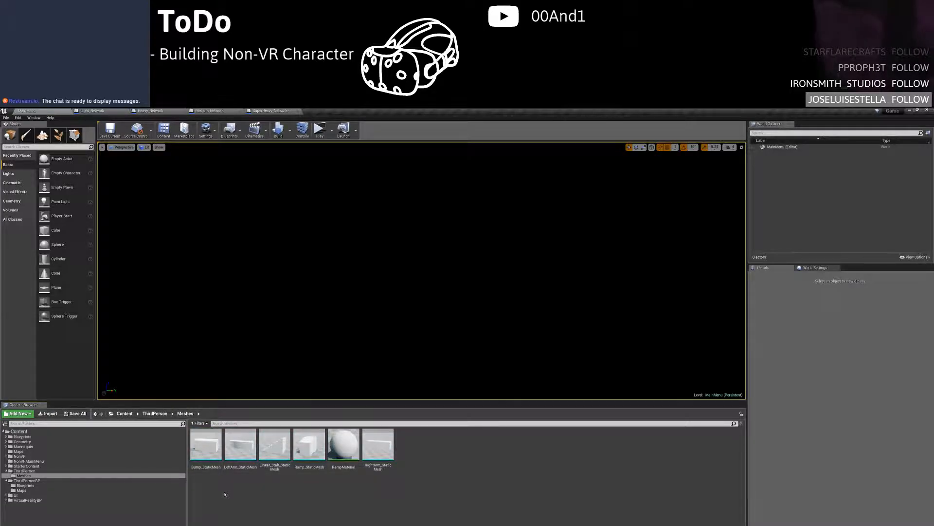
key(alt+Left)
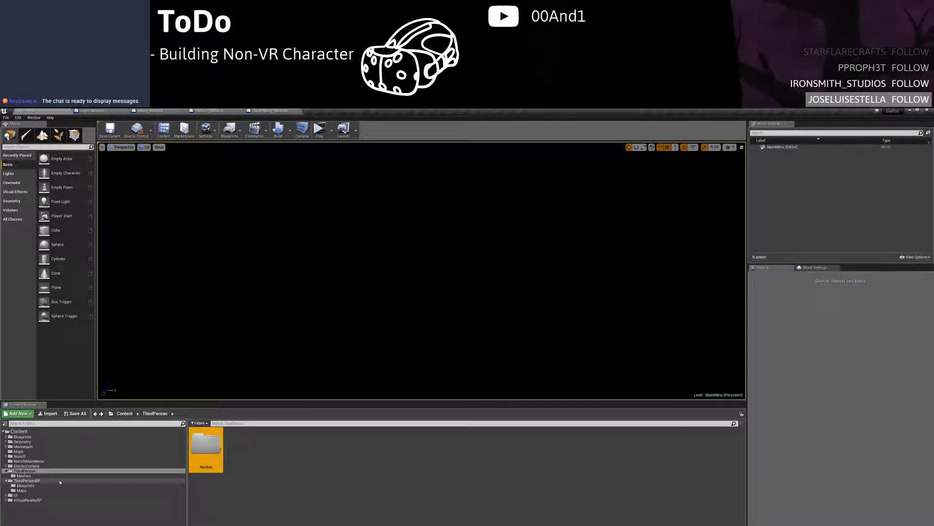
click(60, 480)
click(60, 485)
click(61, 490)
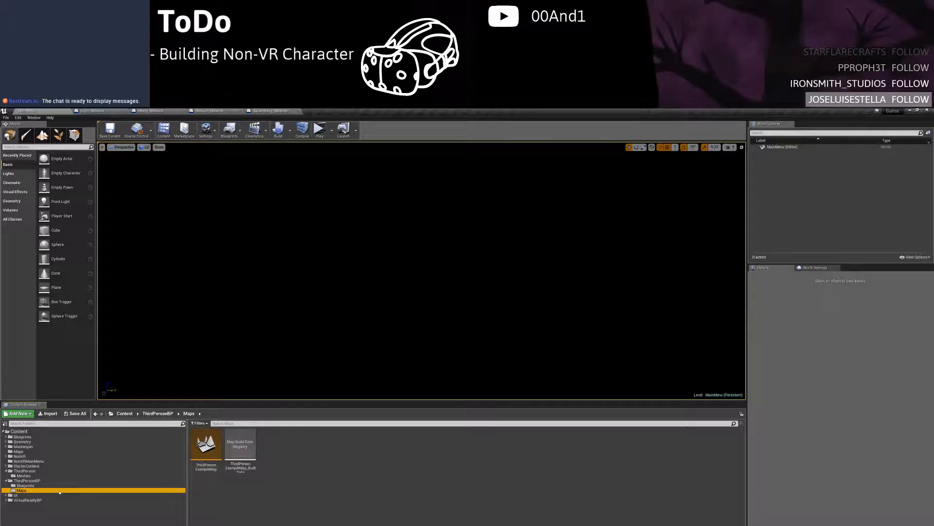
click(59, 480)
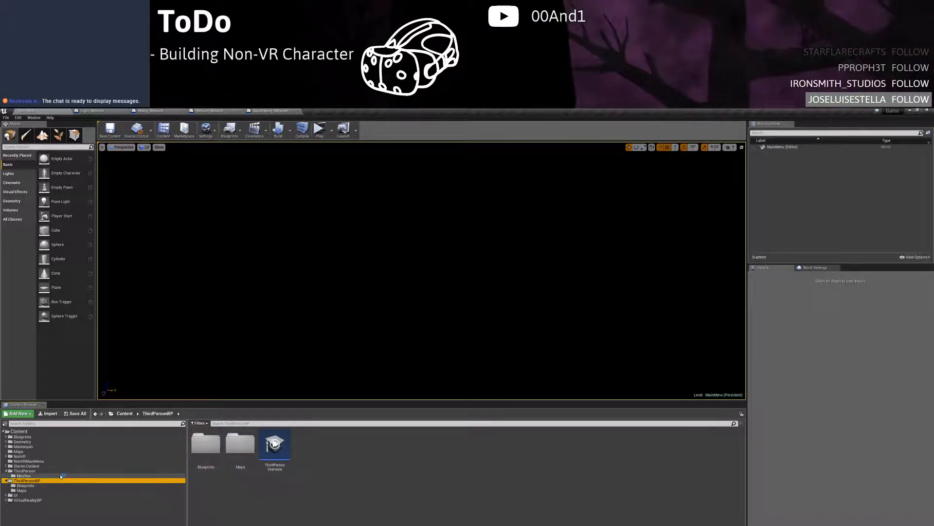
Look through the ThirdPerson and Geometry folders, including the StarterContent, VirtualReality Mannequin animations and Meshes subfolders
click(60, 476)
click(62, 470)
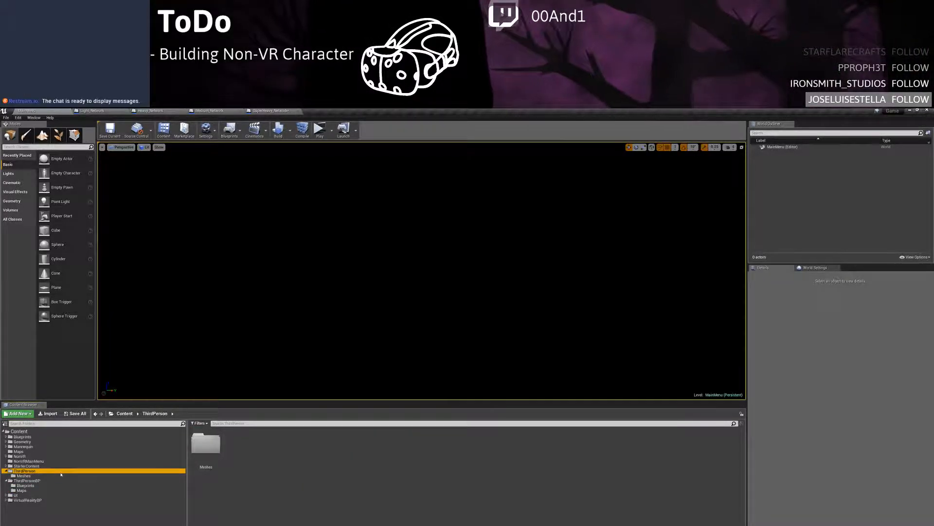
click(90, 441)
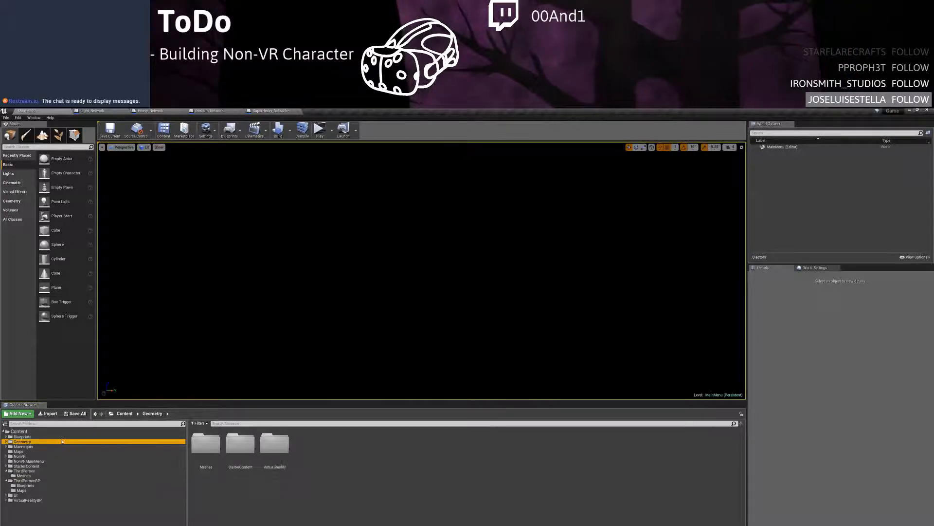
double_click(235, 450)
key(alt+Left)
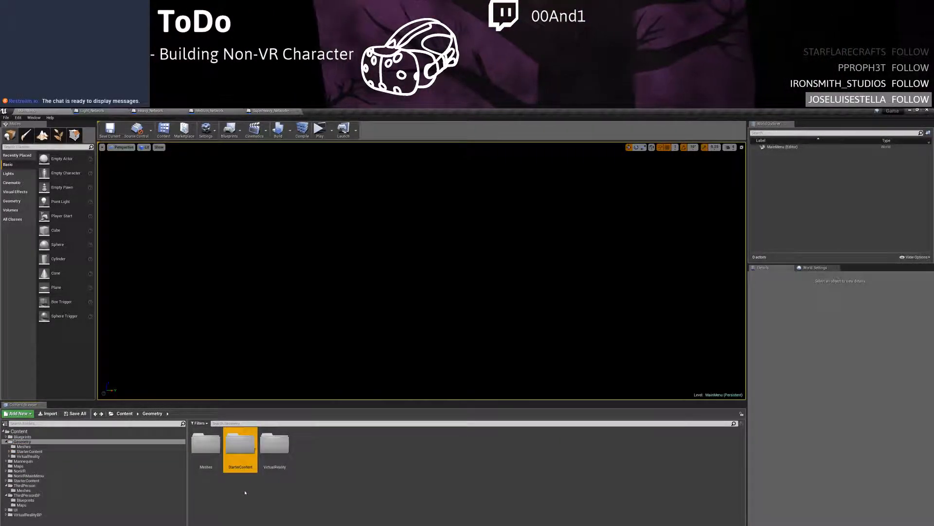
click(275, 449)
double_click(275, 449)
double_click(204, 449)
double_click(202, 449)
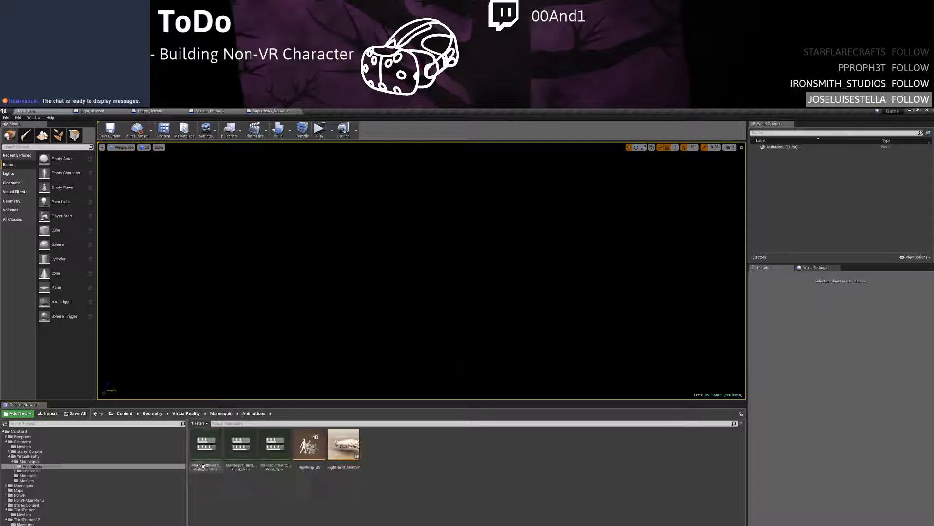
key(alt+Left)
key(alt+Left)
key(alt+Left)
double_click(206, 443)
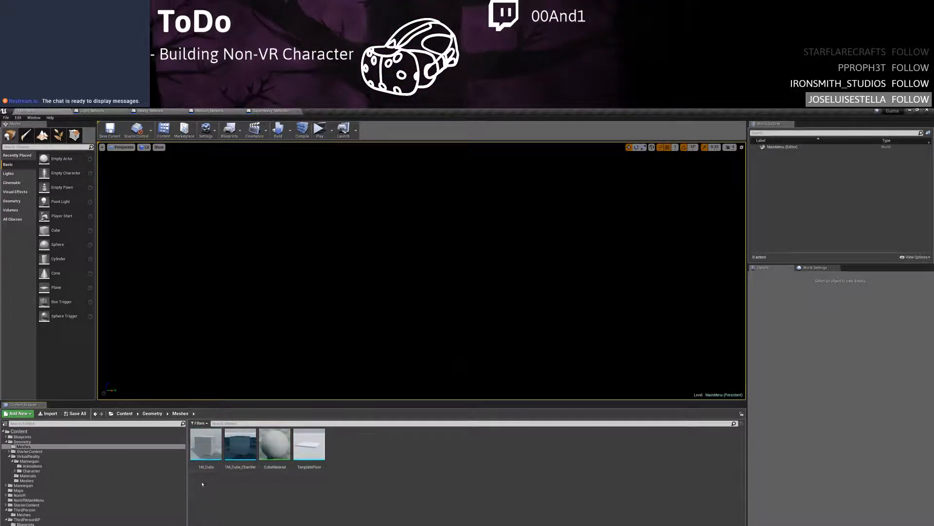
key(alt+Left)
click(68, 446)
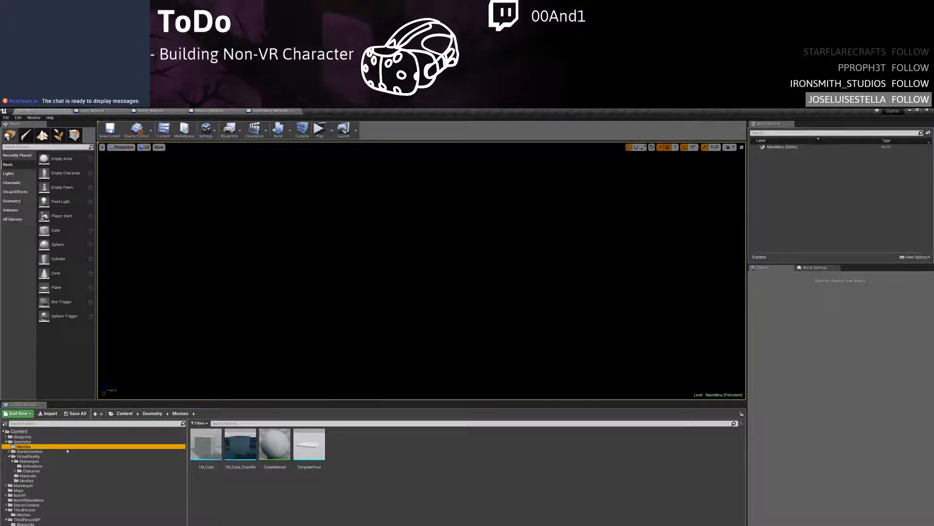
click(67, 451)
Check the subfolders of the root-level Mannequin folder and move that folder into NonVR
click(52, 485)
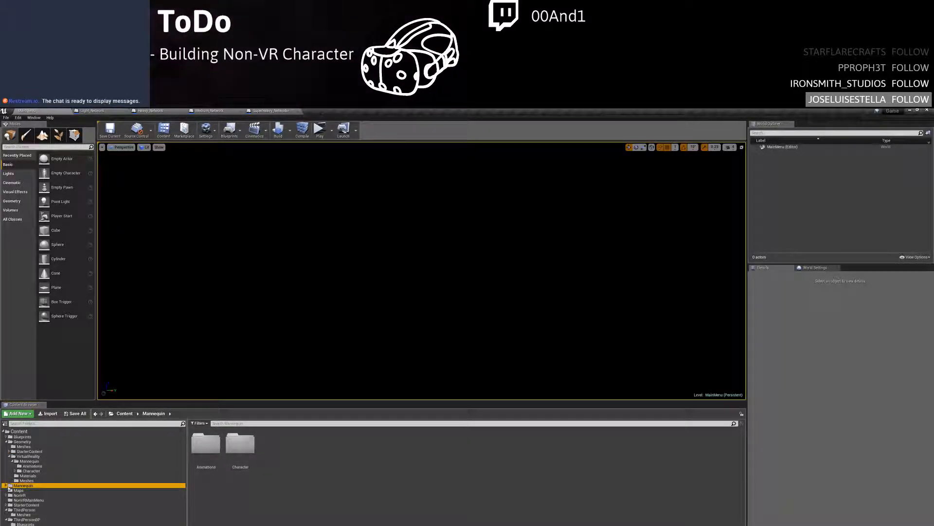
click(14, 490)
click(12, 495)
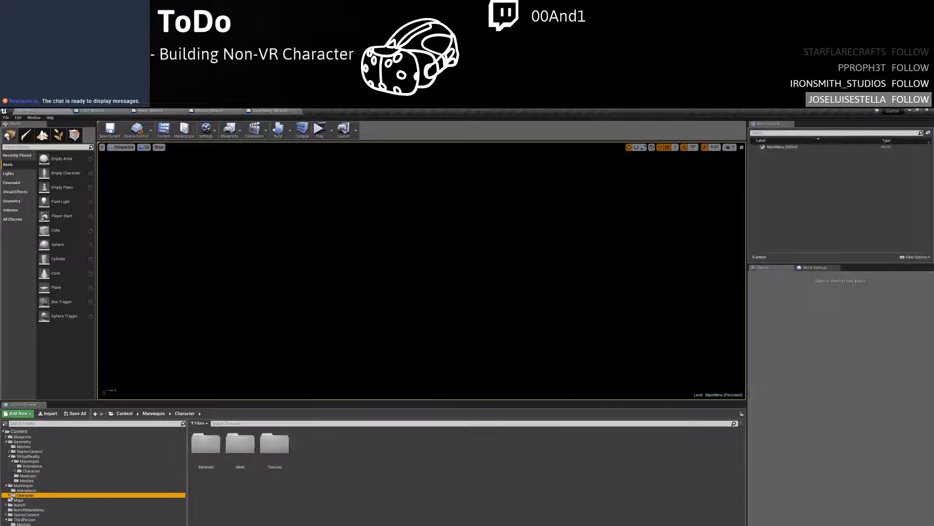
click(24, 505)
click(22, 501)
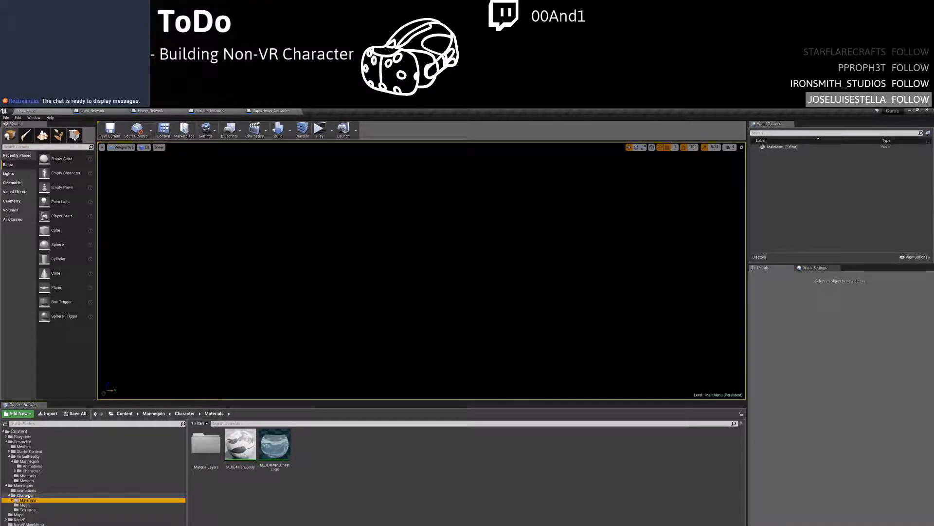
click(27, 490)
click(6, 486)
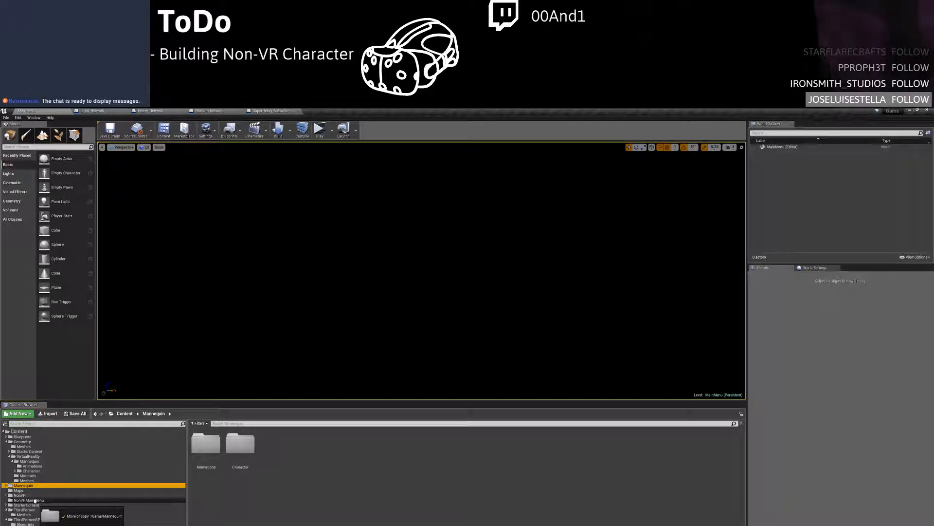
drag(21, 496, 22, 497)
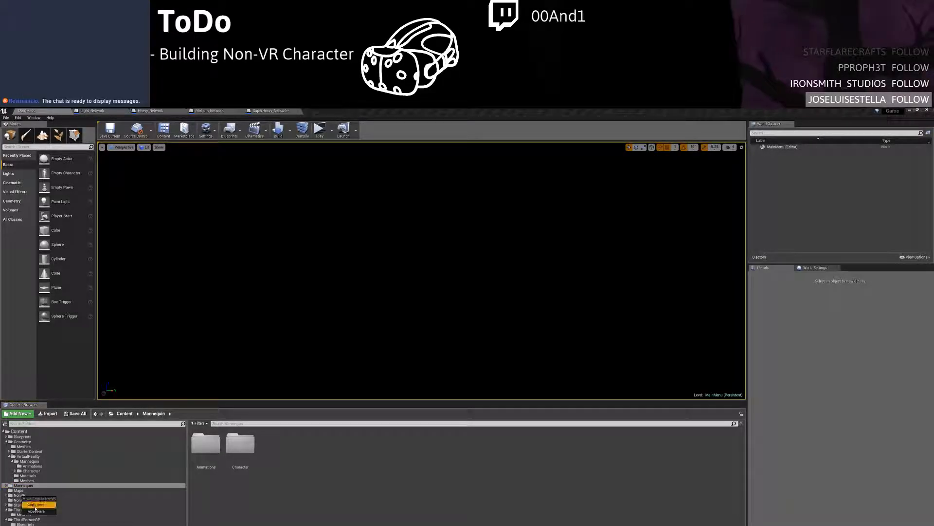
click(35, 506)
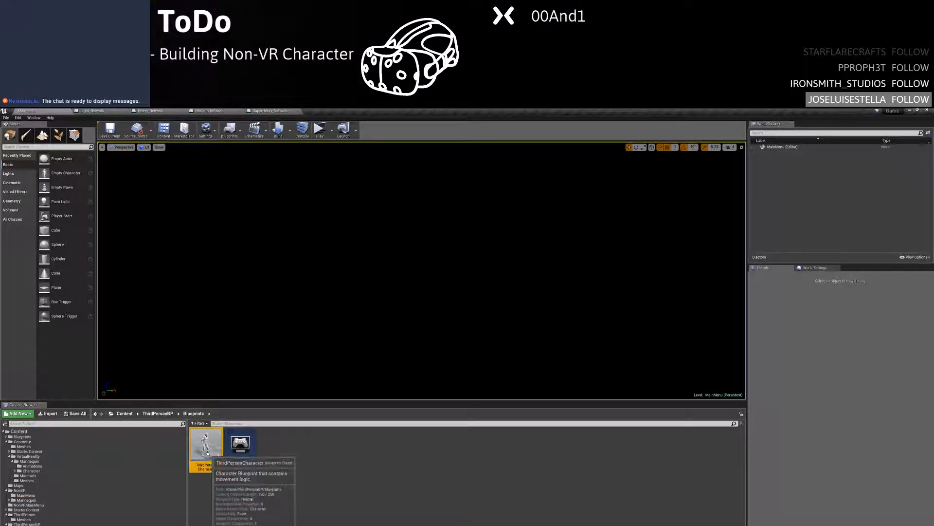
Inspect the ThirdPersonCharacter blueprint's mesh in its viewport, then close the blueprint
double_click(207, 446)
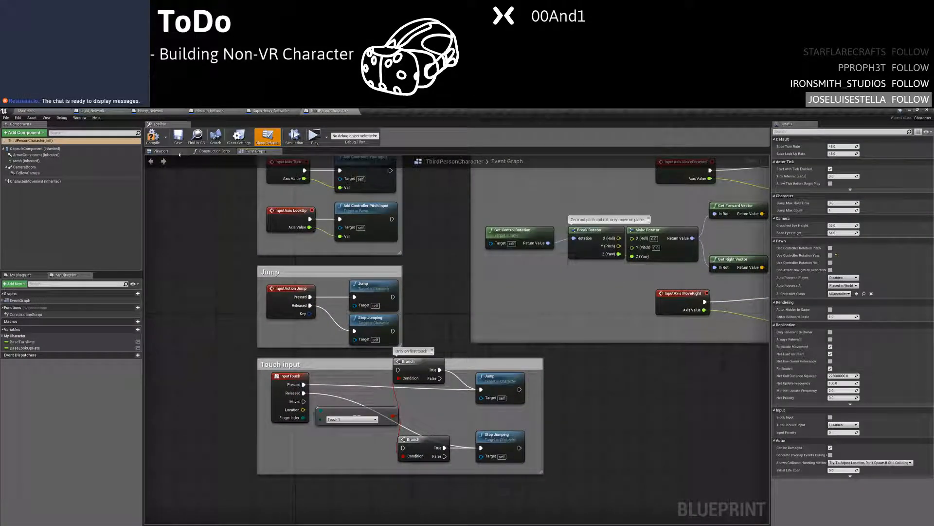
click(160, 150)
click(437, 287)
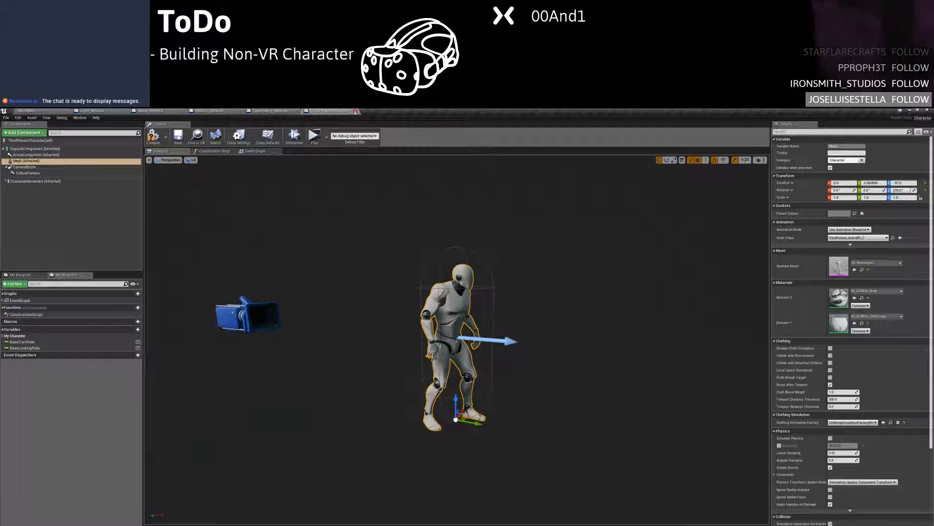
click(356, 111)
click(31, 111)
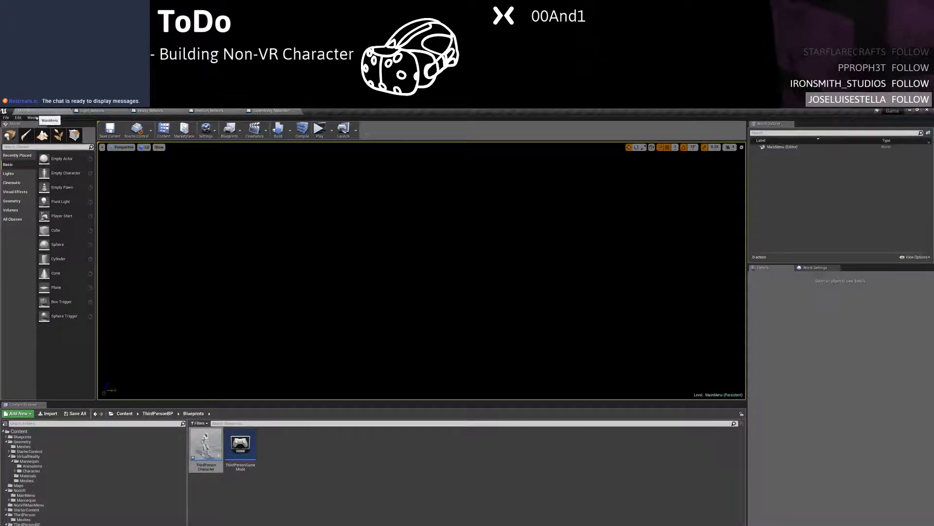
Force delete the ThirdPersonCharacter and ThirdPersonGameMode blueprints from the ThirdPersonBP Blueprints folder
click(206, 443)
ctrl+click(240, 444)
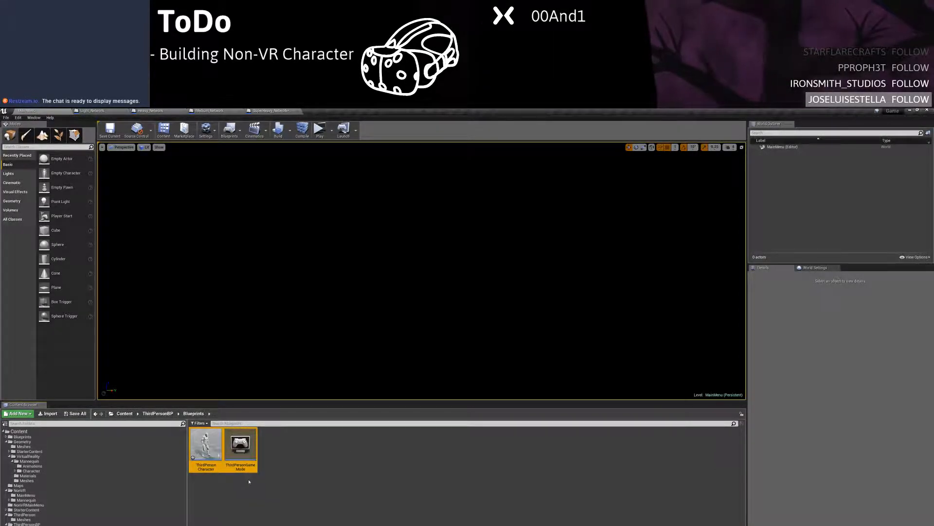
key(Delete)
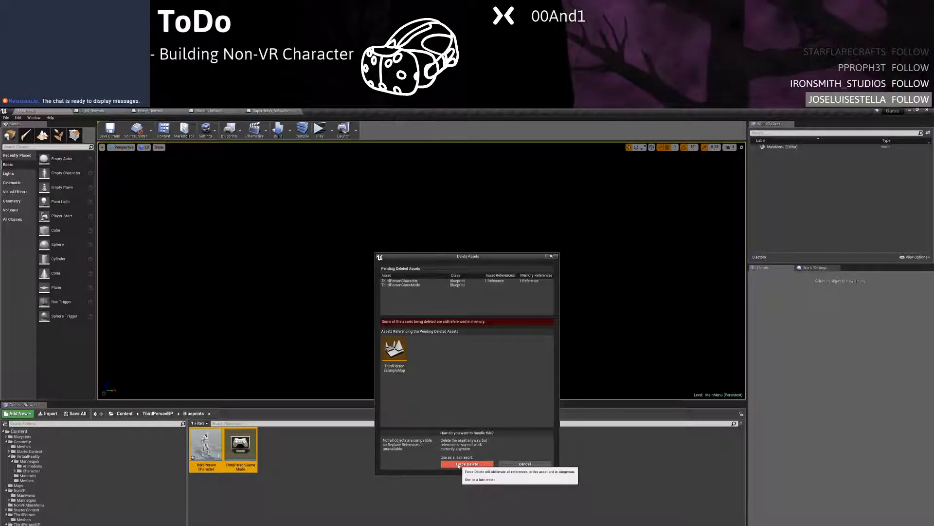
click(465, 464)
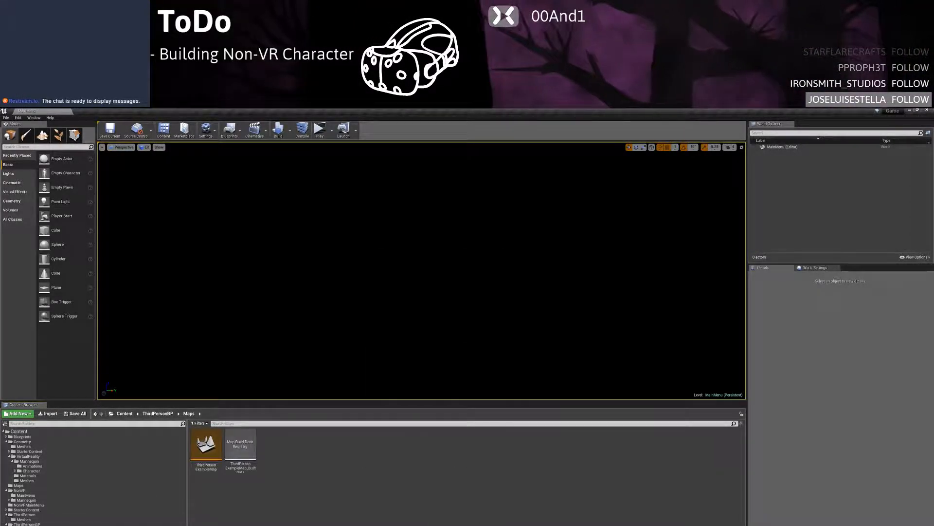
Delete the ThirdPersonBP folder with its remaining overview blueprint, example map and build data
click(27, 523)
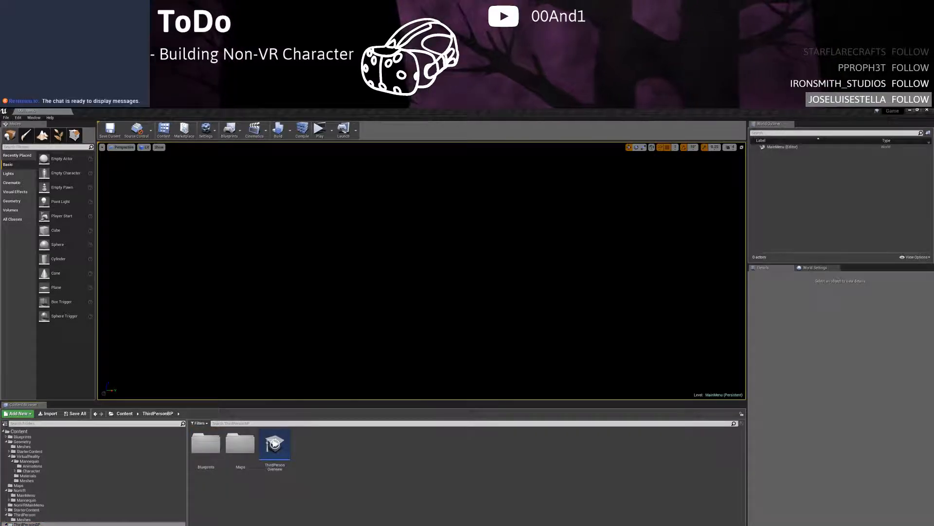
key(Delete)
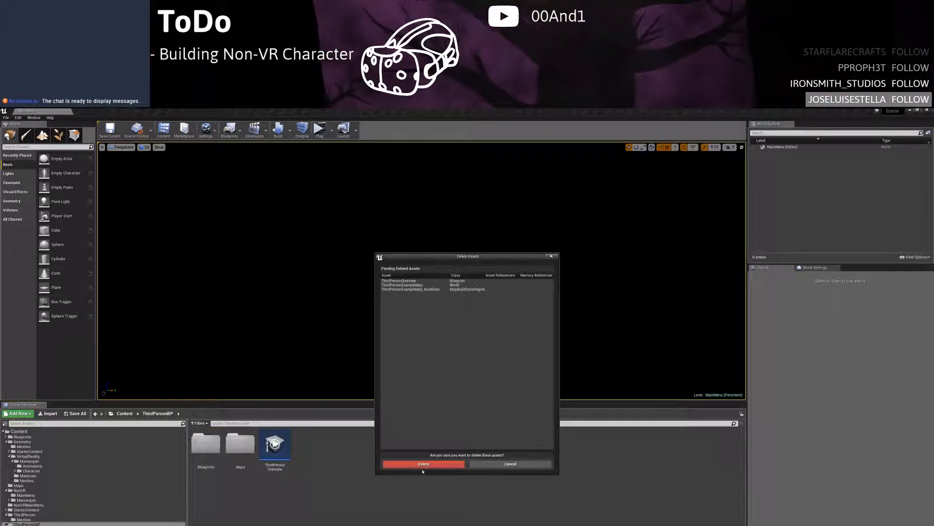
click(423, 463)
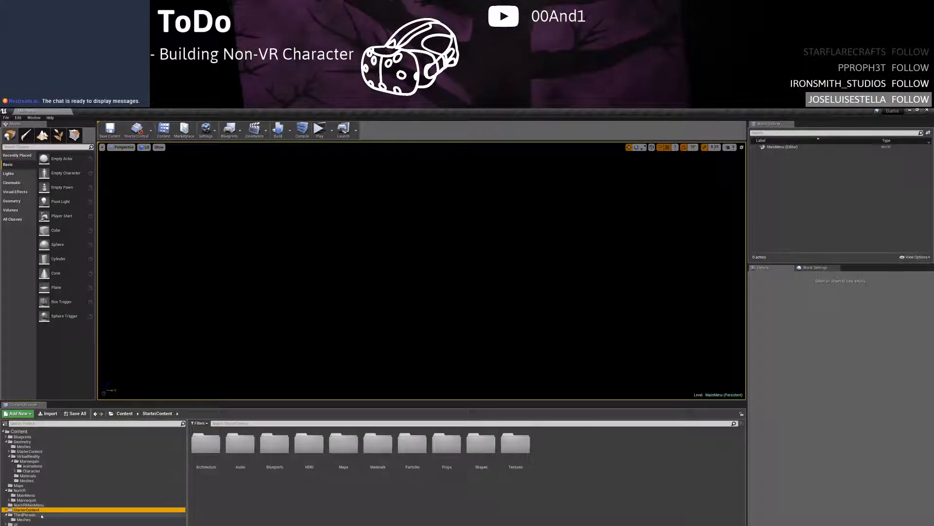
Check the contents of the ThirdPerson folder and delete it together with its Meshes subfolder
click(41, 515)
click(39, 519)
click(41, 510)
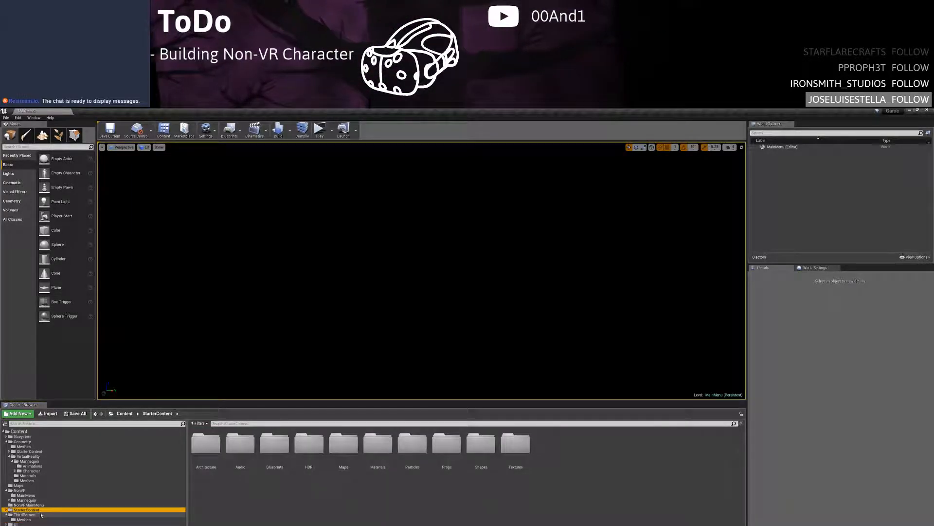
click(41, 515)
key(Delete)
click(66, 522)
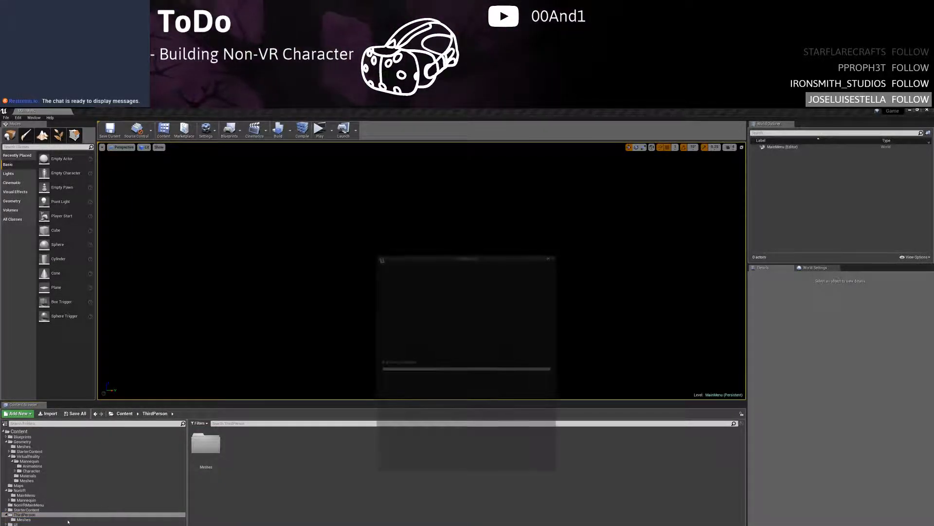
click(432, 465)
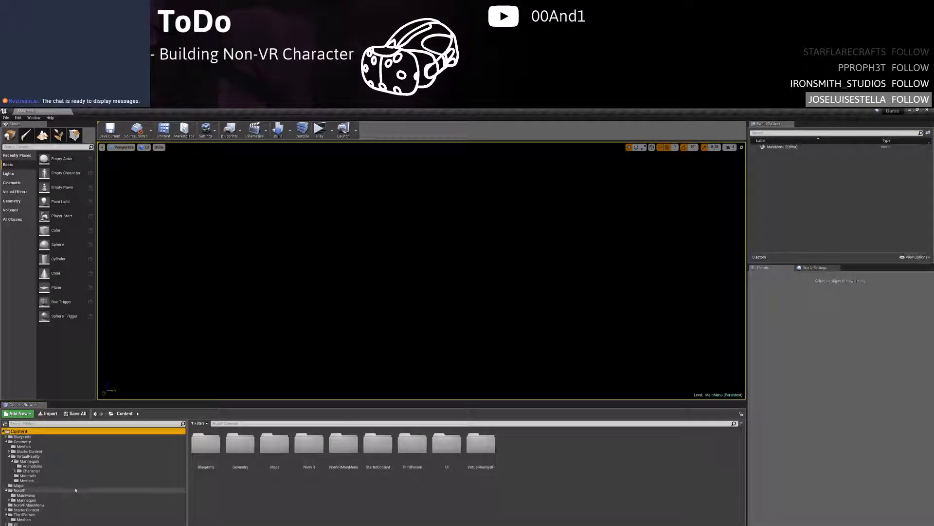
Look through the NonVR, Maps and Geometry VirtualReality folders, including the VirtualReality meshes and materials
click(51, 495)
click(50, 490)
click(51, 485)
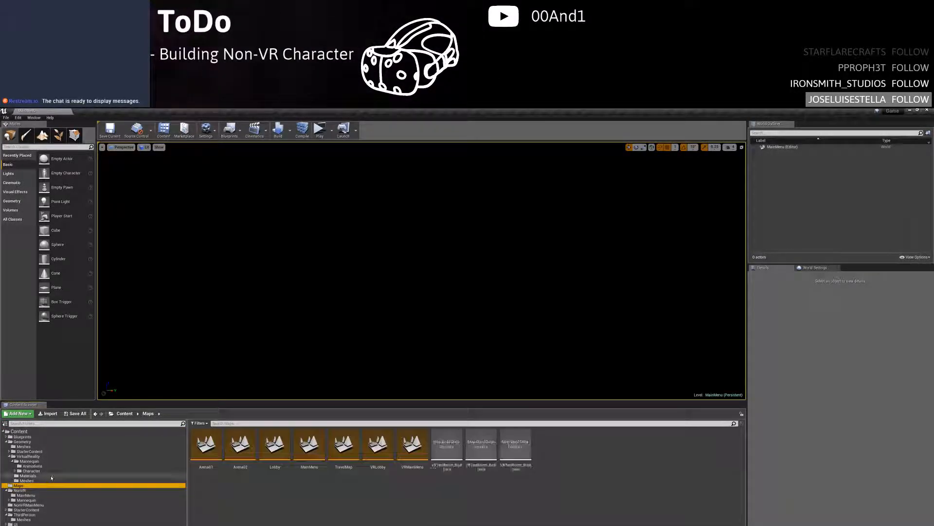
click(52, 480)
click(52, 475)
click(52, 466)
click(44, 458)
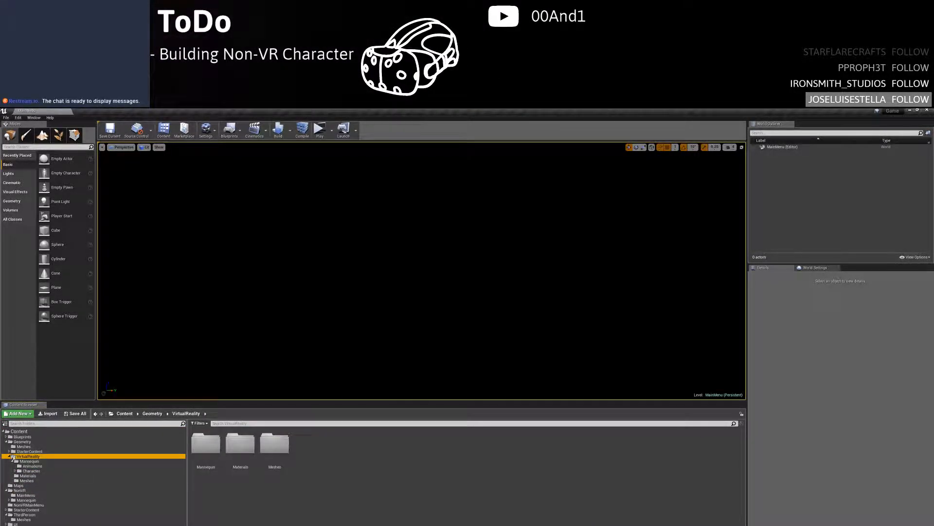
double_click(280, 454)
key(alt+Left)
double_click(242, 450)
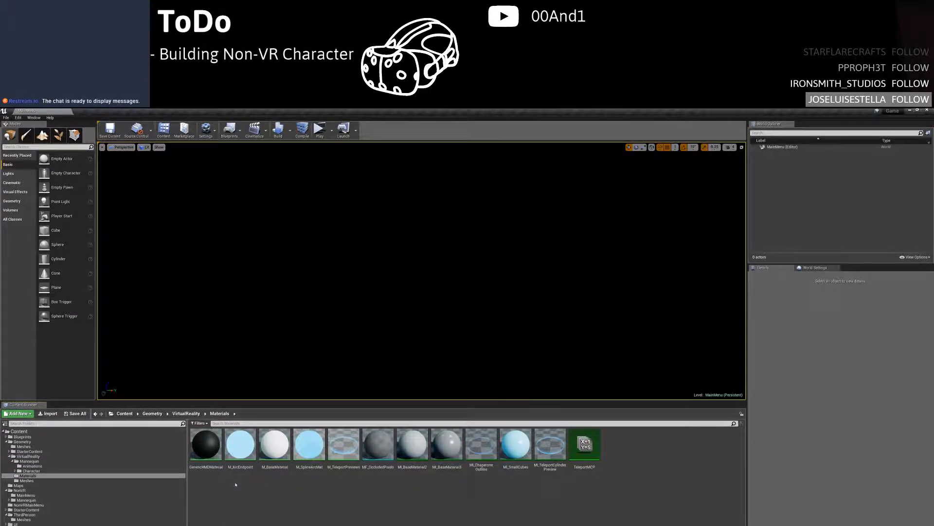
key(alt+Left)
Examine the animations and the character materials, mesh and textures inside the VirtualReality Mannequin folder
double_click(205, 444)
double_click(213, 459)
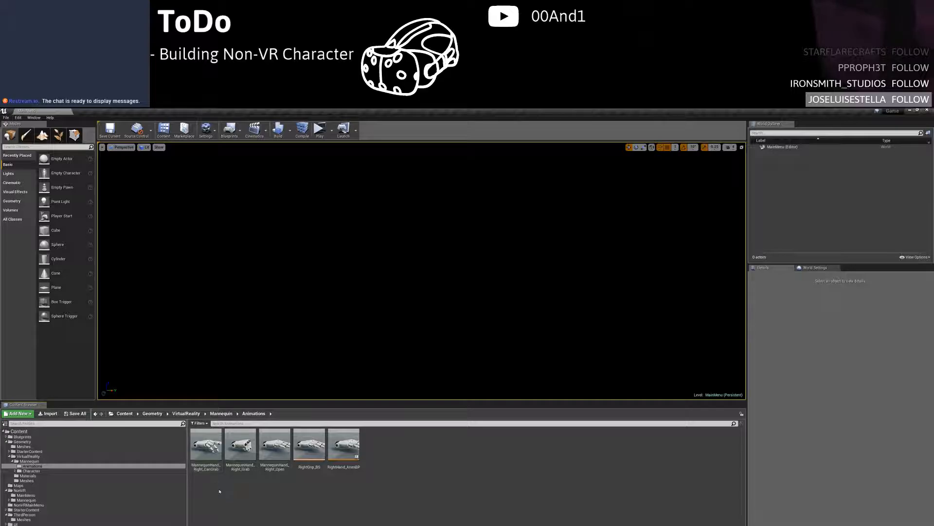
key(alt+Left)
double_click(240, 444)
double_click(210, 451)
key(alt+Left)
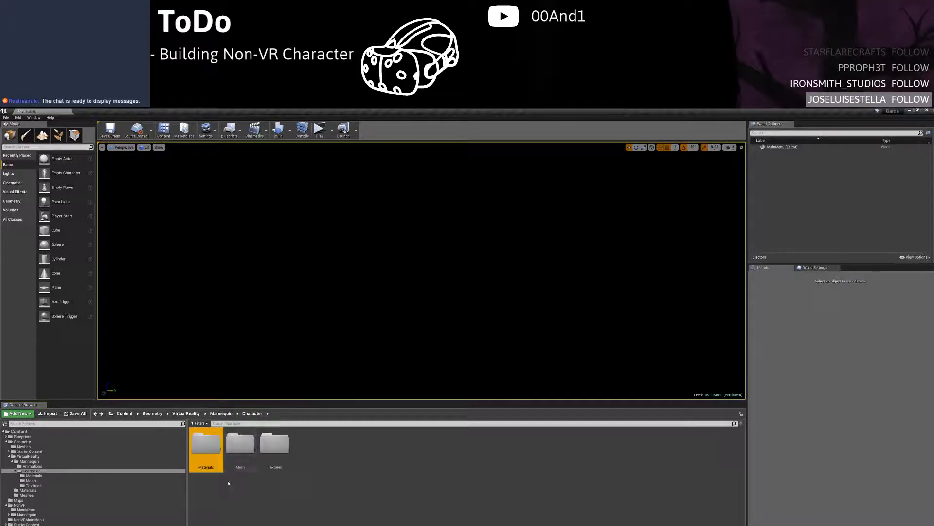
double_click(247, 449)
key(alt+Left)
click(281, 450)
double_click(280, 450)
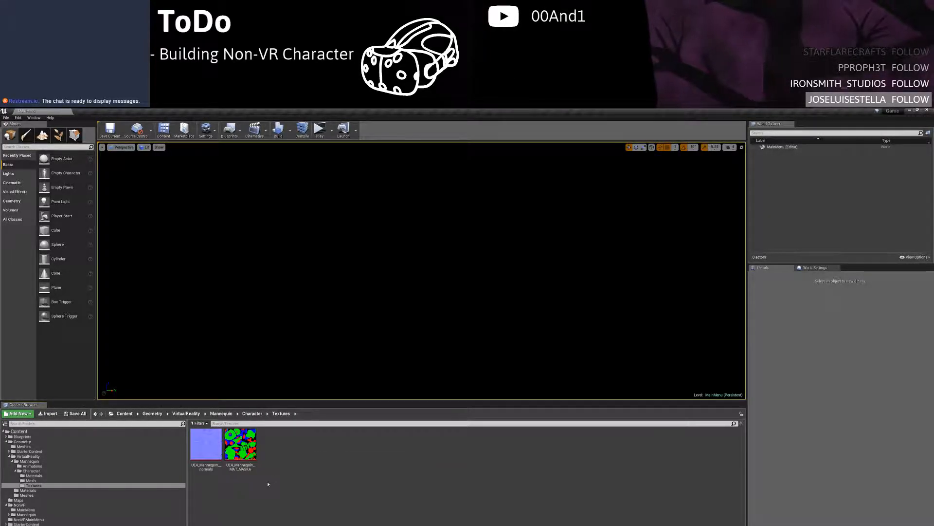
key(alt+Left)
key(alt+Left)
click(221, 468)
double_click(220, 468)
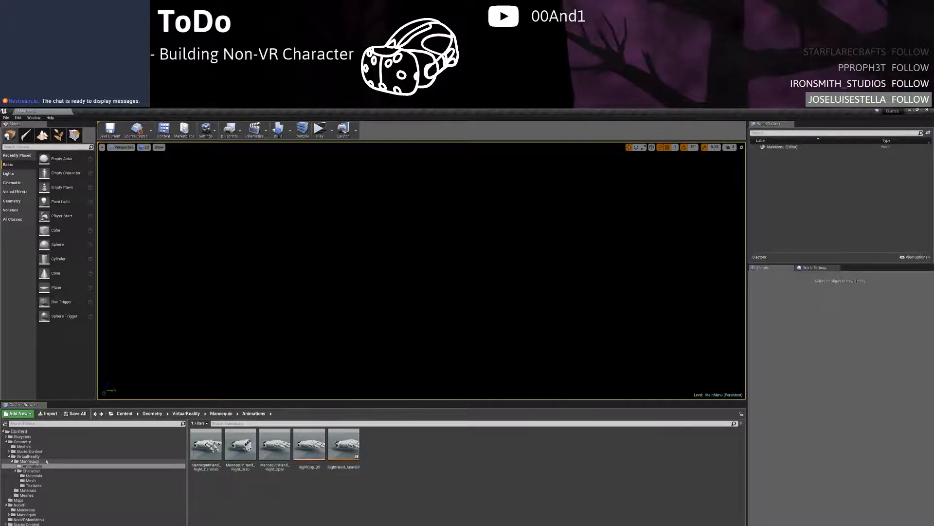
Rename the Mannequin folder under VirtualReality as Hand and open the Mesh folder of its Character subfolder
click(29, 461)
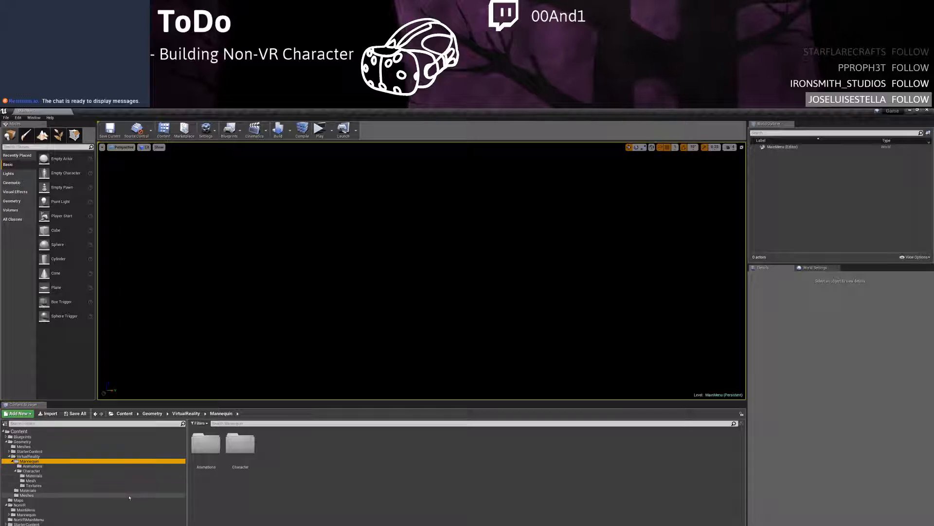
key(F2)
text(Hqan)
key(BackSpace)
key(BackSpace)
key(BackSpace)
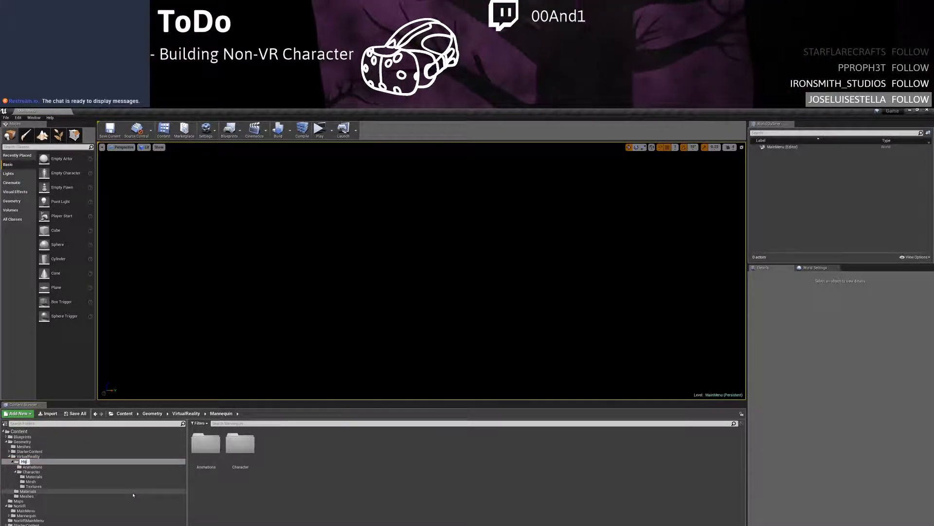
text(and)
key(Return)
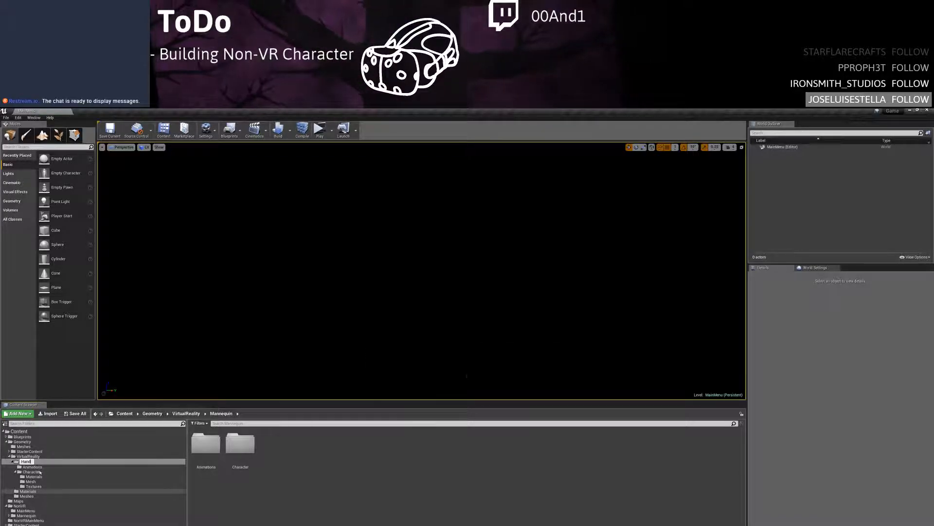
click(30, 481)
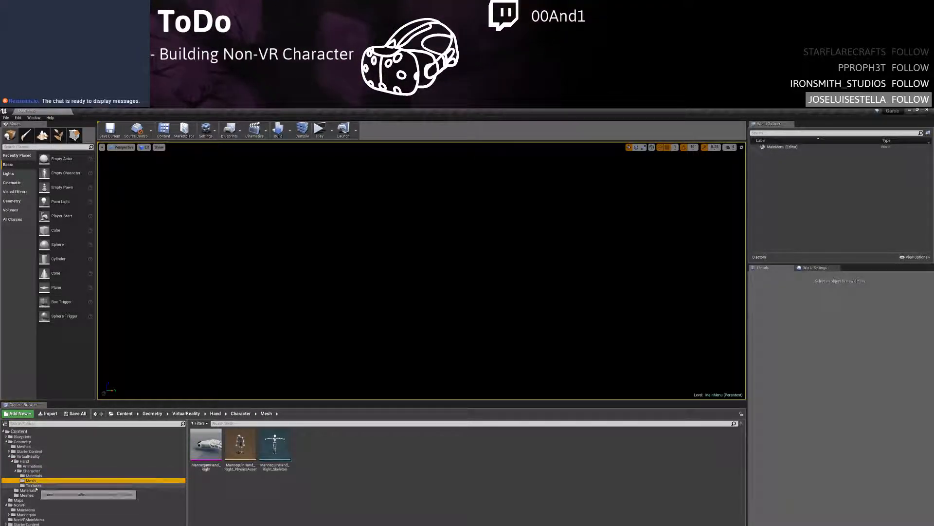
Look through the VirtualReality materials and meshes, Maps, NonVR Mannequin, StarterContent and ThirdPerson folders
click(35, 486)
click(12, 462)
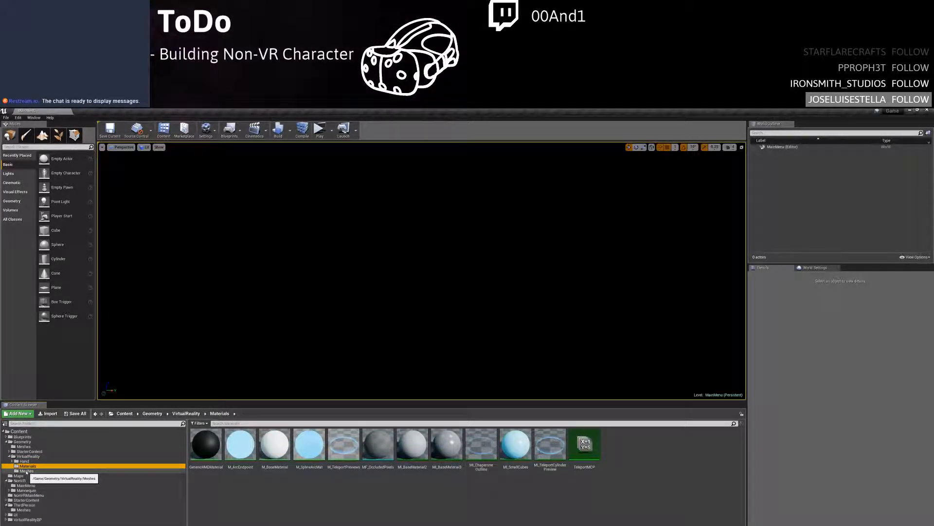
click(28, 471)
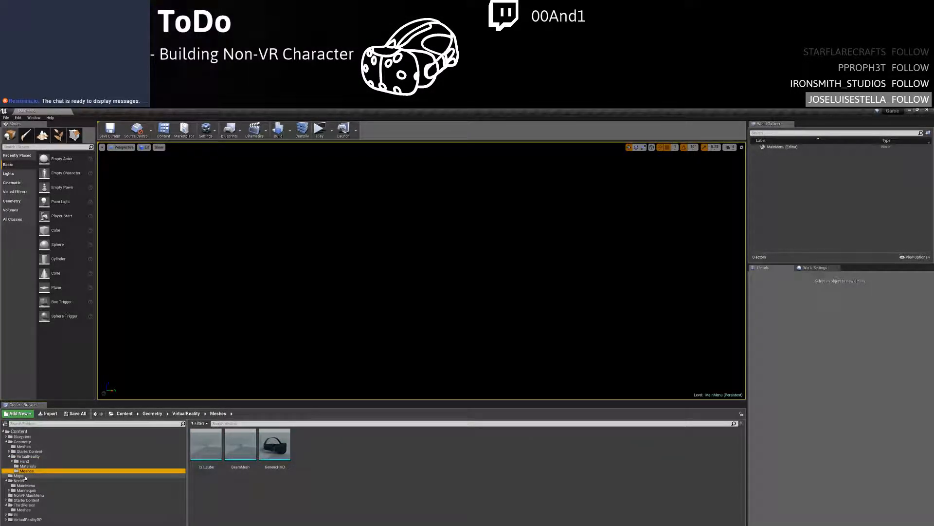
click(19, 475)
click(21, 481)
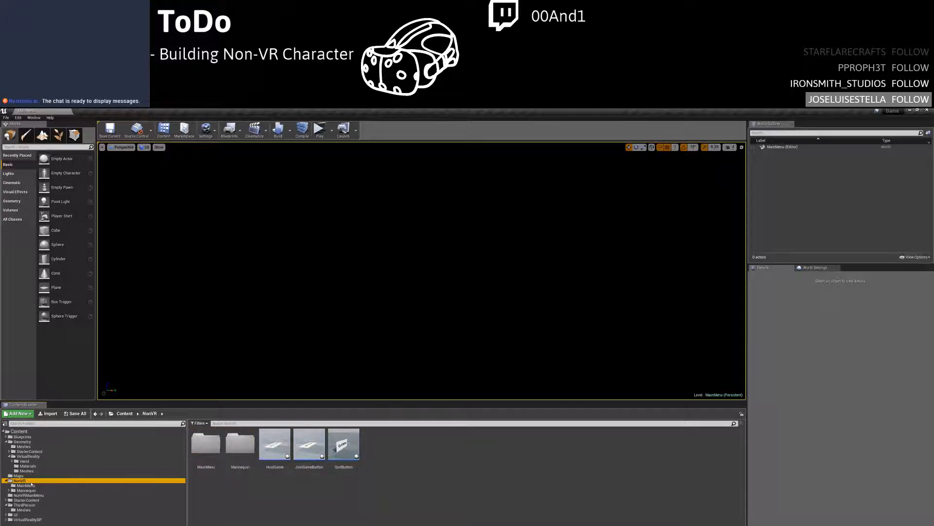
click(27, 486)
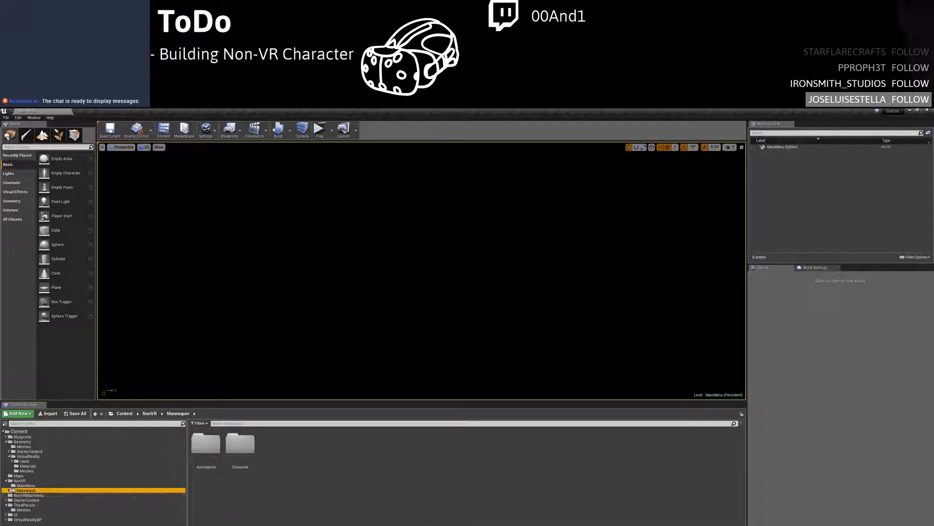
click(5, 482)
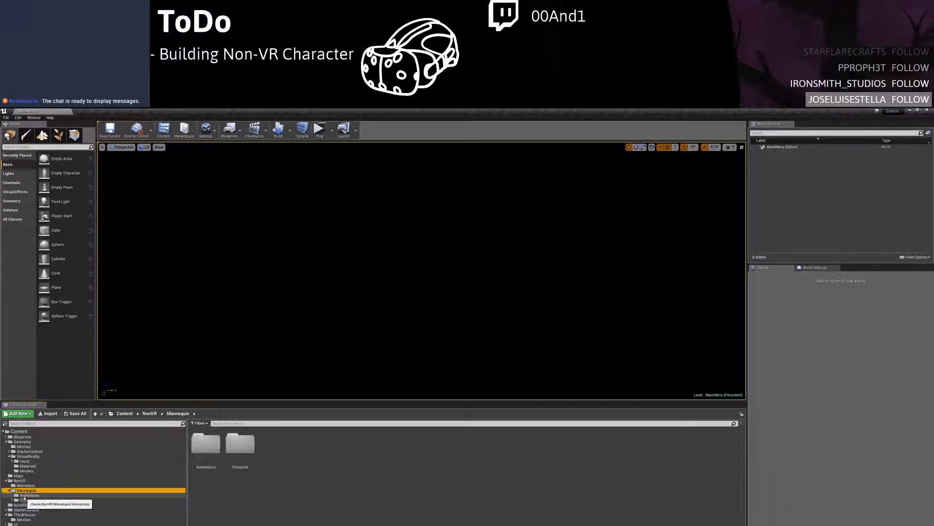
click(26, 501)
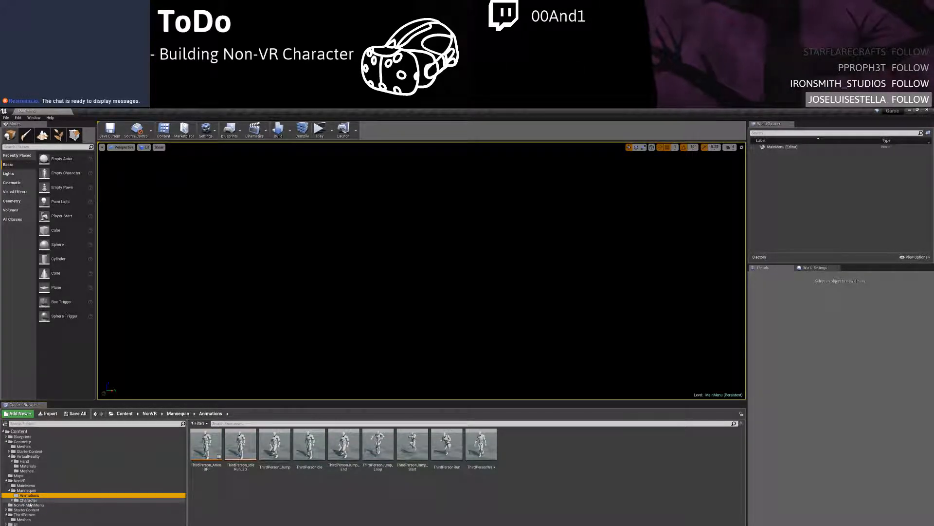
click(27, 504)
click(10, 510)
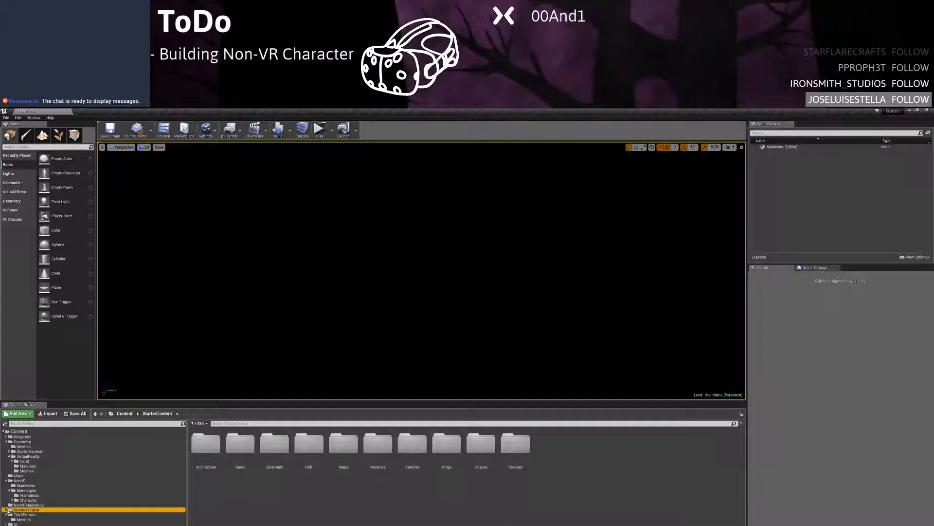
click(22, 515)
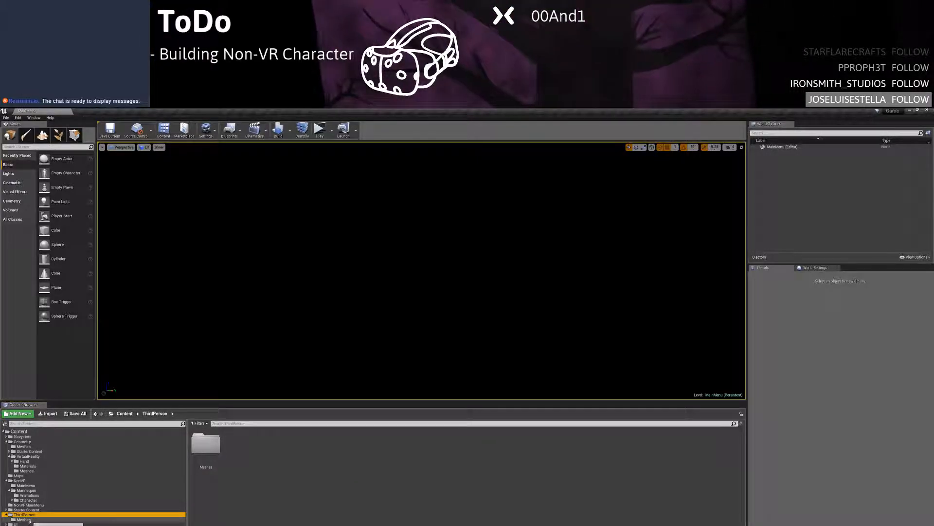
Try to delete the empty Meshes subfolder of ThirdPerson and the ThirdPerson folder itself
click(30, 520)
right_click(33, 520)
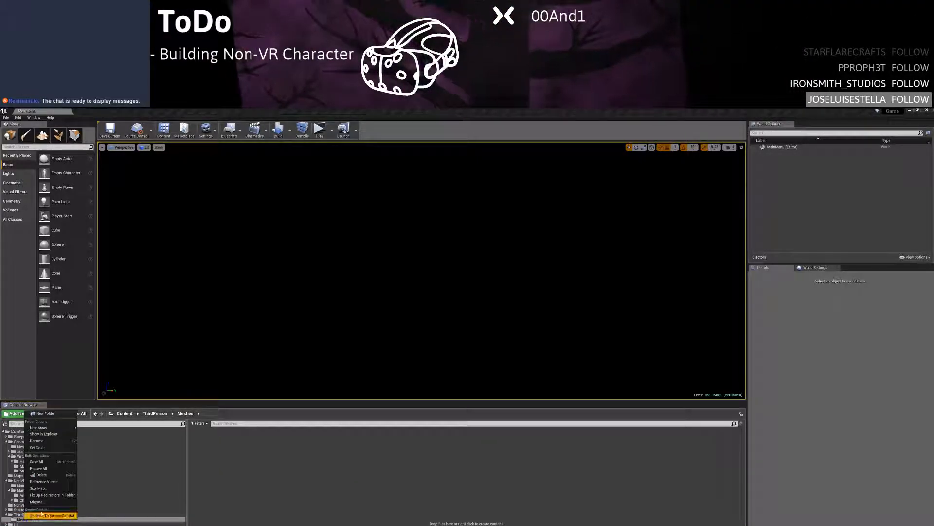
click(49, 470)
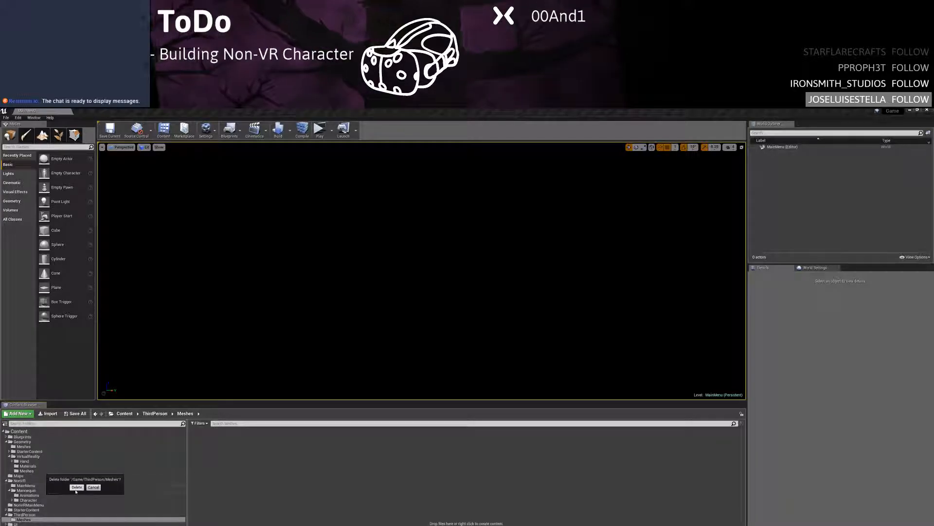
click(32, 515)
right_click(32, 514)
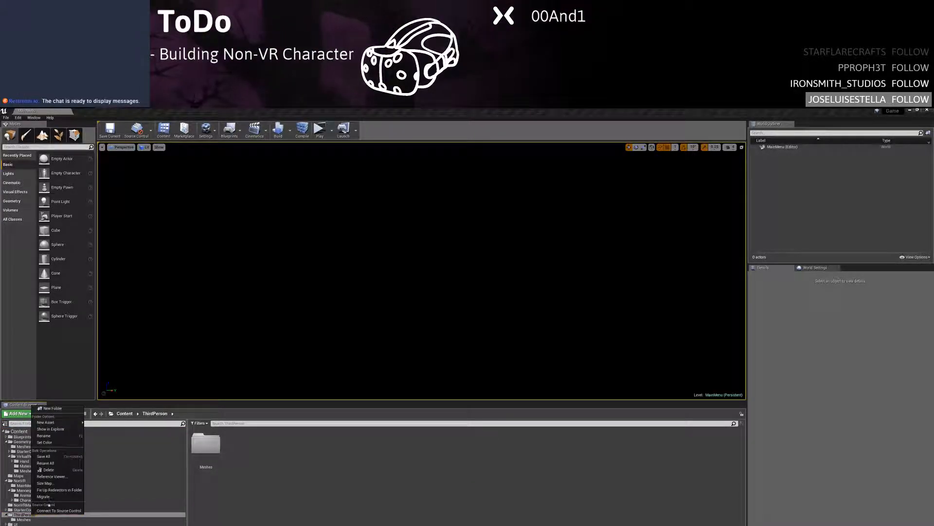
click(48, 469)
click(79, 482)
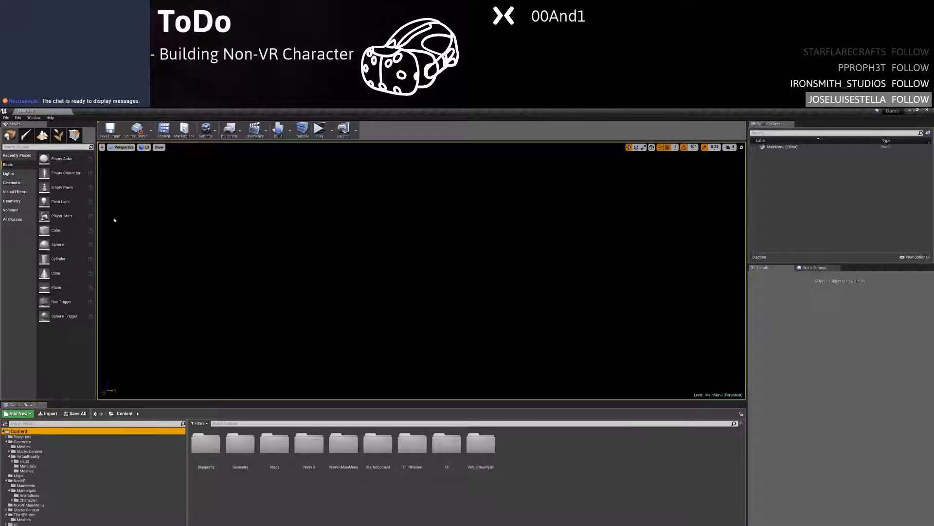
Look through the Geometry folder's StarterContent subfolders, including its Blueprints and Materials
click(23, 446)
click(28, 451)
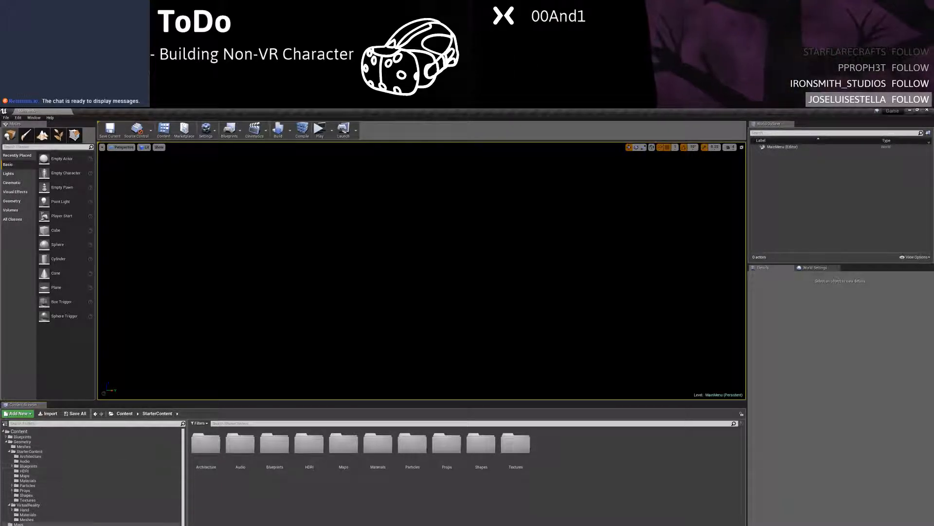
click(24, 475)
click(25, 471)
click(29, 466)
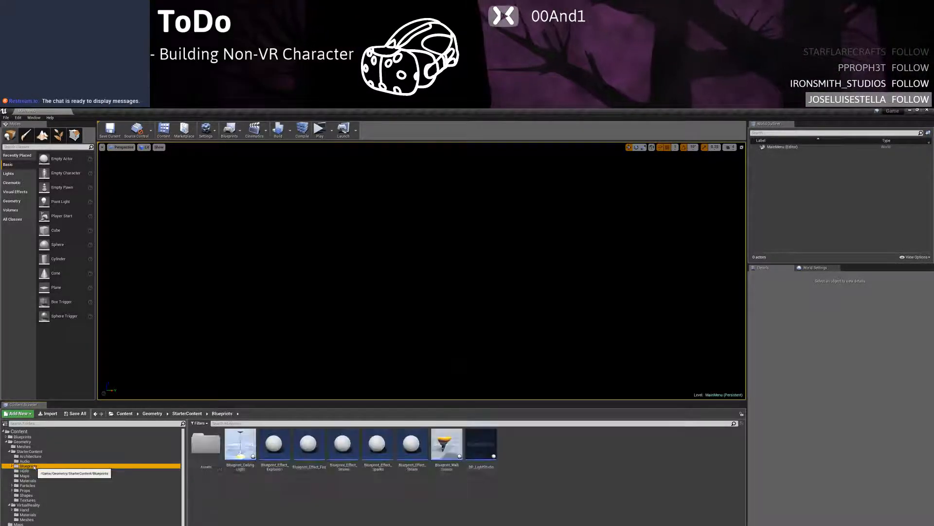
click(27, 481)
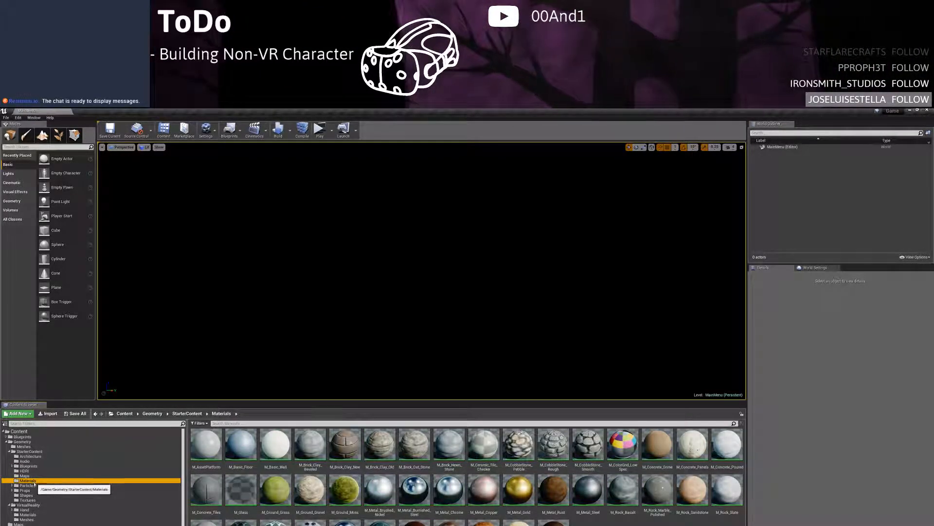
Collapse the expanded content folders and open the Characters folder under Blueprints
click(6, 441)
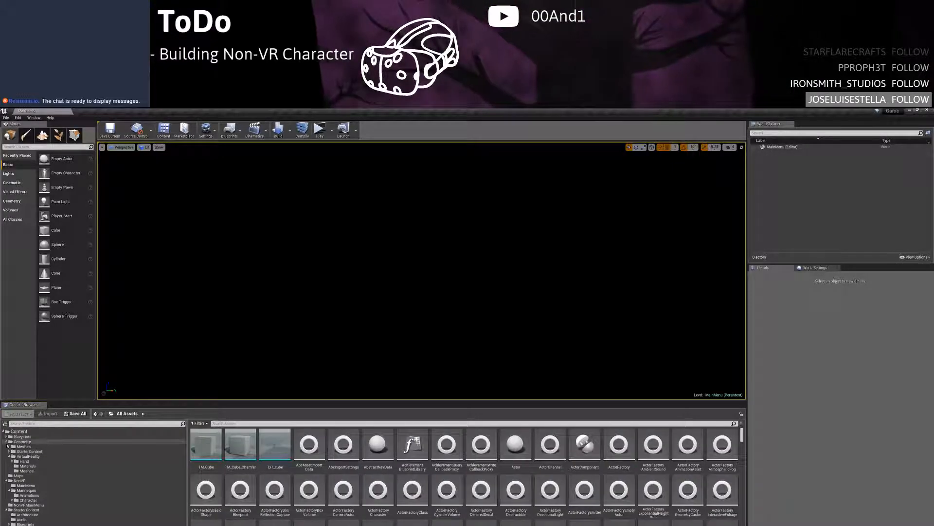
click(7, 451)
click(6, 461)
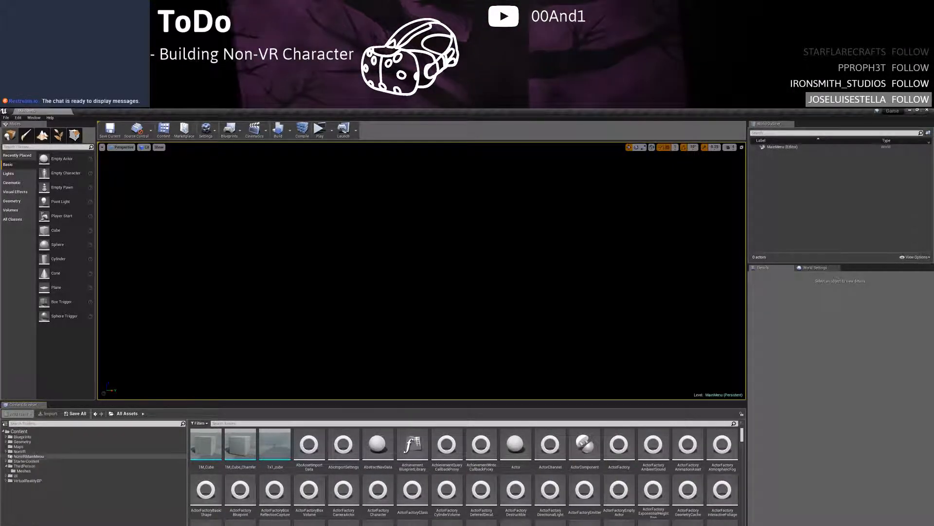
click(5, 436)
click(6, 485)
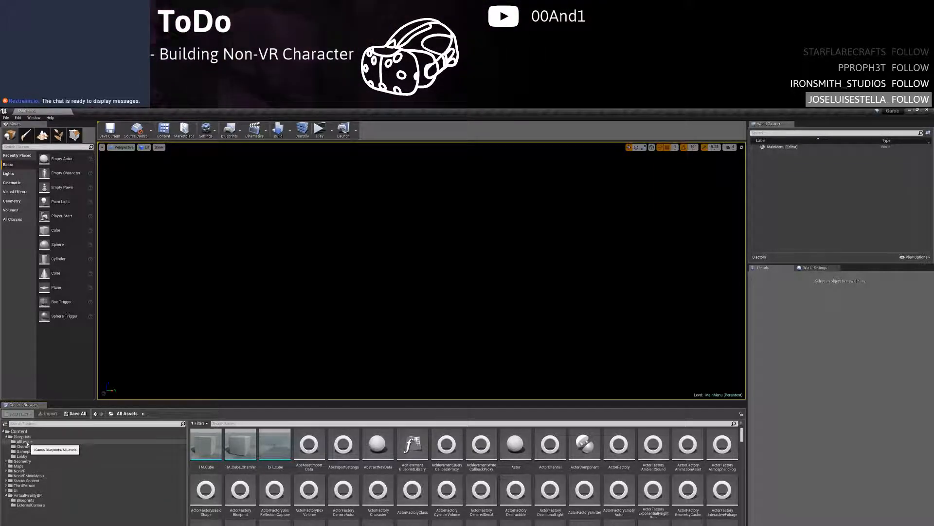
click(25, 500)
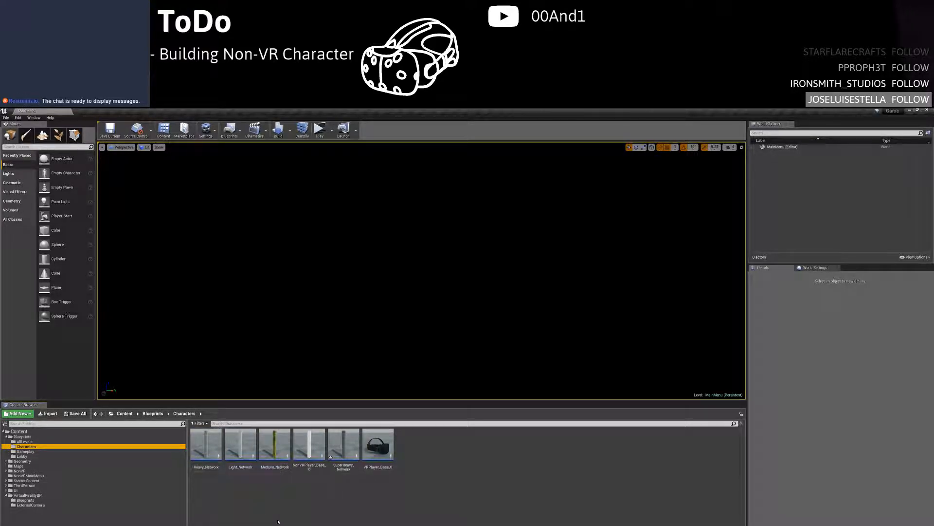
Open the Light_Network blueprint's viewport and examine its Mesh and Body components and the static meshes available for Body
double_click(242, 454)
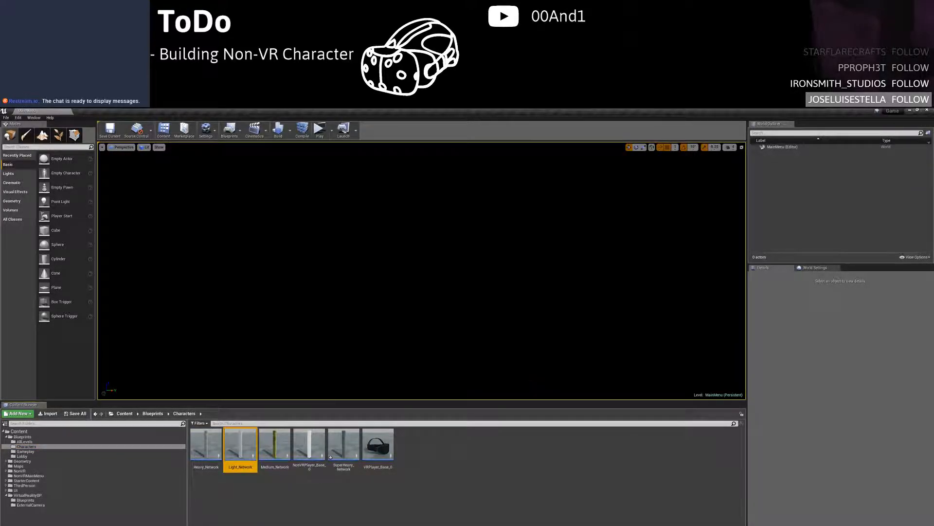
click(168, 151)
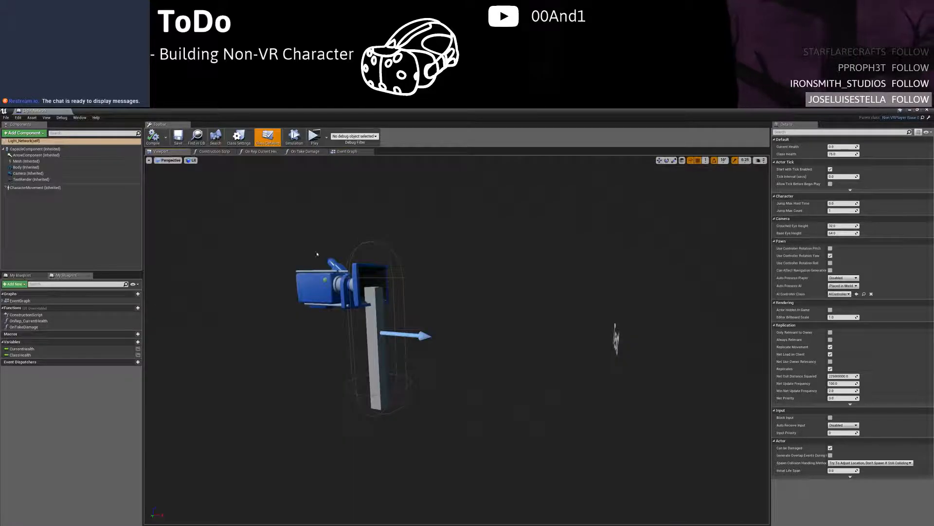
right_drag(341, 271, 331, 204)
key(w)
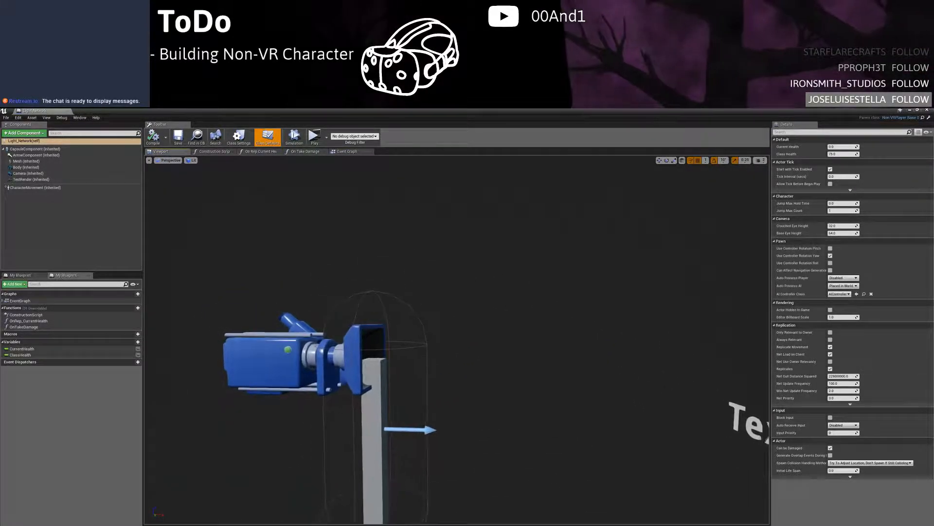
click(41, 161)
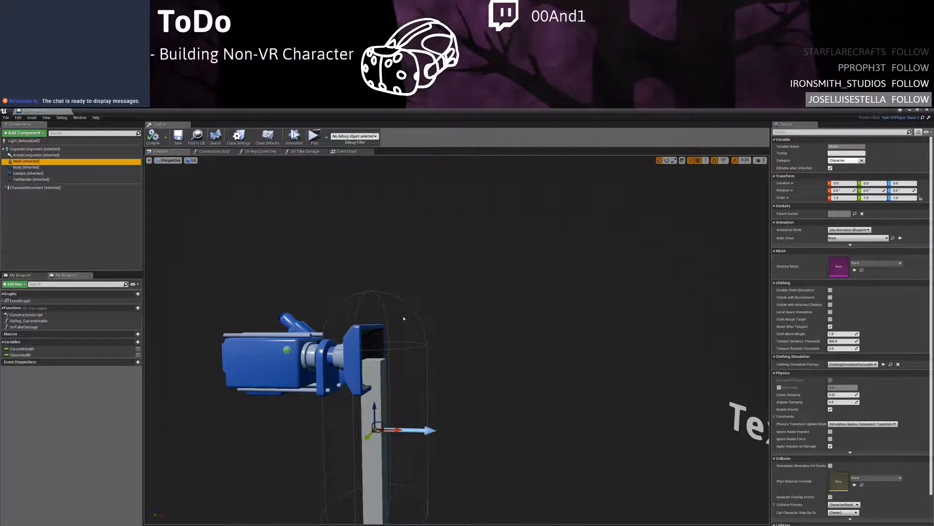
click(376, 407)
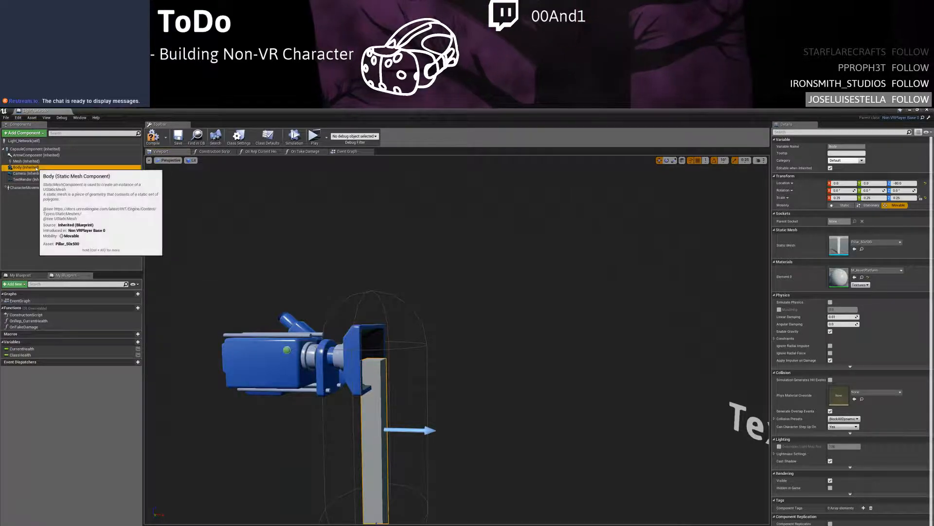
click(876, 242)
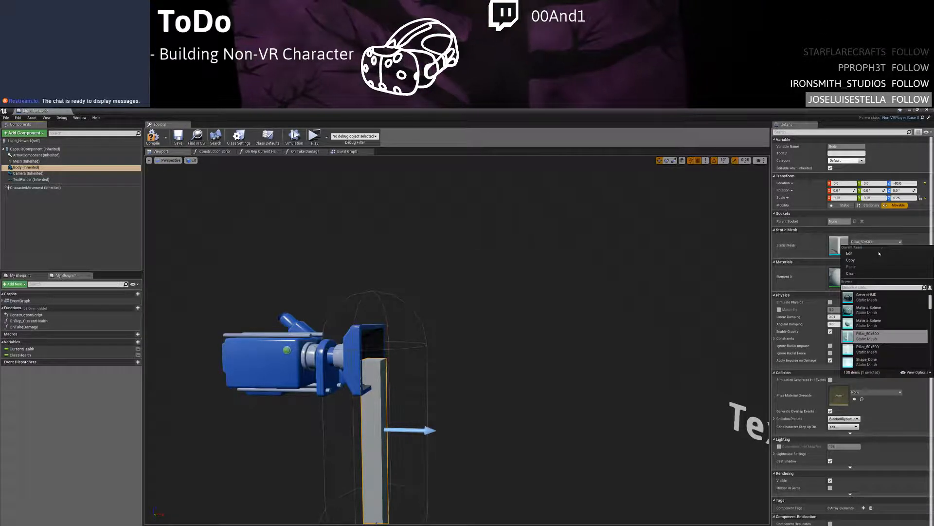
scroll(881, 319, up, 4)
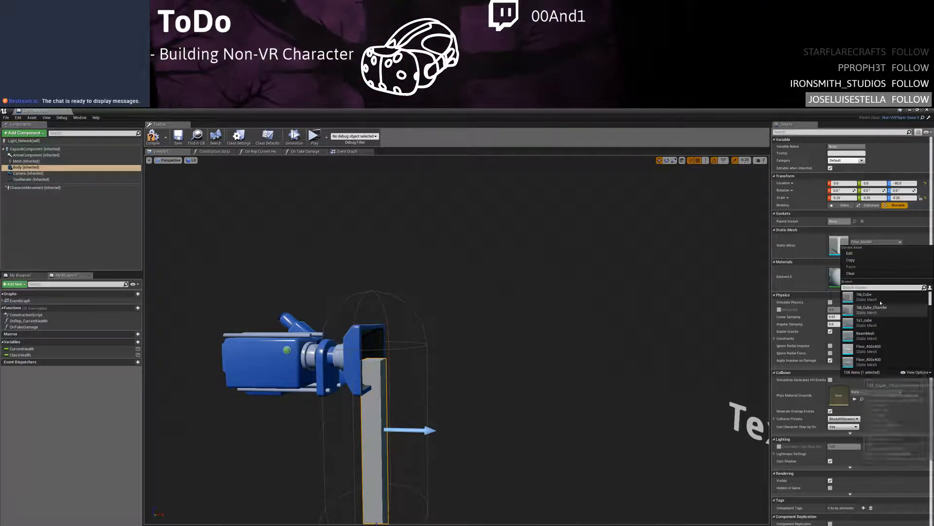
click(839, 242)
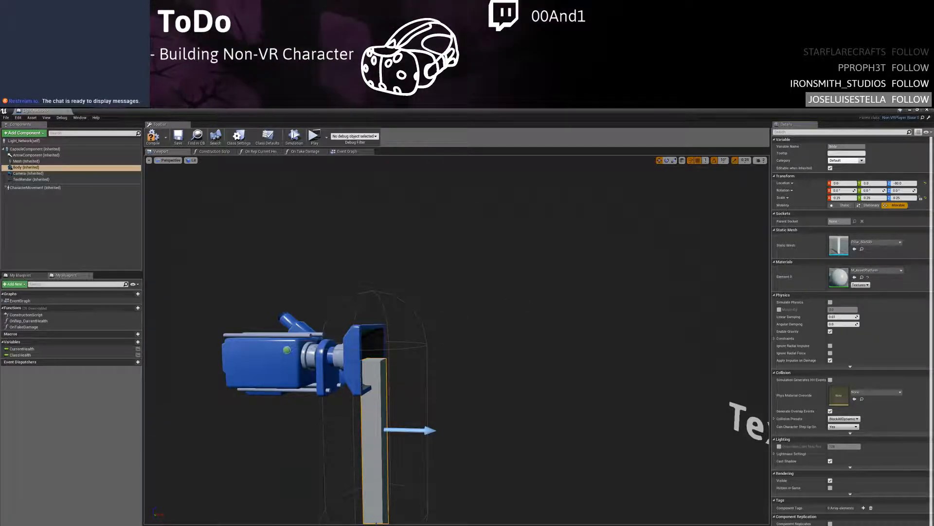
Delete the Body static mesh component from the NonVRPlayer_Base_0 blueprint and compile it
drag(32, 112, 100, 112)
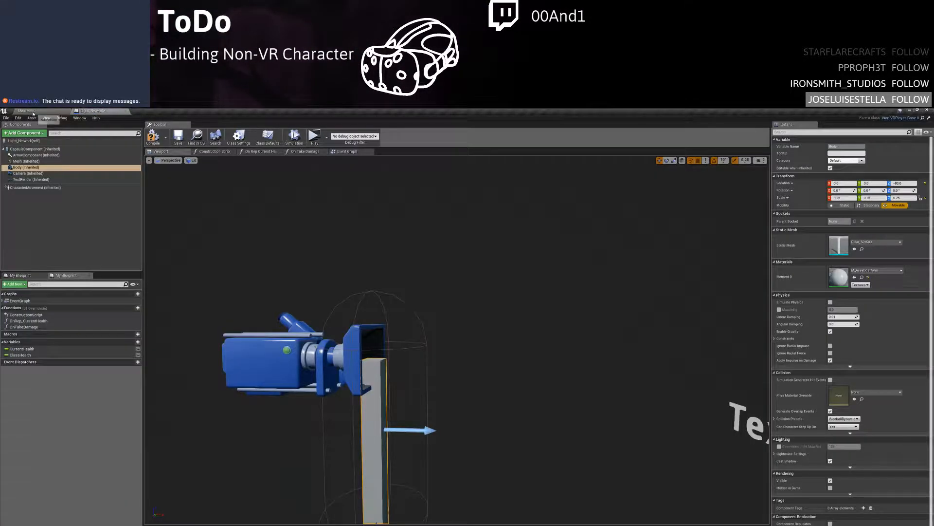
click(39, 112)
double_click(319, 450)
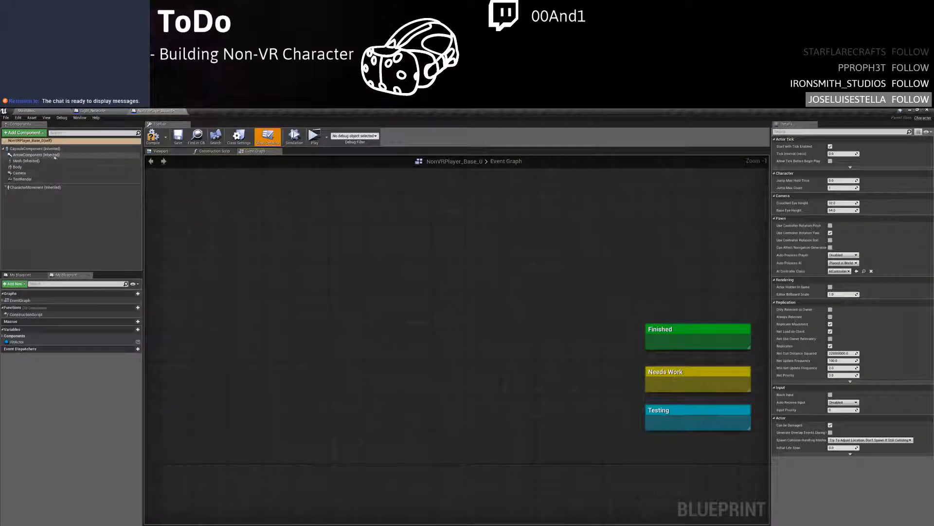
click(39, 162)
click(35, 167)
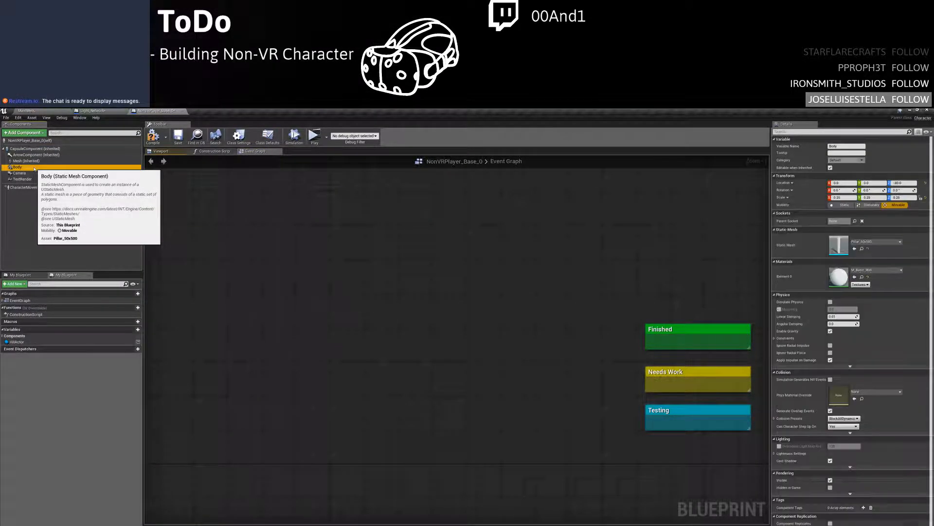
click(170, 152)
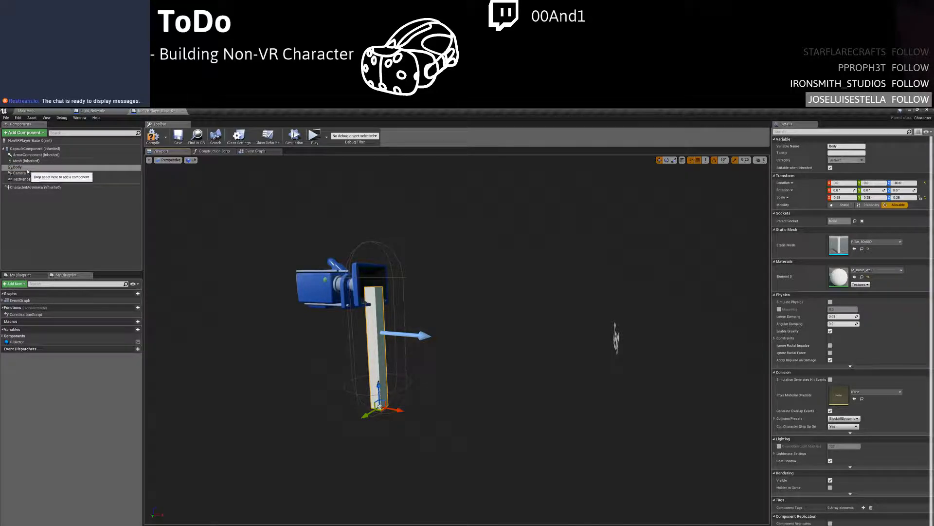
key(Delete)
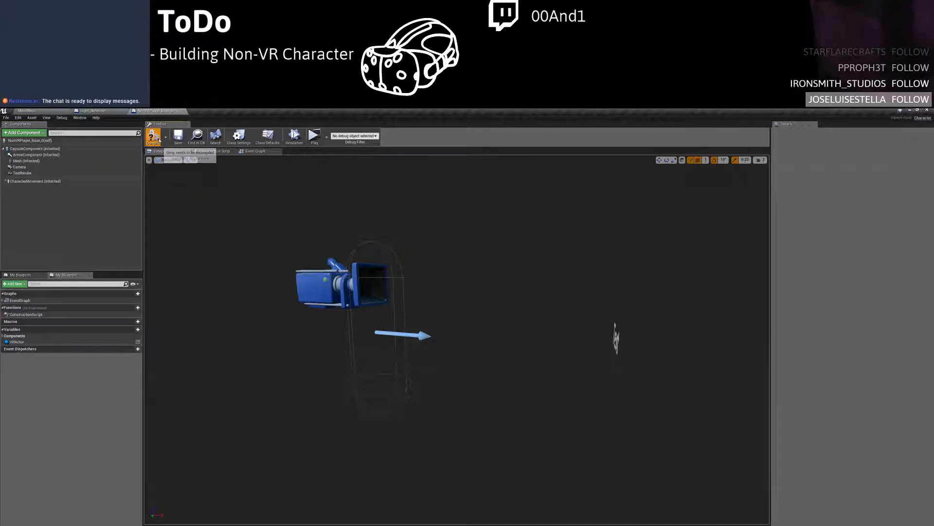
click(153, 137)
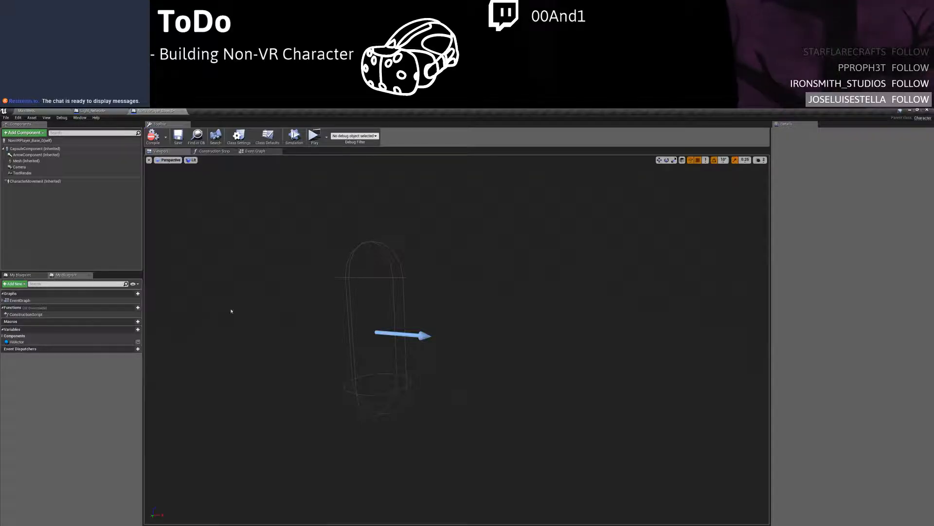
In the event graph's WASD Movement section, connect a Capsule Component reference to the targets of Get Forward Vector and Get Right Vector
click(255, 151)
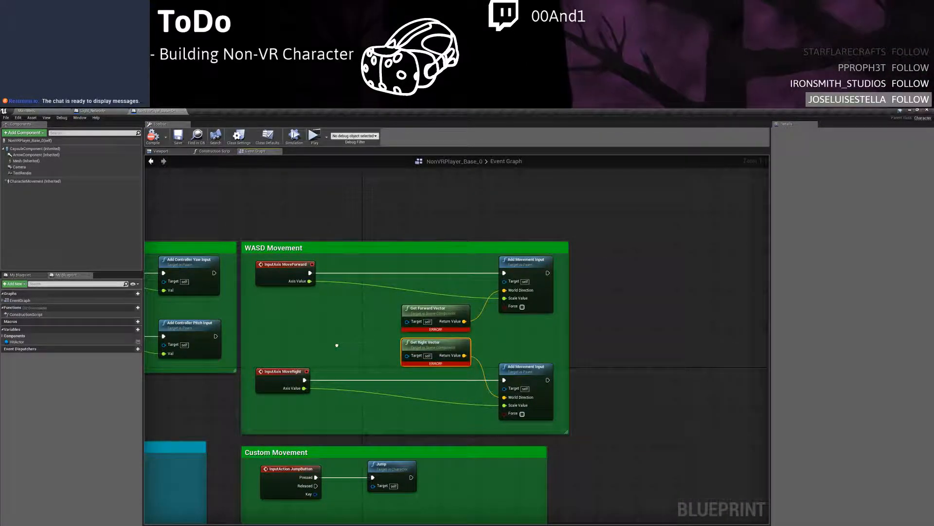
drag(37, 155, 332, 331)
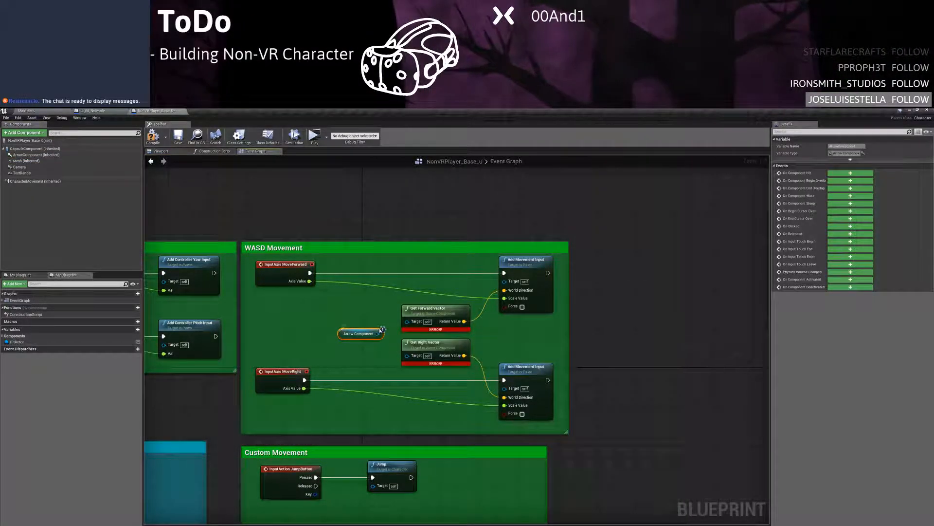
key(Delete)
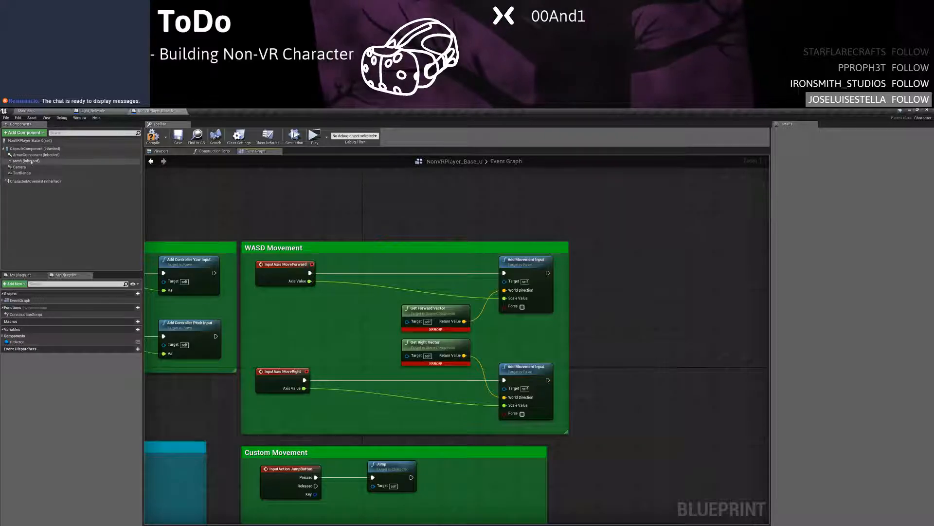
drag(24, 161, 188, 255)
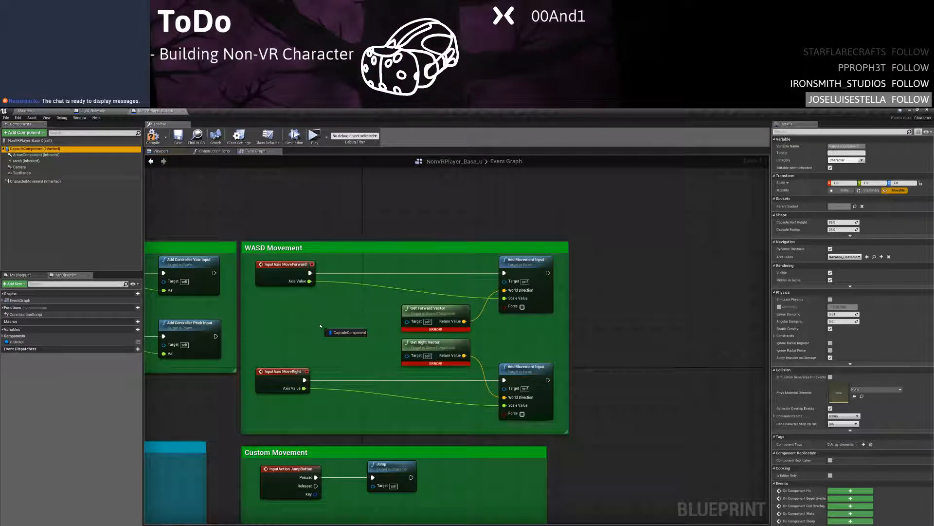
drag(319, 325, 428, 325)
drag(361, 329, 417, 359)
Compile and save the NonVRPlayer_Base_0 blueprint, and close it
right_drag(344, 270, 445, 196)
scroll(457, 321, down, 3)
right_drag(457, 321, 546, 231)
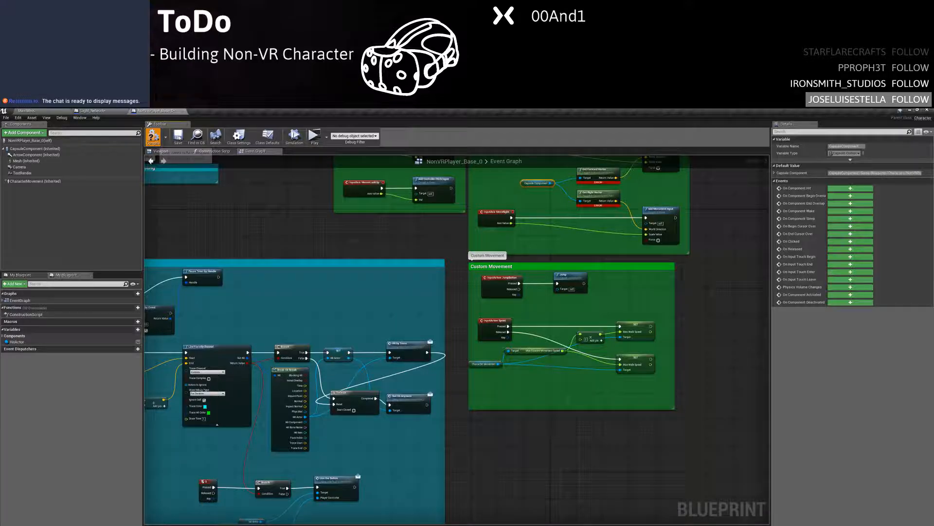
click(178, 138)
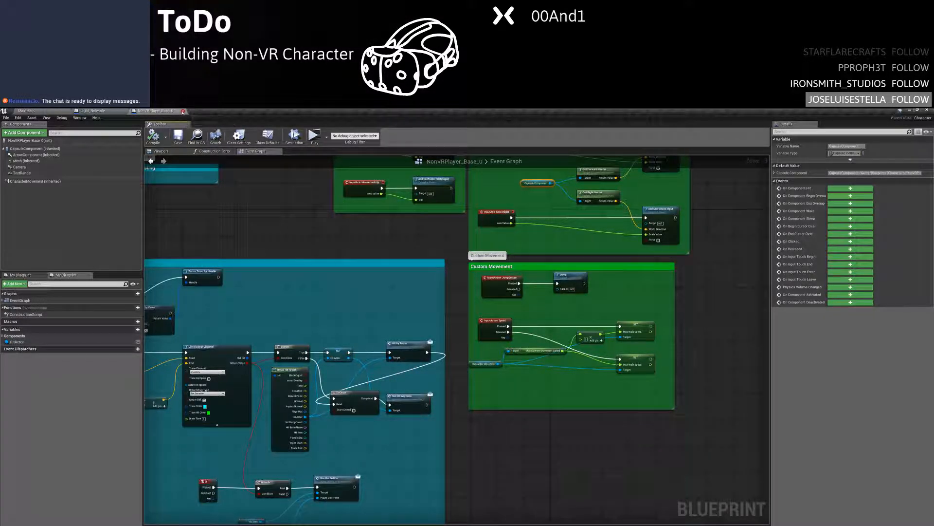
click(183, 111)
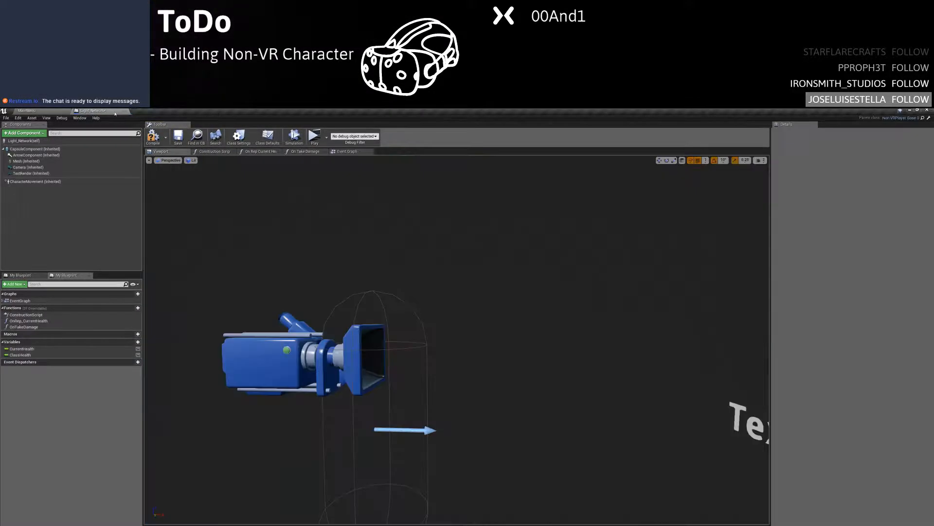
Assign the SK_Mannequin skeletal mesh to the inherited Mesh component of Light_Network
click(31, 162)
click(874, 264)
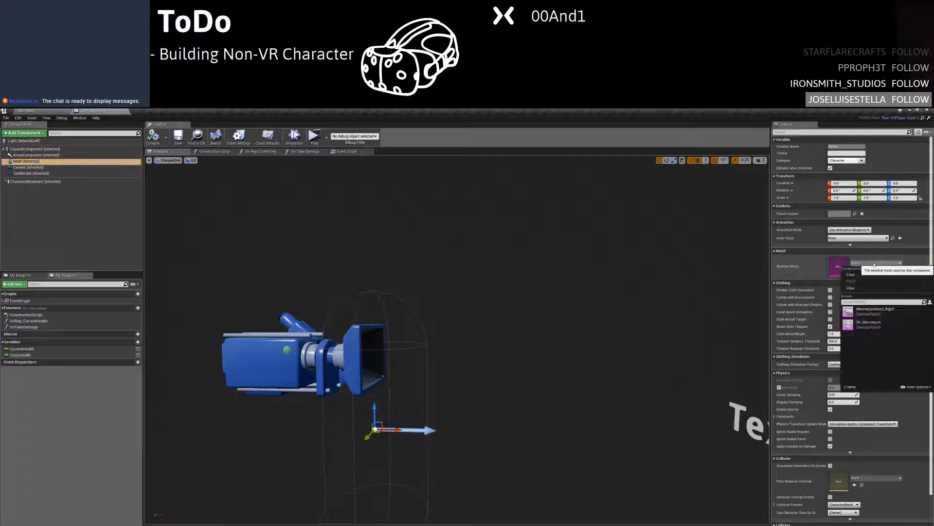
click(887, 323)
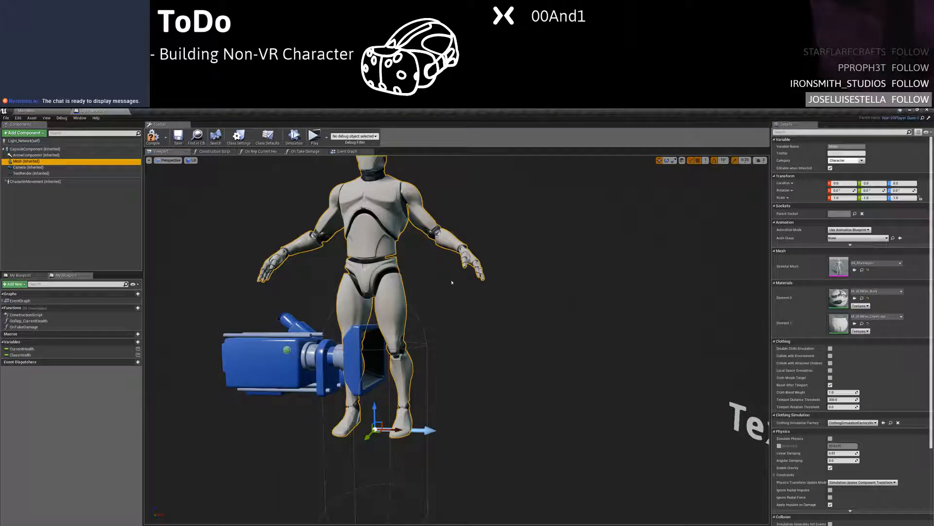
Rotate Light_Network's mannequin mesh -90° about Z to face the arrow, and lower it to about Z -88 at the capsule's base
right_drag(452, 282, 389, 294)
key(e)
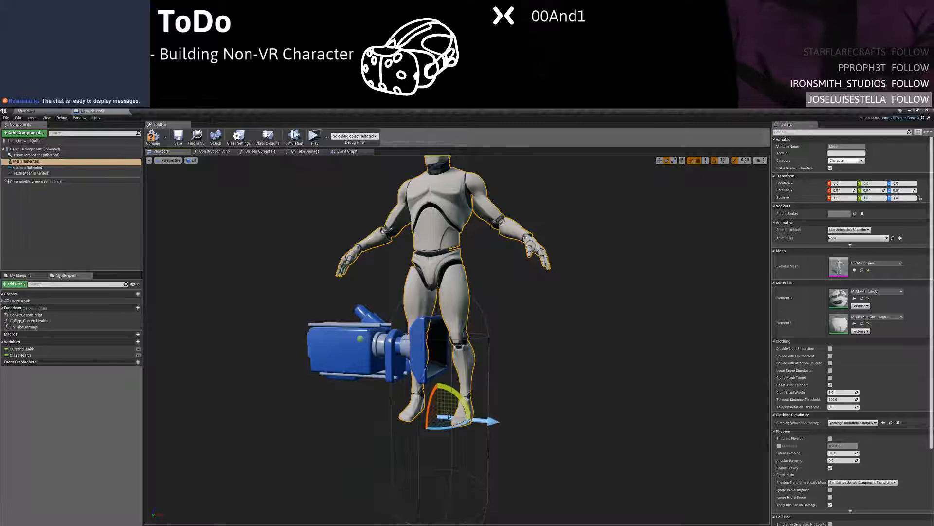
drag(438, 427, 511, 422)
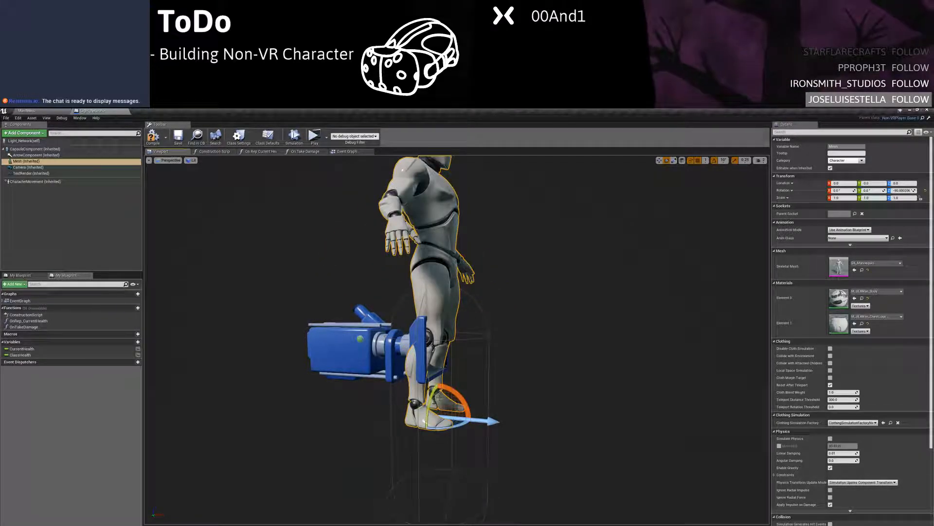
key(w)
drag(437, 379, 436, 524)
right_drag(437, 467, 326, 506)
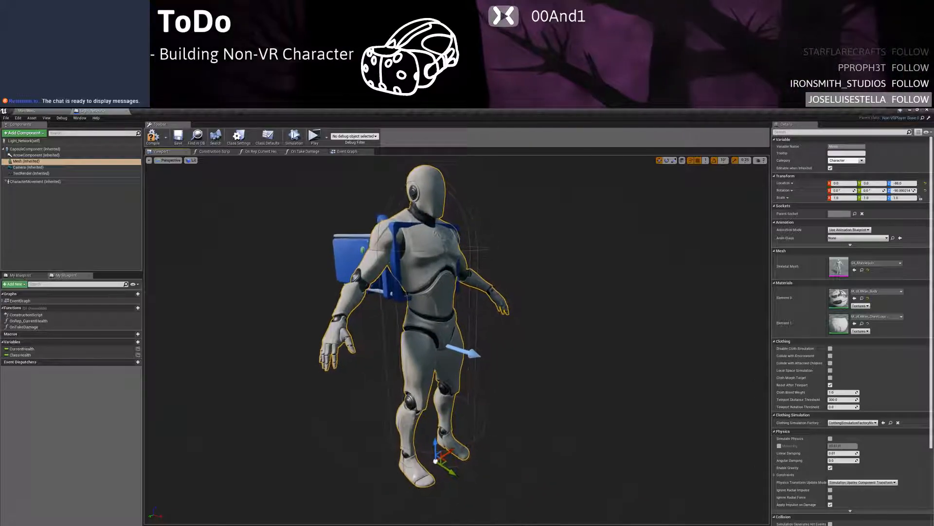
right_drag(437, 340, 423, 358)
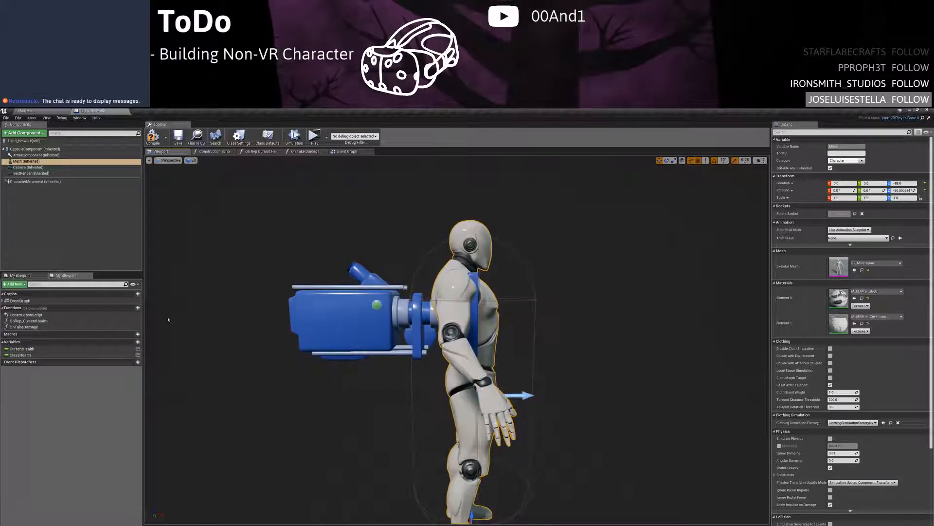
Examine Light_Network's inherited Camera component and compare it with the viewport of the NonVRPlayer_Base_0 parent blueprint
click(38, 168)
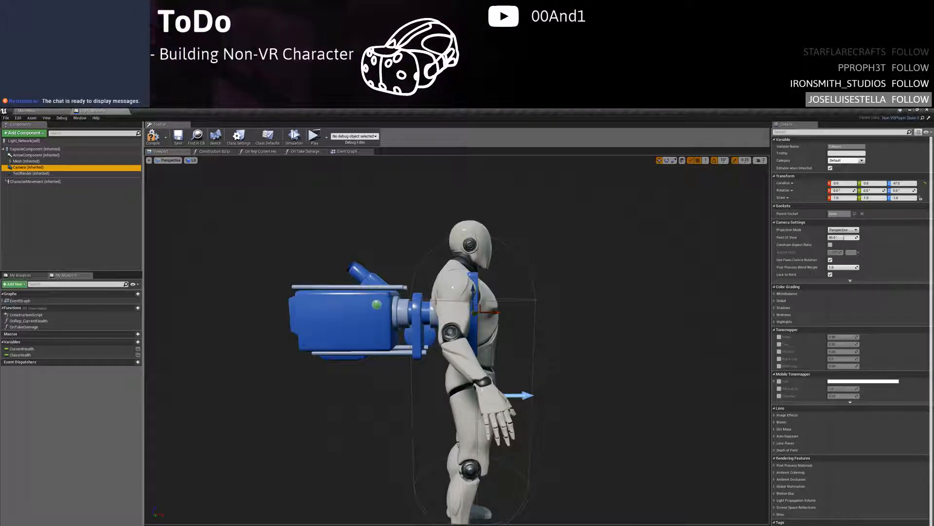
right_drag(457, 339, 458, 340)
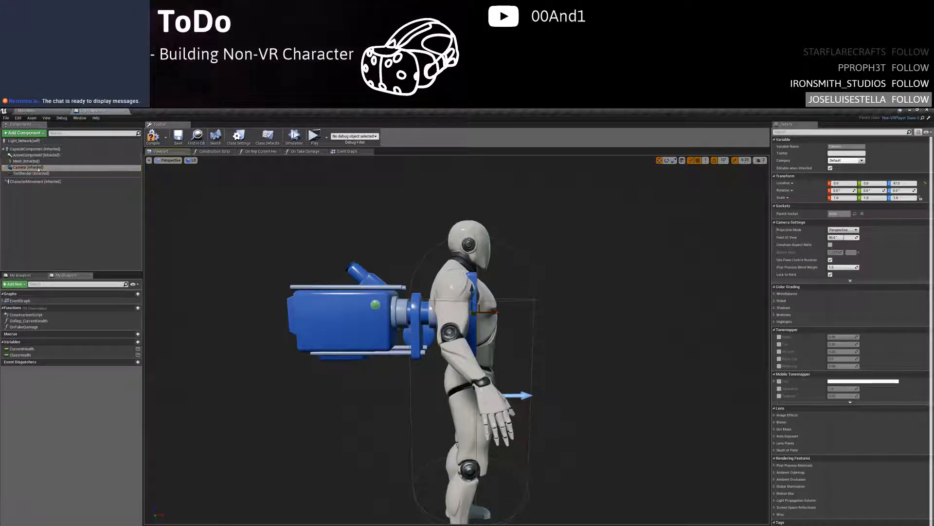
click(43, 111)
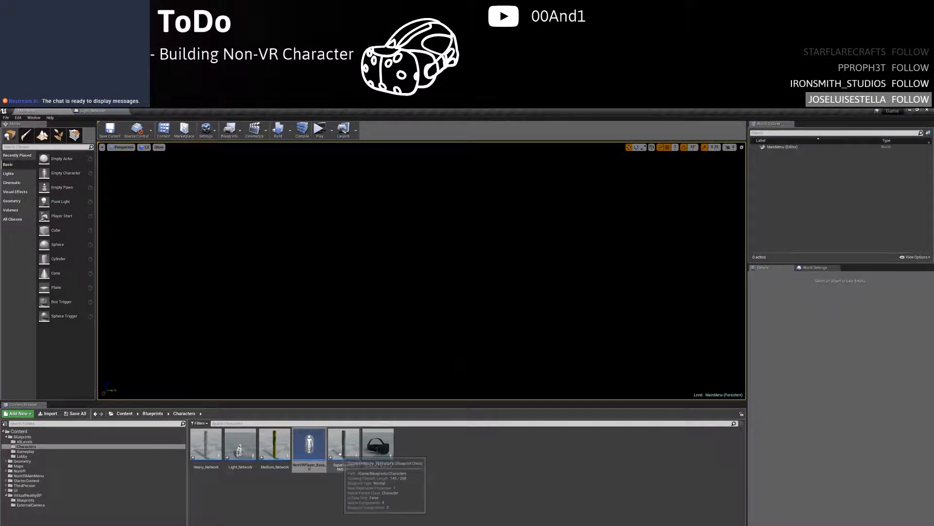
double_click(310, 458)
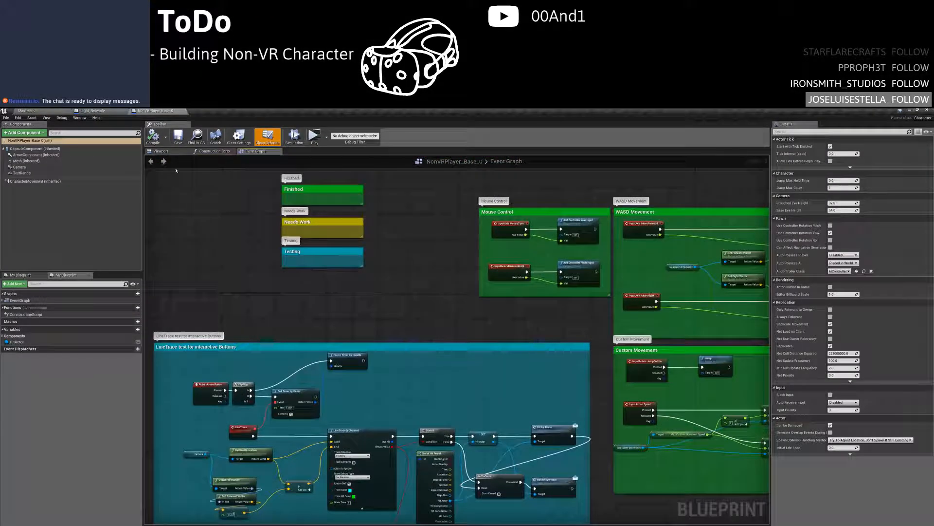
click(171, 153)
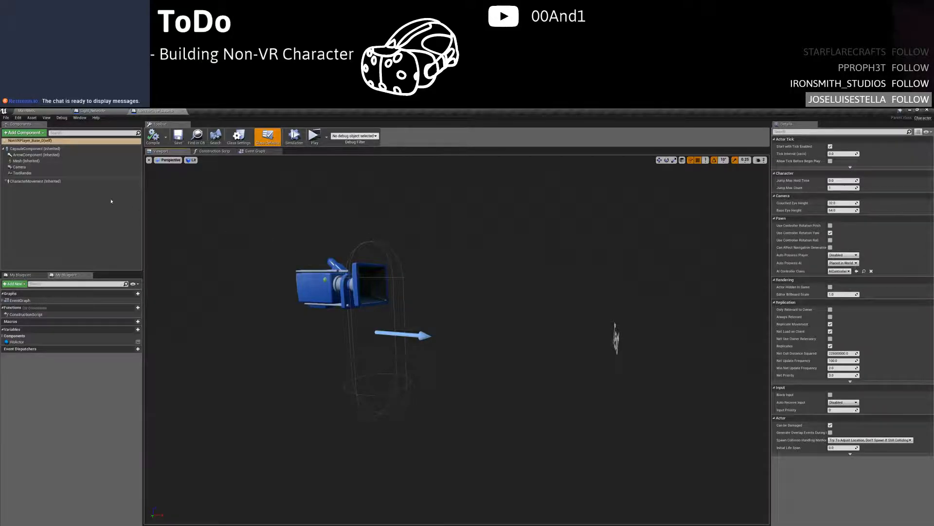
click(97, 111)
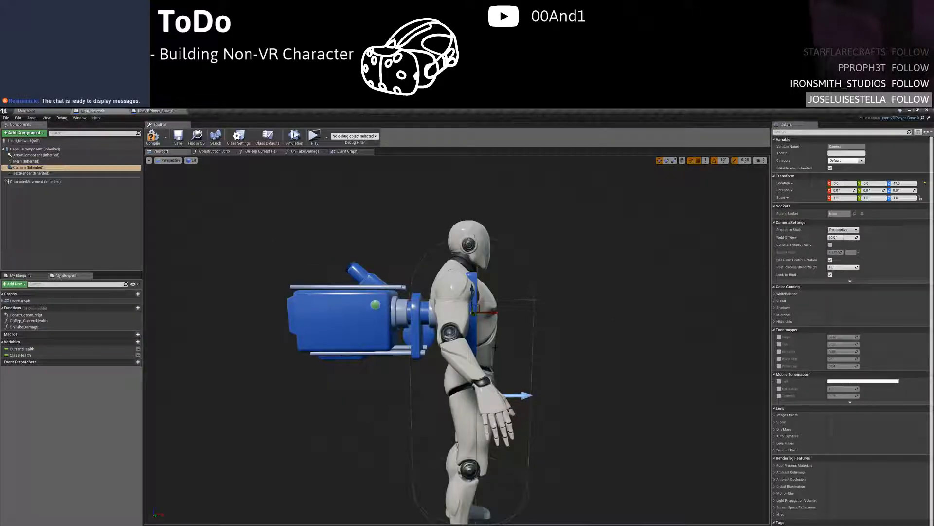
Clear the skeletal mesh from Light_Network's Mesh component and save the blueprint
click(488, 360)
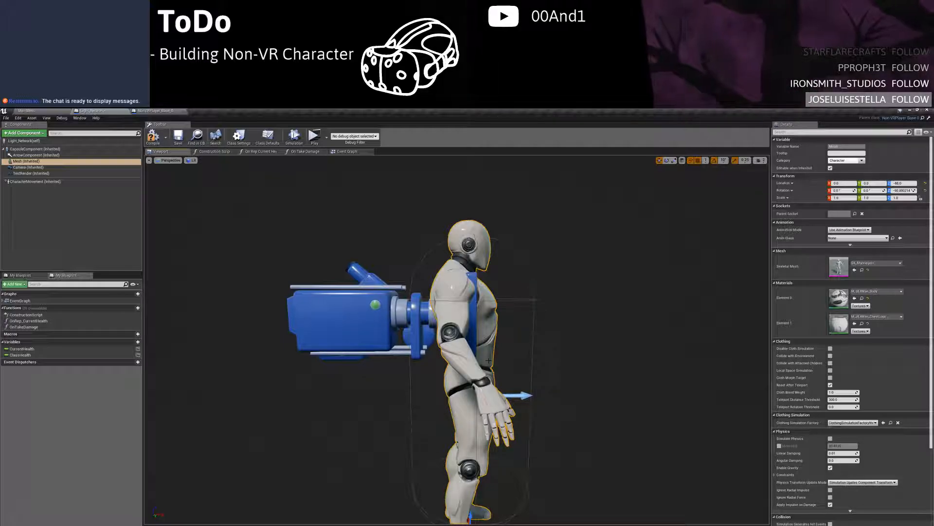
click(879, 263)
click(851, 295)
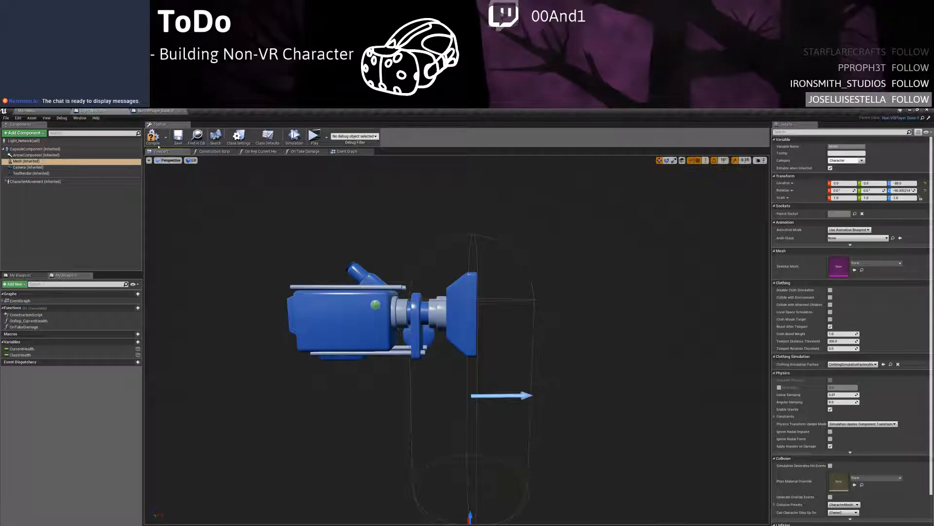
click(177, 139)
Assign the SK_Mannequin skeletal mesh to the Mesh component of NonVRPlayer_Base_0
click(155, 110)
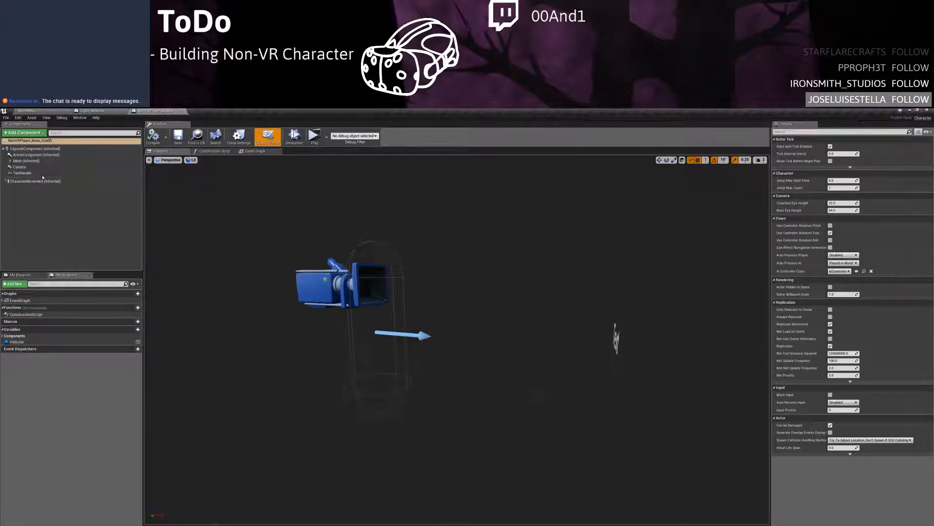
click(31, 161)
click(865, 262)
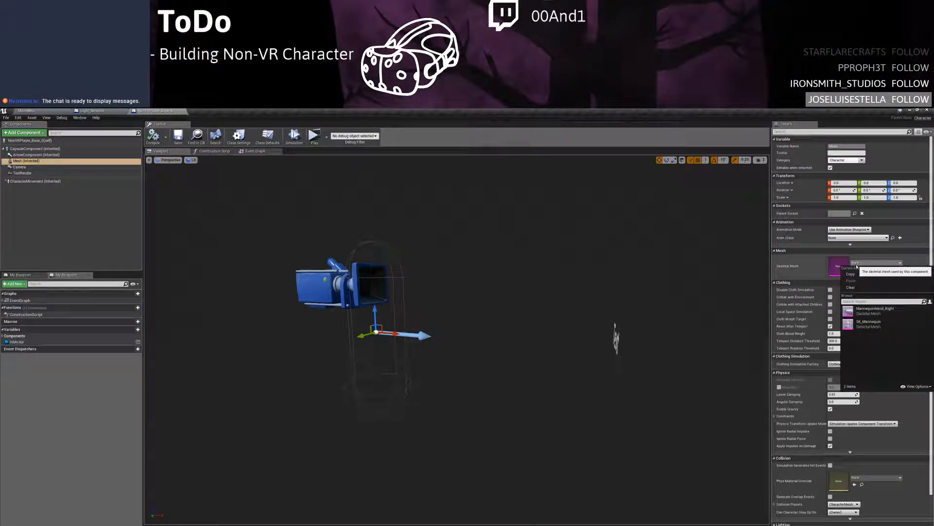
click(873, 321)
Rotate the base player's mannequin -90° about Z to face the arrow, and lower it to about Z -89 inside the capsule
click(376, 336)
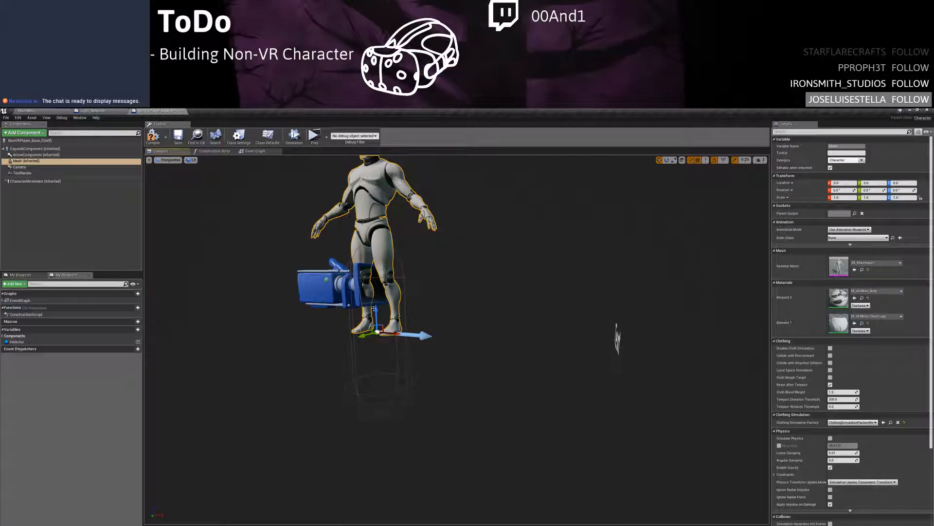
key(e)
drag(376, 337, 403, 335)
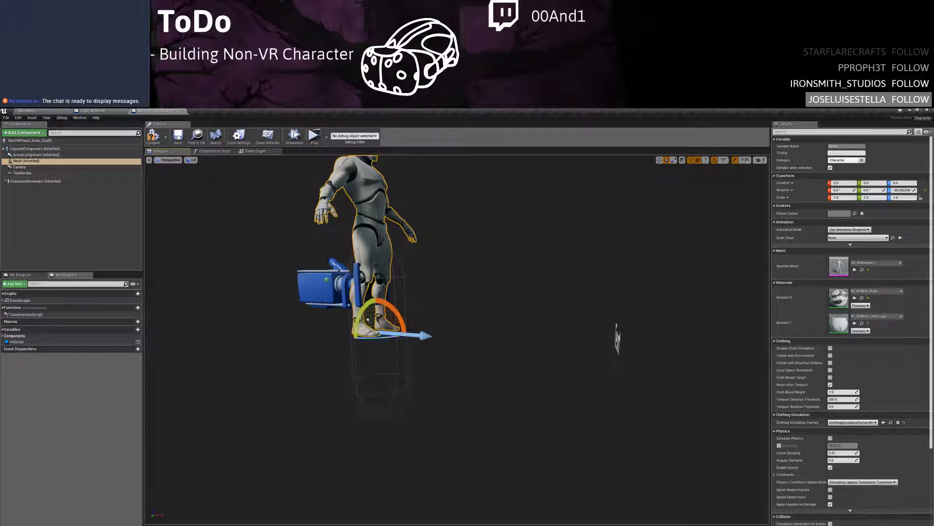
drag(374, 304, 384, 394)
key(w)
right_drag(458, 341, 428, 312)
Set the base player Mesh component's Anim Class to ThirdPerson_AnimBP
scroll(877, 451, down, 10)
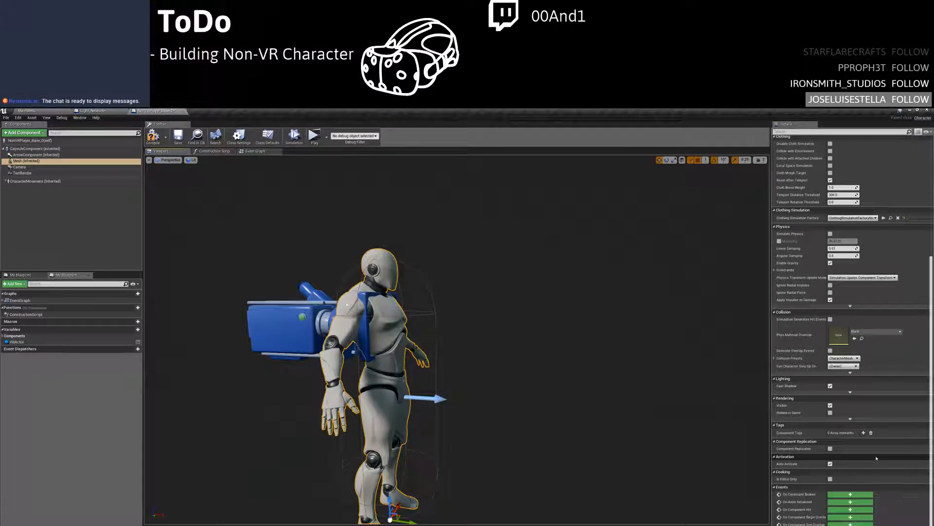
scroll(877, 458, up, 6)
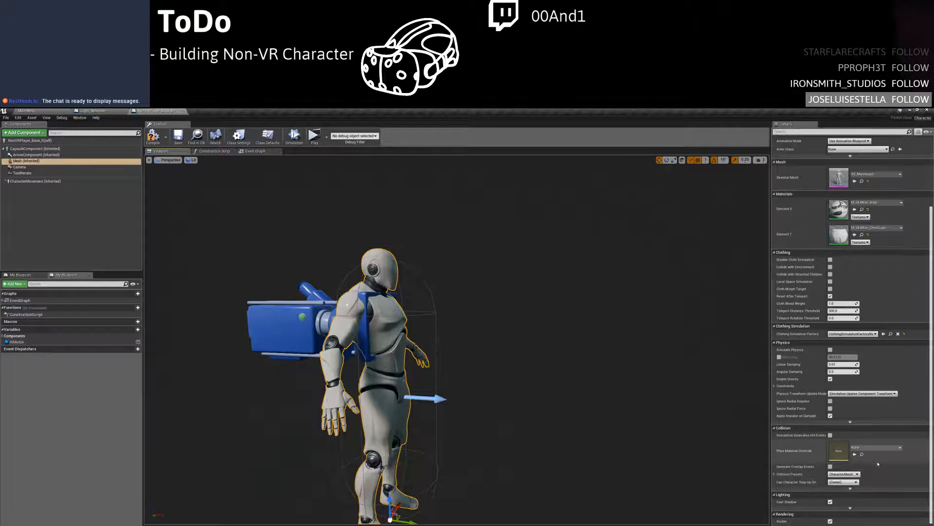
scroll(879, 462, up, 4)
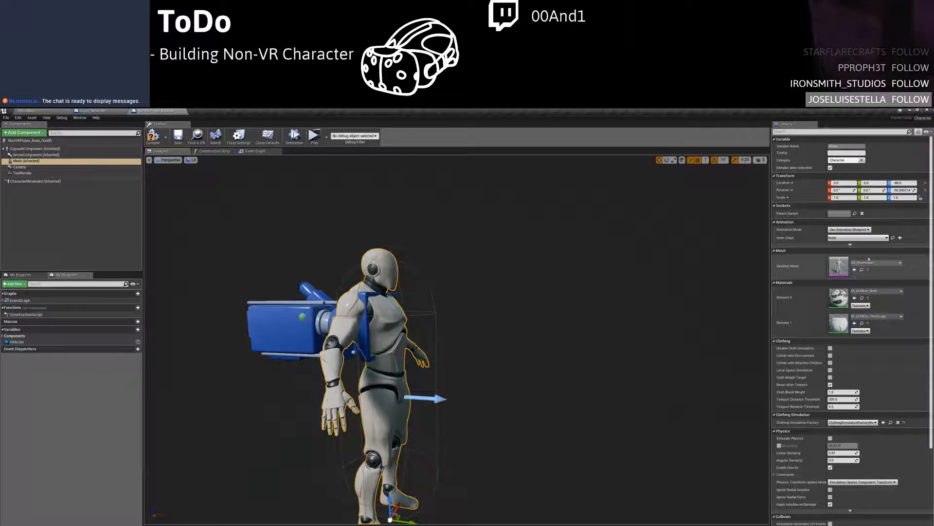
click(860, 238)
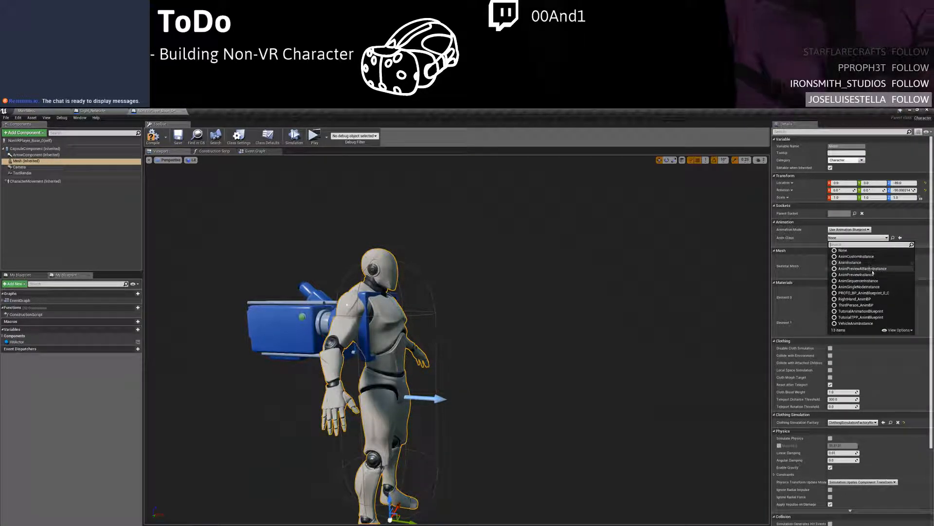
click(873, 306)
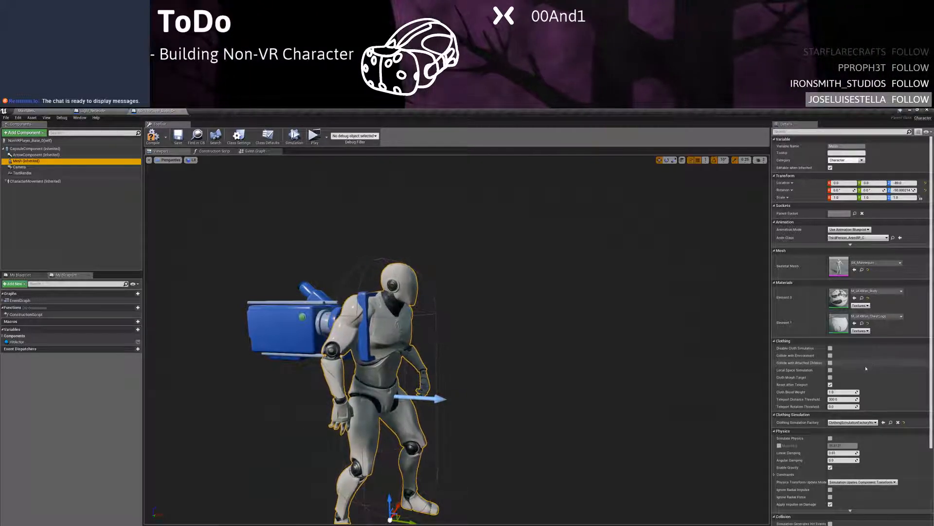
Look through the base player Mesh component's details for visibility options, filtering the properties by "vis"
scroll(867, 357, down, 2)
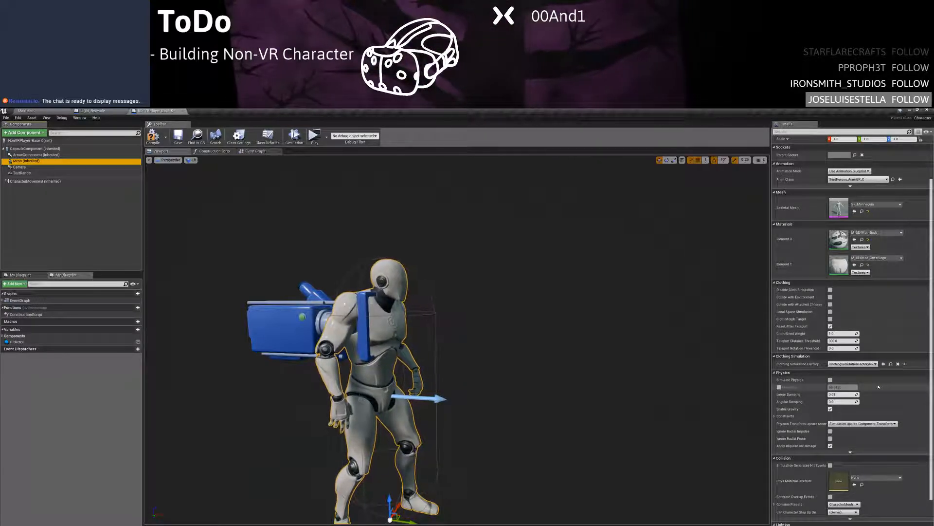
scroll(876, 390, down, 2)
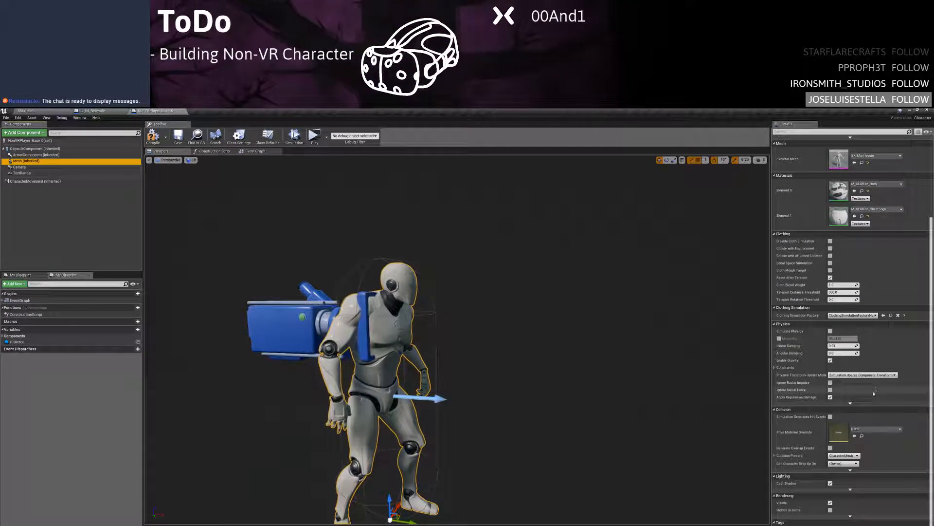
scroll(875, 410, down, 2)
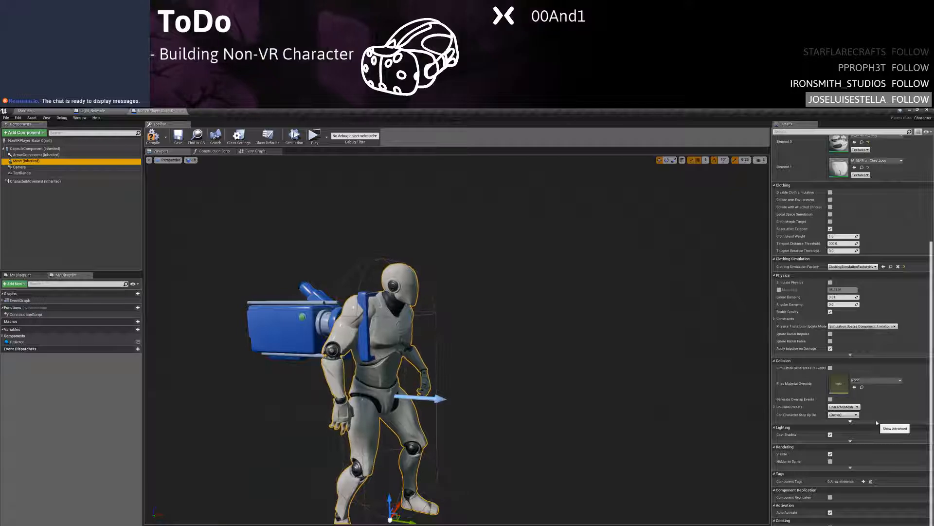
scroll(877, 422, down, 3)
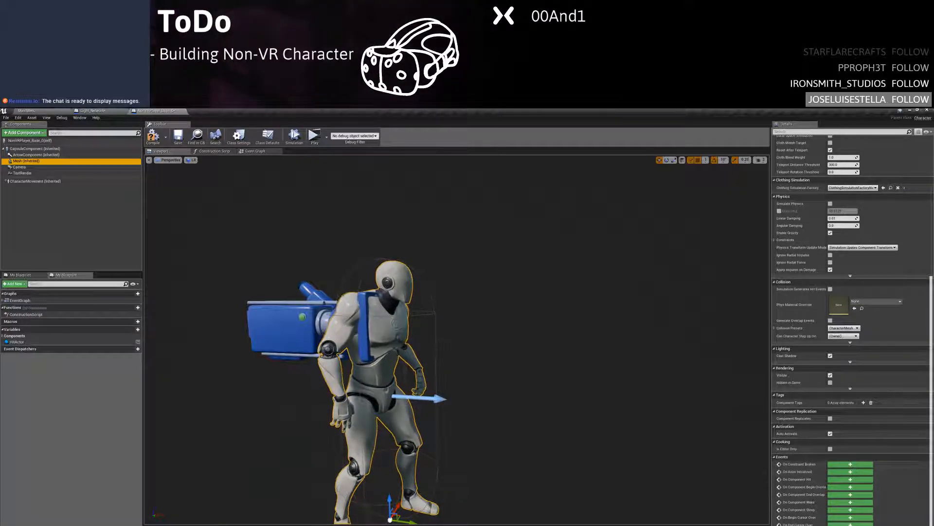
scroll(851, 419, down, 3)
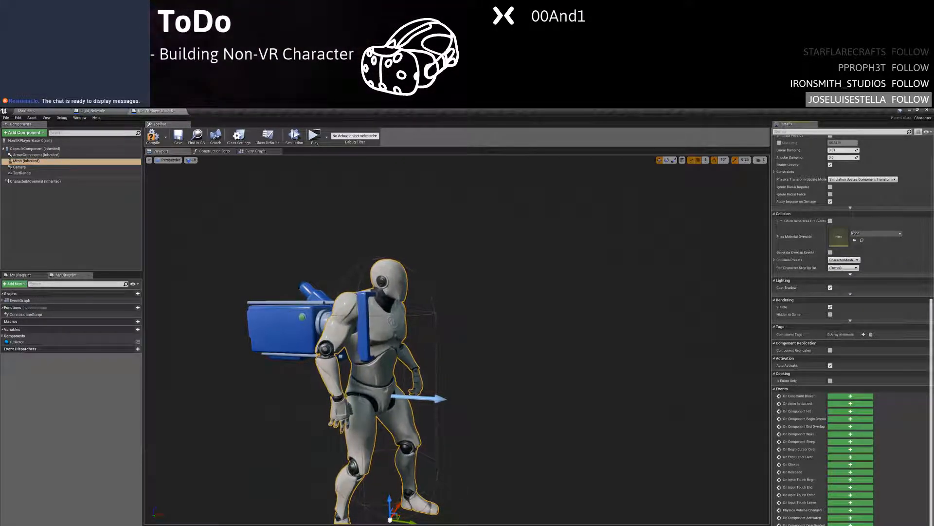
scroll(852, 419, down, 3)
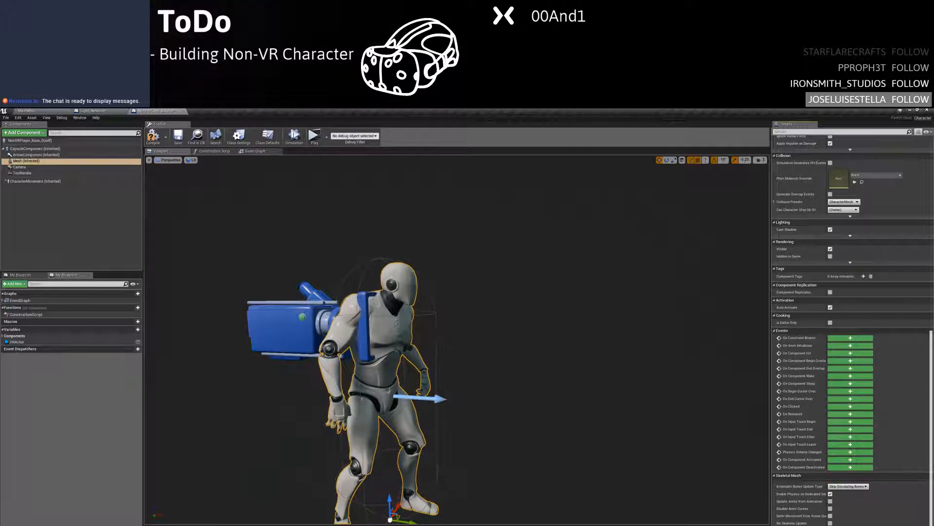
click(808, 132)
text(eve)
key(BackSpace)
key(BackSpace)
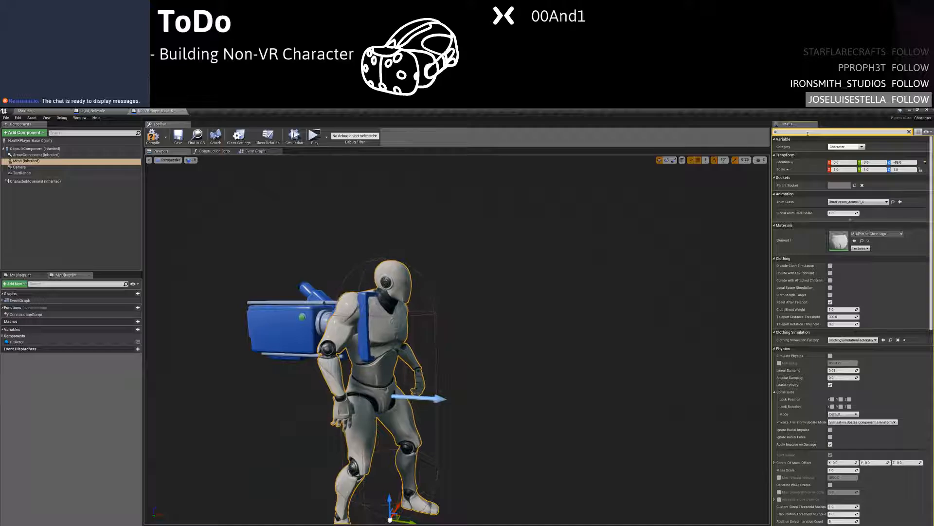
text(vis)
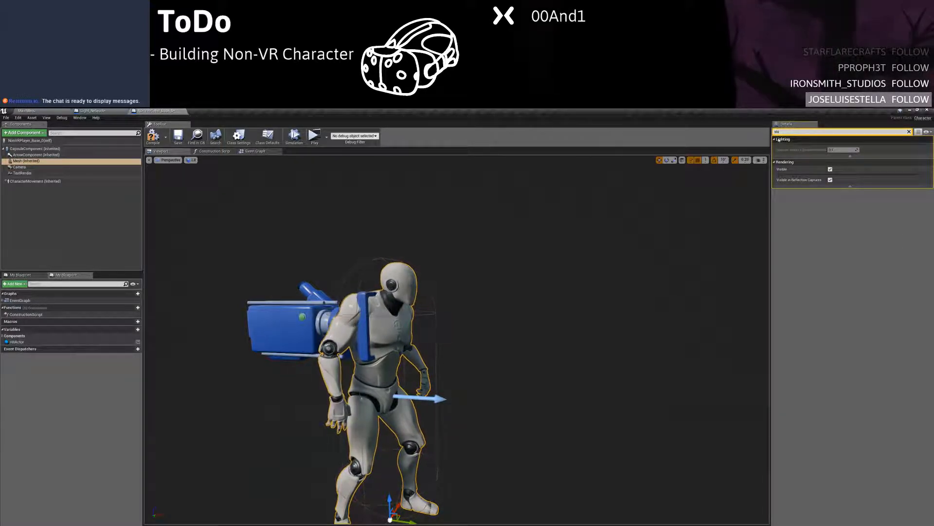
key(BackSpace)
key(BackSpace)
key(BackSpace)
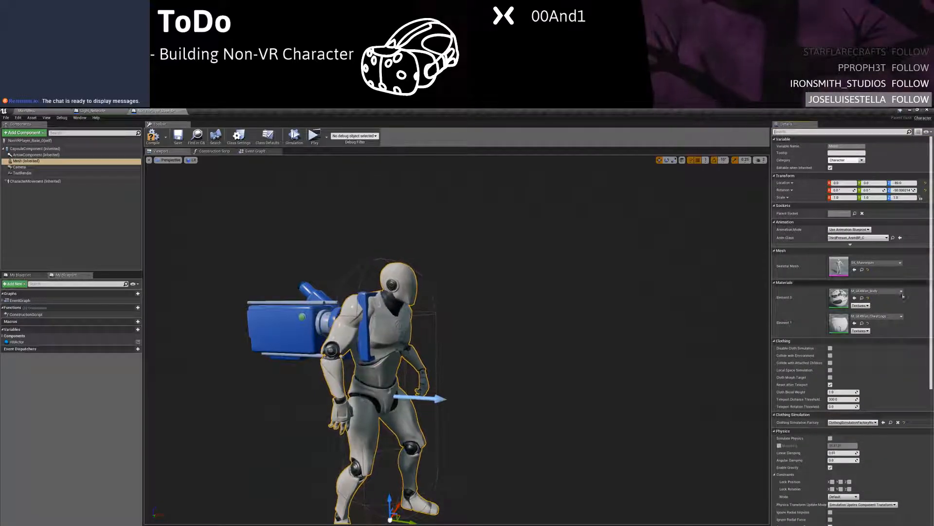
scroll(901, 330, down, 2)
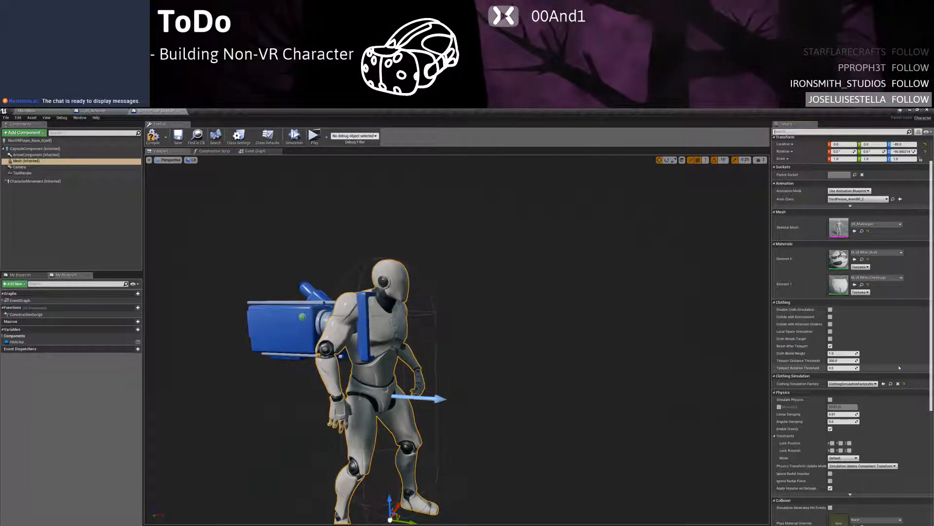
scroll(899, 368, down, 10)
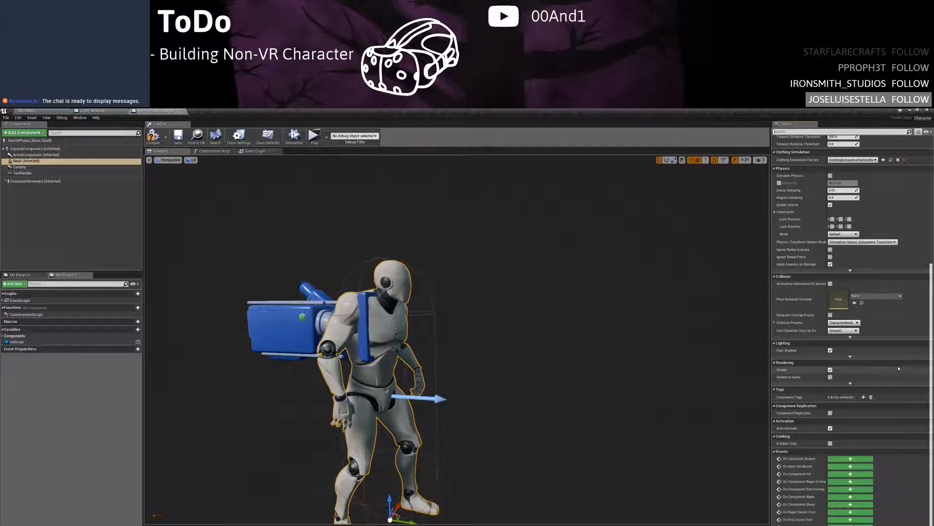
Compile and save the NonVRPlayer_Base_0 blueprint, and open its Event Graph
click(154, 137)
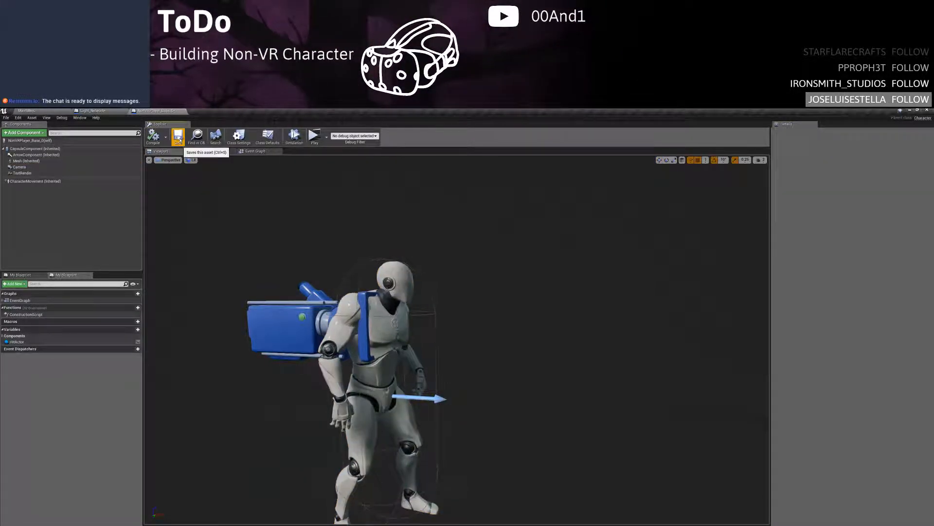
click(255, 151)
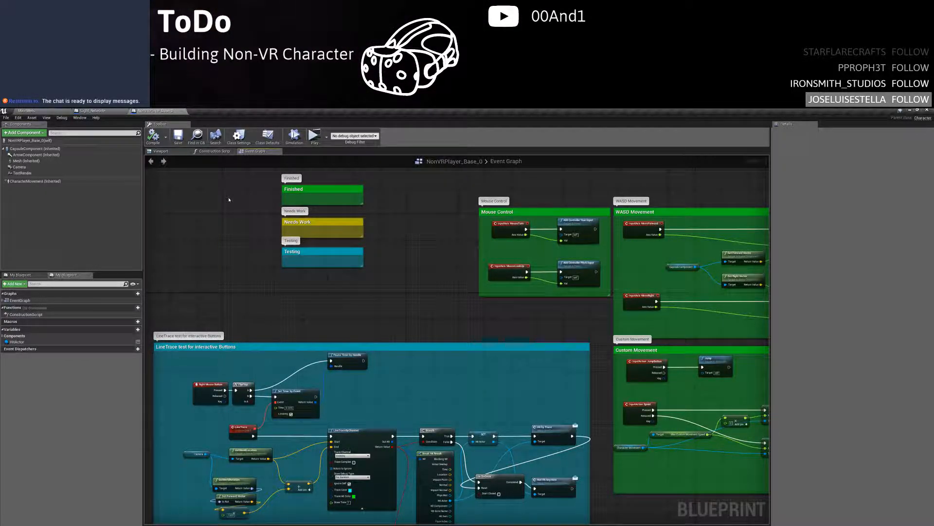
Assign M_Tech_Panel to material Element 0 of Light_Network's Mesh component and compile the blueprint
click(92, 111)
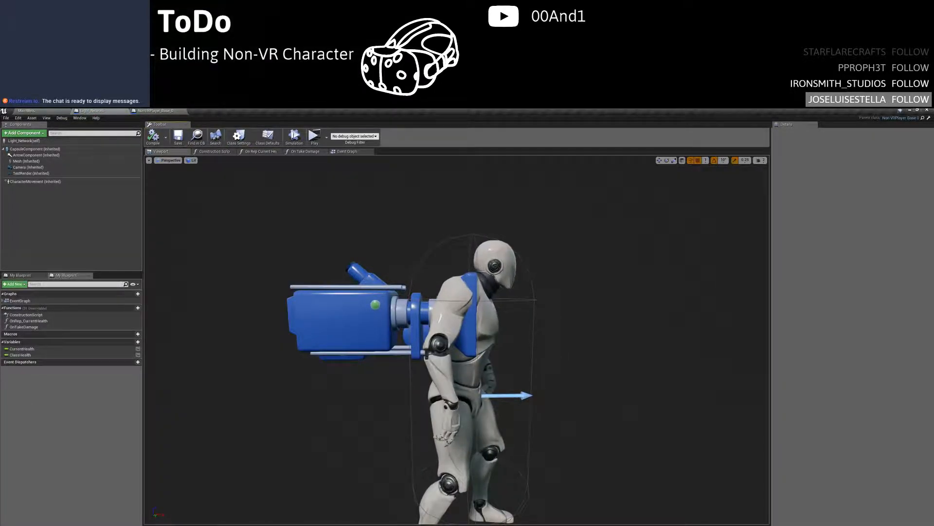
click(485, 430)
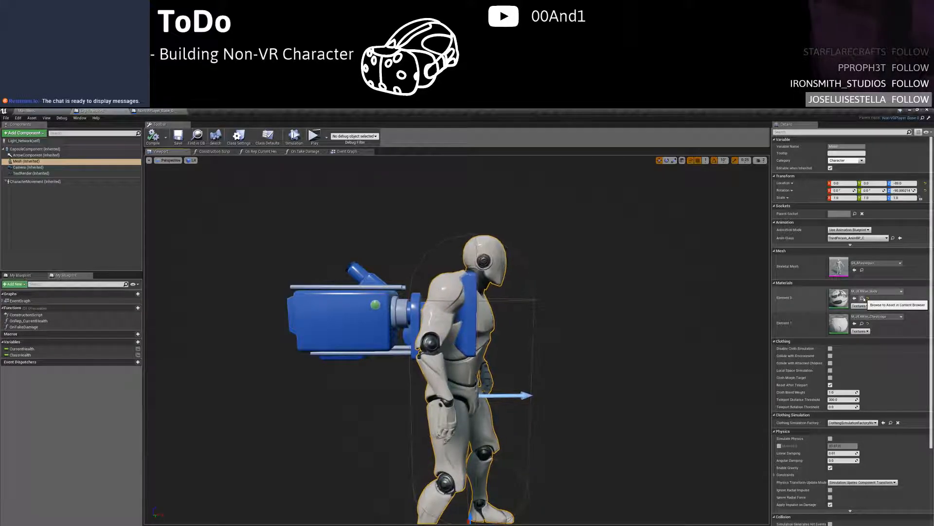
right_drag(646, 335, 564, 335)
click(891, 292)
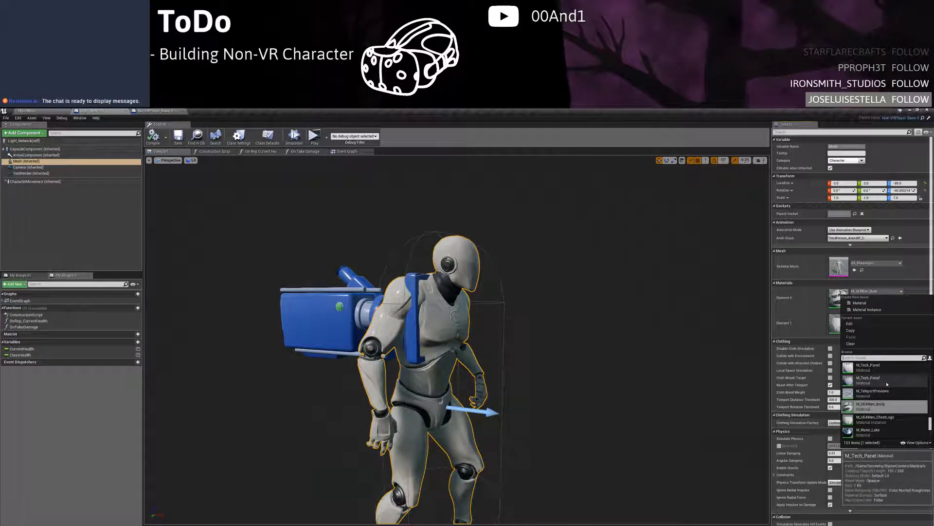
click(871, 379)
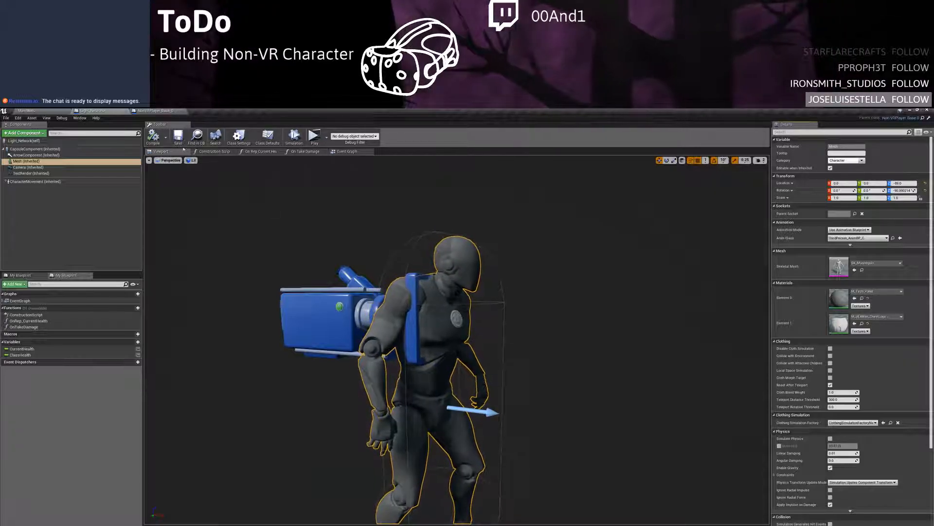
click(153, 137)
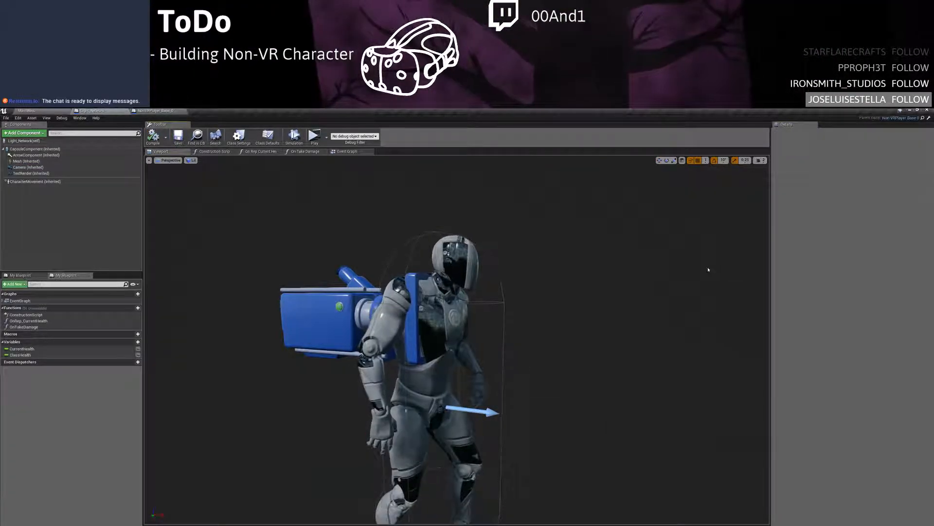
Try the M_Water_Lake material in Element 0 of Light_Network's Mesh component and compile
right_drag(709, 269, 712, 248)
click(884, 291)
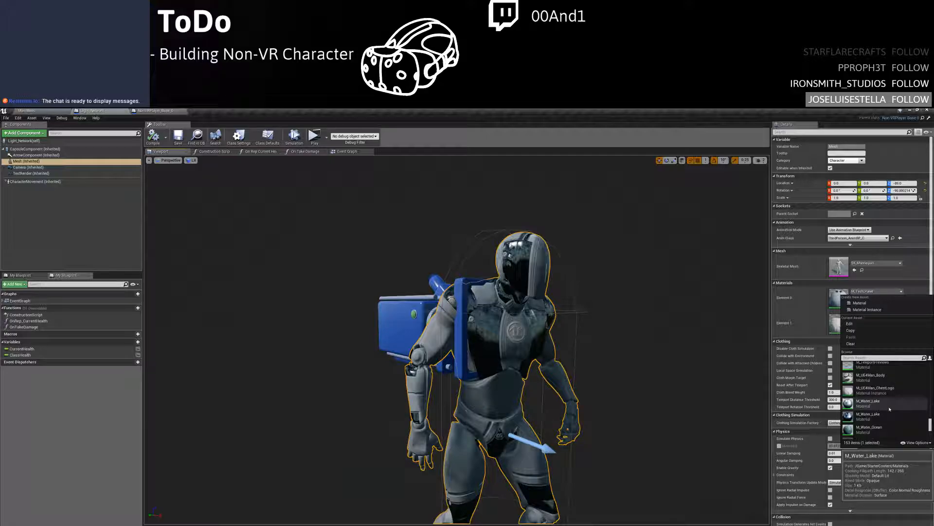
click(889, 407)
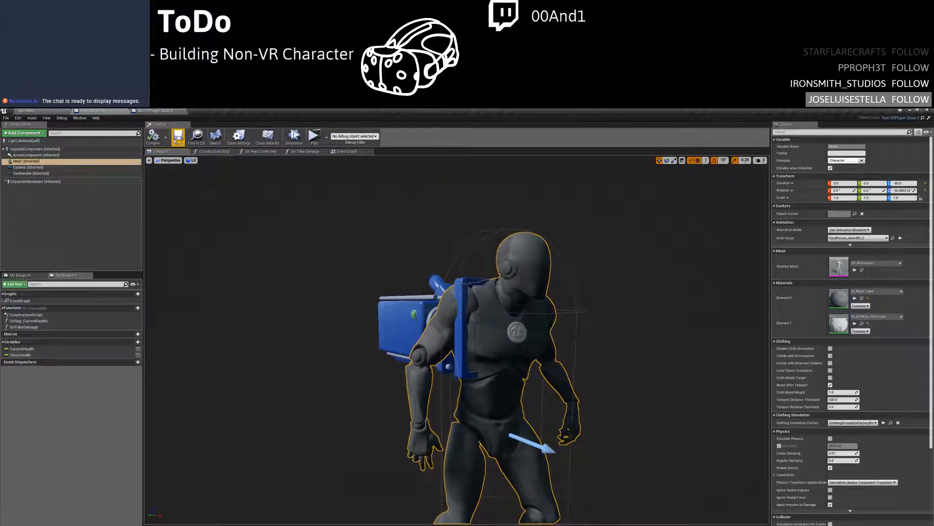
click(153, 137)
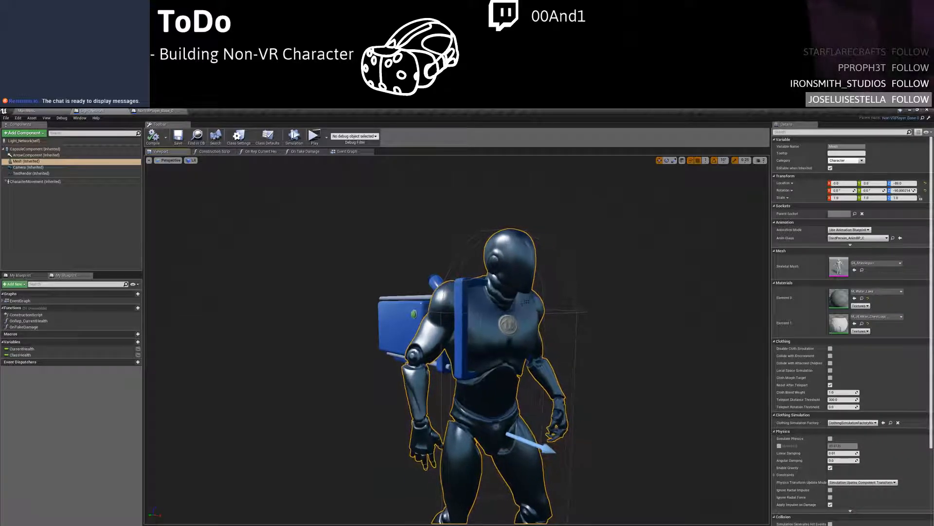
Try the M_Metal_Burnished_Steel material in Element 0 of Light_Network's Mesh component and compile
click(876, 291)
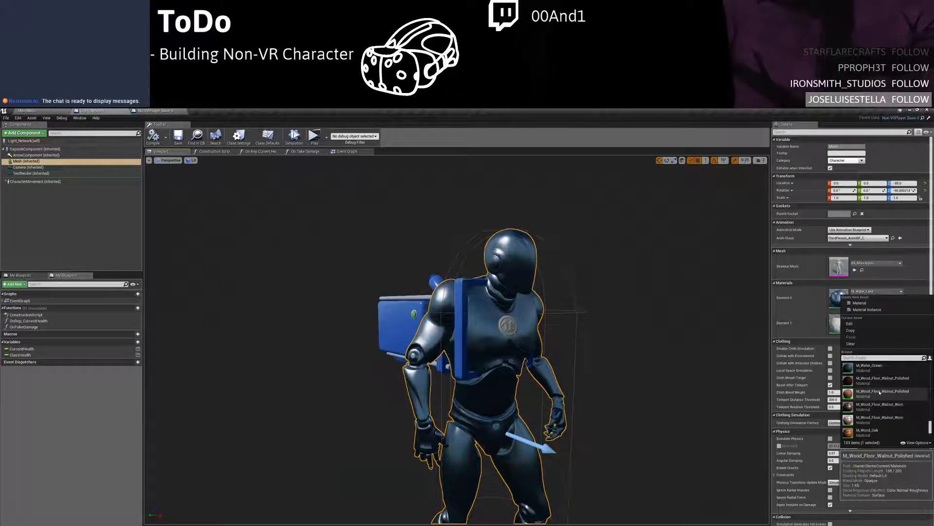
scroll(879, 392, down, 2)
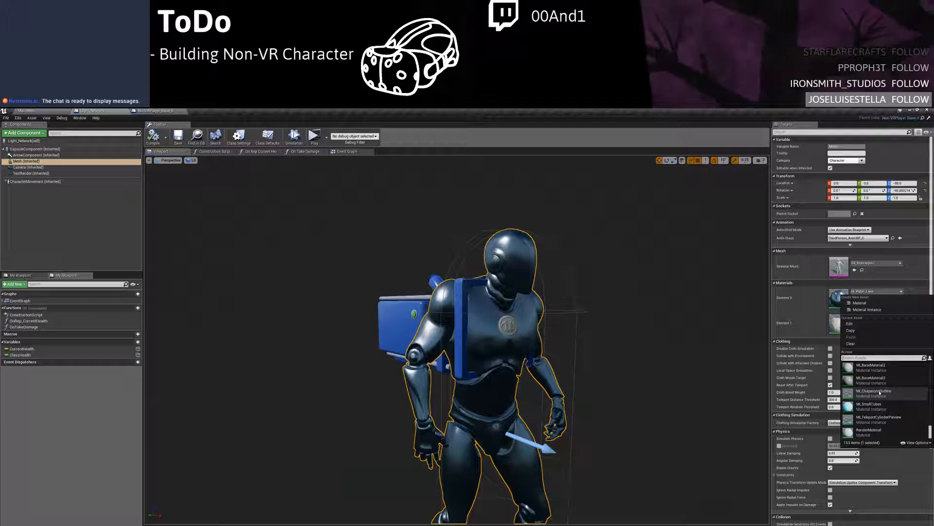
drag(929, 432, 930, 413)
scroll(908, 405, up, 12)
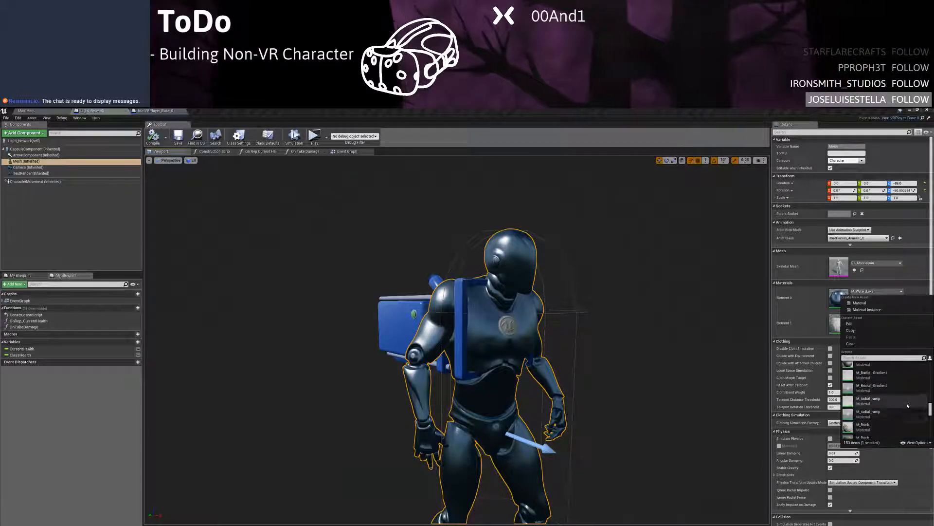
scroll(907, 406, up, 3)
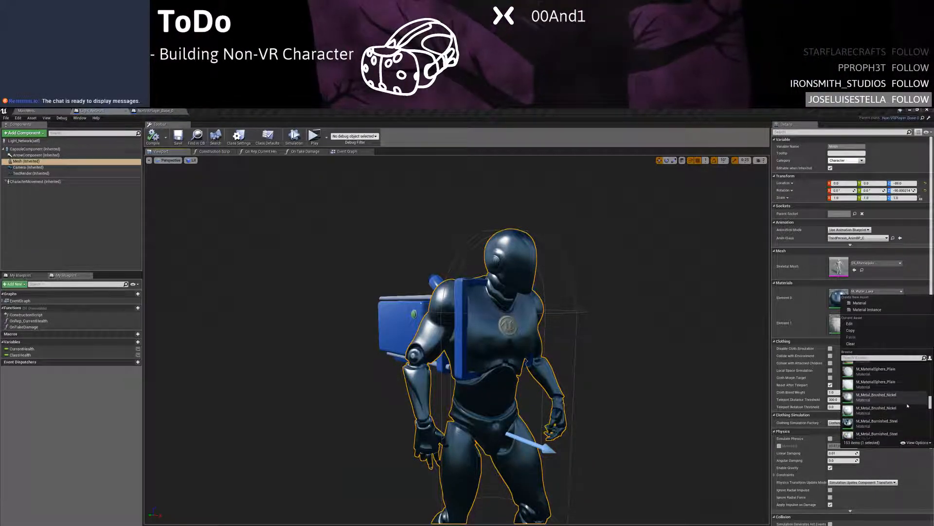
click(885, 422)
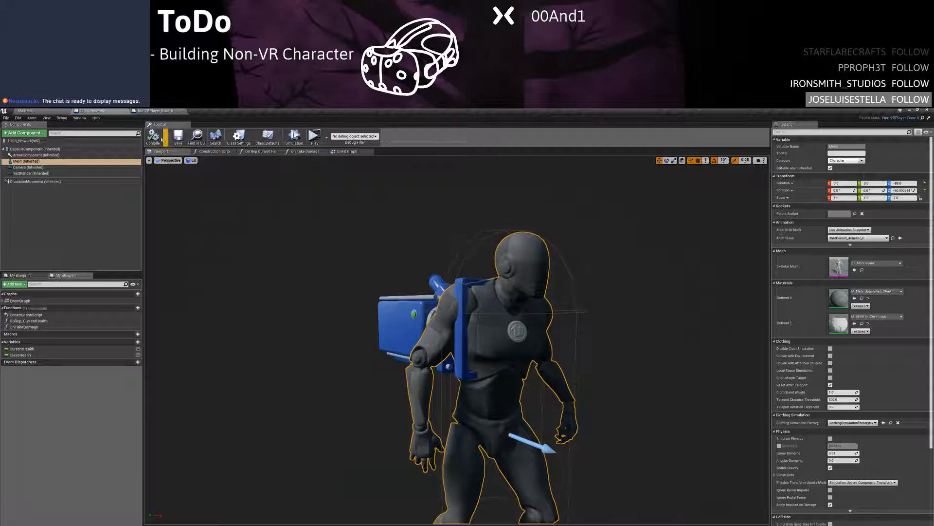
click(161, 138)
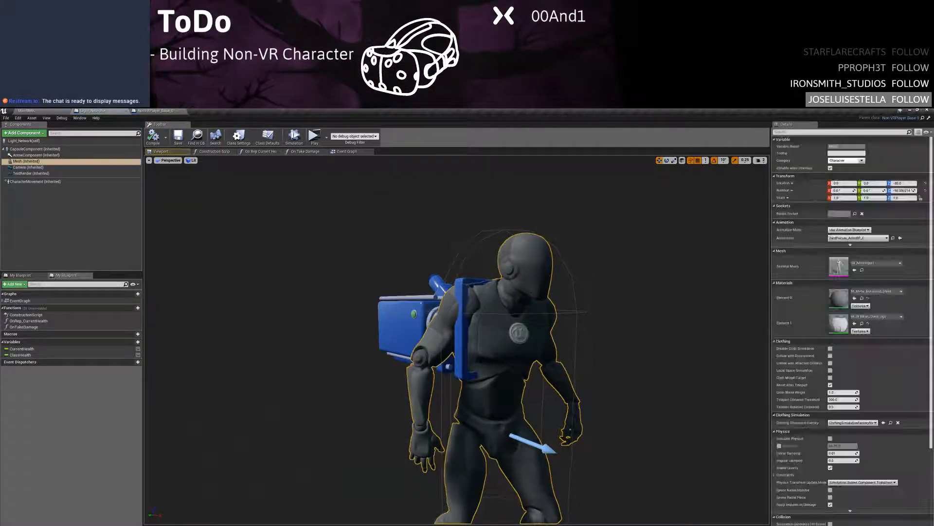
Set Light_Network's Mesh material Element 0 back to M_Tech_Panel, and compile and save the blueprint
click(877, 291)
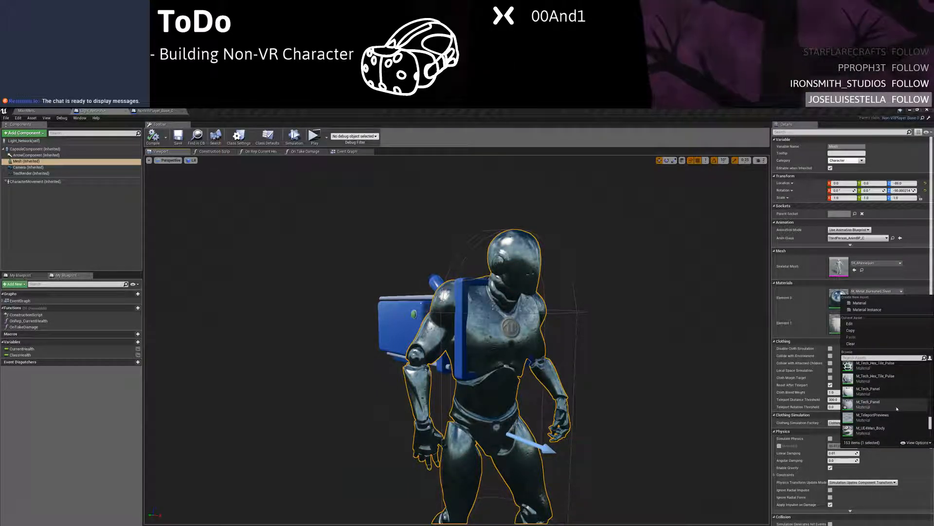
click(897, 405)
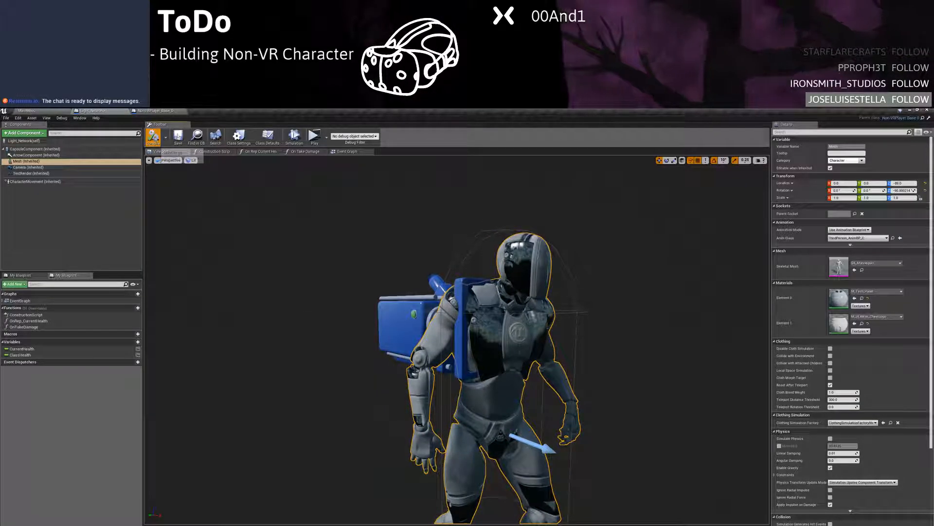
click(153, 138)
click(178, 137)
Open the Medium_Network blueprint from the Characters folder and select its Mesh component
click(28, 110)
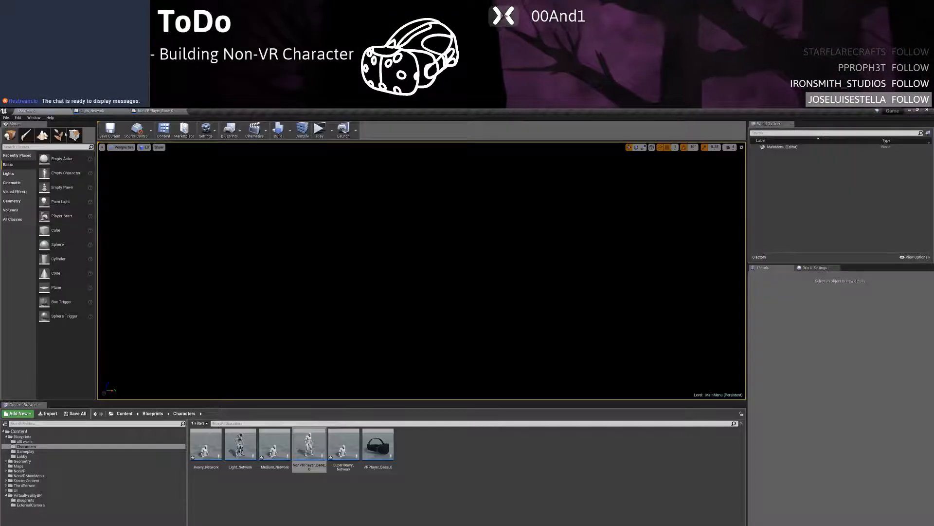
click(275, 452)
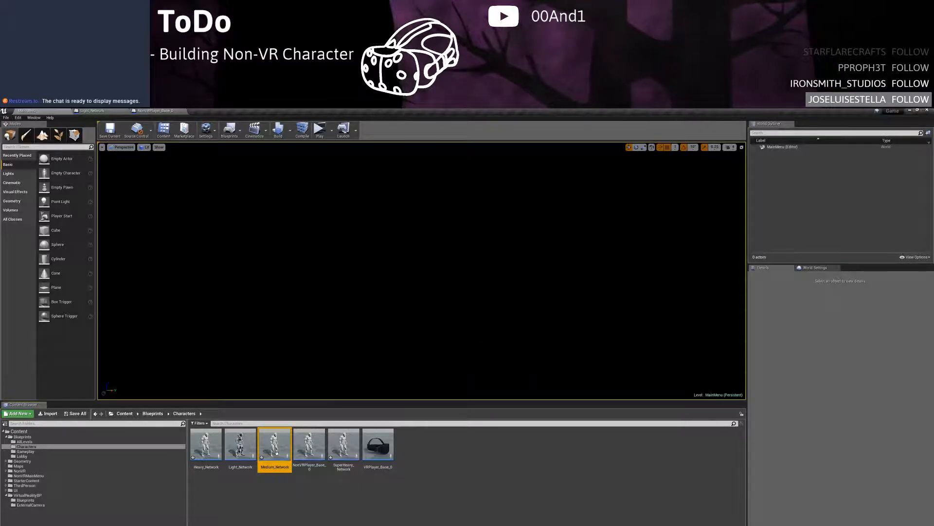
double_click(275, 451)
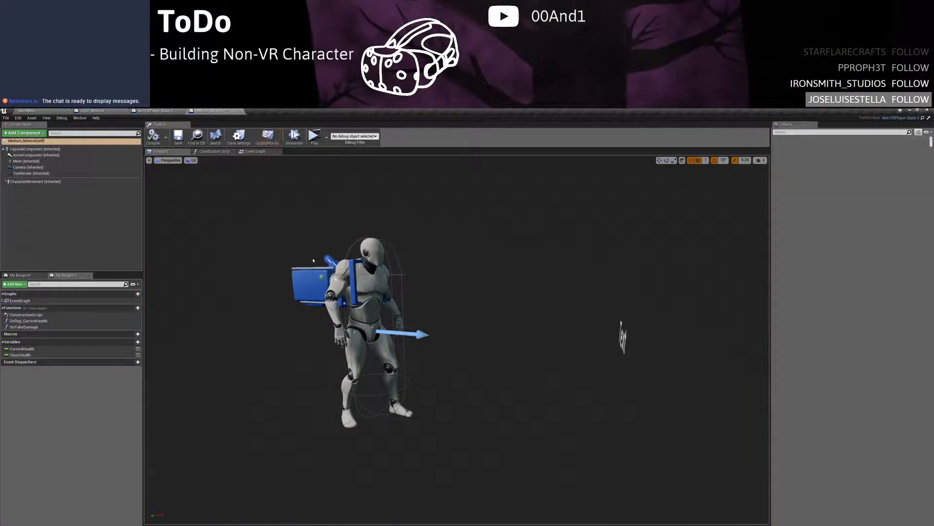
click(314, 263)
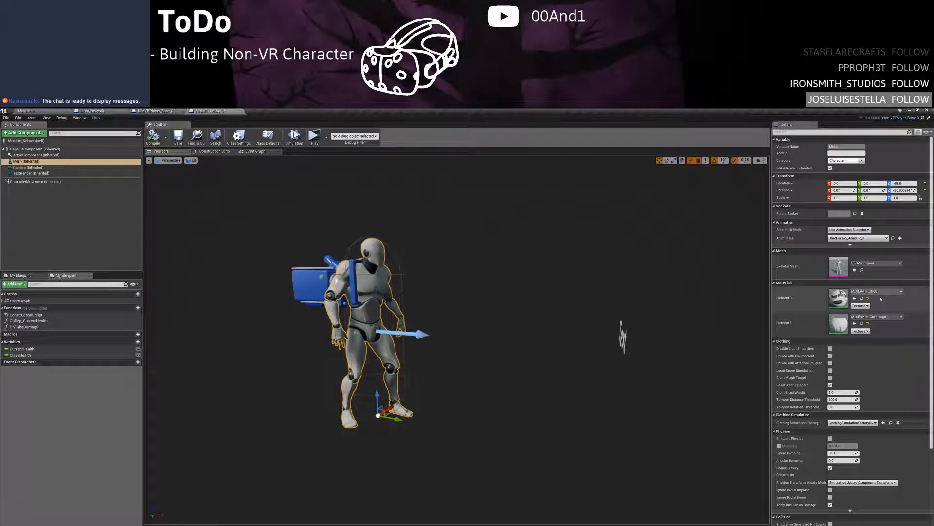
Try the M_Tech_Panel material in Element 0 of Medium_Network's Mesh component and compile
click(877, 291)
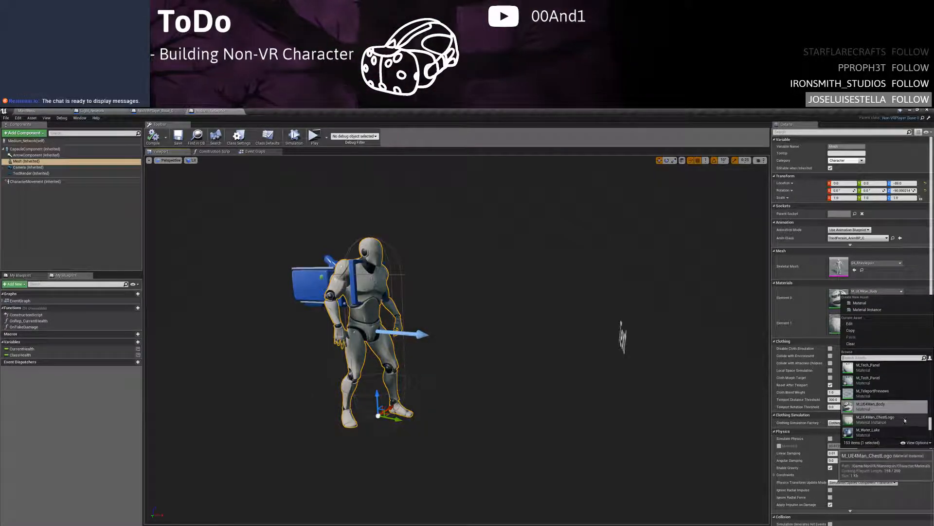
scroll(905, 420, up, 1)
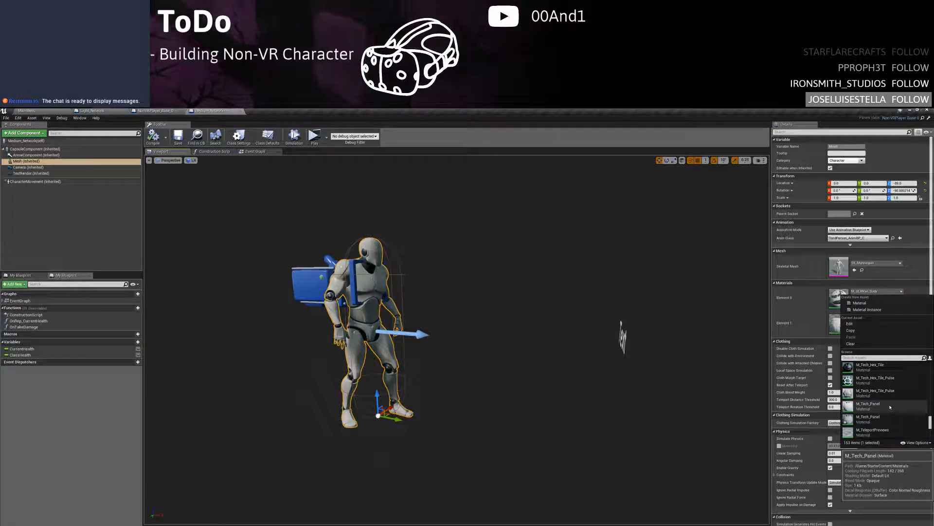
click(890, 407)
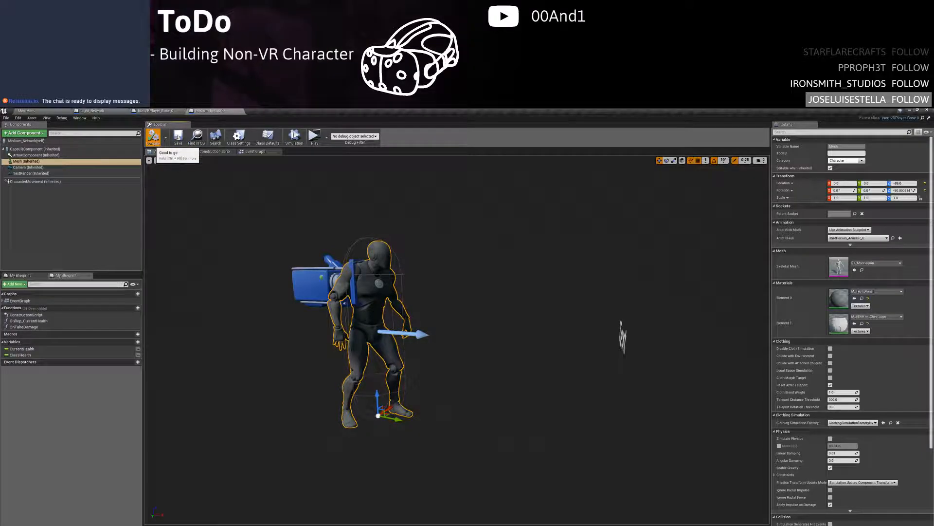
click(153, 137)
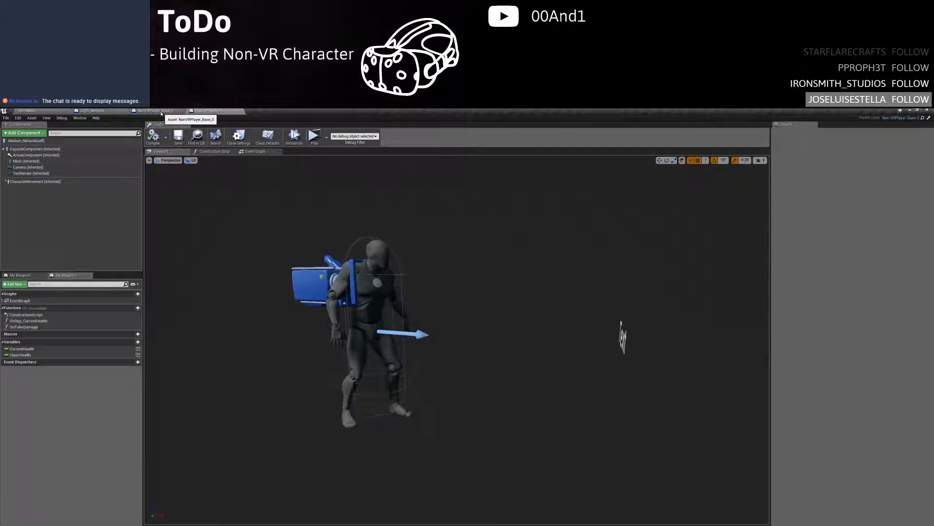
Close the NonVRPlayer_Base_0 blueprint and check which material Light_Network's Mesh component uses in Element 0
click(161, 112)
click(182, 110)
click(523, 304)
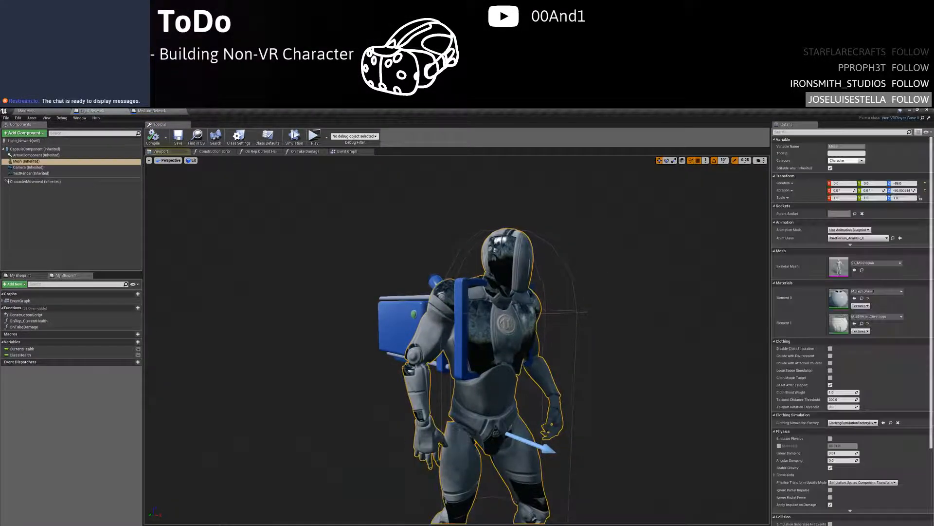
click(882, 292)
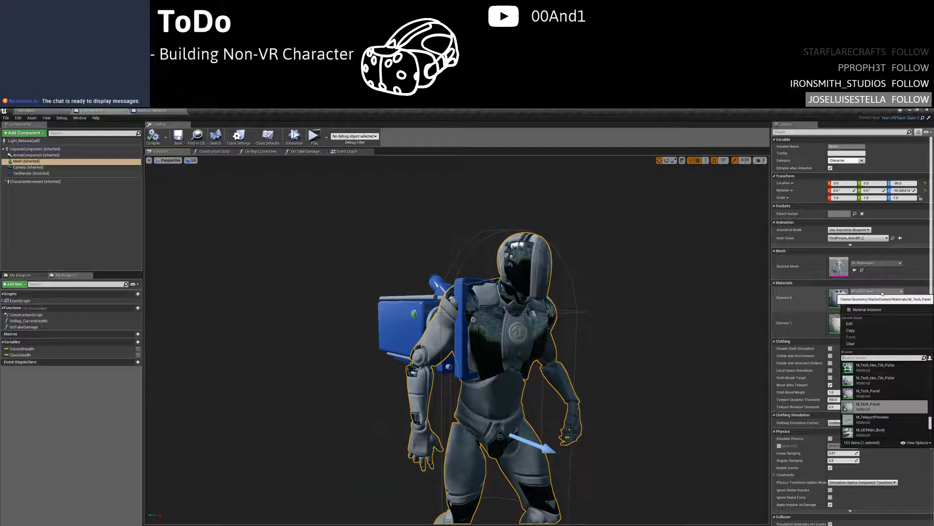
click(152, 110)
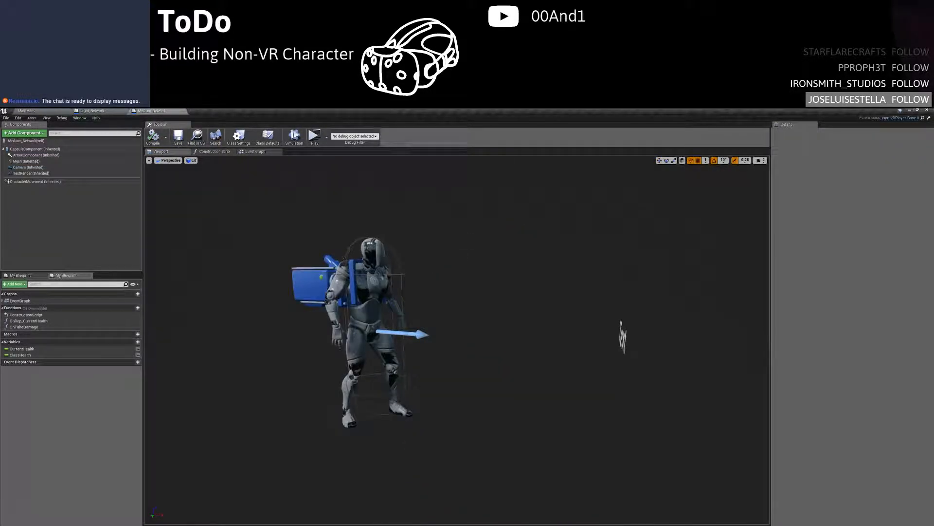
Assign M_Tech_Hex_Tile_Pulse to material Element 0 of Medium_Network's Mesh component, and compile and save the blueprint
click(28, 167)
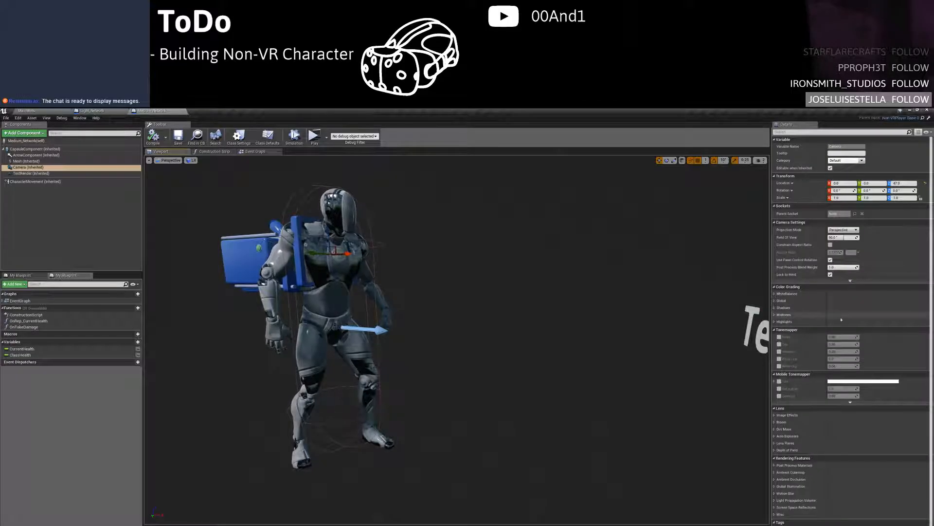
click(26, 161)
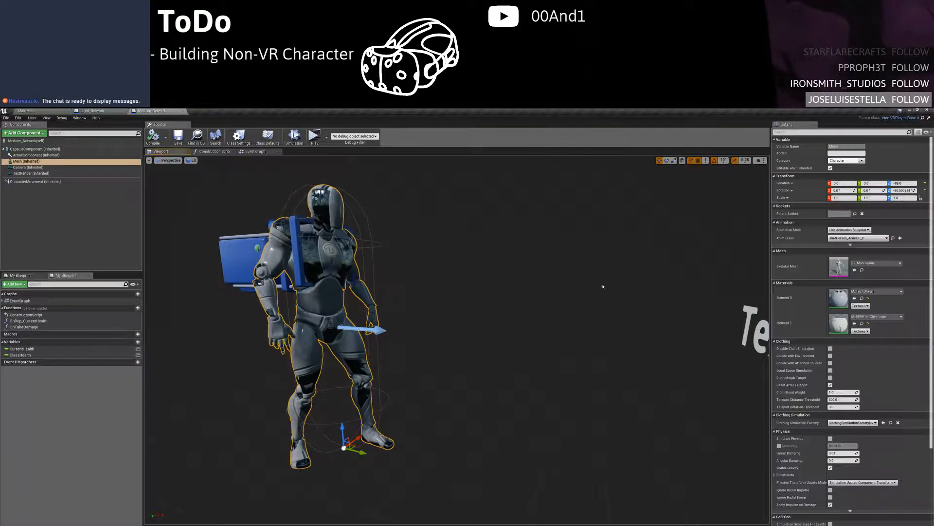
click(885, 292)
click(888, 395)
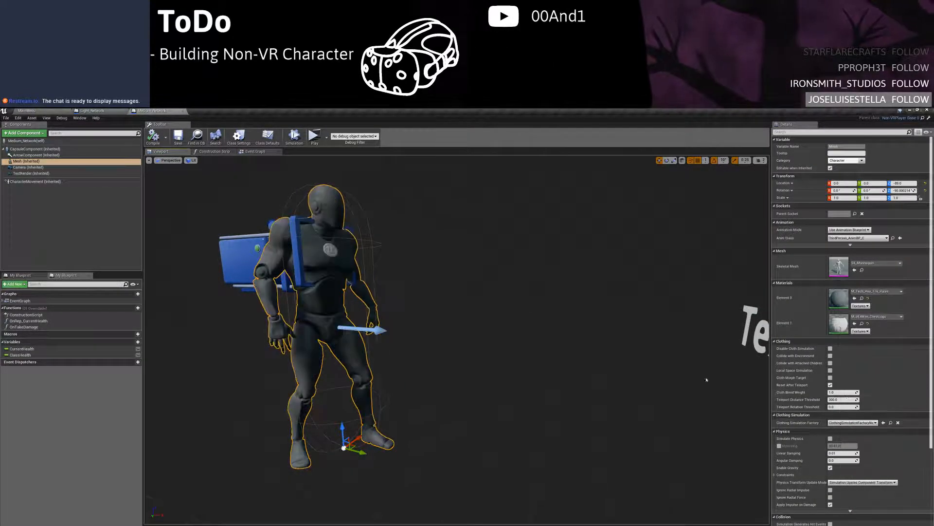
click(179, 138)
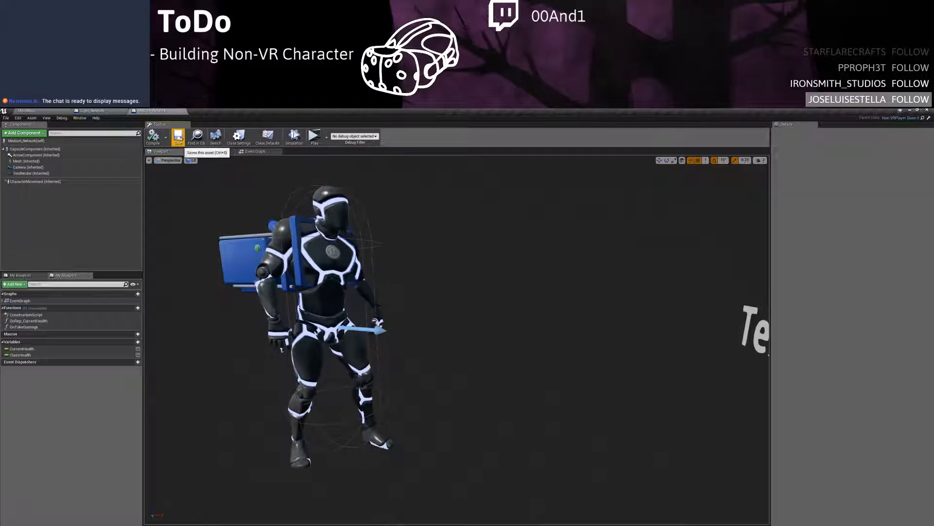
Close the Medium_Network and Light_Network blueprints, and open Heavy_Network with its Mesh component selected in the viewport
click(181, 111)
click(49, 112)
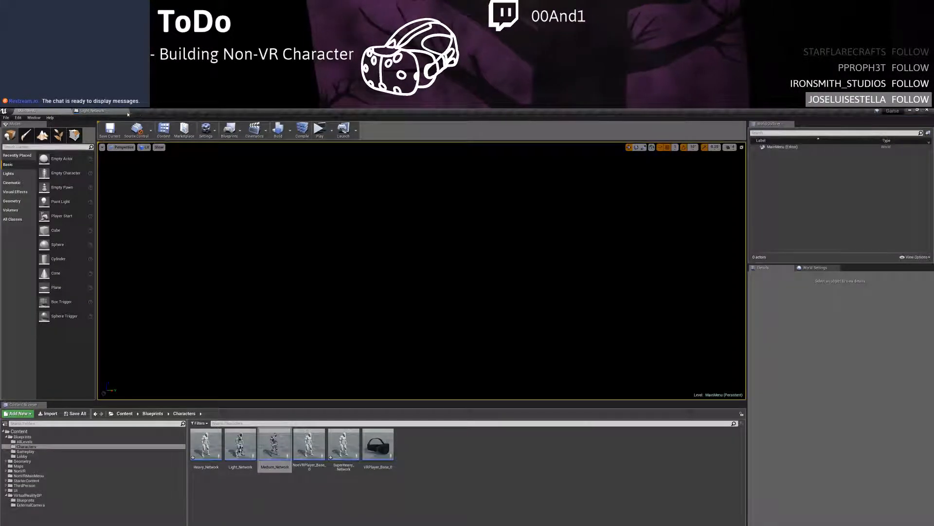
double_click(213, 452)
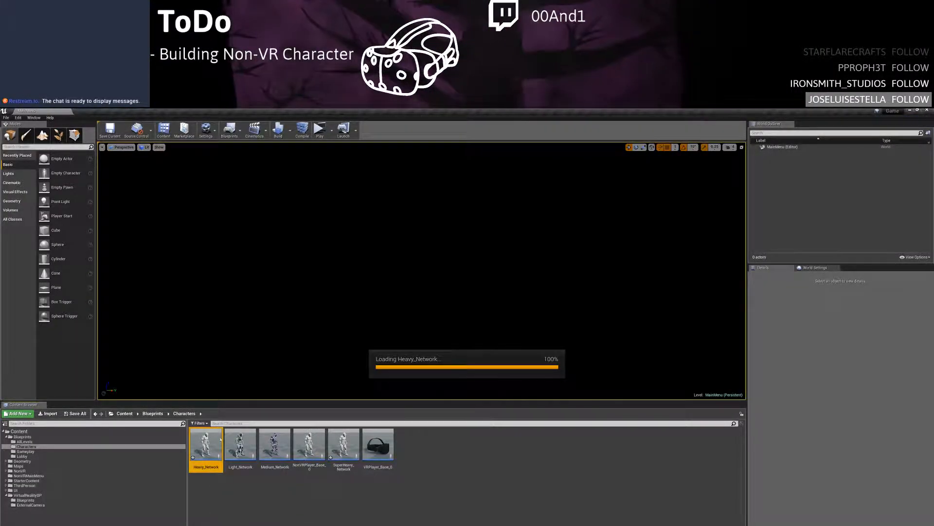
click(163, 152)
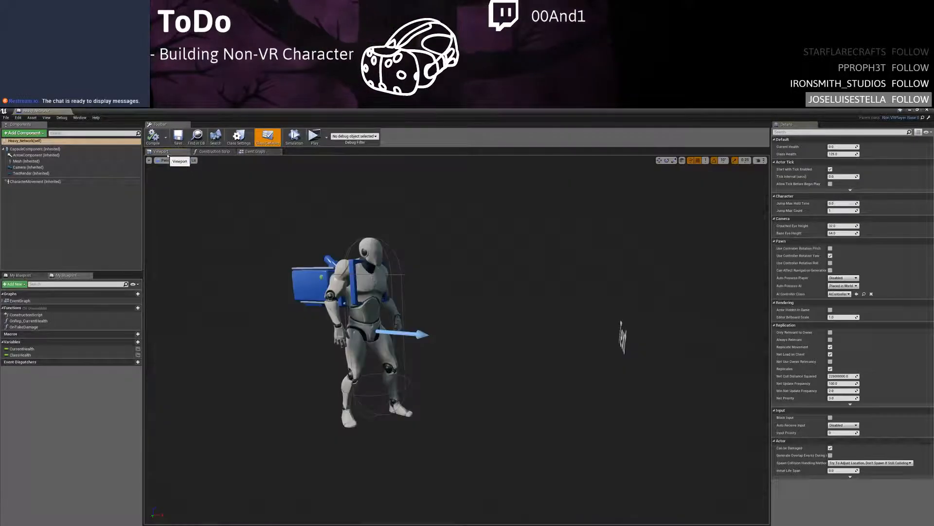
click(28, 167)
click(26, 161)
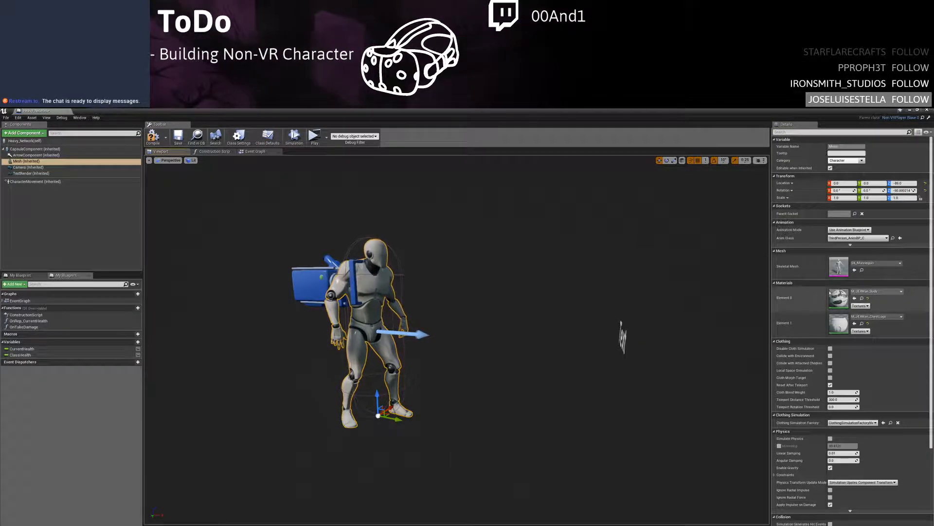
Assign M_Tech_Hex_Tile to material Element 0 of Heavy_Network's Mesh component, and compile and save the blueprint
click(874, 291)
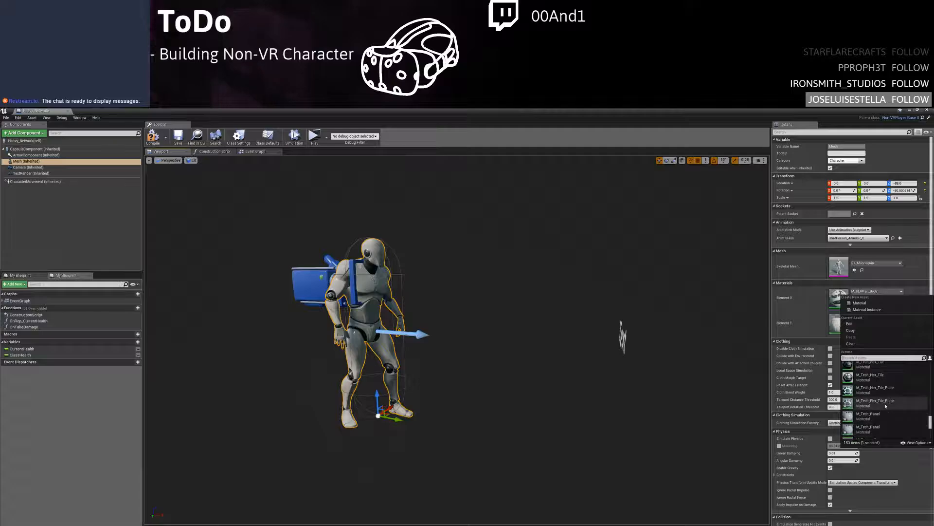
click(881, 394)
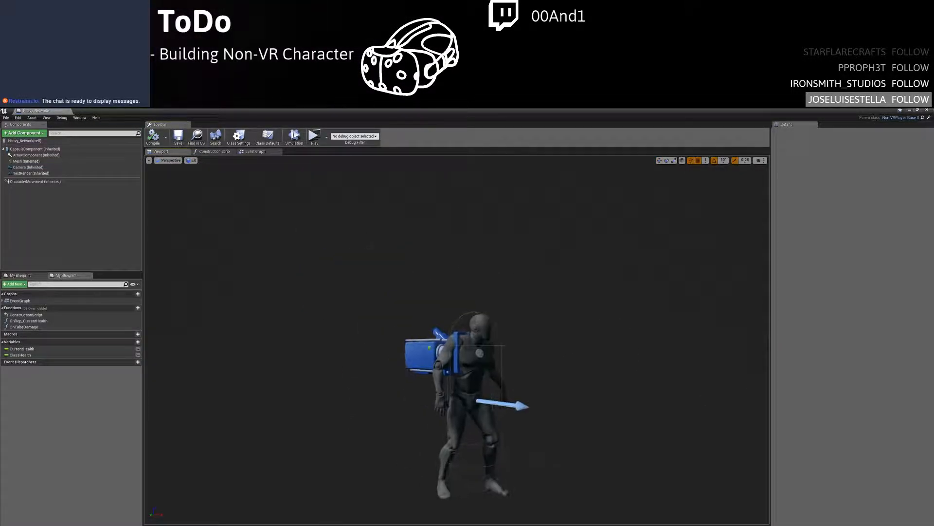
right_drag(456, 339, 476, 359)
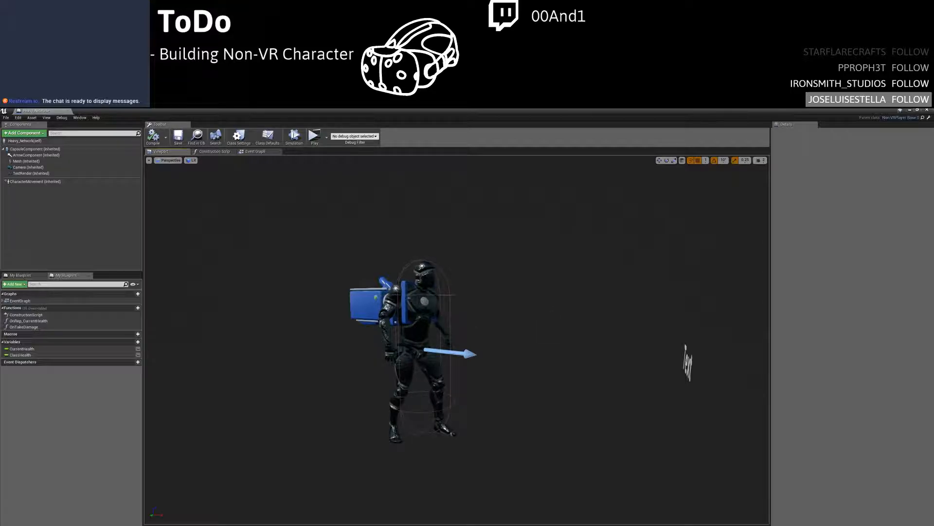
click(26, 160)
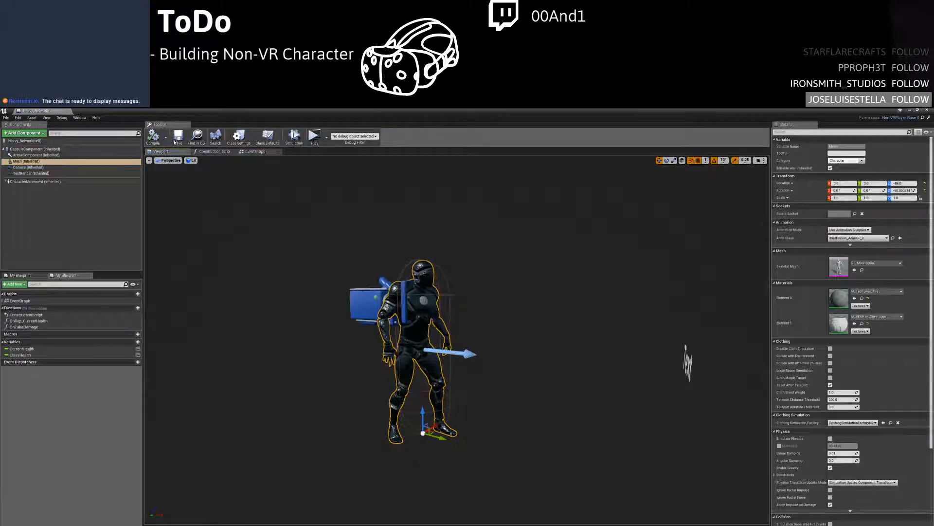
Close Heavy_Network, open the SuperHeavy_Network blueprint and select its Mesh component in the viewport
click(68, 111)
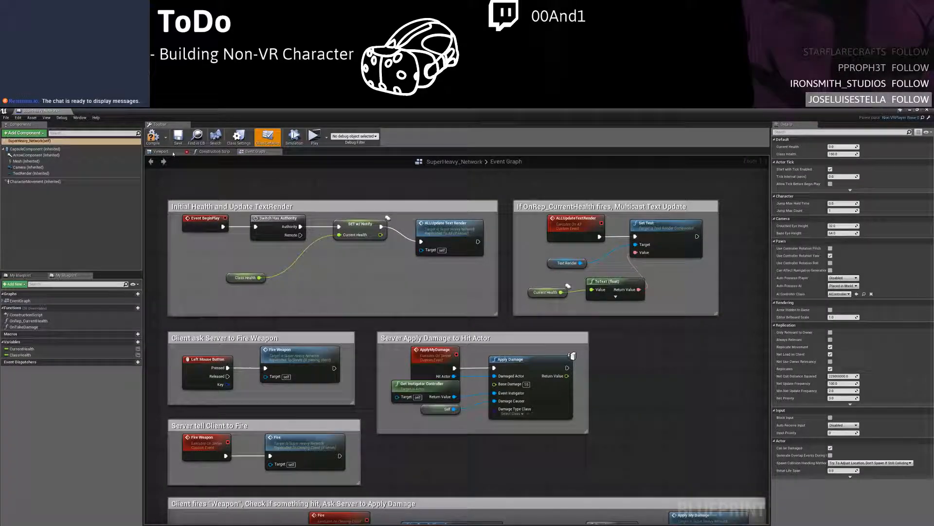
click(168, 152)
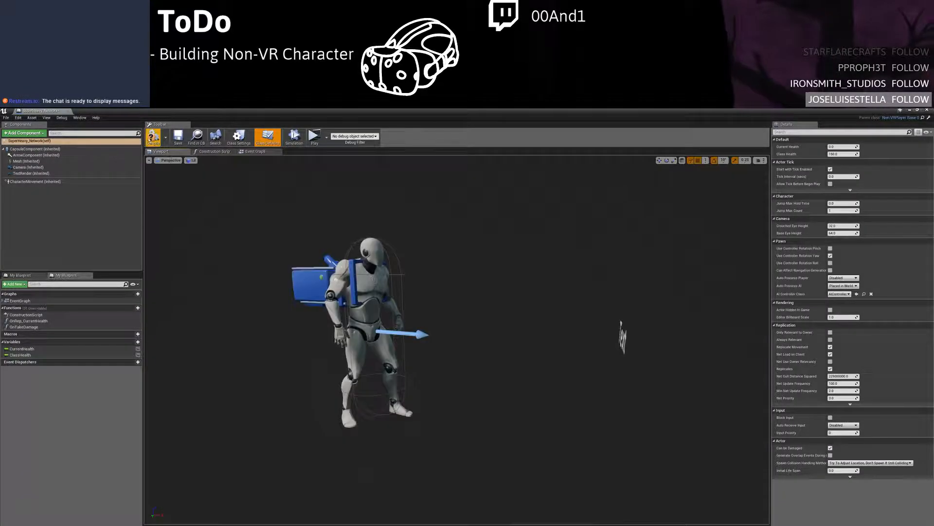
click(368, 292)
Assign an orange-gold material to Element 0 of SuperHeavy_Network's Mesh component, and compile and save the blueprint
click(883, 291)
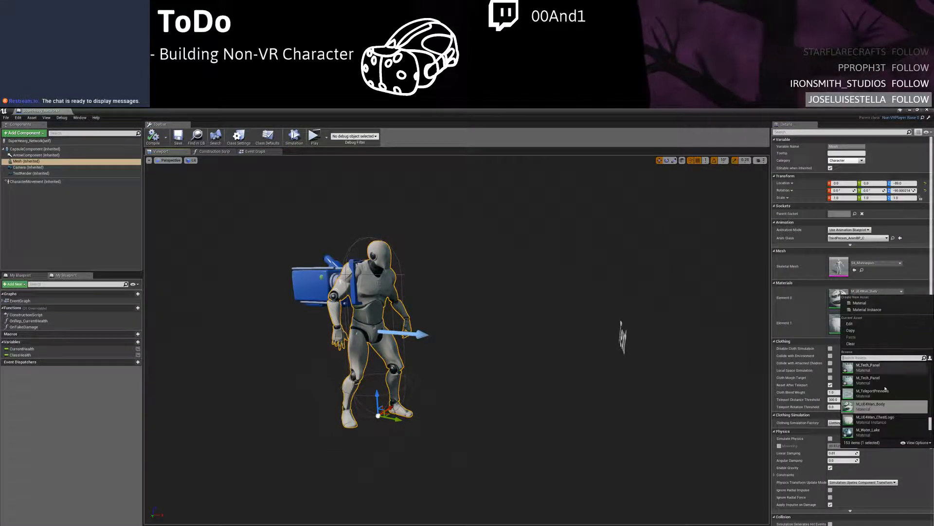
scroll(886, 403, down, 5)
click(869, 380)
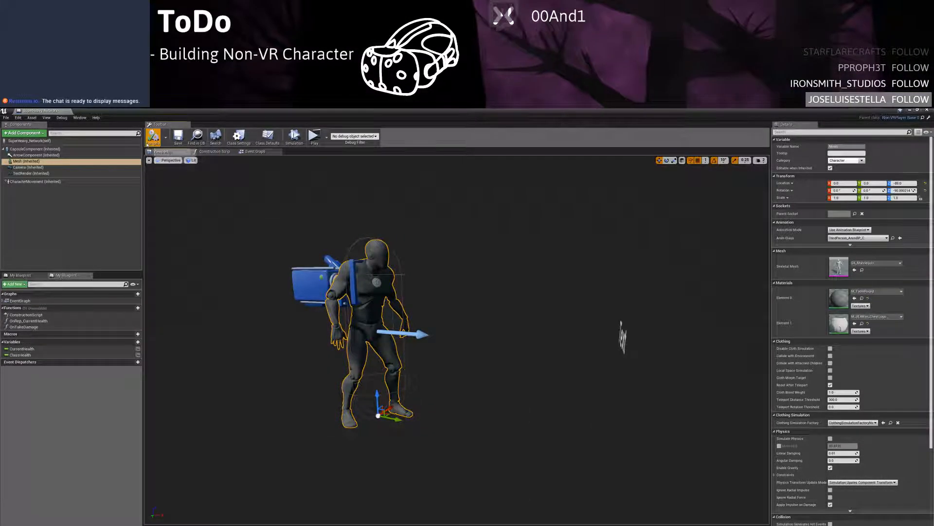
click(201, 175)
click(370, 312)
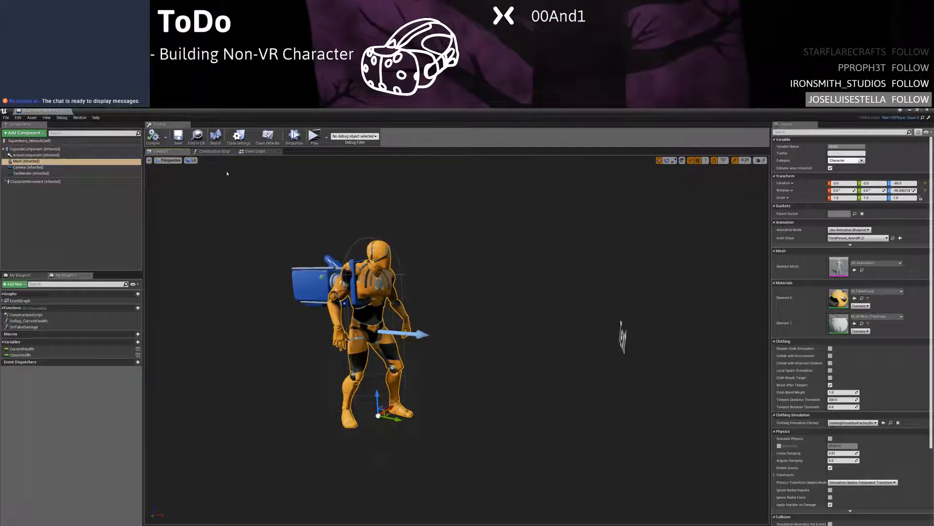
click(178, 137)
Return to the MainMenu level, start the multiplayer preview and host a four-player LAN game named asdasd in the server window
drag(38, 111, 105, 113)
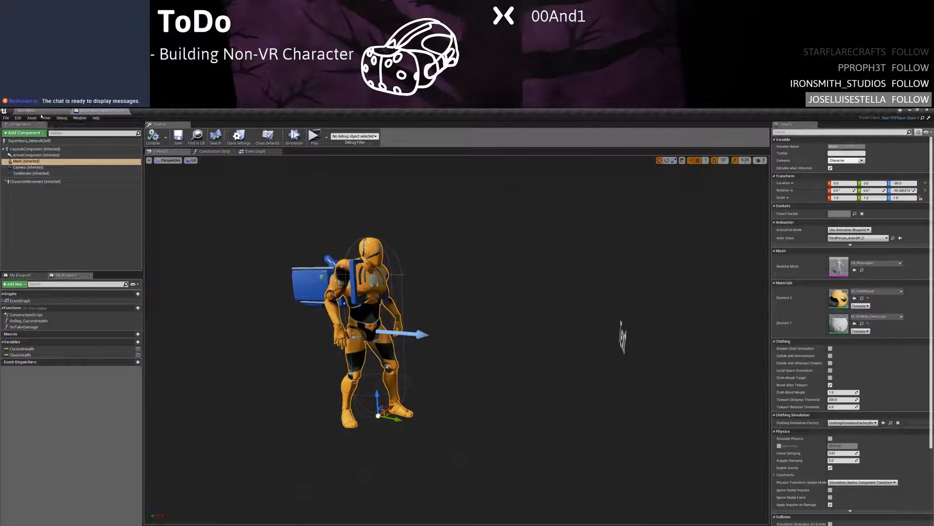
click(39, 111)
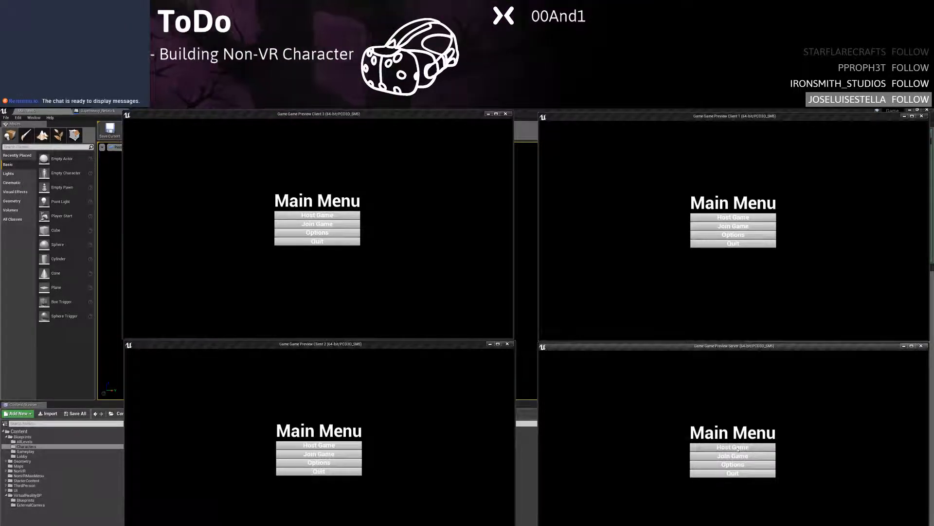
click(738, 448)
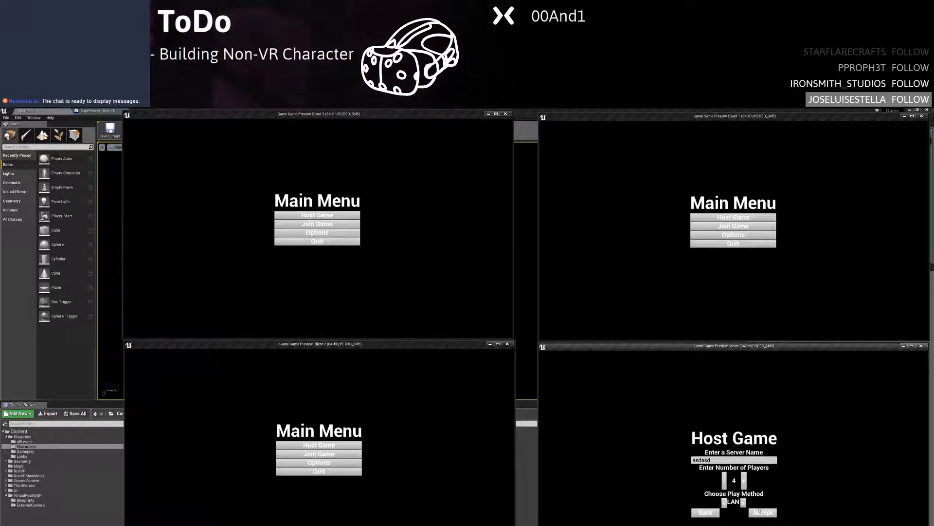
Search for a LAN match from each of the three client windows
click(341, 453)
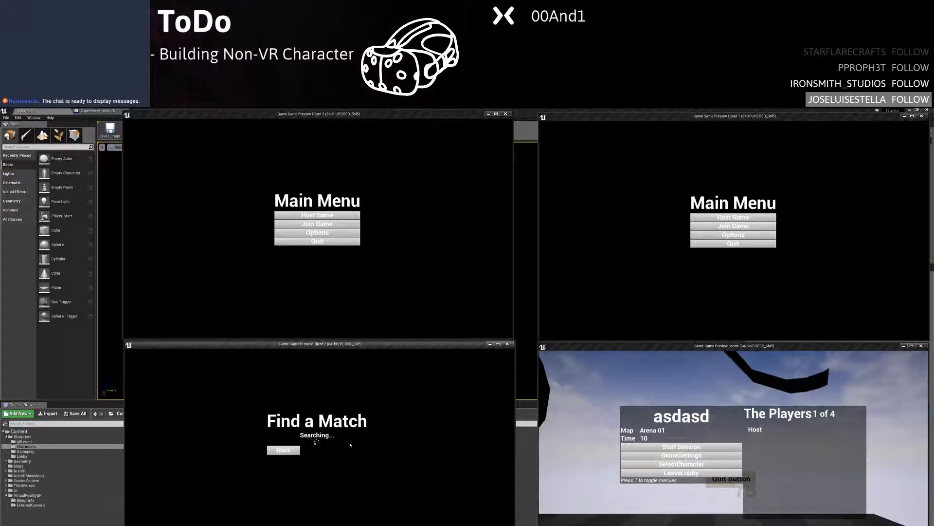
click(330, 225)
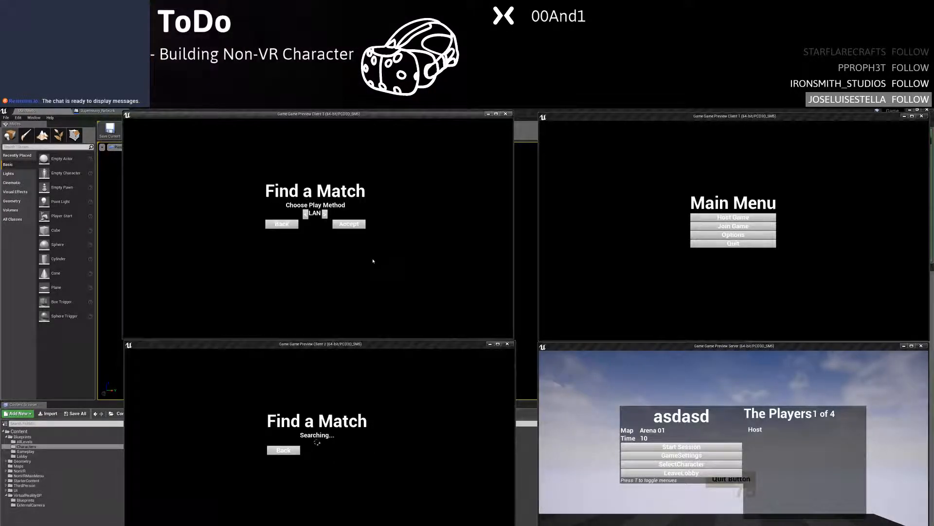
click(738, 225)
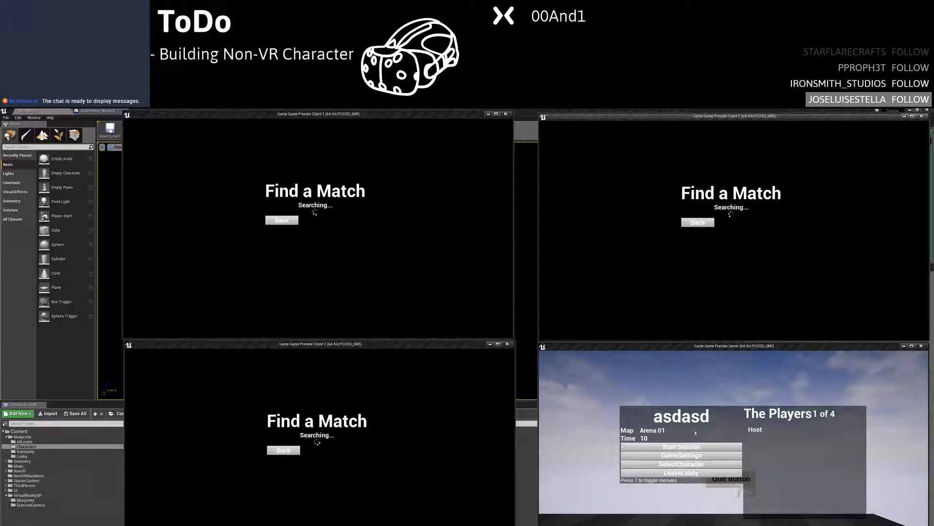
Choose a character for the host in the server window's lobby
click(690, 464)
click(695, 454)
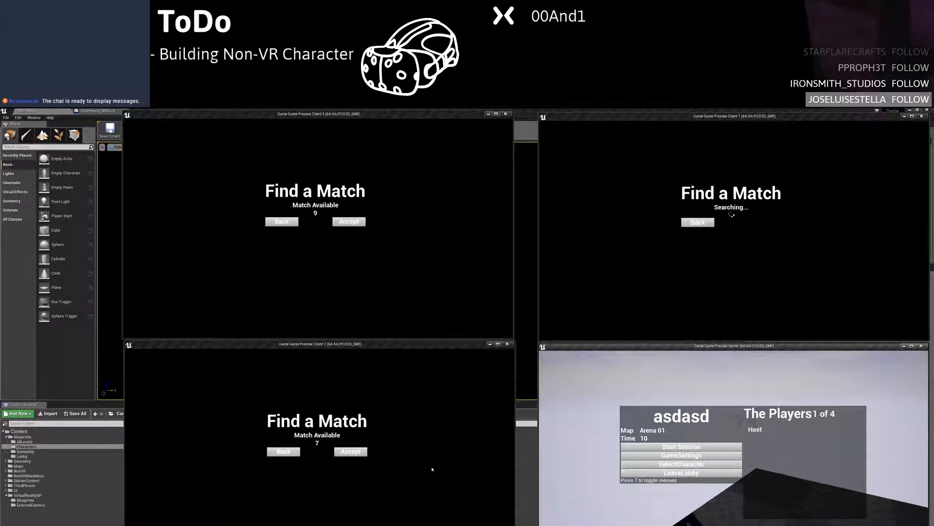
Join the found LAN match from each of the three client windows
click(351, 451)
click(349, 222)
click(774, 223)
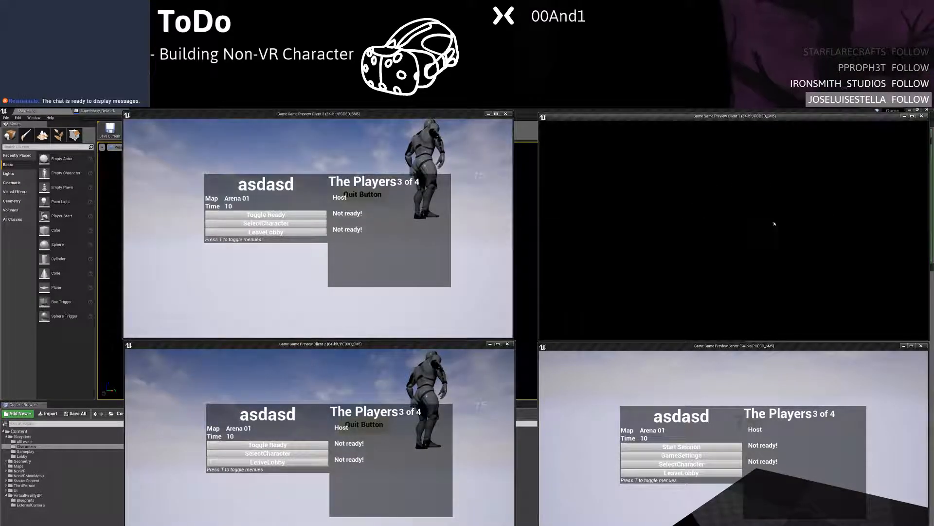
Choose a character for Client 3 and the Heavy character for Client 1 in their lobbies
click(276, 224)
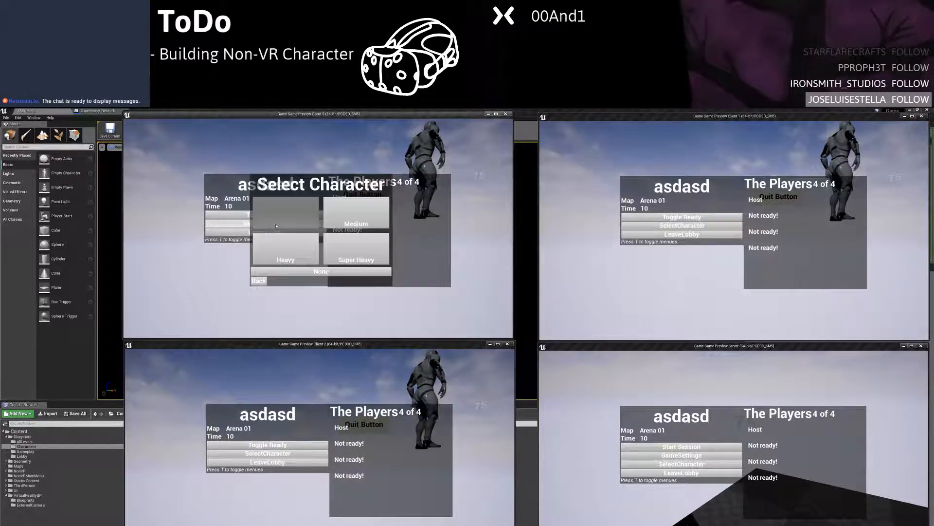
click(291, 249)
click(681, 226)
click(708, 249)
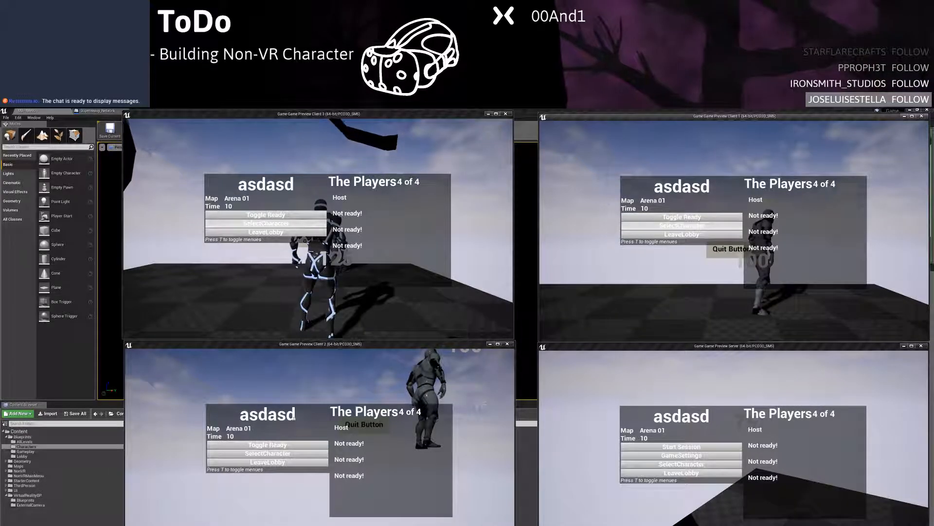
Leave the lobby in the Client 2 window and rejoin the game through a new LAN match search
click(271, 462)
click(317, 455)
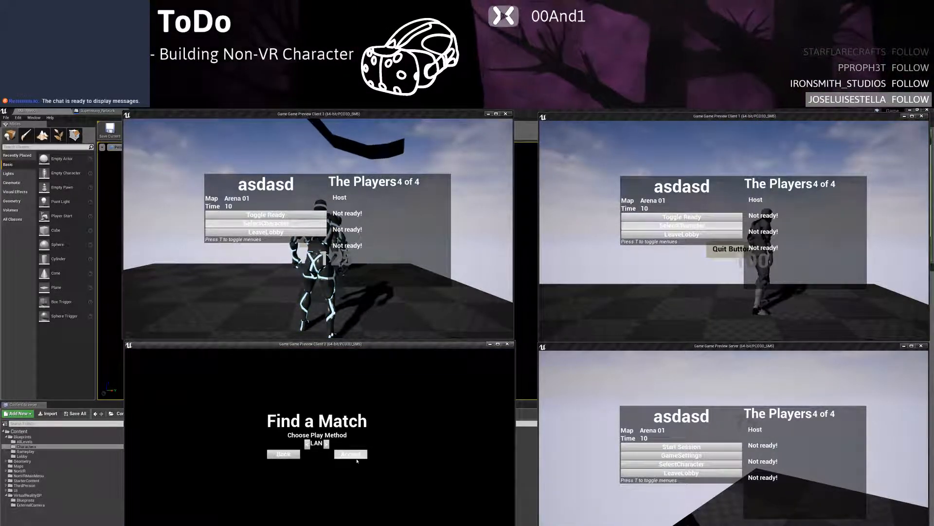
click(356, 456)
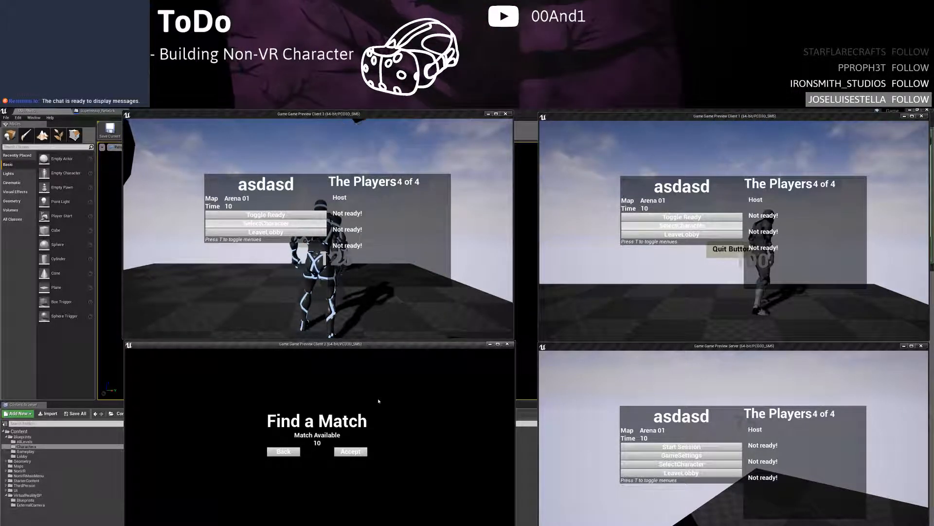
click(357, 452)
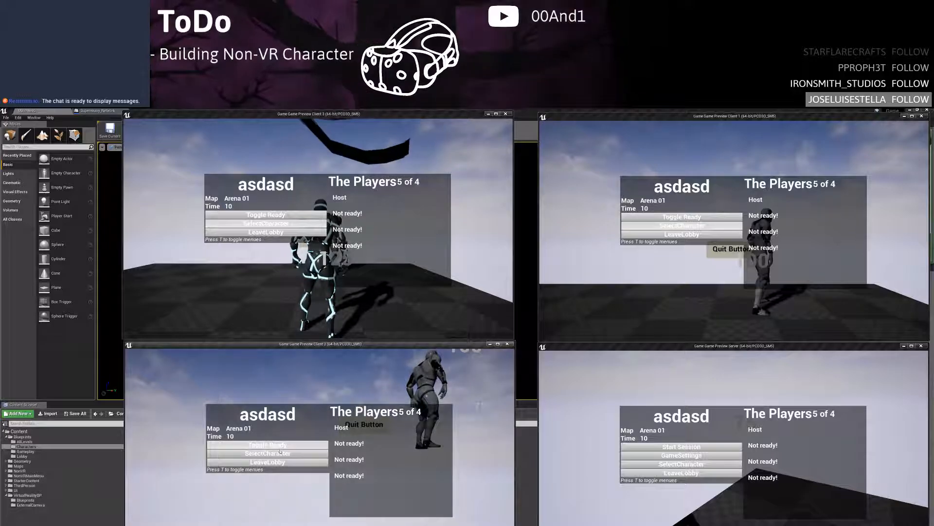
Choose the Super Heavy character for Client 2, step it backwards and hide its lobby menu
click(281, 452)
click(353, 478)
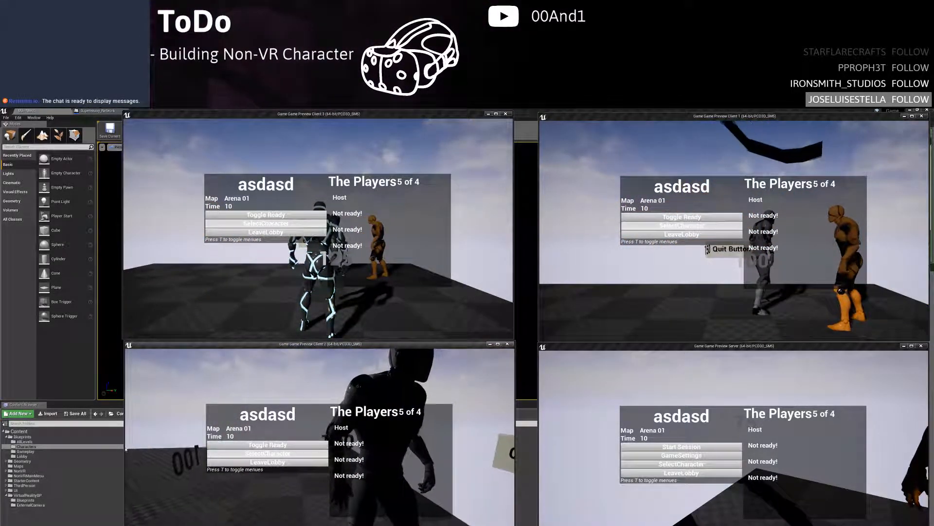
key(s)
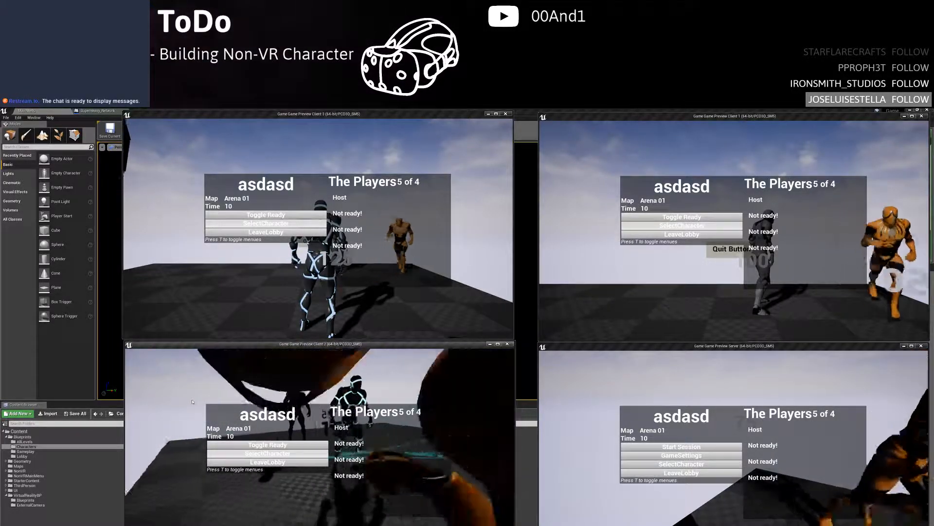
key(t)
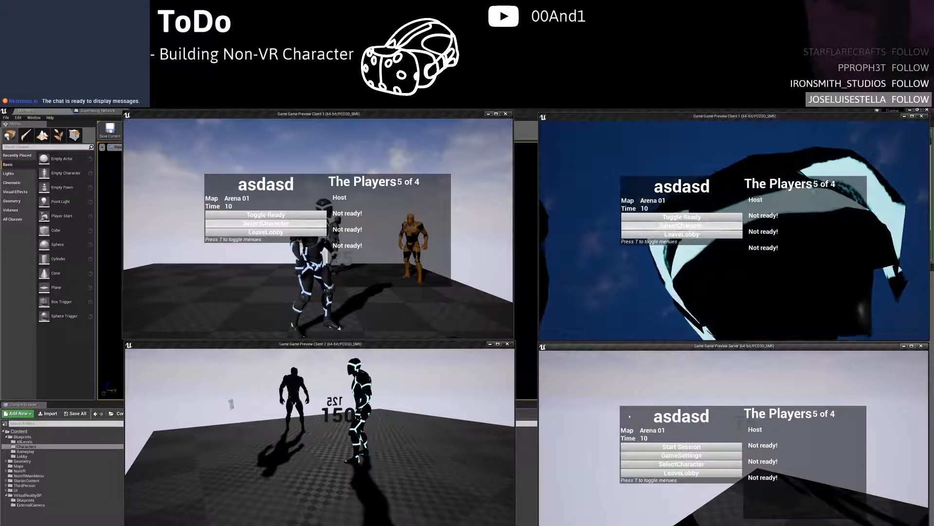
Hide the lobby menu in the server window and walk the host around to examine the other players' body materials
key(t)
key(w)
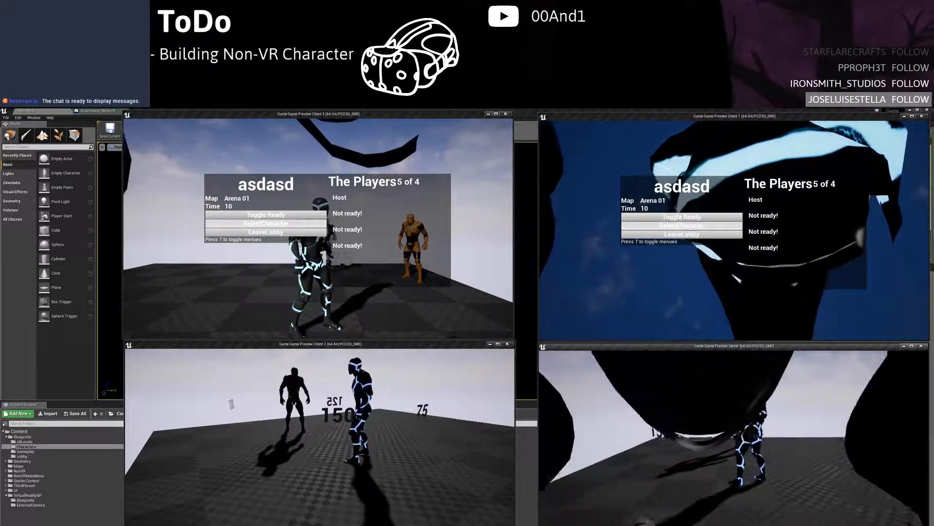
key(w)
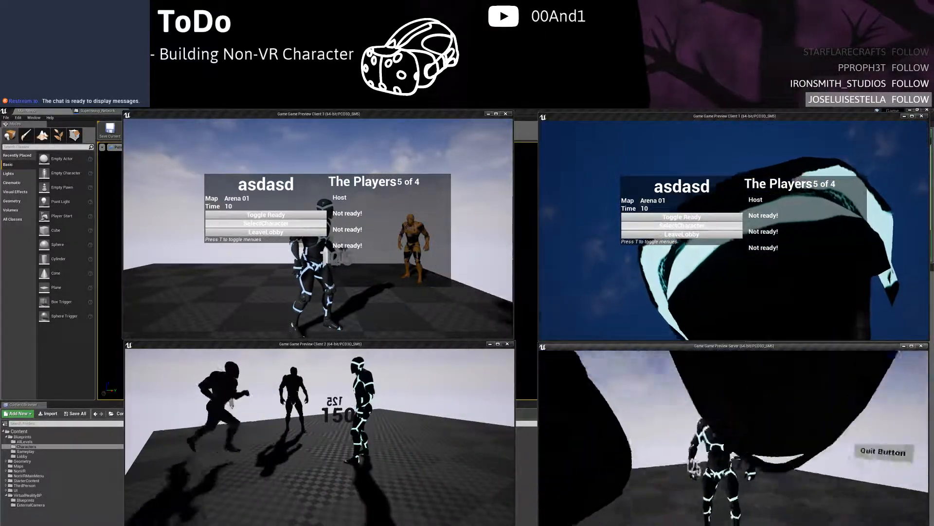
key(w)
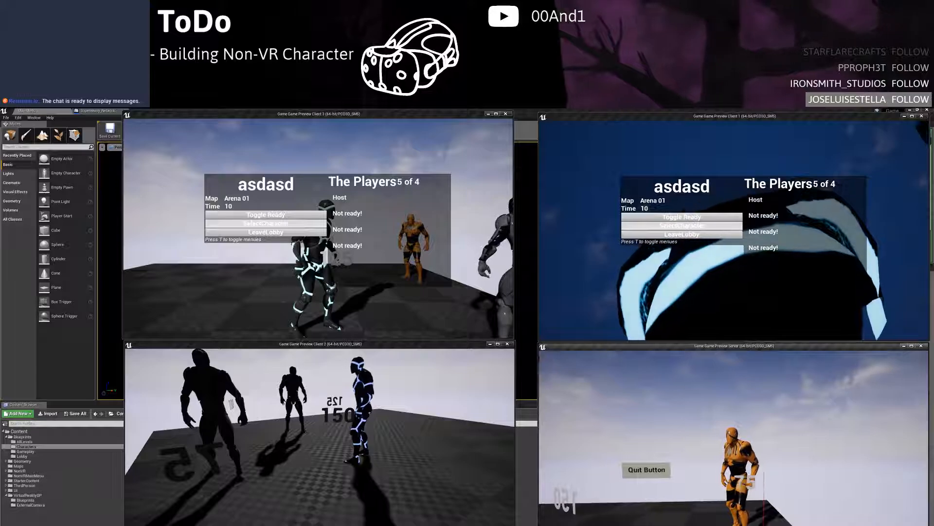
key(w)
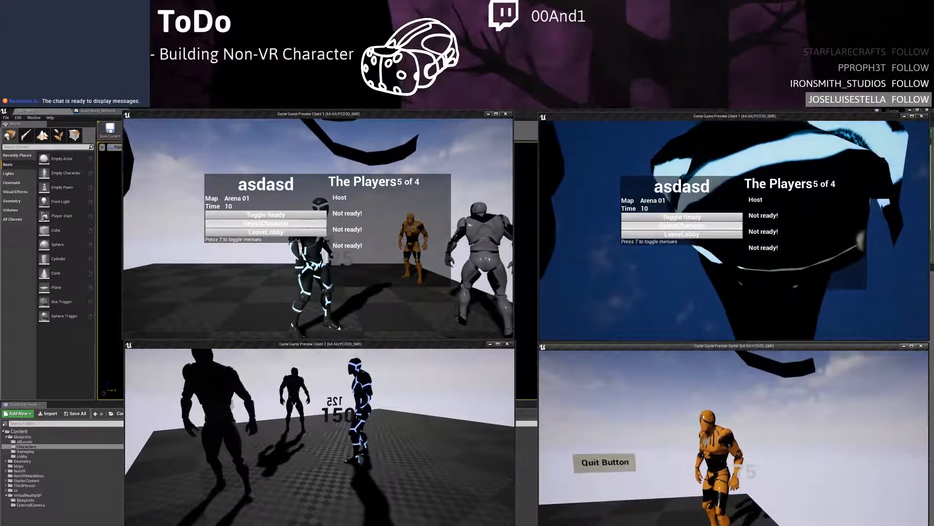
key(w)
key(w)
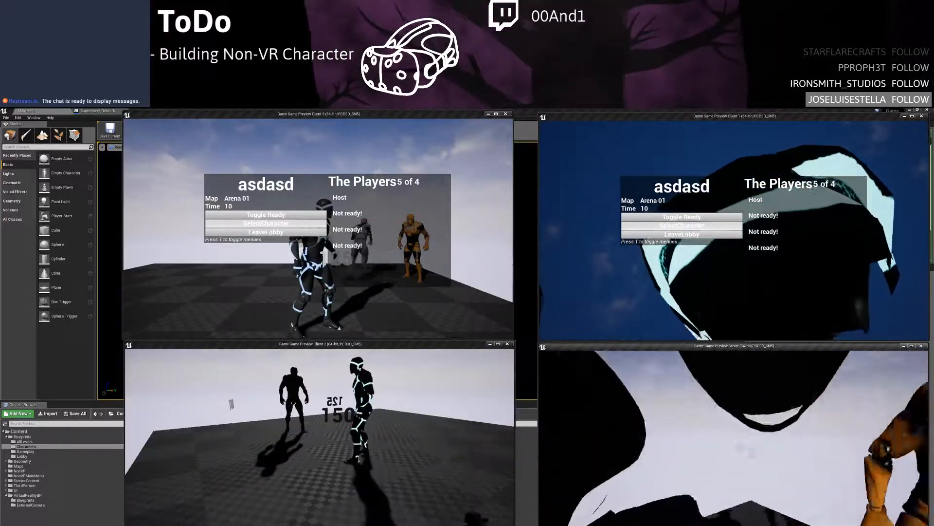
key(w)
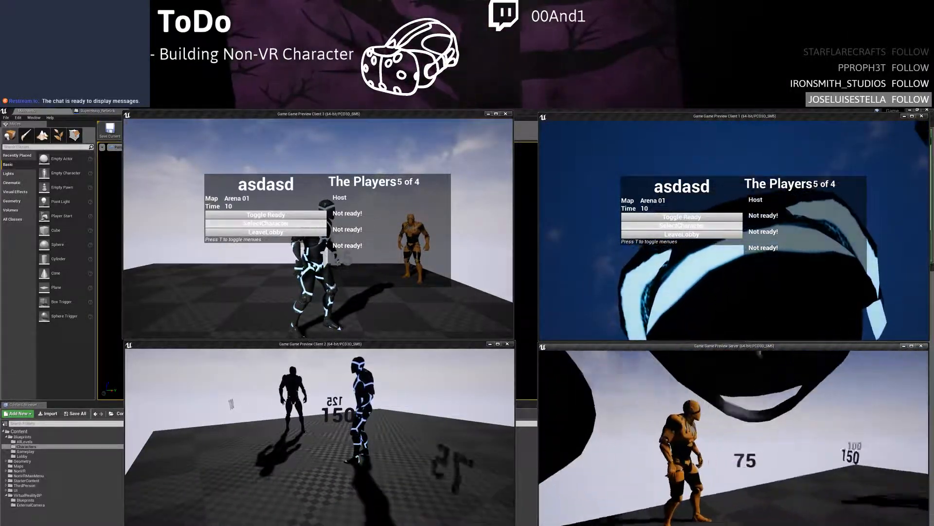
key(d)
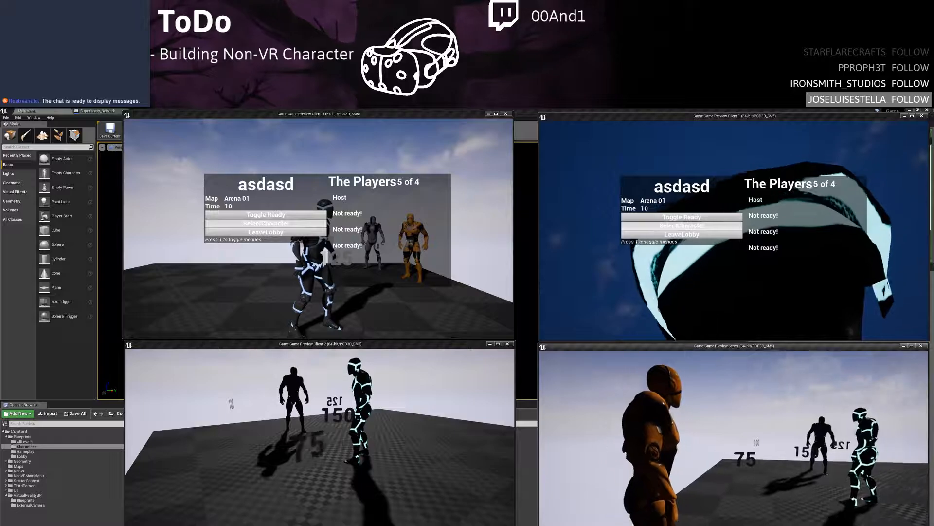
key(d)
Fire several shots near the orange Super Heavy character with the host and move around it
click(734, 437)
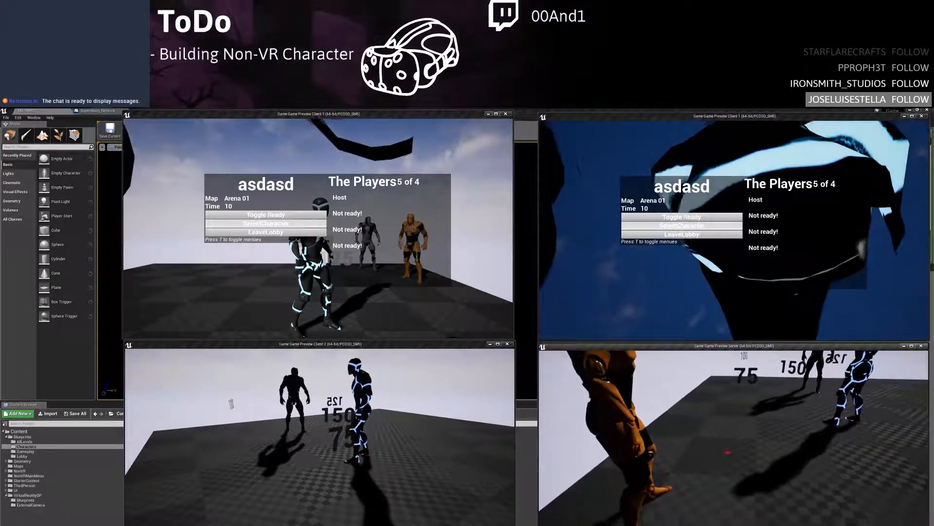
click(734, 438)
click(733, 438)
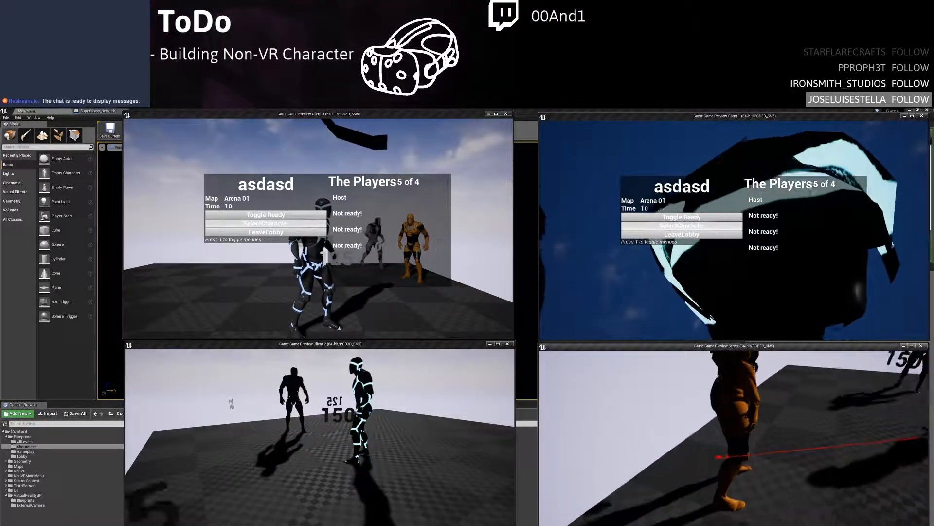
key(a)
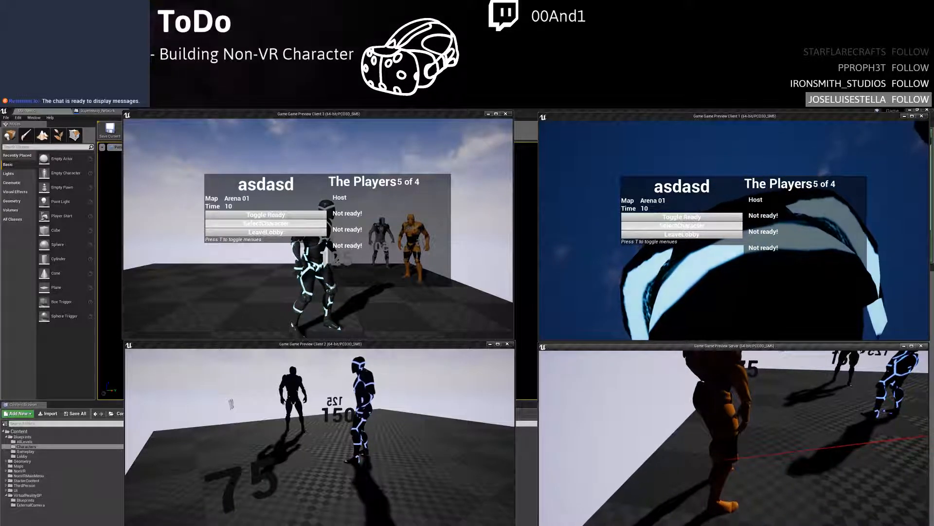
key(w)
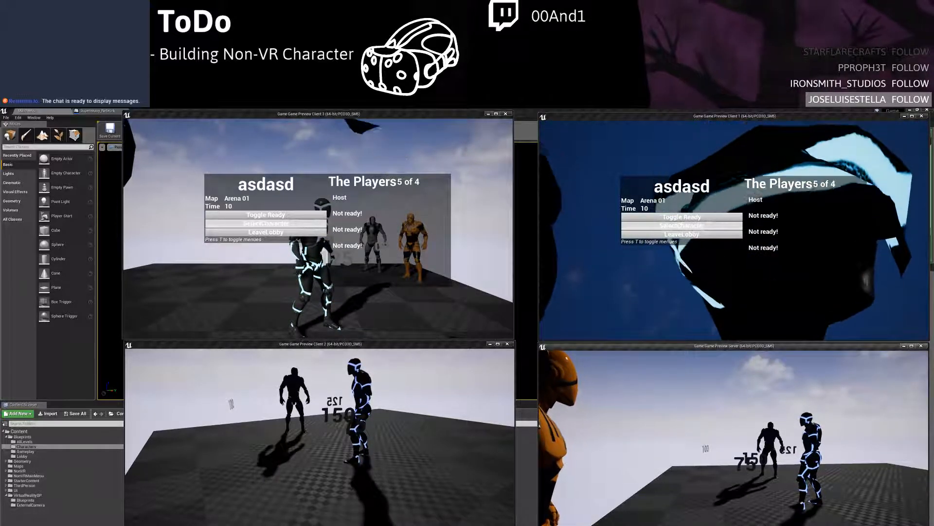
Stop the multiplayer preview and close the message log after selecting its first focus warning
key(Escape)
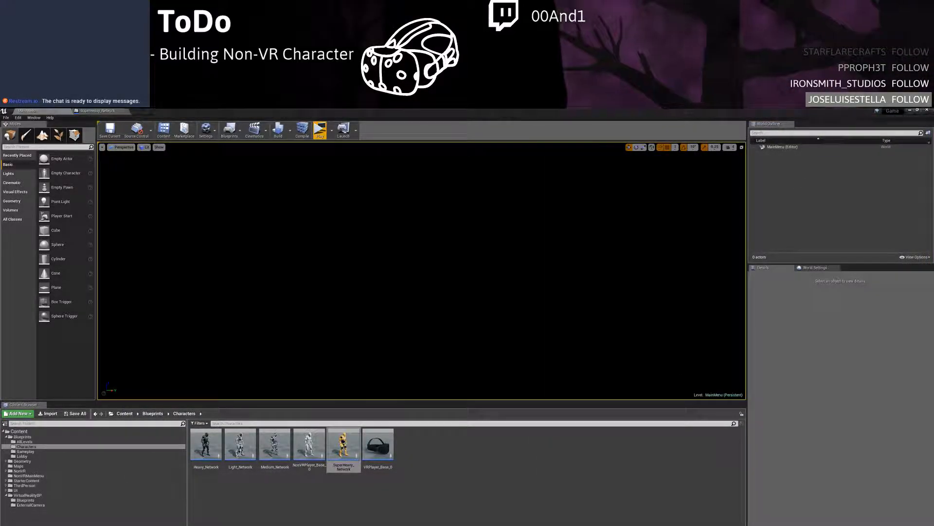
click(305, 241)
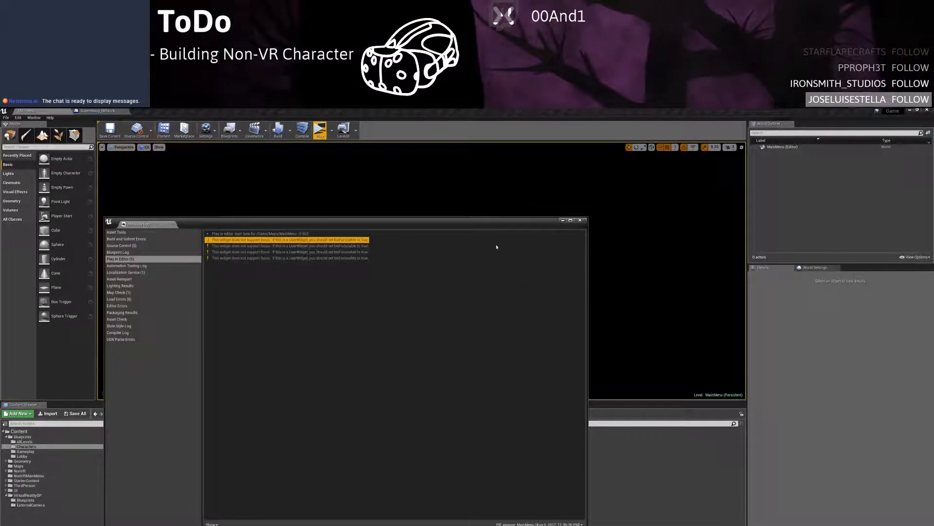
click(583, 221)
Return to the SuperHeavy_Network blueprint and look through the Mesh component's rendering and other detail settings
click(97, 111)
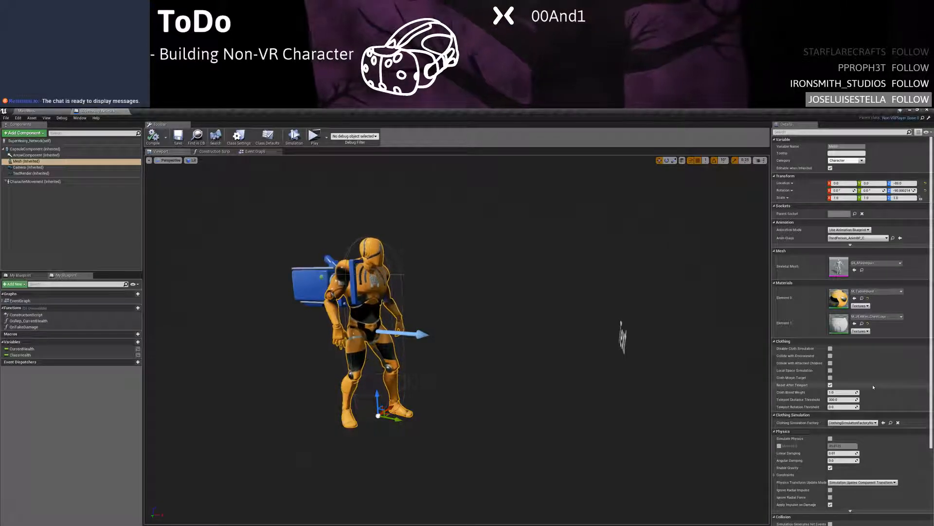
scroll(873, 387, down, 5)
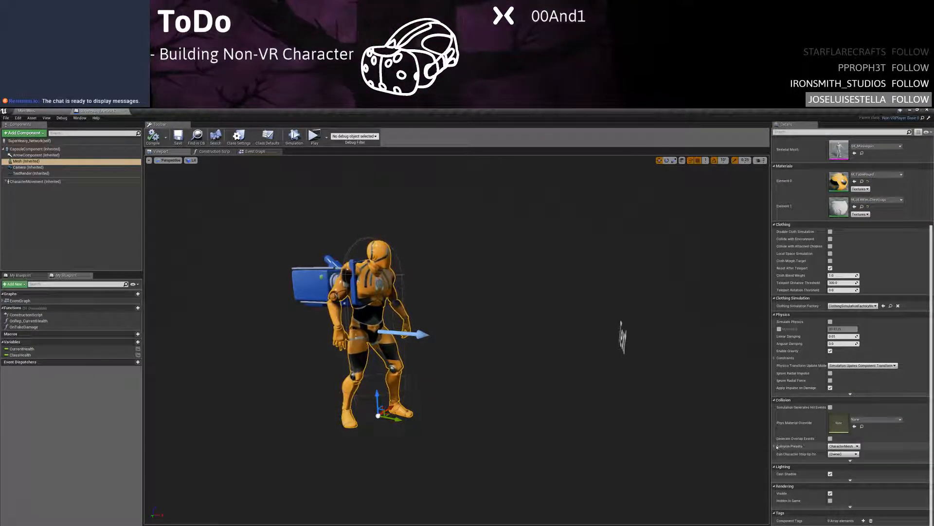
scroll(850, 472, down, 2)
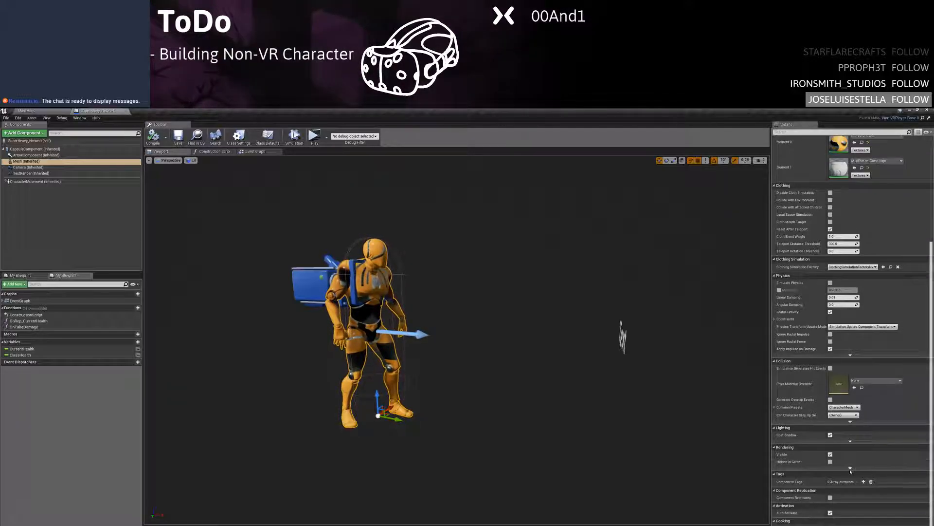
scroll(850, 471, down, 2)
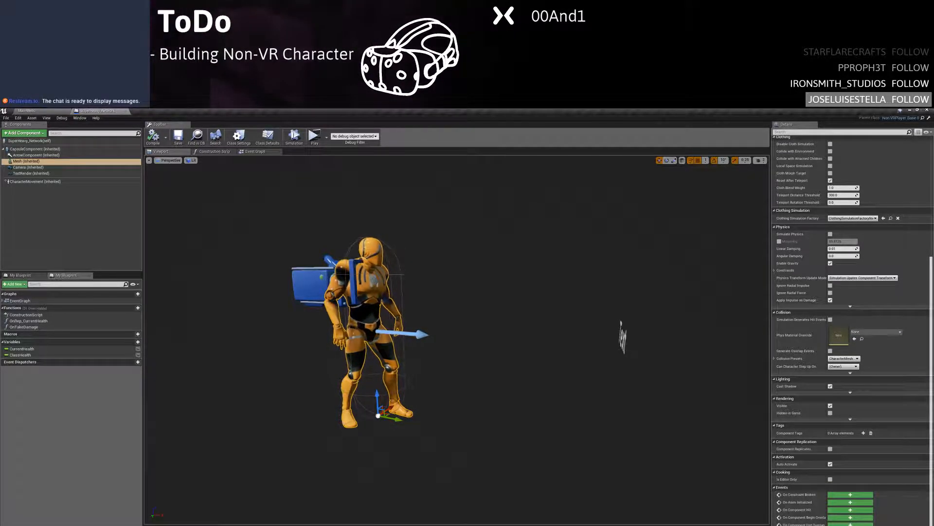
Switch to the browser, search for "ue4 invisible mesh for owner", open the first AnswerHub result and enlarge the window
key(alt+Tab)
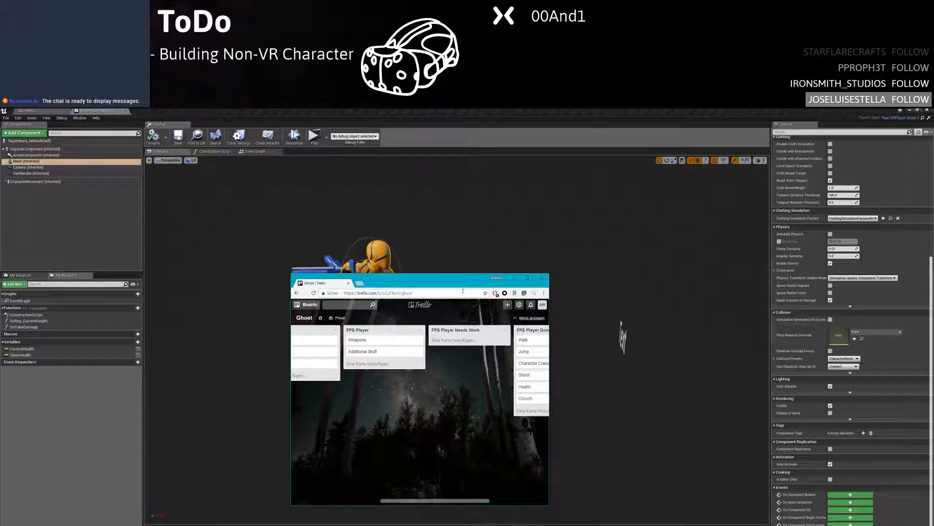
key(ctrl+t)
text(ue4 invisible mesh for owner)
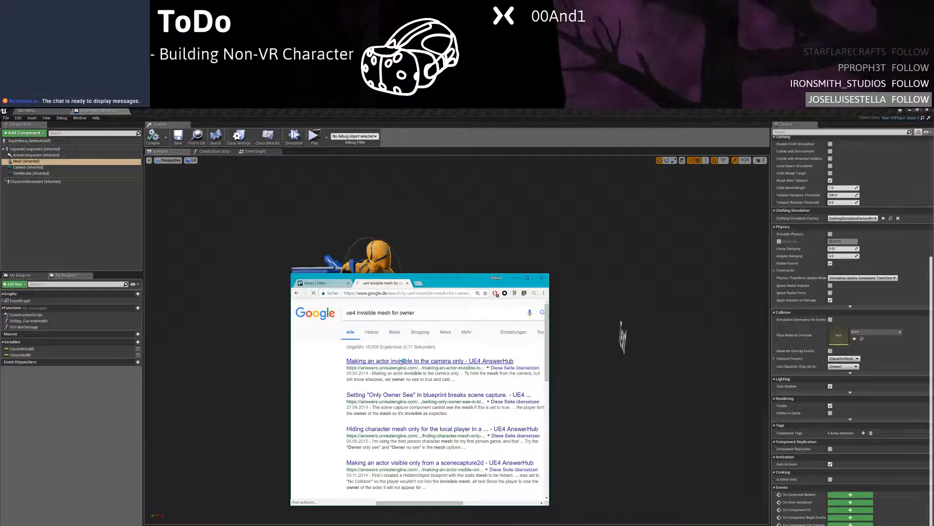
drag(452, 280, 417, 195)
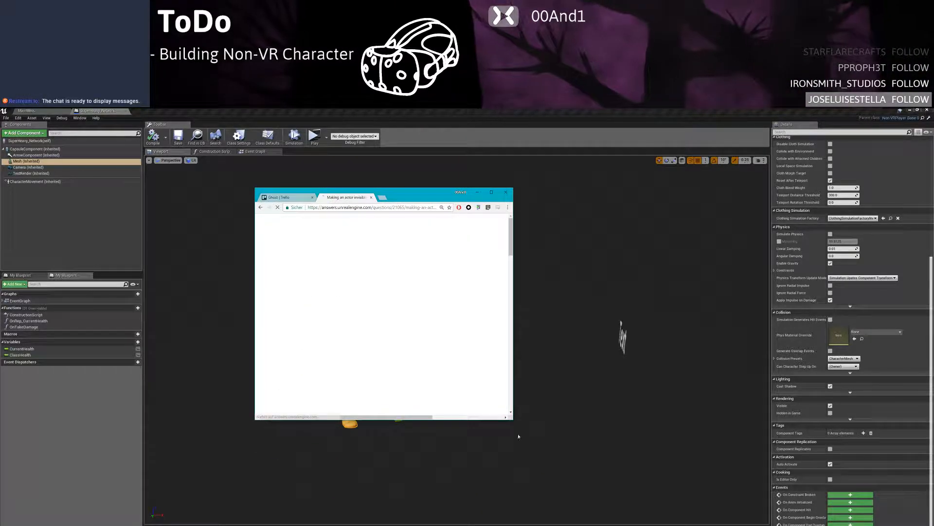
drag(513, 419, 654, 525)
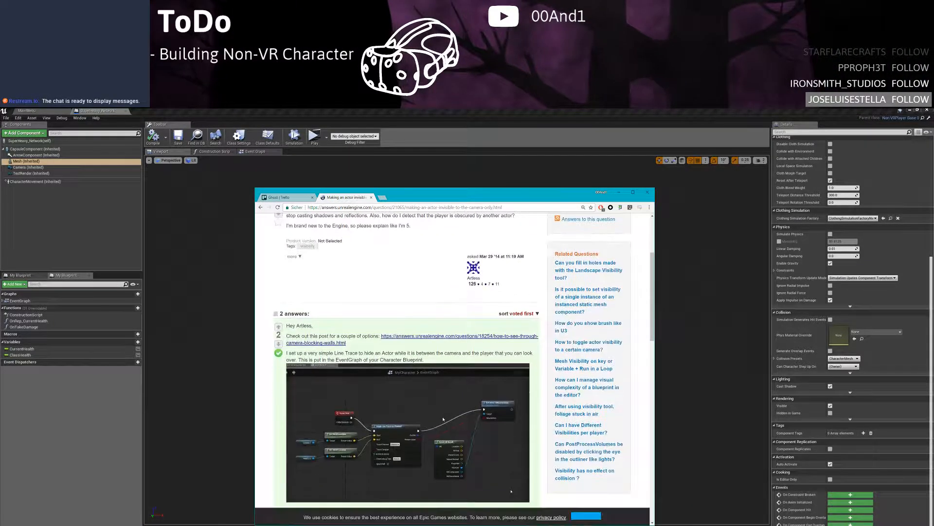
Read the answers on making an actor invisible to the camera, and open the "Only Owner See" scene capture question
scroll(443, 419, down, 1)
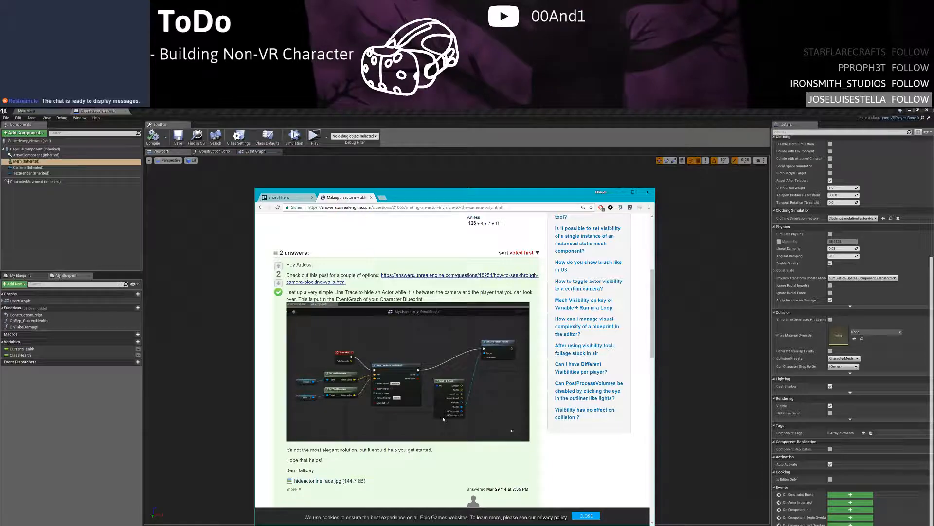
scroll(443, 419, down, 4)
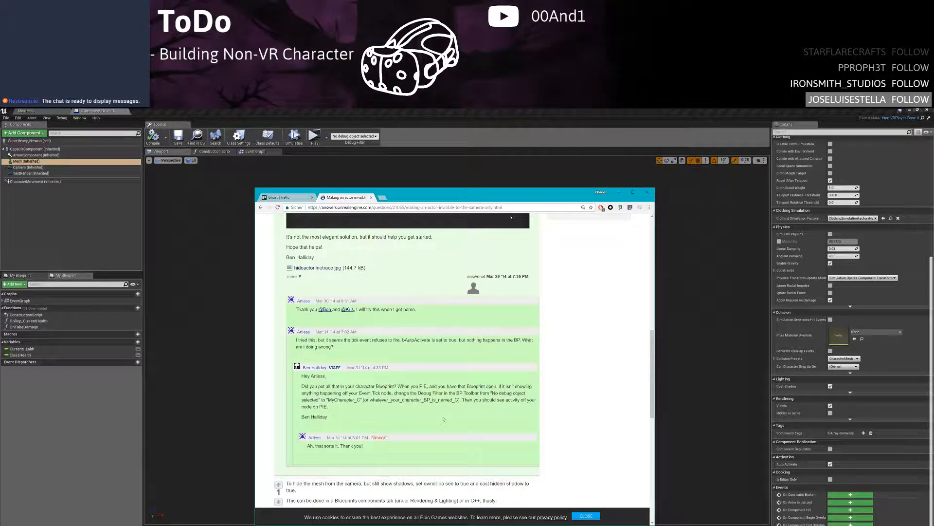
scroll(443, 419, down, 4)
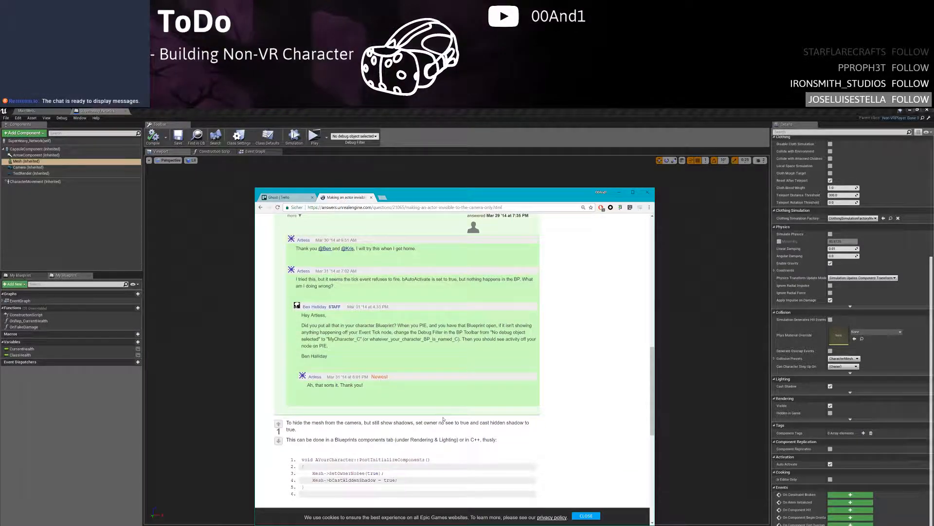
key(alt+Left)
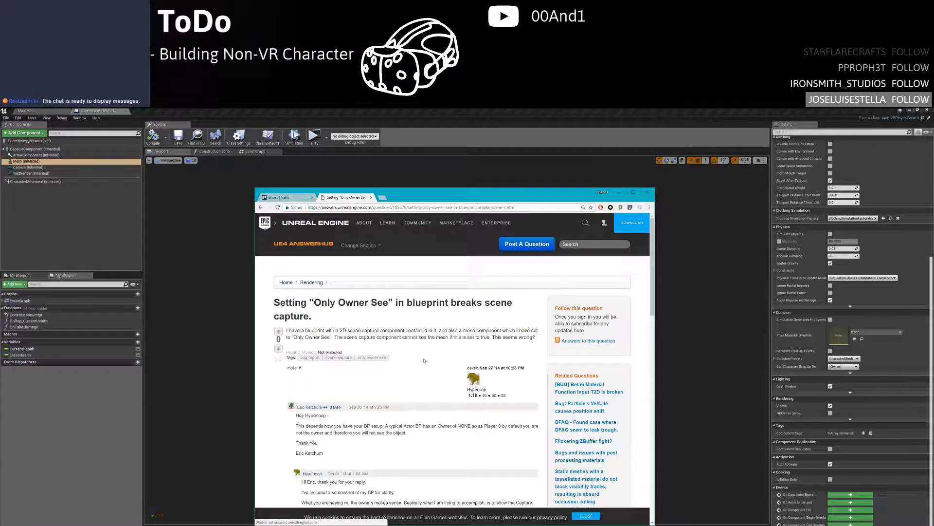
scroll(439, 382, down, 3)
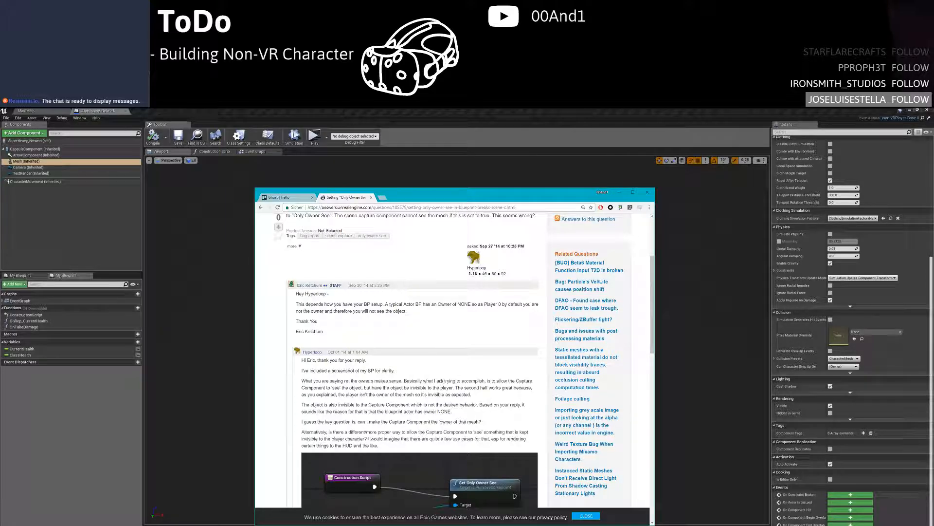
Read the "Only Owner See" question thread down through its blueprint screenshot and accepted answer
scroll(442, 381, down, 2)
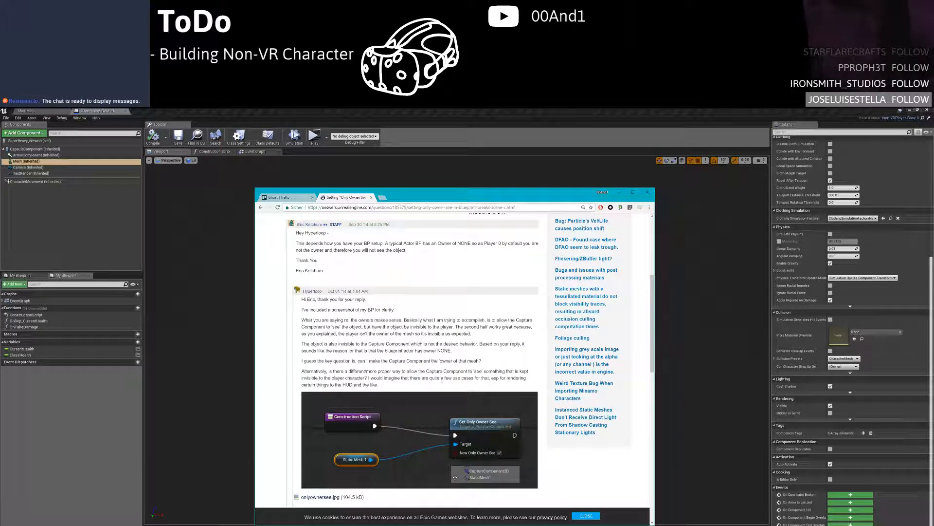
scroll(441, 379, down, 2)
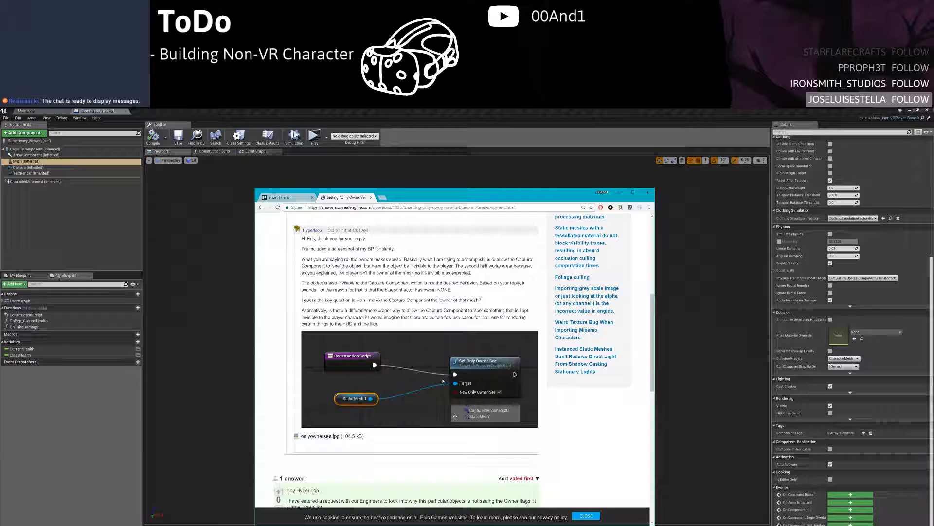
scroll(443, 381, down, 2)
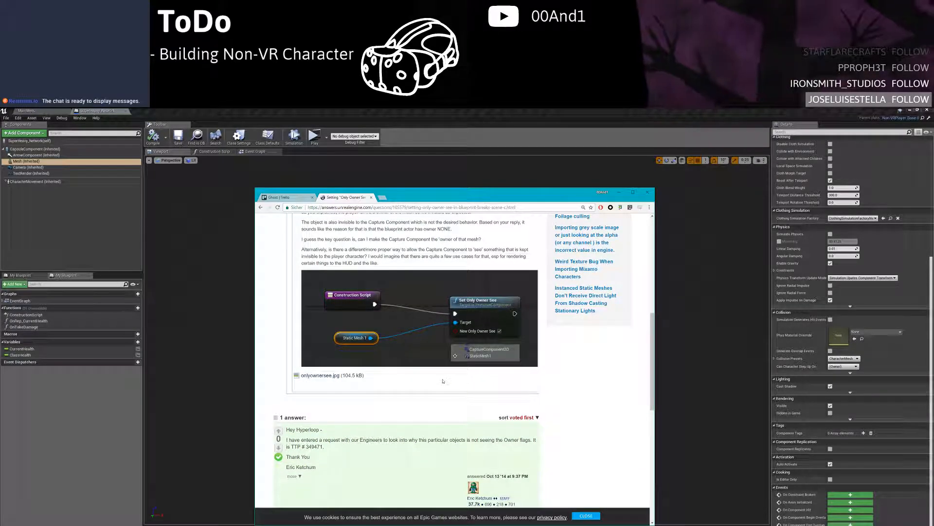
scroll(443, 381, down, 1)
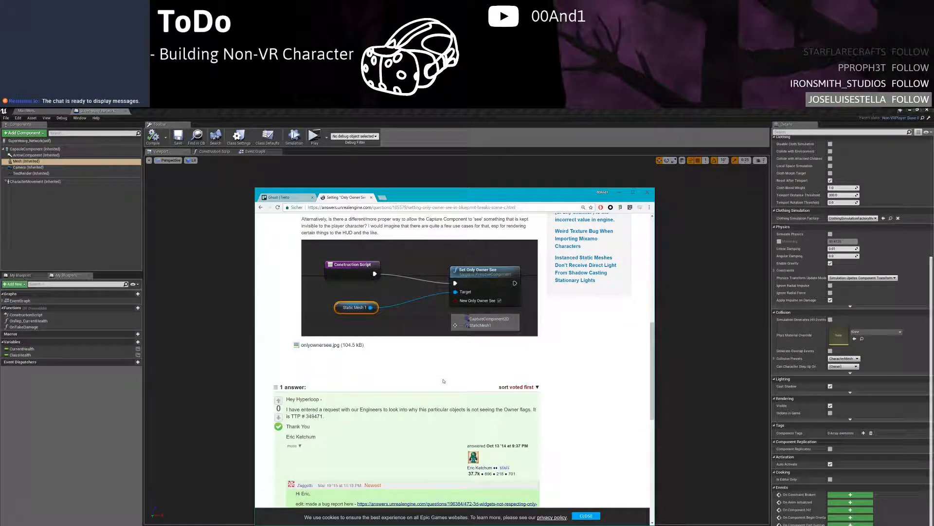
scroll(443, 381, down, 4)
Filter the SuperHeavy_Network mesh details for "owner" and open the parent NonVRPlayer_Base_0 blueprint
click(832, 132)
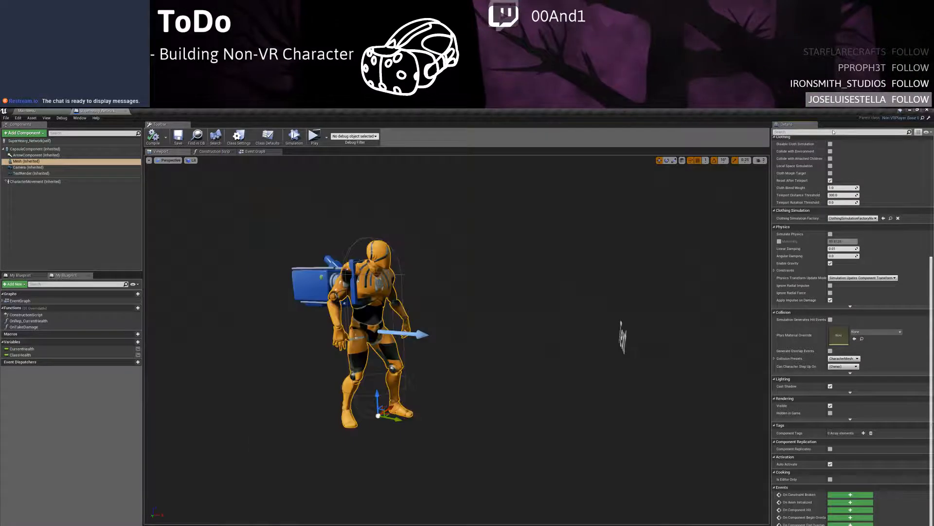
text(owner)
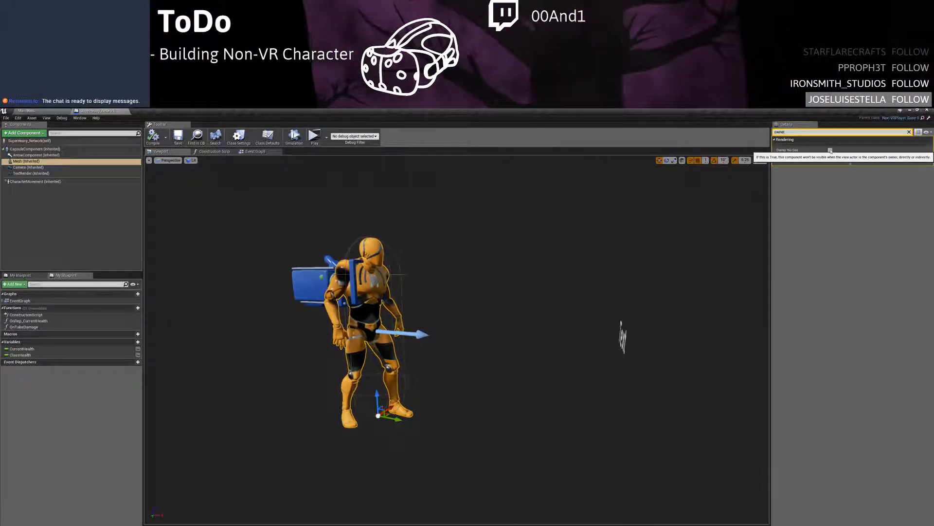
click(54, 111)
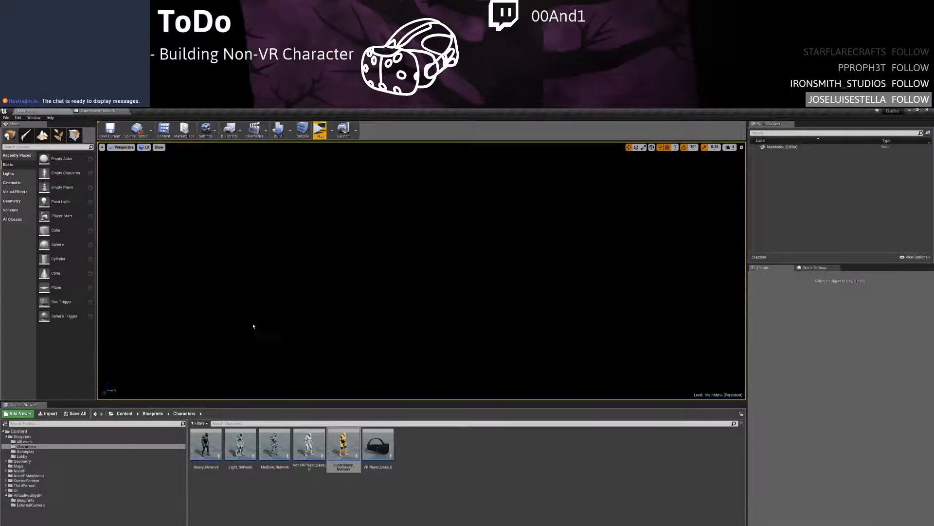
double_click(309, 446)
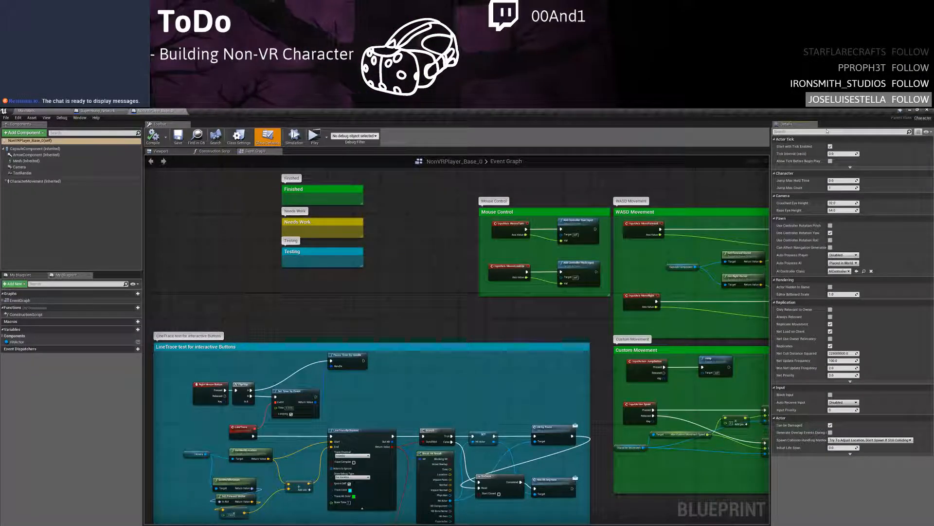
Filter the details for "owner", enable Owner No See on the base character's Mesh component, and save the blueprint
click(827, 130)
text(owner)
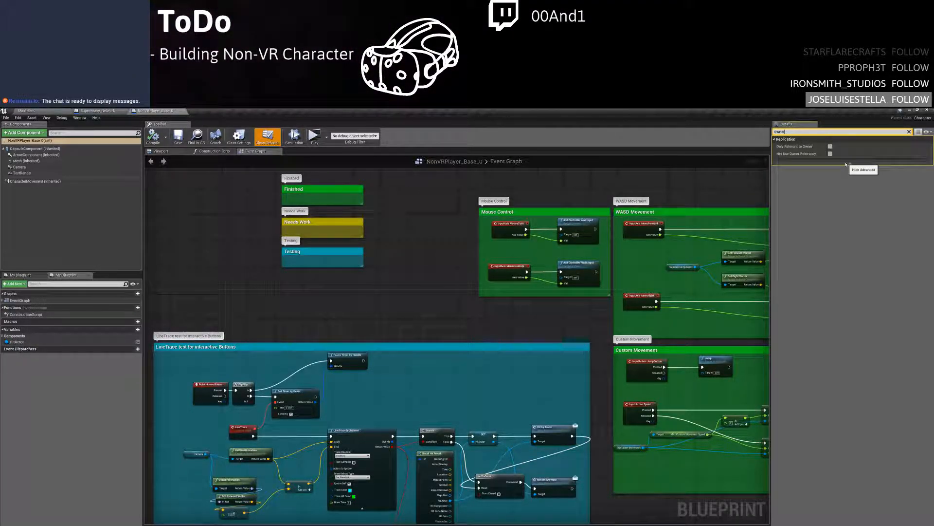
click(162, 153)
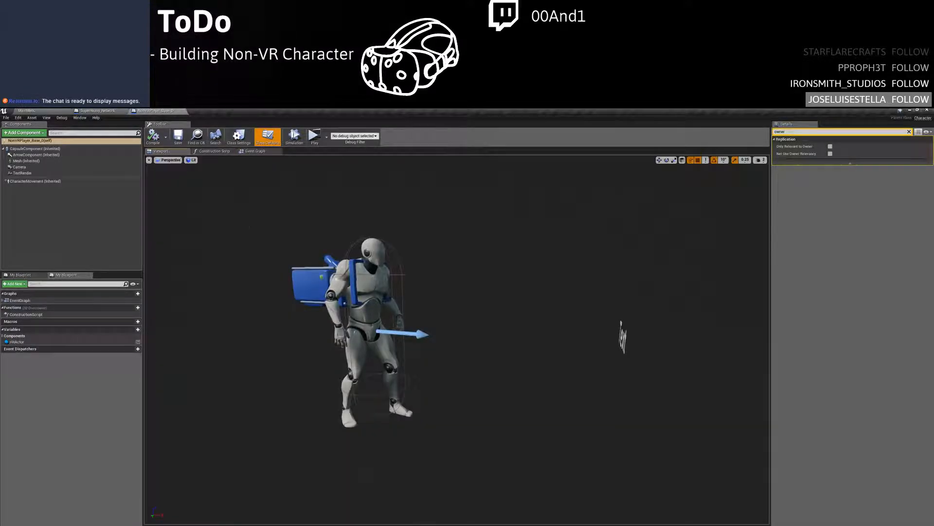
click(830, 150)
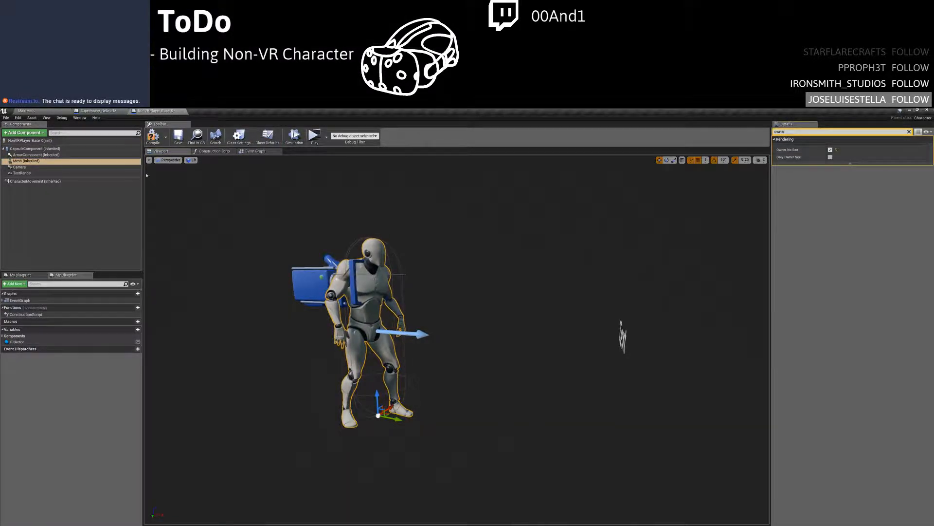
click(179, 139)
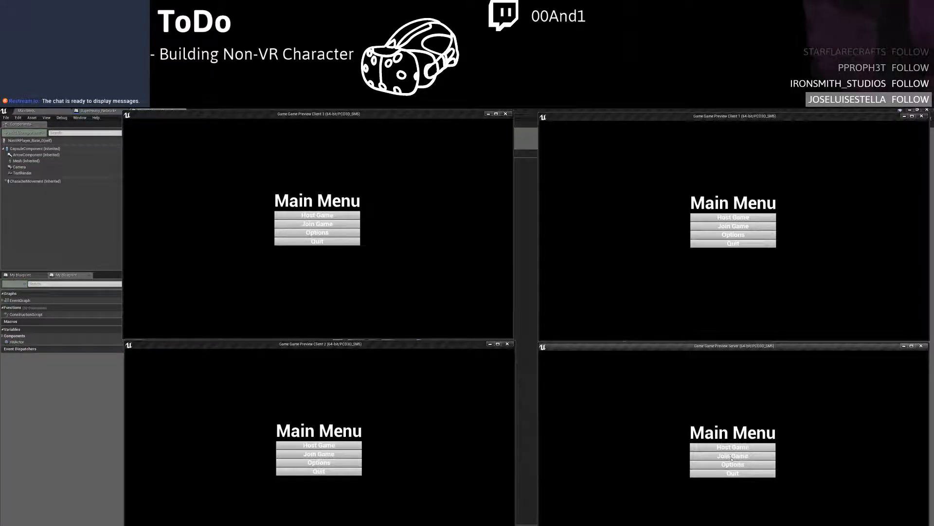
Host a two-player LAN game named "asd" in the server preview, start Client 1's match search, and give the host the Light character
click(732, 447)
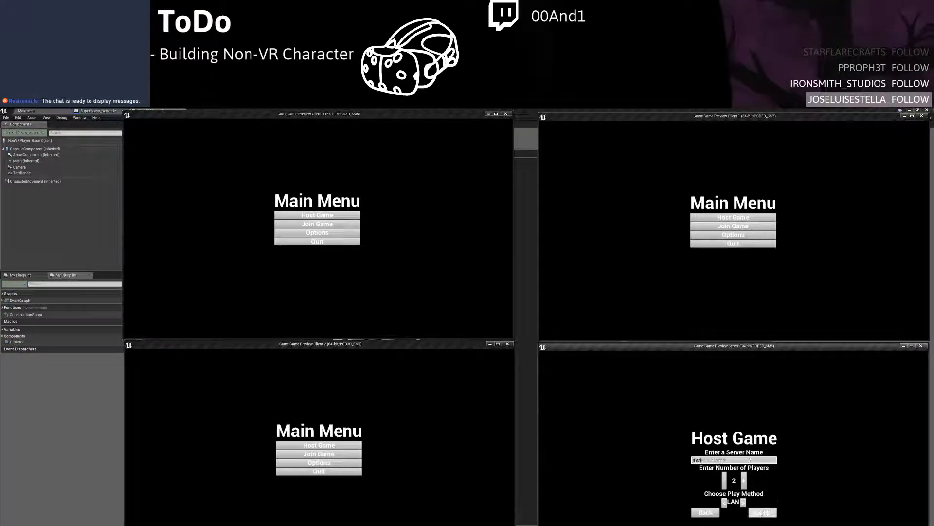
click(760, 513)
click(739, 228)
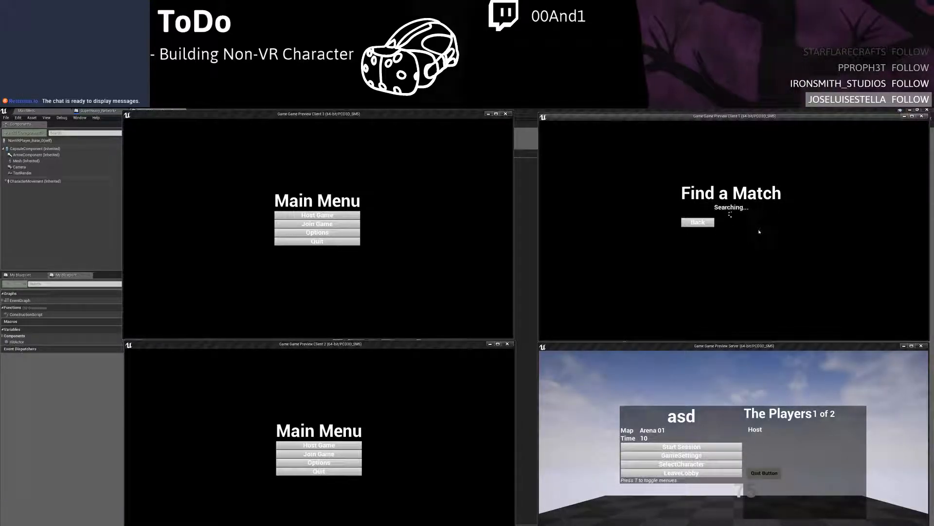
click(695, 447)
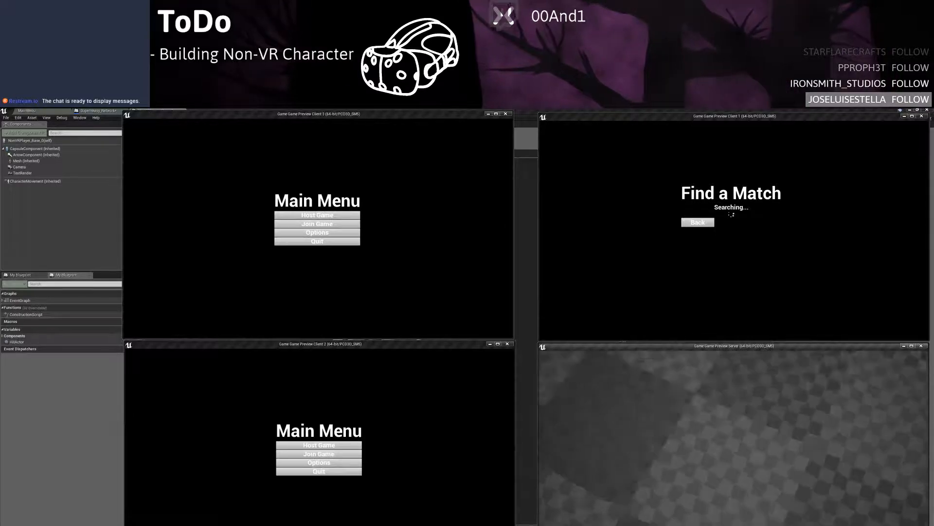
key(shift+F1)
Join the hosted match from Client 1, choose the Heavy character, and hide the lobby menu
click(767, 225)
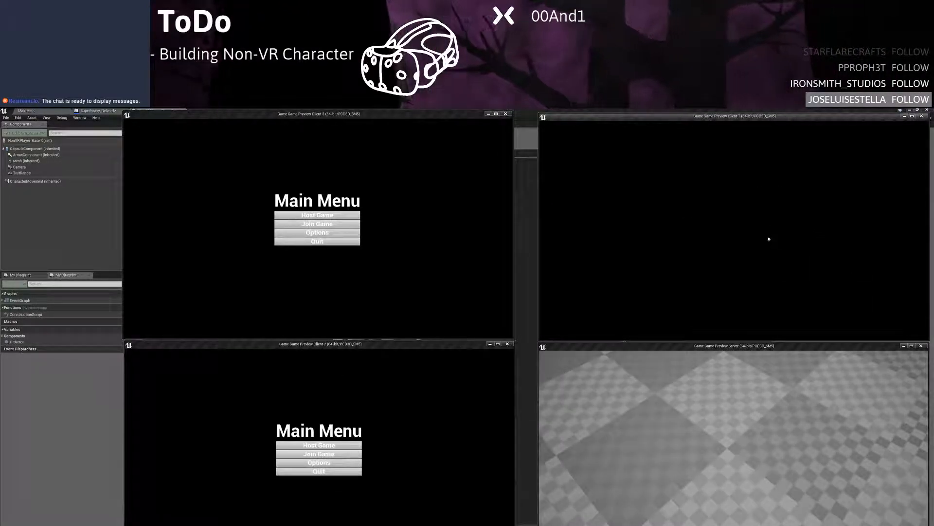
click(701, 229)
click(701, 258)
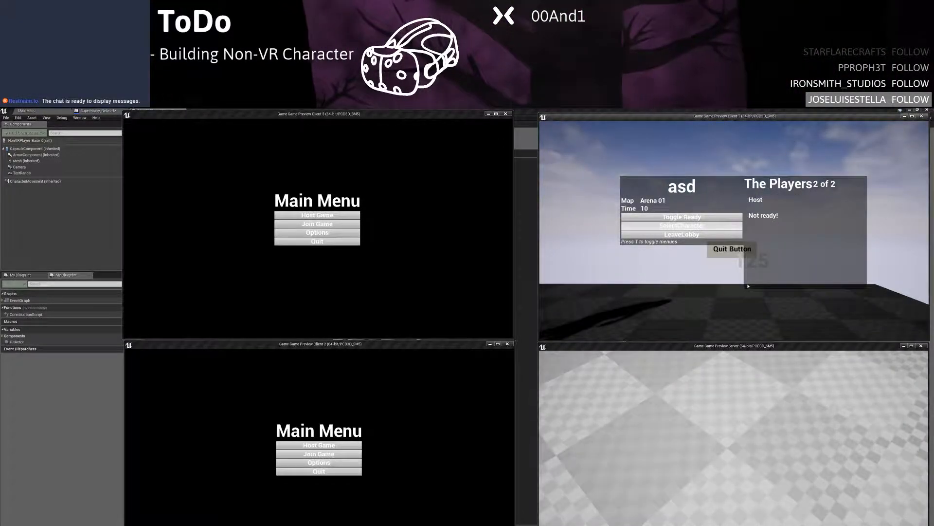
key(t)
Walk the characters around each other to check own-mesh visibility in the server and client views, and stop the preview
key(w)
key(s)
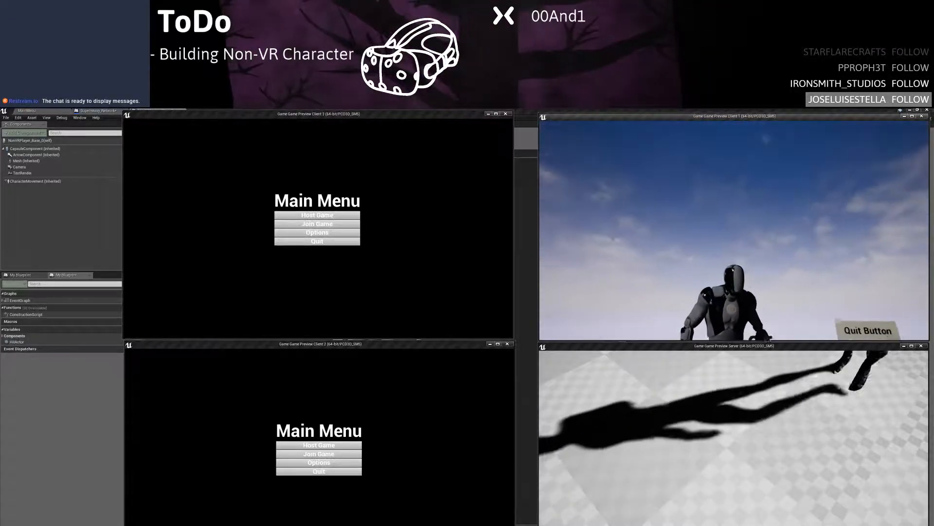
key(w)
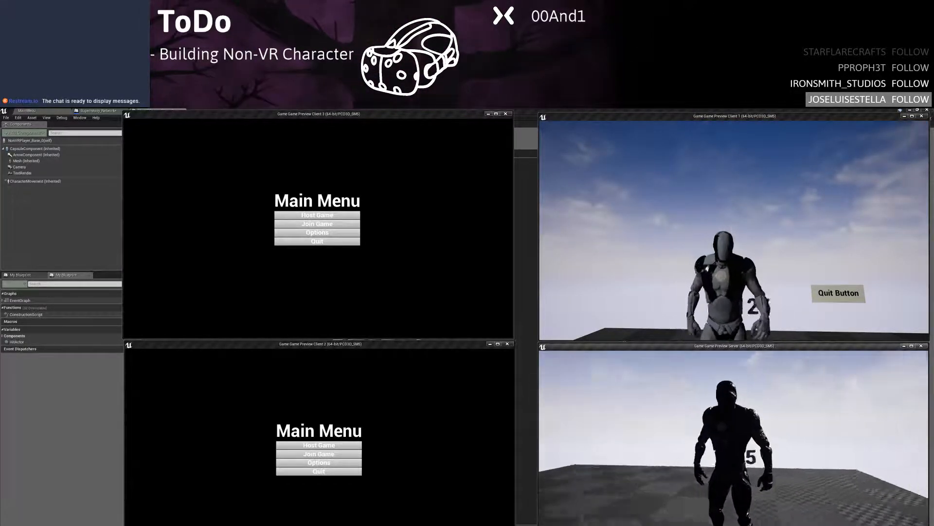
key(a)
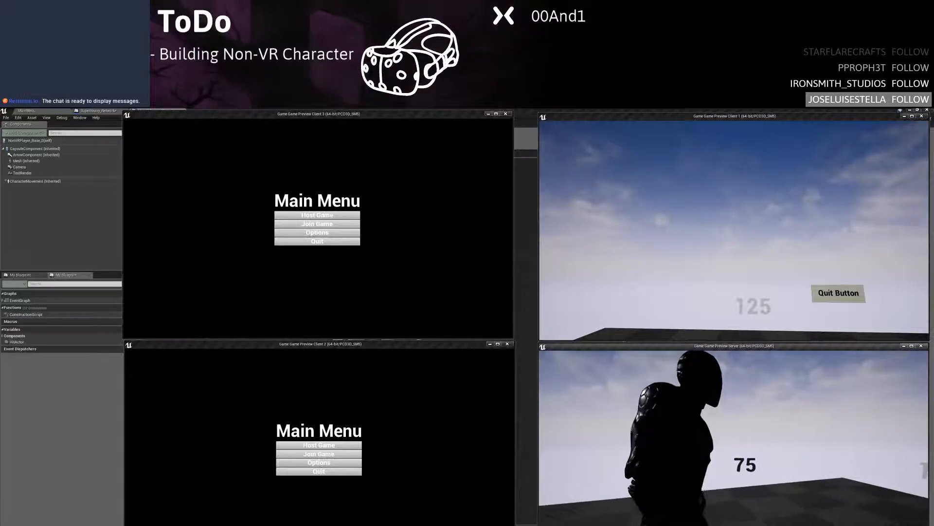
key(d)
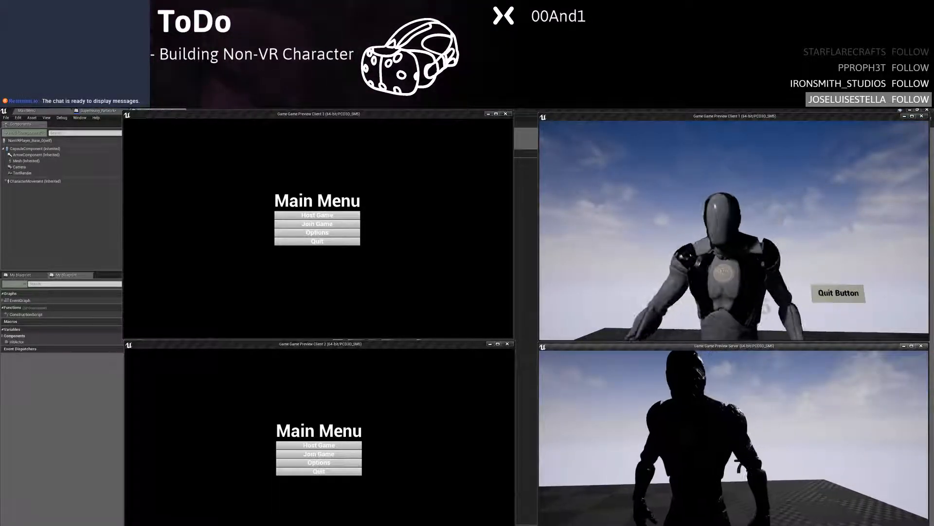
key(a)
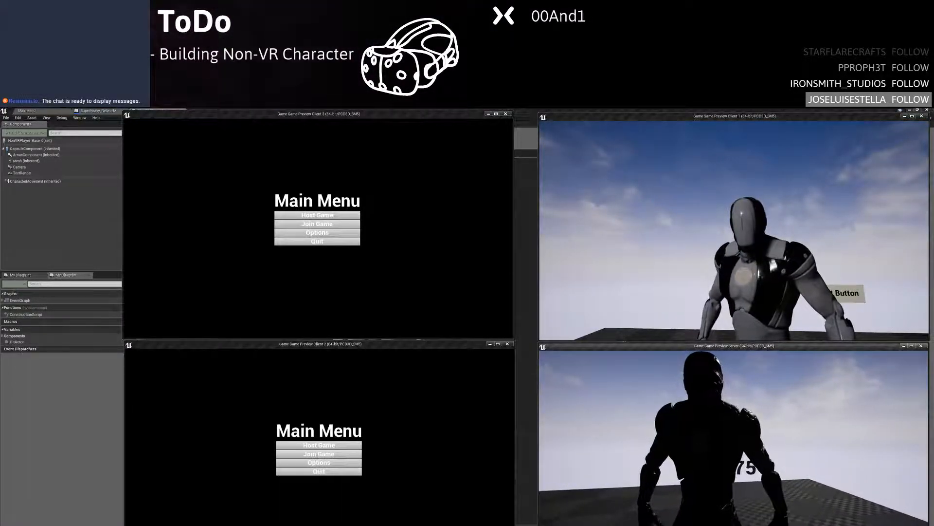
key(d)
key(d)
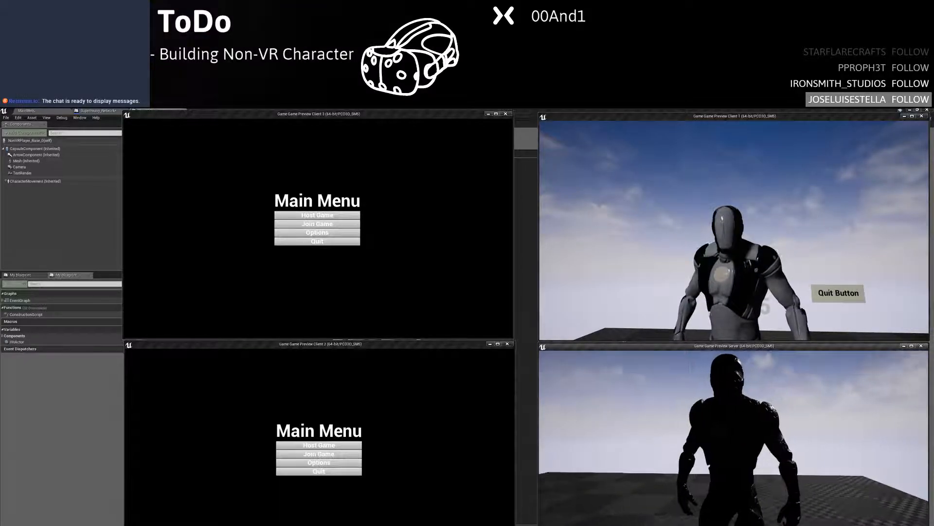
key(d)
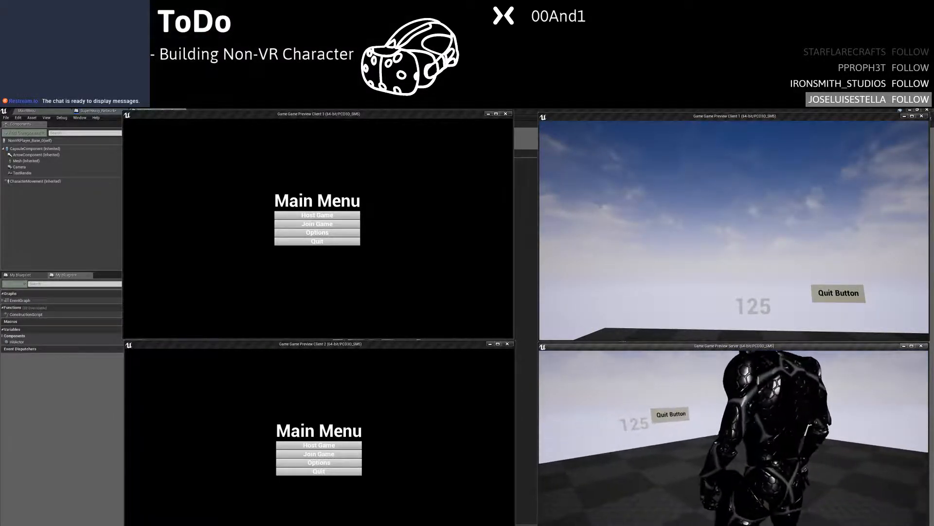
key(w)
key(d)
key(s)
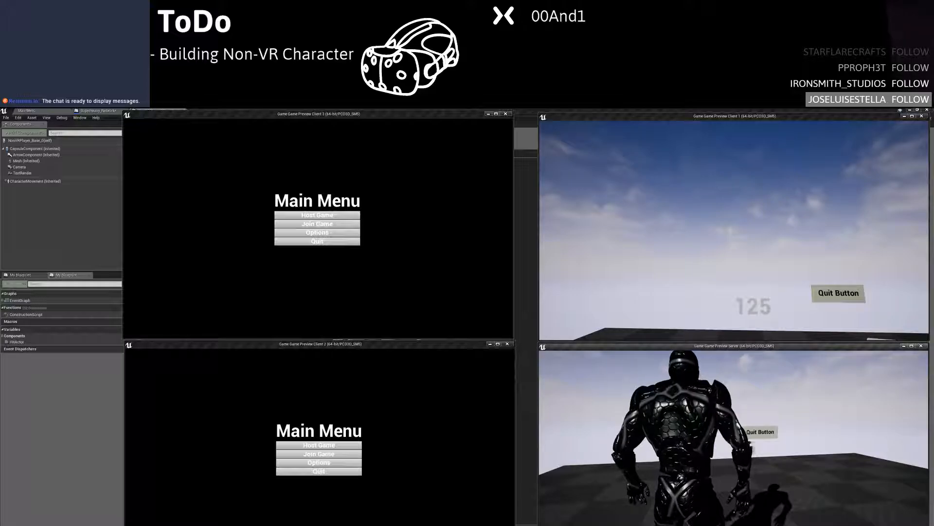
key(Escape)
Raise the Camera component of NonVRPlayer_Base_0 to the character's head height and relaunch the multiplayer preview
click(316, 289)
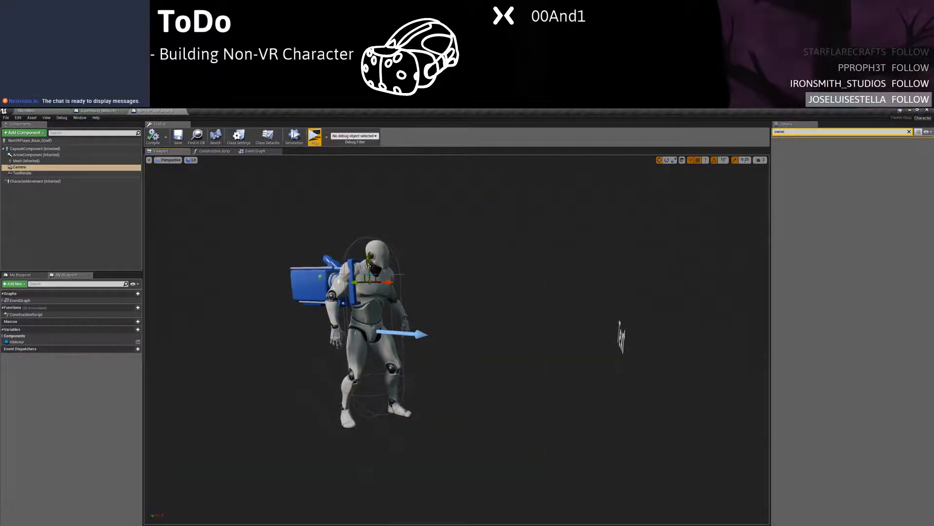
drag(368, 266, 369, 252)
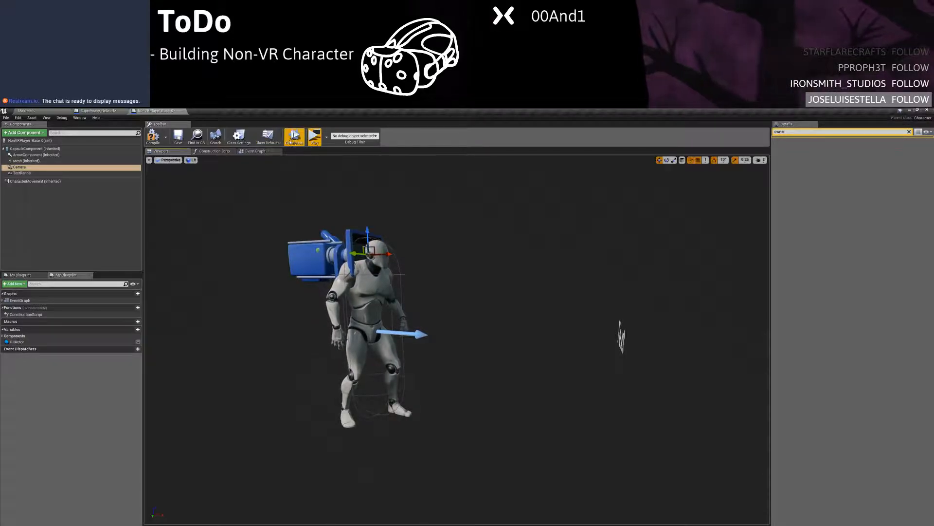
click(314, 137)
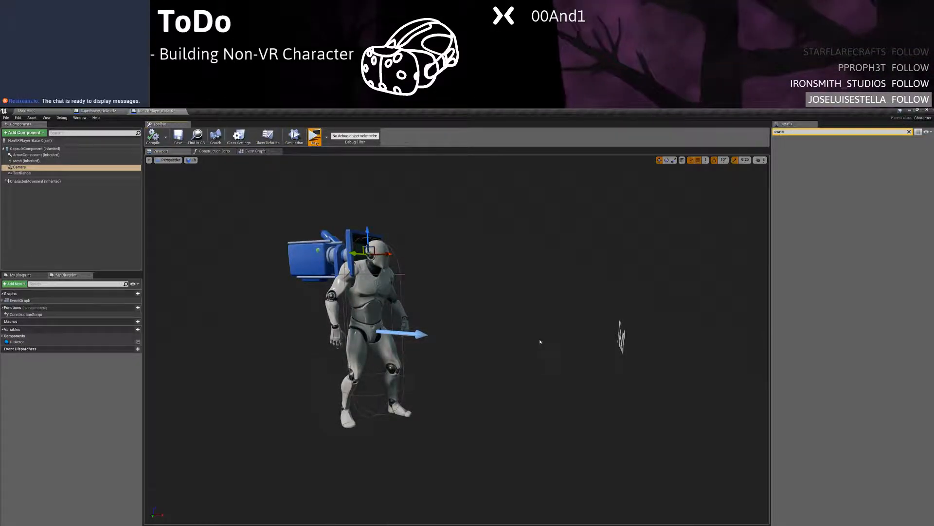
Host a two-player LAN game named "asdasd" in the server preview and search for a match from Client 1
click(731, 445)
click(733, 460)
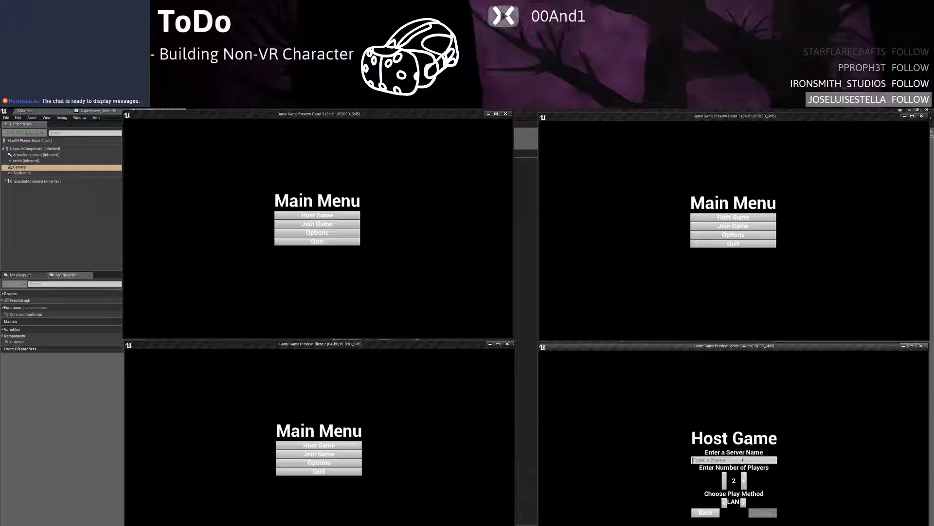
text(asdasd)
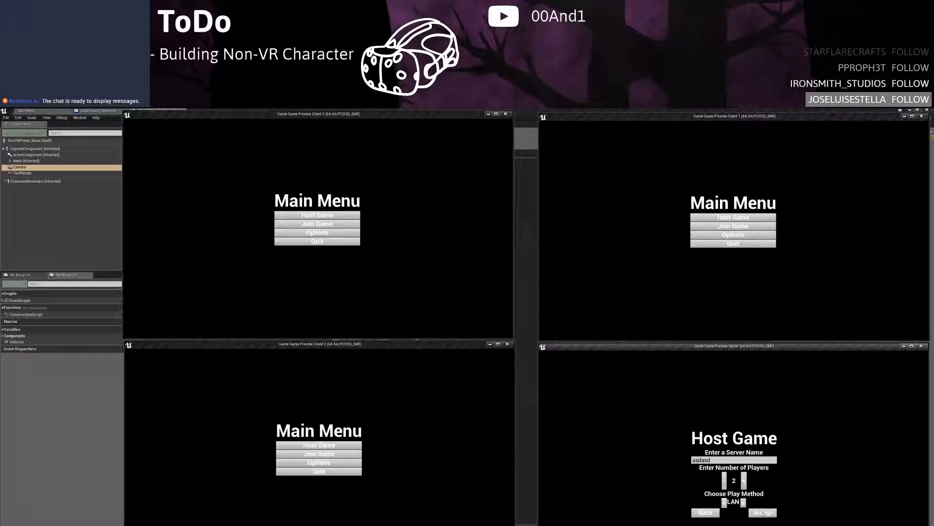
click(763, 512)
click(734, 226)
click(764, 226)
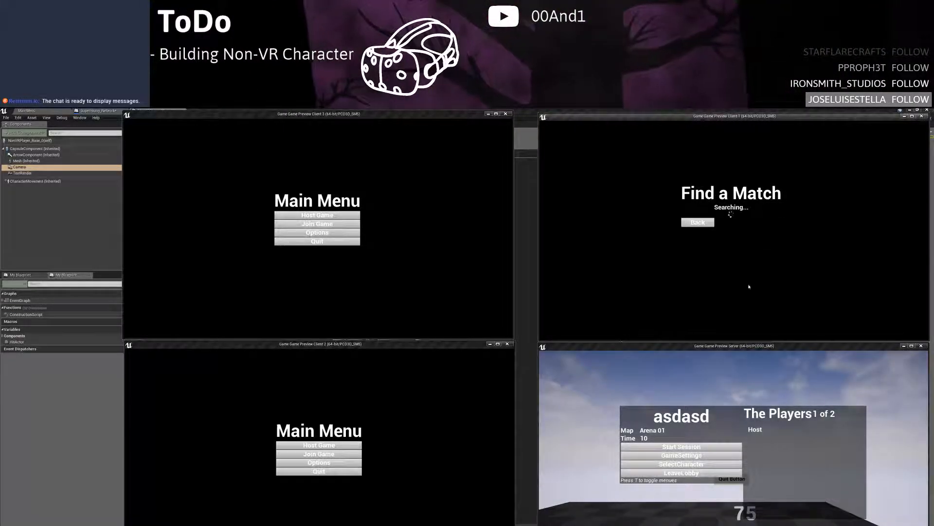
Choose the Light character for the host and Heavy for the joining Client 1, hiding both lobby menus
click(690, 463)
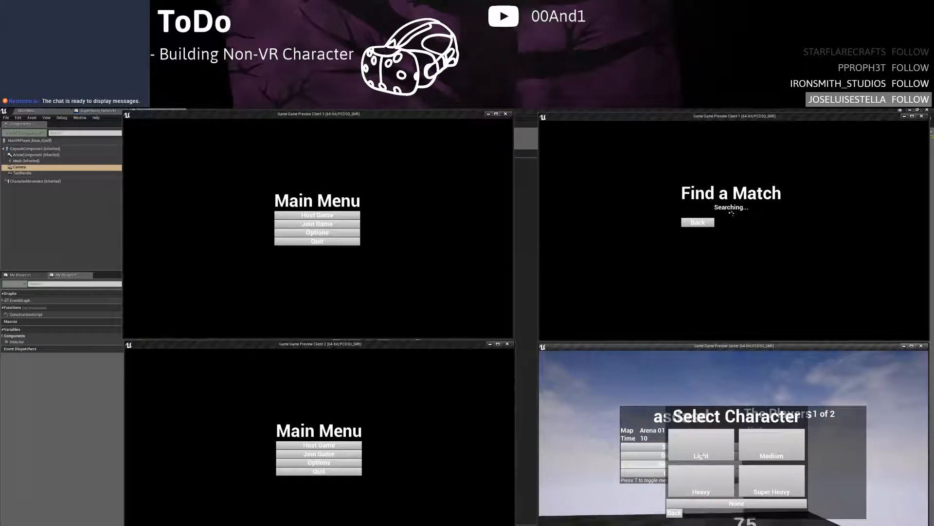
click(706, 450)
key(t)
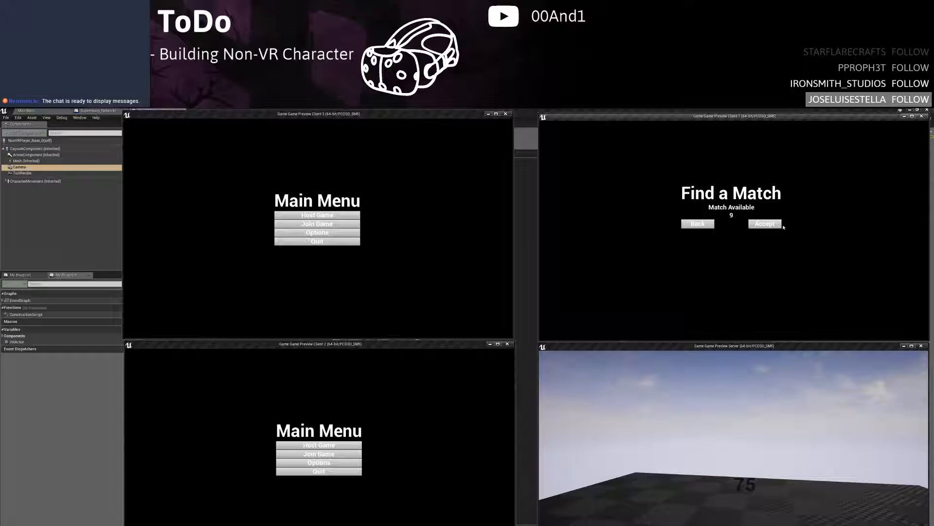
click(699, 226)
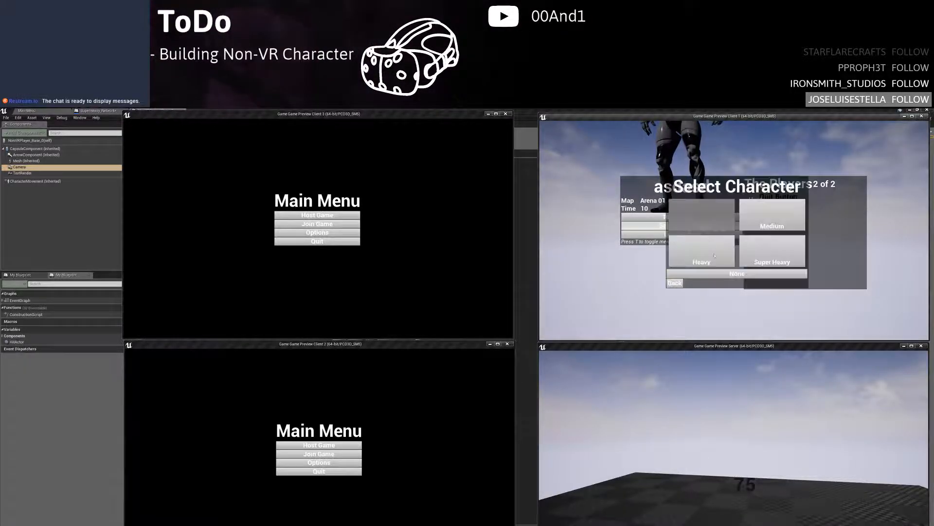
click(714, 261)
key(t)
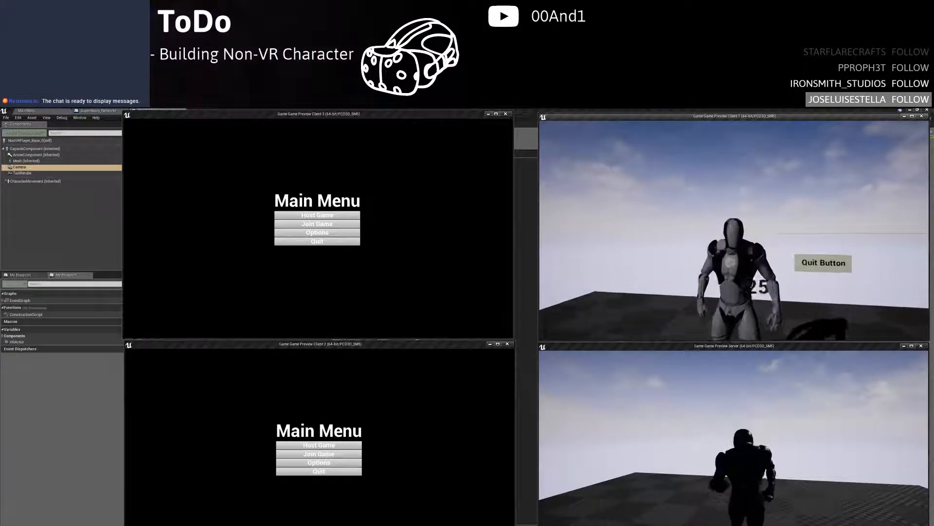
Walk and jump the characters around each other to check the head-height camera view, stop the preview, and close the message log
key(w)
key(s)
key(w)
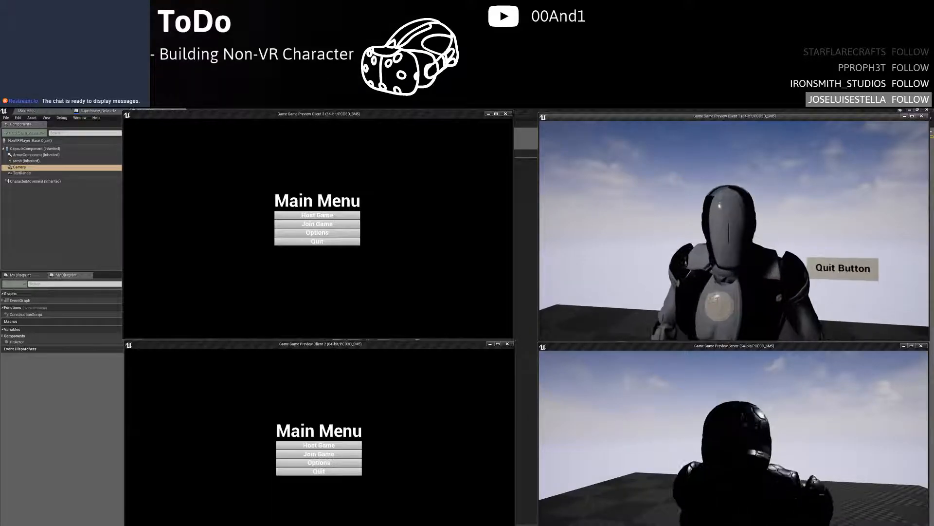
key(d)
key(space)
key(s)
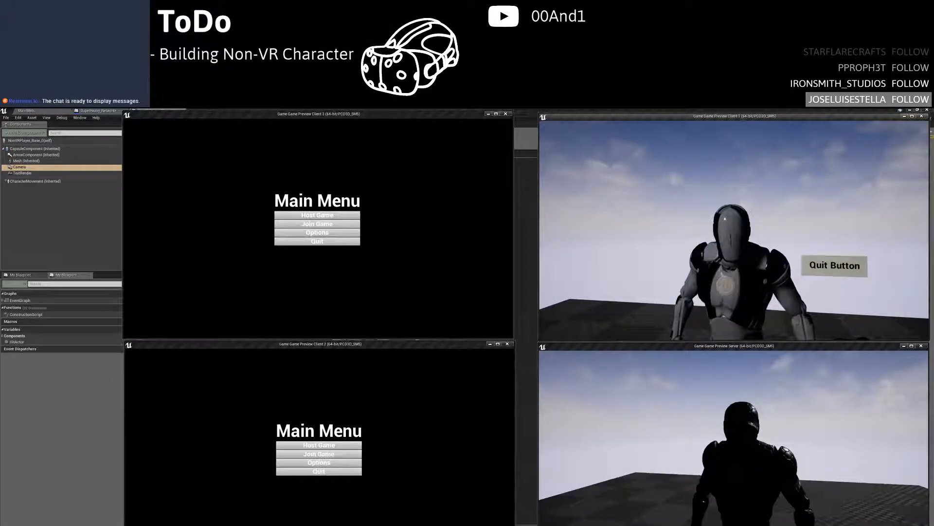
key(w)
key(a)
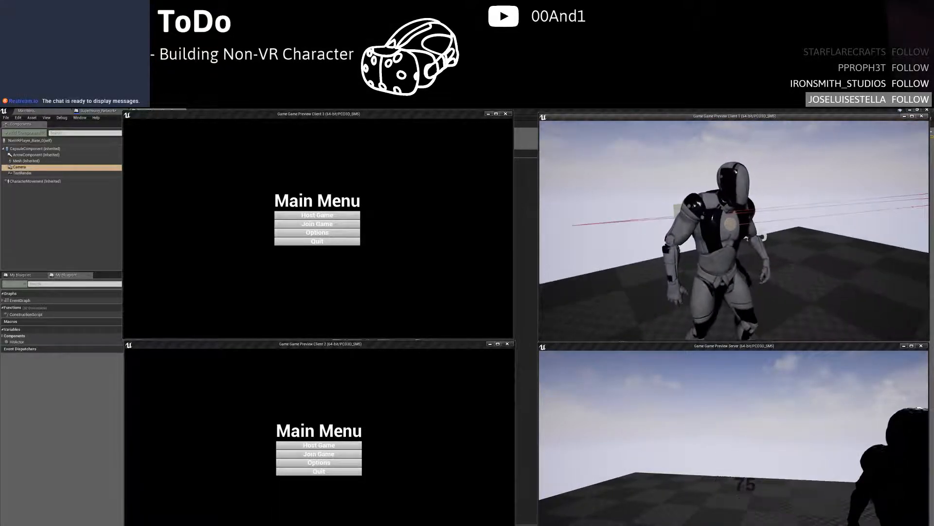
key(Escape)
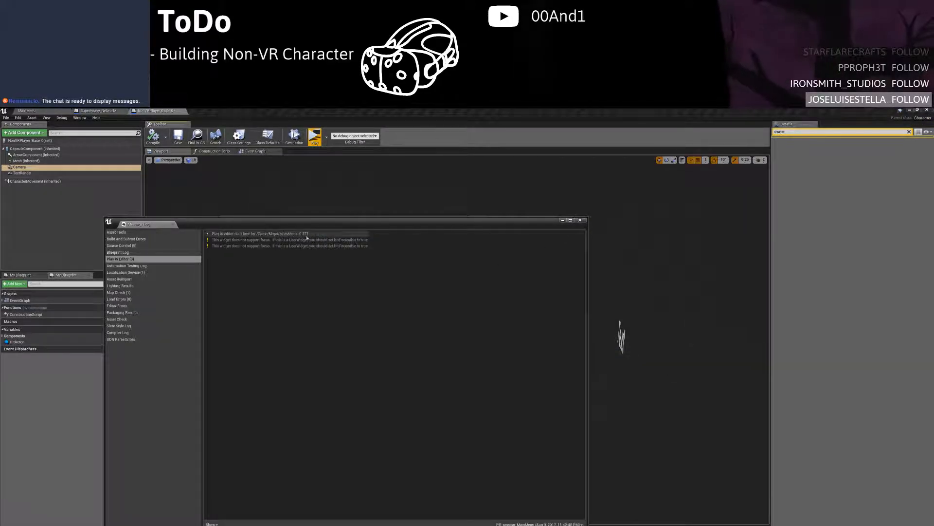
click(302, 241)
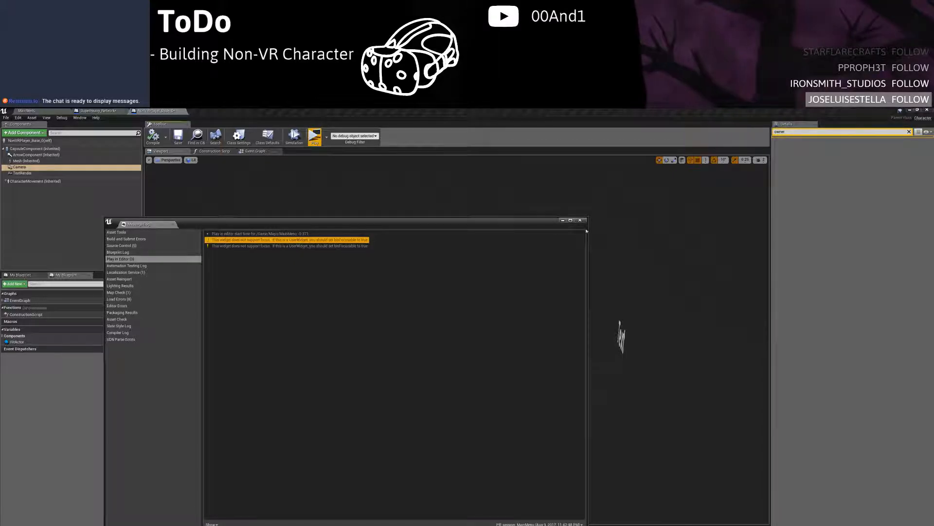
click(580, 220)
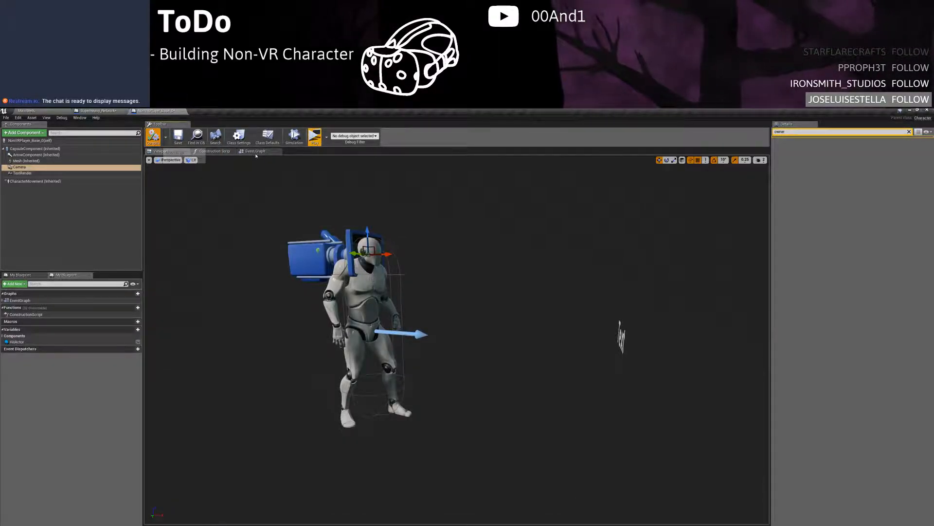
Set the collision preset of the Mesh component to Custom with the Visibility trace response on Block, compile, and relaunch the multiplayer preview
click(255, 151)
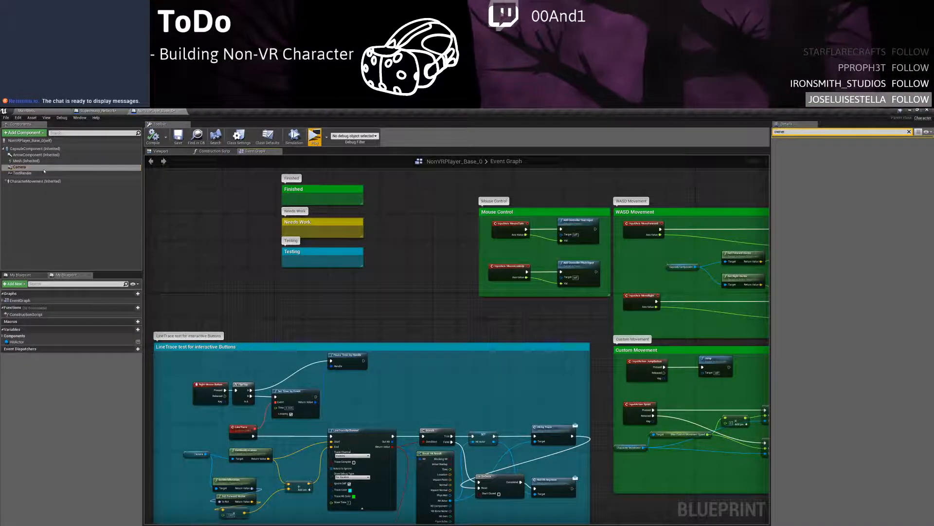
click(27, 160)
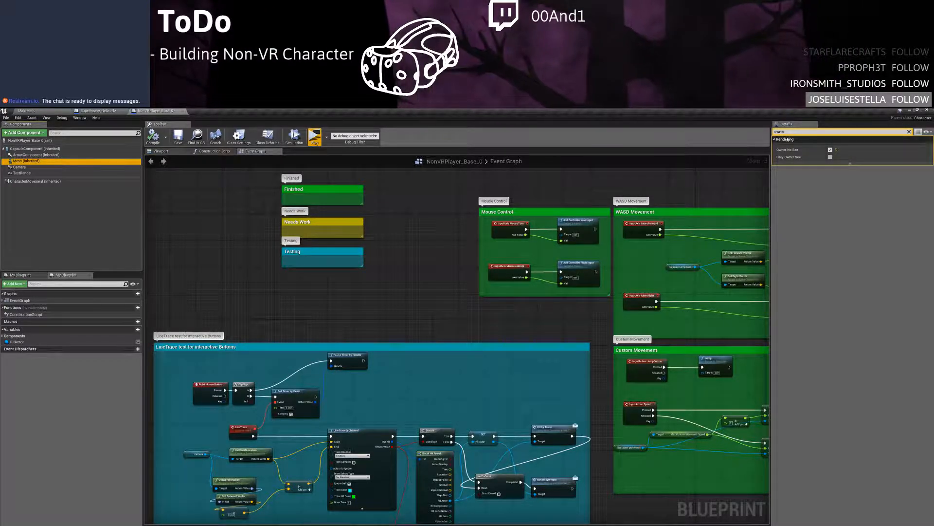
click(909, 131)
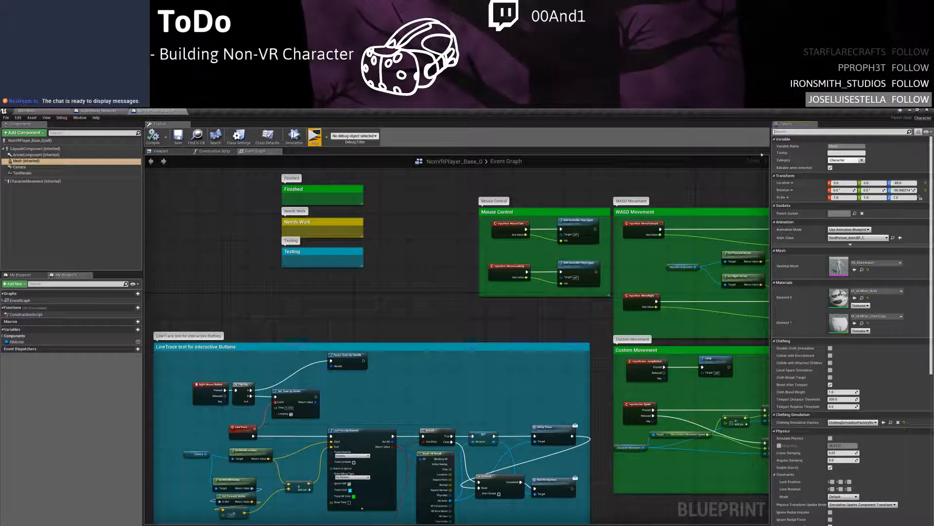
scroll(887, 442, down, 5)
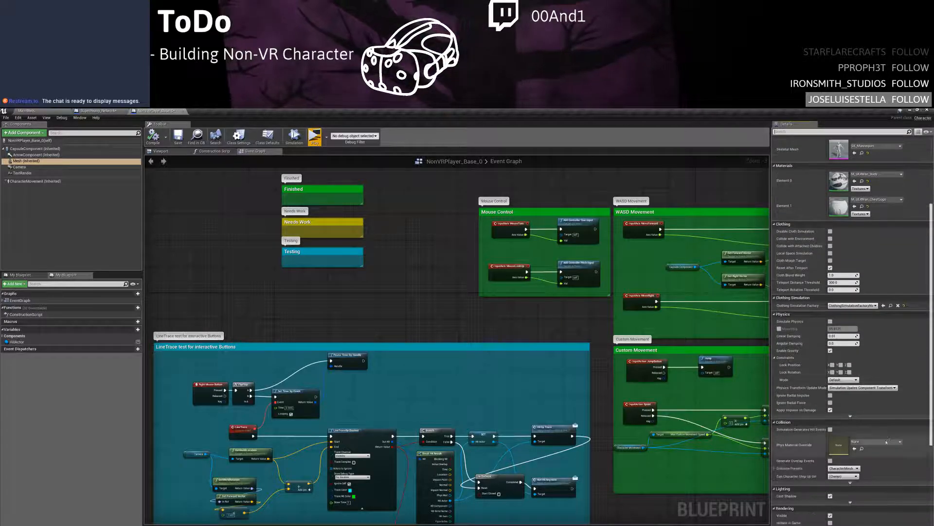
scroll(862, 468, down, 1)
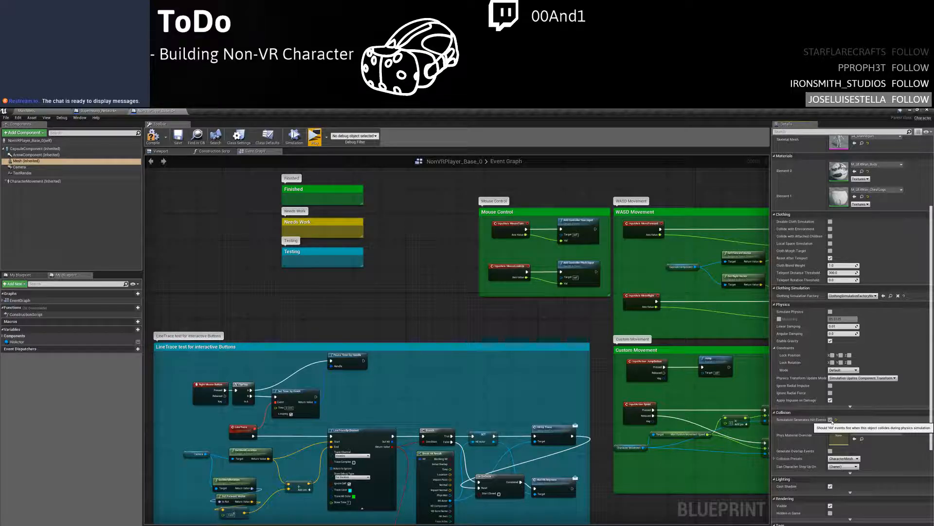
scroll(839, 475, down, 1)
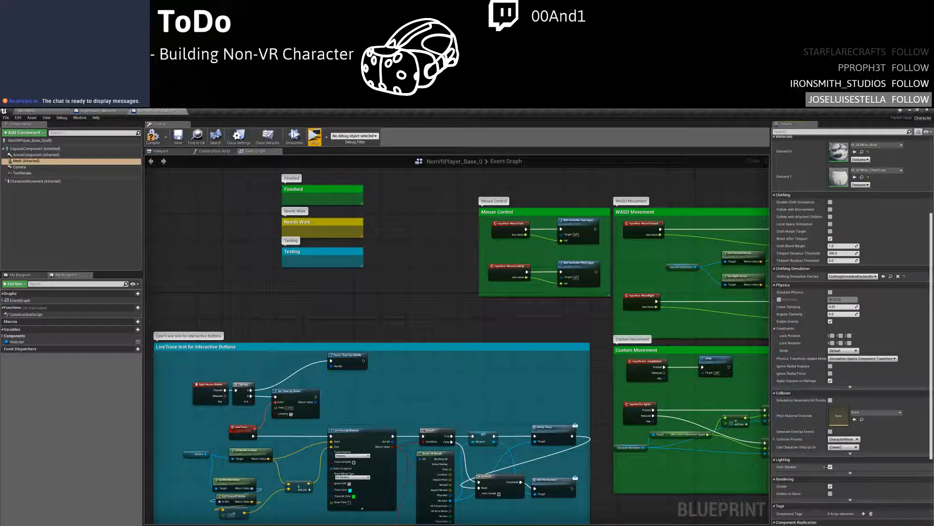
click(776, 440)
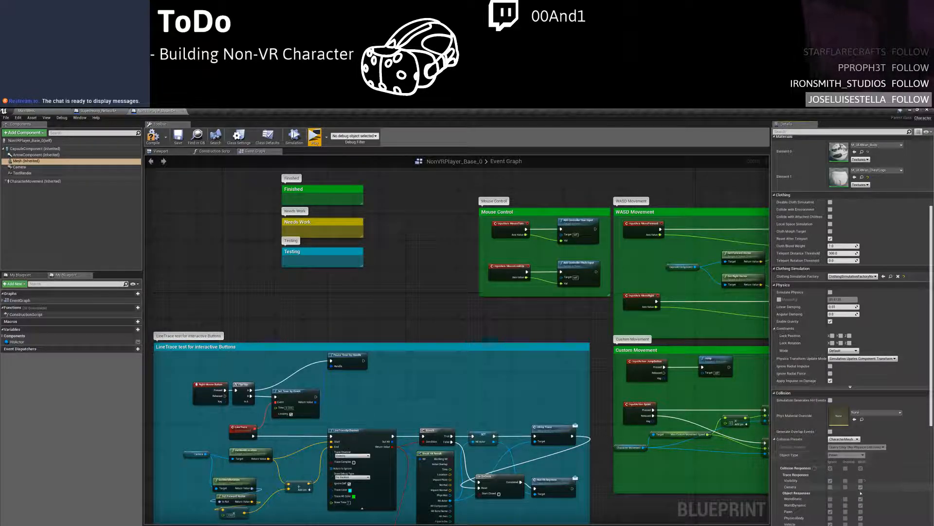
scroll(851, 514, down, 2)
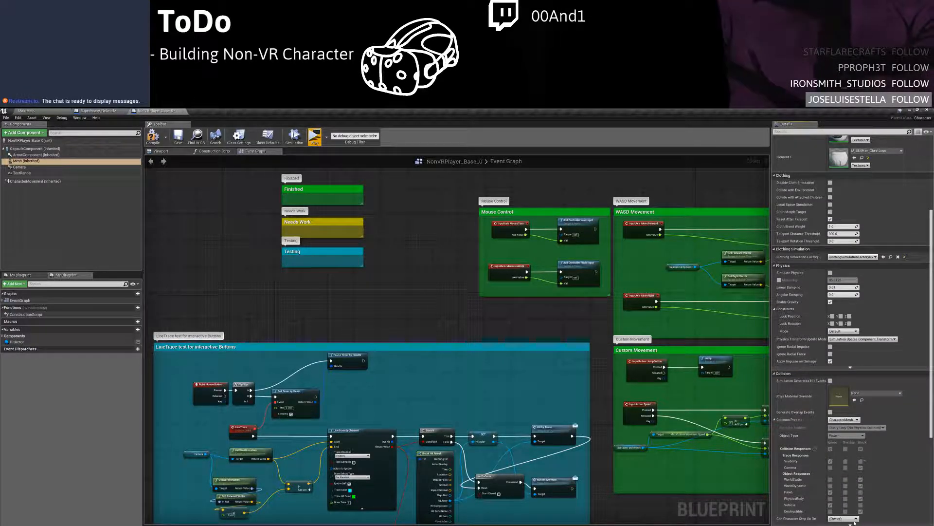
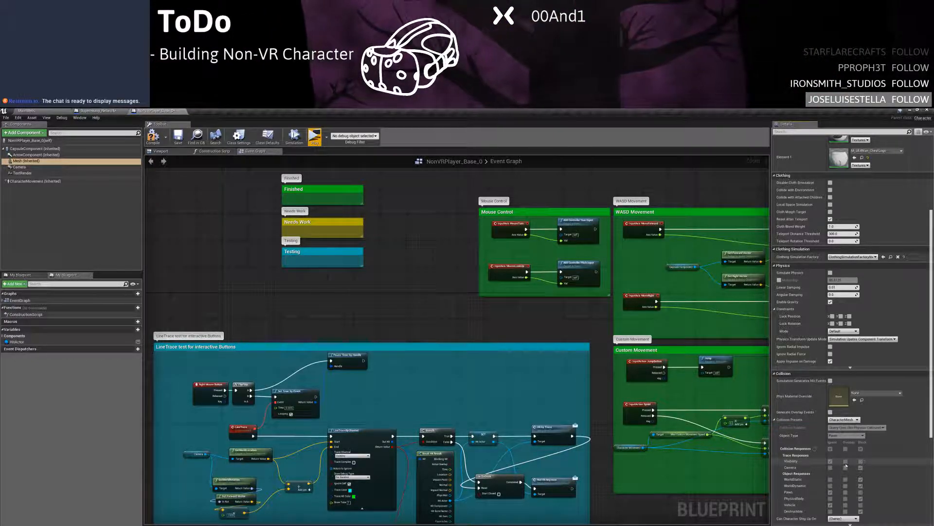
click(845, 419)
click(845, 425)
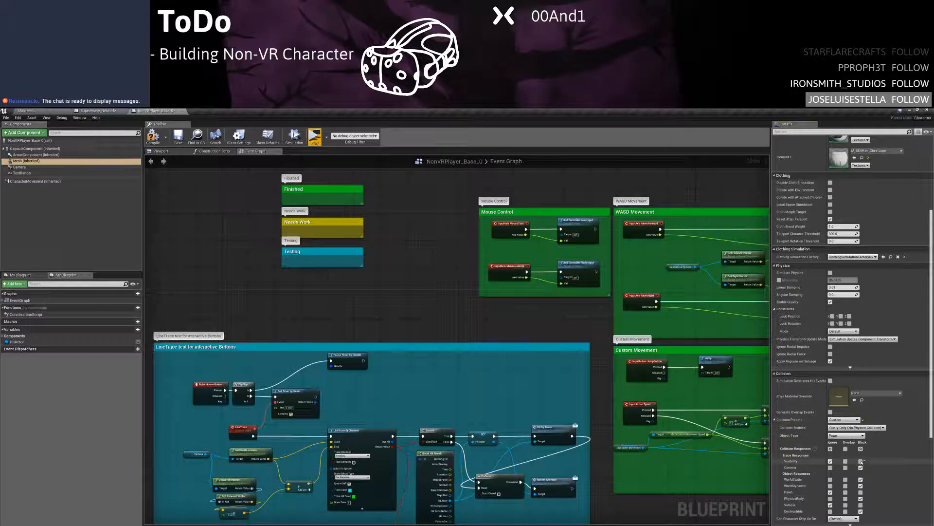
click(154, 138)
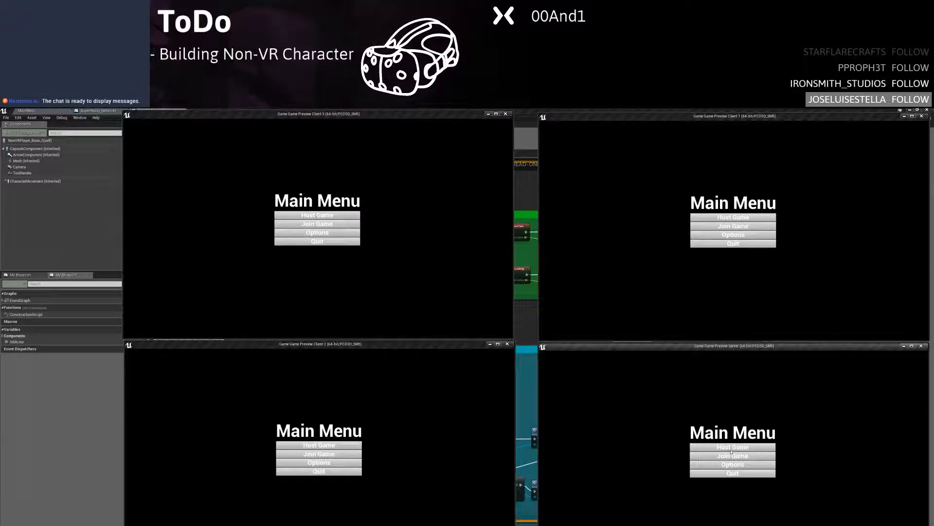
Host a two-player LAN game named "asd" in the server preview and search for a match from Client 1
click(731, 447)
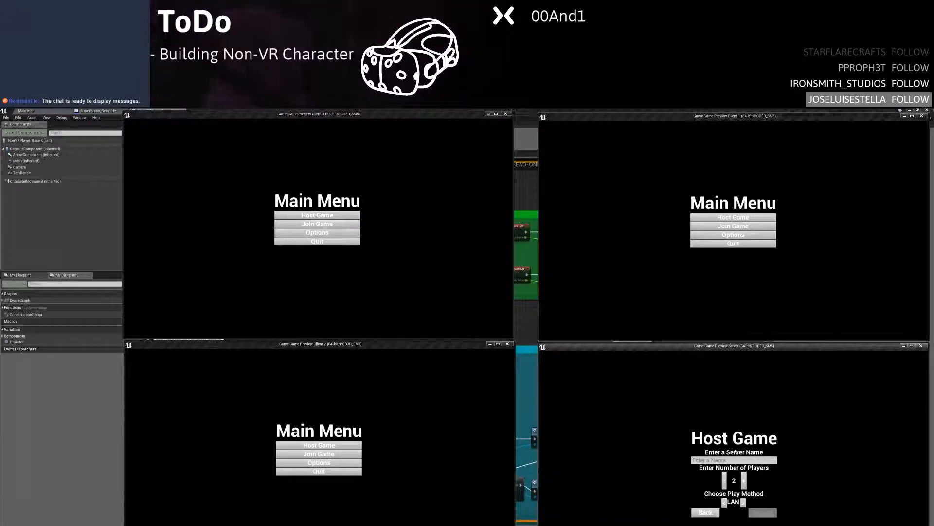
click(763, 512)
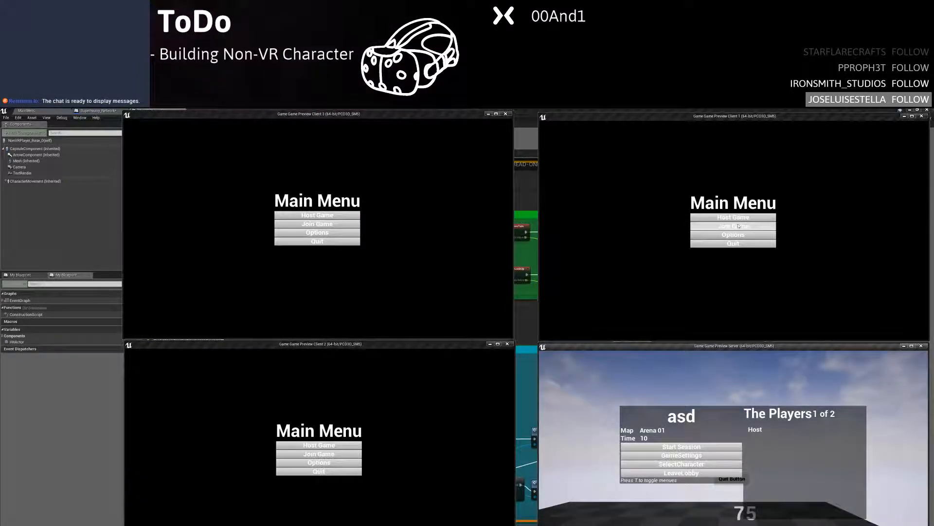
click(742, 227)
Choose a character for the host and join from Client 1 as Heavy, hiding both lobby menus
click(691, 460)
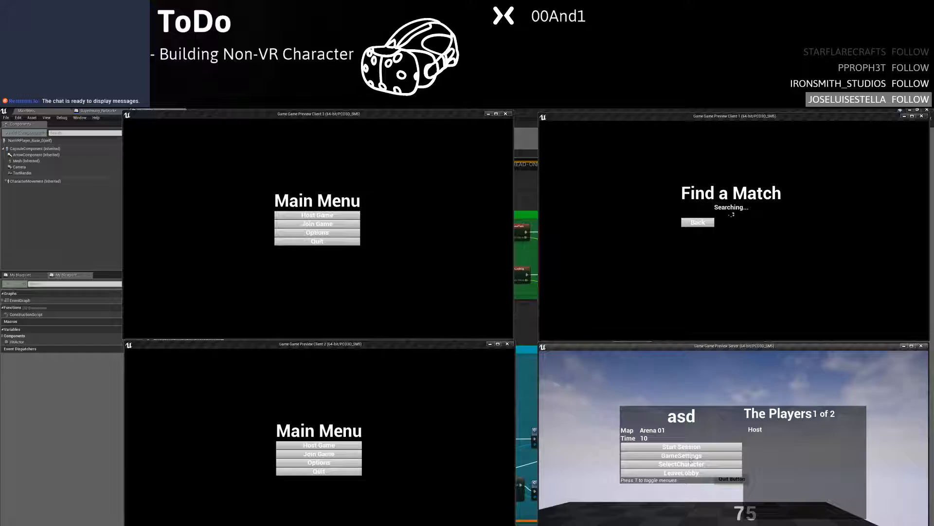
click(691, 465)
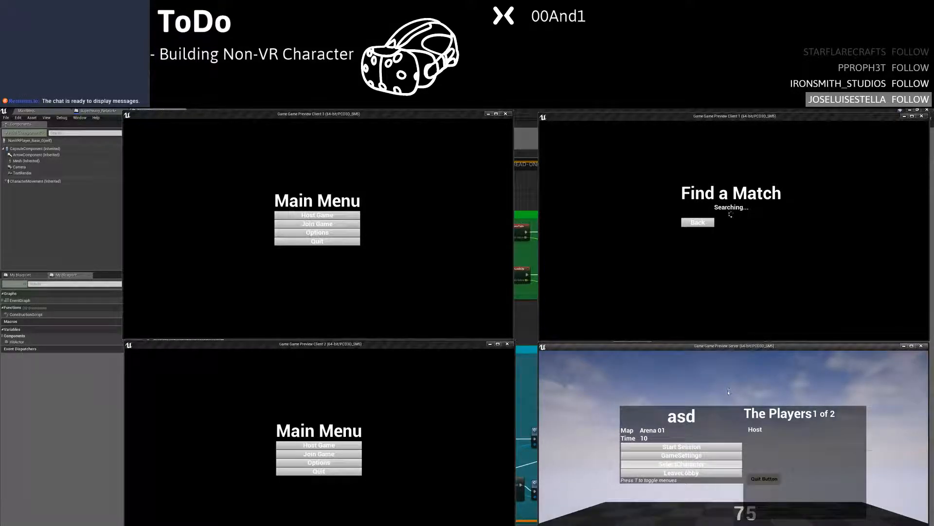
key(t)
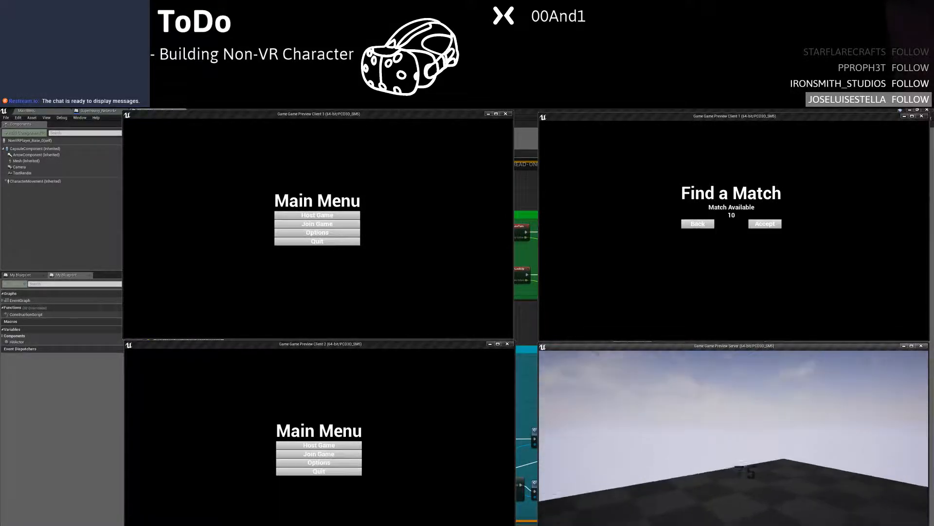
key(shift+F1)
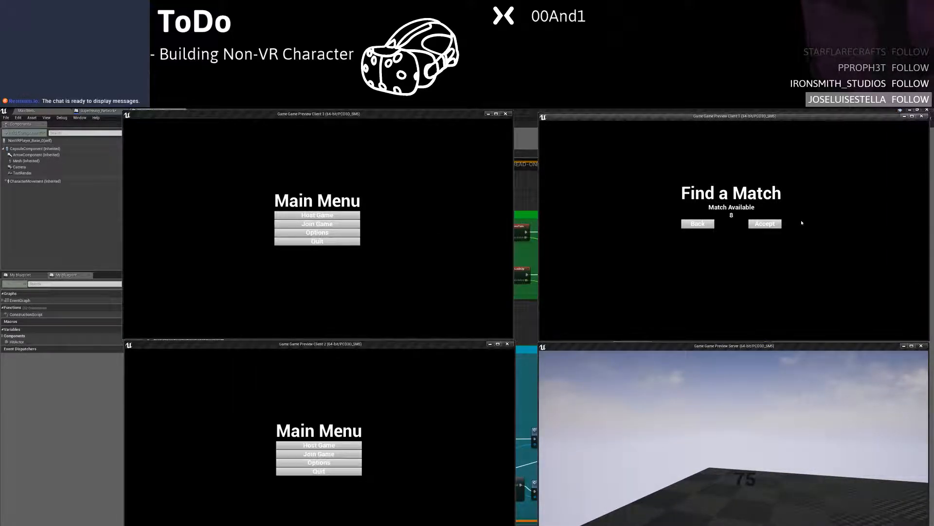
click(712, 235)
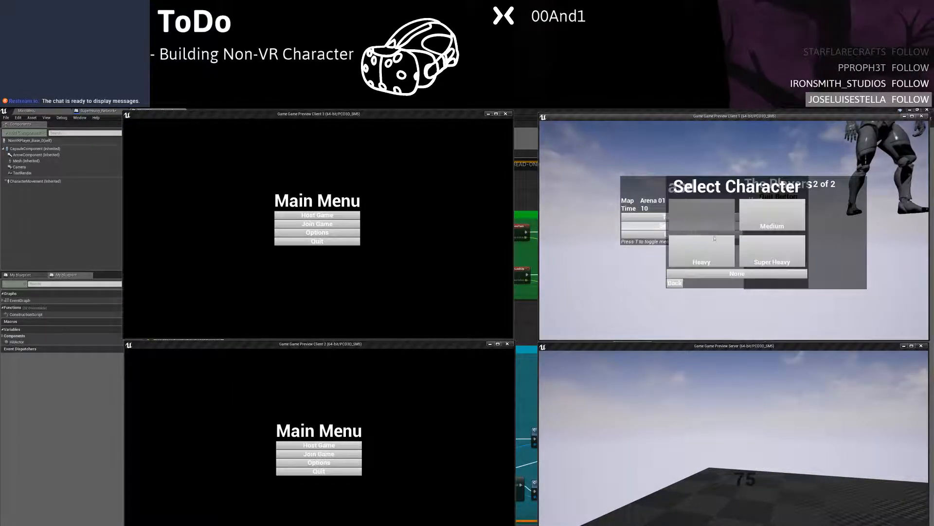
click(710, 252)
key(t)
Move Client 1's character around the host and shoot the host's mesh to test hit detection
key(w)
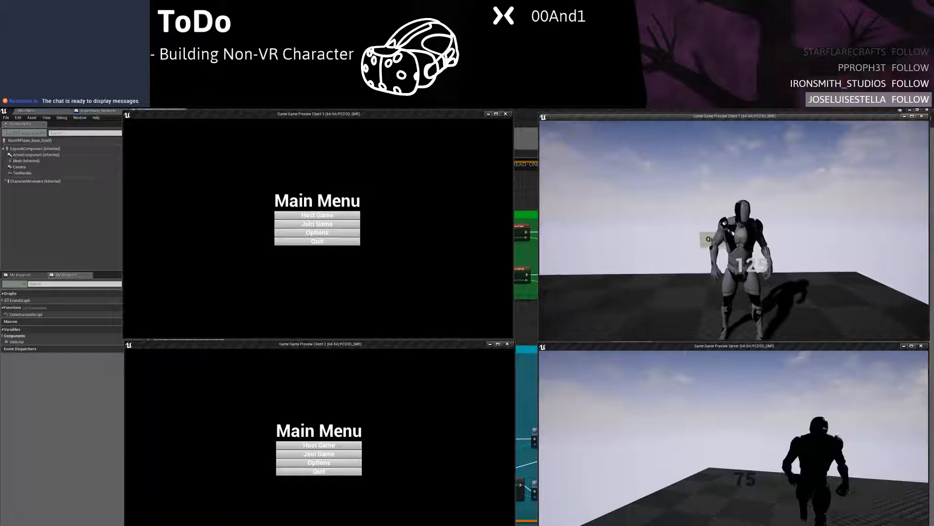
key(w)
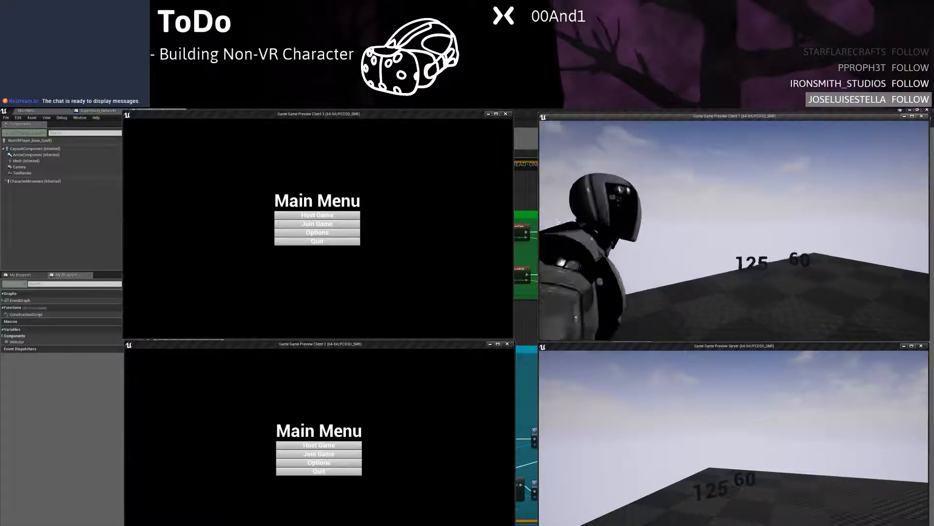
key(s)
click(734, 230)
key(w)
click(734, 231)
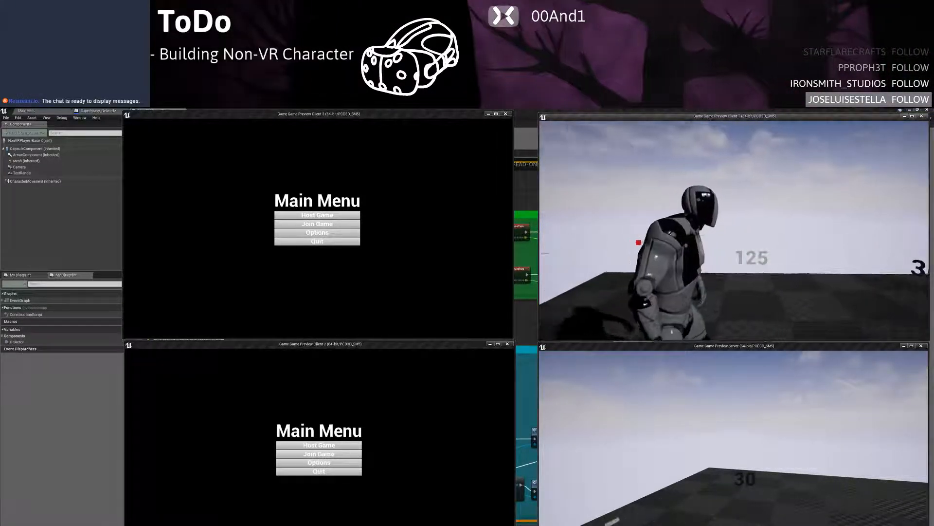
click(734, 230)
key(s)
key(d)
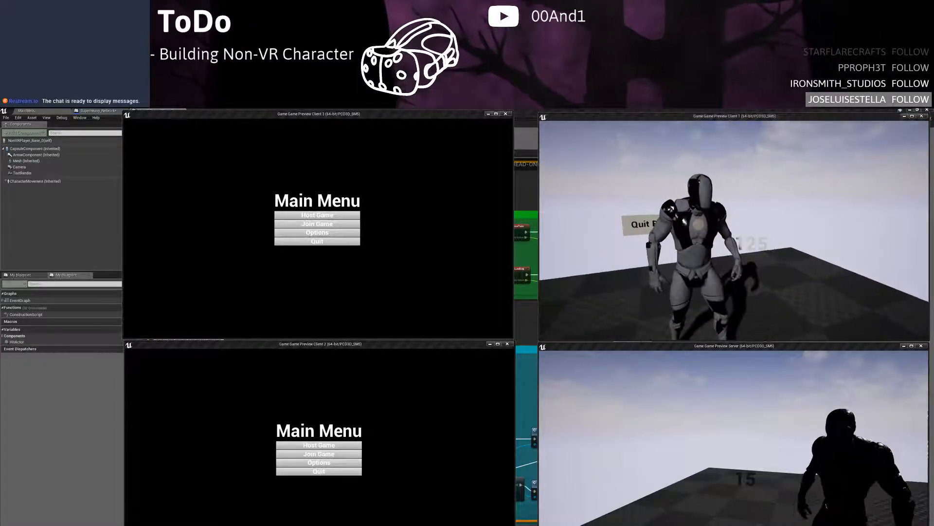
Switch to the server preview, walk the host around Client 1's character, and shoot its mesh to test damage
key(alt+Tab)
key(w)
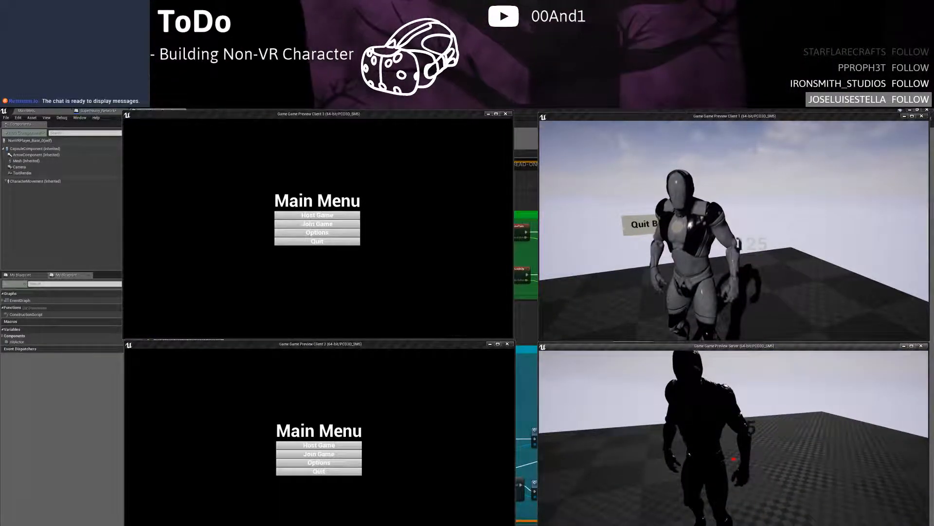
key(w)
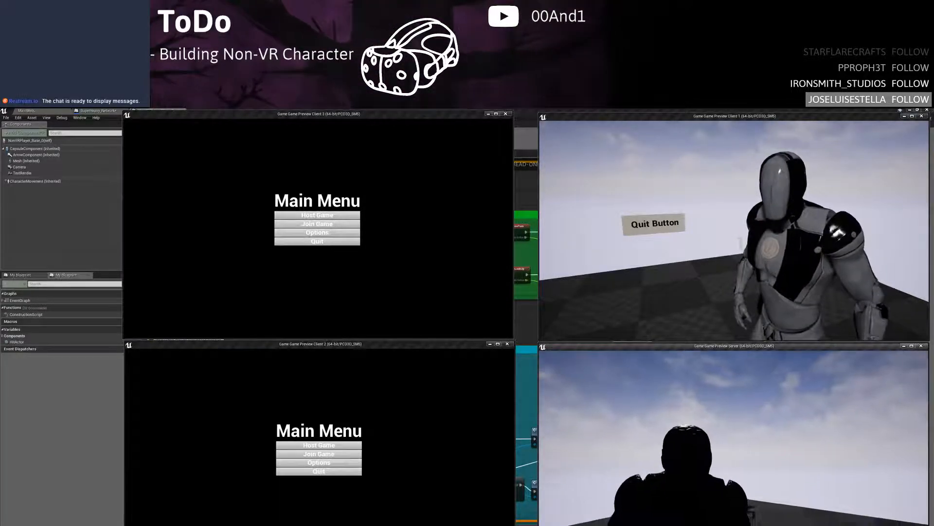
key(a)
key(a)
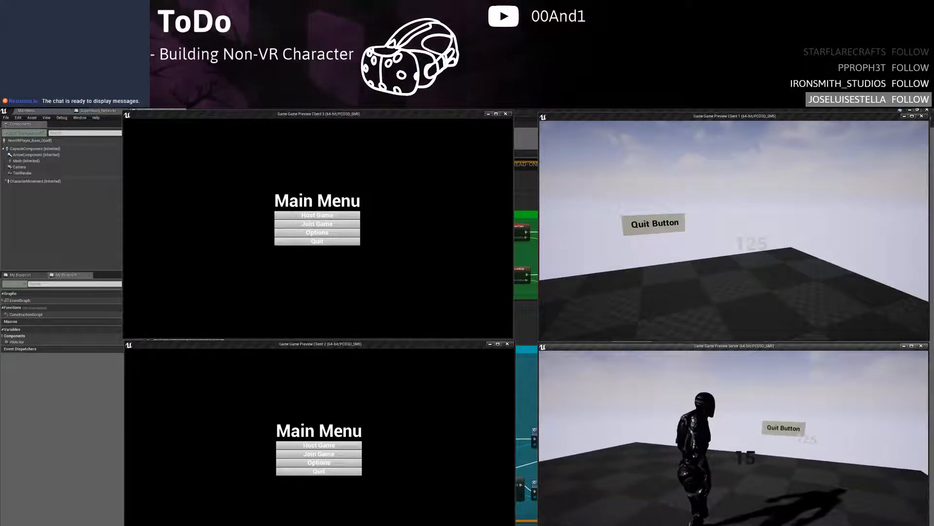
click(734, 459)
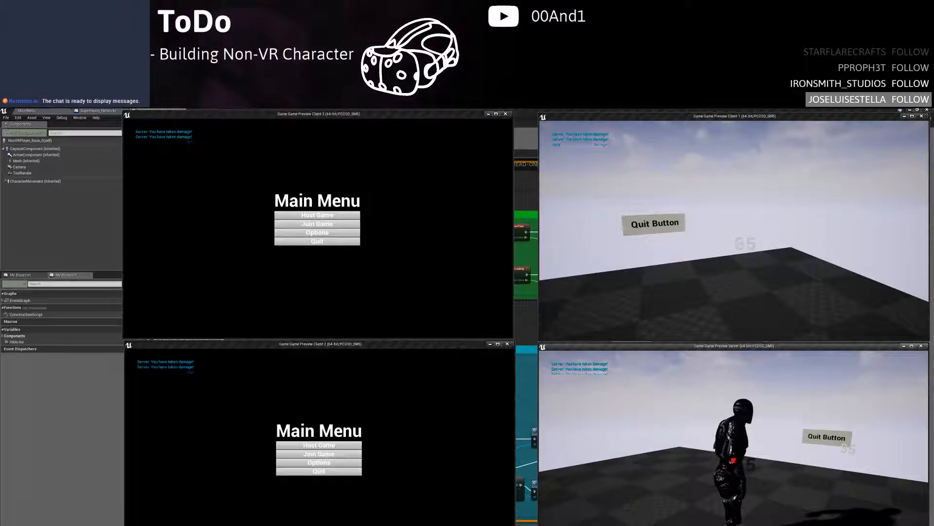
click(734, 460)
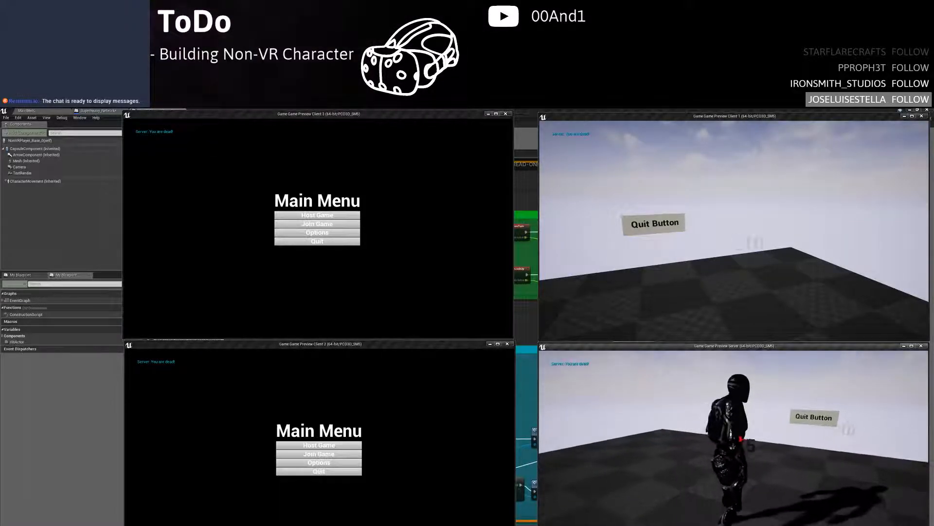
Walk the host around Client 1's character to compare how both meshes appear in the two views
key(d)
key(w)
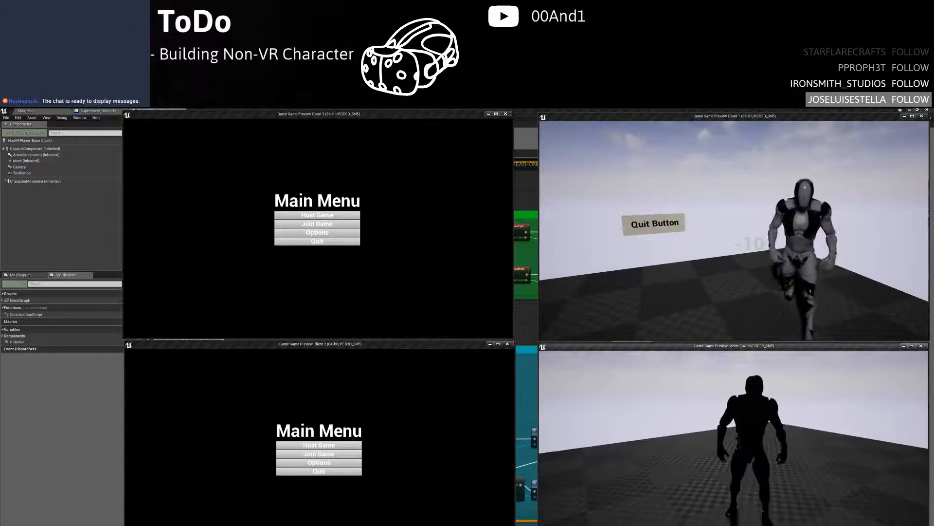
key(a)
key(d)
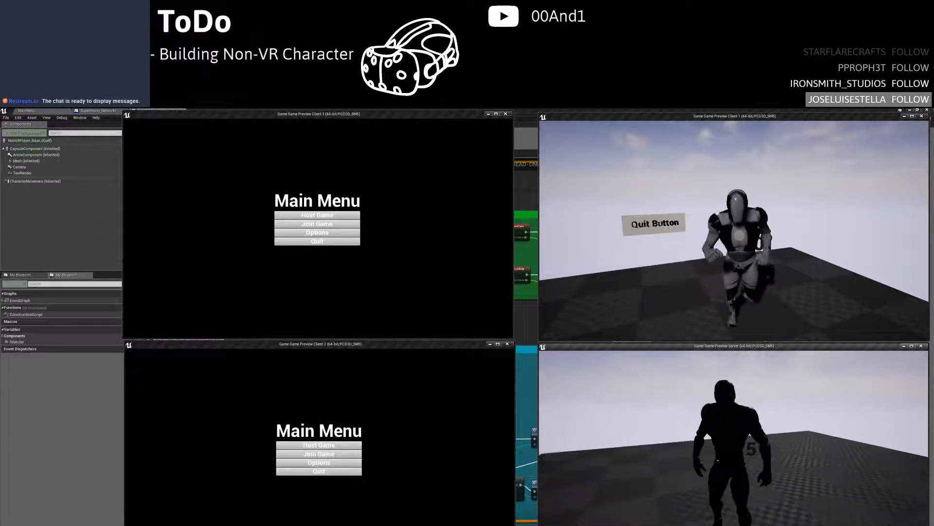
Move the host's character close around Client 1's character to check both meshes, and end the multiplayer preview
key(w)
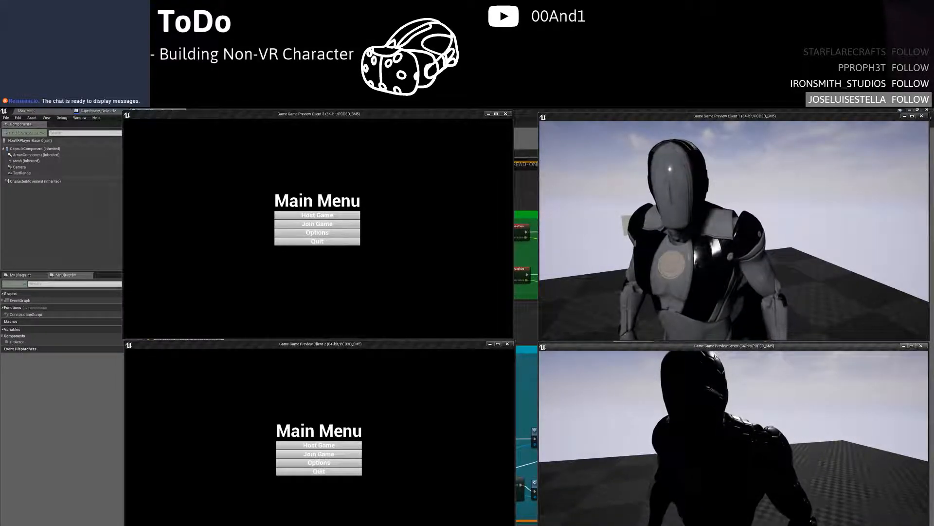
key(d)
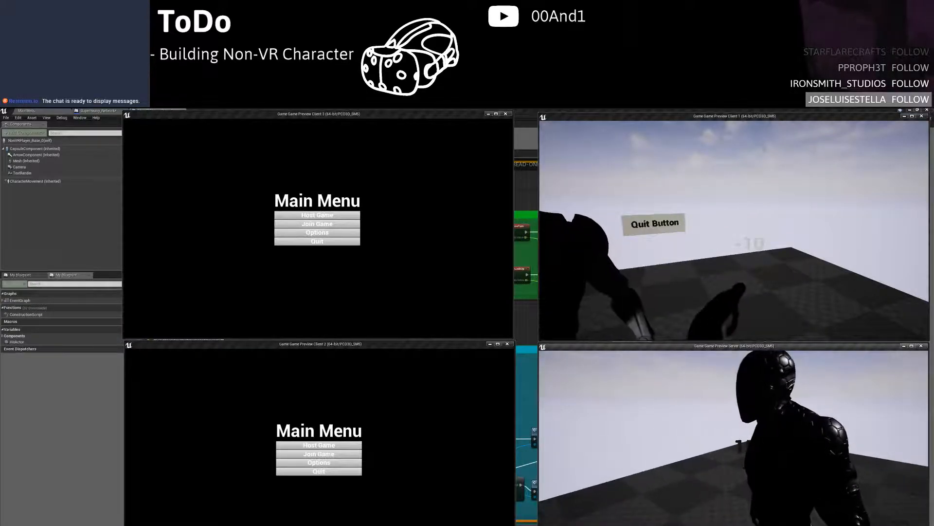
key(a)
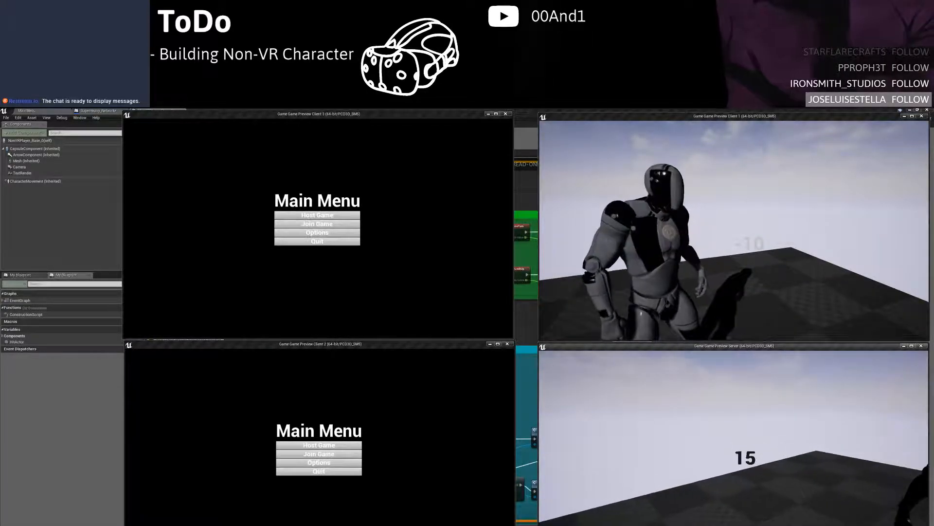
key(d)
key(a)
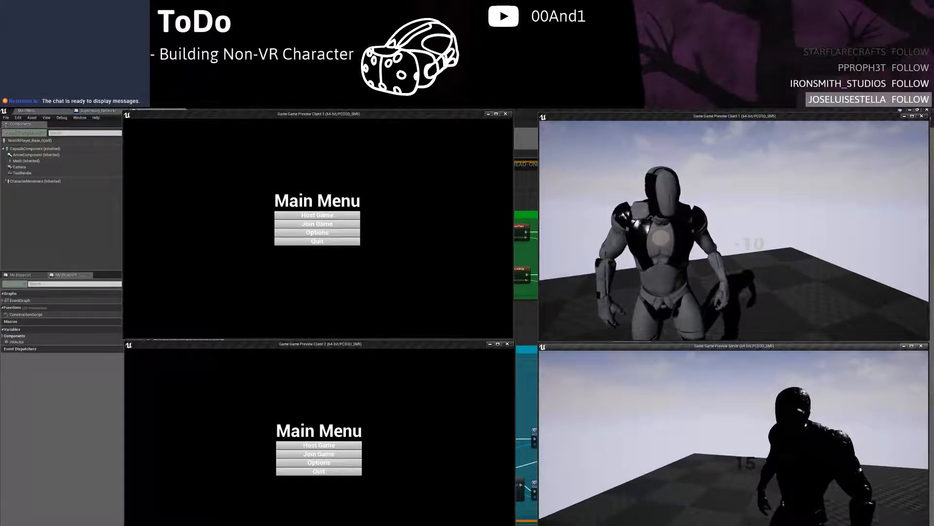
key(Escape)
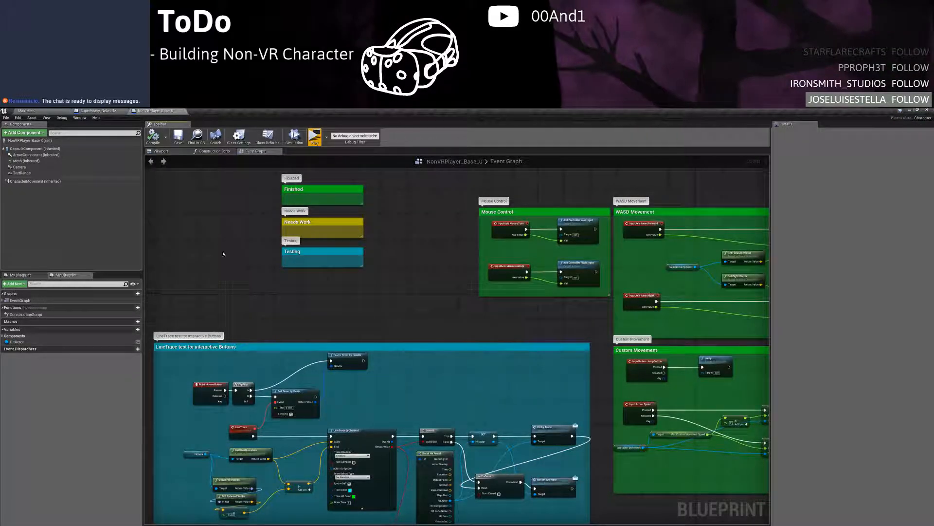
Close the SuperHeavy_Network and NonVRPlayer_Base_0 blueprint editors
click(122, 112)
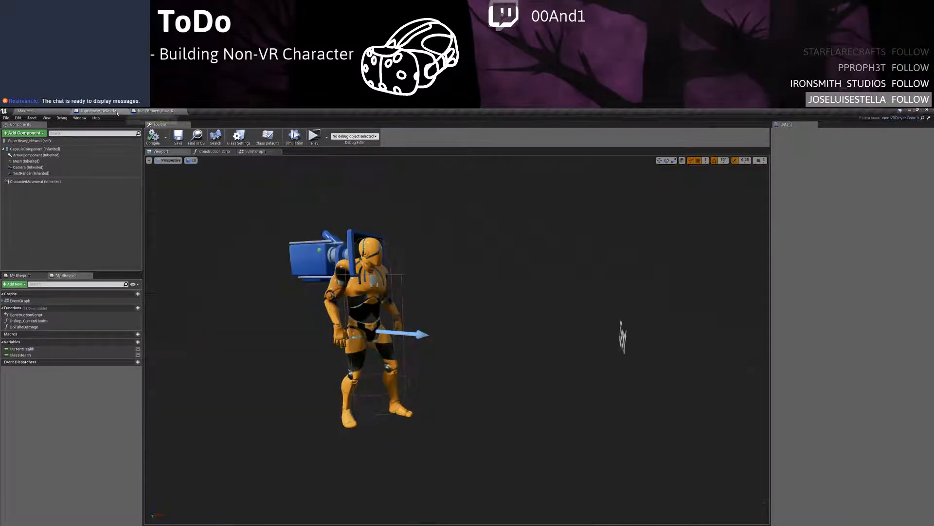
click(126, 111)
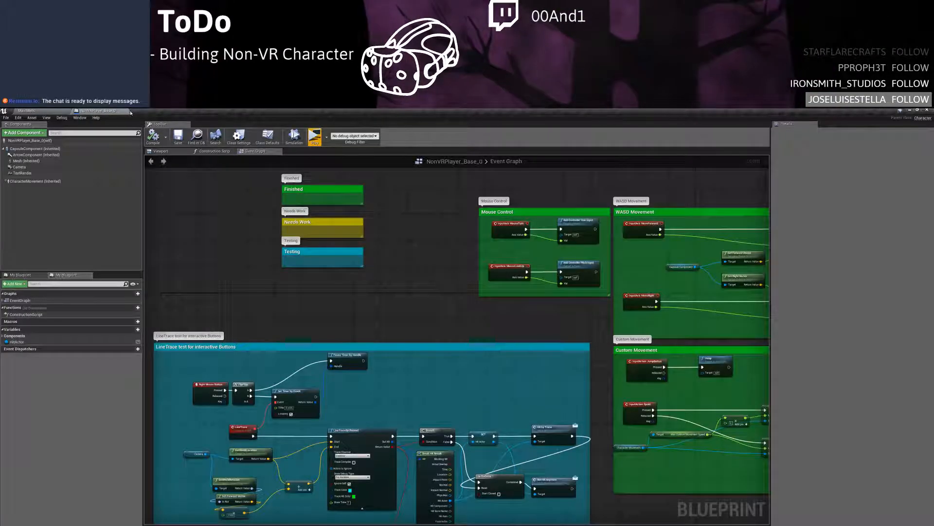
click(130, 112)
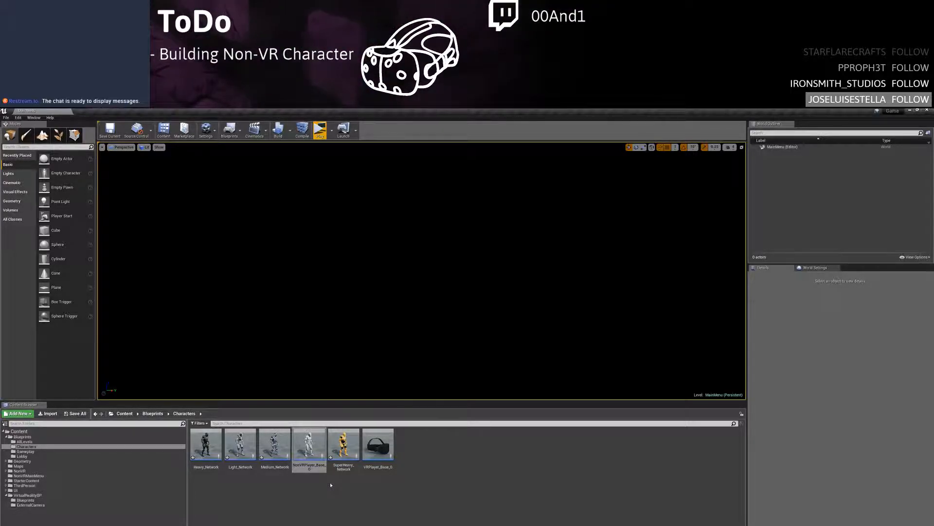
Switch to the browser, close the Only Owner See answer page, and review the Ghost and FPS Player lists on the Trello board
key(alt+Tab)
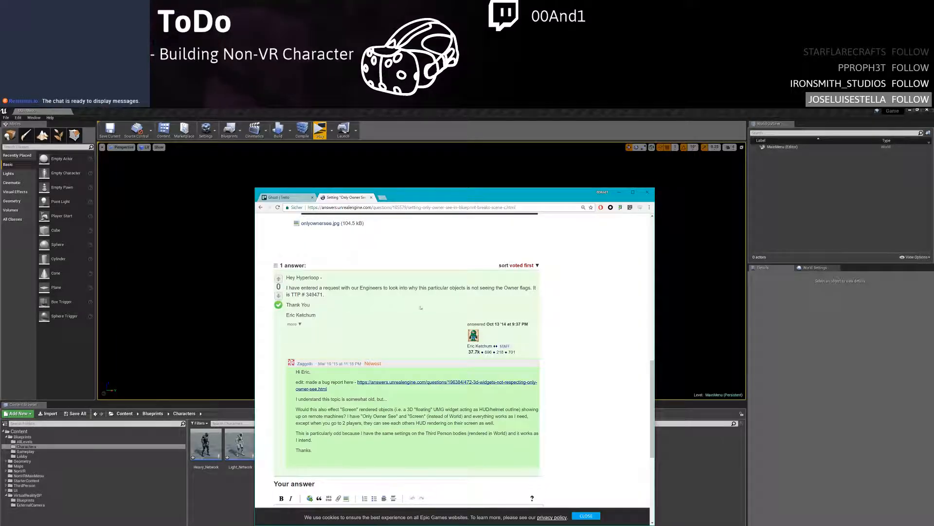
click(372, 197)
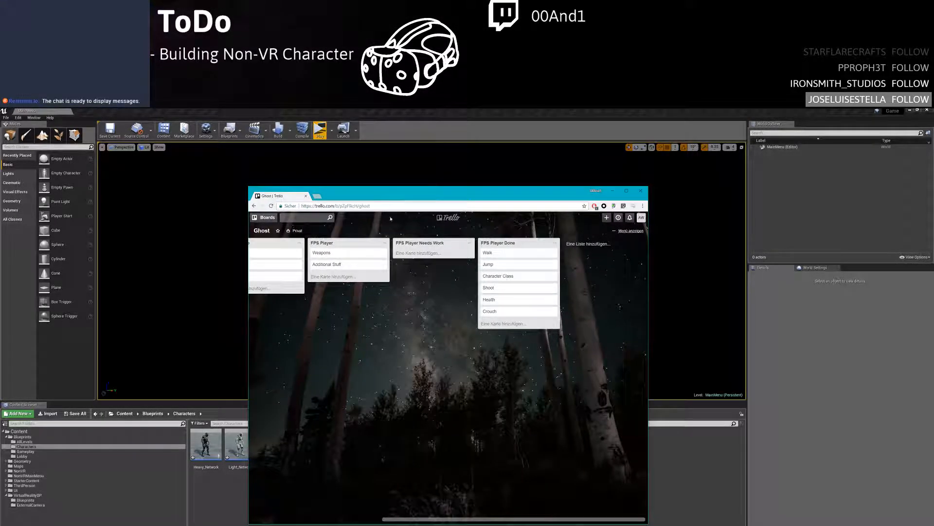
drag(463, 517, 391, 512)
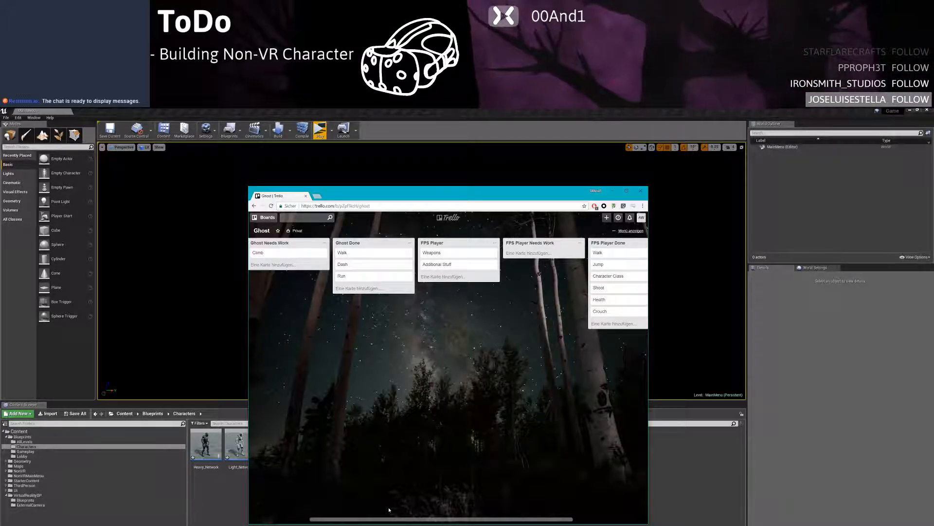
click(611, 193)
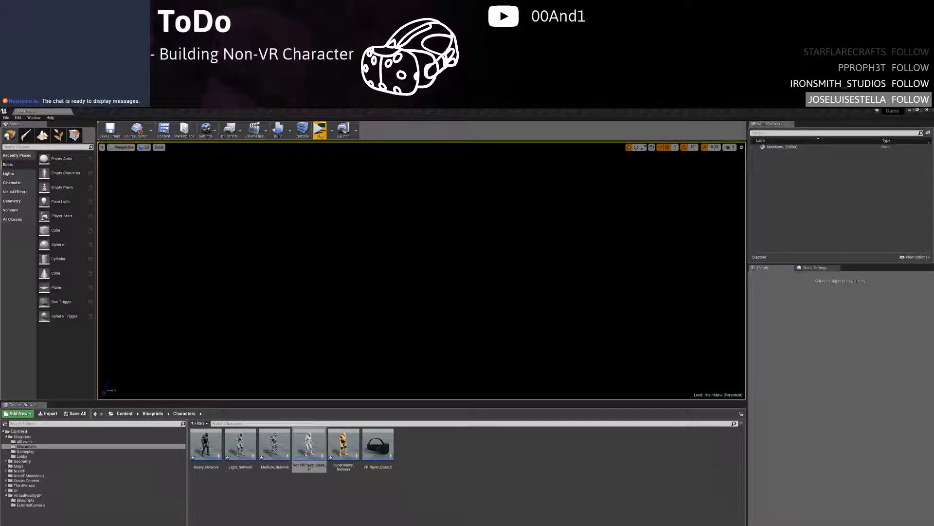
key(alt+Tab)
Add the comment "Each Character Class can choose between two weapons." to the Weapons card in the FPS Player list, and close the card
click(453, 254)
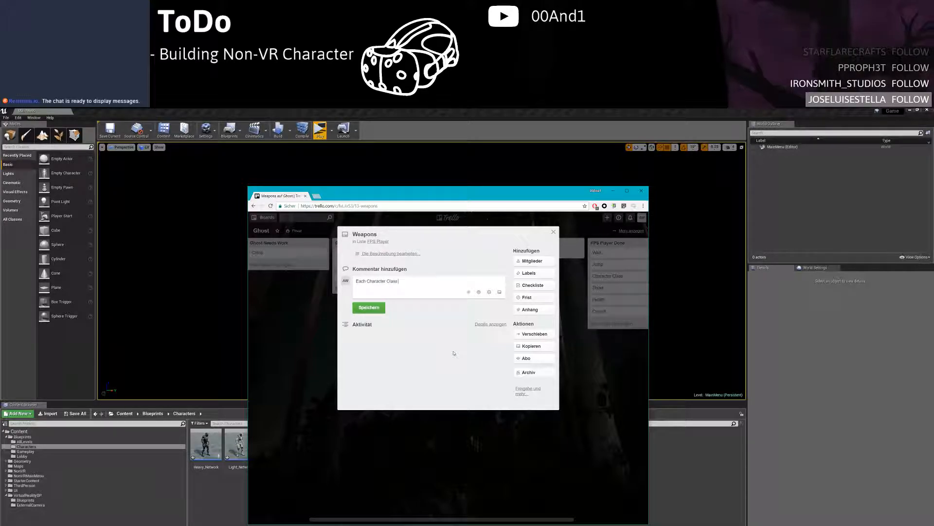
text(can choose be)
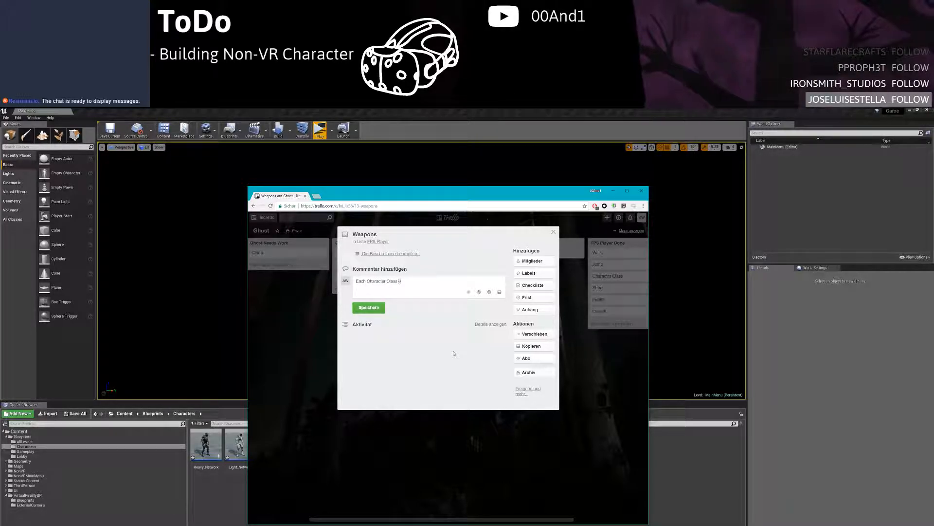
text(tween )
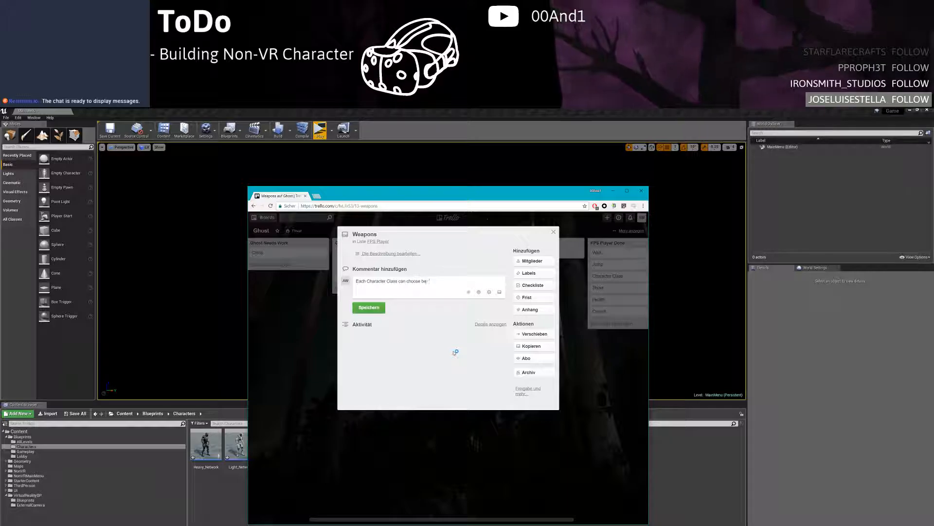
text(two)
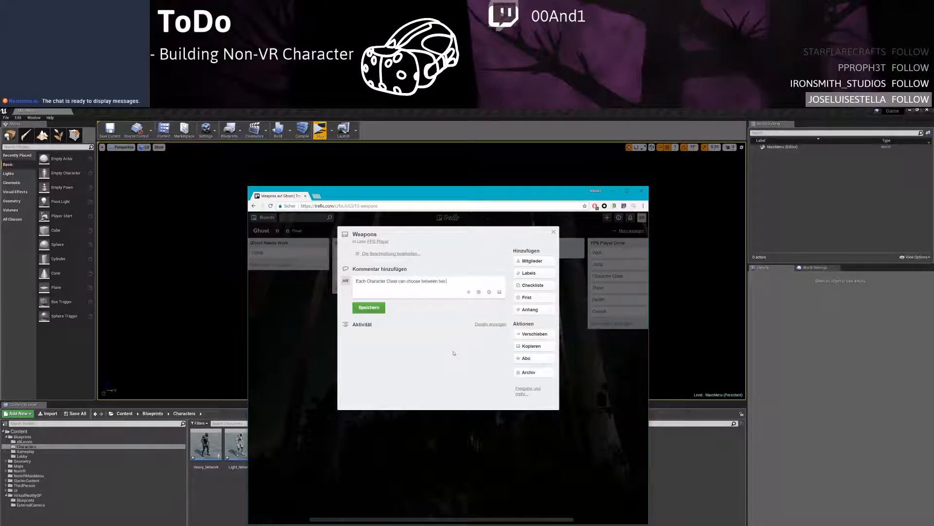
text( weapons.)
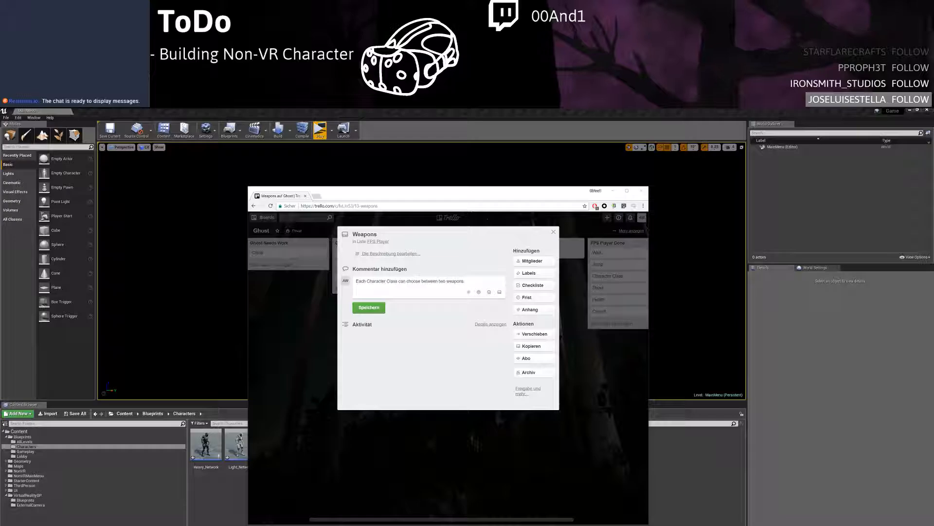
click(412, 234)
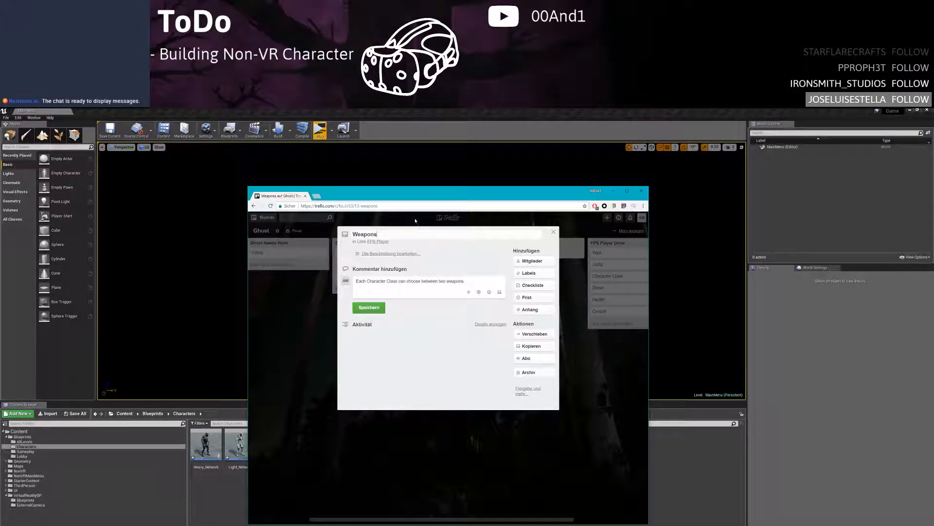
click(379, 302)
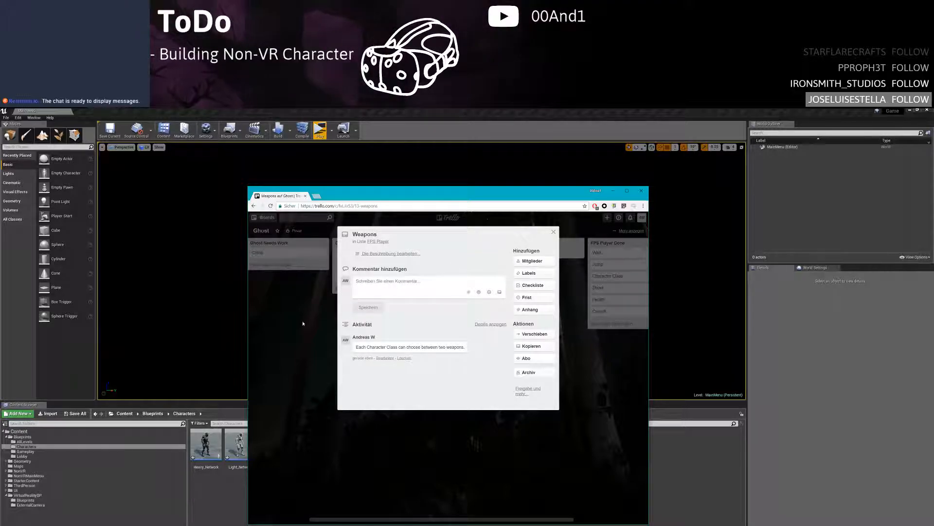
click(311, 321)
Open the Additional Stuff card and arrange a new, separate browser window beside the Trello window
click(443, 273)
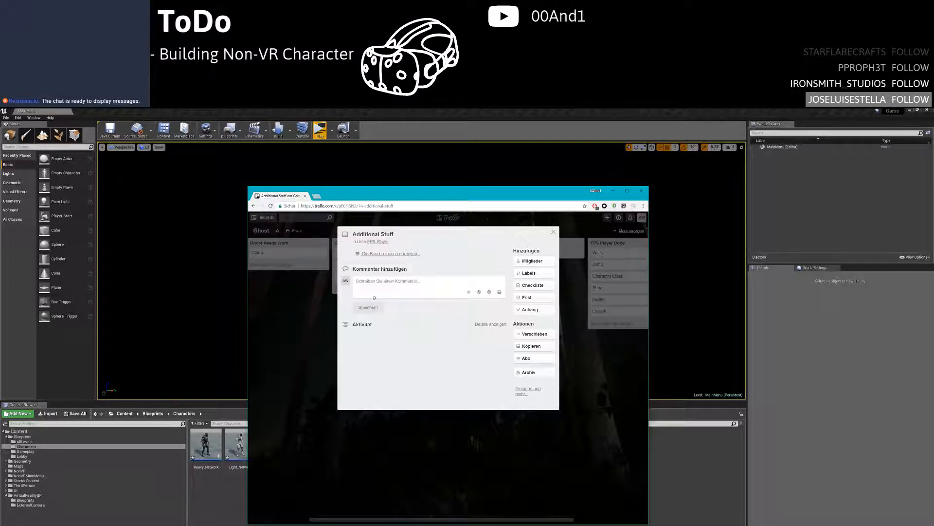
click(317, 195)
drag(325, 196, 534, 238)
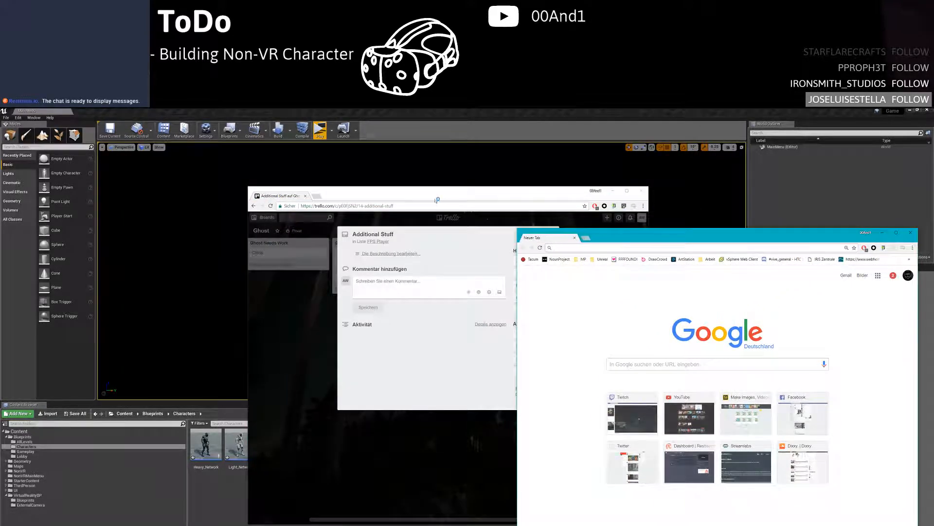
drag(433, 192, 340, 197)
drag(630, 236, 635, 199)
drag(428, 196, 371, 197)
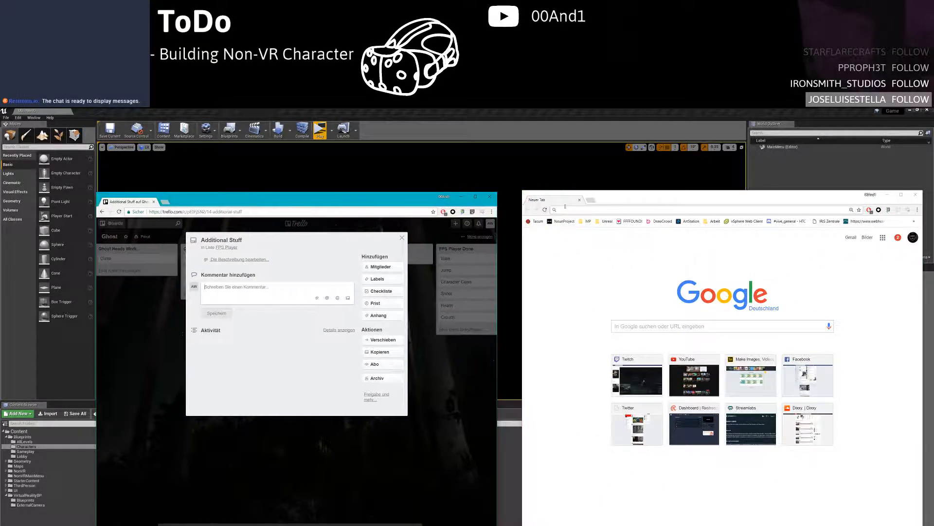
Search Google for "the hidden" in the new browser window
click(600, 211)
text(the hidden)
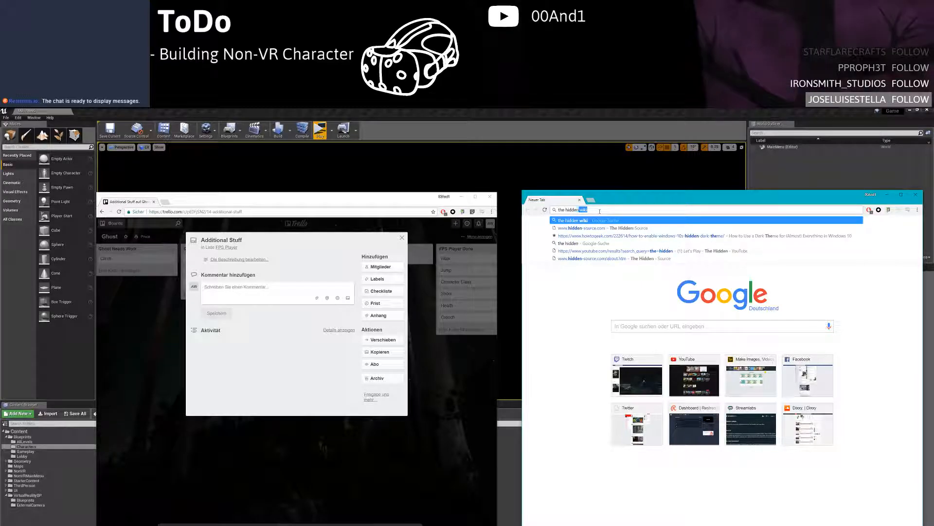
key(Return)
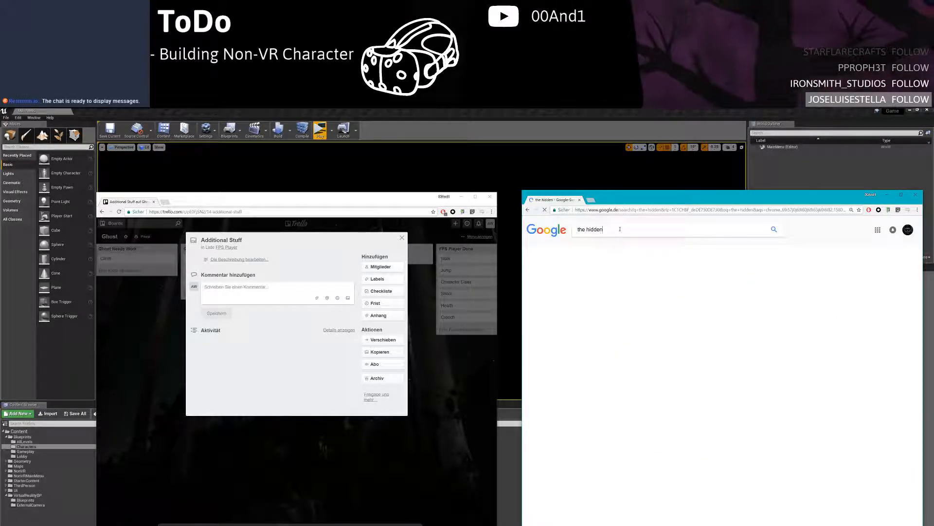
text(wiki)
key(Return)
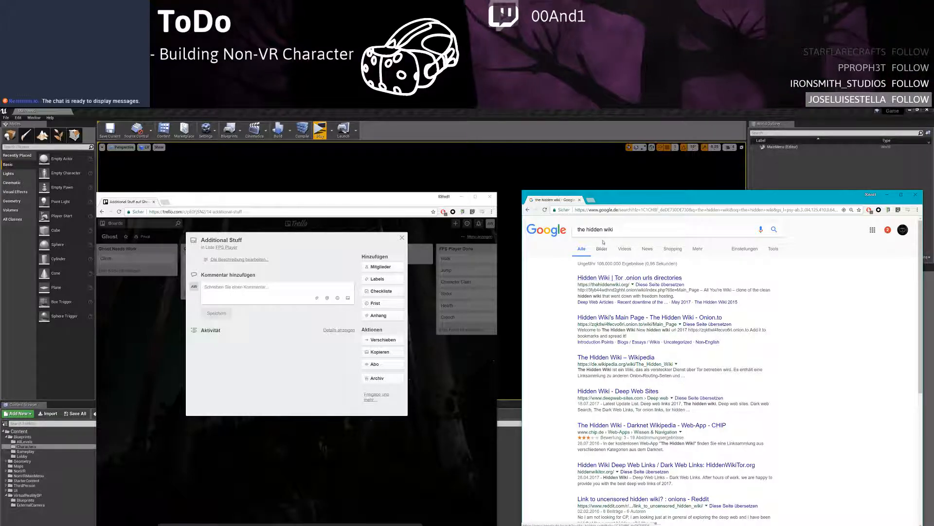
key(alt+Left)
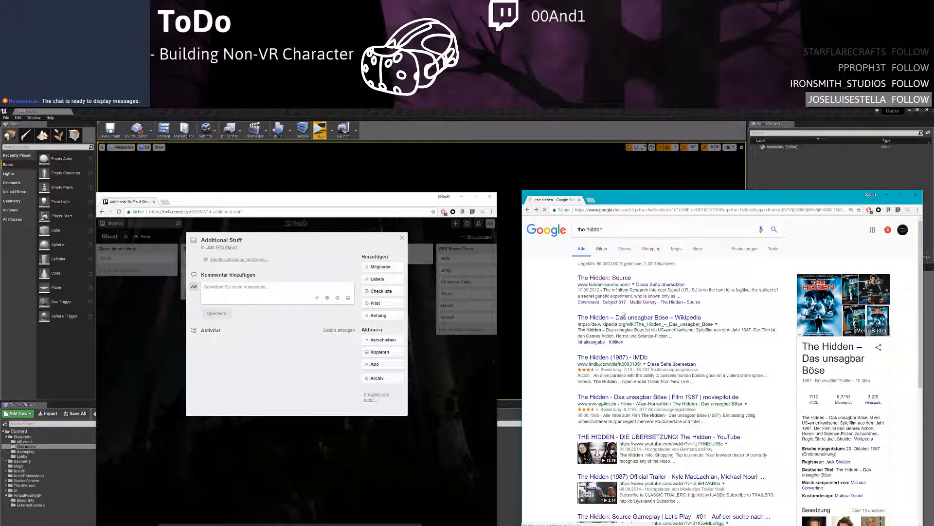
Open The Hidden: Source website from the search results, try its players guide link, and return to the site
click(633, 278)
scroll(695, 380, down, 1)
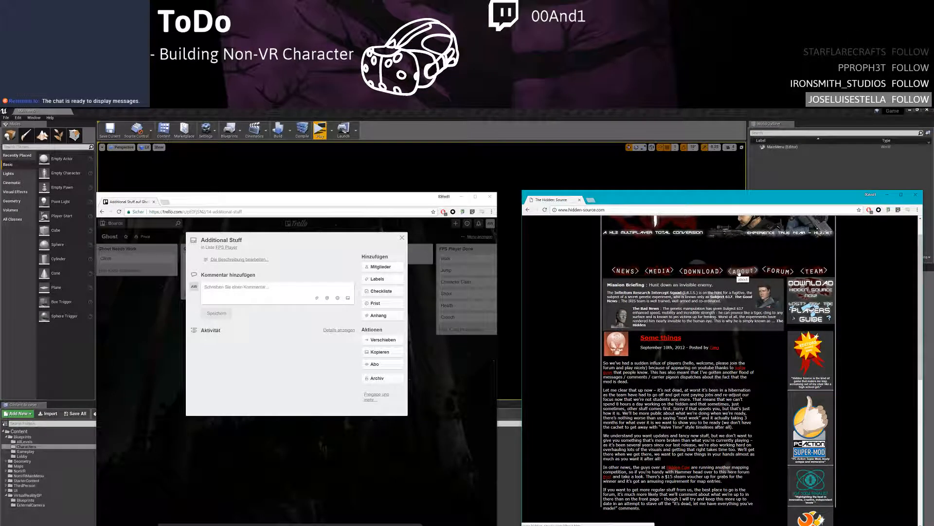
click(807, 311)
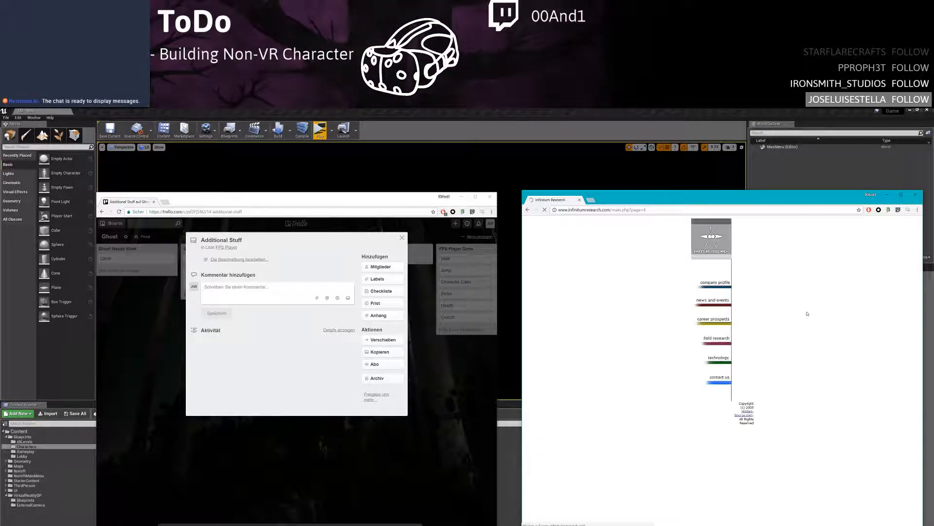
click(727, 305)
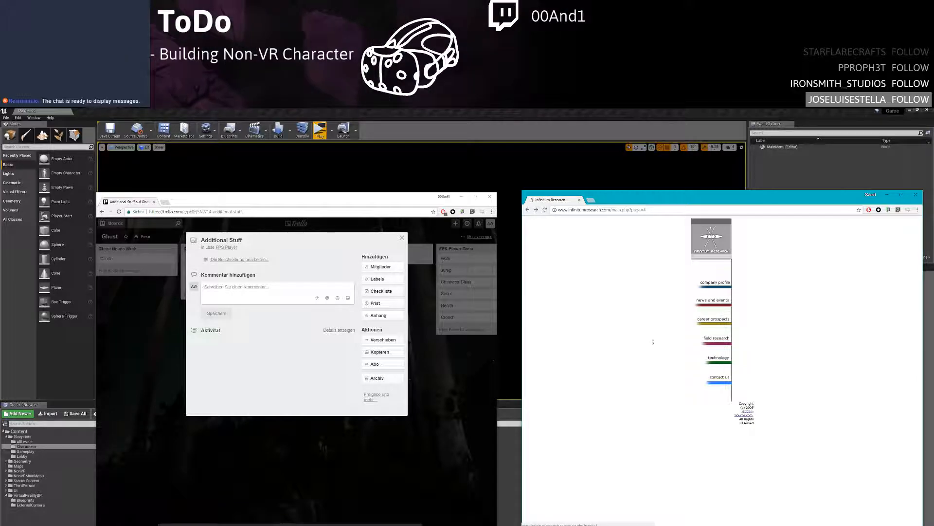
key(alt+Left)
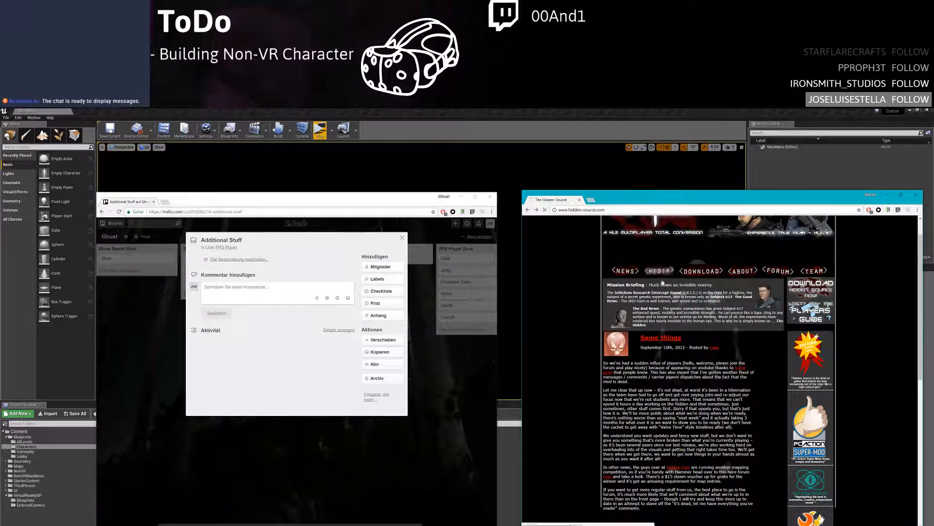
Look through the site's downloads page for the game manual and check the About page
click(688, 271)
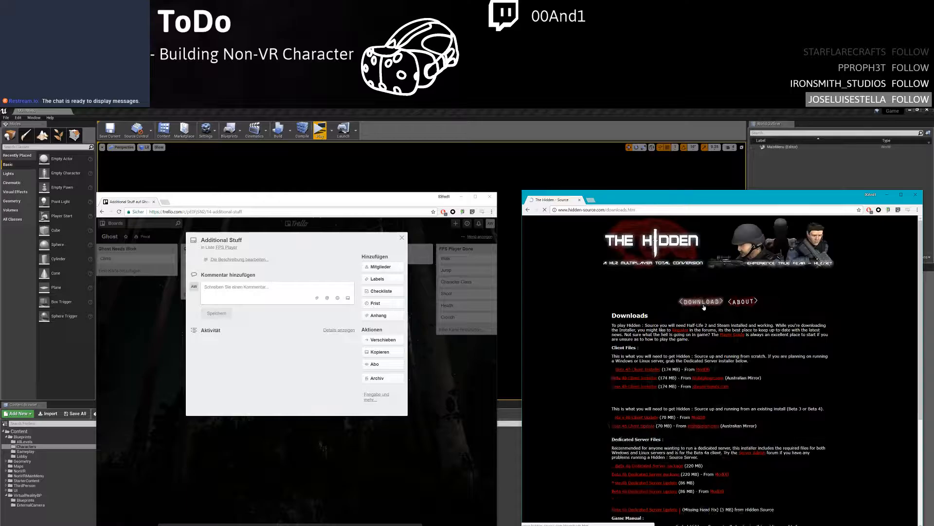
scroll(688, 273, down, 10)
scroll(688, 272, down, 2)
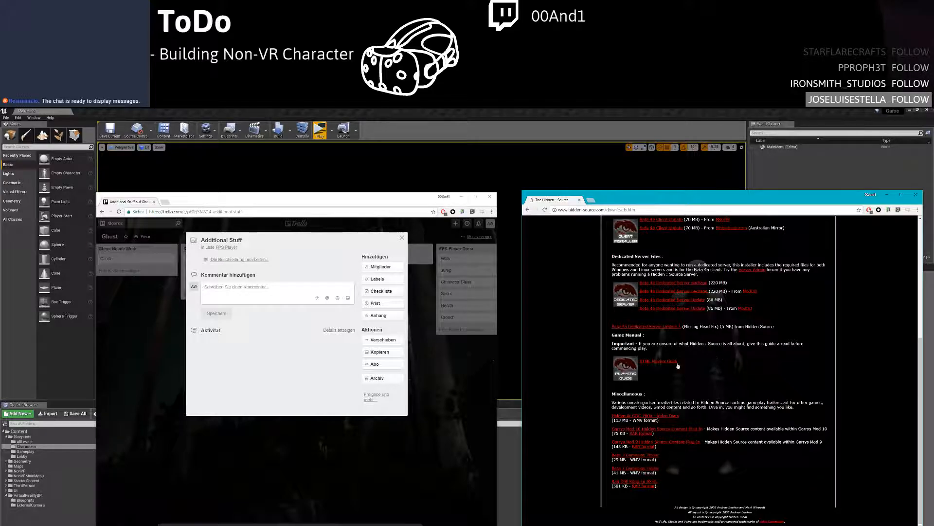
scroll(704, 362, up, 5)
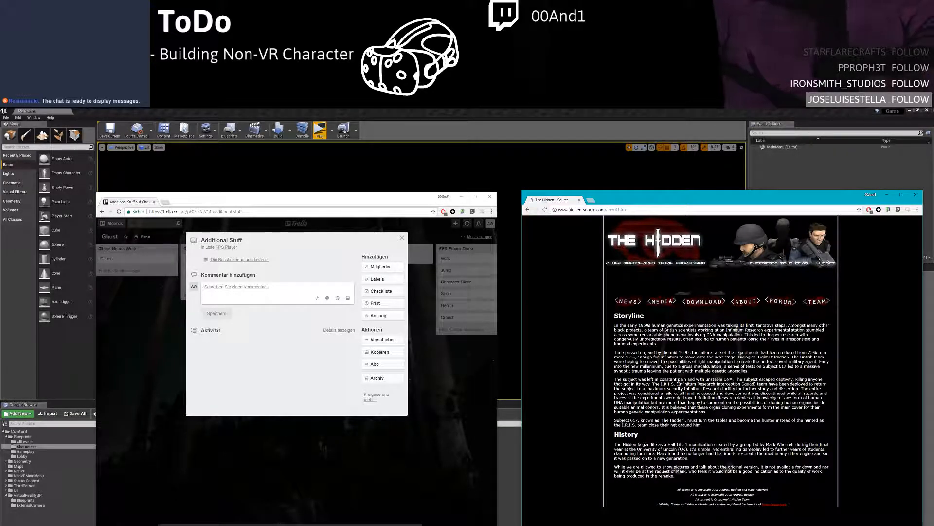
Open the site's news page and skim through its posts
click(628, 301)
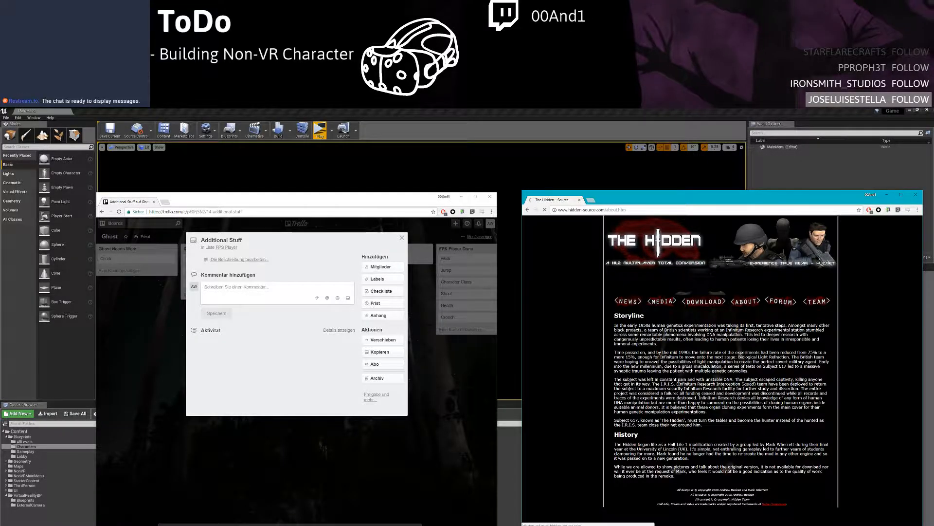
scroll(704, 401, down, 4)
scroll(704, 401, down, 3)
scroll(704, 402, up, 7)
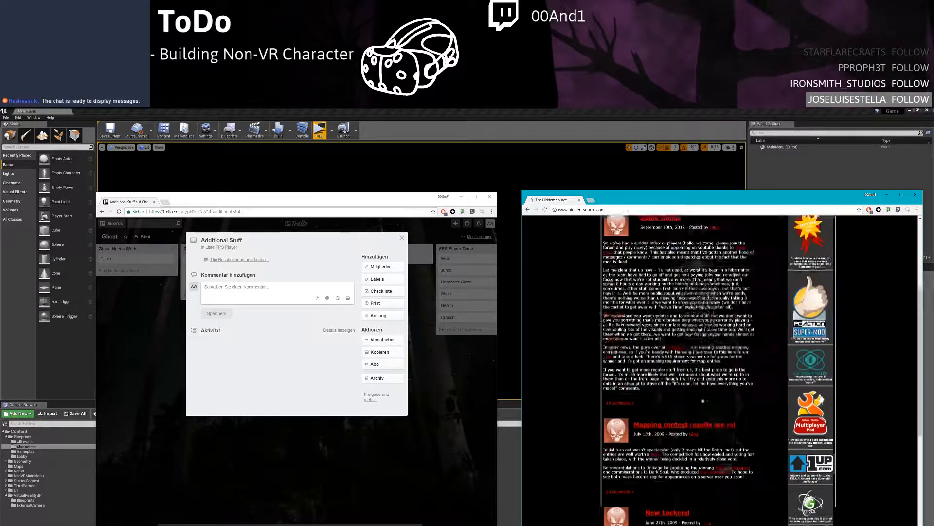
Check the Activity Stream page of The Hidden: Source forum and return to the site's front page
click(778, 301)
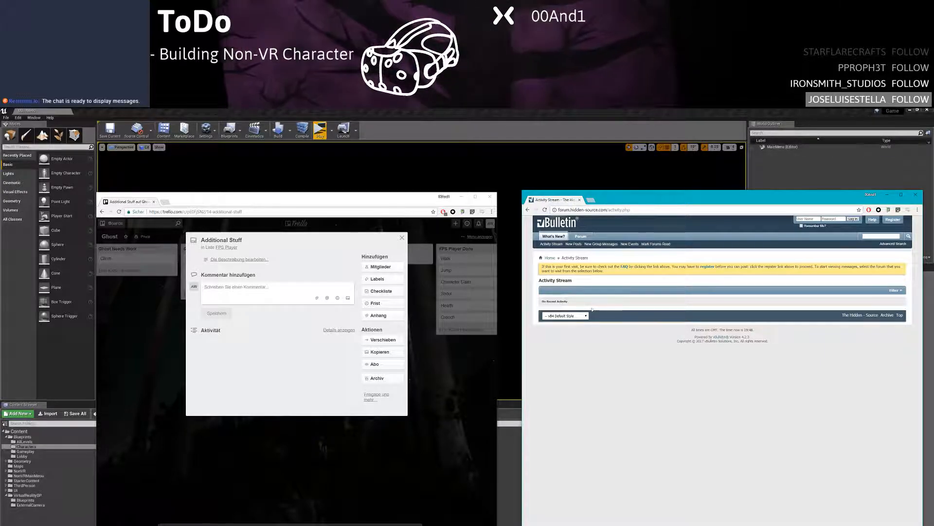
key(alt+Left)
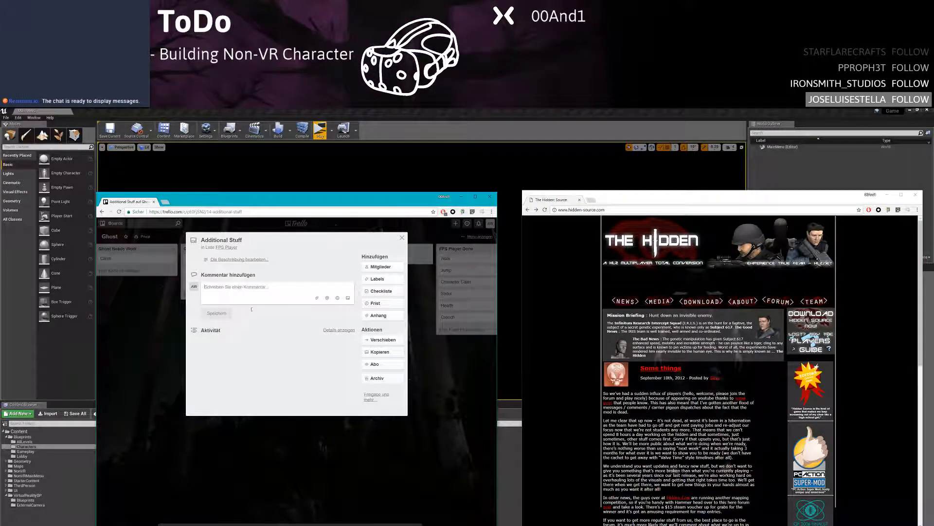
click(313, 361)
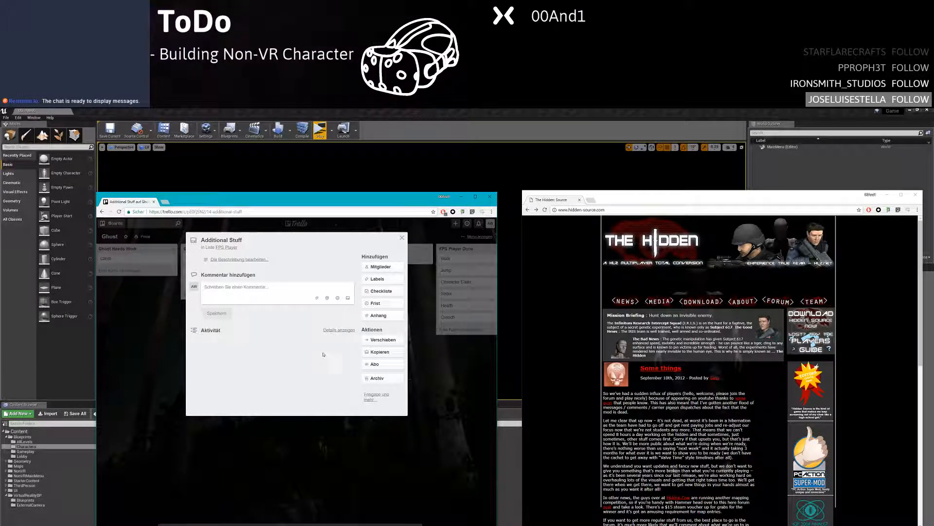
Search Google for "alien scanner" and refine the search to "alien Motion tracker"
click(576, 217)
text(lale)
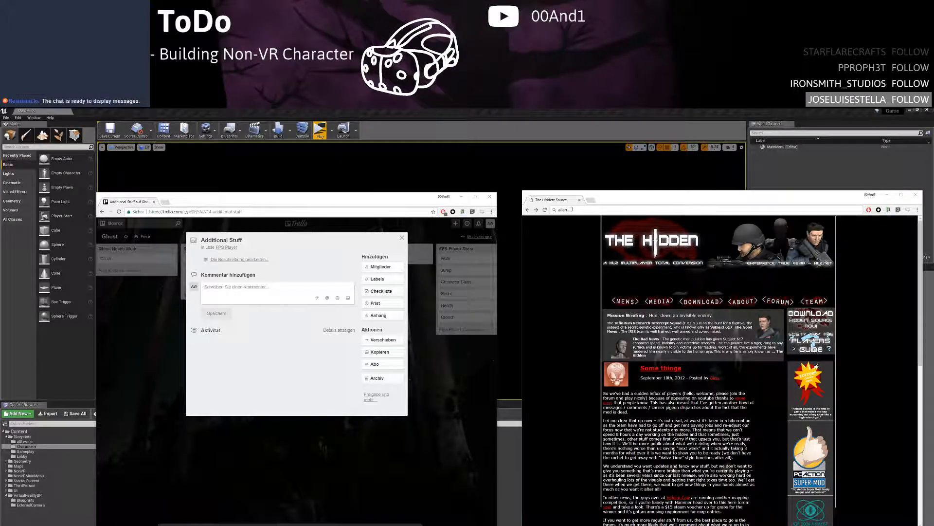
click(655, 238)
text(s)
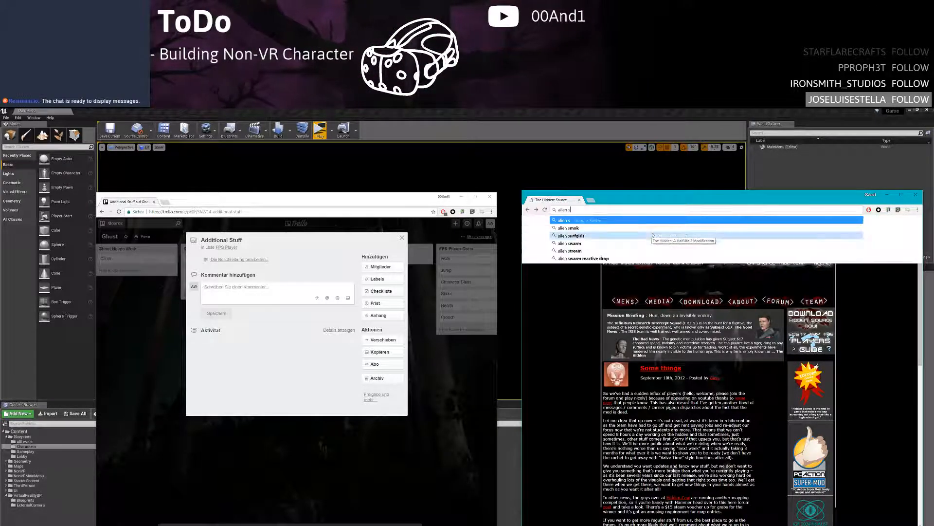
text(canner)
key(Return)
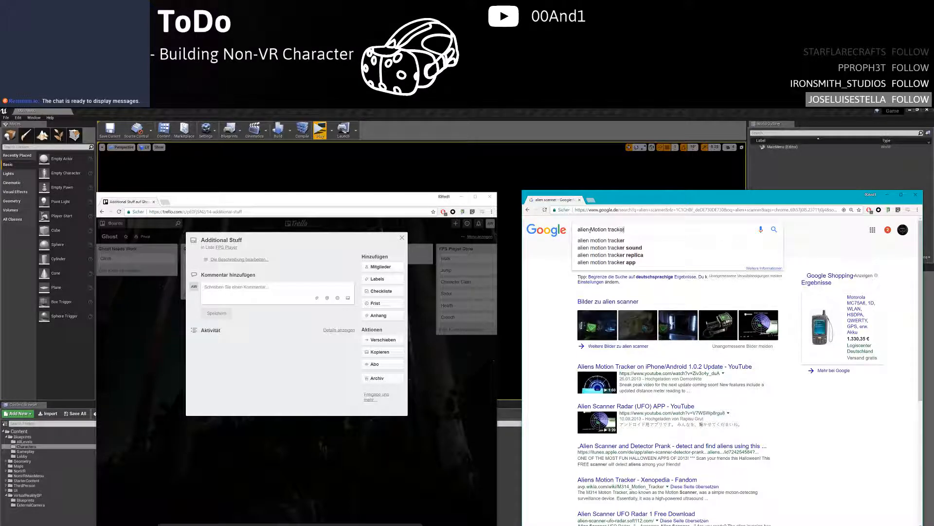
key(Return)
Save the comment "Motion Tracker" on the Additional Stuff card, delete that comment, and close the card
click(259, 298)
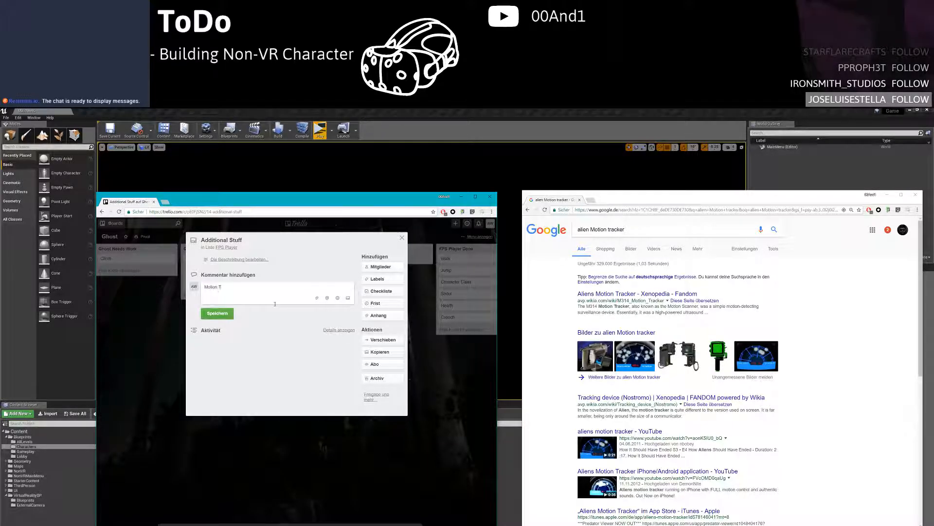
click(219, 318)
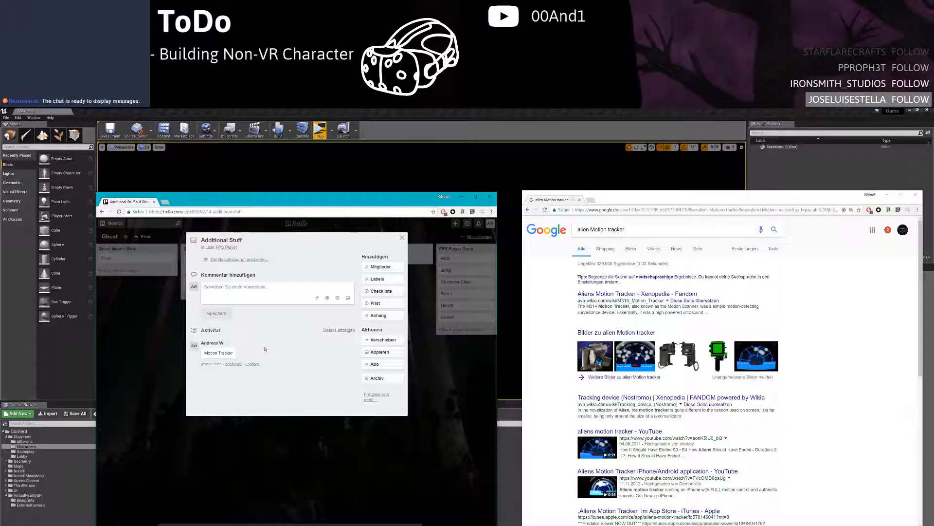
click(253, 364)
click(291, 407)
key(Escape)
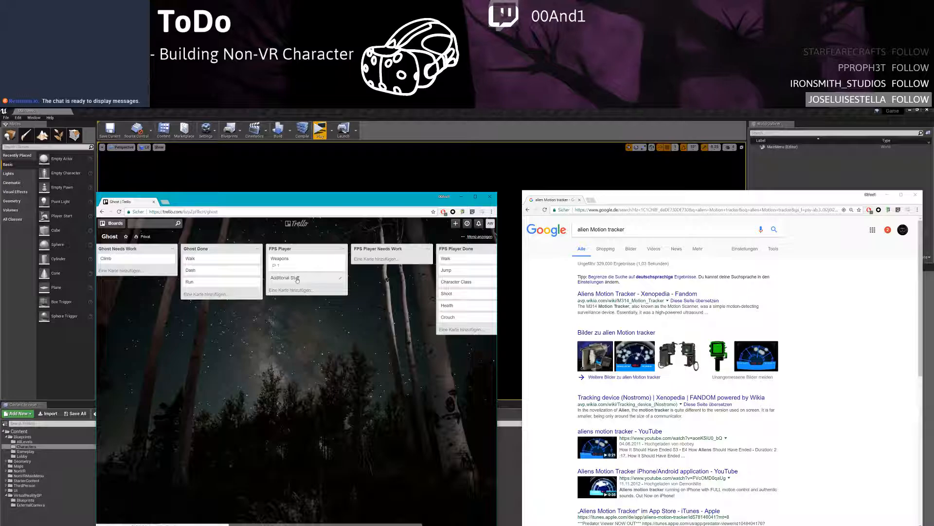
Rename the Additional Stuff card in the FPS Player list to "Motion Tracker" and close it
click(317, 280)
click(235, 242)
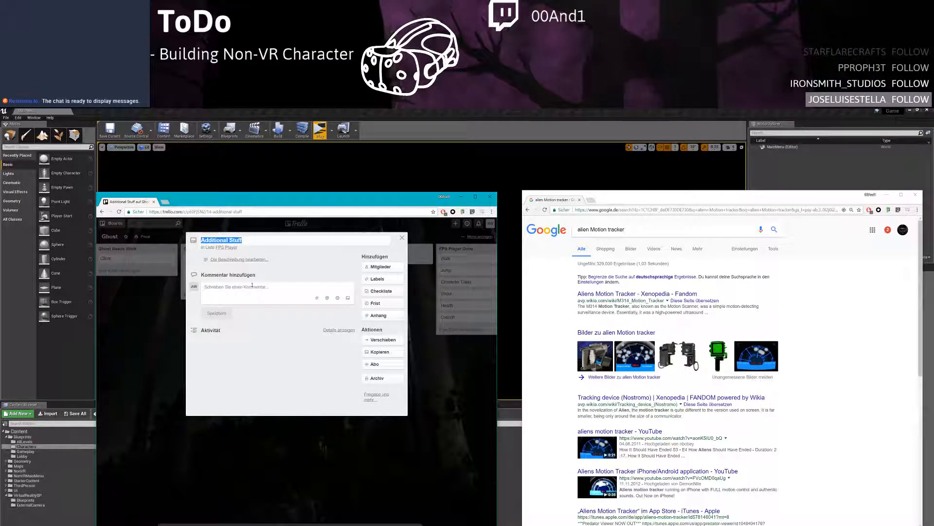
text(Motion Tracker)
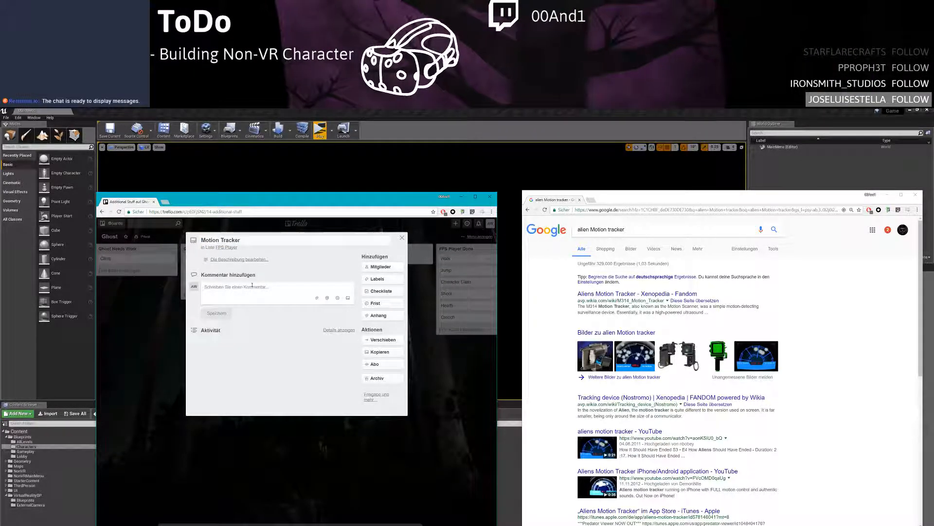
key(Return)
key(Escape)
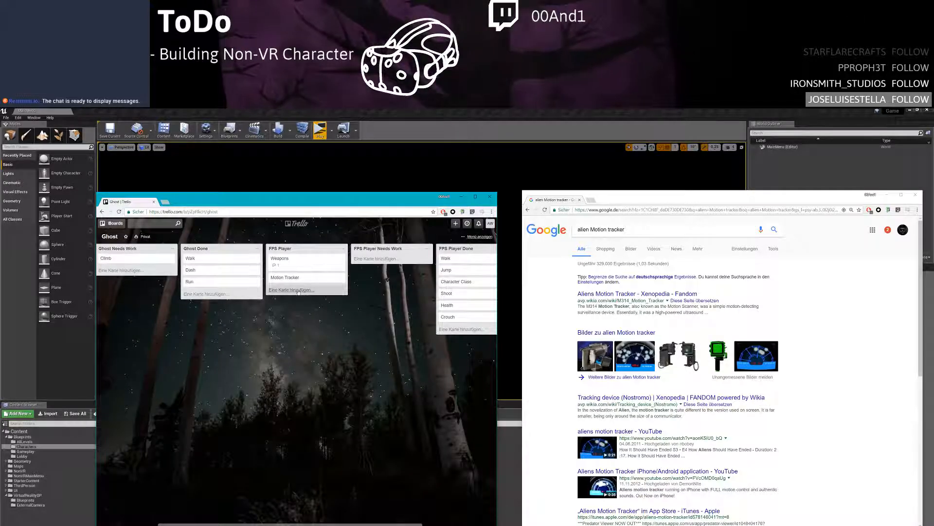
Search Google for "light barrier rainbox six" and look through the image results for a gadget reference
drag(626, 229, 593, 229)
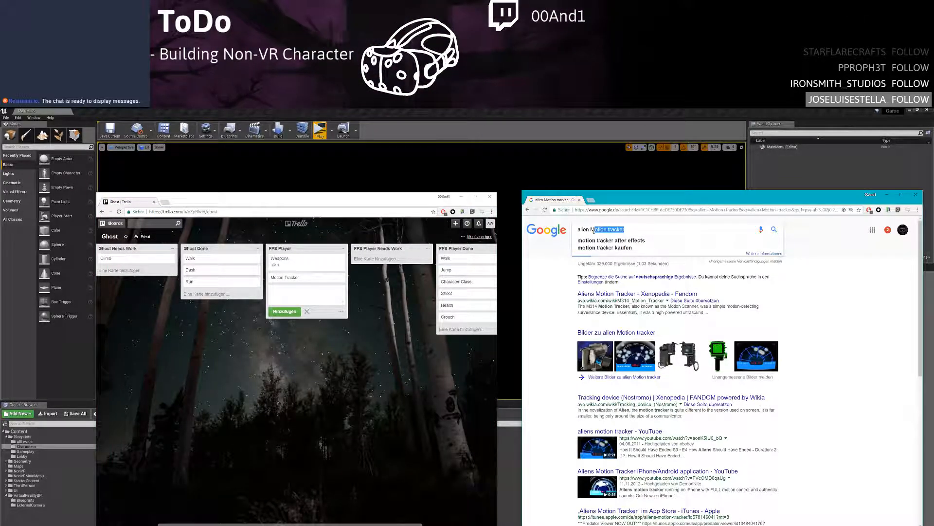
key(BackSpace)
key(BackSpace)
key(BackSpace)
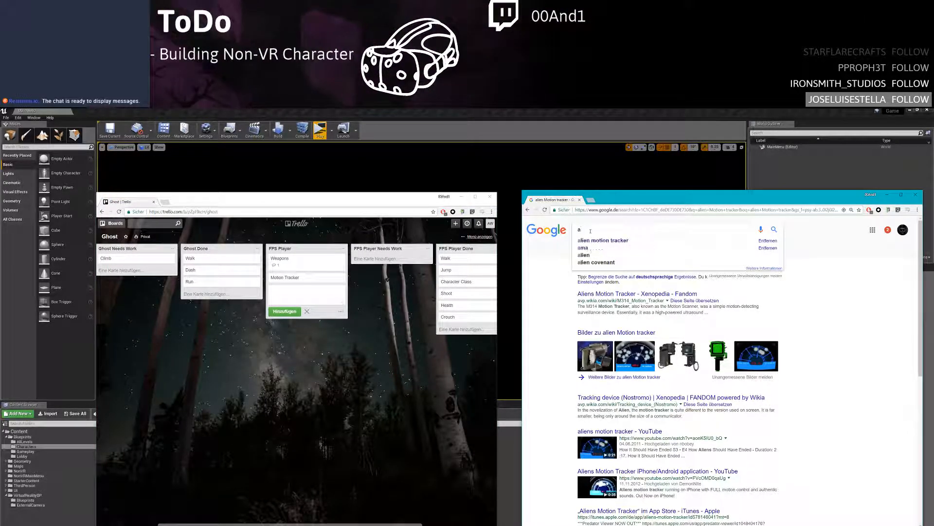
key(BackSpace)
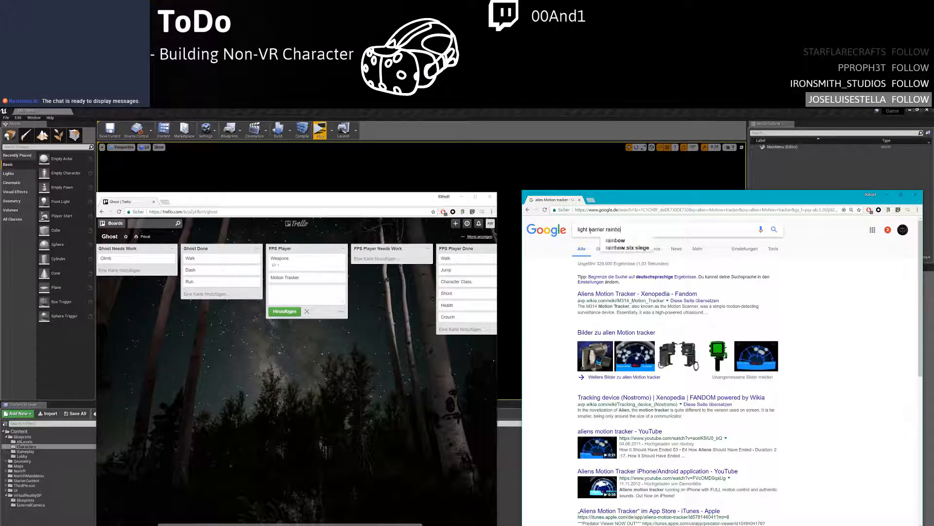
key(Return)
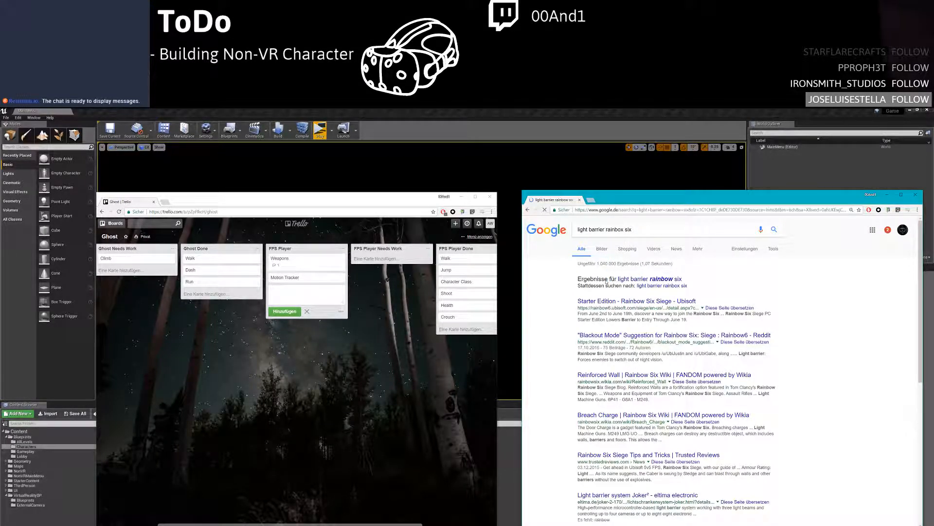
scroll(619, 302, down, 5)
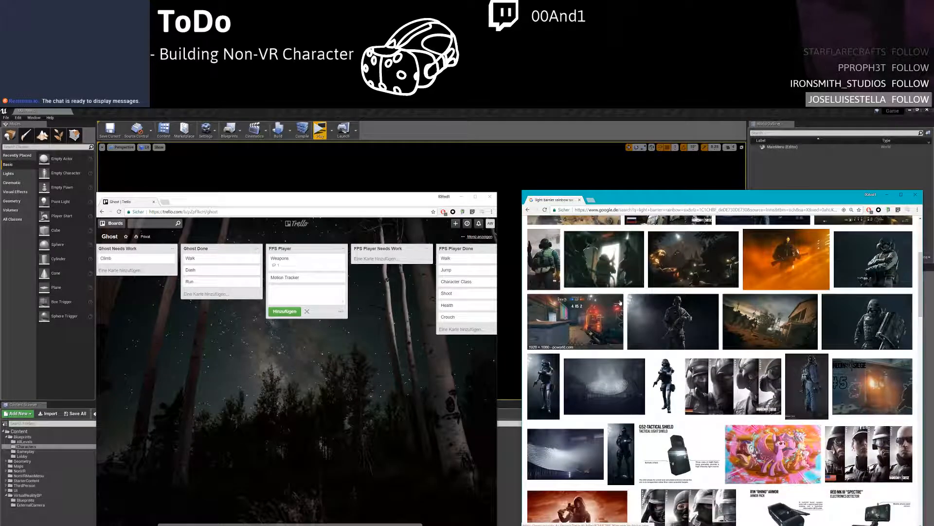
scroll(619, 302, down, 10)
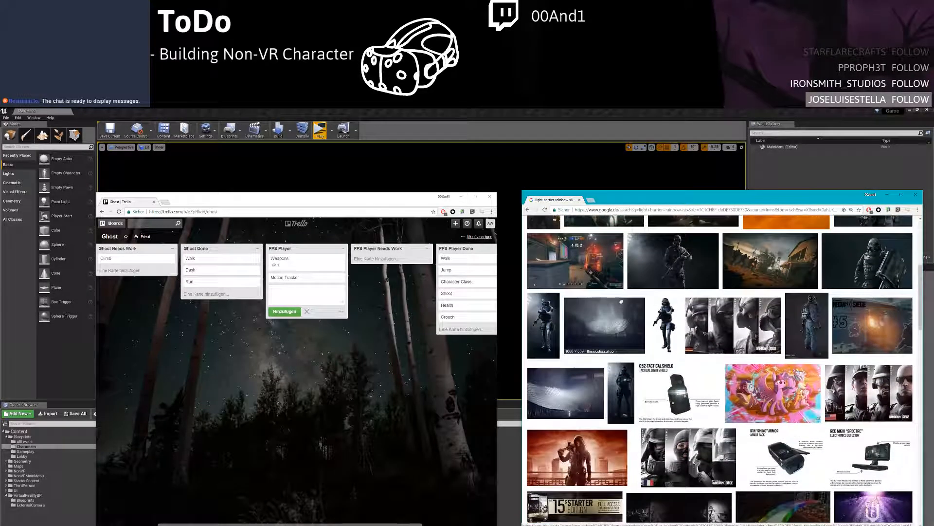
scroll(621, 301, down, 10)
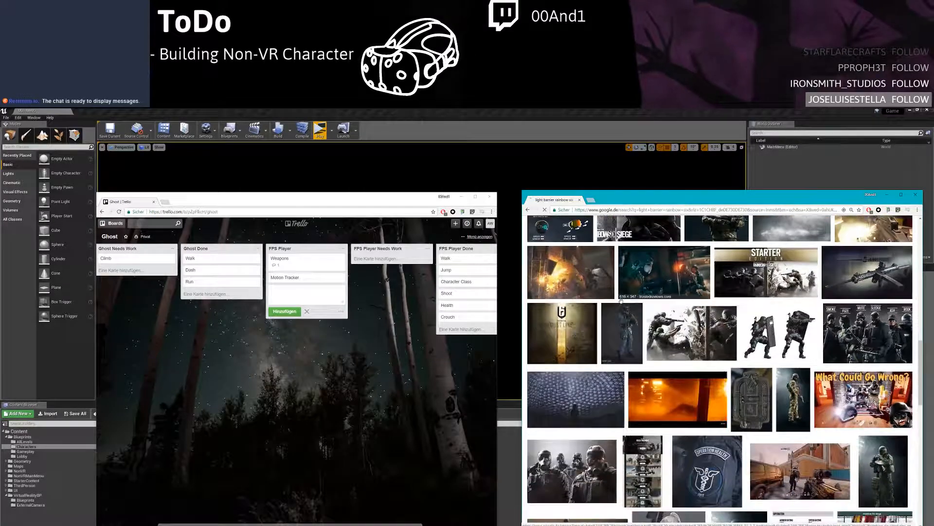
Search for "motion tracker alien" in a new browser tab and show the image results
scroll(620, 301, down, 2)
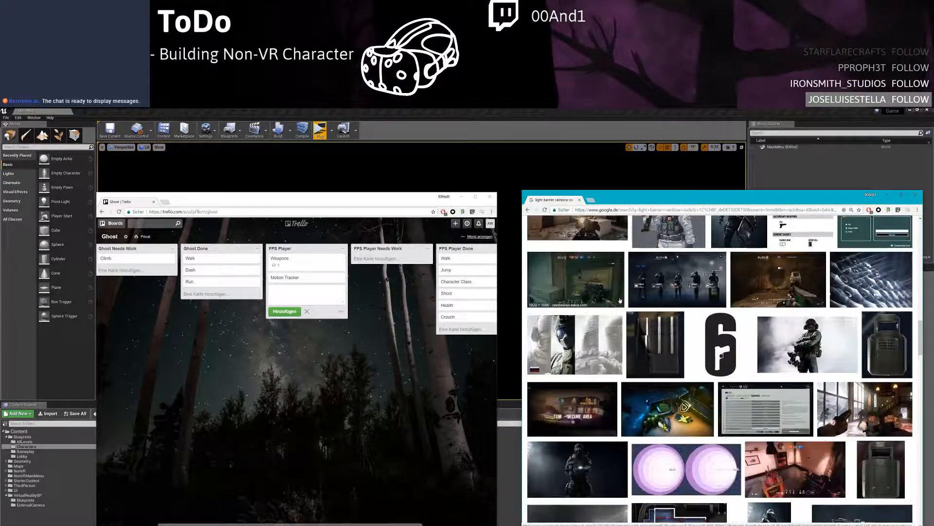
scroll(621, 302, up, 20)
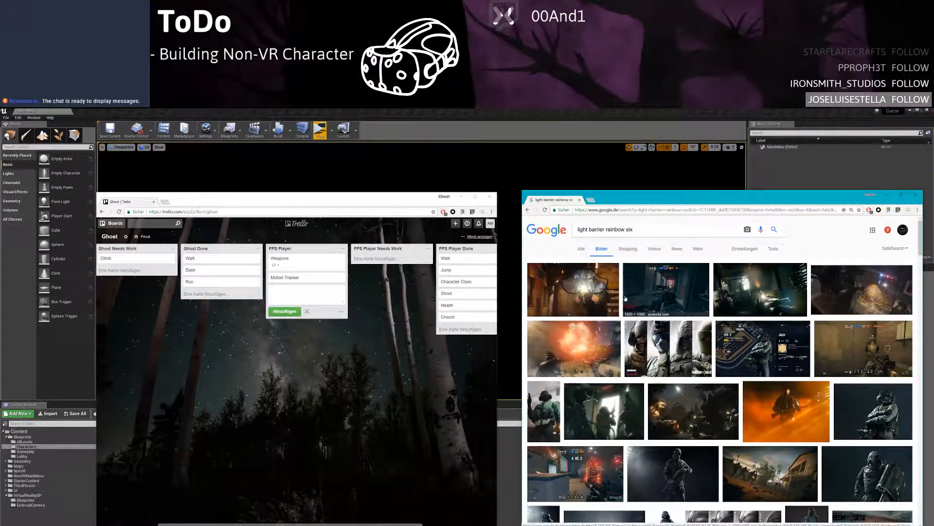
drag(634, 229, 577, 229)
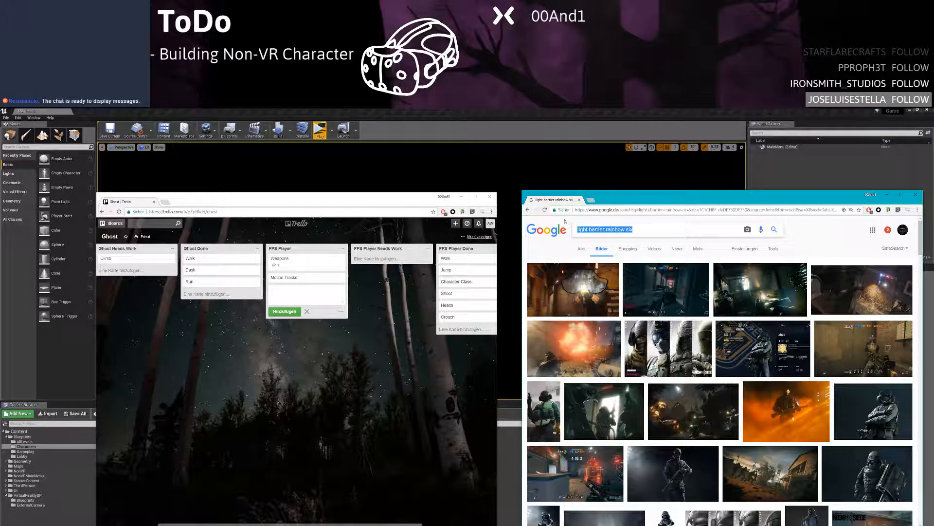
click(591, 199)
text(moti)
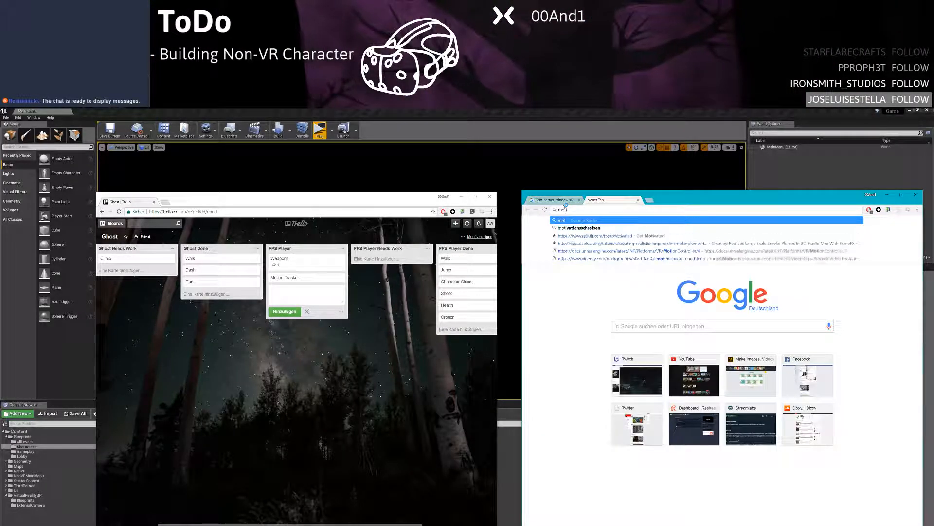
text(on tracker alien)
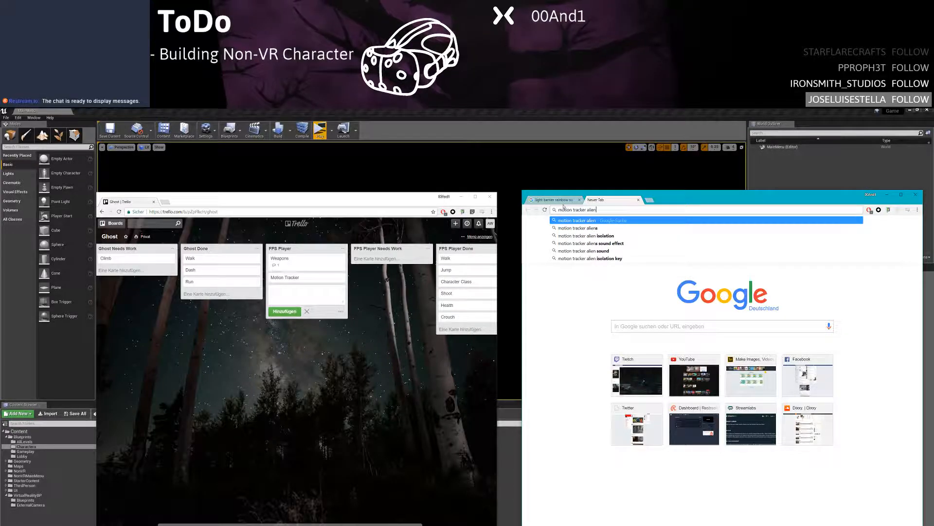
key(Return)
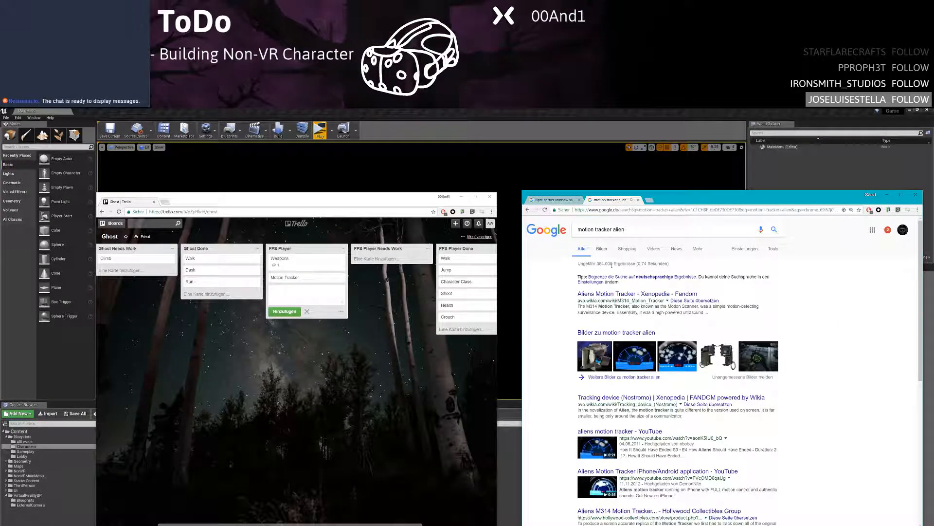
click(625, 302)
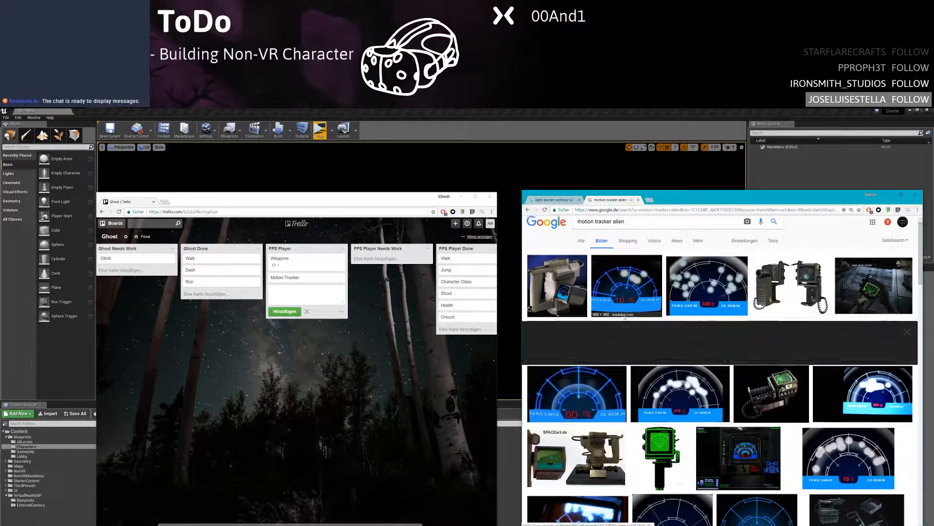
Copy the enlarged blue aliens motion tracker picture from the image results, closing the video page opened along the way
click(657, 370)
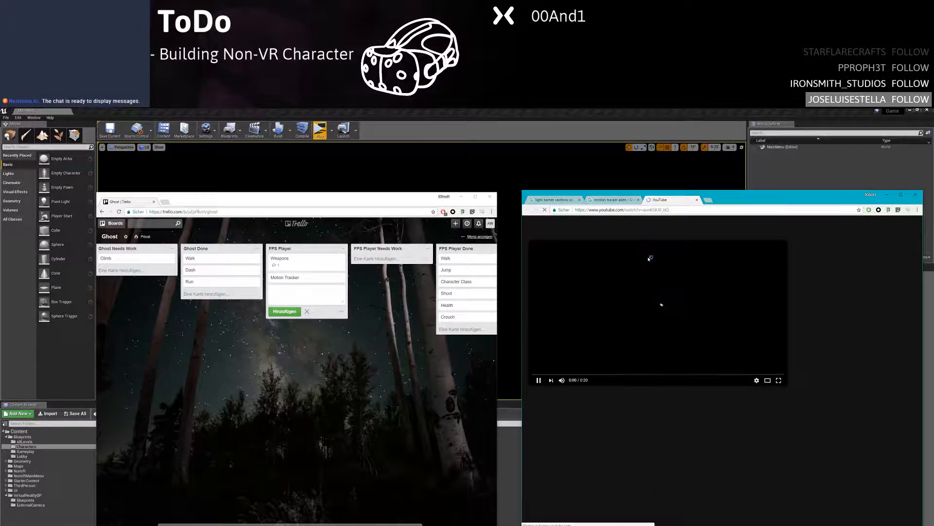
click(697, 200)
right_click(646, 387)
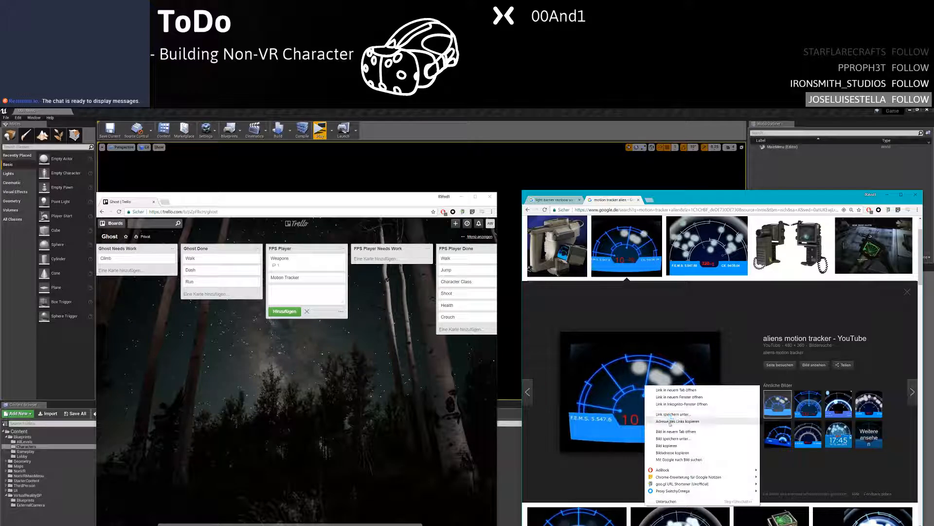
click(672, 446)
Attach the copied picture to the Motion Tracker card in Trello and start another card in the FPS Player list
click(292, 278)
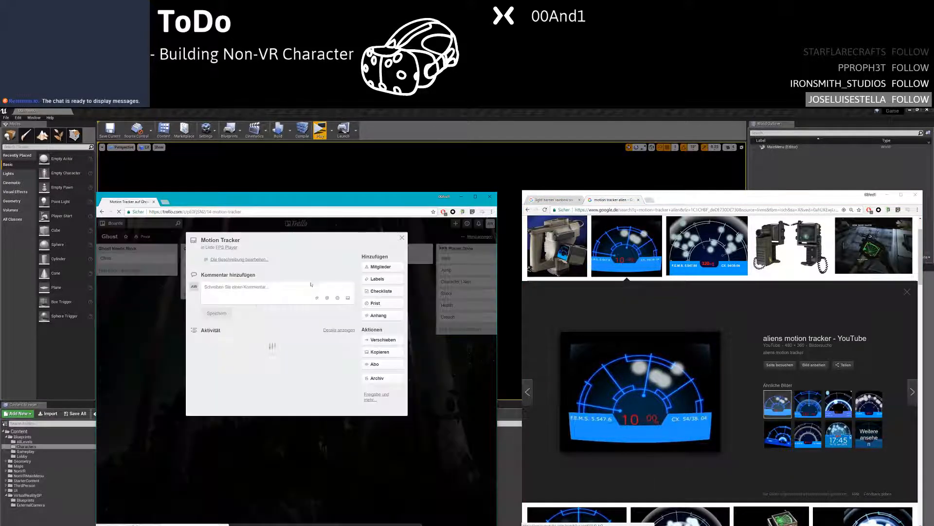
key(ctrl+v)
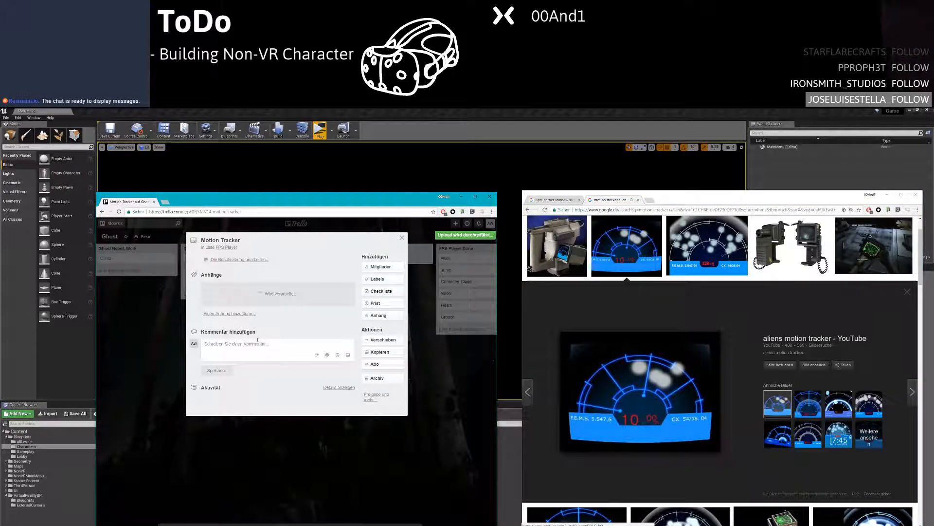
click(155, 410)
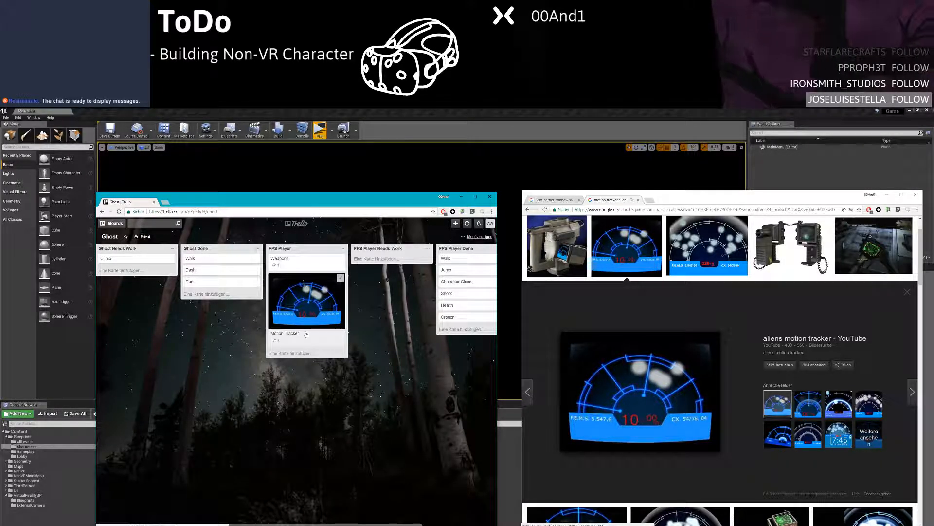
click(291, 353)
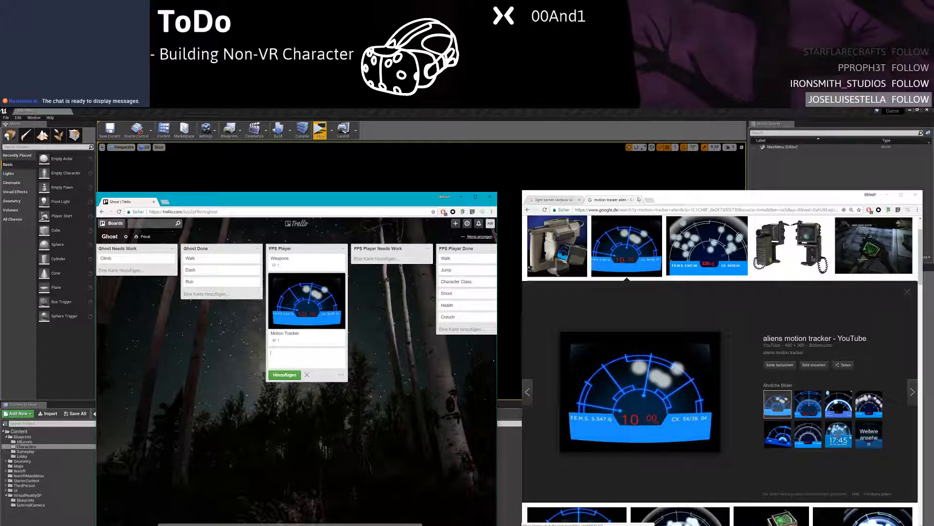
Close the motion tracker search, search images for "rainbow six siege light trap" and look through the results
click(639, 199)
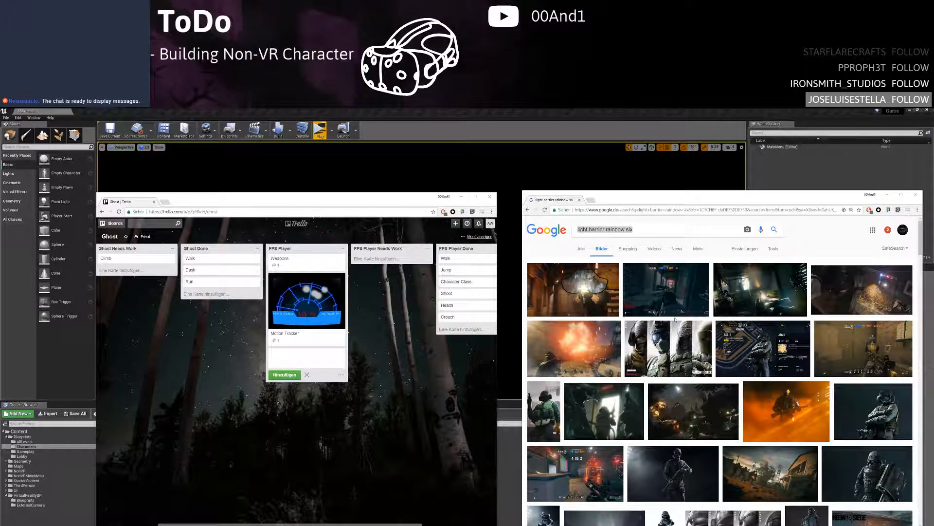
click(644, 231)
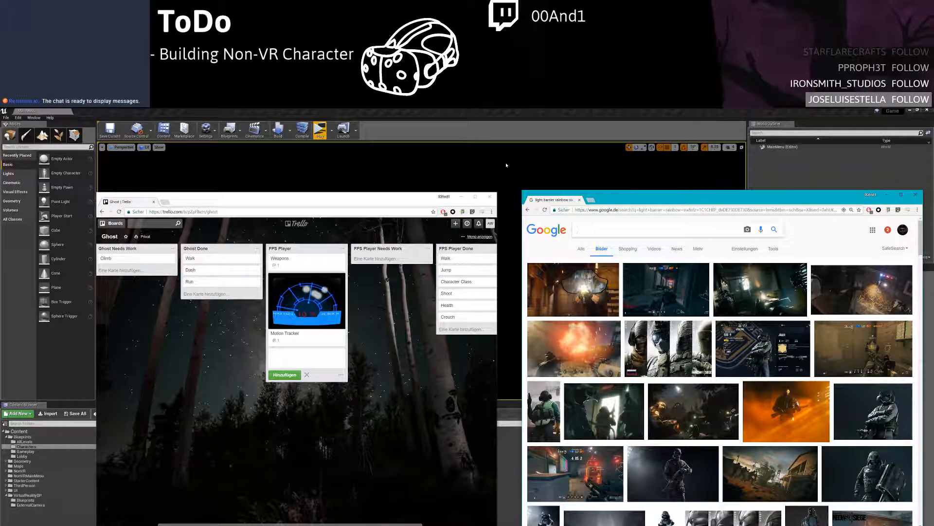
text(rain box s)
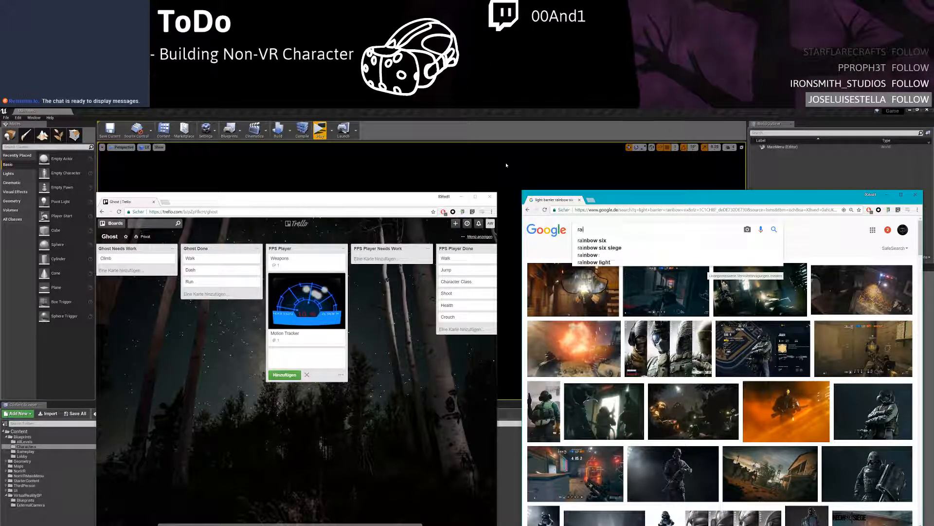
key(BackSpace)
key(BackSpace)
key(BackSpace)
key(BackSpace)
key(BackSpace)
key(BackSpace)
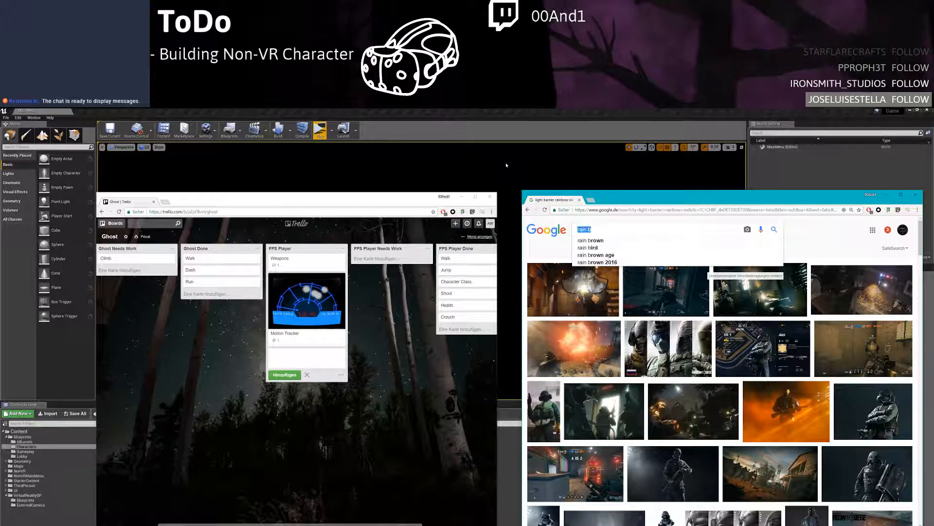
text(bow six)
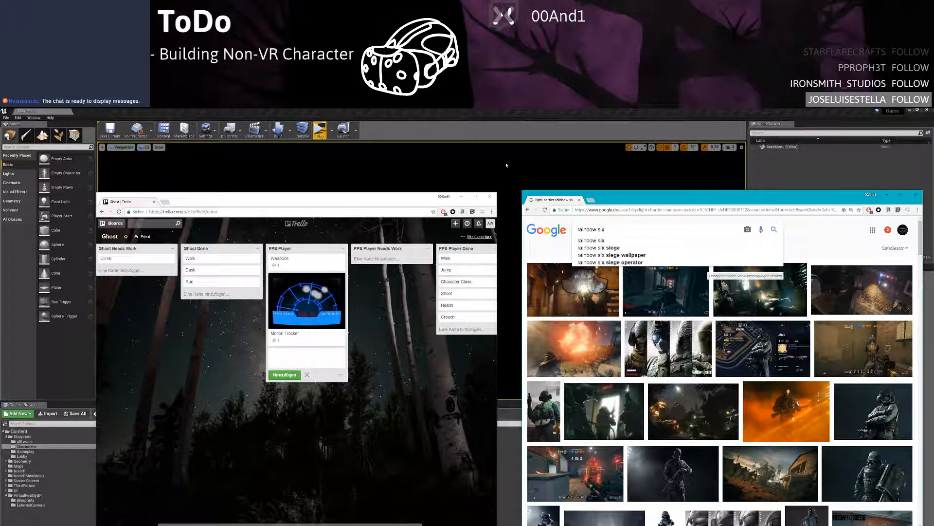
text( siege)
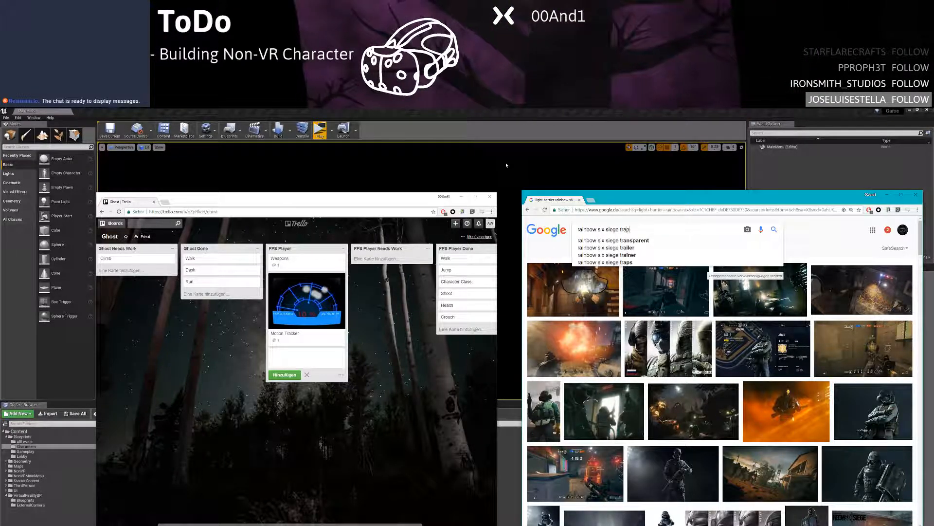
text( t)
key(BackSpace)
text(light trap)
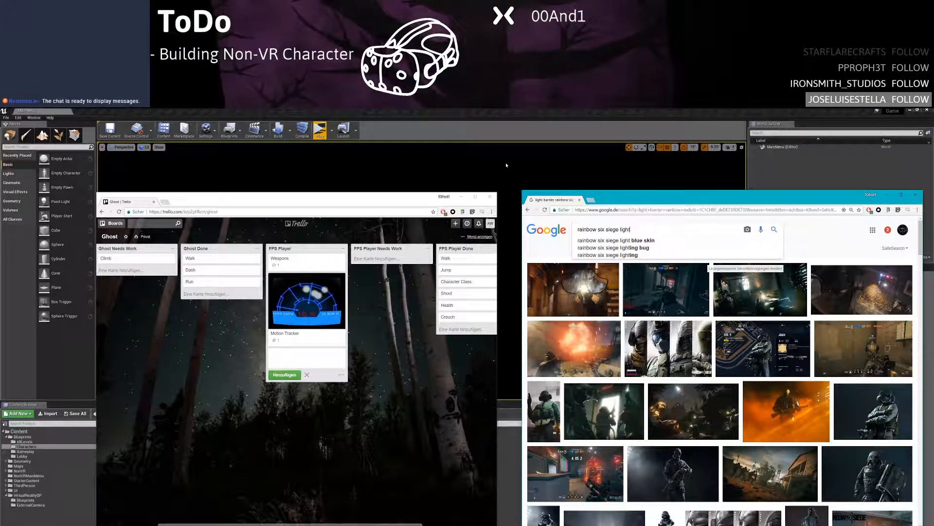
key(Return)
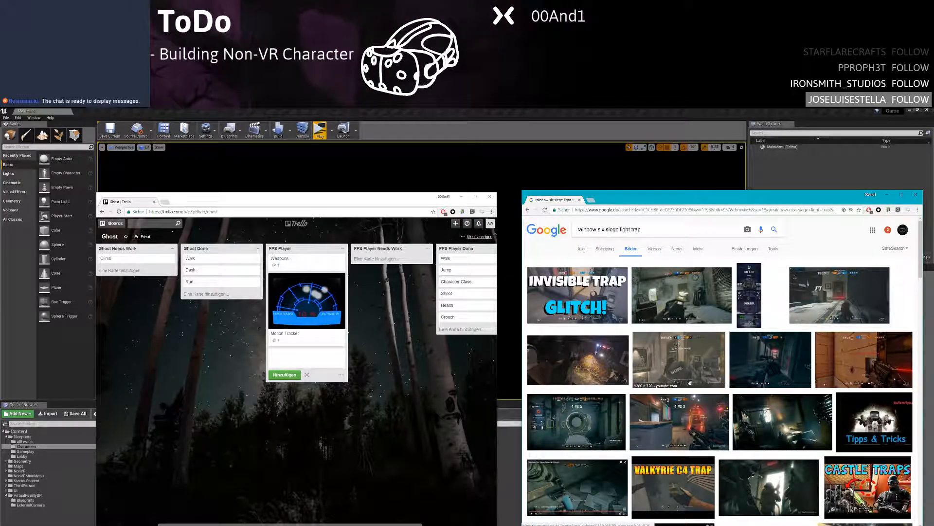
scroll(690, 382, down, 5)
scroll(688, 384, up, 5)
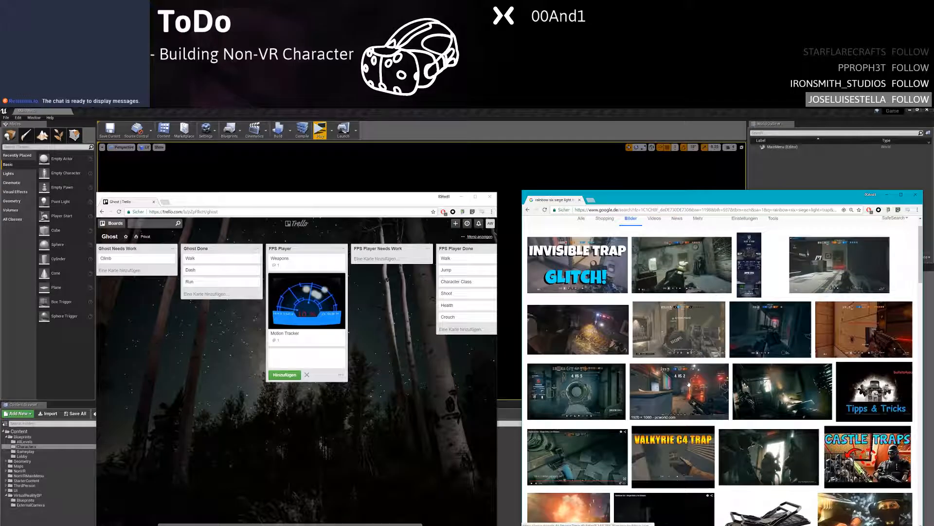
scroll(688, 384, down, 3)
scroll(655, 289, up, 5)
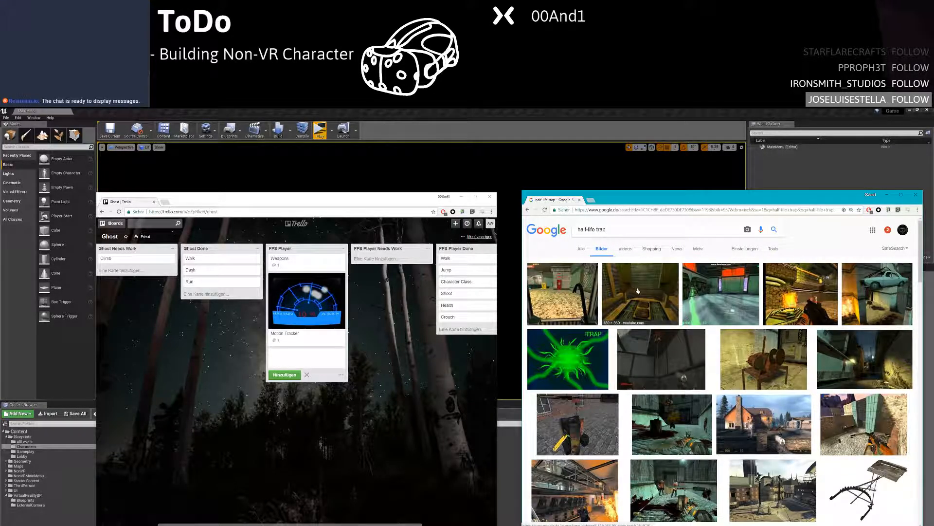
Preview the first "half-life trap" image result and refine the image search to "half-life 2 trap"
click(565, 294)
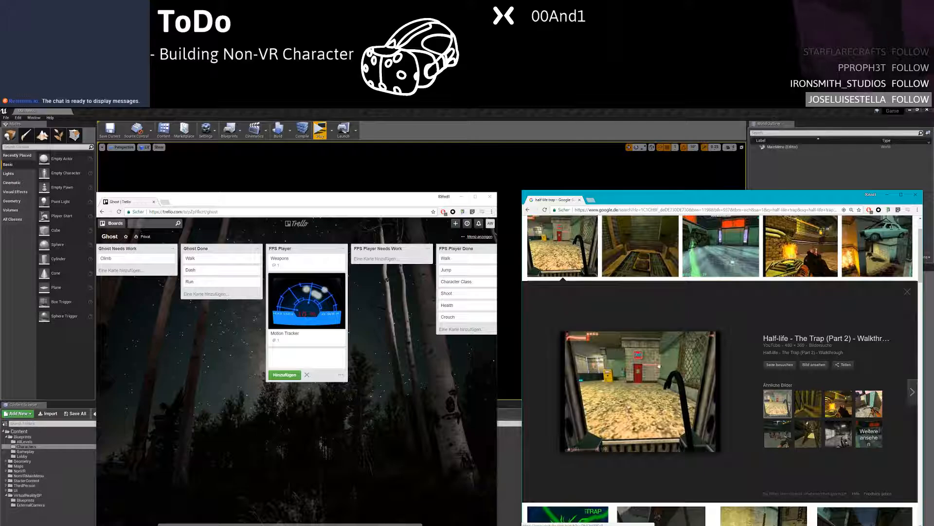
click(578, 258)
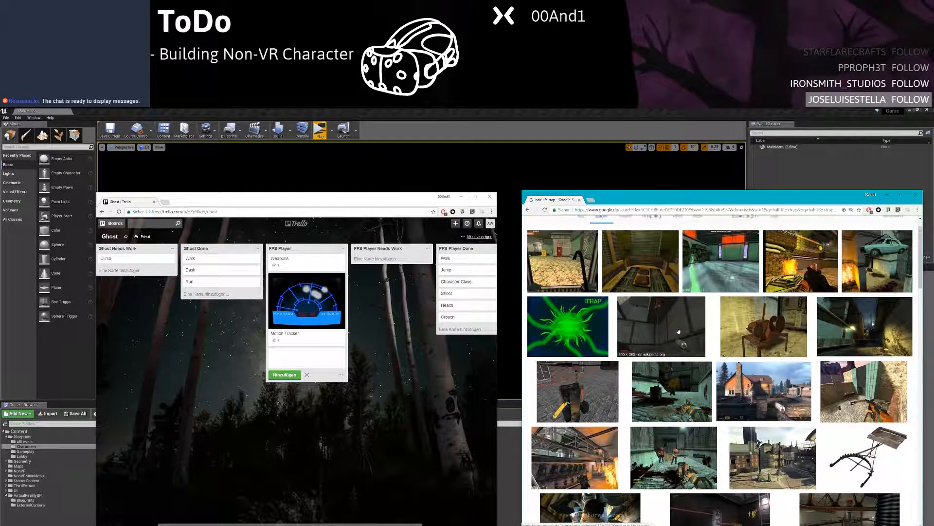
scroll(676, 336, up, 1)
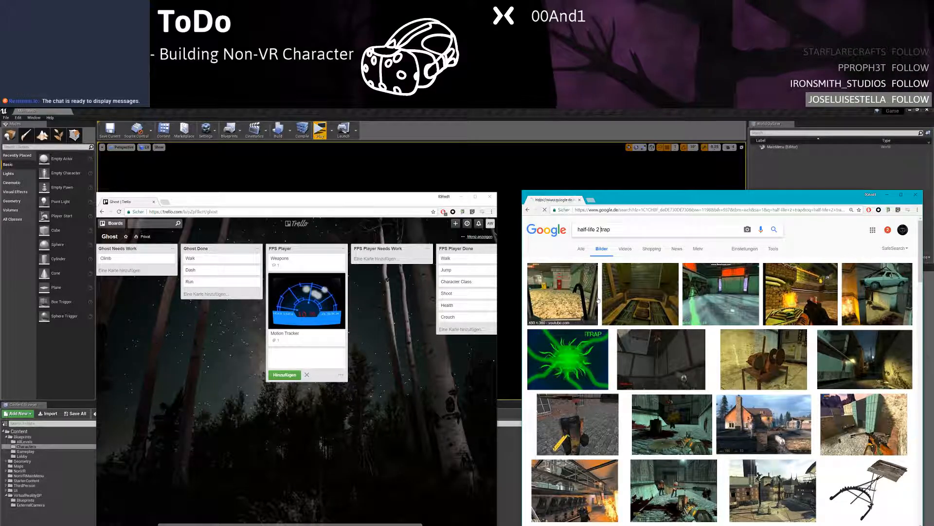
key(Return)
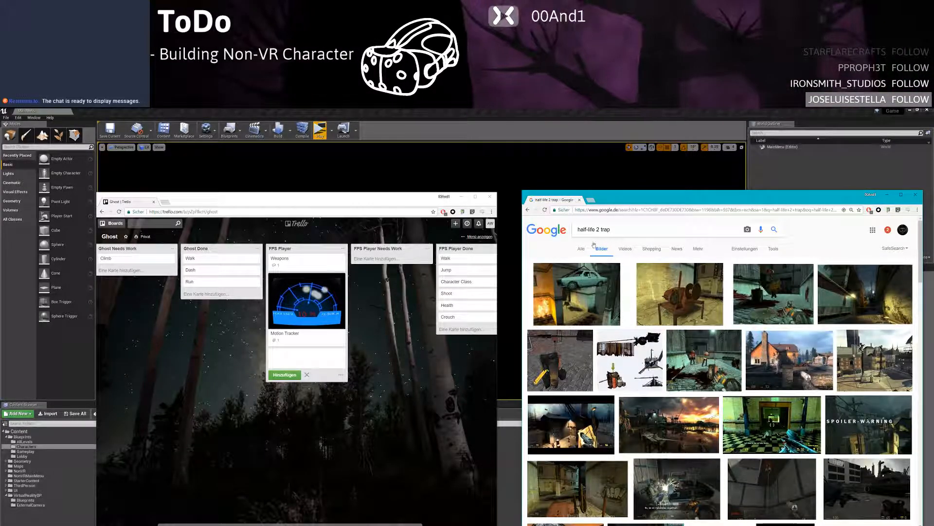
Change the image search to "half-life 2 sensor trap" and look through the results for a suitable reference
double_click(605, 230)
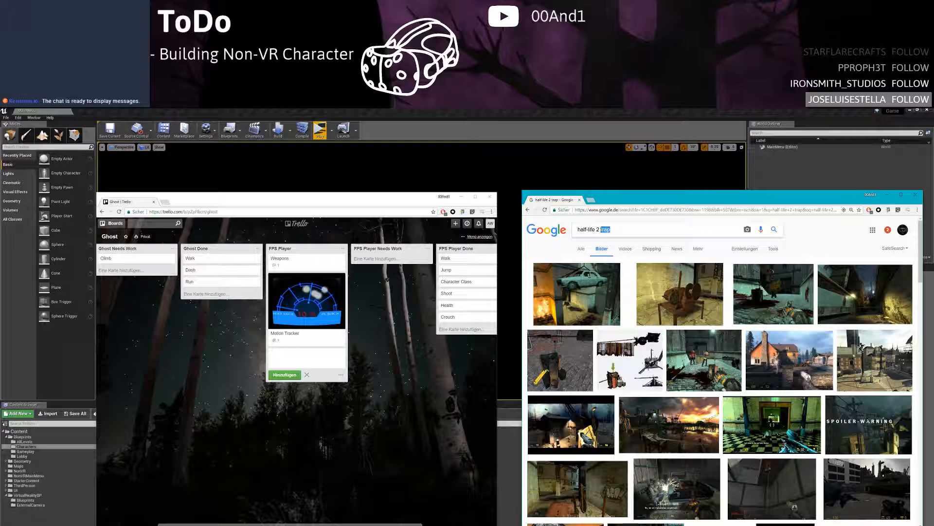
text(sens)
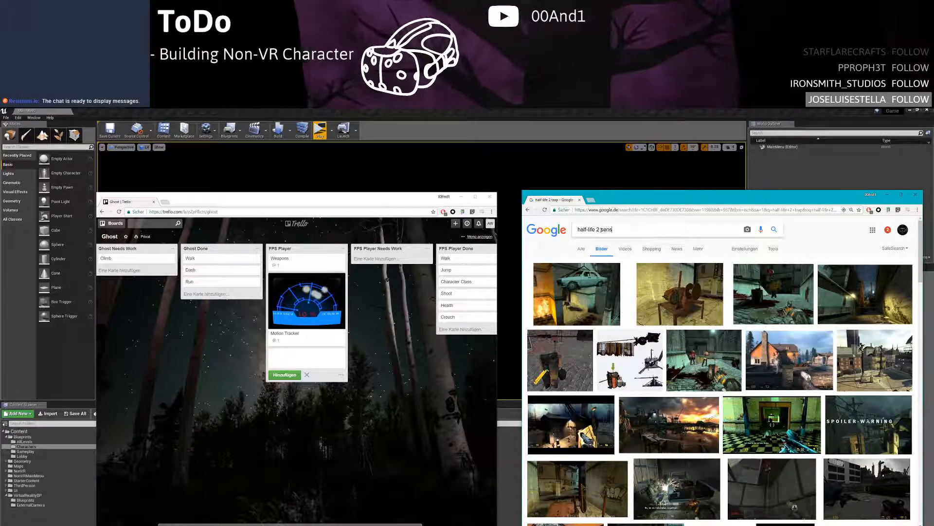
text(or trap)
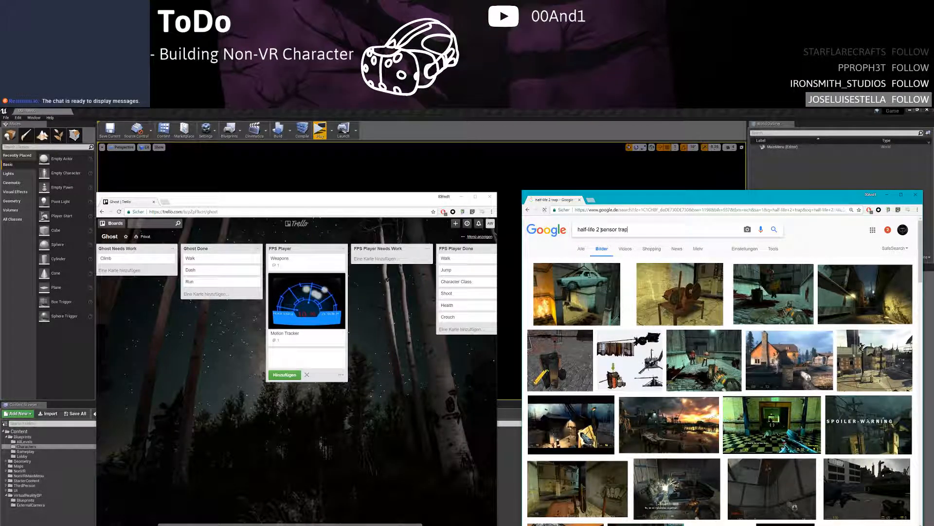
key(Return)
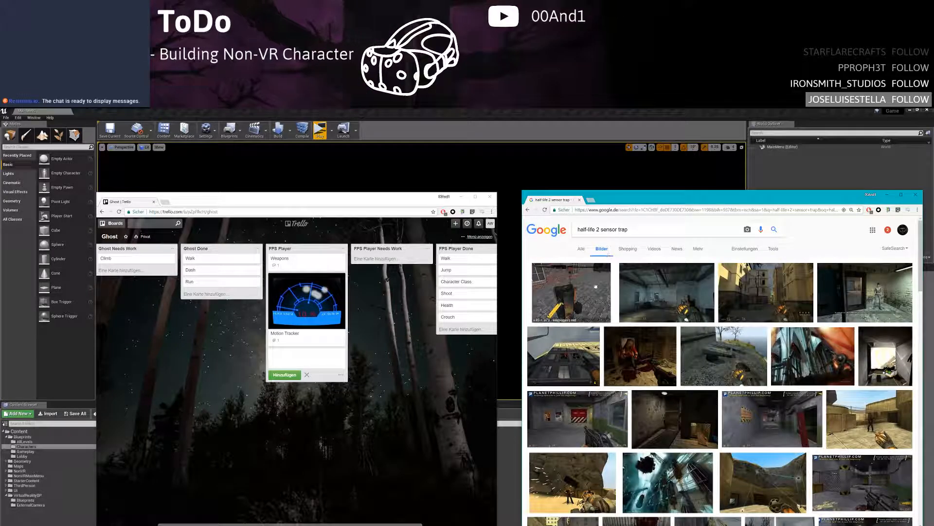
scroll(684, 327, down, 1)
scroll(684, 327, down, 8)
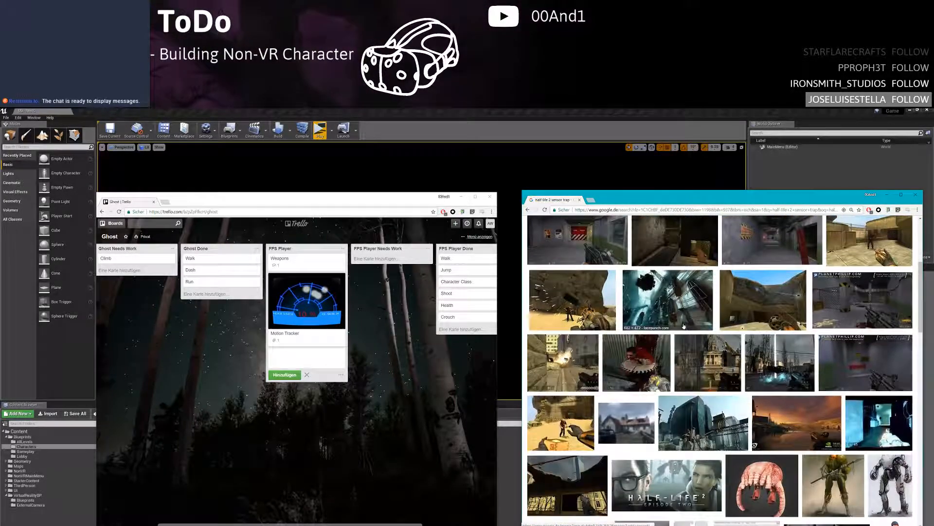
scroll(684, 326, down, 4)
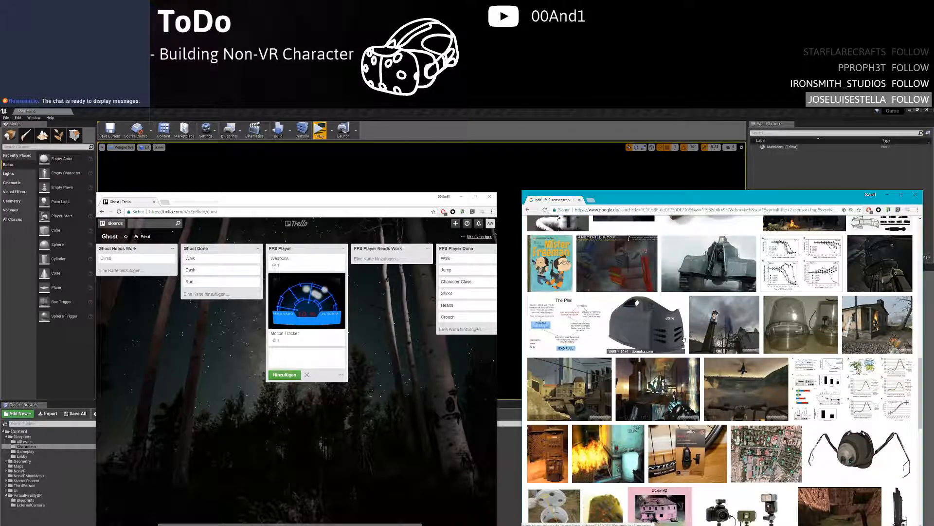
scroll(684, 340, up, 13)
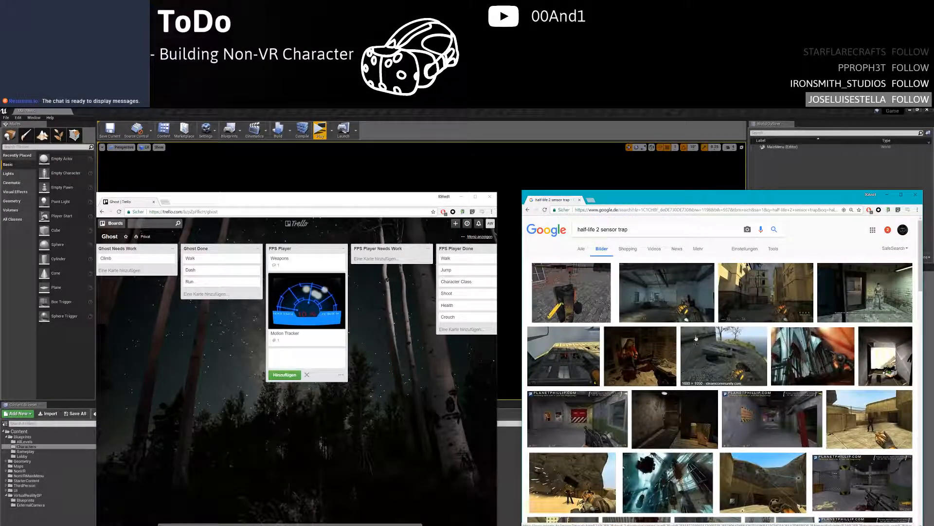
Leave the sensor trap results and search images for "half-life 2 laser trap"
key(alt+Left)
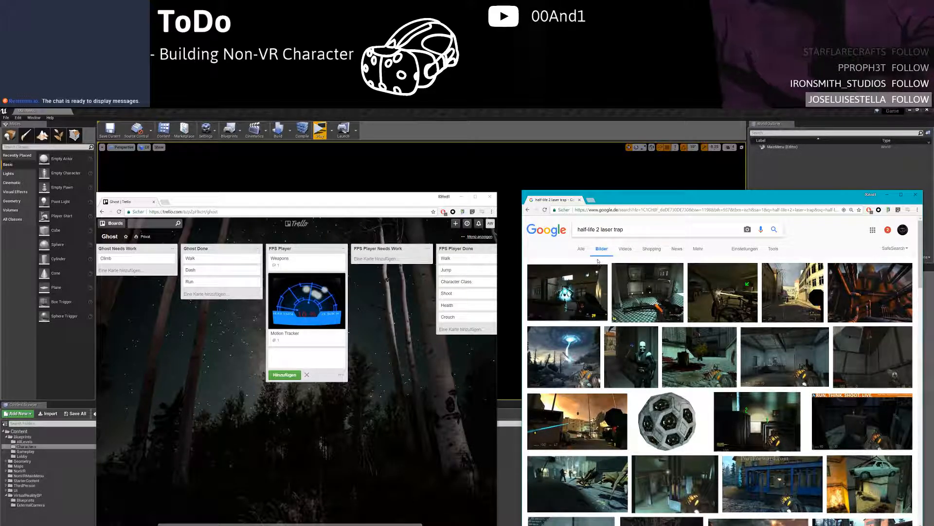
Search images for "half-life laser trap", preview the red laser corridor screenshot and copy it
key(Return)
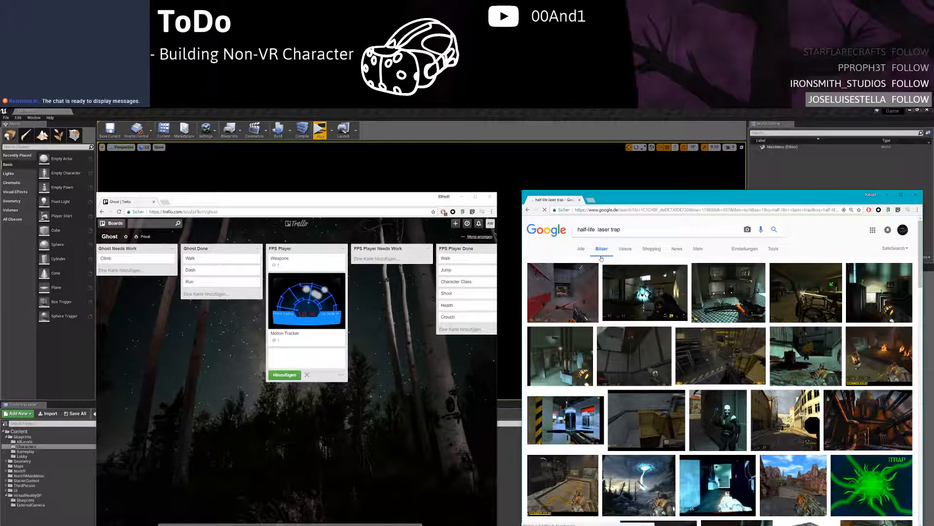
click(575, 291)
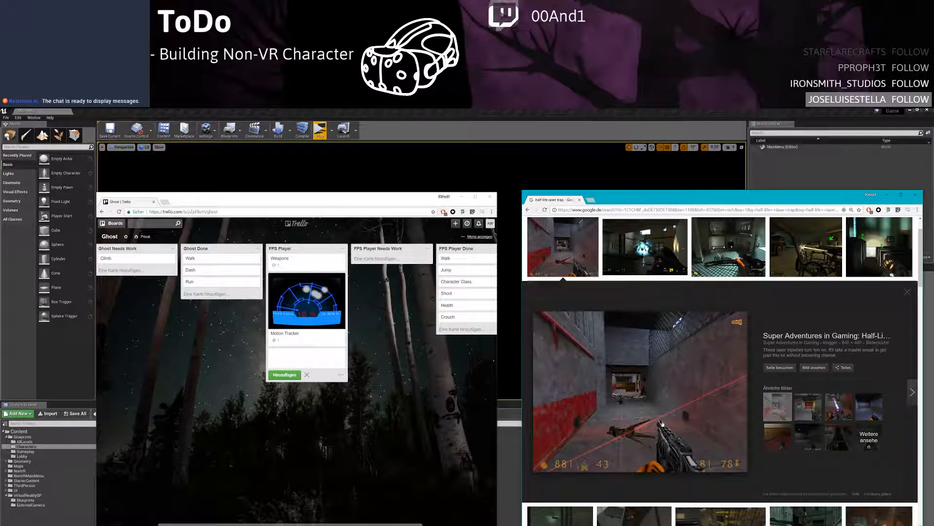
right_click(656, 358)
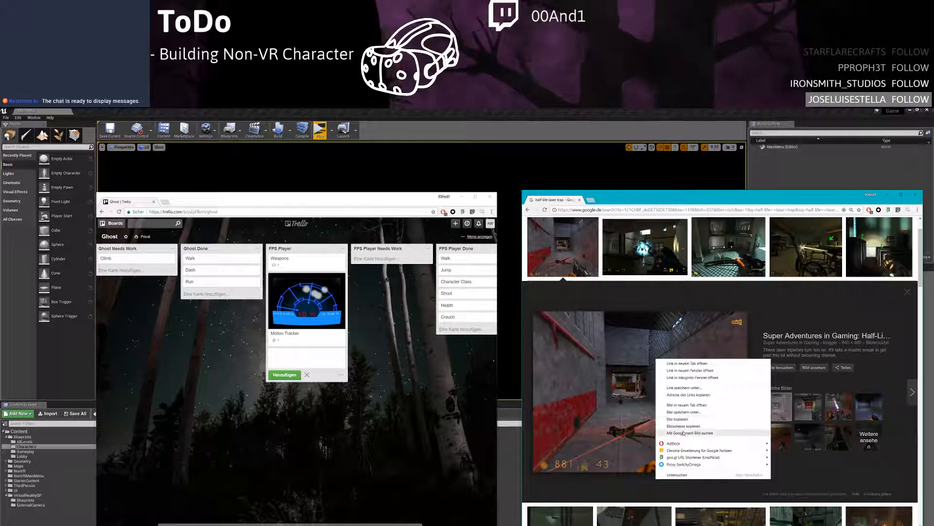
click(684, 426)
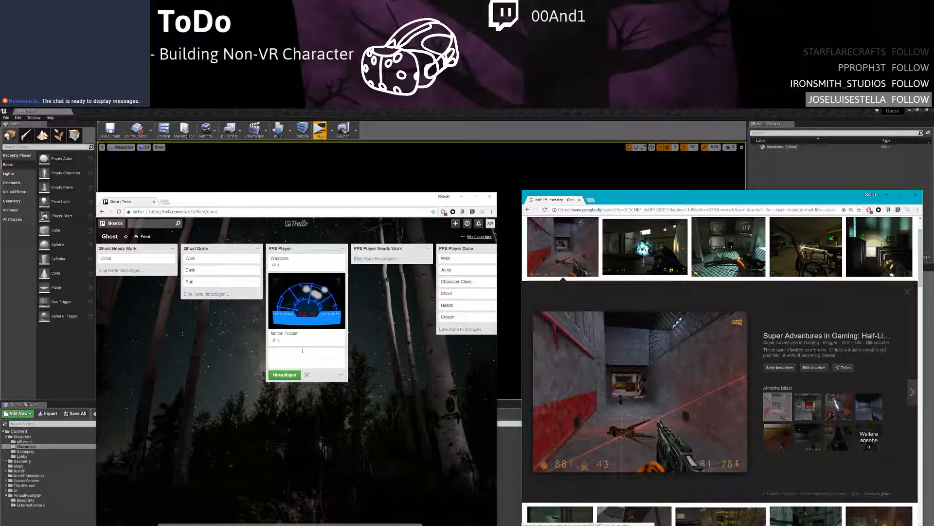
Add a "Laser Trap" card to the FPS Player list with the copied image attached and the description "Makes a Sound!"
click(348, 390)
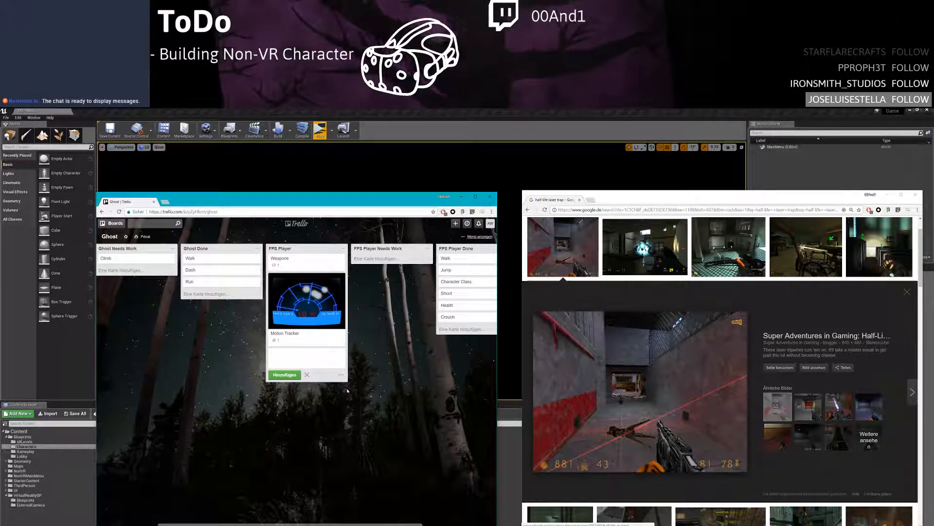
text(Laser)
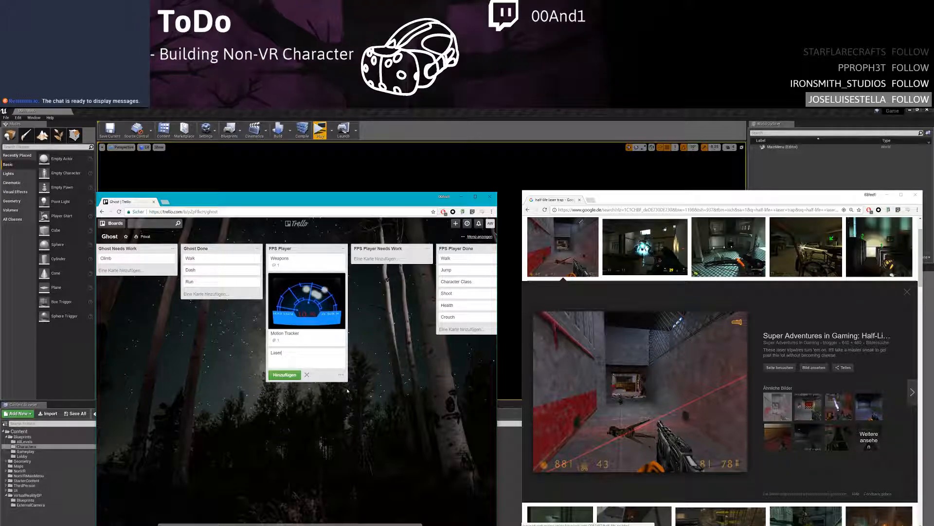
text( Trap)
key(Return)
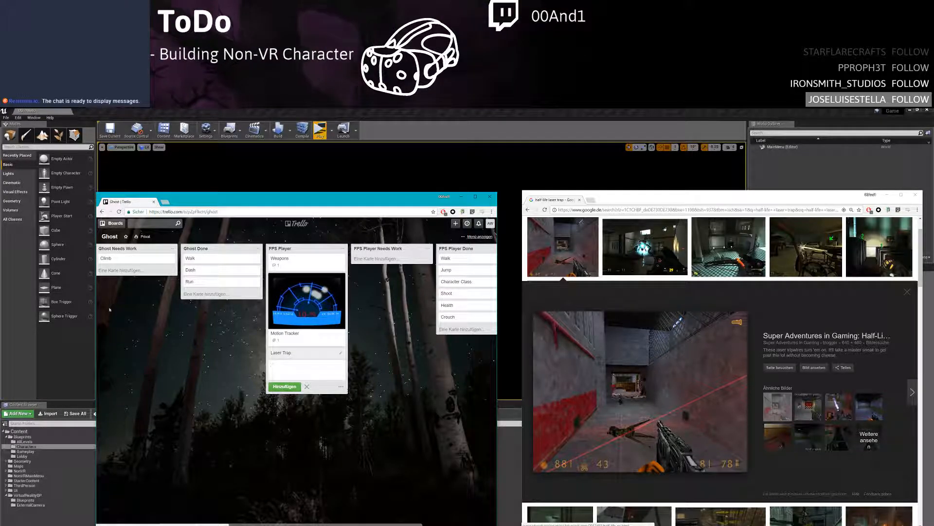
click(285, 356)
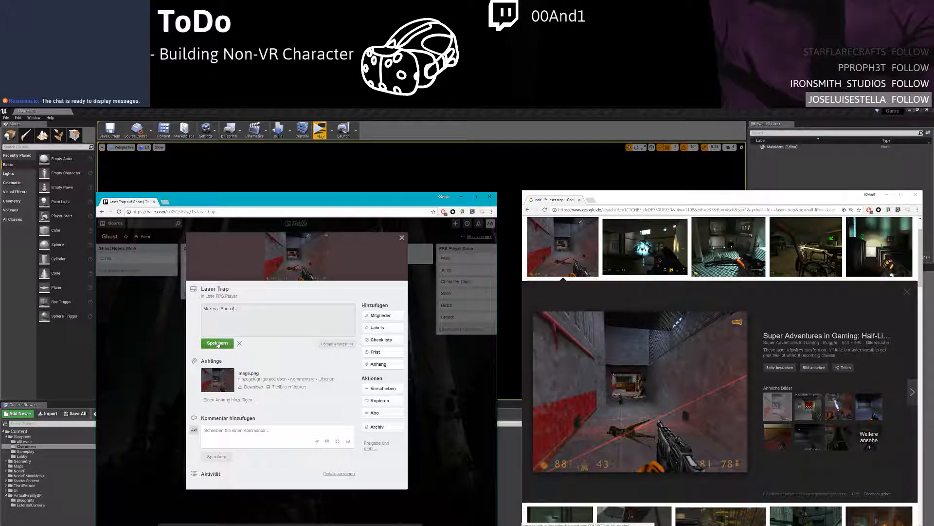
click(218, 343)
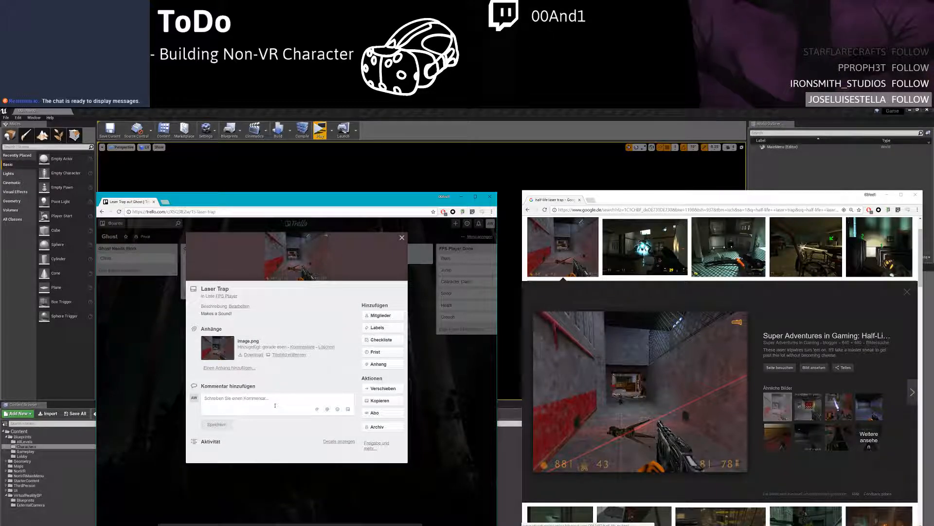
Rename the Laser Trap card as "Laser Sound Trap" and close it
click(215, 289)
text(Sound)
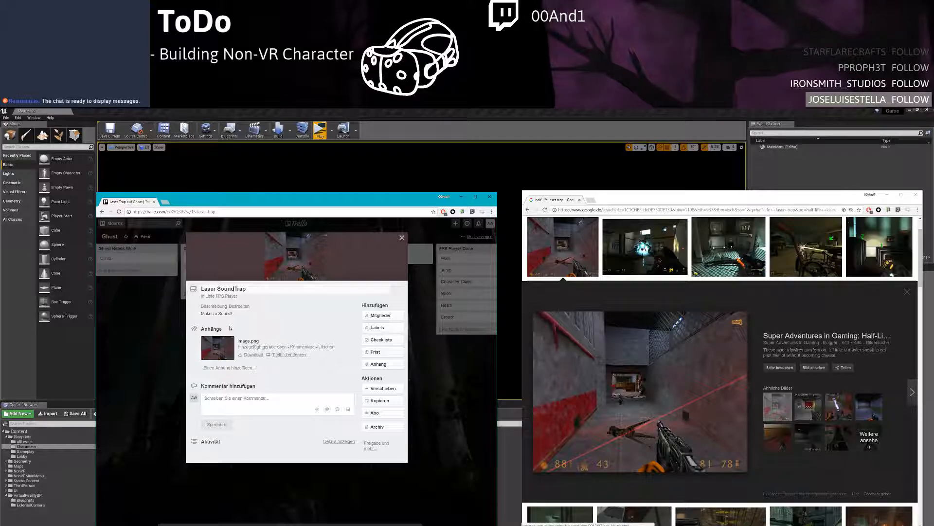
key(Return)
key(Escape)
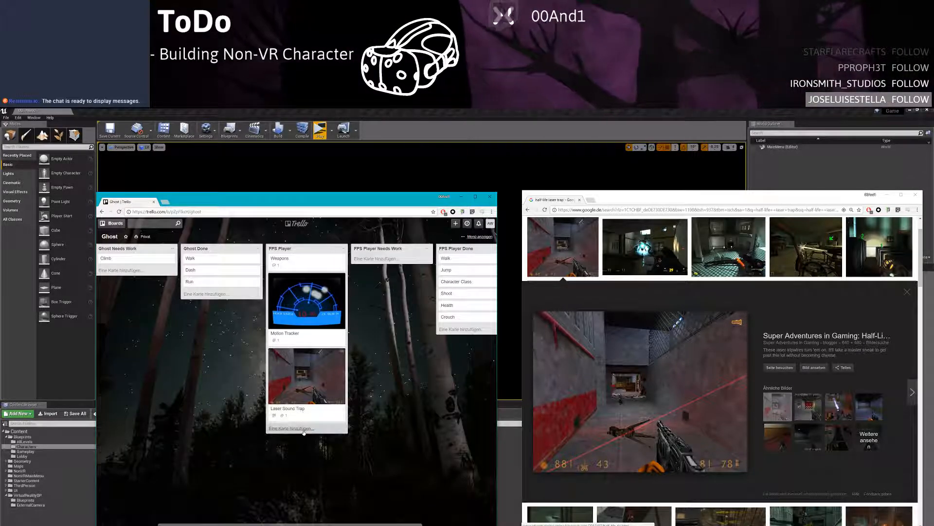
click(302, 428)
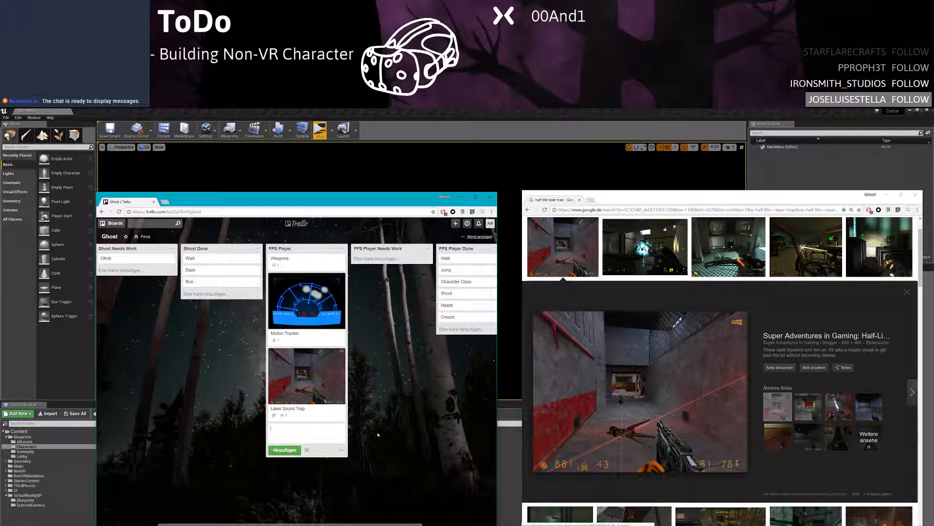
text(Laser)
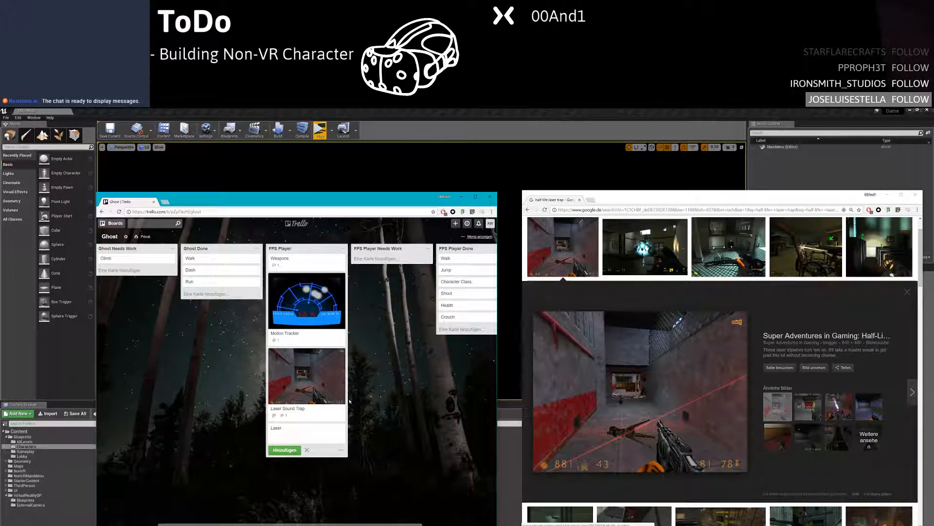
click(363, 430)
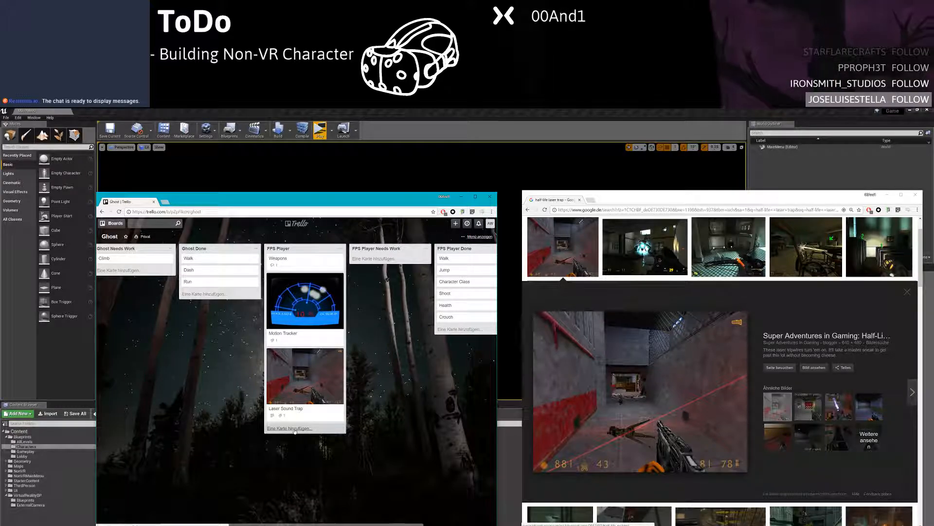
Search images for "rainbox six siege gadgets" and look through the results for more gadget ideas
click(767, 335)
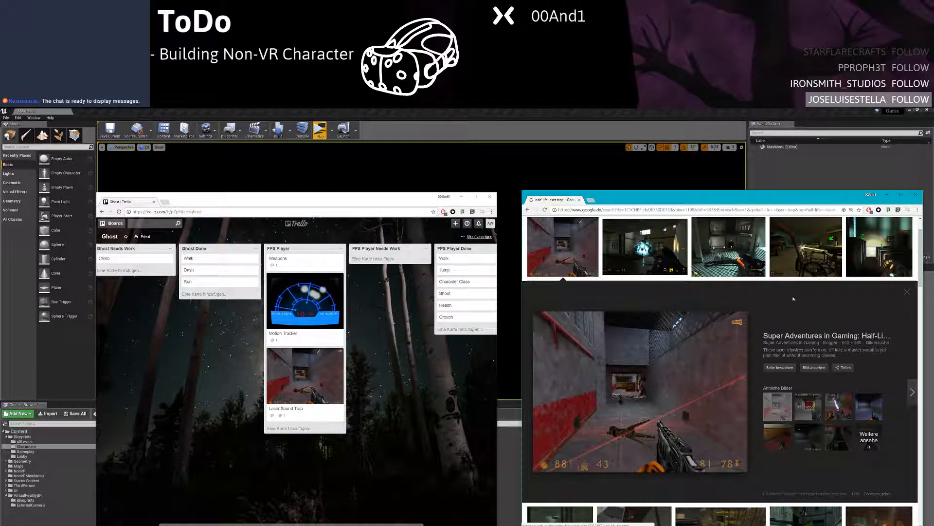
scroll(767, 335, up, 1)
drag(643, 230, 573, 229)
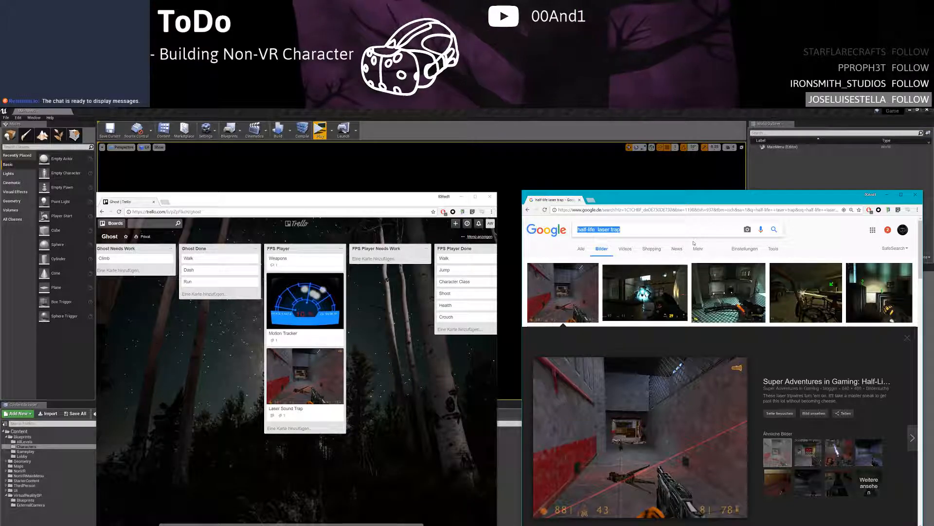
text(rainbox si)
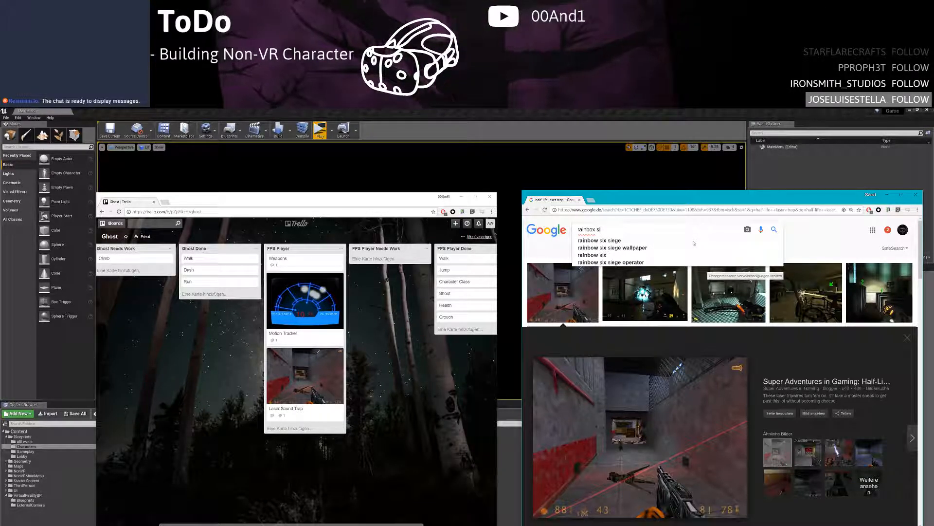
text(x siege)
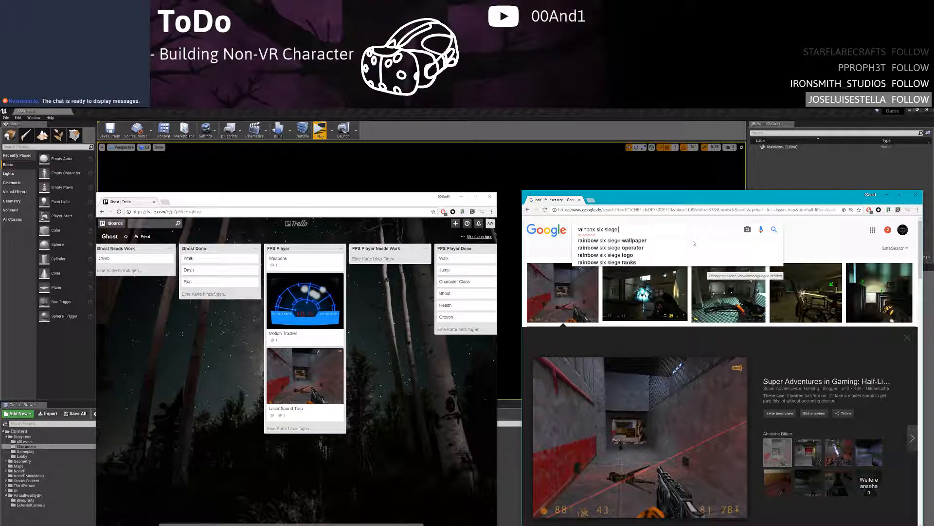
text( gadgets)
key(Return)
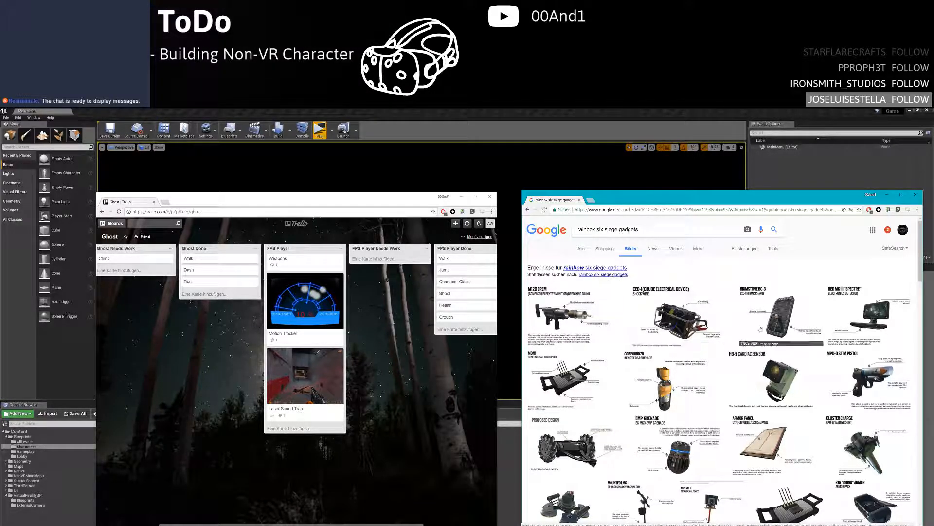
scroll(827, 321, down, 1)
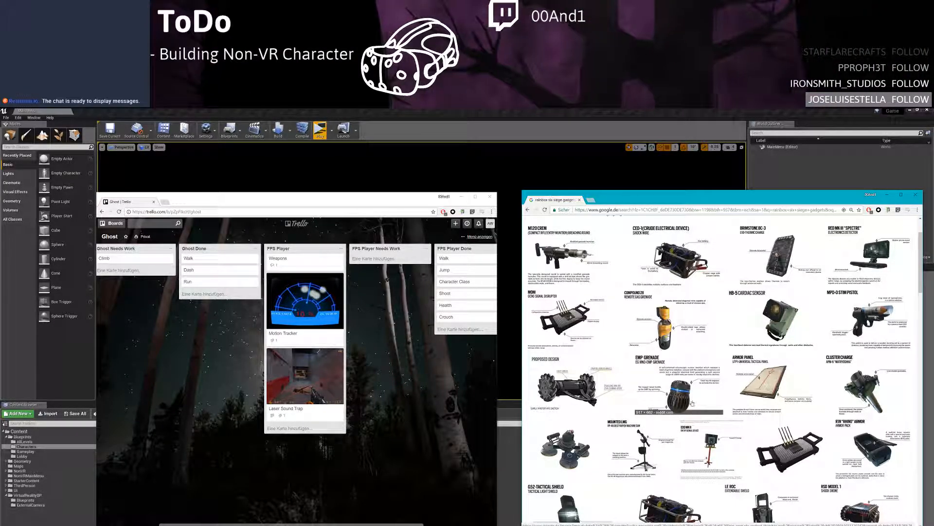
Replace the leftover "Laser" draft in the FPS Player list with a "Smoke Grenade" card and open its description for editing
click(292, 429)
text(Laser)
key(BackSpace)
key(BackSpace)
key(BackSpace)
key(BackSpace)
key(BackSpace)
text(Smoke)
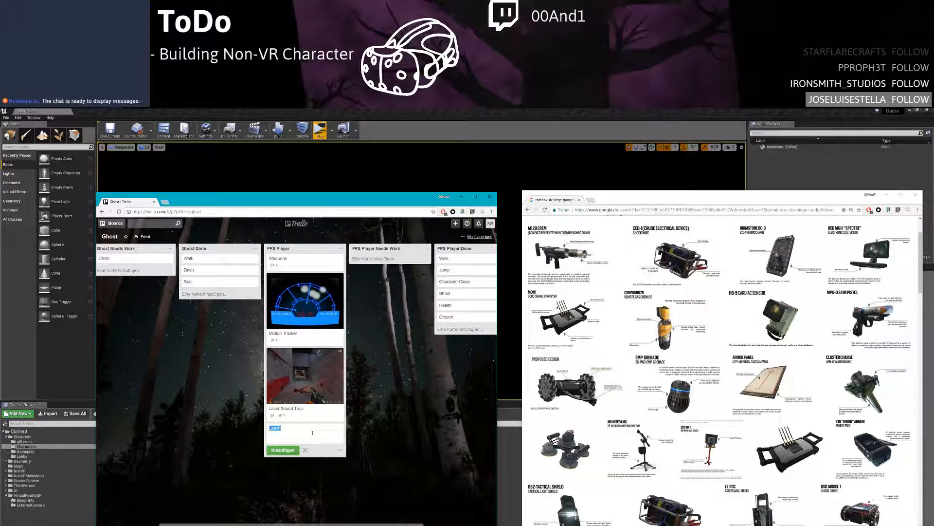
text( Grenade)
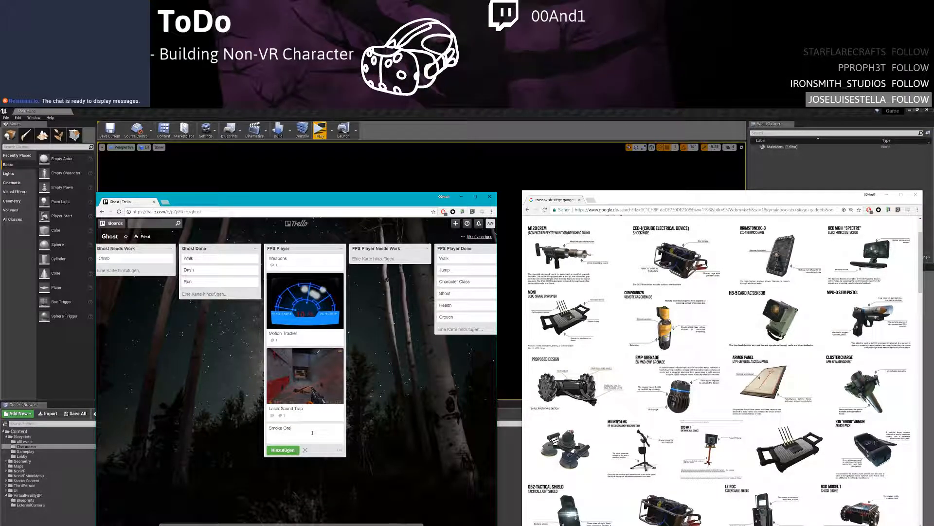
key(Return)
click(312, 428)
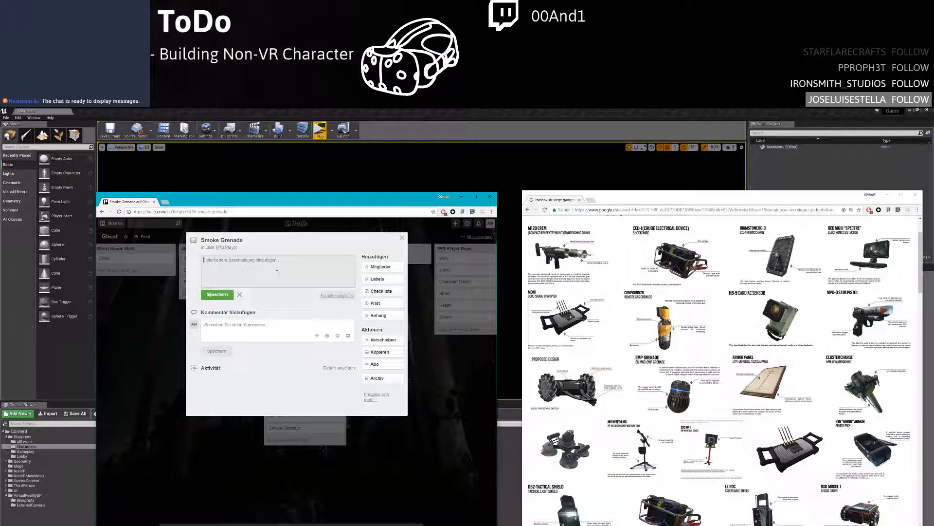
Translate the German word "stören" into English with Google Translate in a new browser tab and return to the gadget results
click(591, 200)
text(tra)
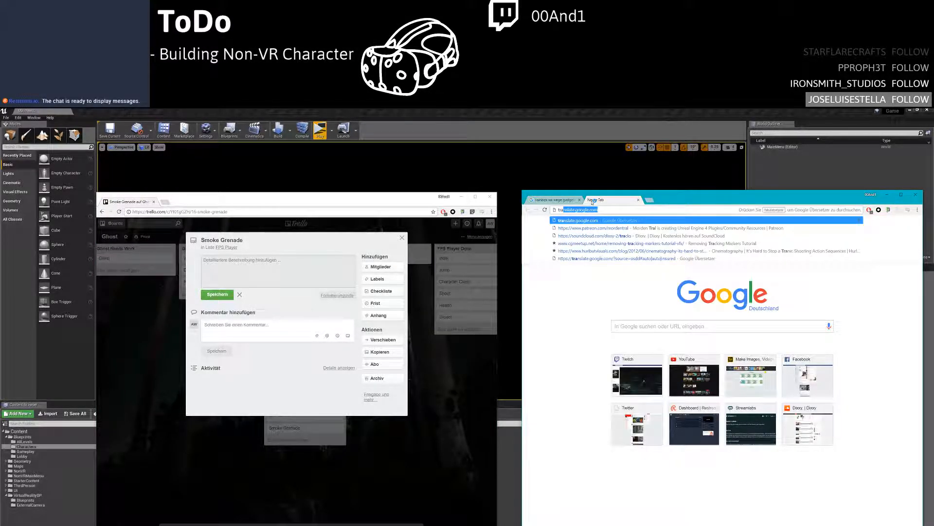
text(stören)
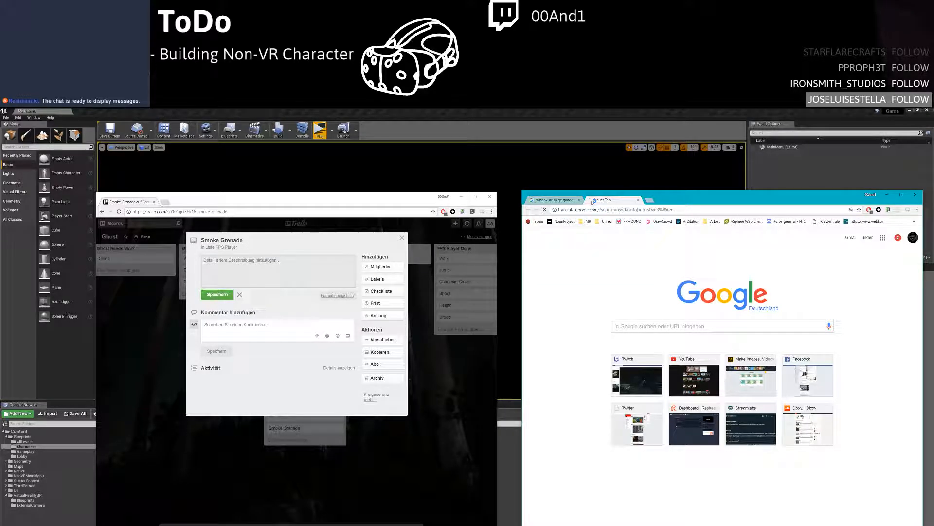
key(Return)
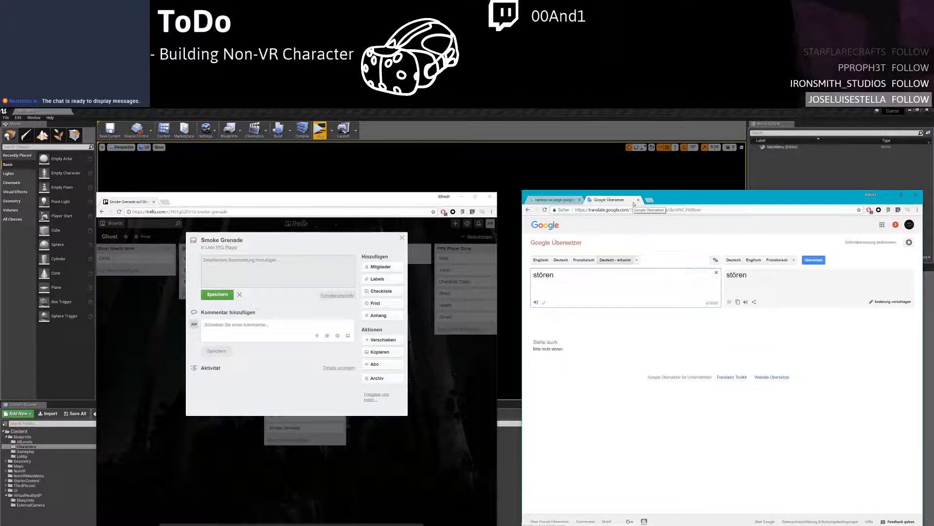
click(753, 260)
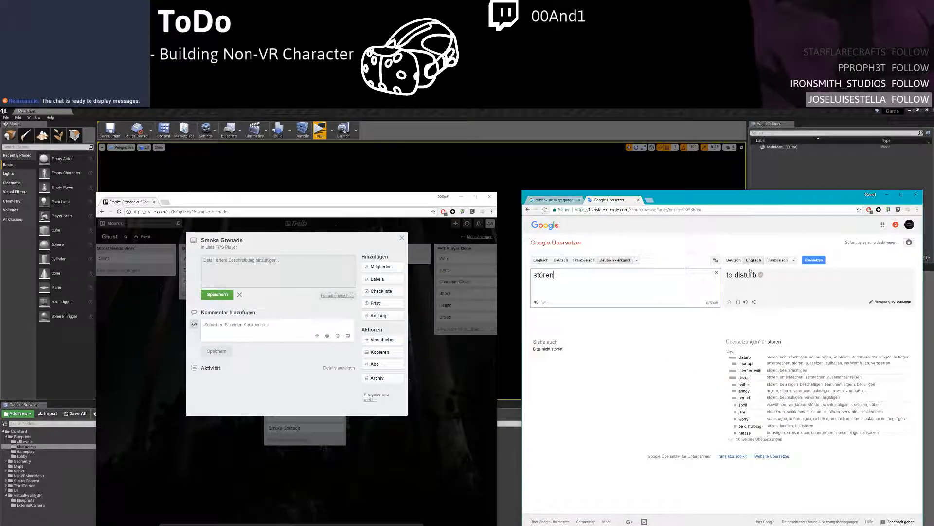
click(554, 199)
Enter "Disturb the View of the Ghost." as the first line of the Smoke Grenade card's description
click(286, 268)
text(Dis)
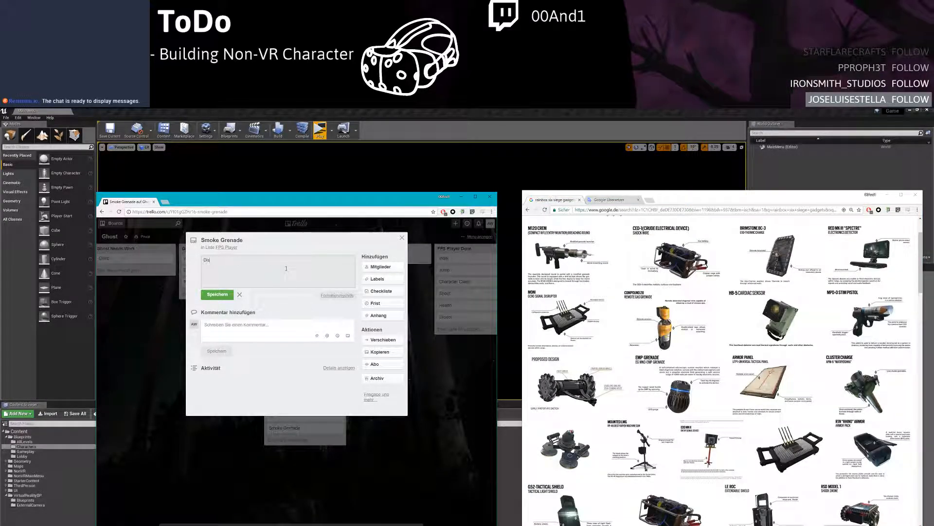
text(turb the )
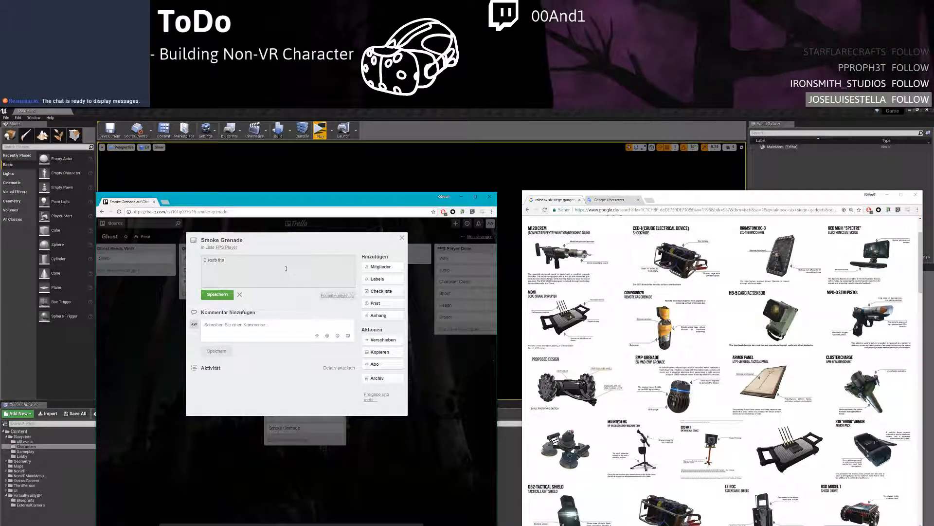
text(View of the)
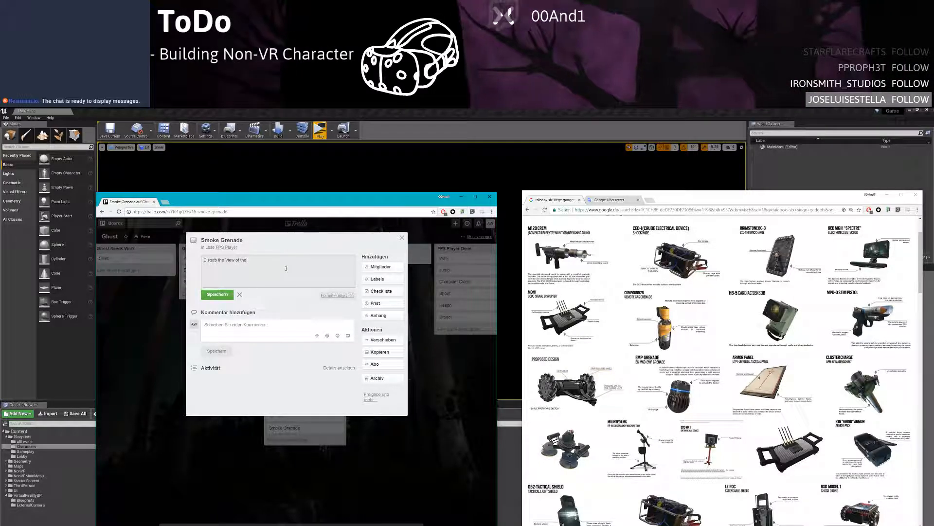
text( Ghost.)
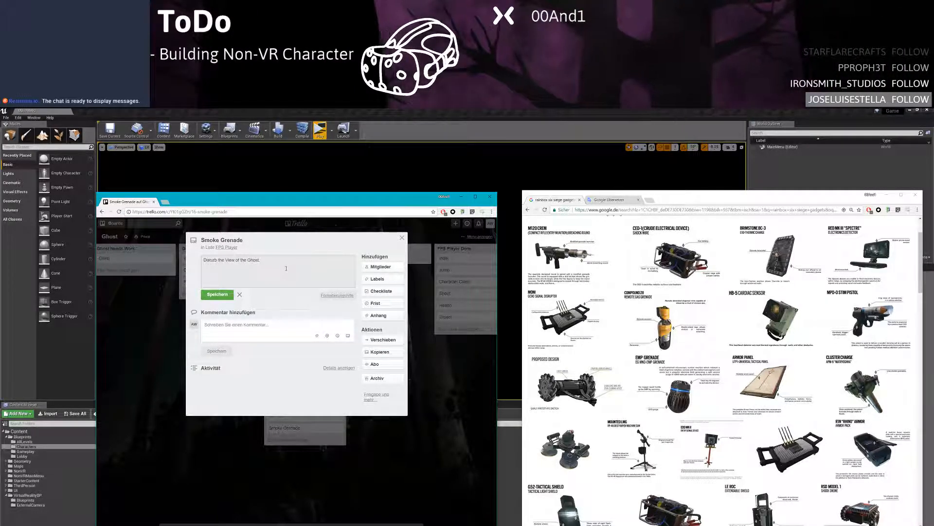
Add the second line "Give hints if the ghost in the fog/smoke." to the Smoke Grenade description and save it
key(Return)
text(Gi)
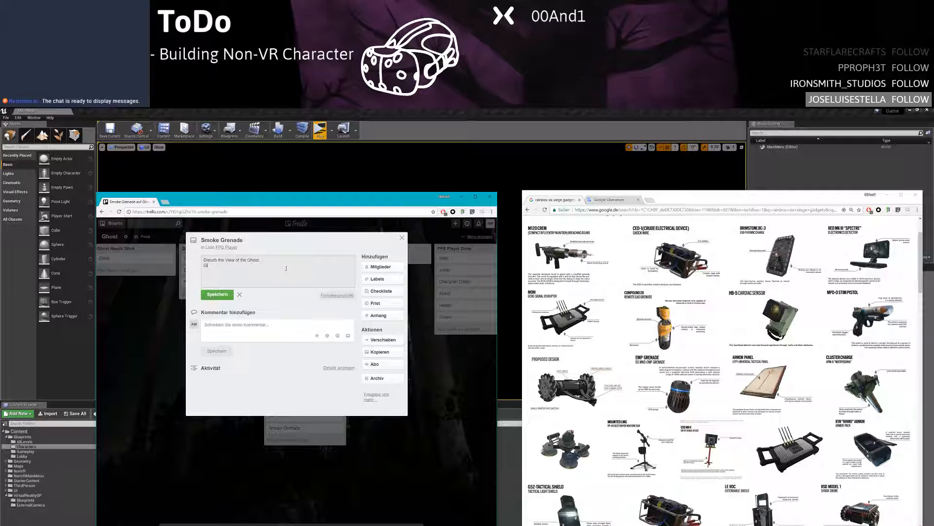
text(ve hints wh)
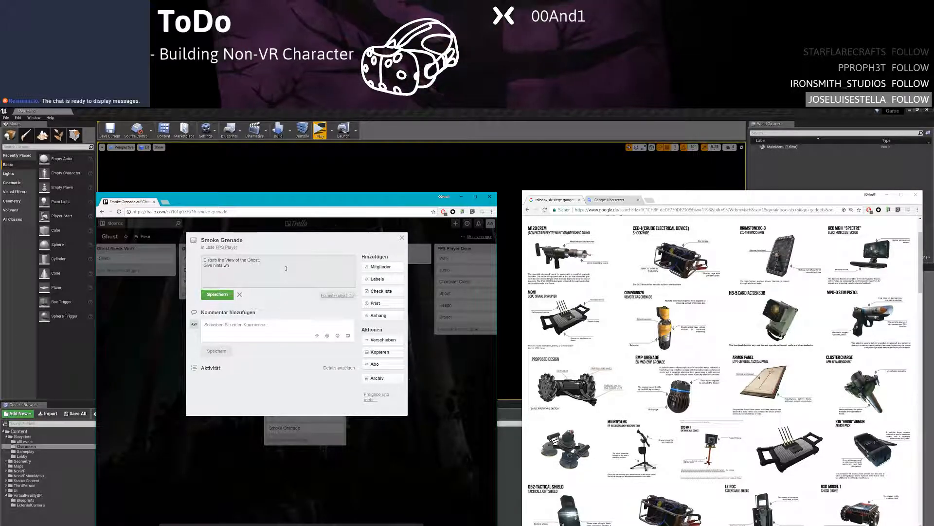
key(BackSpace)
key(BackSpace)
text(if the)
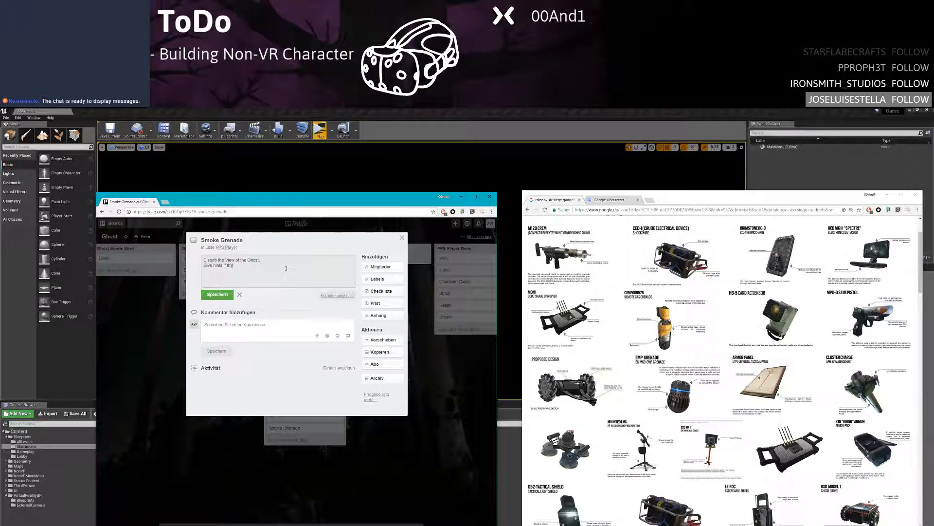
text( ghost ()
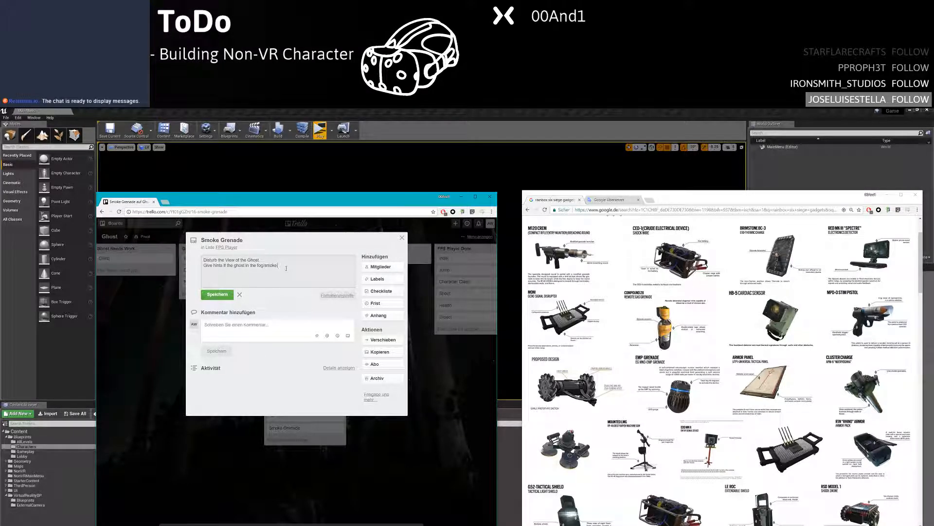
click(217, 294)
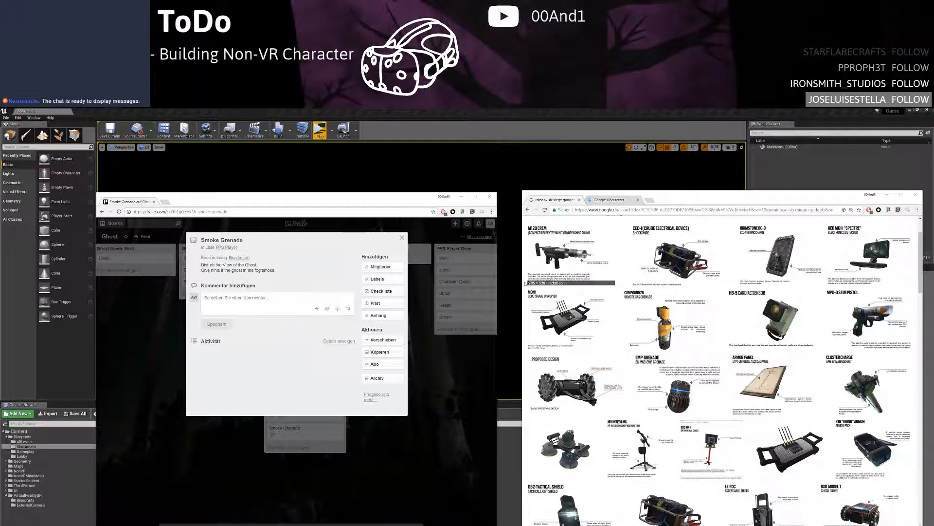
Look through the Rainbow Six Siege gadget image results for further gadget ideas and close the results
scroll(663, 356, down, 3)
scroll(684, 328, down, 2)
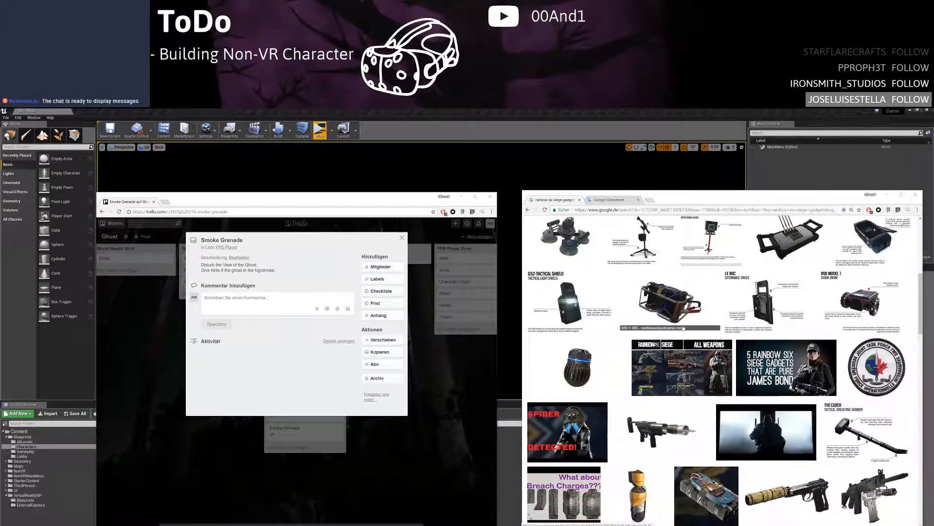
scroll(683, 328, down, 2)
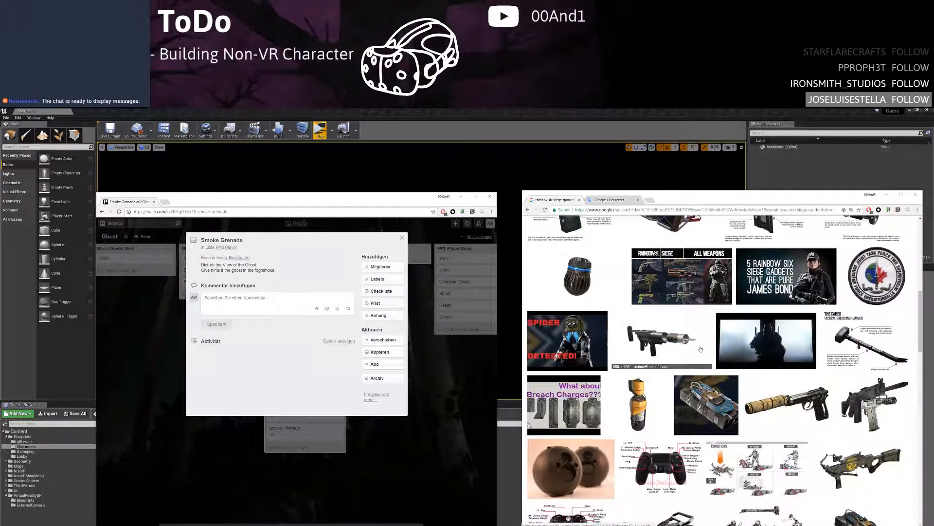
scroll(701, 347, down, 2)
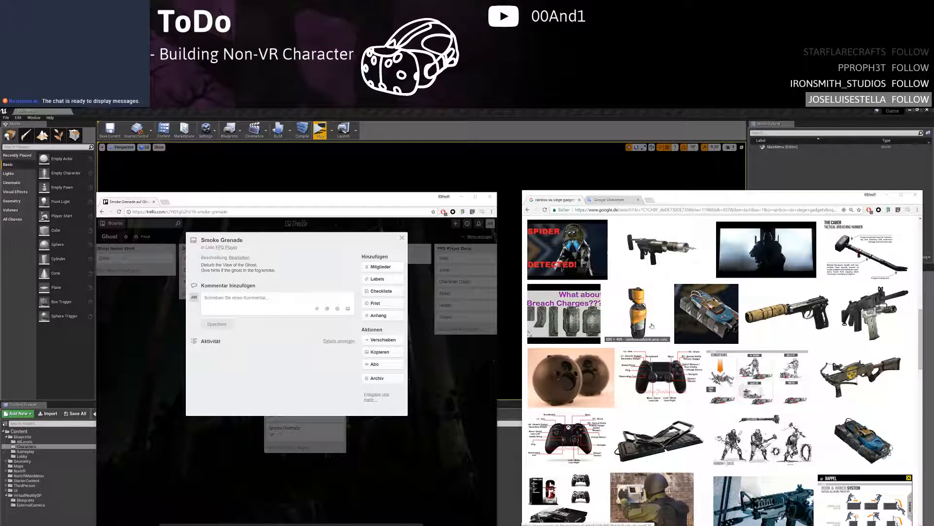
scroll(660, 328, down, 3)
scroll(665, 330, up, 3)
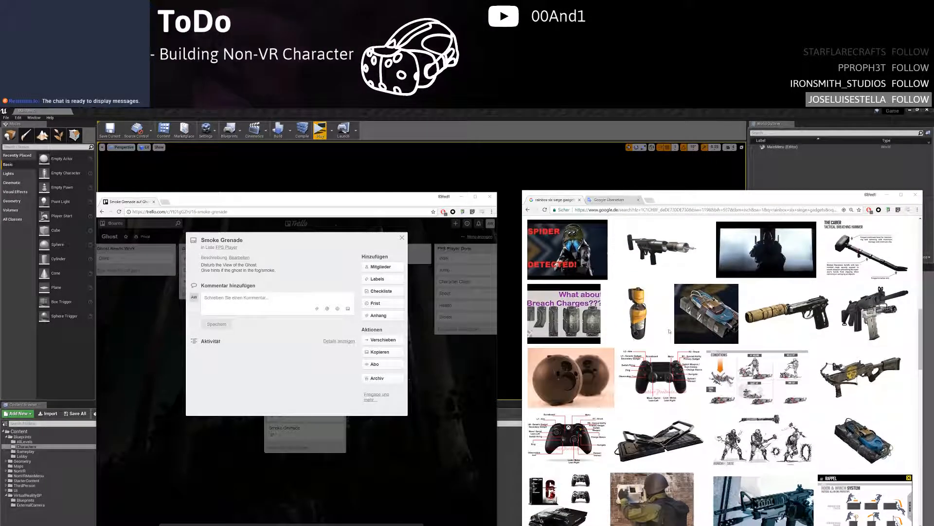
scroll(669, 331, down, 6)
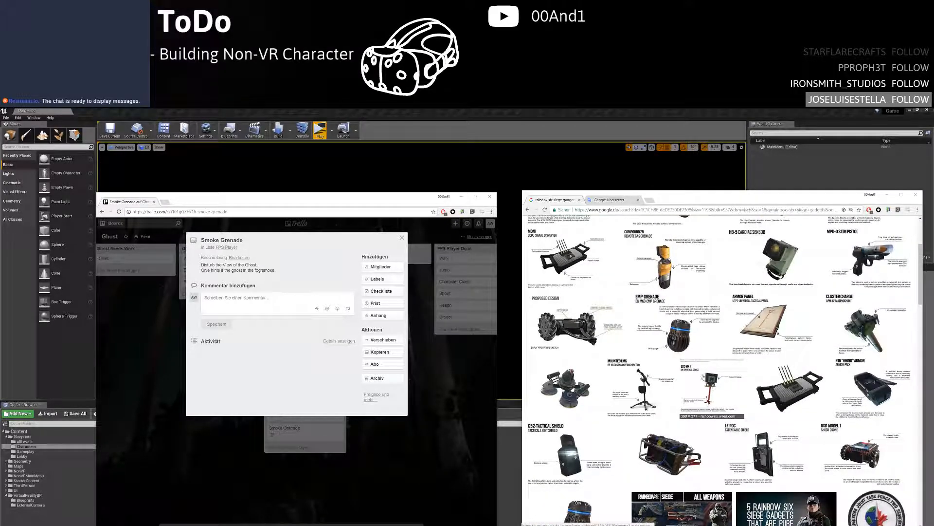
scroll(704, 376, up, 3)
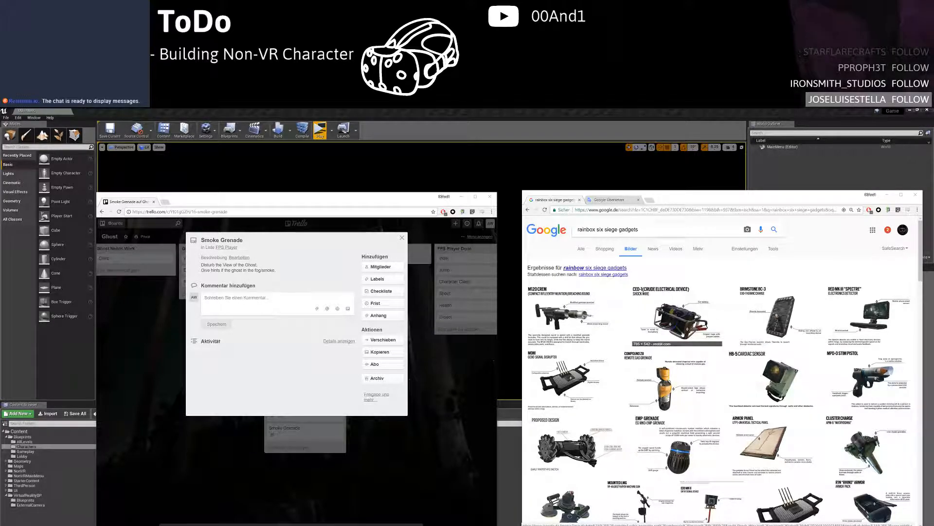
click(580, 200)
Search Google for "smoke grenade" in a new browser tab and close the Google Translate tab
click(173, 432)
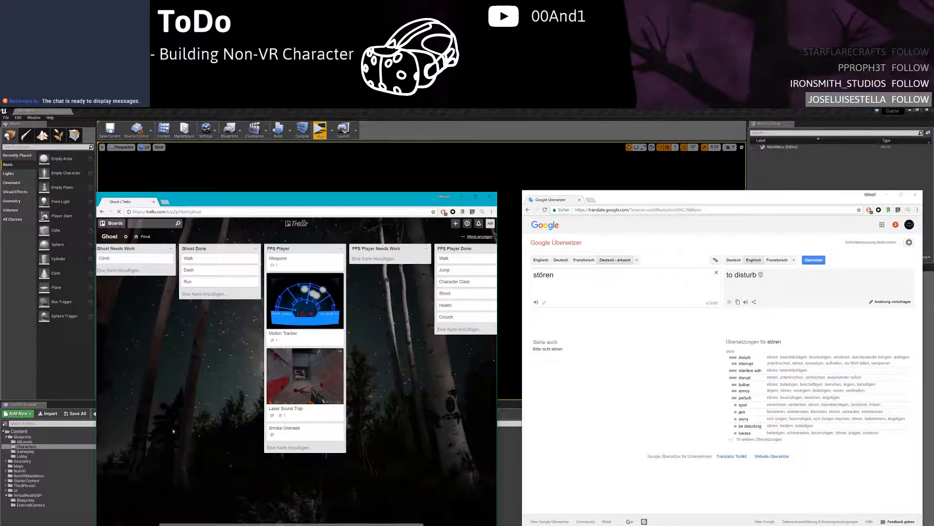
click(288, 429)
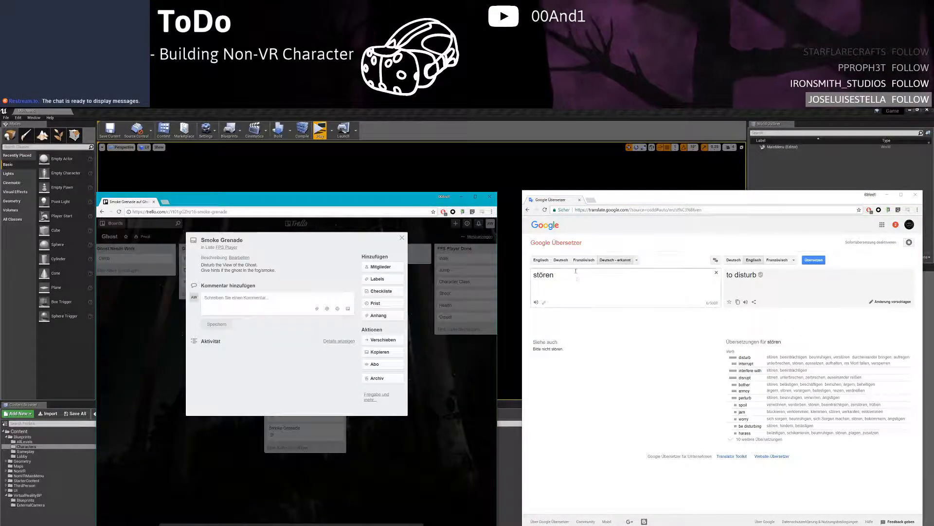
key(ctrl+t)
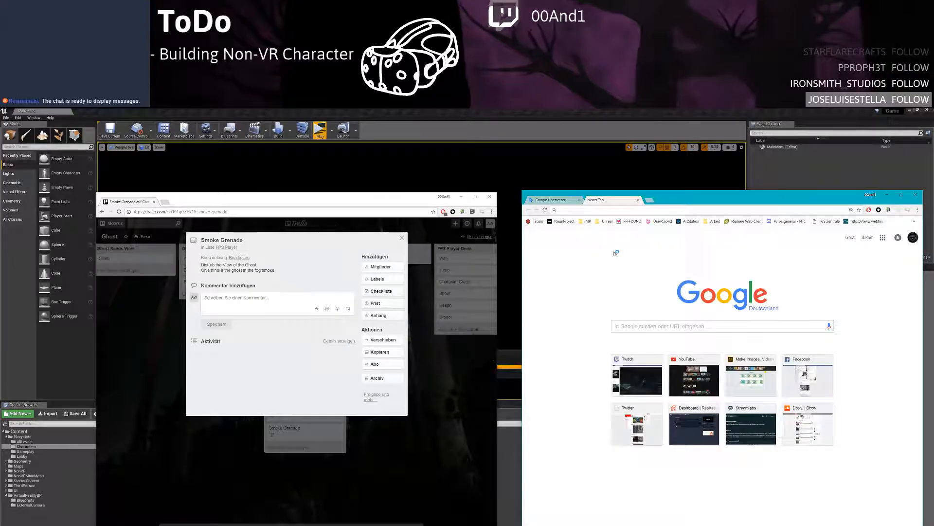
text(smoke grea)
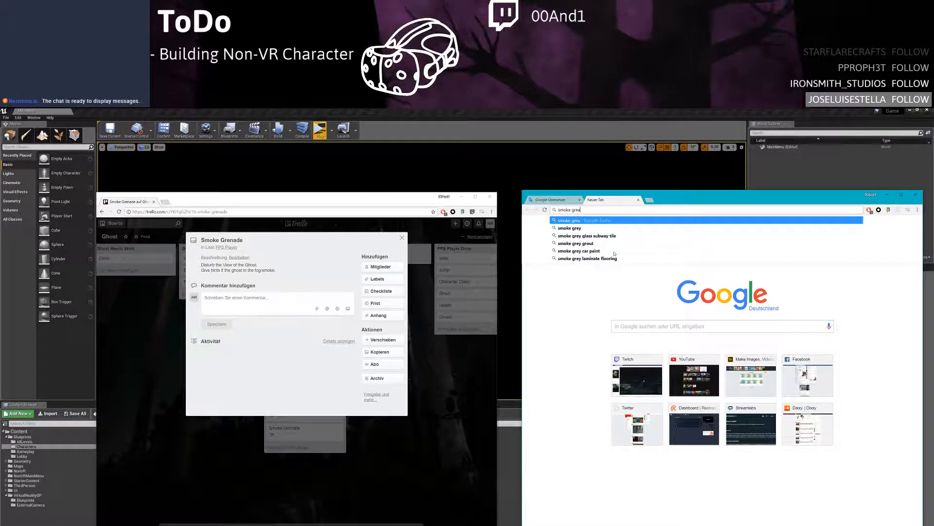
text(nade)
key(Return)
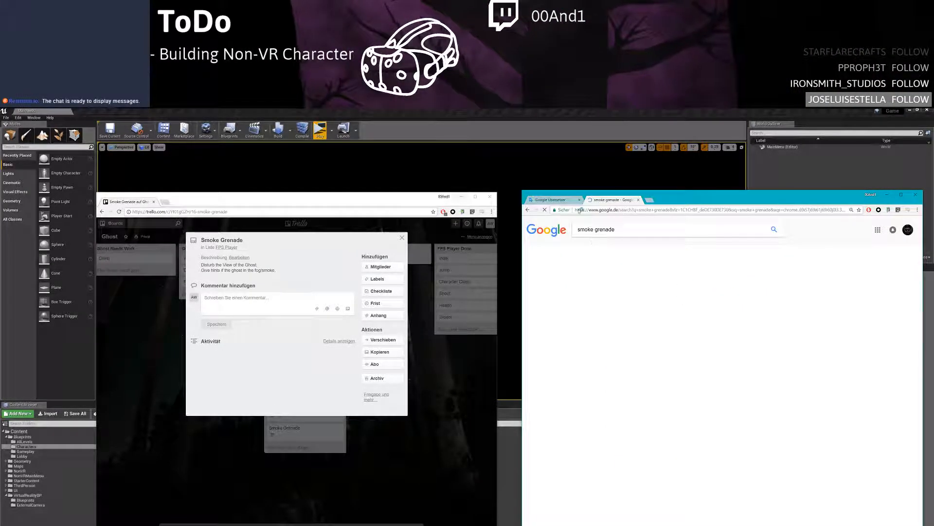
click(579, 199)
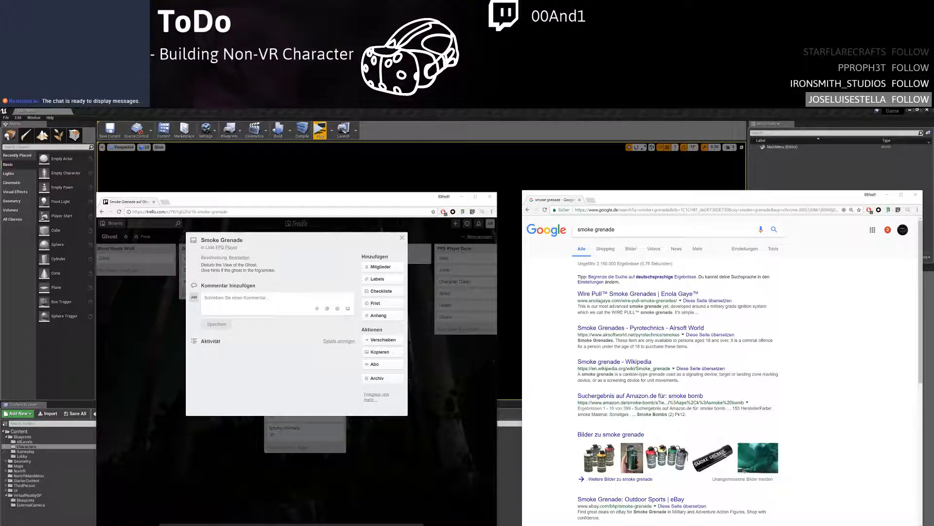
key(super+e)
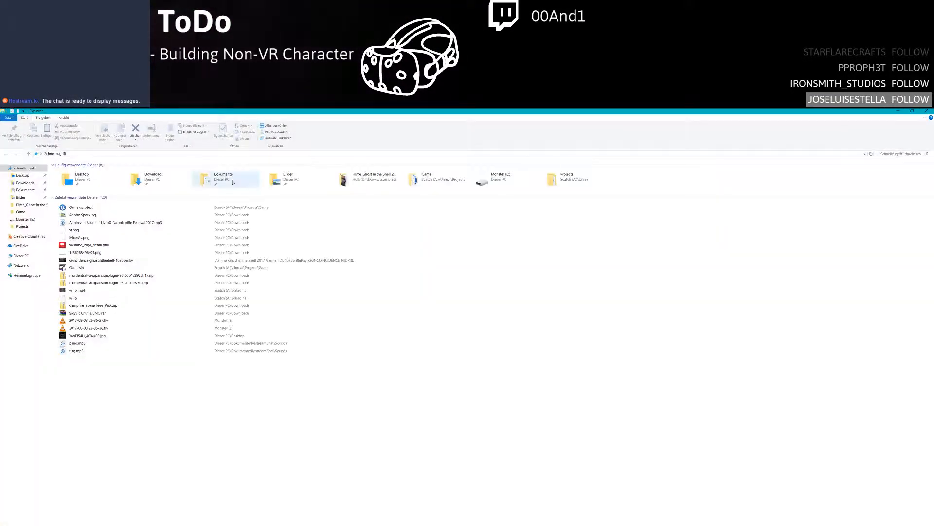
drag(243, 112, 277, 0)
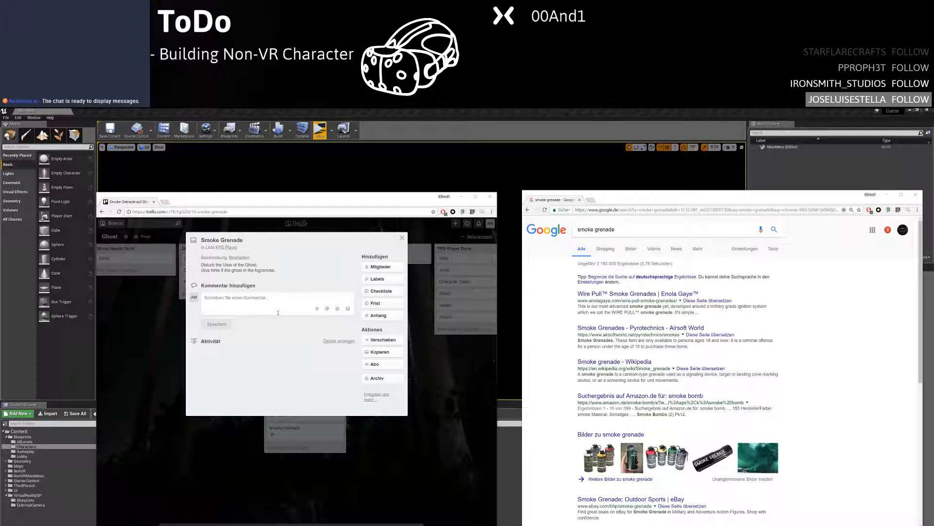
click(368, 438)
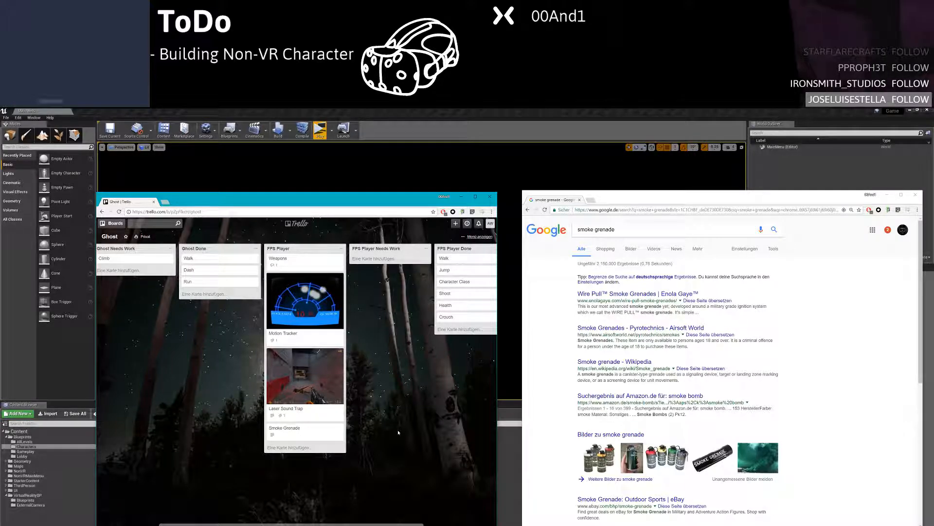
Copy the black Enola Gaye smoke grenade picture from the image results, attach it to the Smoke Grenade card and close the card
click(630, 248)
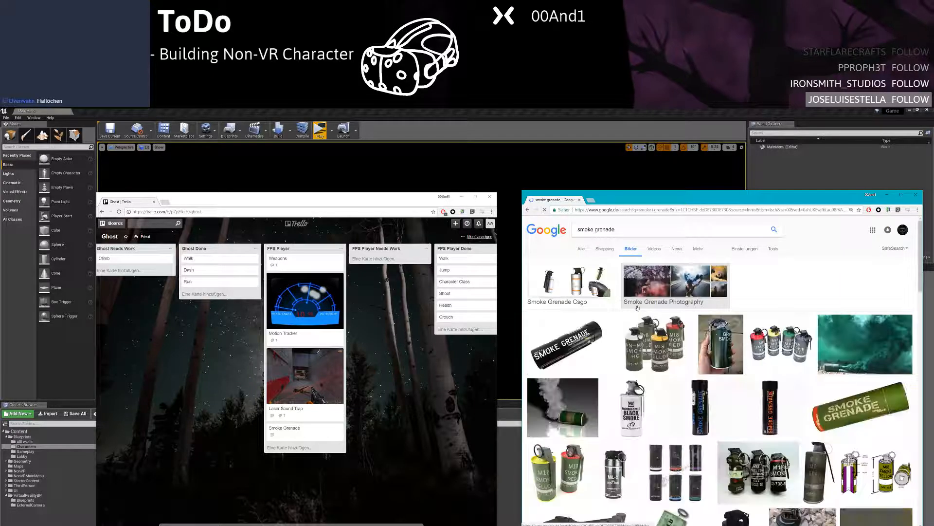
click(565, 343)
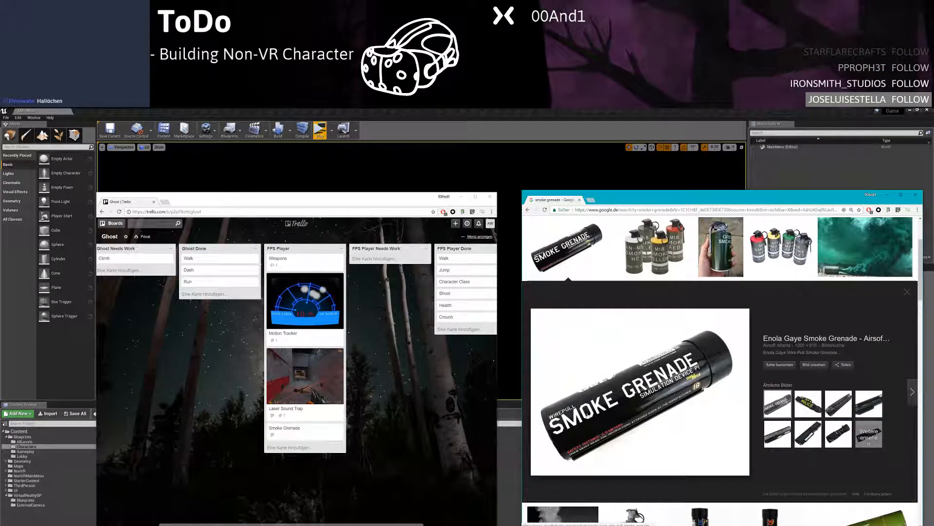
right_click(612, 386)
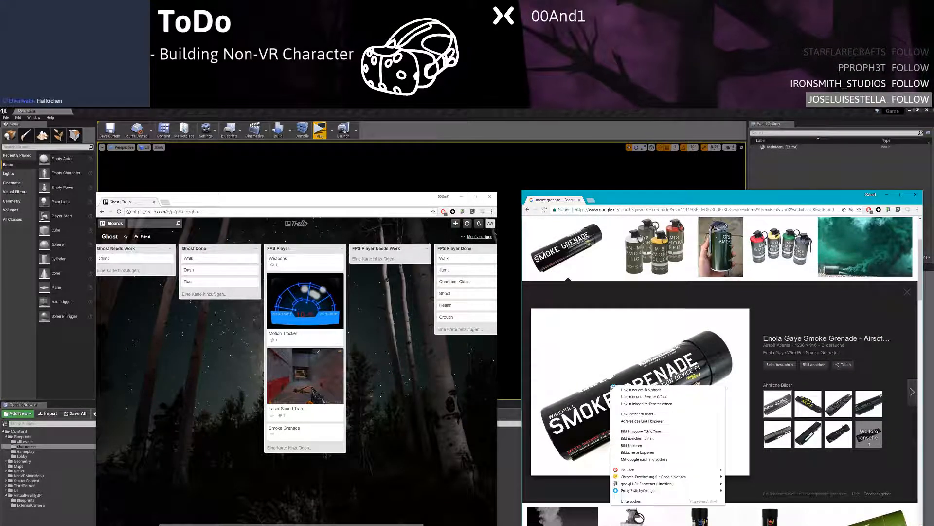
click(632, 445)
click(292, 429)
key(ctrl+v)
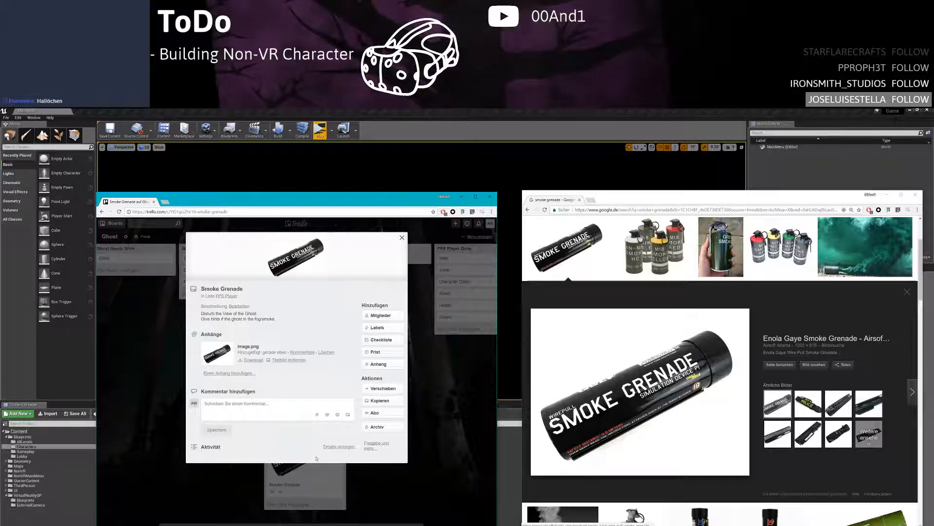
click(409, 501)
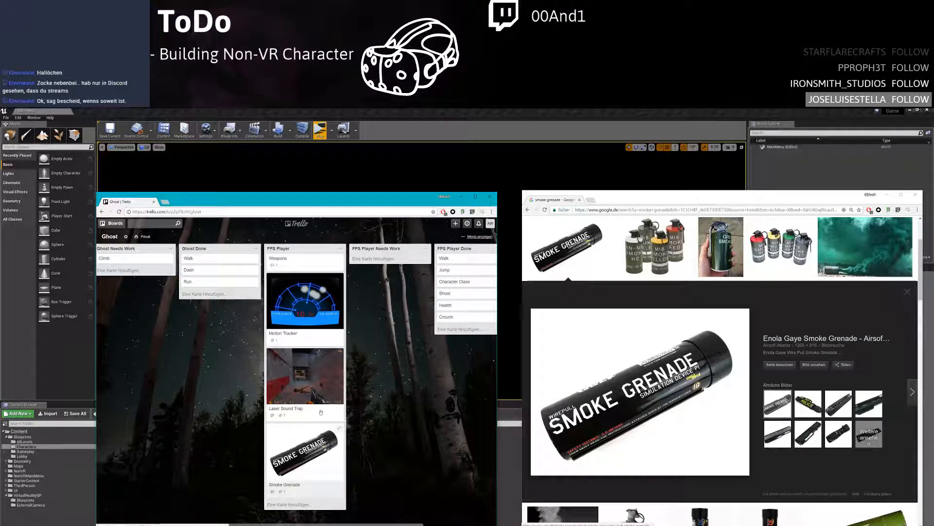
Close the smoke grenade image results and put the Trello window away to return to the Unreal Editor
click(580, 201)
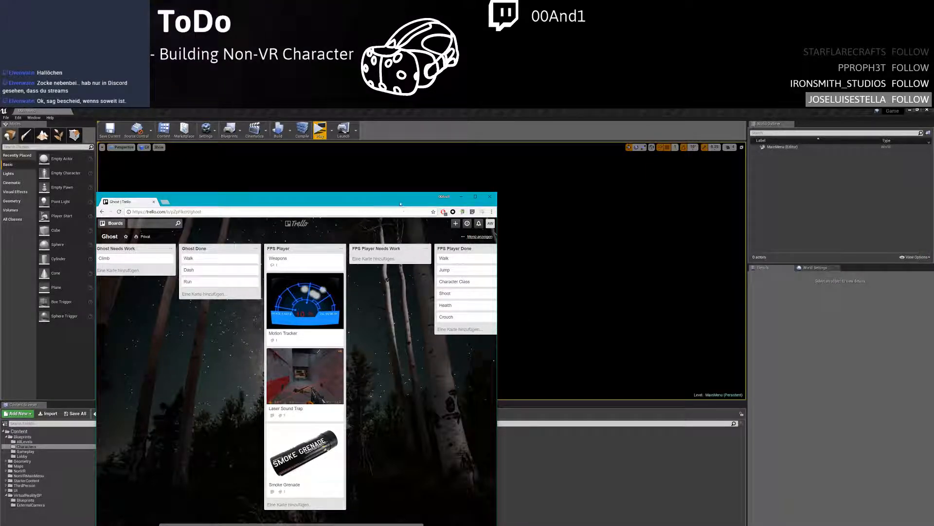
drag(400, 203, 472, 187)
click(534, 180)
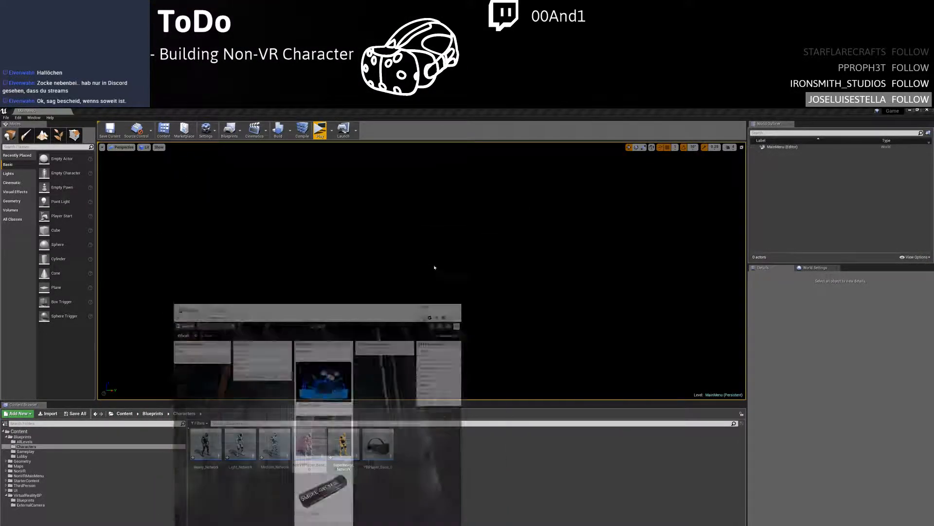
Create a new folder named "Weapons" inside the Blueprints folder of the project content
click(32, 438)
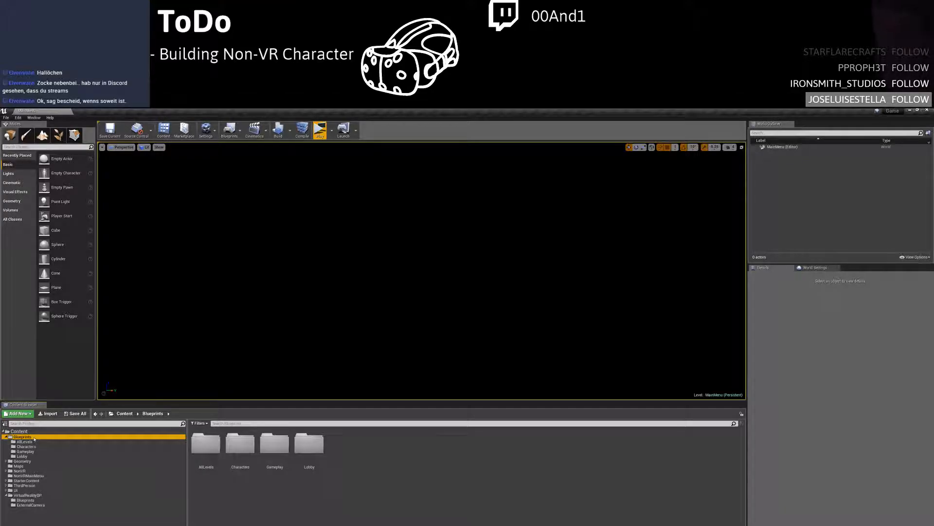
right_click(32, 439)
click(46, 440)
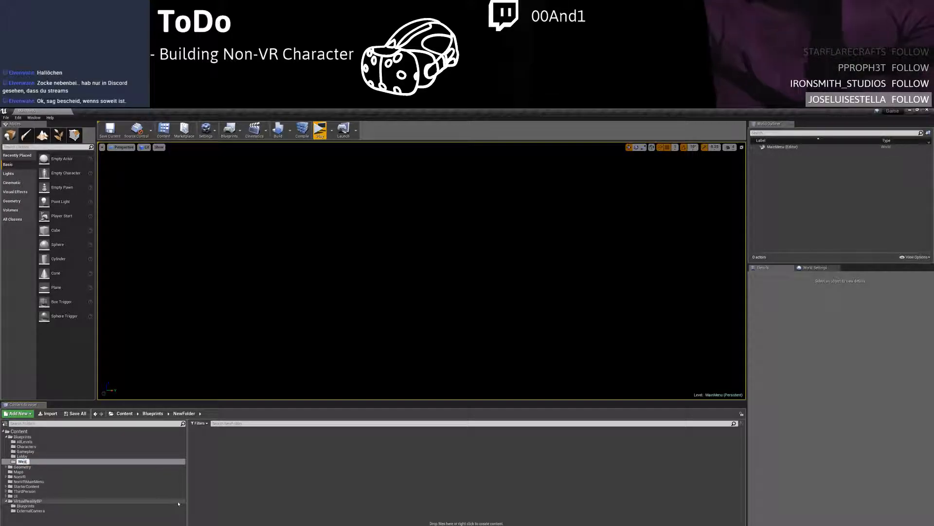
text(Weapons)
key(Return)
Create a new folder named "Equipment" inside the Blueprints folder of the project content
click(23, 437)
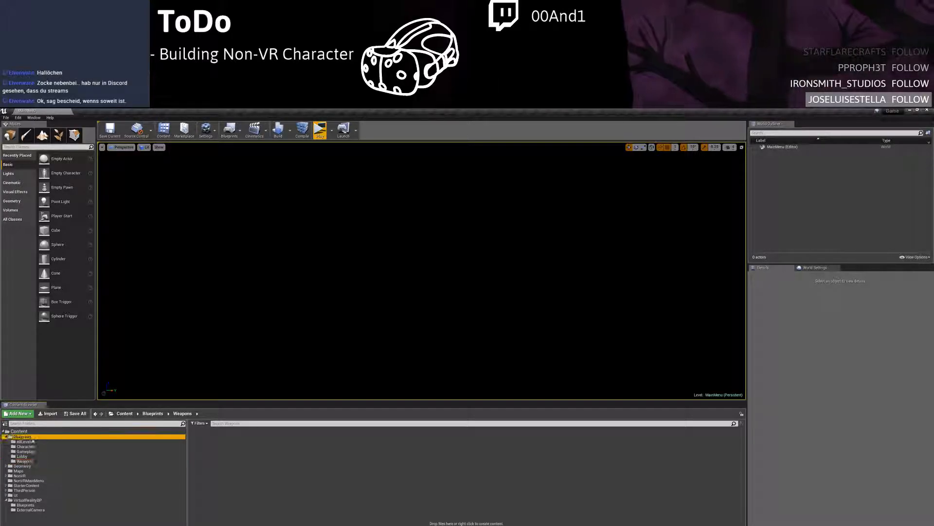
right_click(30, 438)
click(32, 440)
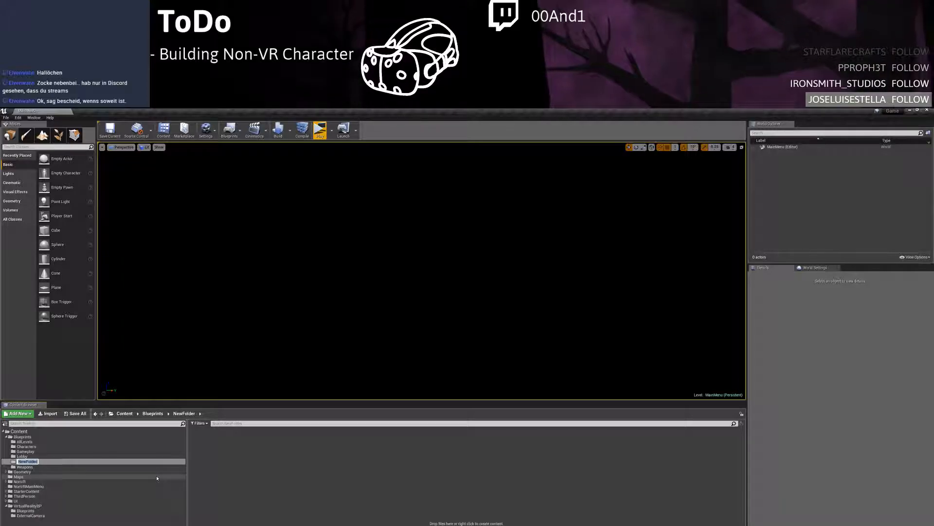
text(Ad)
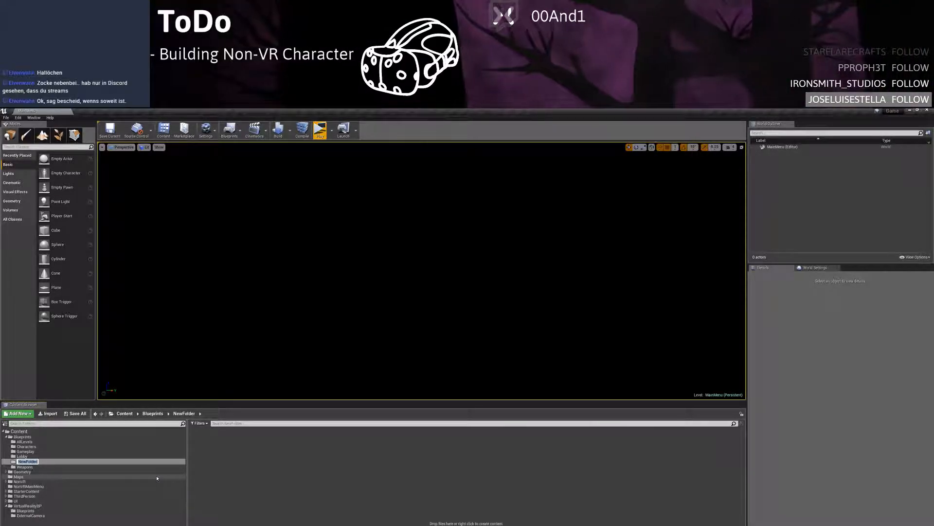
key(BackSpace)
key(BackSpace)
text(Equi)
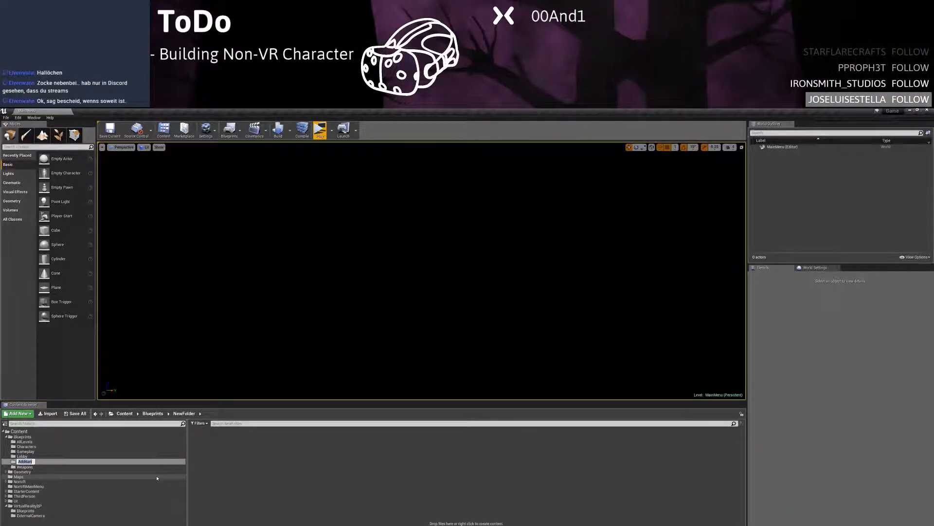
text(pment#)
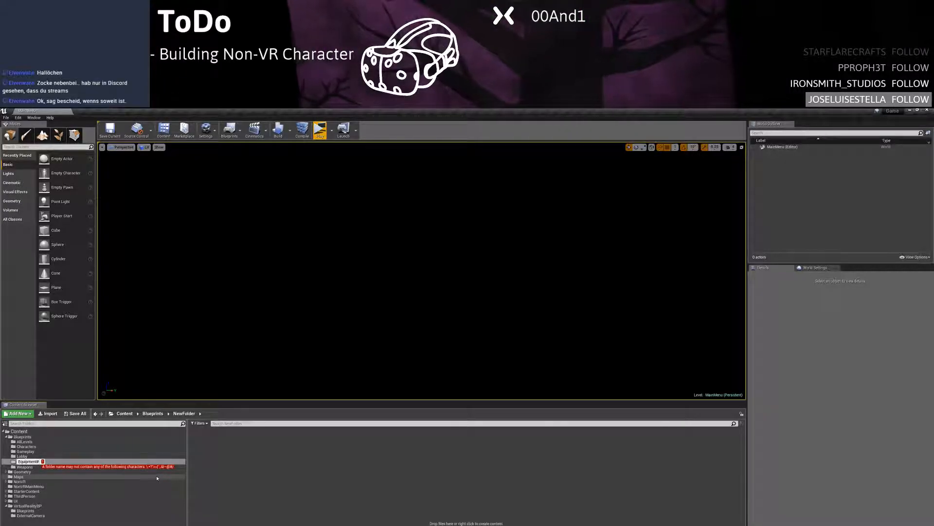
key(Return)
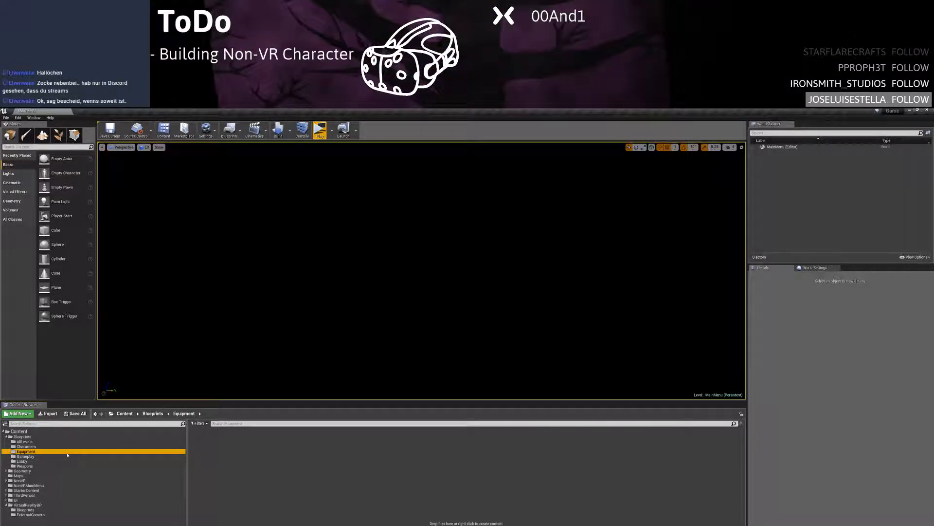
Create an Actor Blueprint named "LightWeapon_1" in the Weapons folder and open it for editing
click(51, 465)
click(258, 483)
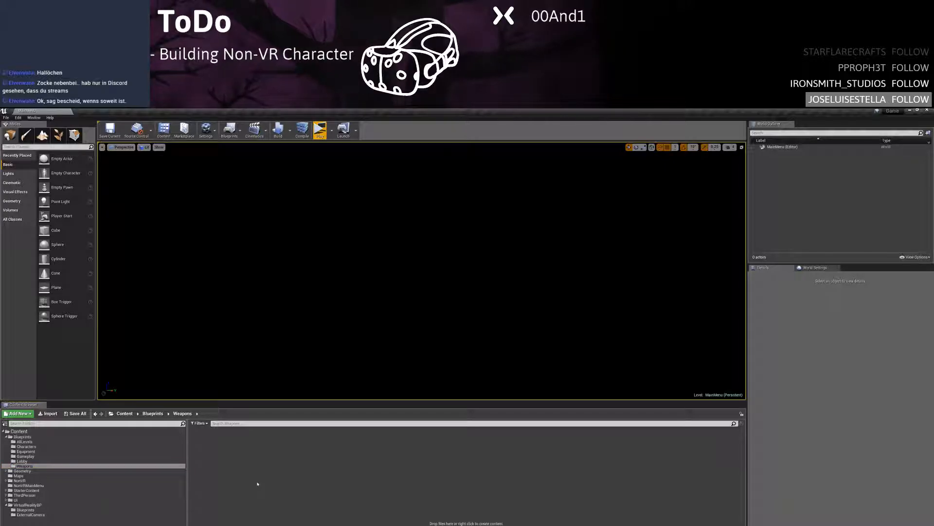
right_click(302, 471)
click(336, 343)
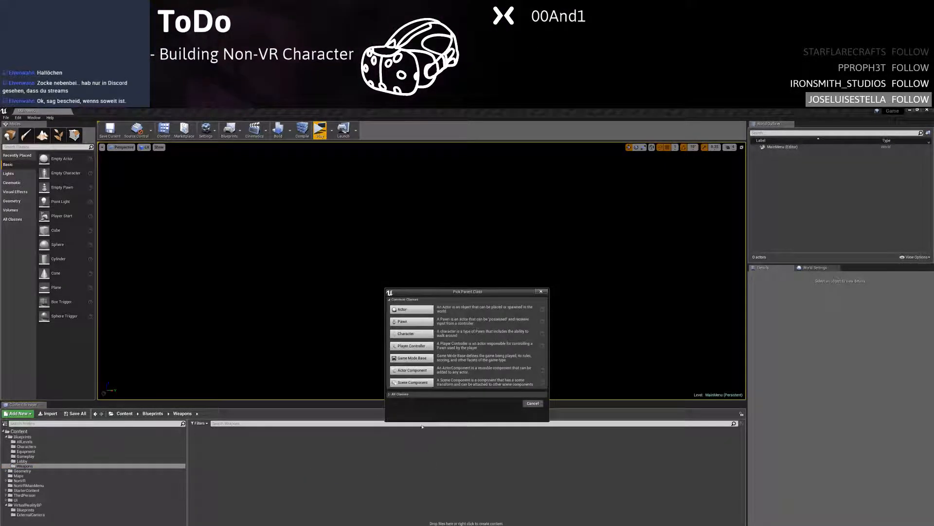
click(411, 310)
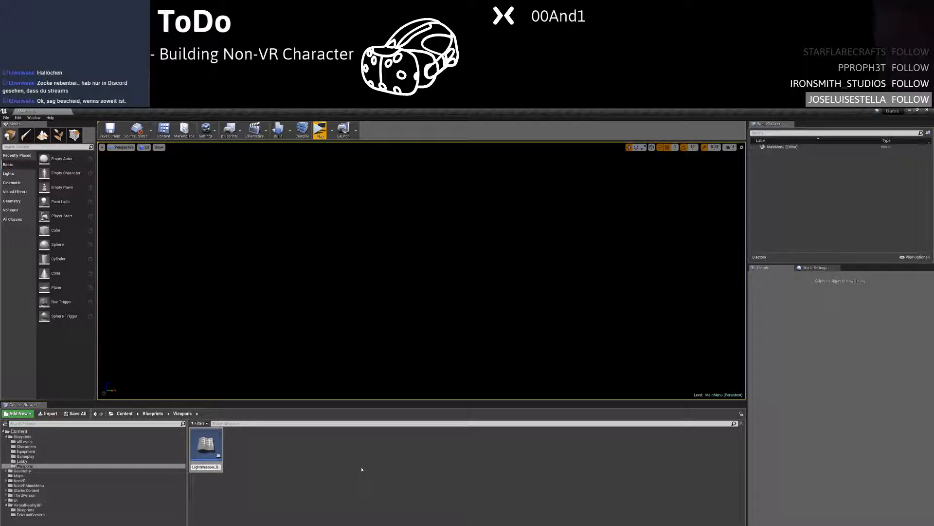
double_click(208, 450)
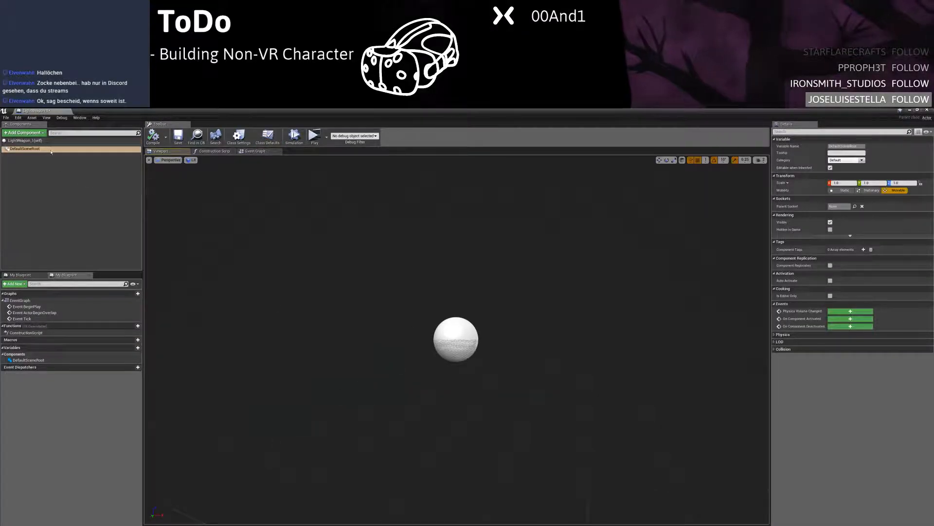
Add a Static Mesh component to the LightWeapon_1 Blueprint and make it the root in place of DefaultSceneRoot
click(68, 132)
text(s)
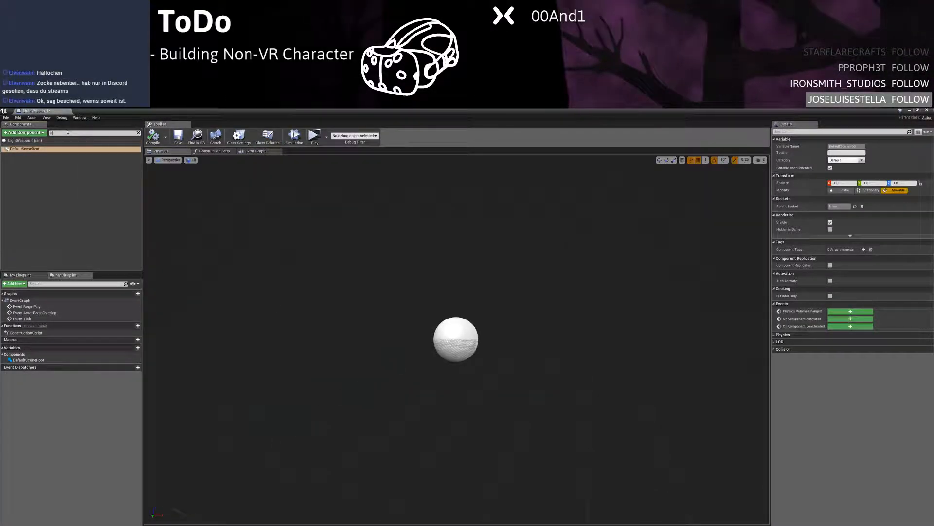
click(26, 132)
text(s)
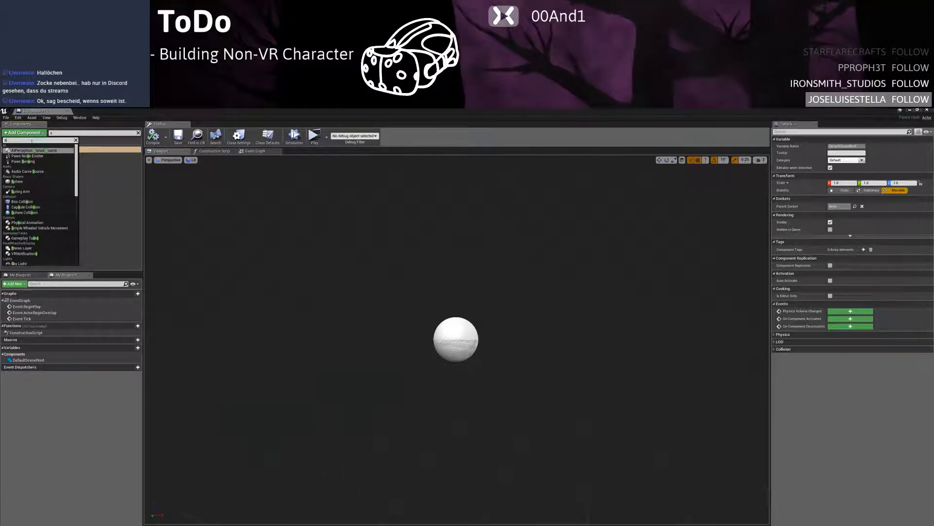
text(tat)
click(21, 161)
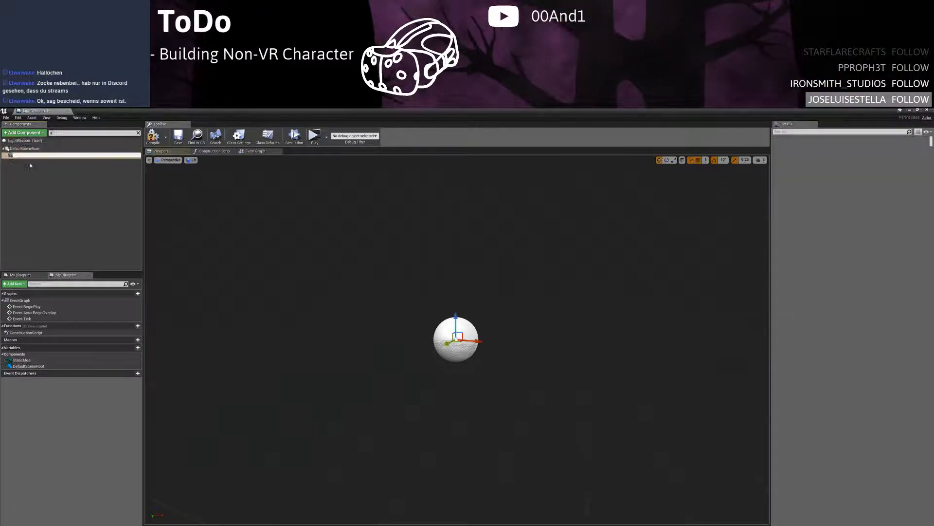
drag(24, 151, 24, 149)
Look through the available static mesh assets for one that suits the weapon's StaticMesh component
click(884, 227)
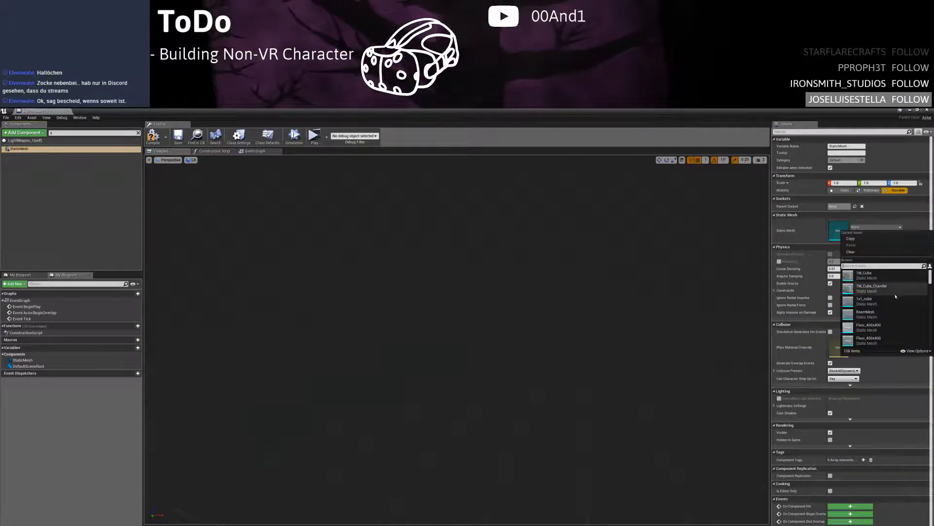
scroll(891, 307, down, 1)
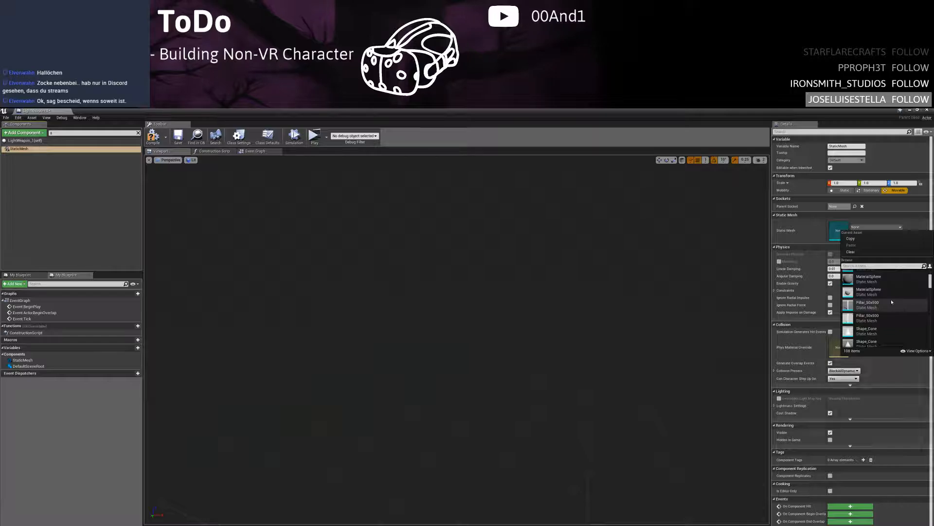
scroll(889, 315, down, 2)
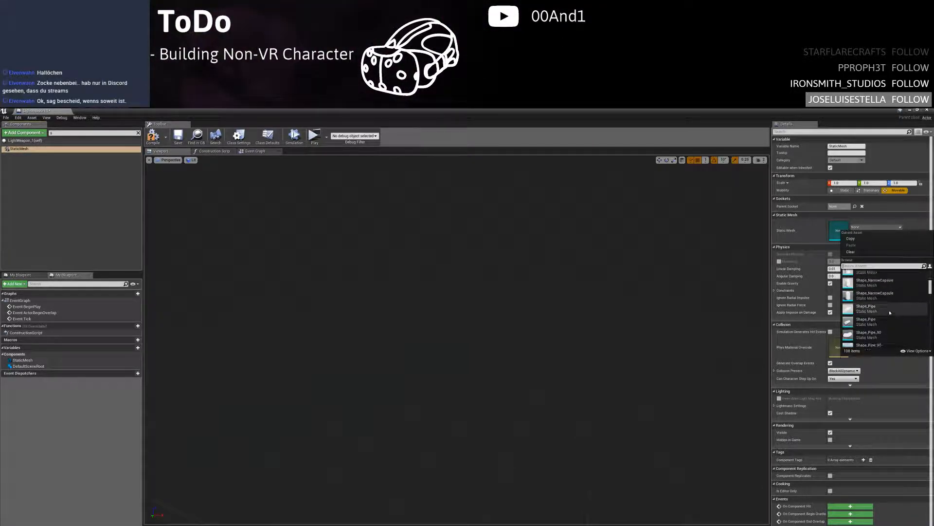
scroll(890, 312, down, 5)
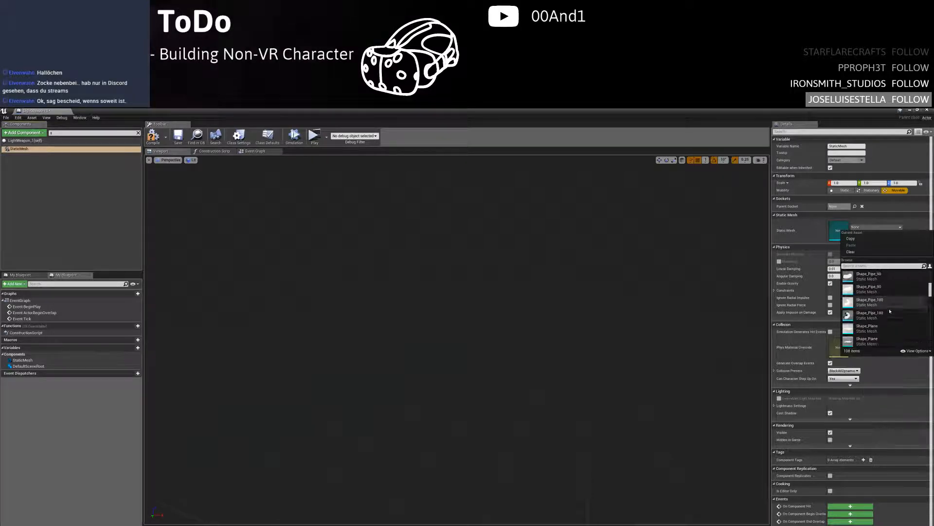
scroll(889, 310, down, 4)
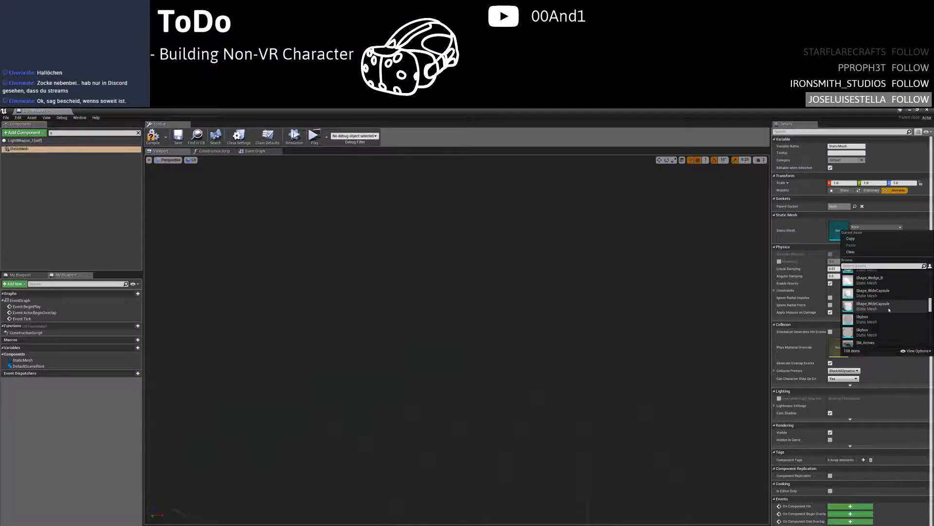
scroll(889, 310, down, 1)
scroll(889, 310, down, 3)
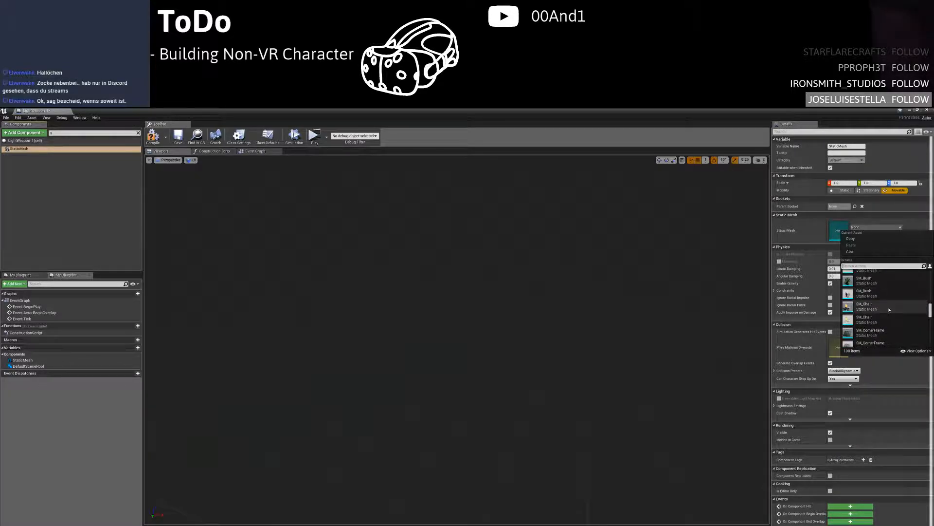
scroll(889, 310, down, 4)
scroll(889, 310, down, 5)
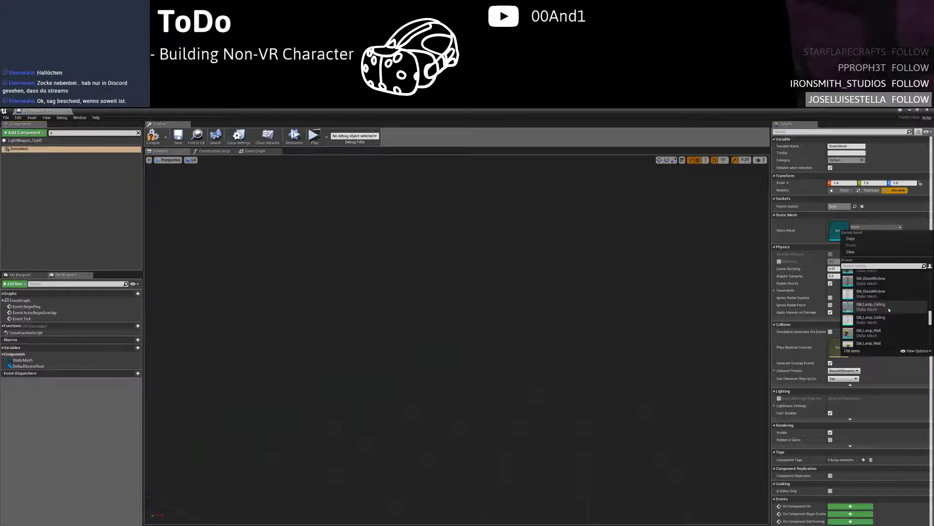
scroll(889, 310, down, 4)
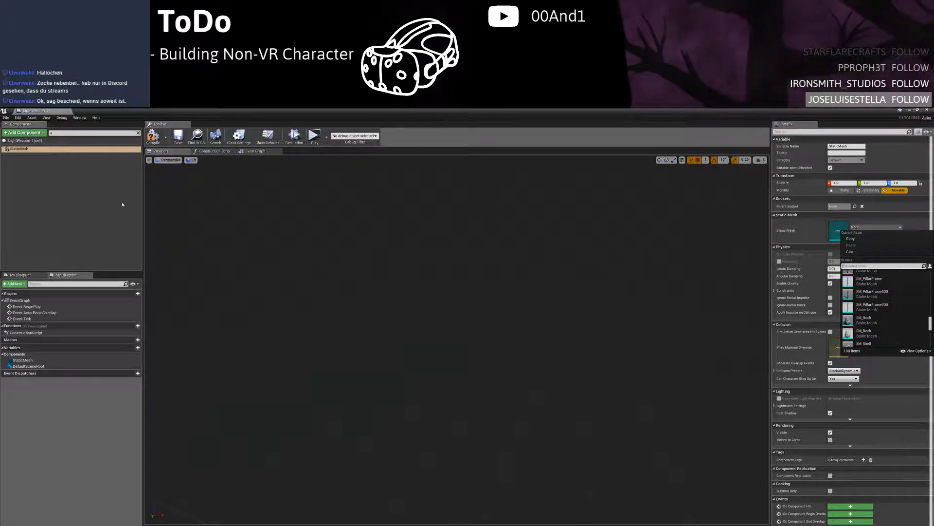
Dock the LightWeapon_1 Blueprint editor beside the level editor and look into the ThirdPerson content folder
drag(53, 112, 98, 111)
click(27, 110)
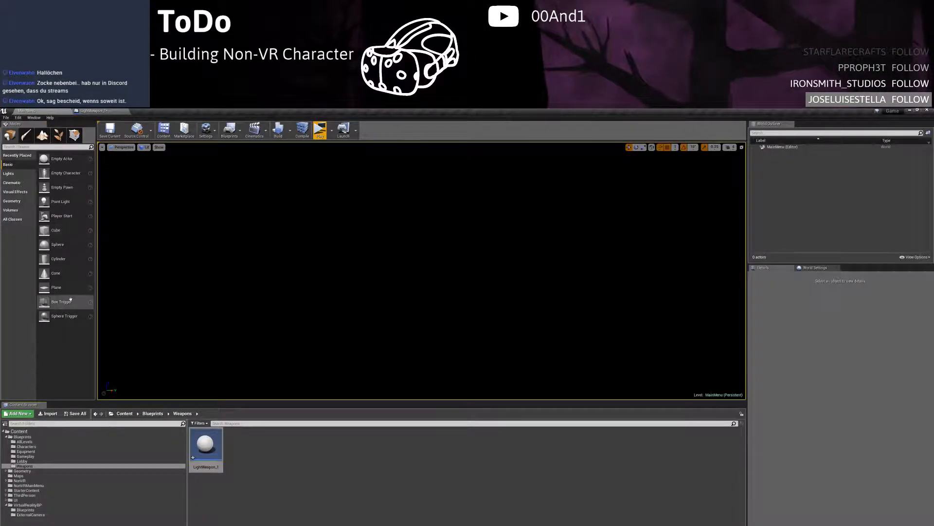
click(5, 437)
click(6, 475)
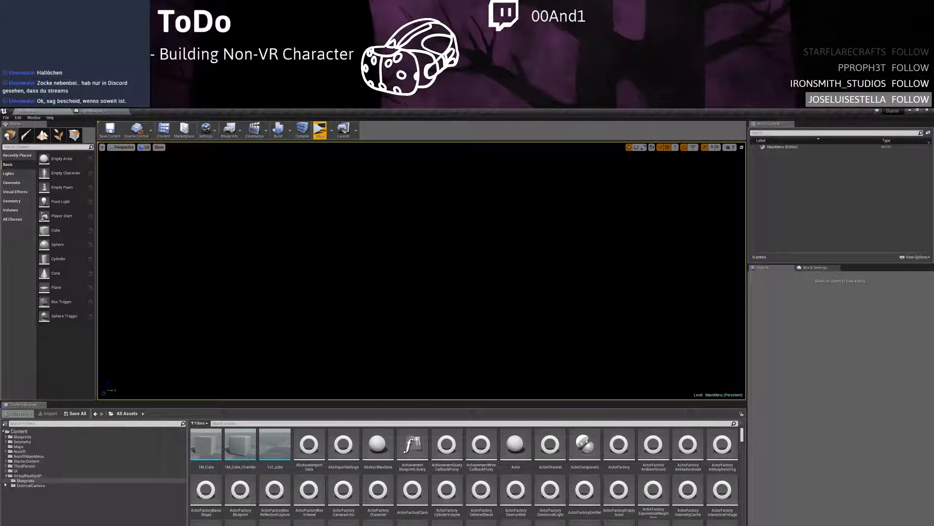
click(23, 465)
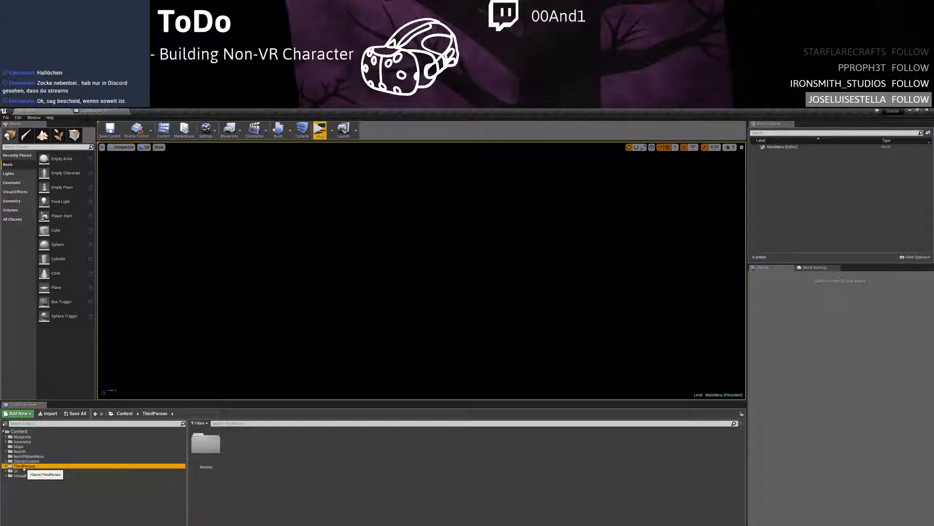
click(6, 466)
click(5, 465)
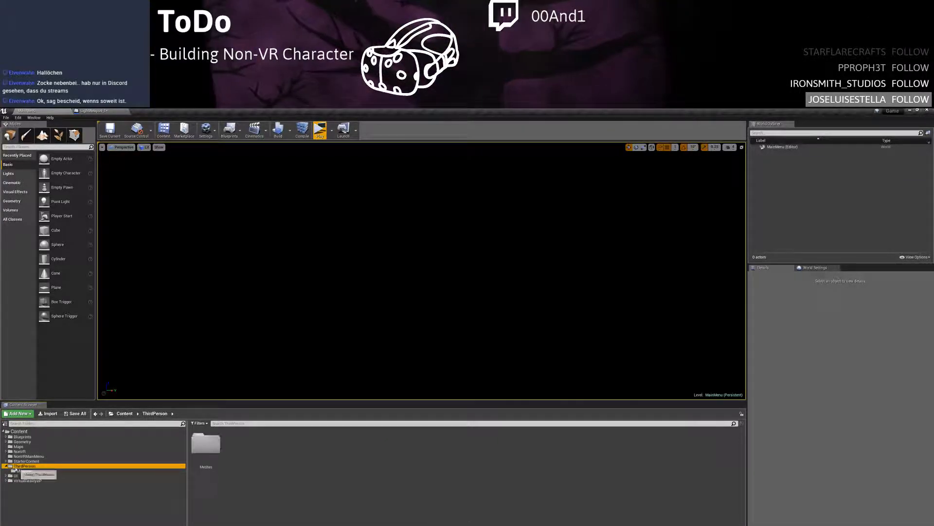
Add the First Person Blueprint feature pack to the project and close the content dialog
click(18, 413)
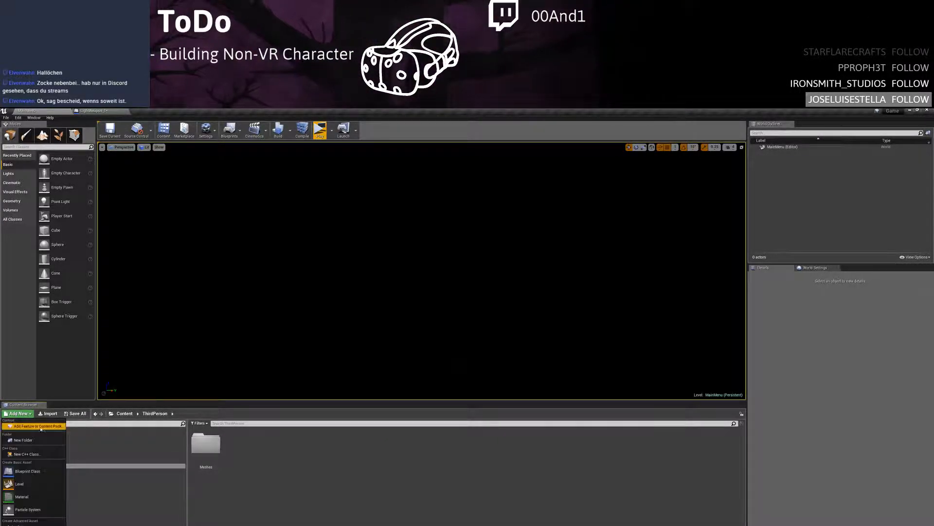
click(29, 429)
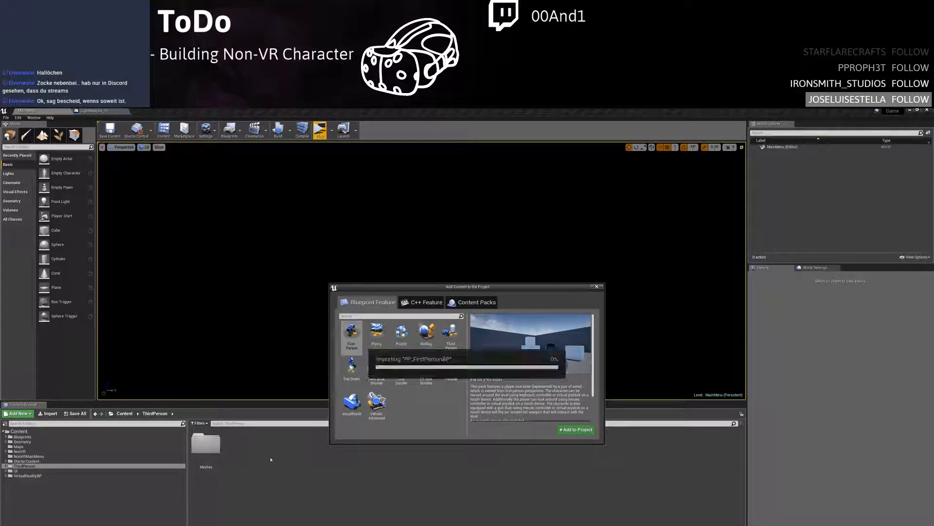
click(599, 287)
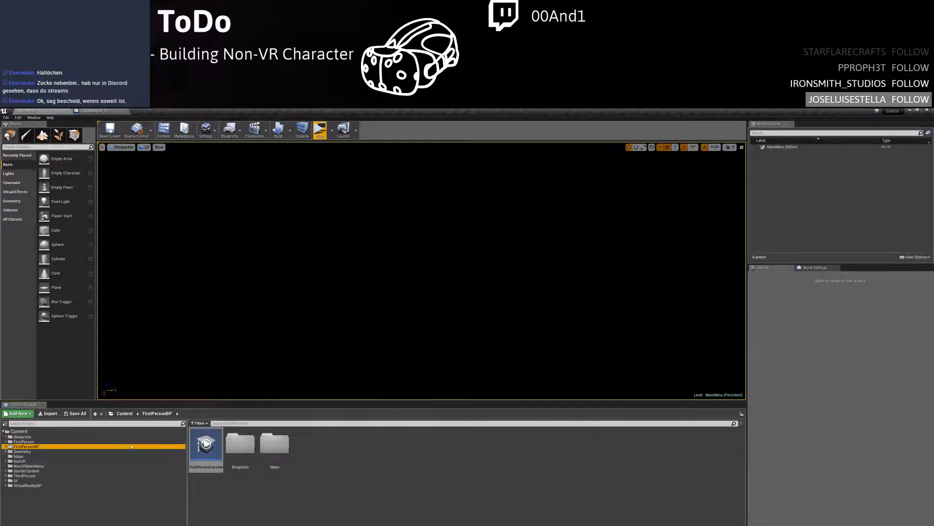
Exit the First Person overview tutorial and delete the Blueprints folder inside FirstPersonBP
double_click(249, 448)
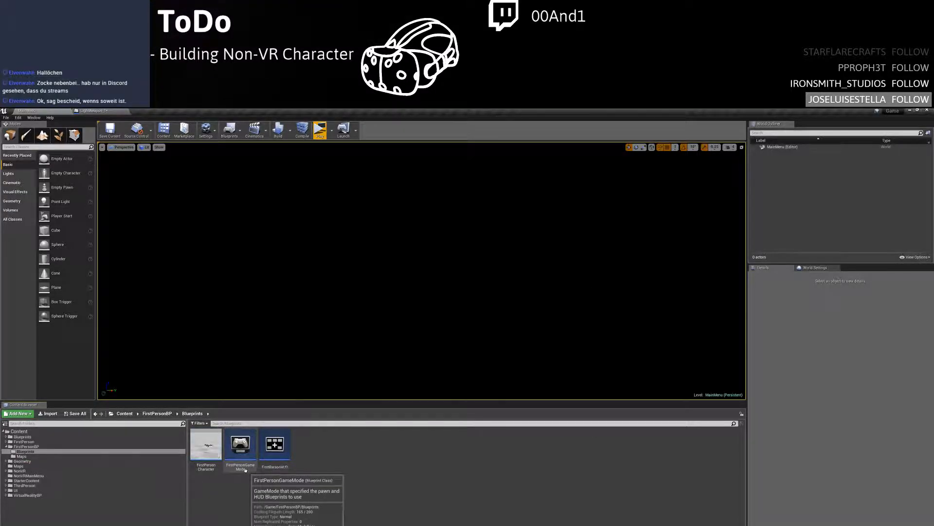
key(alt+Left)
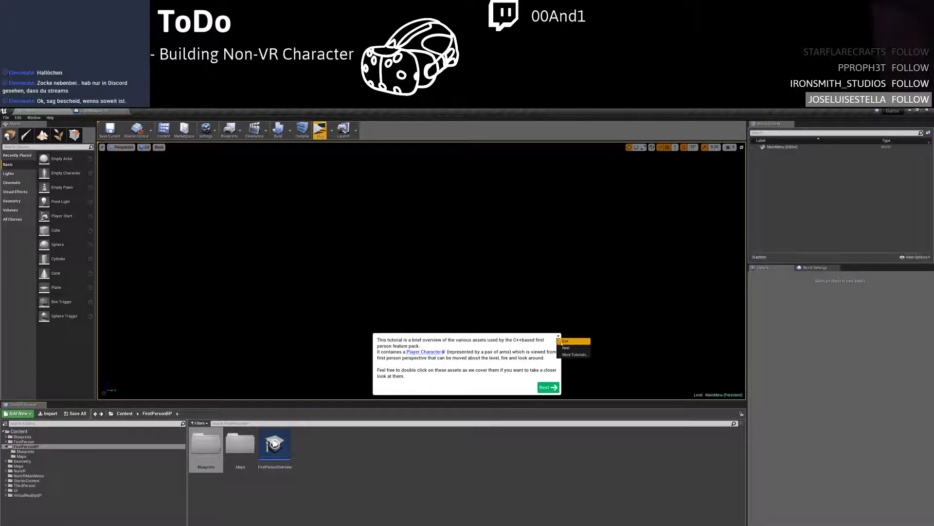
click(563, 342)
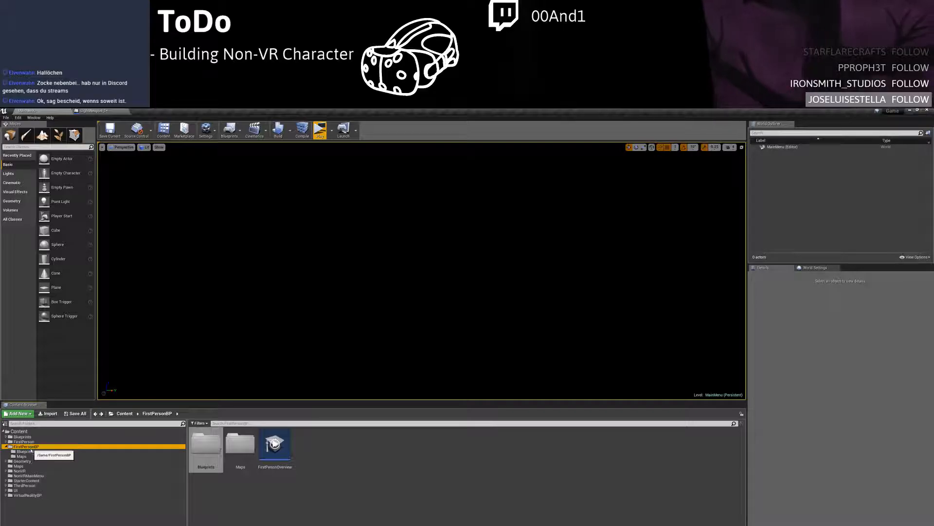
key(Delete)
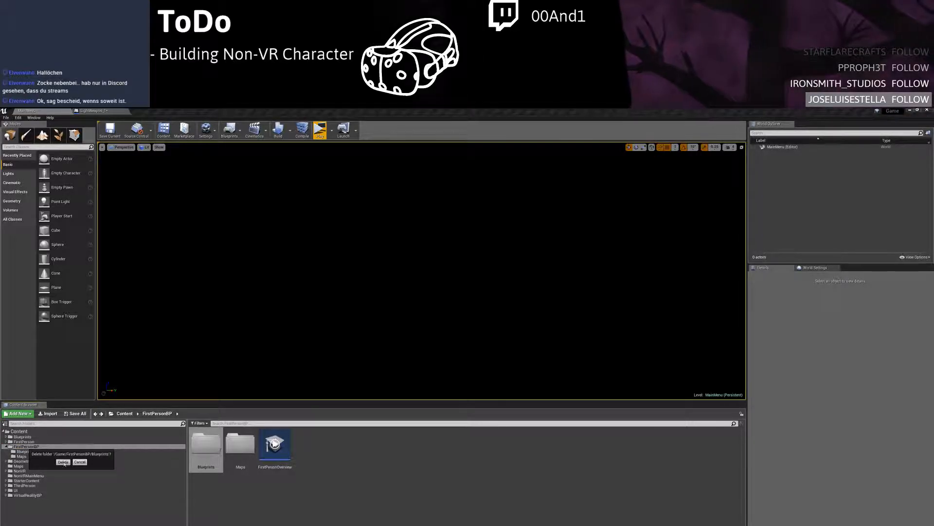
key(Return)
click(457, 462)
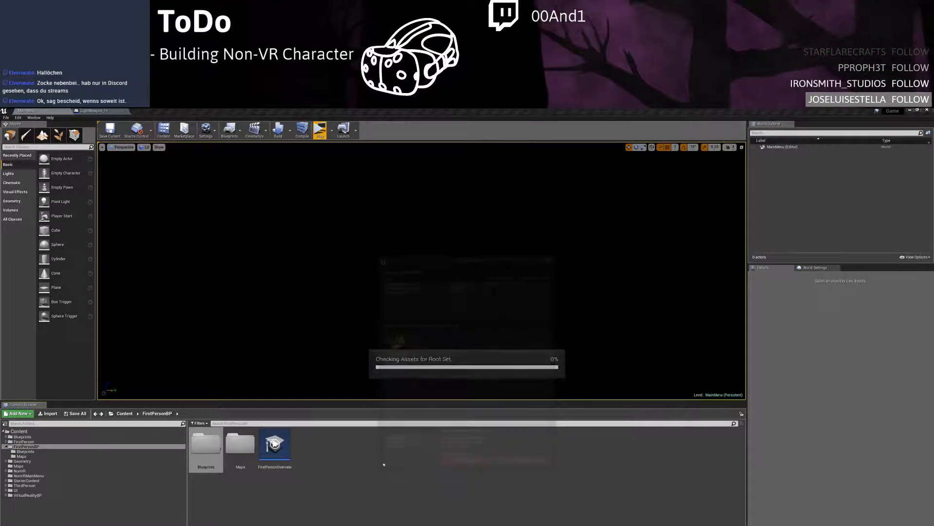
Delete the FirstPersonExampleMap level from the Maps folder inside FirstPersonBP
double_click(23, 441)
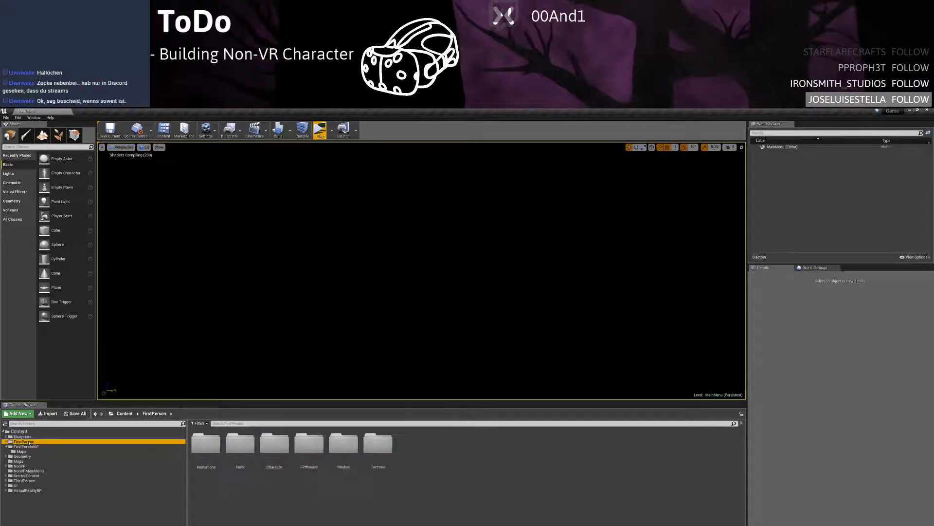
click(23, 481)
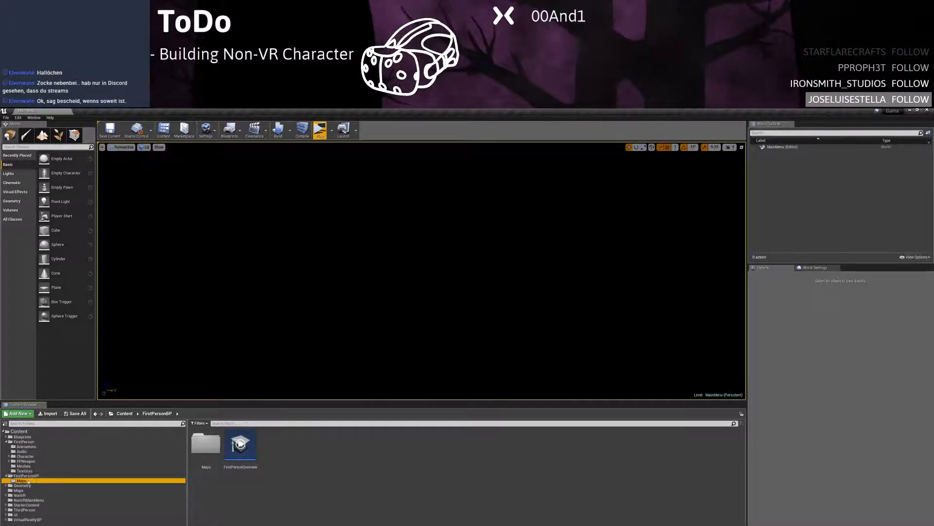
click(200, 450)
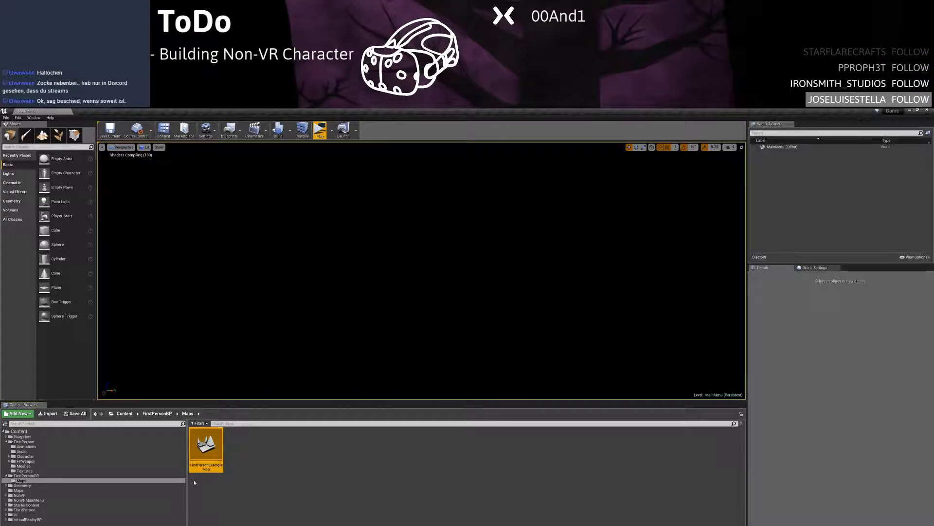
key(Delete)
click(423, 463)
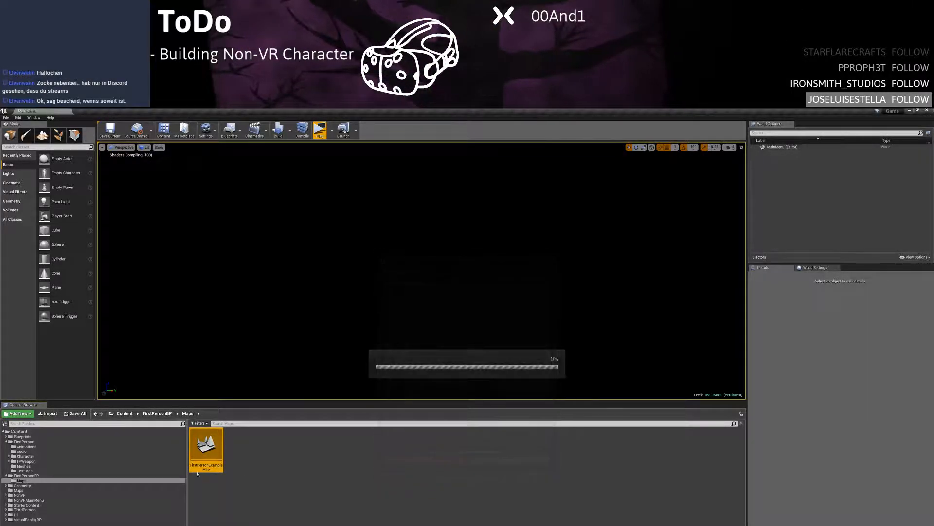
Delete the whole FirstPersonBP folder with its remaining contents
click(29, 475)
key(Delete)
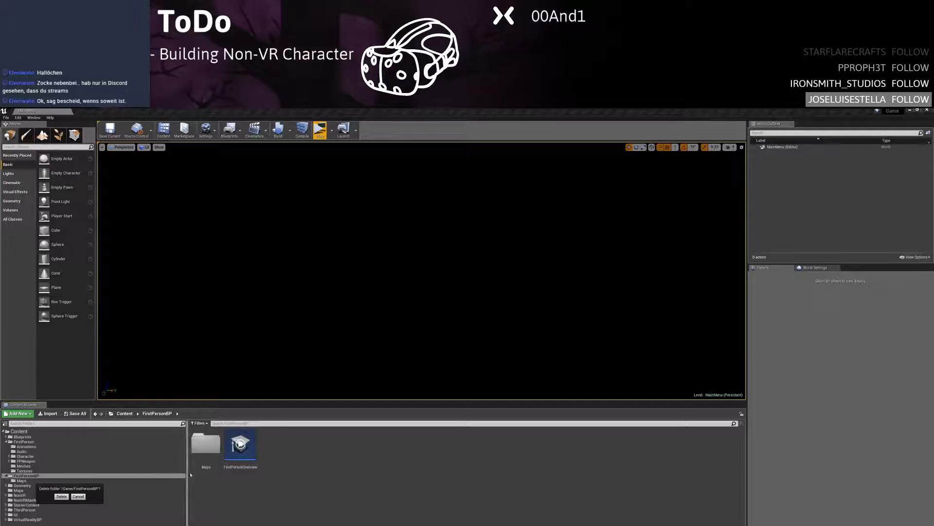
click(62, 496)
click(411, 459)
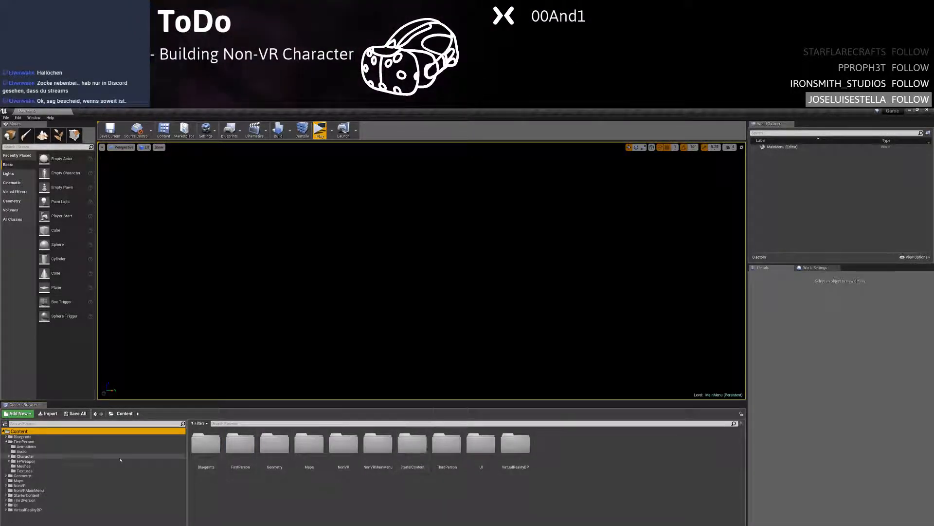
Check the Animations folder in FirstPerson and delete the neighbouring Audio folder with its weapon sound
click(27, 446)
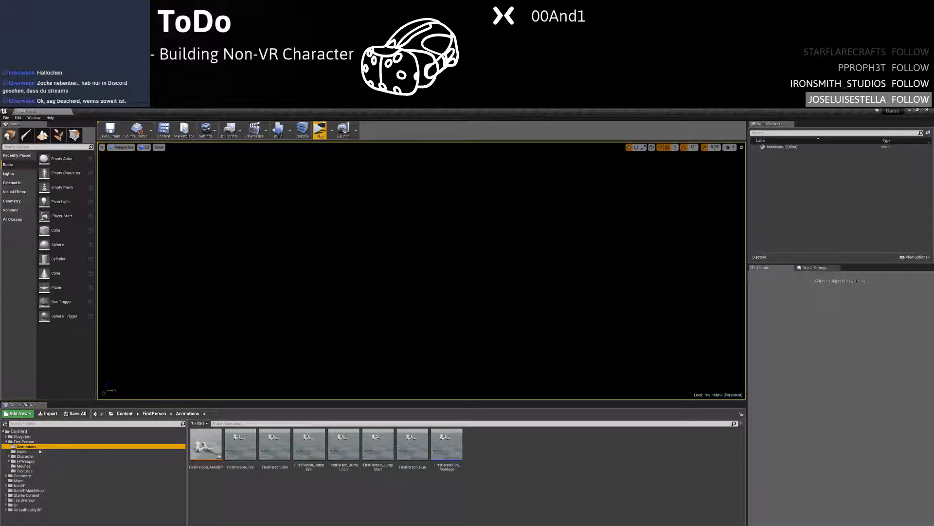
click(22, 451)
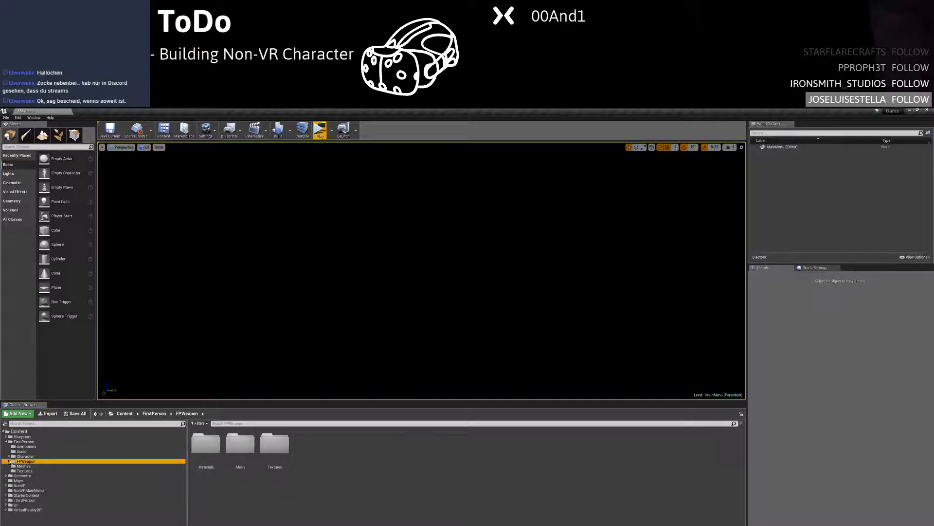
click(21, 451)
key(Delete)
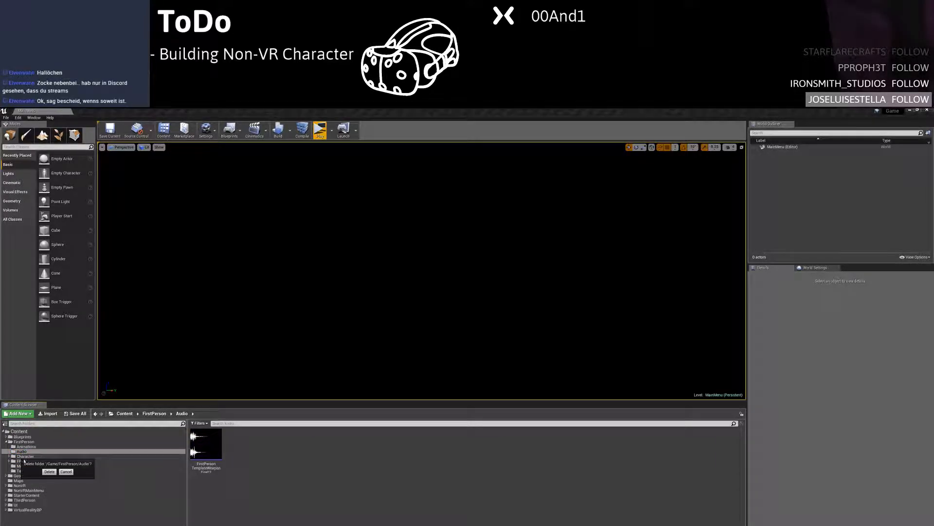
click(49, 472)
click(424, 463)
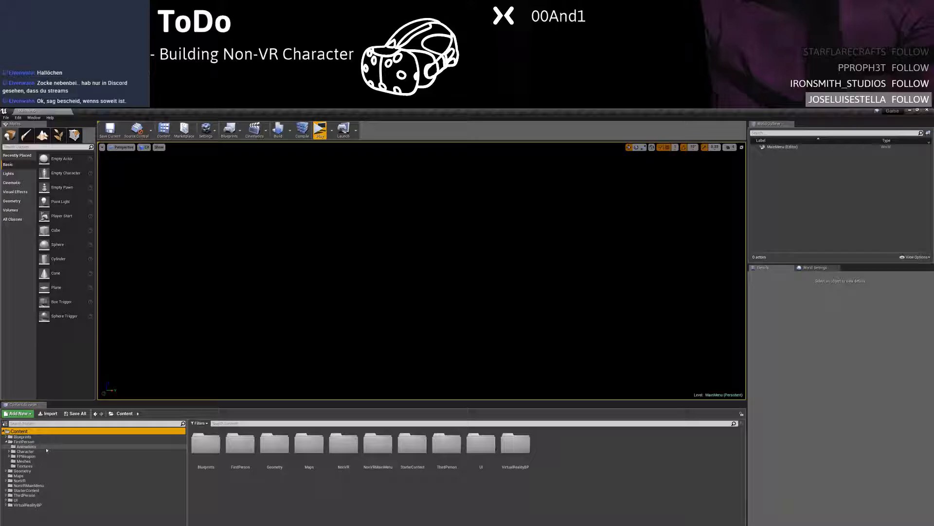
Look through the Materials, Mesh and Textures subfolders of FirstPerson's Character folder to see which assets they contain
click(25, 451)
click(8, 451)
click(27, 457)
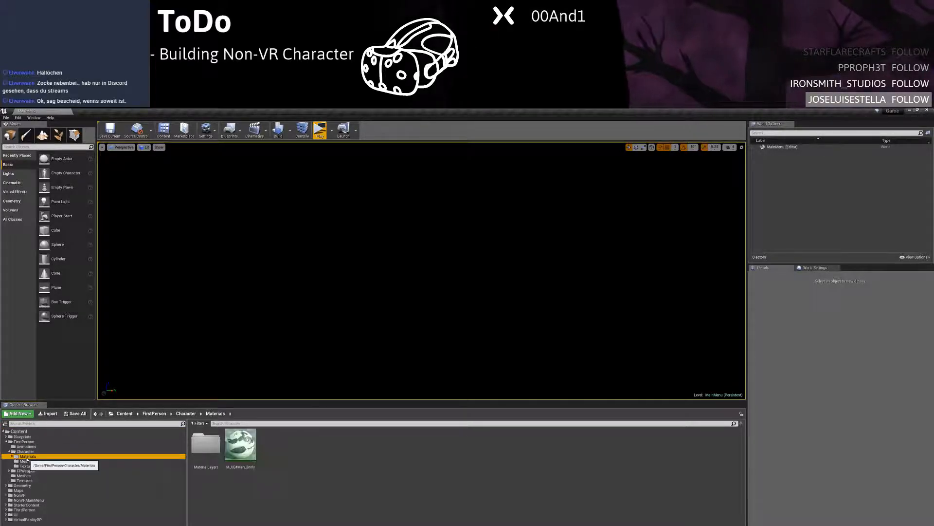
click(28, 461)
click(29, 465)
click(32, 471)
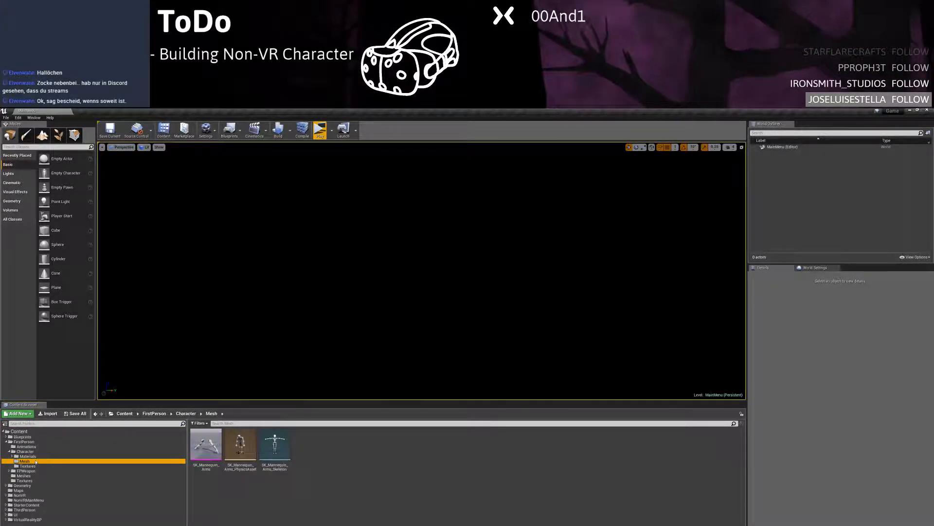
click(27, 461)
click(32, 465)
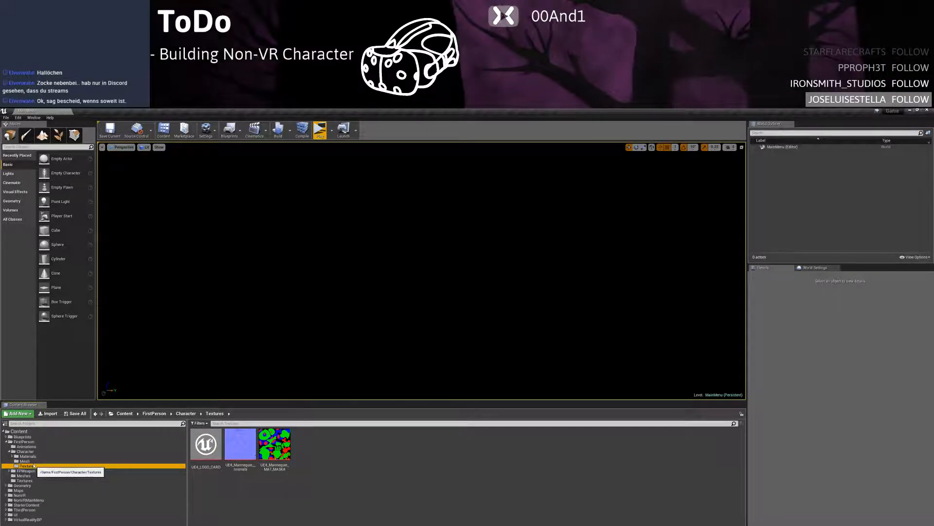
click(32, 461)
click(12, 456)
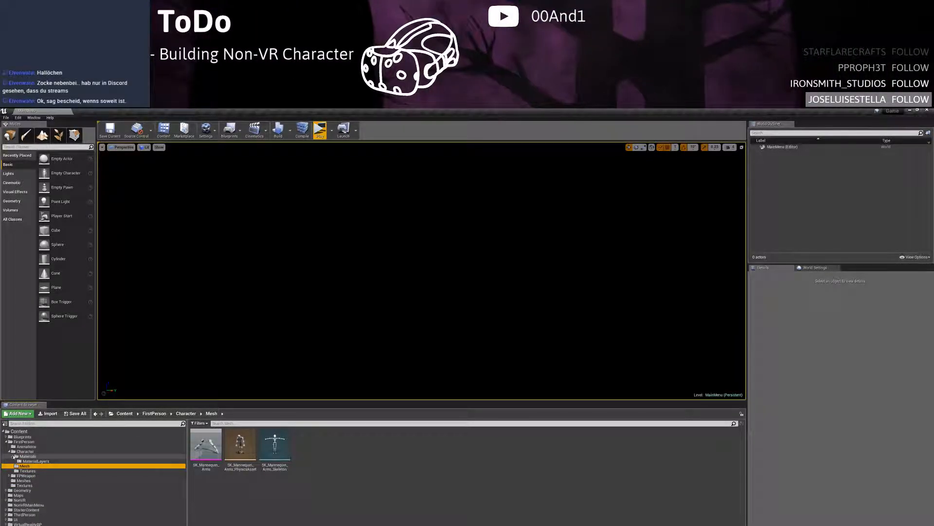
click(26, 460)
click(12, 456)
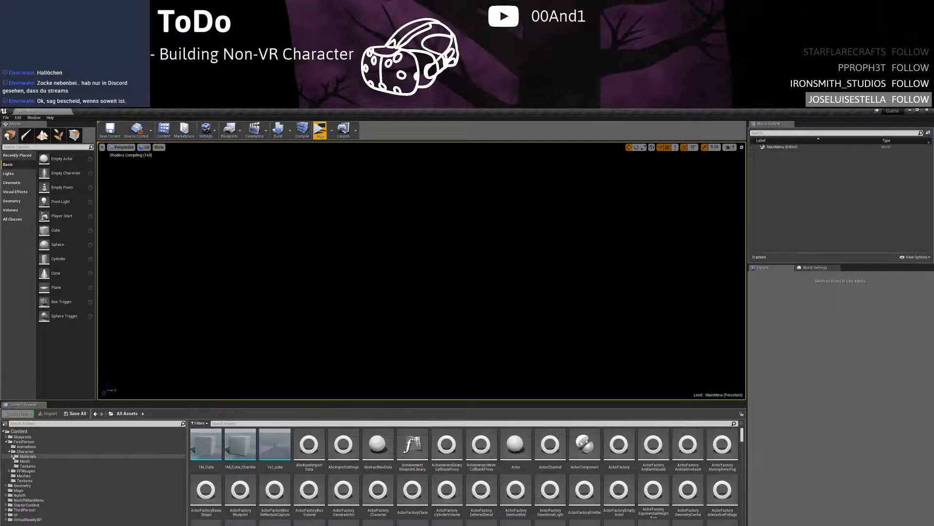
Delete the projectile mesh and all three materials in FirstPerson/Meshes, along with FirstPerson's Meshes and Textures folders
click(28, 471)
click(27, 475)
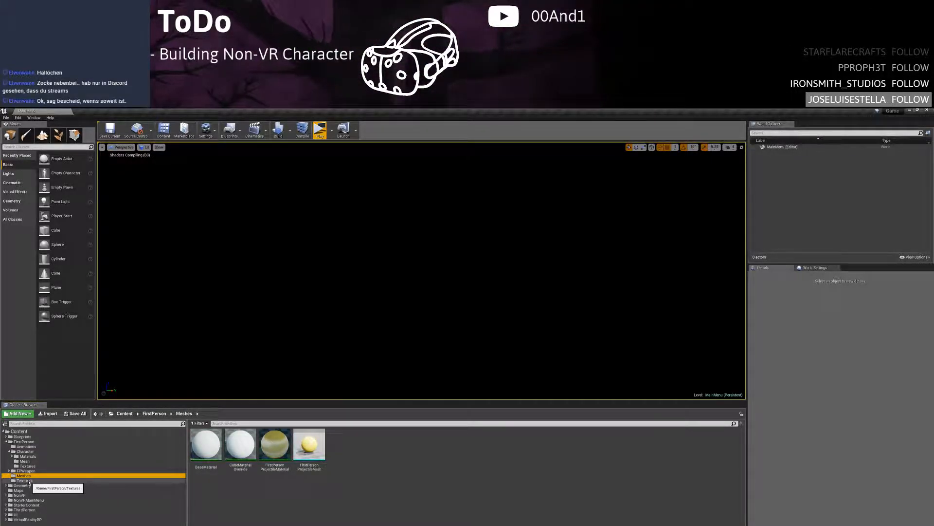
click(310, 459)
key(Delete)
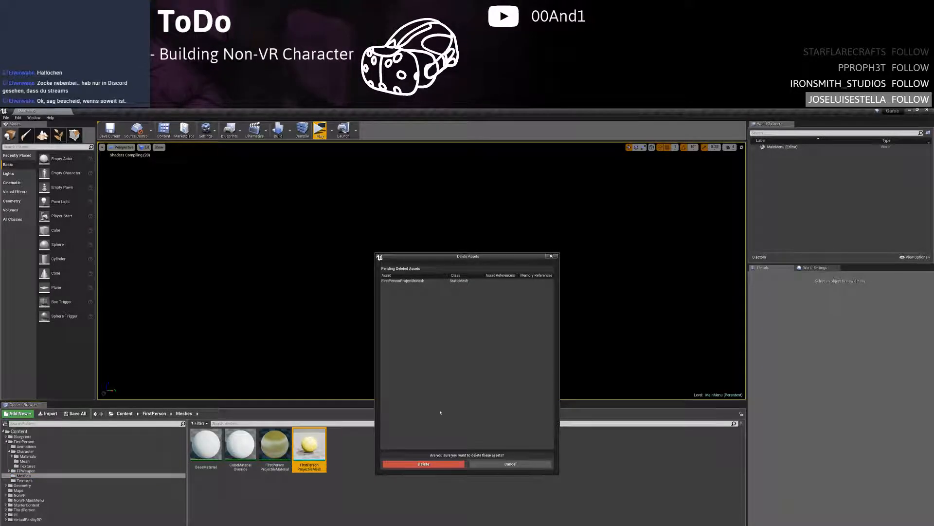
click(423, 464)
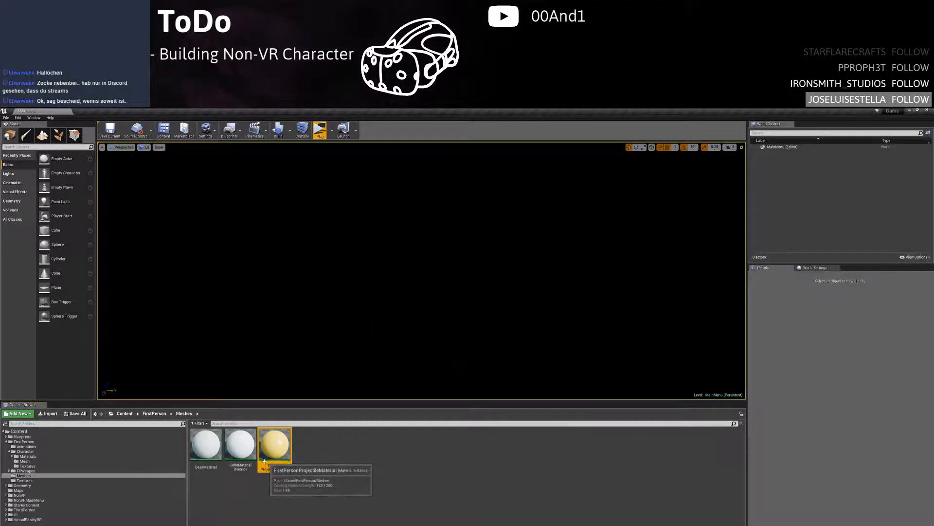
key(Delete)
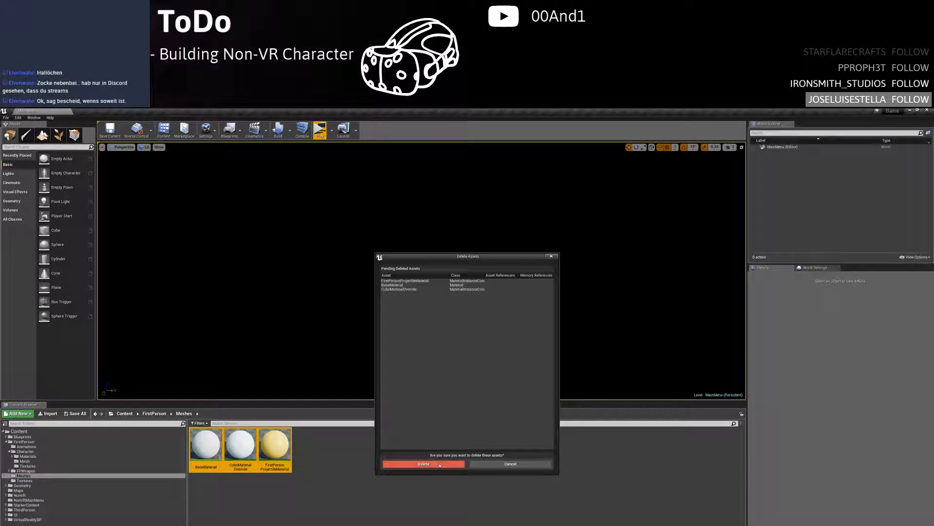
click(423, 464)
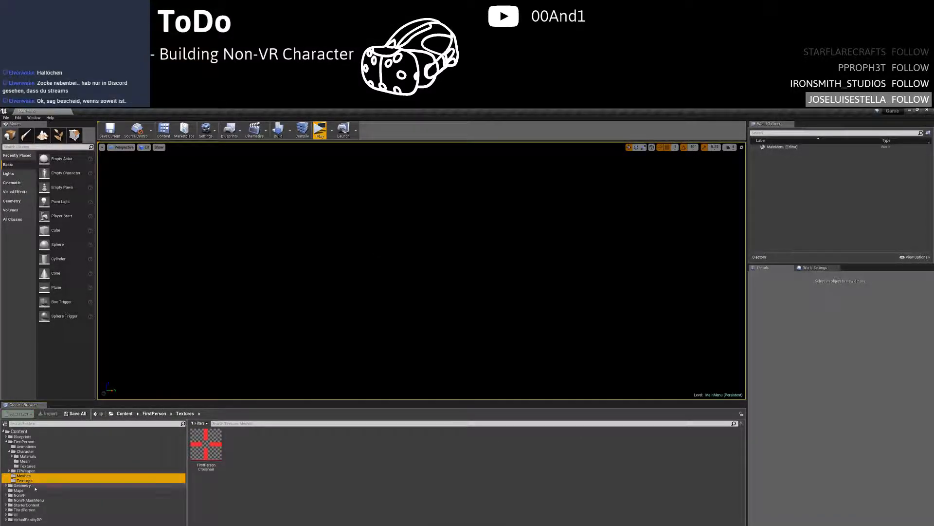
key(Delete)
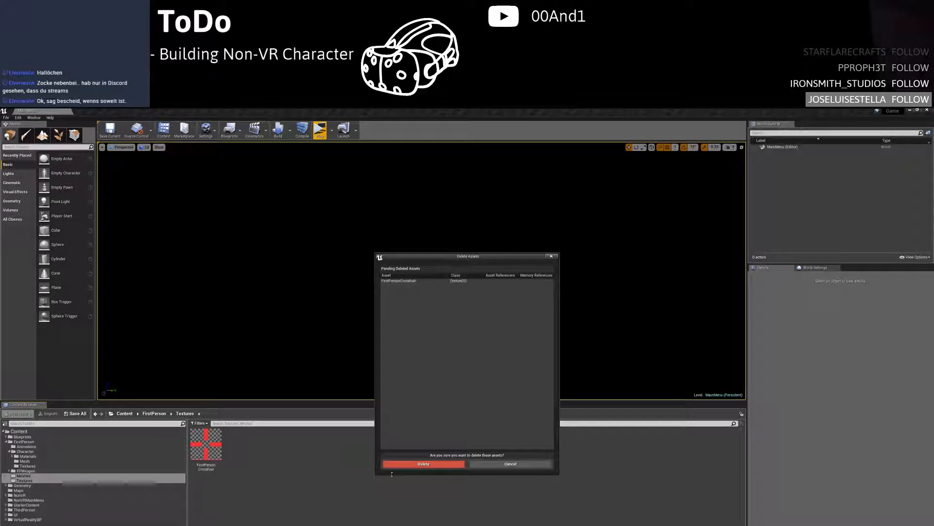
click(395, 464)
Examine the Materials, Mesh and Textures subfolders of FPWeapon and collapse the FPWeapon and Character folders
click(21, 470)
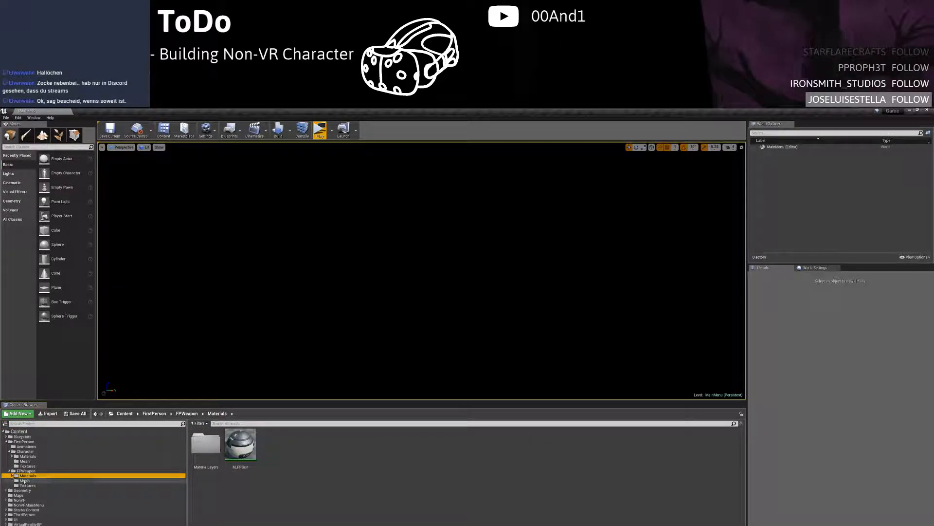
click(25, 480)
click(27, 485)
click(24, 480)
click(16, 474)
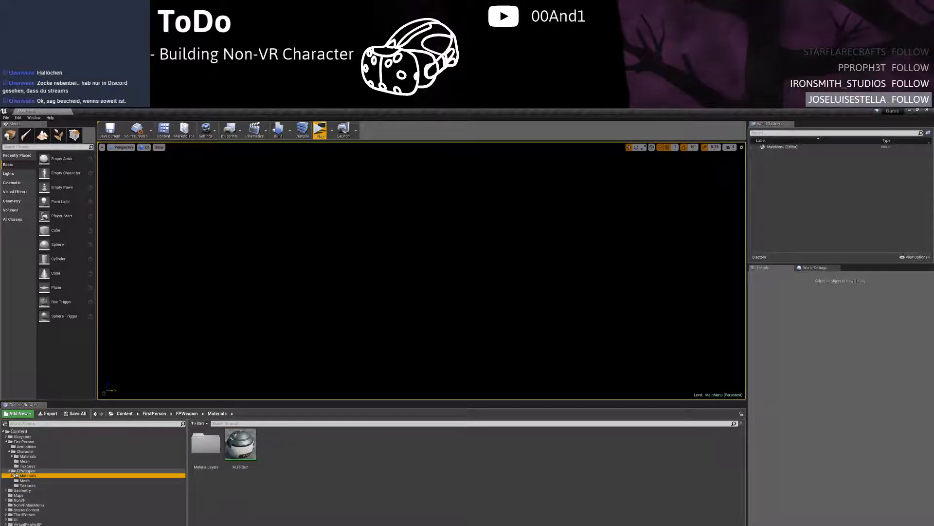
click(10, 471)
click(13, 451)
click(9, 451)
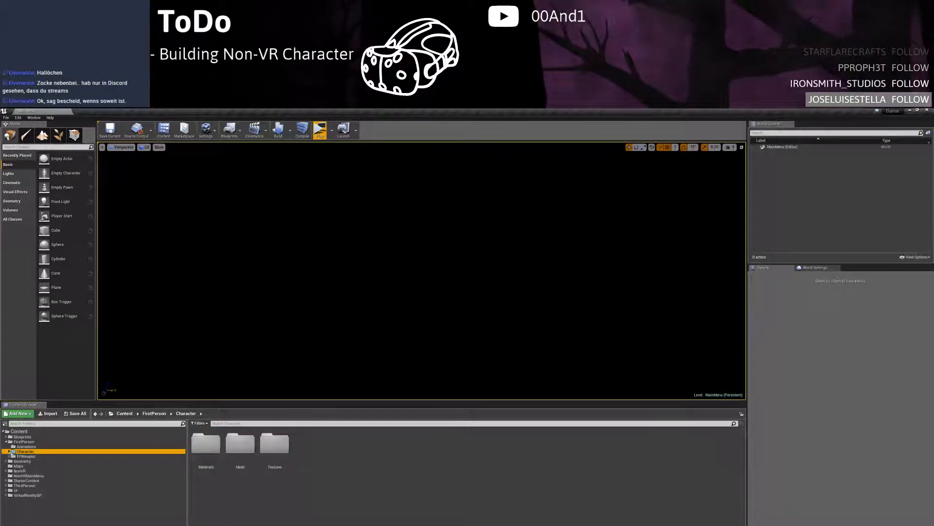
Move the Animations folder of FirstPerson into its Character folder and check the contents there
click(20, 447)
click(18, 451)
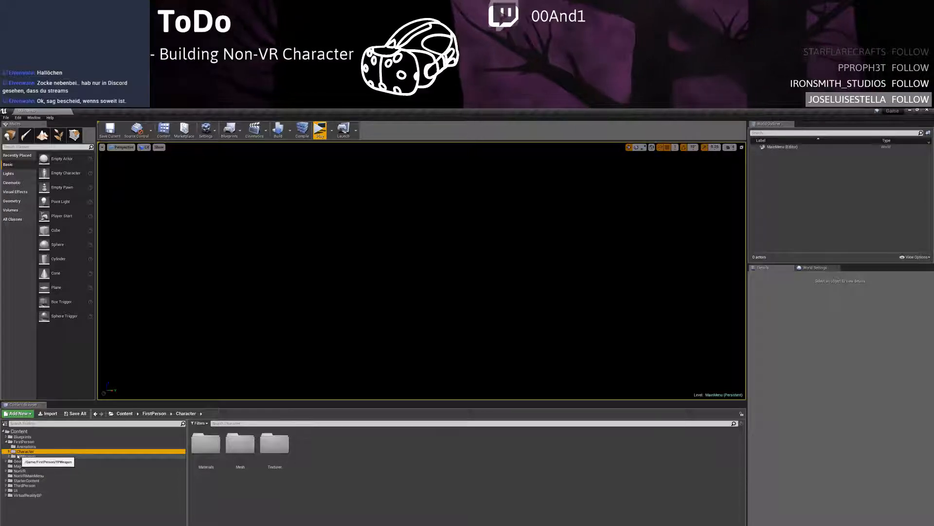
click(20, 447)
drag(19, 446, 23, 451)
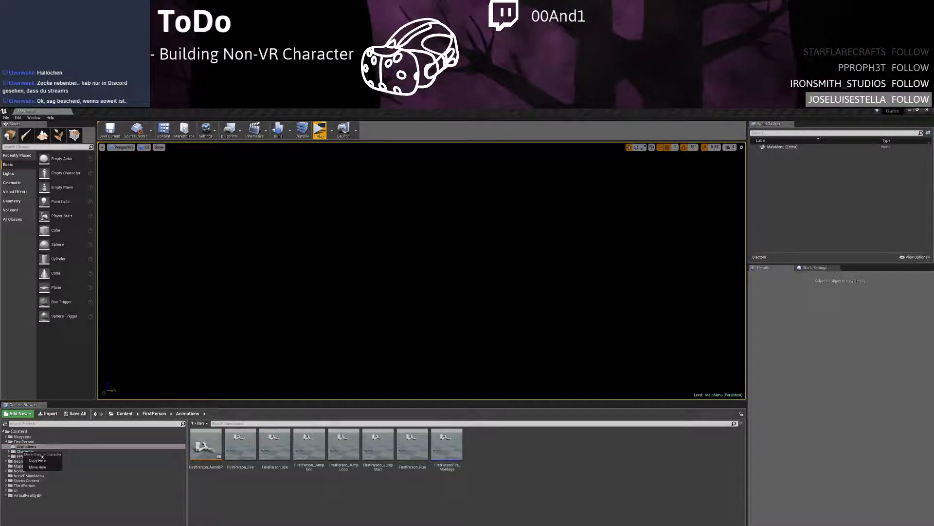
click(37, 466)
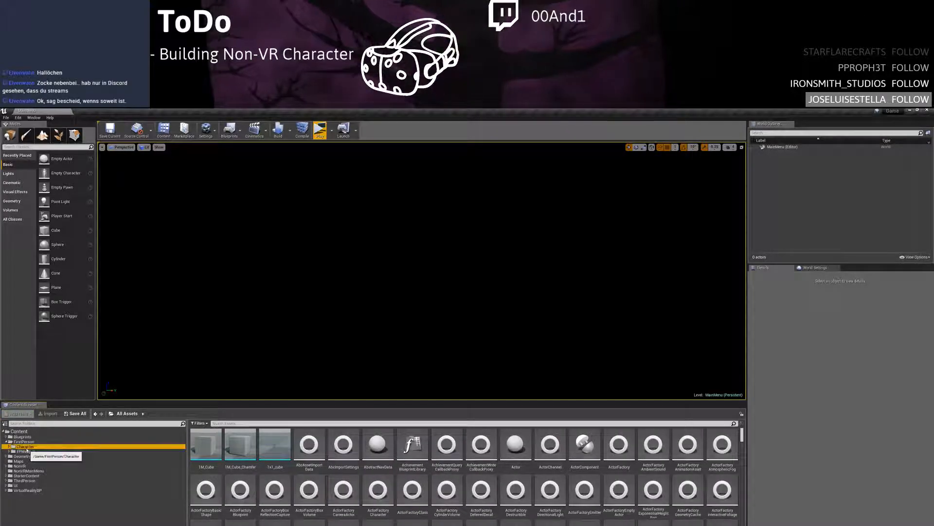
click(28, 450)
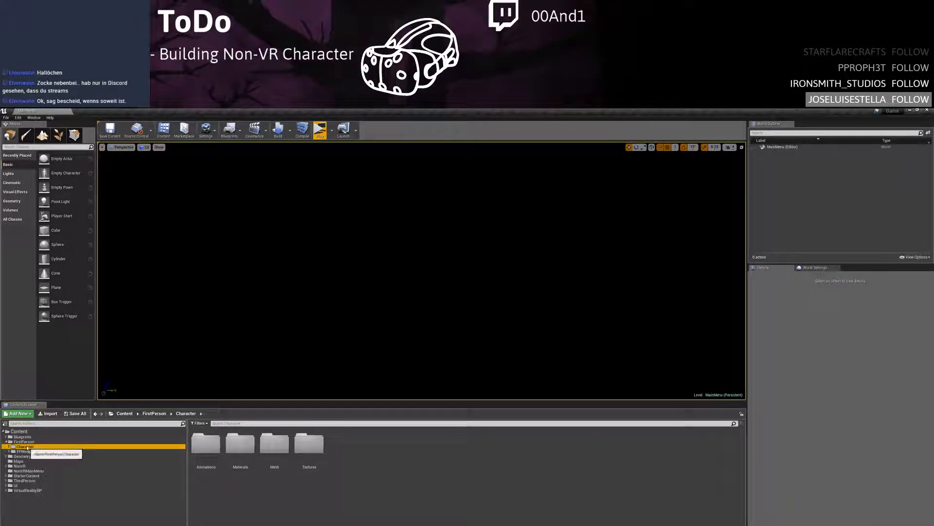
Move the Character and FPWeapon folders from FirstPerson into the Geometry folder
click(9, 457)
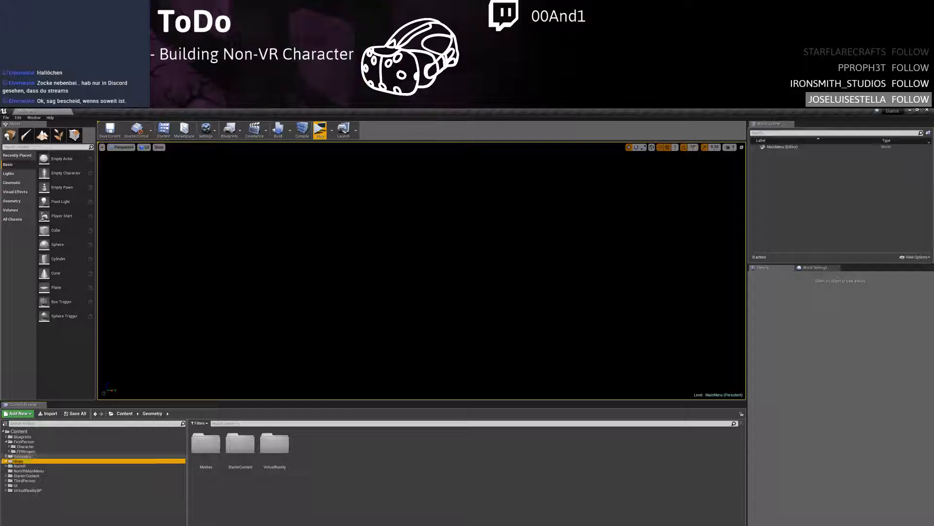
click(6, 456)
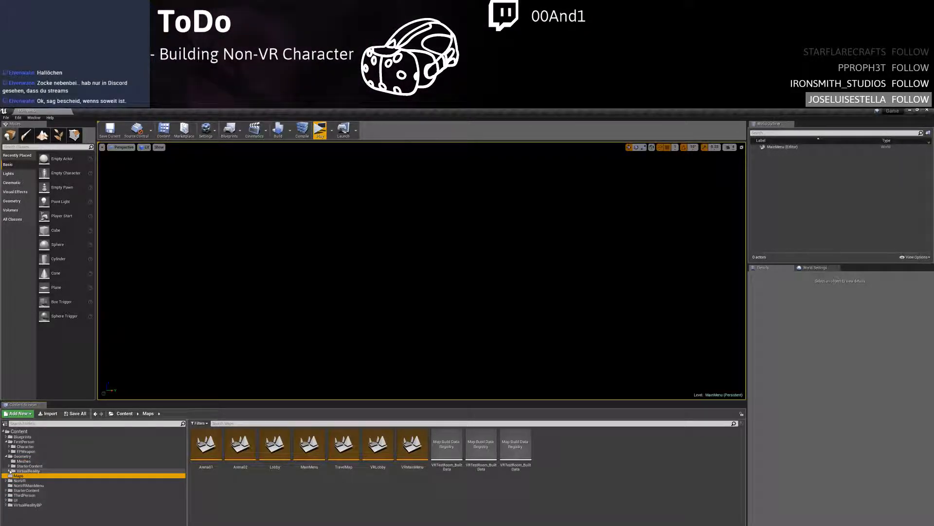
click(27, 466)
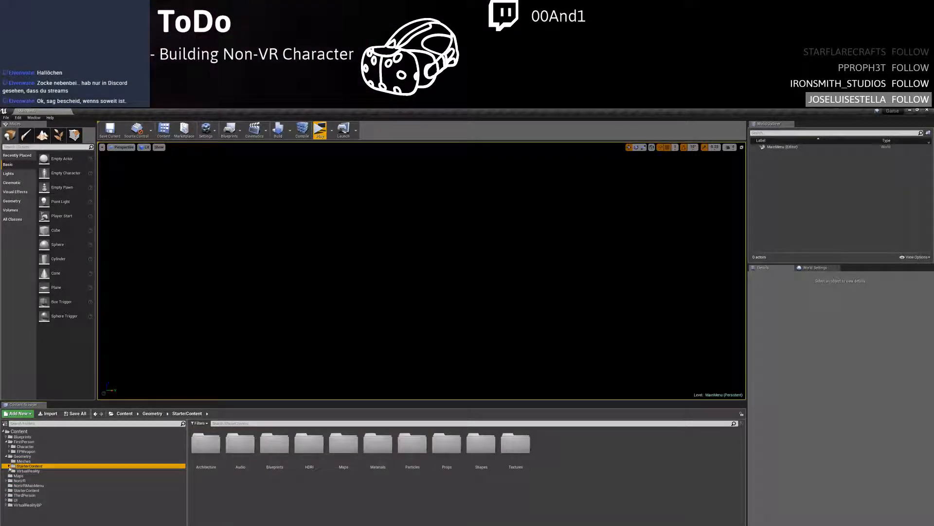
click(25, 460)
click(25, 456)
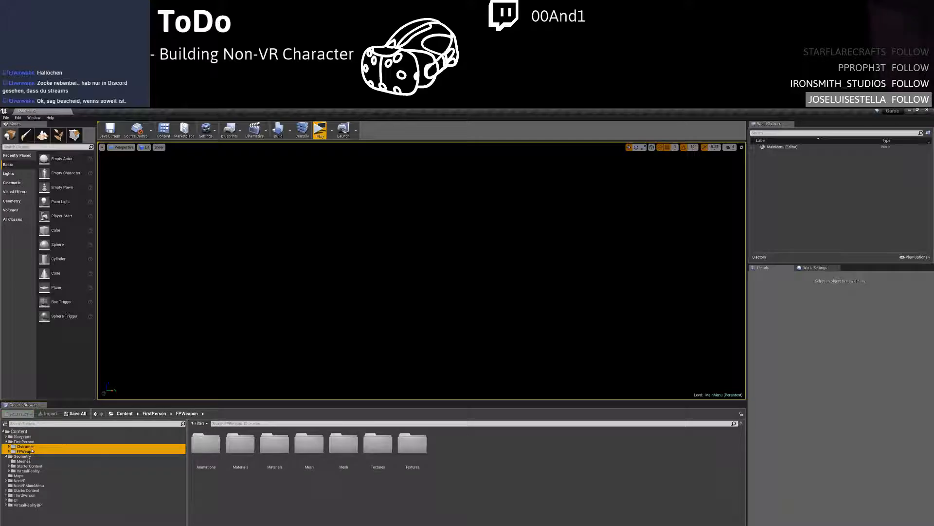
drag(21, 456, 21, 457)
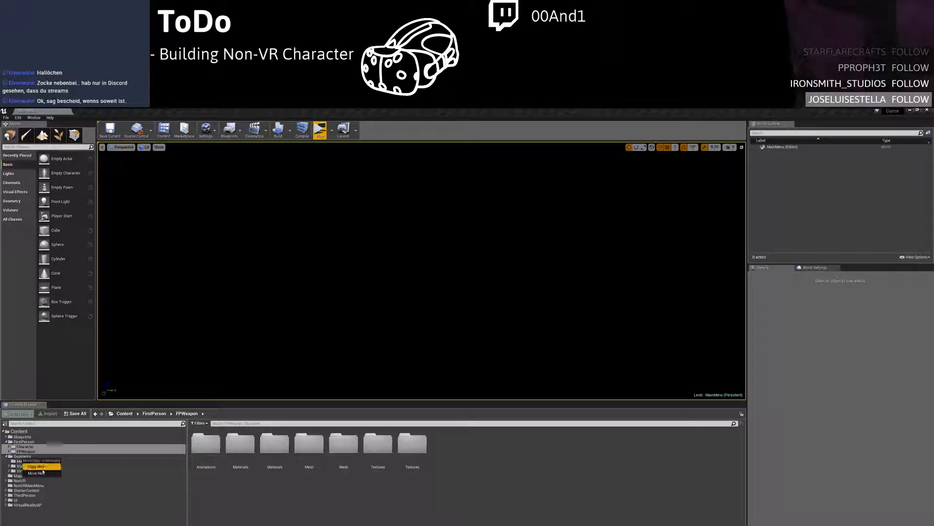
click(34, 467)
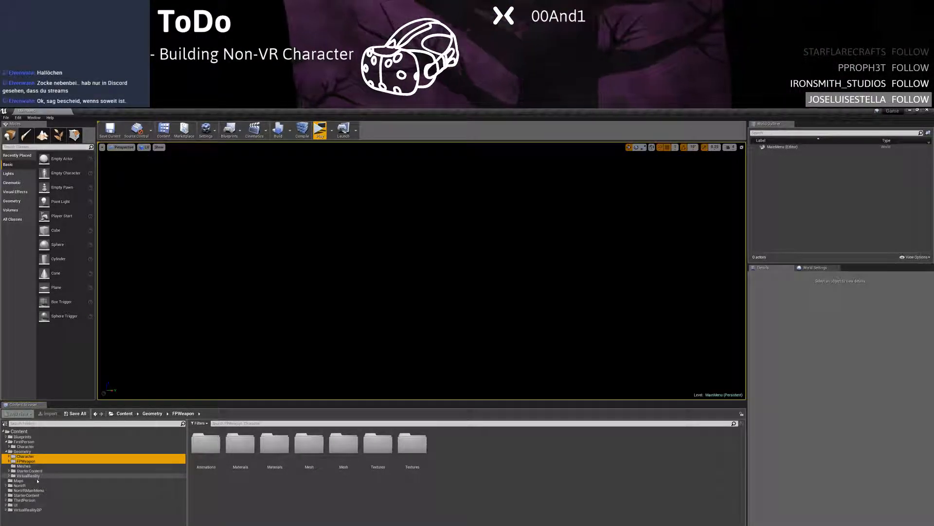
click(28, 466)
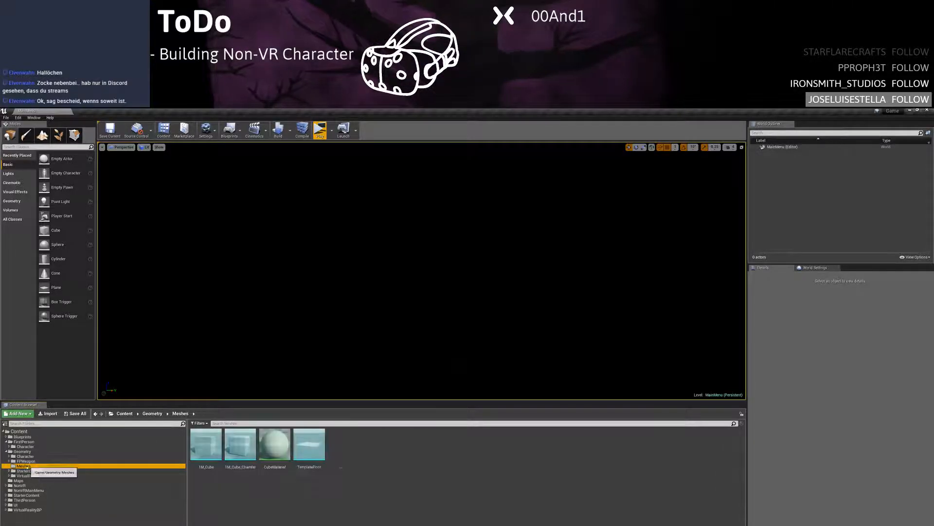
Rename the Character and FPWeapon folders inside Geometry as FPS_Character and FPS_Weapon
click(25, 461)
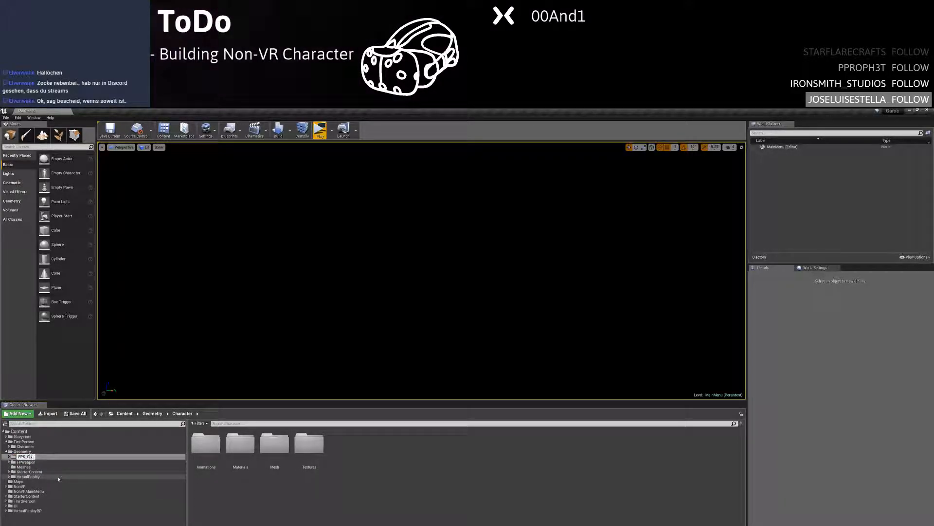
text(racte)
key(Return)
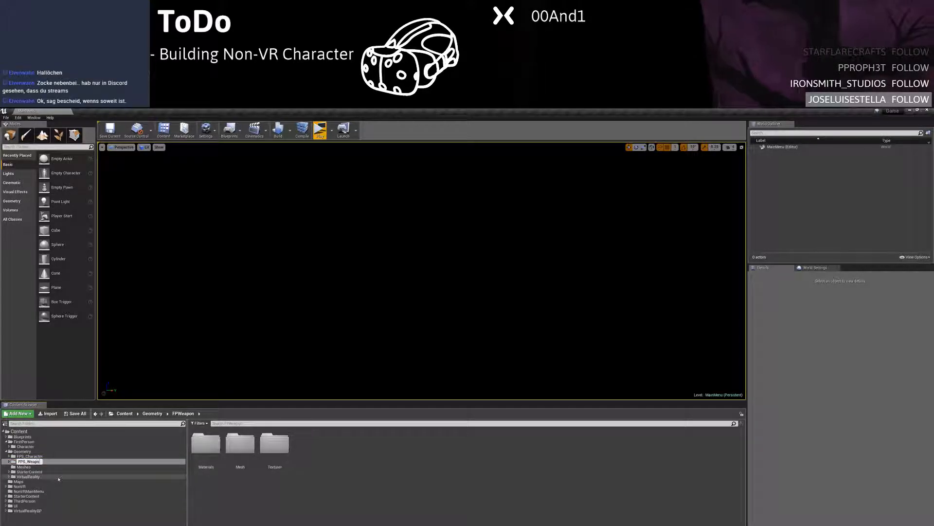
text(n)
key(Return)
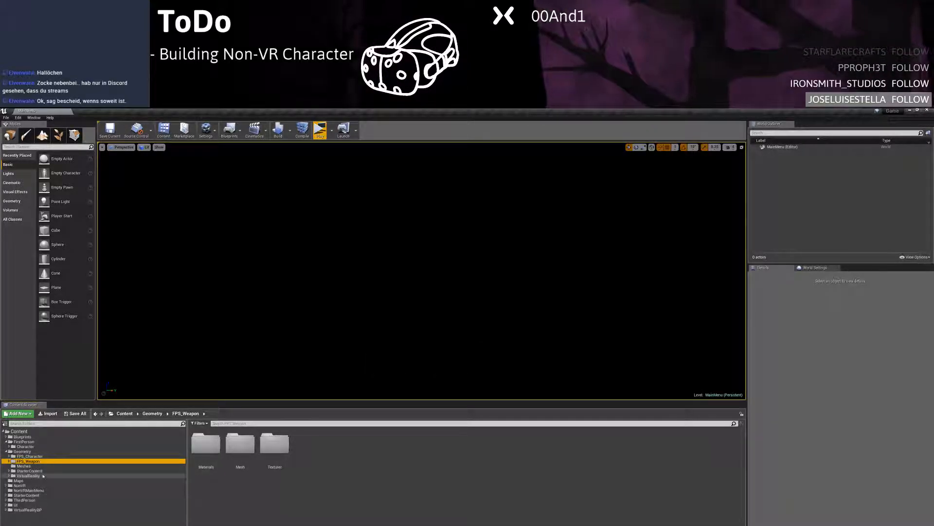
Examine the leftover Character folder in FirstPerson, including its Materials and Mesh subfolders, for remaining assets
click(6, 441)
click(6, 447)
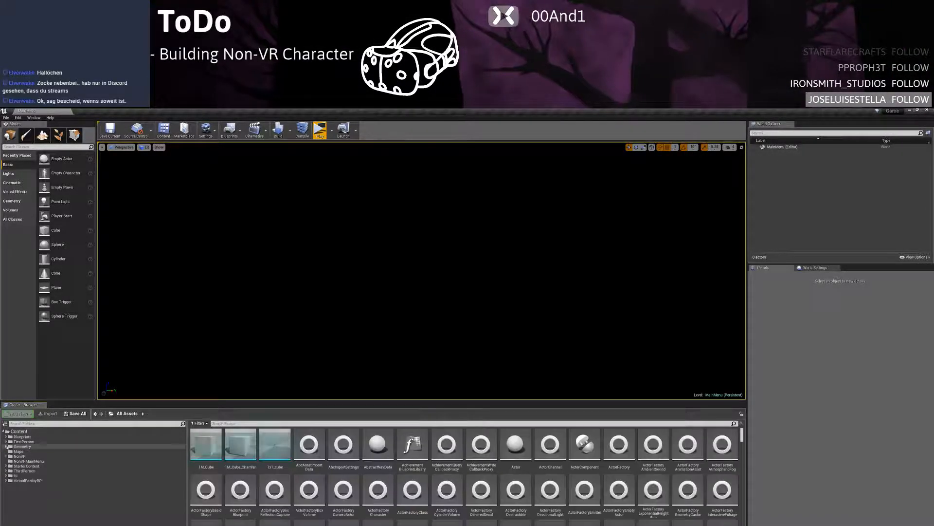
click(7, 442)
click(6, 442)
click(15, 446)
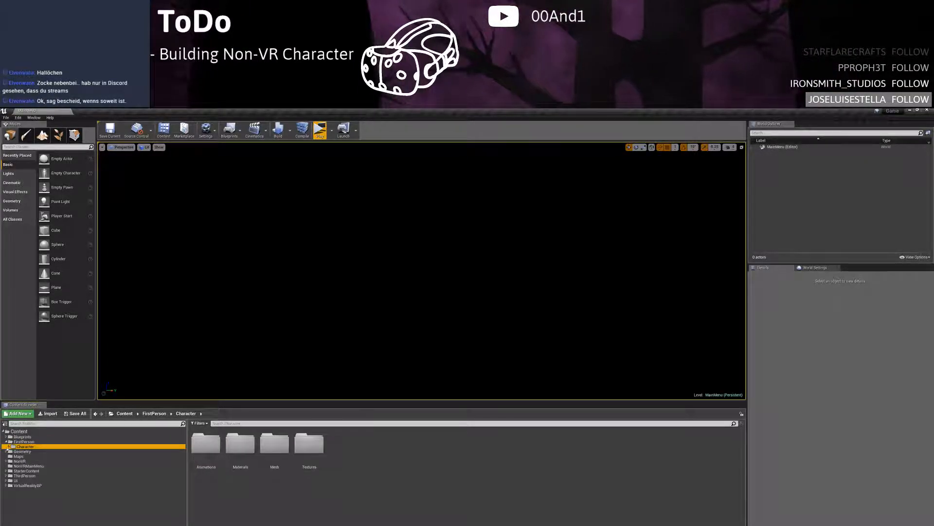
click(9, 447)
click(18, 452)
click(26, 456)
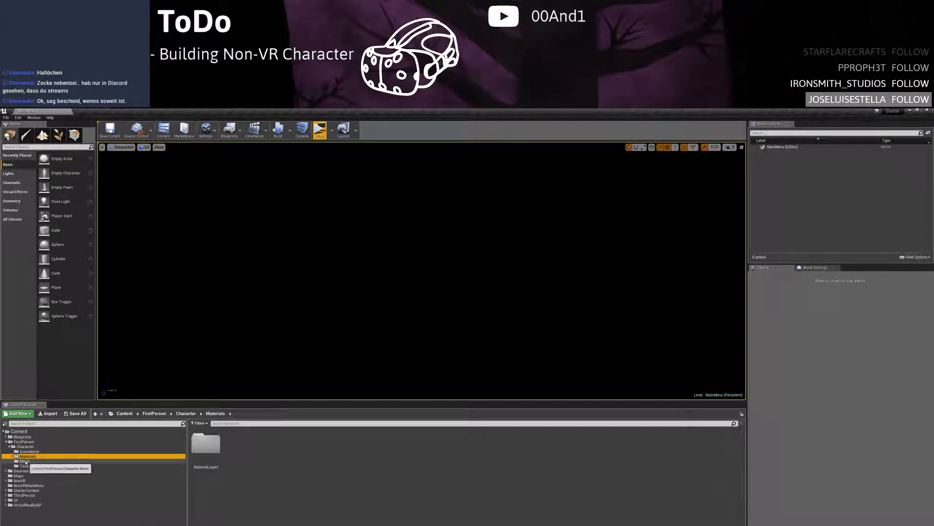
click(206, 446)
double_click(206, 446)
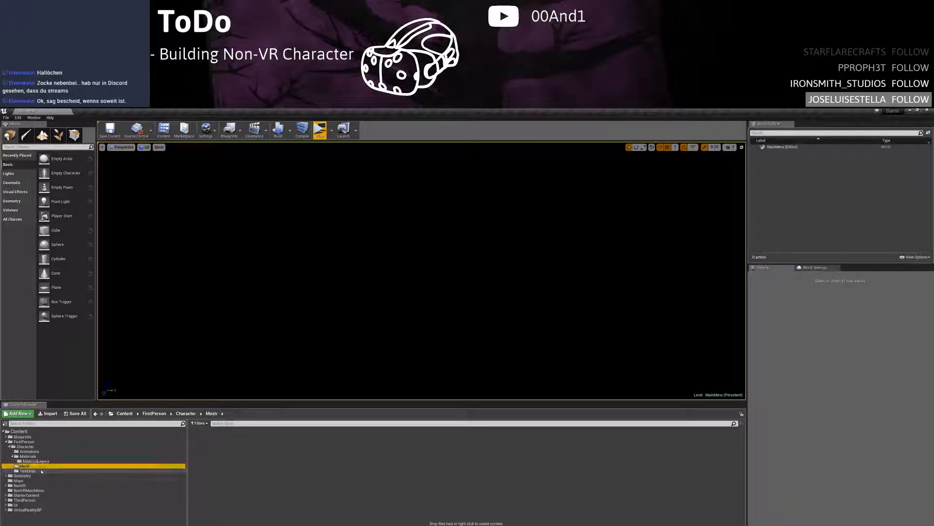
Delete the FirstPerson folder together with its leftover contents
click(25, 441)
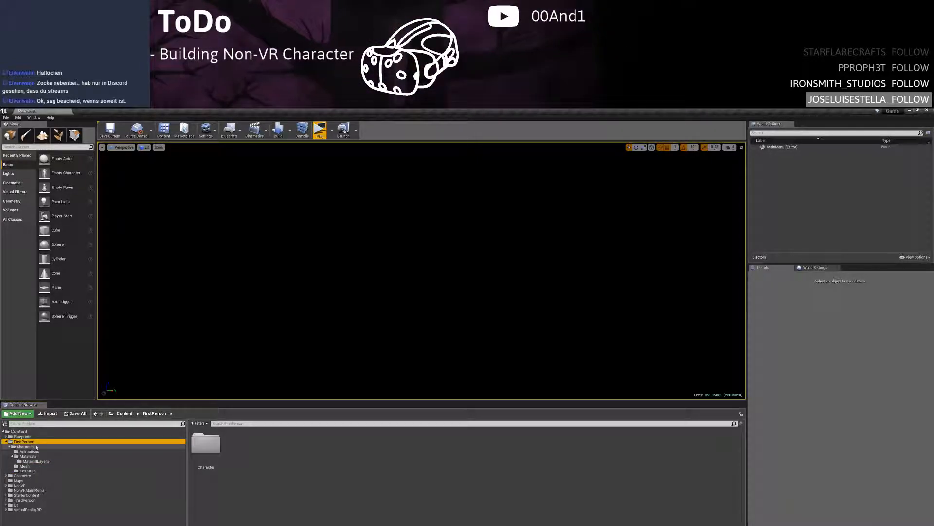
key(Delete)
click(59, 458)
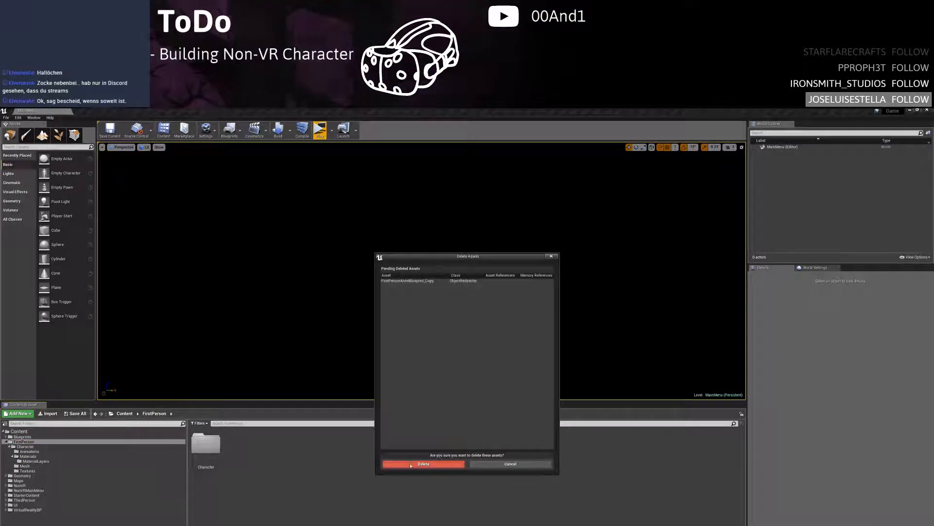
click(388, 466)
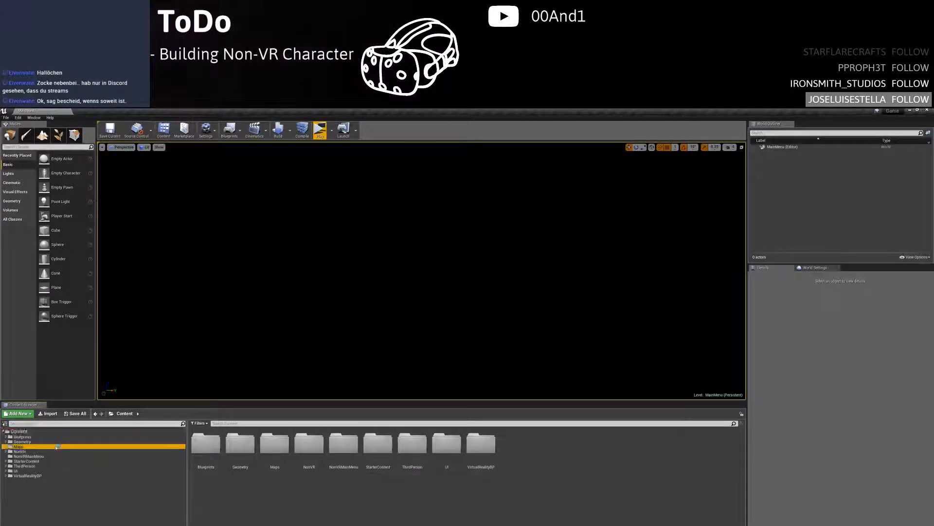
Open the LightWeapon_1 blueprint from Blueprints/Weapons and select its StaticMesh component in the viewport
click(56, 442)
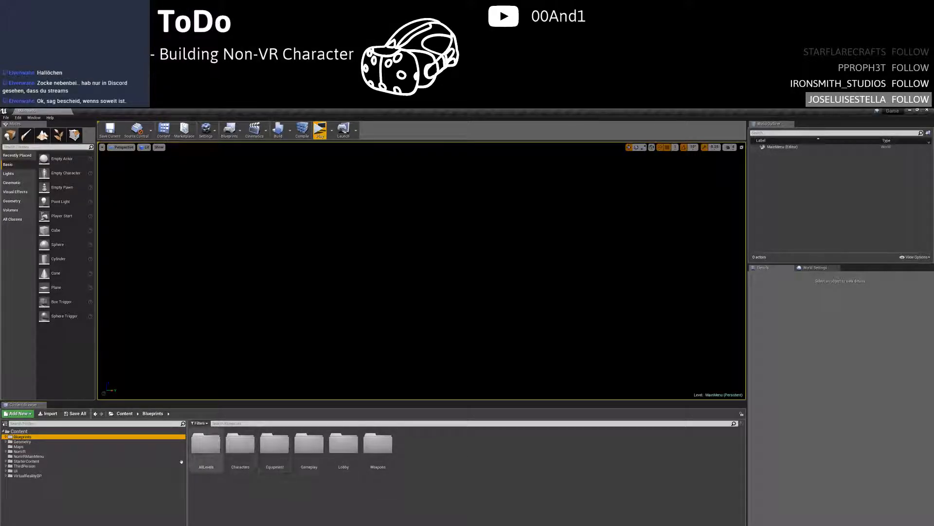
click(24, 465)
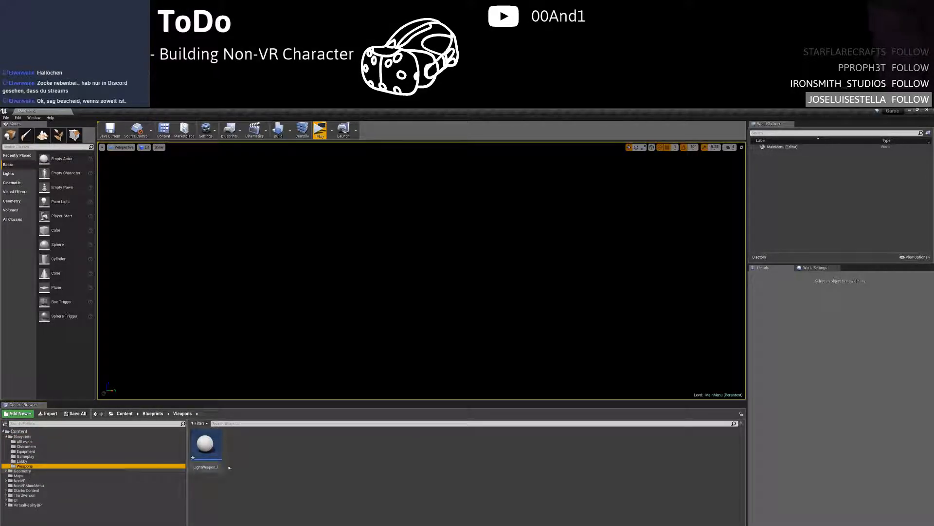
double_click(204, 445)
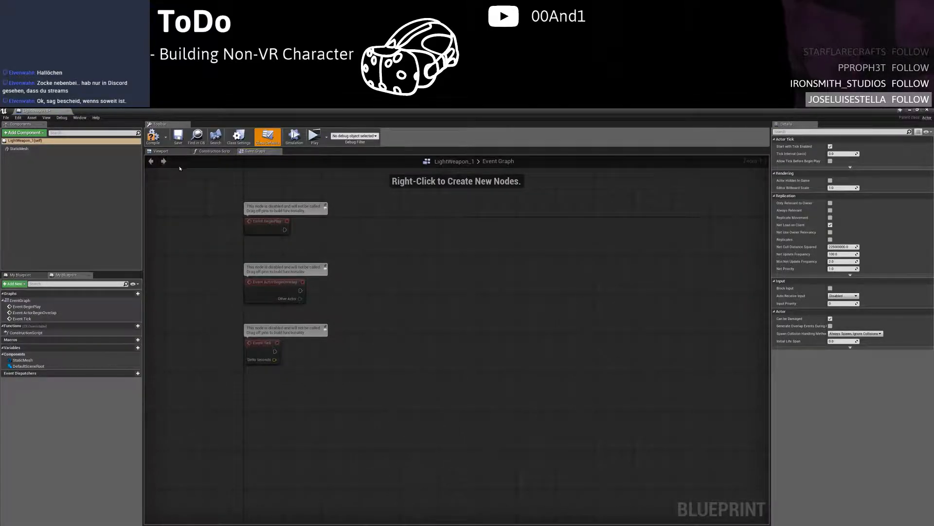
click(19, 148)
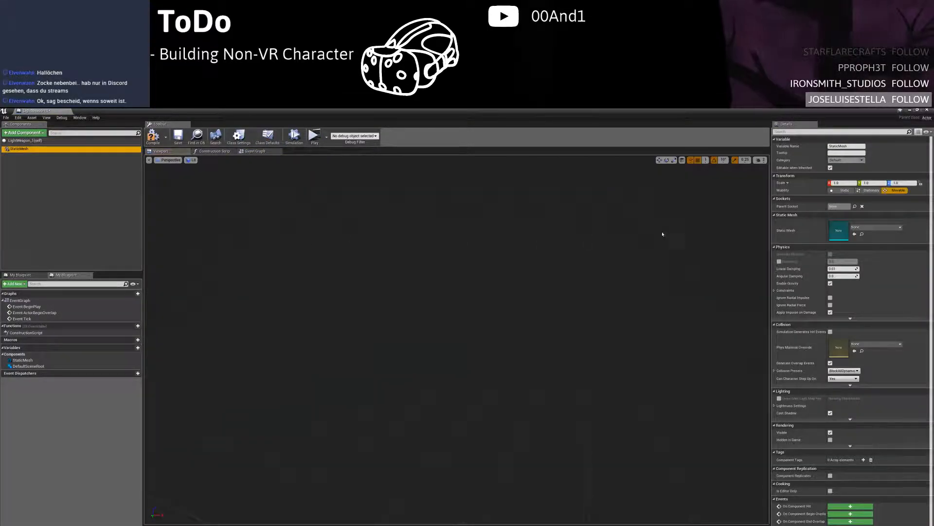
click(876, 227)
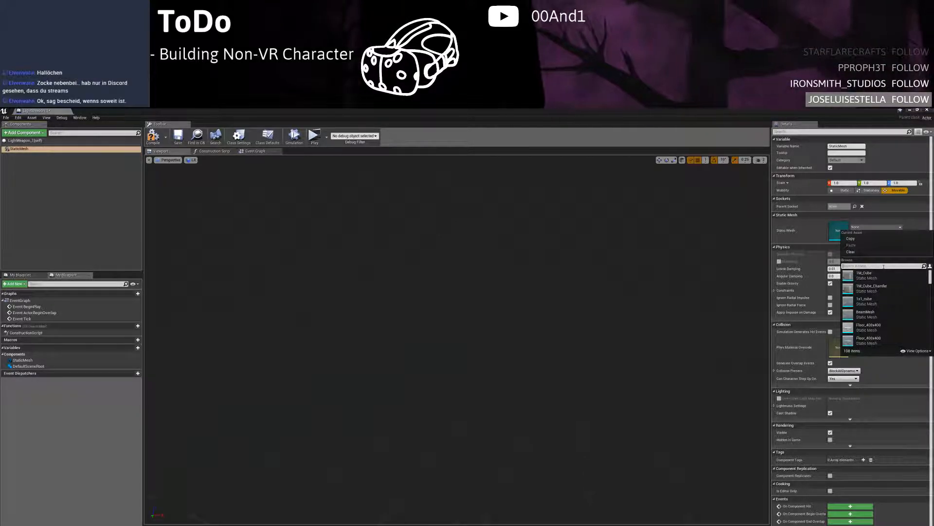
text(lp)
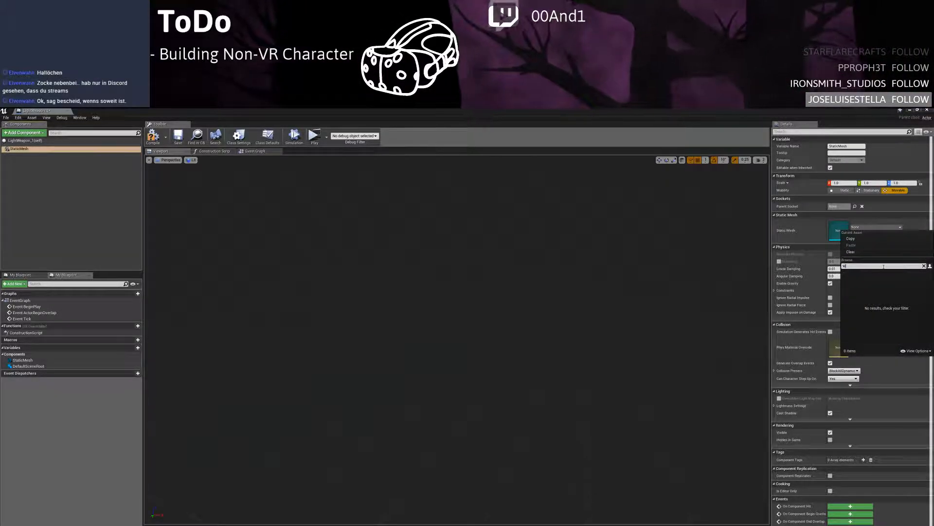
key(BackSpace)
key(BackSpace)
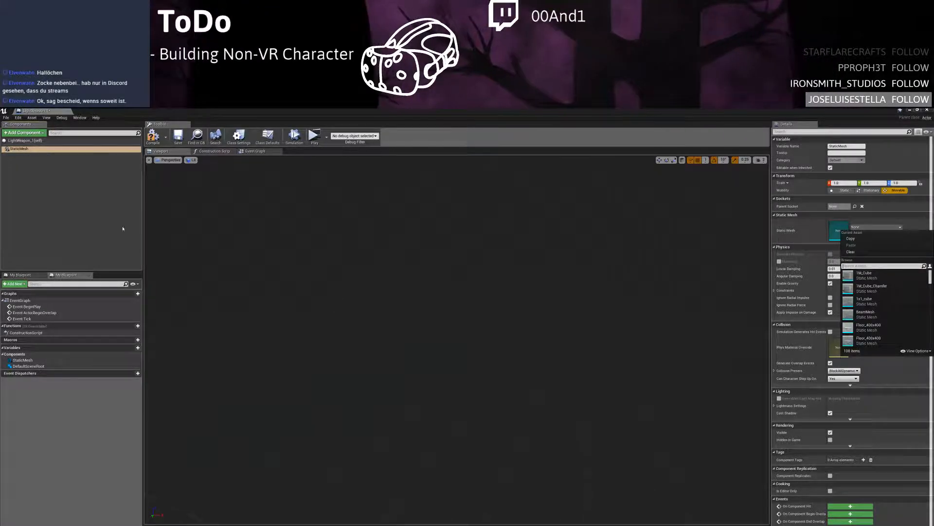
Add a Skeletal Mesh component to LightWeapon_1 and assign the SK_FPGun mesh to it
click(18, 132)
text(ske)
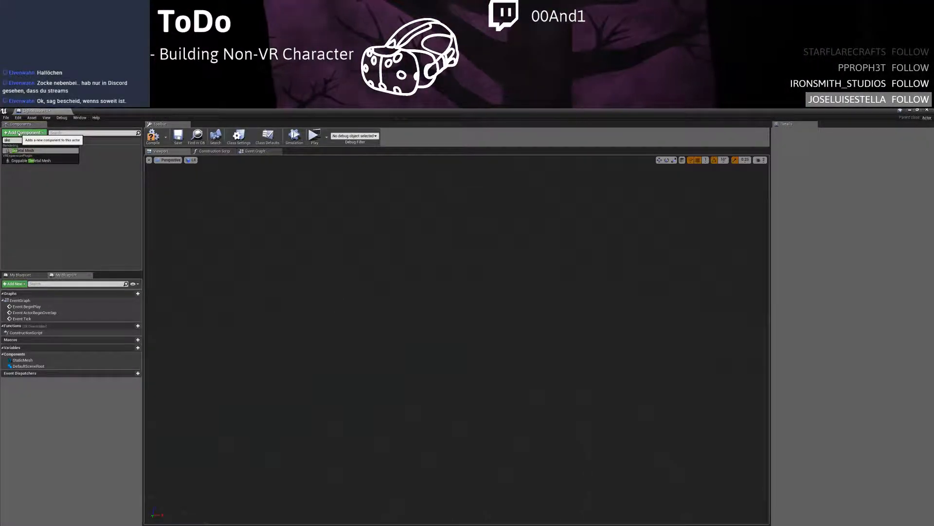
key(Return)
click(55, 218)
click(24, 154)
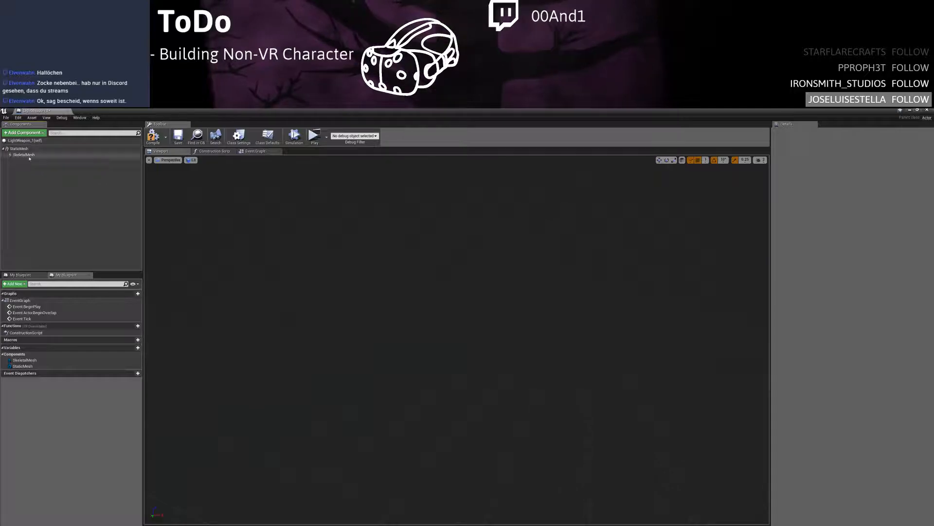
click(876, 263)
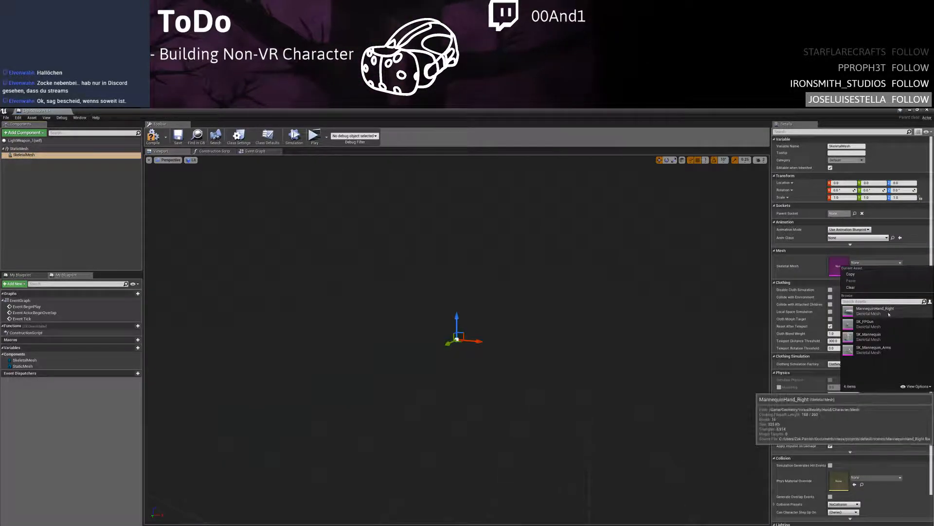
click(865, 322)
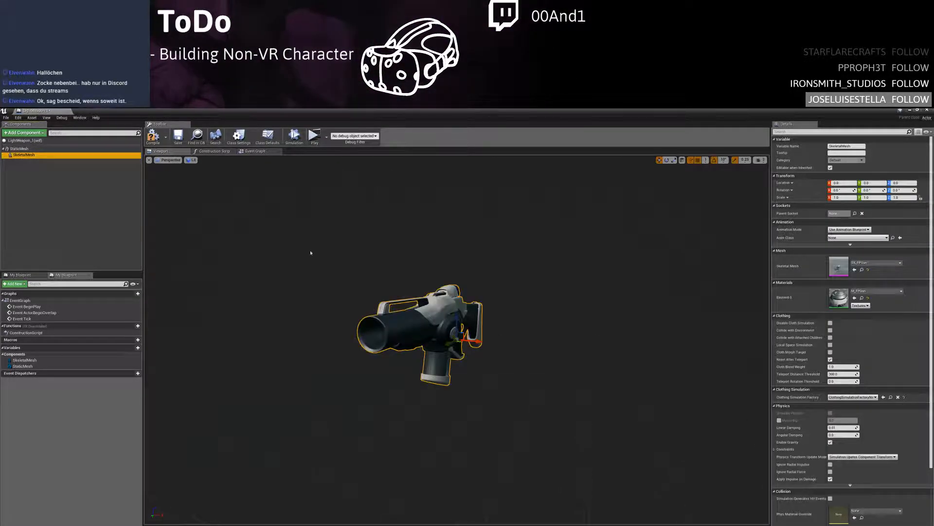
Make the SkeletalMesh component the root of LightWeapon_1, delete the StaticMesh component and inspect the gun
click(20, 149)
drag(24, 154, 23, 149)
click(23, 155)
key(Delete)
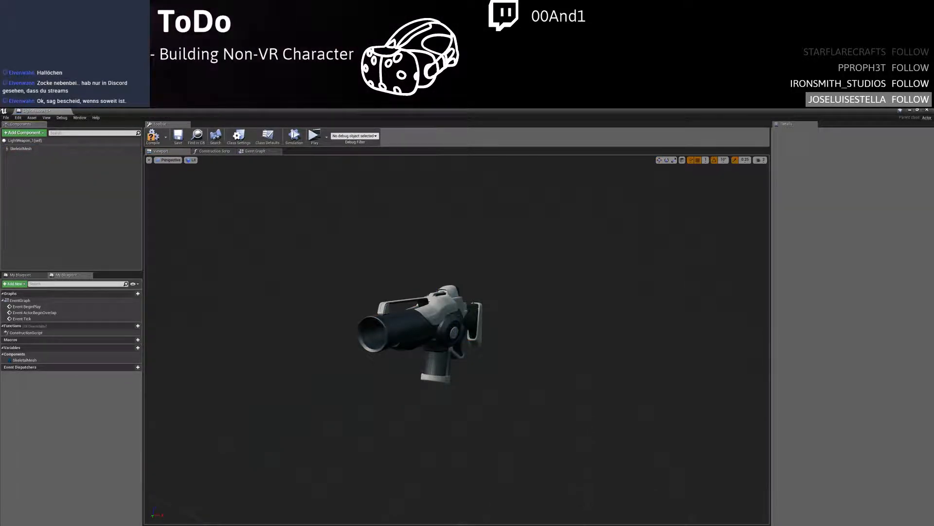
click(428, 301)
right_drag(429, 302, 462, 360)
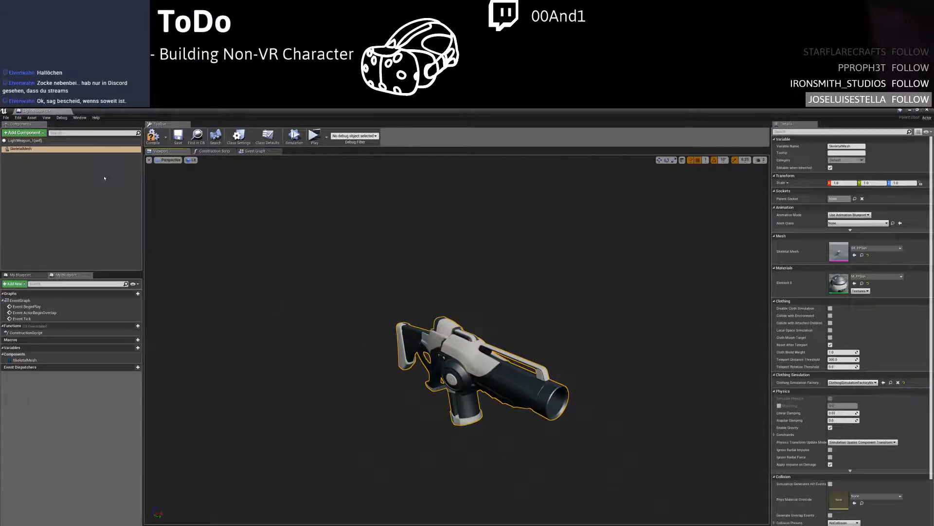
Close the LightWeapon_1 blueprint and rename the asset in the Weapons folder as BaseWeapon_0
drag(48, 113, 114, 113)
click(50, 113)
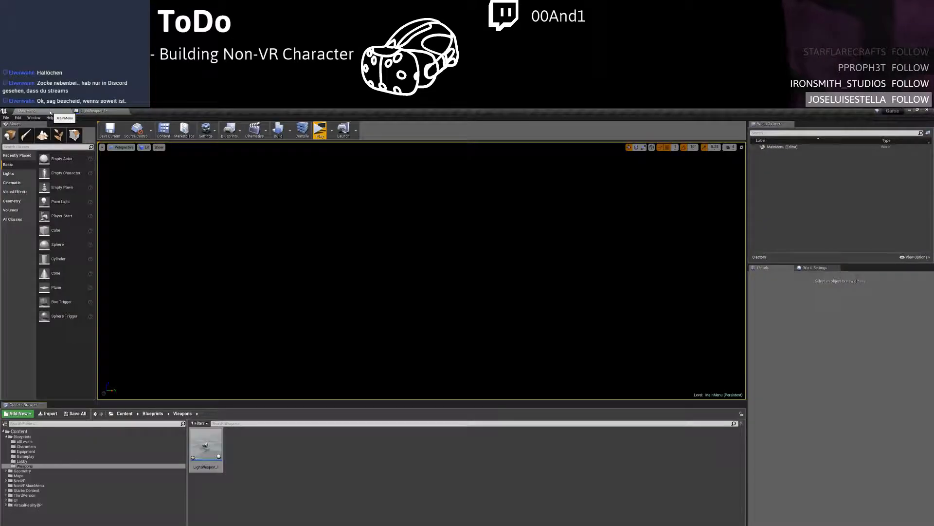
click(215, 461)
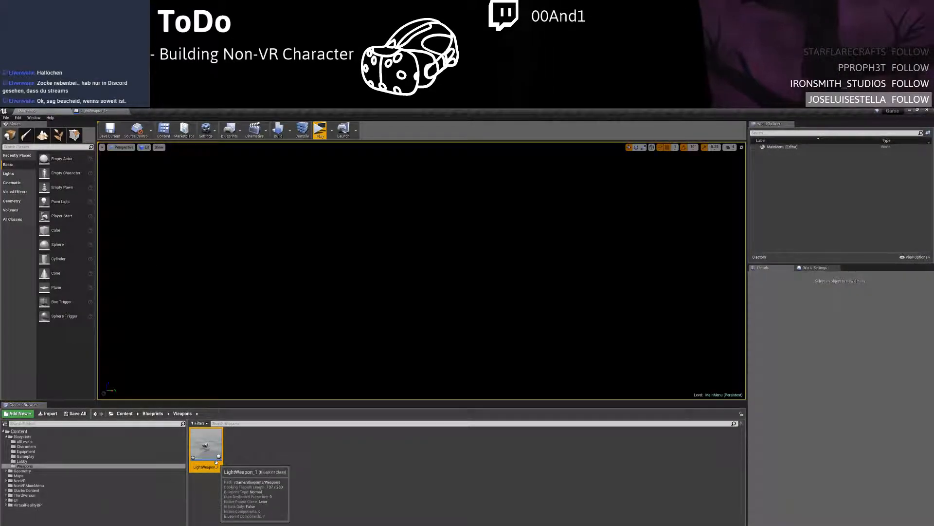
click(100, 111)
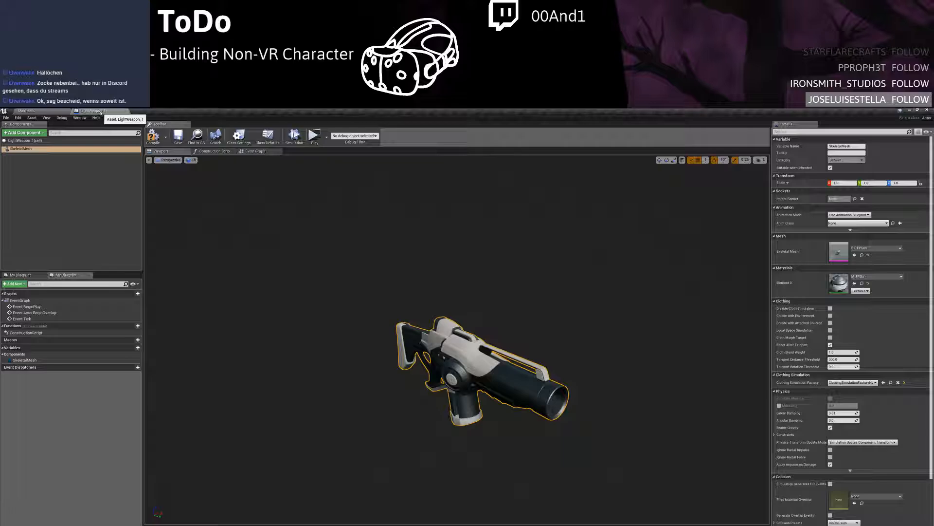
click(126, 112)
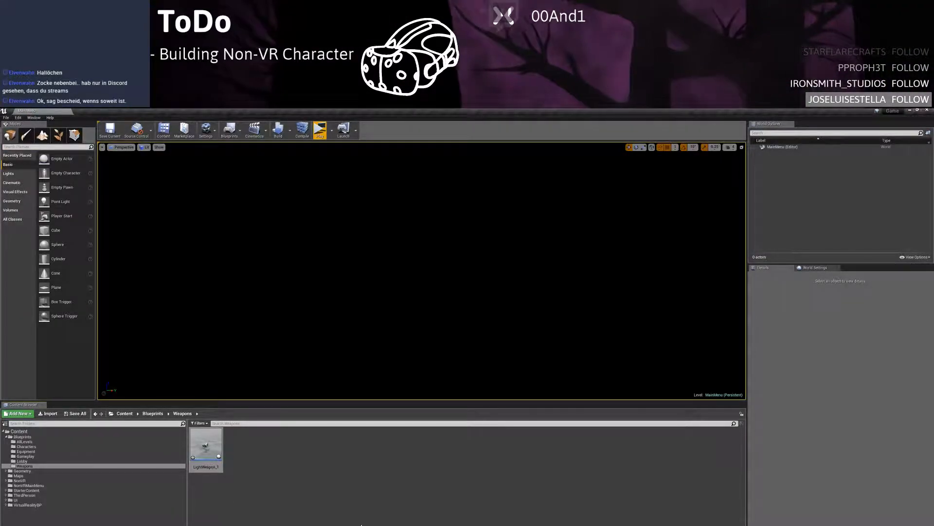
click(205, 446)
key(F2)
text(B)
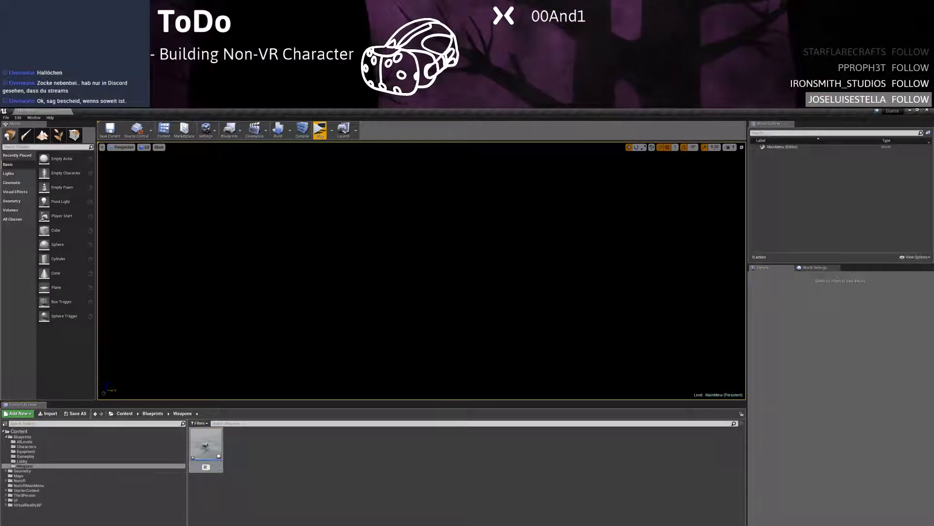
text(aseWeapon_)
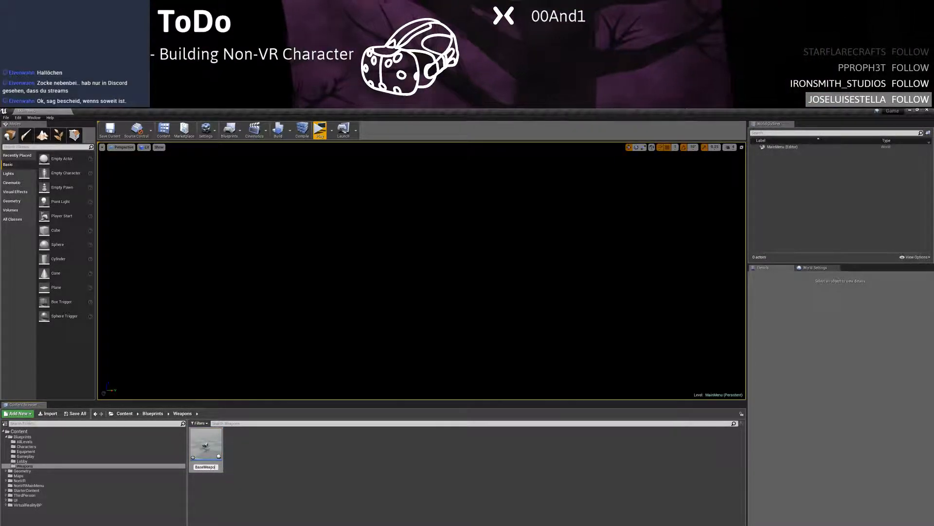
text(0)
key(Return)
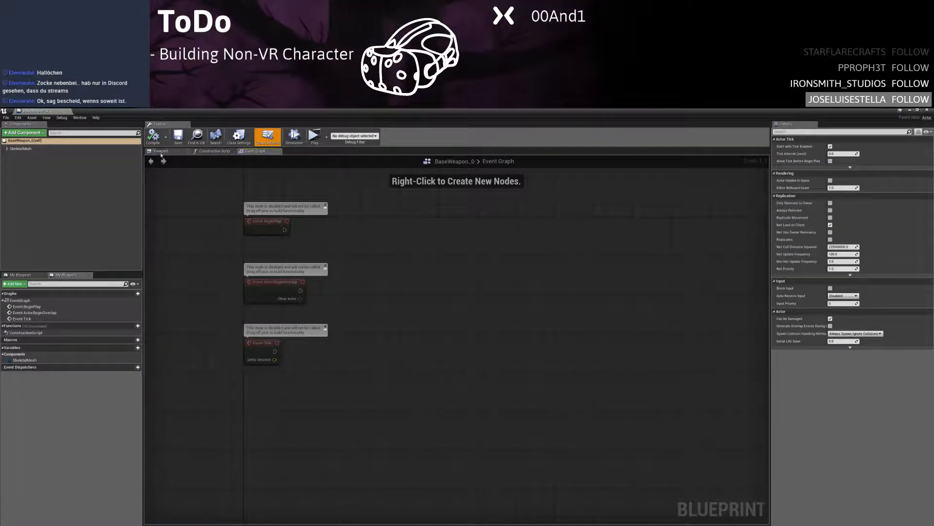
Add a Scene component to the BaseWeapon_0 blueprint and make it the root above SkeletalMesh
click(160, 151)
click(21, 149)
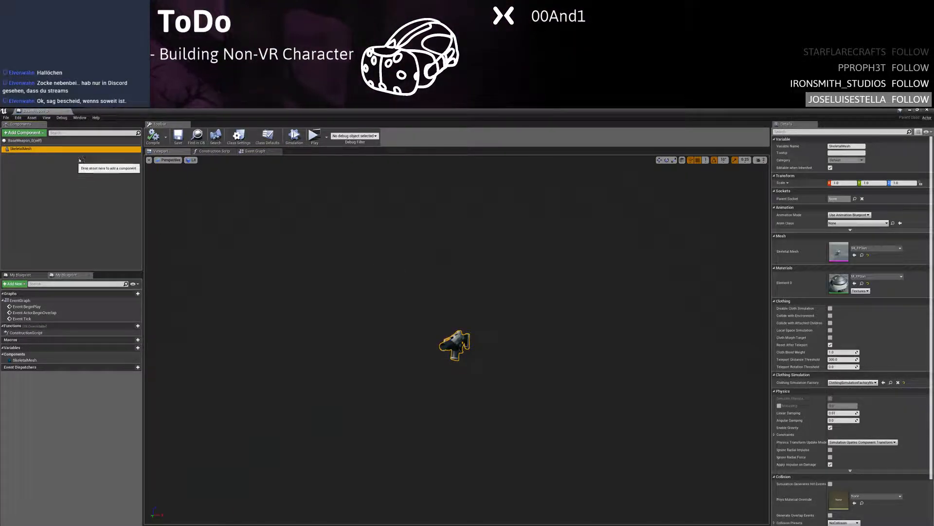
click(25, 134)
text(sce)
click(29, 166)
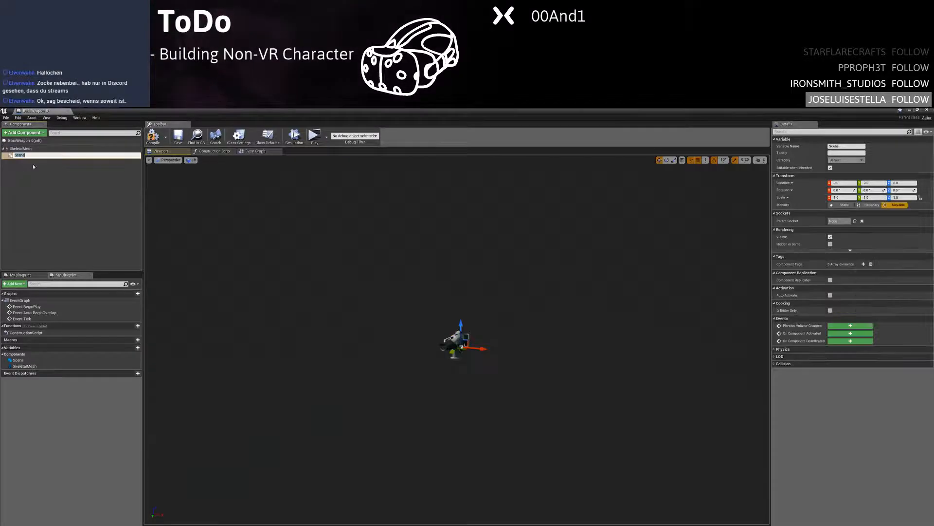
click(25, 164)
drag(19, 154, 22, 150)
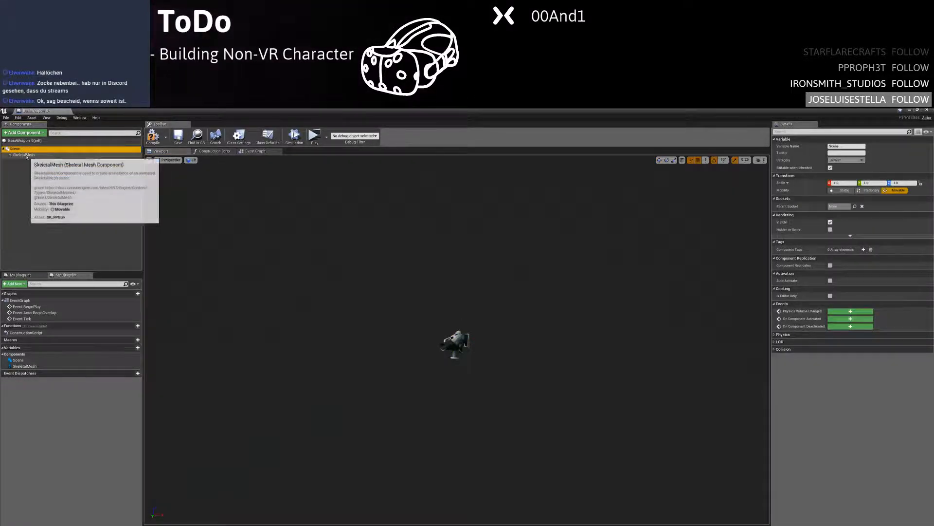
Rotate the SkeletalMesh component of BaseWeapon_0 to about -90° around the Z axis
click(25, 155)
click(28, 148)
click(24, 155)
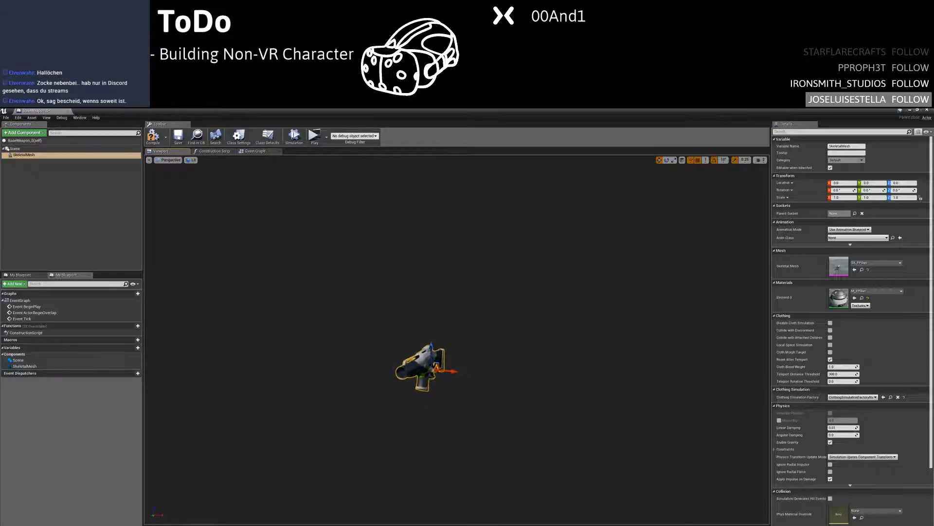
drag(452, 370, 501, 364)
right_drag(447, 329, 491, 339)
key(w)
right_drag(390, 332, 574, 341)
key(a)
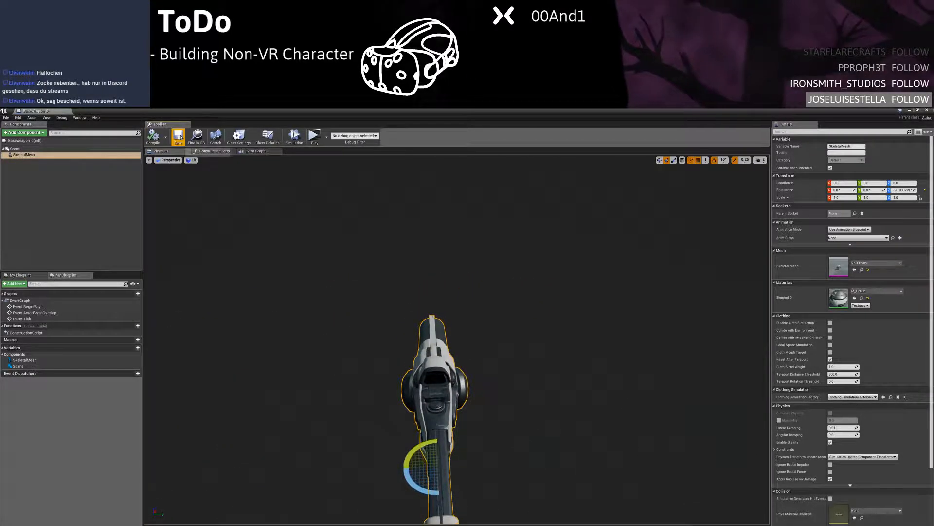
Save the BaseWeapon_0 blueprint, view the gun from the side and return to the MainMenu level editor
click(180, 138)
right_drag(386, 286, 199, 229)
drag(51, 111, 120, 111)
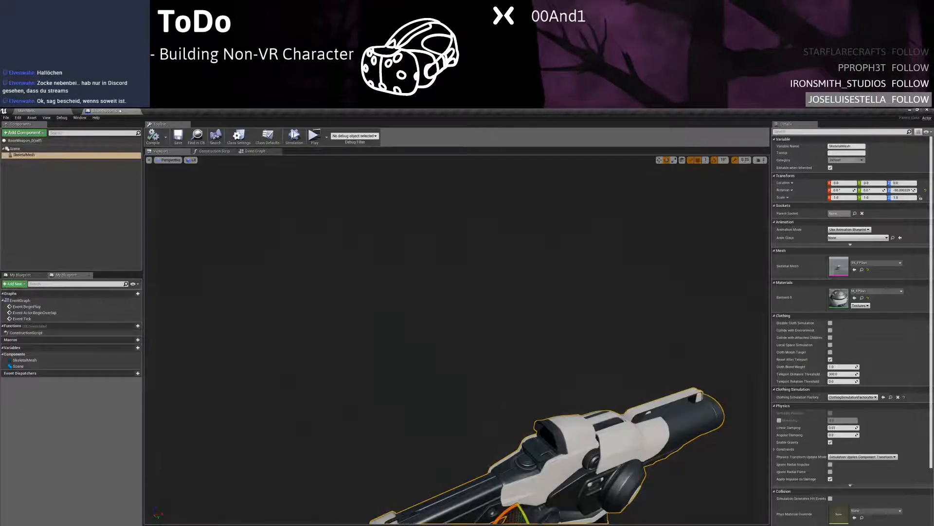
click(52, 112)
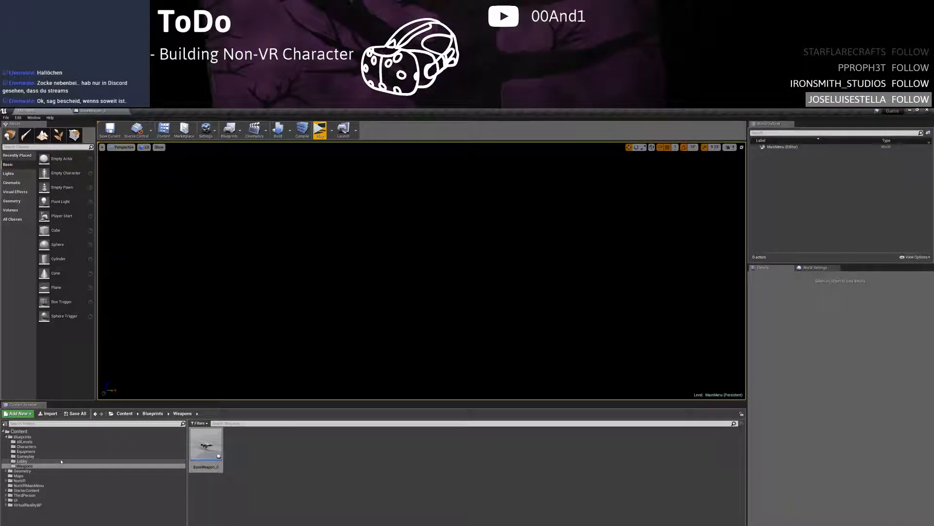
Look through the Characters folder and the animation classes offered for the SkeletalMesh of BaseWeapon_0
click(66, 445)
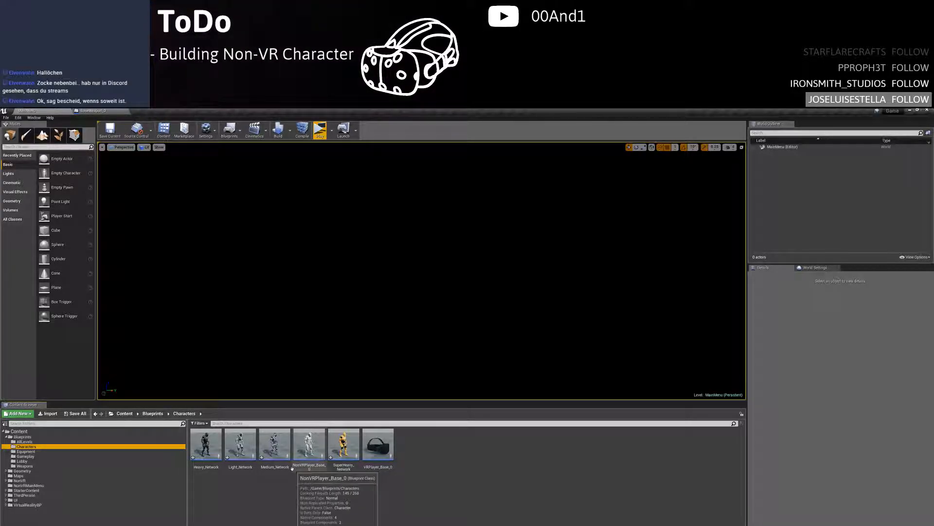
click(27, 466)
double_click(206, 443)
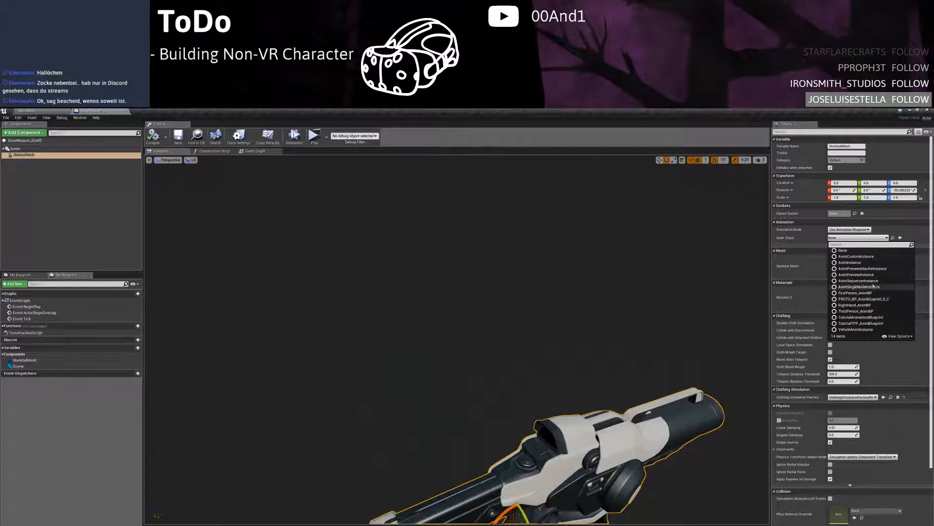
click(700, 275)
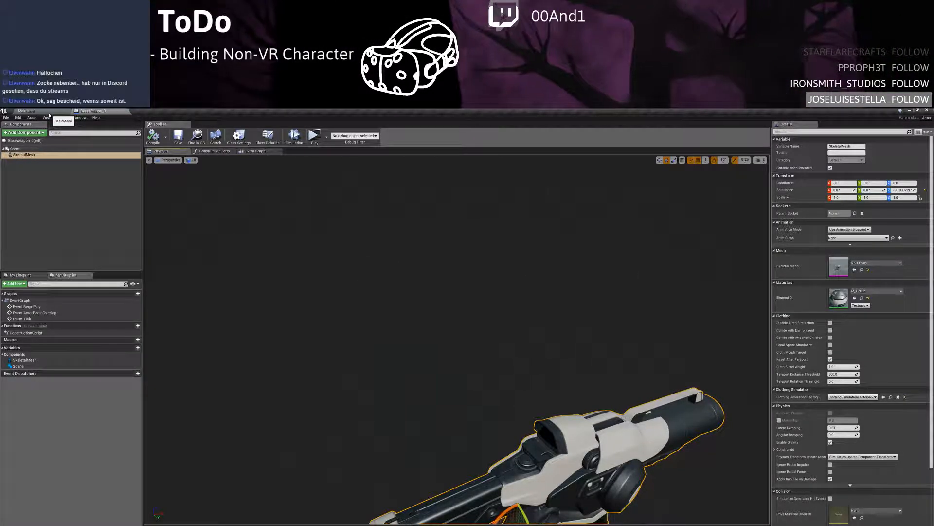
click(42, 111)
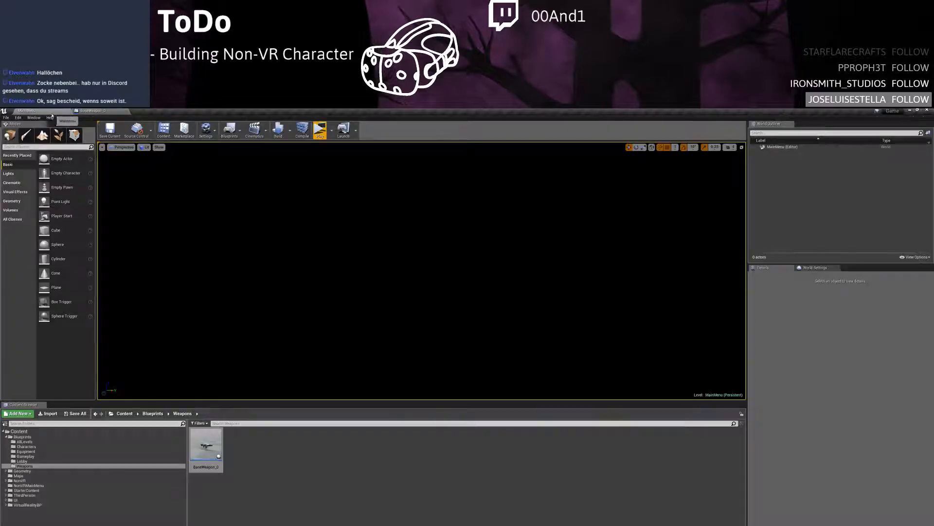
Open the NonVRPlayer_Base_0 character blueprint in its 3D preview and add a Skeletal Mesh component
click(30, 446)
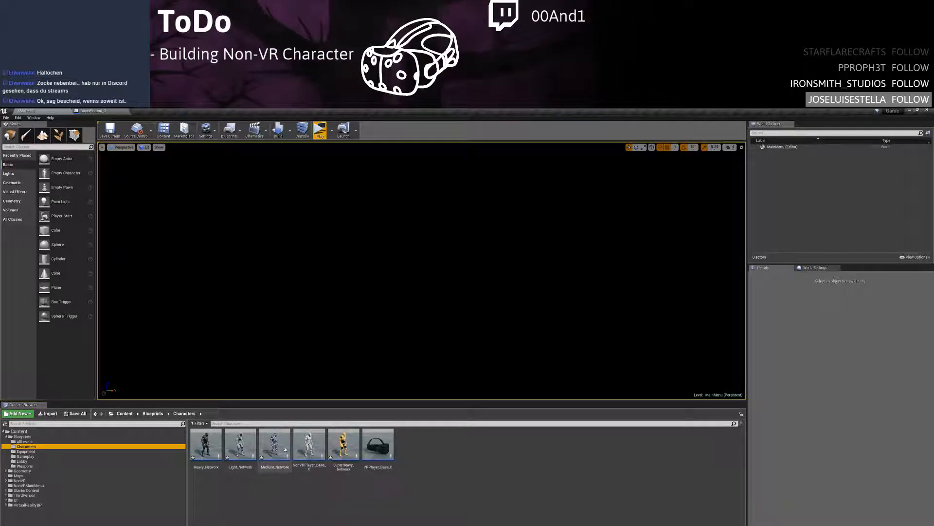
double_click(310, 443)
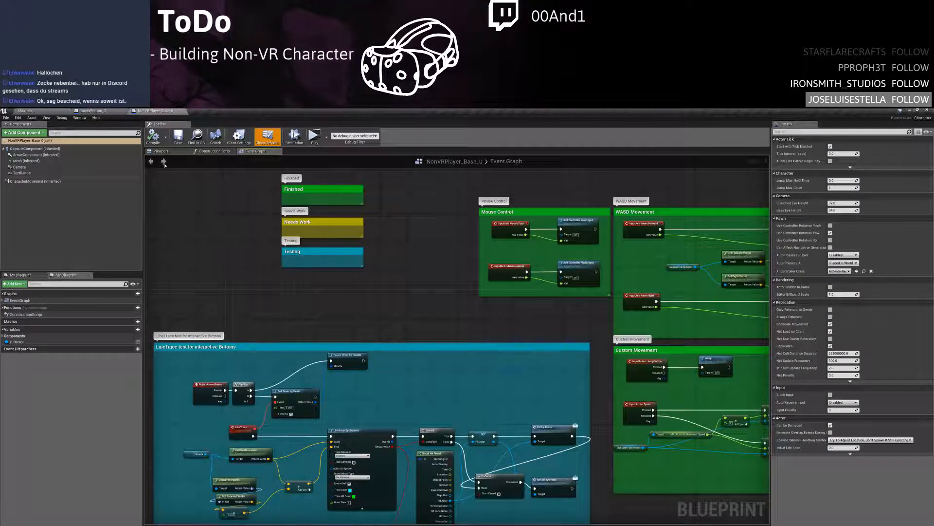
click(163, 151)
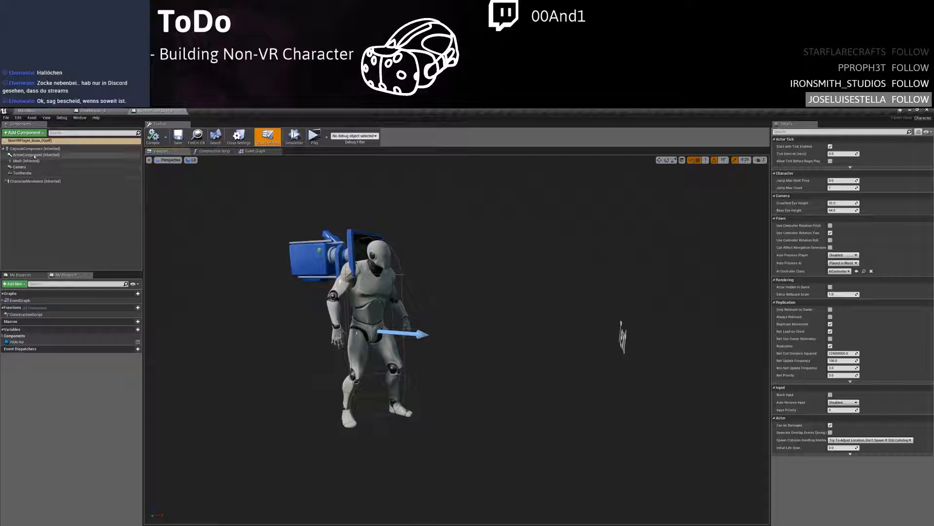
click(24, 133)
text(skele)
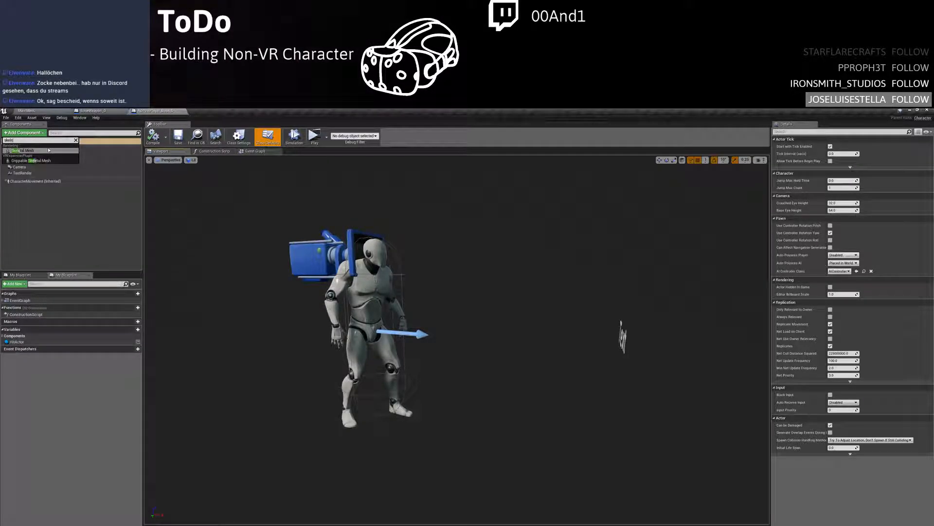
click(48, 150)
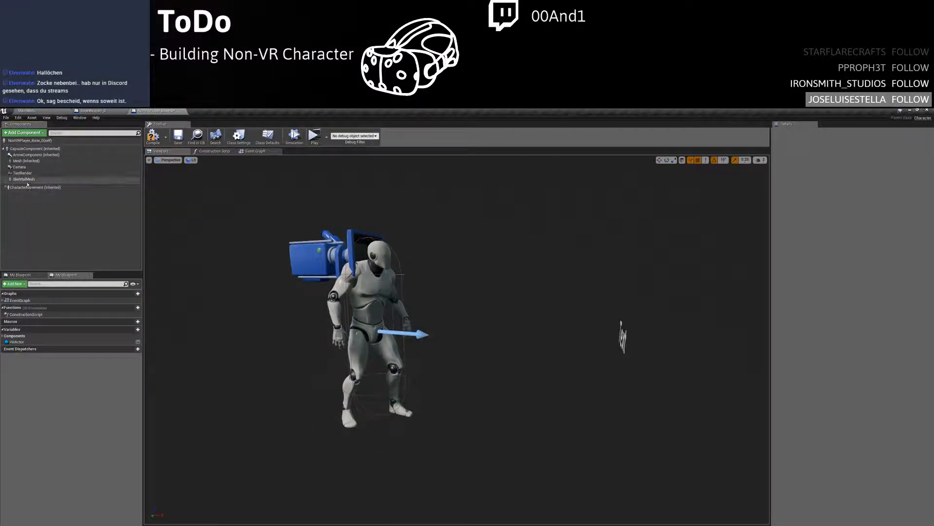
drag(27, 183, 100, 227)
Assign the SK_Mannequin_Arms mesh and the FirstPerson_AnimBP animation class to the new SkeletalMesh component
click(868, 265)
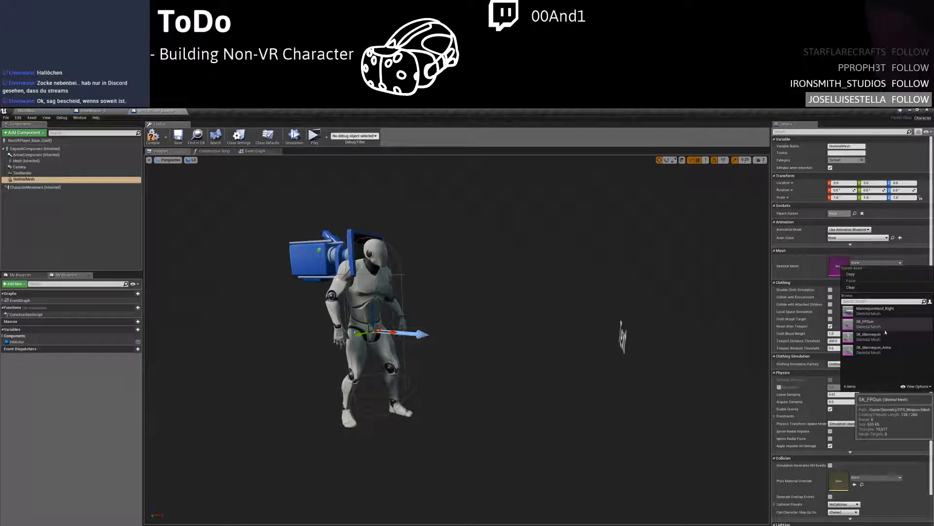
click(873, 348)
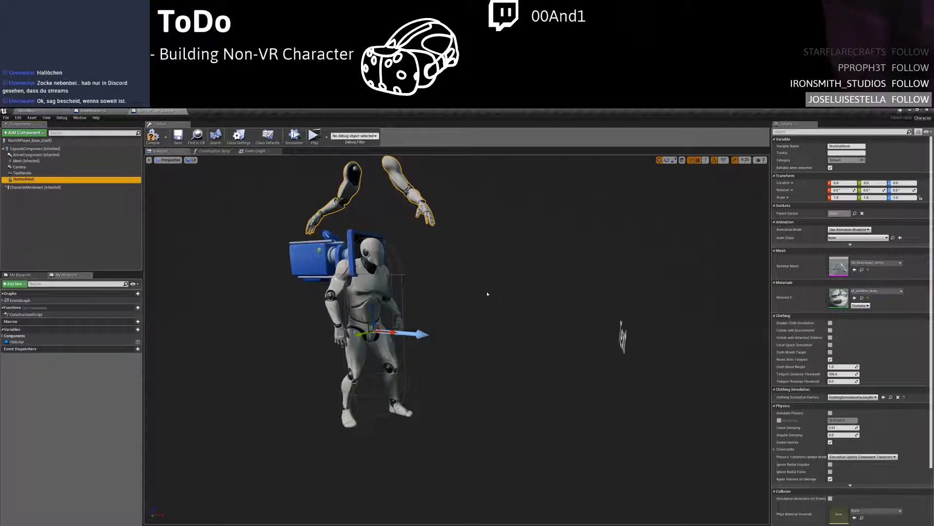
click(876, 238)
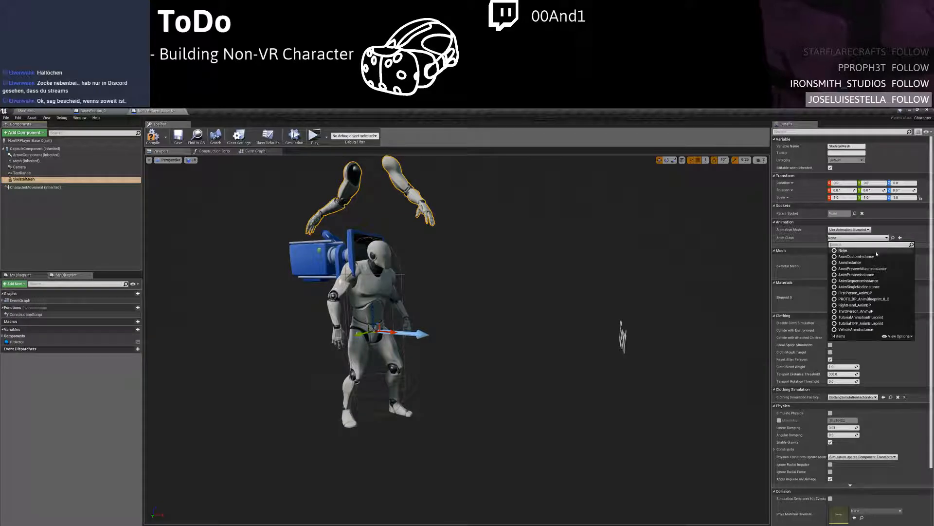
click(878, 293)
right_drag(486, 292, 491, 257)
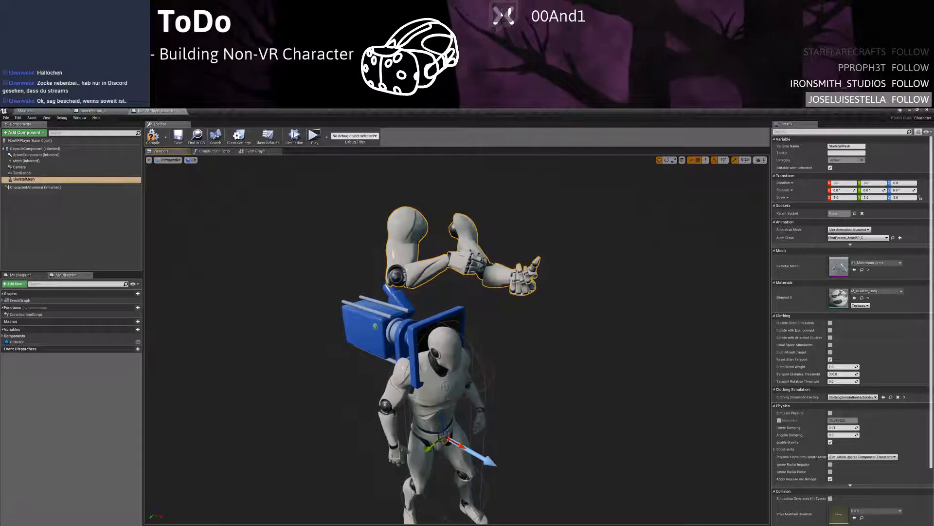
Lower the arms mesh to -100 on Z and check it in a hosted LAN play session
key(e)
key(w)
drag(445, 420, 466, 524)
right_drag(466, 506, 435, 492)
drag(449, 430, 449, 439)
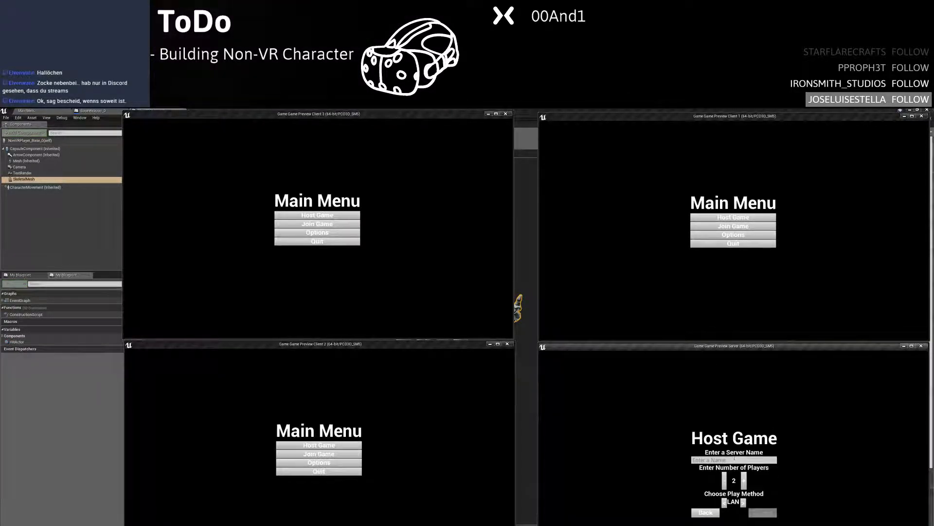
click(763, 513)
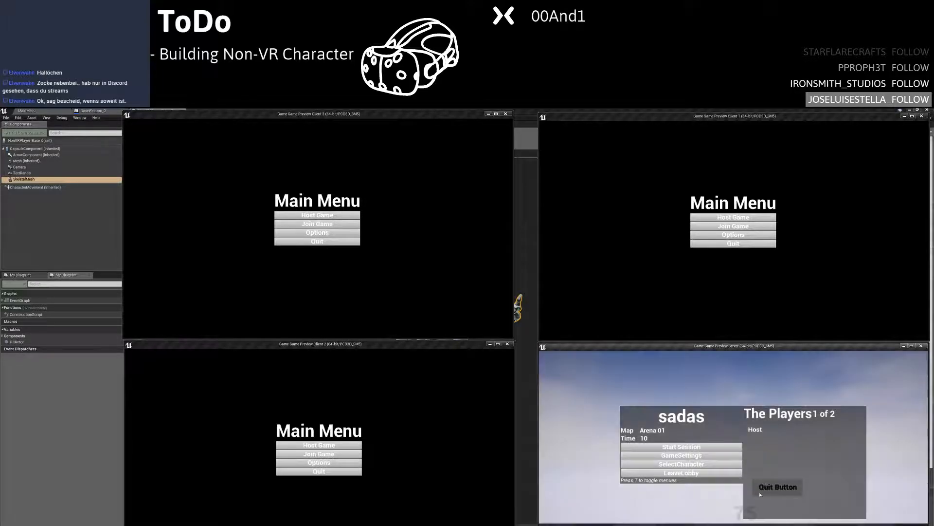
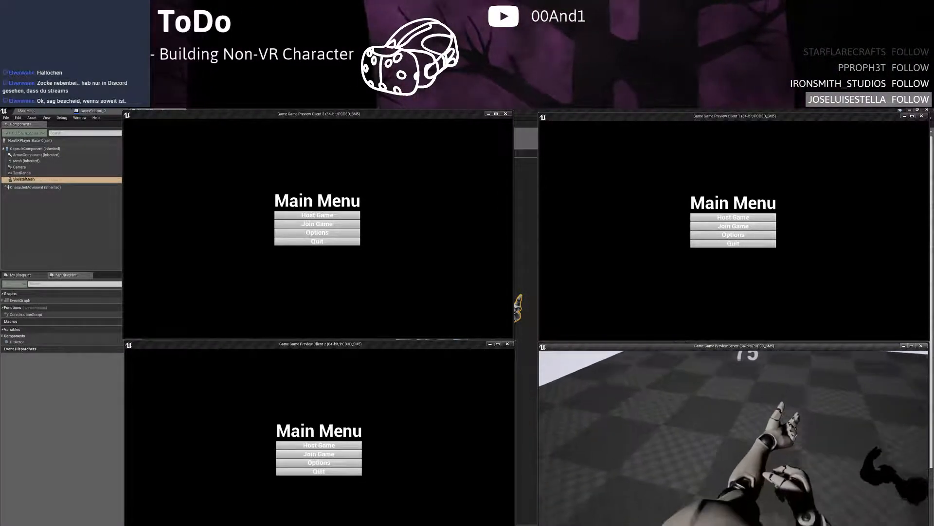
key(Escape)
Move the arms mesh back to -30 on X and check the first-person view in a hosted play session
right_drag(447, 313, 479, 336)
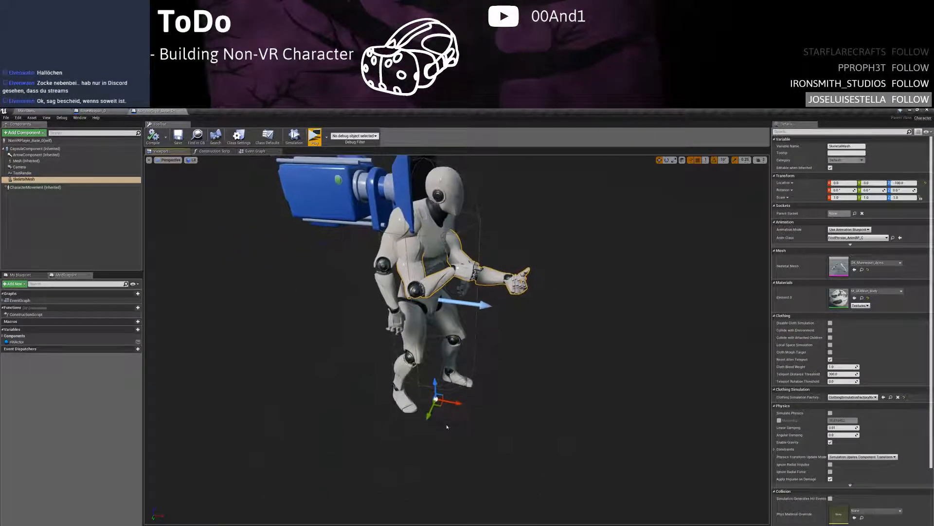
drag(452, 406, 422, 396)
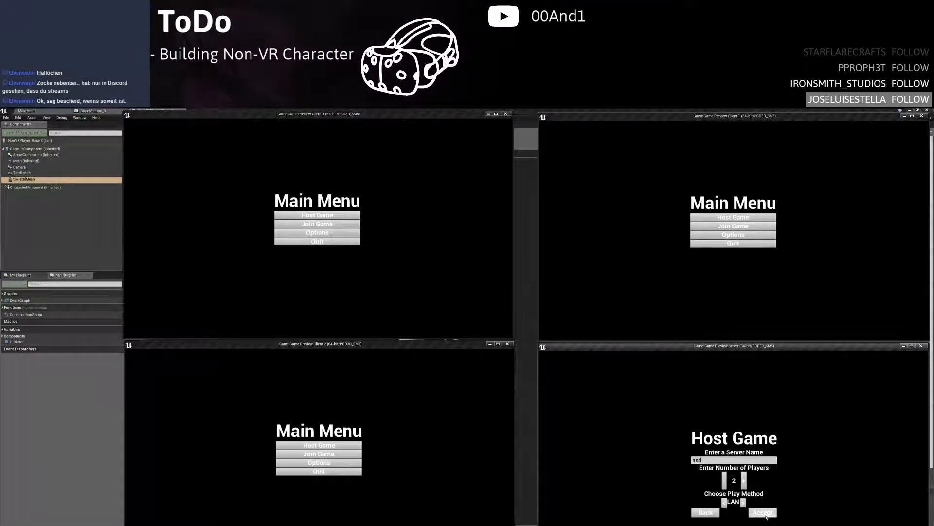
click(759, 513)
key(t)
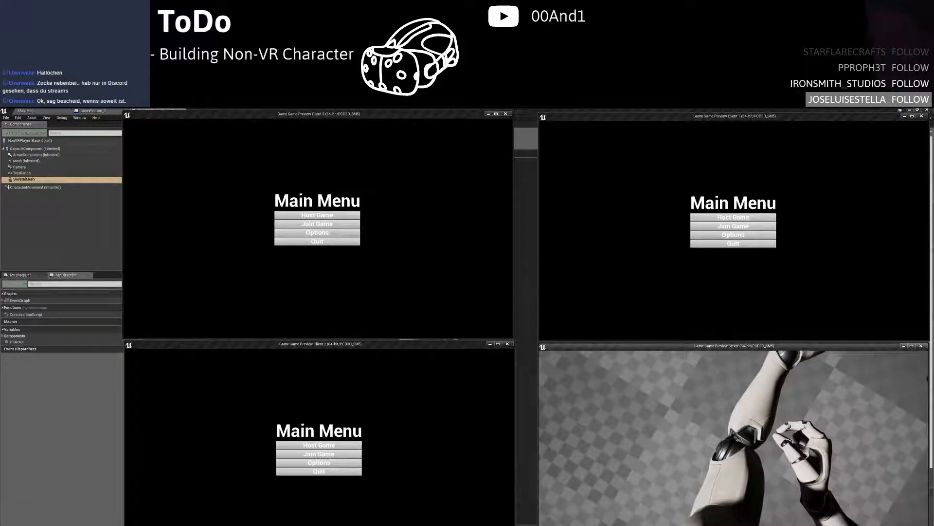
key(Escape)
Shift the arms mesh sideways to about -14 on Y, raise it slightly and check it in hosted play sessions
right_drag(421, 315, 306, 314)
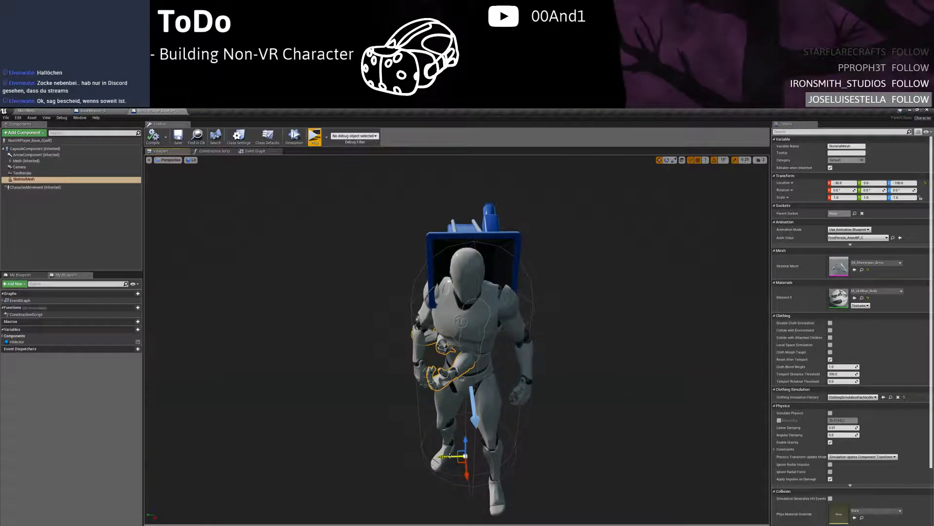
drag(450, 455, 465, 455)
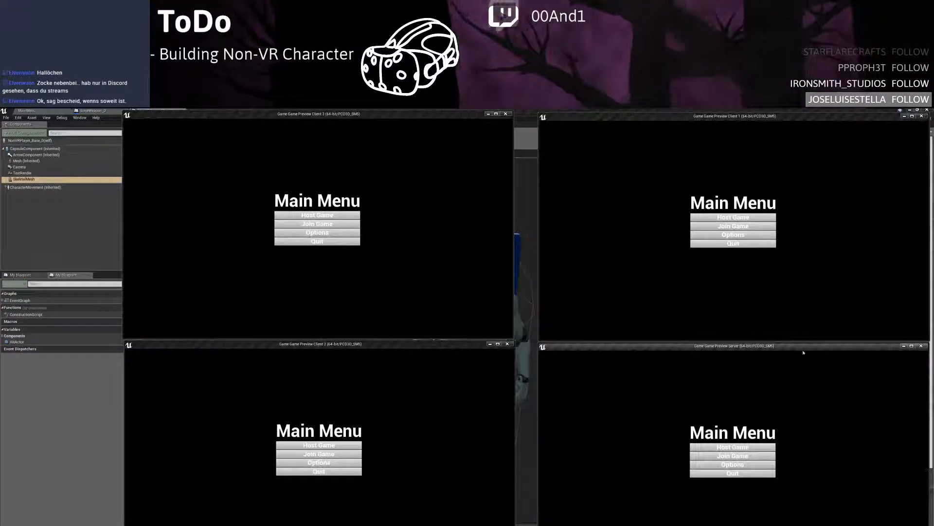
click(732, 447)
click(763, 515)
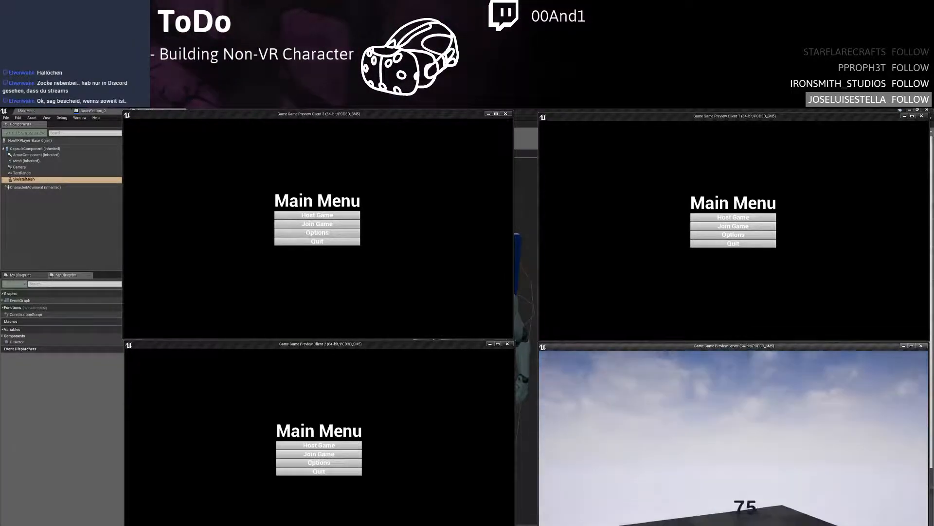
key(Escape)
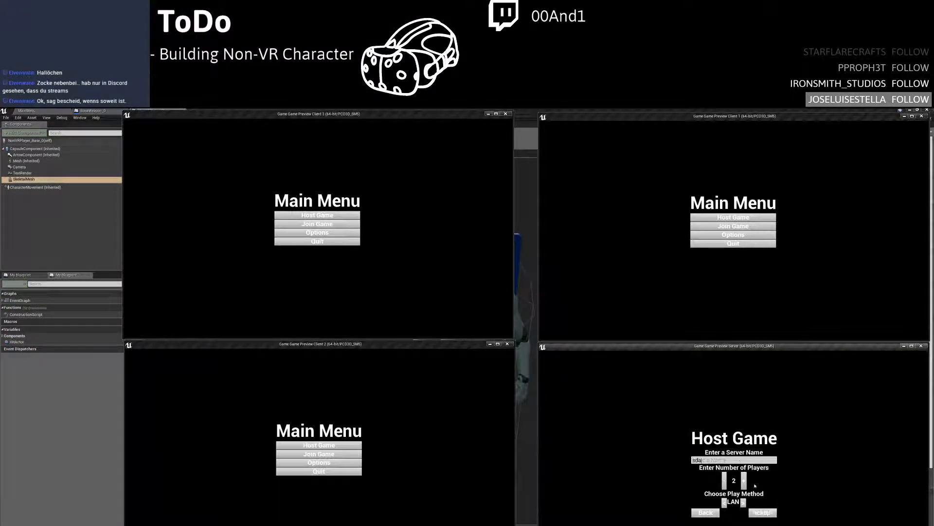
click(763, 515)
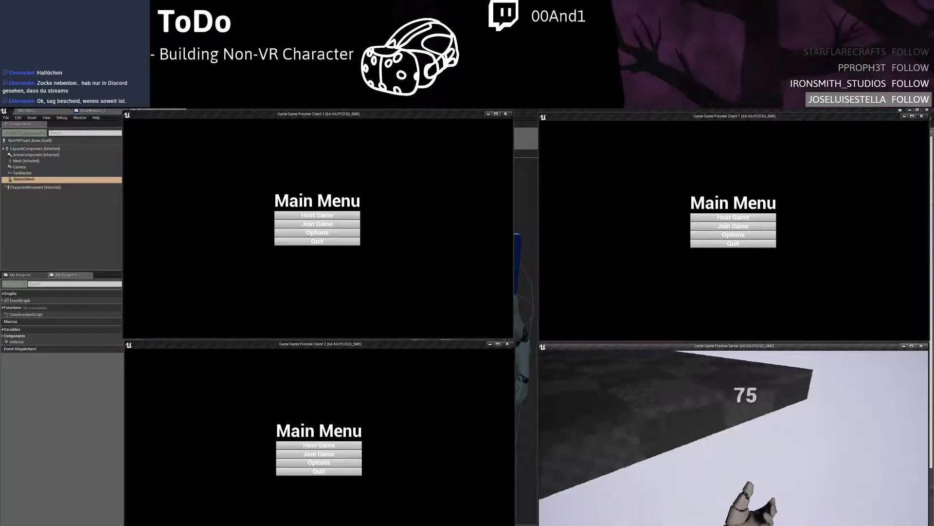
key(Escape)
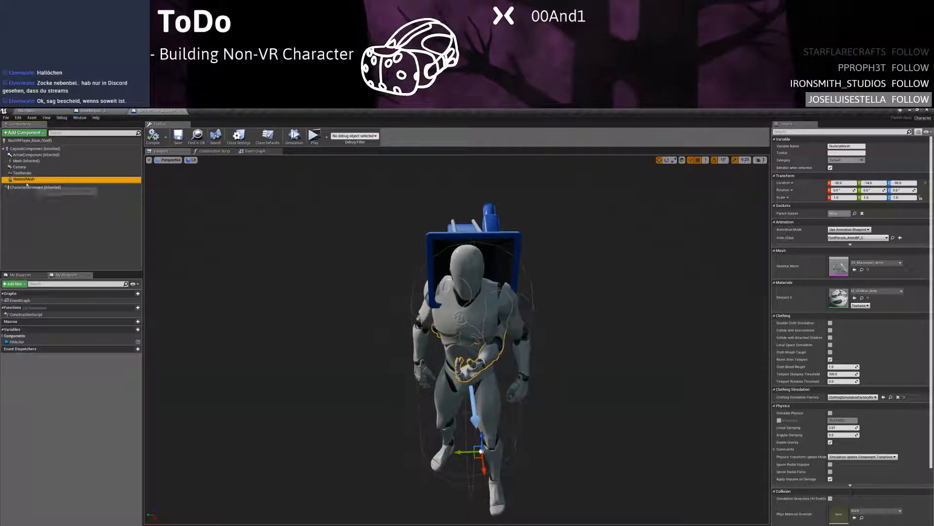
Attach the arms SkeletalMesh to the Camera component and check it in a hosted play session
drag(27, 185, 34, 167)
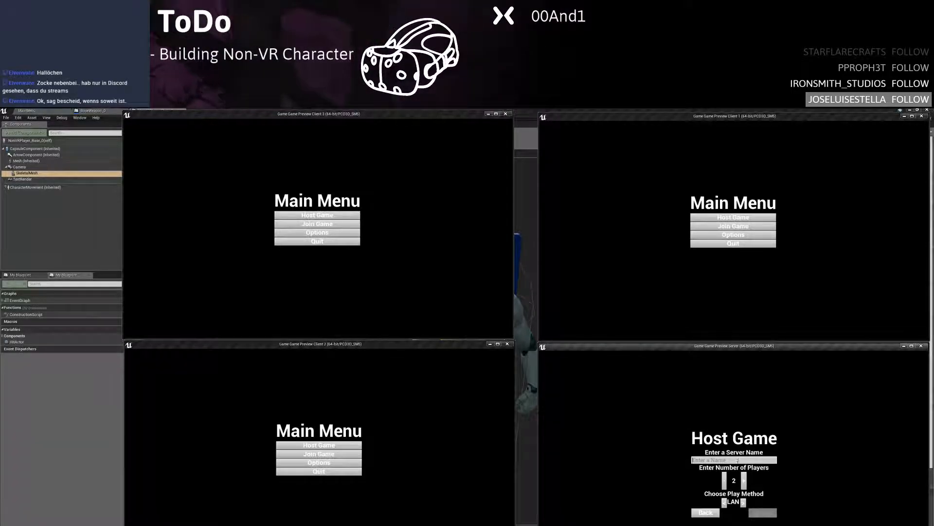
click(771, 515)
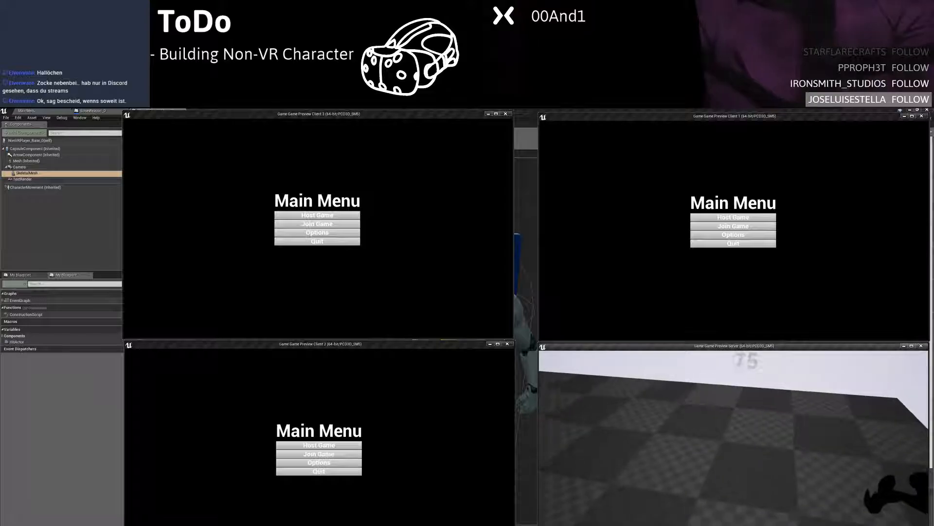
key(Escape)
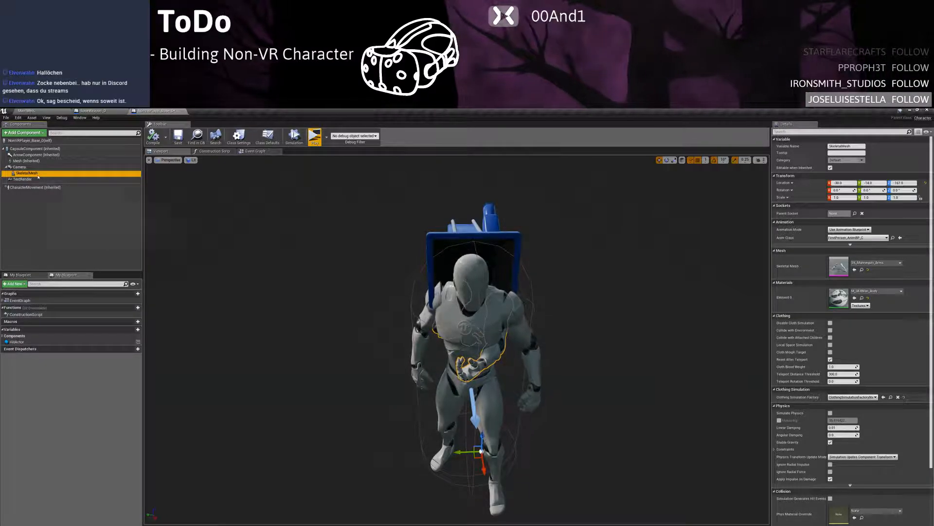
Open the SK_Mannequin_Arms mesh asset and select the GripPoint socket under the right hand in its skeleton tree
click(860, 269)
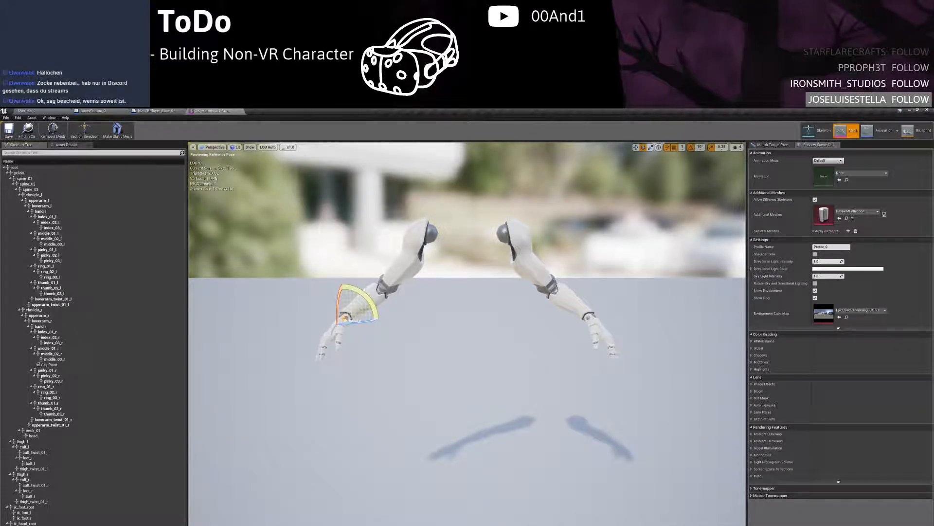
key(Up)
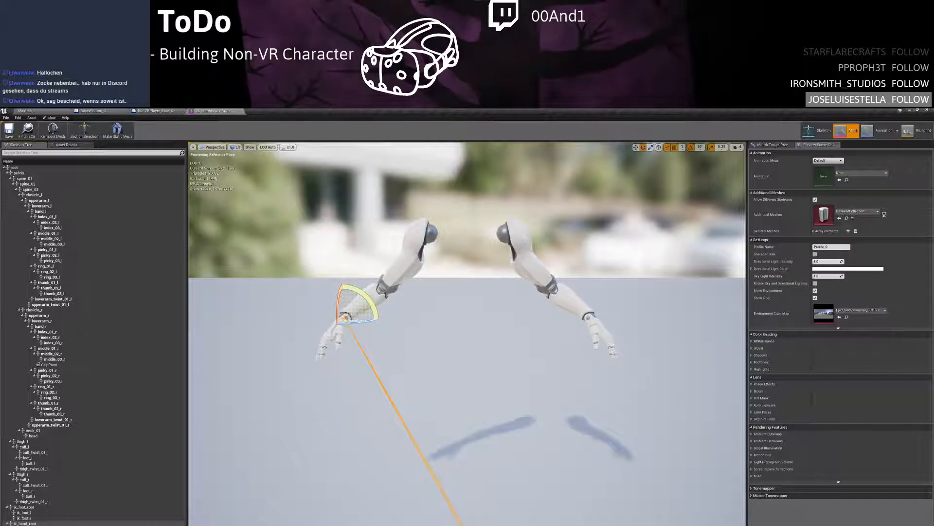
click(44, 508)
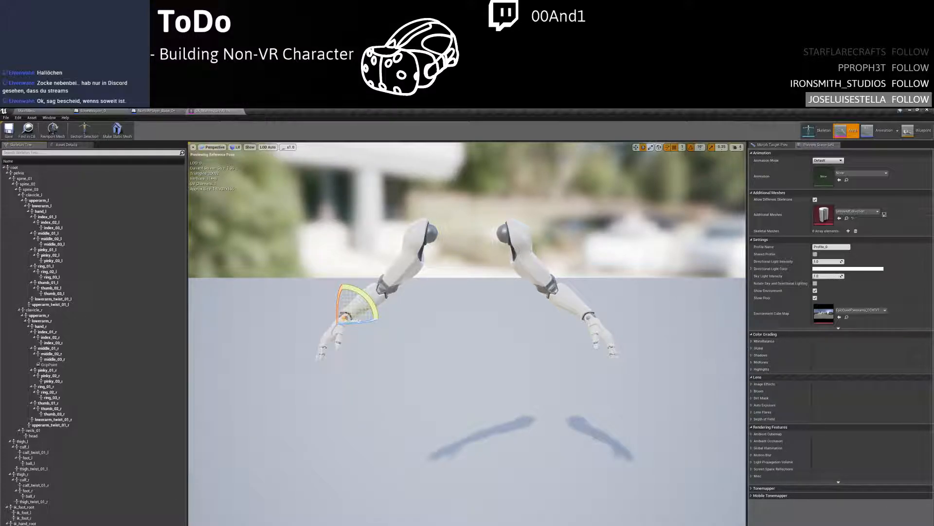
right_drag(335, 345, 335, 345)
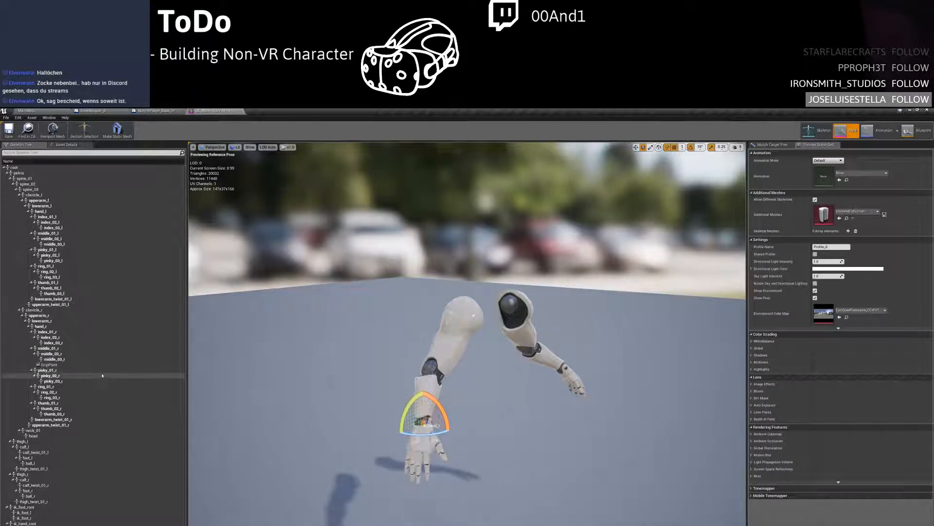
click(95, 372)
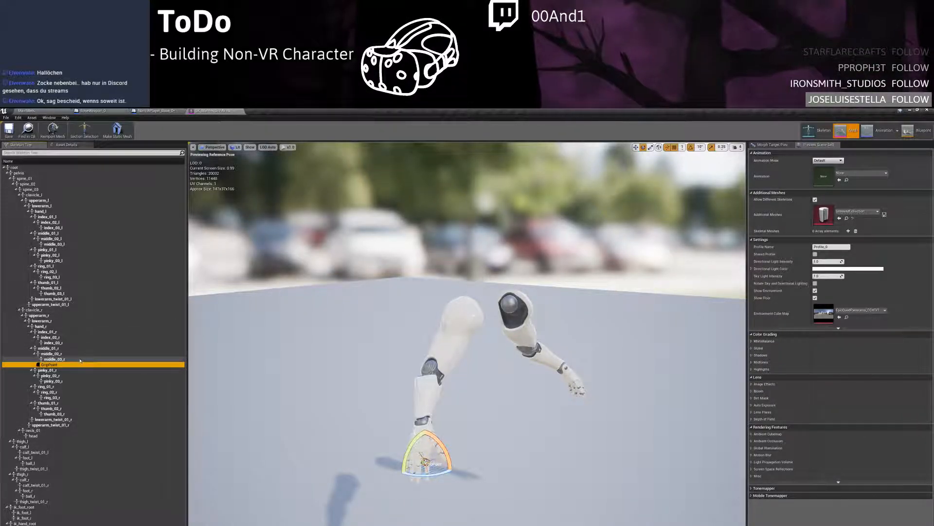
Close the SK_Mannequin_Arms mesh editor and return to the NonVRPlayer_Base_0 blueprint
right_click(54, 365)
click(53, 365)
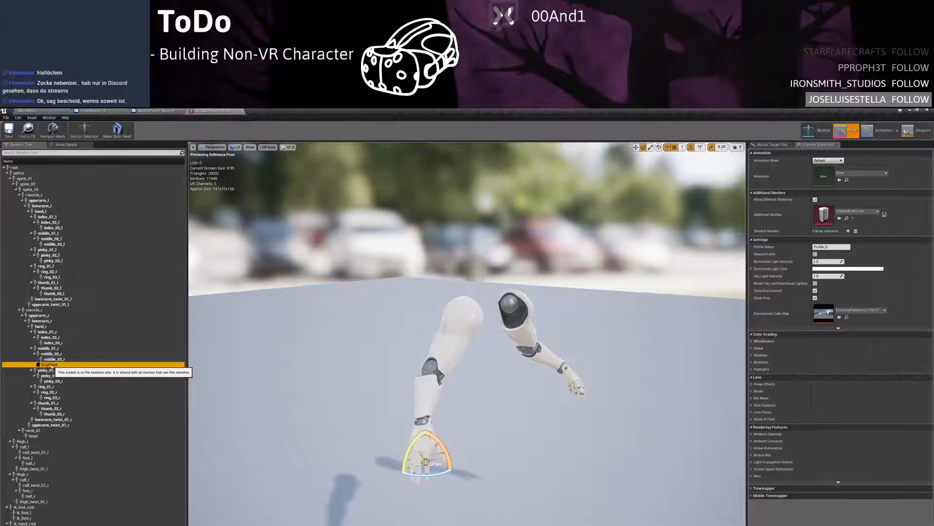
click(45, 112)
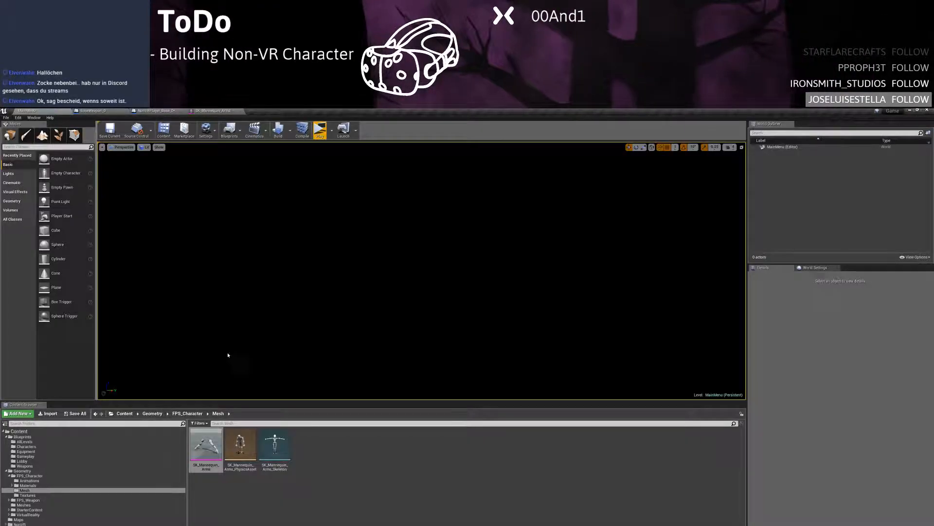
click(114, 112)
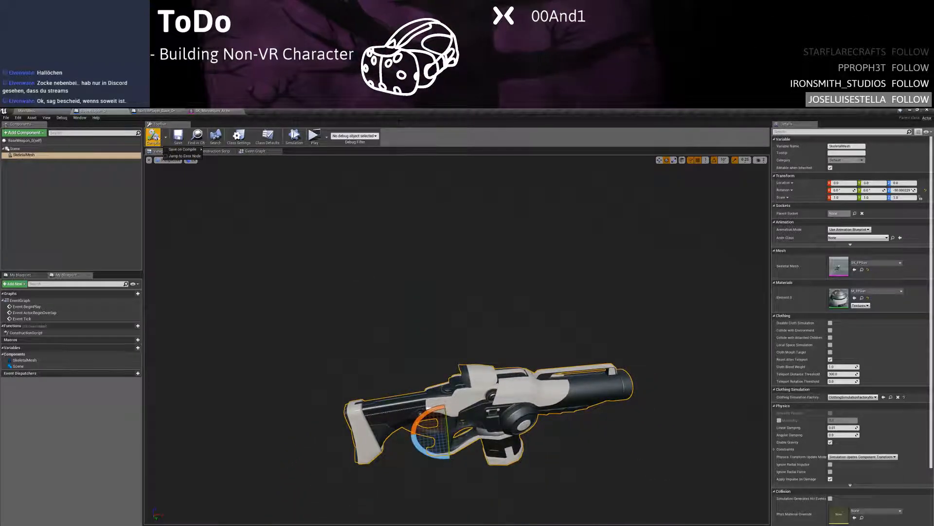
click(159, 112)
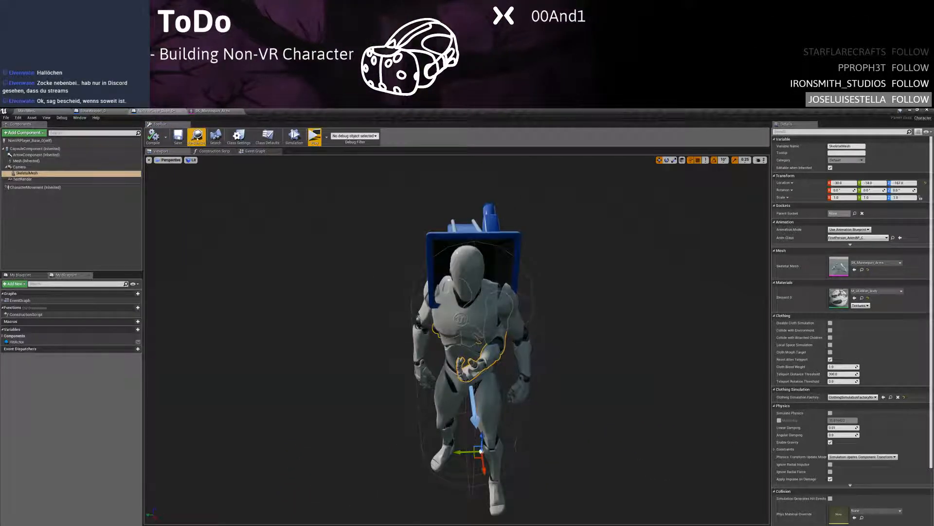
click(214, 111)
click(240, 112)
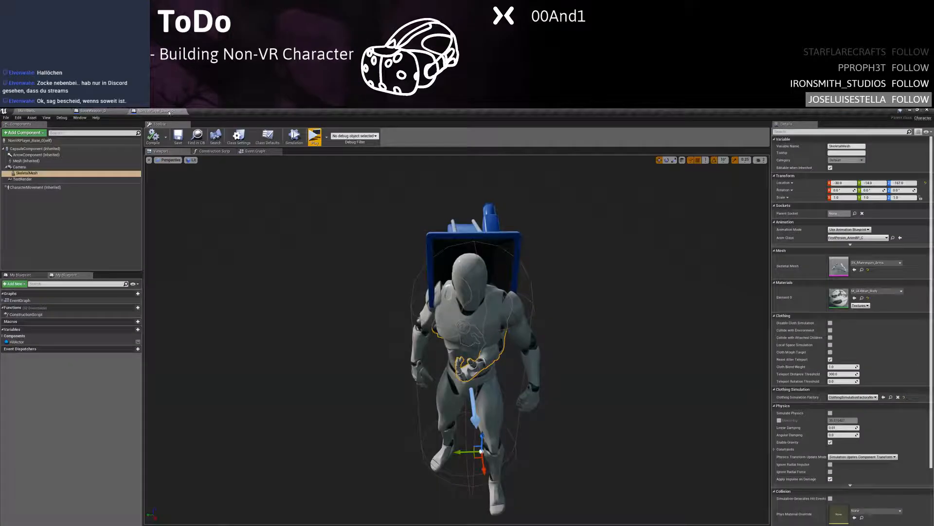
Examine the NonVRPlayer_Base_0 event graph, including its movement and line trace sections and the empty area above them
click(215, 152)
click(253, 152)
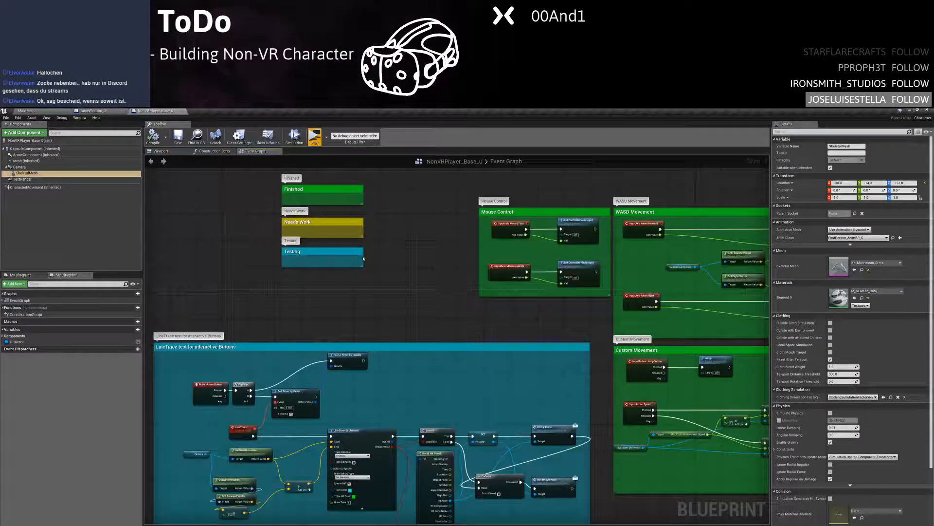
right_drag(363, 258, 342, 298)
scroll(400, 308, up, 3)
right_drag(407, 302, 147, 173)
scroll(386, 276, down, 5)
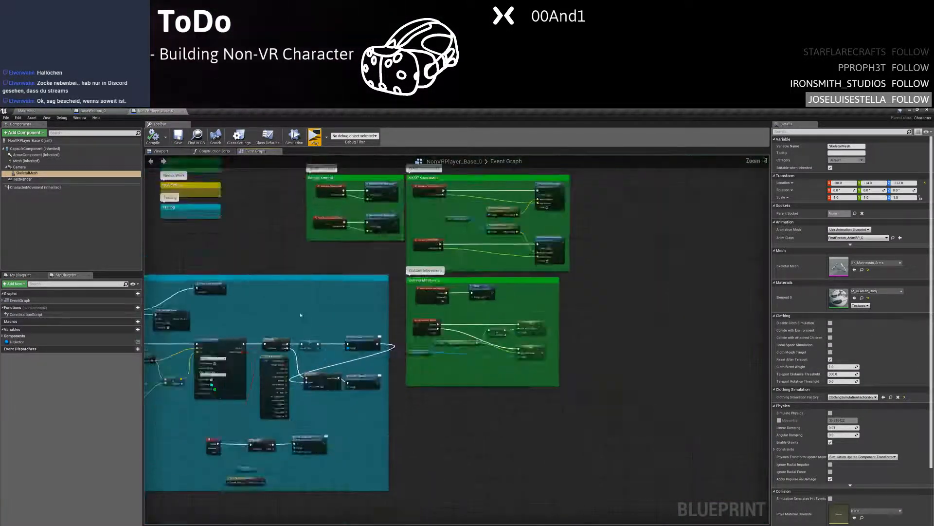
right_drag(306, 280, 462, 384)
scroll(436, 343, up, 5)
right_drag(409, 371, 447, 499)
right_drag(405, 259, 374, 398)
right_click(365, 268)
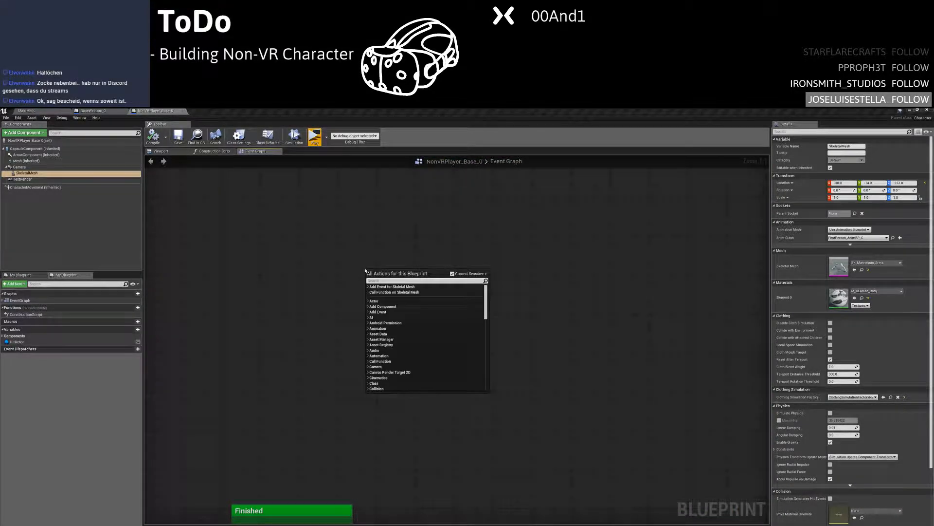
key(Escape)
Open the Light_Network character blueprint from the Blueprints/Characters folder
click(59, 111)
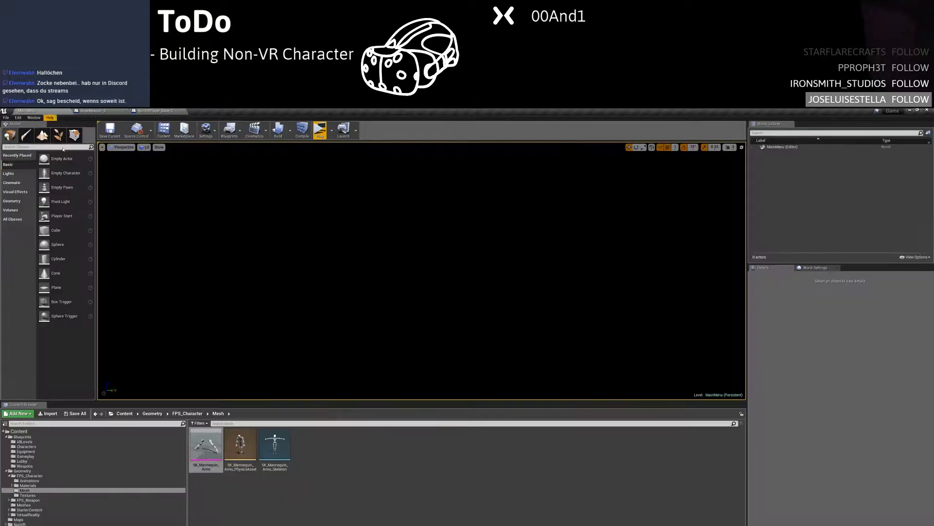
click(37, 446)
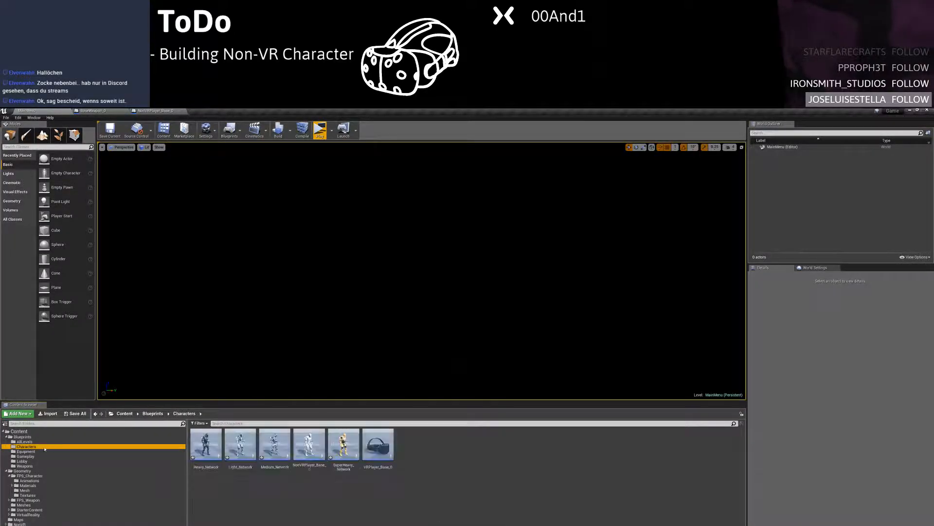
double_click(343, 452)
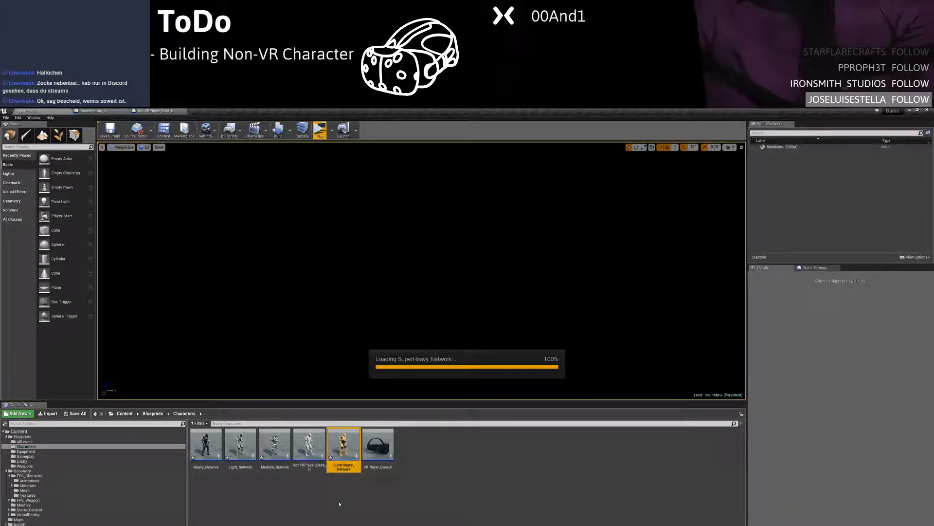
click(241, 111)
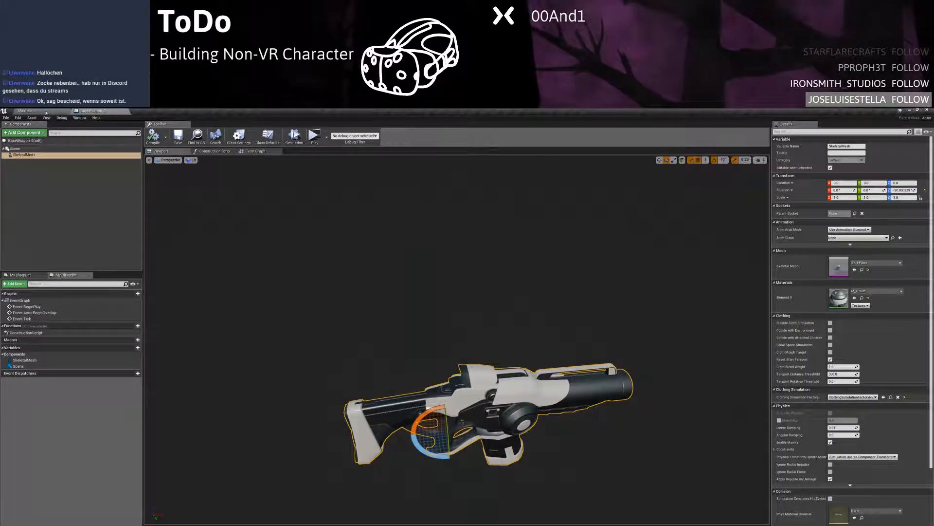
click(125, 111)
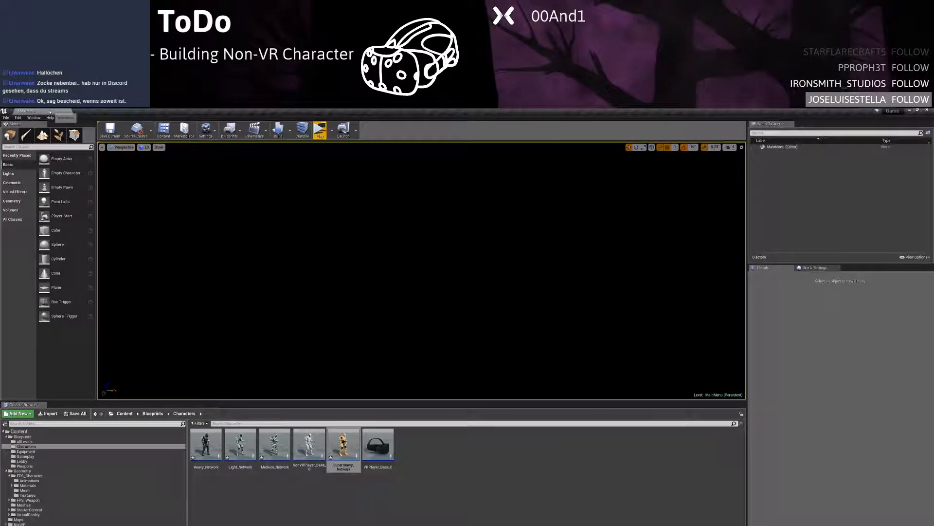
double_click(240, 445)
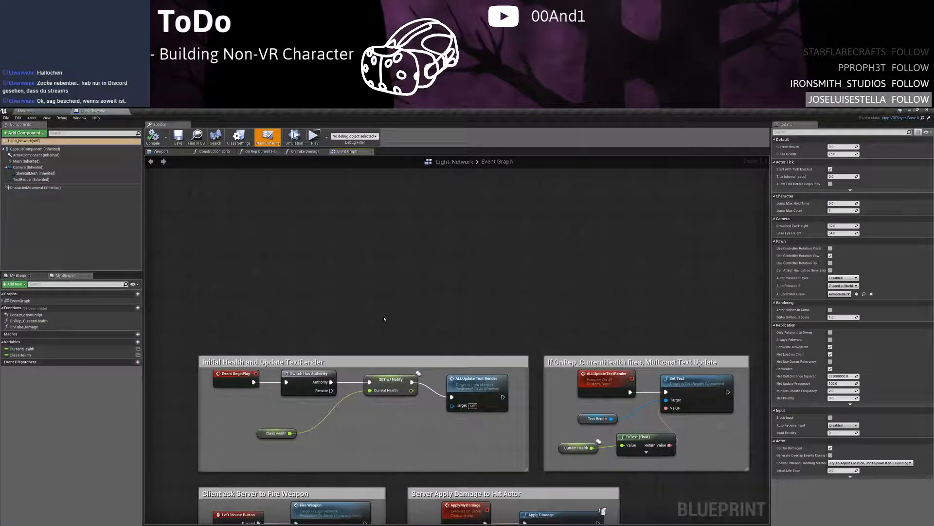
Insert a Spawn Actor from Class node after the Authority output of Switch Has Authority in the Light_Network event graph
right_drag(299, 221, 348, 280)
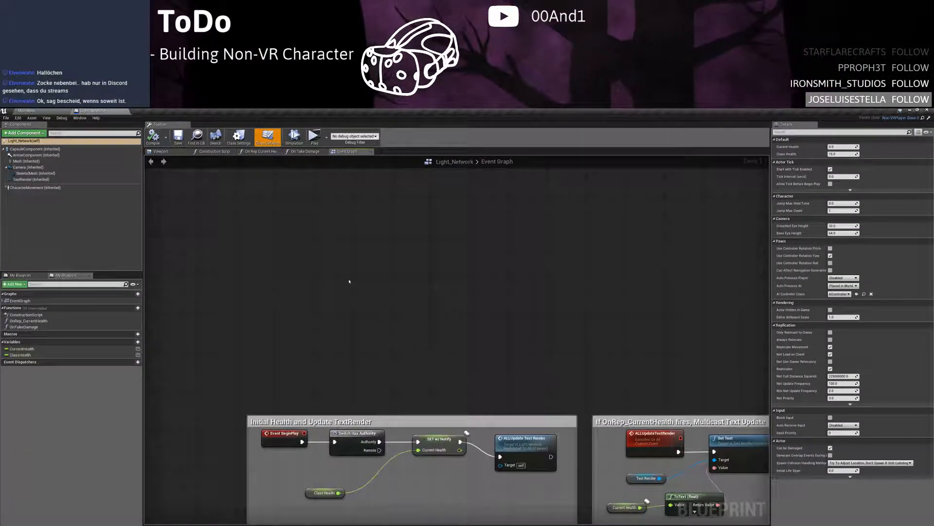
right_drag(415, 380, 335, 348)
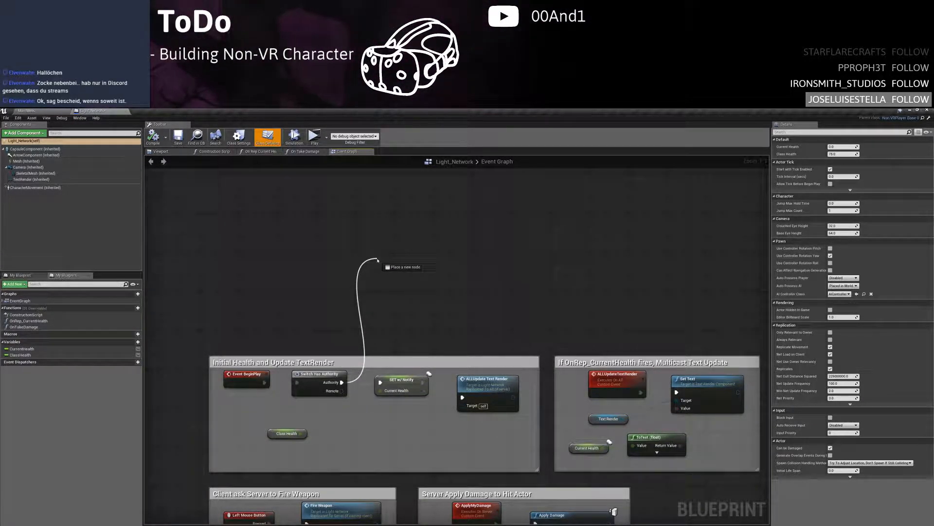
drag(378, 261, 378, 260)
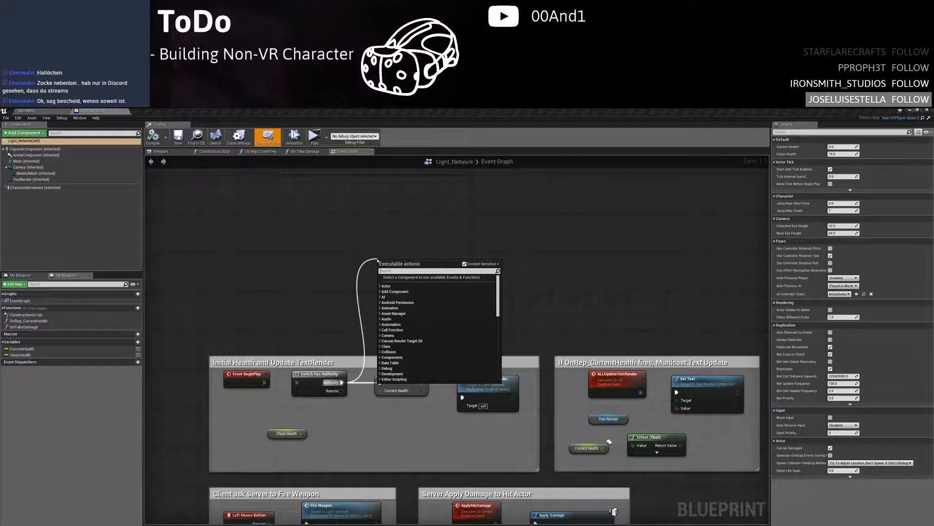
text(spawn actor)
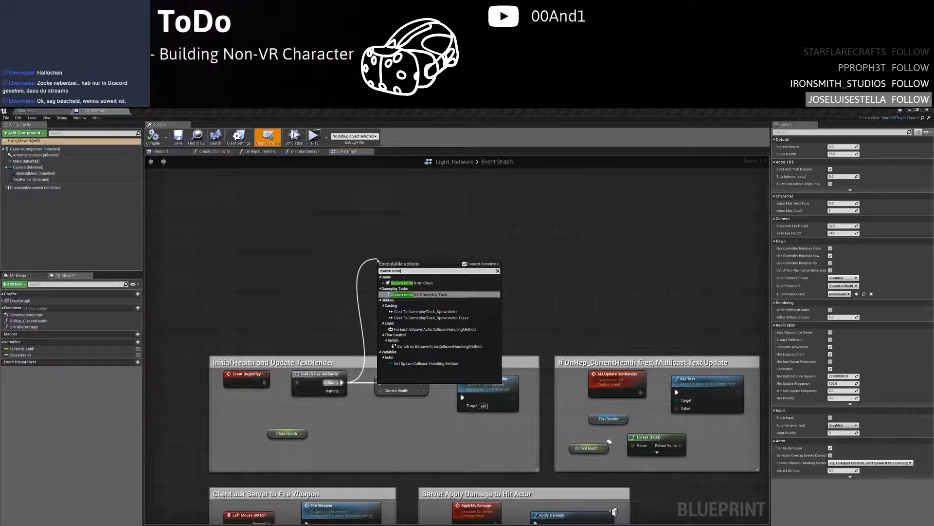
key(Up)
key(Return)
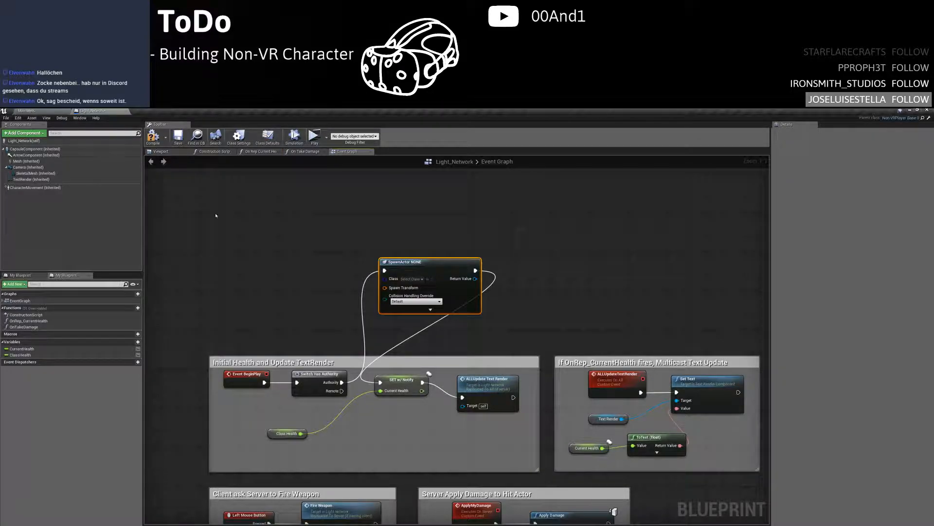
click(27, 110)
click(68, 456)
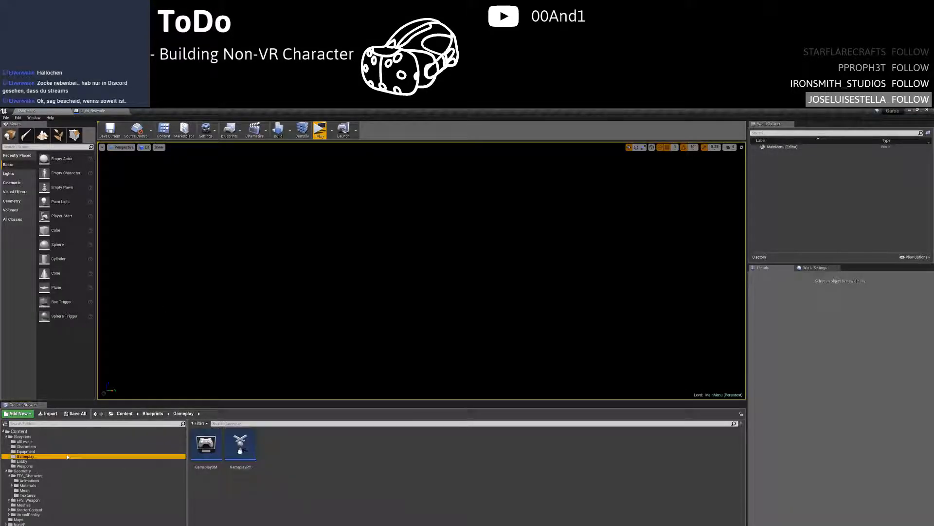
drag(65, 461, 65, 466)
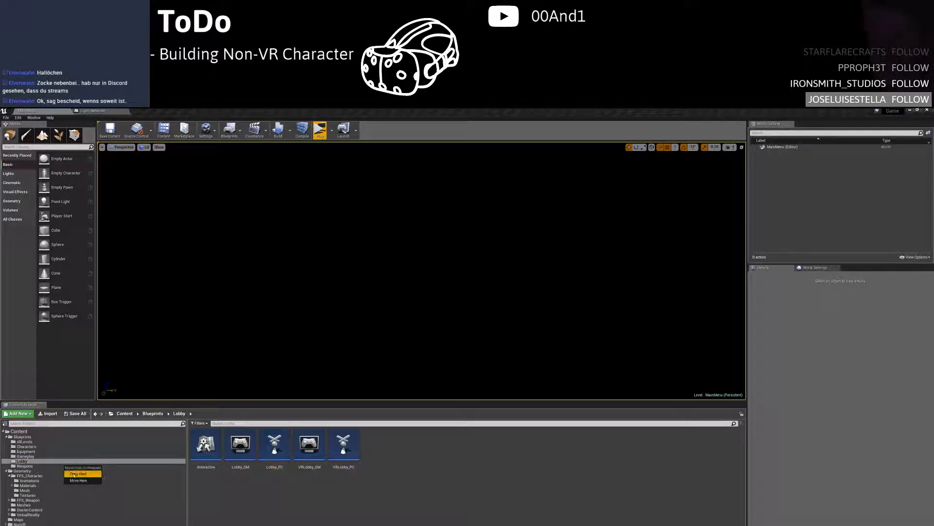
click(74, 474)
click(51, 476)
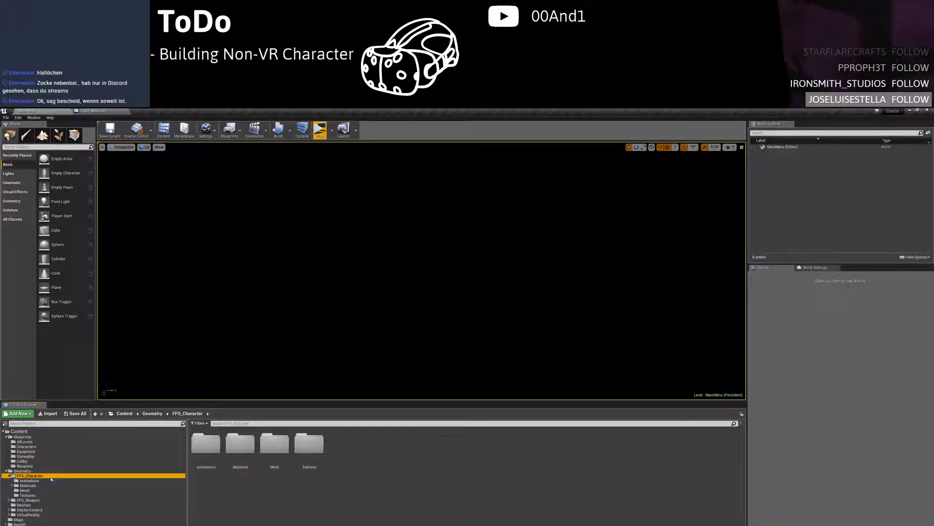
click(51, 481)
double_click(206, 443)
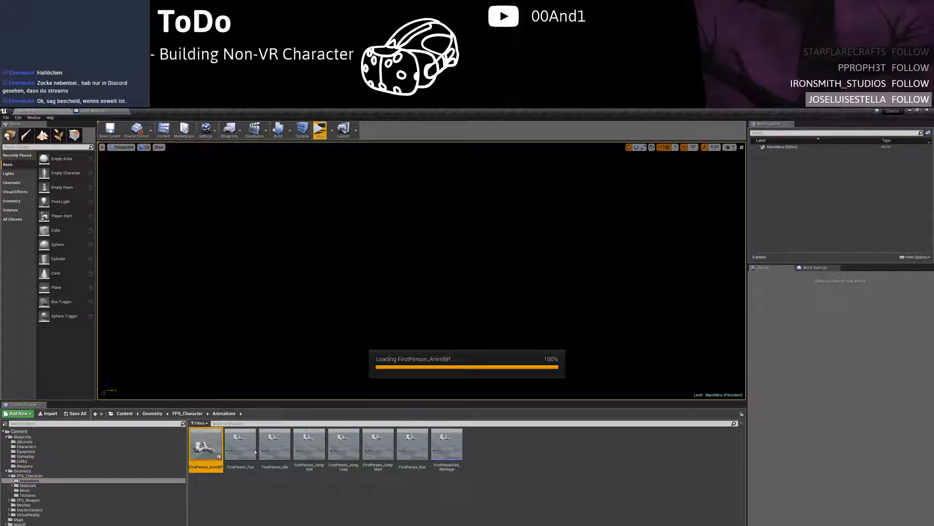
click(69, 111)
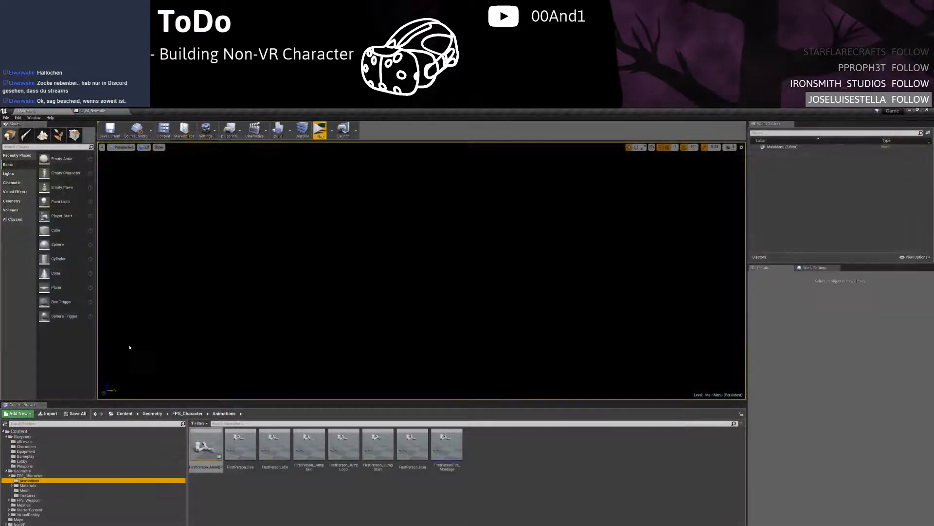
Open the SK_Mannequin_Arms mesh from the FPS_Character/Mesh folder and select its GripPoint socket
click(62, 490)
double_click(206, 443)
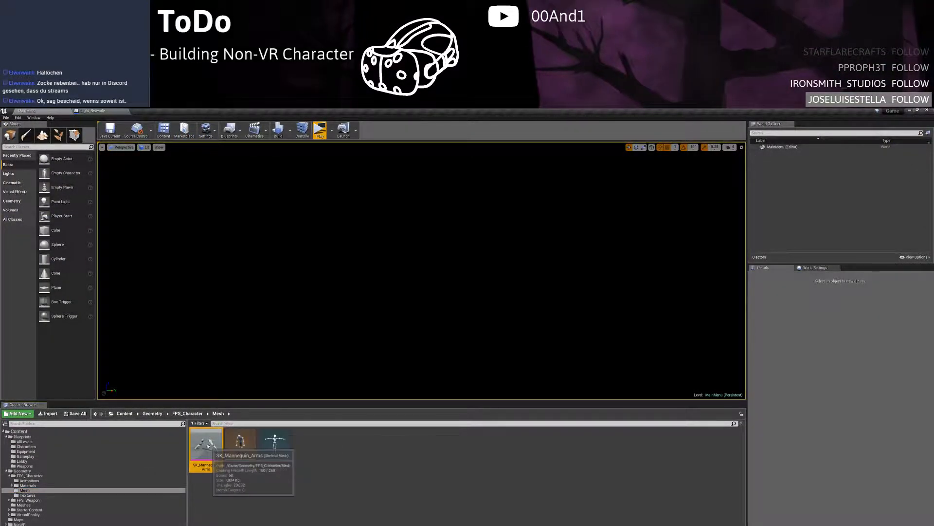
click(57, 364)
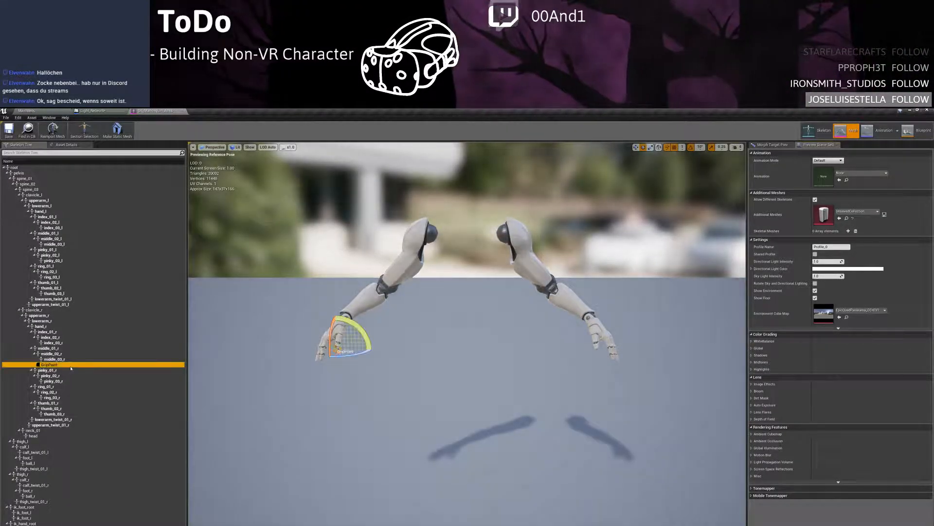
Search the preview assets for "weap" and attach the SK_FPGun mesh to the GripPoint socket as a preview
right_click(59, 364)
mouse_move(82, 415)
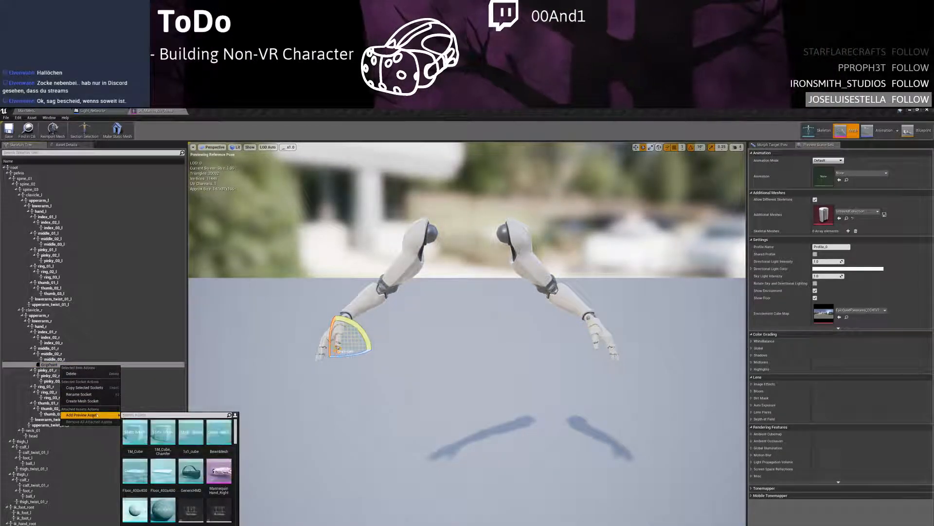
scroll(206, 483, down, 10)
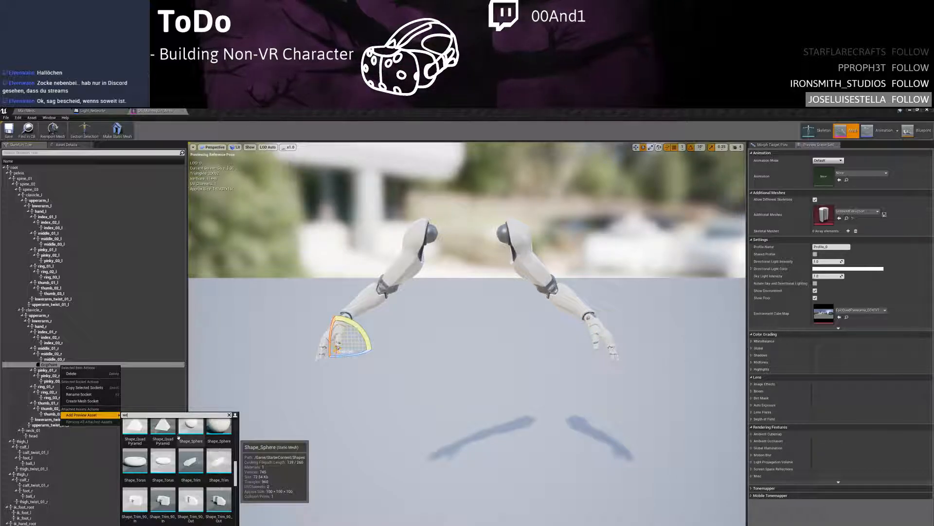
text(weap)
click(136, 434)
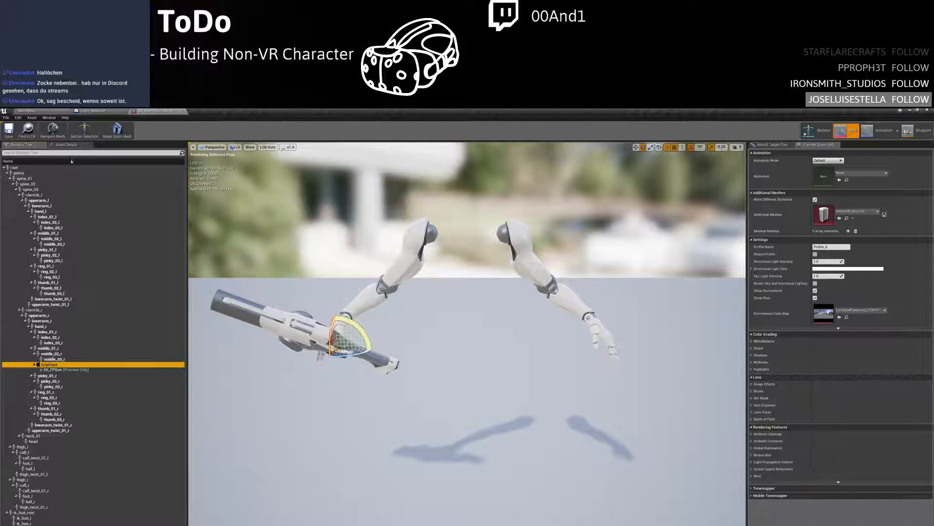
Remove the SK_FPGun preview asset from the GripPoint socket
right_click(58, 369)
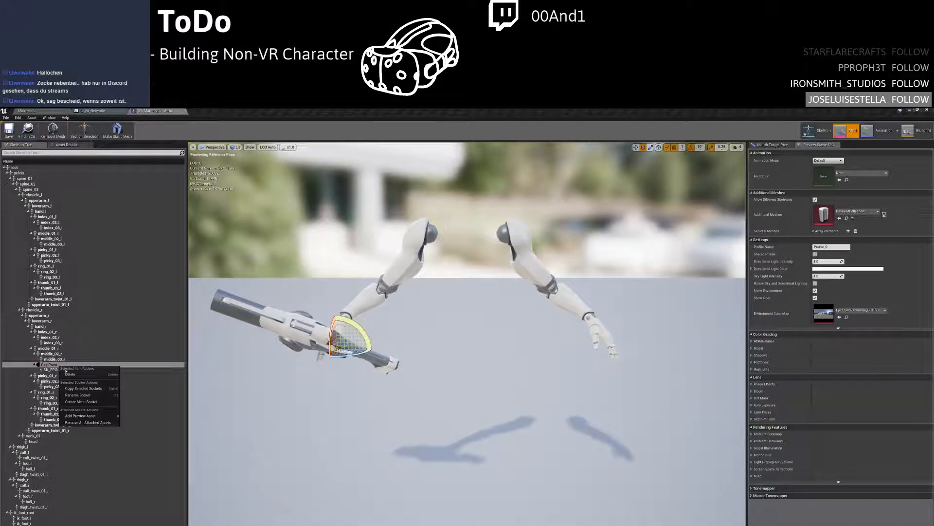
click(55, 371)
right_click(56, 371)
click(80, 378)
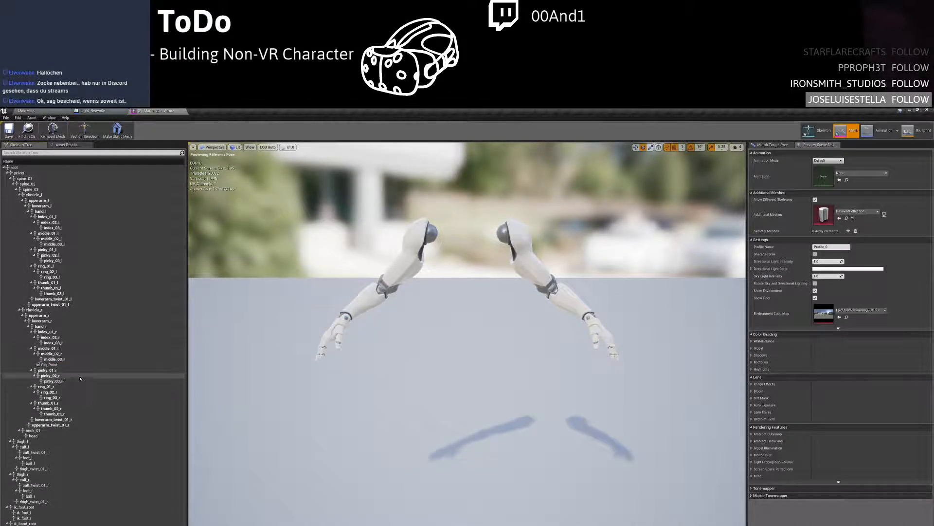
In Light_Network, enlarge the Initial Health and Update TextRender comment upward and leftward and move Event BeginPlay and Switch Has Authority up inside it
click(95, 111)
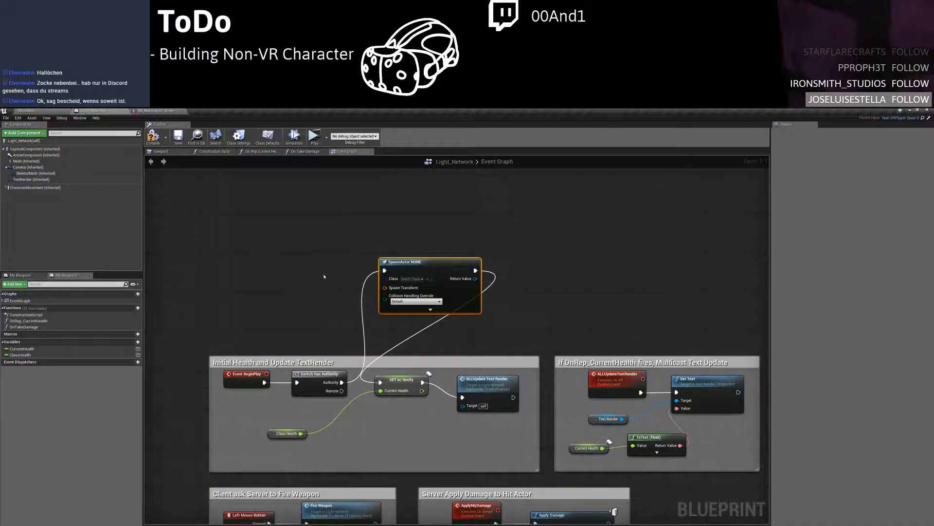
right_drag(324, 276, 289, 279)
drag(387, 271, 358, 261)
right_drag(358, 261, 360, 291)
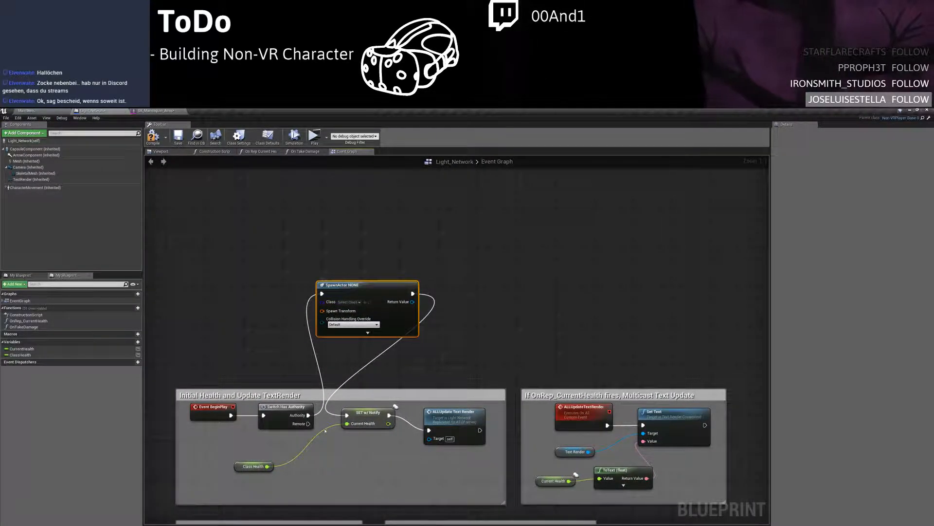
drag(178, 389, 115, 326)
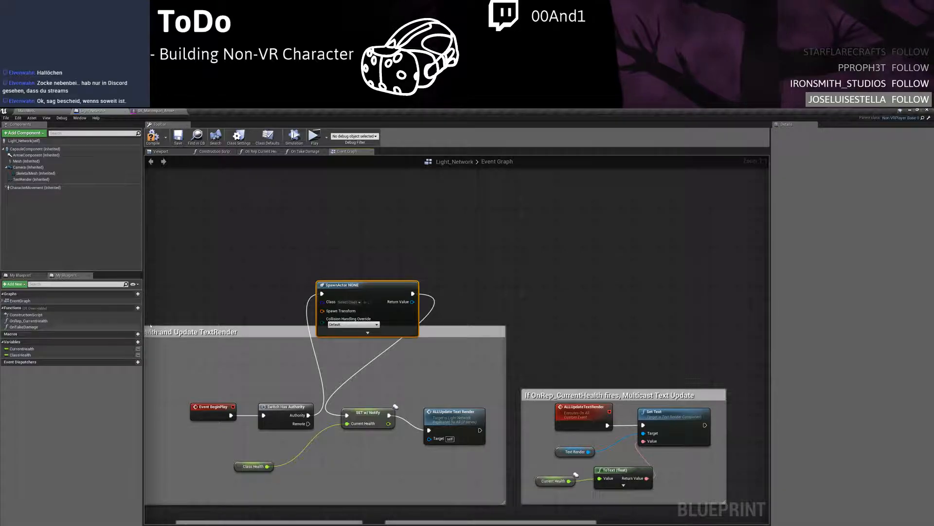
right_drag(180, 385, 319, 384)
drag(319, 384, 348, 359)
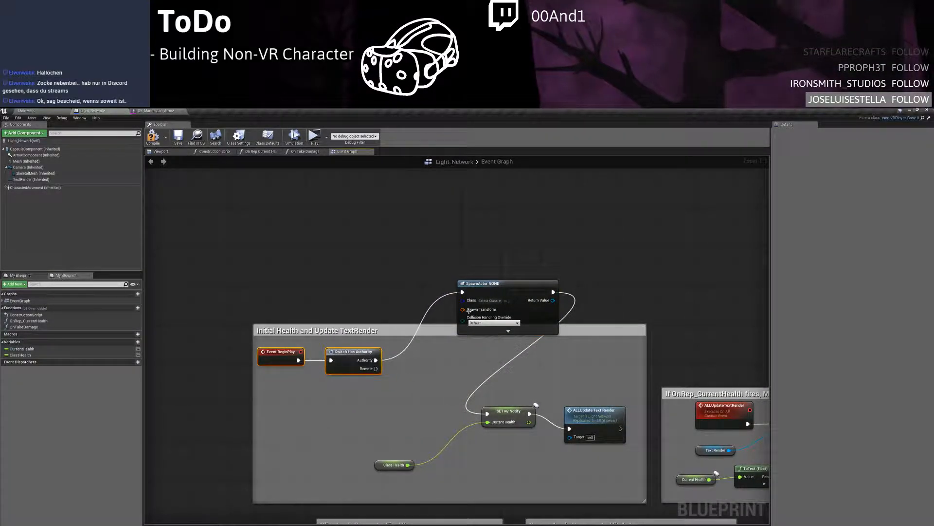
Place the SpawnActor node beside Switch Has Authority inside the Initial Health comment and shift the health-setting nodes up and rightward
drag(498, 285, 435, 353)
right_drag(532, 374, 465, 336)
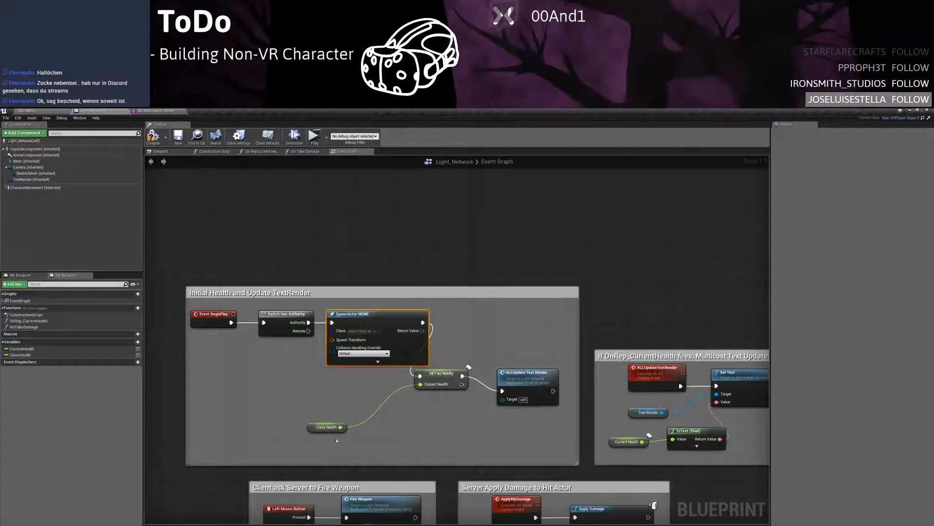
mouse_move(305, 440)
mouse_down()
mouse_move(548, 381)
mouse_move(539, 346)
mouse_up()
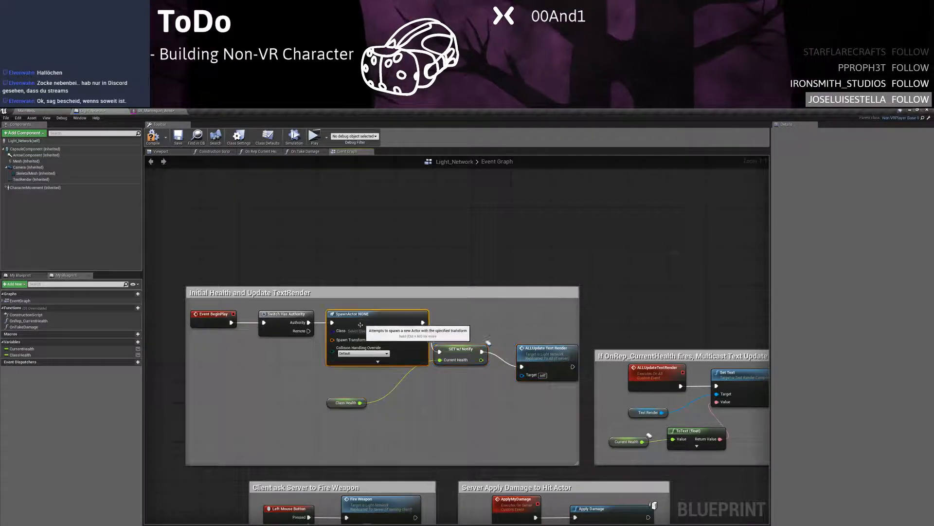
Set the SpawnActor node's class to BaseWeapon_0 and expand its advanced pins
click(359, 330)
text(weapo)
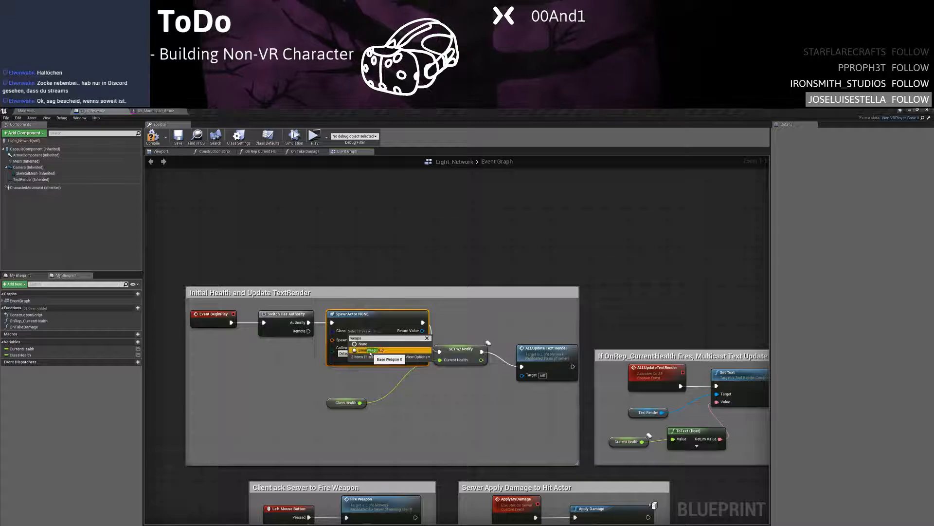
click(371, 349)
right_drag(296, 368, 314, 355)
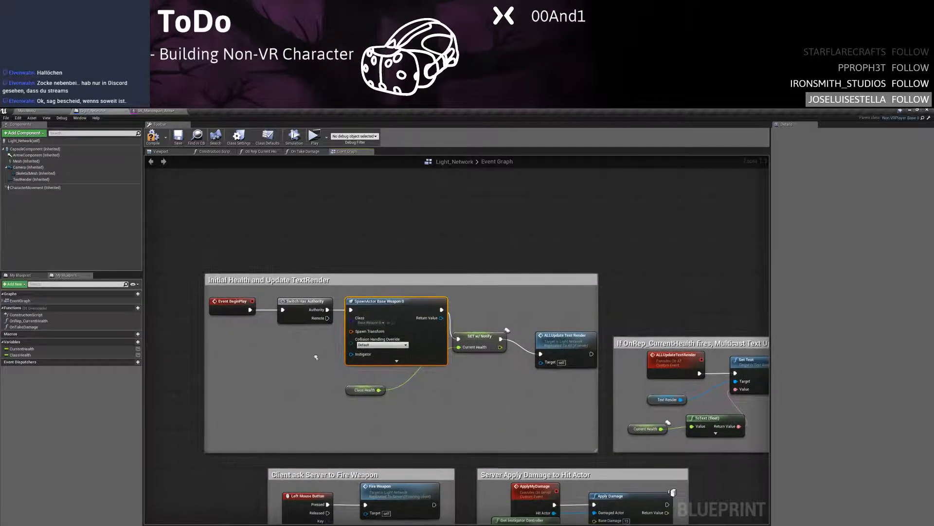
click(397, 360)
right_drag(423, 367, 385, 366)
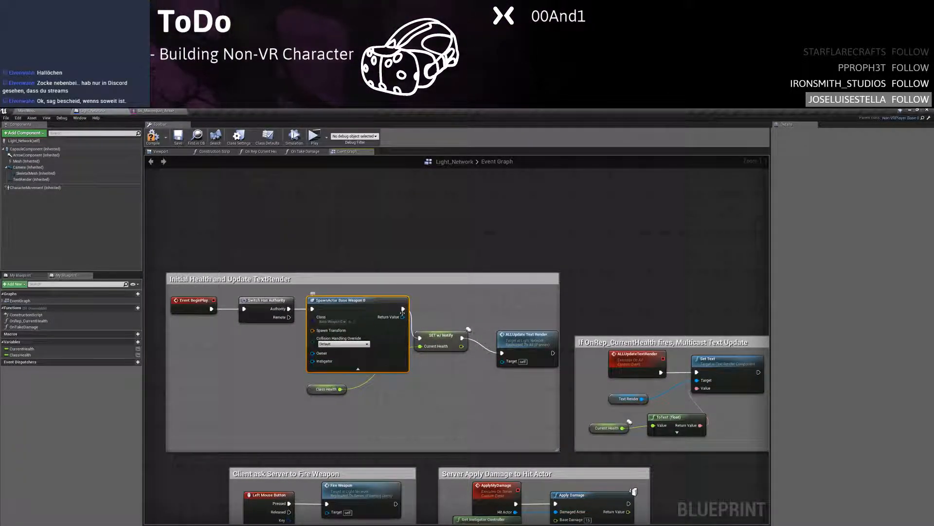
Add an AttachToActor node from SpawnActor's Return Value, wire it after the spawn, and move SET w/ Notify out from under it
drag(428, 306, 429, 307)
text(attach to)
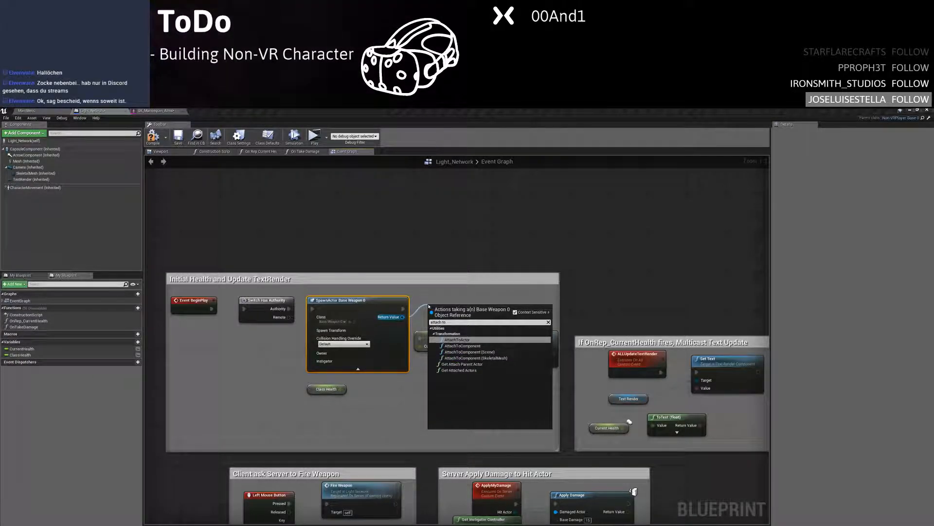
key(Return)
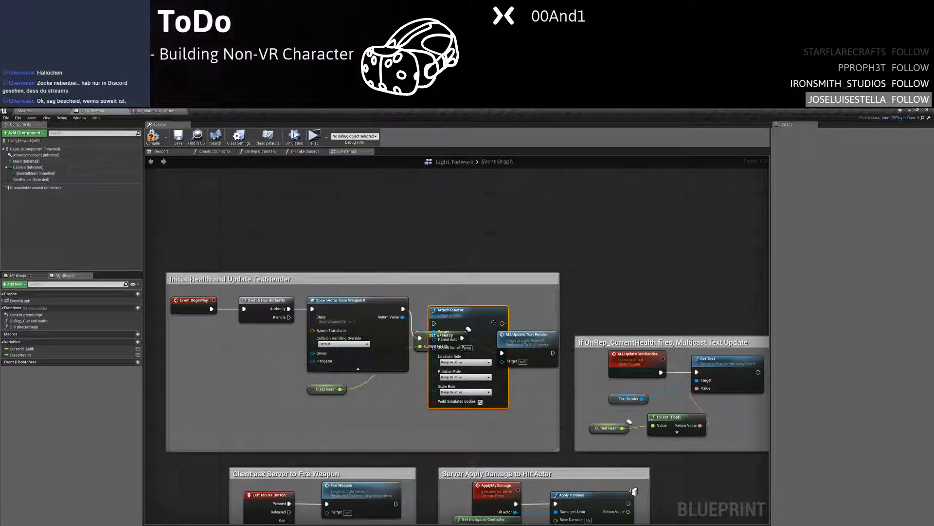
drag(493, 322, 498, 308)
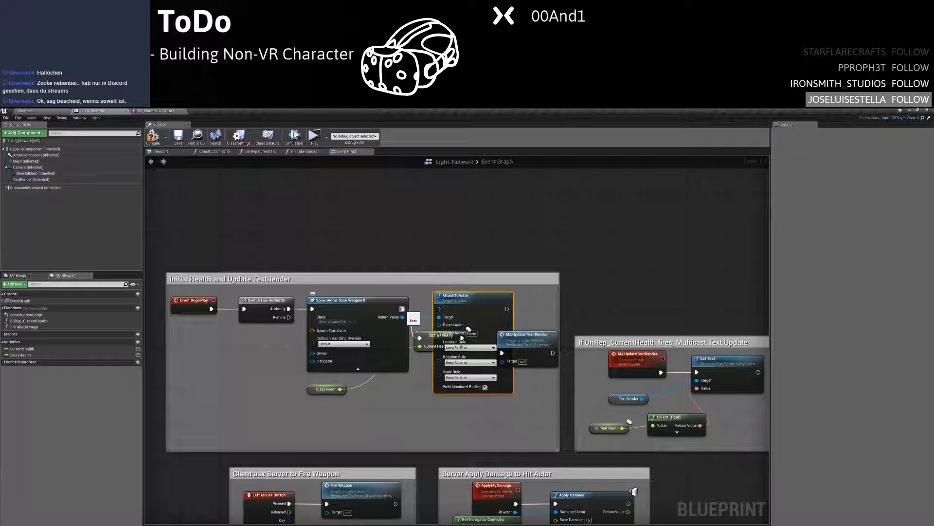
drag(429, 334, 417, 363)
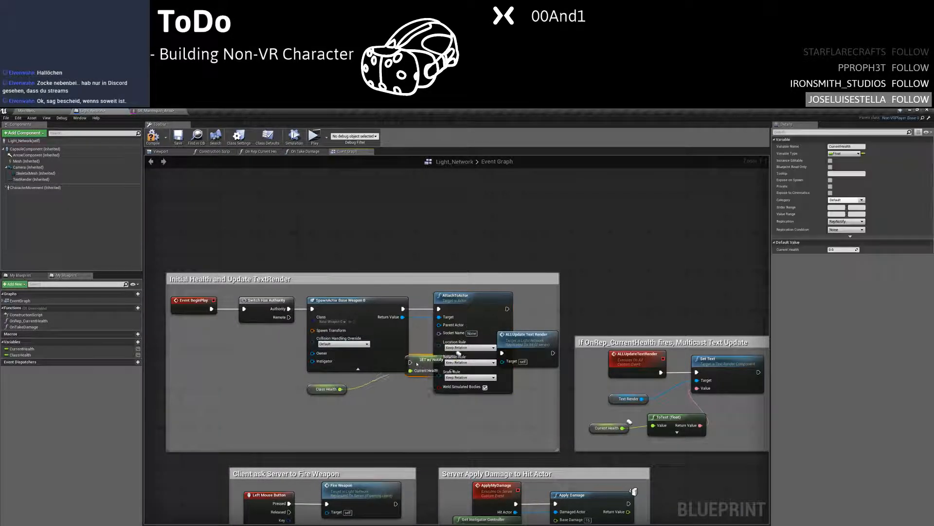
drag(406, 412, 341, 379)
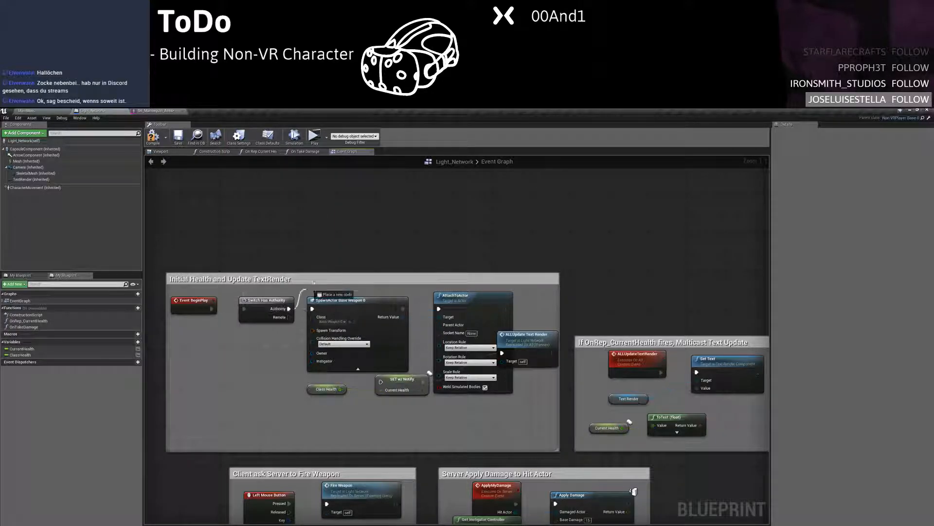
Add a Sequence node to the Authority output of Switch Has Authority
drag(313, 282, 325, 267)
text(sequenb)
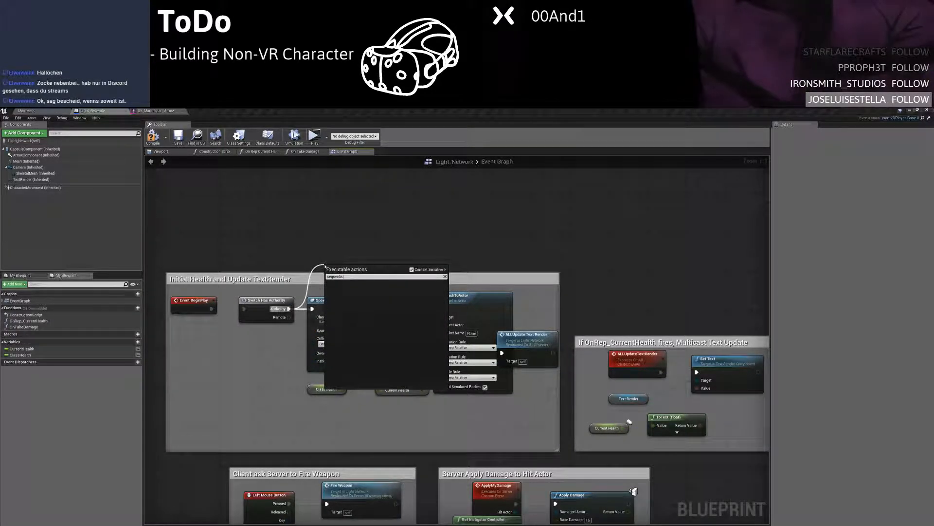
key(BackSpace)
key(Return)
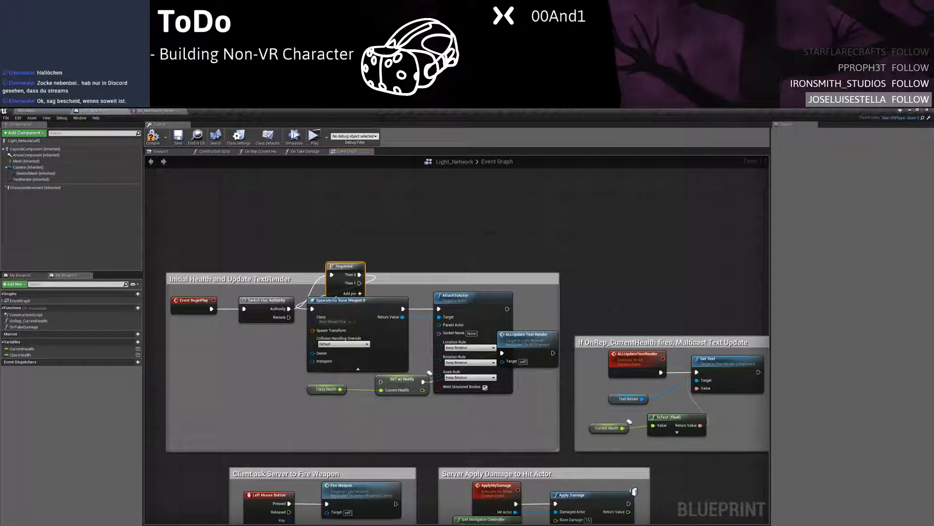
Move the Initial Health comment with its nodes into open space and place the Sequence node inside it after Switch Has Authority
drag(322, 302, 391, 302)
right_drag(347, 296, 360, 300)
scroll(391, 343, down, 2)
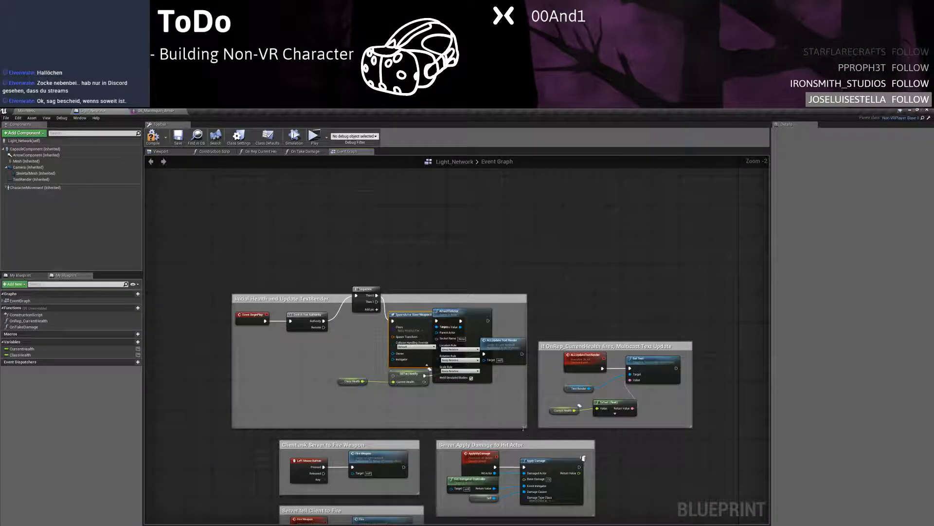
mouse_move(532, 432)
mouse_down()
mouse_move(226, 282)
mouse_move(212, 230)
mouse_move(150, 232)
mouse_move(326, 305)
mouse_up()
click(533, 296)
mouse_move(539, 296)
right_down()
mouse_move(333, 203)
mouse_move(363, 230)
right_up()
drag(359, 241, 515, 344)
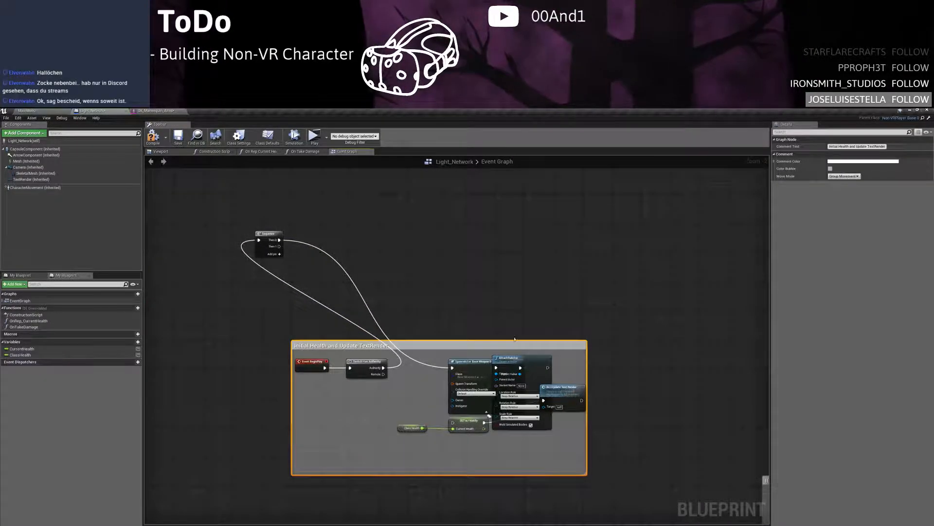
mouse_move(515, 343)
right_down()
mouse_move(345, 237)
mouse_move(430, 306)
right_up()
mouse_move(187, 206)
mouse_down()
mouse_move(254, 227)
mouse_move(333, 333)
mouse_up()
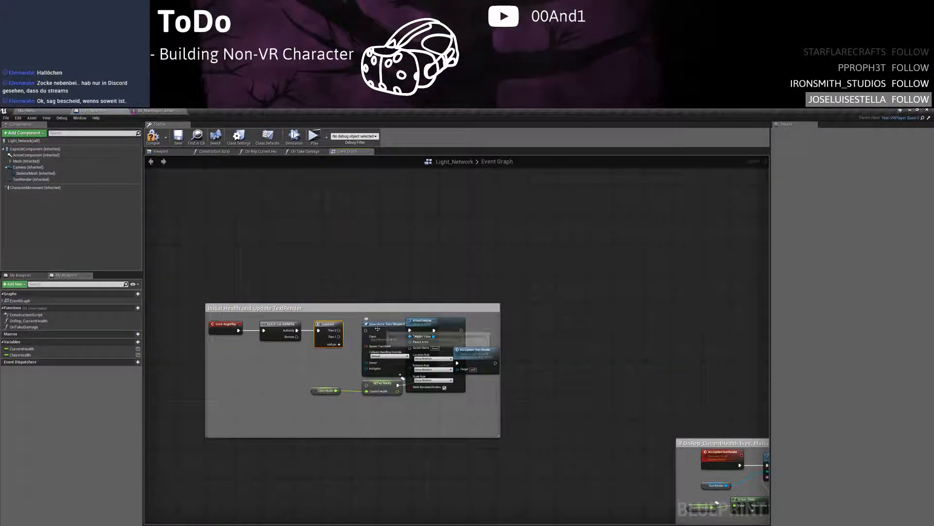
Move the spawn and attach nodes below the comment, connect Then 0 to SET w/ Notify, and align the health nodes after Sequence
mouse_move(376, 313)
mouse_down()
mouse_move(427, 335)
mouse_move(398, 324)
mouse_move(466, 335)
mouse_move(399, 448)
mouse_up()
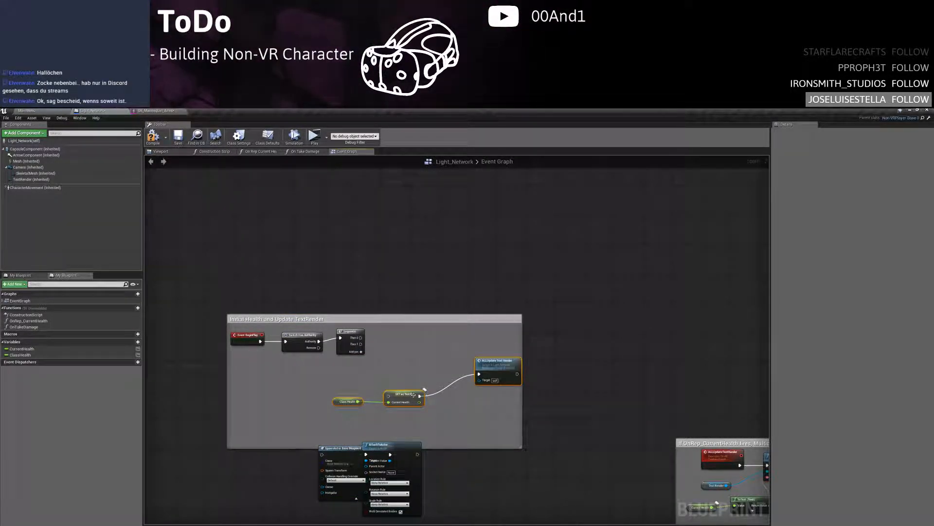
mouse_move(413, 395)
mouse_down()
mouse_move(435, 344)
mouse_move(406, 337)
mouse_move(417, 360)
mouse_up()
click(350, 340)
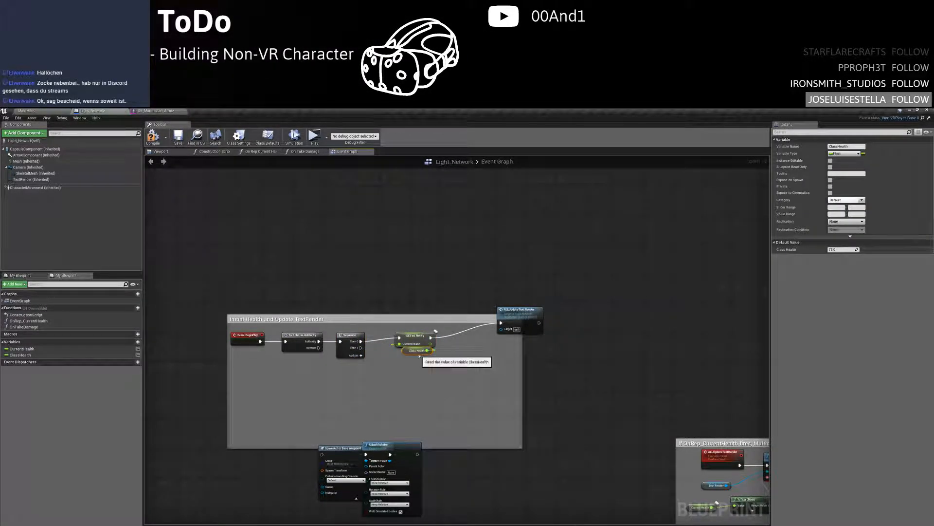
drag(507, 321, 473, 331)
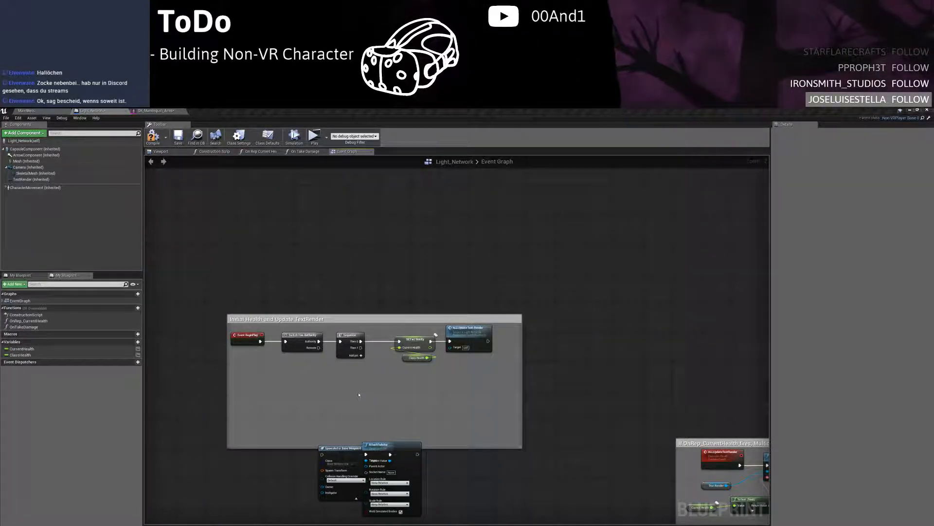
Connect the Sequence's Then 1 output to SpawnActor and arrange SpawnActor and AttachToActor beneath the health nodes
scroll(370, 407, up, 2)
right_drag(385, 407, 331, 320)
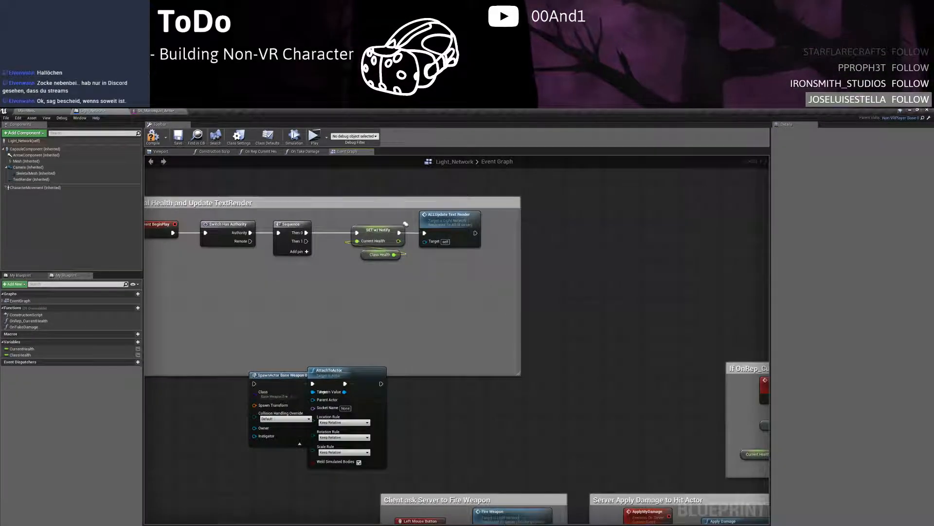
drag(306, 241, 254, 383)
drag(269, 376, 337, 282)
drag(533, 317, 509, 279)
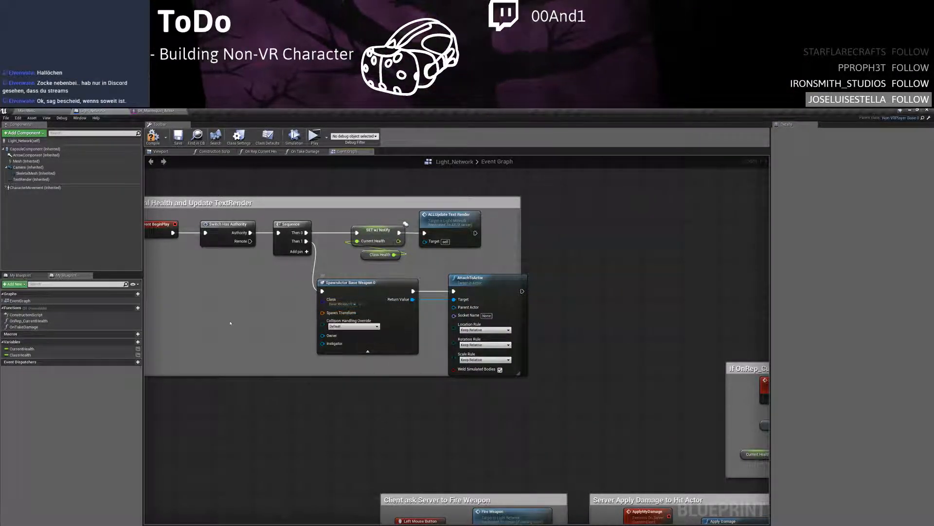
right_click(201, 329)
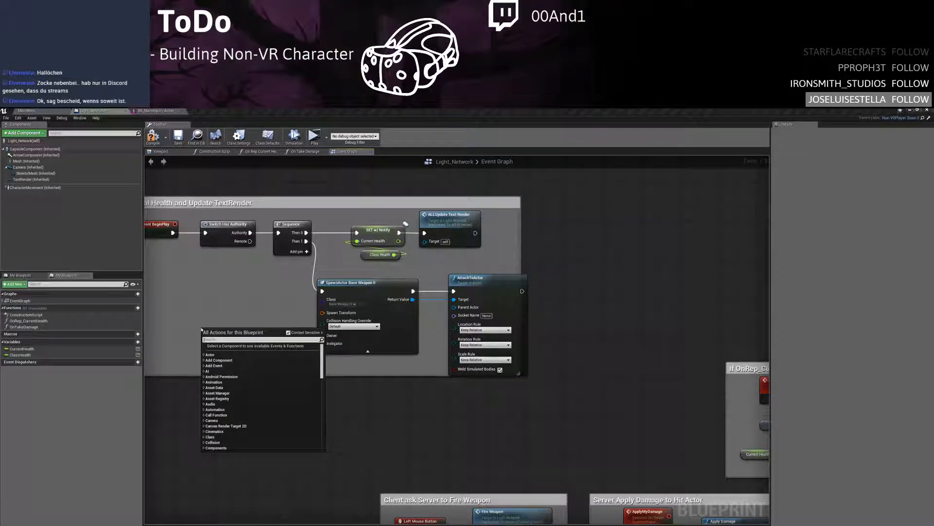
text(get)
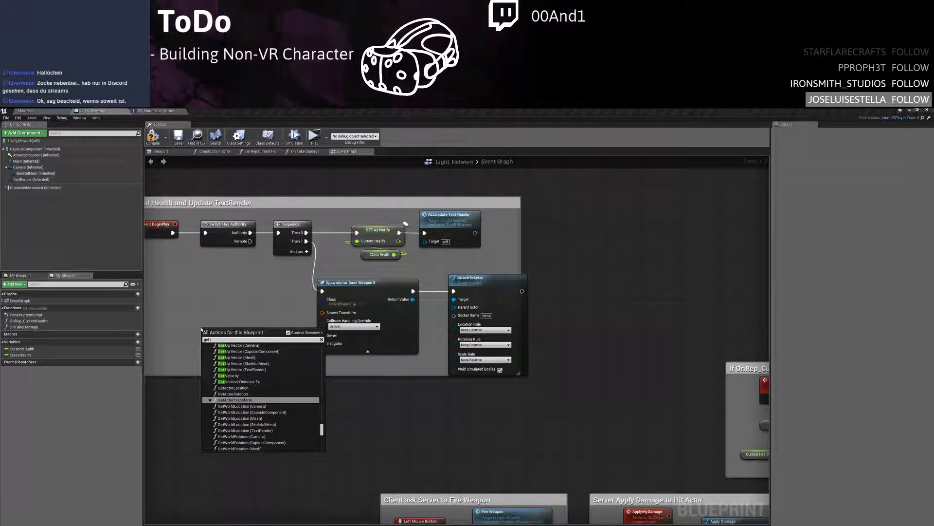
text( skele)
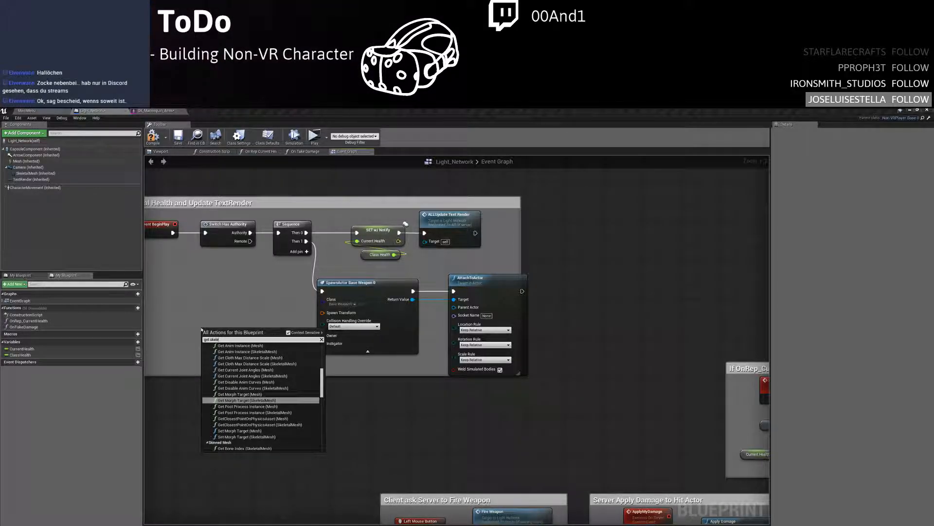
key(Escape)
Check the SkeletalMesh component in the viewport and its SK_Mannequin_Arms mesh, and return to the event graph
click(161, 151)
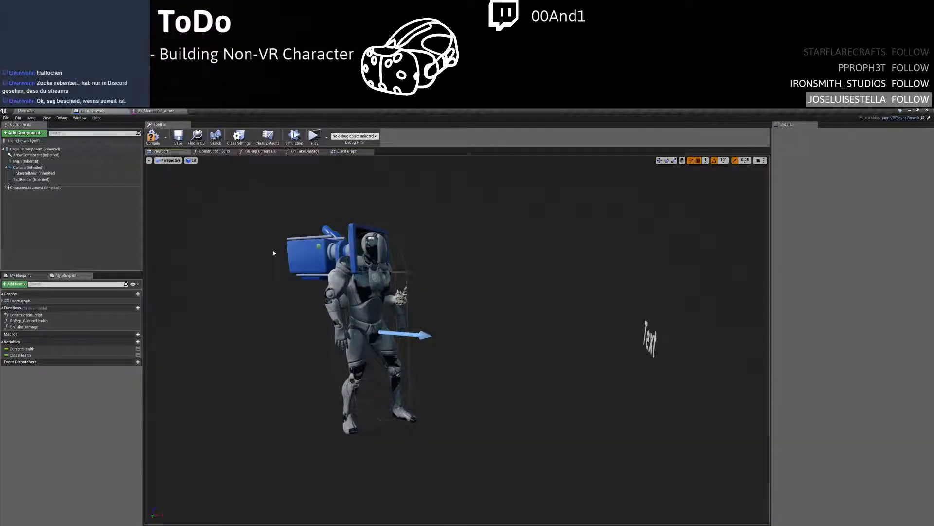
click(34, 174)
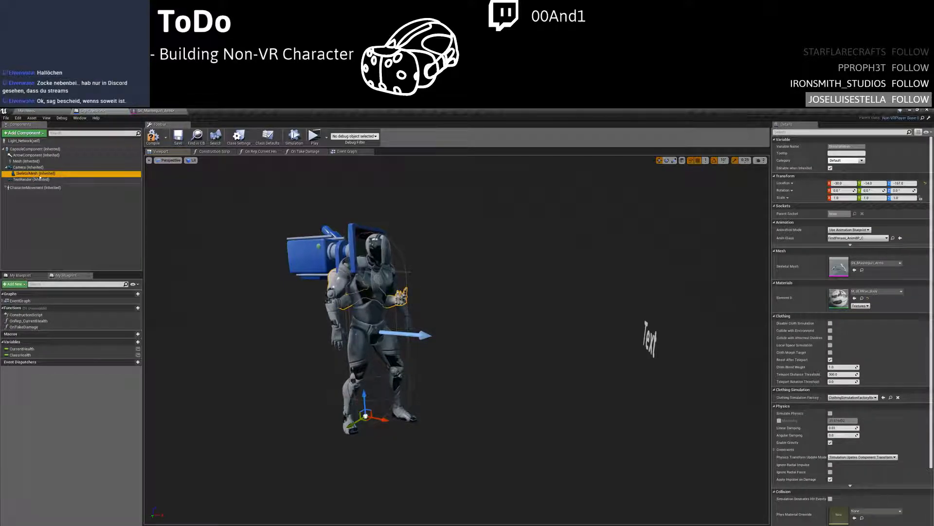
click(154, 111)
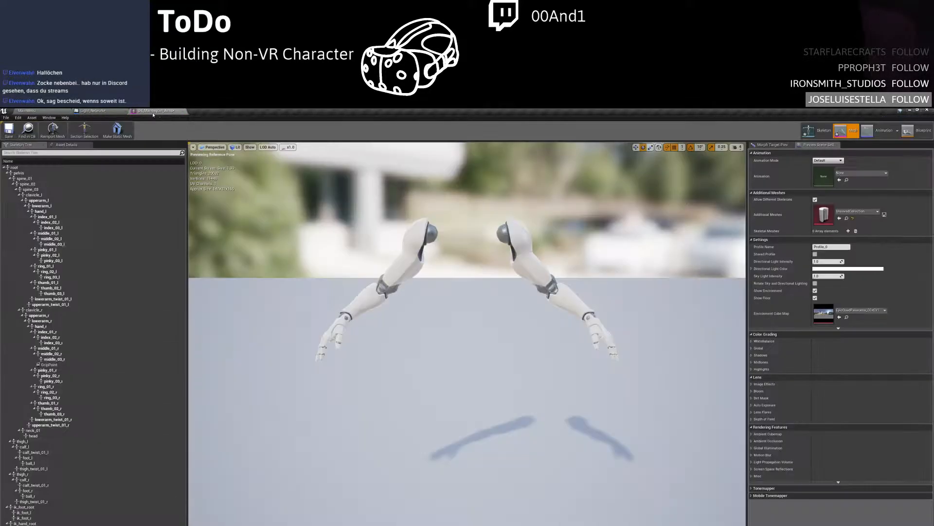
click(94, 111)
click(271, 151)
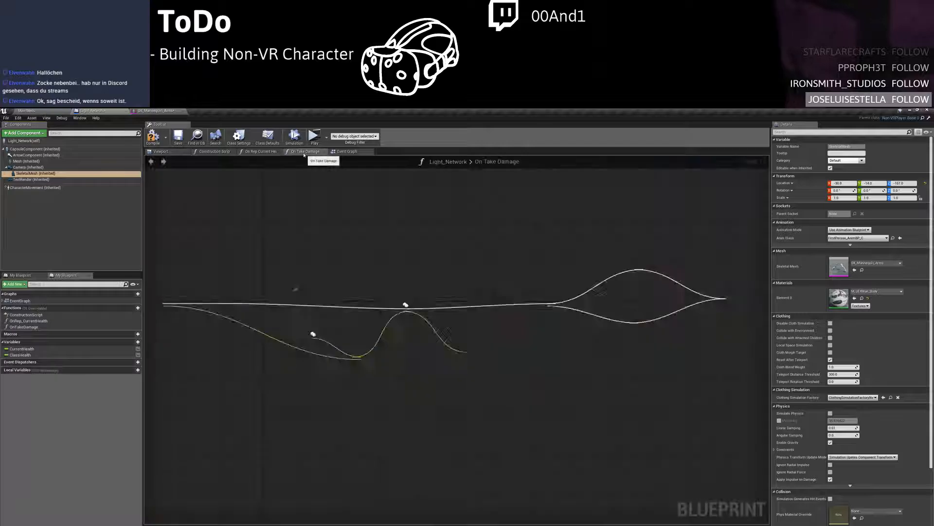
click(348, 152)
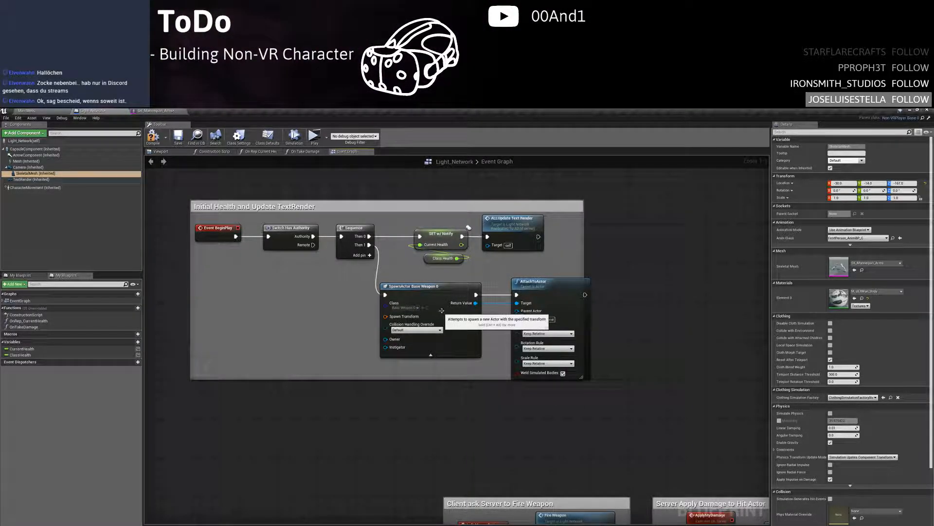
Set the AttachToActor node's Socket Name to GripPoint, checking the socket's name in the SK_Mannequin_Arms skeleton
drag(557, 282, 552, 282)
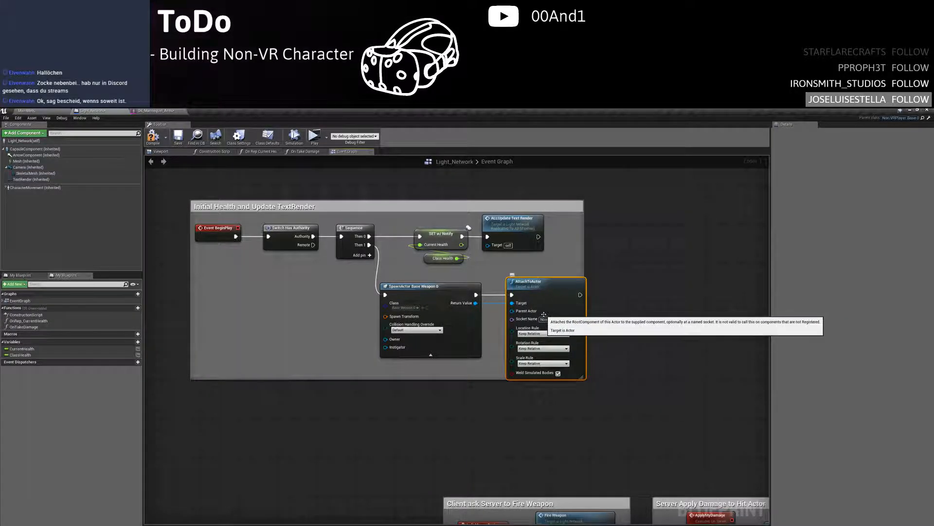
click(545, 319)
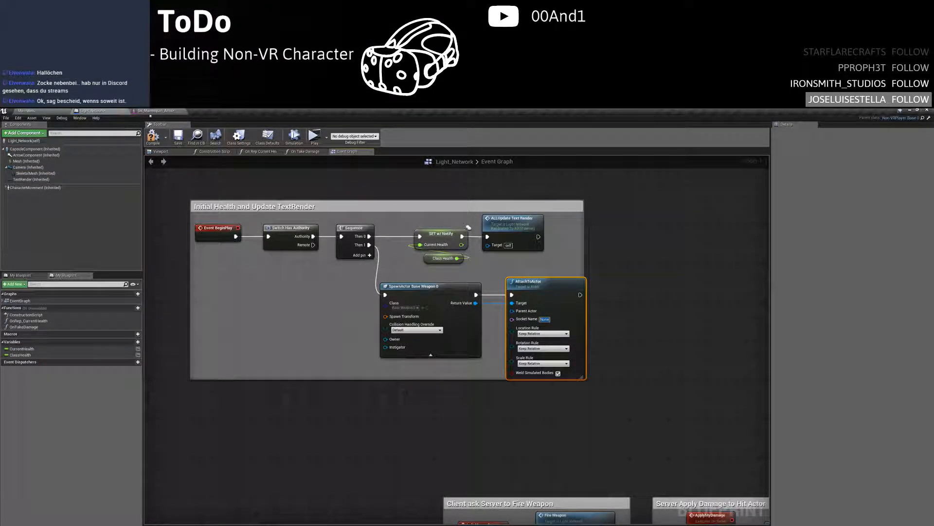
click(146, 111)
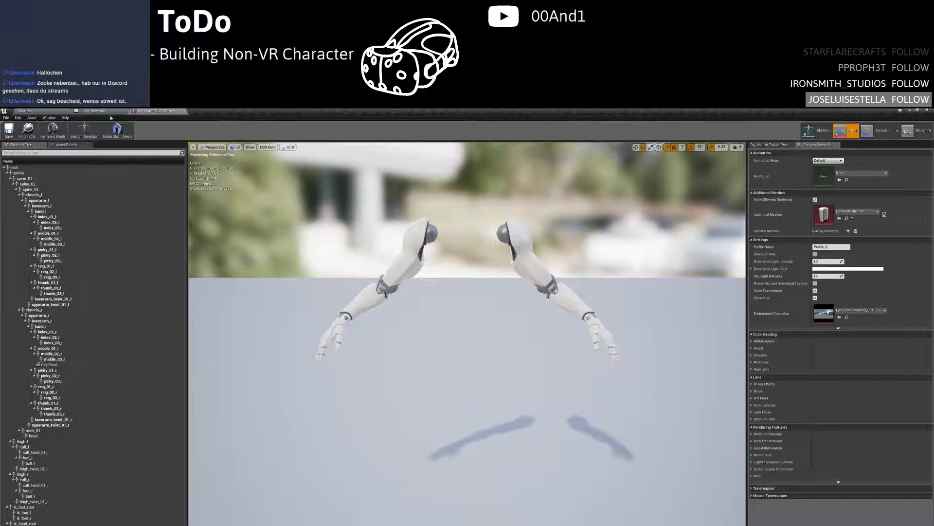
click(100, 111)
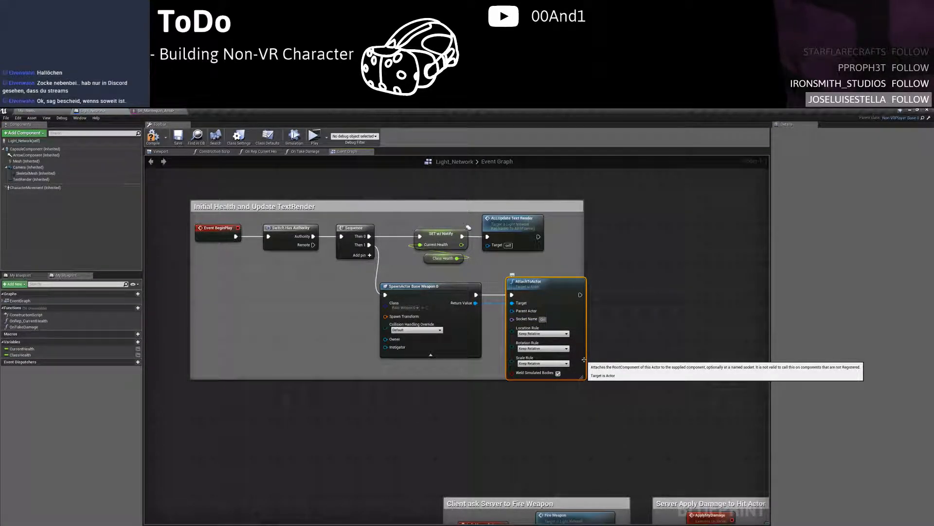
click(618, 337)
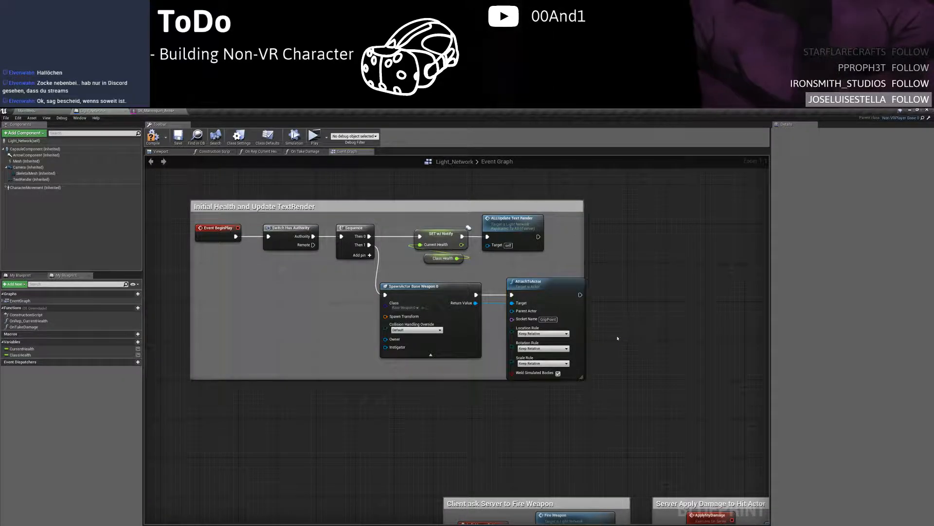
Add a SkeletalMesh reference with a GetWorldTransform node and connect it to the SpawnActor node's Spawn Transform
right_drag(347, 333, 369, 344)
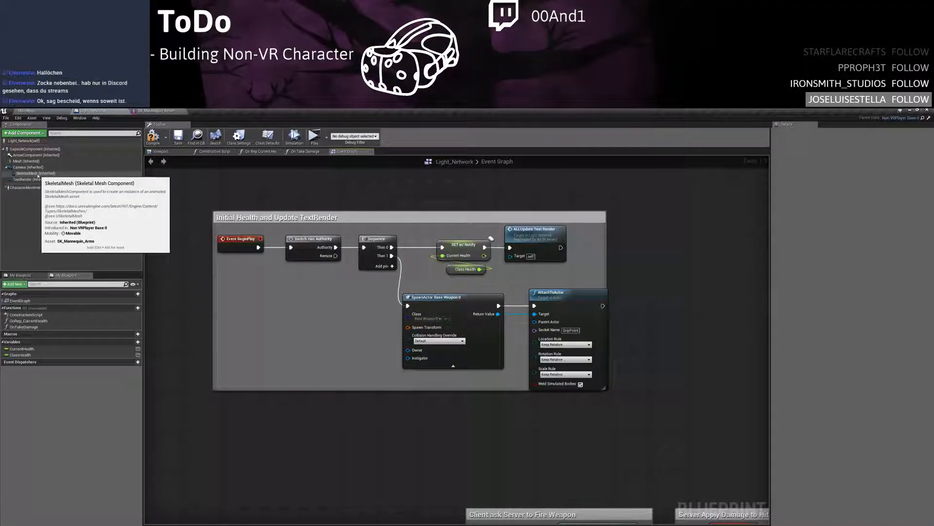
click(37, 174)
drag(37, 174, 343, 332)
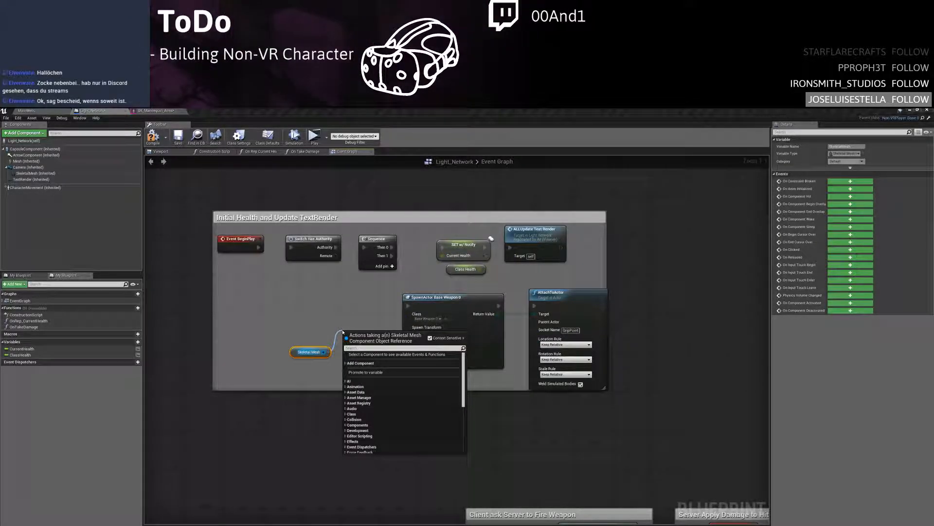
text(get world)
key(Return)
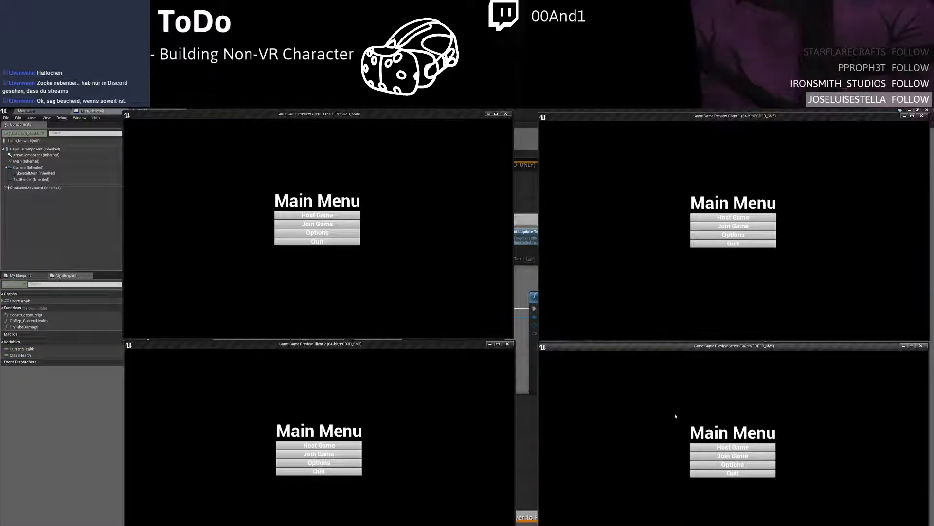
Host a two-player LAN game named "asdas" in the server preview to check the spawned weapon, and end the play test
click(725, 451)
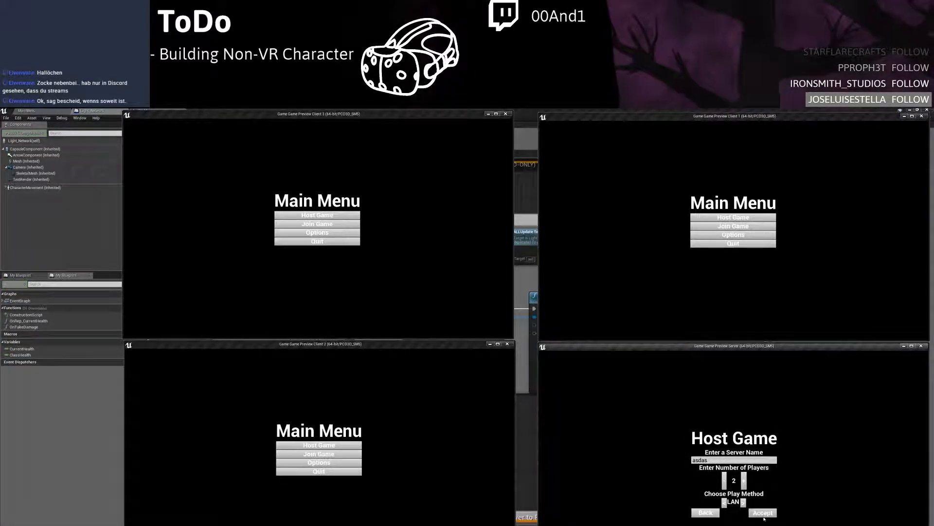
click(766, 510)
click(681, 446)
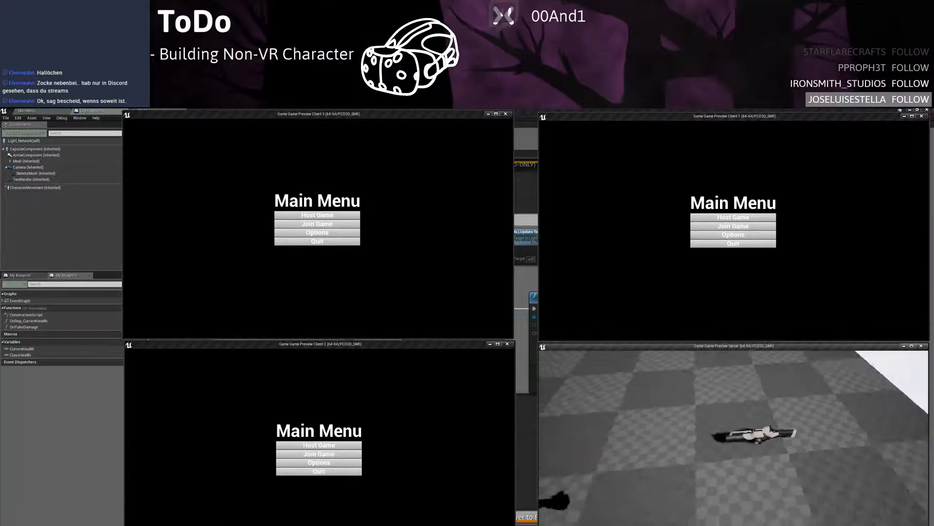
key(Escape)
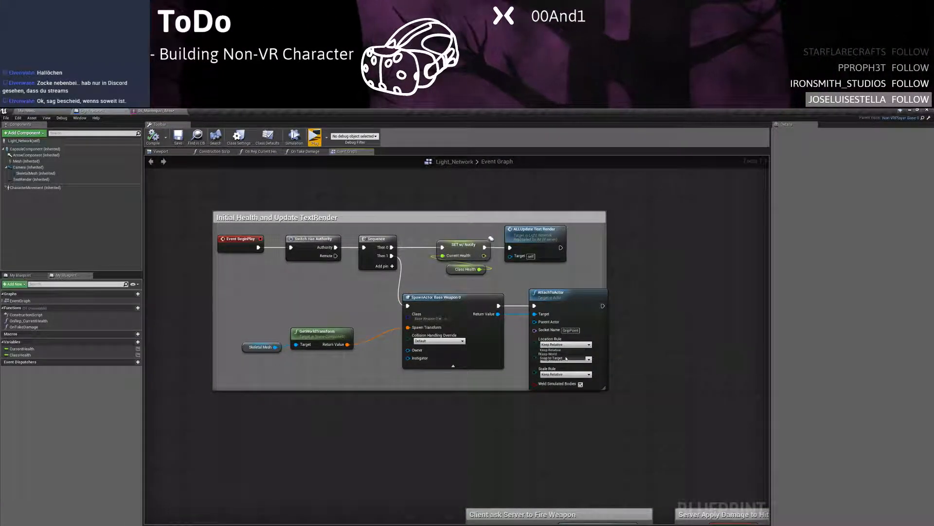
Set the AttachToActor node's Location, Rotation and Scale Rules to Snap to Target
click(565, 360)
click(551, 372)
click(567, 374)
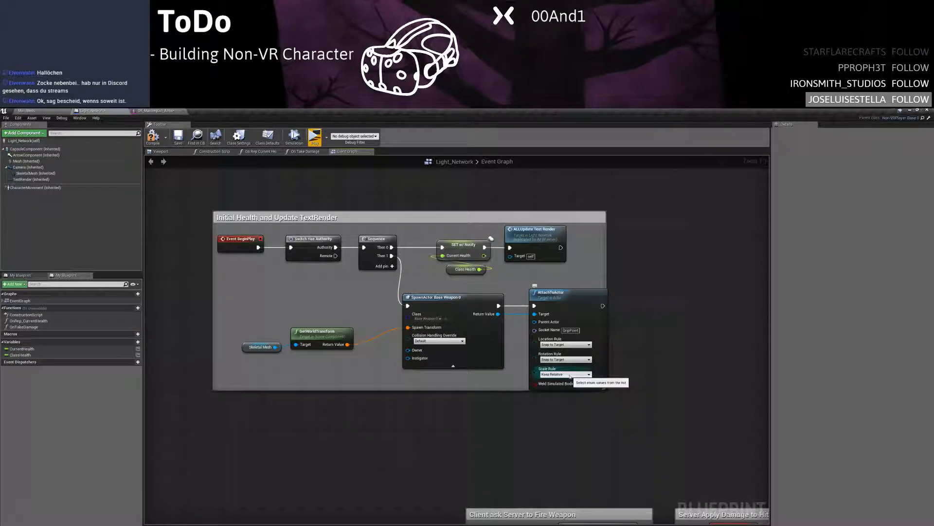
click(551, 388)
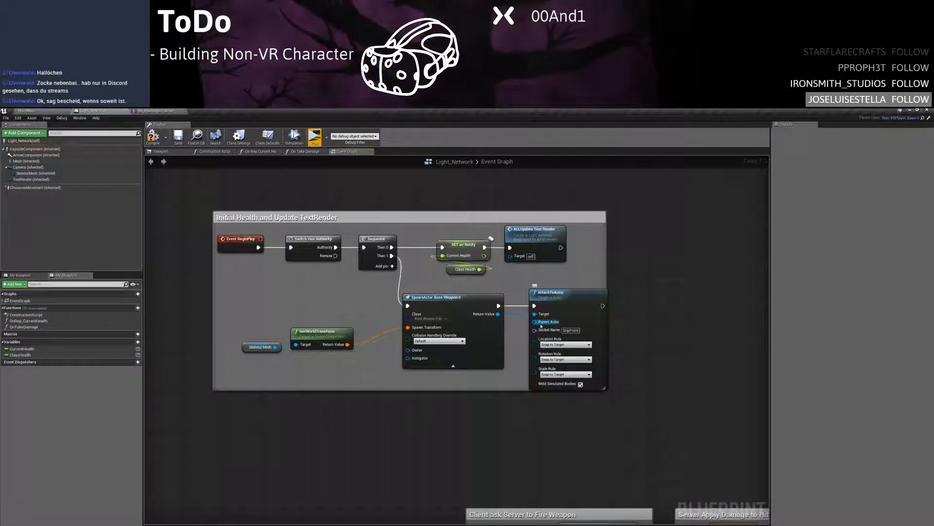
Add a Self reference and connect it to the AttachToActor node's Parent Actor input
mouse_move(534, 322)
mouse_down()
mouse_move(524, 337)
mouse_move(537, 322)
mouse_up()
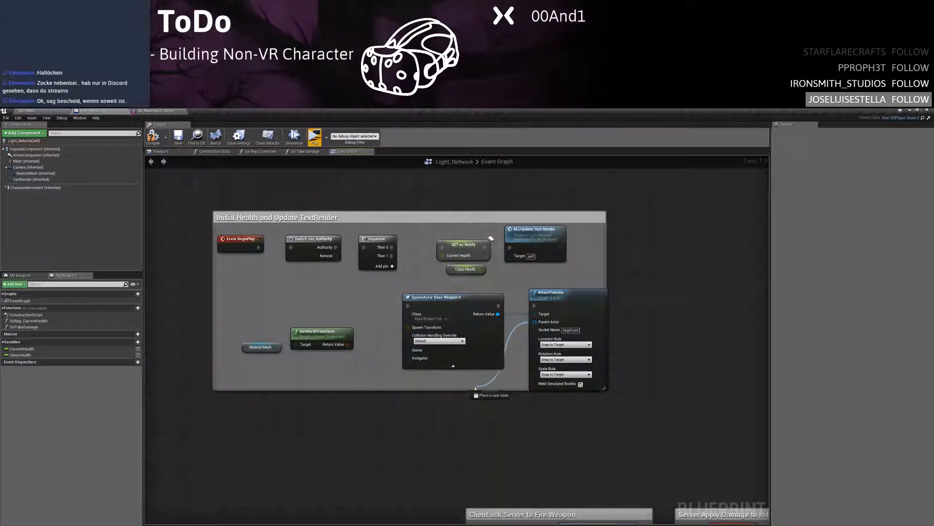
drag(476, 388, 473, 387)
text(self)
key(Return)
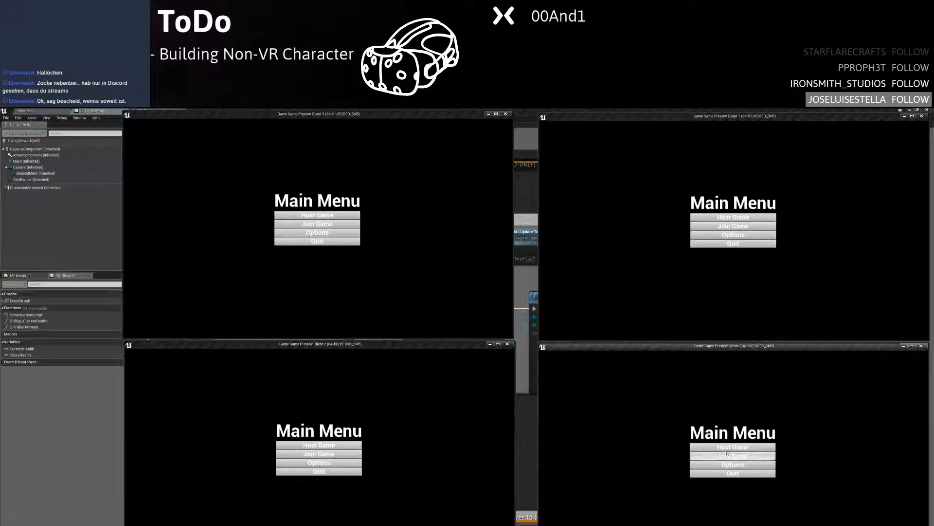
Host a two-player LAN game named "asd" to check the weapon's attachment, and end the play test
click(726, 448)
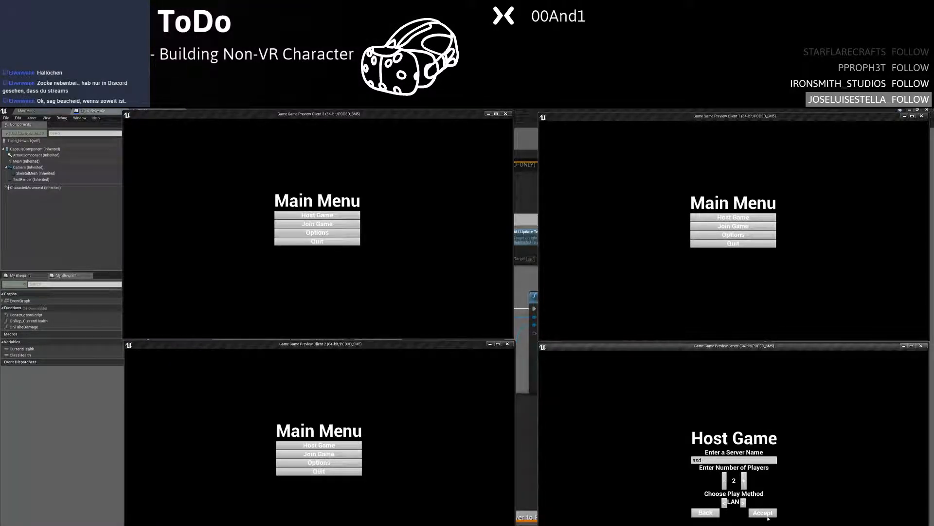
click(767, 514)
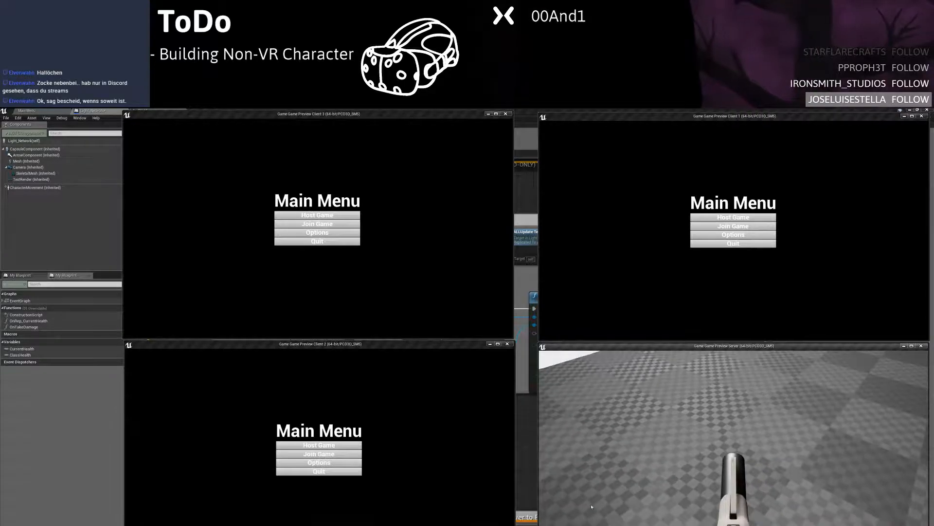
key(Escape)
Align the Skeletal Mesh and GetWorldTransform nodes with SpawnActor's Spawn Transform input and select the SkeletalMesh component
click(35, 174)
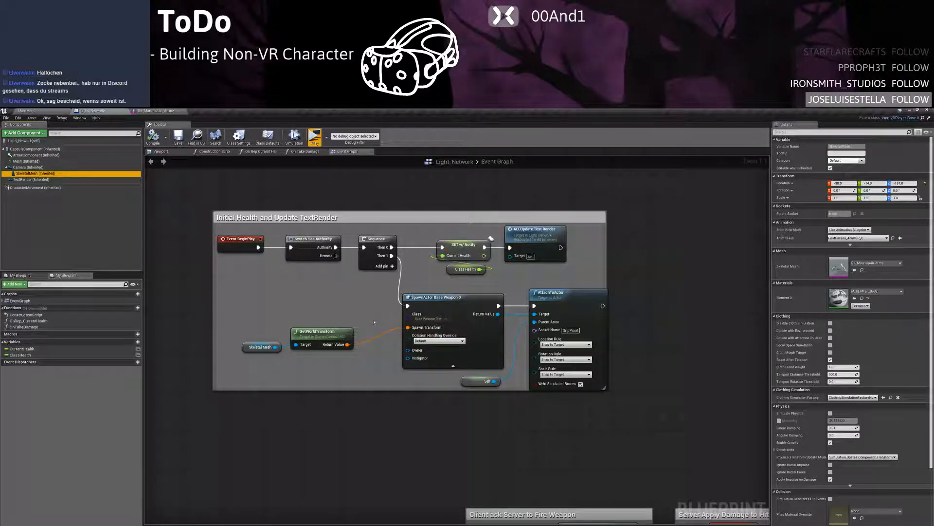
drag(382, 363, 268, 329)
drag(326, 343, 326, 332)
click(35, 173)
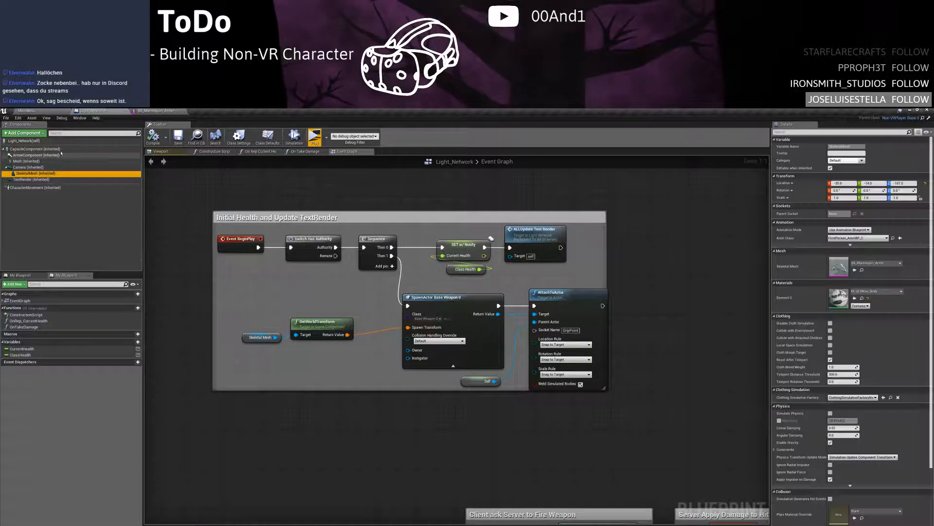
Open the NonVRPlayer_Base_0 blueprint's viewport and move SkeletalMesh out from under Camera to the capsule level
click(39, 111)
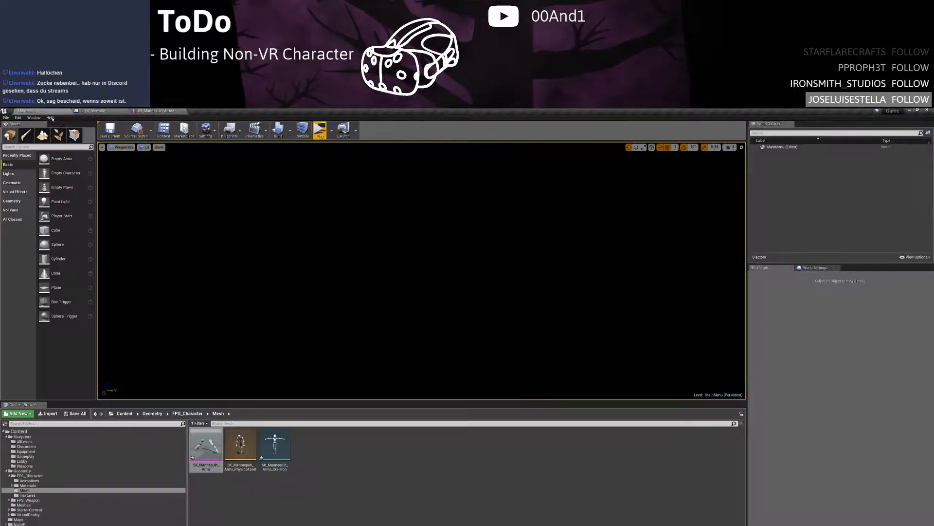
click(26, 446)
click(309, 444)
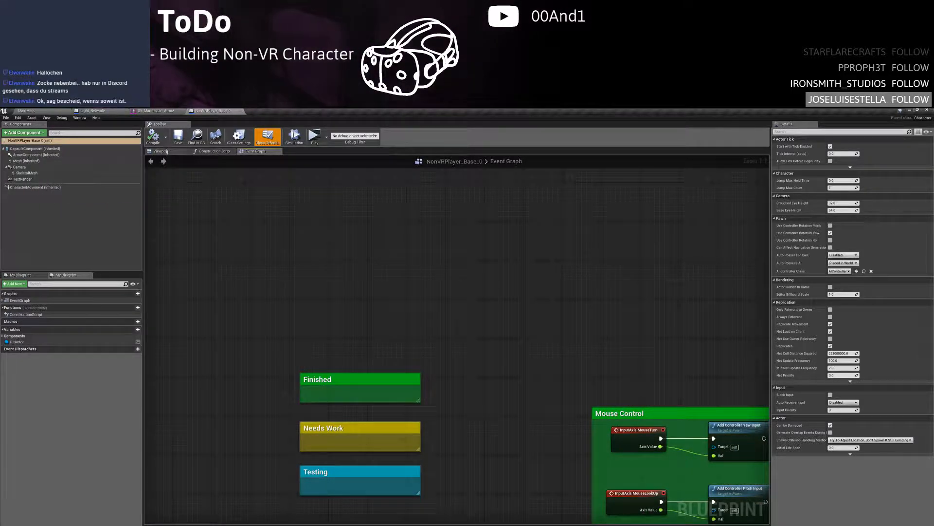
click(53, 173)
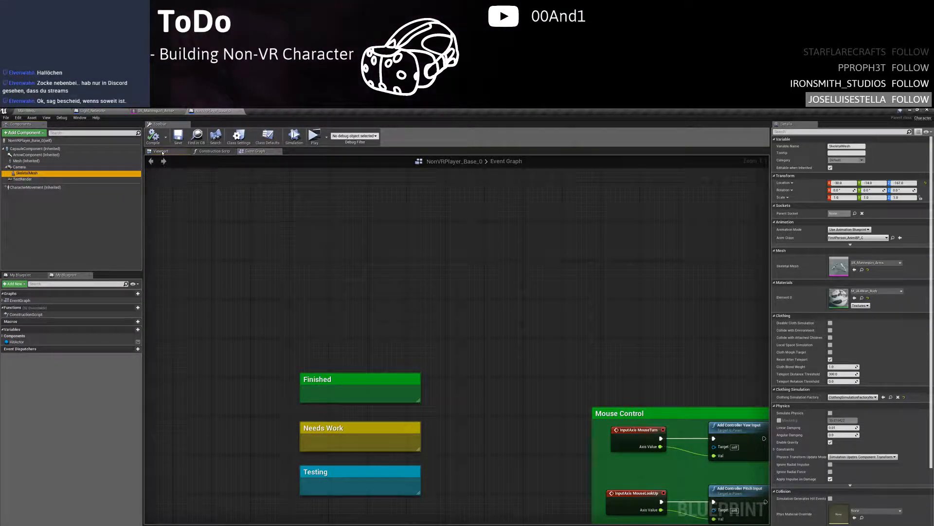
click(161, 151)
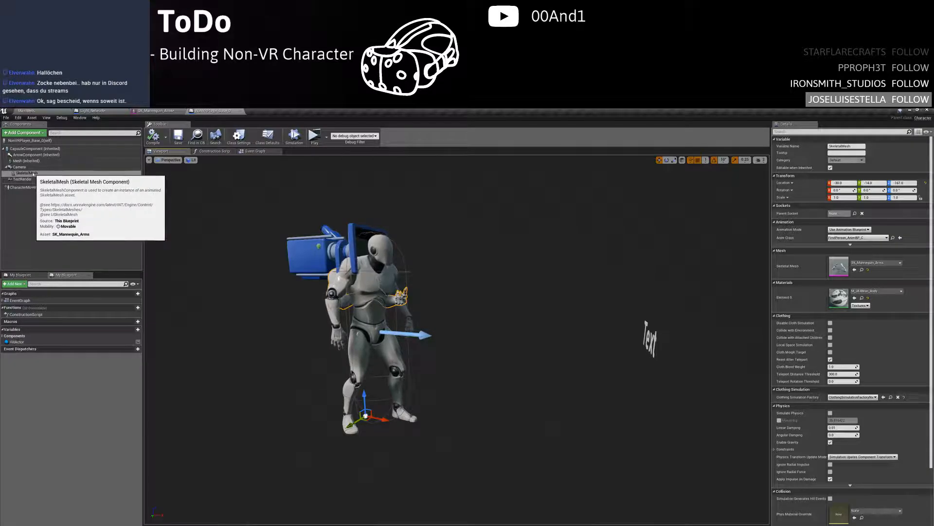
mouse_move(20, 167)
mouse_down()
mouse_move(29, 174)
mouse_move(22, 167)
mouse_up()
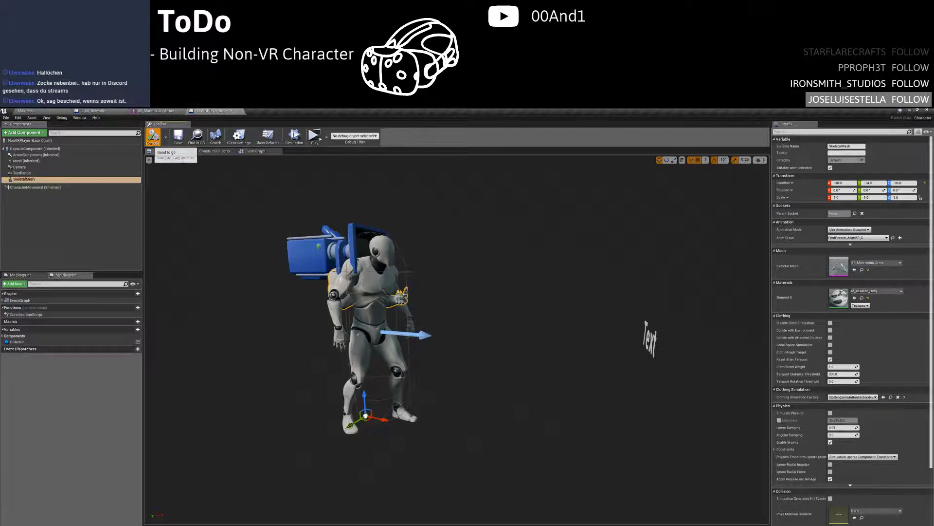
Start a play test and host a two-player LAN game named "wdsas" to check the arms and weapon
click(314, 137)
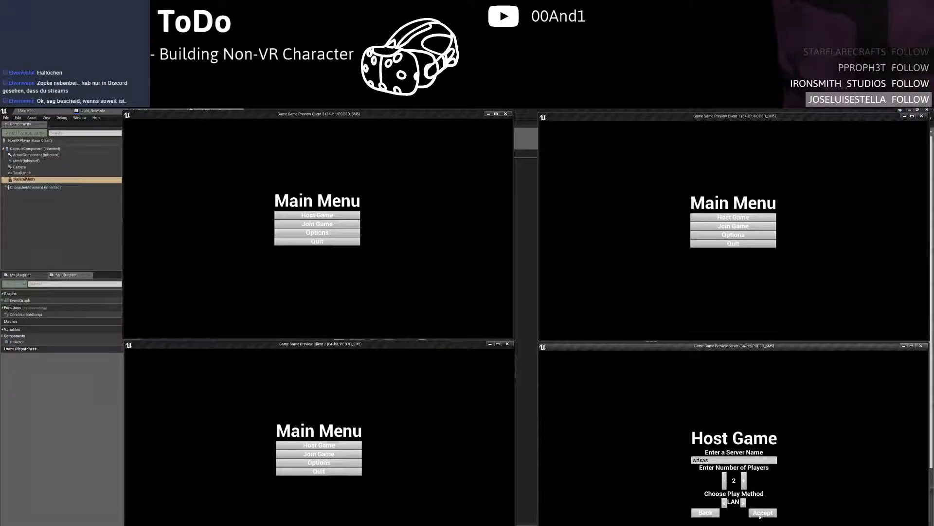
click(760, 514)
click(732, 502)
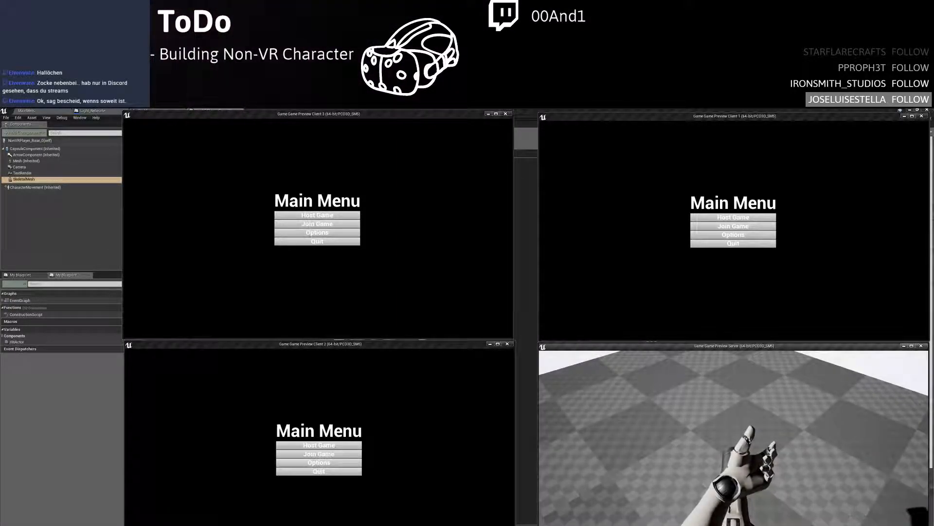
Stop the play session and review the mannequin arms mesh, then the event graph and viewport of the Light_Network blueprint
key(Escape)
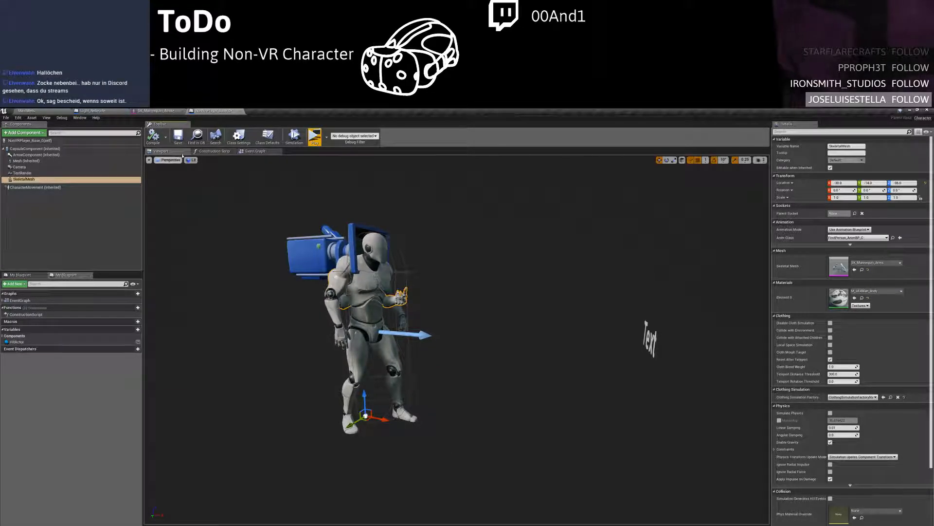
click(161, 111)
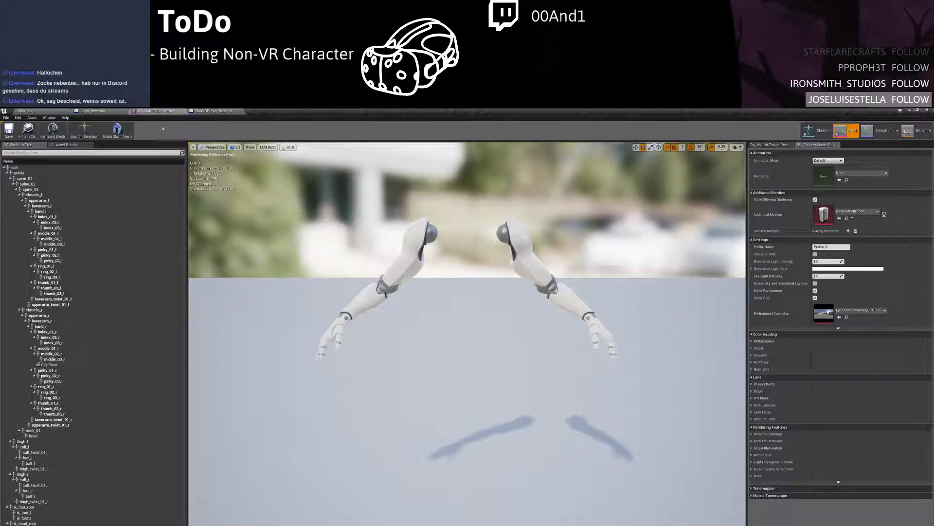
click(182, 112)
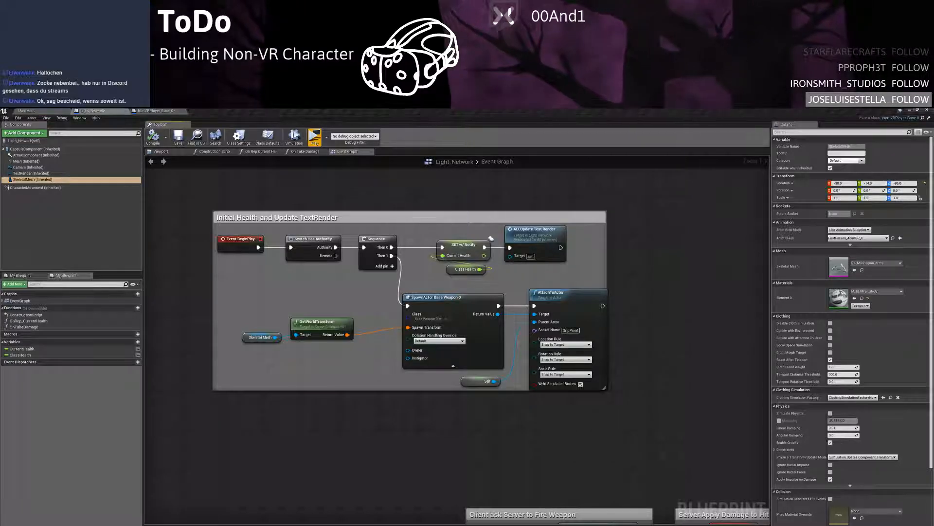
key(super)
click(165, 484)
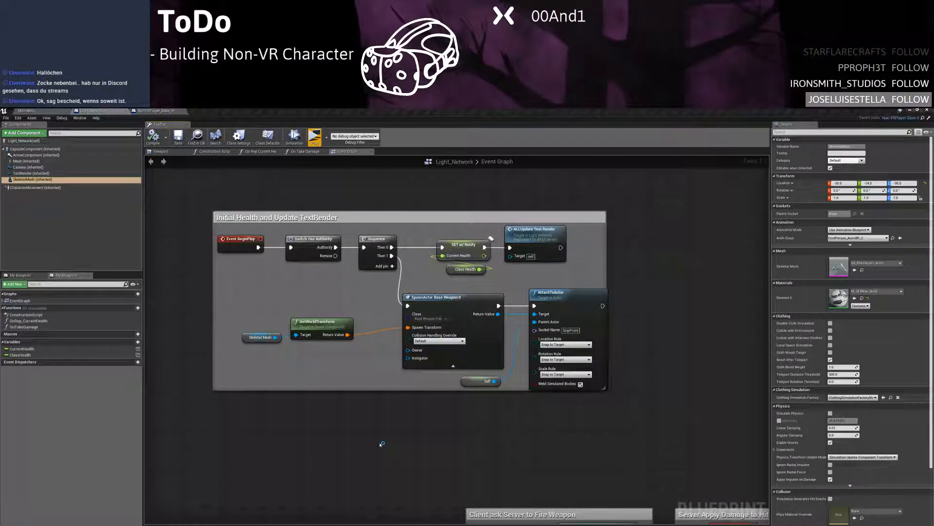
click(162, 151)
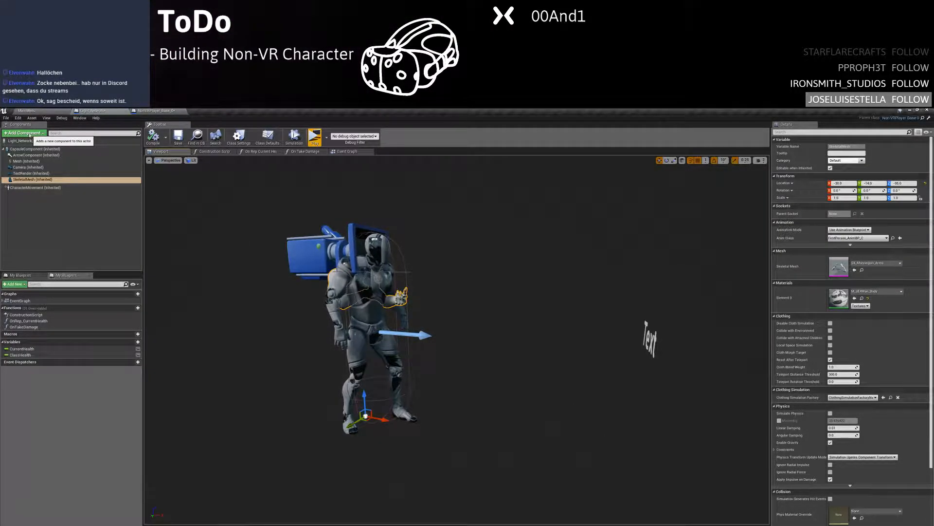
In the NonVRPlayer_Base blueprint, add a Skeletal Mesh component under SkeletalMesh and name it WeaponSlot
click(157, 111)
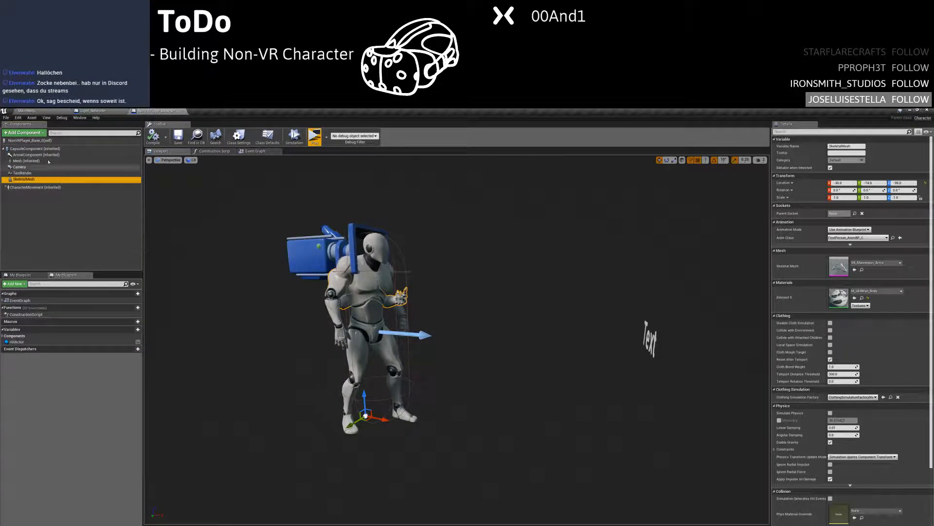
click(24, 132)
text(Sk)
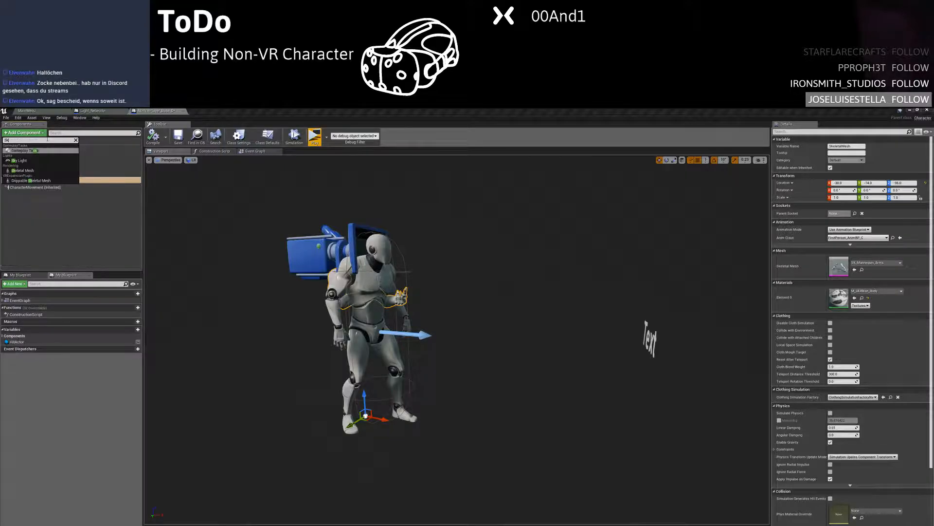
click(38, 199)
click(29, 186)
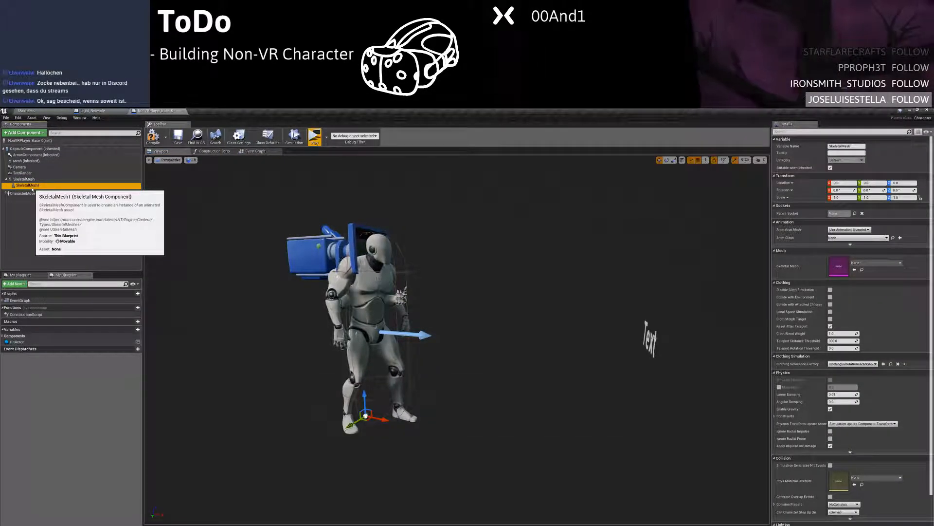
click(32, 187)
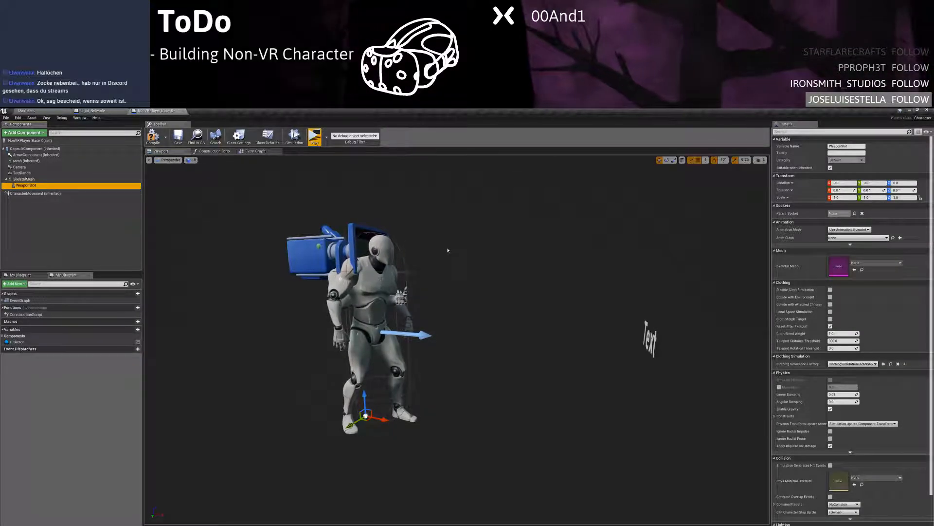
Assign the SK_FPGun mesh to the WeaponSlot component and set its parent socket to GripPoint
click(876, 262)
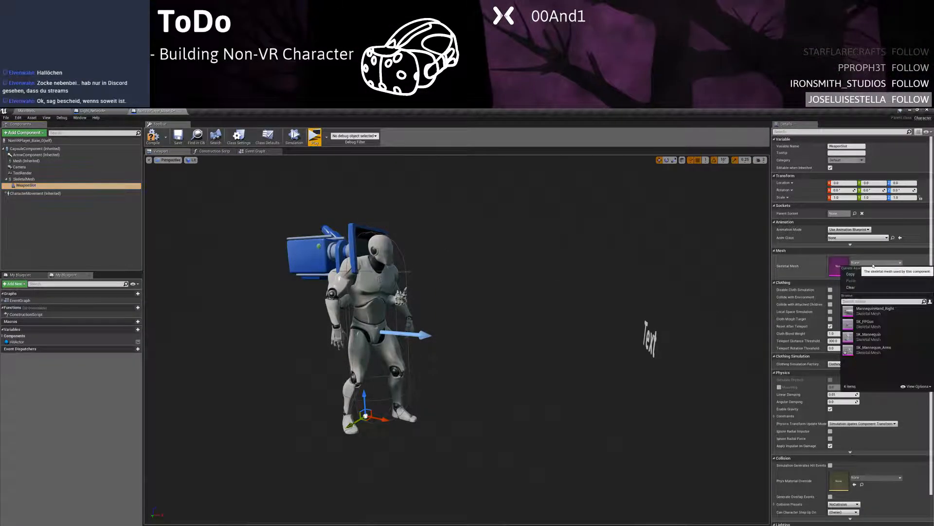
click(871, 324)
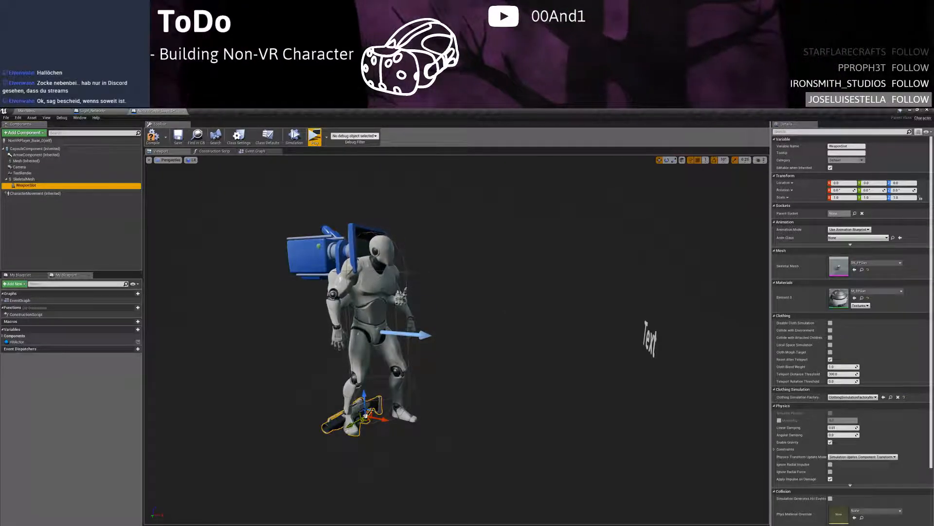
key(F2)
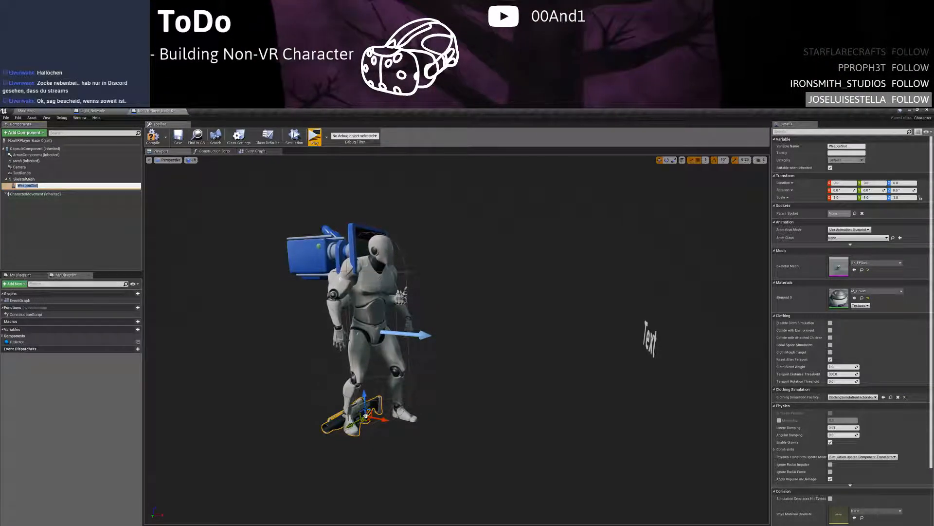
click(816, 131)
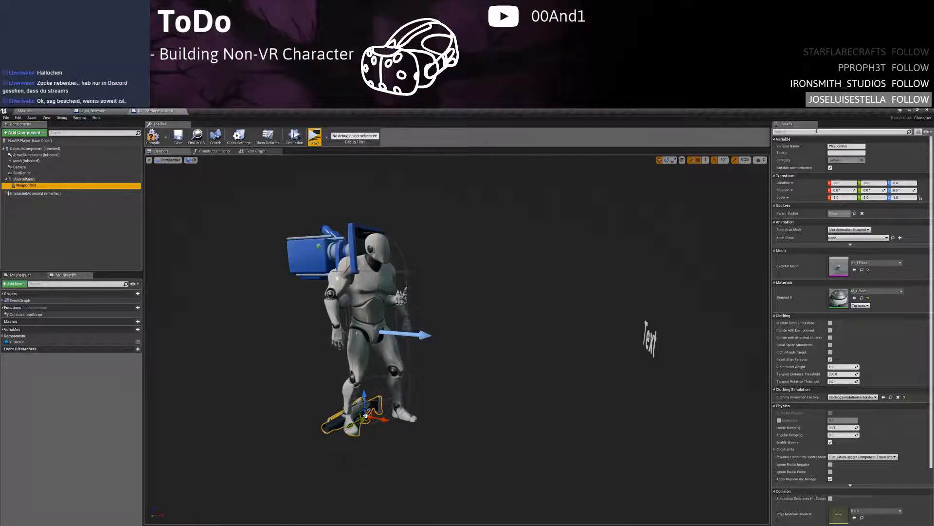
text(sock)
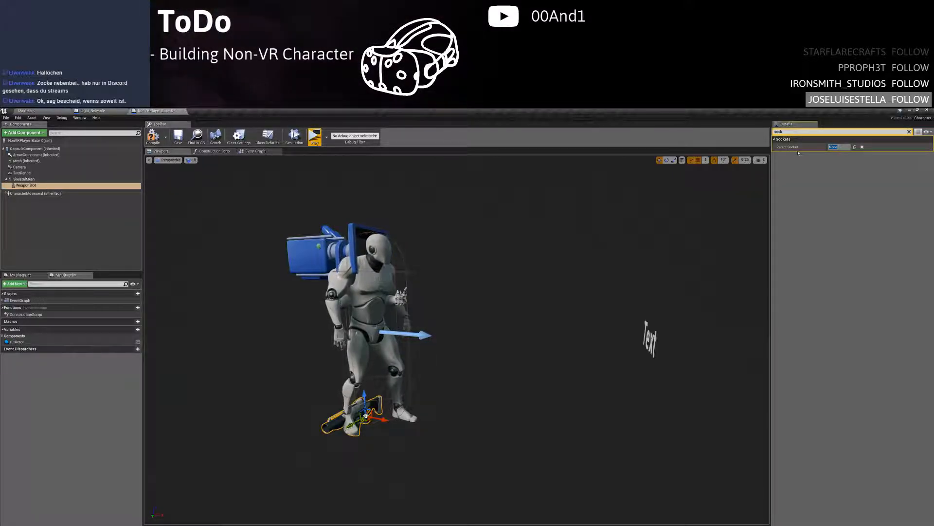
click(855, 148)
click(869, 169)
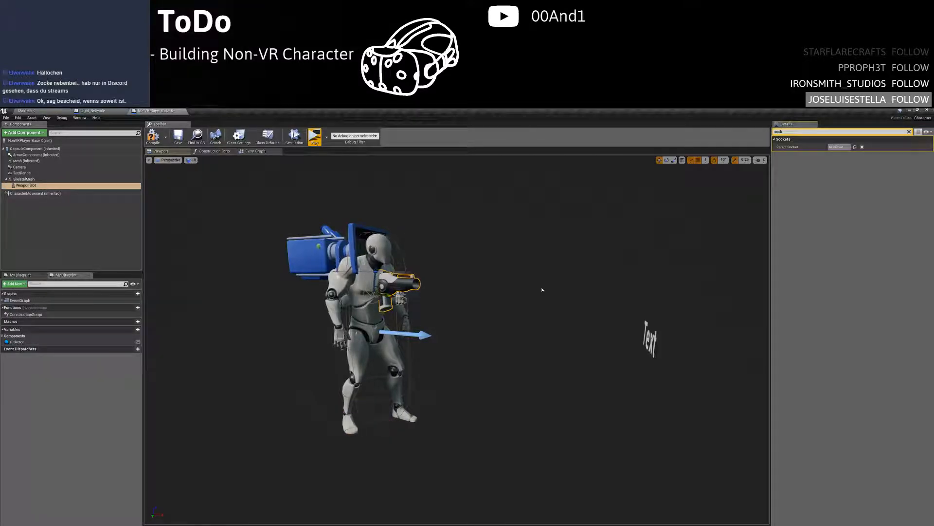
Clear the property filter, hide the inherited body mesh and inspect how the gun sits in the hands
mouse_move(456, 339)
right_down()
mouse_move(574, 339)
mouse_move(458, 325)
right_up()
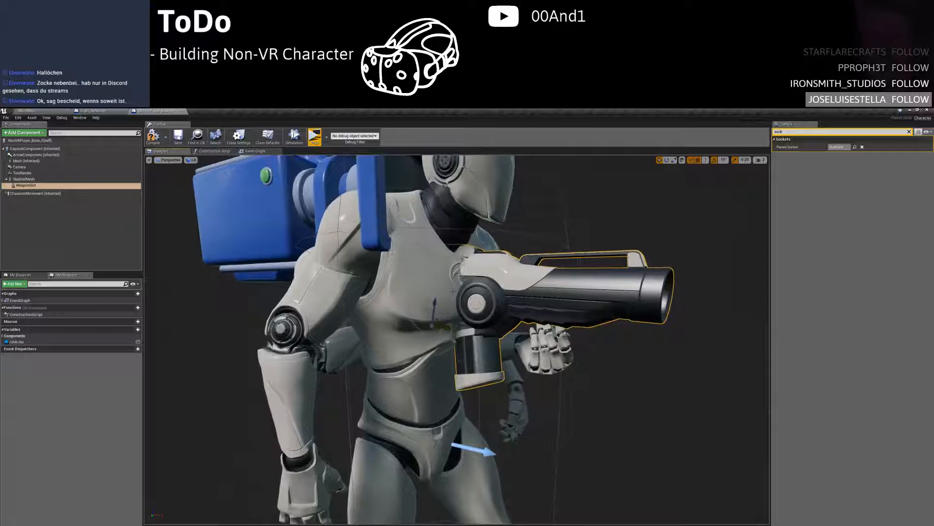
drag(417, 325, 467, 330)
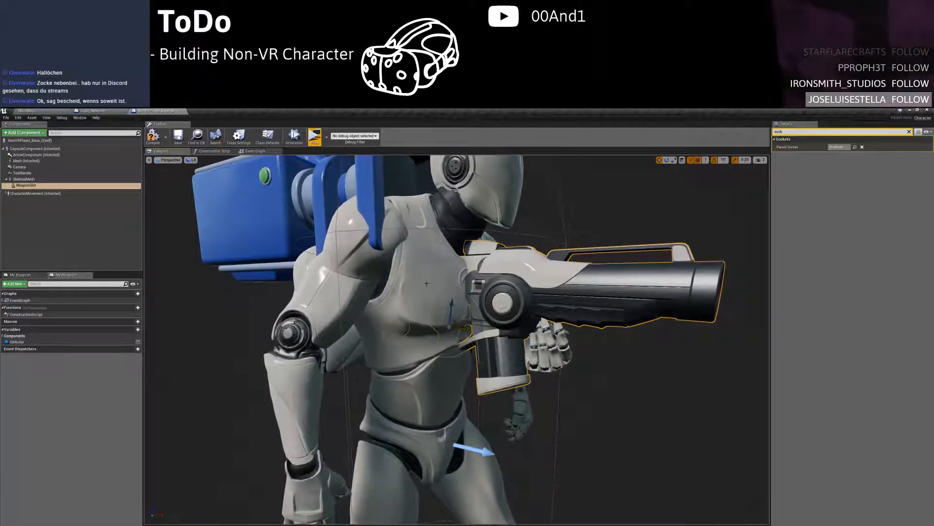
click(397, 266)
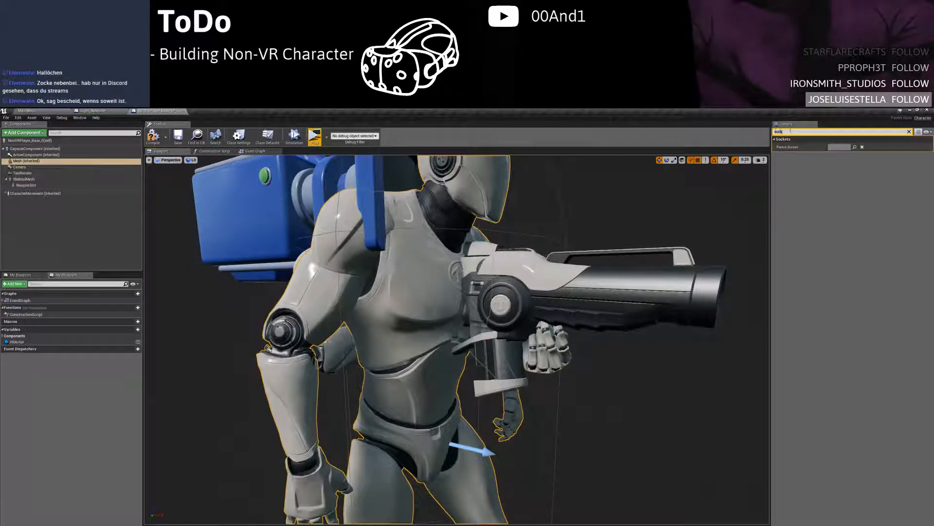
key(Delete)
key(Delete)
key(Delete)
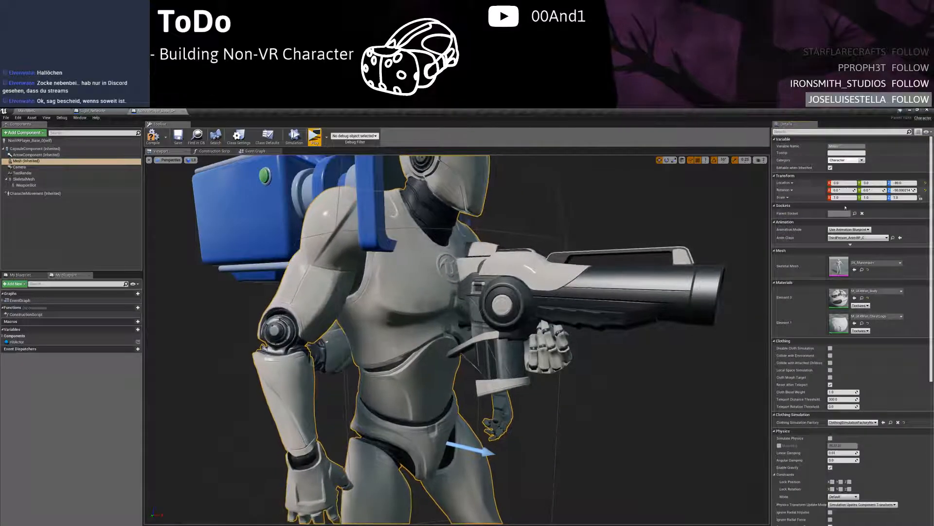
scroll(841, 399, down, 6)
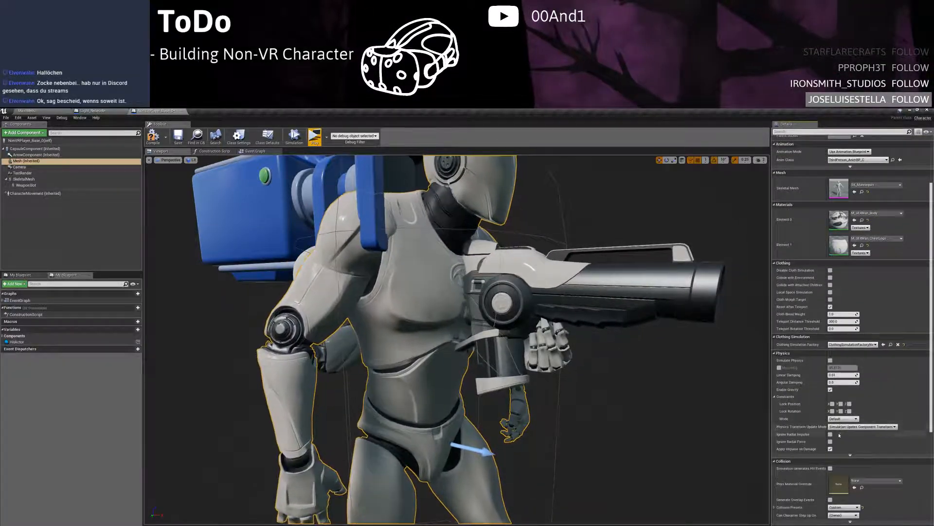
click(830, 446)
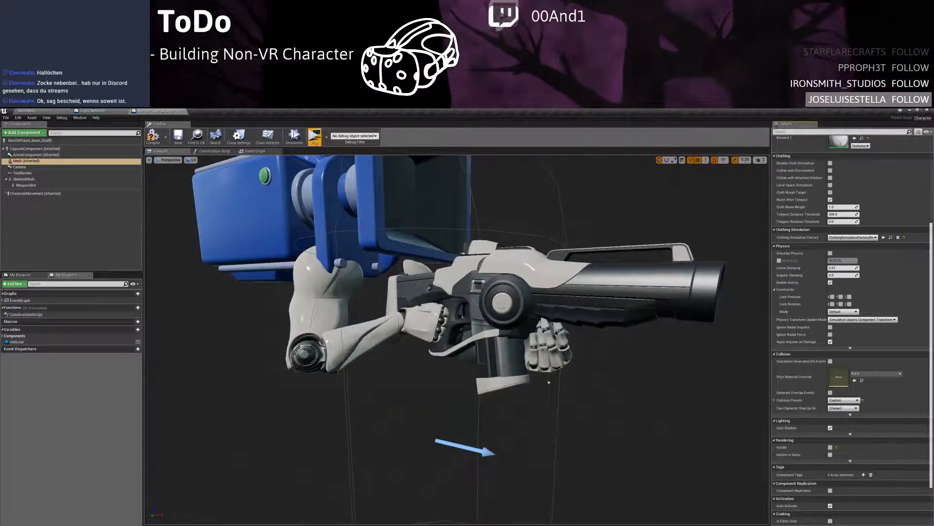
click(553, 284)
right_drag(553, 284, 550, 265)
scroll(457, 339, up, 4)
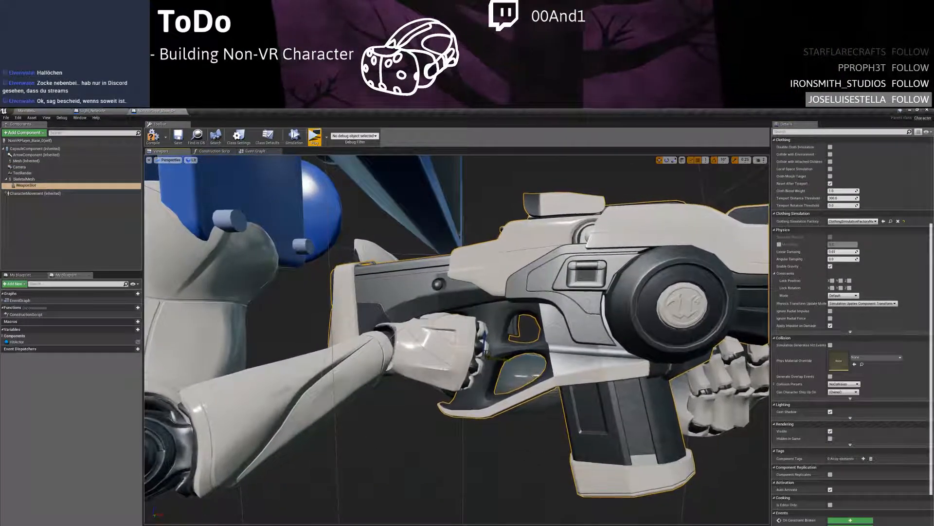
Undo the last changes, hide the inherited body mesh again to view the arms with the gun, and compile the blueprint
key(ctrl+z)
key(ctrl+z)
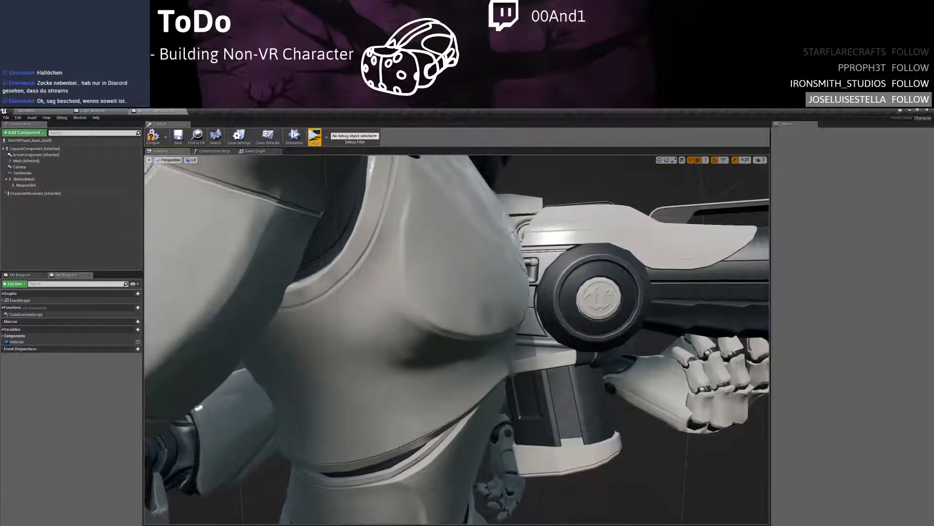
click(458, 285)
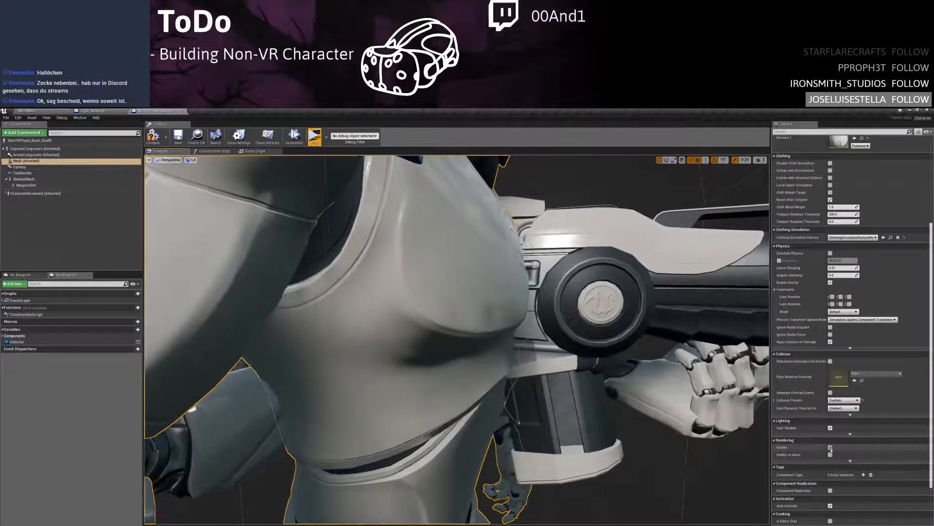
click(830, 447)
right_drag(572, 357, 438, 369)
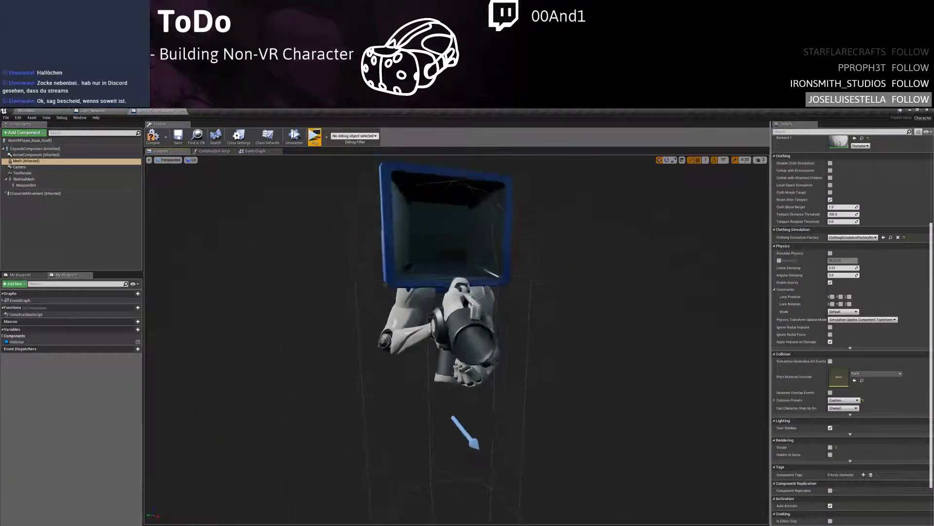
alt+drag(438, 370, 563, 327)
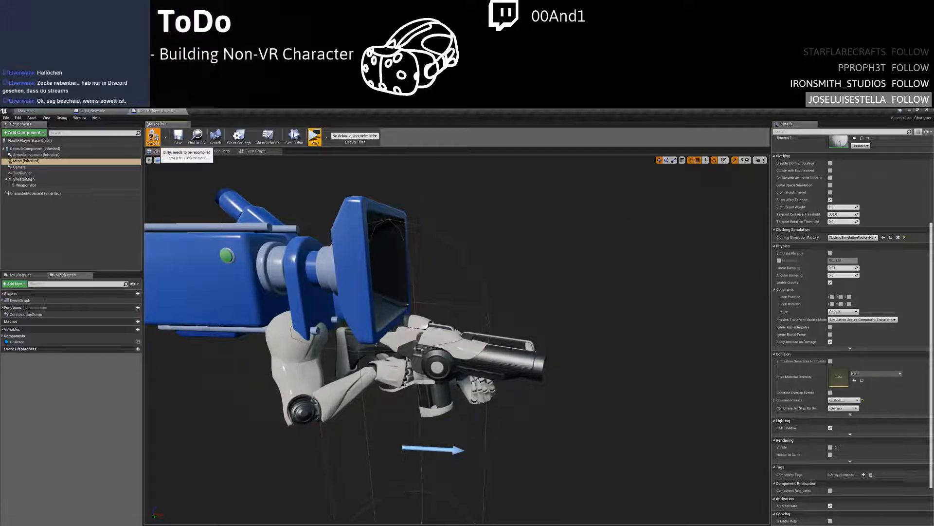
click(255, 153)
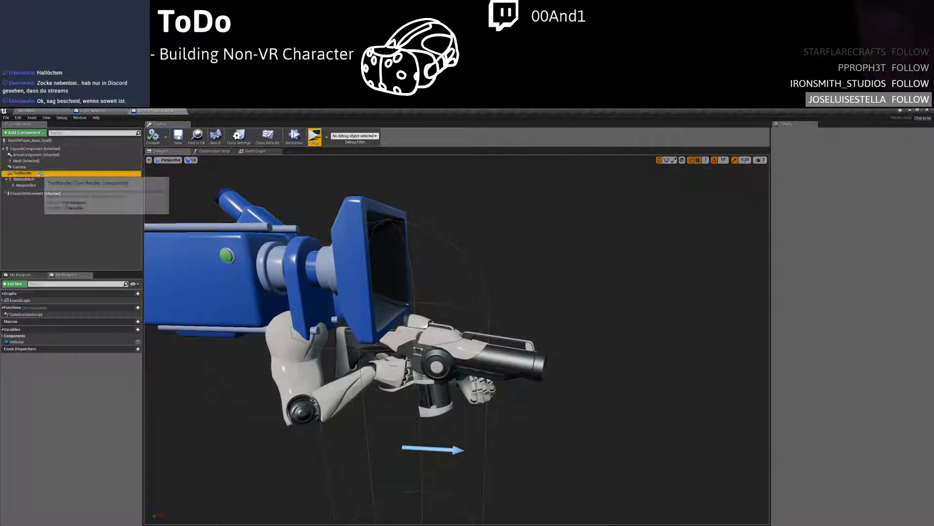
Make the inherited body mesh visible again and compile the base character blueprint
click(26, 161)
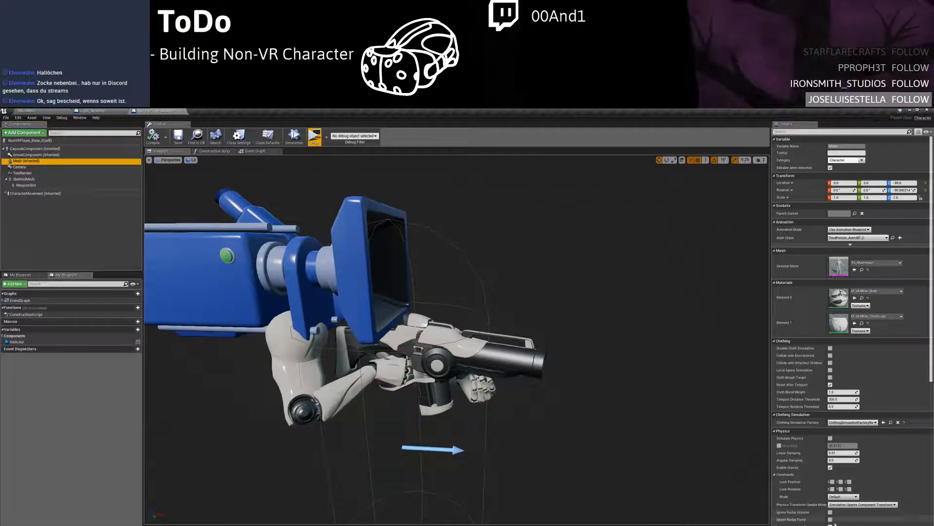
scroll(835, 487, down, 5)
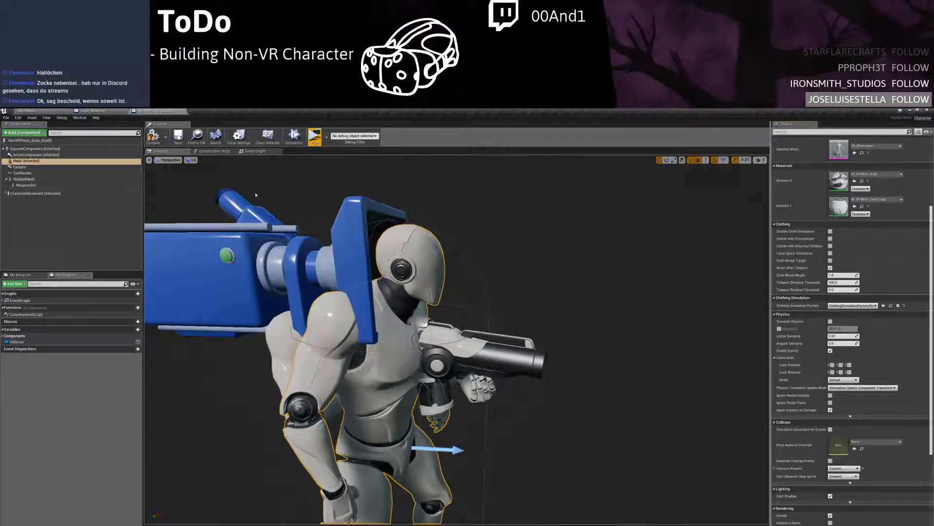
click(153, 136)
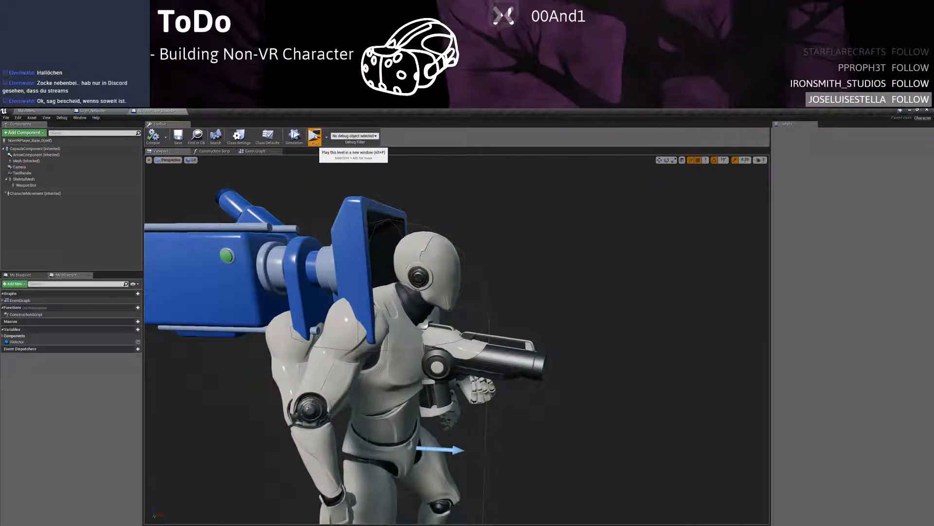
click(315, 137)
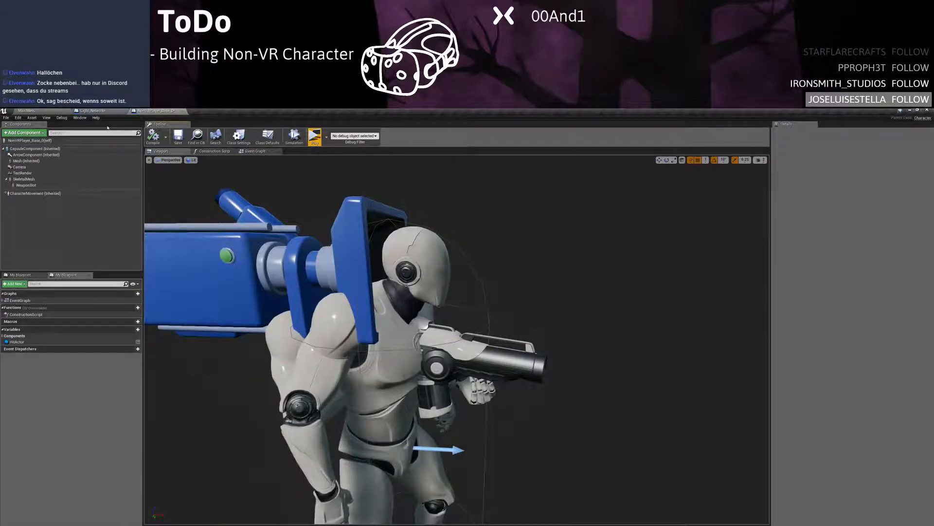
Switch to the Light_Network blueprint and hide its inherited body mesh
click(93, 111)
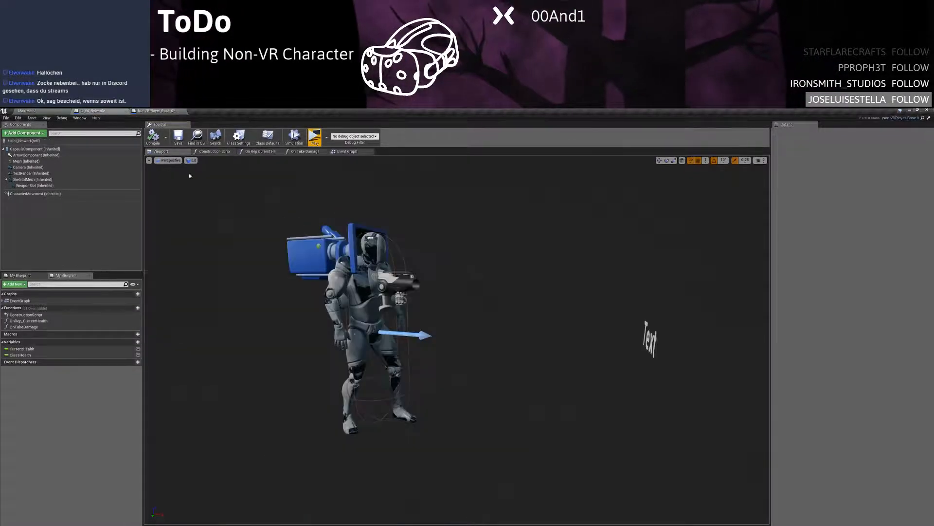
key(w)
key(a)
right_drag(456, 339, 511, 317)
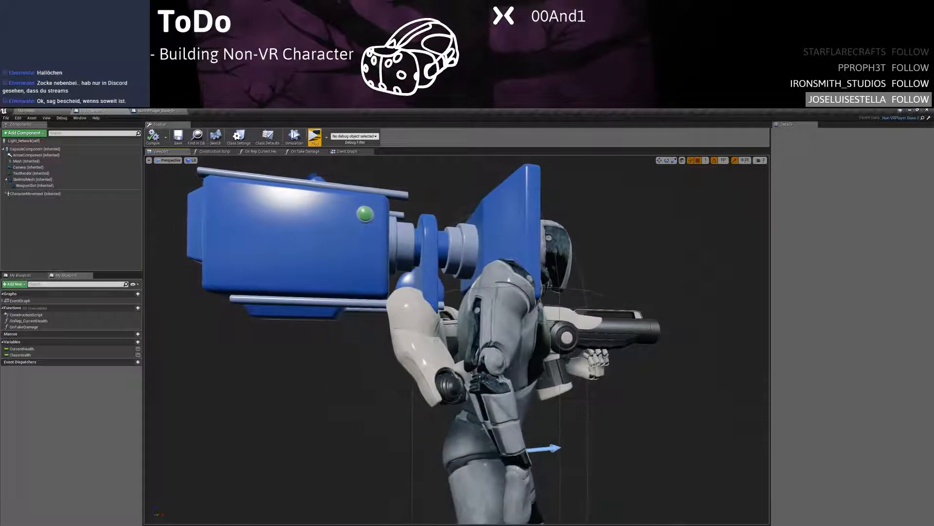
click(491, 360)
scroll(926, 387, down, 5)
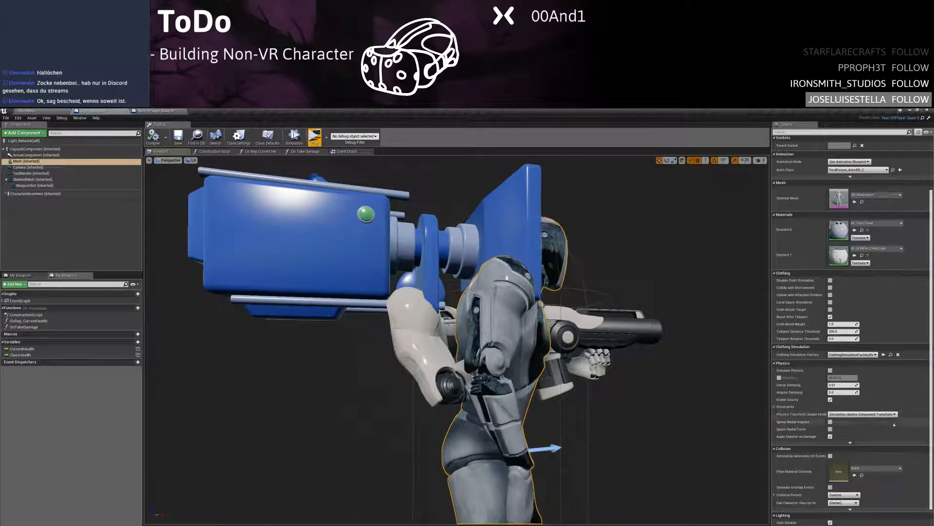
click(830, 405)
Inspect the first-person arms and gun in the Light_Network viewport and select the inherited WeaponSlot component
right_drag(745, 394, 764, 387)
key(d)
key(w)
key(d)
key(a)
key(a)
click(34, 185)
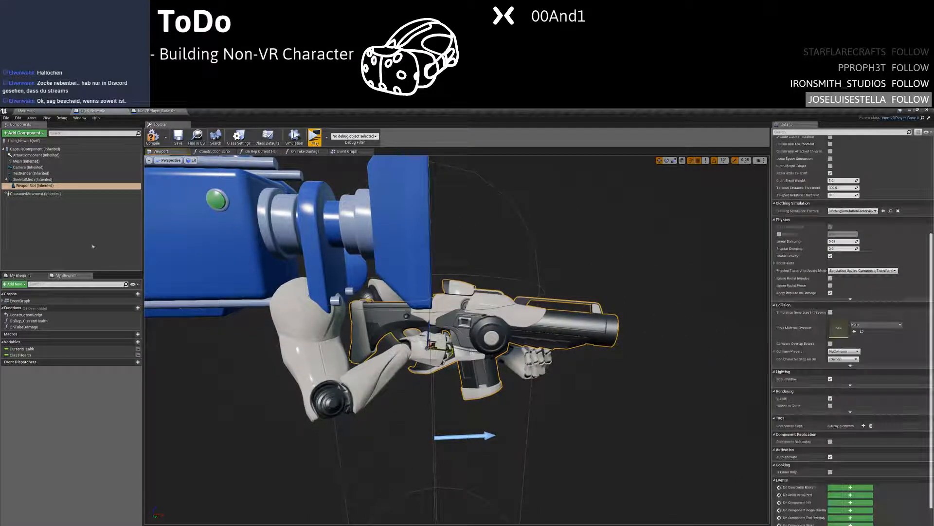
Delete the weapon spawn, transform and AttachToActor nodes from the Light_Network event graph and compile the blueprint
click(348, 151)
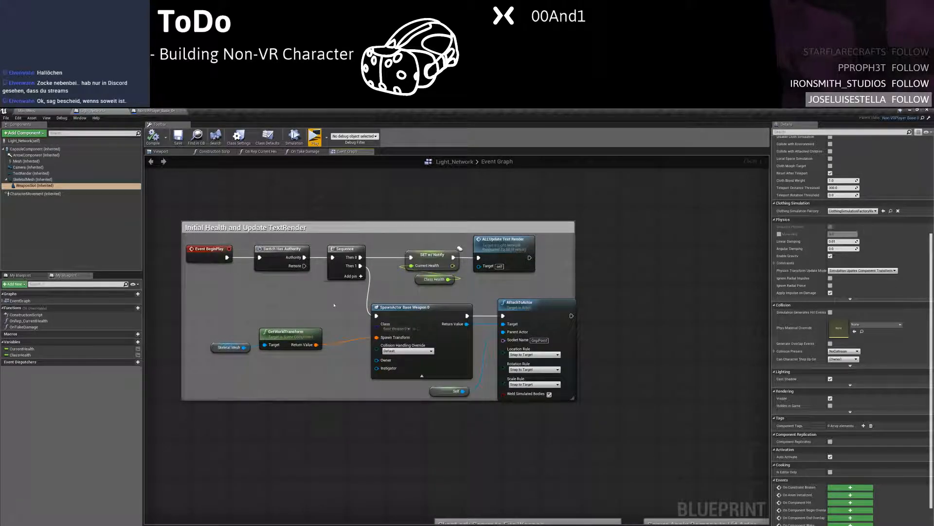
click(539, 393)
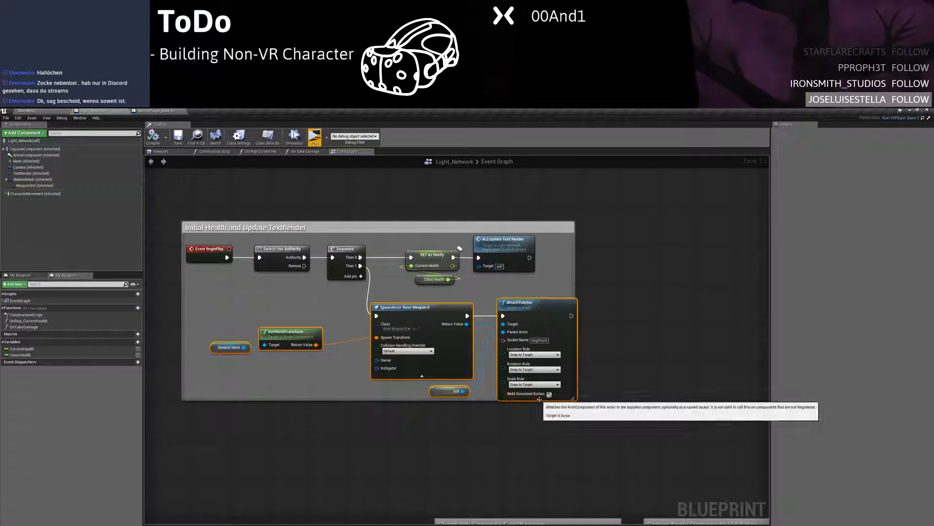
key(Delete)
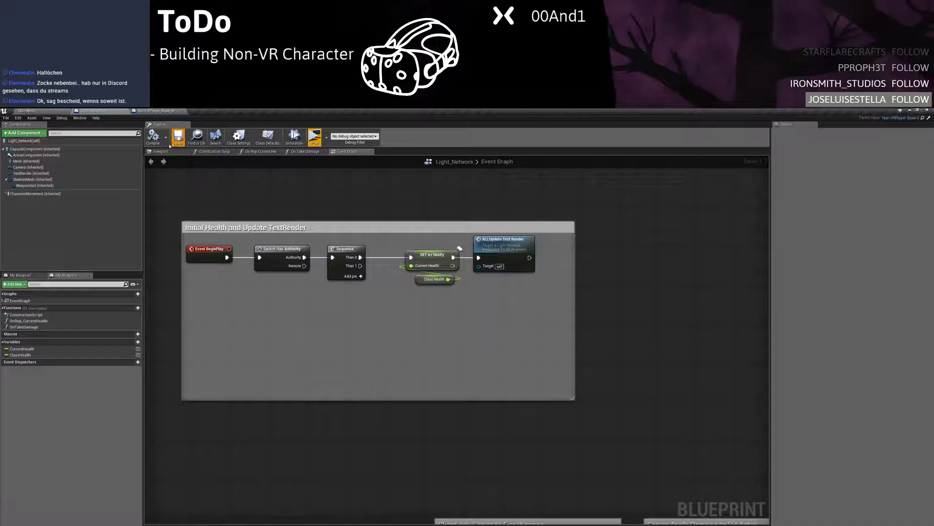
click(160, 151)
click(348, 151)
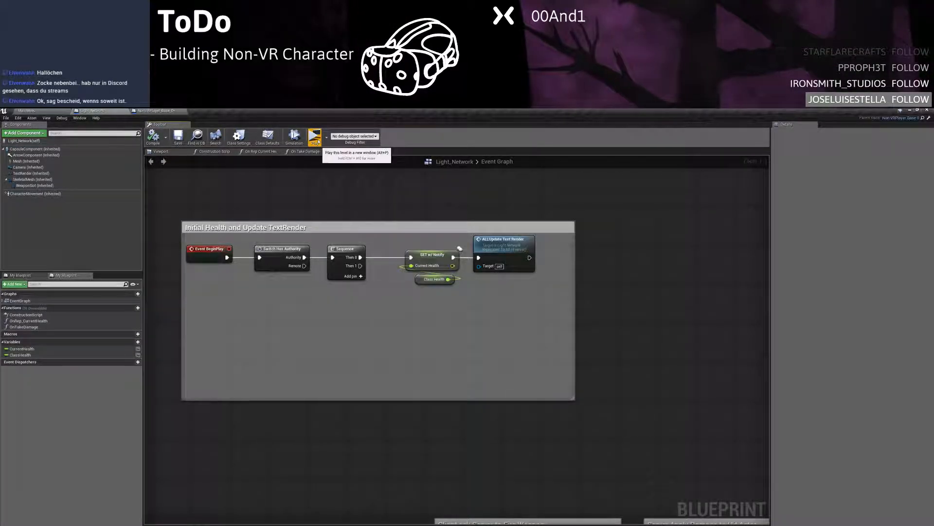
Run the multiplayer preview, host a game with the server name "asd", look around the lobby and stop the preview
click(317, 139)
click(733, 446)
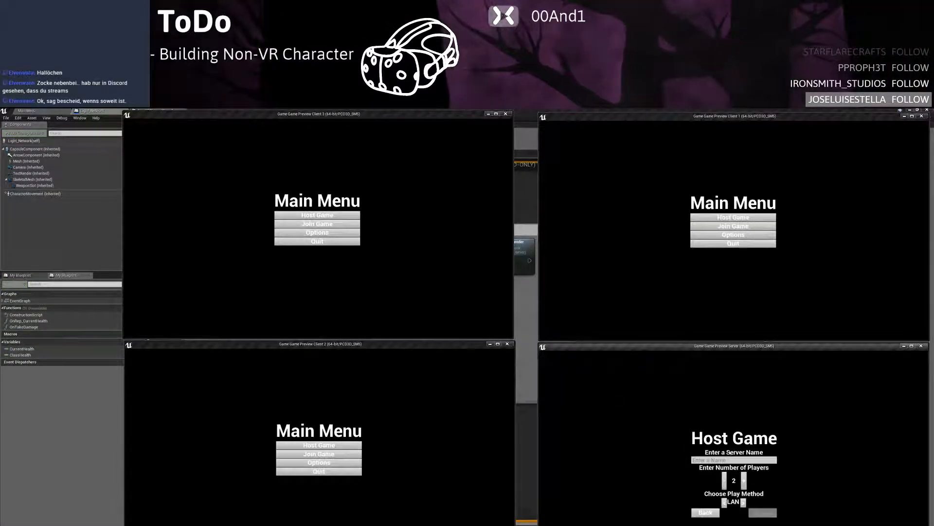
click(730, 459)
text(asd)
click(762, 512)
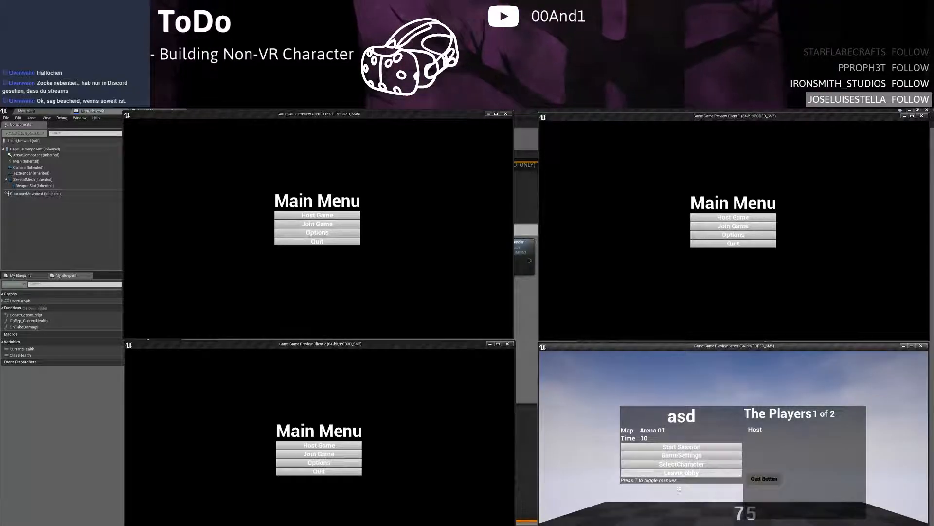
click(682, 446)
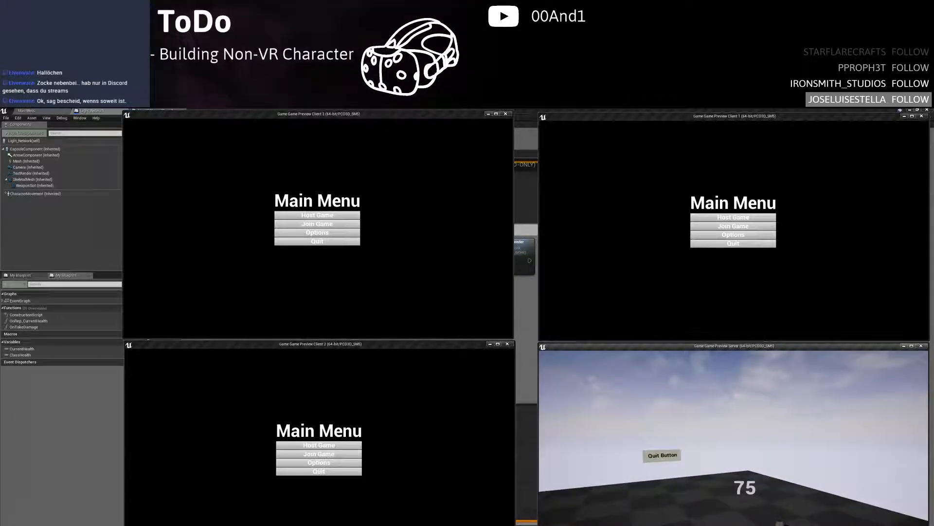
key(Escape)
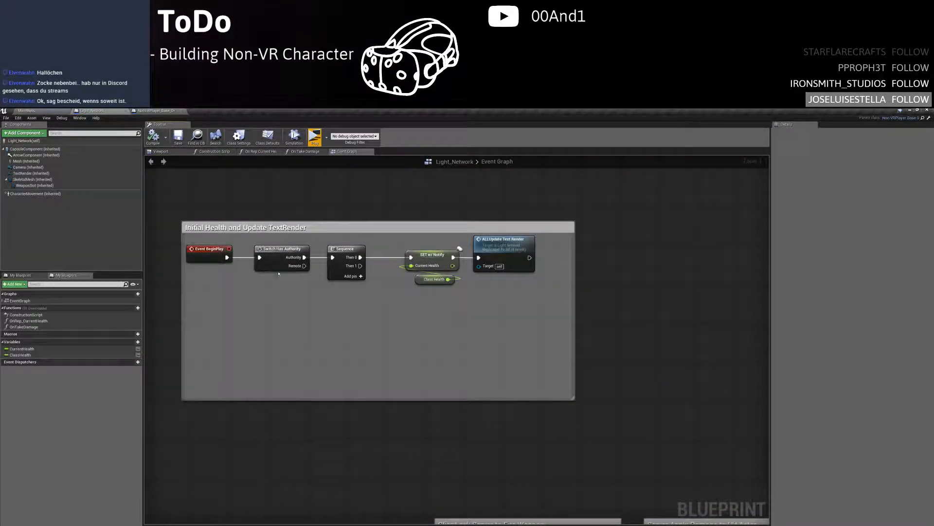
Switch to the NonVRPlayer_Base_0 blueprint and turn off the inherited body mesh's visibility
click(51, 111)
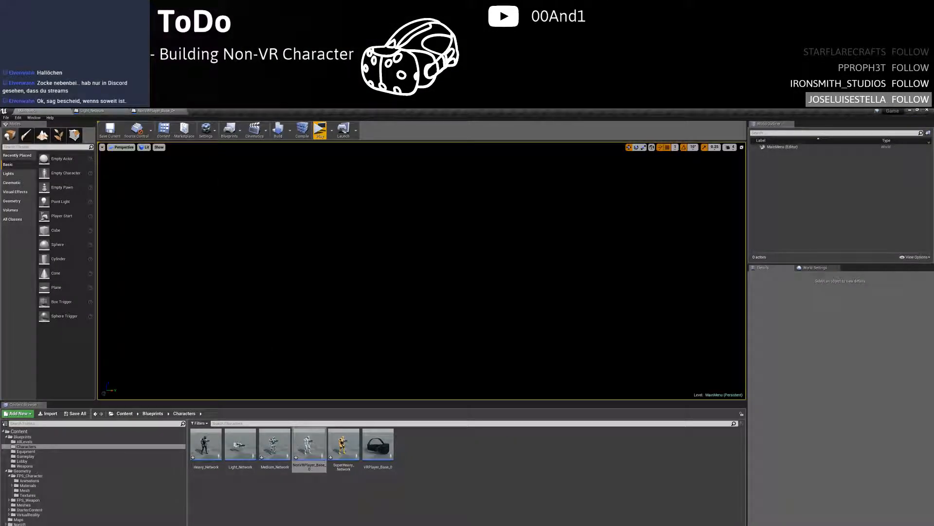
click(156, 110)
alt+drag(457, 311, 302, 350)
alt+drag(360, 336, 425, 340)
click(425, 340)
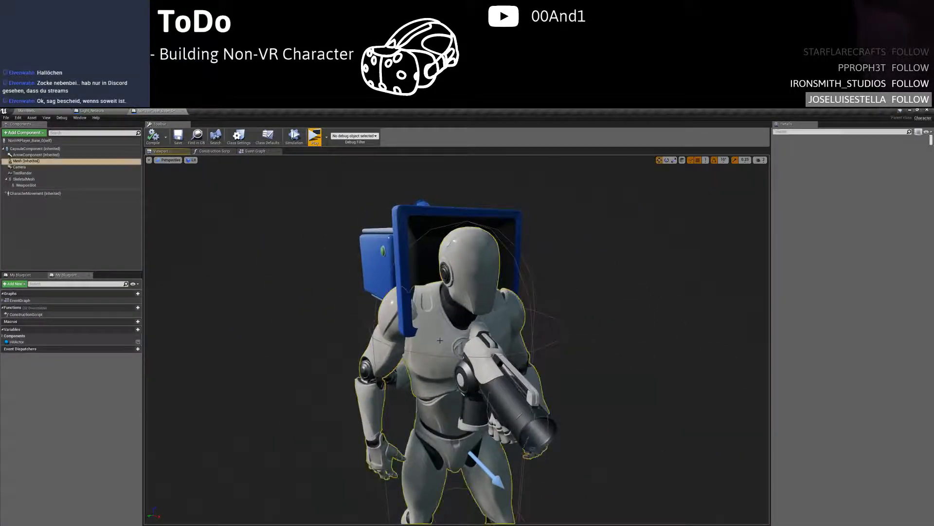
scroll(875, 452, down, 3)
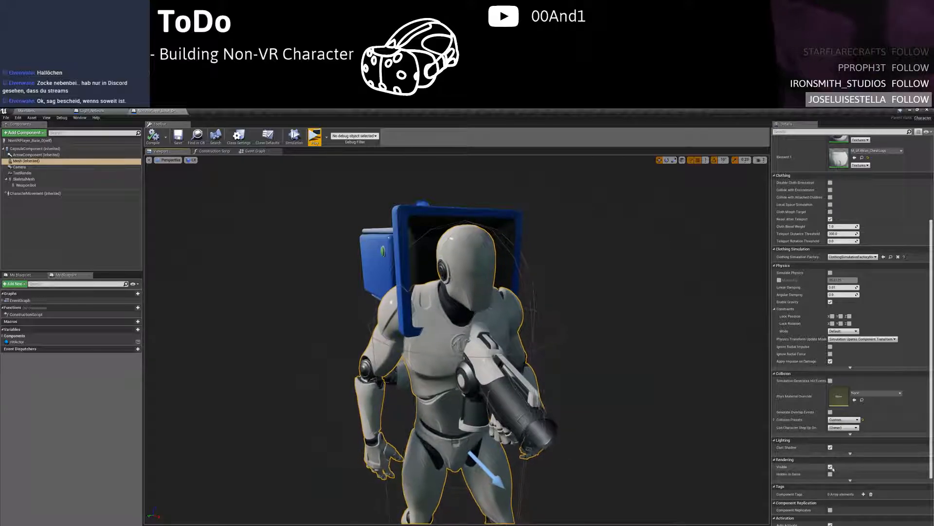
click(830, 467)
Check the arms and gun around the camera, compile the base blueprint and return to the level editor
click(506, 379)
alt+drag(506, 380, 667, 360)
scroll(456, 339, up, 3)
alt+drag(535, 312, 409, 346)
scroll(477, 352, down, 3)
click(477, 352)
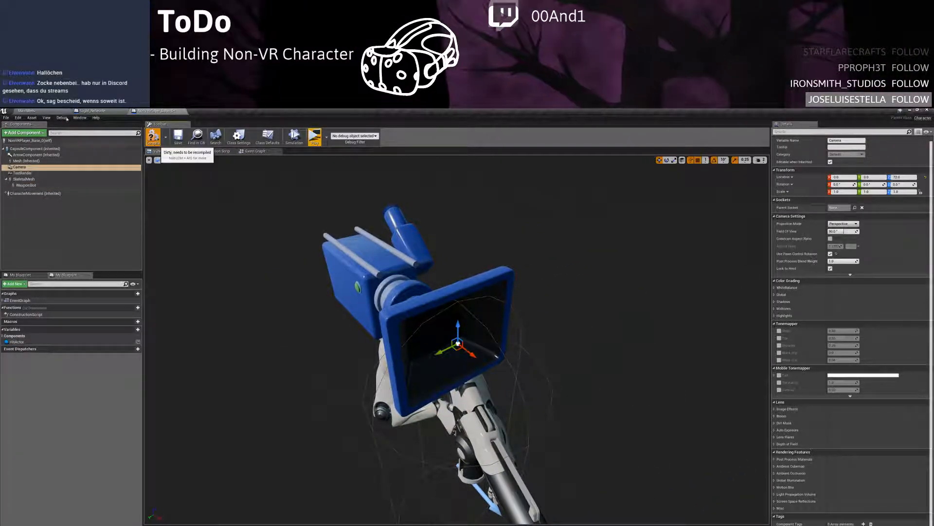
click(197, 136)
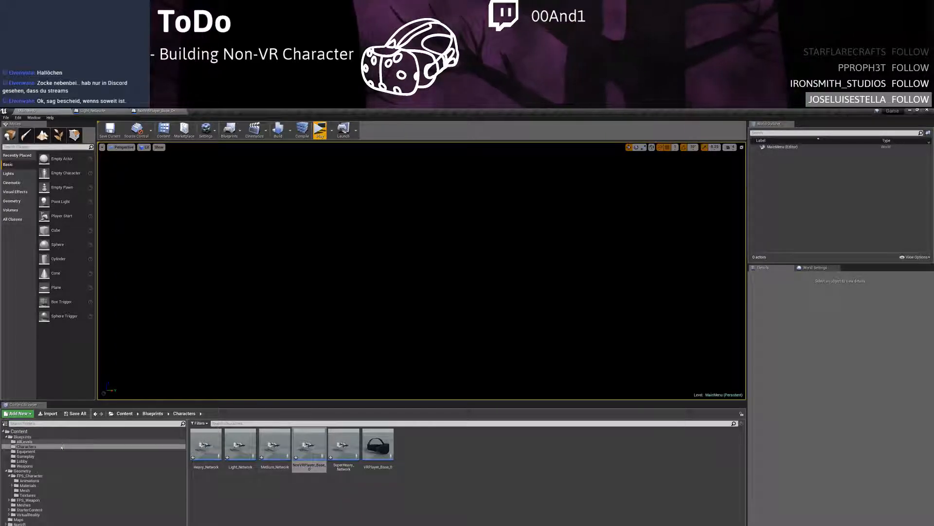
Open the Lobby level from the Maps folder
click(22, 461)
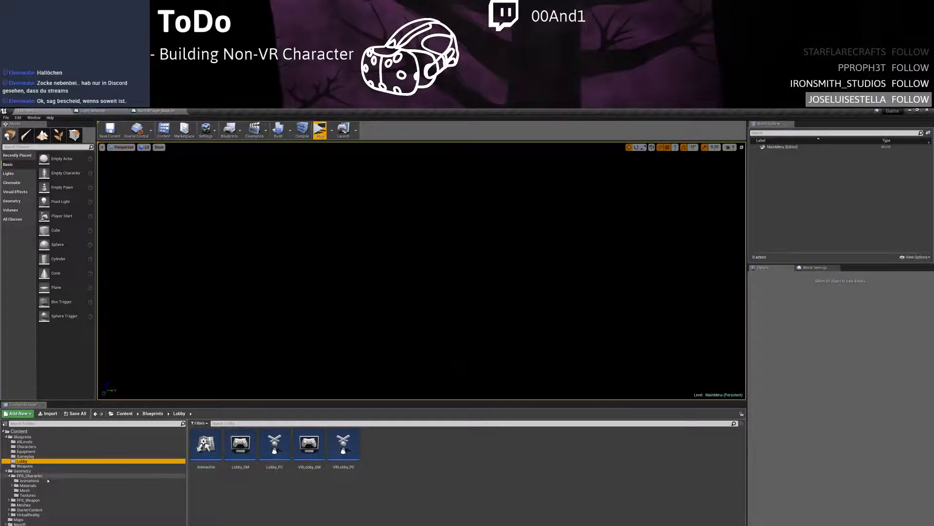
click(67, 519)
double_click(275, 444)
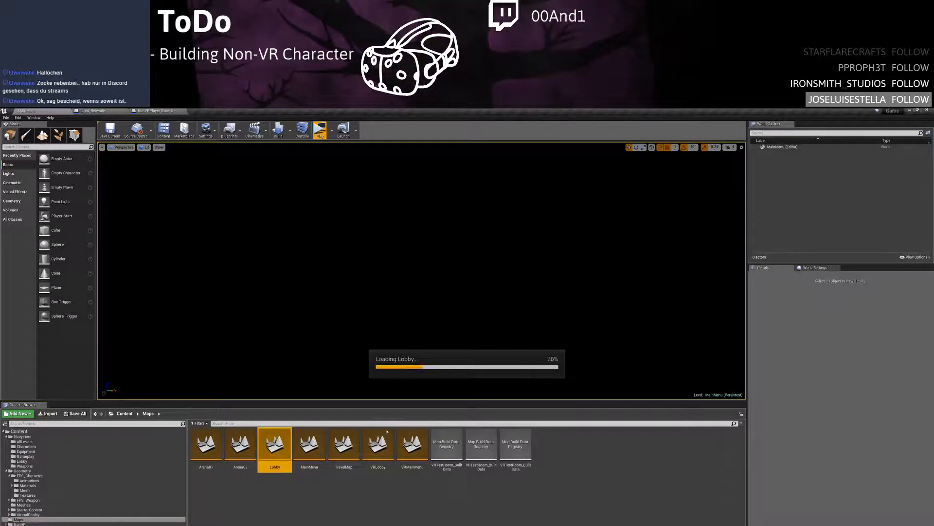
click(502, 423)
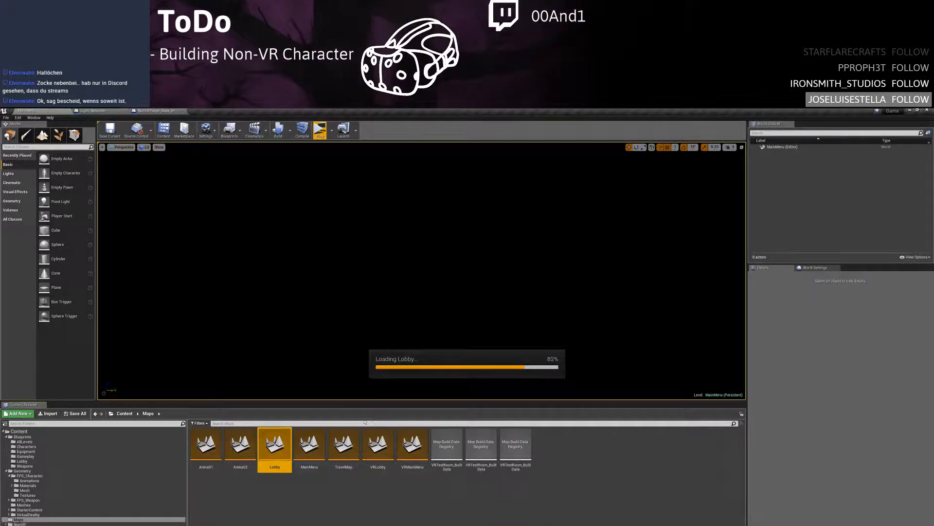
Place a NonVRPlayer_Base_0 character from the Characters folder on the lobby floor near the player starts
click(40, 448)
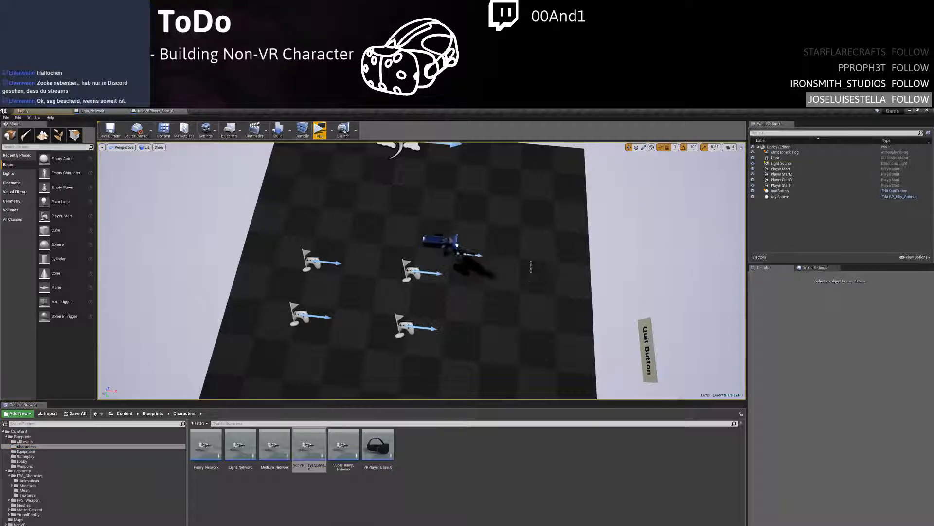
drag(457, 244, 460, 240)
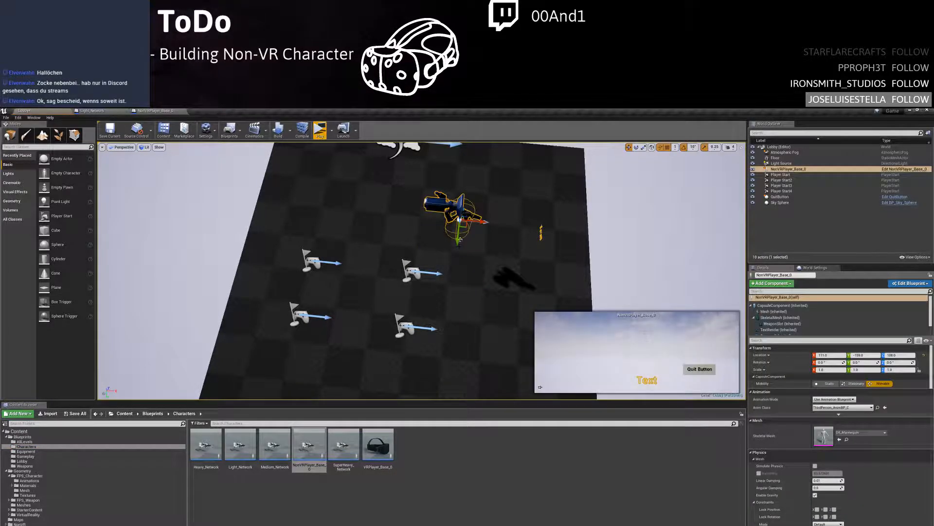
click(653, 341)
click(477, 246)
click(457, 214)
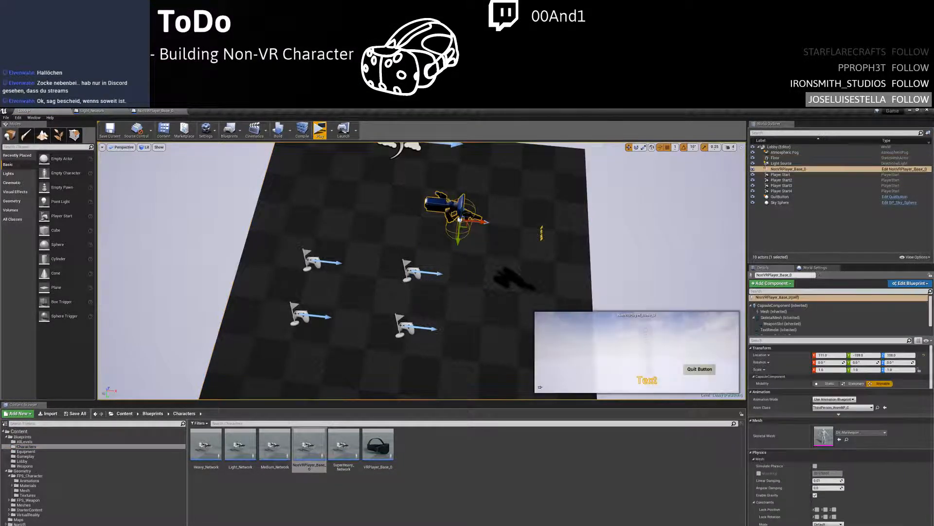
Lower the viewport camera speed and examine the placed character's arms and gun from the front
right_drag(457, 214, 304, 186)
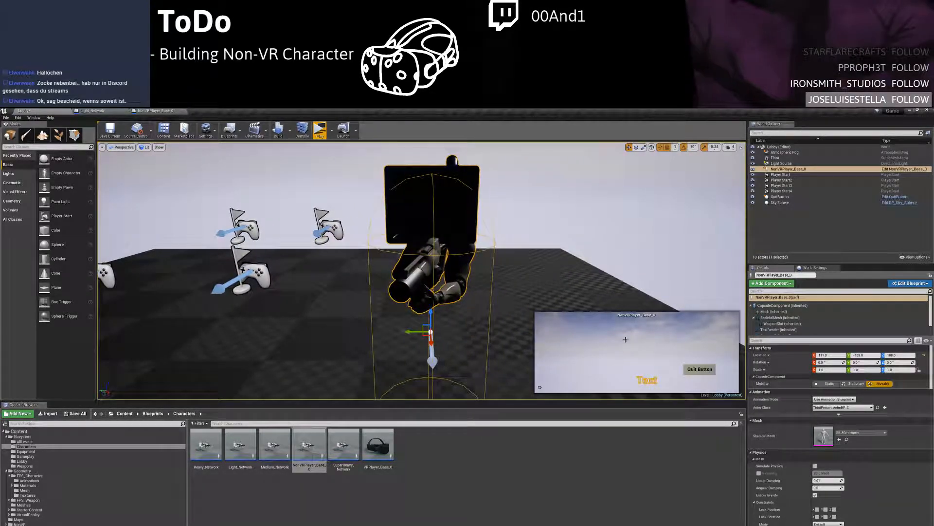
click(728, 147)
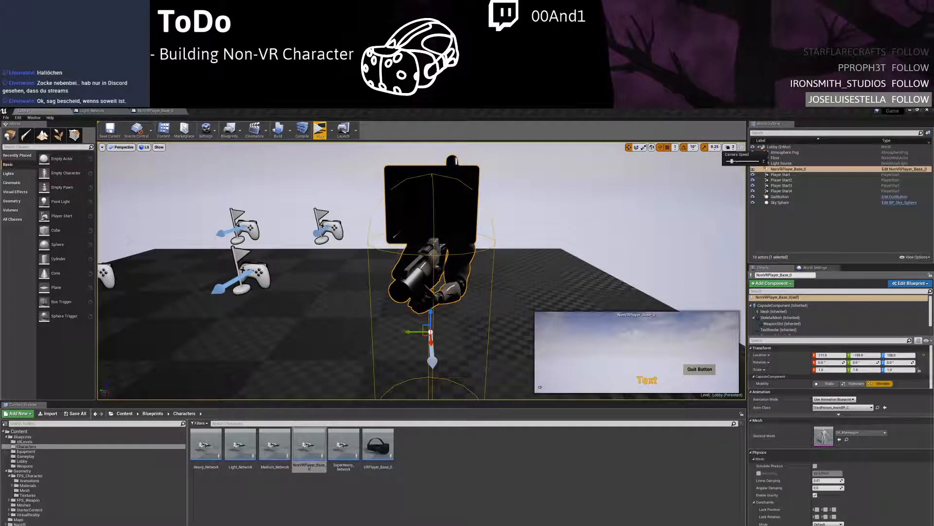
right_drag(486, 204, 516, 197)
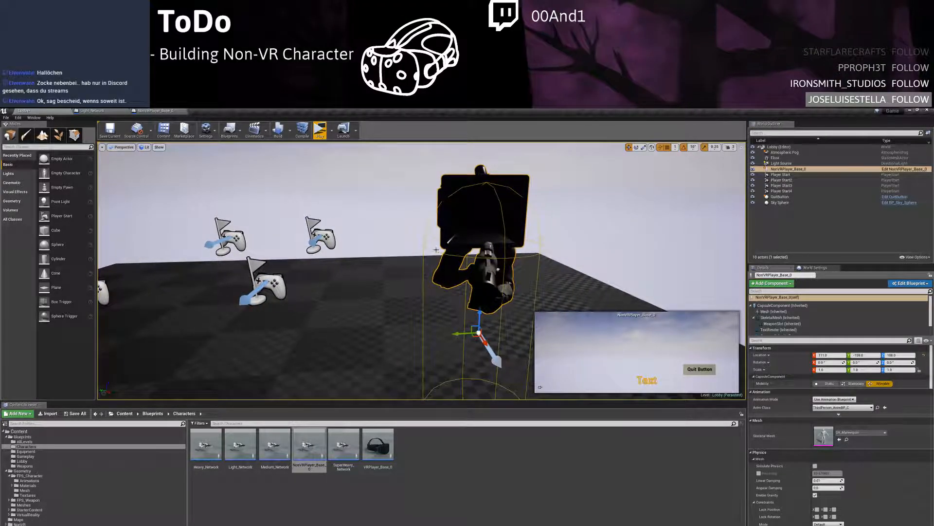
Try to rotate the WeaponSlot gun in the NonVRPlayer_Base_0 blueprint
click(149, 111)
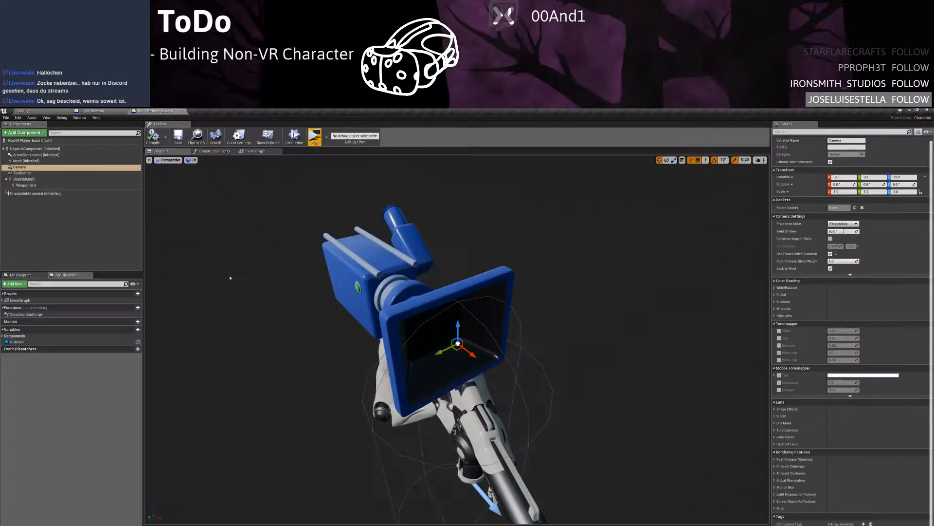
click(462, 419)
right_drag(462, 419, 454, 409)
key(e)
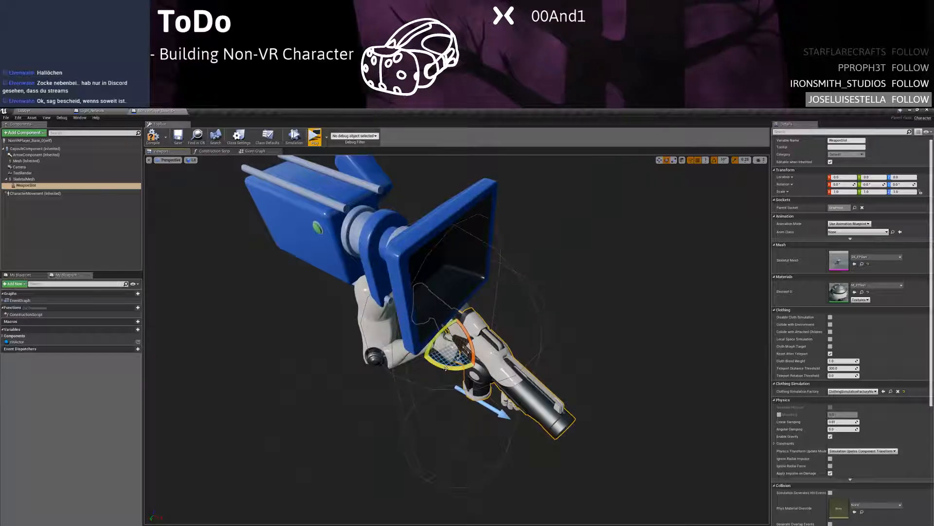
drag(451, 366, 476, 327)
mouse_move(449, 370)
right_down()
mouse_move(438, 384)
mouse_move(449, 370)
right_up()
Rotate the first-person arms mesh to a yaw of about -20° and move it to about X -30.4, Y -2.5, then compile
click(427, 385)
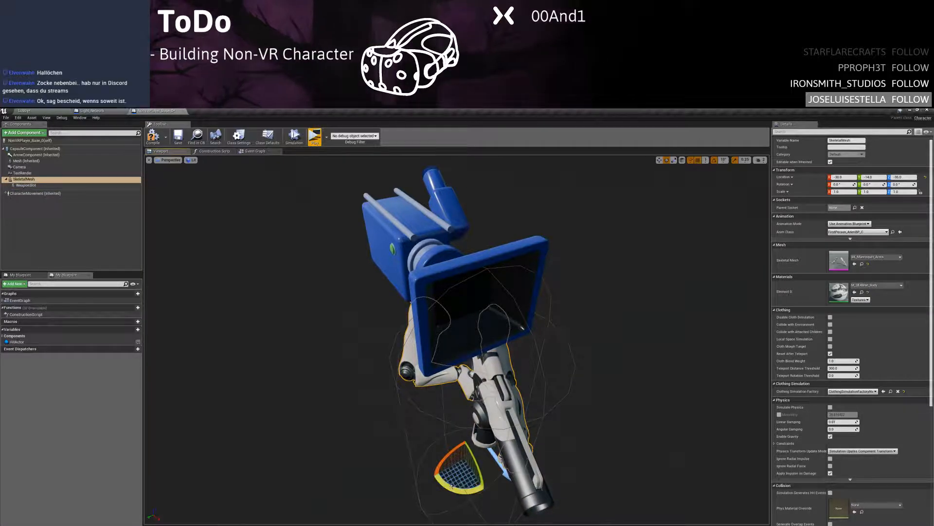
drag(485, 489, 489, 487)
right_drag(453, 485, 511, 486)
middle_drag(475, 388, 453, 409)
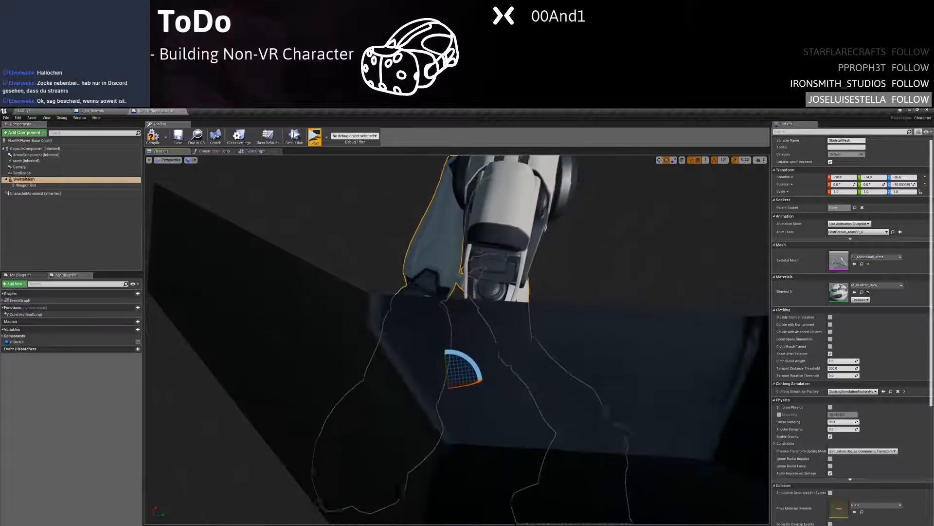
scroll(475, 388, down, 5)
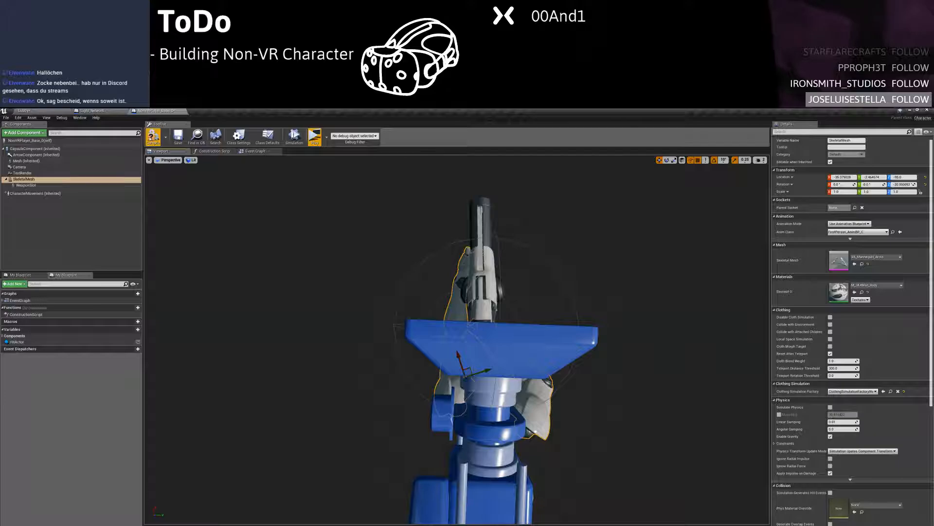
Play the Lobby level with the menu toggled off to check the gun's first-person view, then stop the preview
click(61, 114)
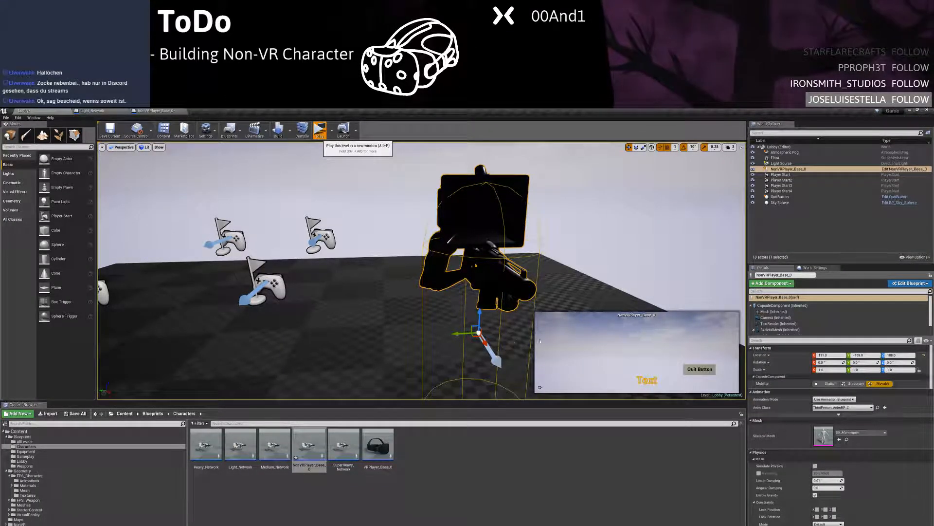
click(319, 130)
key(t)
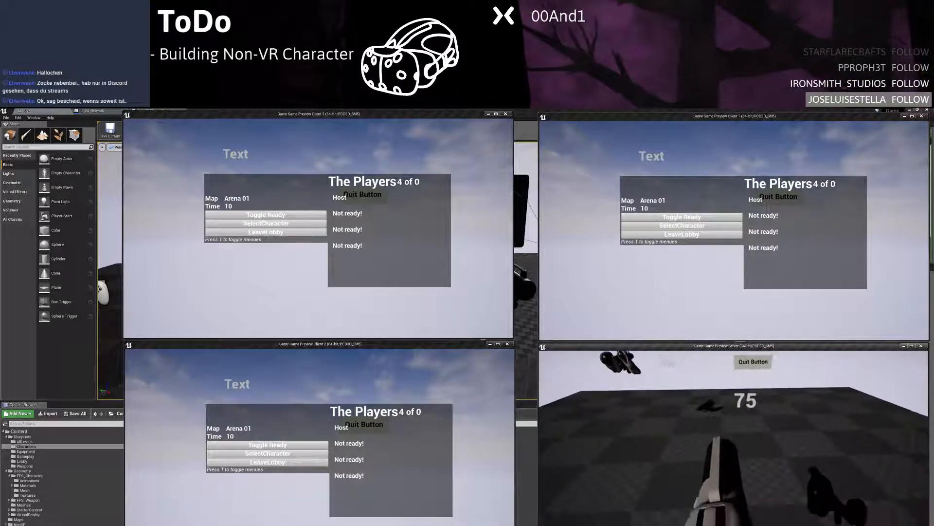
key(Escape)
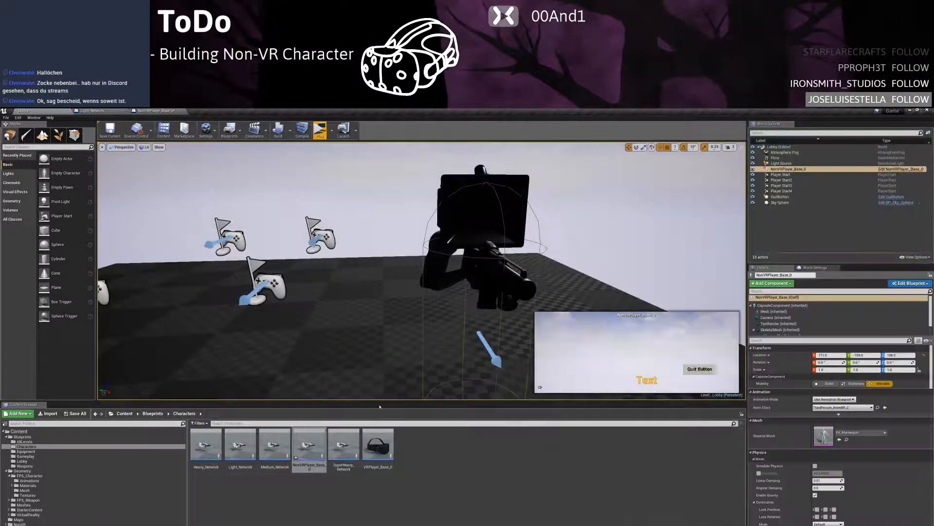
Return to the NonVRPlayer_Base_0 blueprint and move the arms mesh forward to about X -13.6, Y -4.9
click(92, 111)
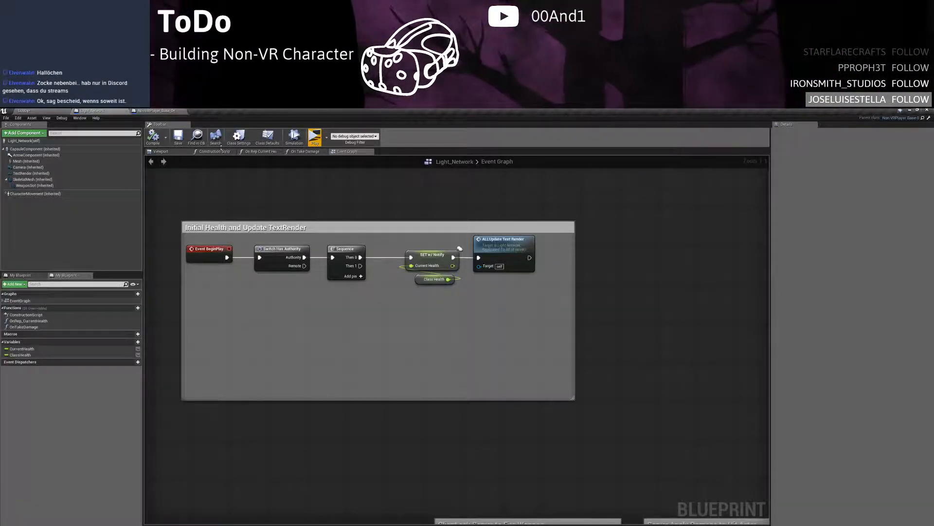
click(155, 110)
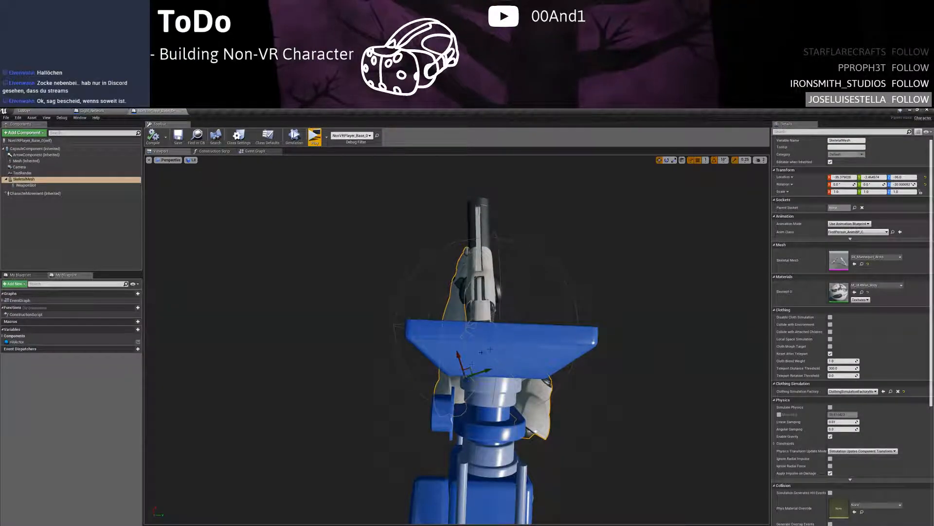
drag(467, 362, 485, 396)
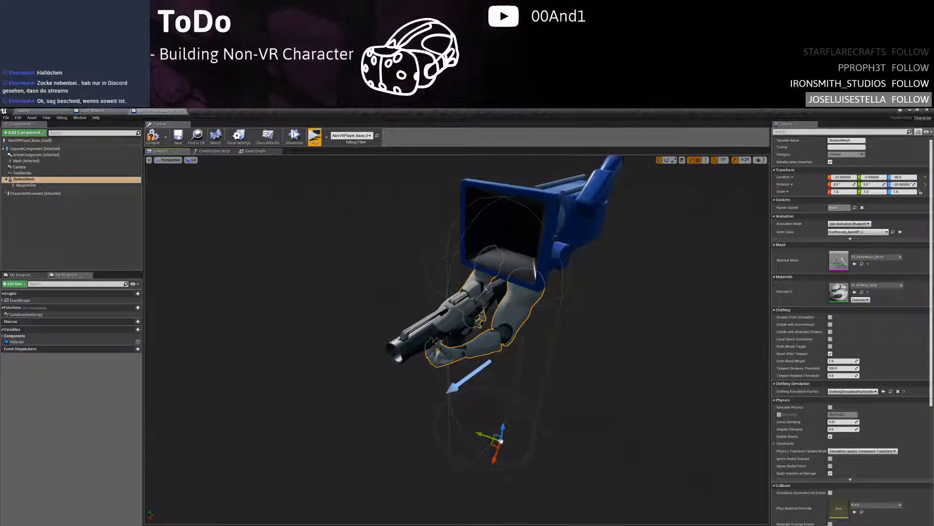
drag(493, 444, 490, 454)
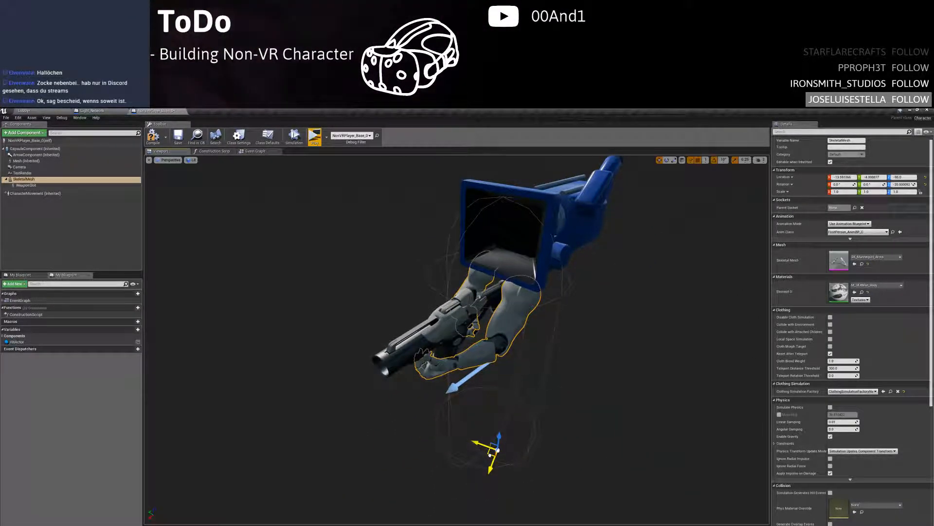
Play the lobby, choose the Heavy character in the first client to check the gun's view, and stop the preview
click(314, 136)
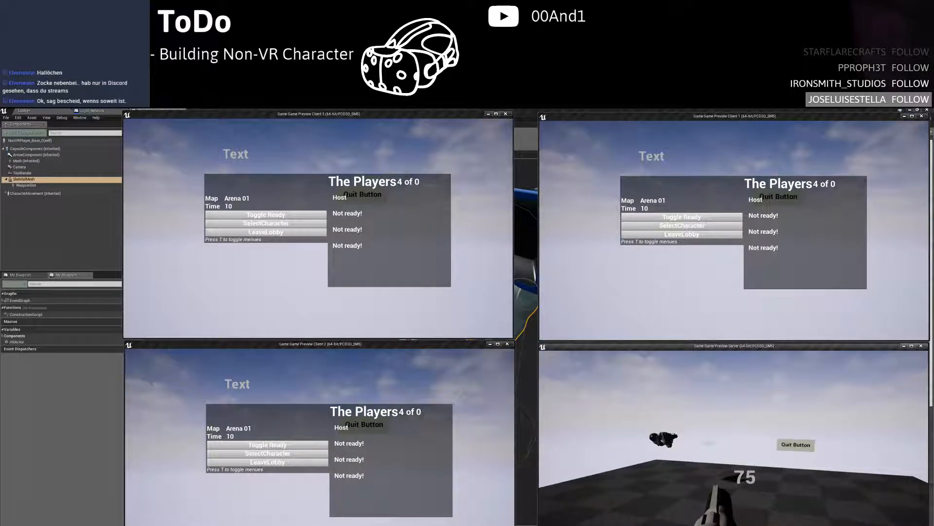
click(609, 278)
click(675, 226)
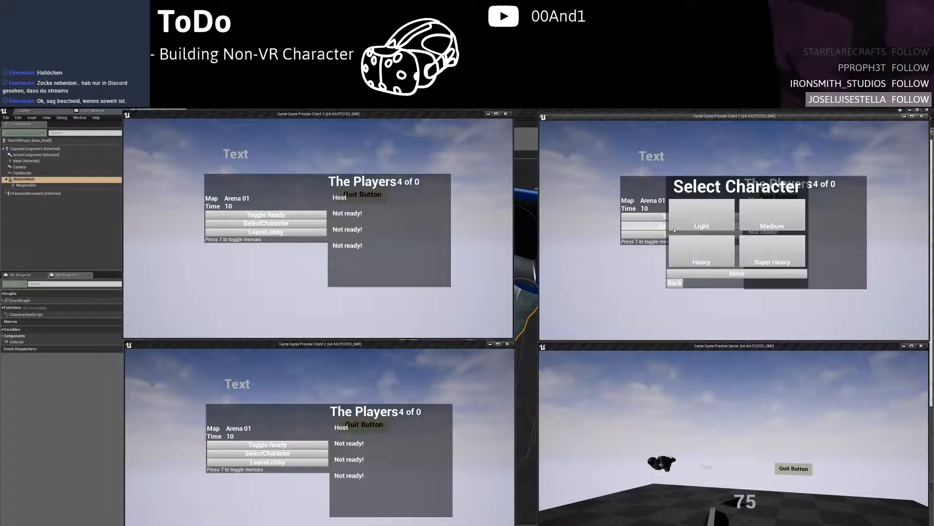
click(694, 241)
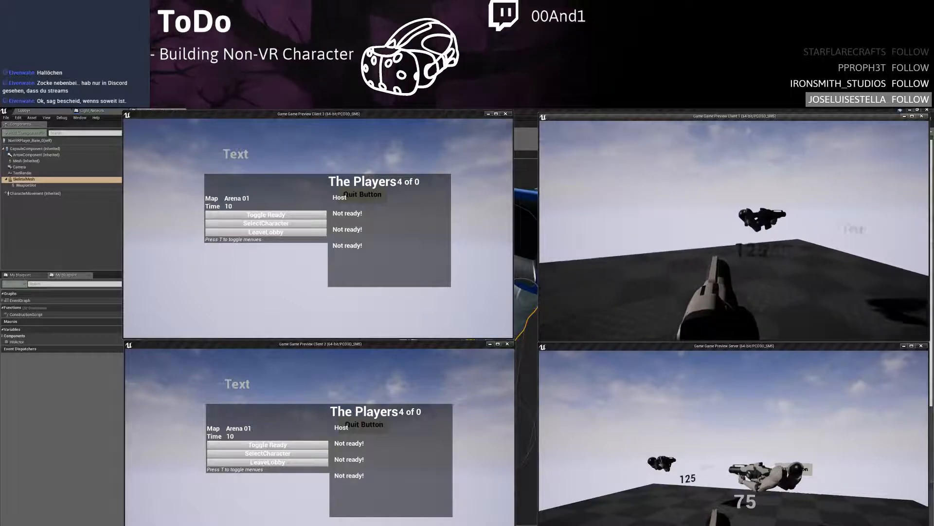
key(Escape)
Try to roll the first-person arms mesh that carries the WeaponSlot gun in the blueprint viewport
click(450, 321)
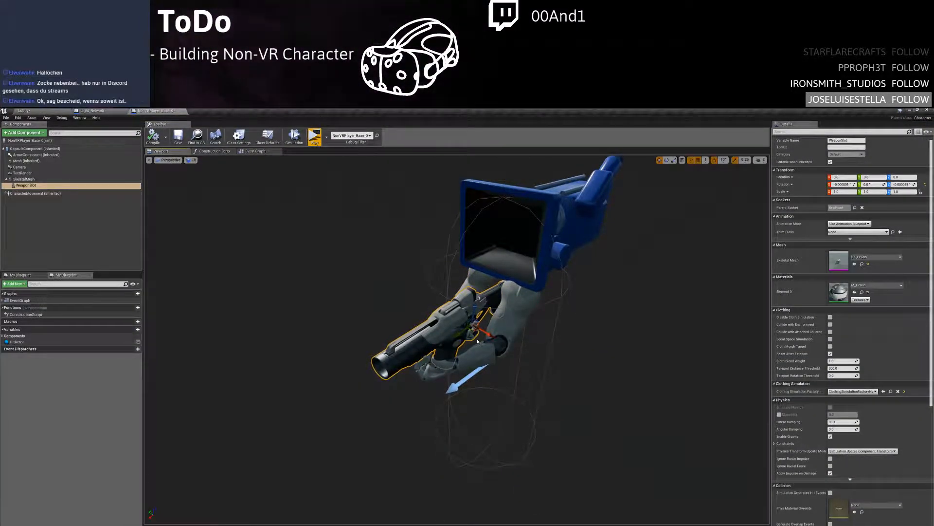
mouse_move(474, 334)
right_down()
mouse_move(506, 353)
mouse_move(530, 331)
mouse_move(473, 337)
right_up()
key(a)
key(e)
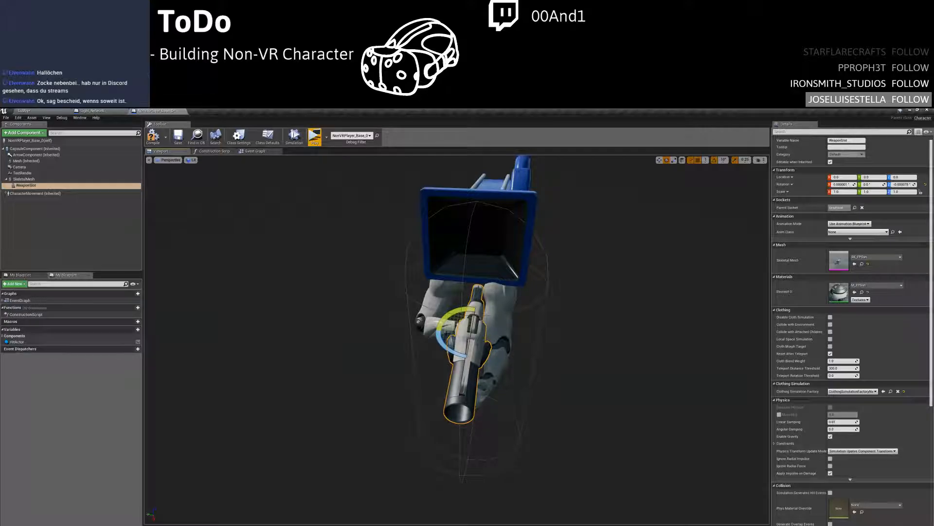
click(493, 323)
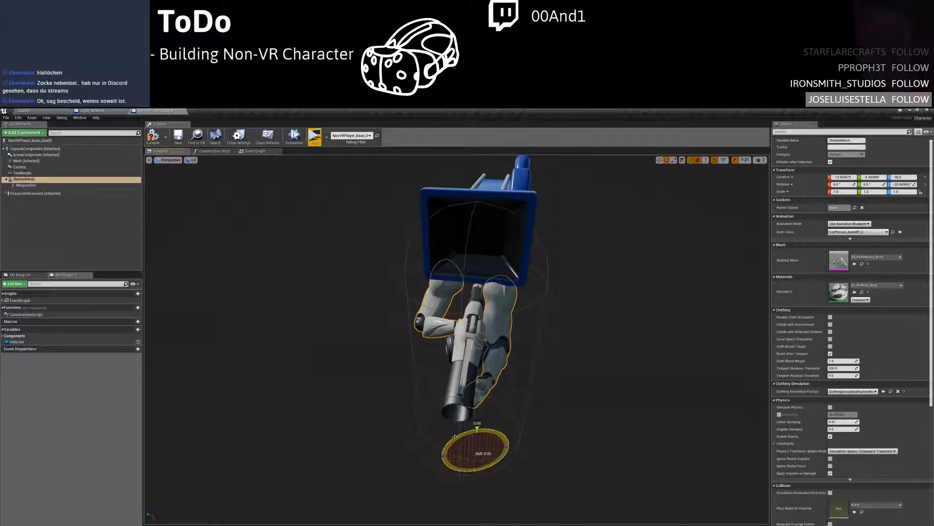
mouse_move(454, 437)
mouse_down()
mouse_move(450, 453)
mouse_move(455, 436)
mouse_up()
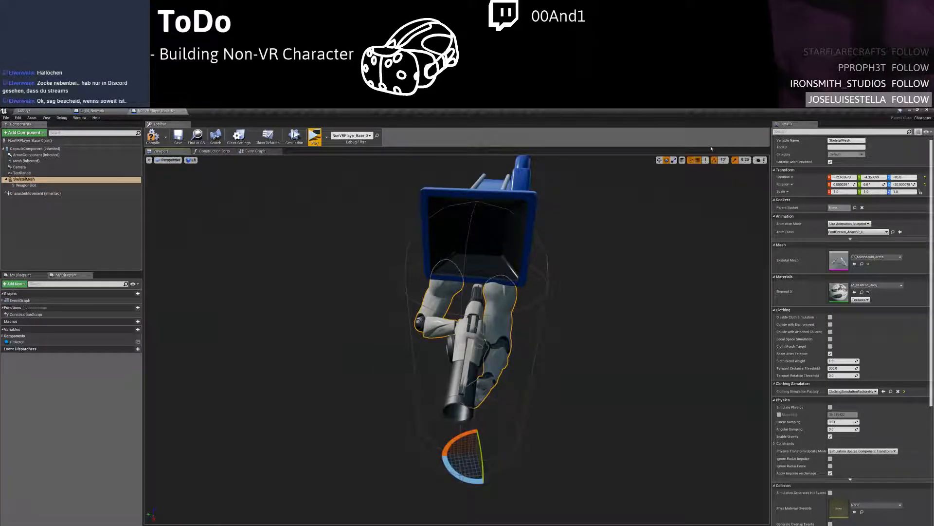
right_drag(635, 187, 682, 180)
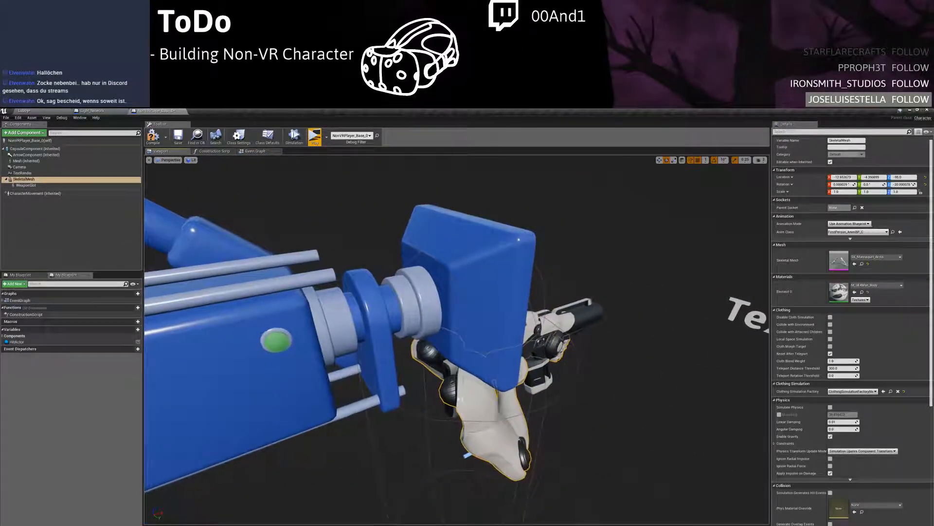
Open TestFPSProject from the Unreal Project Browser and switch to its editor window
key(alt+Tab)
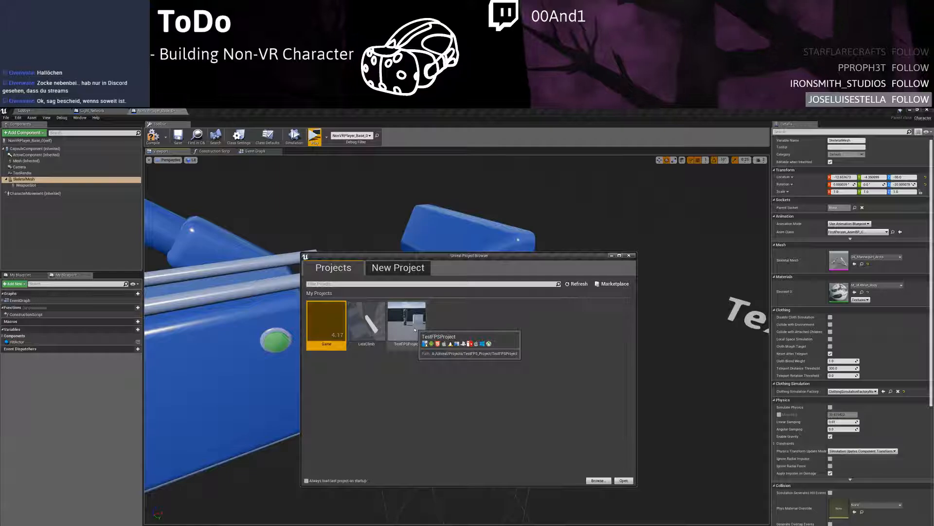
key(alt+Tab)
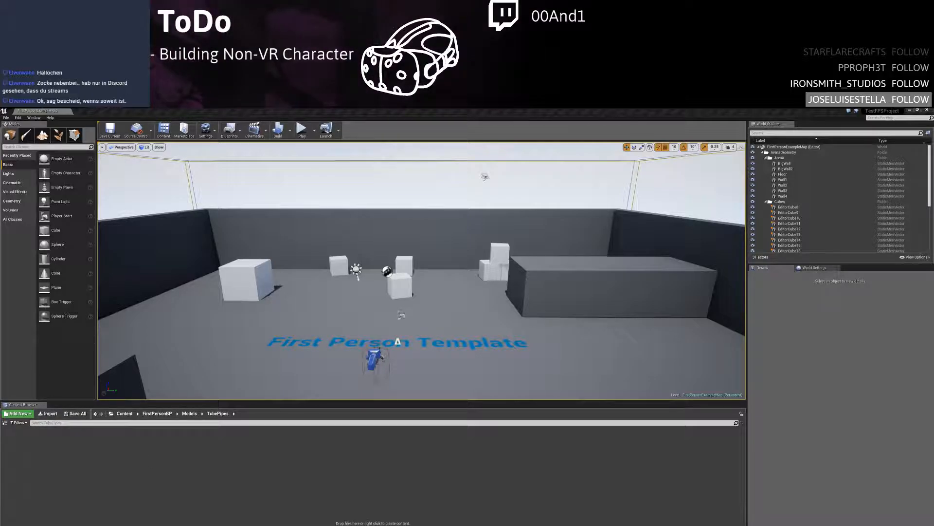
Switch to the web browser and open the Titles page of restream.io in a new tab
key(alt+Tab)
click(239, 186)
text(restream.io)
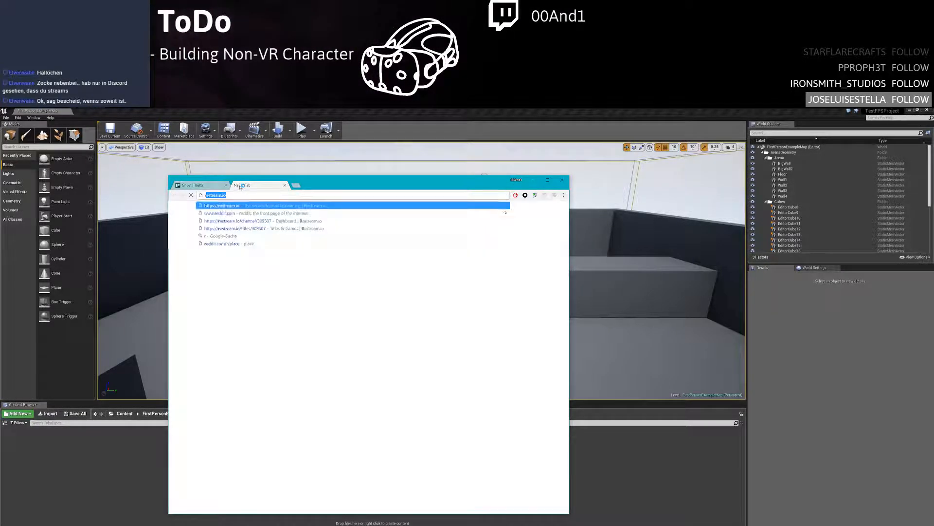
key(Return)
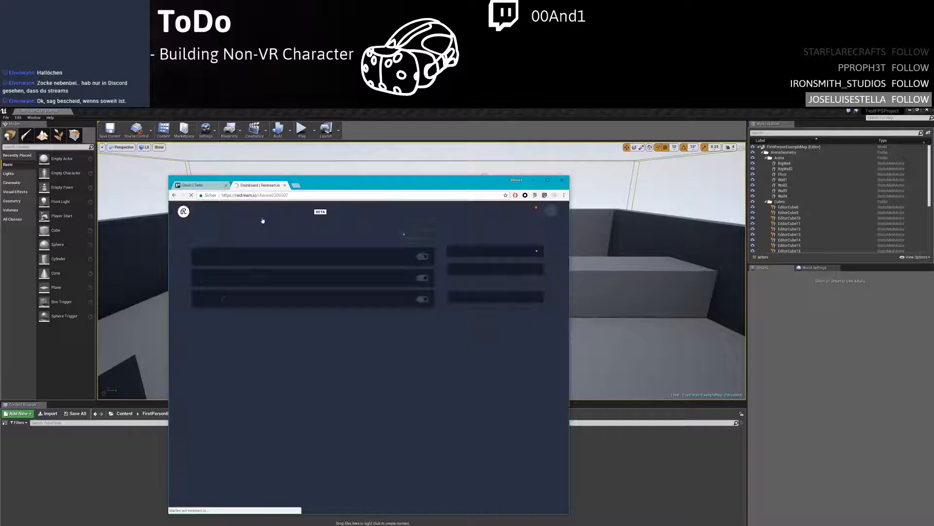
click(241, 212)
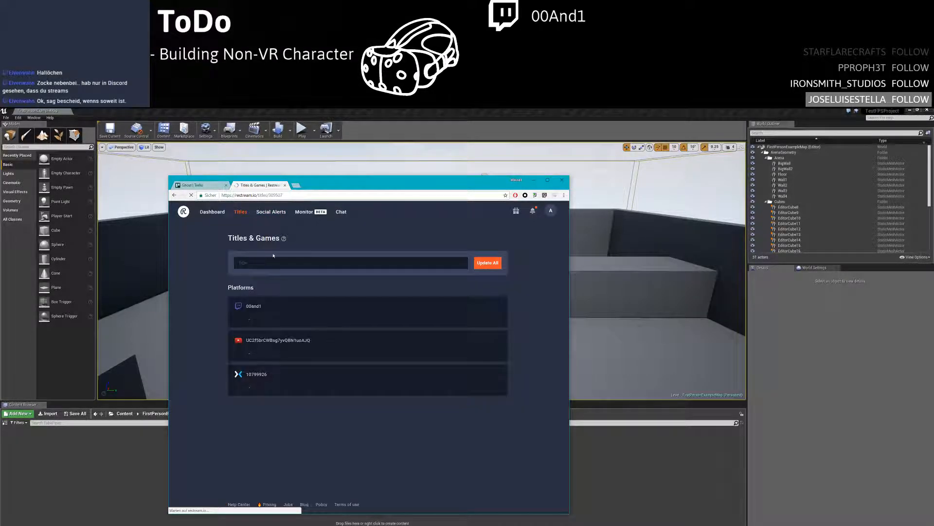
Set the stream title on all platforms to "UE4 VR | GER/EN | Building Non-VR Characters | Day 14 | Unreal Engine 4" and close the page
click(313, 310)
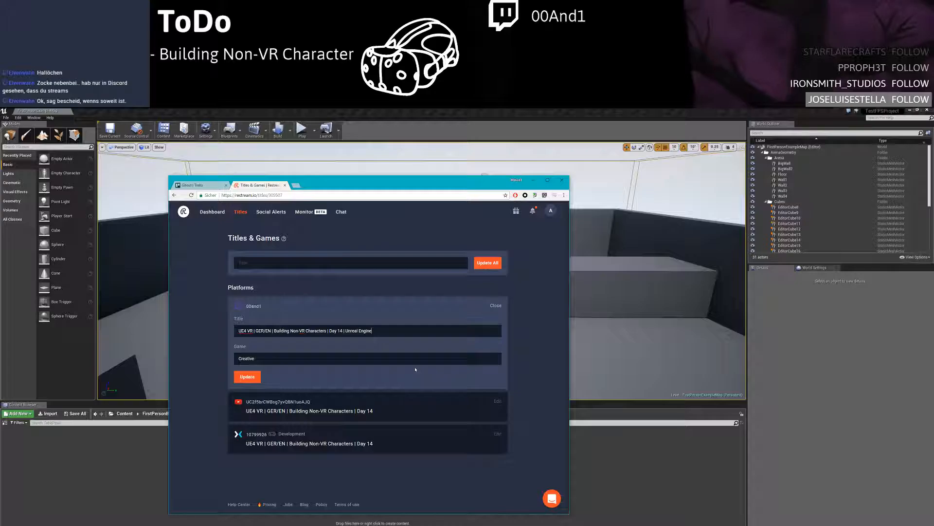
key(ctrl+a)
key(ctrl+c)
click(371, 265)
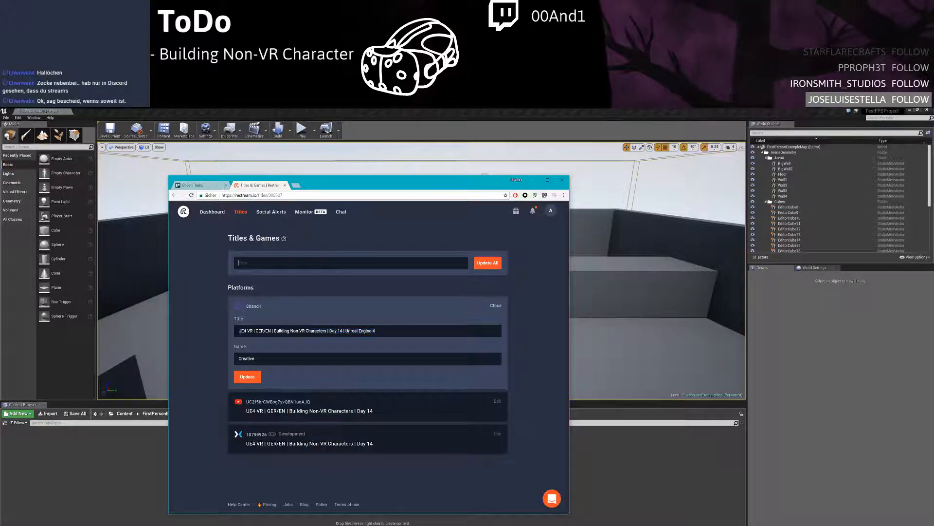
key(ctrl+v)
click(476, 268)
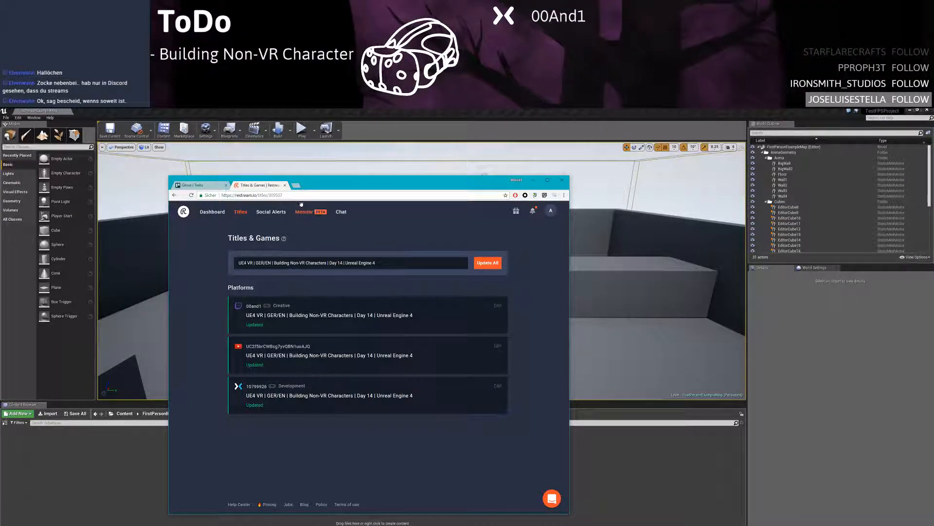
click(286, 185)
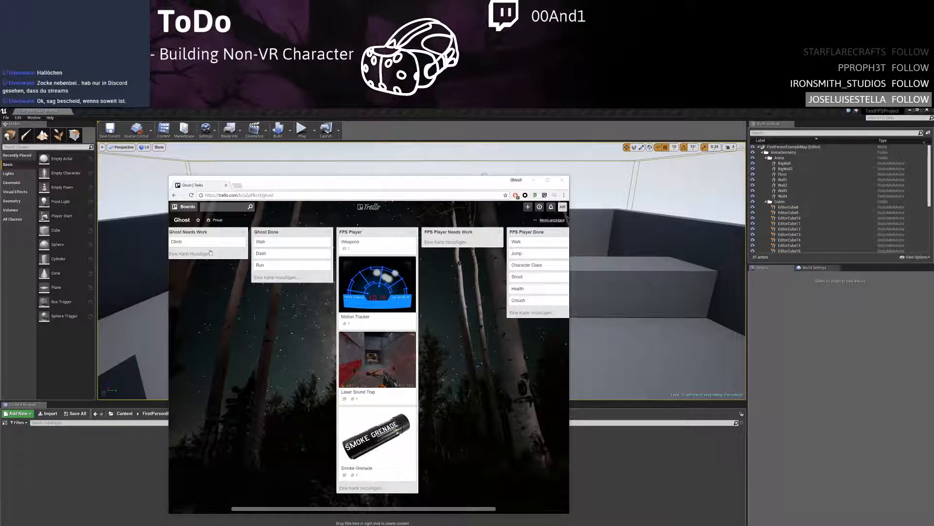
Reopen the restream.io Titles page in a new browser tab
click(239, 186)
text(restream.io)
key(Return)
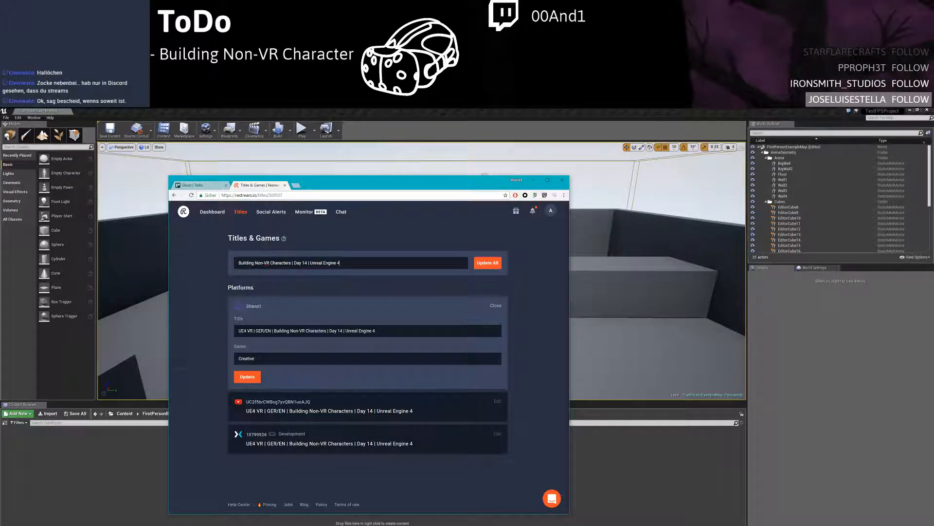
Update the title on all platforms to "Building Non-VR Characters | UE4 | Day 14 | Unreal Engine 4" and return to the Unreal Editor
key(BackSpace)
key(BackSpace)
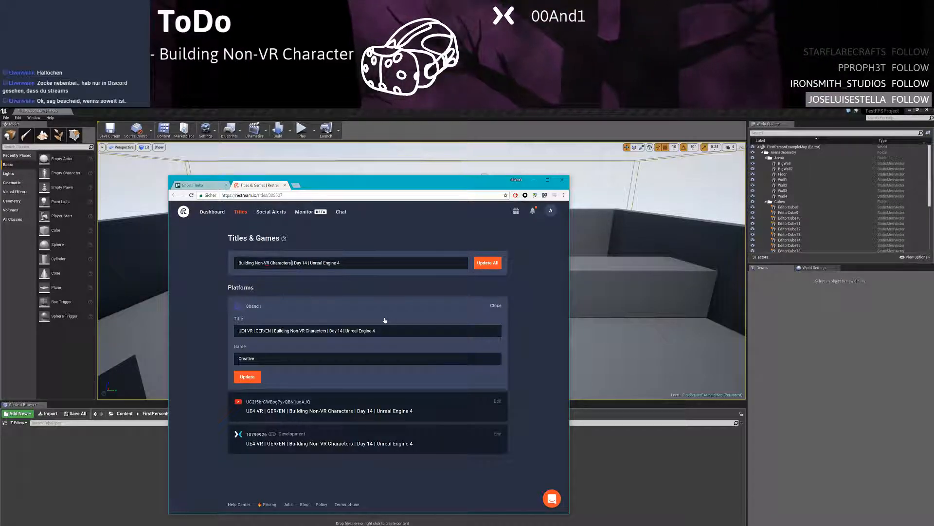
text(UE4 |)
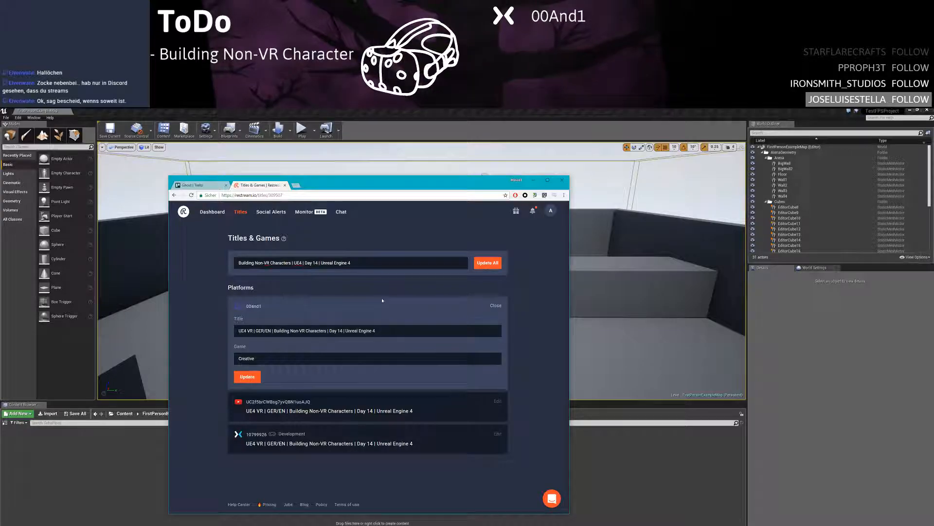
key(ctrl+a)
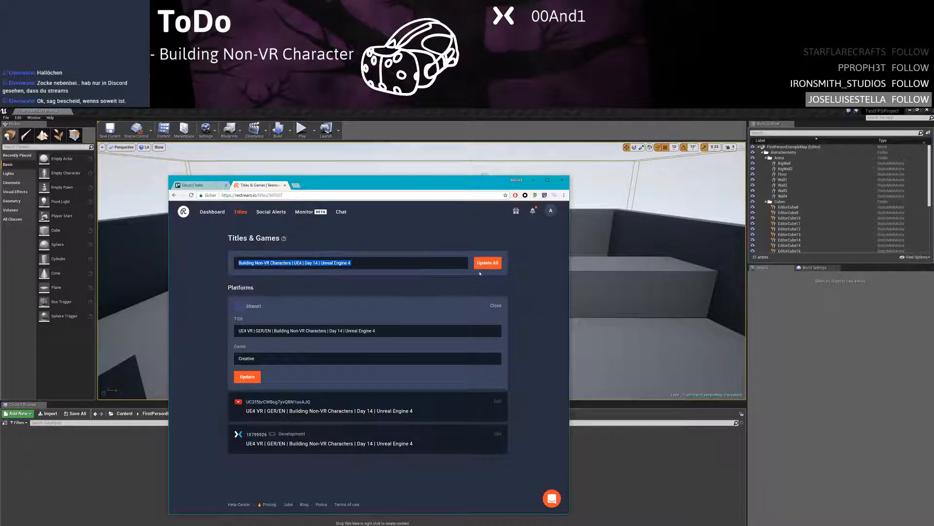
click(481, 267)
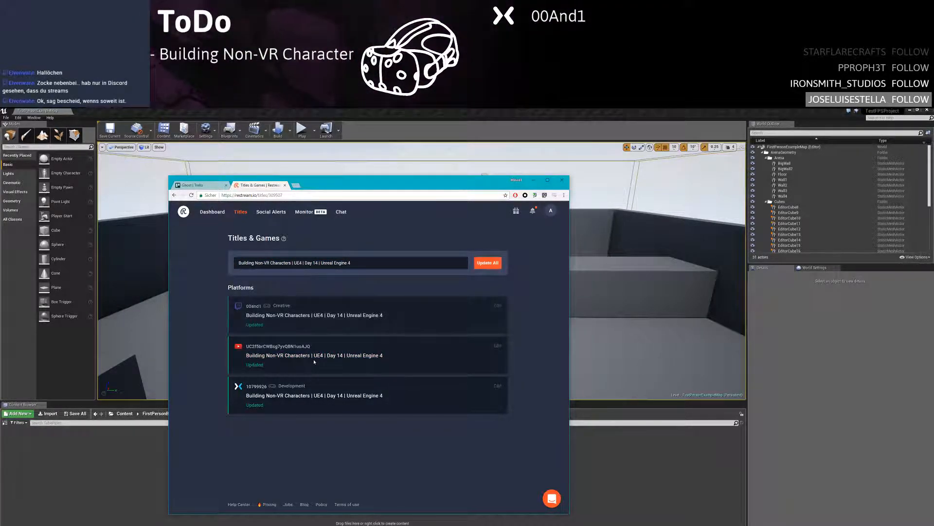
click(285, 186)
click(534, 184)
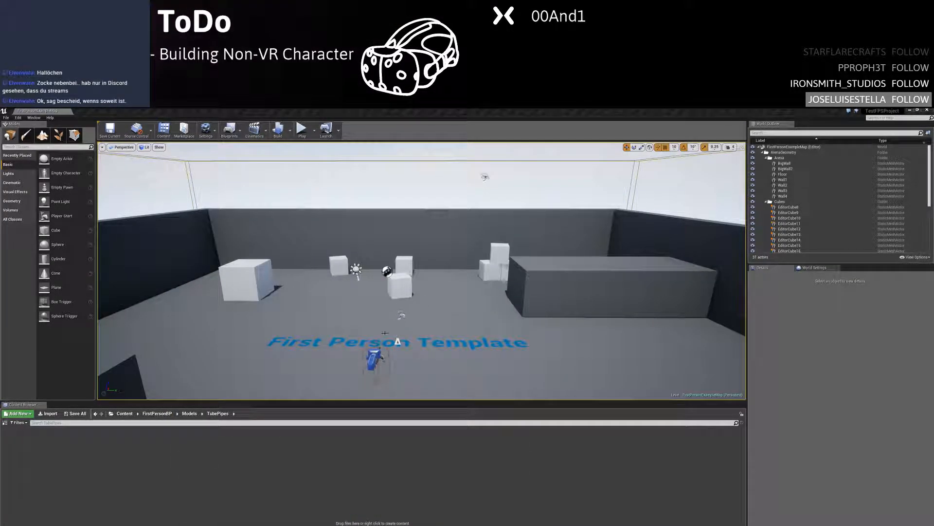
Select the first-person character in the level and open the FirstPersonCharacter blueprint from the FirstPersonBP Blueprints folder
right_drag(371, 334, 372, 360)
click(375, 284)
right_drag(375, 283, 263, 292)
right_drag(422, 270, 339, 246)
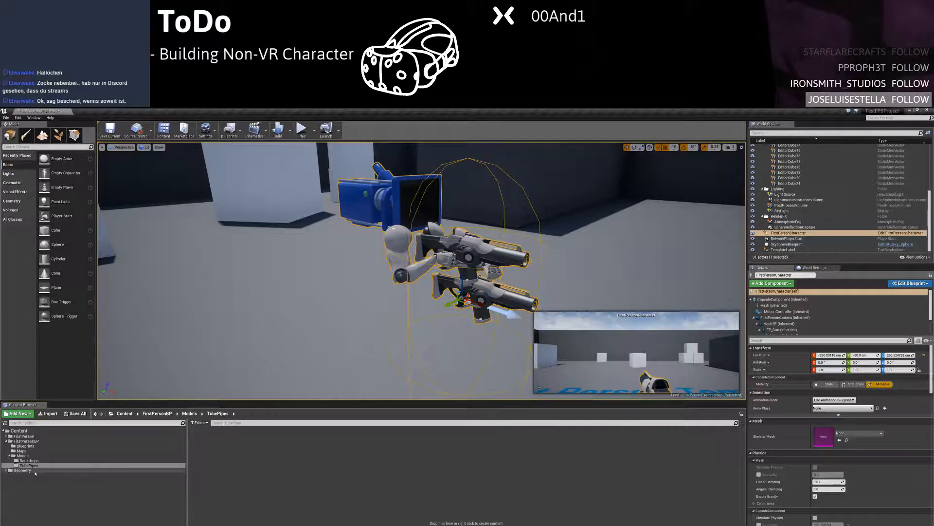
click(26, 445)
double_click(206, 444)
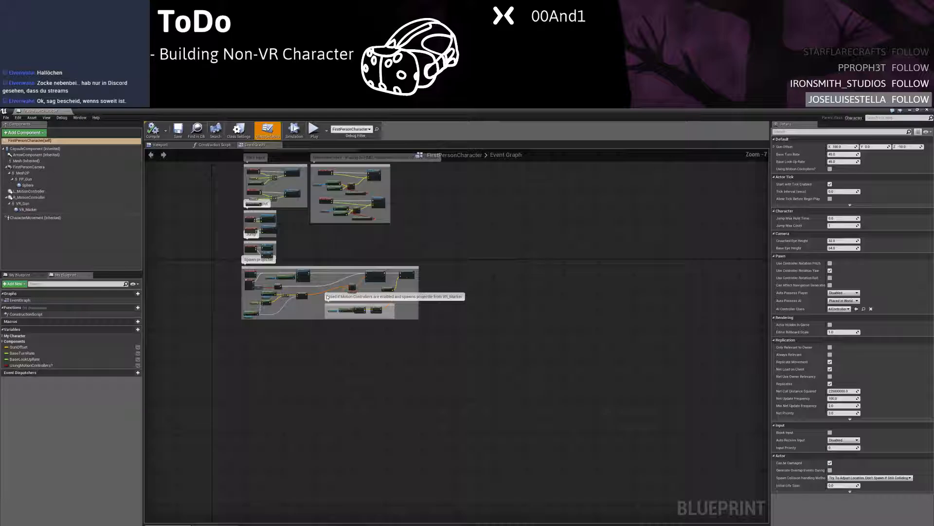
Examine the projectile spawning nodes in the FirstPersonCharacter event graph
right_drag(317, 233, 549, 280)
scroll(341, 292, up, 7)
right_drag(467, 435, 386, 220)
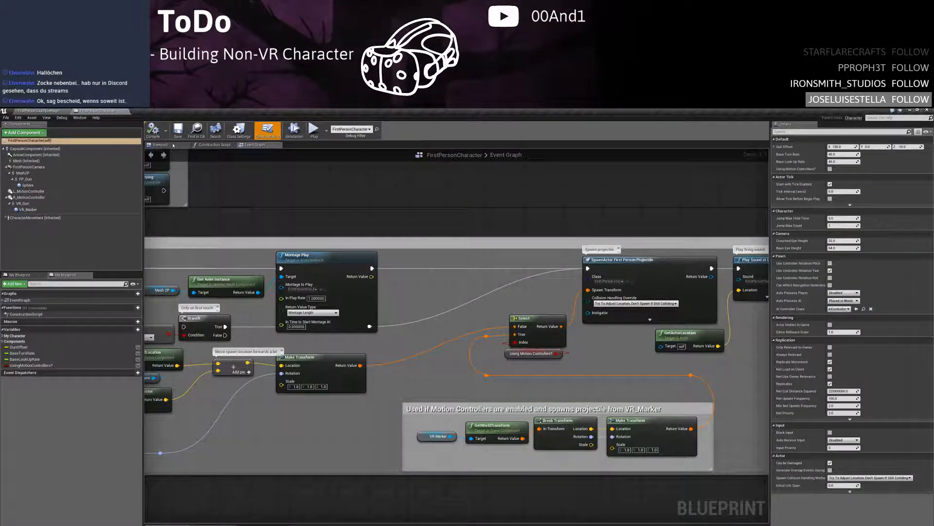
Show the FirstPersonCharacter viewport and examine FP_Gun's properties, filtering them for "socke" and clearing the filter
click(173, 145)
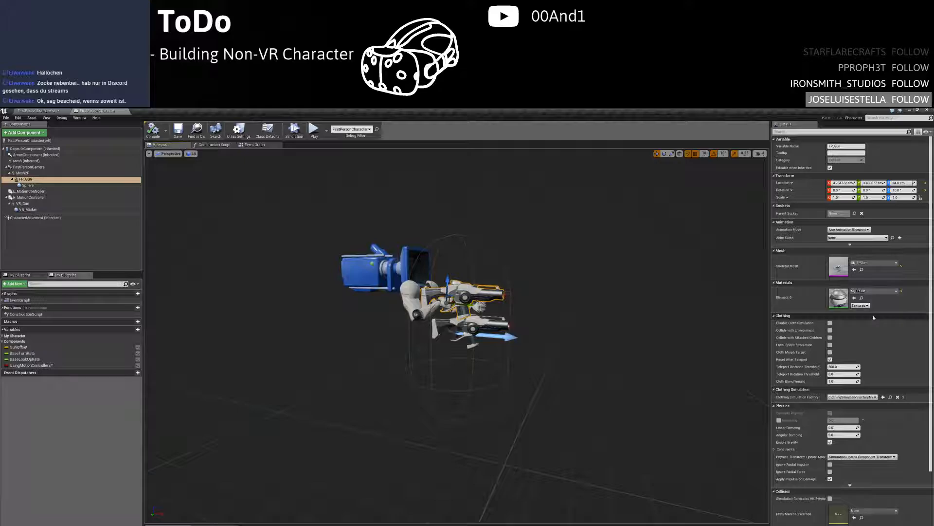
scroll(881, 349, down, 3)
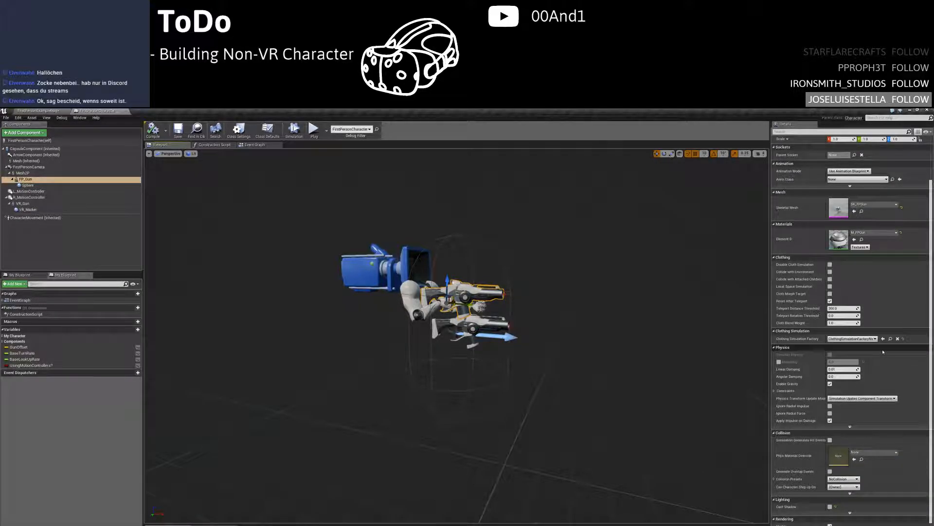
scroll(883, 351, down, 5)
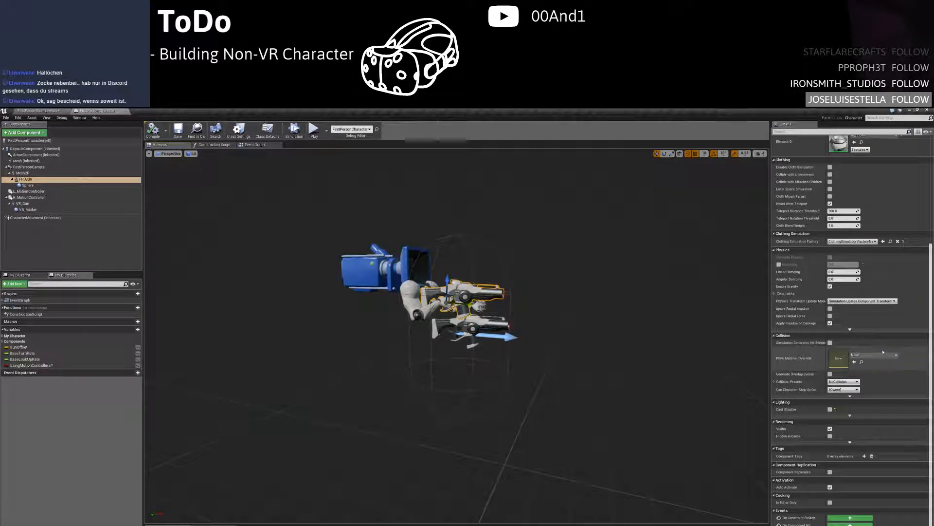
scroll(883, 351, down, 2)
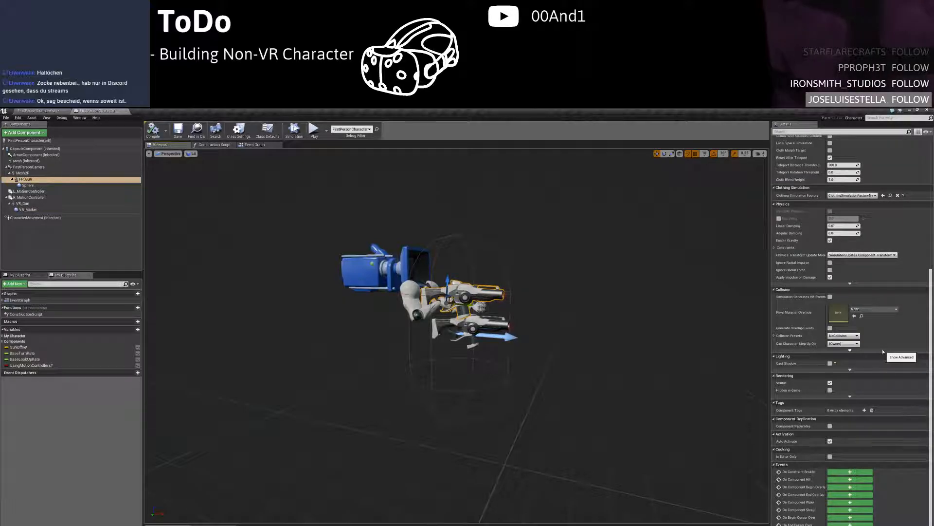
scroll(883, 351, up, 5)
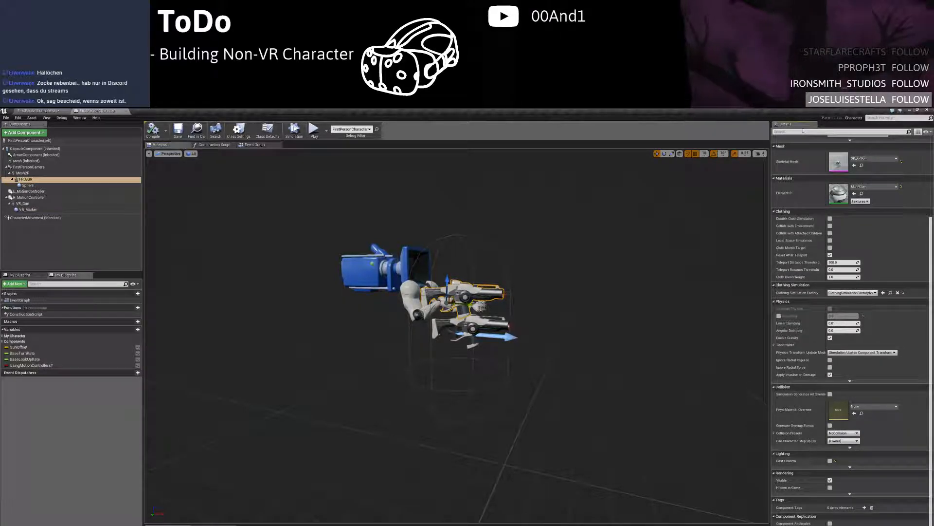
click(803, 130)
text(socke)
click(908, 131)
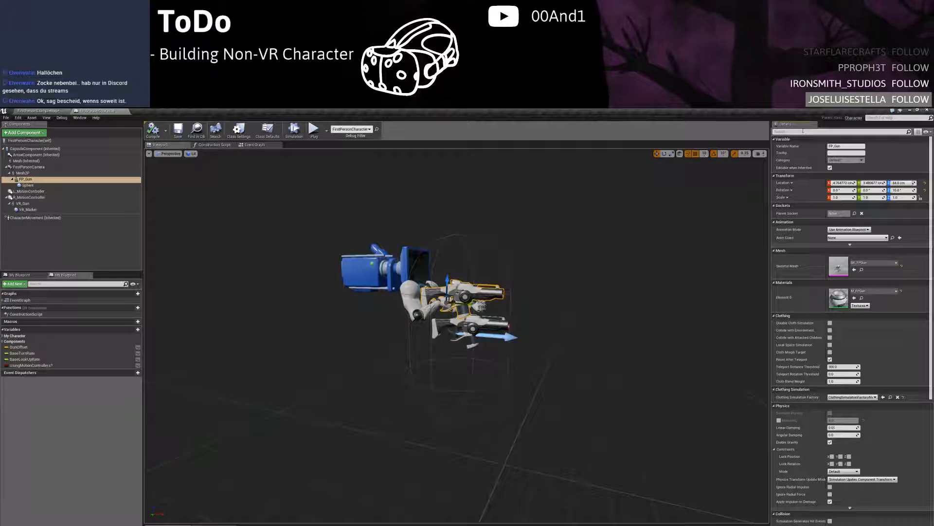
Compare the transforms of the Mesh2P arms and the FP_Gun component up close
right_drag(456, 335, 462, 360)
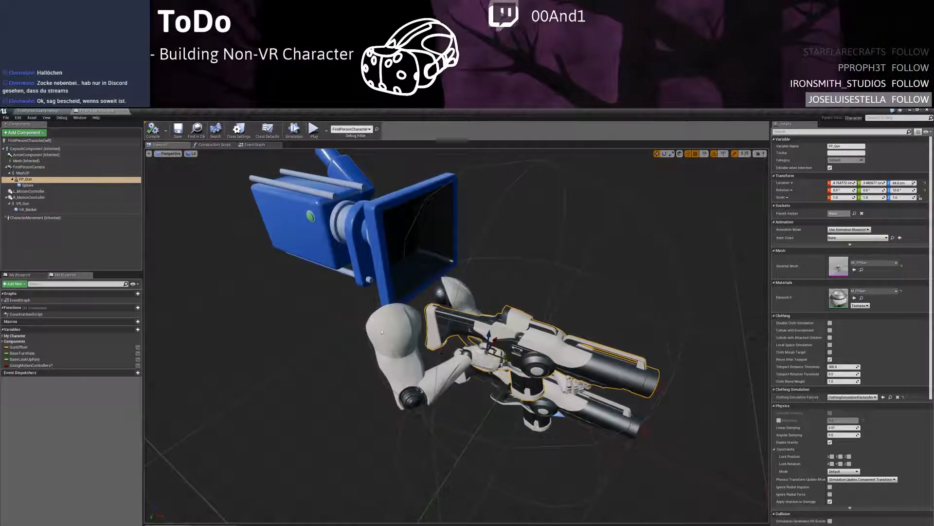
click(466, 360)
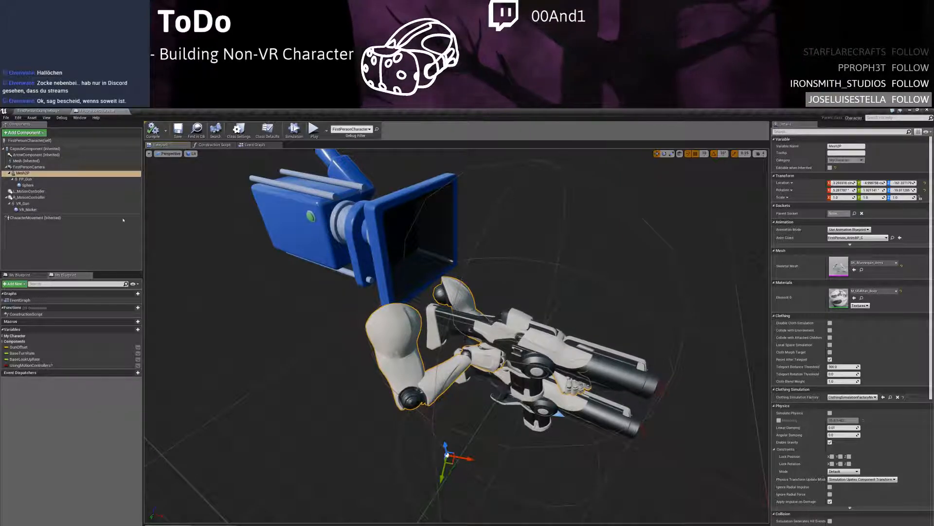
click(69, 179)
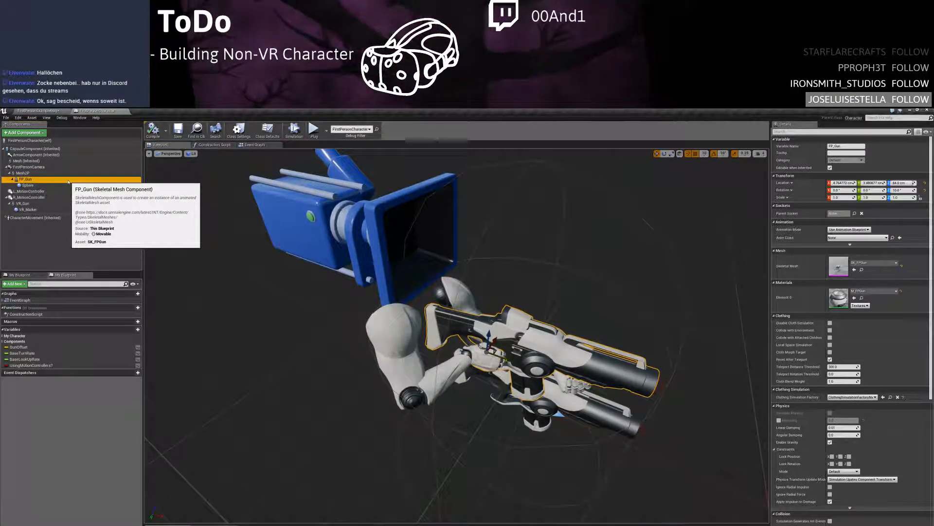
Examine Mesh2P's properties, filtering them for "sock" and clearing the filter, and view the FirstPersonCamera settings
click(70, 173)
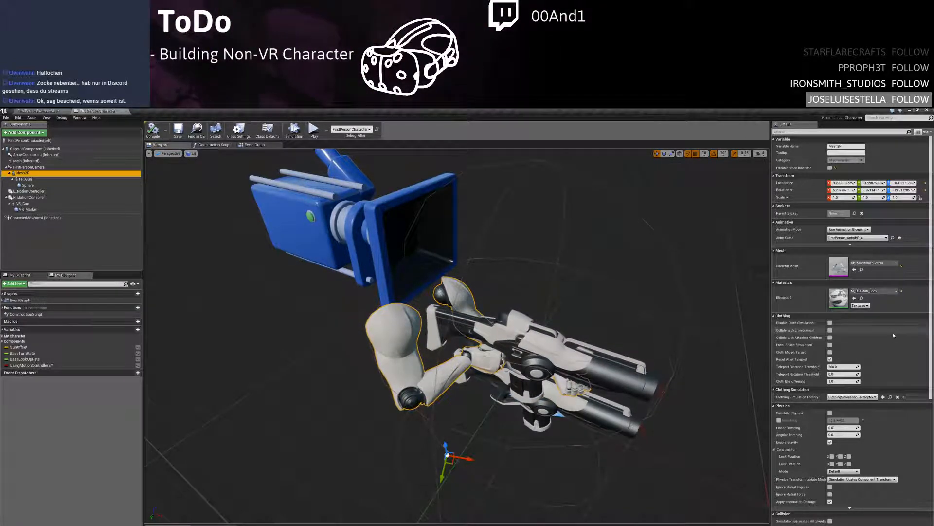
scroll(894, 335, down, 3)
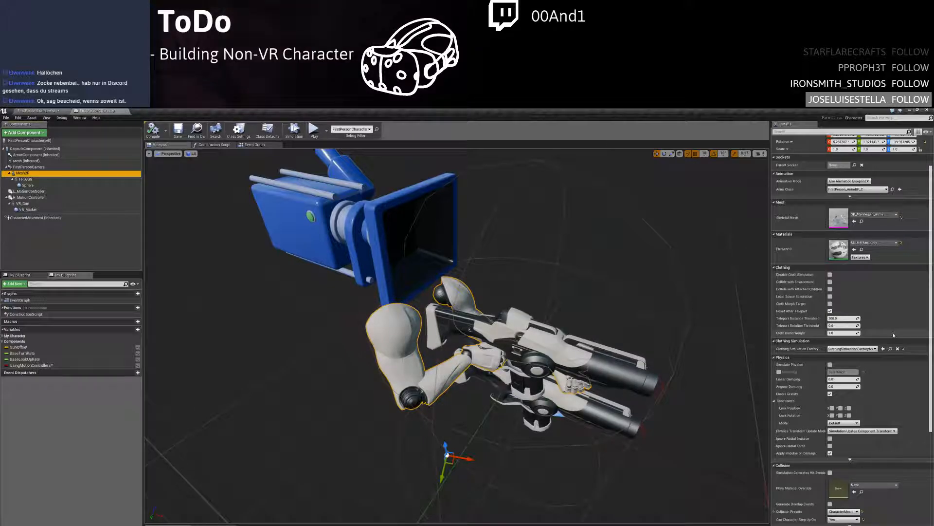
scroll(894, 335, down, 8)
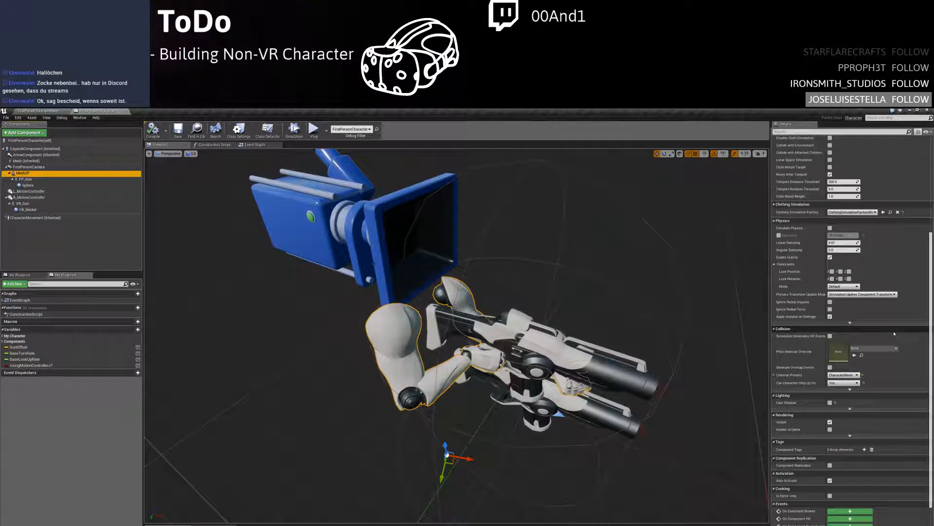
scroll(894, 334, down, 10)
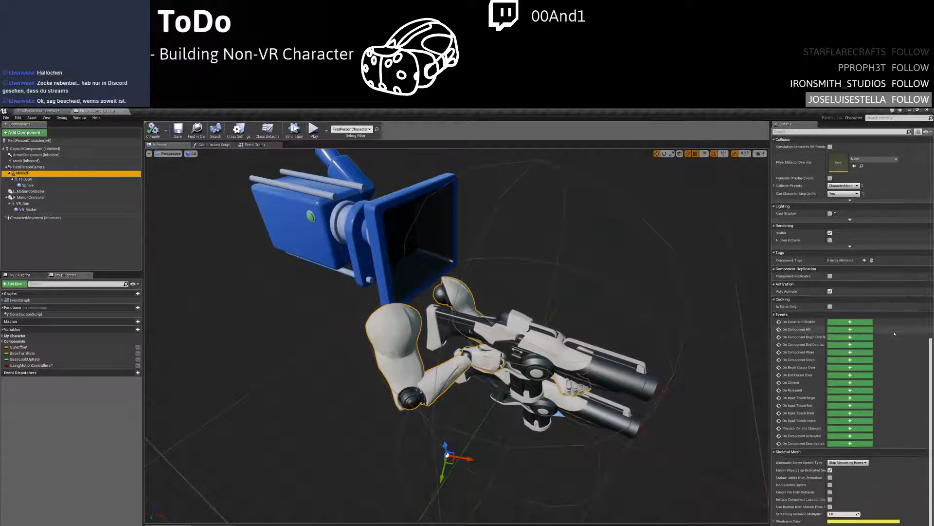
click(829, 132)
text(sock)
key(BackSpace)
key(BackSpace)
key(BackSpace)
key(BackSpace)
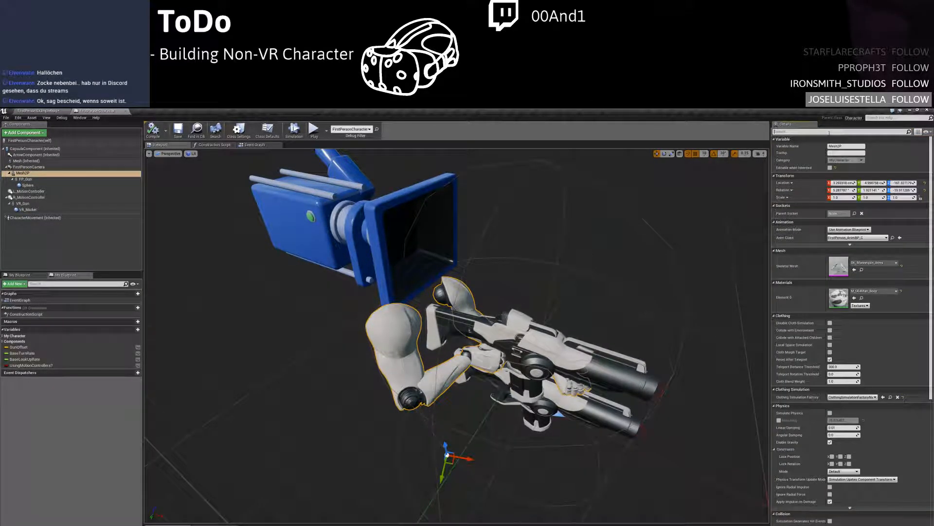
right_drag(652, 294, 654, 294)
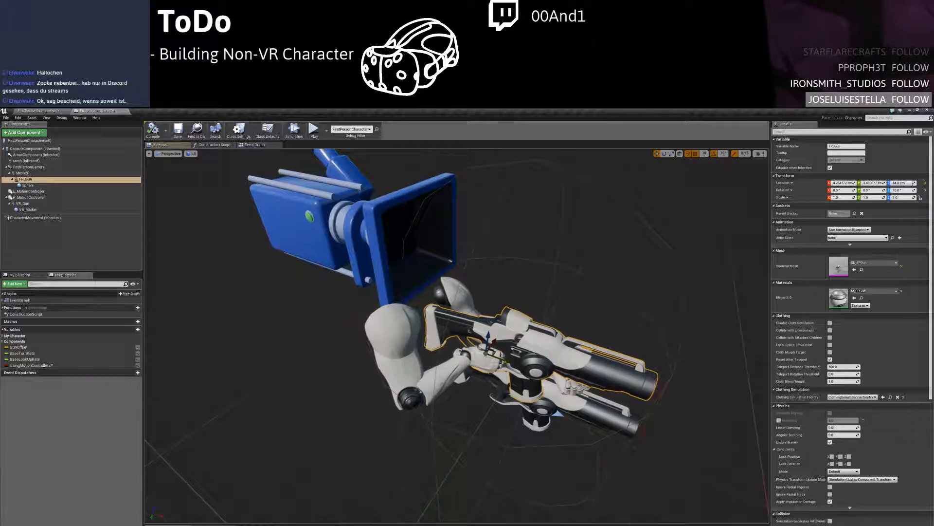
click(30, 167)
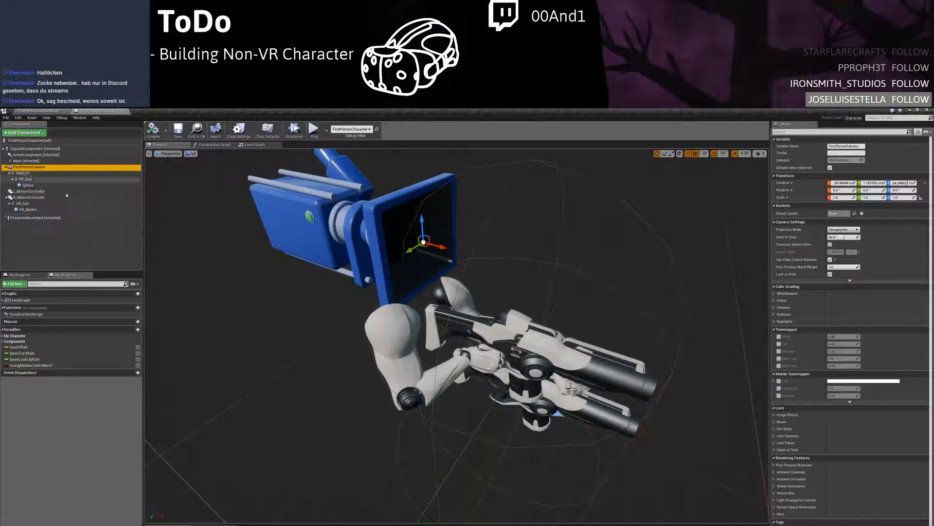
scroll(462, 369, up, 5)
scroll(462, 369, down, 5)
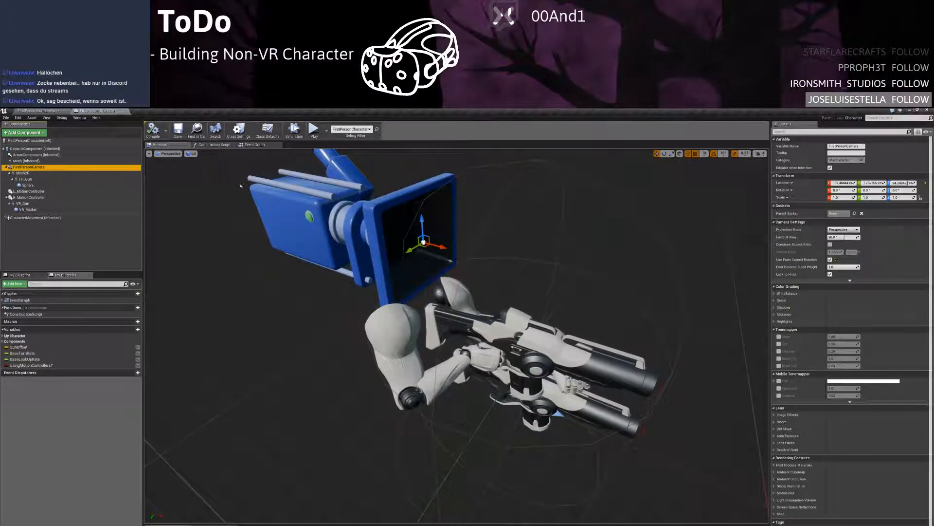
Switch to the NonVRPlayer_Base blueprint, test the arms in a multiplayer preview and end the session
drag(158, 113, 620, 301)
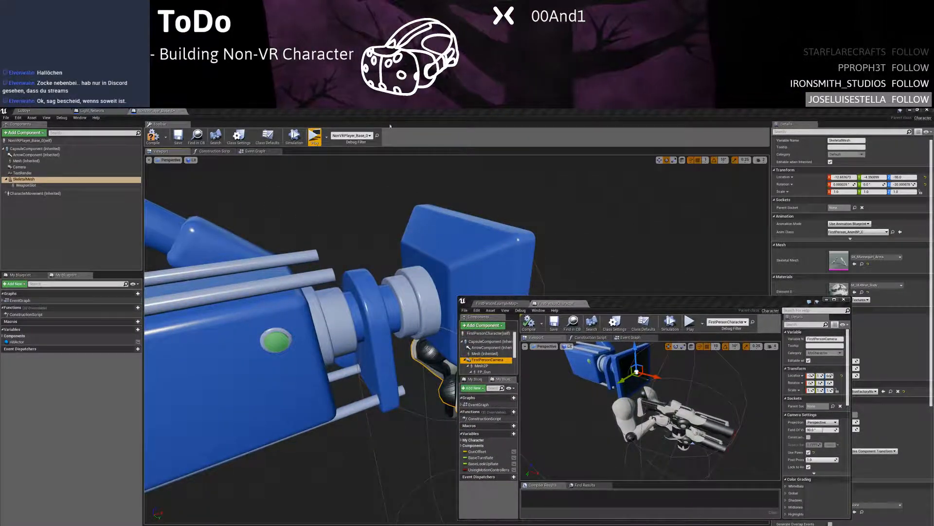
click(826, 296)
click(548, 333)
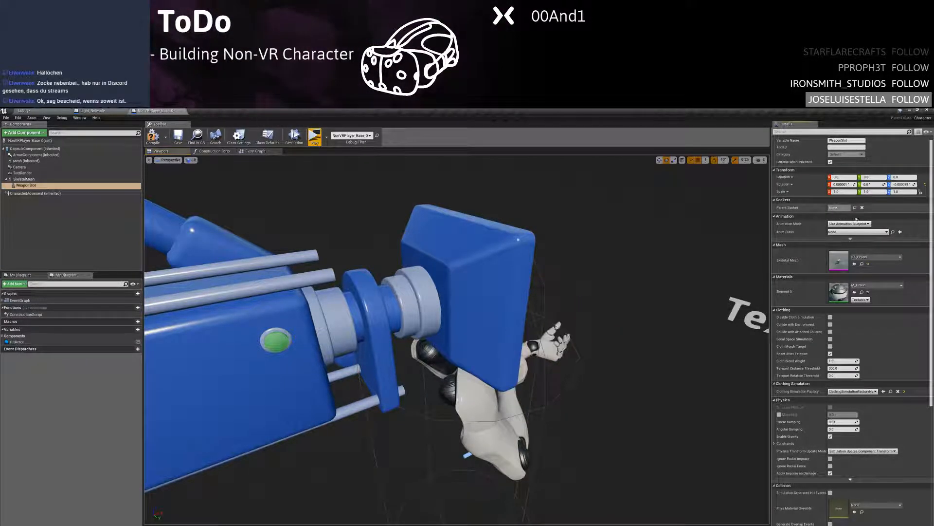
mouse_move(525, 339)
right_down()
mouse_move(526, 370)
mouse_move(525, 346)
mouse_move(575, 343)
mouse_move(535, 344)
right_up()
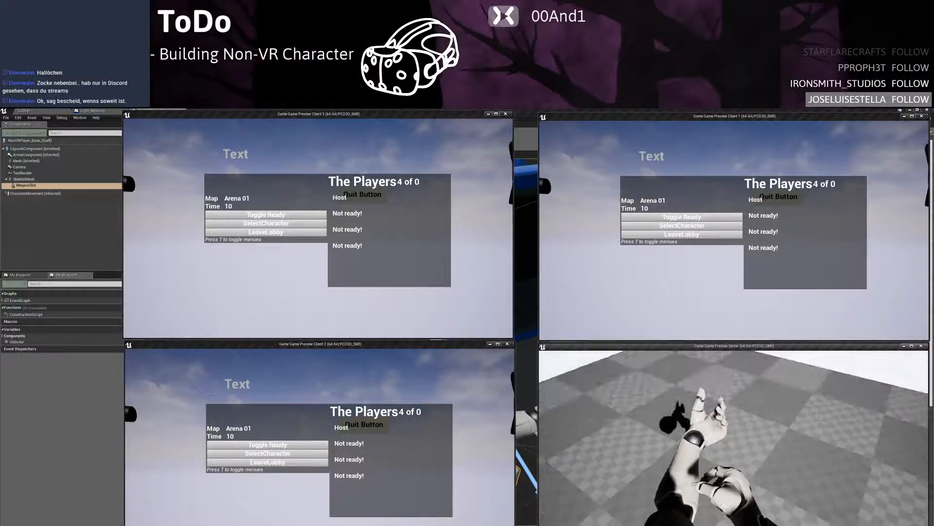
key(Escape)
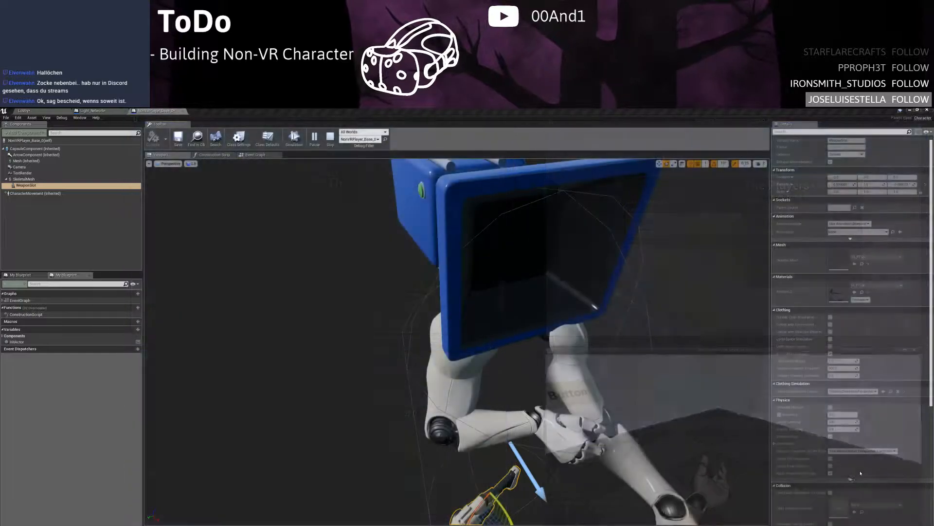
Compare the camera and arm placement of the FirstPersonCharacter and NonVRPlayer_Base blueprints, enlarging the FirstPersonCharacter window
key(alt+Tab)
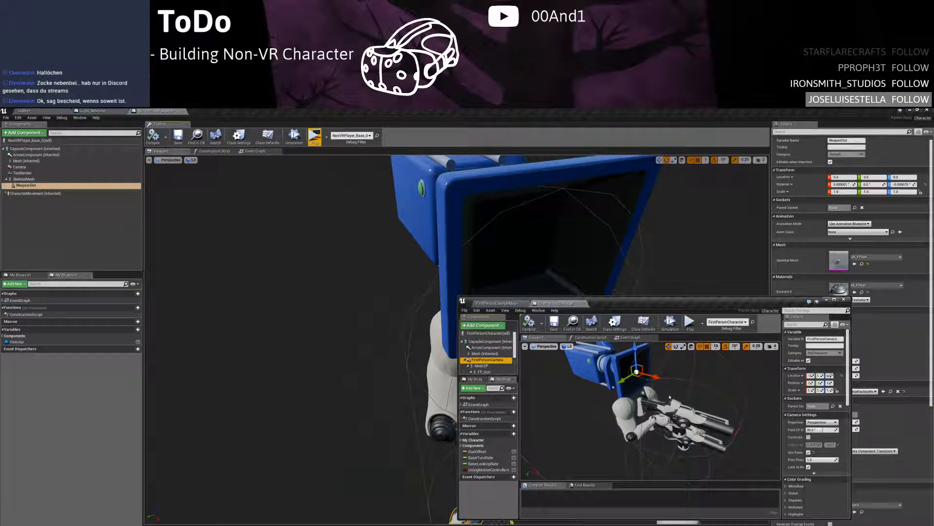
click(625, 407)
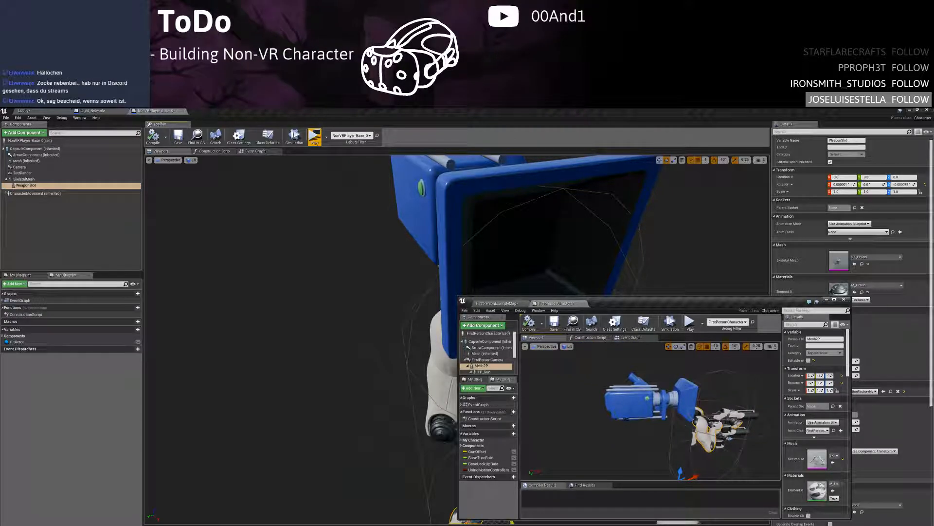
right_drag(434, 242, 559, 248)
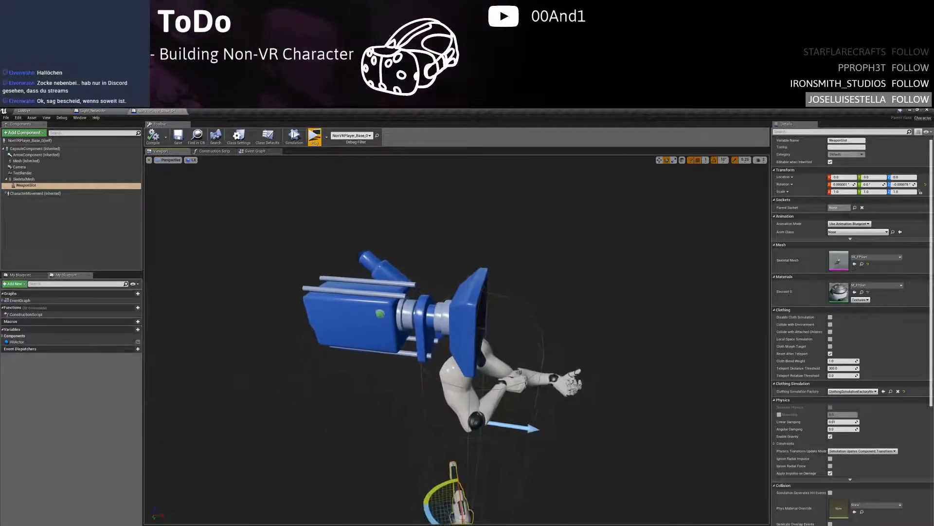
right_drag(499, 290, 491, 295)
key(alt+Tab)
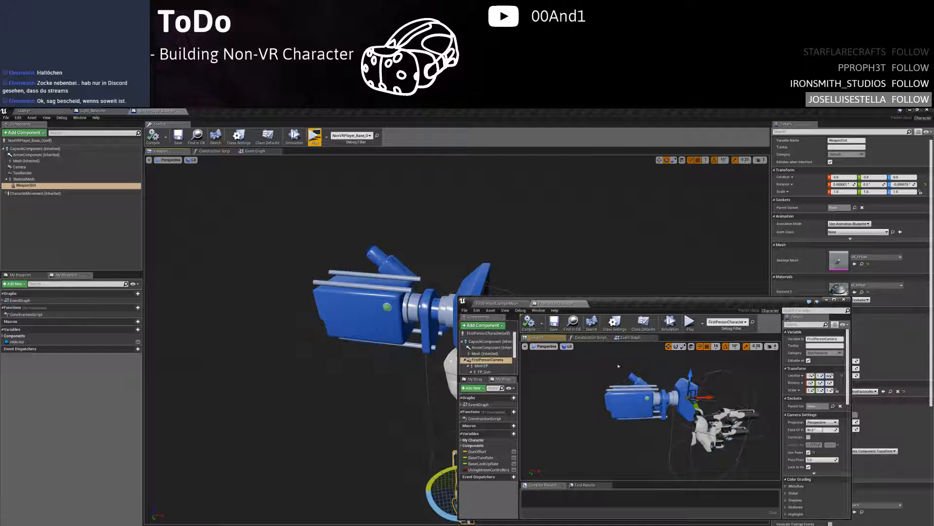
drag(624, 304, 436, 221)
drag(666, 436, 869, 525)
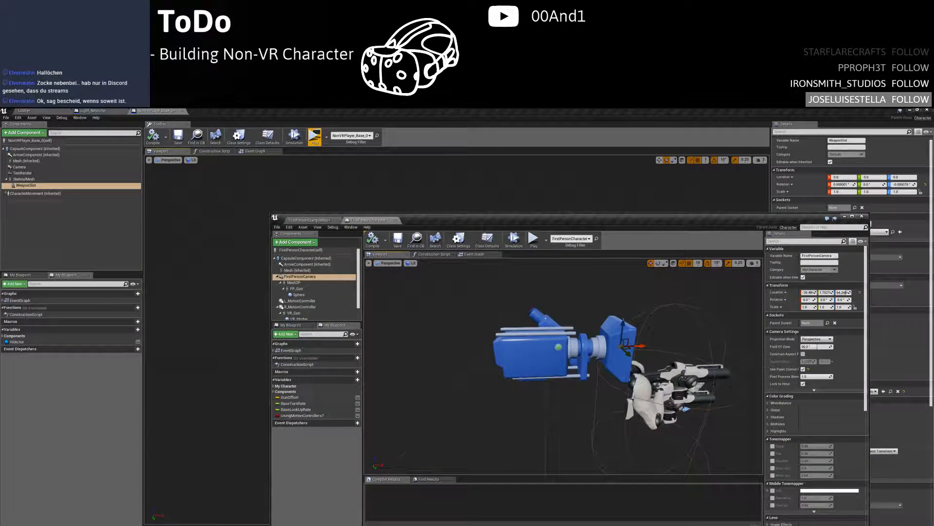
key(alt+Tab)
click(387, 307)
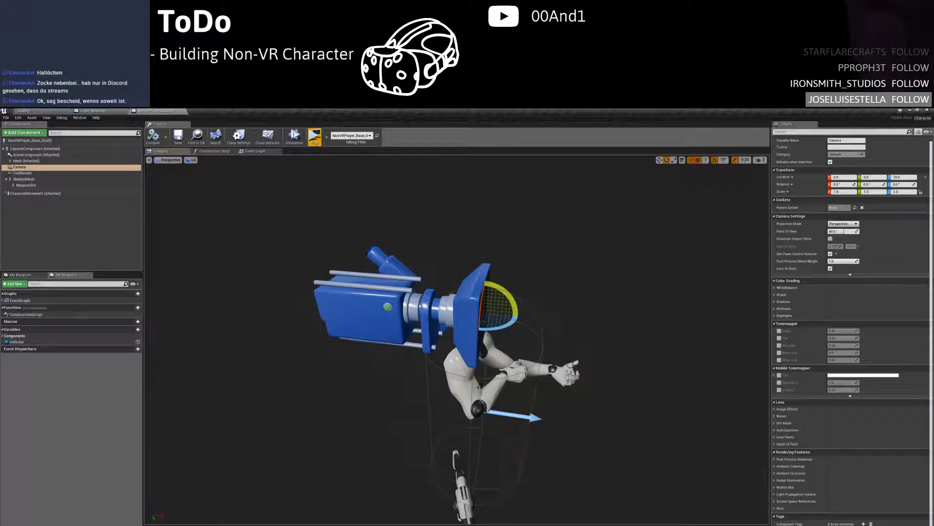
Move and rotate the WeaponSlot gun into the character's gripping hand, at about X 32.45, Y 12.78, Z 128
click(477, 387)
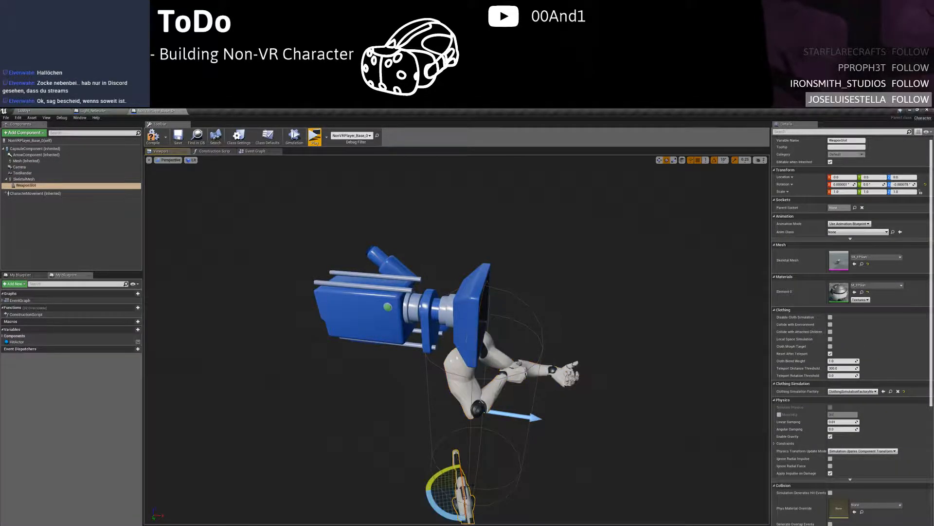
right_drag(458, 341, 428, 404)
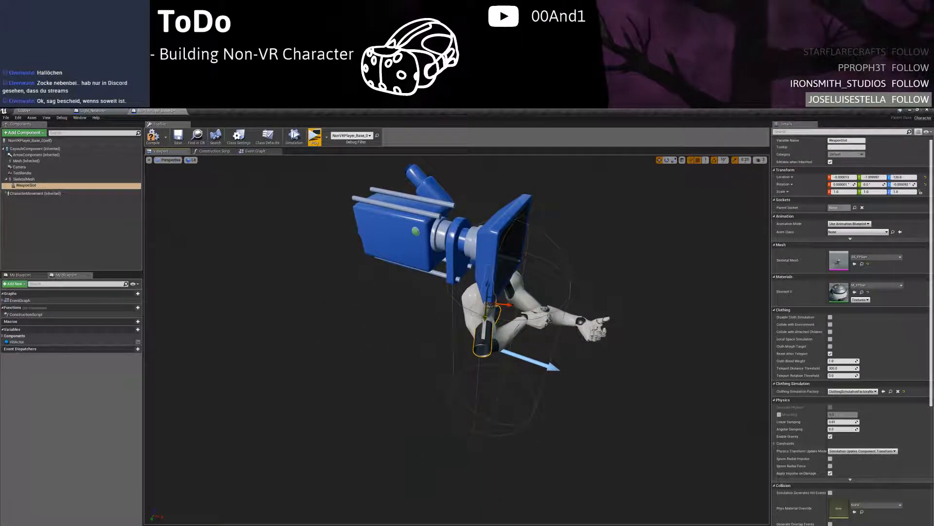
right_drag(549, 321, 514, 375)
drag(517, 320, 610, 357)
key(e)
key(w)
right_drag(610, 357, 672, 335)
drag(428, 395, 491, 429)
right_drag(491, 428, 482, 409)
drag(459, 397, 459, 402)
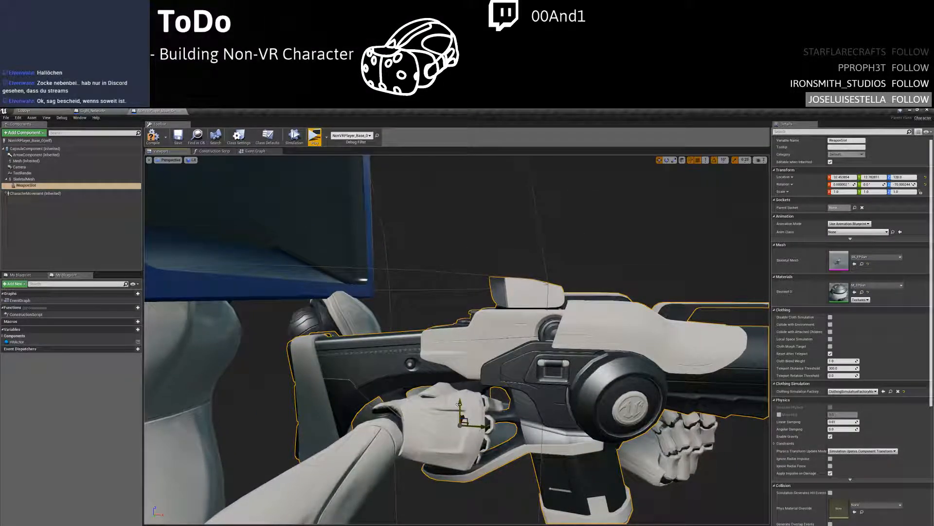
Compare the WeaponSlot gun's grip up close with the FP_Gun placement in the FirstPersonCharacter viewport
right_drag(527, 400, 562, 404)
key(alt+Tab)
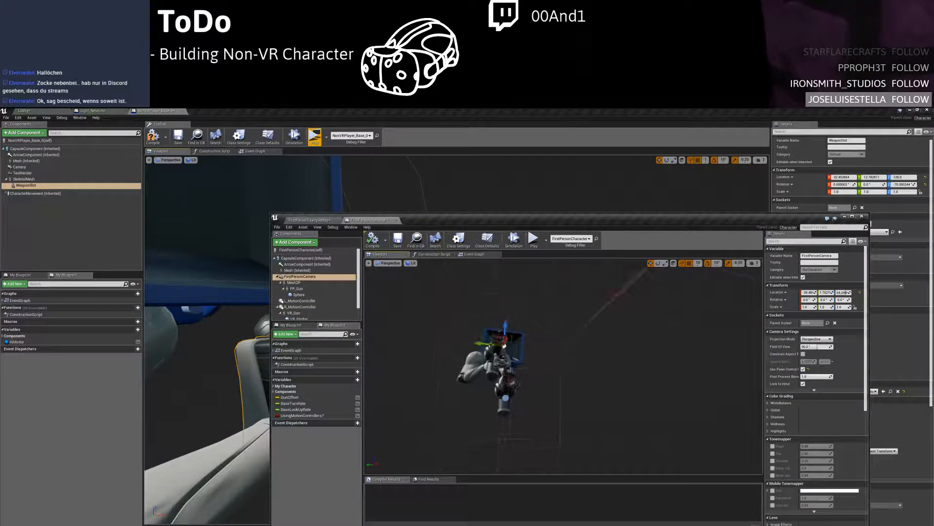
right_drag(562, 365, 609, 374)
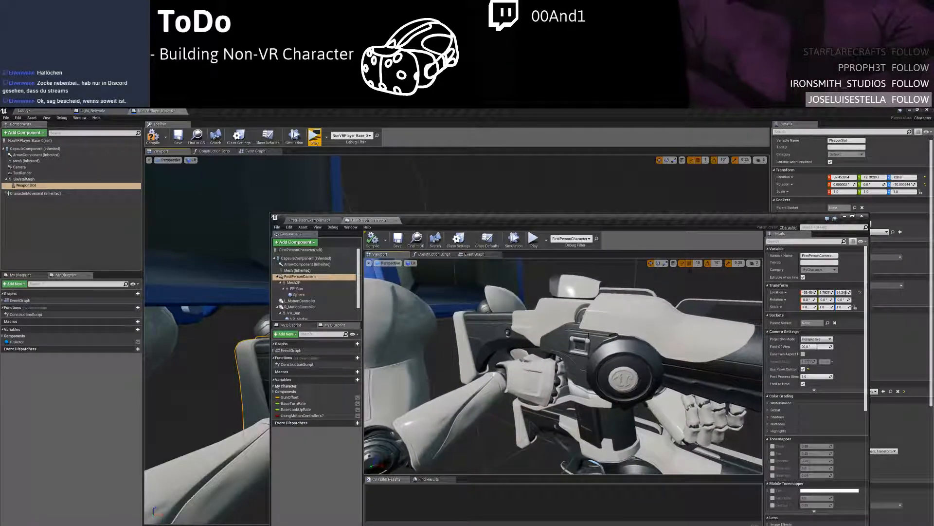
click(589, 336)
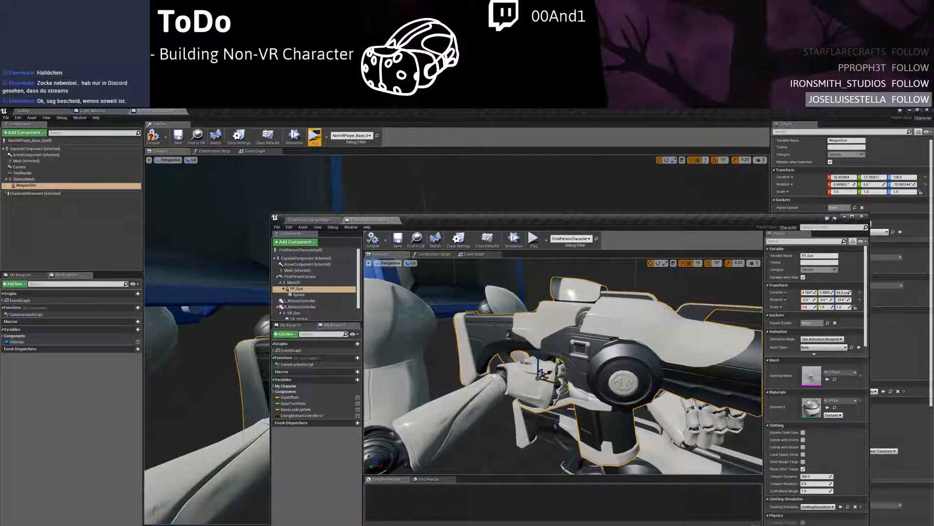
key(alt+Tab)
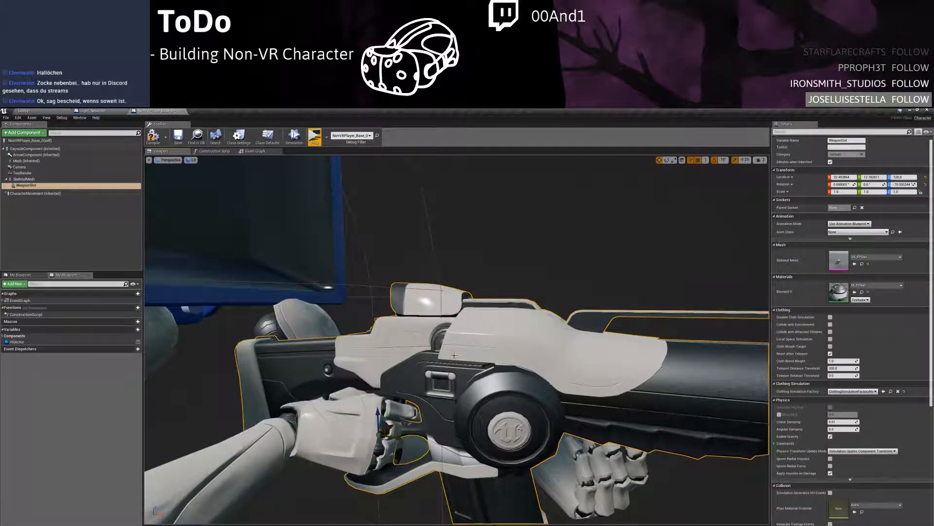
Reattach the WeaponSlot component to SkeletalMesh in the NonVRPlayer_Base component hierarchy
click(24, 179)
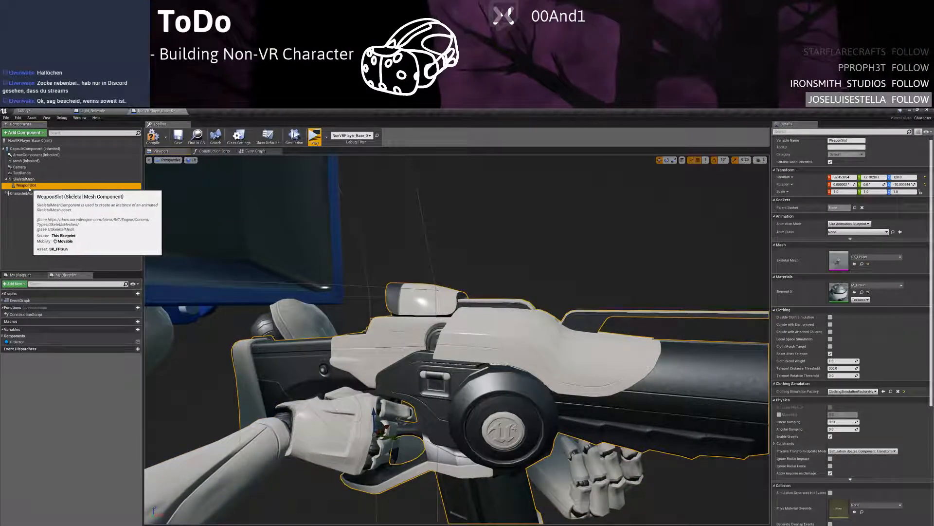
drag(28, 186, 27, 179)
click(40, 203)
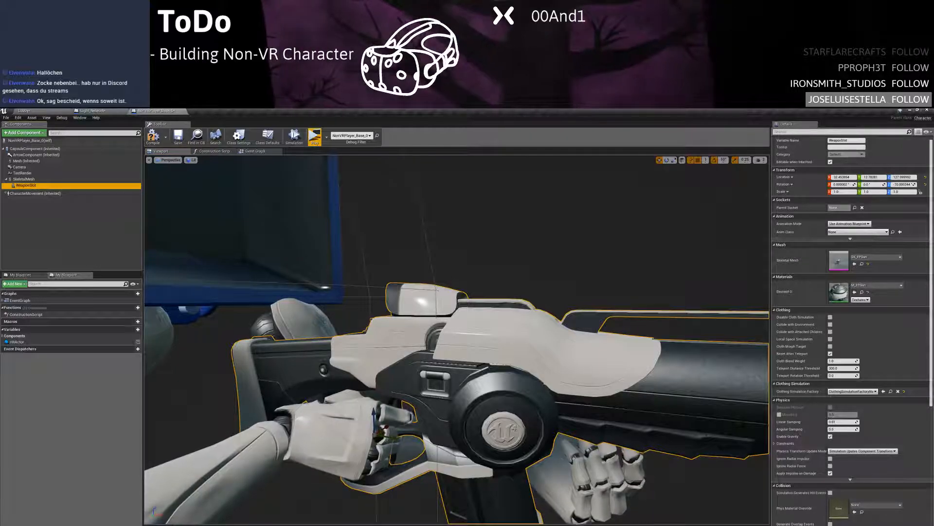
Examine how FirstPersonCharacter's construction script attaches FP_Gun to Mesh2P, and return to FP_Gun in its viewport
key(alt+Tab)
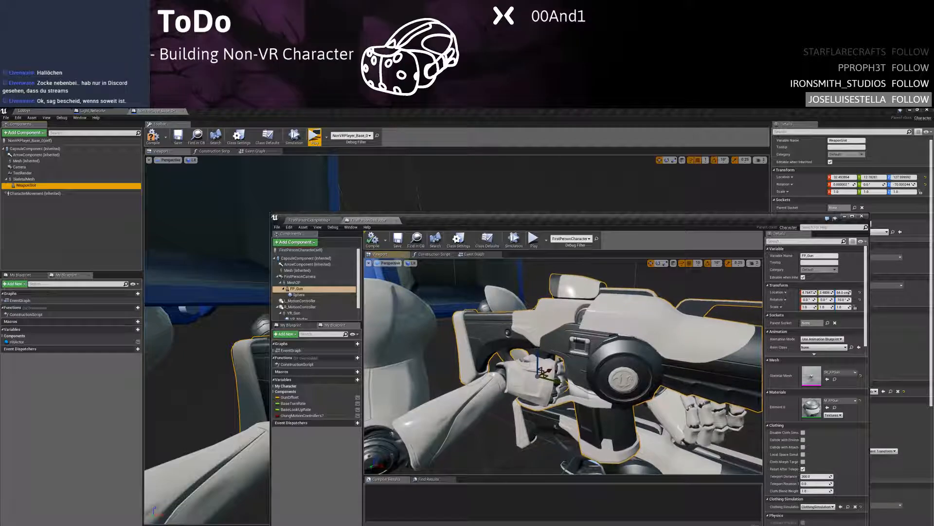
click(434, 254)
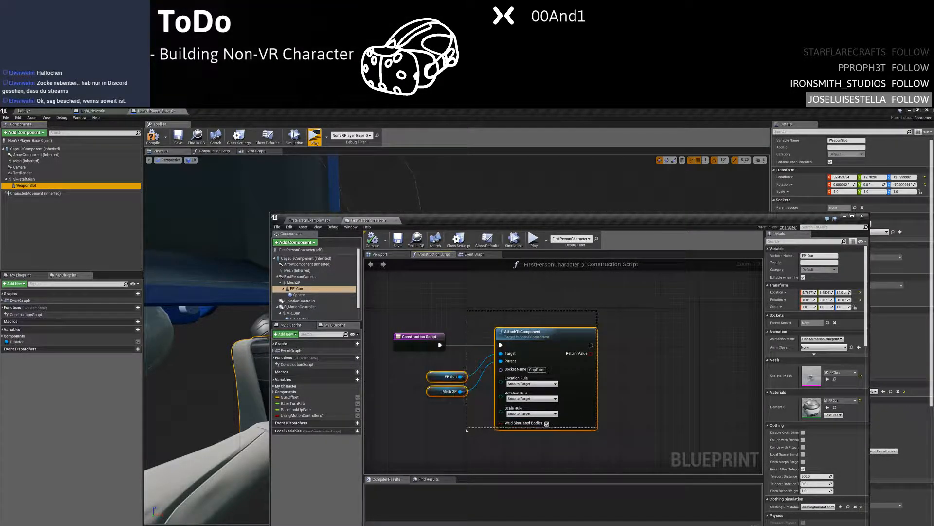
drag(466, 430, 458, 434)
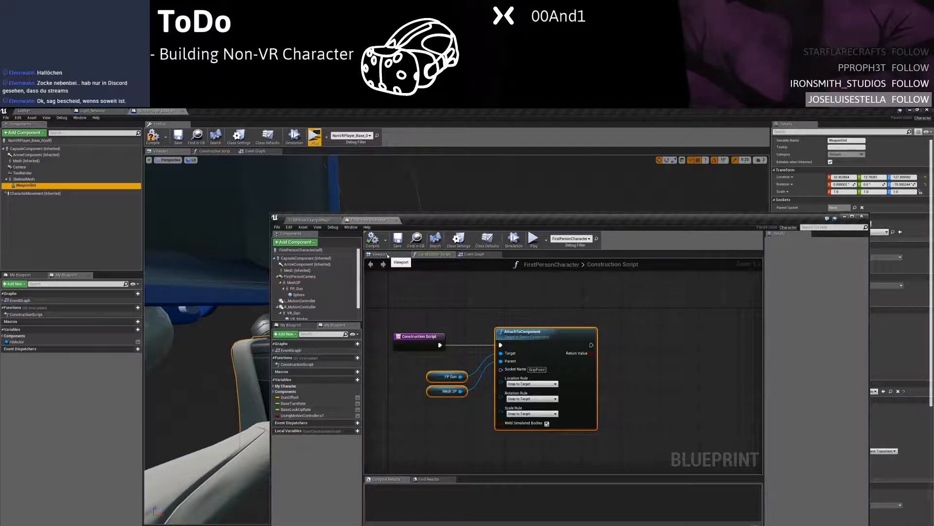
click(379, 254)
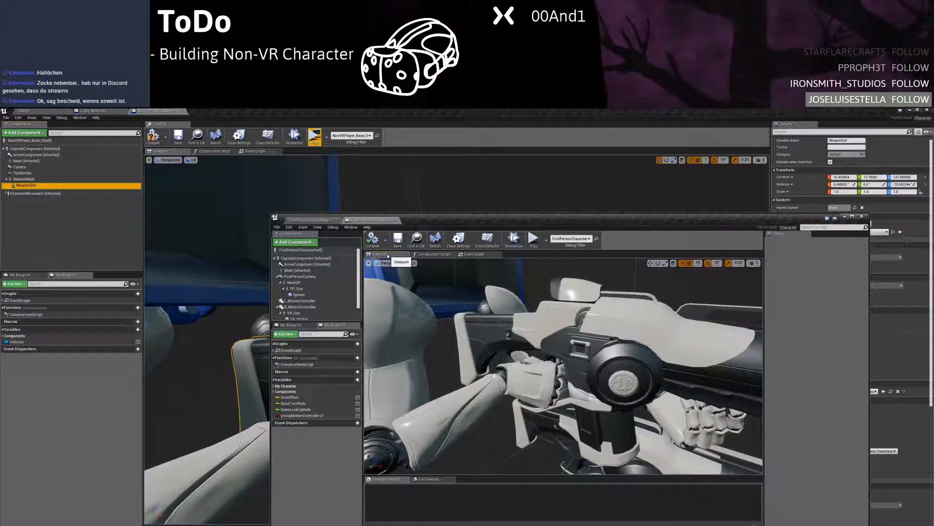
click(296, 289)
Set WeaponSlot's parent socket to GripPoint in NonVRPlayer_Base and check where the gun sits
click(279, 139)
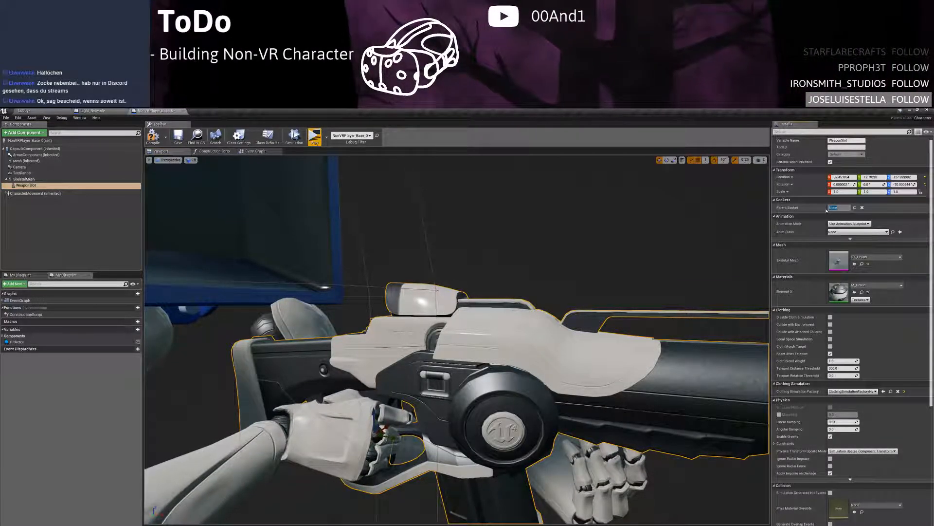
click(831, 208)
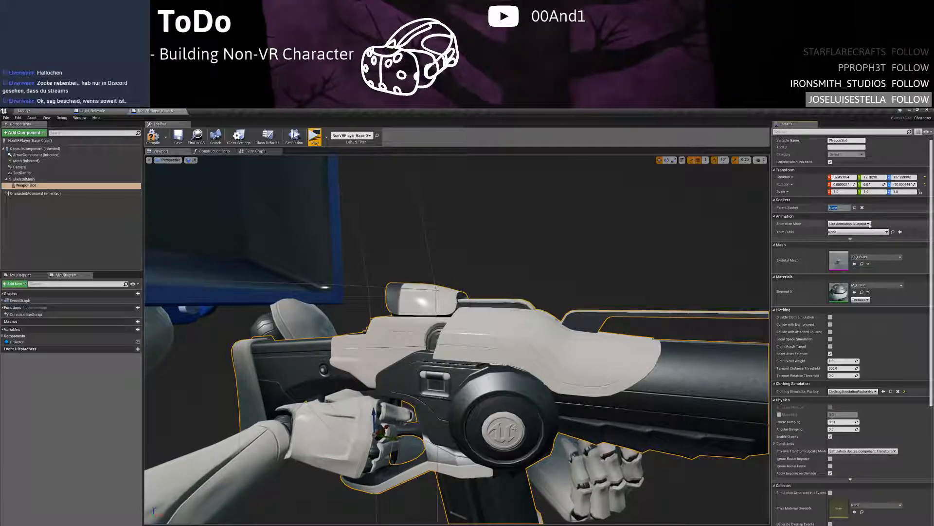
click(854, 207)
click(867, 232)
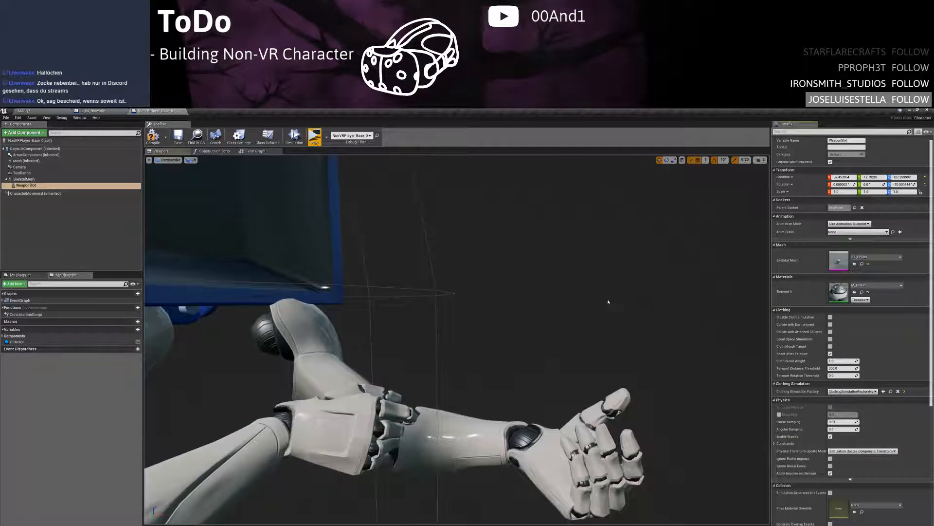
mouse_move(539, 297)
right_down()
mouse_move(539, 360)
mouse_move(539, 297)
right_up()
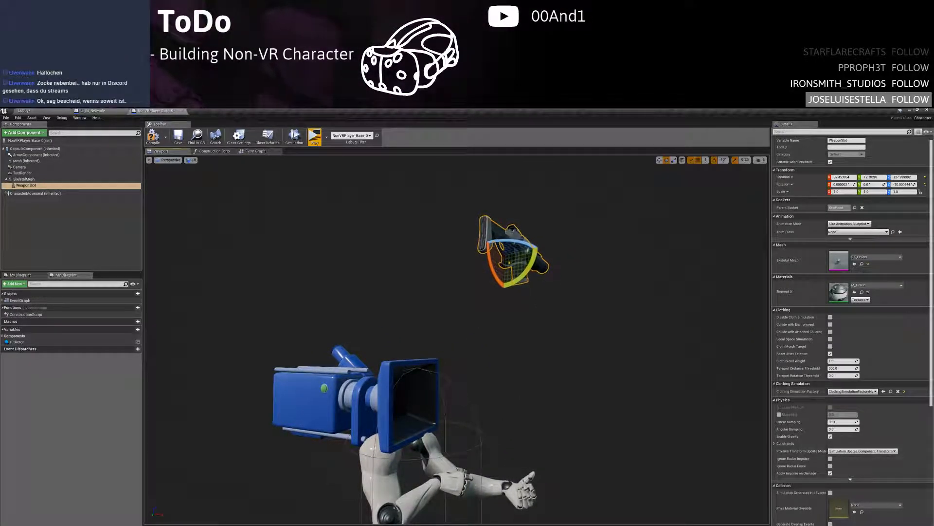
Rotate the WeaponSlot gun to point forward and bring it down into the character's hands
mouse_move(499, 237)
right_down()
mouse_move(426, 237)
mouse_move(499, 237)
right_up()
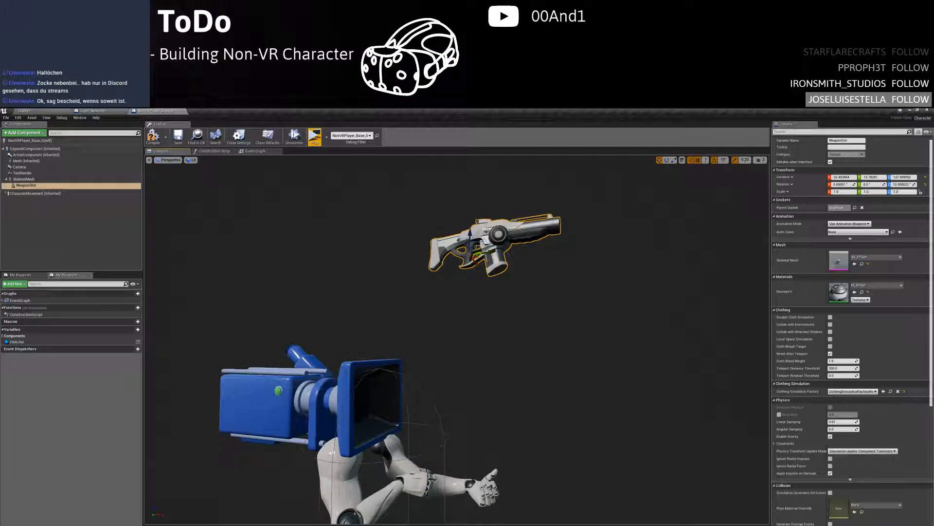
key(w)
right_drag(451, 466, 433, 521)
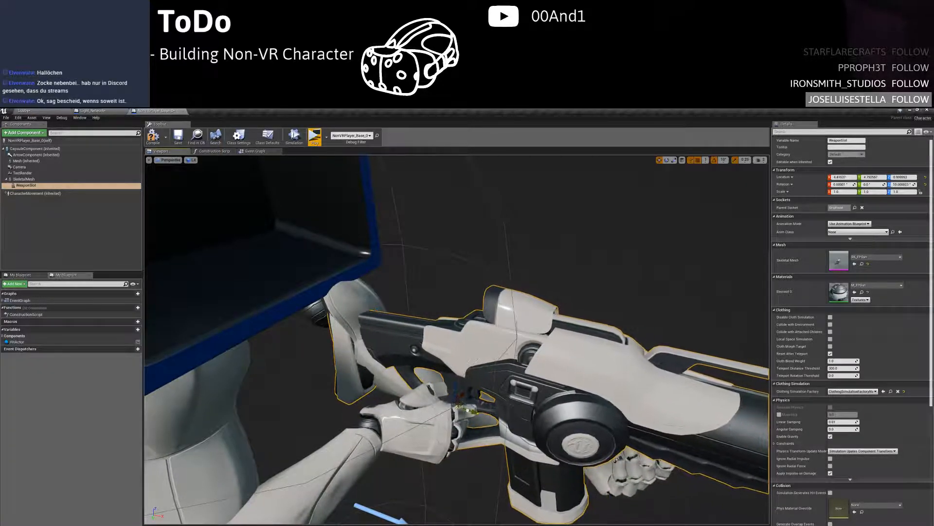
right_drag(442, 398, 413, 355)
key(w)
key(s)
drag(481, 402, 462, 393)
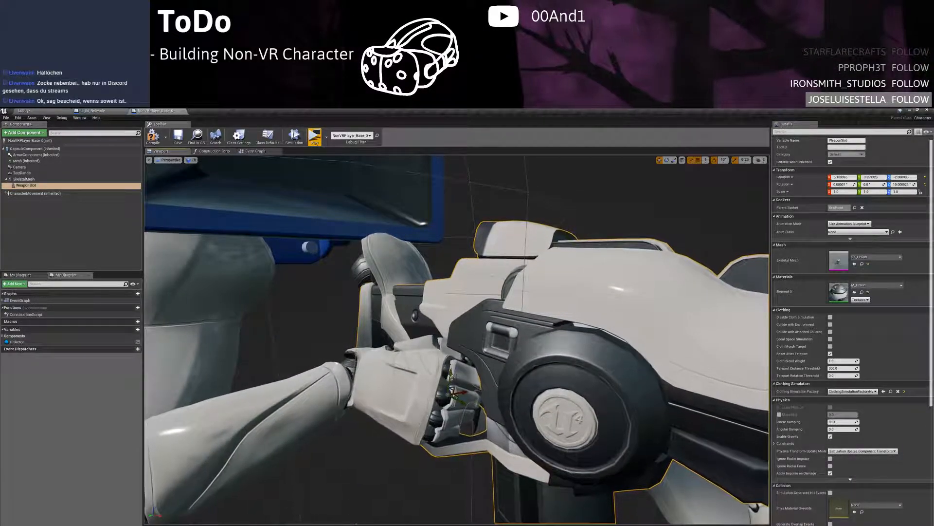
Fine-tune the WeaponSlot gun so its grip sits inside the right hand, with its rotation at 0° on all axes
key(w)
right_drag(466, 384, 560, 384)
key(a)
key(a)
right_drag(458, 341, 647, 360)
key(w)
key(a)
drag(562, 424, 561, 404)
key(s)
mouse_move(561, 404)
right_down()
mouse_move(491, 396)
mouse_move(448, 380)
mouse_move(575, 394)
mouse_move(547, 395)
right_up()
key(d)
key(a)
key(a)
mouse_move(465, 354)
mouse_down()
mouse_move(492, 352)
mouse_move(472, 355)
mouse_up()
key(a)
mouse_move(472, 354)
right_down()
mouse_move(632, 358)
mouse_move(455, 360)
right_up()
key(a)
key(d)
Compare with FP_Gun seen from behind in the FirstPersonCharacter viewport and in a play preview of the template
key(alt+Tab)
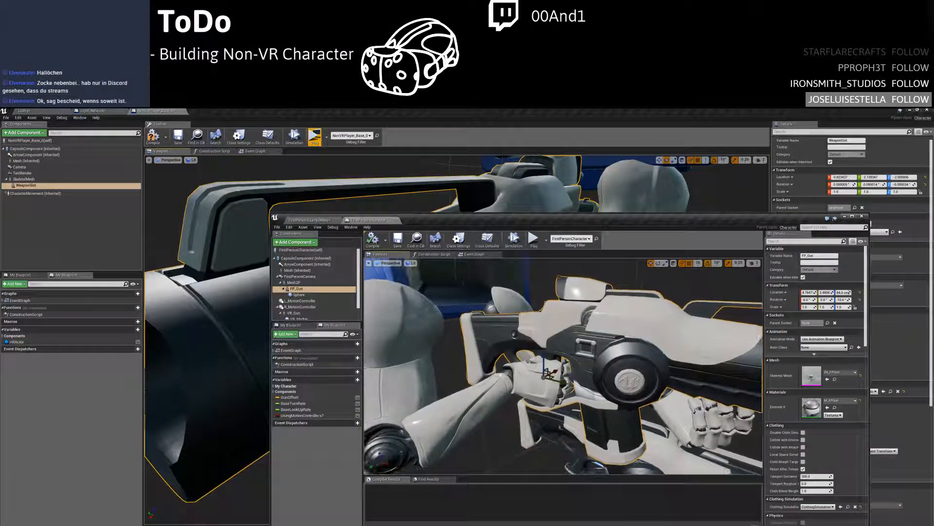
key(d)
right_drag(563, 368, 652, 348)
key(a)
key(a)
key(w)
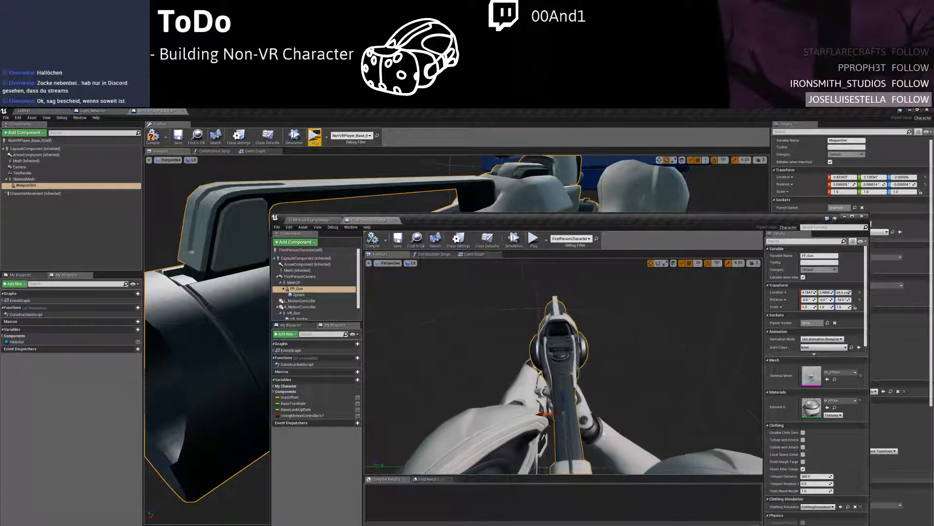
click(534, 239)
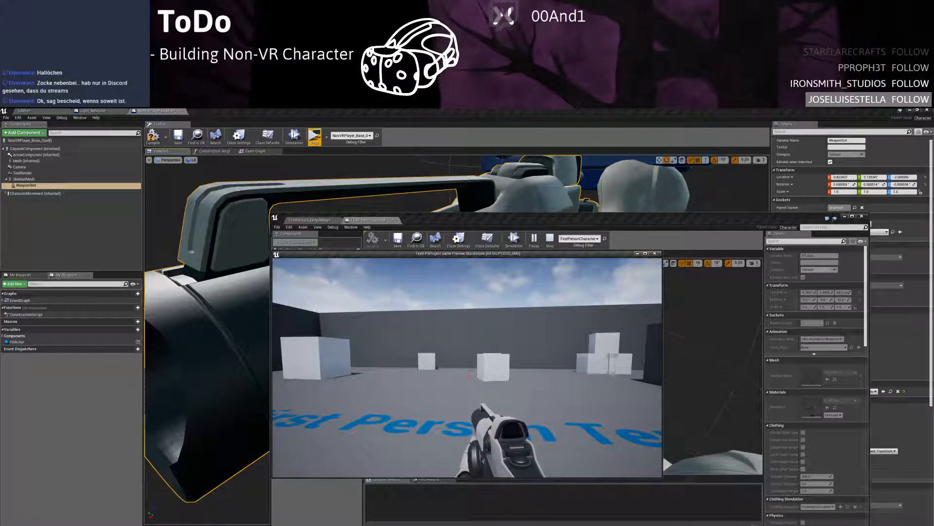
key(Escape)
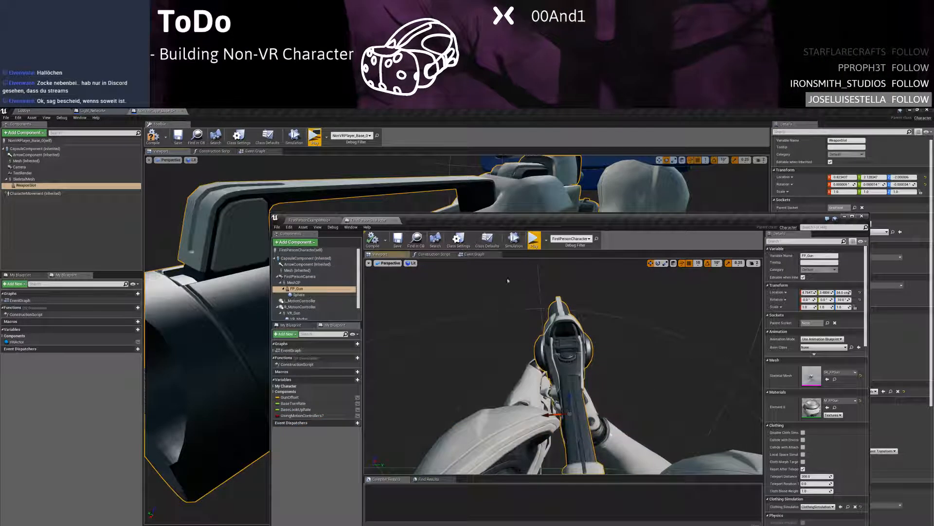
Play the NonVRPlayer_Base level in Selected Viewport mode and check how the gun looks in first person
click(483, 208)
click(327, 136)
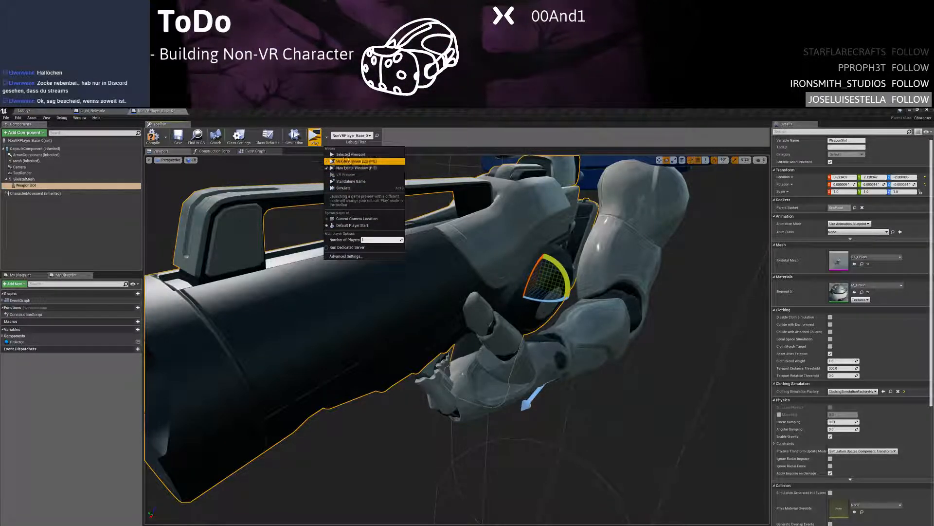
click(347, 155)
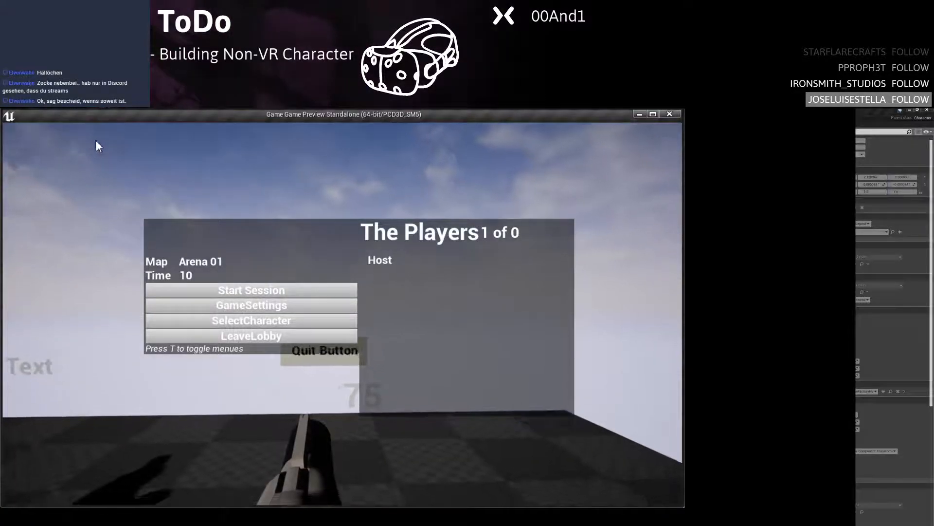
key(t)
key(Escape)
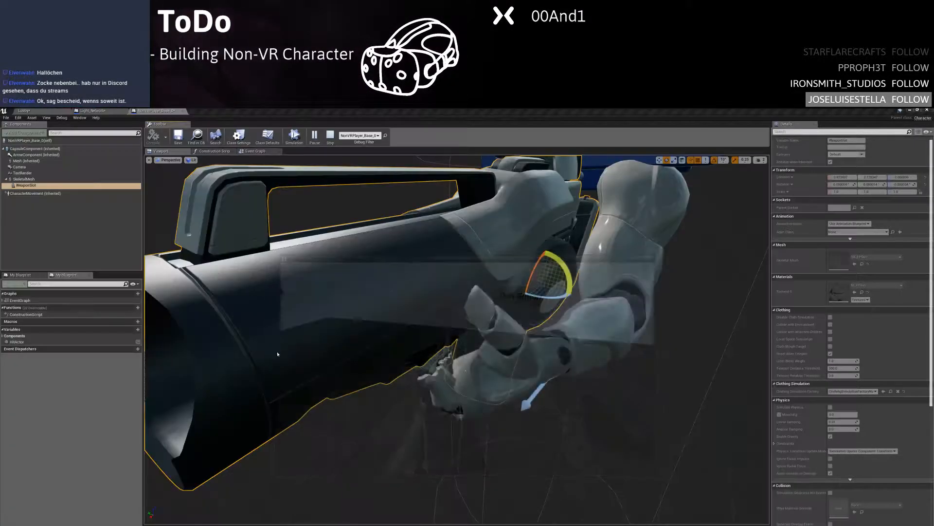
Rotate the WeaponSlot gun by 10° so it lines up with the hands, and play-test the level
mouse_move(479, 286)
right_down()
mouse_move(481, 272)
mouse_move(480, 287)
right_up()
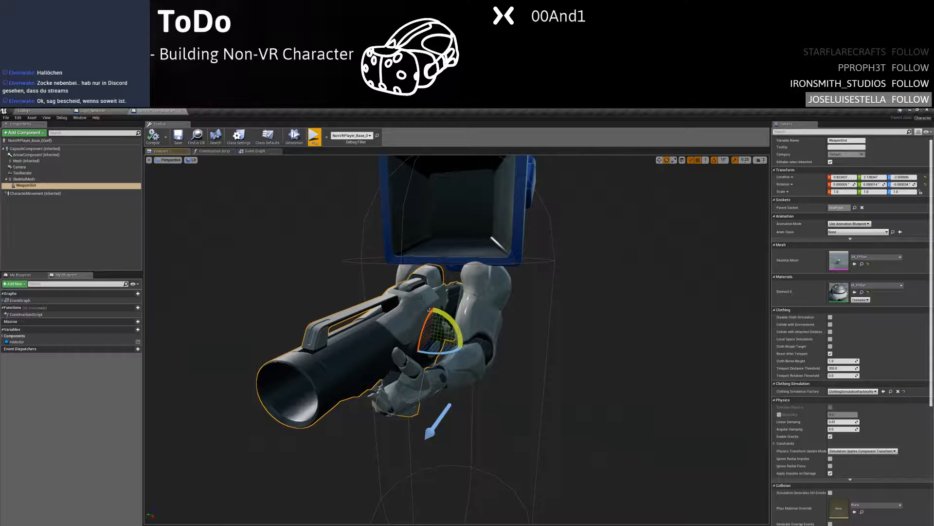
drag(429, 310, 443, 292)
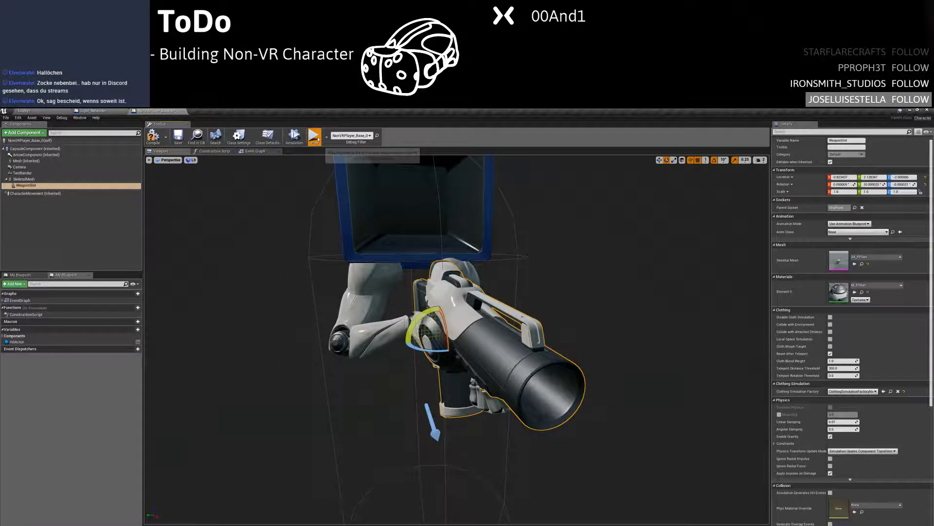
click(314, 137)
key(Escape)
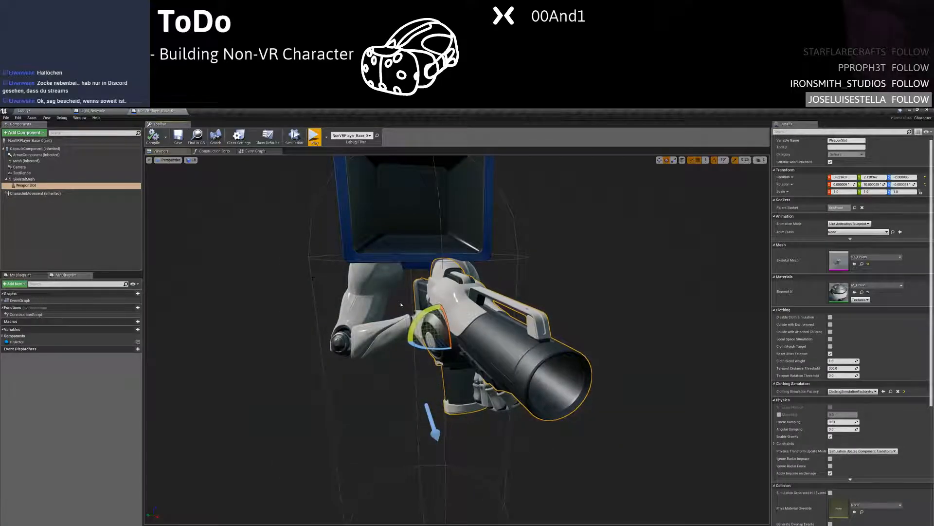
Select the SkeletalMesh arms and move them slightly forward on the horizontal plane
alt+drag(401, 305, 467, 307)
click(404, 360)
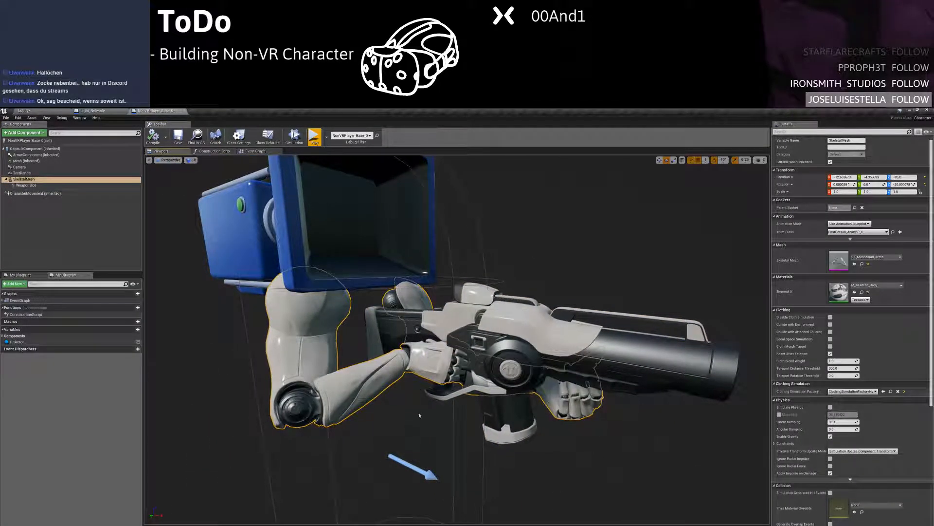
scroll(420, 415, down, 3)
key(w)
scroll(428, 417, down, 3)
key(e)
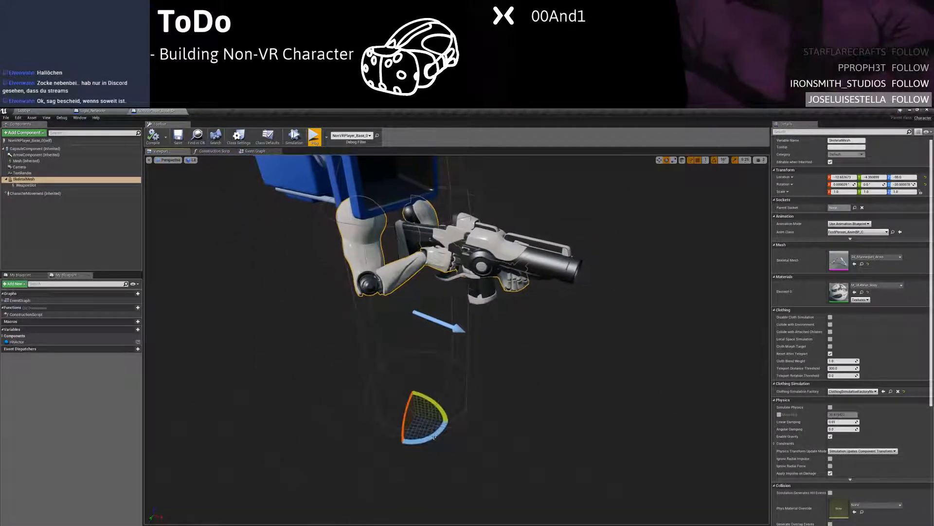
key(w)
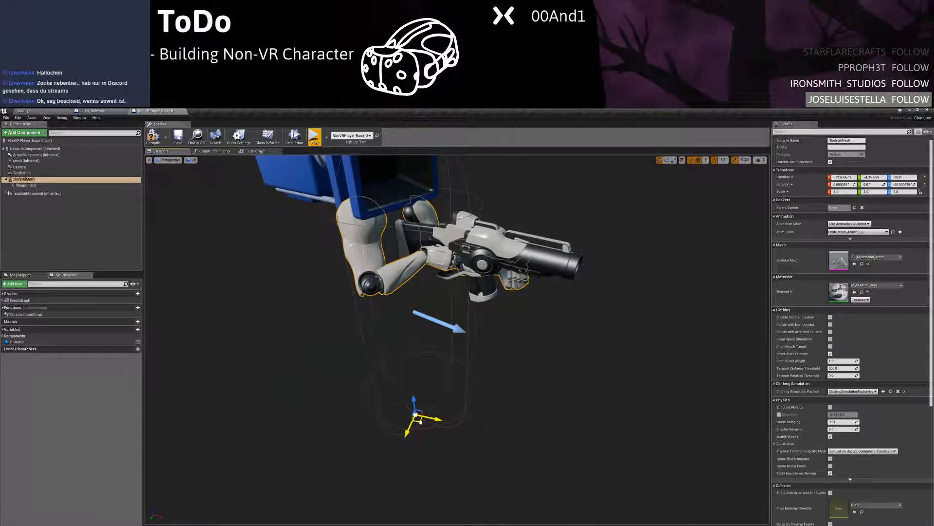
drag(420, 421, 426, 424)
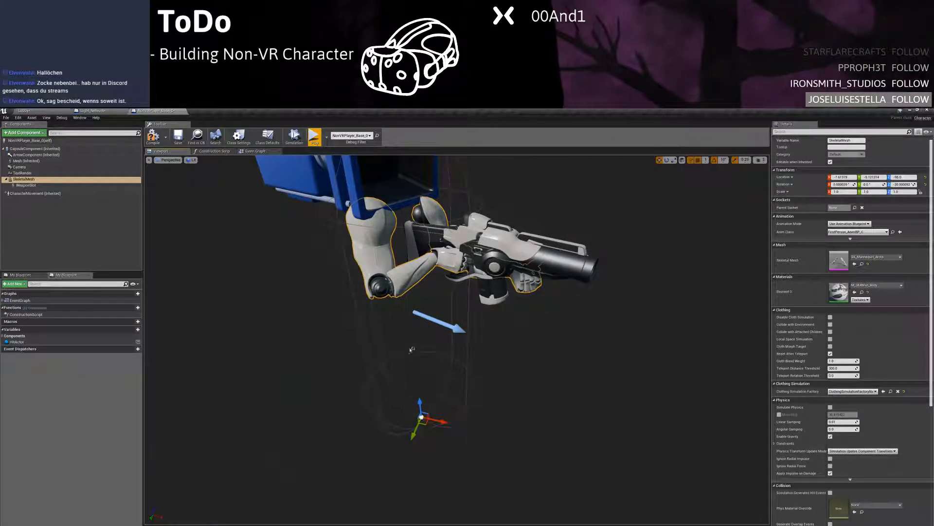
Play-test the held gun with the lobby menu toggled off, and reattach SkeletalMesh under the Camera component
click(316, 138)
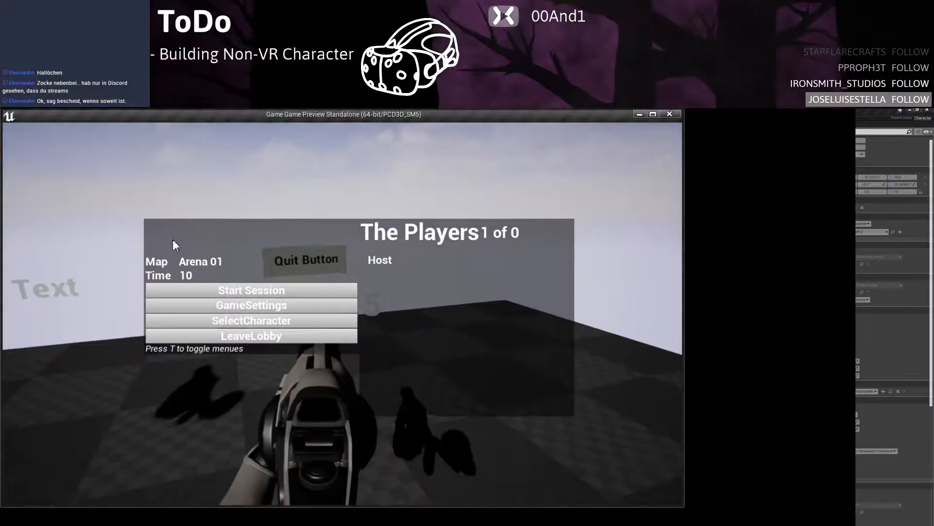
key(t)
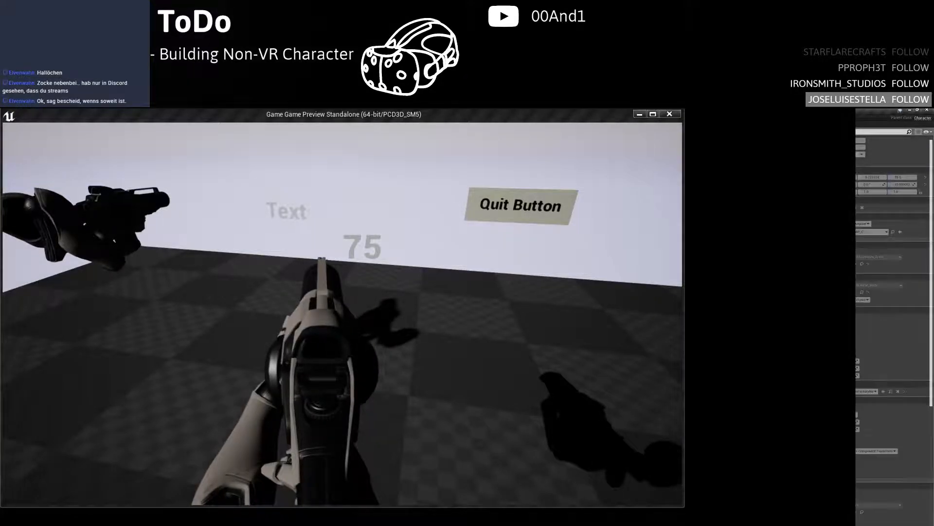
key(Escape)
click(29, 174)
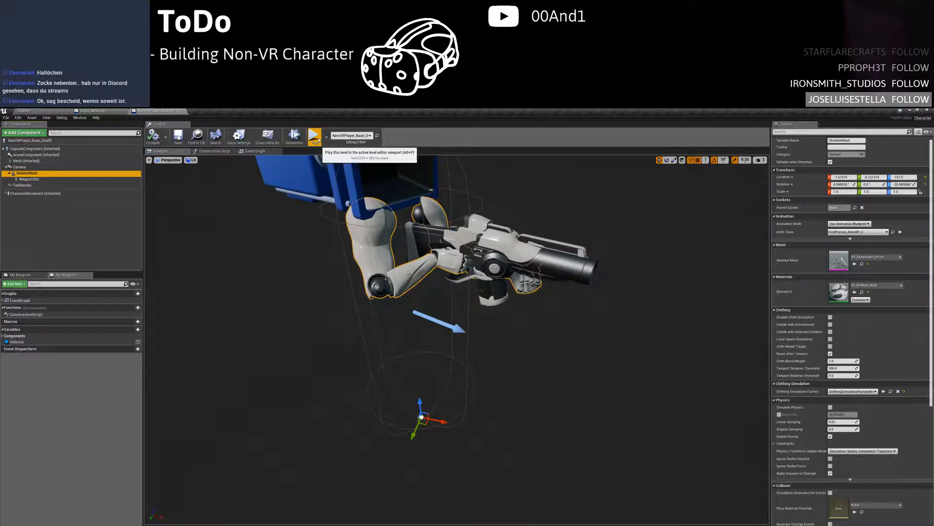
Nudge the WeaponSlot gun slightly, and shift the SkeletalMesh arms forward and sideways toward the capsule's centre
click(479, 253)
middle_drag(459, 306, 459, 218)
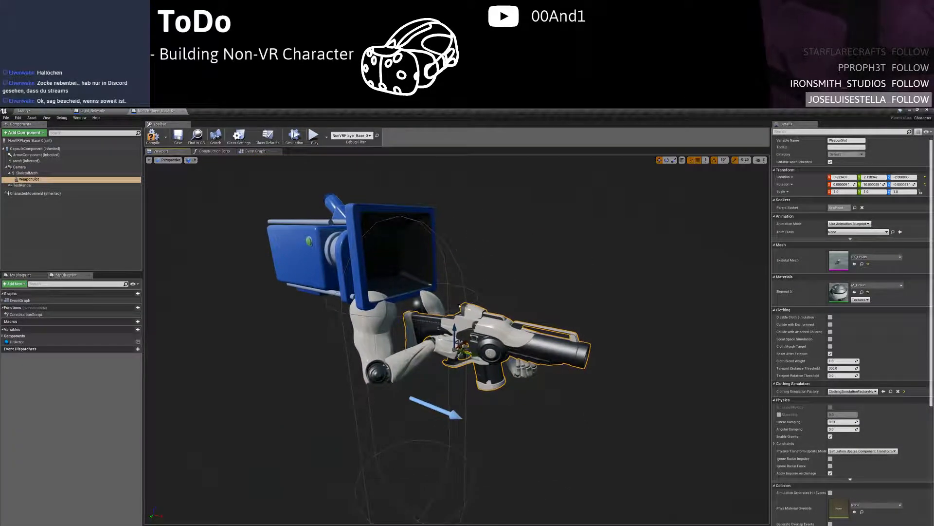
drag(468, 355, 469, 358)
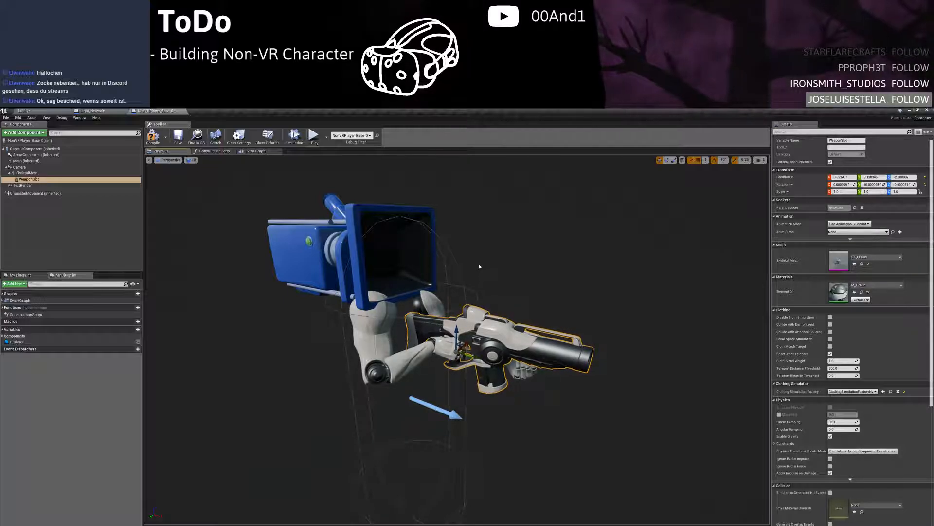
click(457, 303)
click(365, 328)
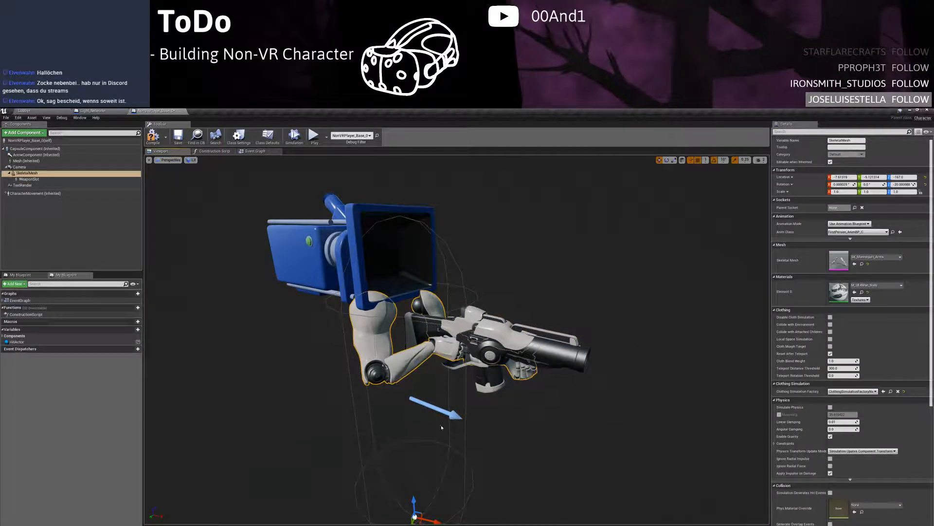
drag(432, 521, 446, 524)
alt+drag(450, 439, 292, 477)
drag(436, 418, 428, 422)
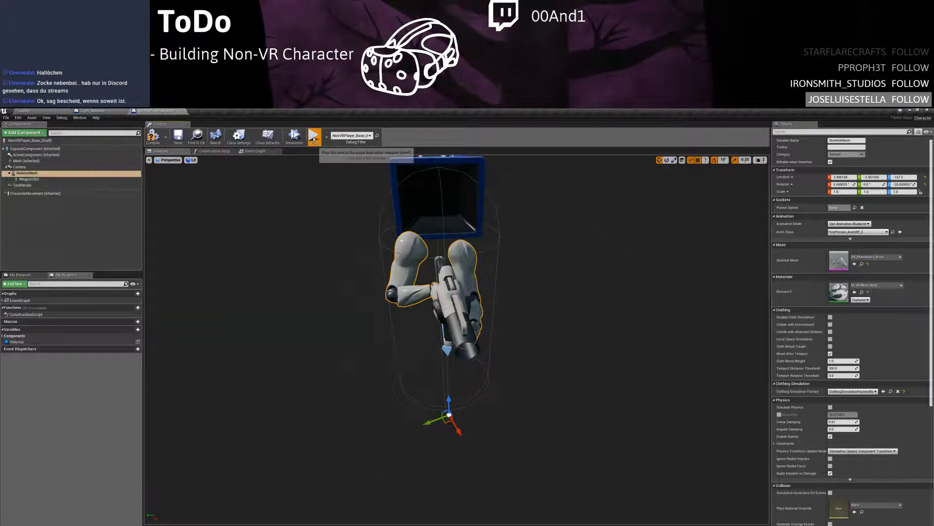
Play both projects to compare the gun's on-screen position with the First Person Template's
click(313, 137)
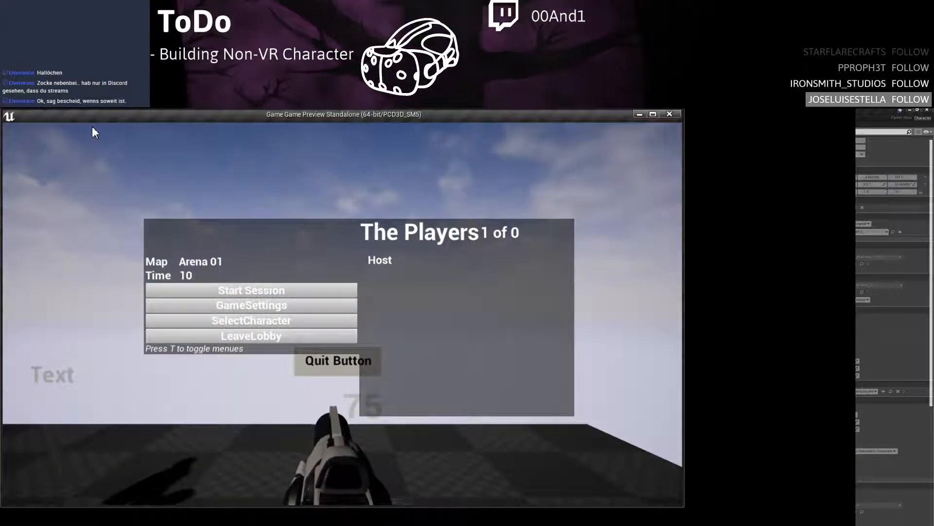
key(Escape)
key(alt+Tab)
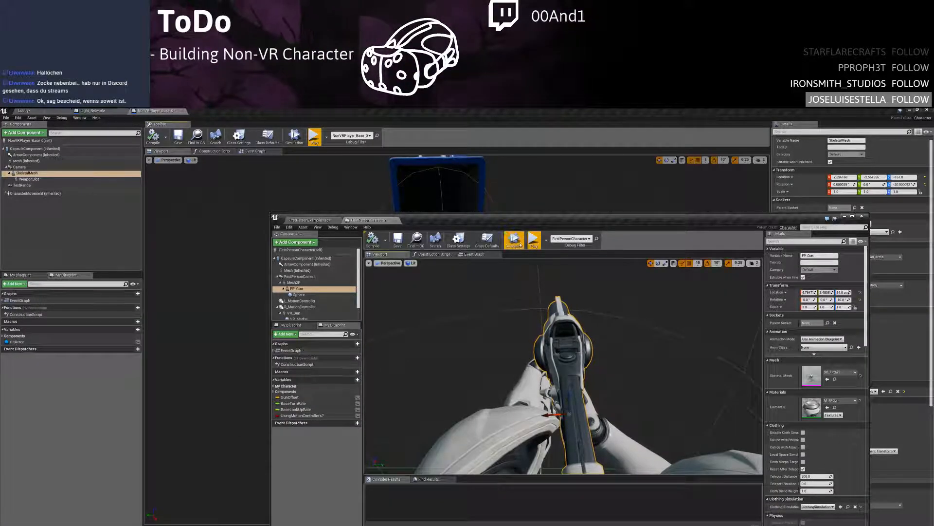
click(534, 241)
key(Escape)
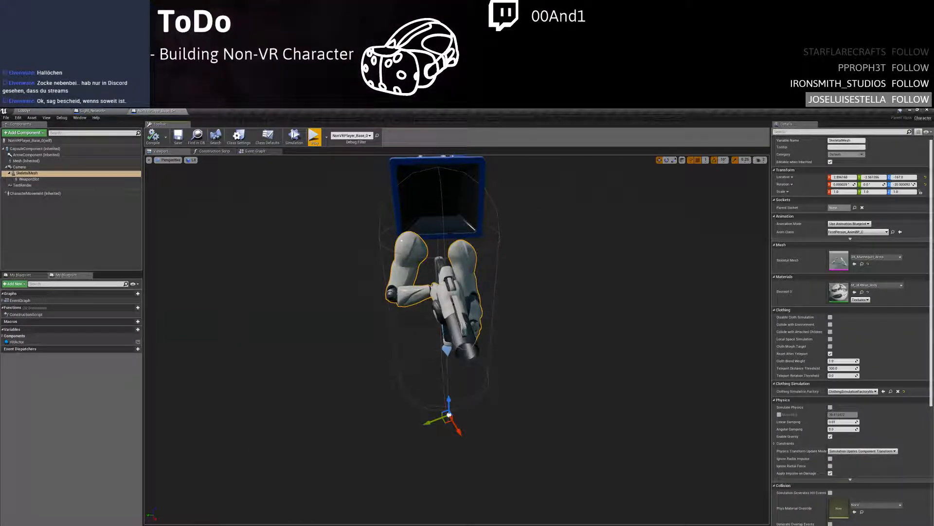
Raise the SkeletalMesh arms closer to the camera and play-test the gun's new first-person position
click(446, 289)
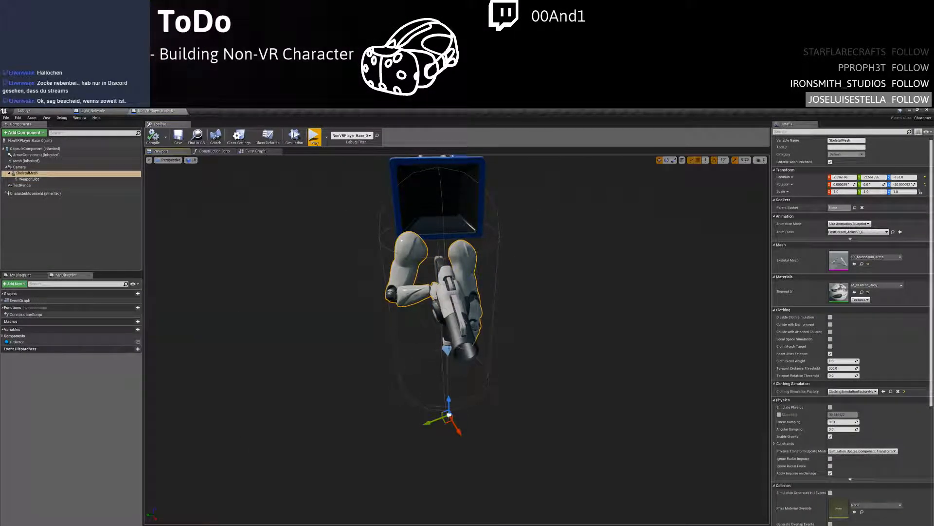
drag(449, 400, 448, 390)
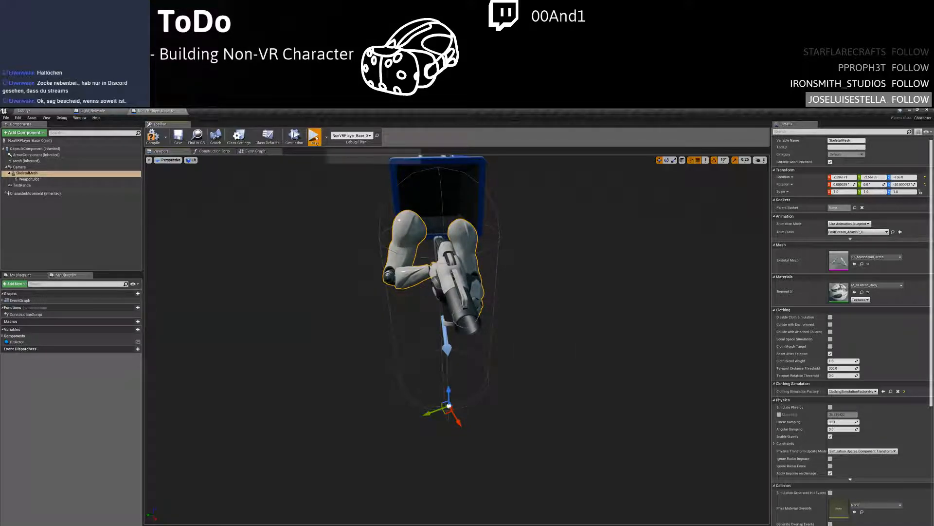
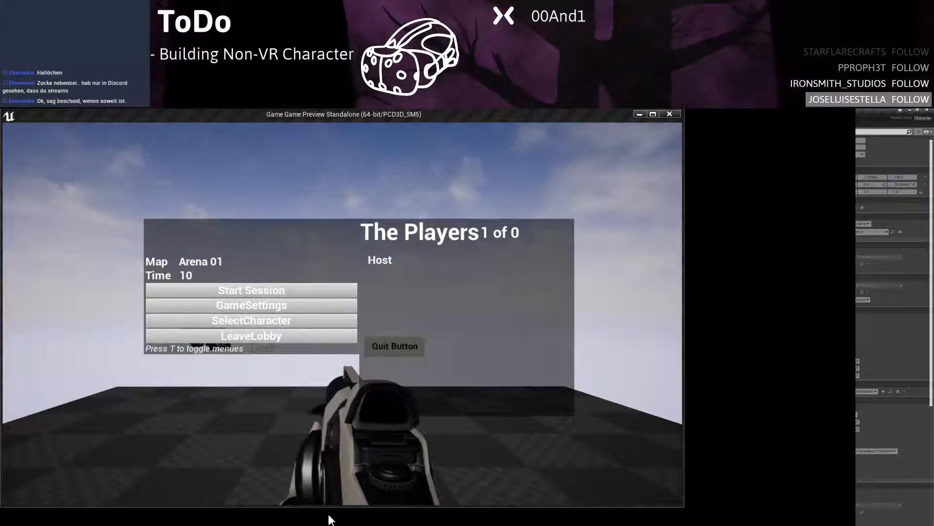
key(Escape)
click(423, 312)
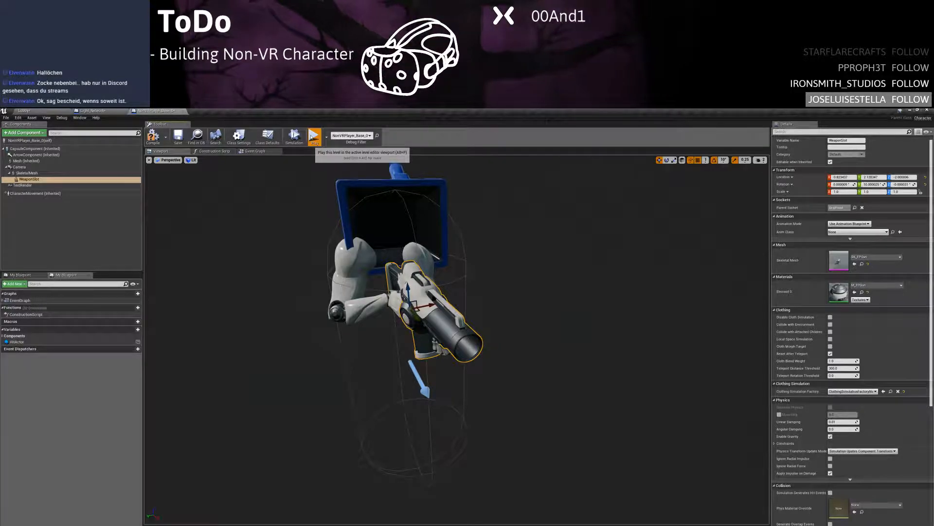
click(311, 137)
key(Escape)
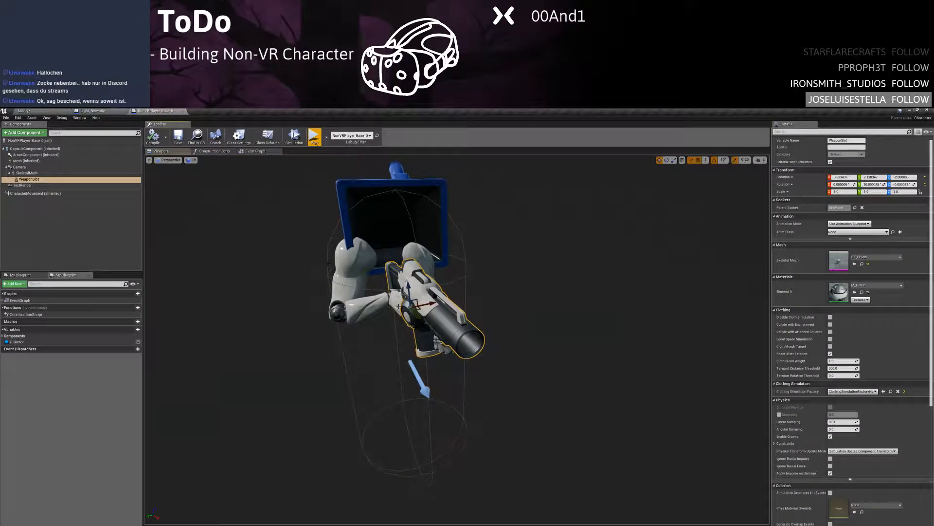
Set the rotation snap to 2.812° and roll the SkeletalMesh arms by one increment
right_drag(427, 301, 395, 285)
click(392, 323)
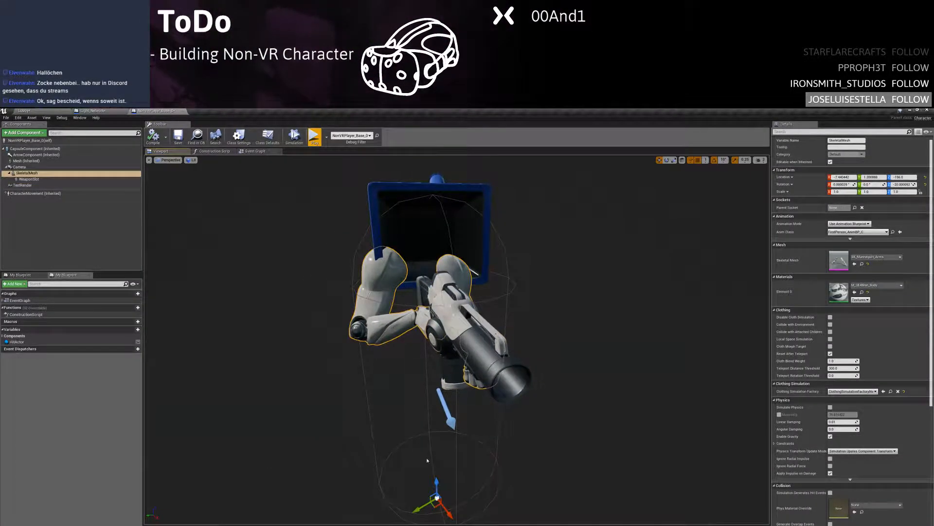
key(e)
mouse_move(435, 471)
mouse_down()
mouse_move(417, 478)
mouse_move(436, 471)
mouse_up()
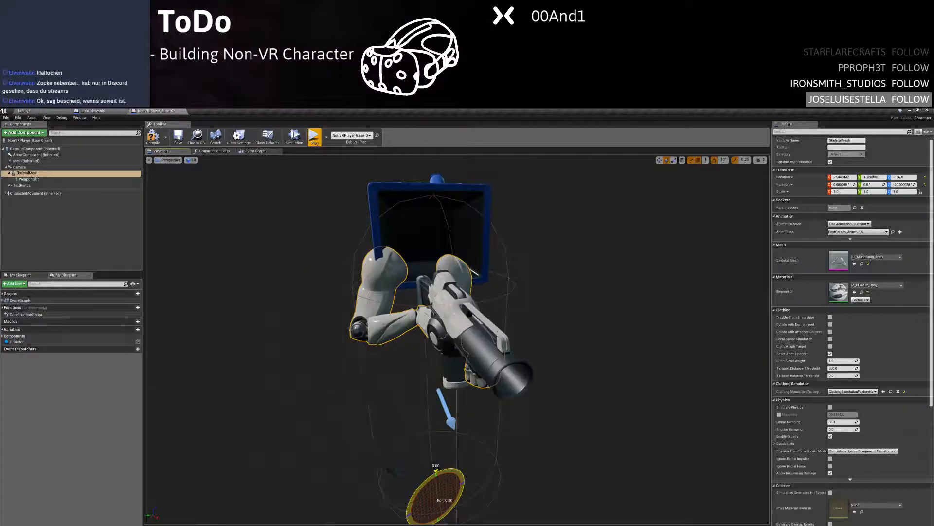
click(724, 160)
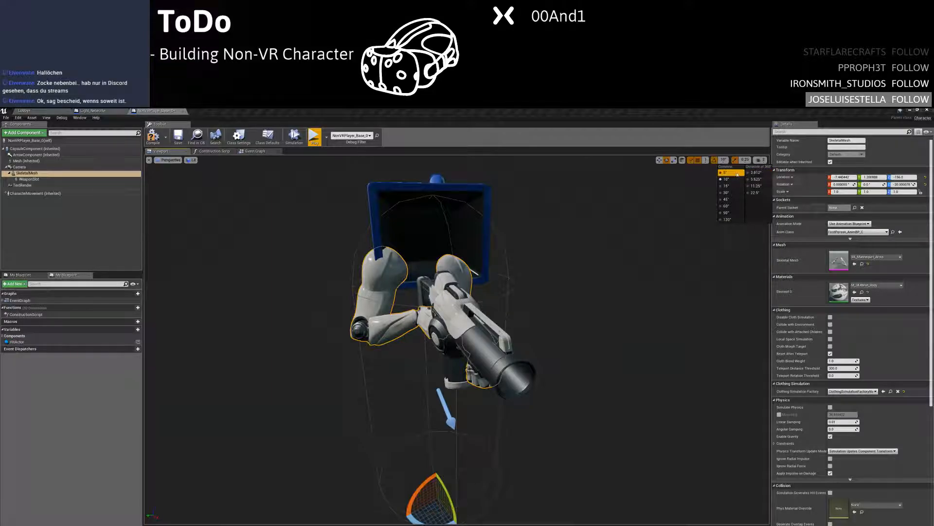
click(757, 173)
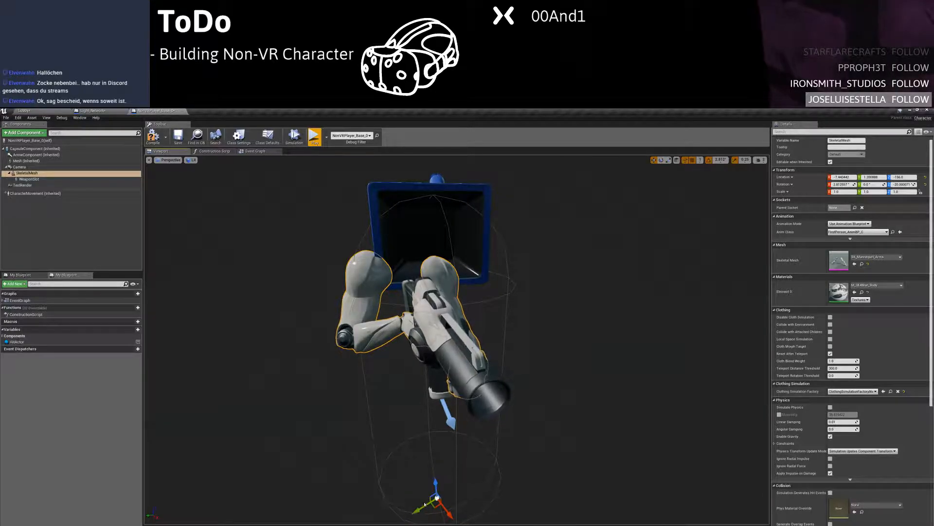
Shift the SkeletalMesh arms slightly sideways and play-test the gun's first-person position
drag(425, 504, 429, 502)
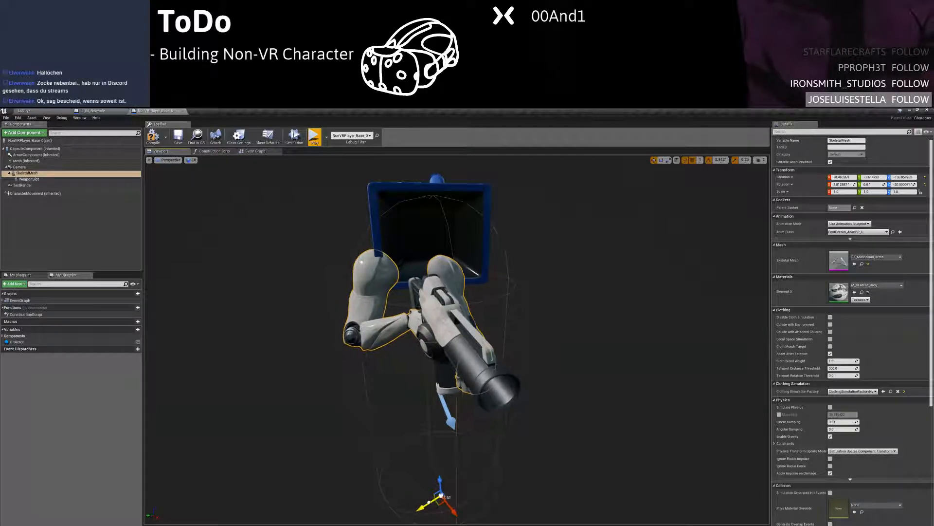
click(313, 132)
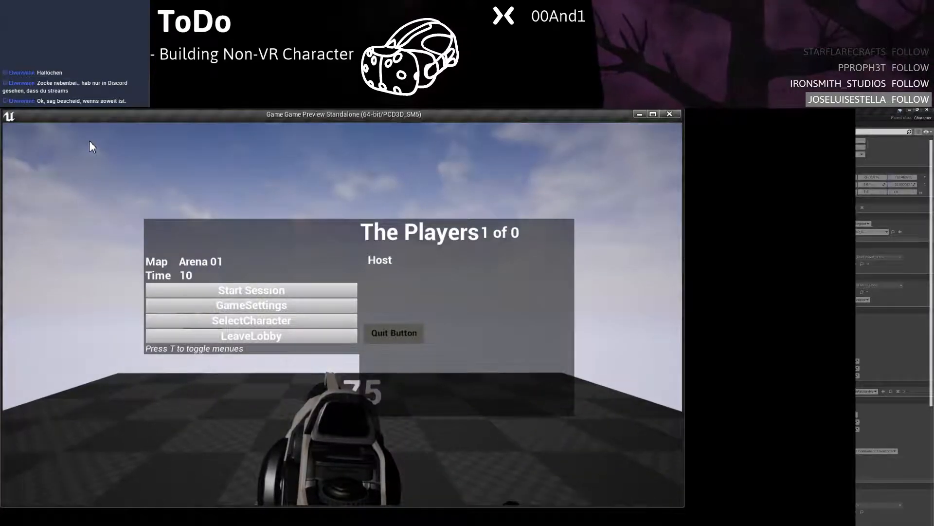
key(Escape)
Rotate the SkeletalMesh arms back to zero roll and fine-tune their sideways position between short play-tests
right_drag(415, 393, 382, 395)
key(e)
drag(477, 458, 471, 462)
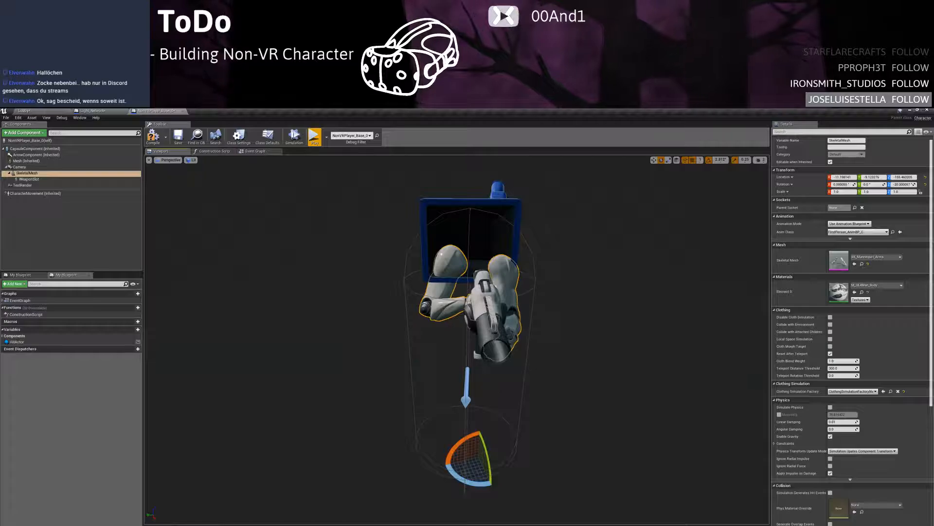
click(319, 142)
key(Escape)
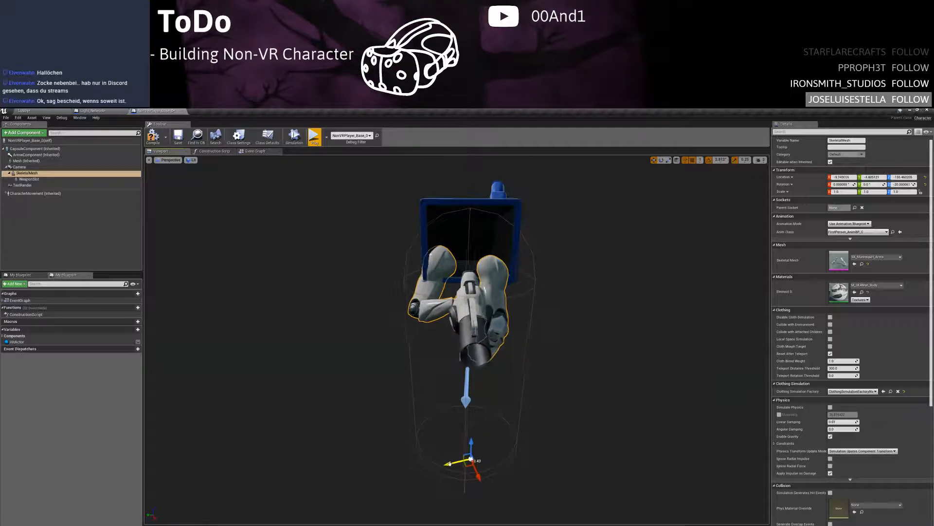
click(314, 139)
key(Escape)
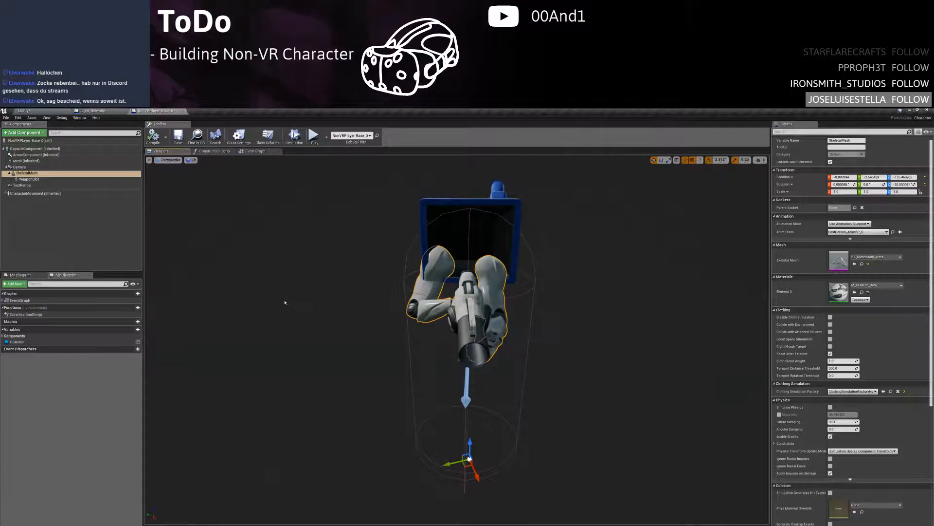
Play-test with the lobby menu toggled off, walking around to examine the gun, the other player's arms and their shadows
click(314, 137)
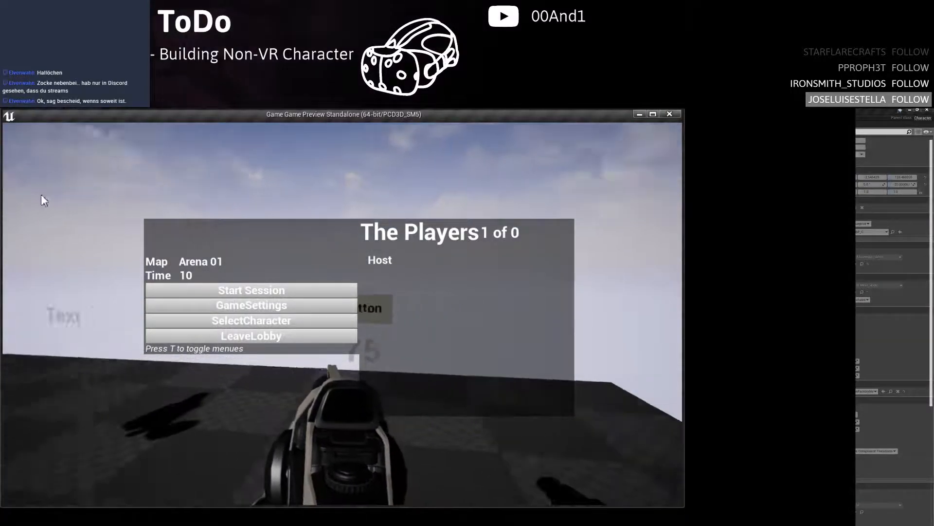
key(t)
key(w)
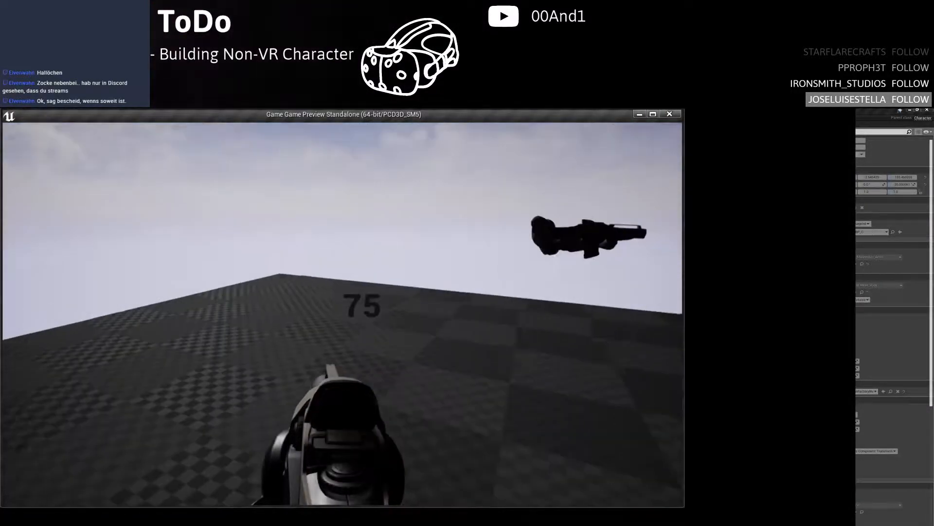
key(s)
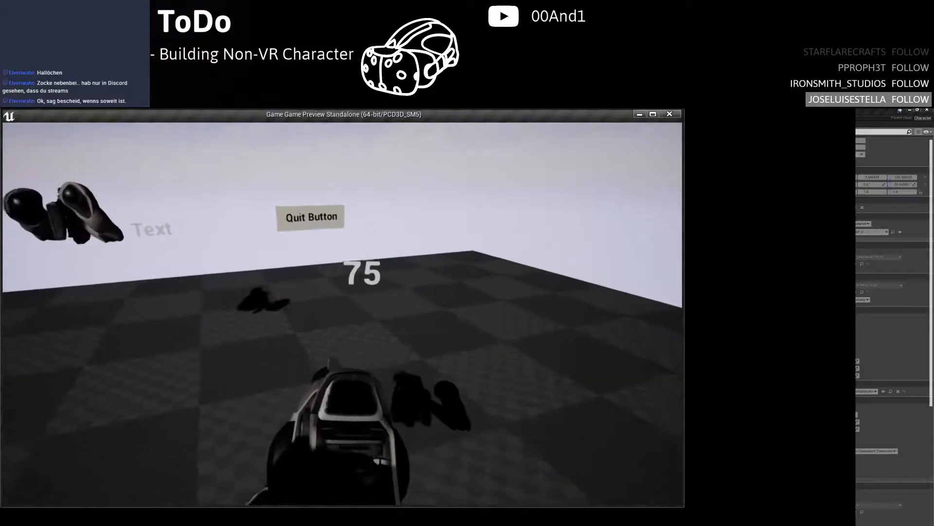
key(w)
key(w)
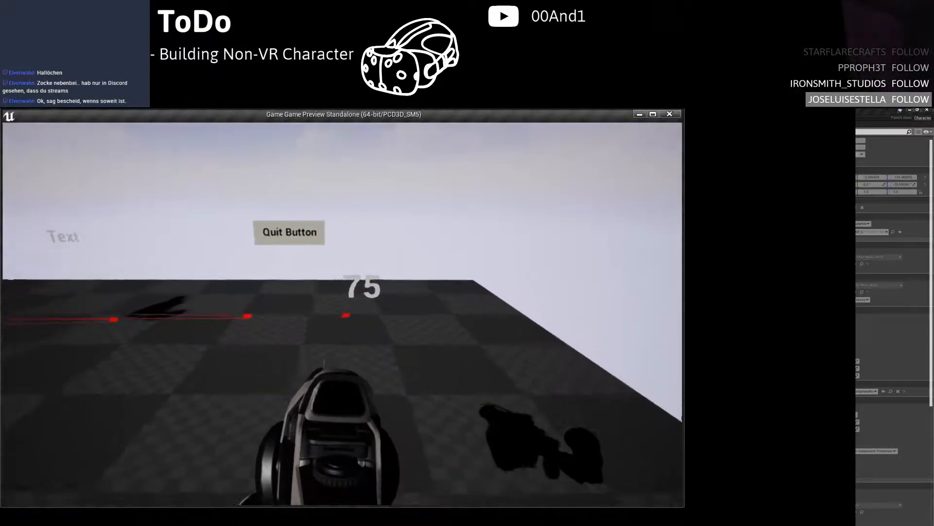
key(w)
key(Escape)
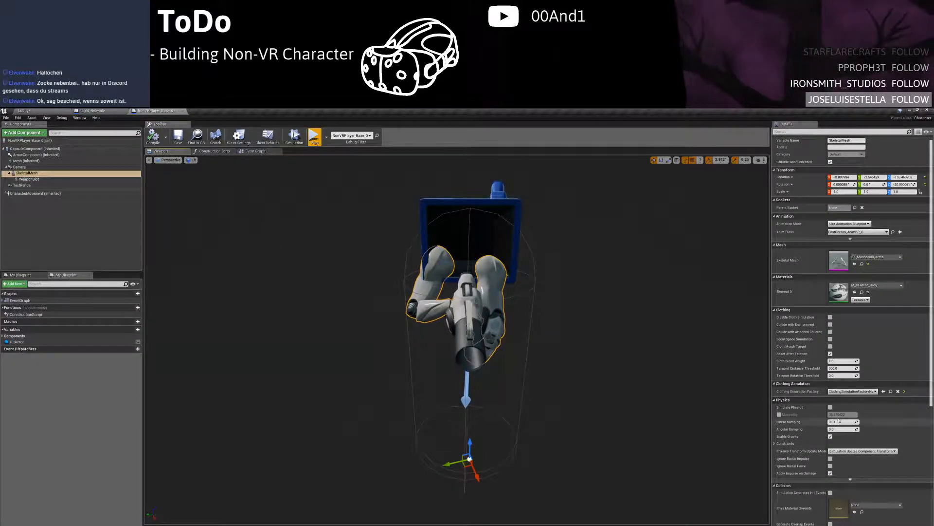
Turn off Cast Shadow for the SkeletalMesh arms and the WeaponSlot gun
scroll(839, 421, down, 3)
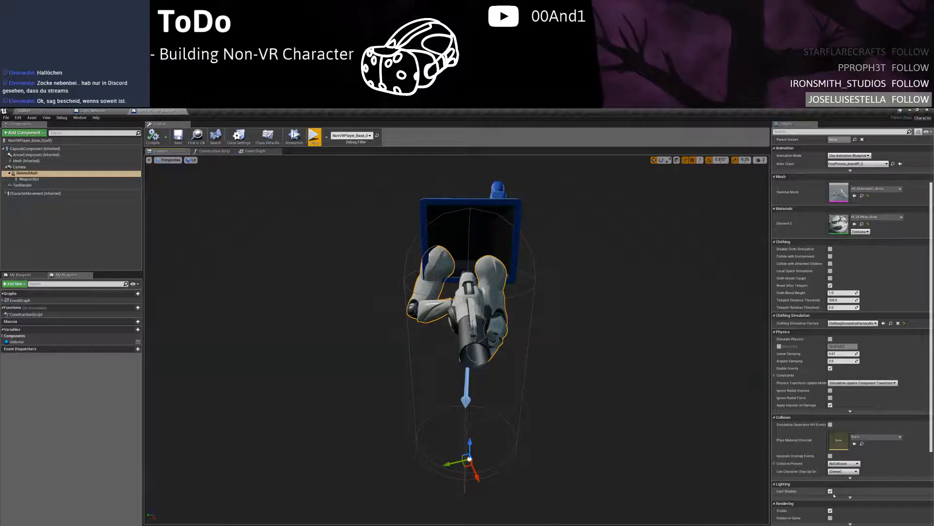
click(29, 179)
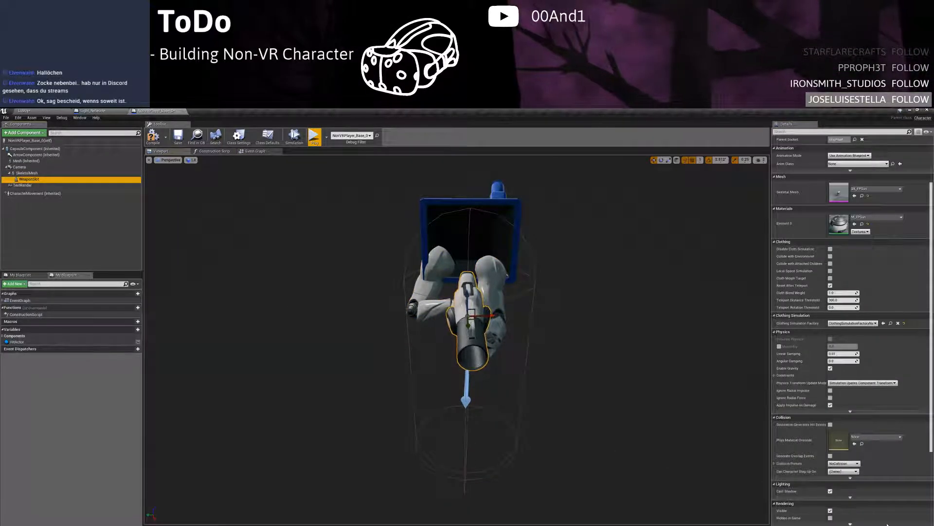
click(830, 491)
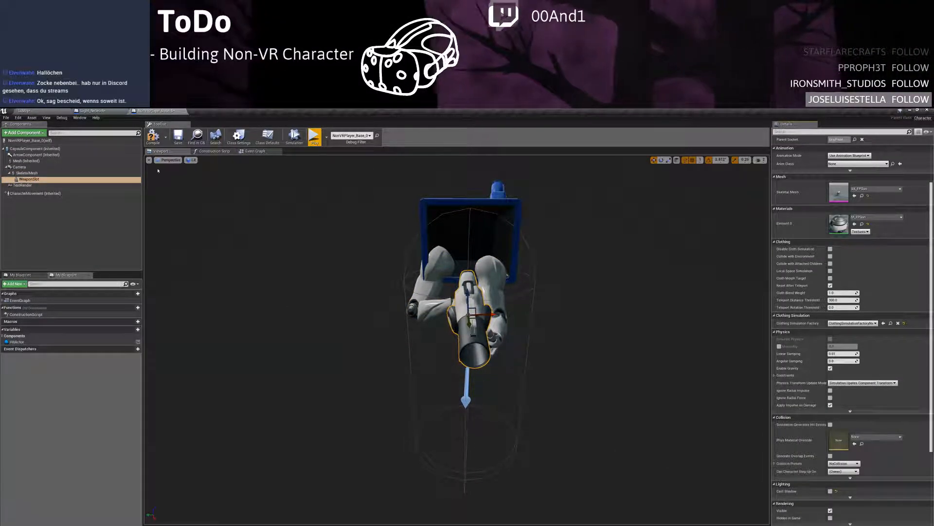
key(Escape)
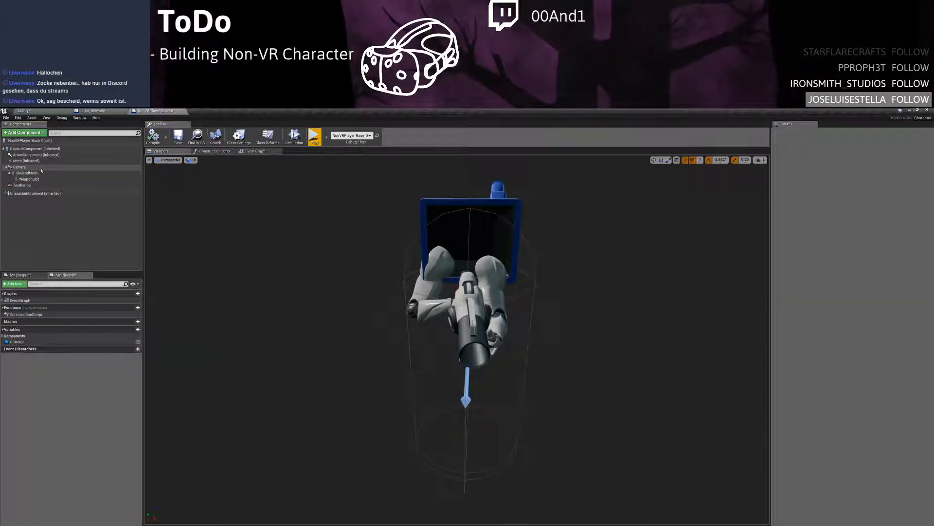
Make the inherited Mesh body visible and play-test with the menu toggled off to inspect the other player's character
click(29, 161)
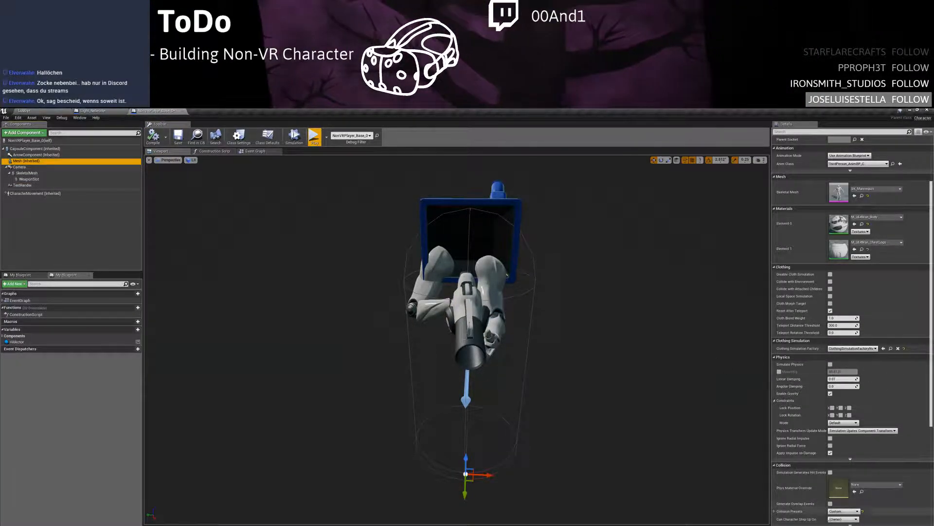
key(ctrl+z)
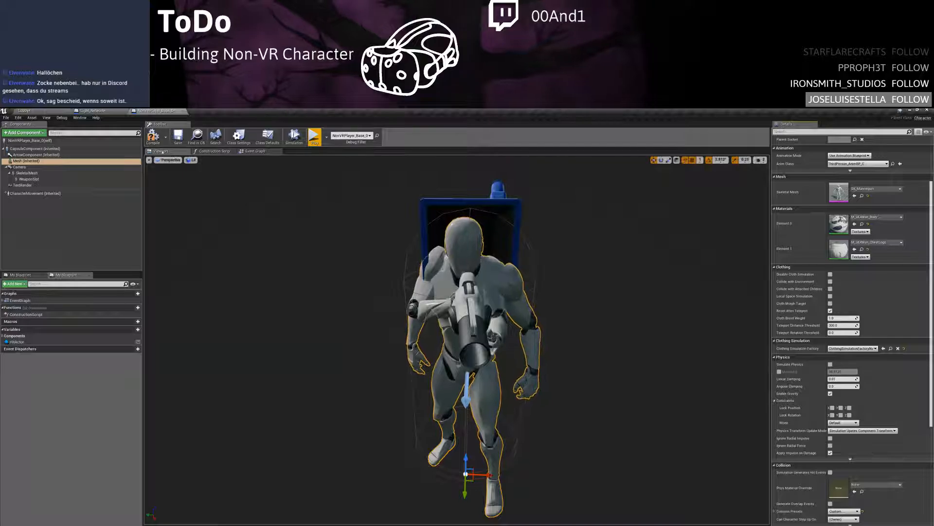
click(326, 137)
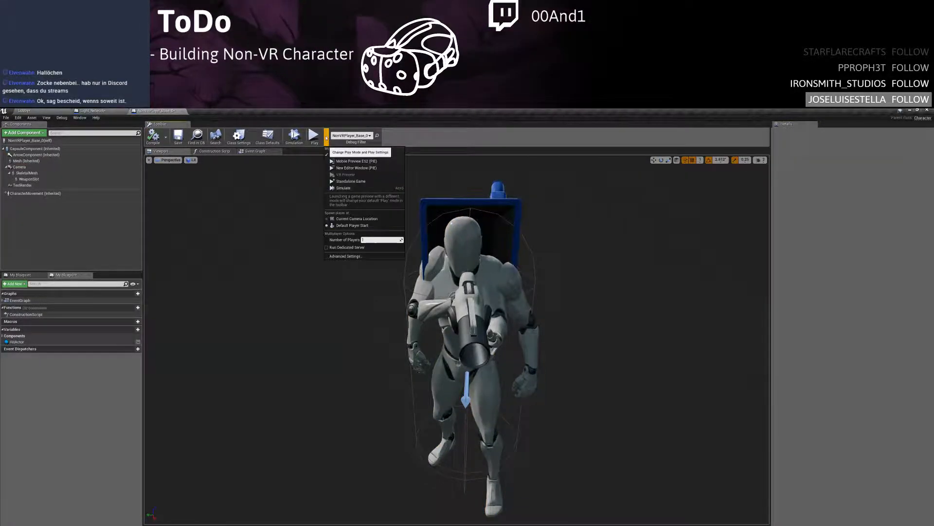
click(351, 181)
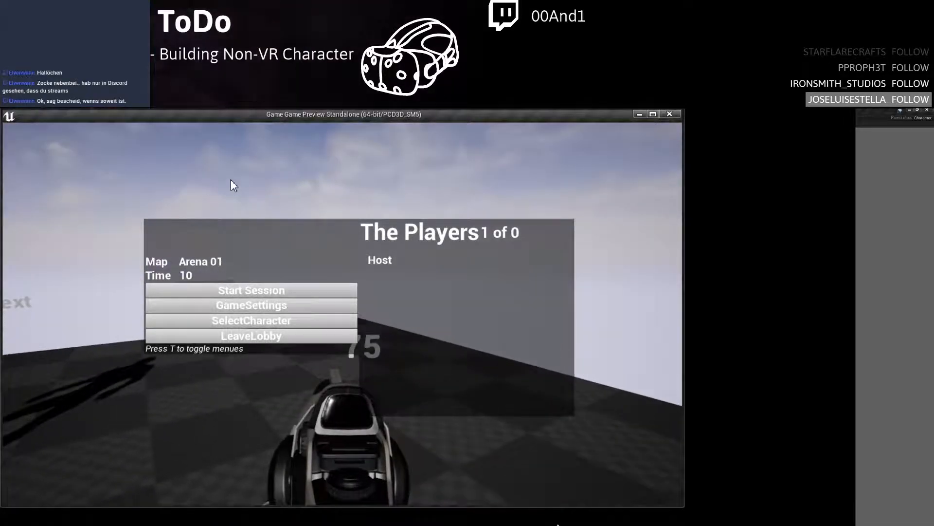
key(t)
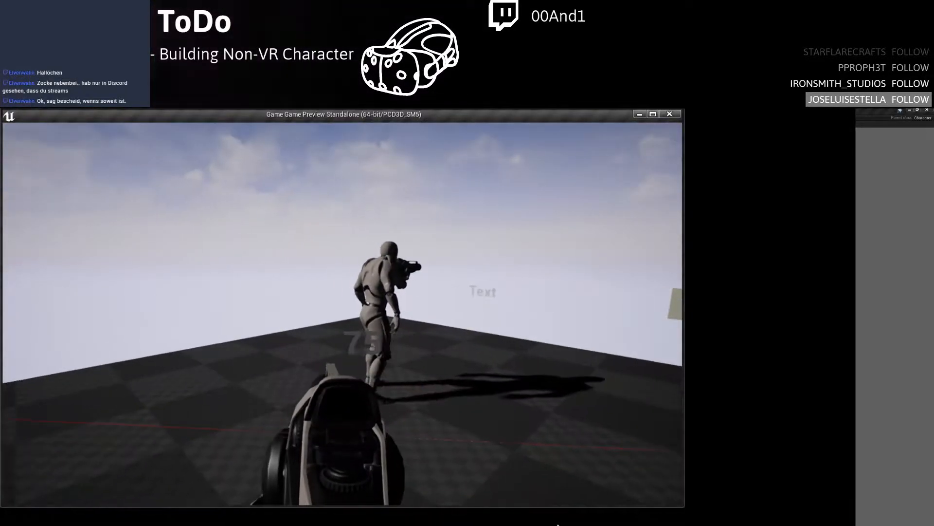
key(w)
key(d)
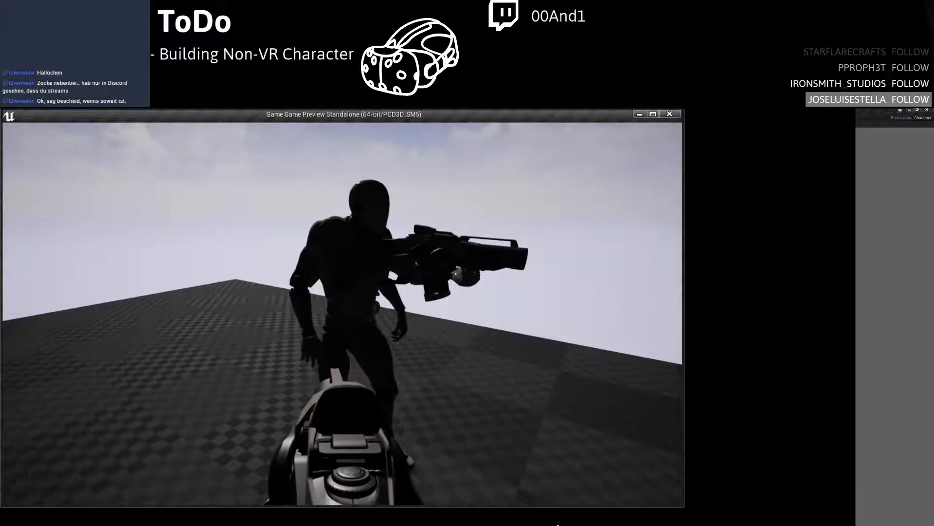
key(Escape)
Filter the component properties for "owner" and enable Only Owner See on both SkeletalMesh and WeaponSlot
click(29, 178)
click(27, 173)
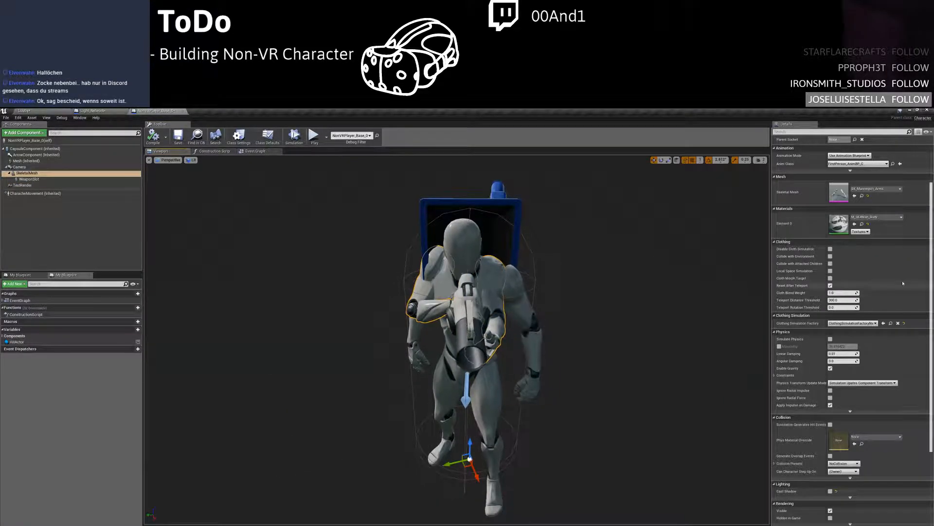
scroll(895, 250, up, 2)
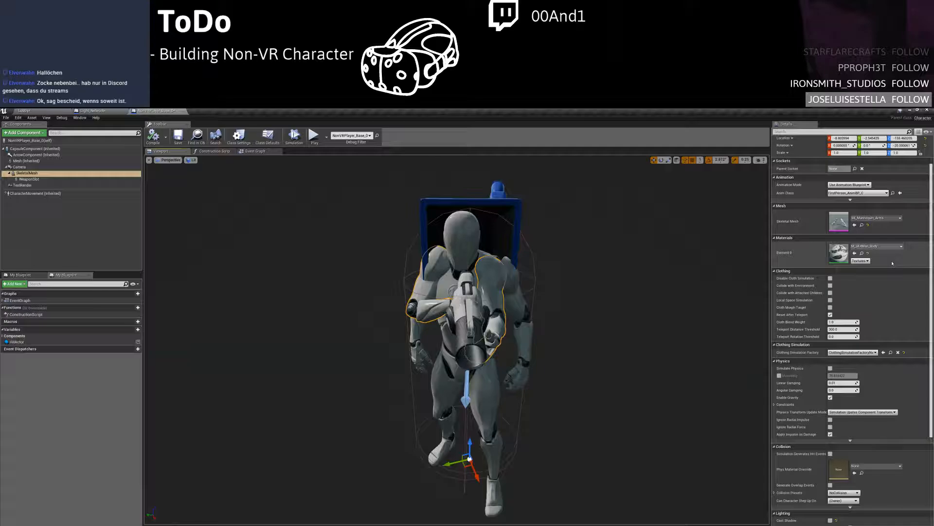
click(837, 132)
text(ow)
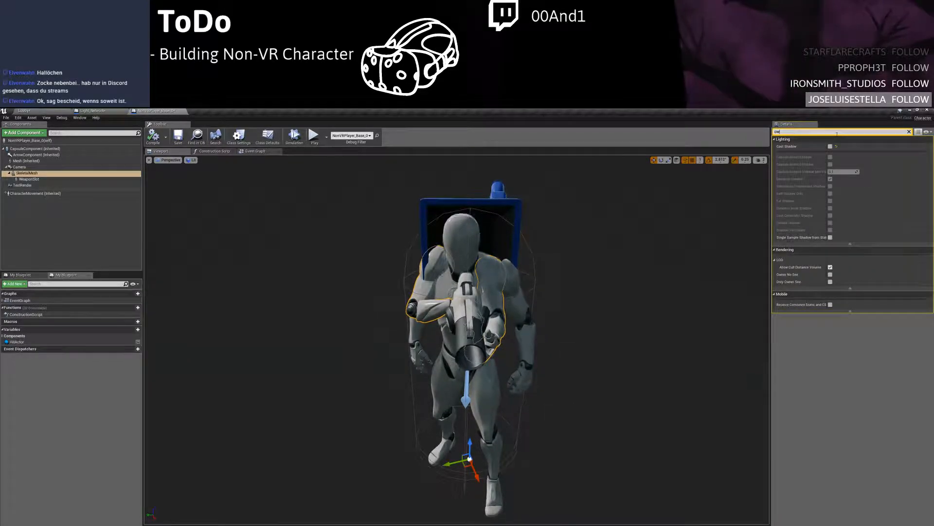
text(ner)
click(831, 157)
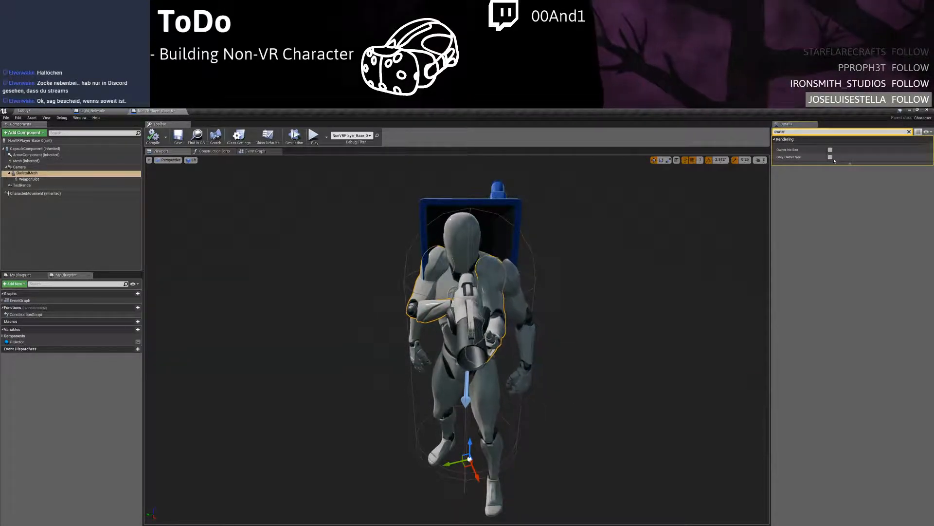
click(470, 327)
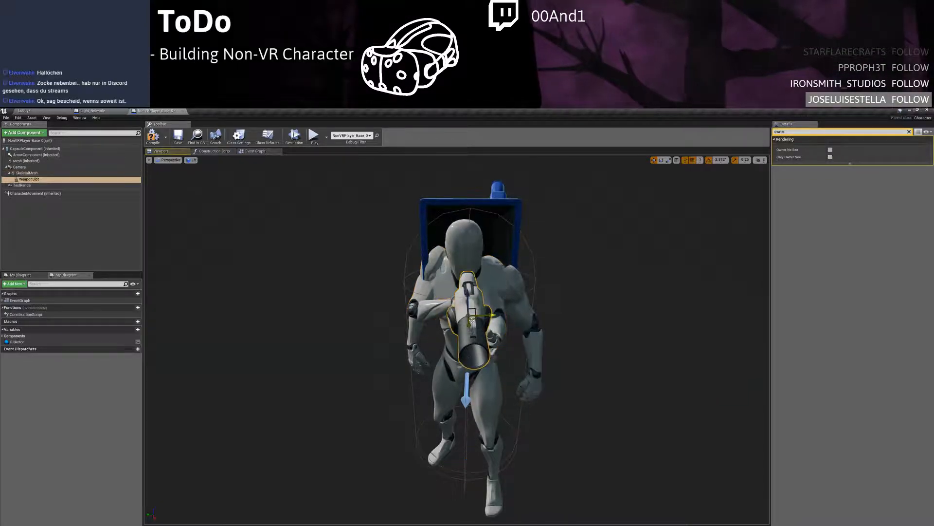
click(830, 157)
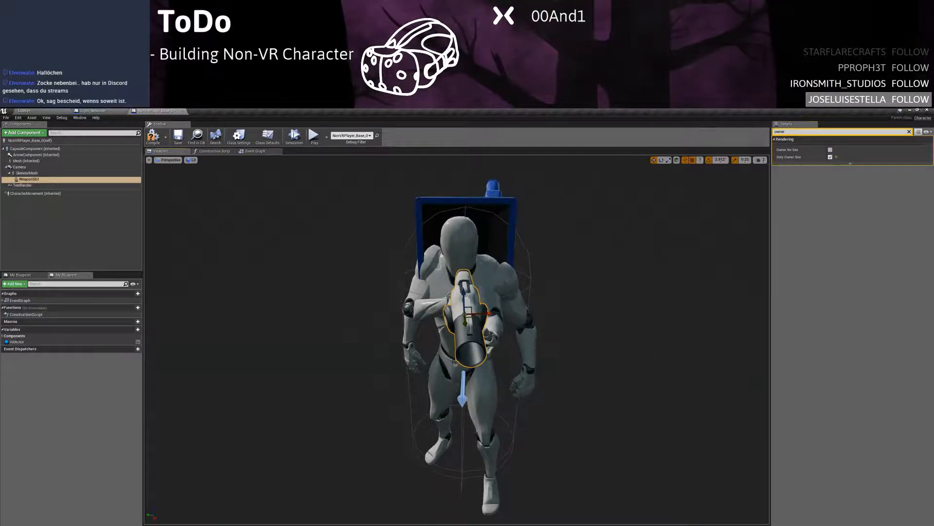
Compile and save the NonVRPlayer_Base blueprint
right_drag(371, 227, 453, 227)
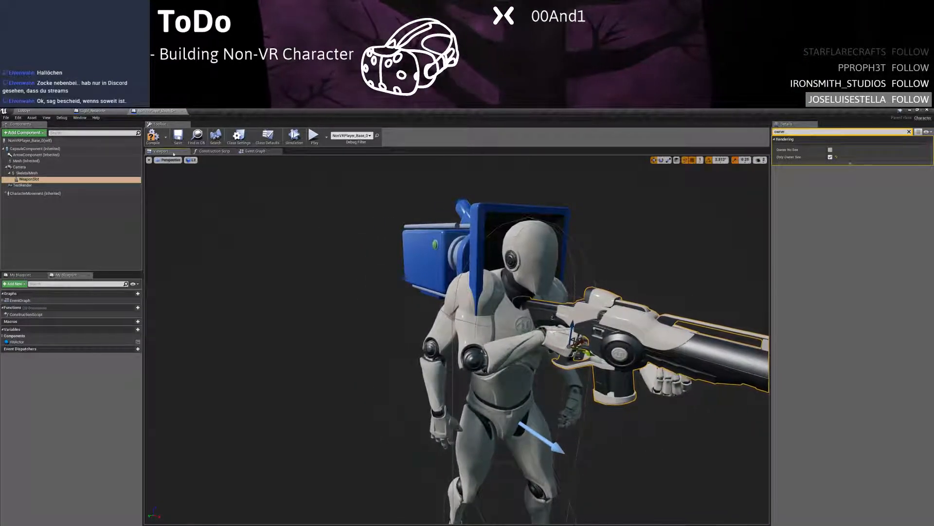
click(152, 137)
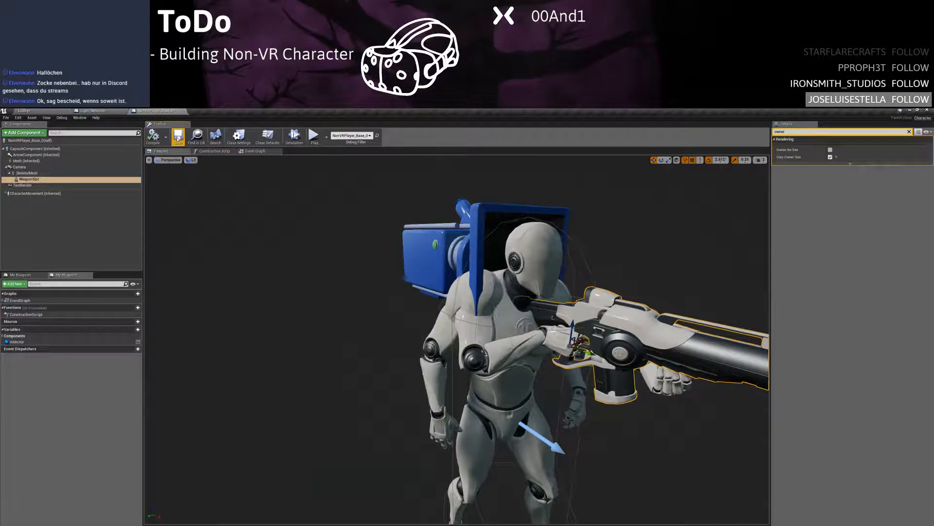
click(86, 213)
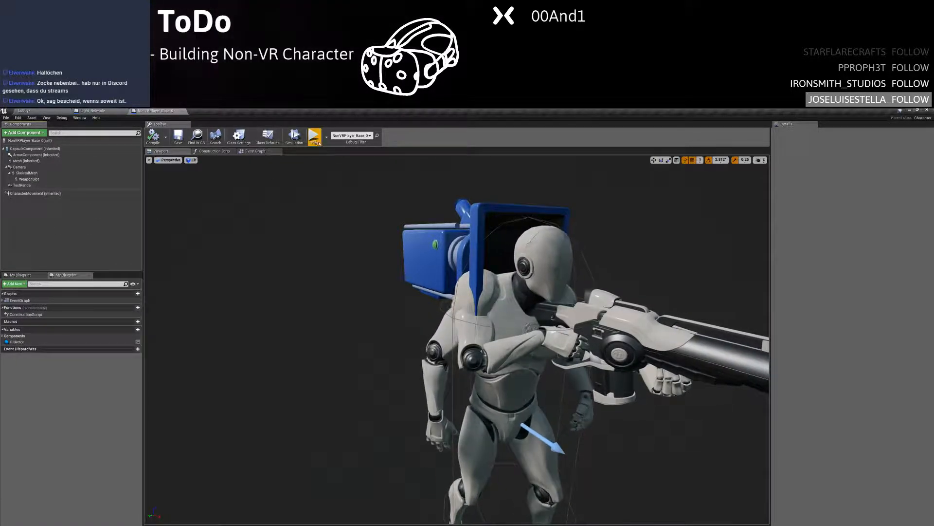
Check the inherited Mesh body's owner visibility options and play-test how the other player's character appears
click(475, 445)
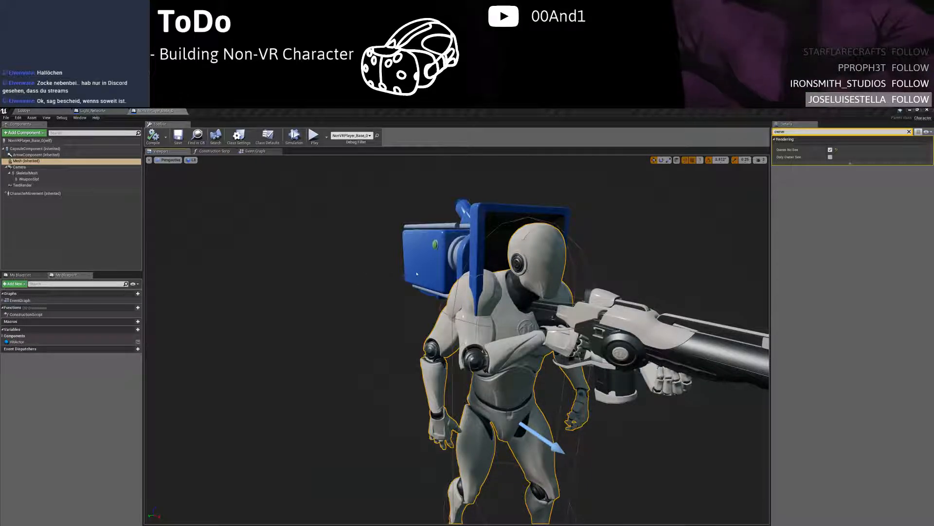
click(315, 142)
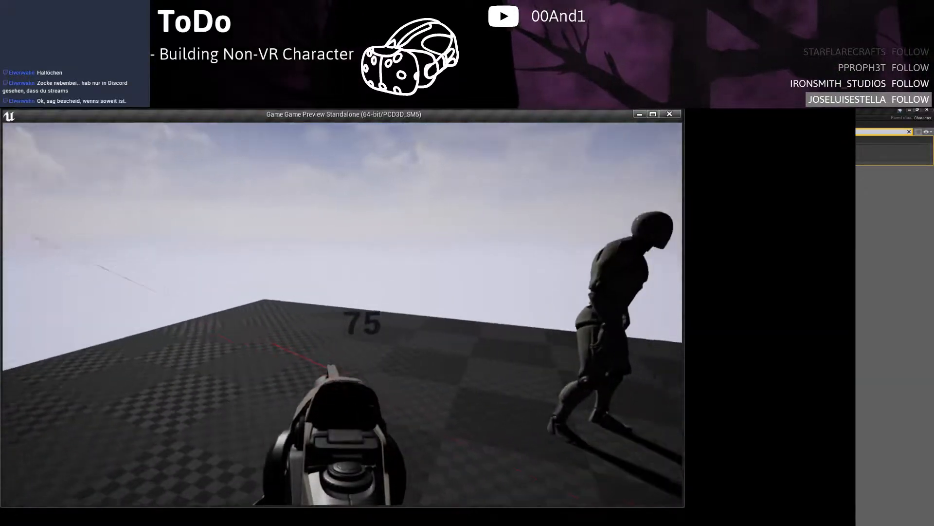
Walk around the other player's mannequin in the running play-test to inspect its body, and end the session
key(w)
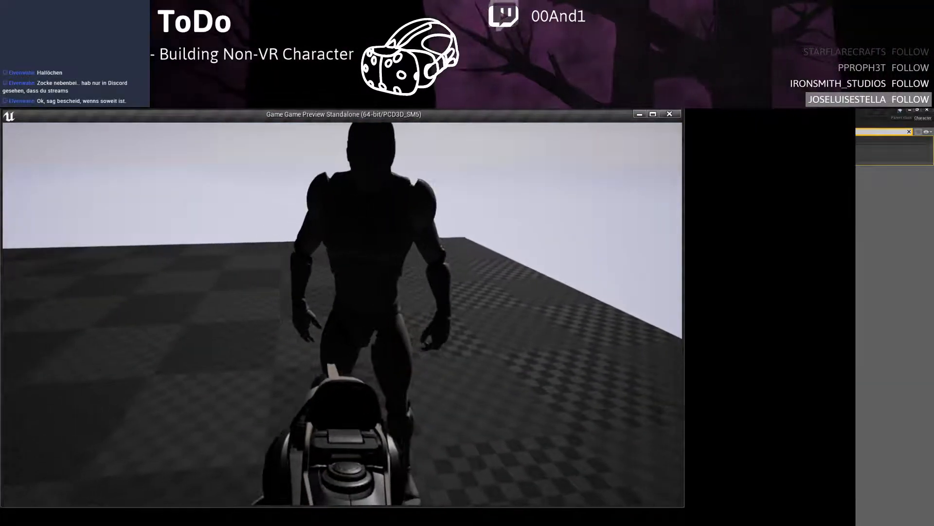
key(s)
key(a)
key(w)
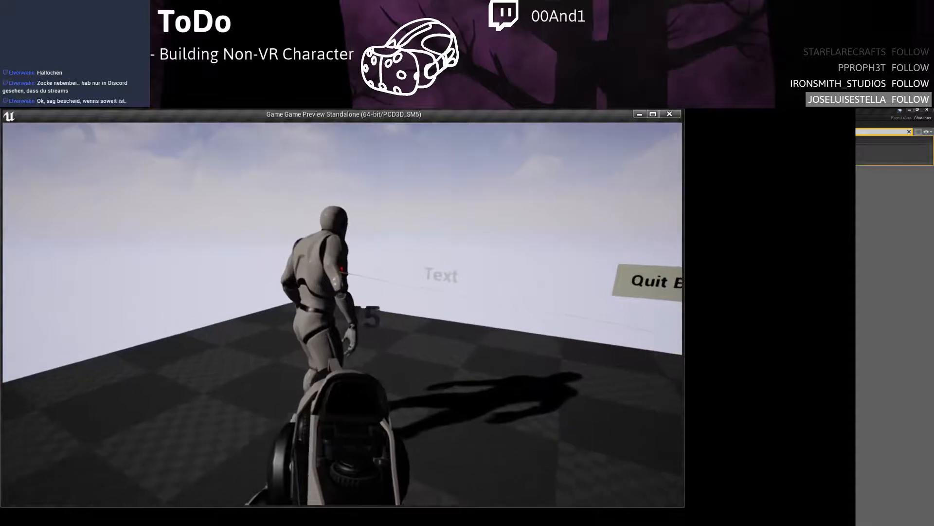
key(d)
key(Escape)
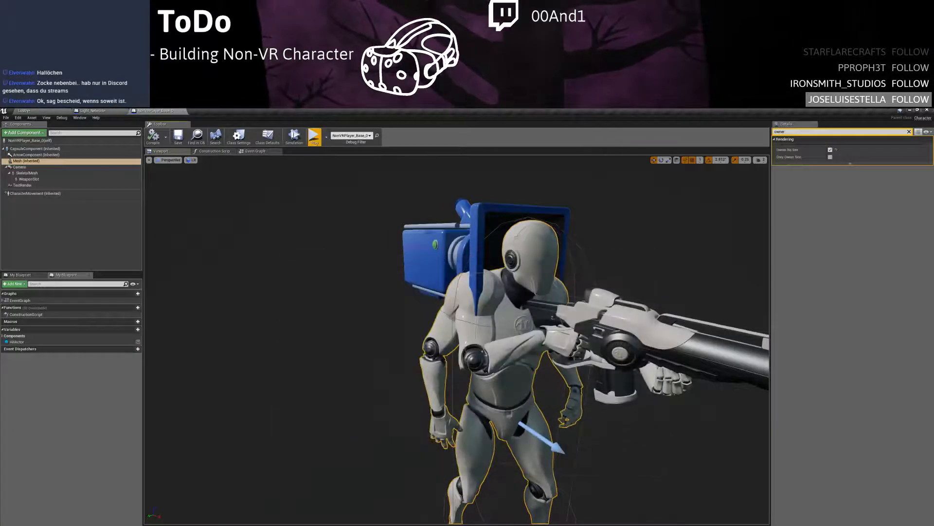
Delete the placed NonVRPlayer_Base_0 actor from the Lobby level
click(326, 138)
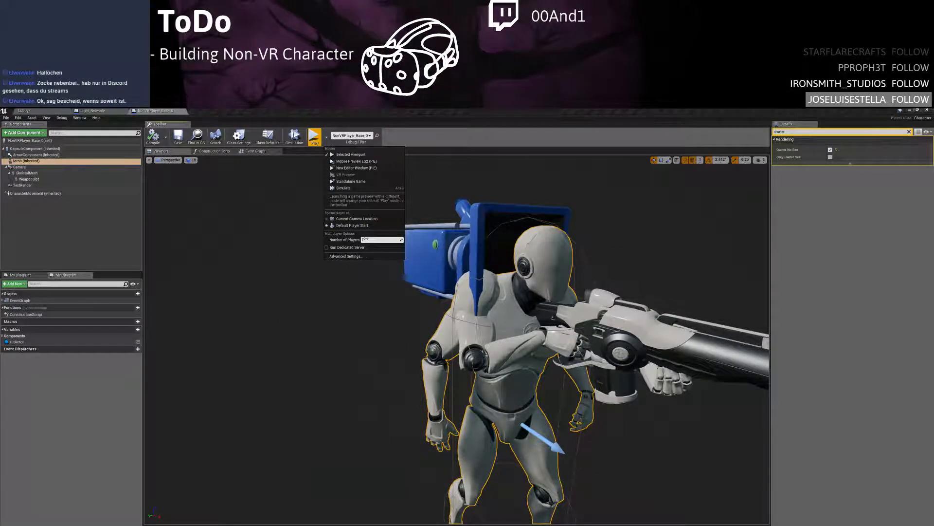
drag(34, 111, 82, 111)
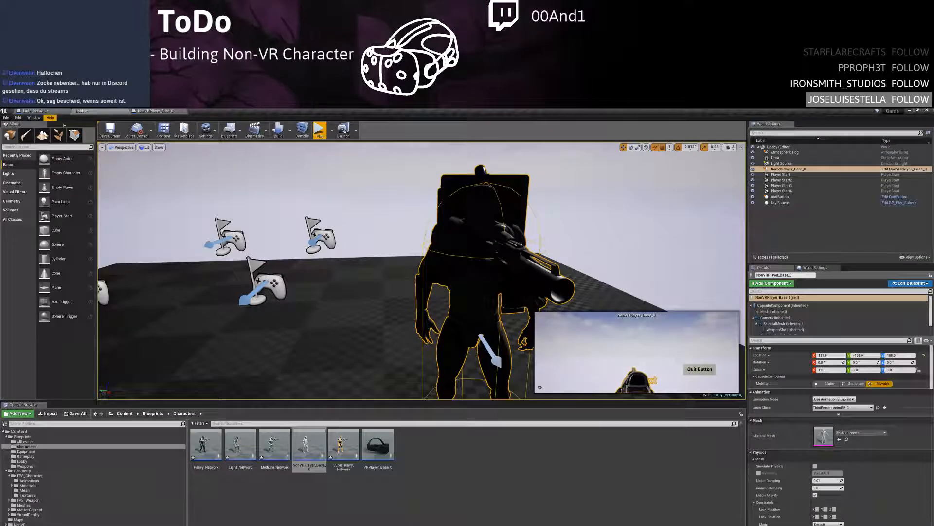
mouse_move(421, 271)
right_down()
mouse_move(385, 270)
mouse_move(468, 270)
mouse_move(418, 258)
right_up()
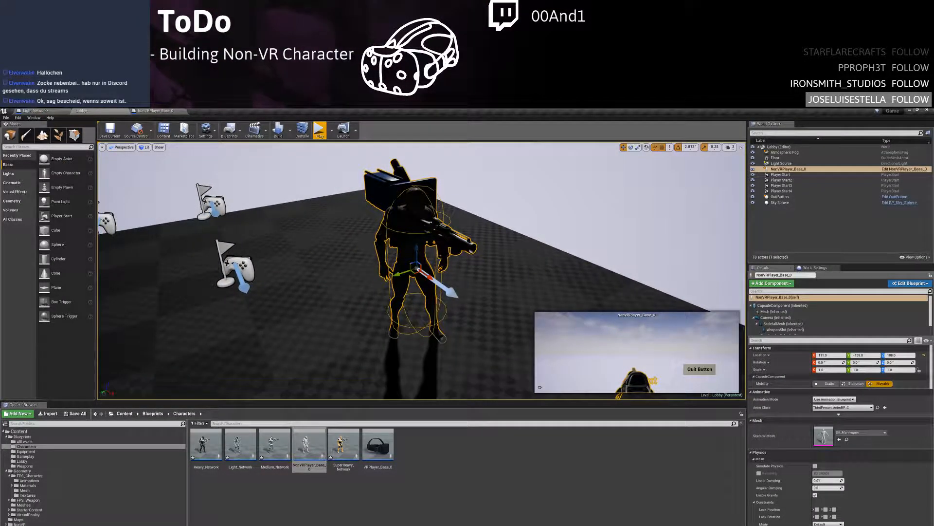
key(Delete)
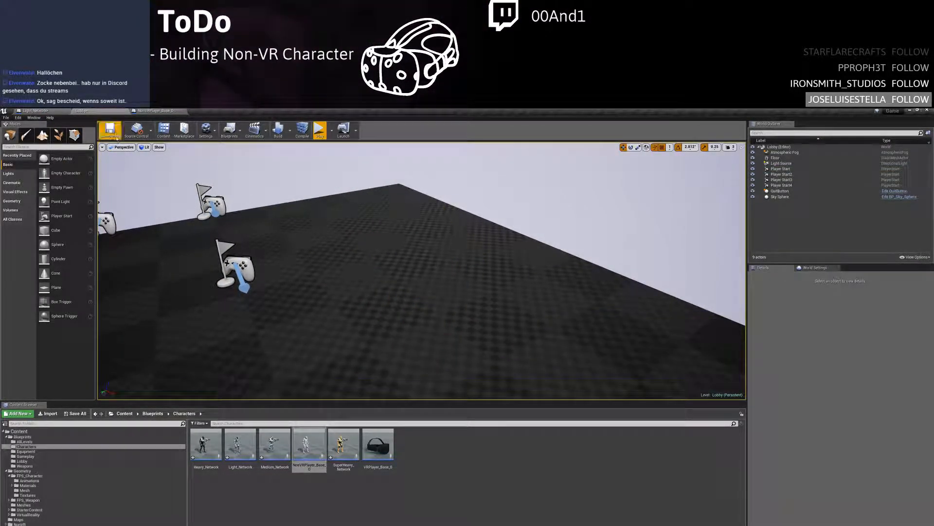
Start a two-player play-test in new editor windows, hide the host's menu and choose the Light character for the client
click(331, 136)
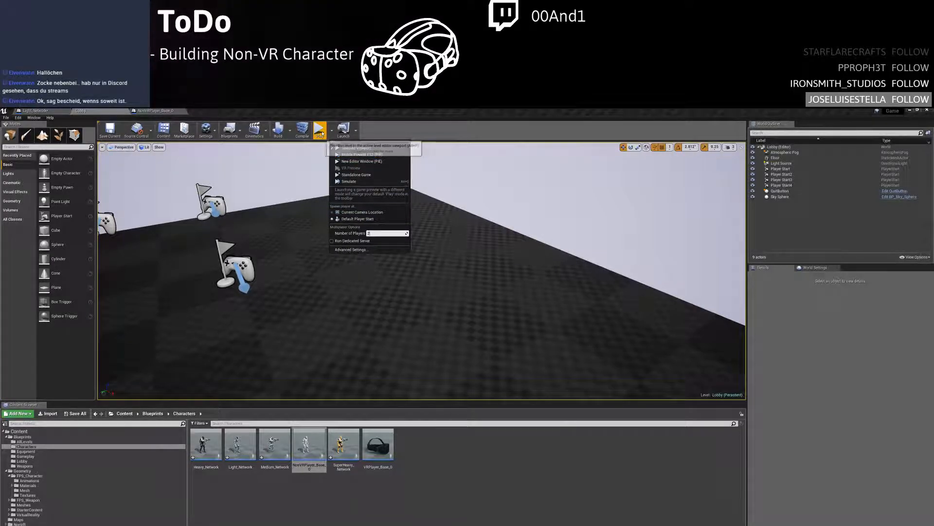
click(358, 162)
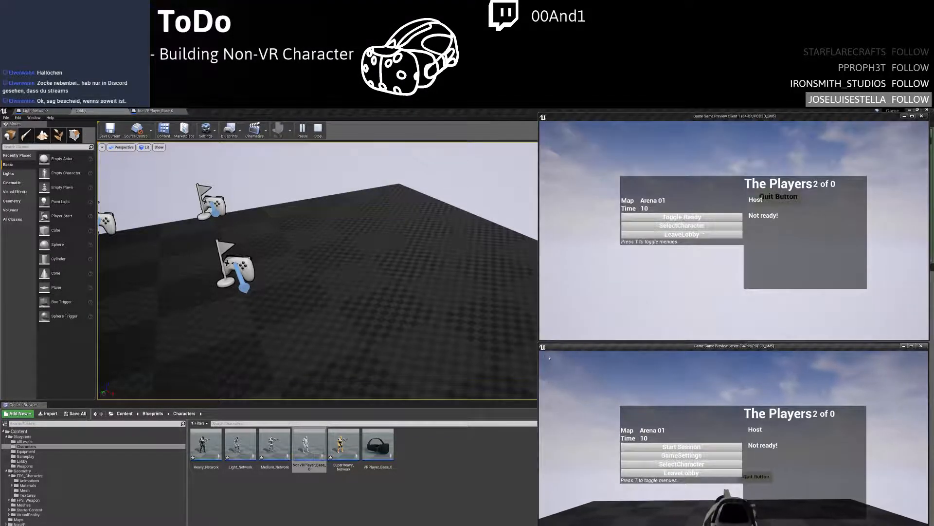
key(t)
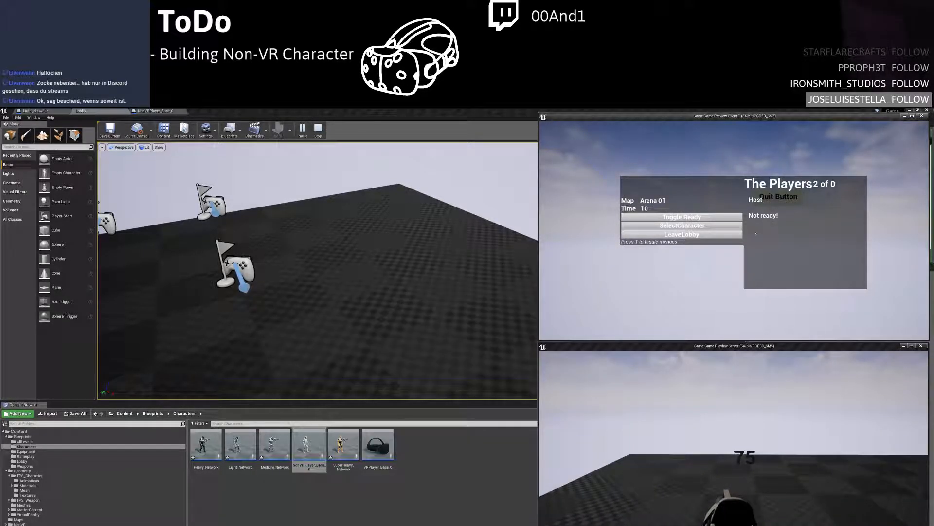
click(701, 226)
click(702, 225)
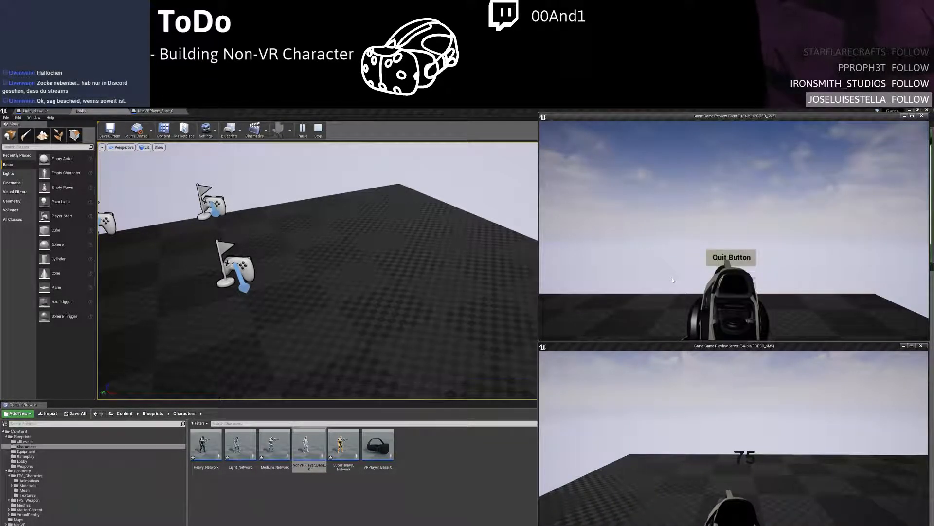
Move the client around the host's mannequin while shooting at it, and end the play-test
key(w)
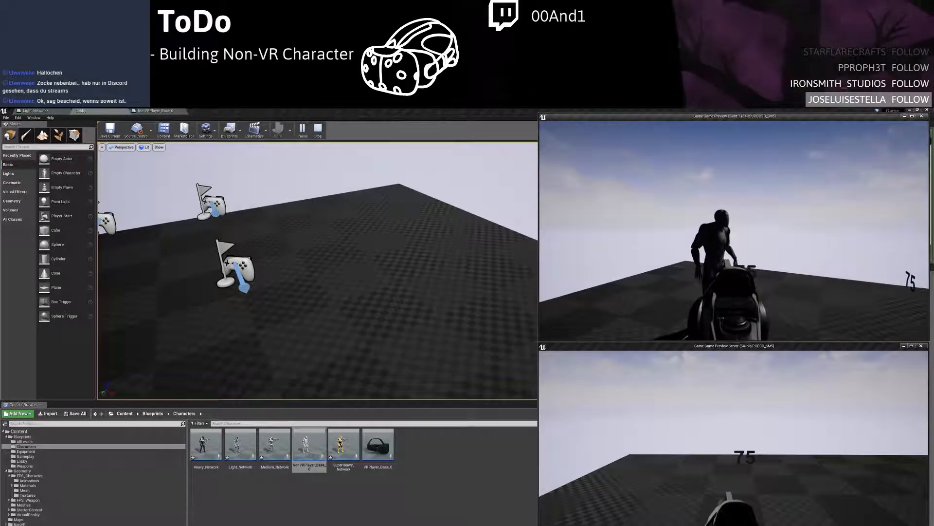
click(734, 230)
key(a)
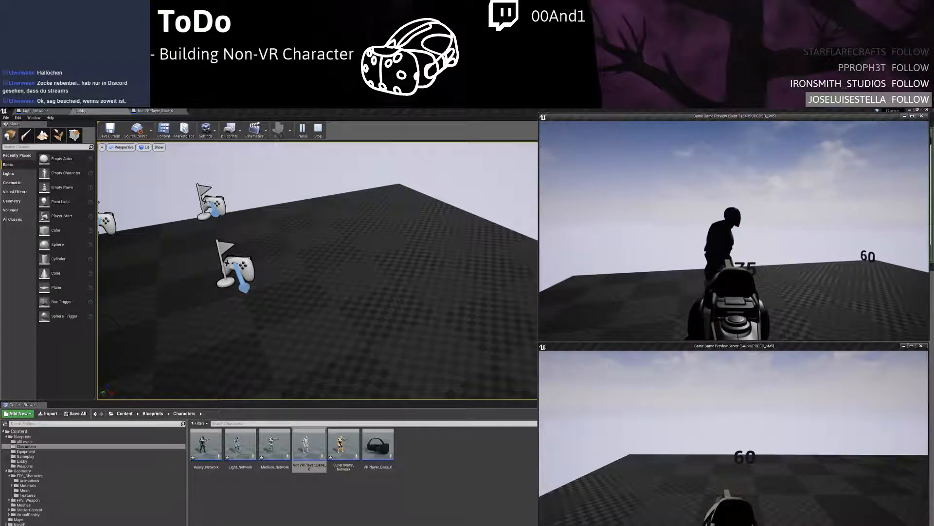
click(733, 230)
click(734, 230)
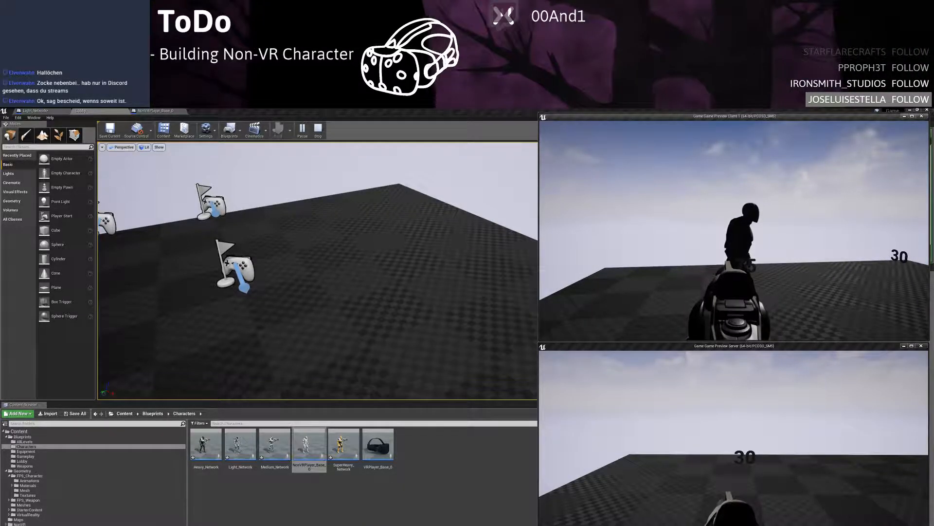
key(Escape)
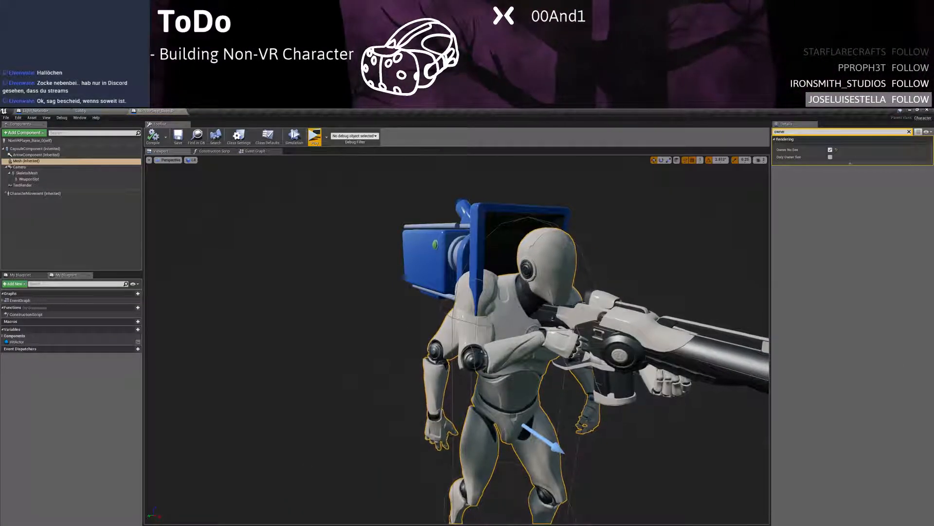
Shift the camera-attached SkeletalMesh arms sideways to the character's right in the NonVRPlayer_Base viewport
click(628, 340)
right_drag(628, 341, 599, 369)
click(535, 298)
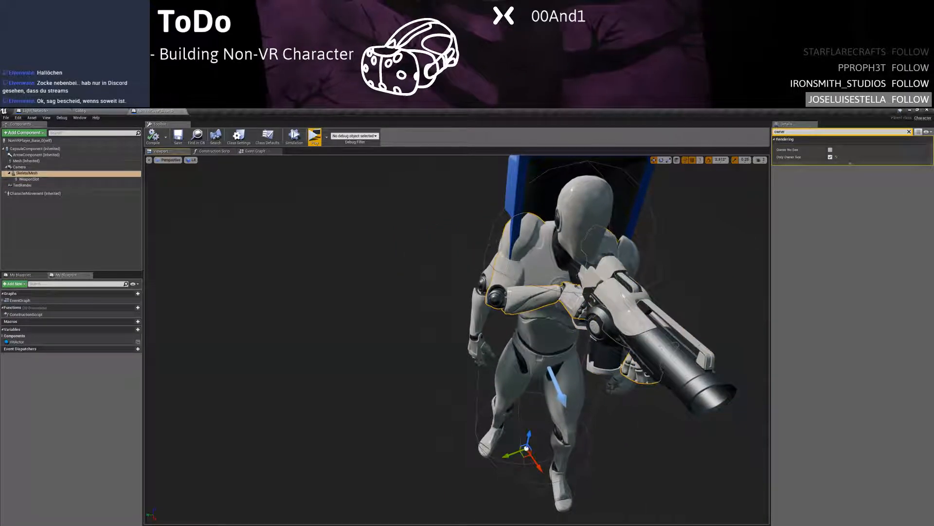
right_drag(545, 442, 579, 423)
drag(382, 460, 399, 471)
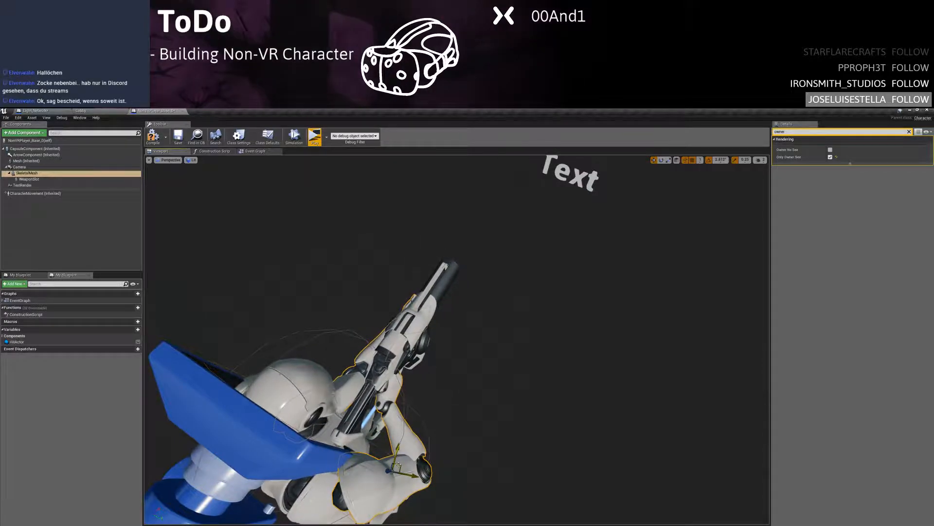
Play-test the shifted arms, hiding the host's lobby menu and spawning a character for the client
click(316, 137)
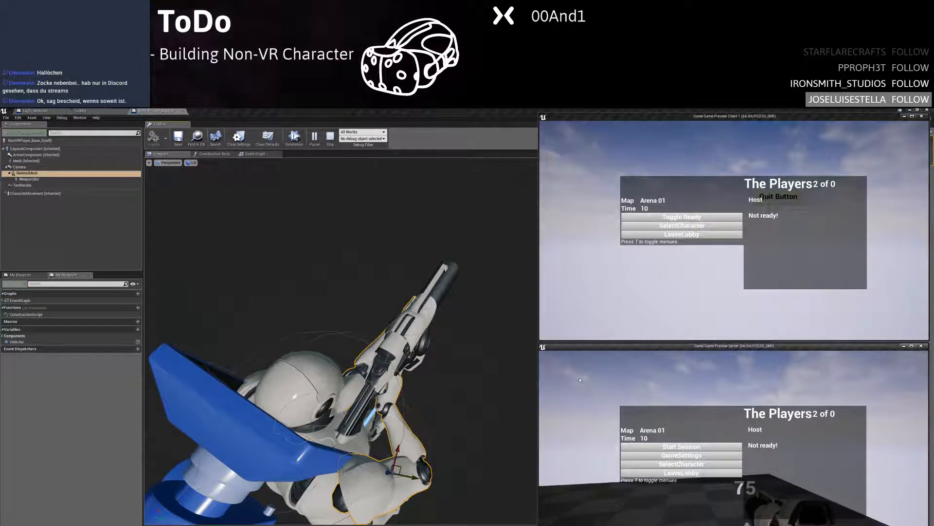
key(t)
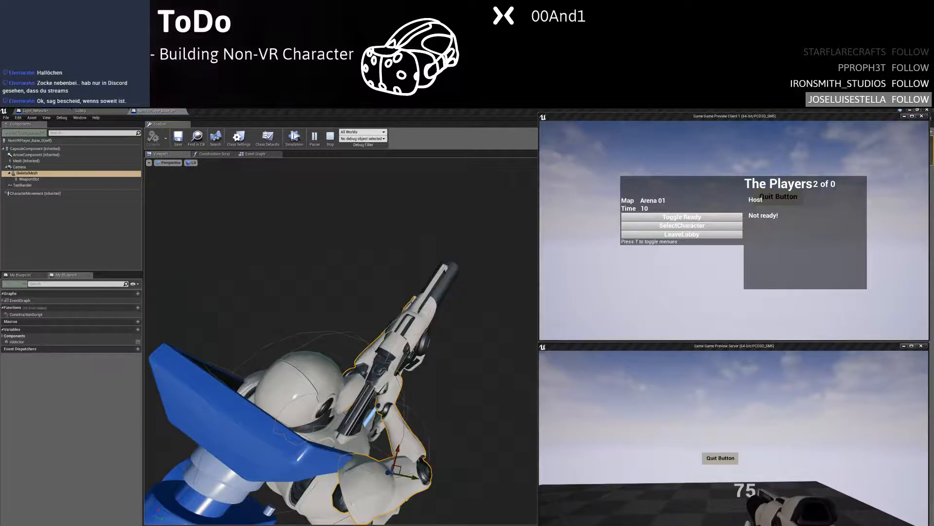
click(707, 224)
click(699, 236)
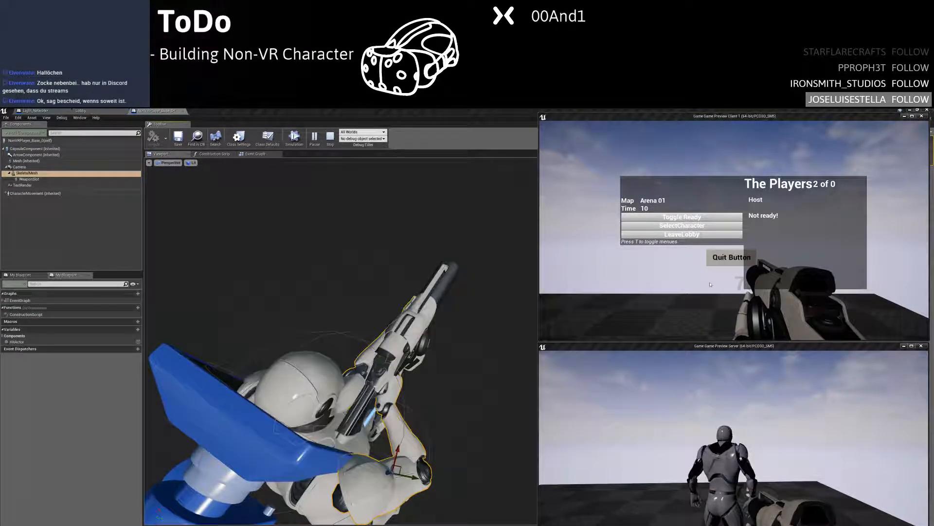
Strafe the host around the client's mannequin while shooting at it, and stop the play-test
click(710, 390)
click(734, 437)
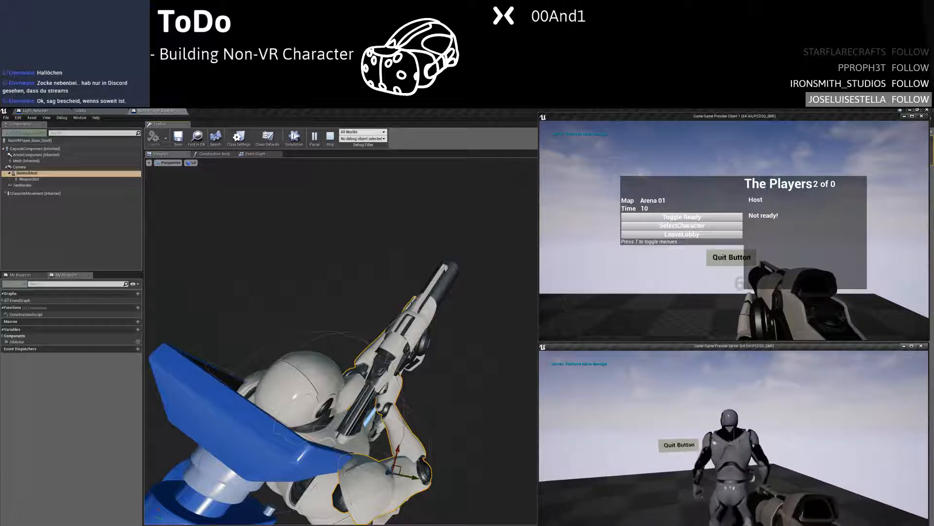
key(a)
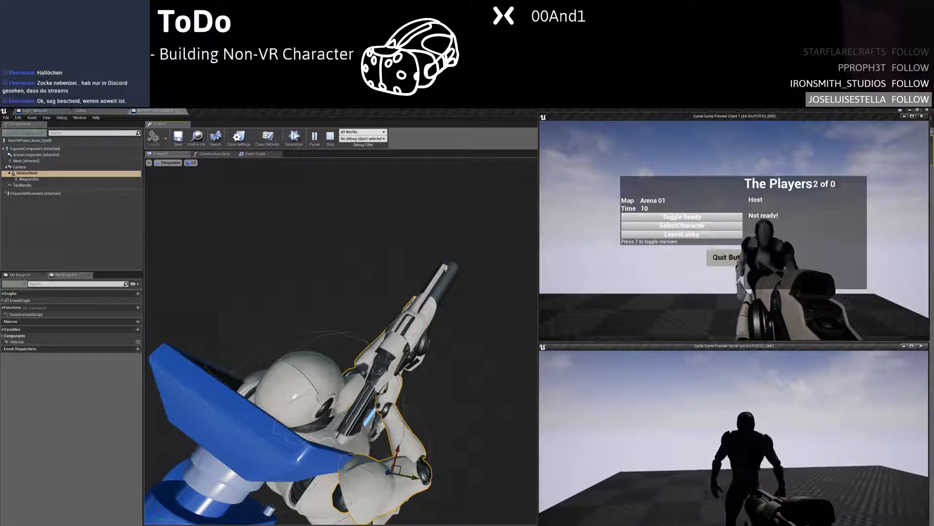
click(734, 438)
click(733, 438)
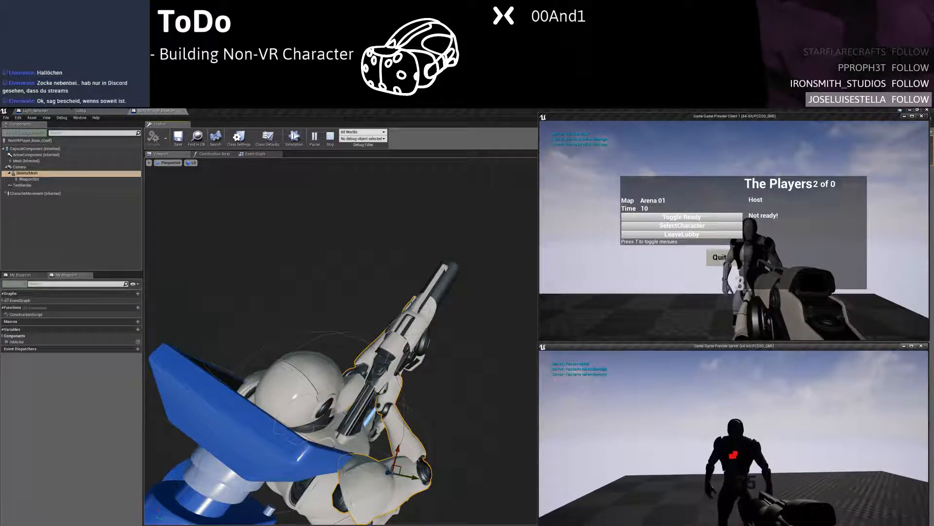
key(d)
click(734, 458)
click(734, 458)
click(734, 457)
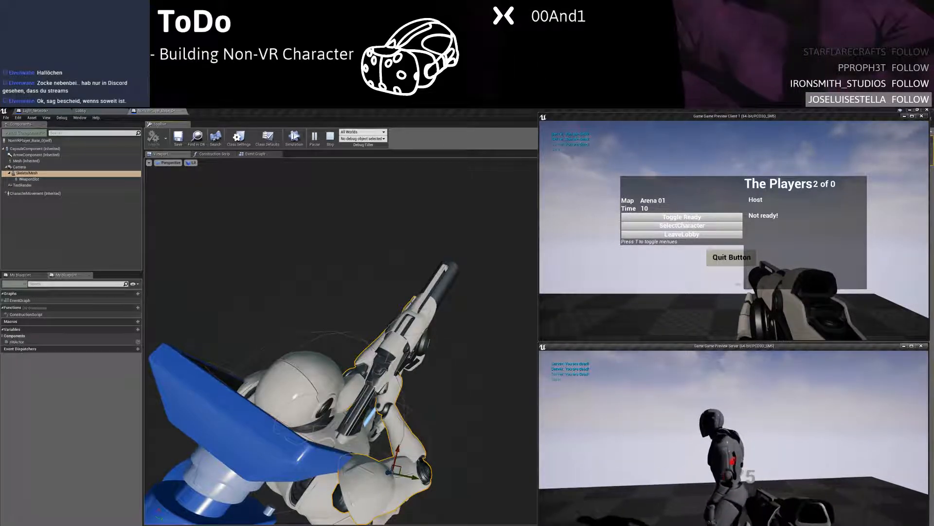
key(Escape)
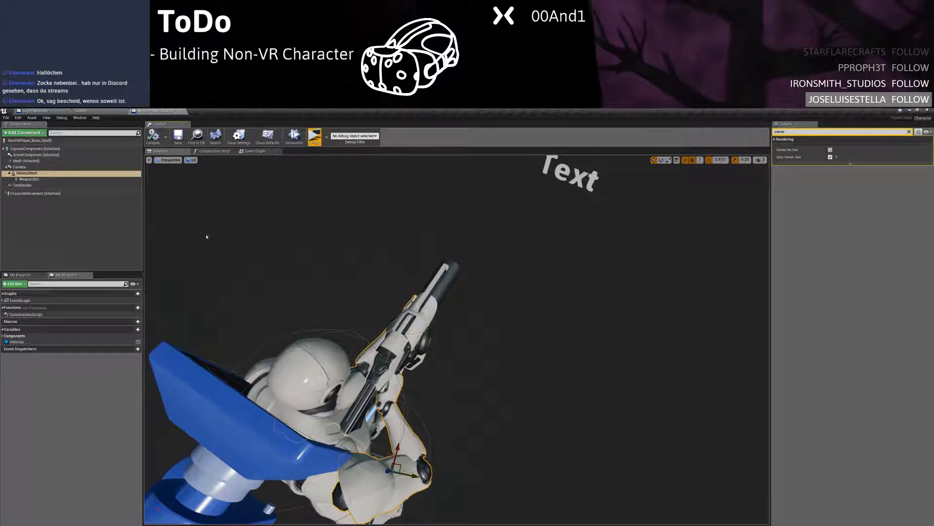
Save and close the NonVRPlayer_Base blueprint, and close the message log window
key(ctrl+s)
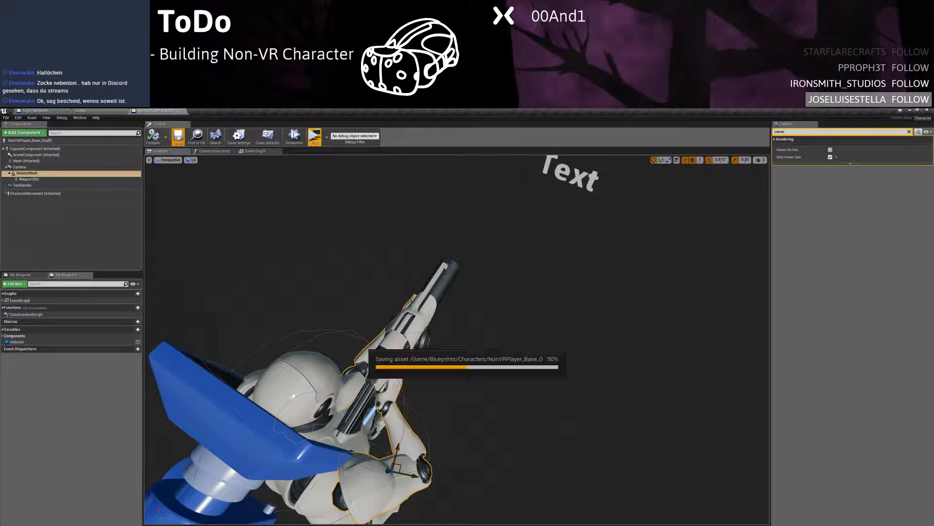
click(182, 110)
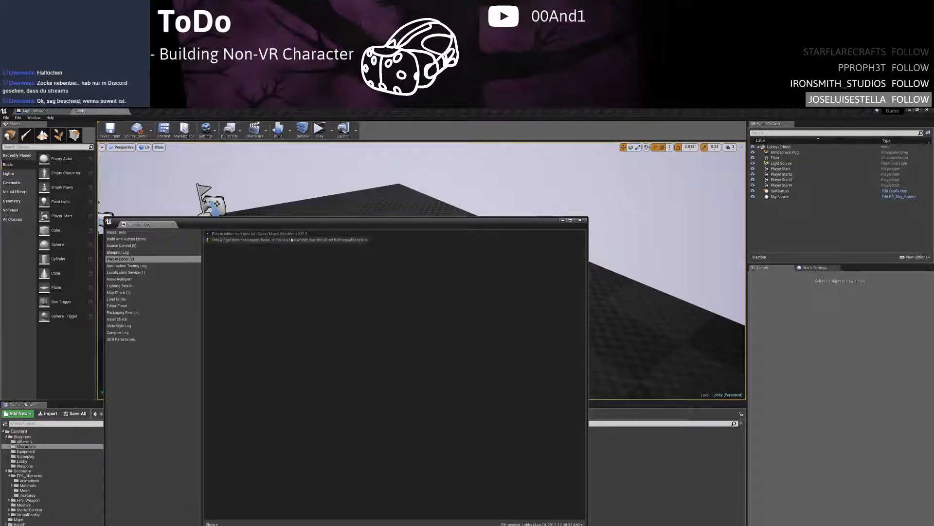
click(579, 220)
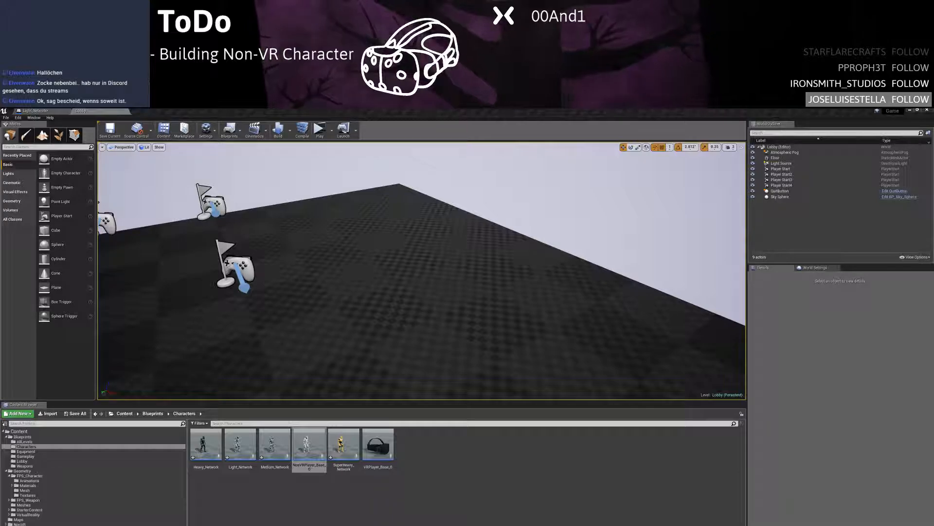
Run another play-test from the Lobby level and choose the Heavy character for the client
click(320, 129)
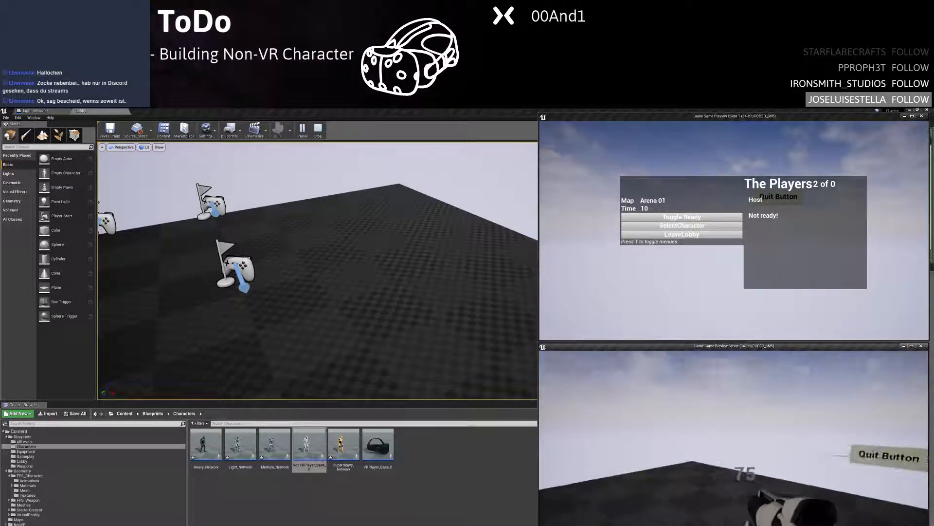
click(632, 228)
click(689, 226)
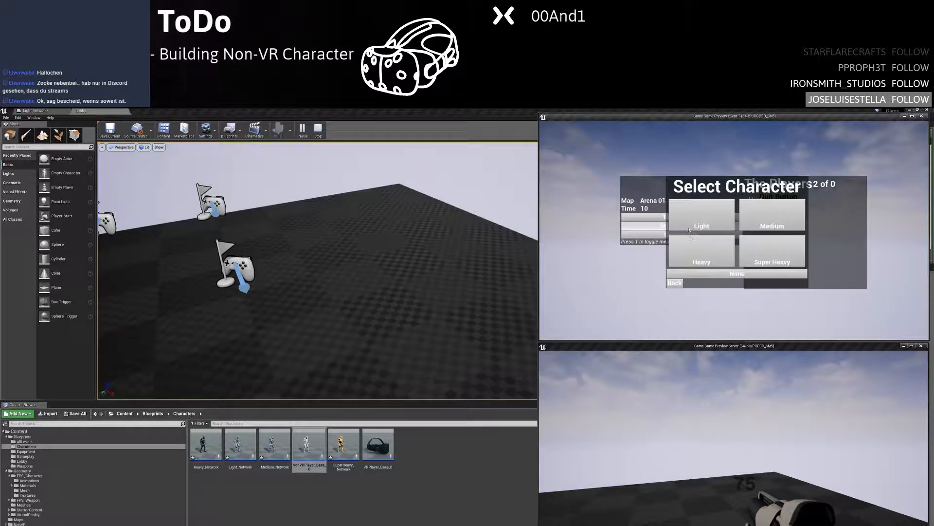
click(693, 251)
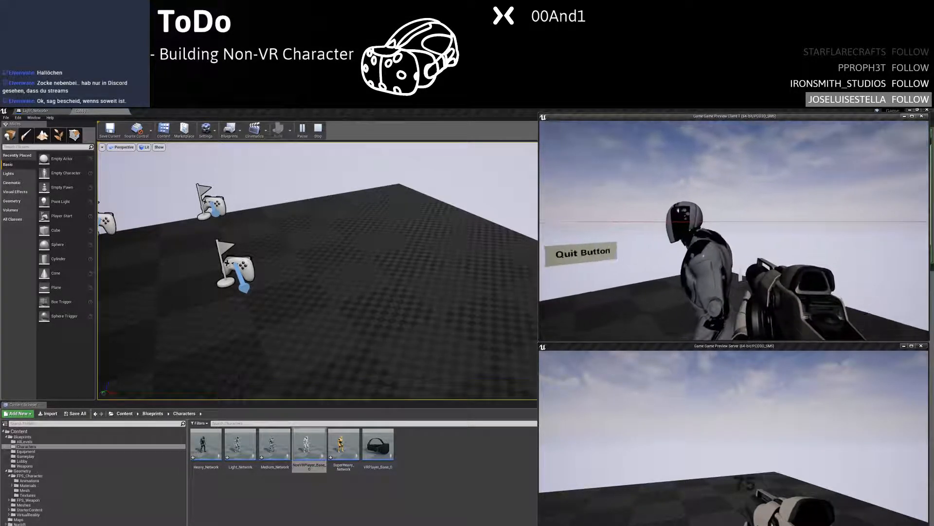
Strafe the client around the host's character while firing at it, and end the session
key(a)
click(734, 230)
click(734, 230)
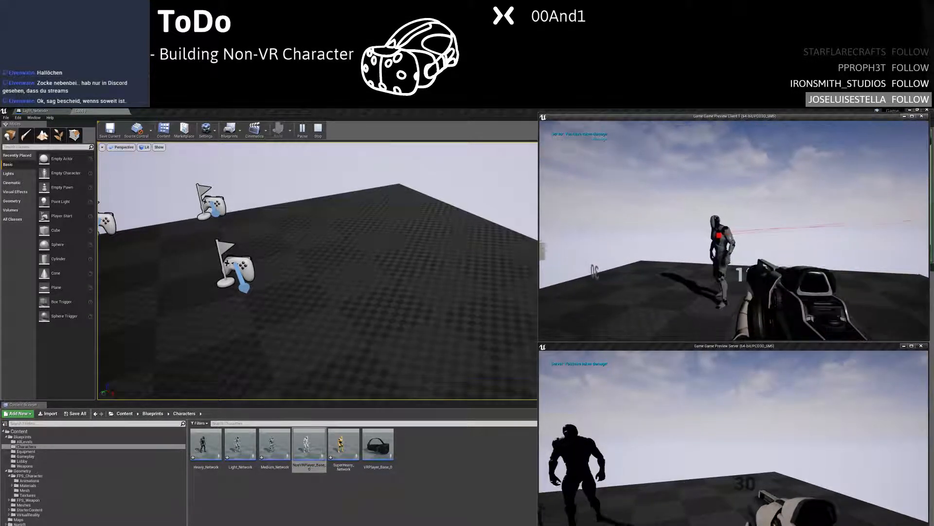
click(733, 230)
key(Escape)
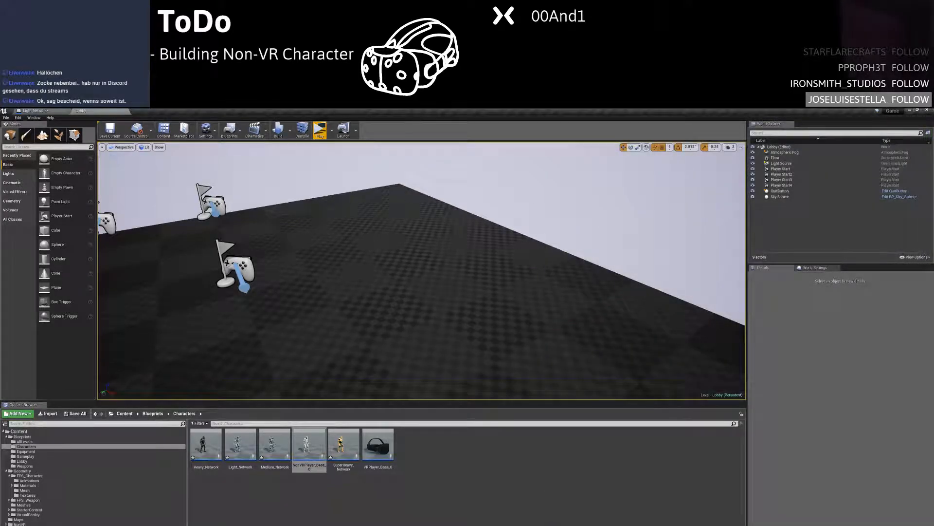
Open the Light_Network blueprint and examine its initial health and TextRender logic in the event graph
double_click(228, 454)
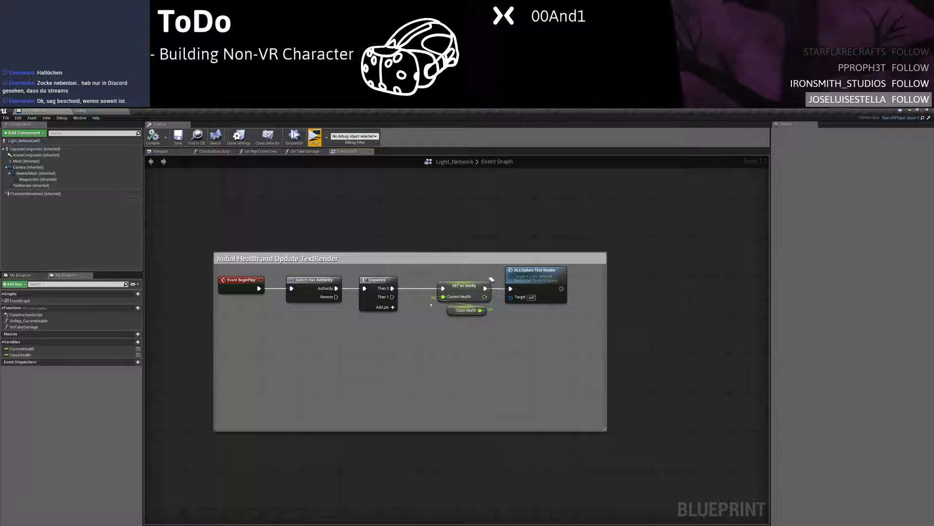
right_drag(246, 204, 218, 208)
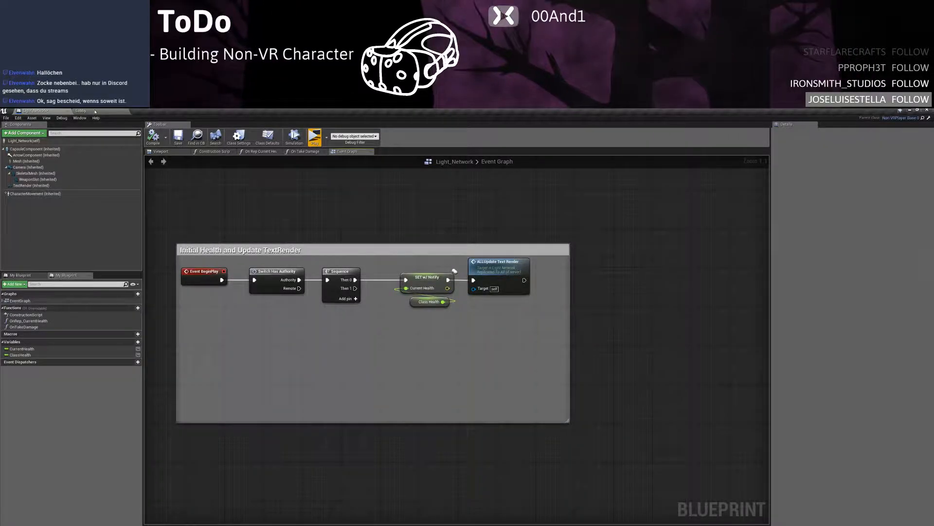
Open the BaseWeapon_0 blueprint from the Blueprints/Weapons folder and select its gun mesh in the 3D preview
click(73, 110)
click(35, 467)
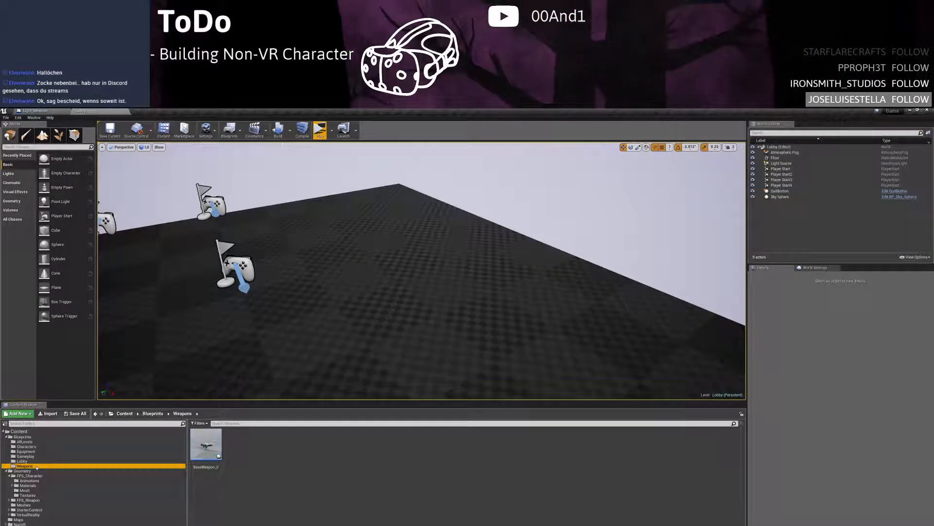
click(209, 455)
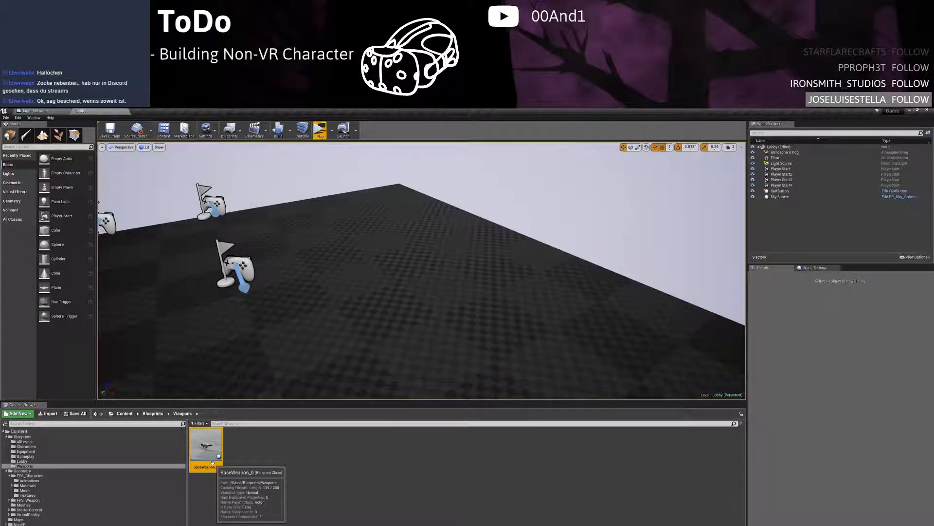
double_click(207, 445)
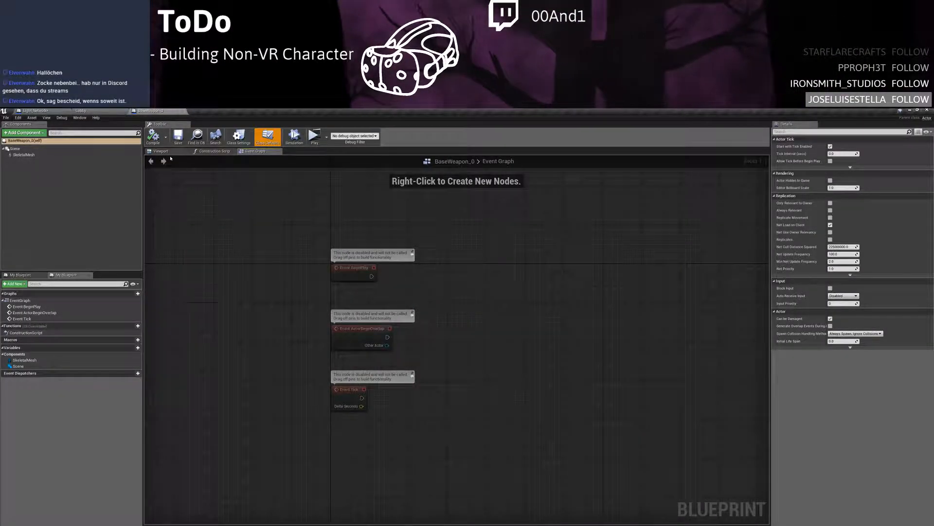
click(160, 151)
scroll(413, 298, up, 5)
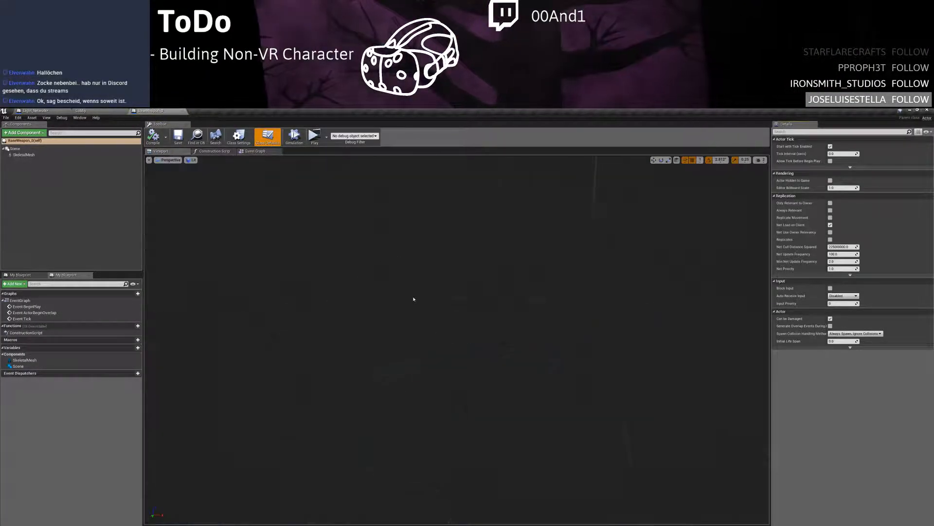
scroll(413, 299, down, 3)
click(462, 348)
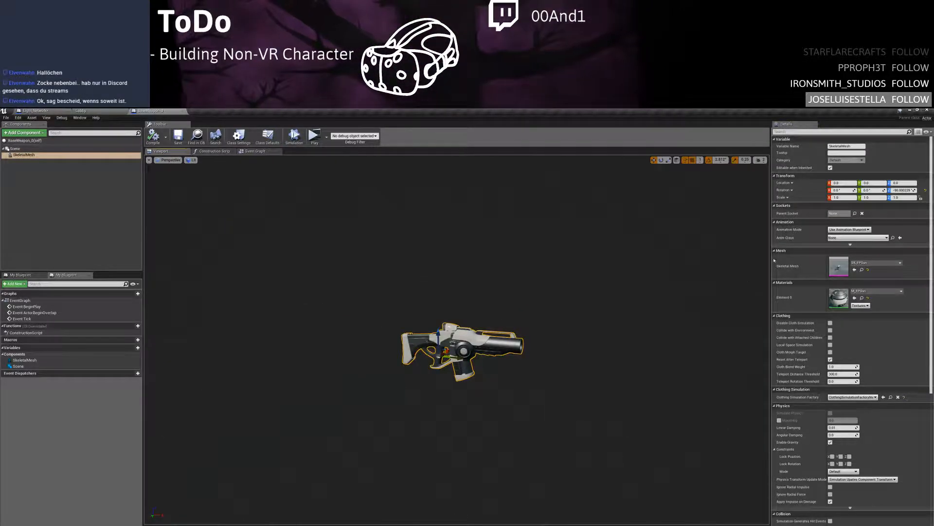
Try the M_Lamp material on BaseWeapon_0's gun mesh and inspect the look up close
click(876, 291)
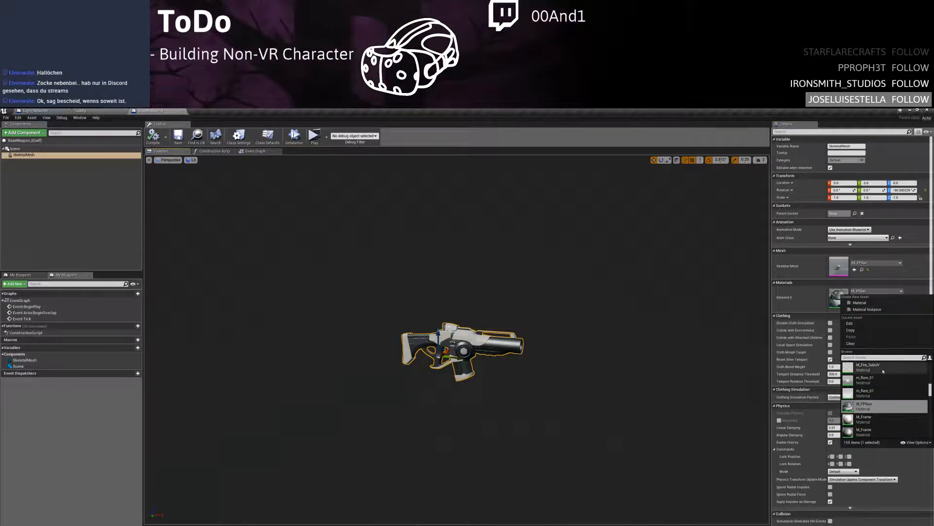
scroll(884, 407, down, 3)
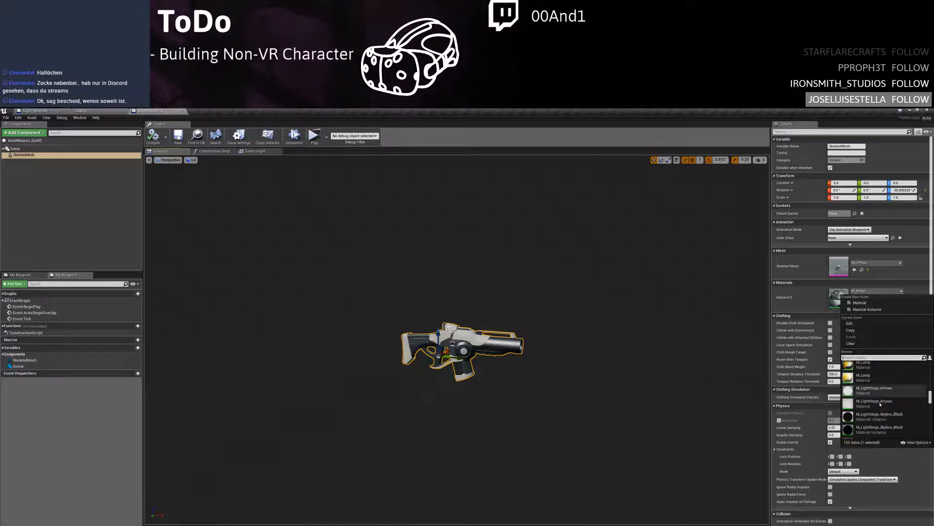
scroll(873, 377, up, 1)
click(874, 384)
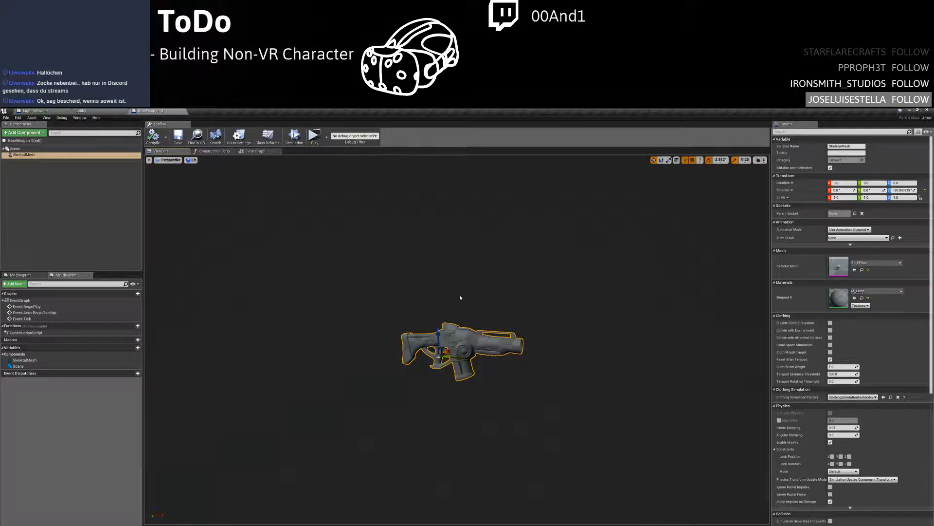
scroll(460, 322, up, 6)
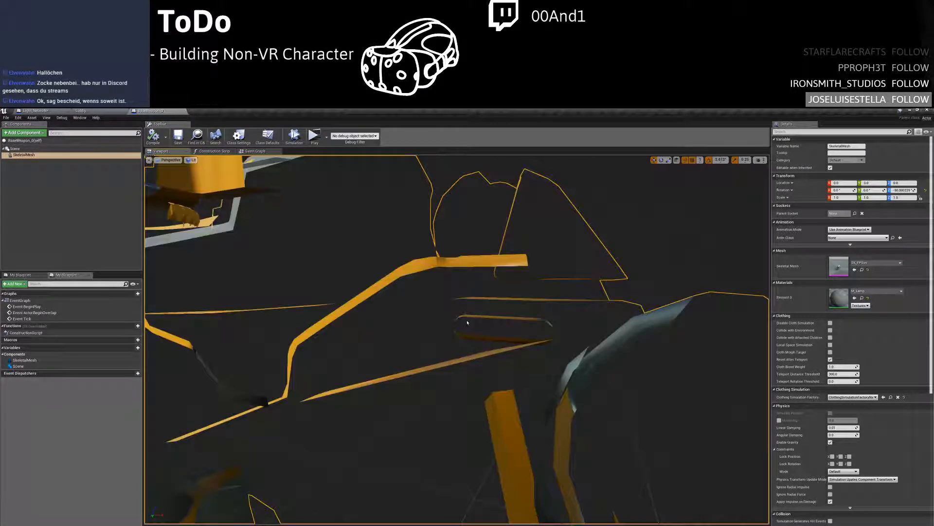
scroll(460, 321, down, 4)
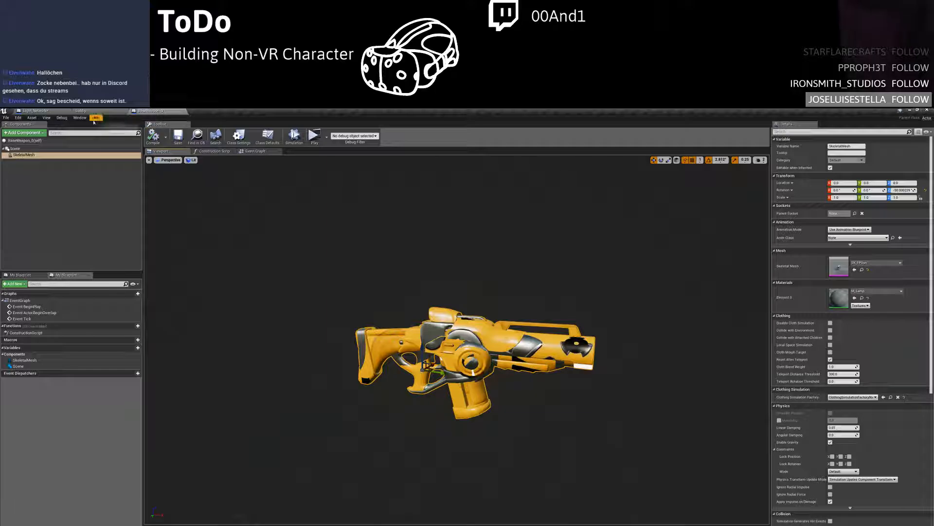
Examine the inherited weapon mesh on the Light_Network character in its 3D preview
click(254, 151)
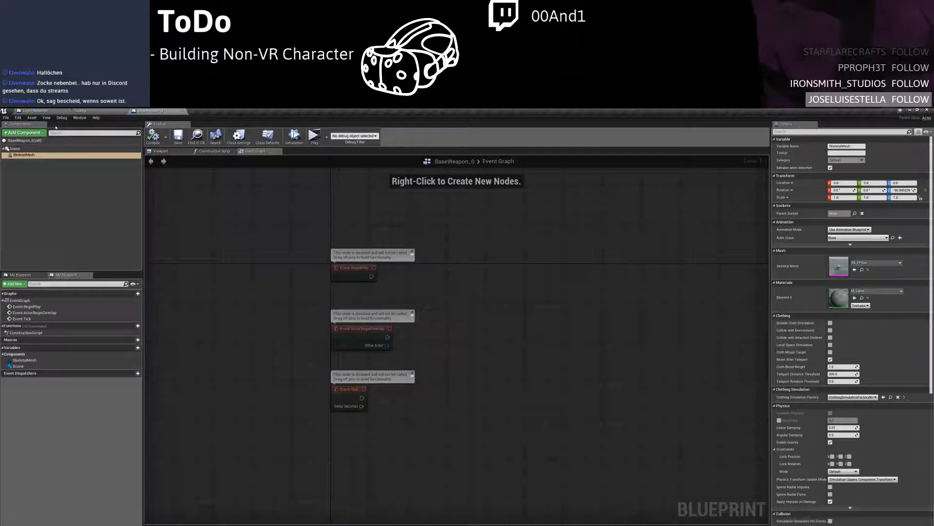
click(48, 111)
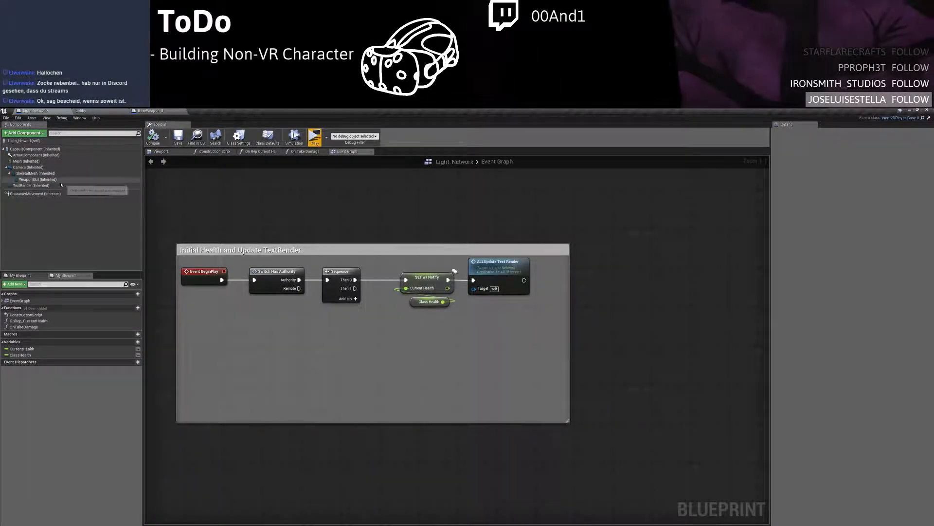
click(38, 179)
click(170, 152)
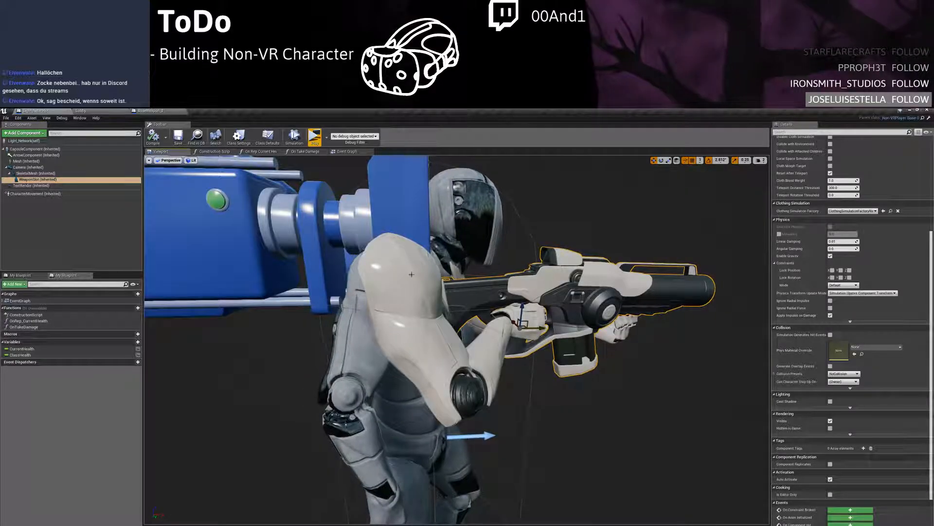
mouse_move(411, 273)
right_down()
mouse_move(311, 273)
mouse_move(307, 229)
mouse_move(399, 268)
right_up()
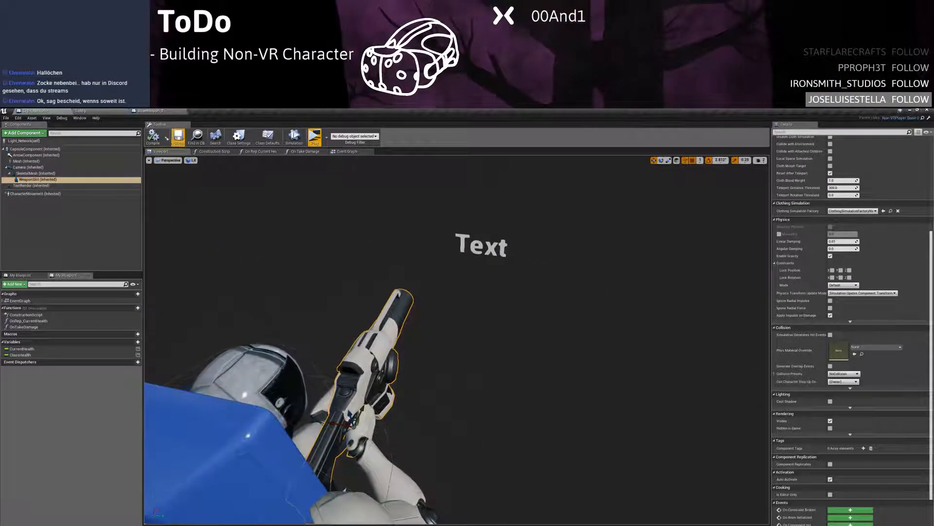
Delete the disabled BeginPlay, ActorBeginOverlap and Tick event nodes from BaseWeapon_0's event graph
click(151, 112)
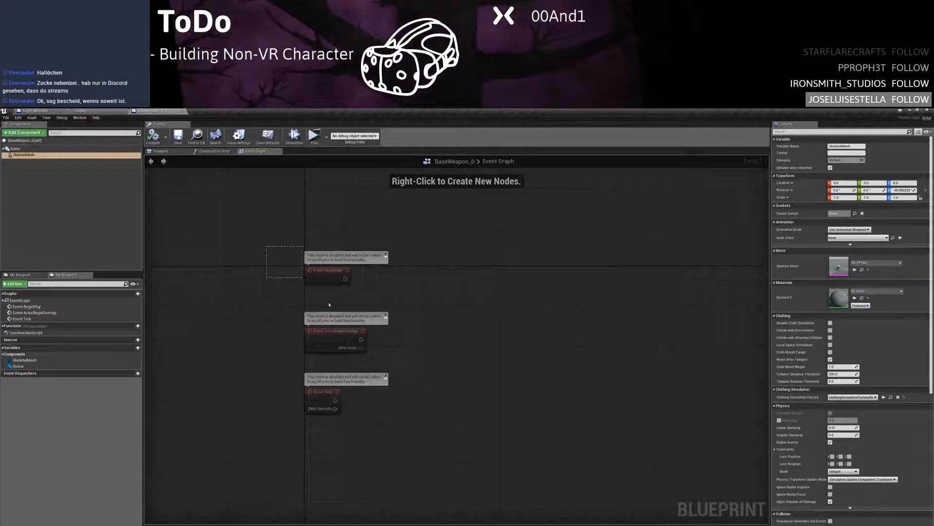
drag(250, 240, 428, 431)
key(Delete)
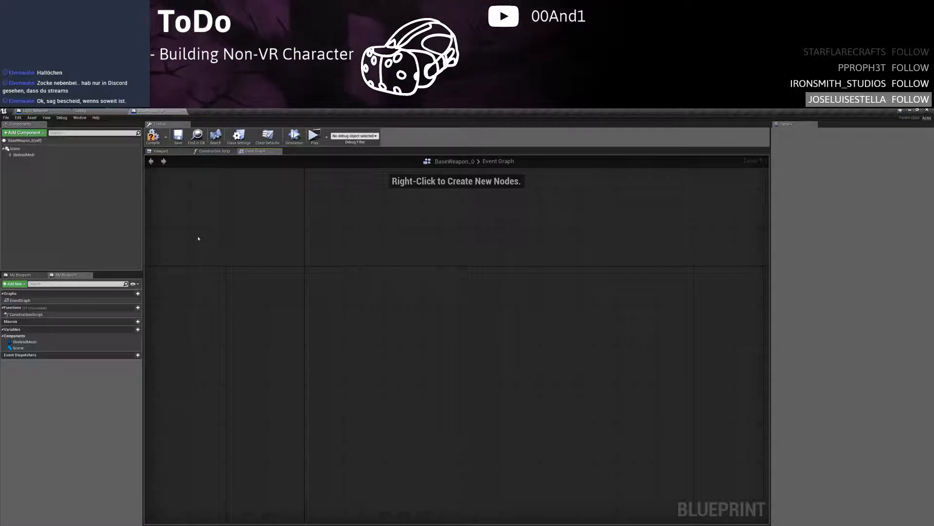
Set BaseWeapon_0's gun mesh material to M_FPGun, compile the blueprint and return to its event graph
click(23, 154)
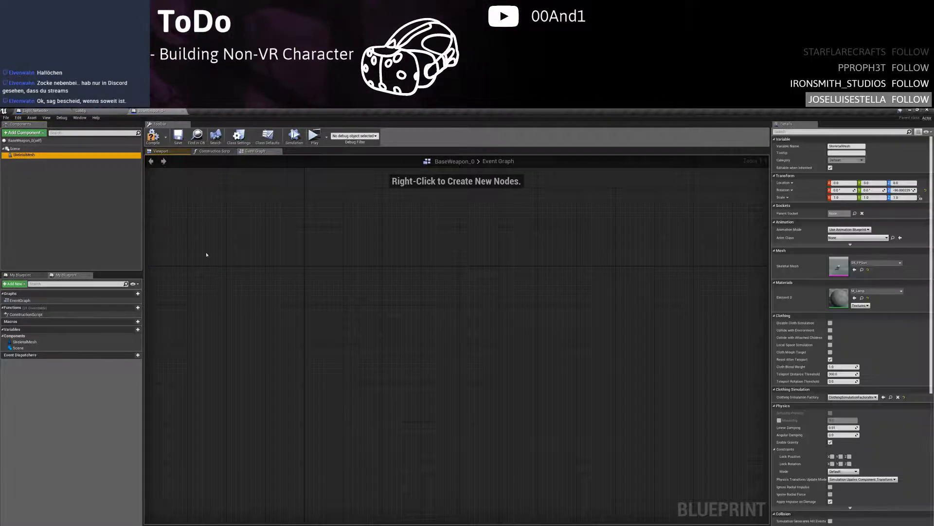
click(161, 150)
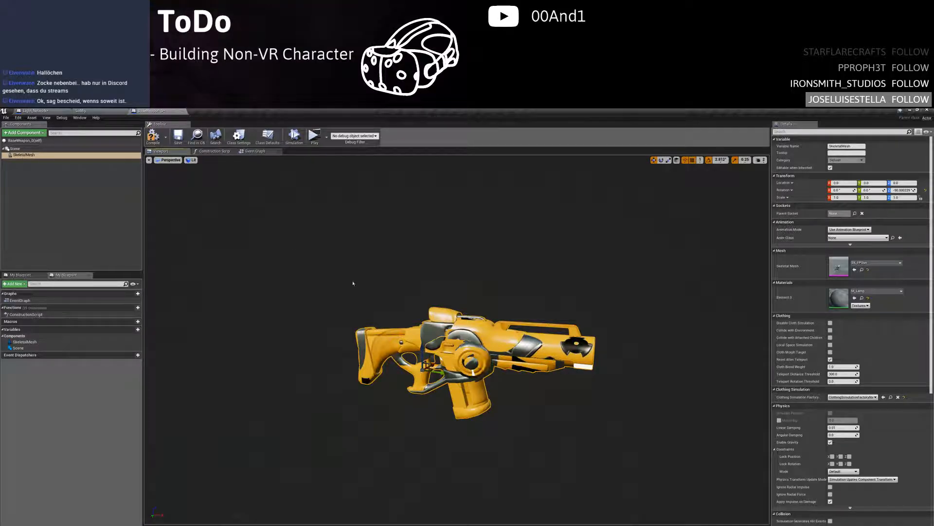
click(872, 291)
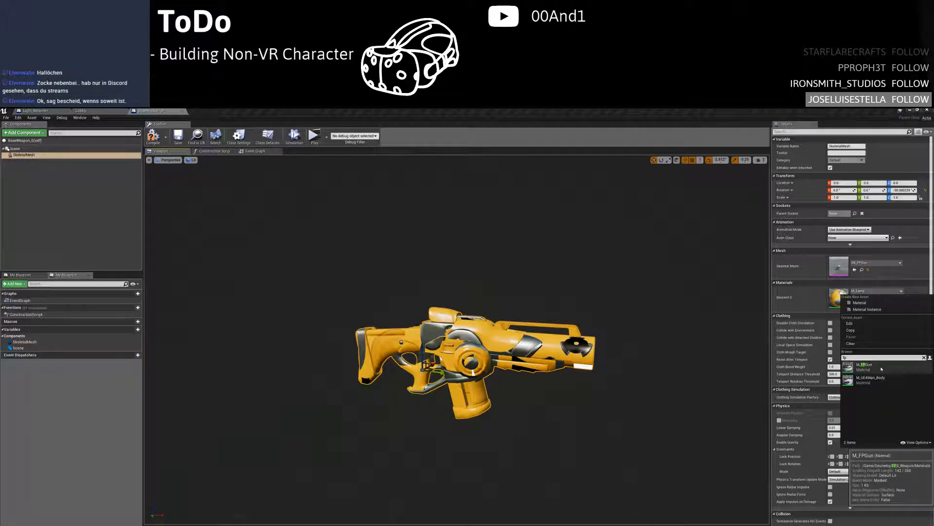
click(871, 365)
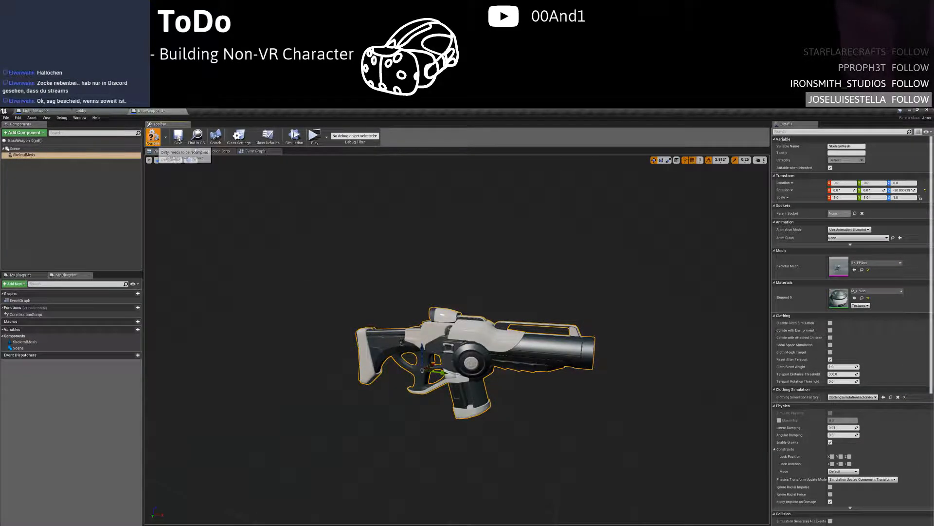
click(254, 151)
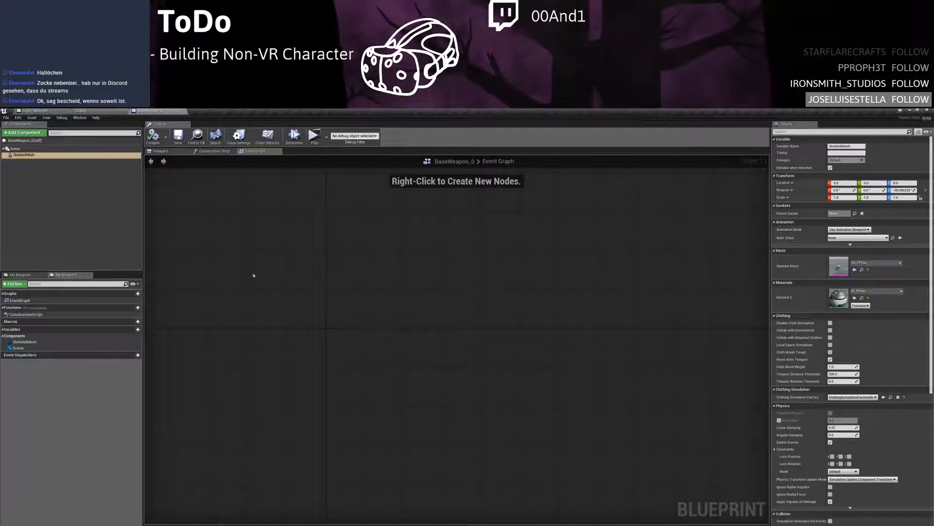
Duplicate the BaseWeapon_0 blueprint in the Weapons folder and name the copy AutomaticRifle
click(34, 110)
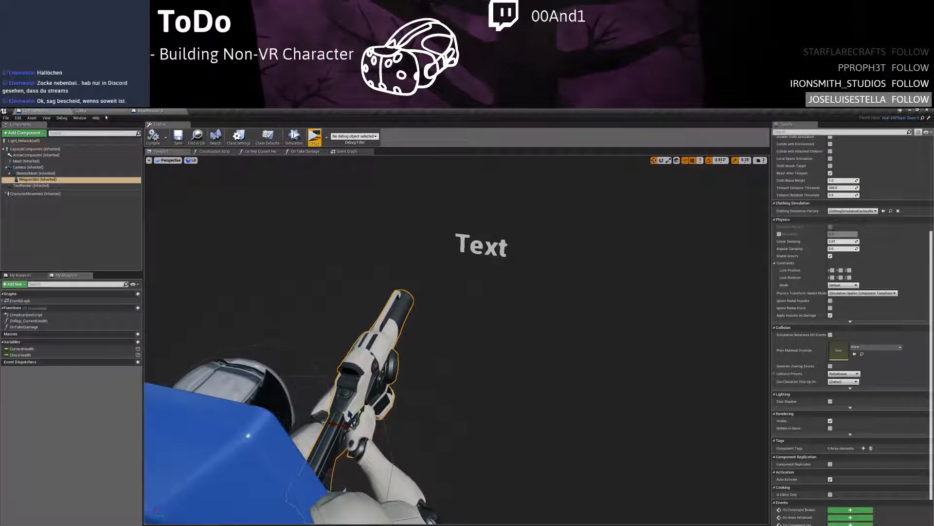
click(81, 111)
right_click(211, 448)
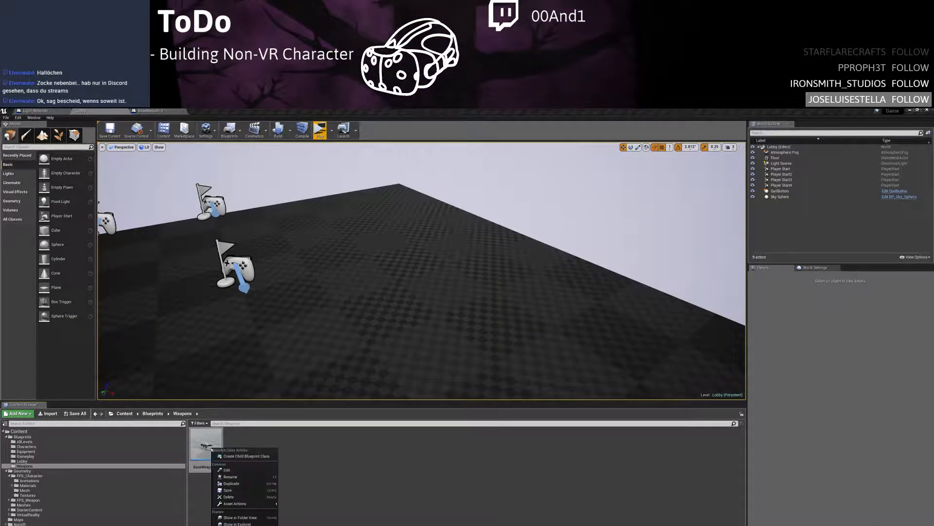
click(232, 484)
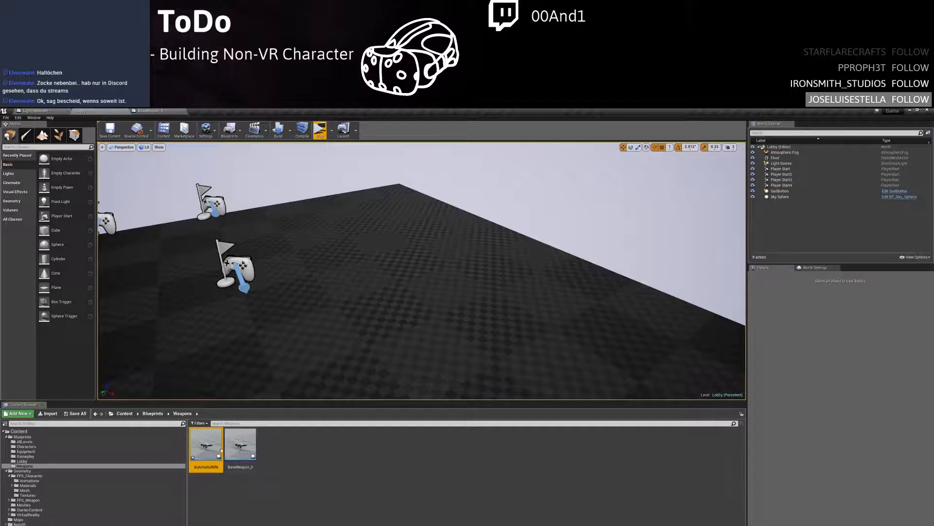
Open the AutomaticRifle blueprint and check which skeletal meshes are available for its gun component
double_click(220, 450)
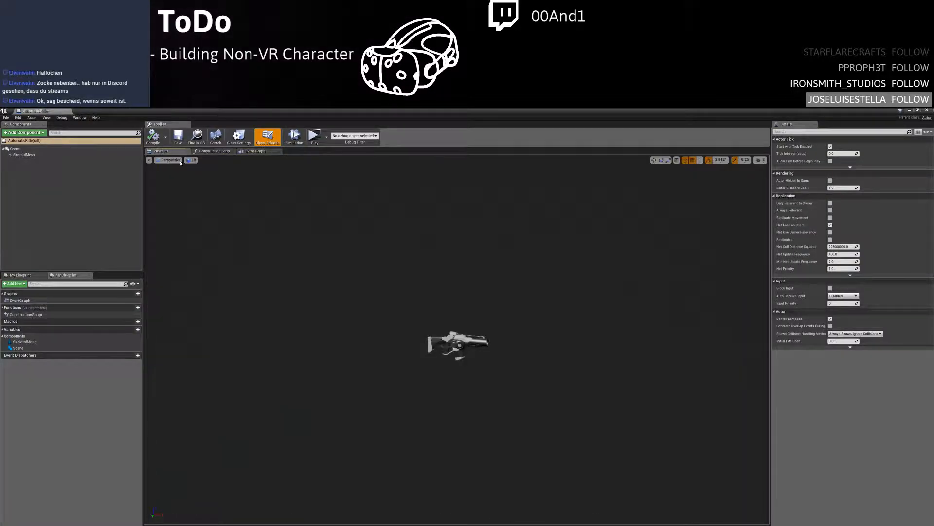
click(459, 337)
right_drag(459, 337, 454, 331)
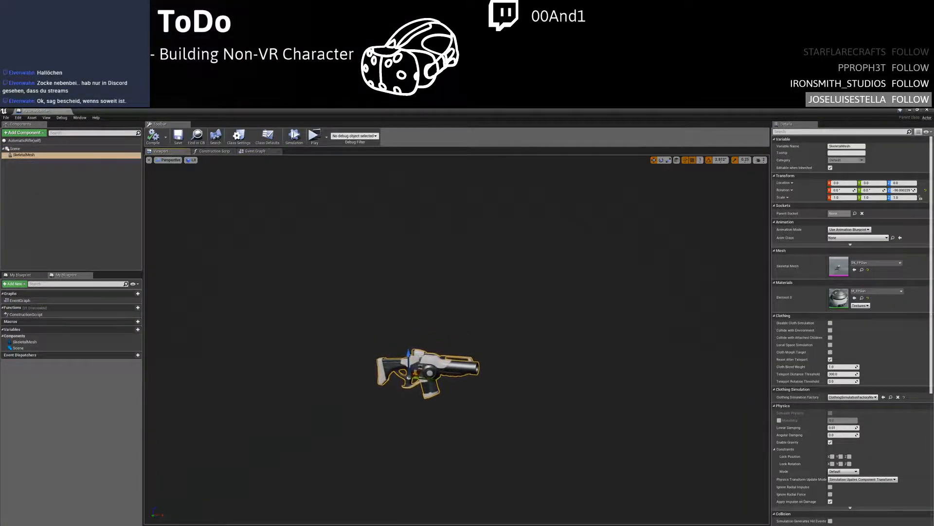
scroll(490, 351, up, 6)
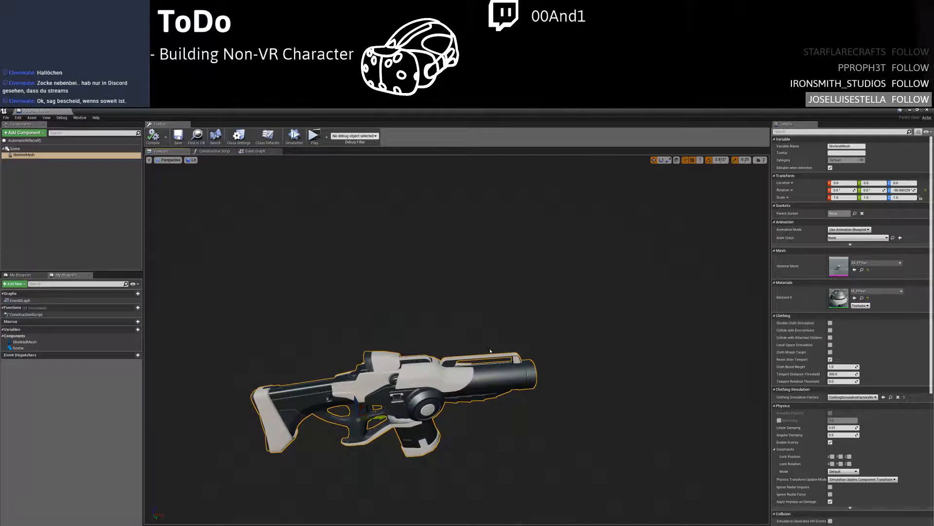
click(890, 266)
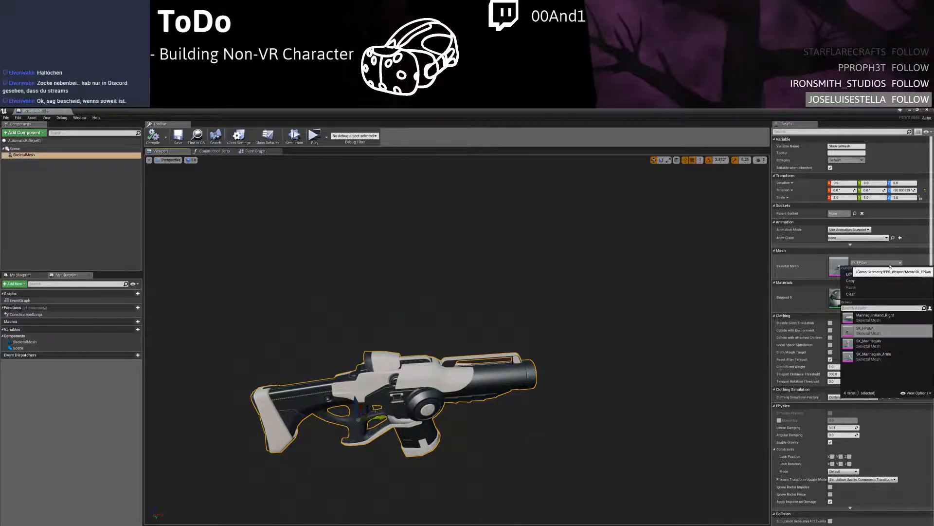
click(654, 295)
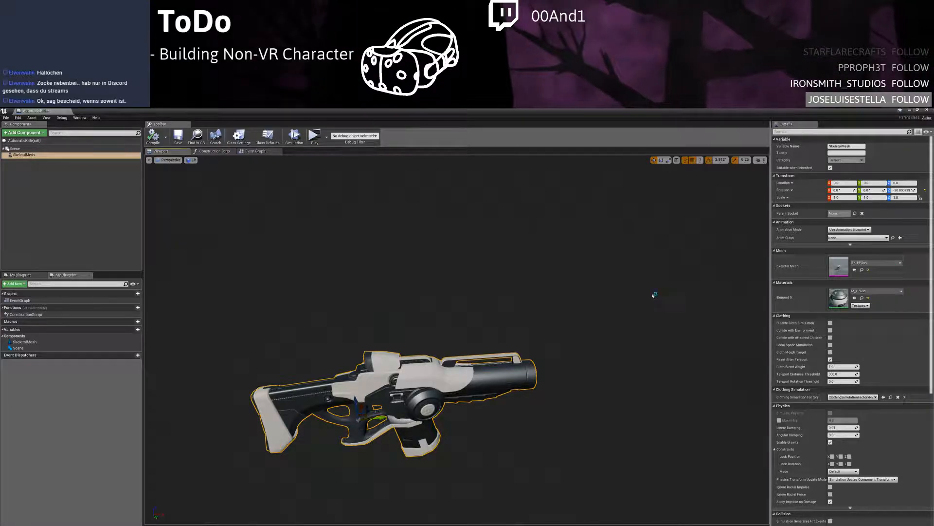
Delete the SkeletalMesh and Scene components from AutomaticRifle, compile it and show its event graph
click(33, 171)
click(35, 154)
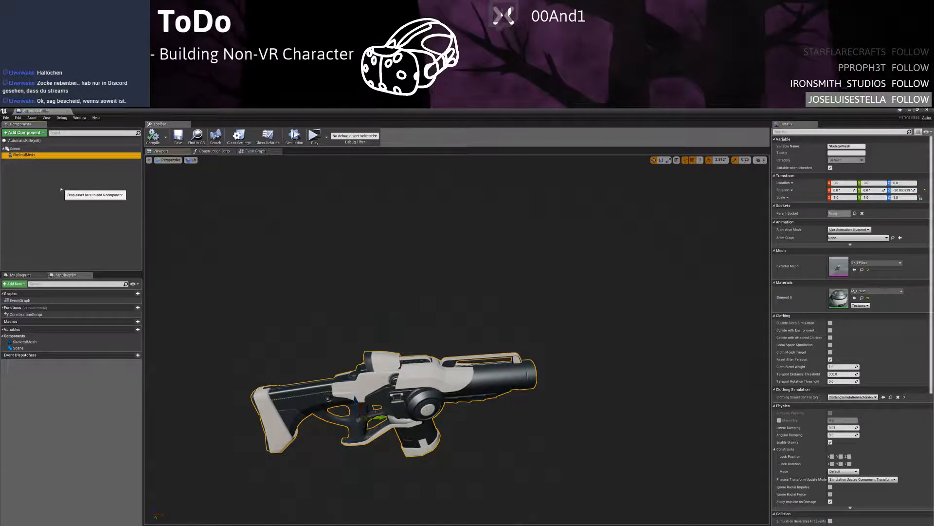
key(Delete)
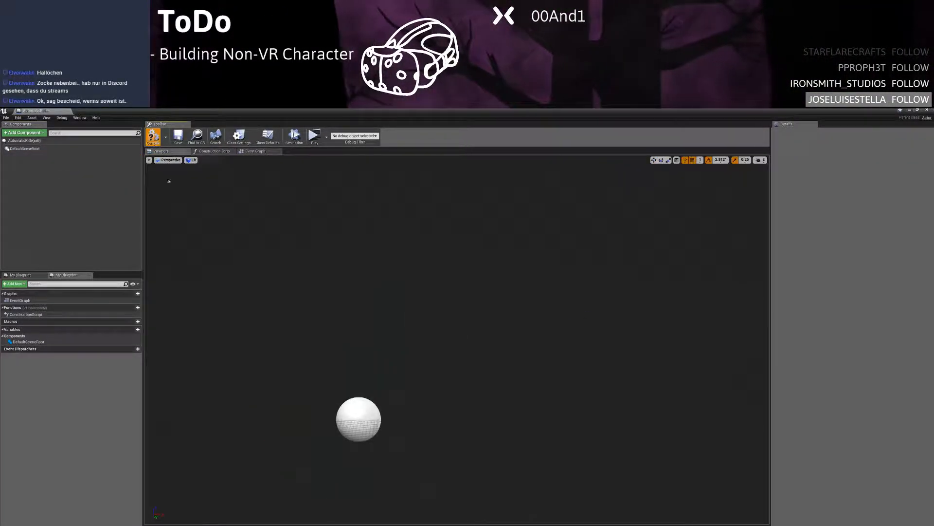
click(255, 152)
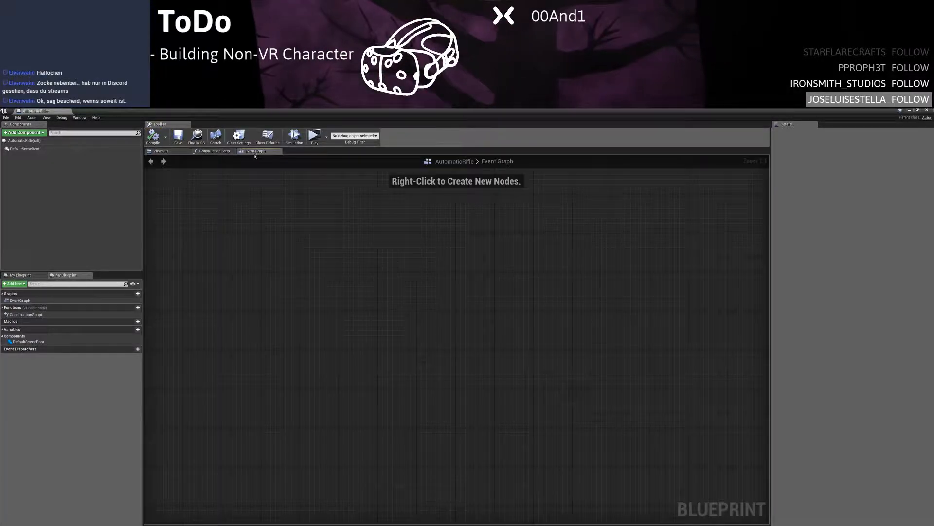
Place the AutomaticRifle editor directly after Light_Network and open Light_Network's event graph
drag(37, 110, 84, 111)
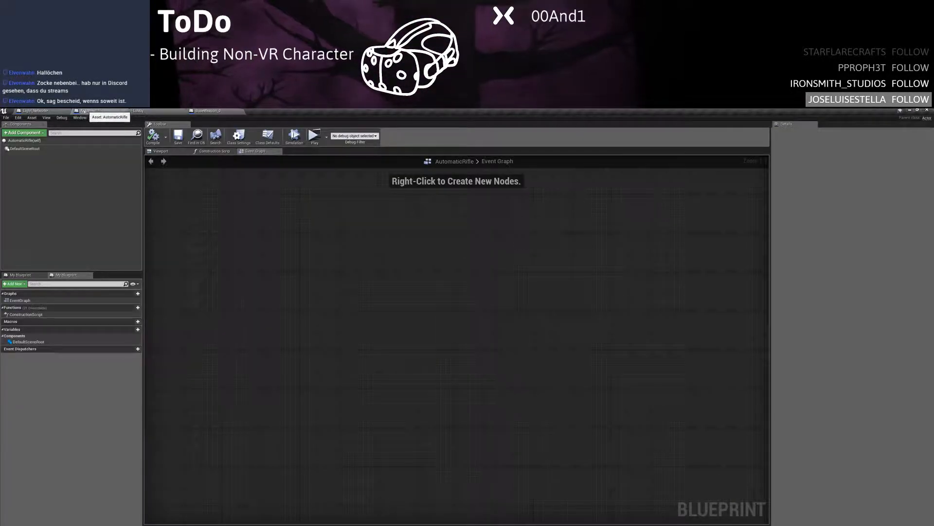
click(51, 111)
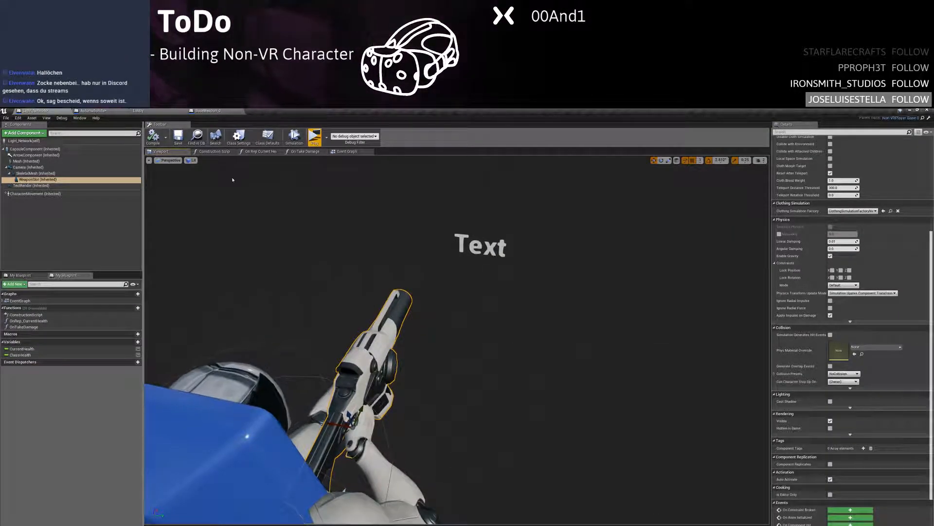
click(347, 151)
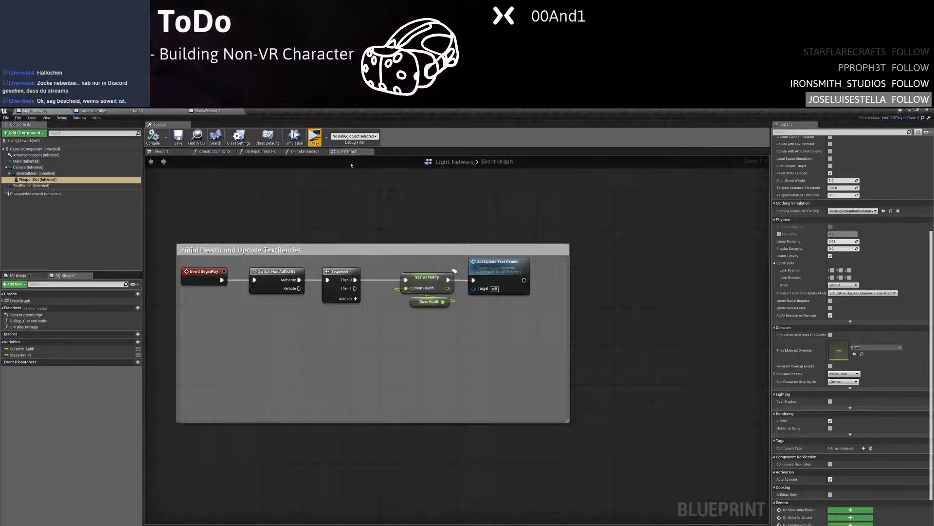
Add a Q key input event in the empty graph area below the Initial Health and Update TextRender comment
right_click(362, 343)
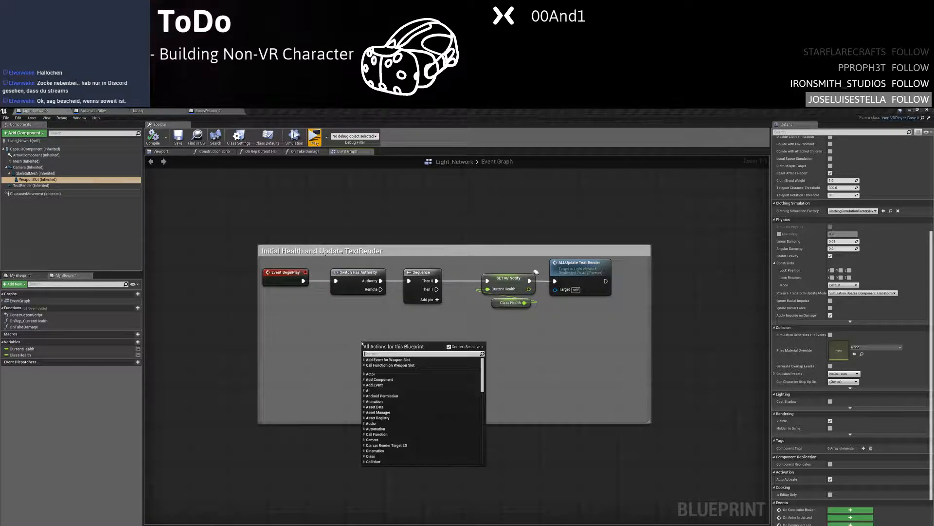
right_drag(323, 338, 296, 188)
scroll(316, 230, down, 3)
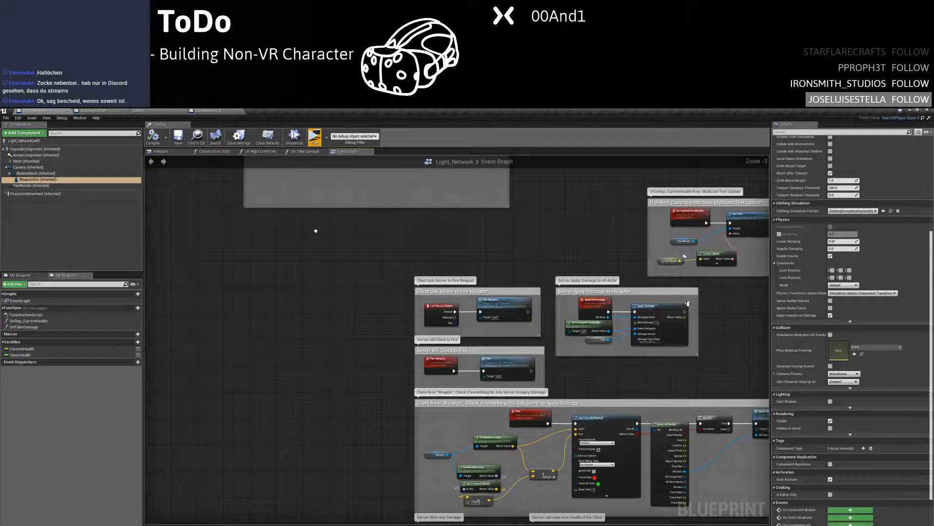
right_drag(316, 231, 342, 385)
drag(510, 396, 511, 396)
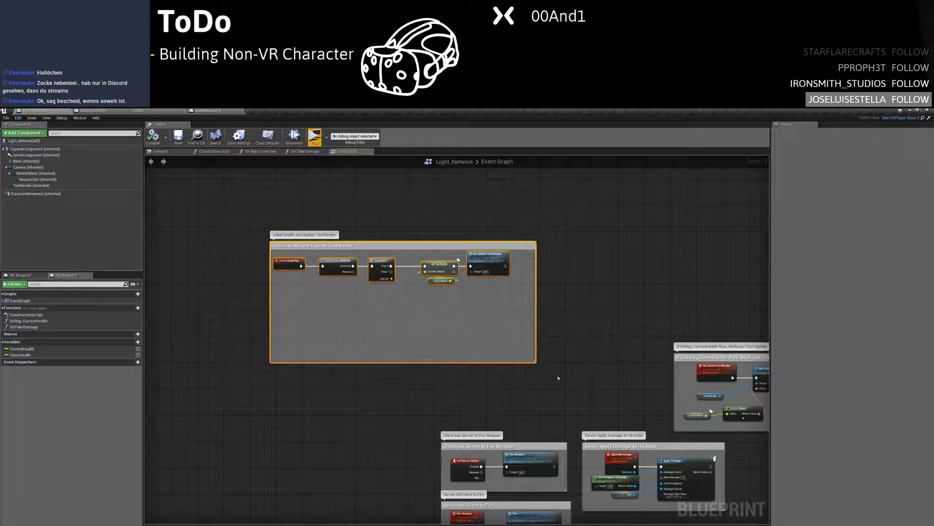
right_drag(374, 362, 396, 383)
right_click(284, 413)
text(E)
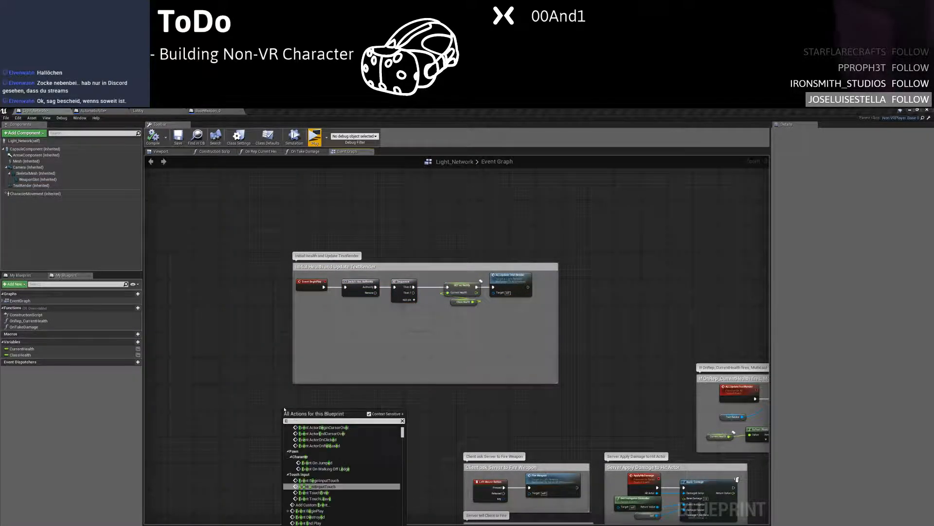
key(BackSpace)
text(q)
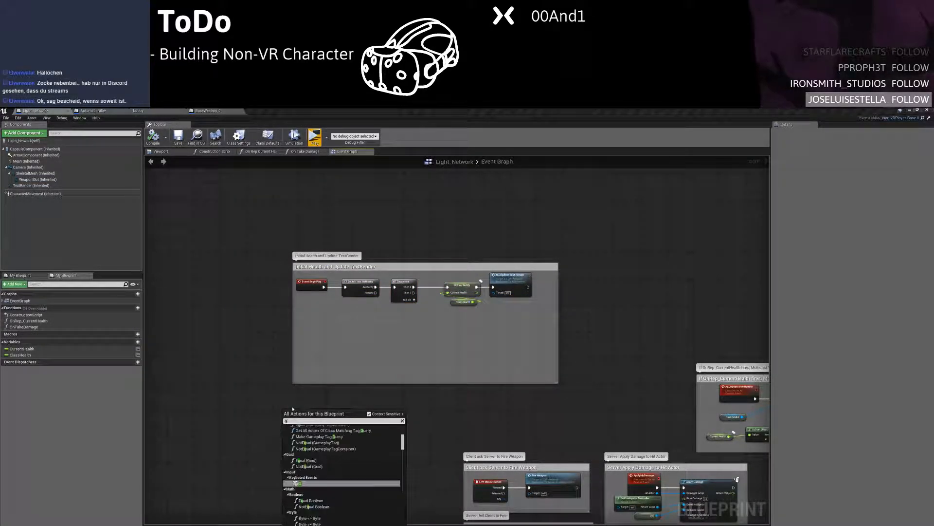
text( Key)
click(316, 439)
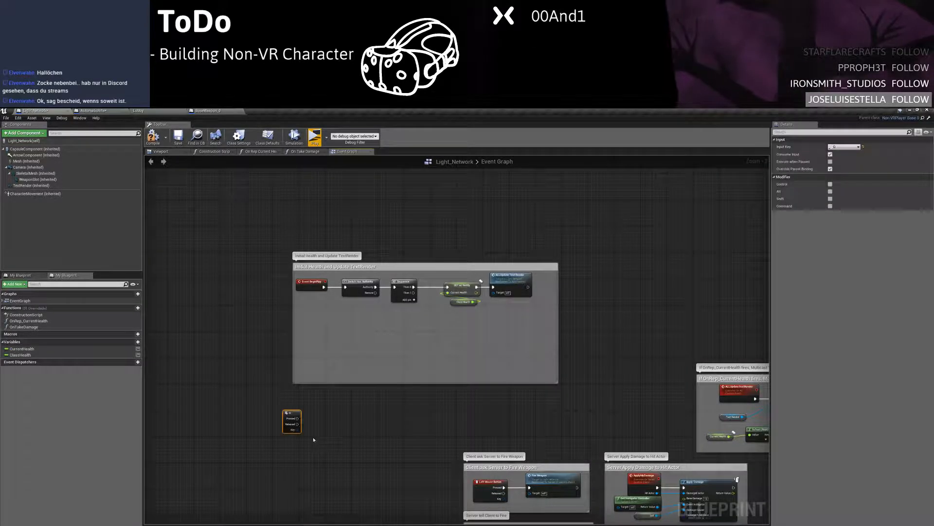
Position the Q event in the free graph area and place a WeaponSlot component reference beneath it
scroll(322, 437, up, 3)
drag(275, 402, 243, 403)
right_drag(259, 407, 331, 384)
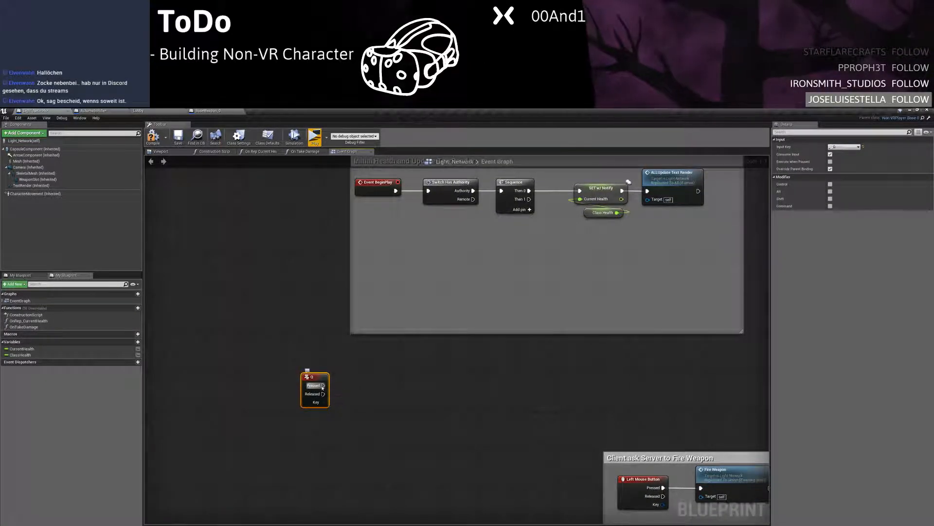
mouse_move(323, 385)
mouse_down()
mouse_move(381, 380)
mouse_move(382, 369)
mouse_move(323, 385)
mouse_up()
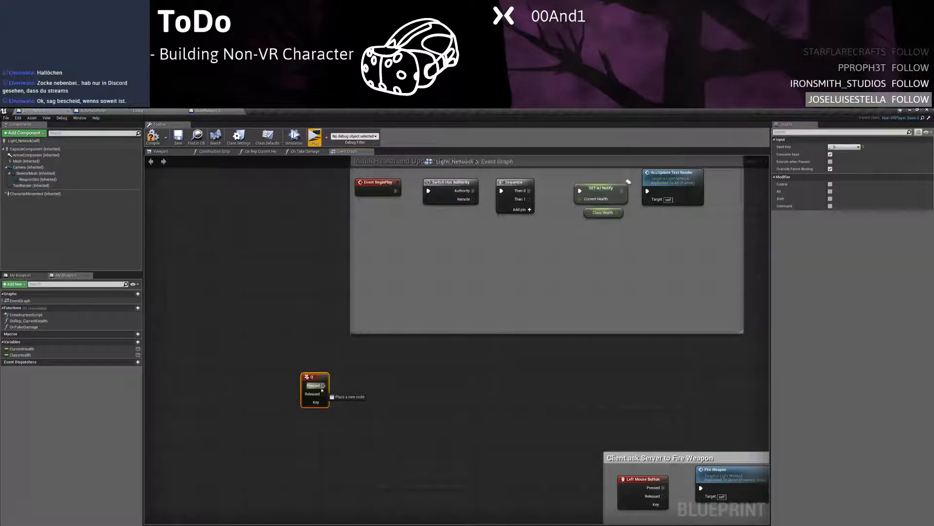
click(31, 179)
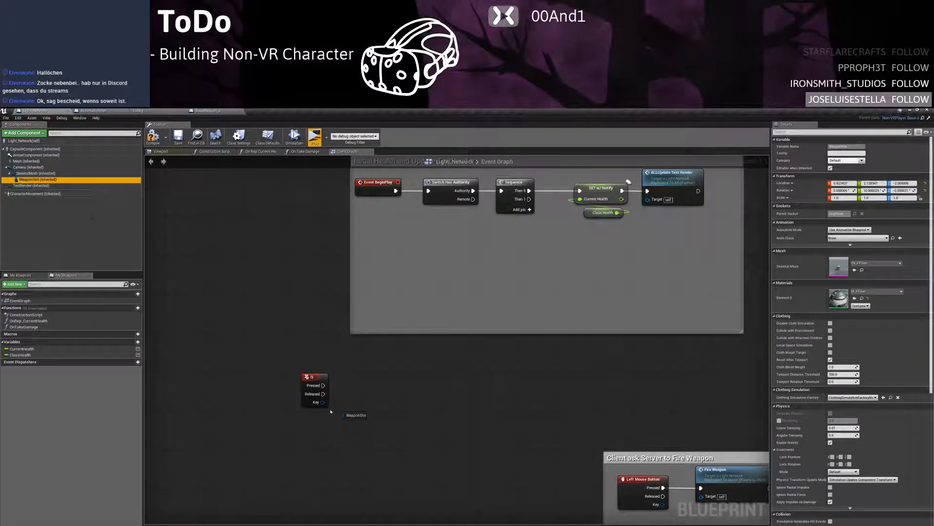
drag(30, 180, 308, 440)
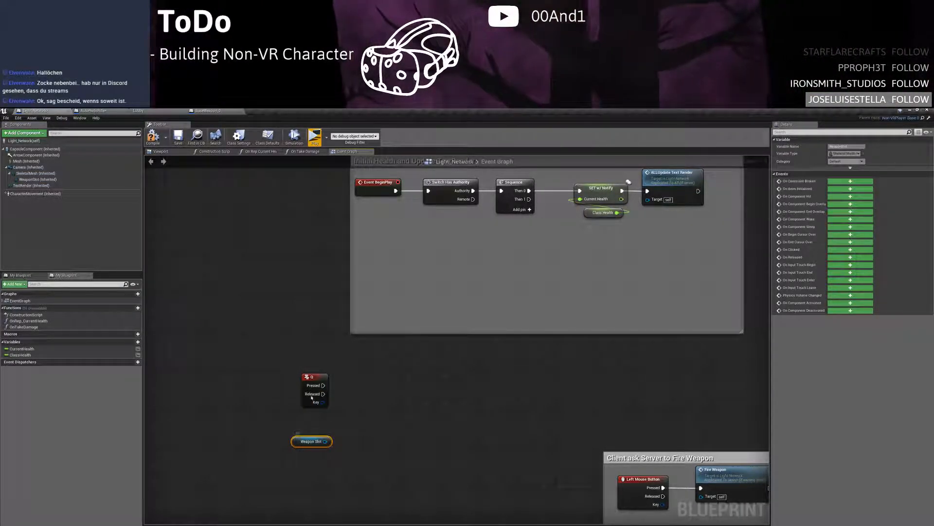
click(307, 380)
drag(306, 381, 318, 389)
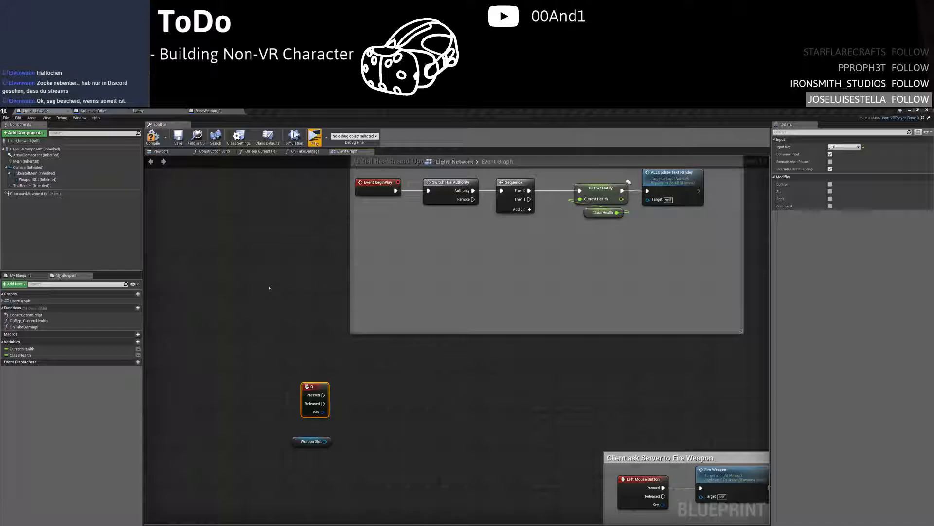
right_drag(317, 358, 295, 308)
drag(297, 337, 287, 333)
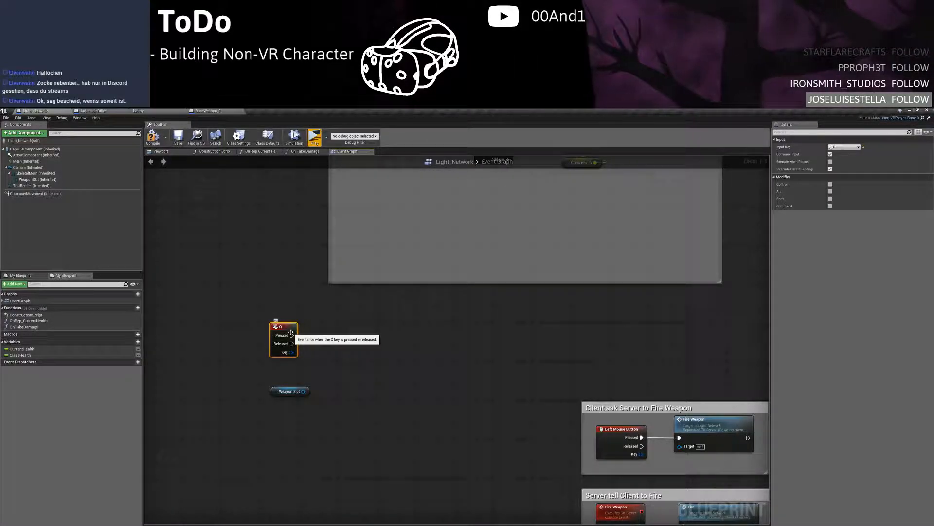
Create a Set Skeletal Mesh node that targets the Weapon Slot reference
drag(274, 392, 327, 367)
click(288, 346)
click(301, 371)
text(set)
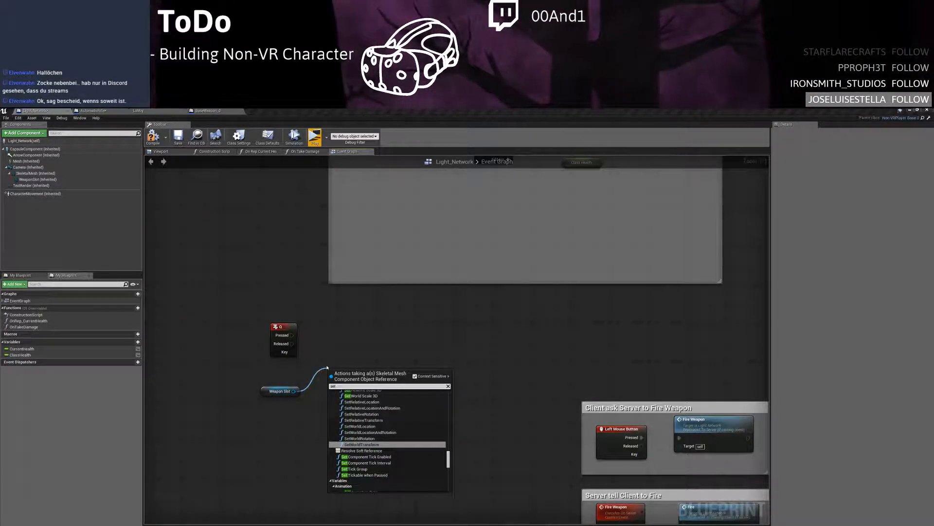
text( mode)
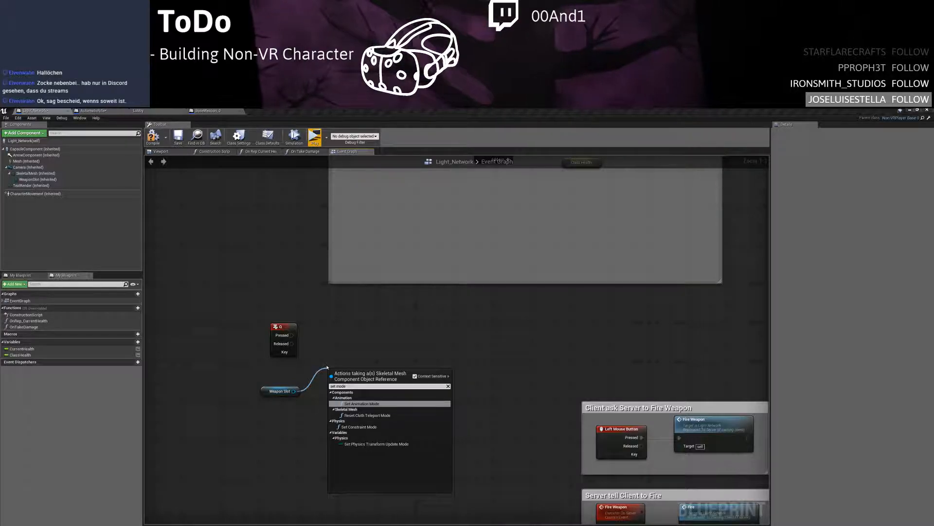
key(BackSpace)
key(BackSpace)
key(BackSpace)
key(BackSpace)
text(skel)
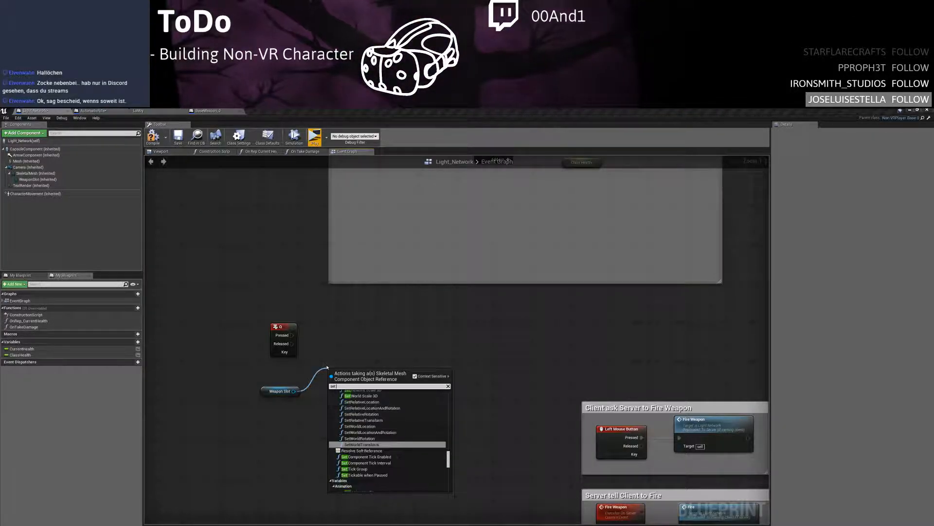
text(e)
key(Return)
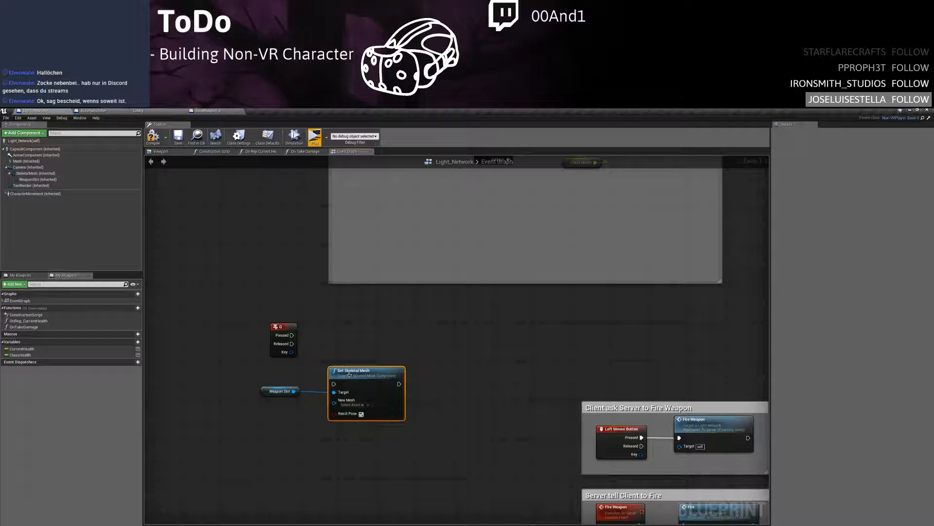
Place Set Skeletal Mesh beside the Q event, run it from Pressed and choose SK_FPGun as the new mesh
drag(349, 375, 355, 326)
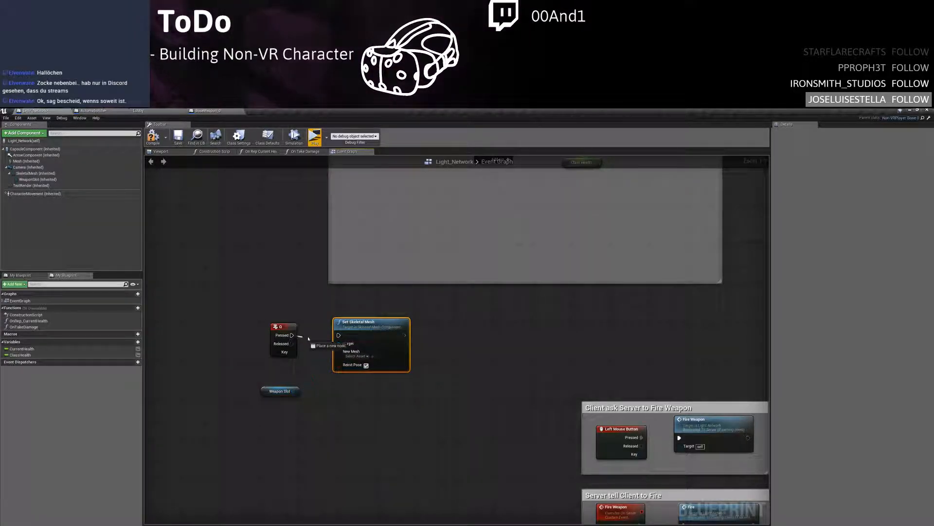
click(355, 355)
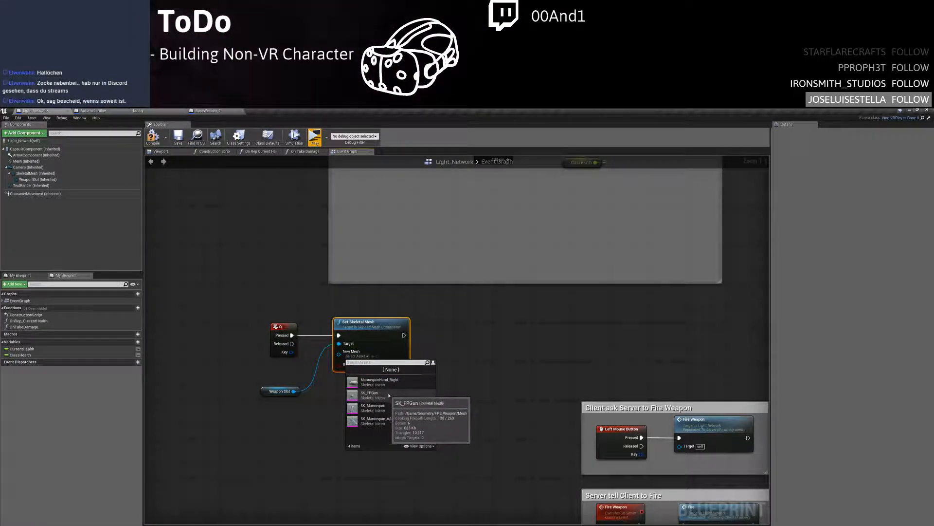
click(381, 396)
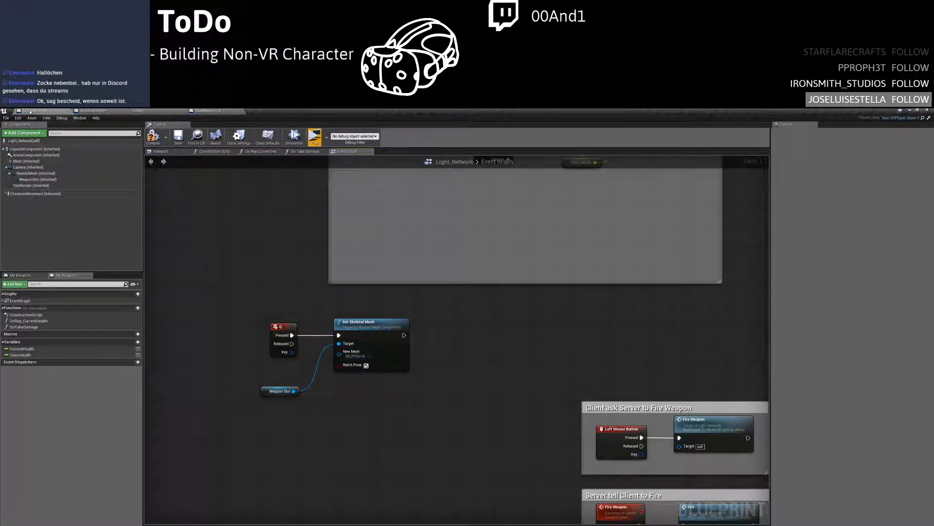
Return to the Lobby level editor and look through the Blueprints subfolders and the FPS_Character folders for mesh assets
click(97, 111)
click(164, 112)
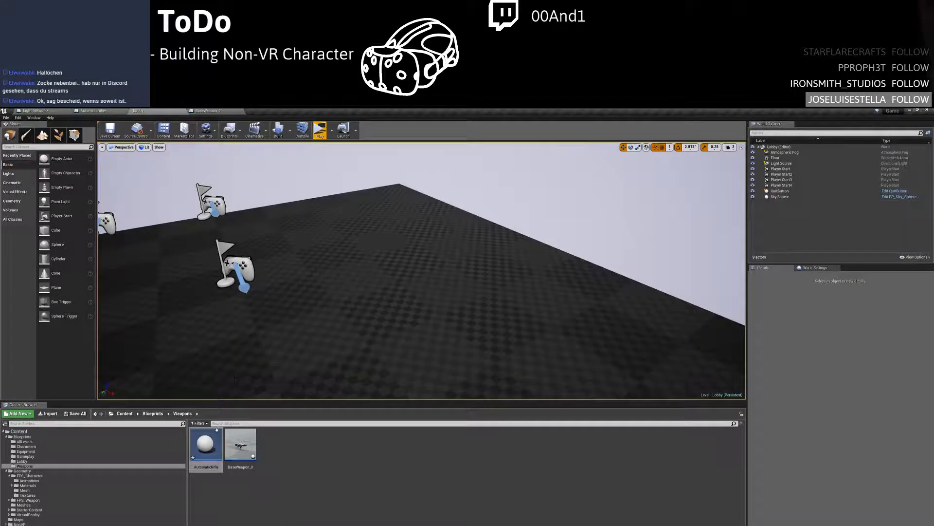
click(69, 461)
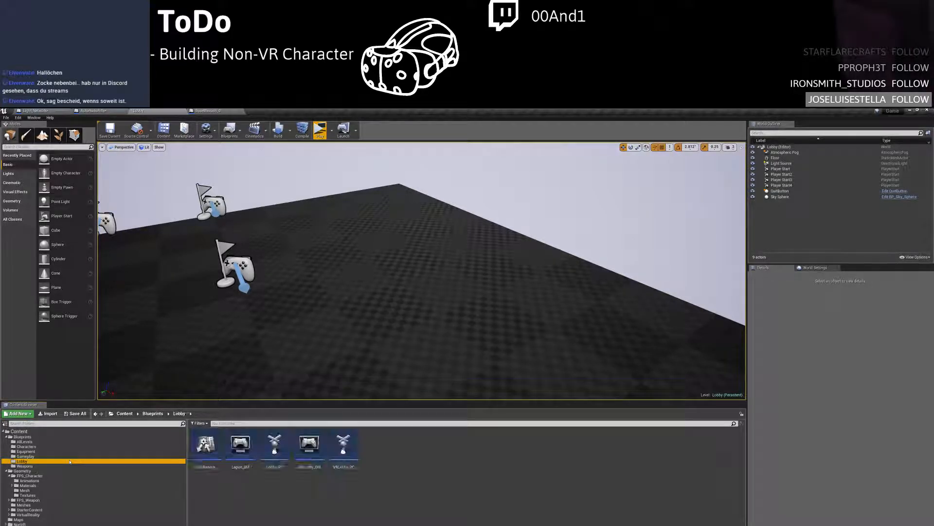
click(70, 451)
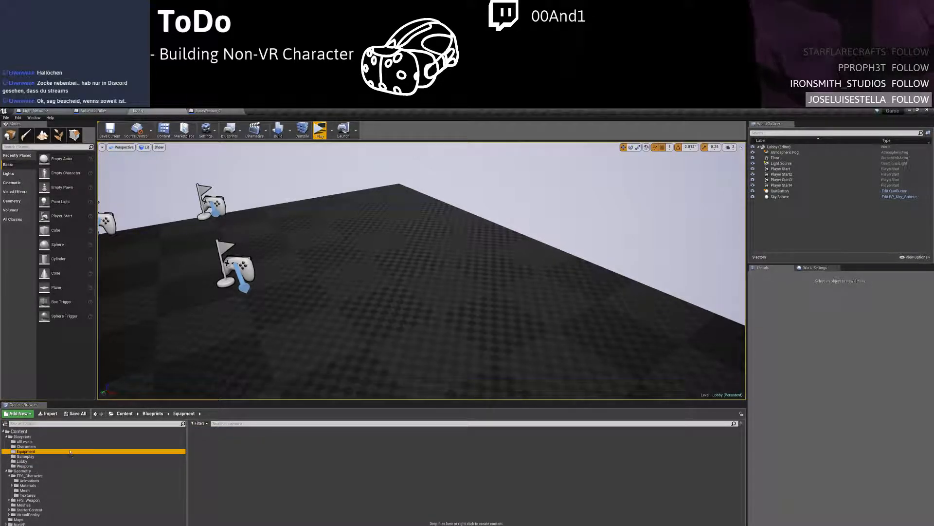
click(70, 448)
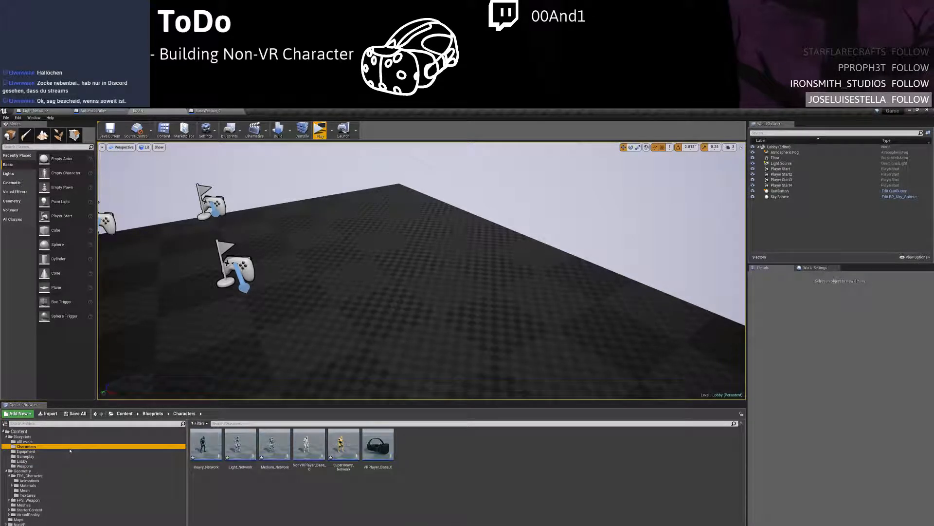
click(49, 476)
click(52, 480)
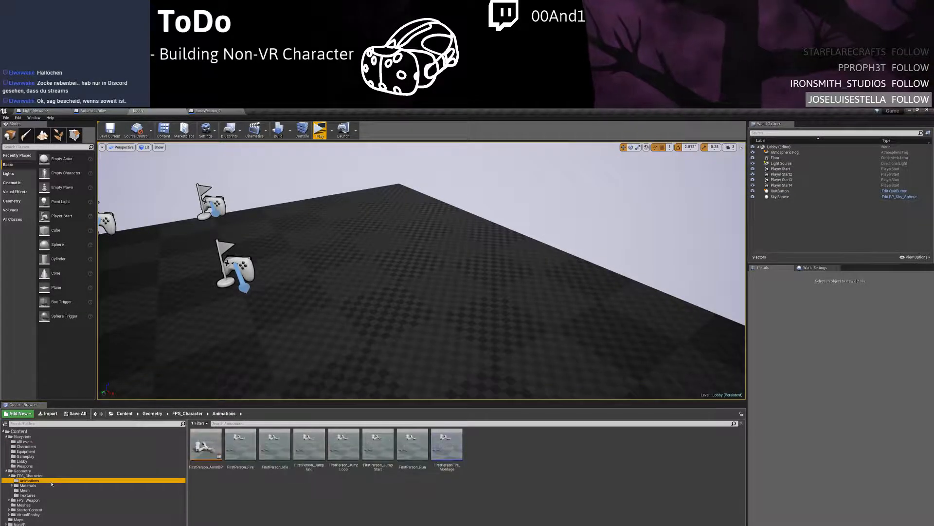
click(51, 485)
click(50, 491)
click(49, 496)
click(44, 490)
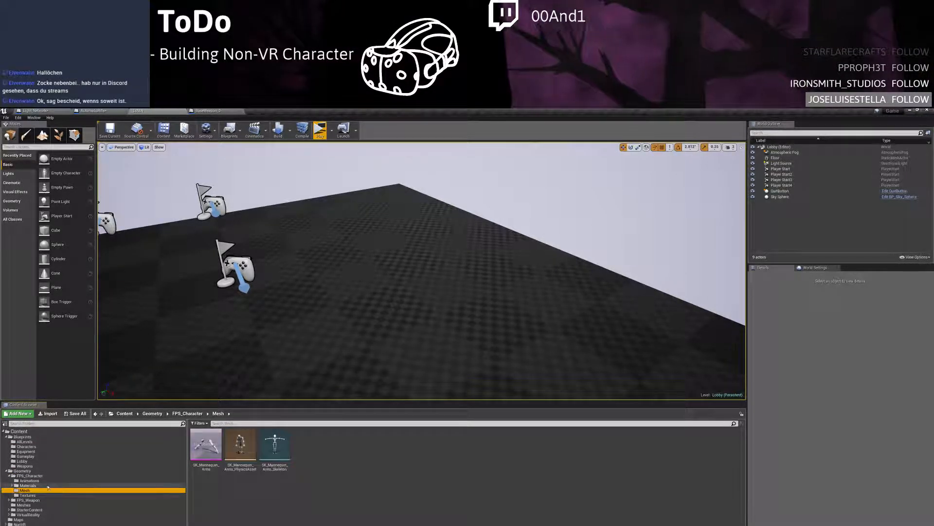
click(29, 481)
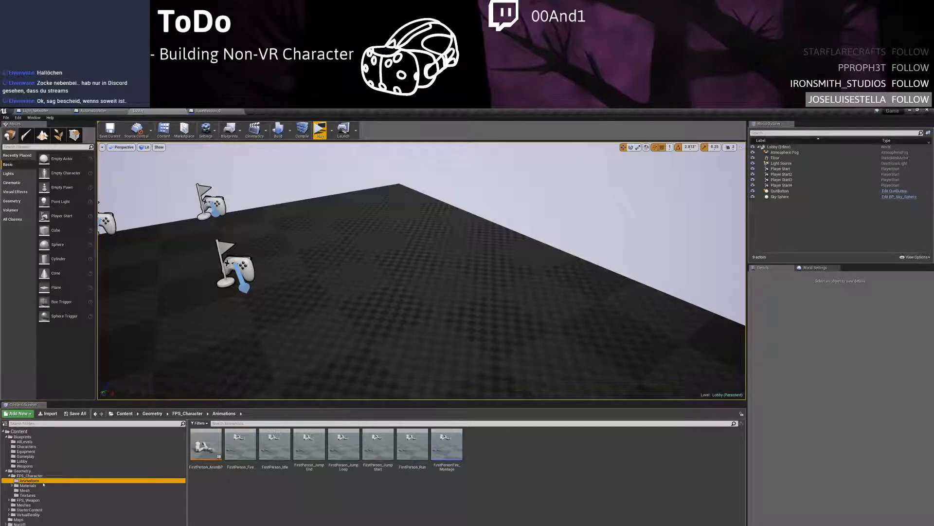
Collapse the FPS_Character folder and inspect the SK_FPGun asset in FPS_Weapon's Mesh folder
click(9, 475)
click(29, 480)
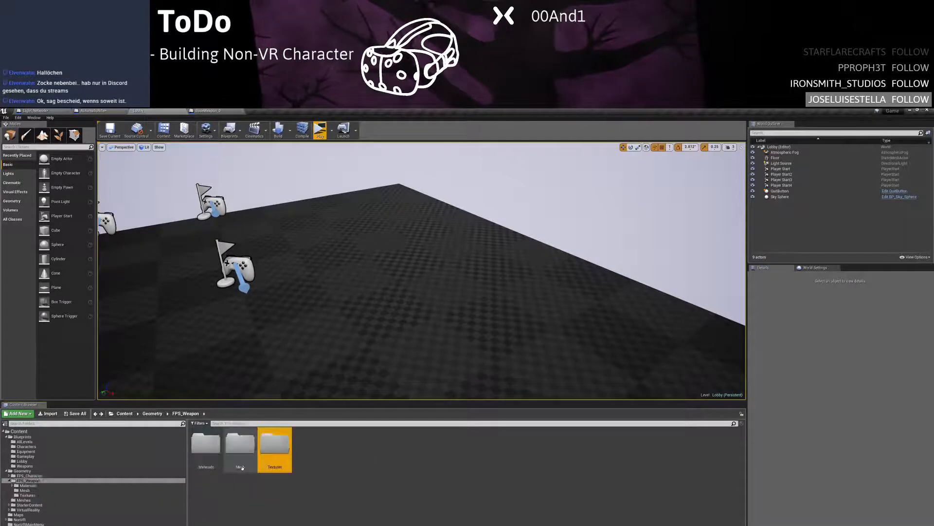
double_click(240, 444)
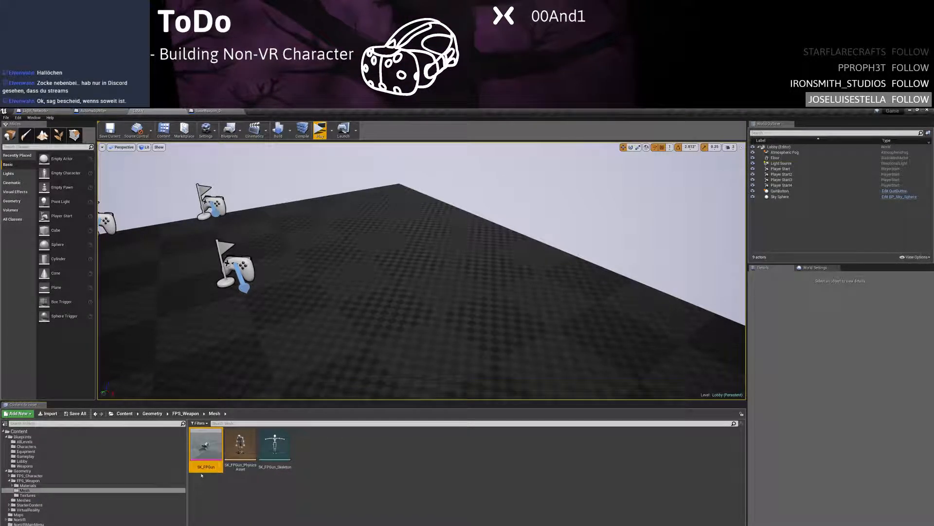
right_click(204, 453)
click(213, 495)
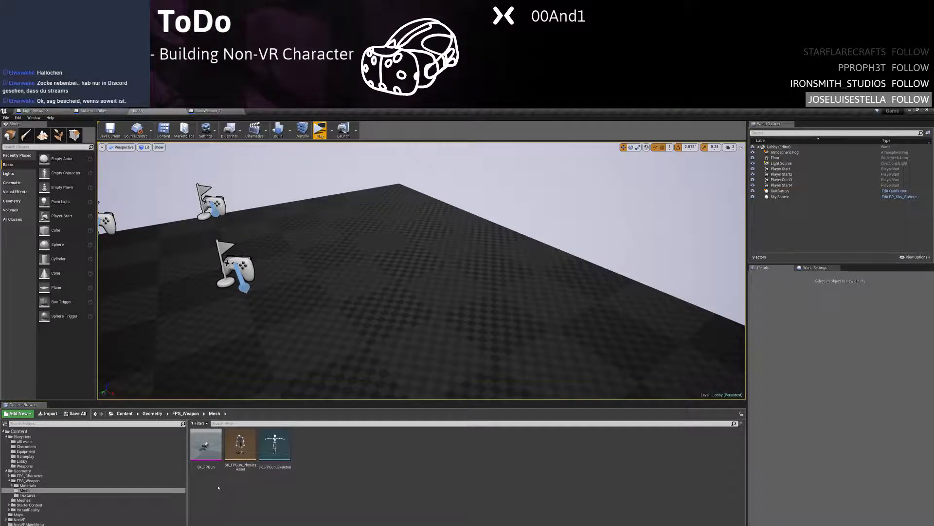
Rename the FPS_Weapon folder under Geometry to Weapons
key(alt+Left)
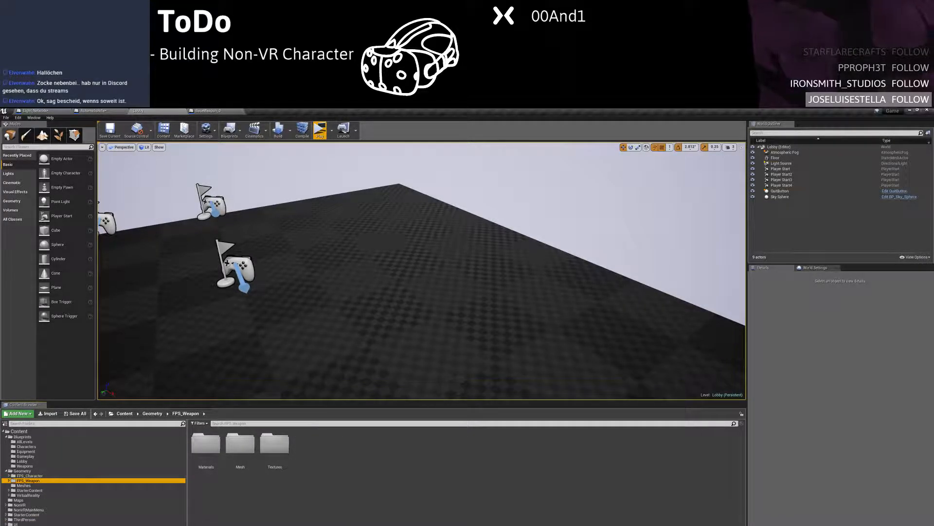
key(F2)
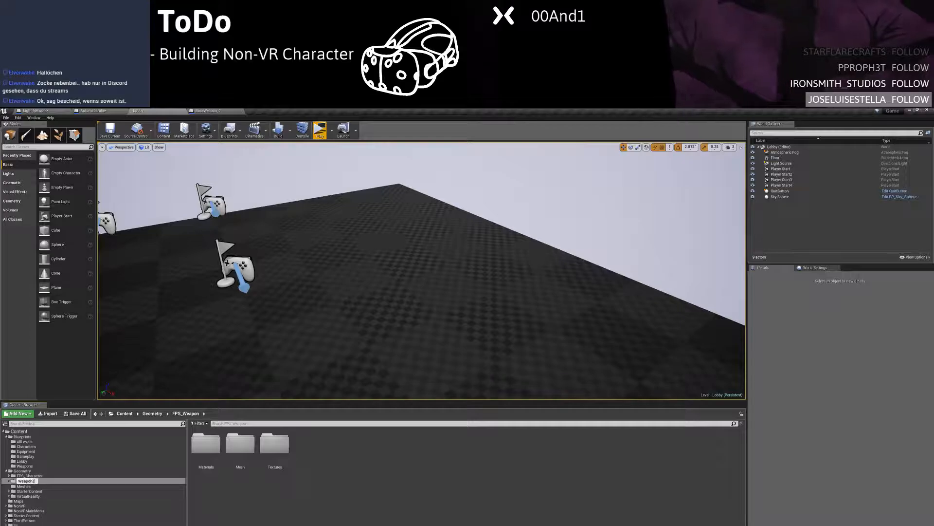
key(Return)
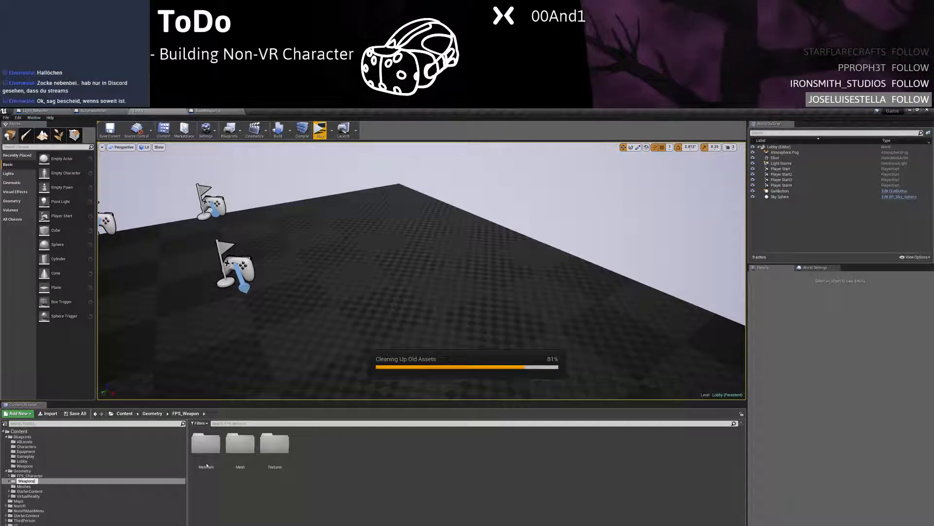
Examine the contents of Materials and its MaterialLayers subfolder in Geometry's Weapons folder
double_click(206, 444)
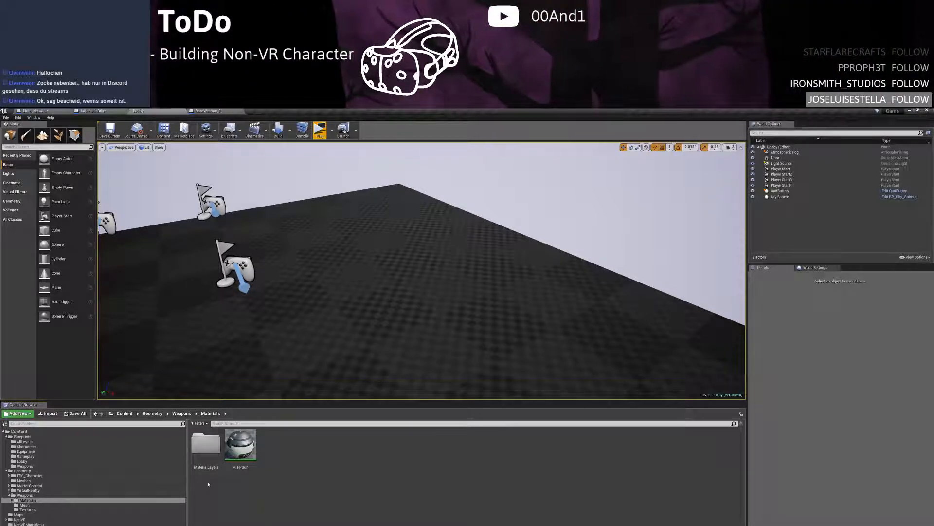
double_click(206, 444)
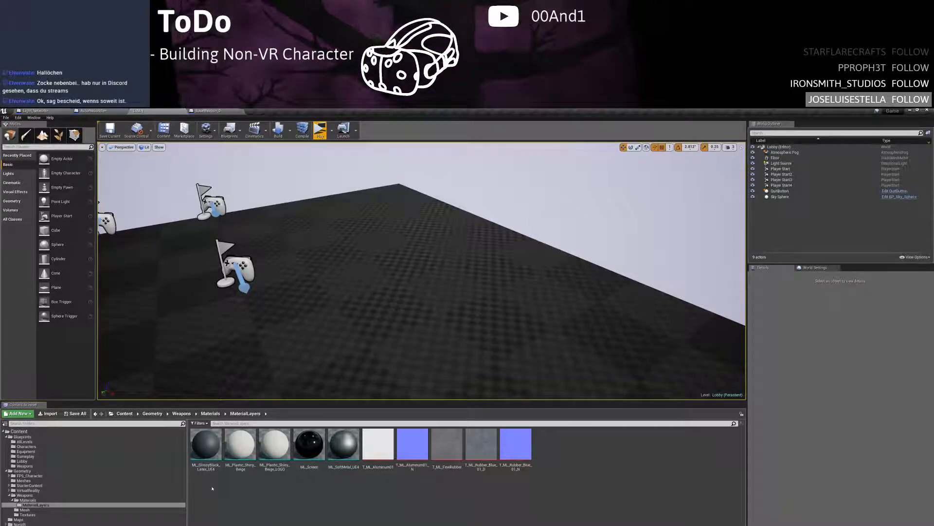
key(alt+Left)
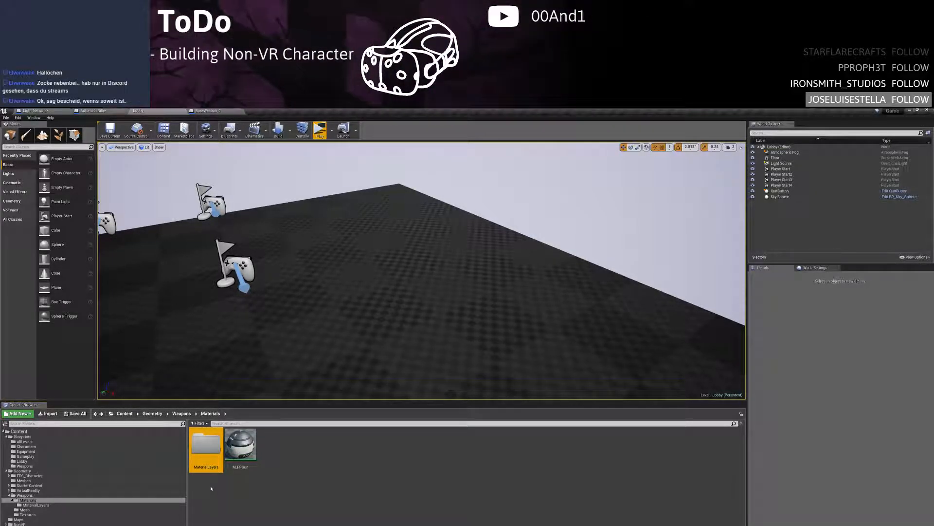
Examine the contents of the MaterialLayers, Mesh and Textures folders inside Geometry's Weapons folder
click(238, 455)
double_click(210, 450)
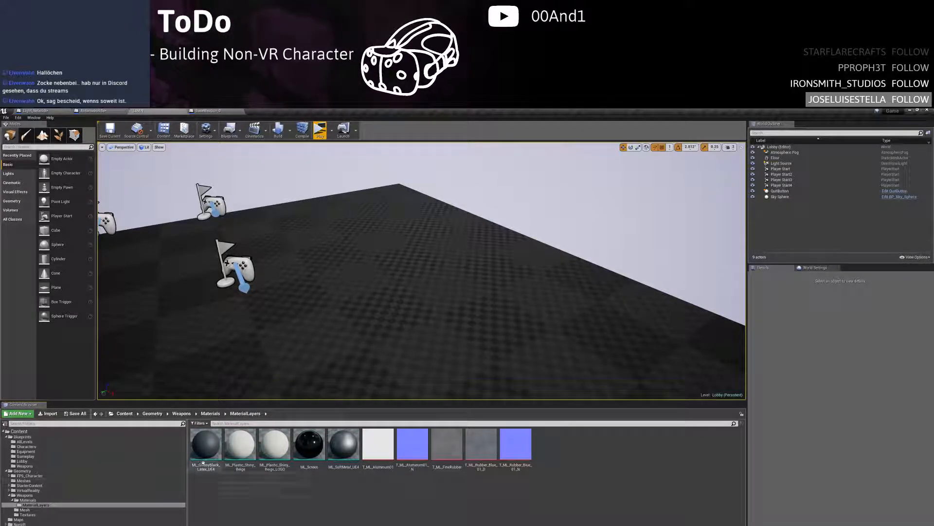
key(alt+Left)
key(alt+Left)
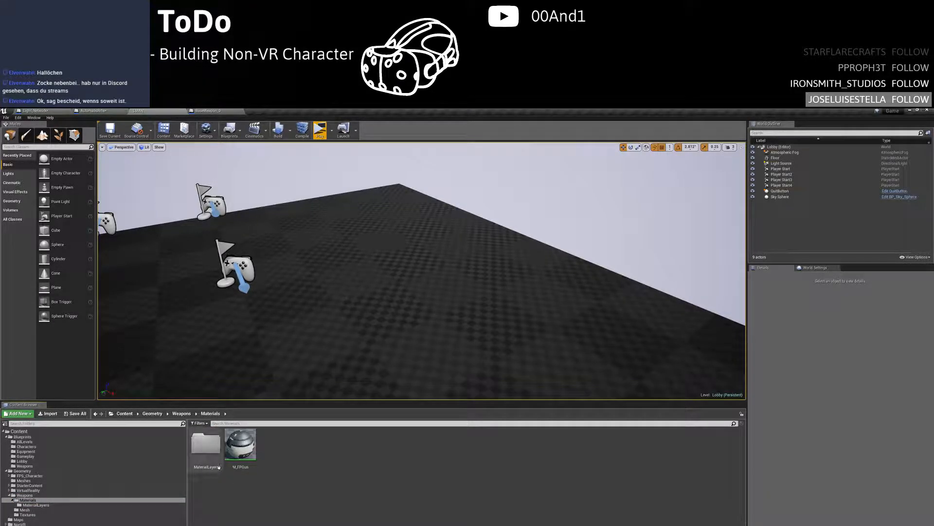
double_click(240, 447)
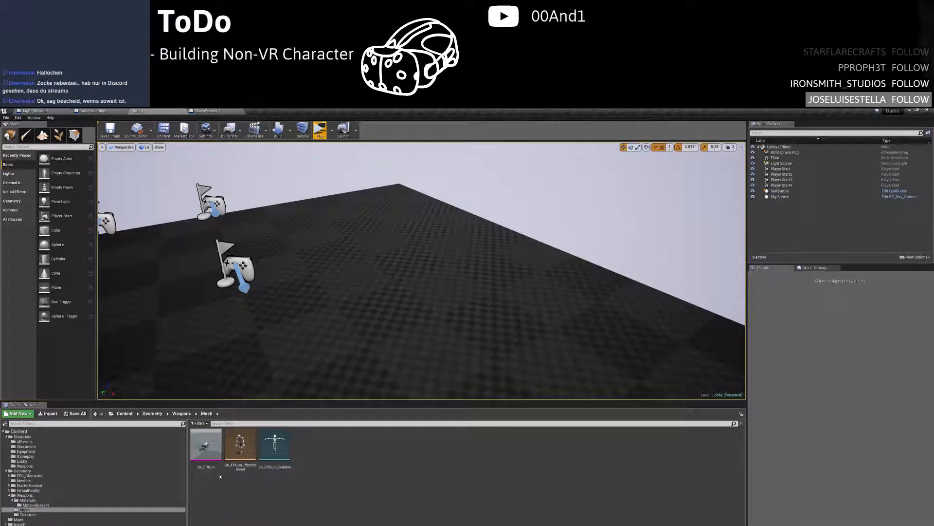
key(alt+Left)
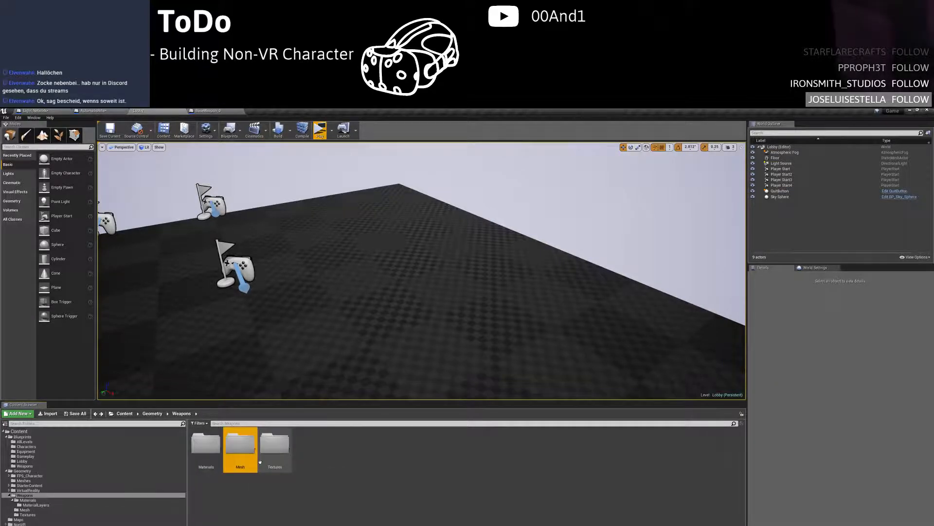
double_click(272, 450)
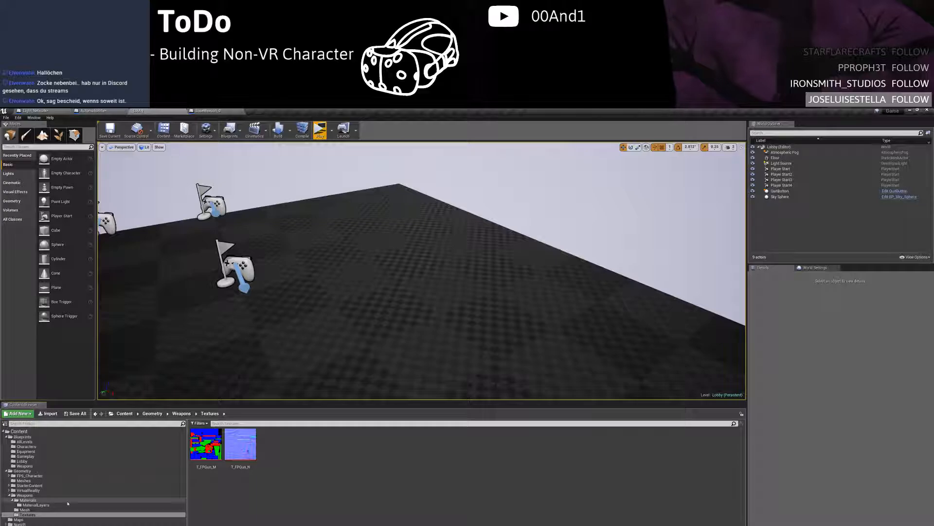
key(alt+Left)
click(207, 448)
double_click(267, 451)
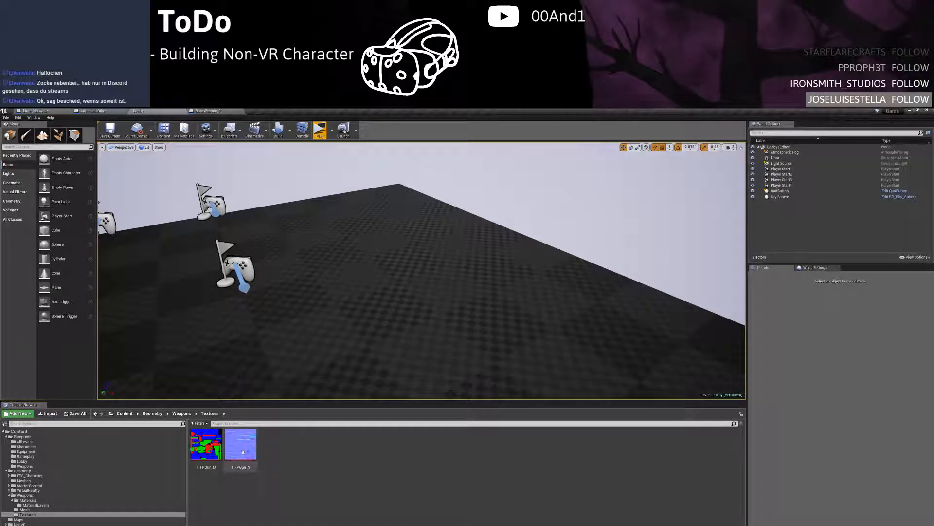
Look through the creation, skeleton and asset actions available for the SK_FPGun skeletal mesh in the Weapons Mesh folder
key(alt+Left)
double_click(240, 449)
right_click(205, 447)
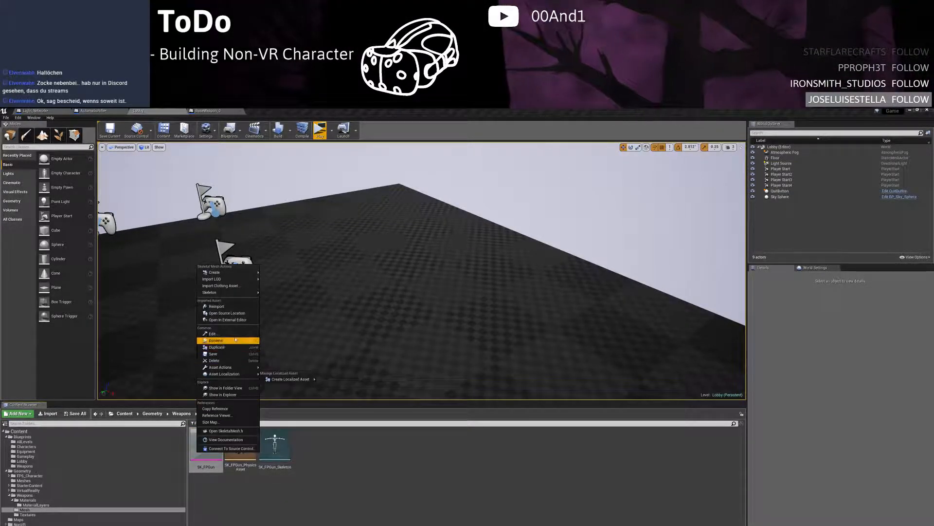
mouse_move(229, 274)
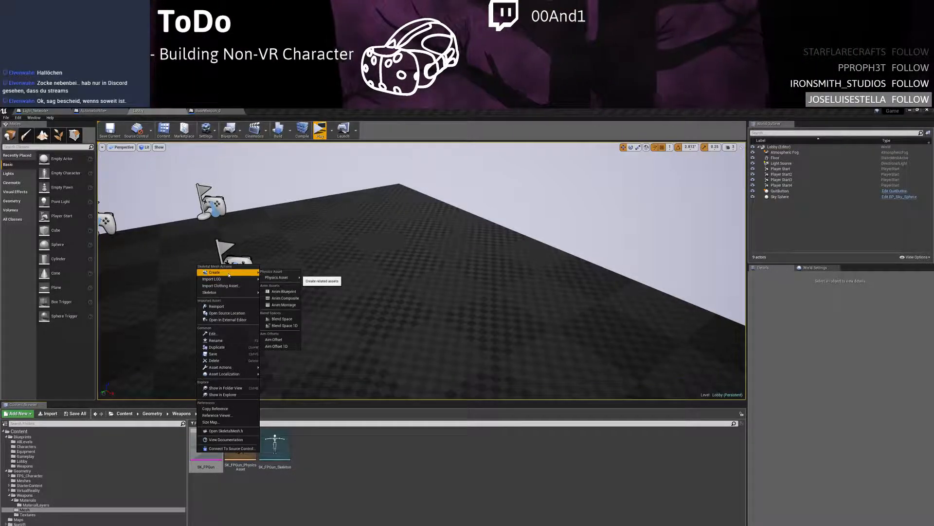
mouse_move(232, 293)
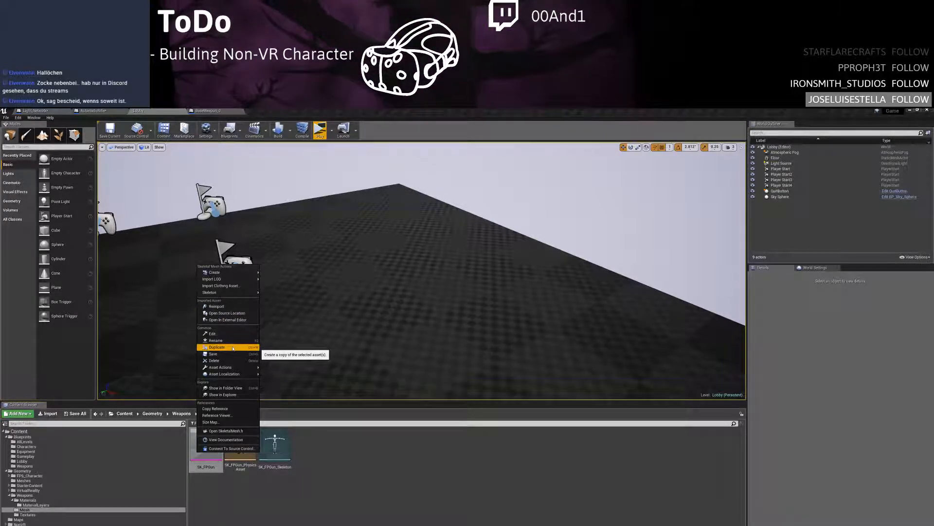
mouse_move(238, 367)
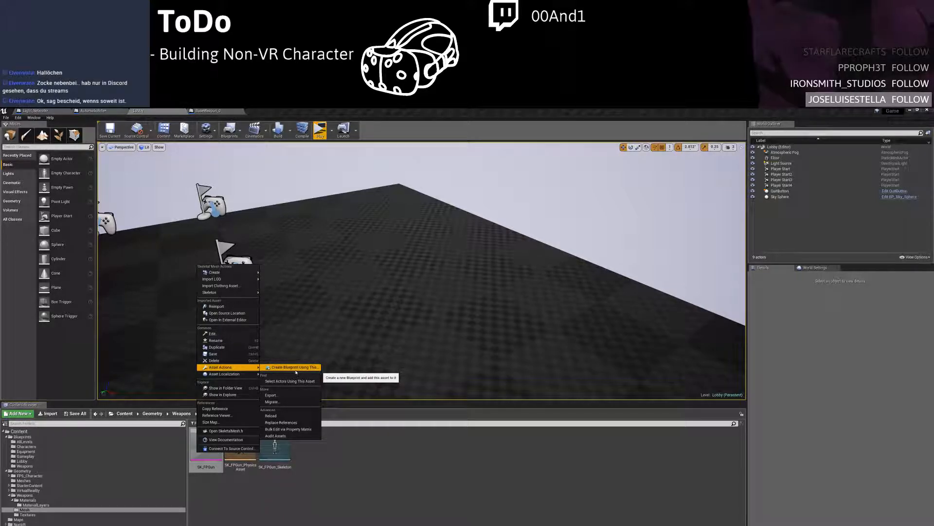
Create a blueprint from the SK_FPGun skeletal mesh in the Blueprints folder, then close the SK_FPGun and BaseWeapon_0 blueprint editors
click(295, 367)
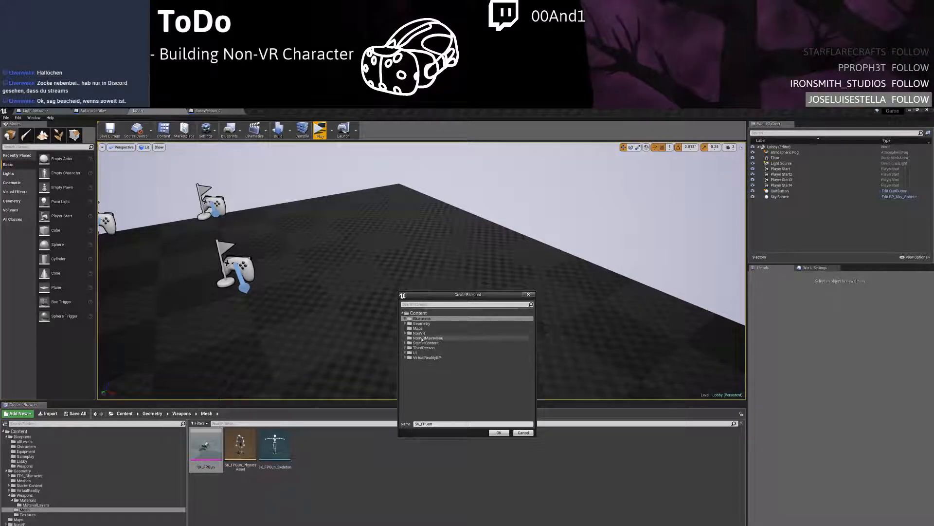
click(499, 432)
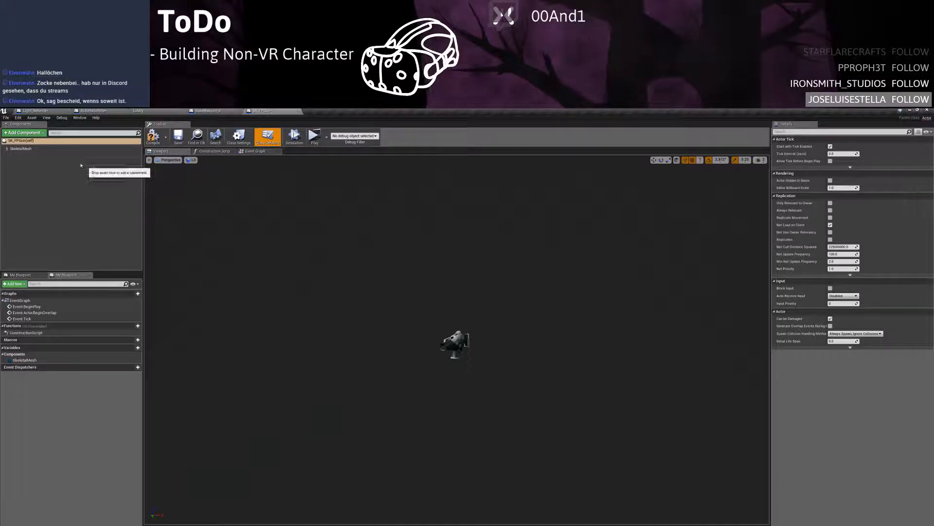
click(29, 149)
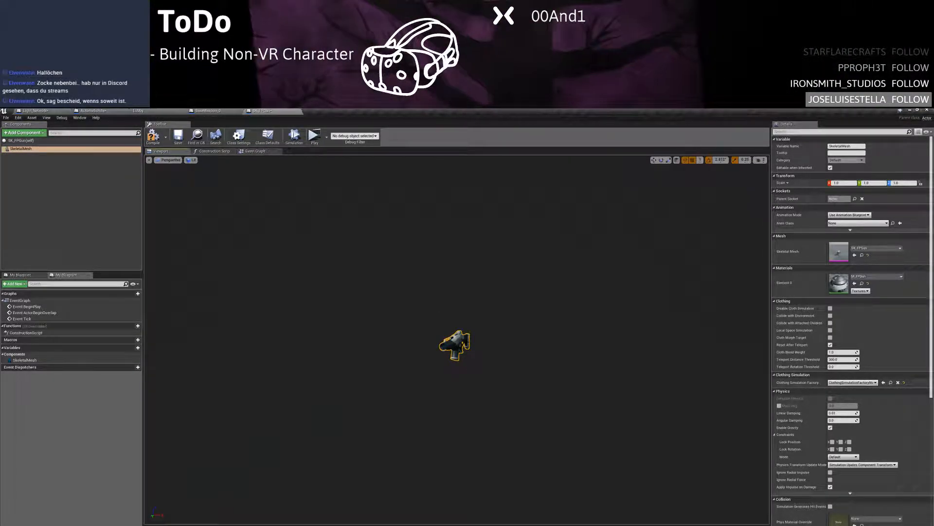
click(298, 111)
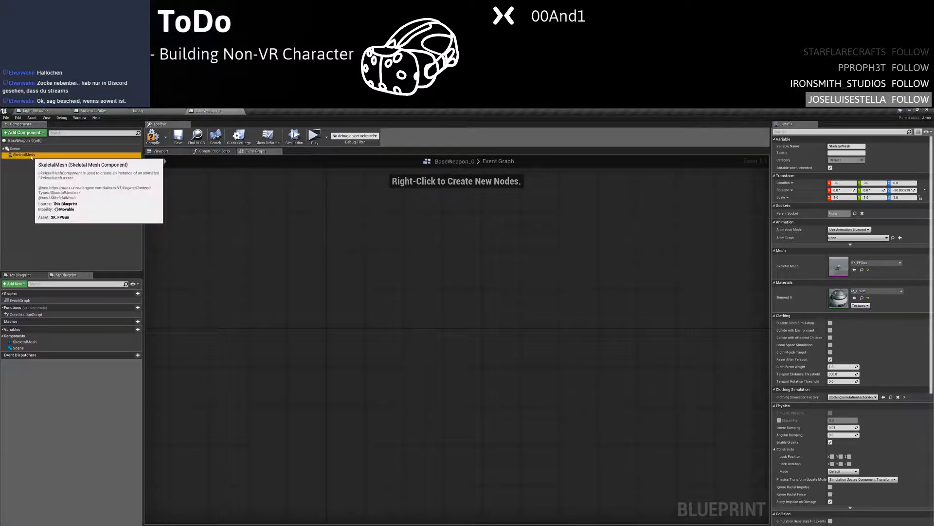
click(239, 112)
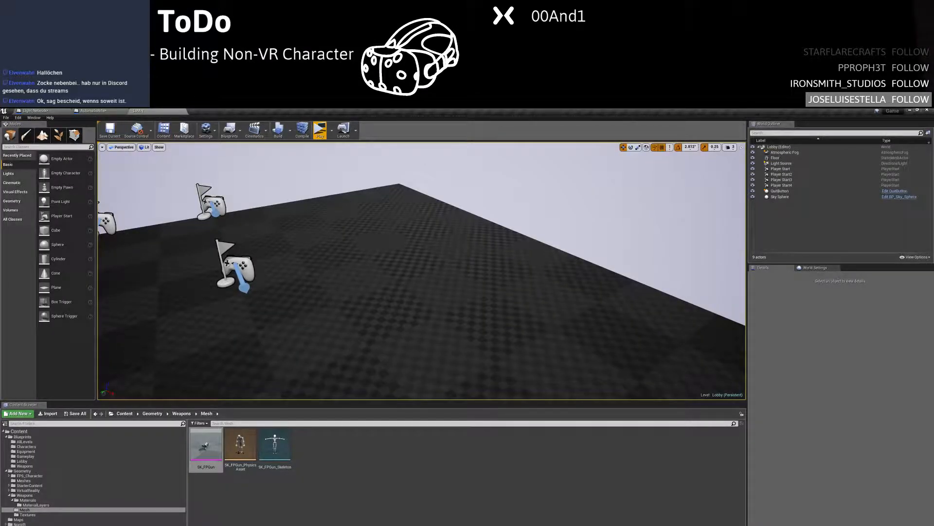
Move the SK_FPGun blueprint from the Blueprints folder into its Weapons subfolder
click(22, 437)
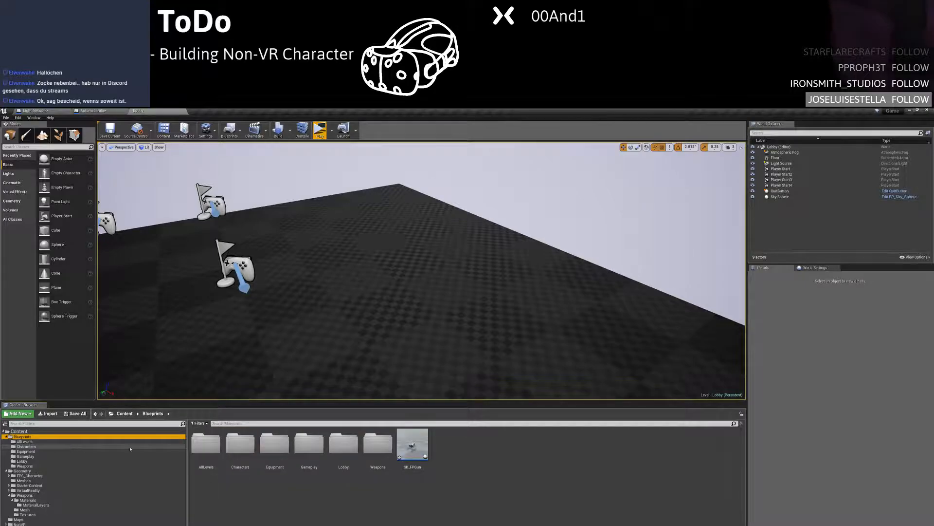
drag(403, 453, 374, 456)
click(387, 467)
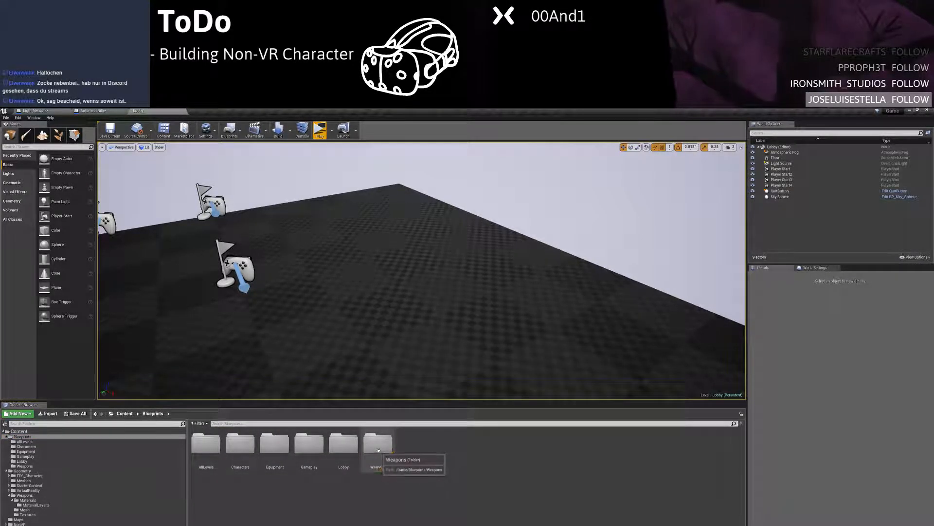
Delete the BaseWeapon_0 blueprint from the Blueprints/Weapons folder
double_click(377, 443)
click(240, 445)
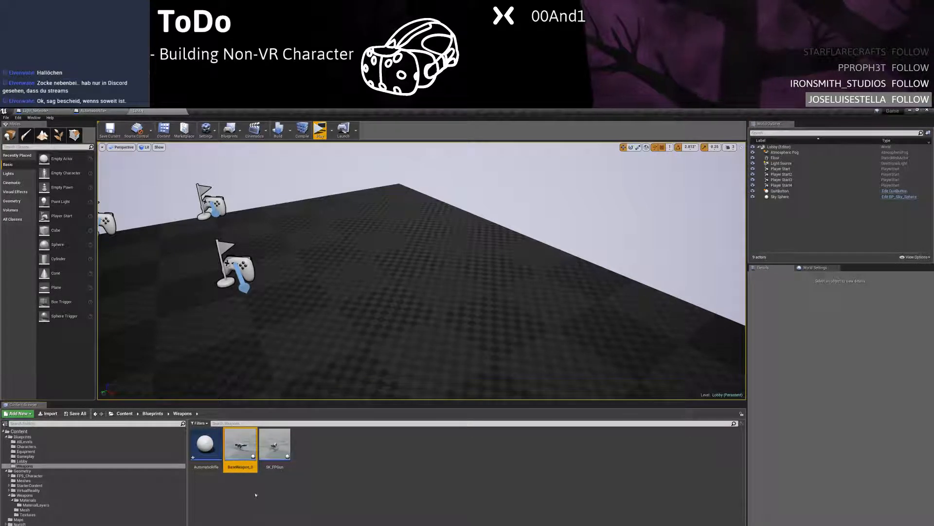
key(Delete)
click(438, 462)
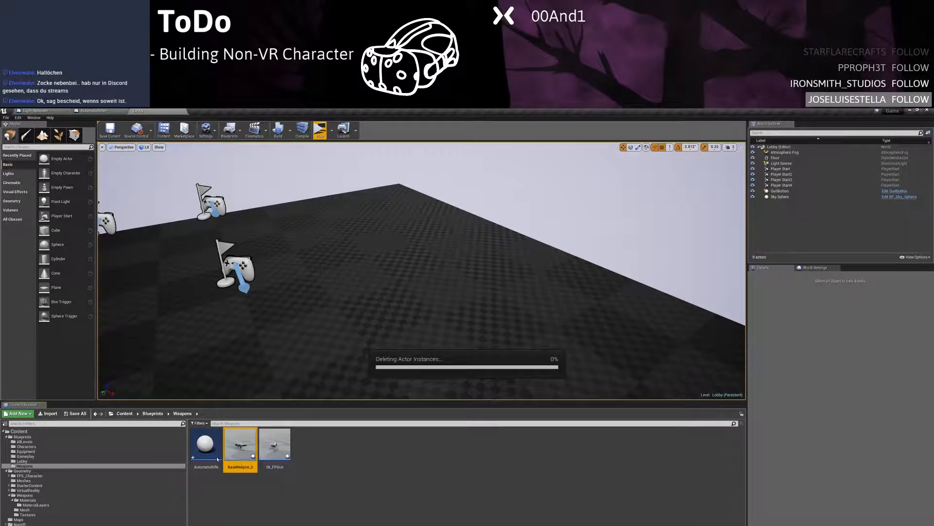
Rename the SK_FPGun blueprint in the Weapons folder to BaseWeapon
click(241, 444)
key(F2)
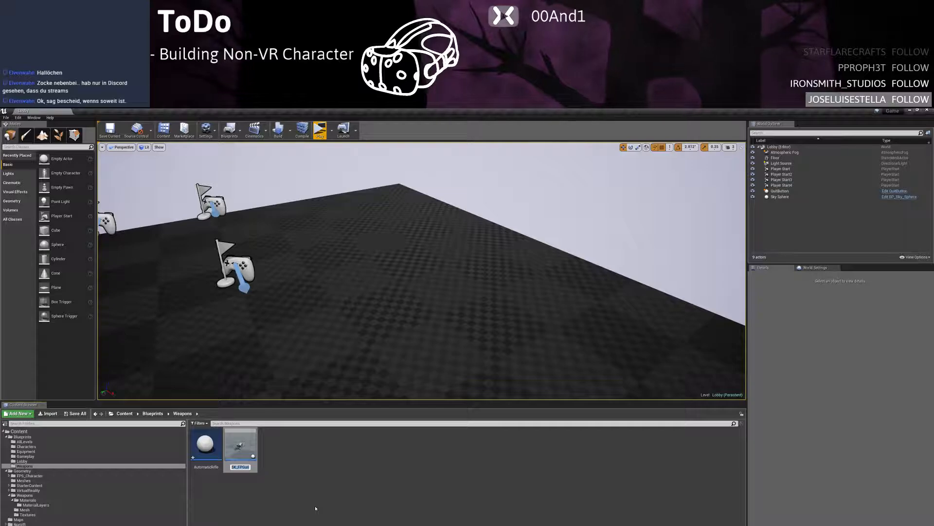
text(BAse)
key(BackSpace)
key(BackSpace)
key(BackSpace)
text(ase)
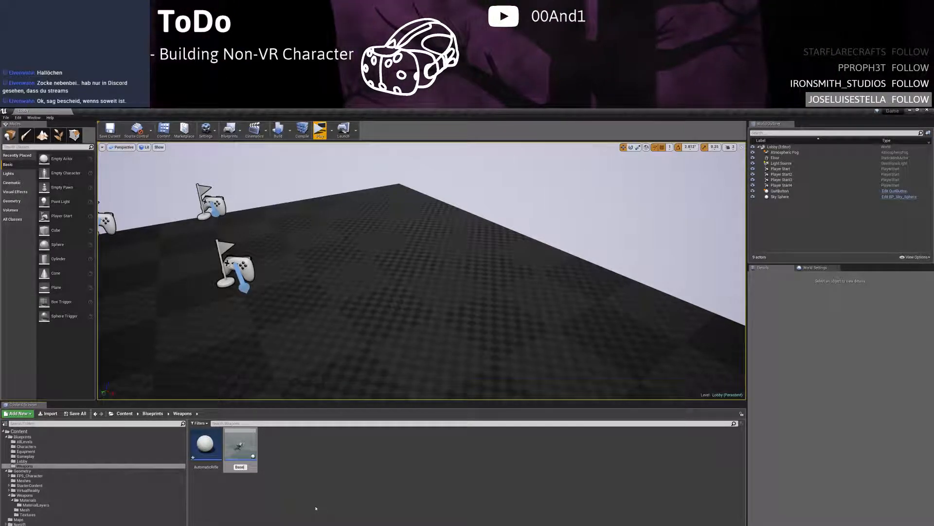
text(Weapon)
key(Return)
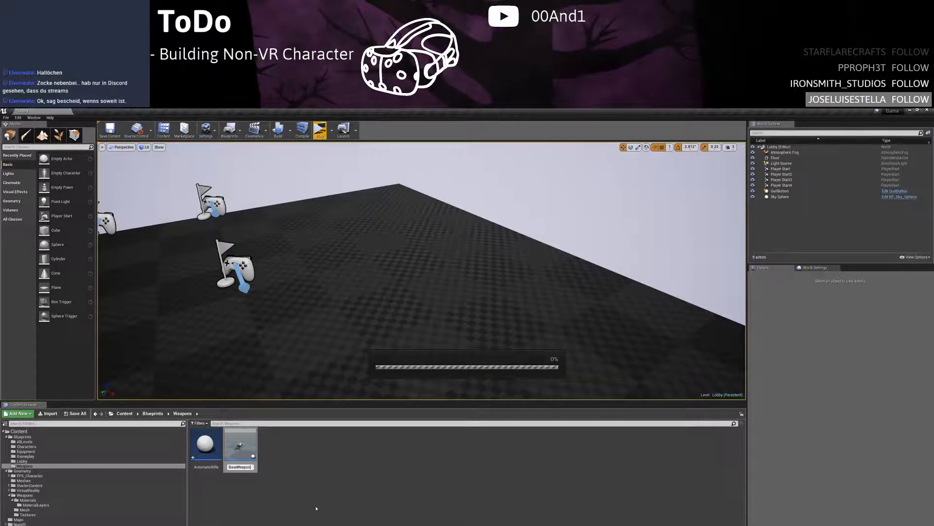
Duplicate the SK_FPGun skeletal mesh in the Geometry/Weapons/Mesh folder and name the copy AutomaticRifle
click(66, 493)
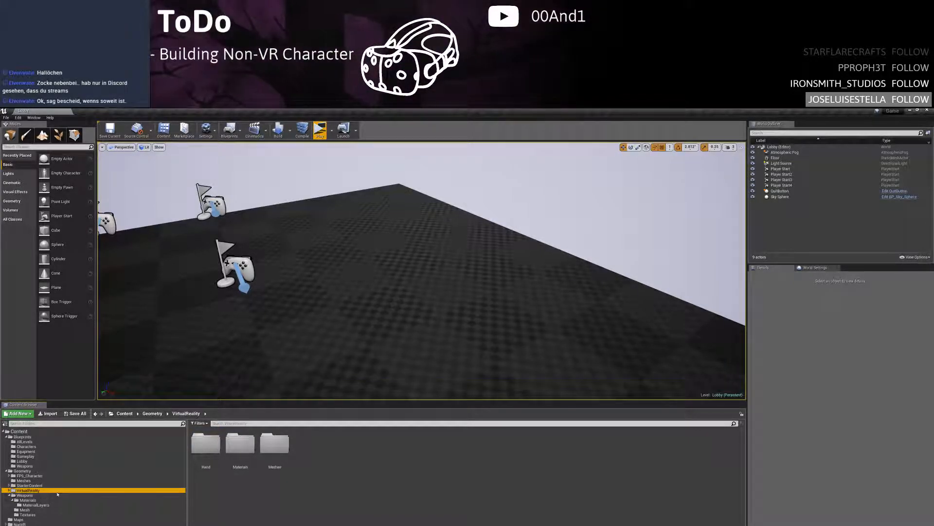
click(56, 486)
click(54, 481)
click(50, 500)
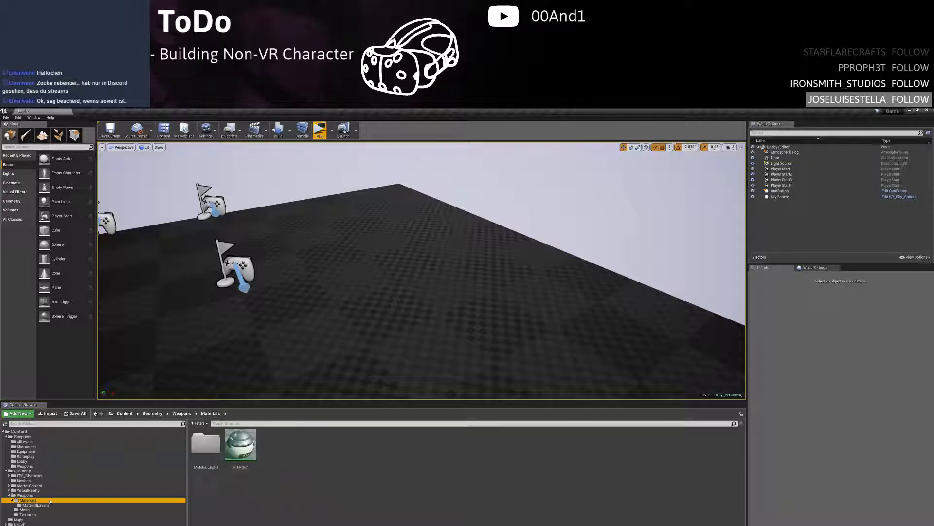
click(50, 505)
click(63, 510)
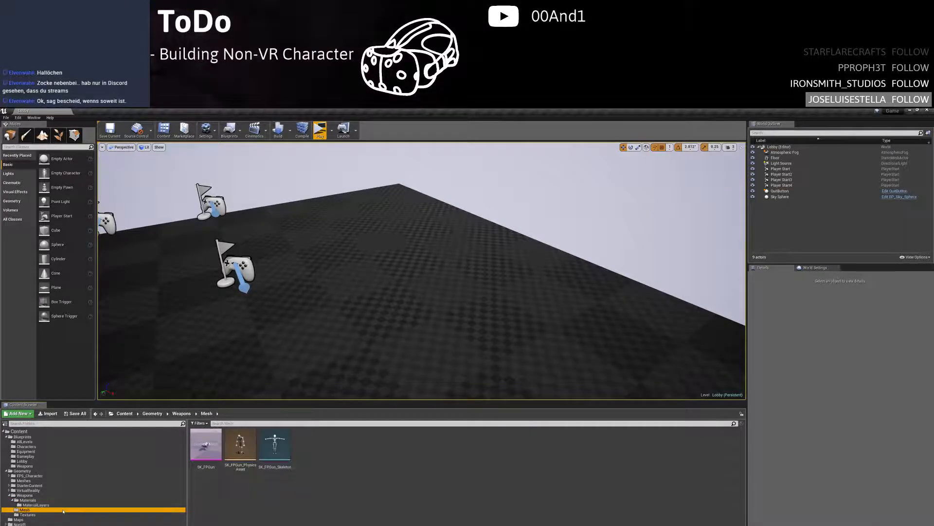
right_click(205, 448)
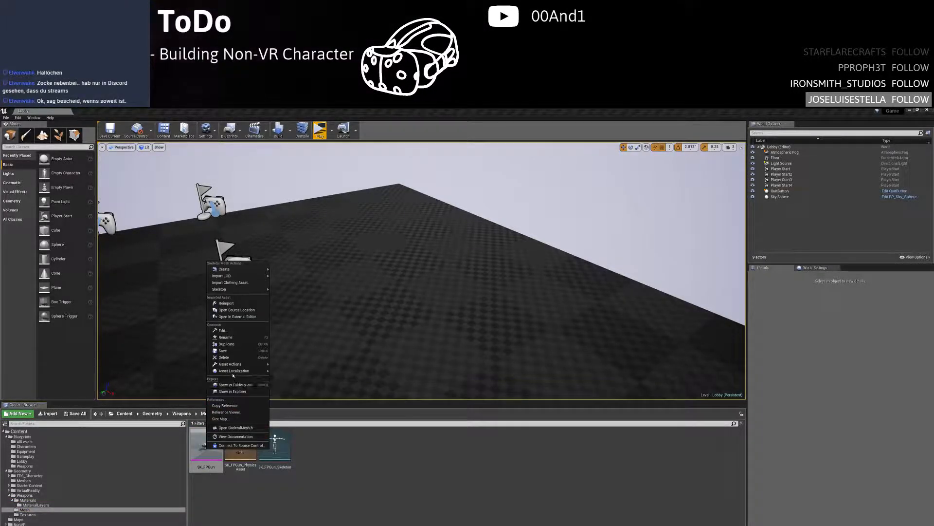
click(226, 344)
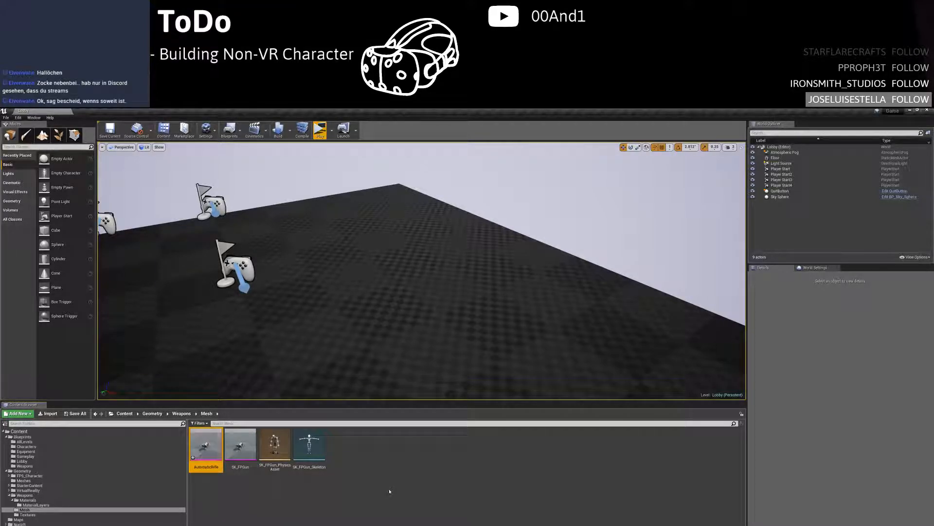
Open the AutomaticRifle mesh, lower the viewport camera speed and bring the rifle into a close side view
double_click(210, 448)
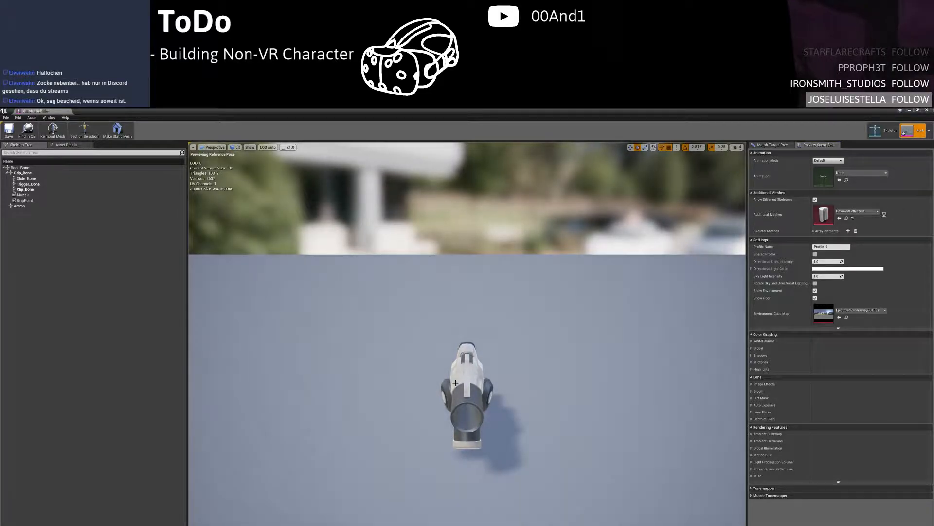
right_drag(456, 382, 554, 403)
click(736, 146)
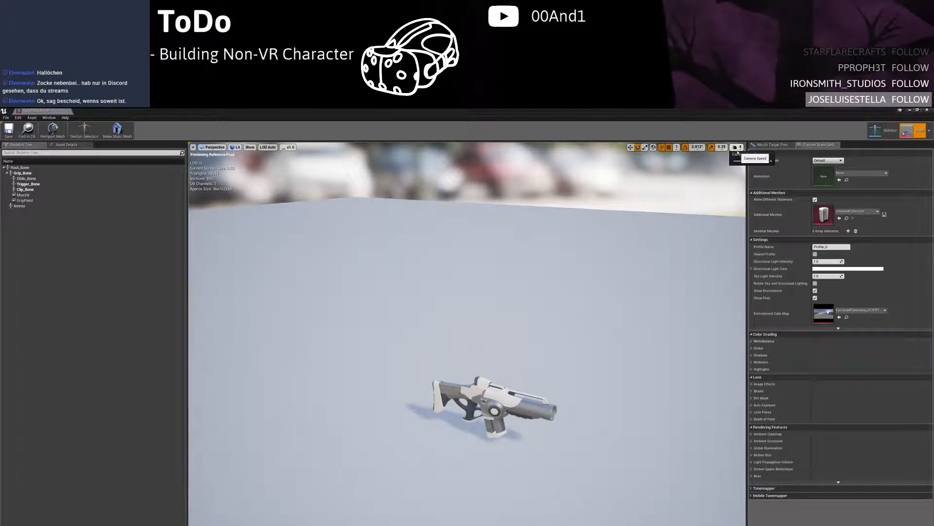
click(739, 161)
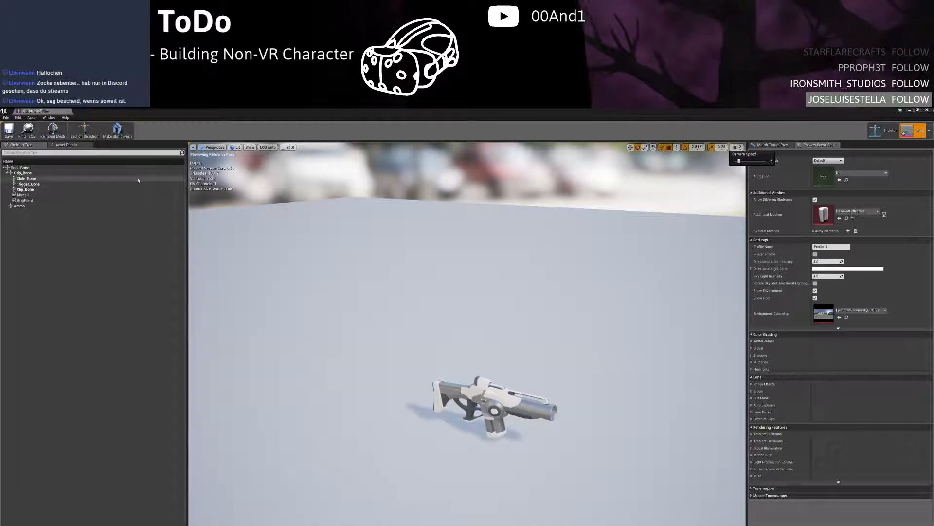
right_drag(496, 398, 565, 404)
key(w)
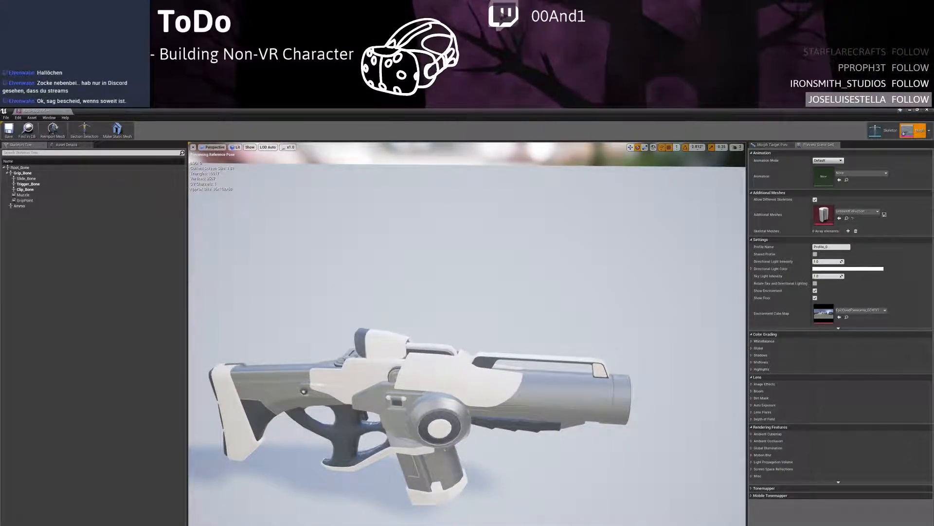
Try both M_Lamp materials on the rifle's Element 0 slot and inspect the rifle from behind the stock
click(37, 174)
click(66, 145)
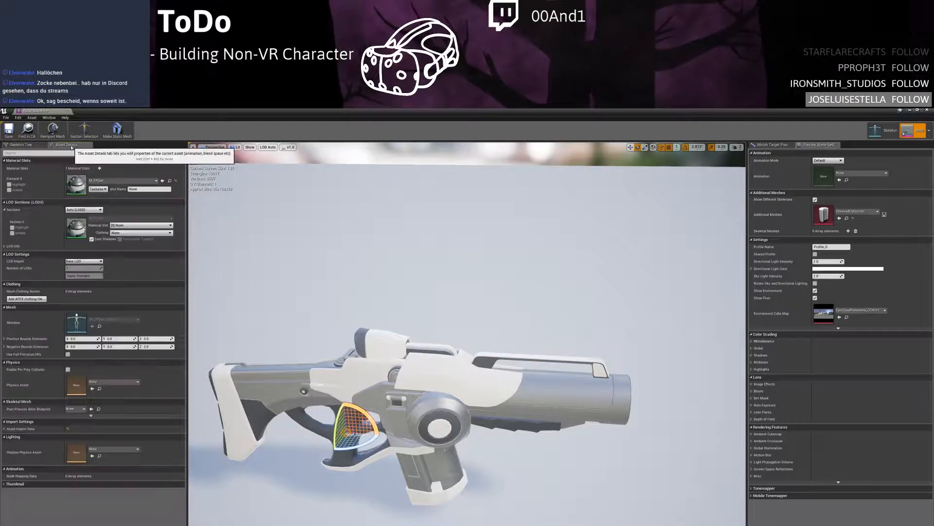
click(97, 180)
scroll(125, 297, down, 10)
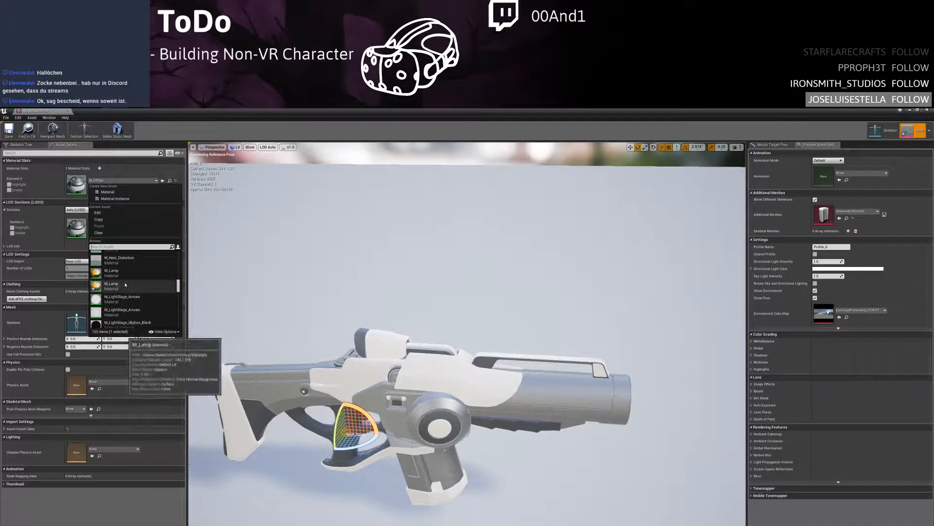
click(112, 262)
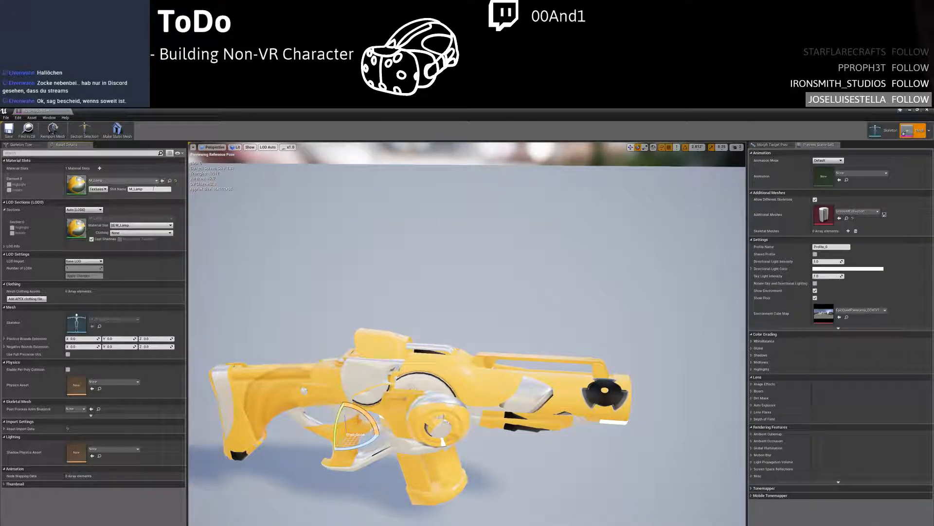
click(134, 181)
click(124, 327)
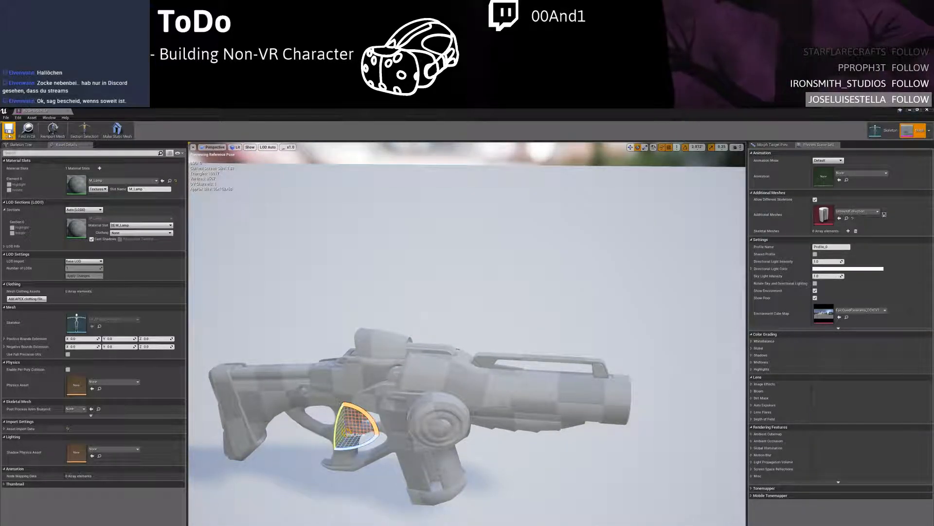
right_drag(467, 311, 409, 340)
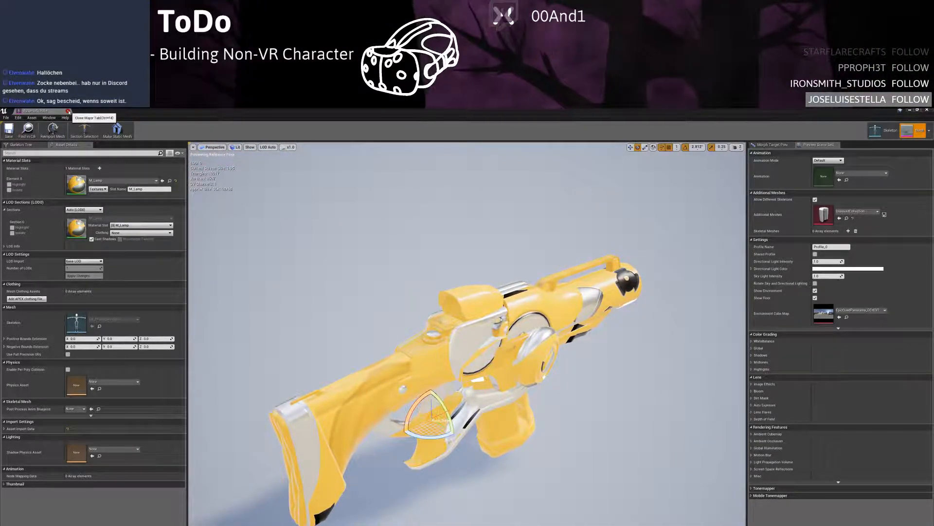
Assign the M_Tech_Hex_Tile material to the rifle's Element 0 material slot
click(124, 181)
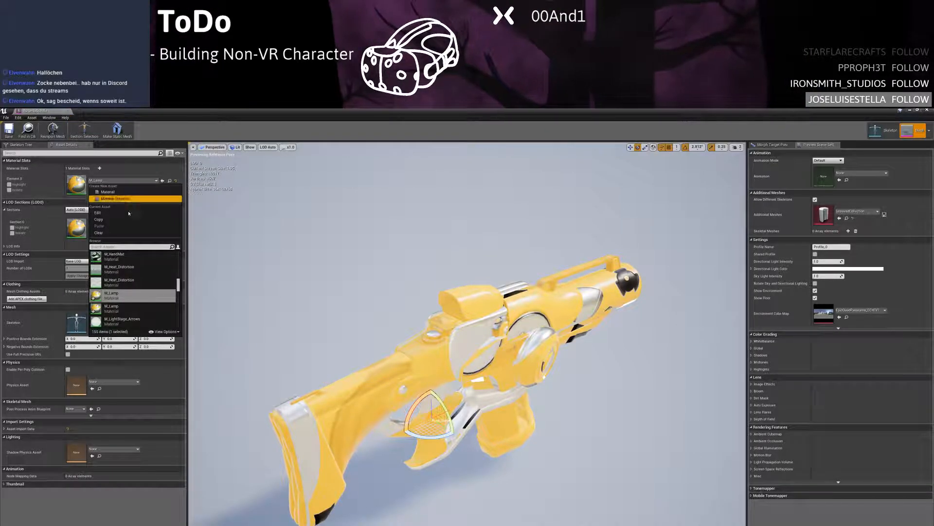
scroll(134, 288, down, 5)
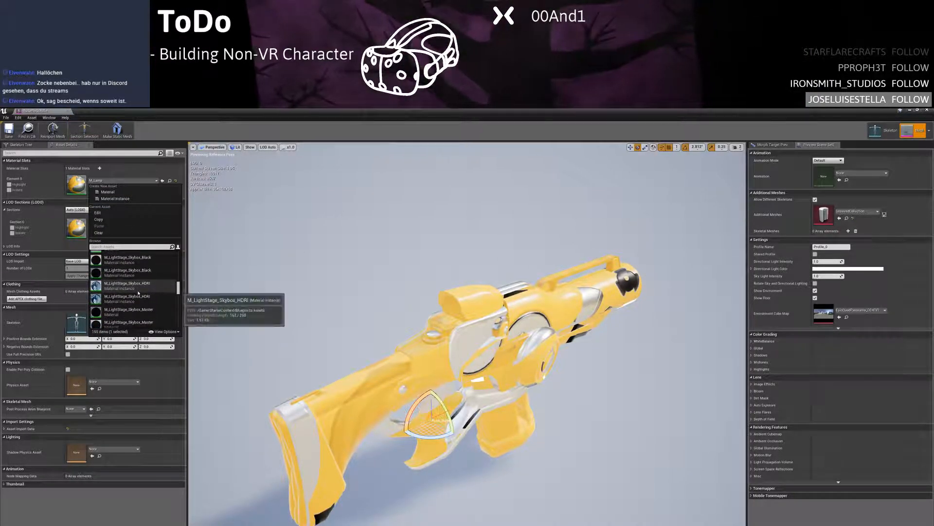
scroll(138, 293, down, 5)
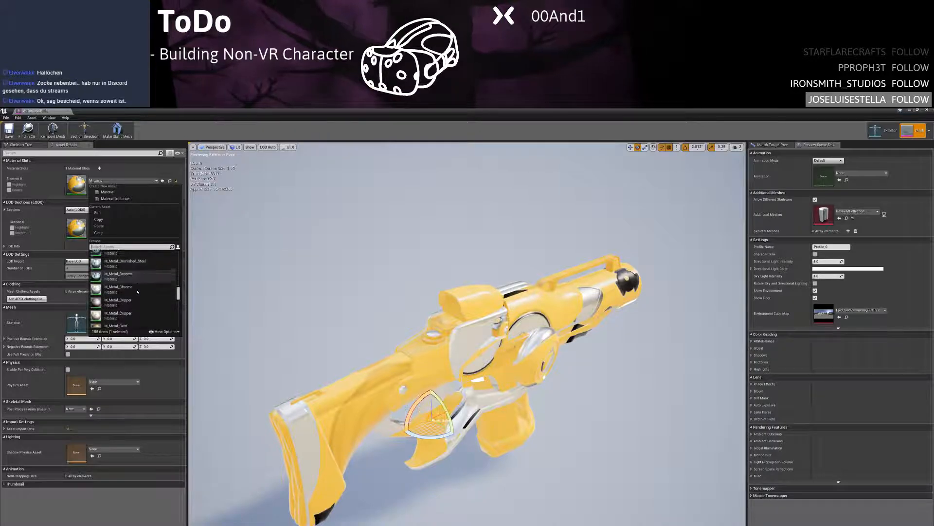
scroll(136, 291, down, 6)
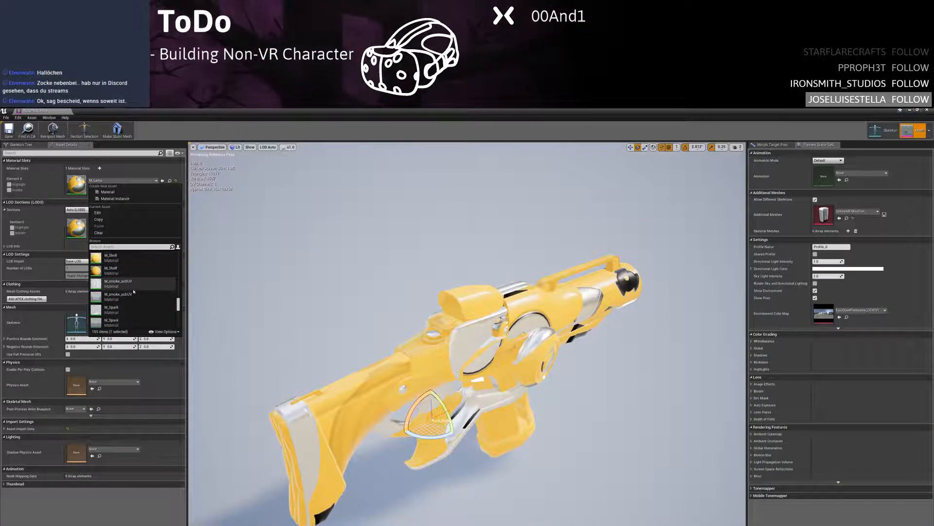
scroll(134, 291, down, 1)
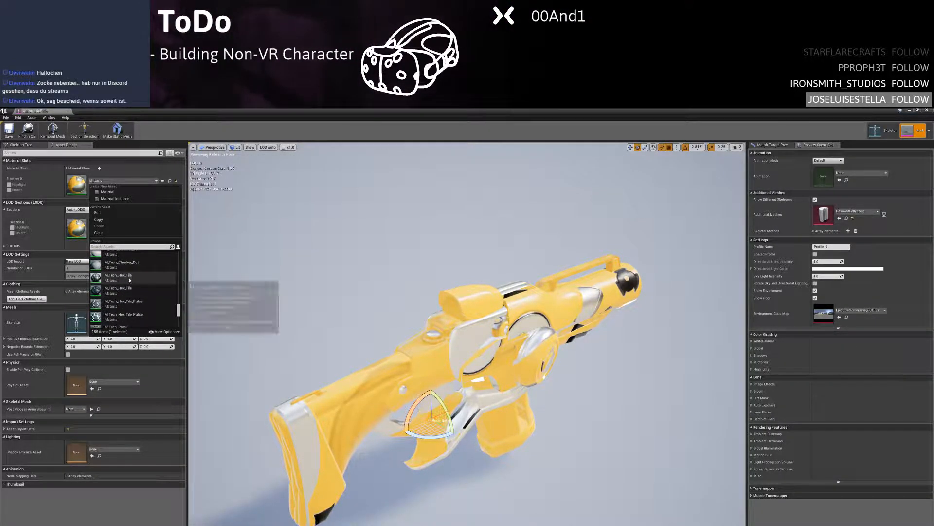
click(134, 291)
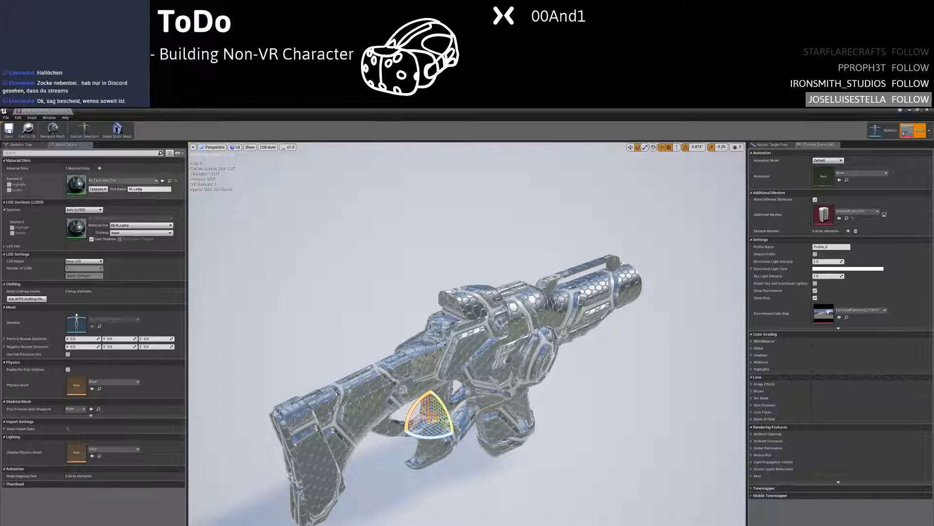
Assign the M_Tech_Hex_Tile_Pulse material to the rifle's Element 0 slot, then save and close the AutomaticRifle mesh
click(120, 181)
click(229, 286)
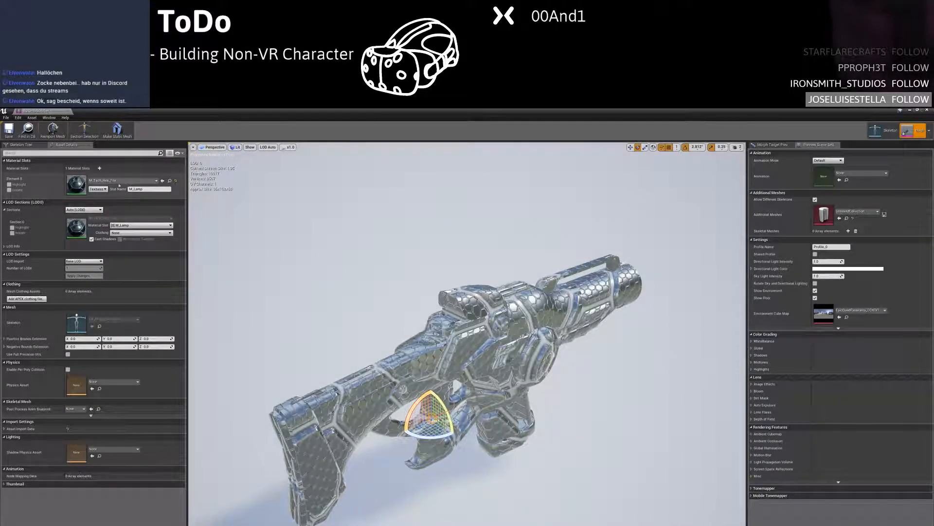
click(119, 184)
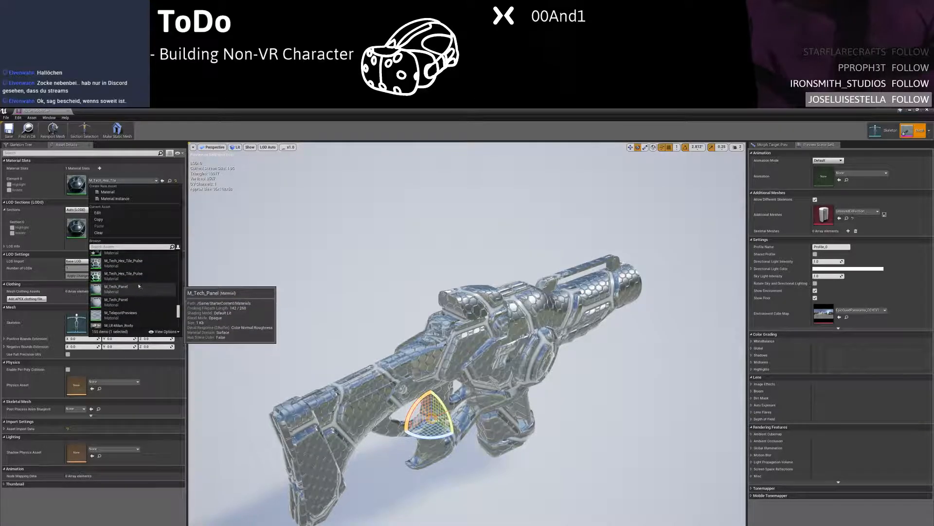
scroll(143, 297, down, 2)
scroll(143, 297, up, 2)
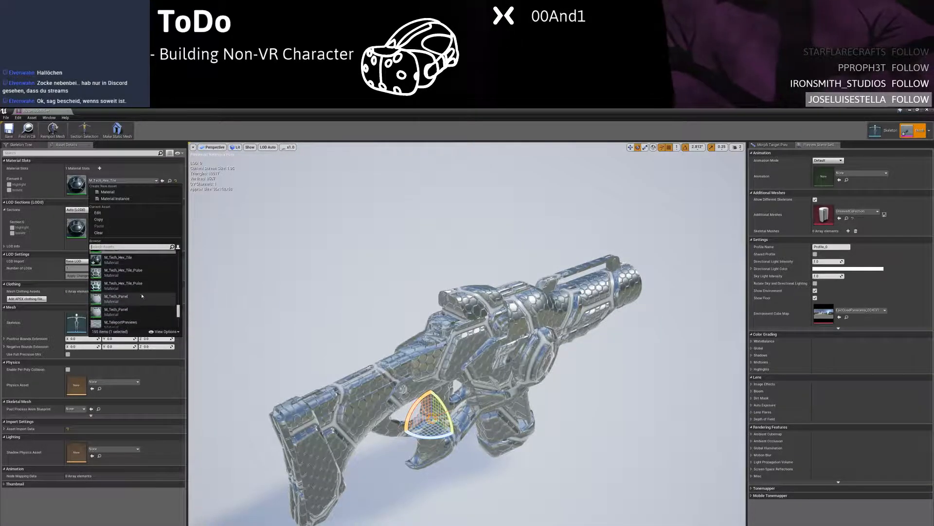
click(143, 289)
right_drag(467, 334, 516, 334)
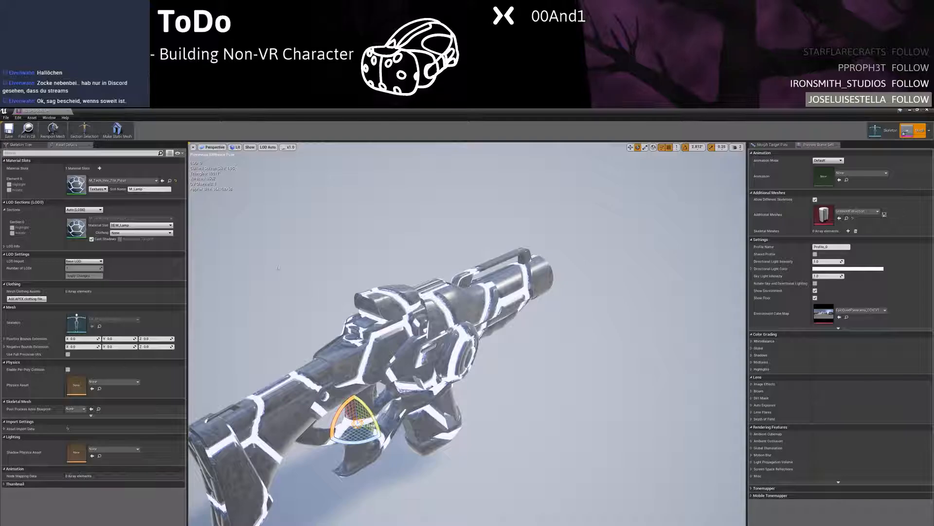
key(ctrl+s)
click(79, 112)
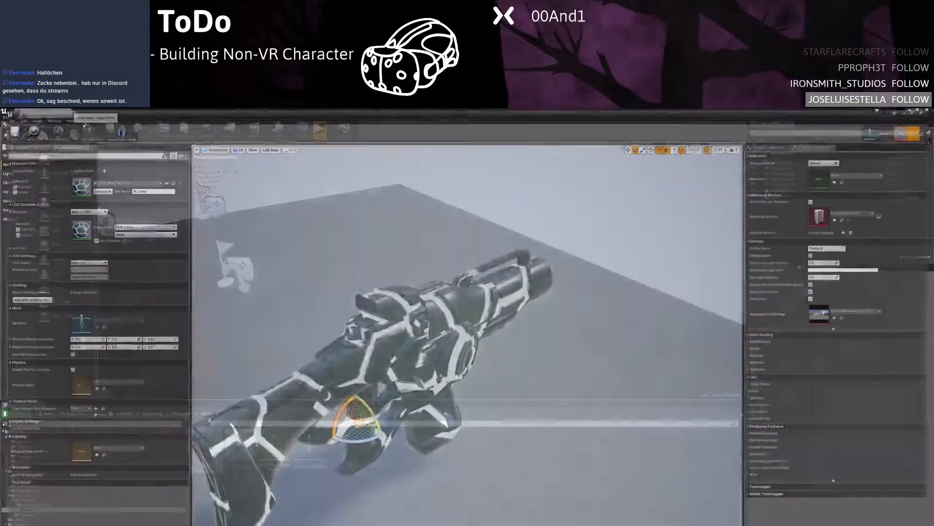
right_click(207, 444)
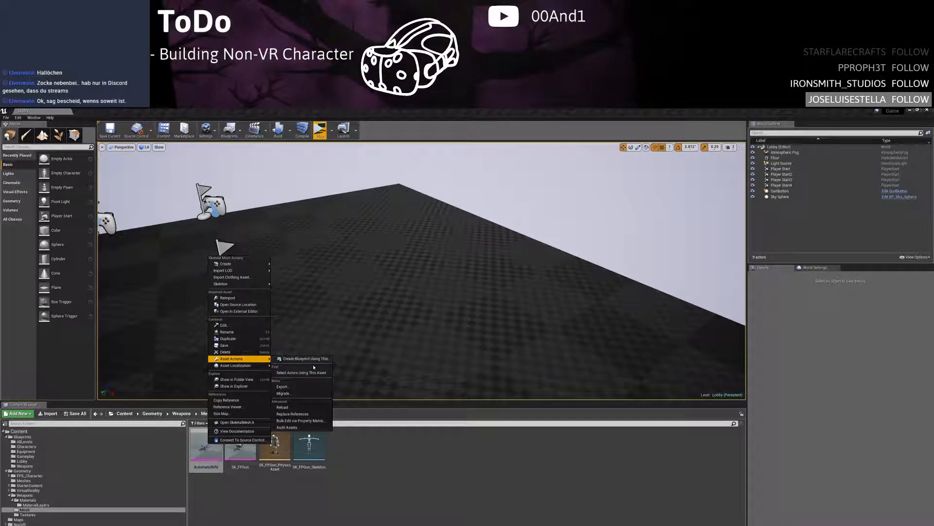
click(304, 358)
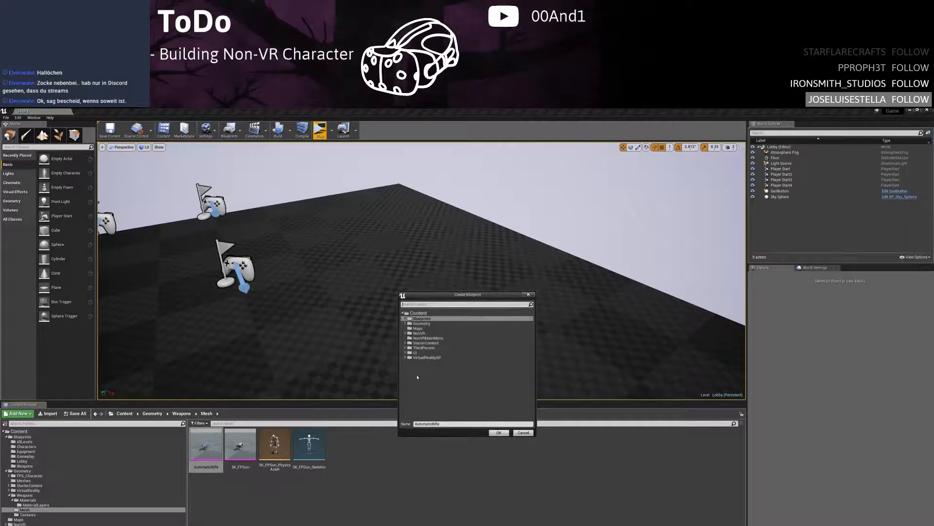
click(406, 319)
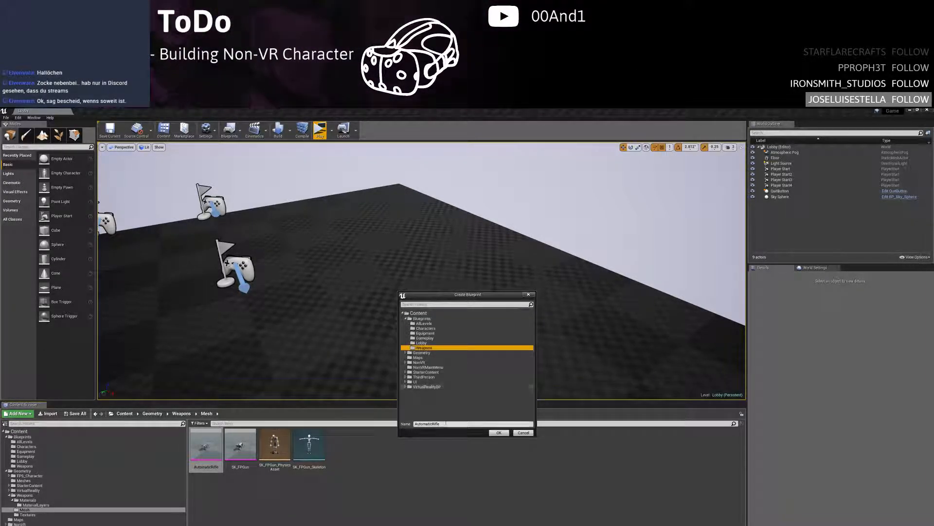
click(515, 433)
Force-delete the existing AutomaticRifle blueprint from the Blueprints/Weapons folder
click(48, 442)
click(49, 470)
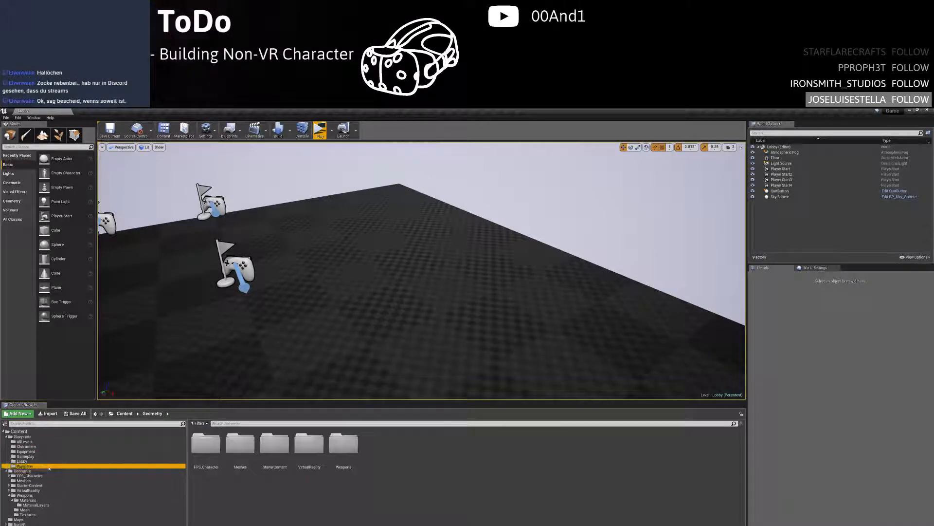
key(Delete)
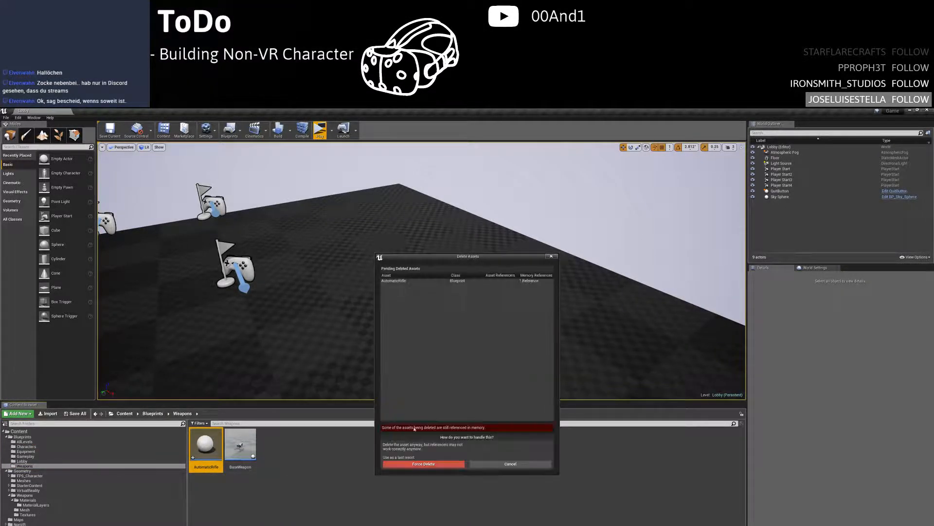
click(423, 463)
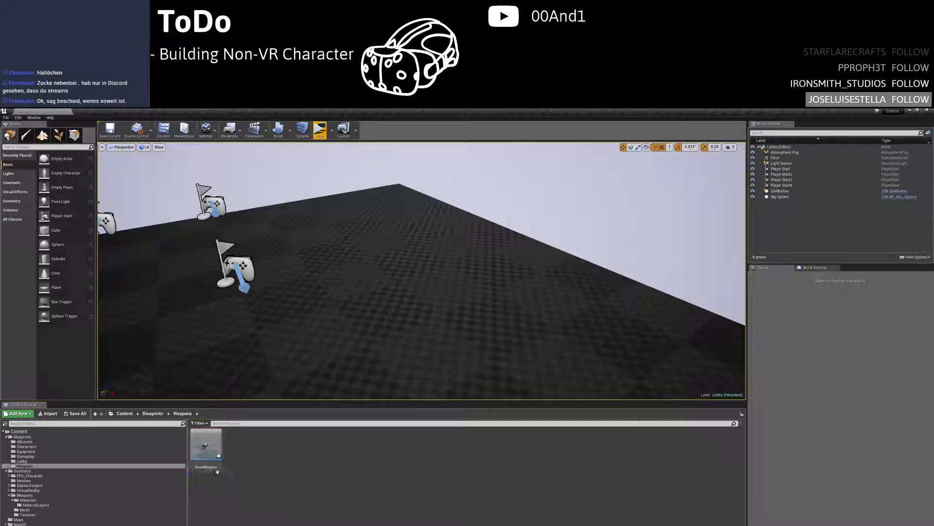
Create a blueprint named AutomaticRifle from the AutomaticRifle mesh in Blueprints/Weapons and dock its editor beside the level
click(52, 500)
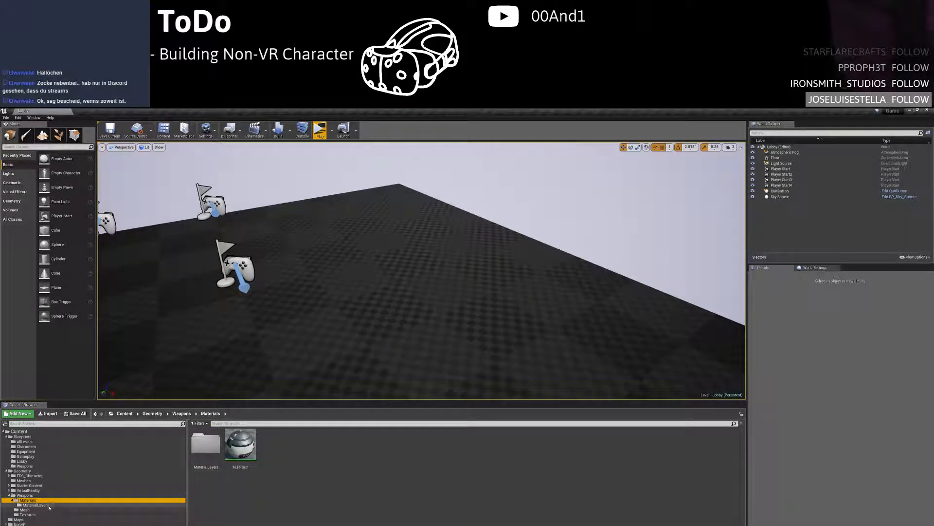
right_click(210, 446)
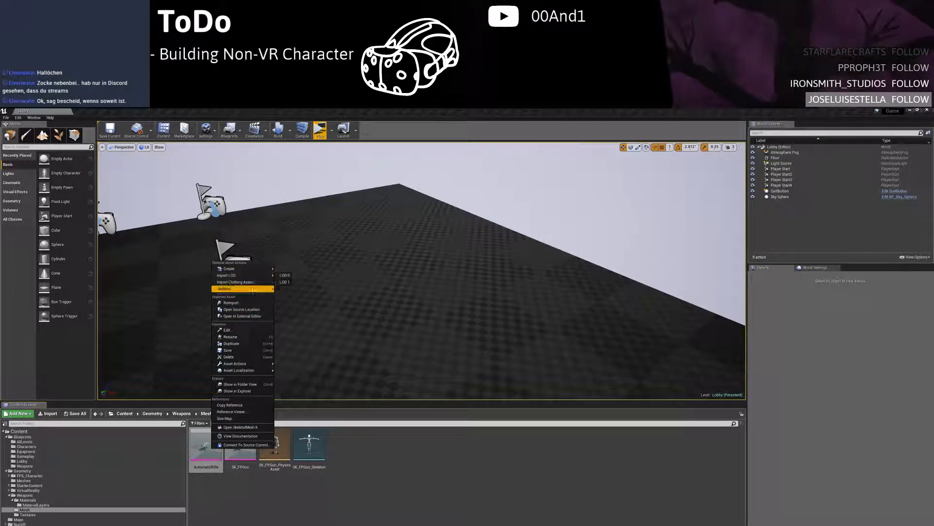
mouse_move(248, 364)
click(308, 364)
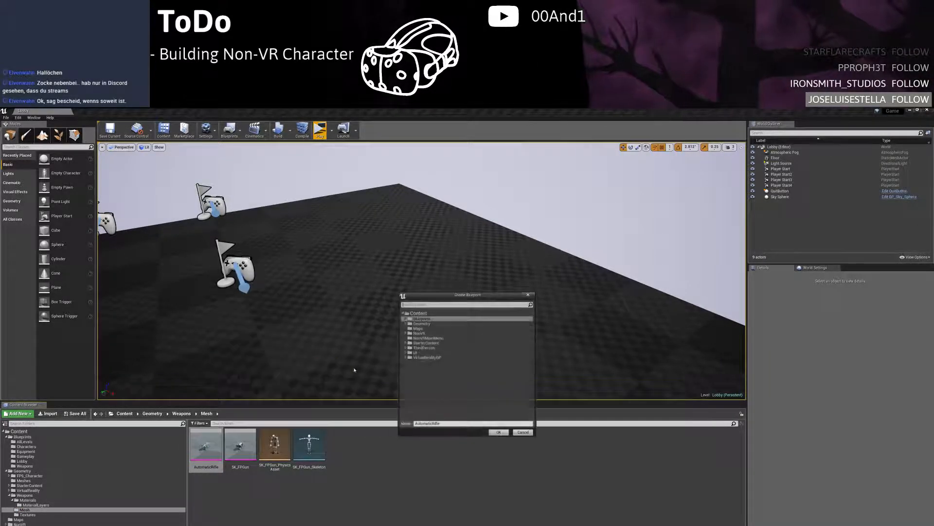
click(405, 319)
click(421, 347)
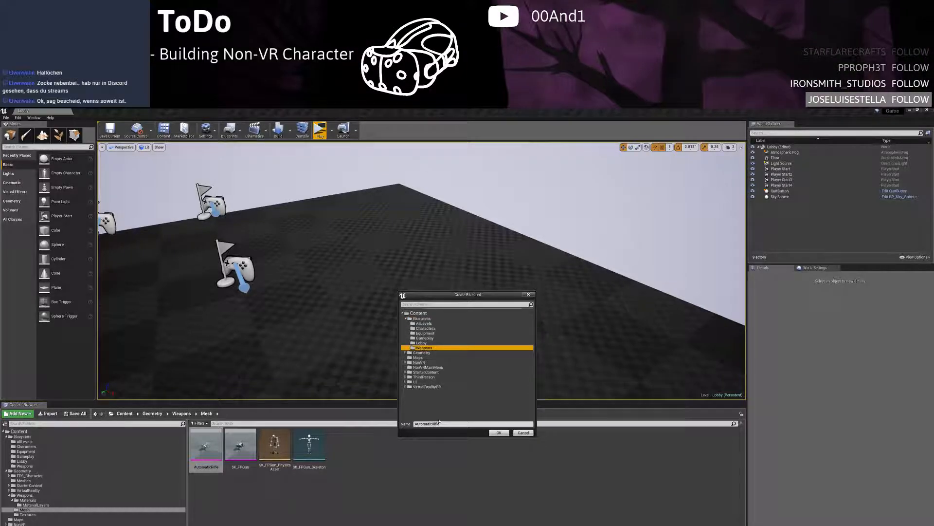
click(498, 432)
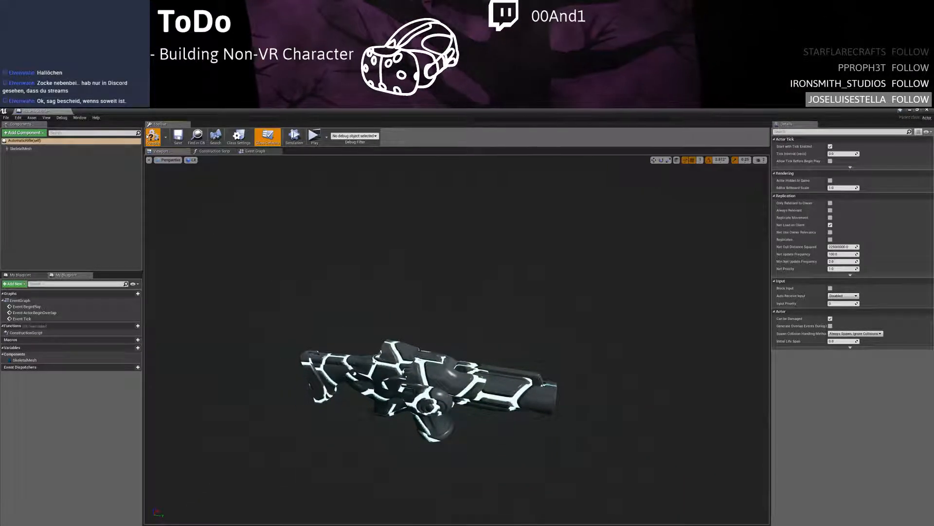
drag(35, 110, 129, 112)
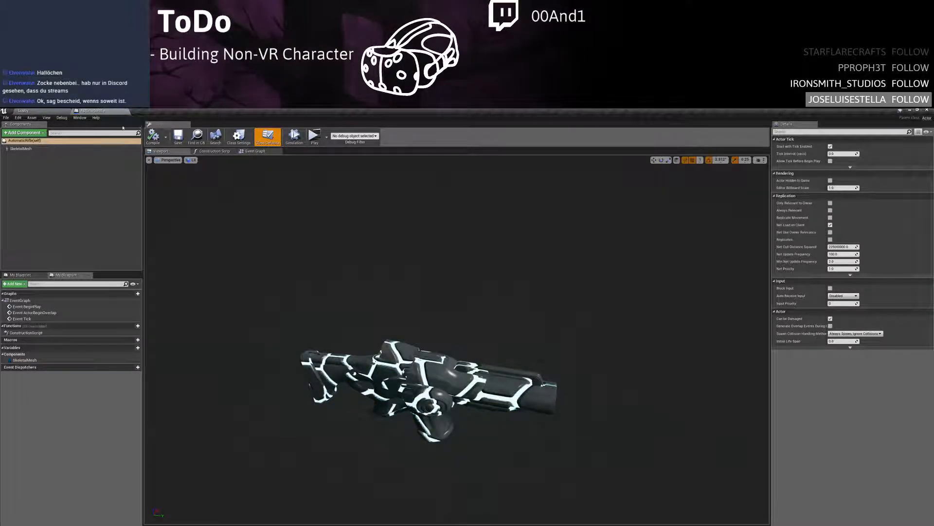
Go to the Blueprints/Characters folder, look at the NonVRPlayer_Base_0 event graph and close it again
click(47, 112)
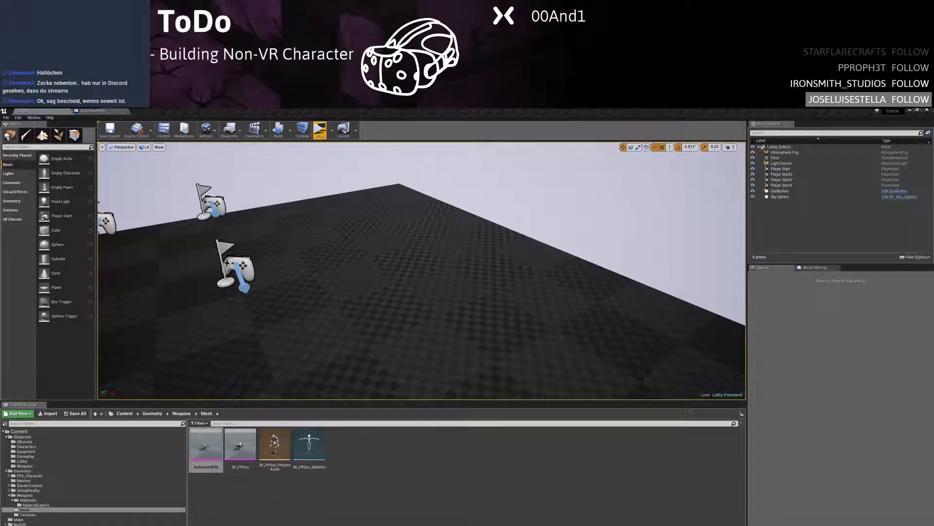
click(206, 448)
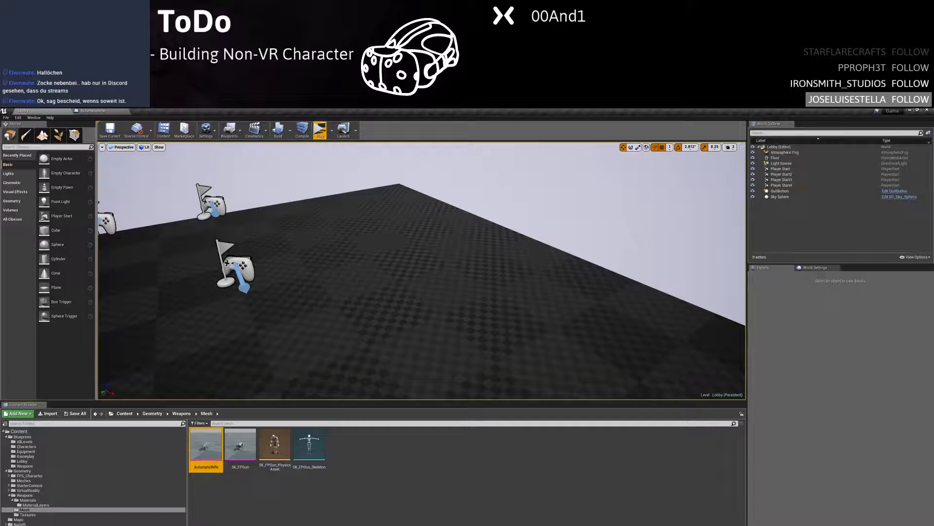
click(28, 452)
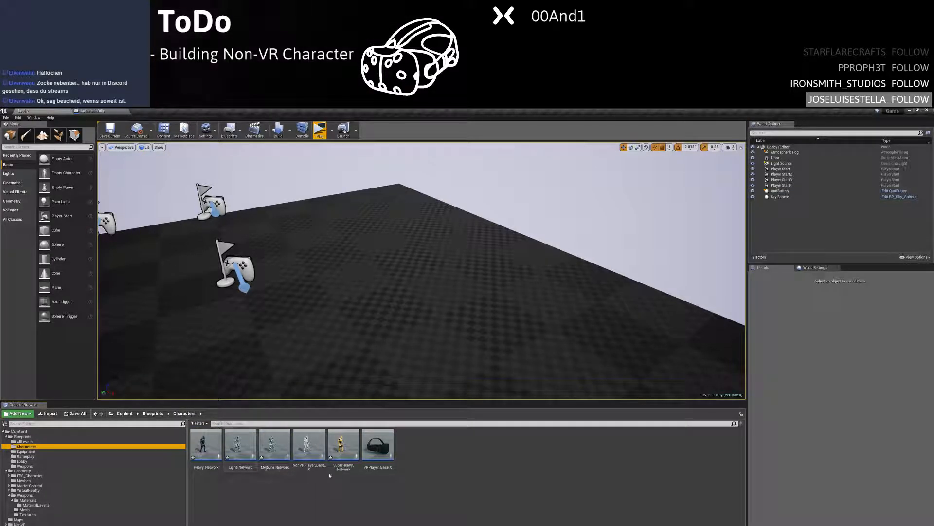
double_click(310, 445)
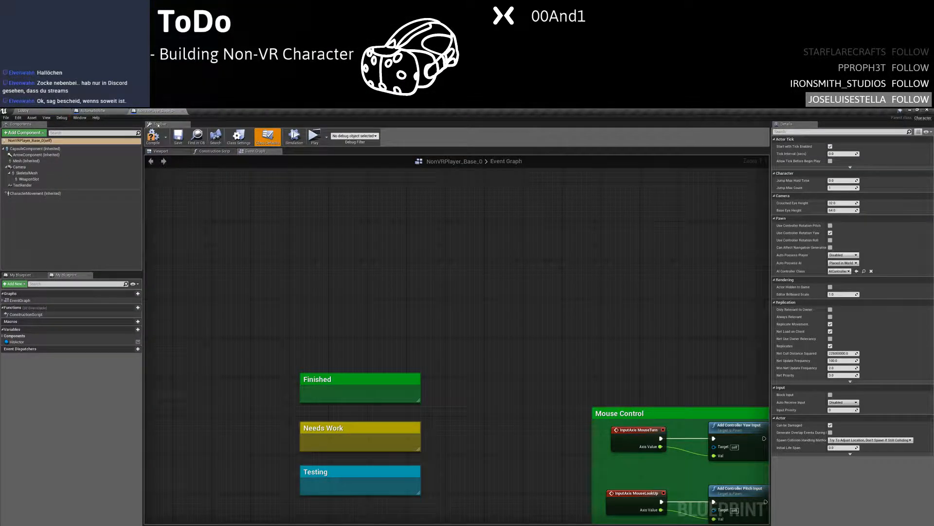
click(183, 112)
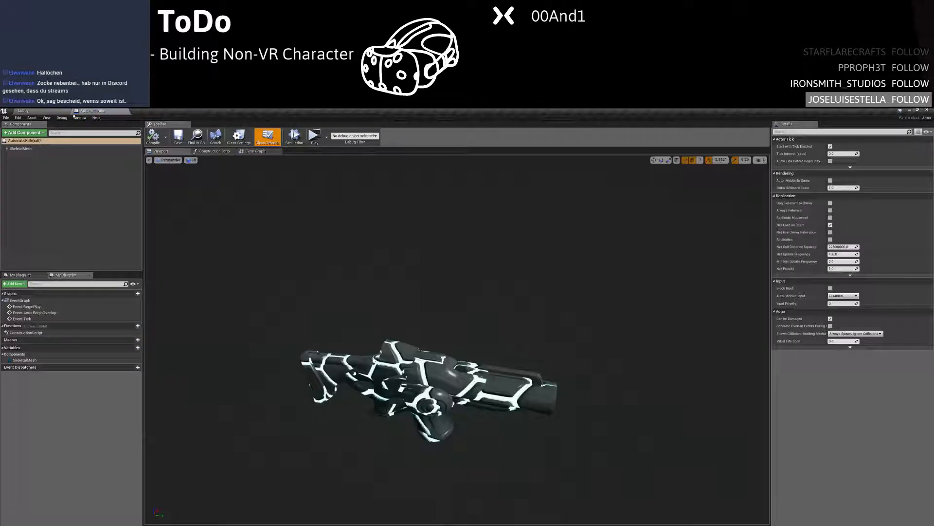
click(23, 111)
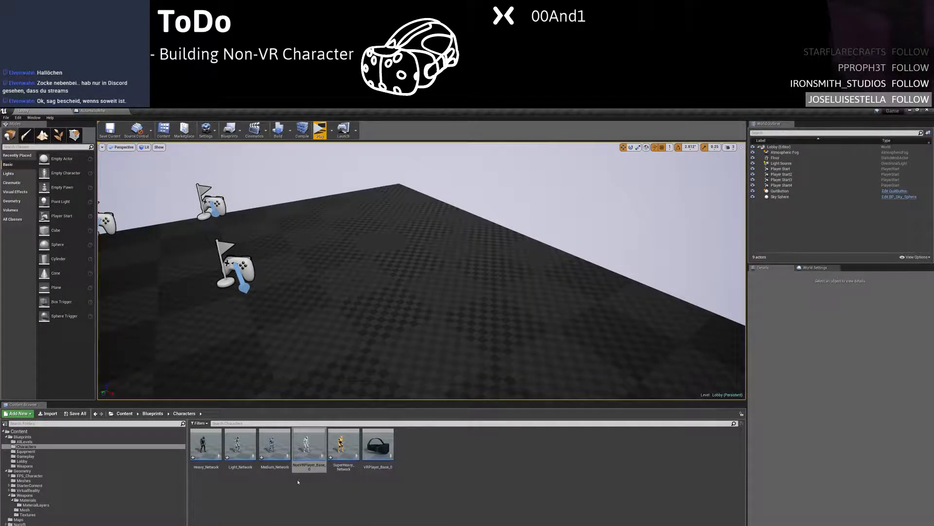
Open the Light_Network blueprint and set New Mesh on its Set Skeletal Mesh node to AutomaticRifle
double_click(240, 444)
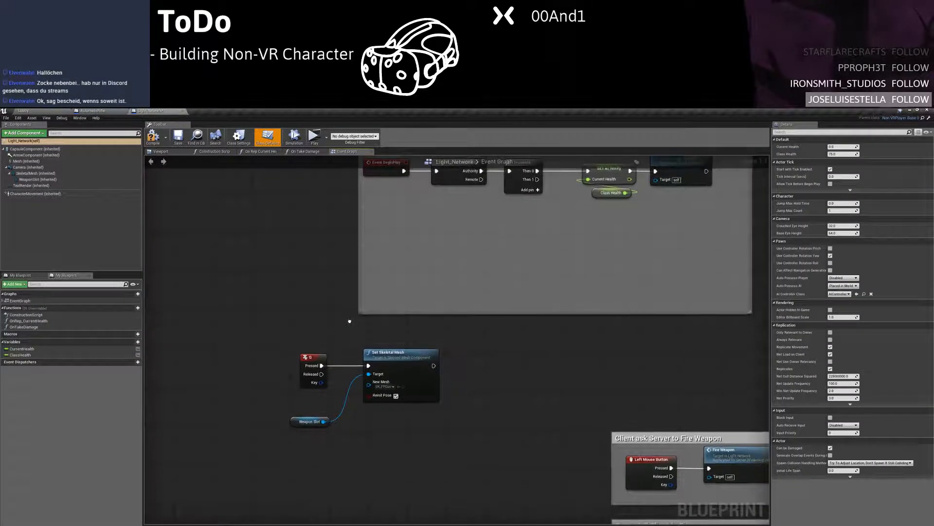
click(384, 386)
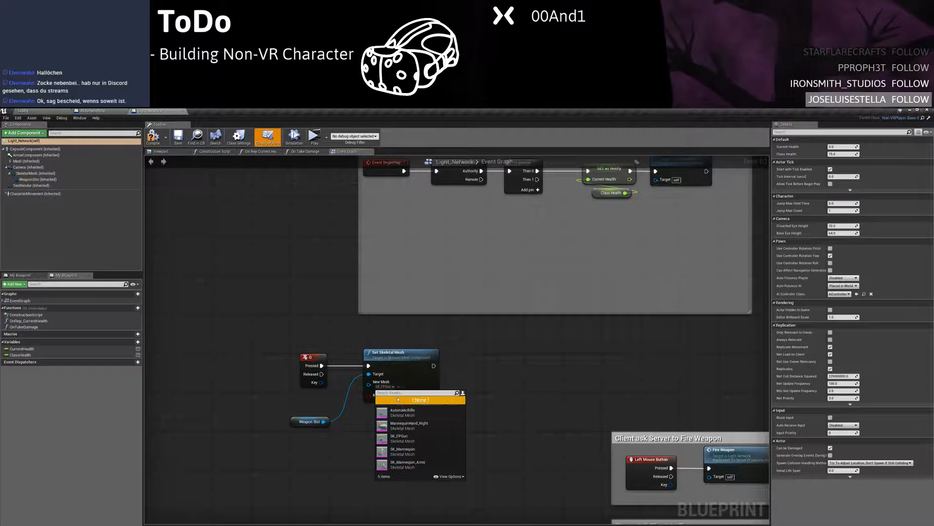
click(403, 412)
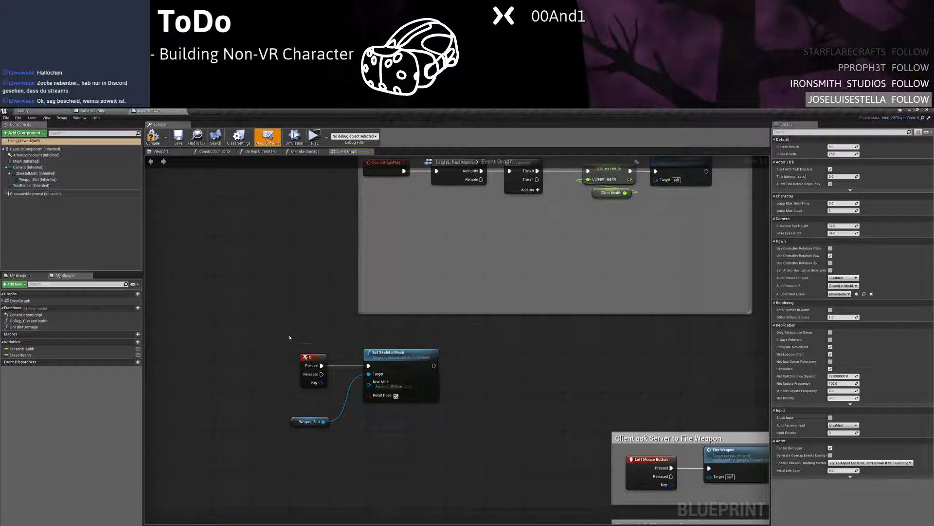
right_drag(309, 296, 291, 287)
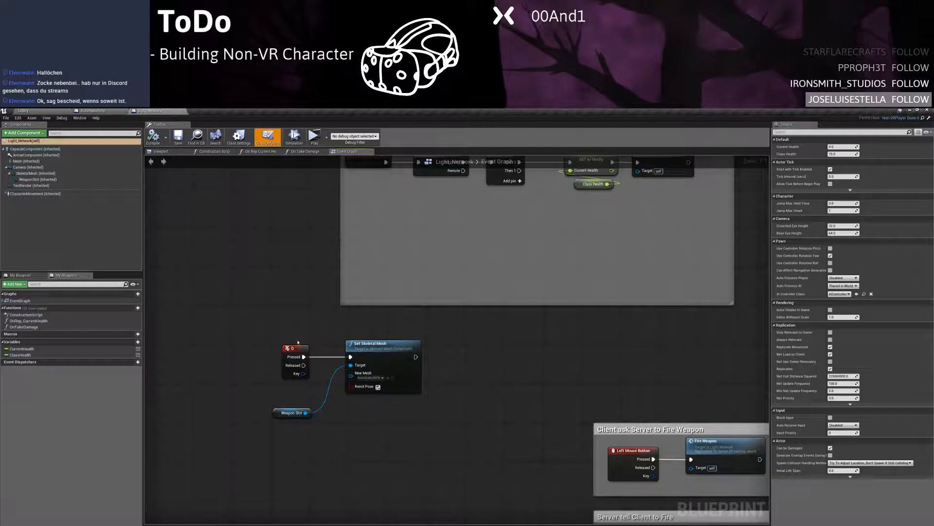
Move the Q key event away from the Set Skeletal Mesh node to make room for another node between them
click(271, 348)
drag(272, 347, 253, 349)
right_drag(286, 337, 316, 334)
drag(291, 347, 236, 346)
click(266, 330)
right_drag(267, 329, 355, 332)
click(55, 179)
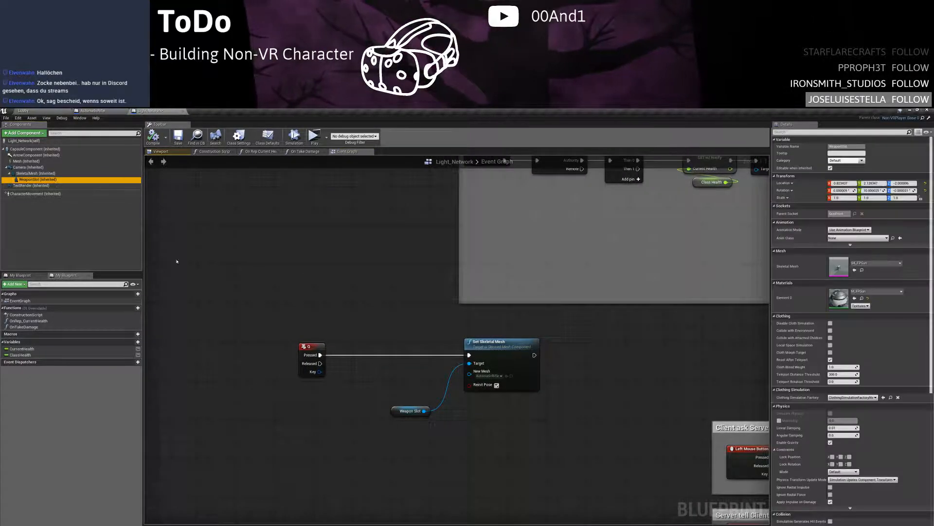
click(23, 110)
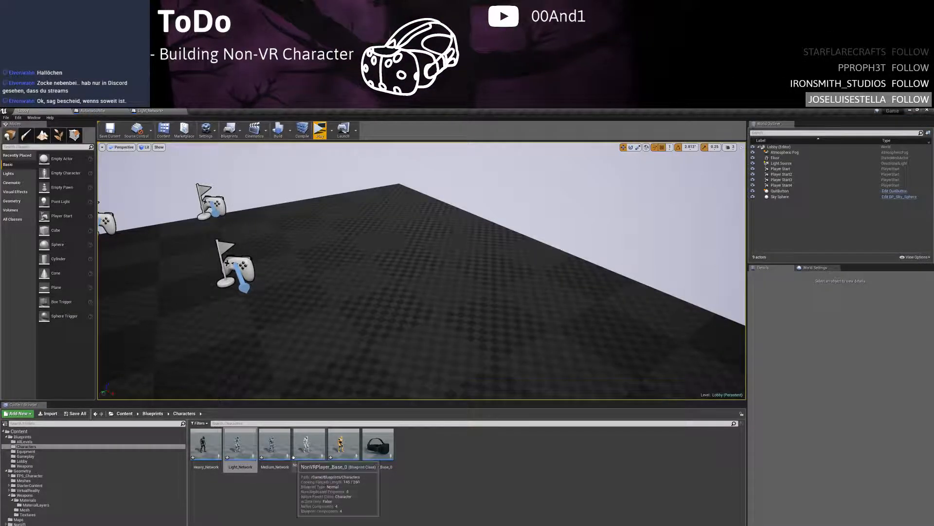
click(92, 111)
click(152, 111)
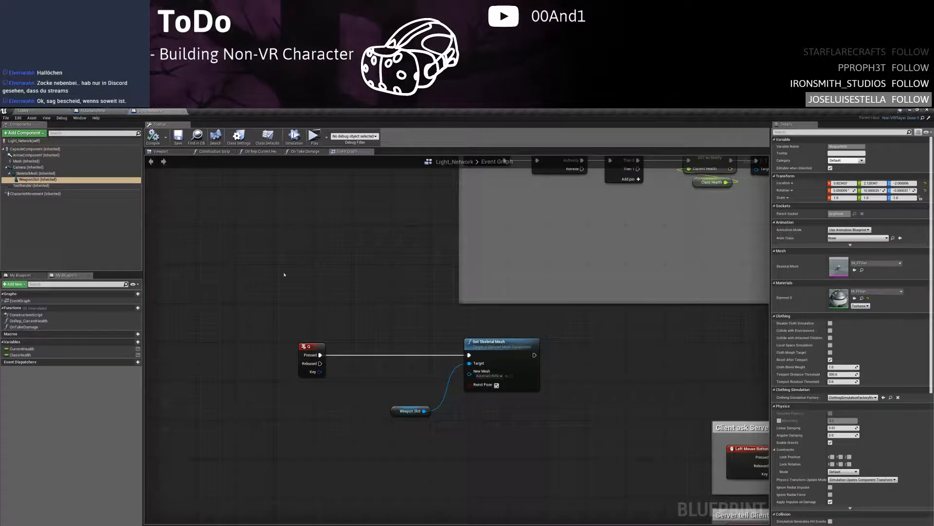
drag(309, 350, 305, 350)
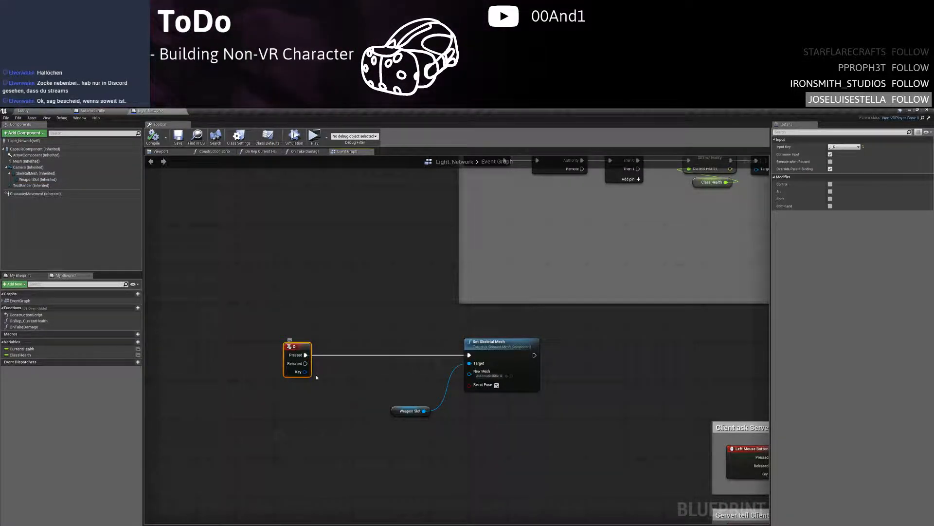
Add a Weapon Slot reference with a DestroyComponent node, run it from the Q event's Pressed output and space the nodes apart
drag(37, 179, 252, 357)
drag(272, 404, 274, 403)
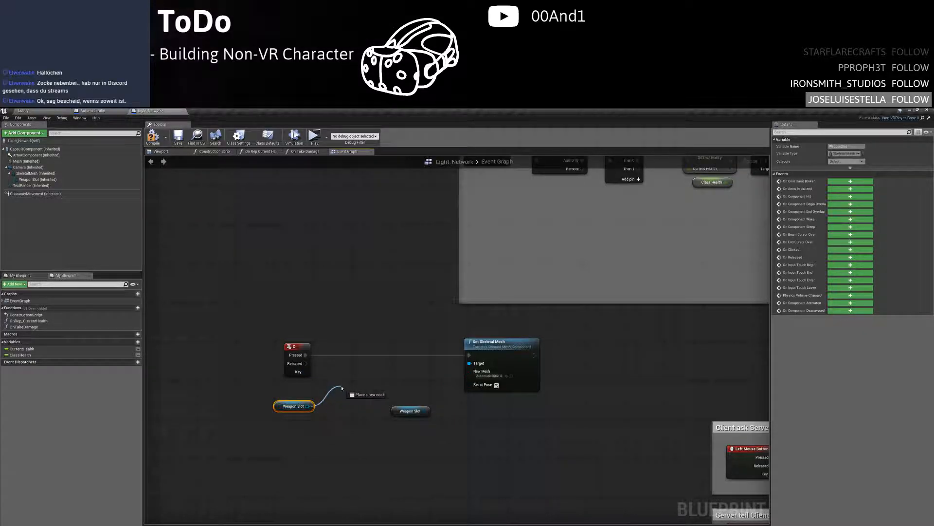
drag(343, 388, 342, 386)
text(delete)
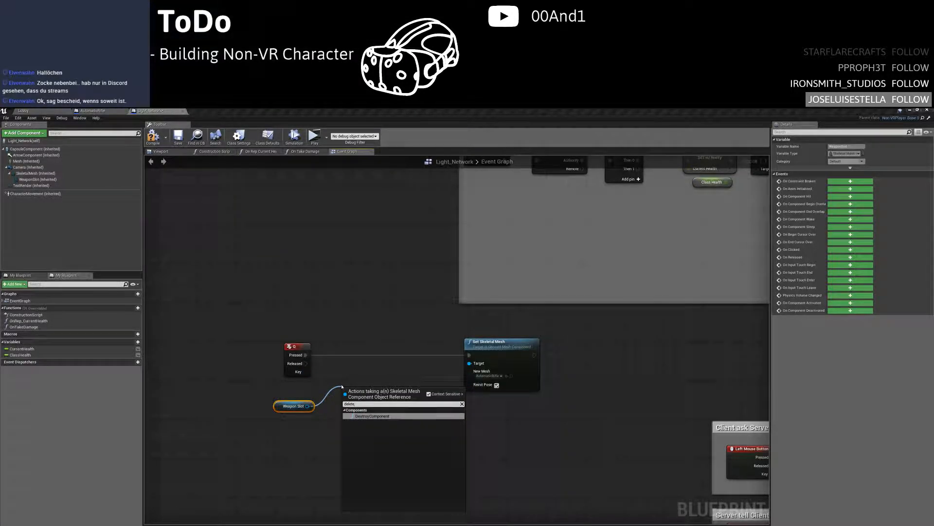
key(Return)
drag(362, 391, 352, 355)
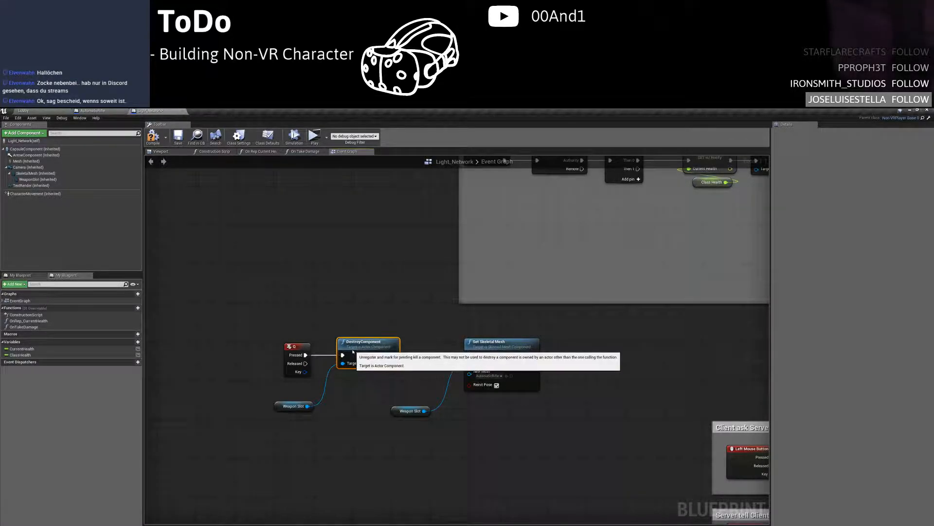
drag(296, 346, 252, 344)
click(375, 342)
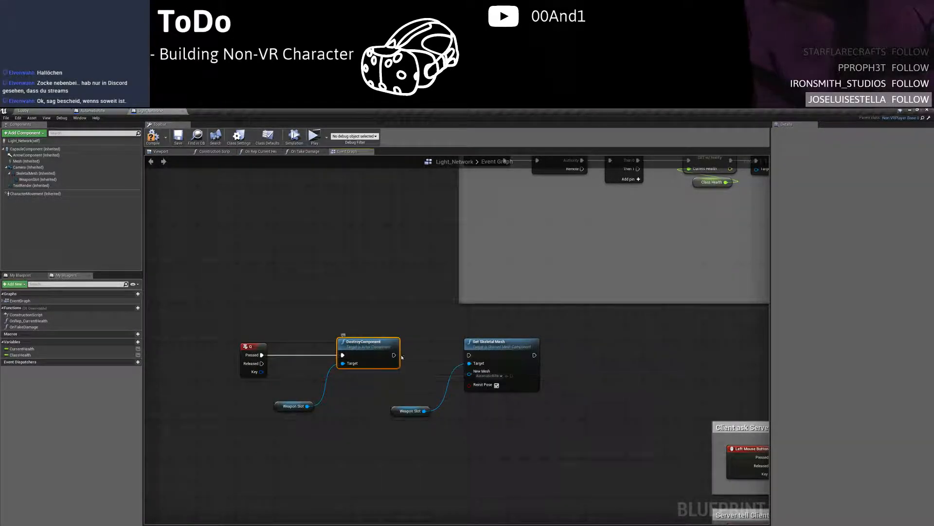
Try adding an Is Component Being Destroyed check fed by the Weapon Slot reference between DestroyComponent and Set Skeletal Mesh
drag(427, 357, 428, 357)
key(Escape)
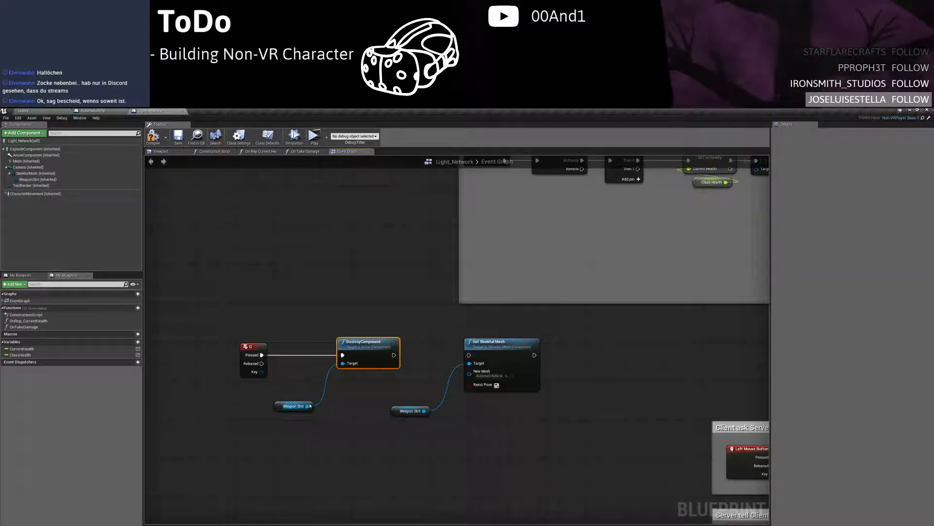
drag(302, 405, 363, 401)
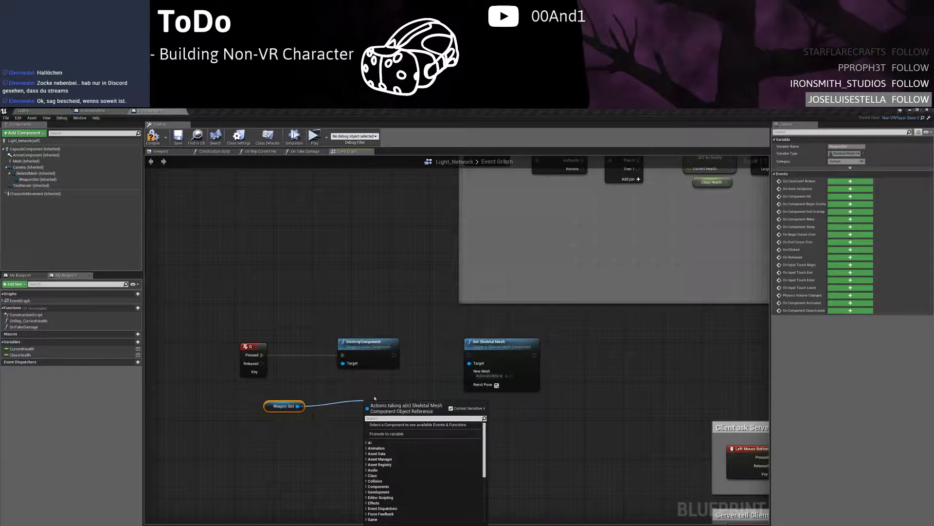
text(is destro)
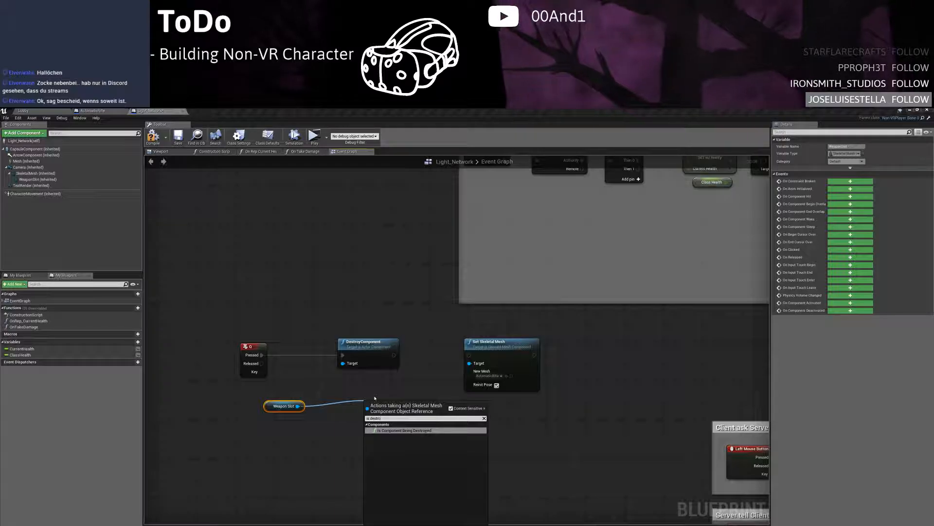
key(Return)
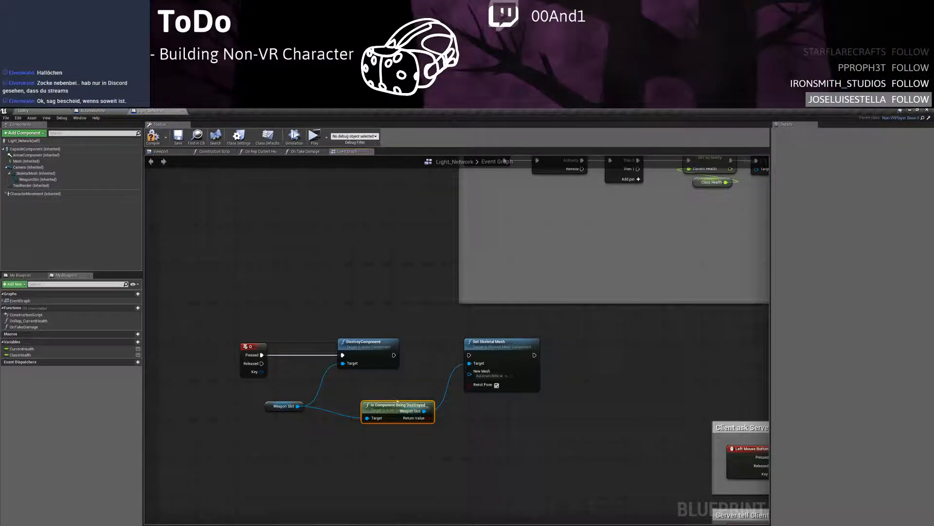
drag(397, 401, 392, 387)
right_drag(461, 428, 415, 428)
drag(475, 433, 436, 414)
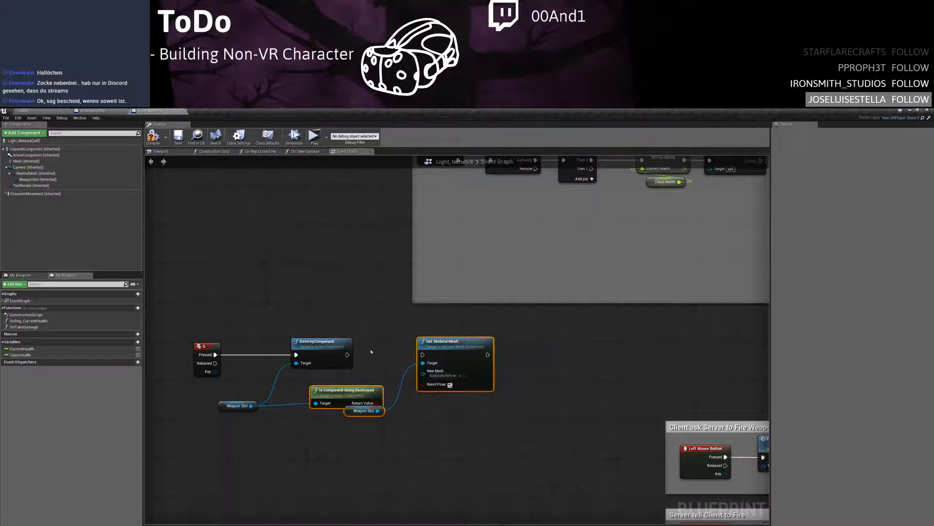
drag(352, 390, 337, 385)
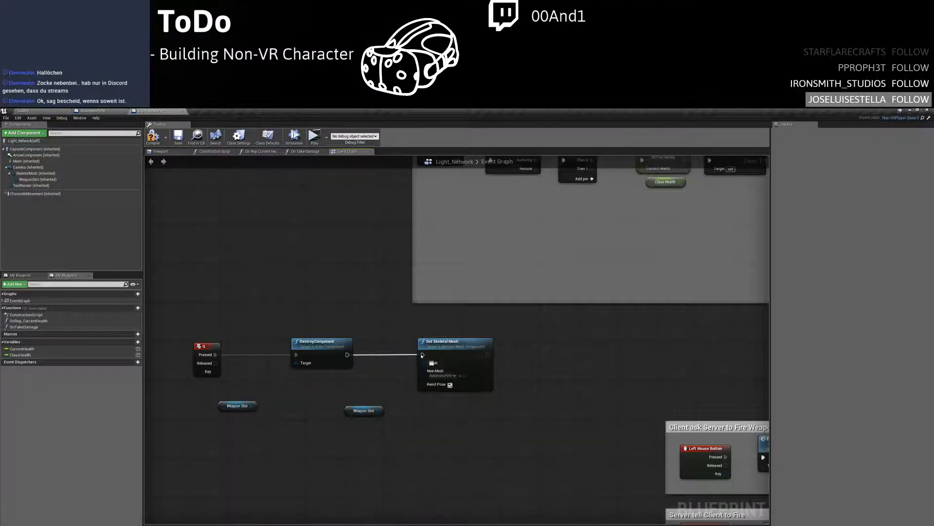
Connect DestroyComponent's output to Set Skeletal Mesh, then play-test the weapon swap and read the logged runtime errors
drag(372, 366, 372, 366)
drag(454, 351, 429, 351)
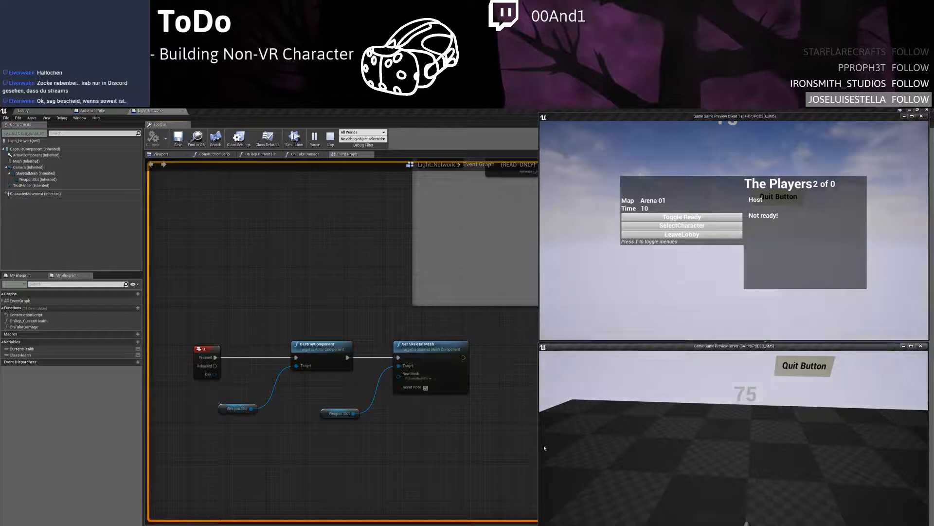
key(Escape)
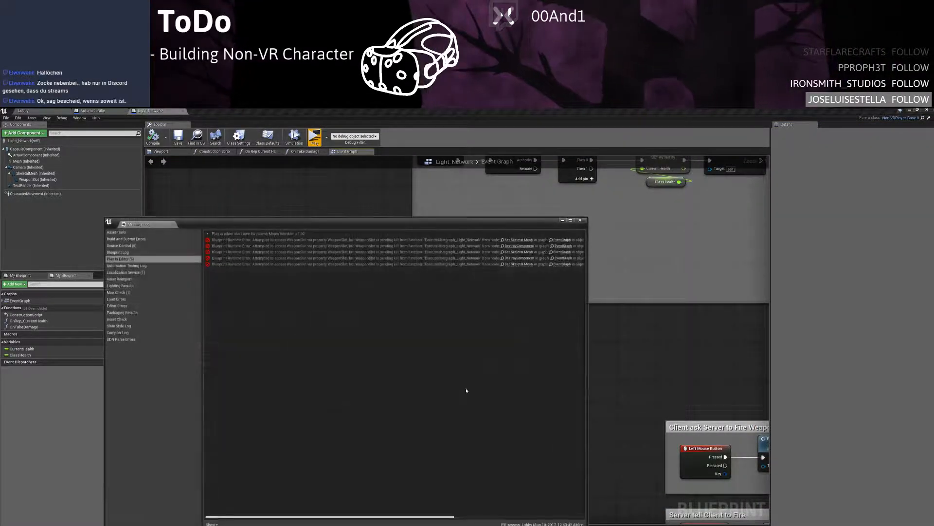
click(329, 242)
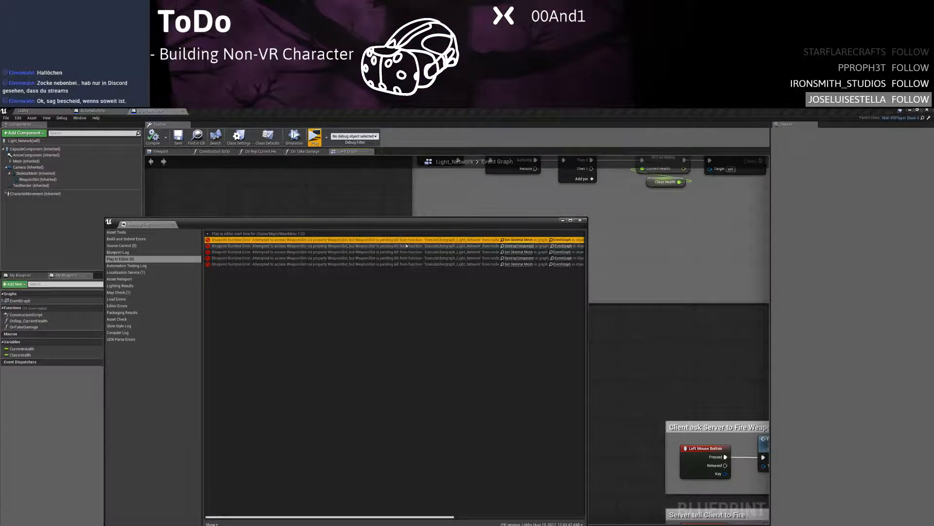
click(579, 220)
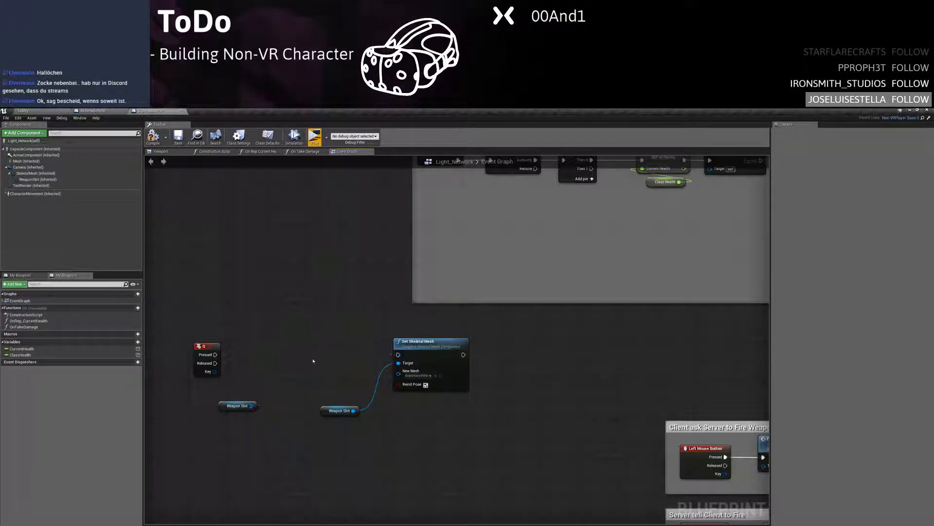
Search the actions available for the unconnected Weapon Slot reference for "change" and "asset" to find another way of swapping the mesh
right_drag(313, 360, 364, 357)
click(275, 401)
right_drag(273, 400, 255, 402)
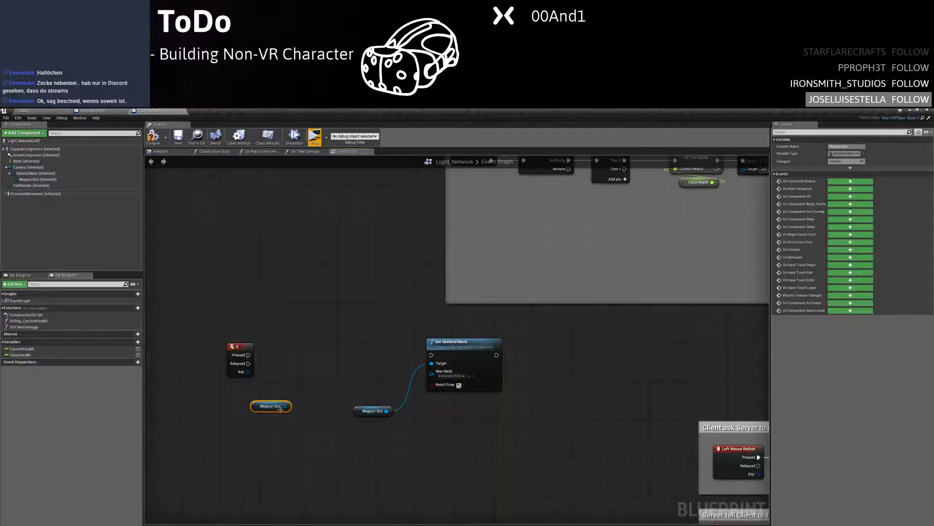
drag(317, 366, 318, 366)
text(chan)
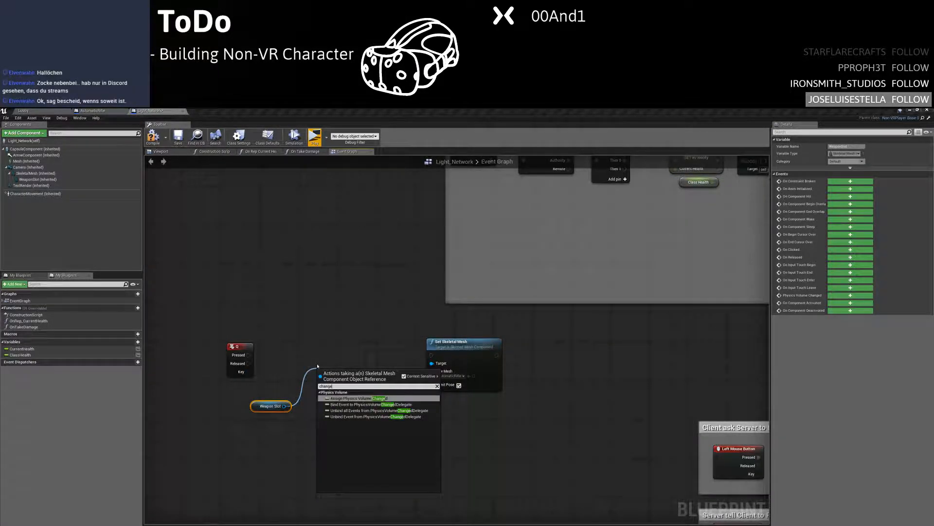
key(BackSpace)
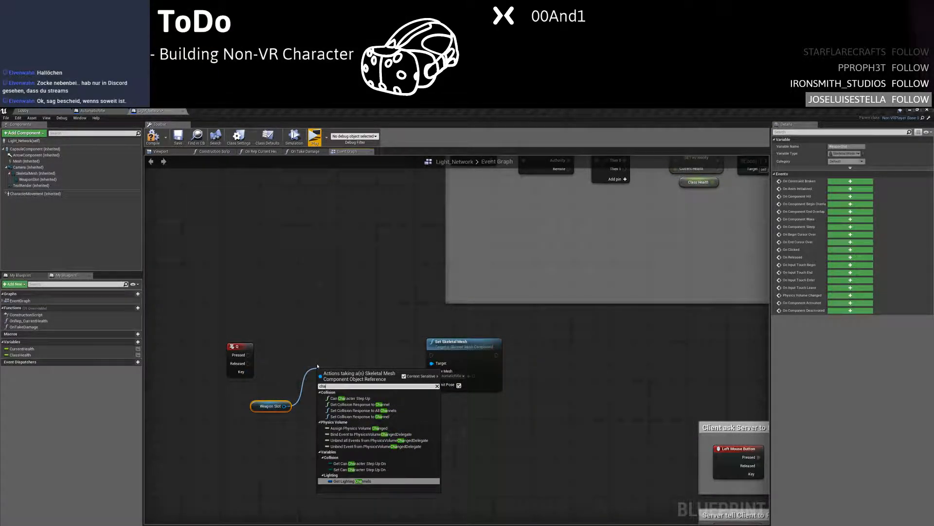
key(BackSpace)
key(BackSpace)
key(BackSpace)
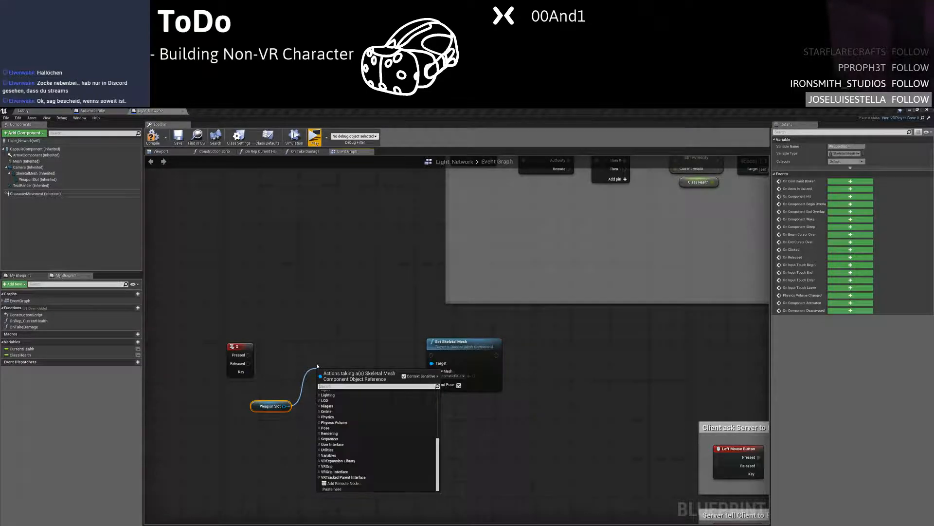
text(sw)
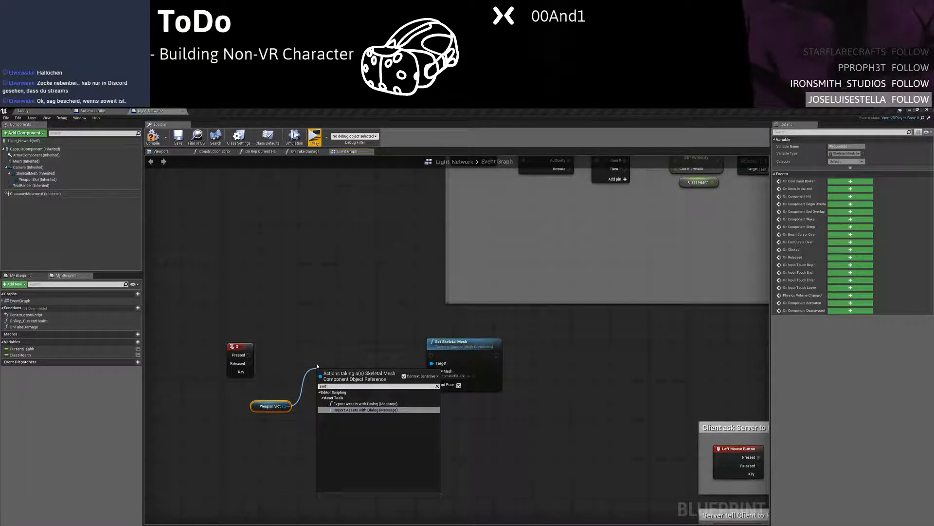
key(BackSpace)
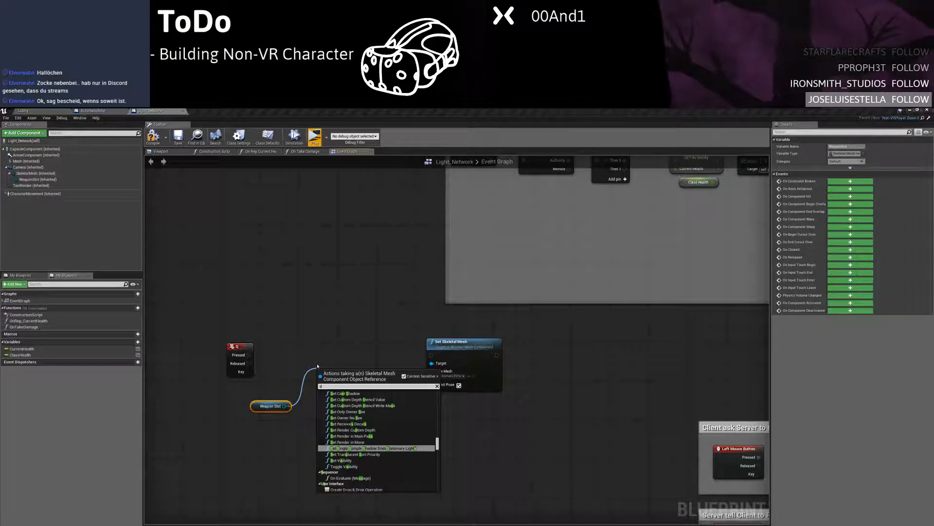
key(BackSpace)
text(asset)
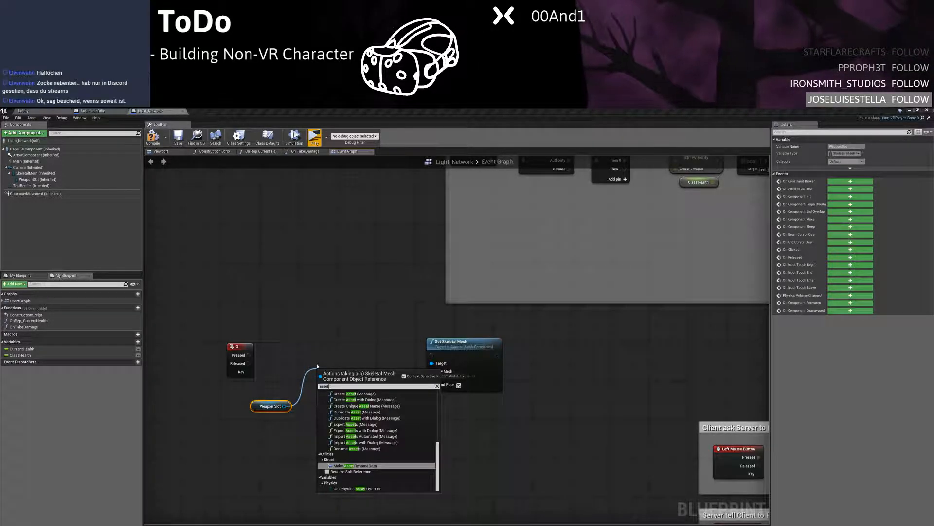
scroll(363, 454, up, 1)
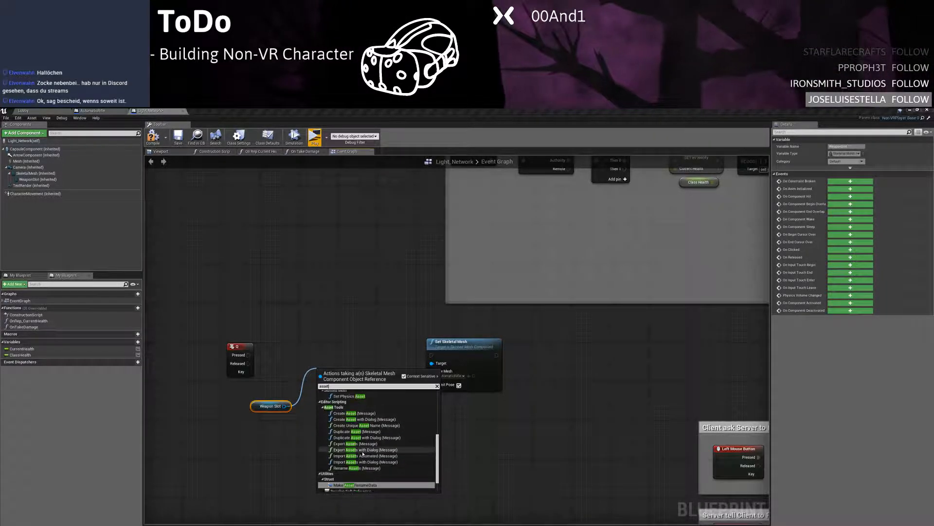
scroll(363, 454, up, 1)
scroll(368, 457, up, 2)
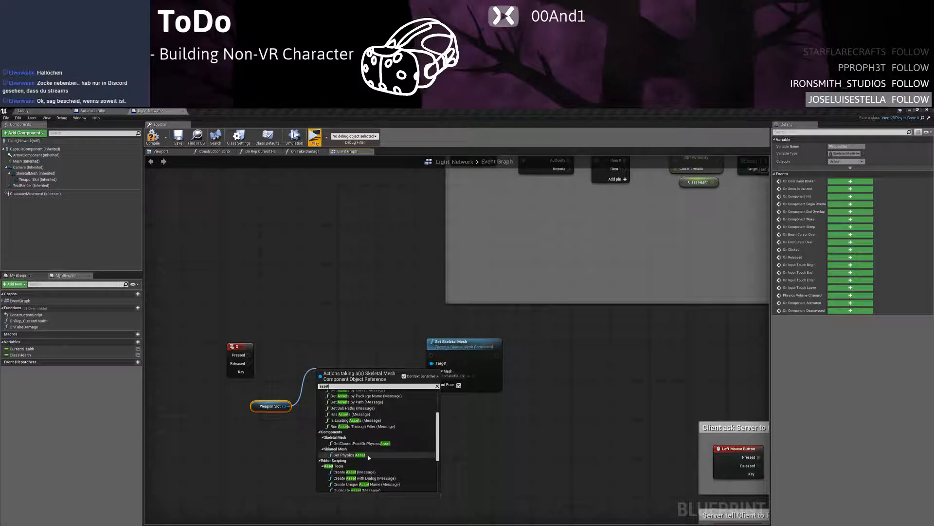
scroll(368, 456, up, 3)
click(355, 327)
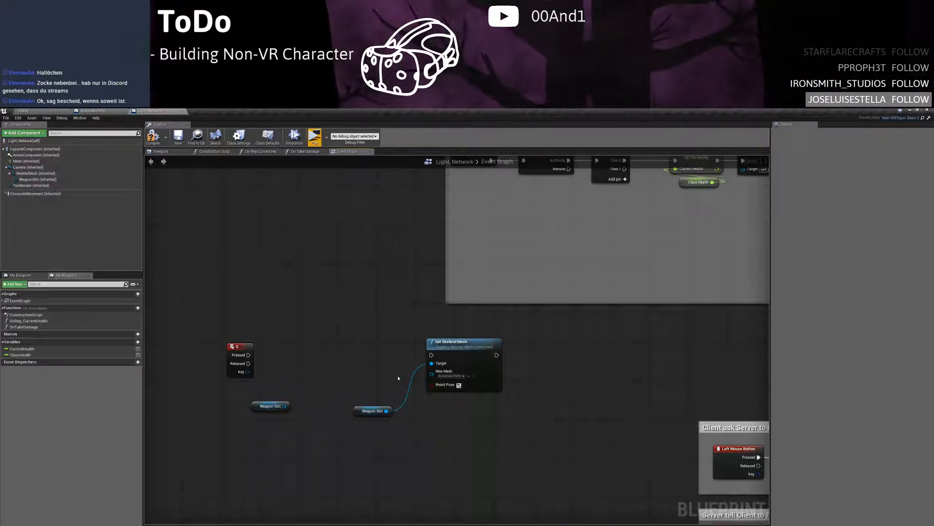
Run Set Skeletal Mesh directly from the Q event's Pressed output, delete the unused Weapon Slot reference and compile the blueprint
drag(432, 355, 248, 354)
click(266, 406)
key(Delete)
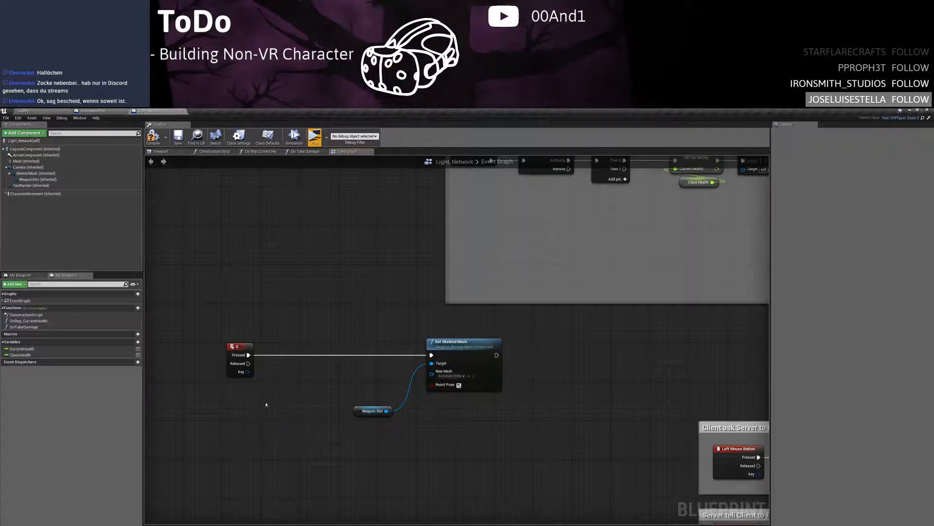
click(154, 136)
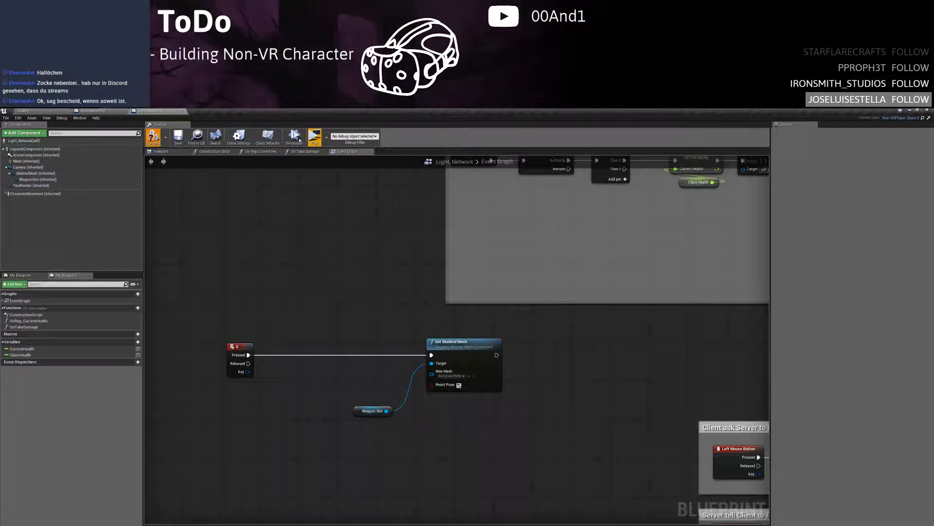
Play-test the weapon swap in the server preview with the lobby menu hidden, then stop the session
click(314, 136)
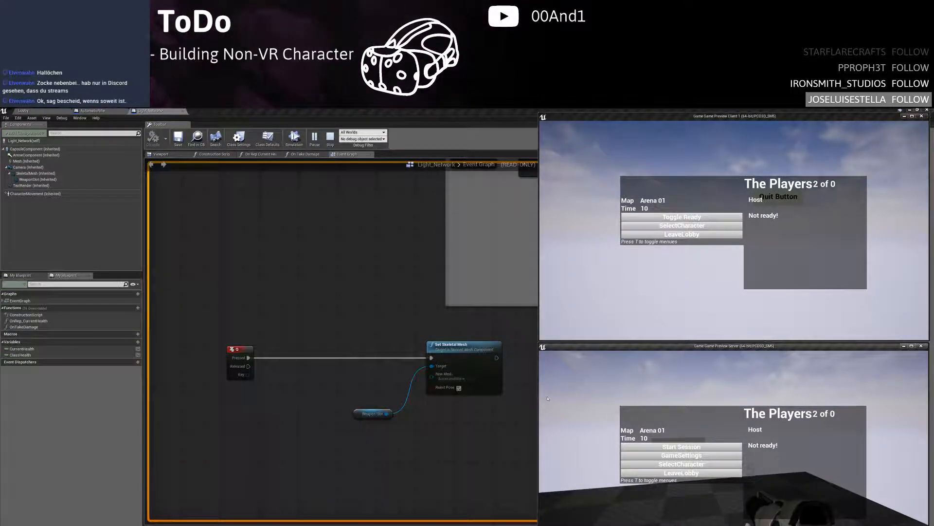
key(t)
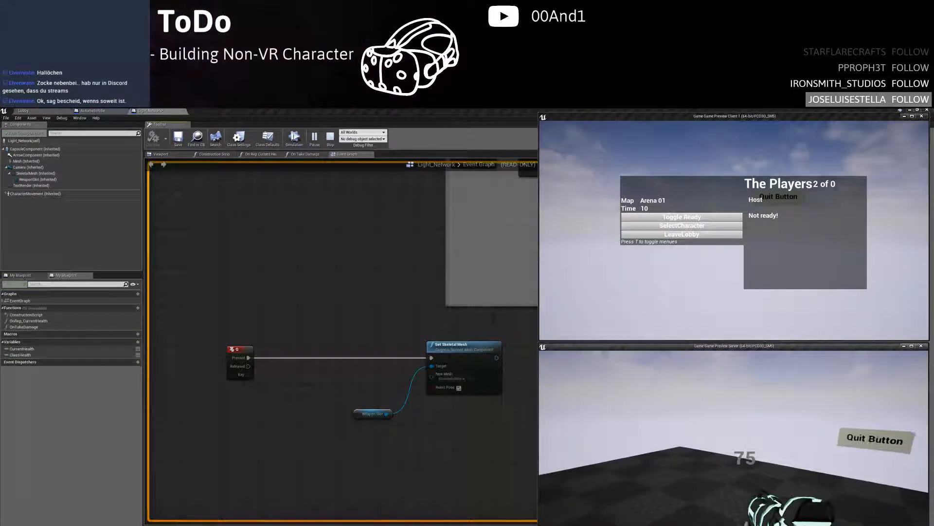
key(w)
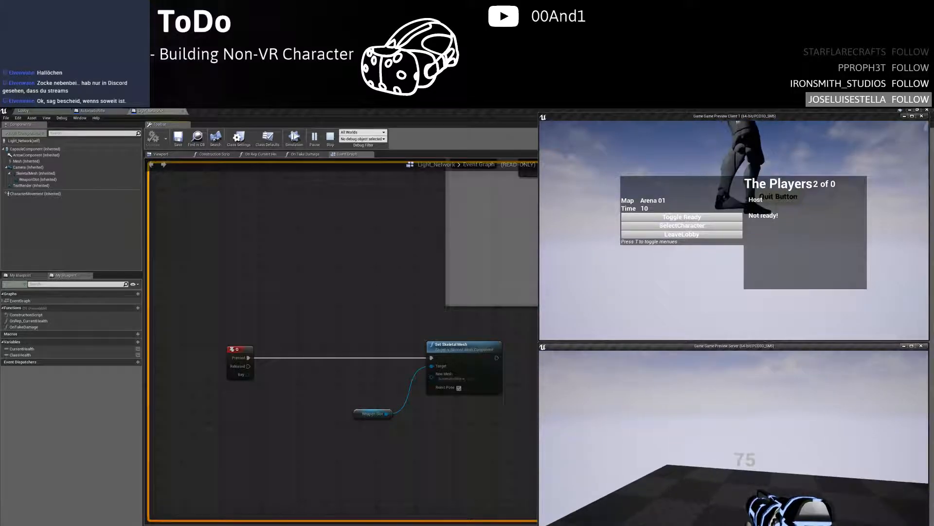
key(Escape)
Move the Set Skeletal Mesh node and its Weapon Slot reference closer to the Q event
drag(346, 437, 346, 437)
drag(450, 359, 329, 359)
click(315, 315)
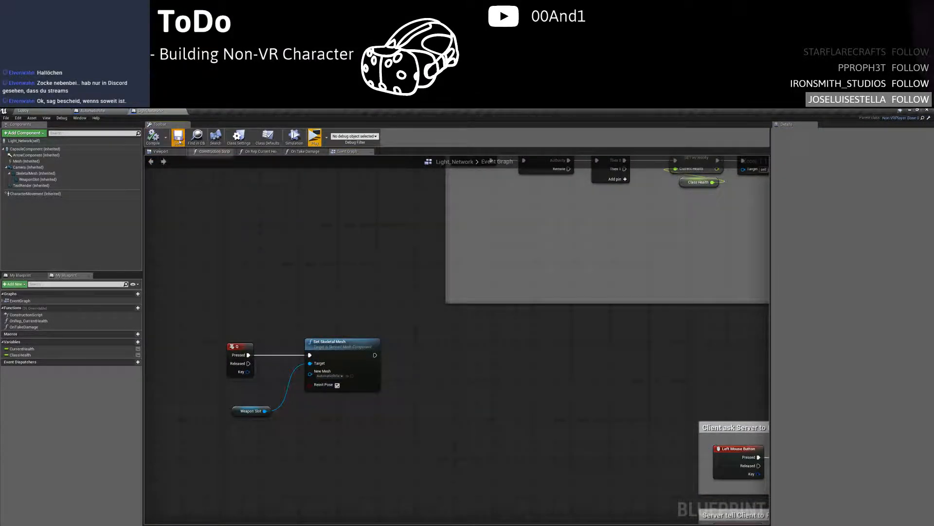
Shrink the Initial Health and Update TextRender comment box to fit its nodes and shift it slightly
right_drag(350, 305, 340, 280)
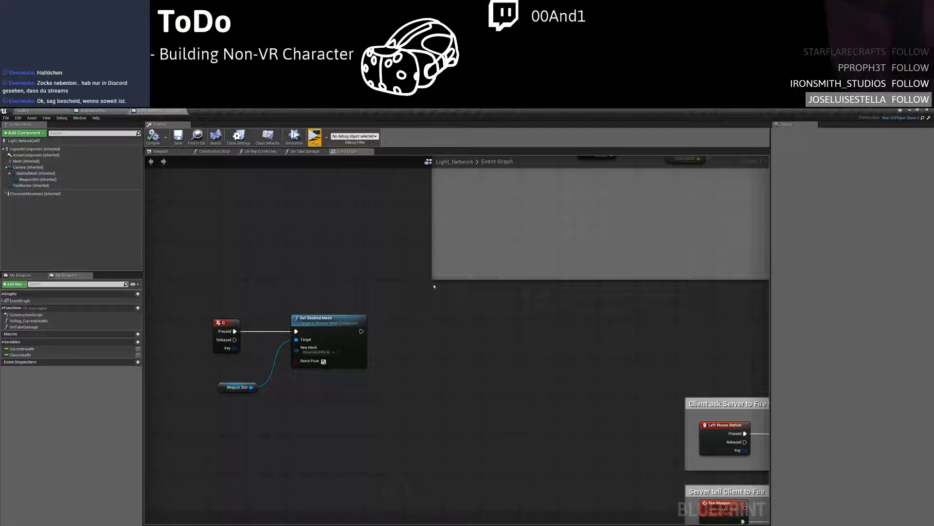
mouse_move(443, 393)
right_down()
mouse_move(354, 427)
mouse_move(379, 370)
mouse_move(401, 357)
right_up()
scroll(354, 427, down, 2)
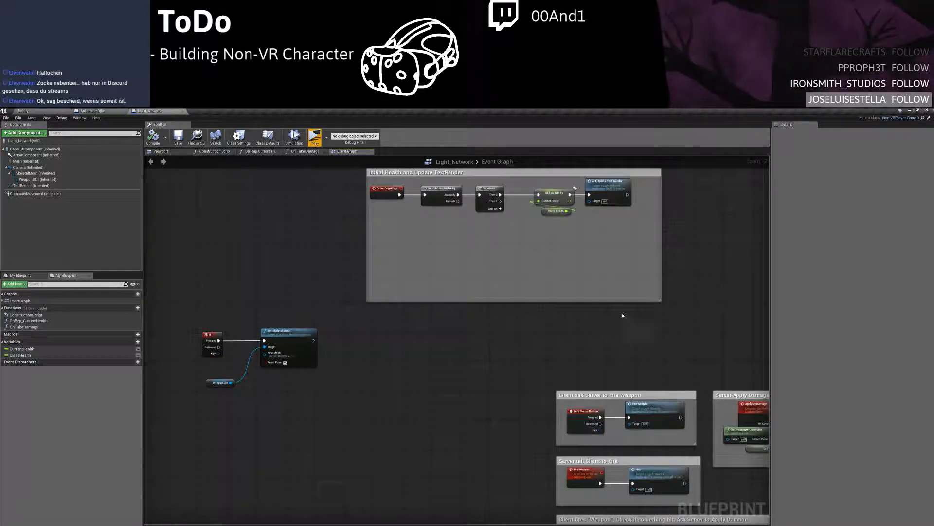
drag(660, 302, 643, 224)
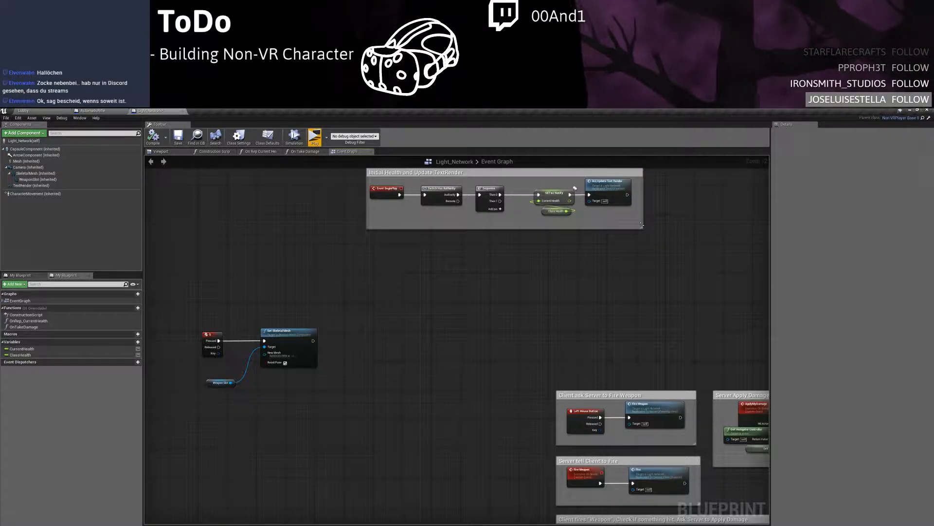
right_drag(642, 224, 635, 275)
drag(615, 220, 625, 214)
click(657, 234)
click(684, 237)
Look over the weapon firing event groups and check the replication settings of the Fire custom event
mouse_move(684, 236)
right_down()
mouse_move(516, 203)
mouse_move(450, 244)
mouse_move(459, 221)
right_up()
right_drag(386, 479, 448, 434)
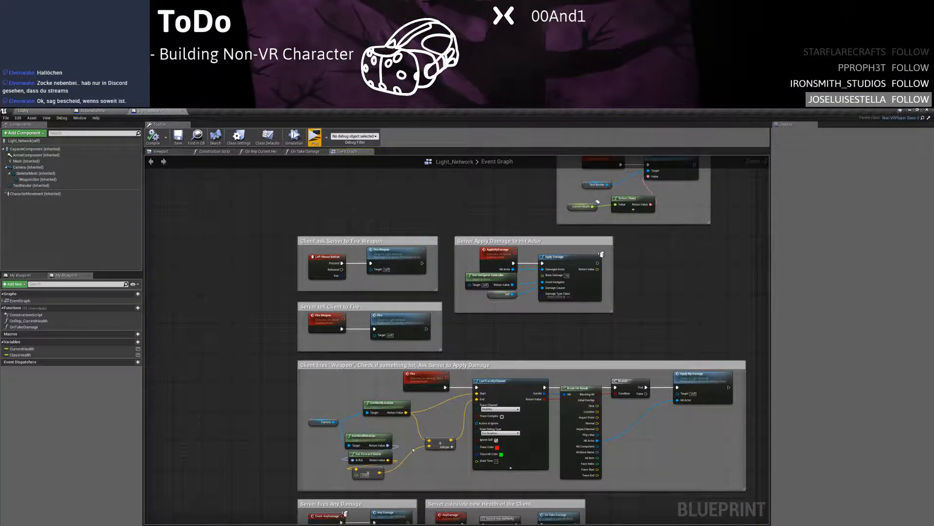
click(423, 379)
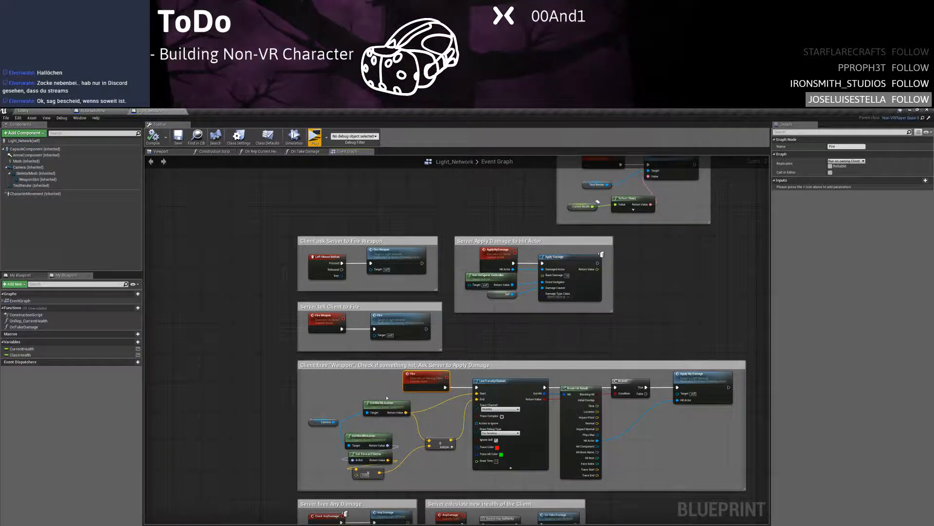
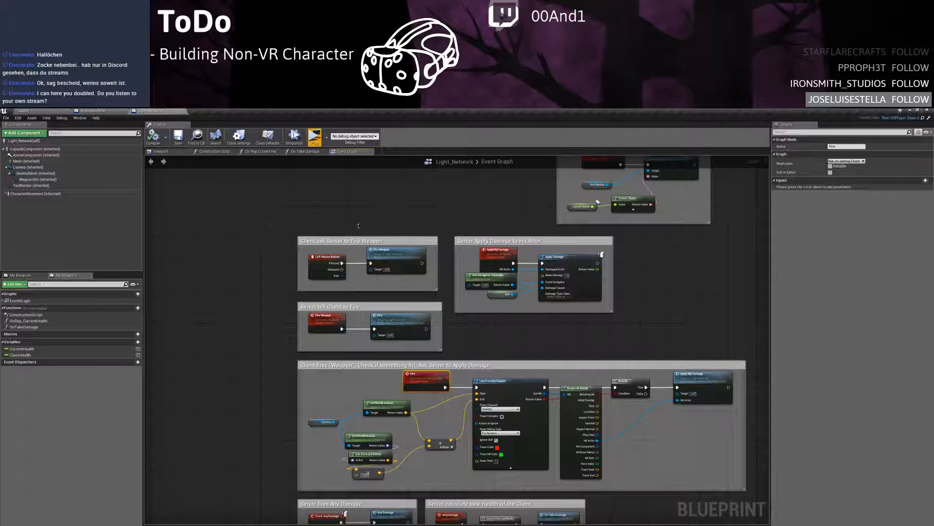
Move the Client ask Server to Fire Weapon comment group with its nodes up and away from the Server tell Client to Fire group
drag(388, 240, 325, 206)
right_drag(328, 200, 401, 290)
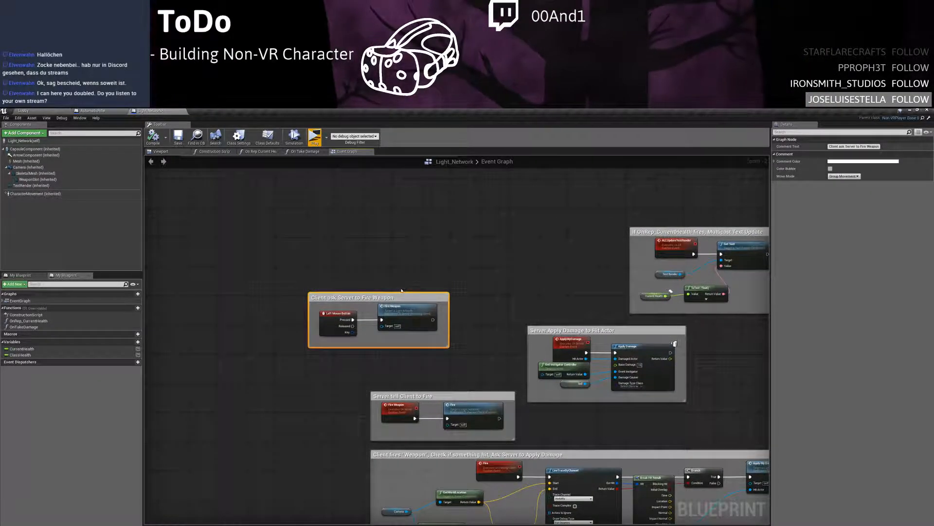
drag(411, 302, 393, 237)
click(411, 215)
right_drag(388, 249, 410, 275)
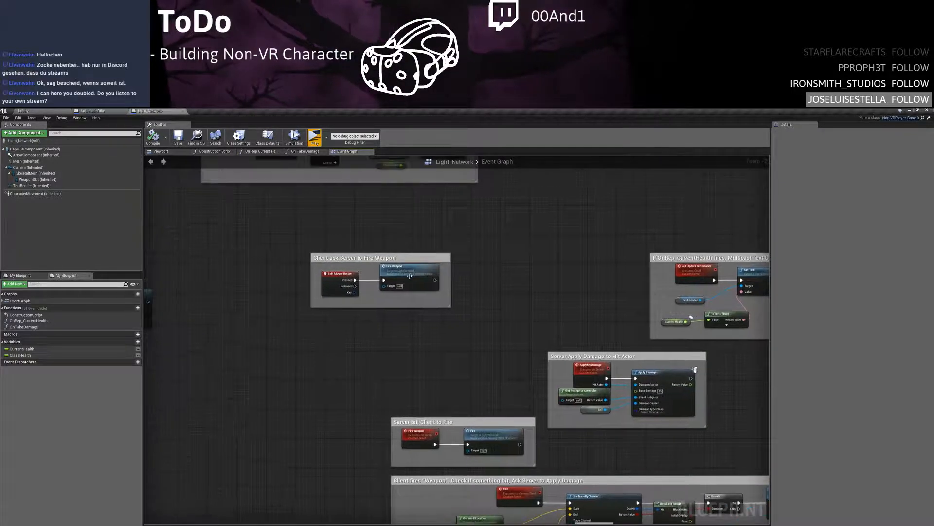
scroll(410, 276, up, 2)
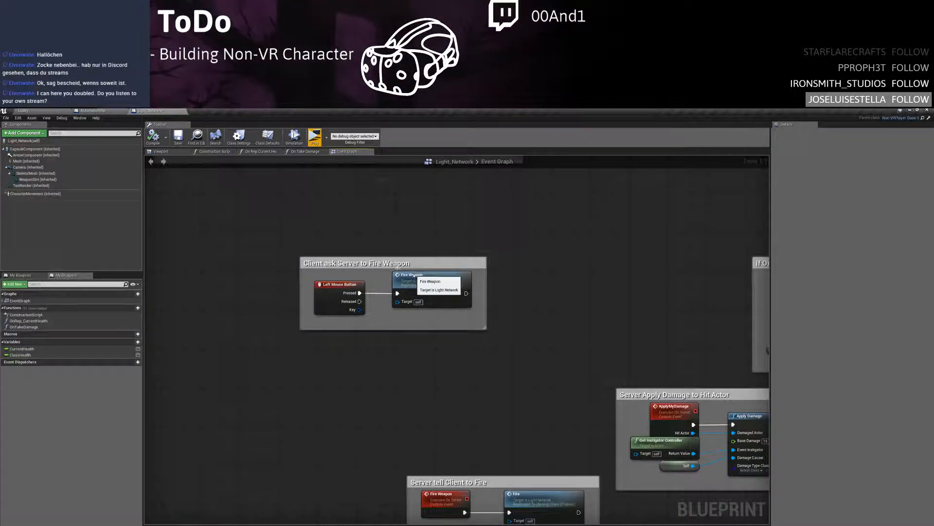
click(431, 265)
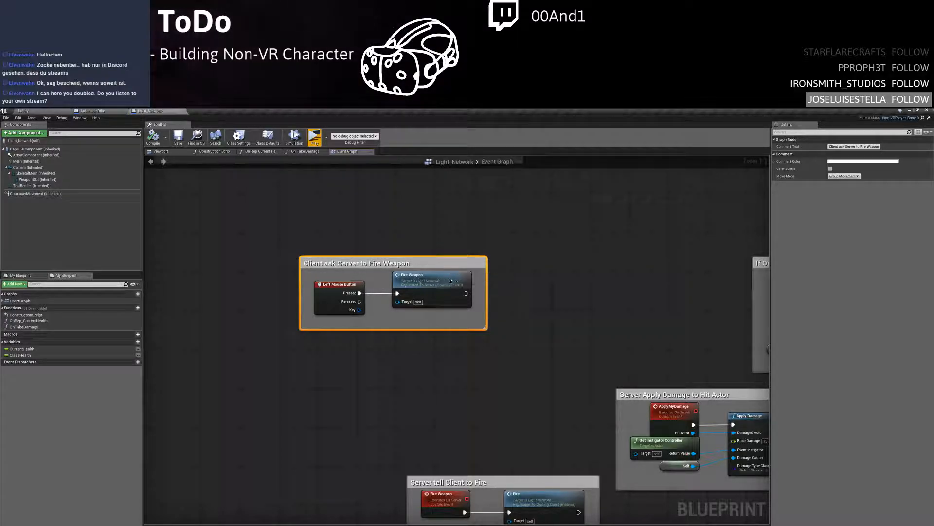
click(510, 249)
right_drag(437, 337, 412, 335)
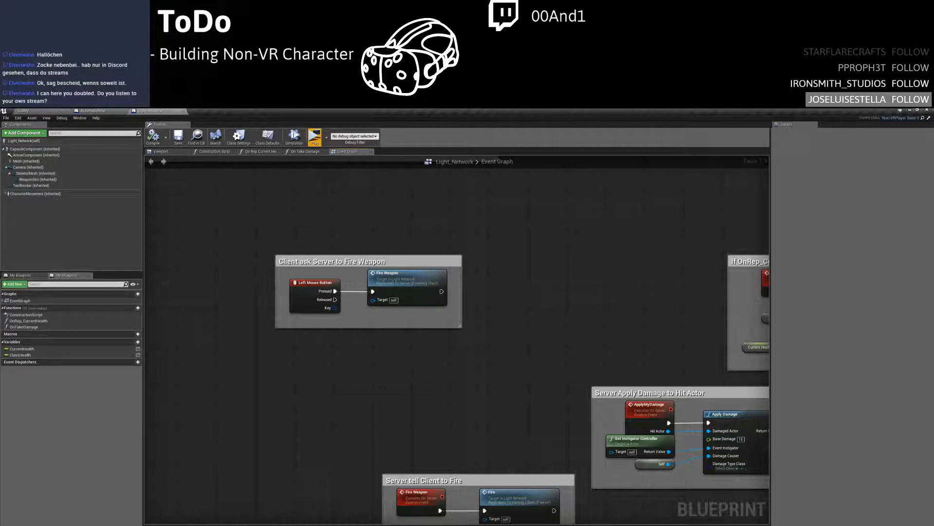
Switch to the Trello board in the browser, open the Weapons card and delete its comment about choosing between two weapons
key(alt+Tab)
drag(404, 184, 591, 243)
click(545, 302)
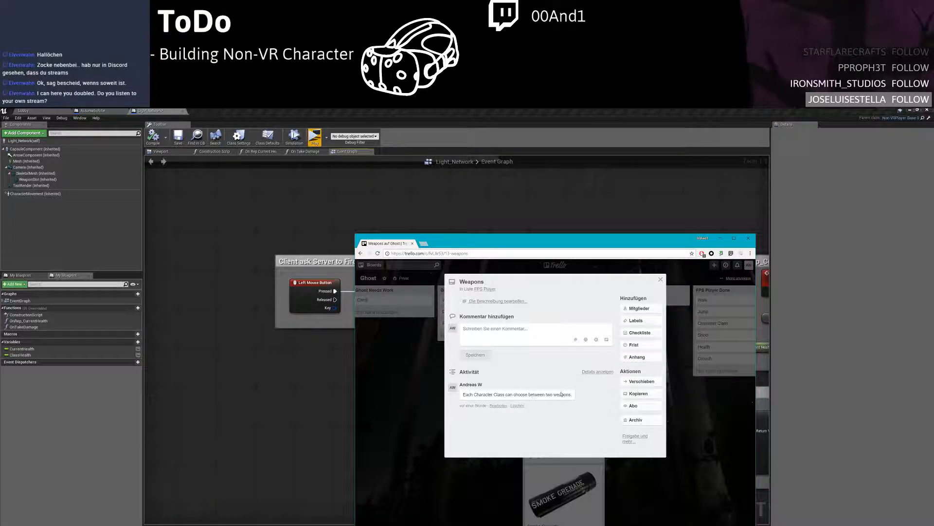
click(515, 406)
click(542, 438)
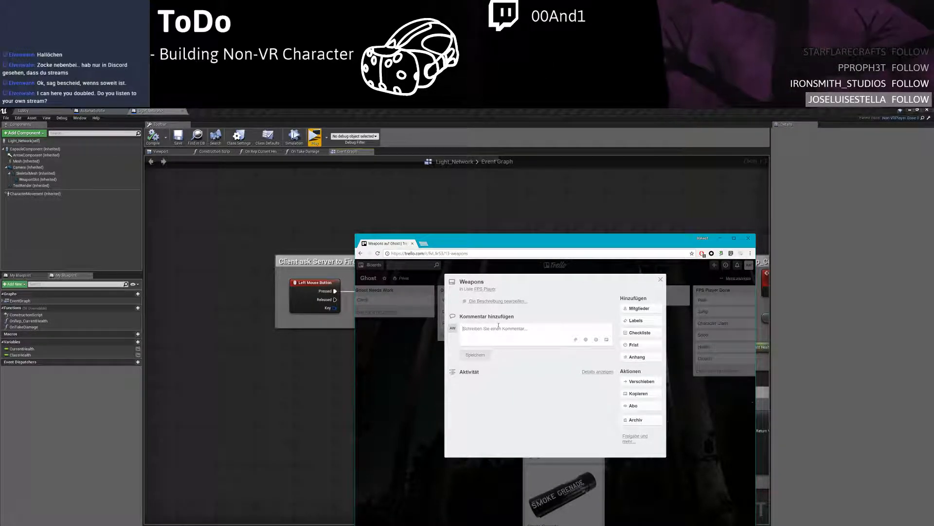
Draft a new comment on the Weapons card as a dashed list with Ammunition, Fire Rate and Spread
text(-)
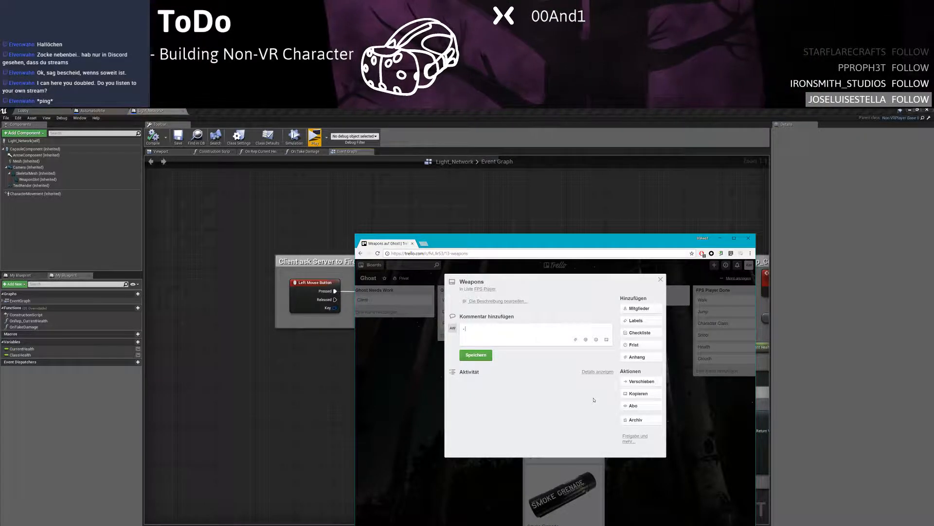
text(Ammunit)
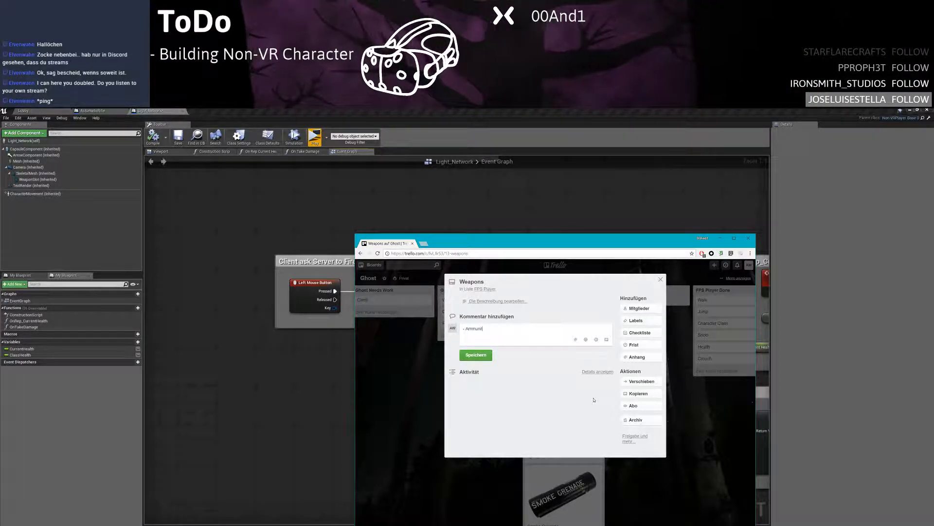
text(ion)
key(Return)
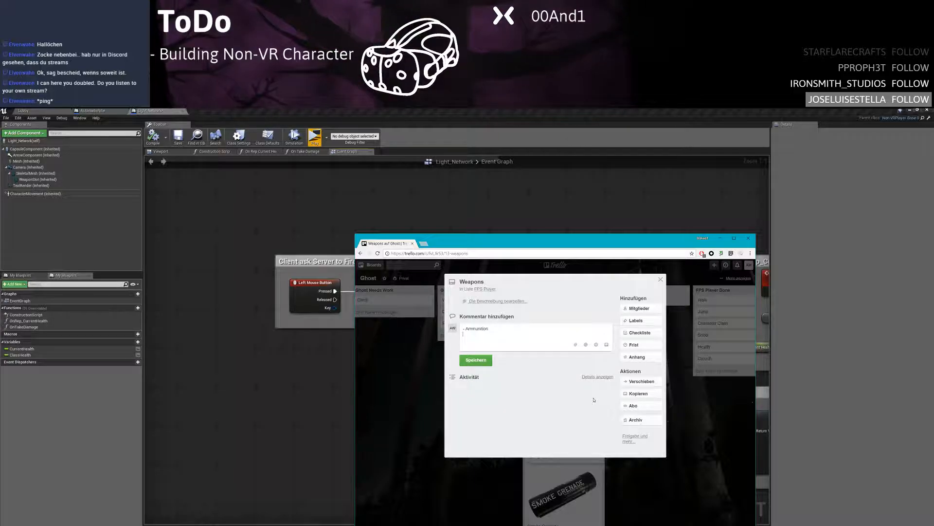
text(- Fire Ra)
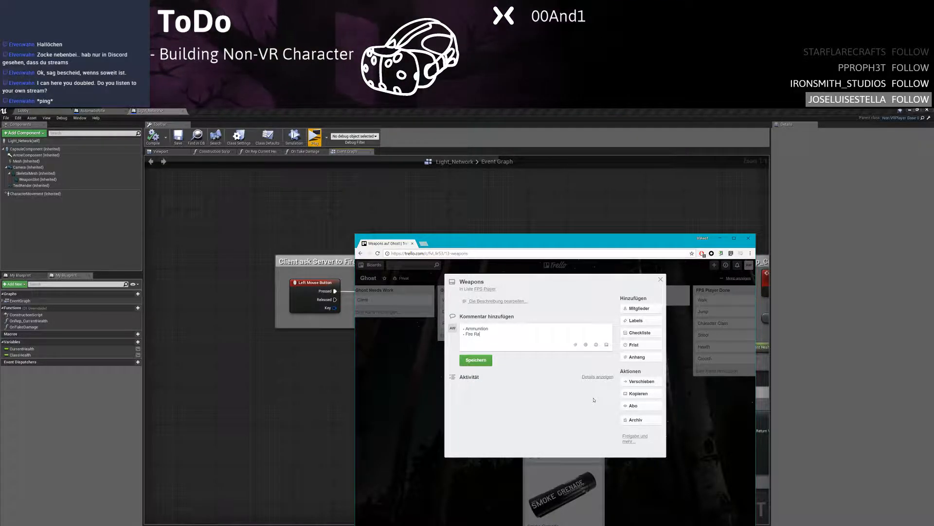
text(te)
key(Return)
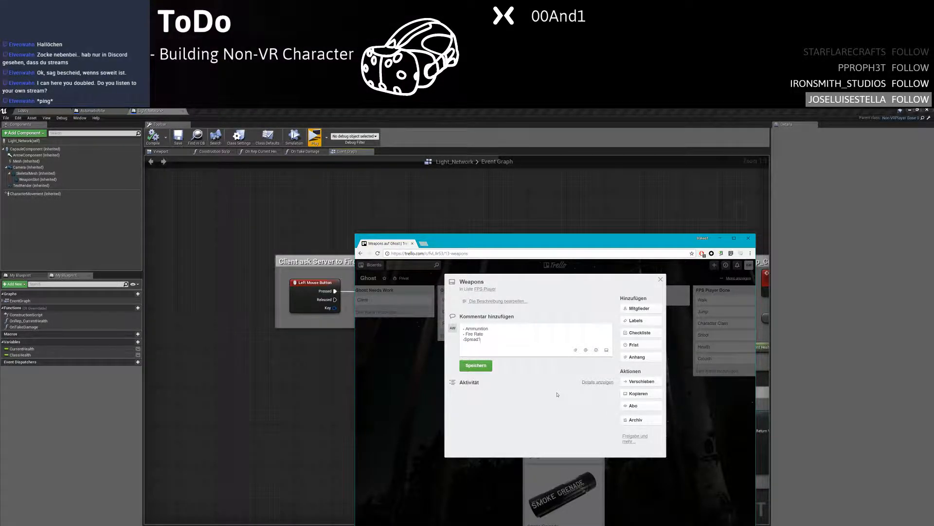
Look up the German translation of "spread" in Google Translate and return to the Weapons card
key(ctrl+t)
text(tra)
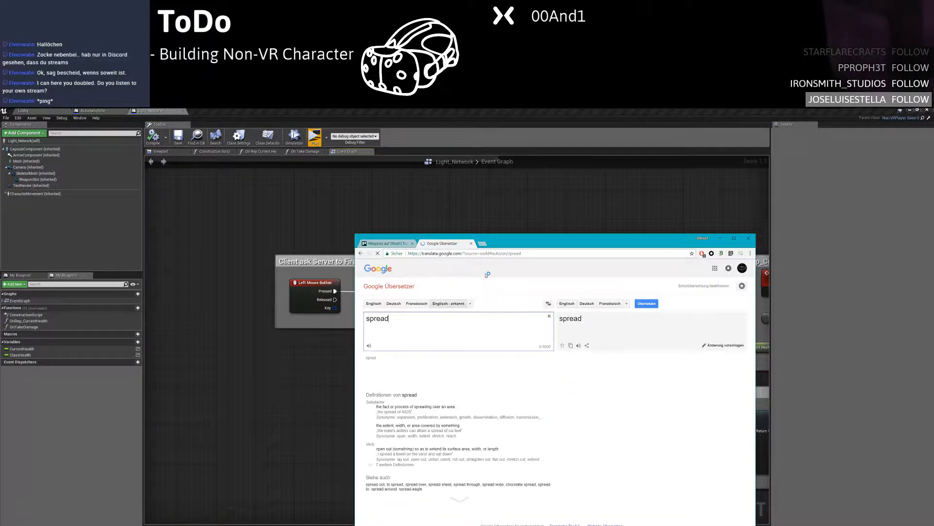
click(594, 303)
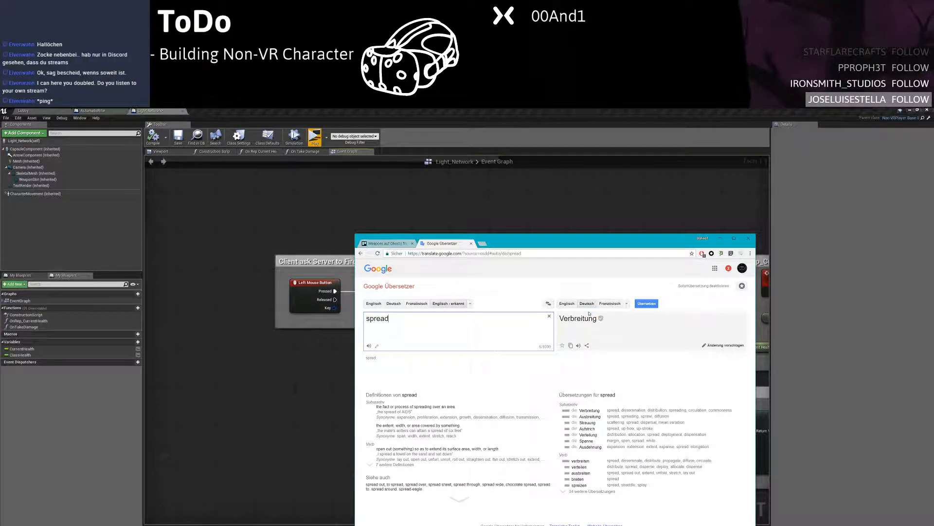
click(392, 243)
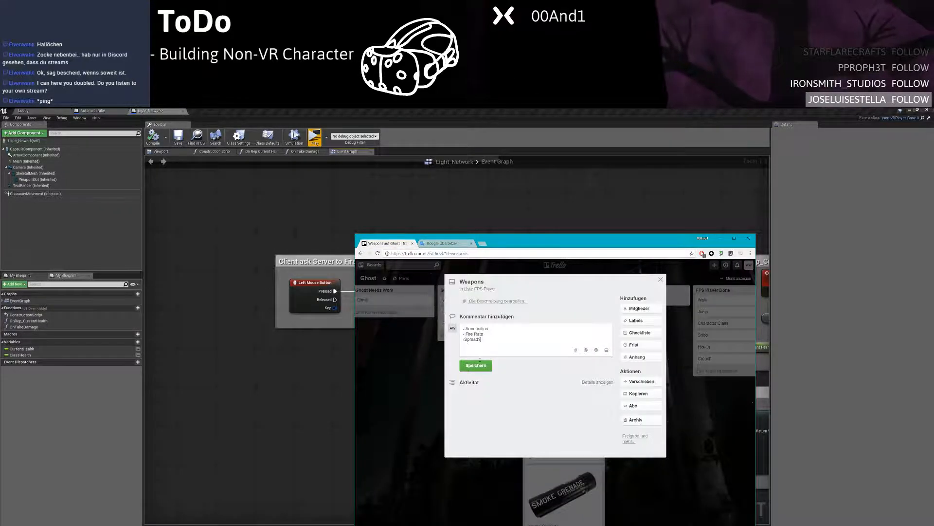
Correct the Spread entry so it matches the other list items, save the comment and close the Weapons card
key(BackSpace)
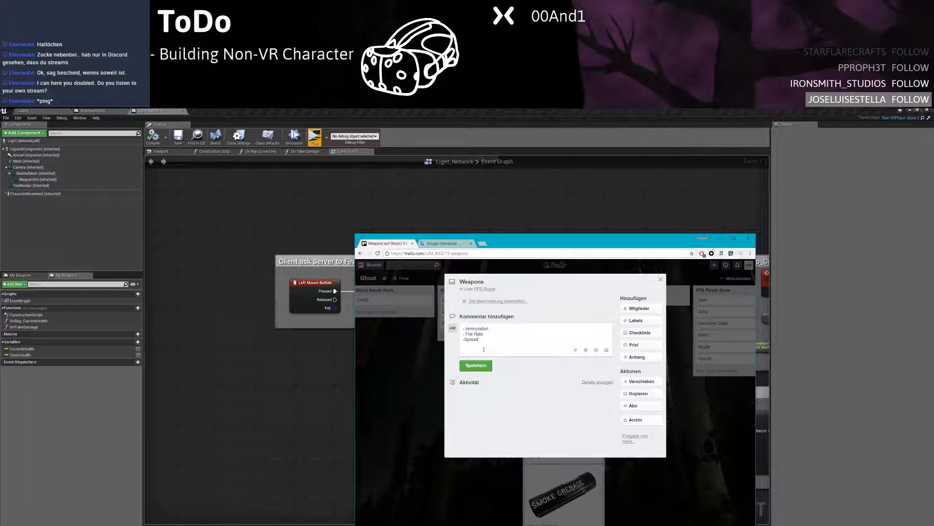
key(Left)
key(Left)
key(Left)
key(Left)
key(Left)
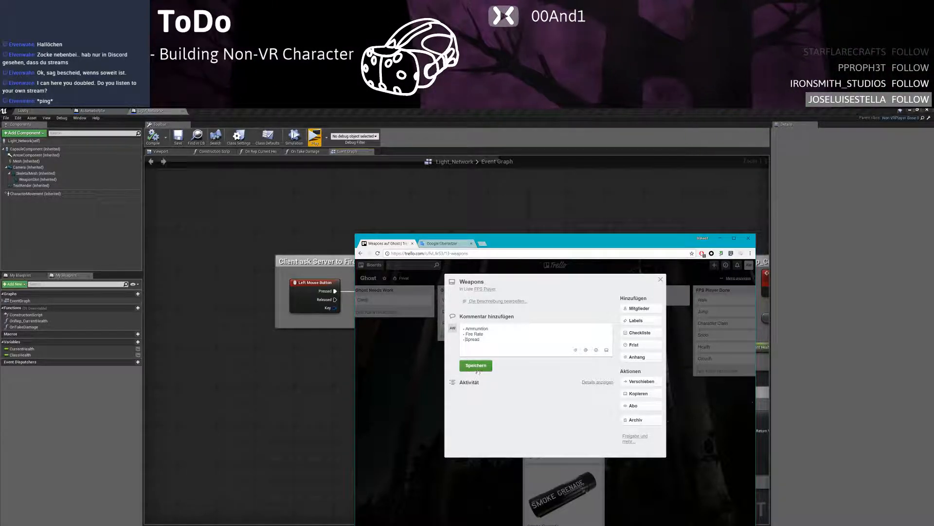
click(479, 366)
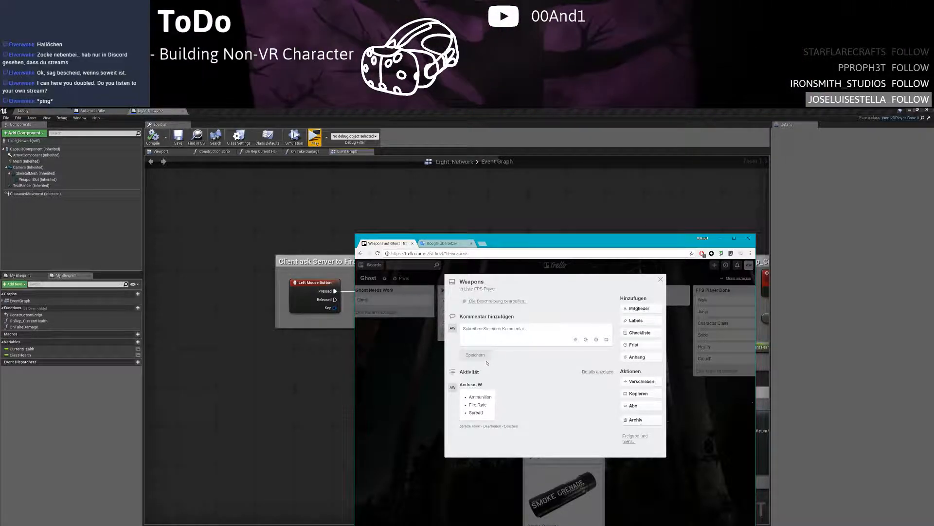
click(396, 362)
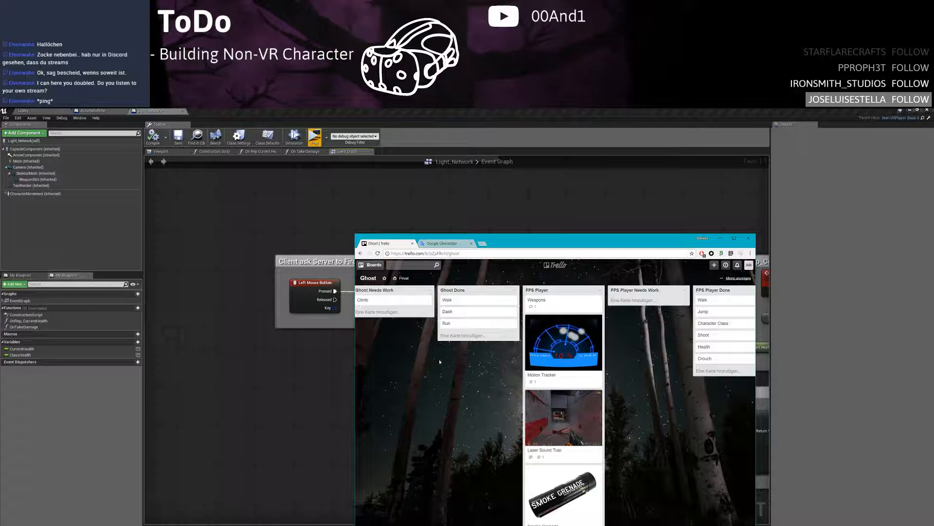
Return to the Light_Network event graph and move the Server tell Client to Fire group directly below the Client ask Server to Fire Weapon group
click(303, 356)
mouse_move(362, 353)
right_down()
mouse_move(321, 356)
mouse_move(359, 368)
right_up()
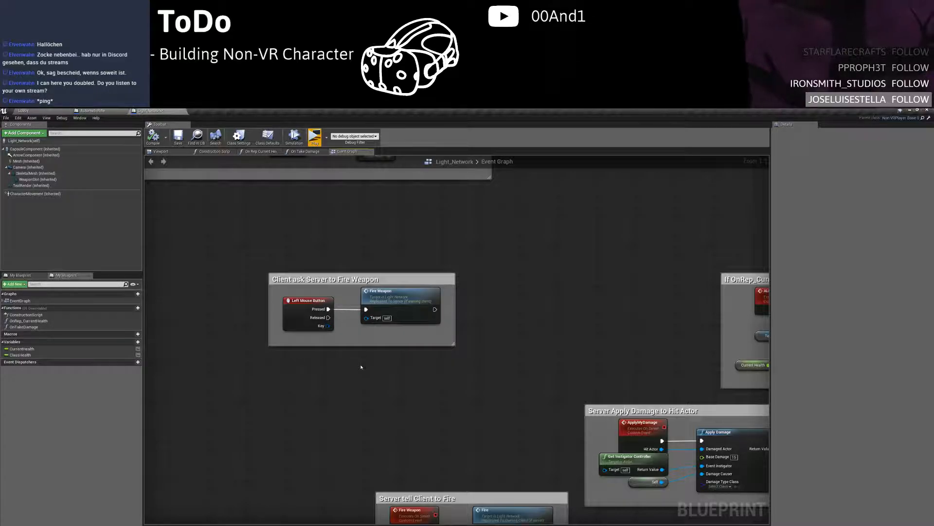
right_drag(487, 455, 464, 368)
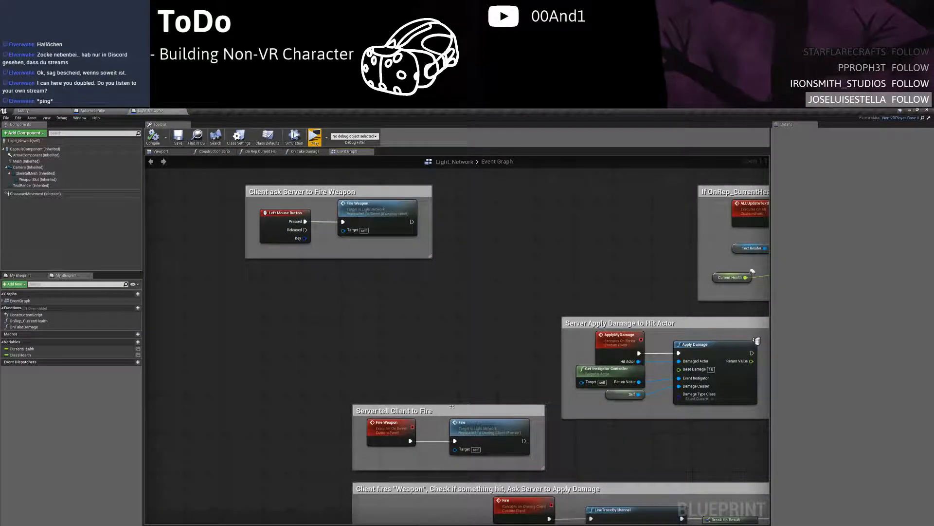
drag(452, 406, 364, 298)
click(404, 284)
right_drag(390, 292, 386, 315)
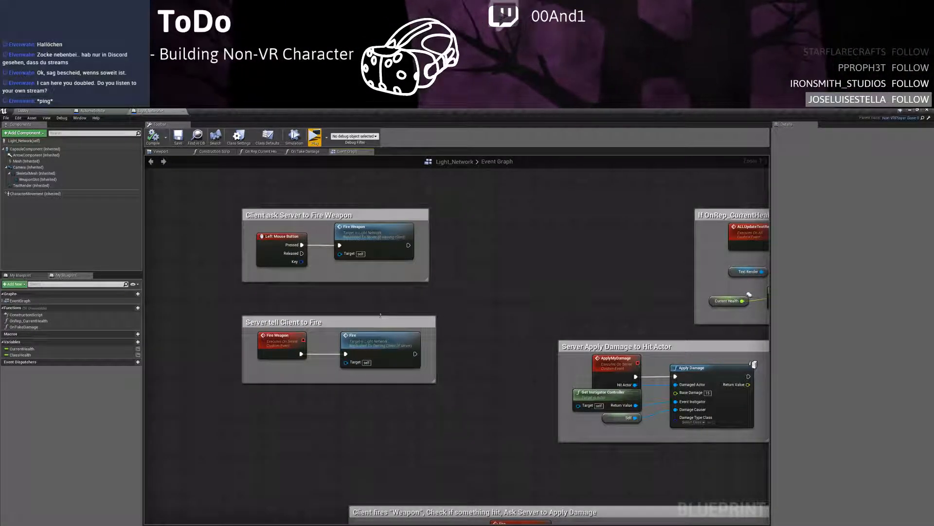
Nudge the Fire node slightly down and move the Client ask Server to Fire Weapon group well to the right
click(385, 338)
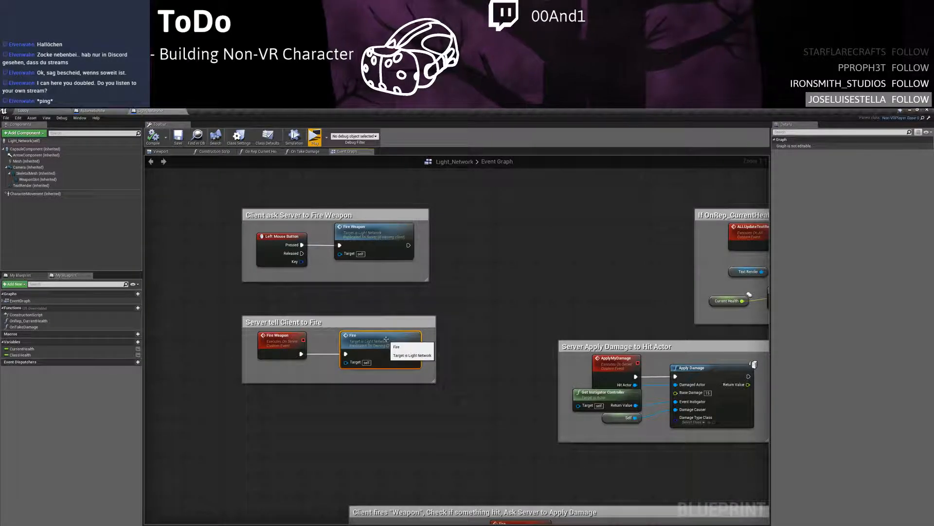
mouse_move(385, 339)
mouse_down()
mouse_move(397, 343)
mouse_move(370, 337)
mouse_move(394, 337)
mouse_up()
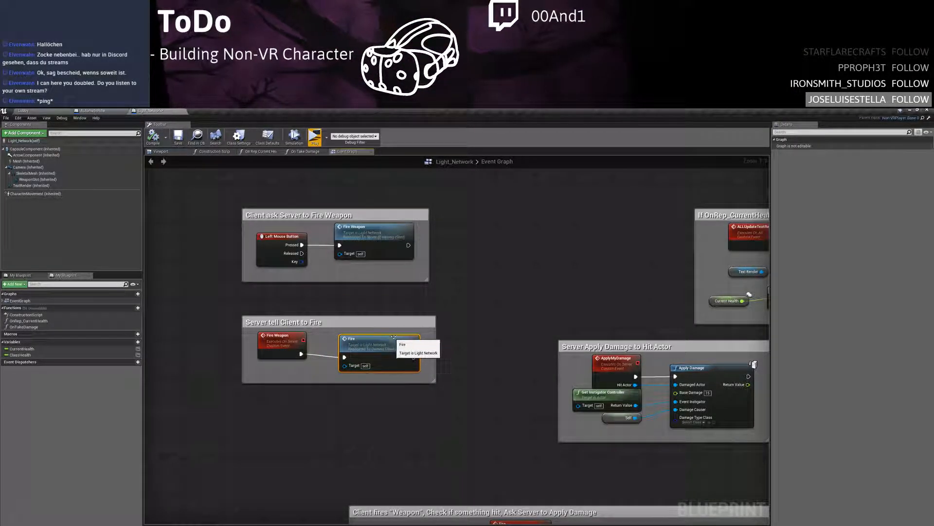
right_drag(432, 309, 414, 374)
drag(367, 285, 615, 288)
click(567, 269)
Move the Server tell Client to Fire group up and left, beside the Set Skeletal Mesh node
right_drag(309, 375, 448, 362)
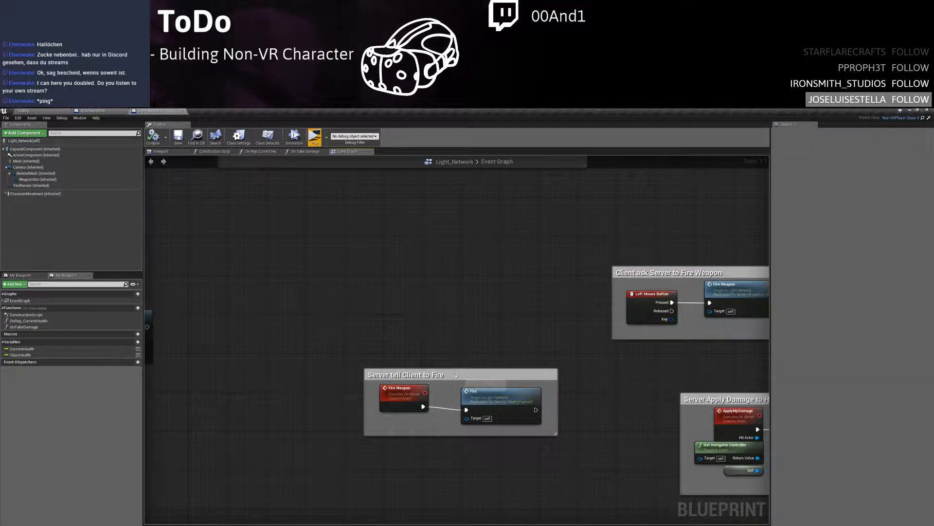
drag(456, 375, 312, 286)
right_drag(312, 286, 440, 309)
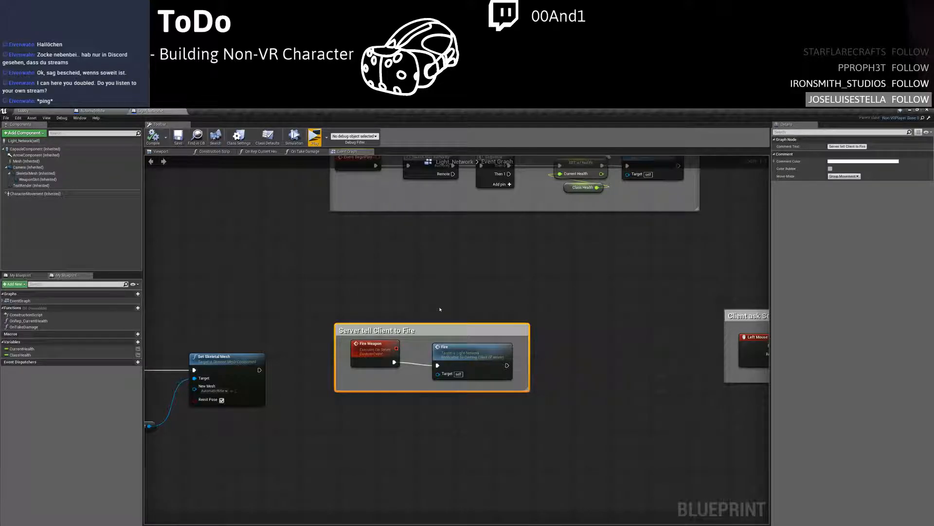
Open the Lobby_PC blueprint from the Lobby blueprints folder
click(23, 111)
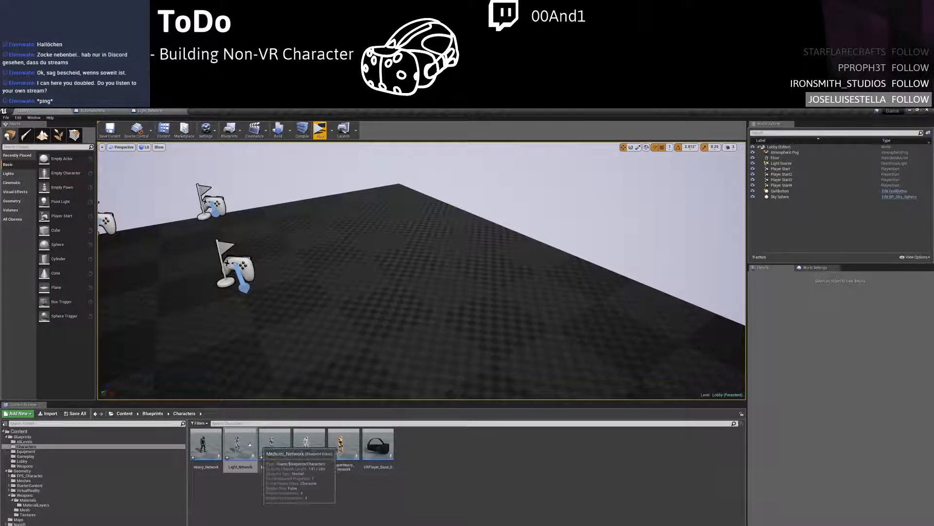
click(22, 461)
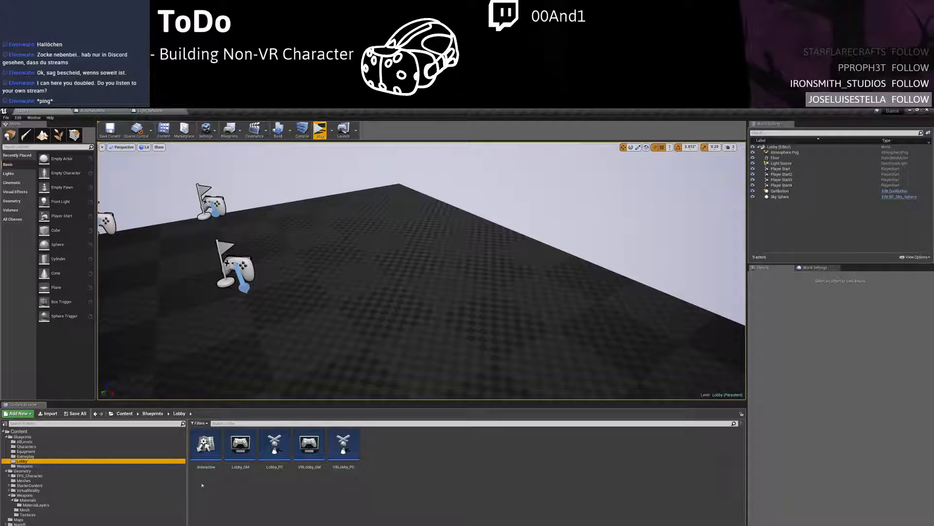
double_click(279, 451)
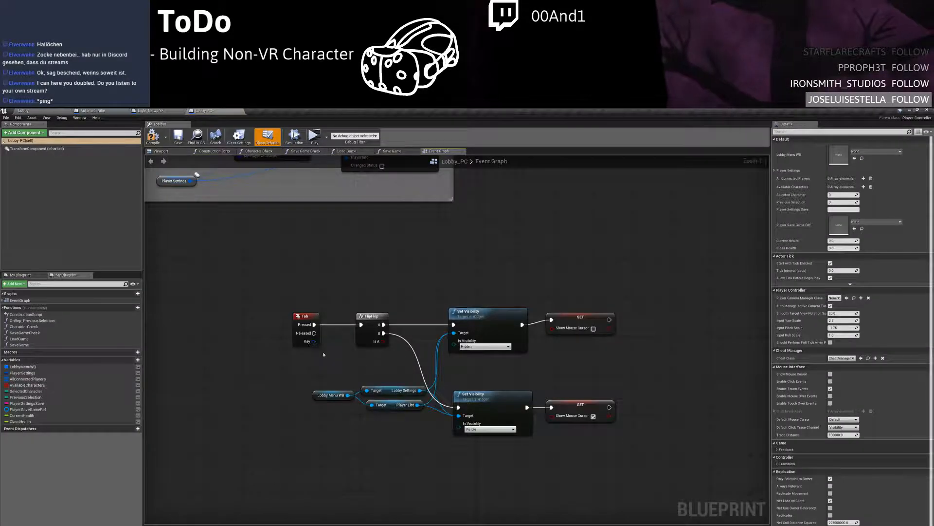
Look over the commented event groups in the Lobby_PC event graph, from the Tab input up to the Initial Setup group
right_drag(324, 354, 342, 414)
right_drag(278, 372, 350, 484)
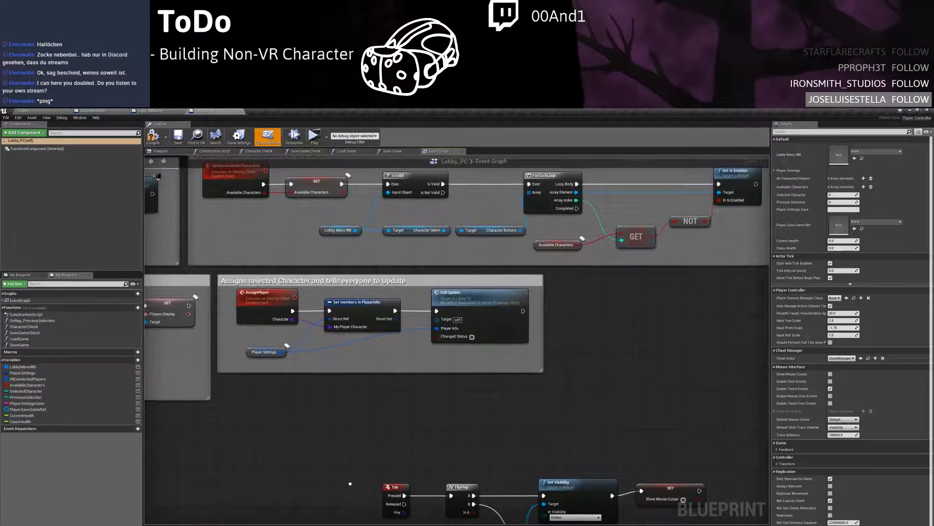
scroll(350, 483, down, 4)
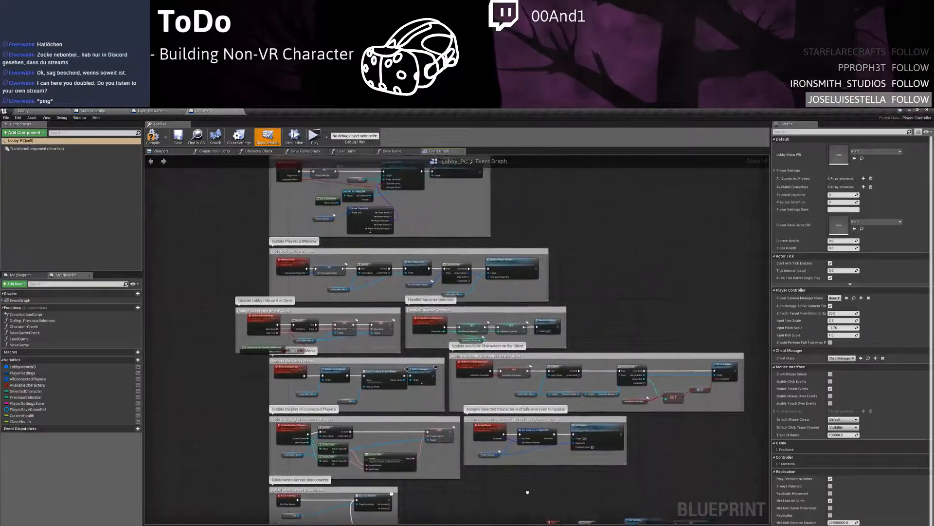
right_drag(527, 492, 378, 323)
drag(377, 351, 555, 414)
drag(476, 357, 357, 330)
right_drag(357, 330, 370, 522)
right_drag(496, 377, 413, 517)
right_drag(413, 395, 533, 393)
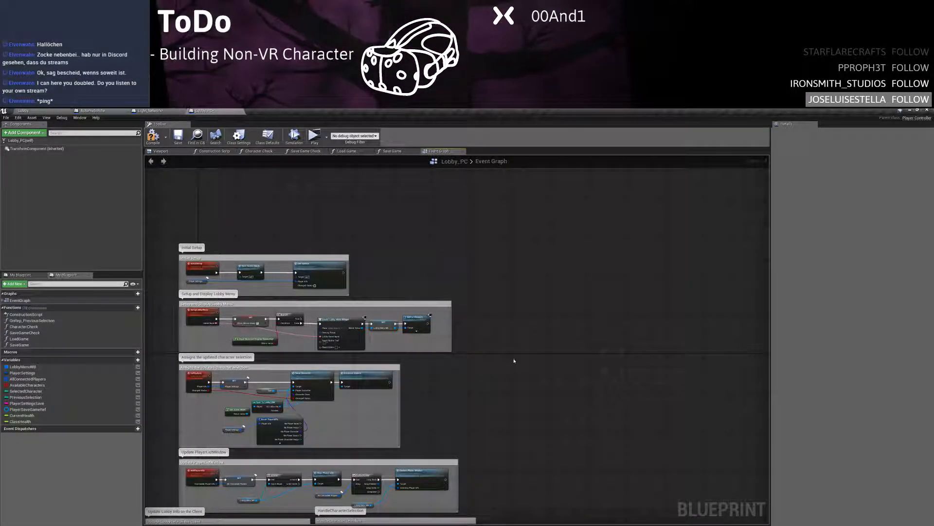
right_drag(514, 361, 218, 321)
right_drag(487, 287, 405, 384)
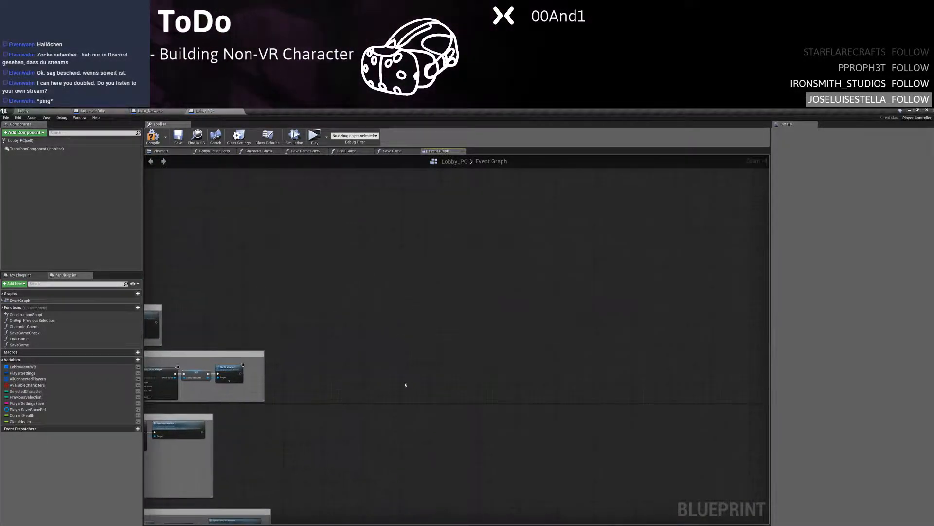
Return to the Light_Network graph and shift the Fire node slightly right, away from the Fire Weapon event in its group
click(151, 111)
click(93, 111)
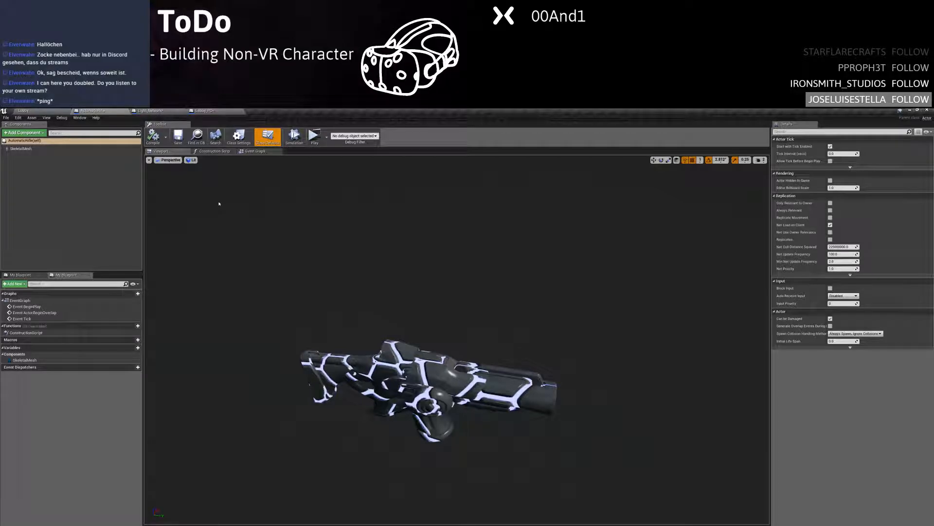
click(162, 112)
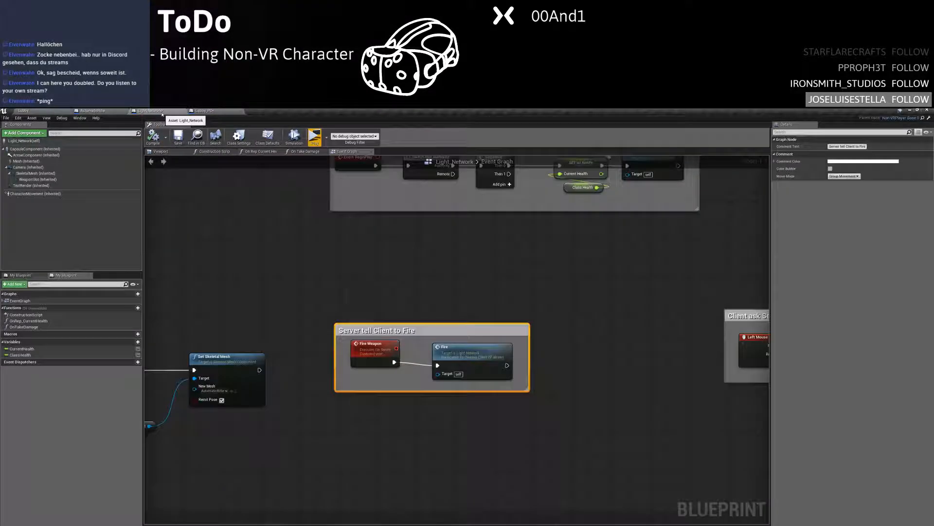
click(390, 281)
drag(461, 352, 467, 348)
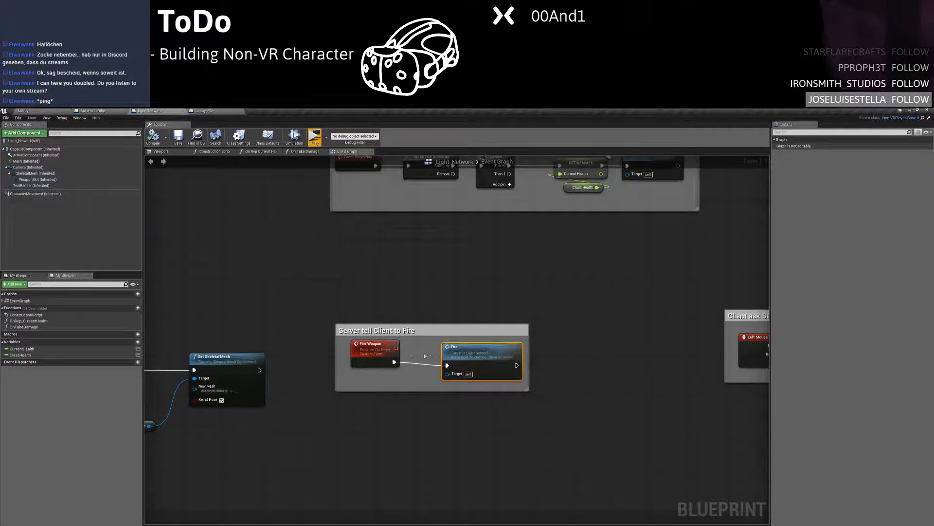
click(385, 349)
Widen the Client ask Server to Fire Weapon comment box leftwards and move its Left Mouse Button event away from the Fire Weapon node
right_drag(448, 270, 124, 299)
right_drag(399, 372, 358, 347)
drag(357, 347, 283, 347)
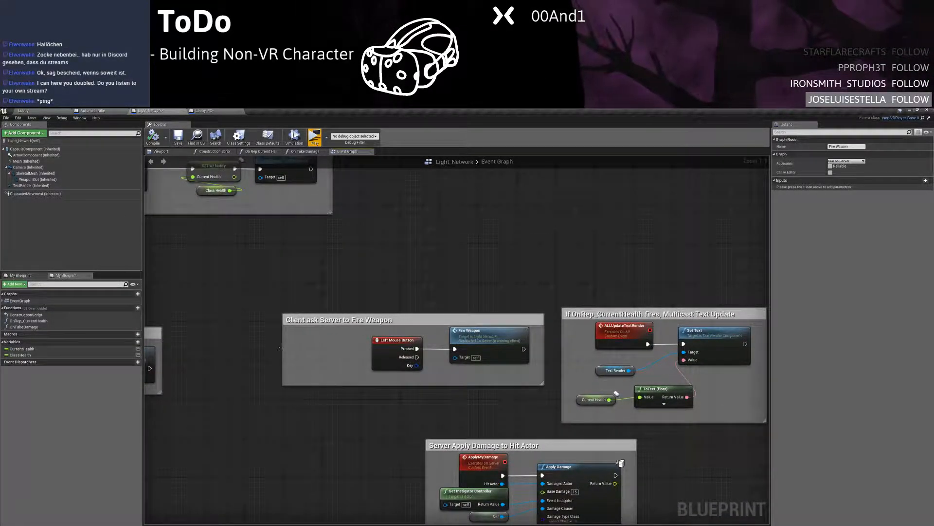
drag(397, 340, 327, 334)
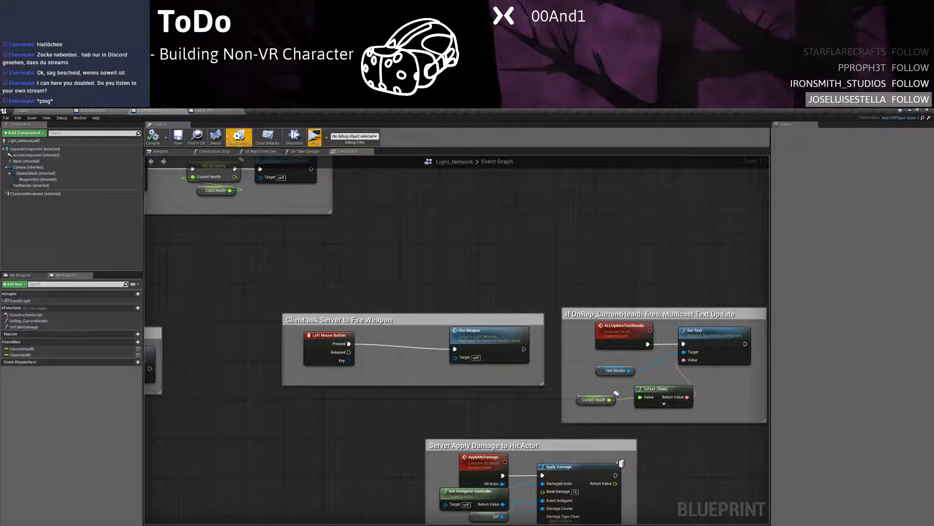
Add a custom event named FireWeapon in an empty area of the Lobby_PC event graph
click(204, 110)
right_click(323, 281)
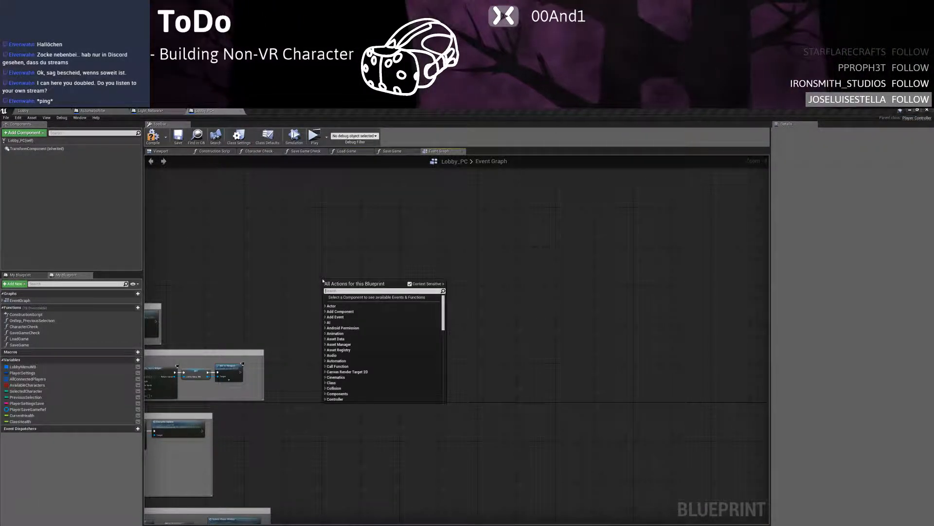
text(custom event)
key(Return)
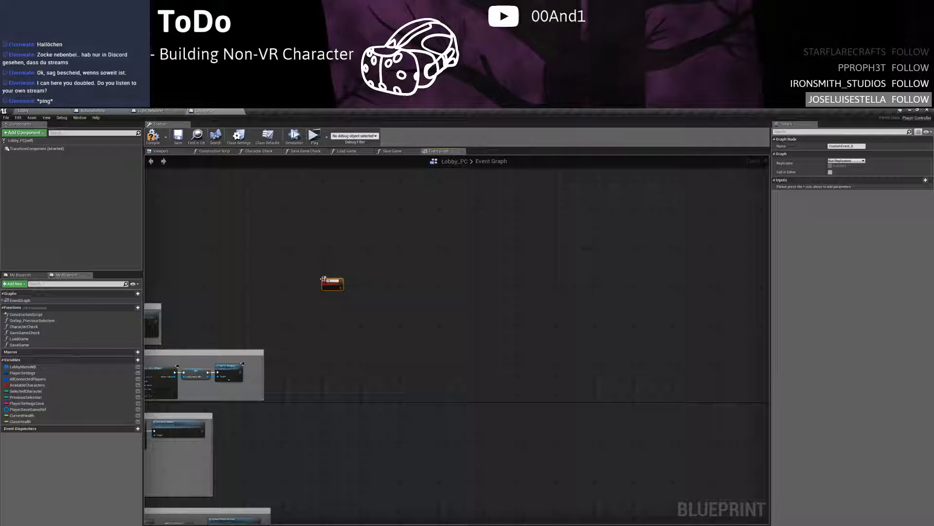
scroll(360, 275, up, 3)
text(FireWeapon)
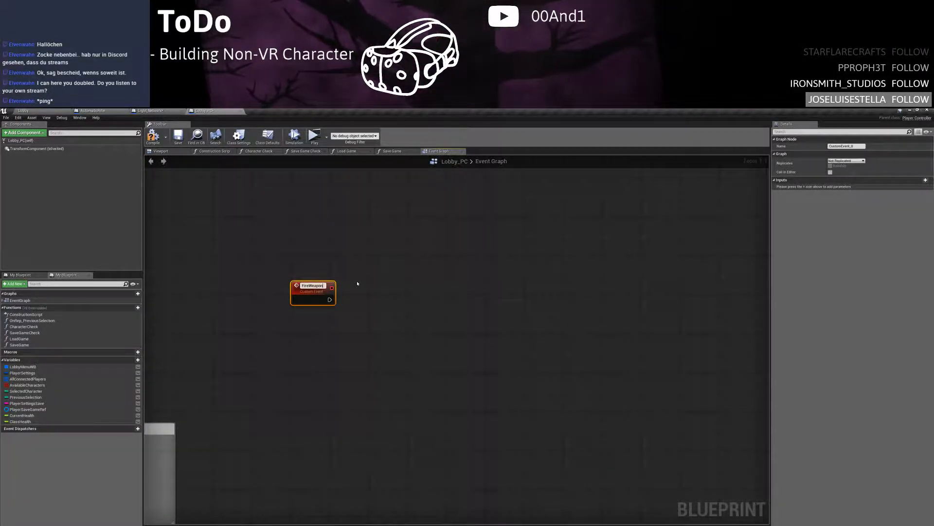
key(Return)
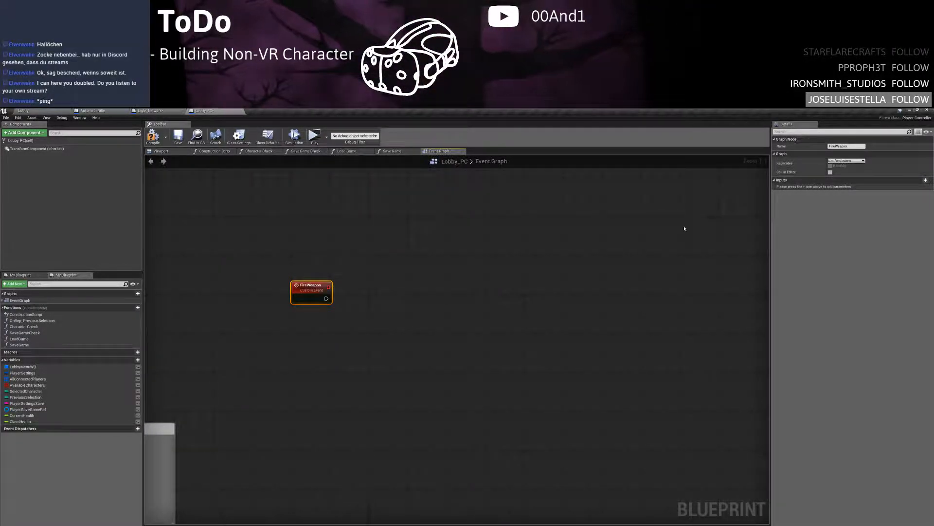
Set the FireWeapon event's replication to Run on Server and save the Lobby_PC blueprint
click(846, 160)
click(844, 179)
click(582, 267)
right_drag(375, 274, 521, 280)
click(458, 291)
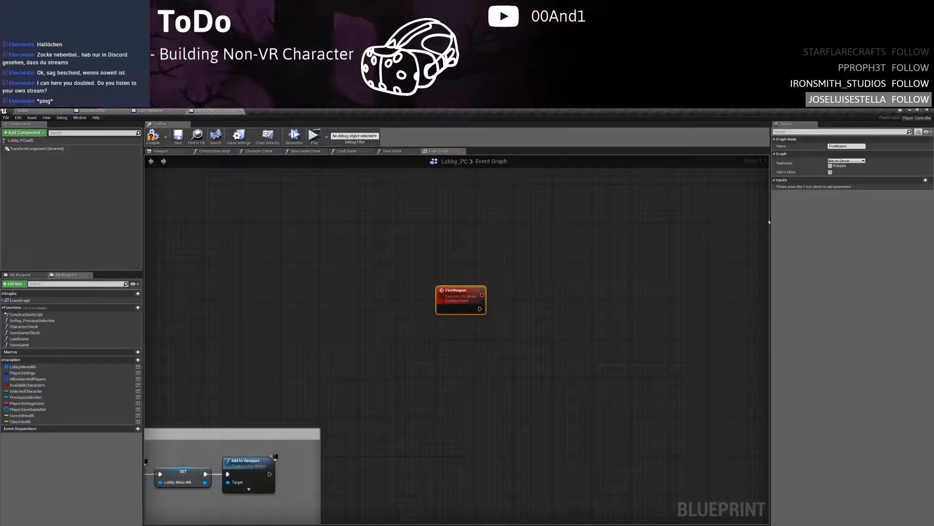
click(178, 137)
In the Light_Network graph, delete the Fire Weapon custom event and the Fire Weapon call in the Client ask Server to Fire Weapon group
click(142, 112)
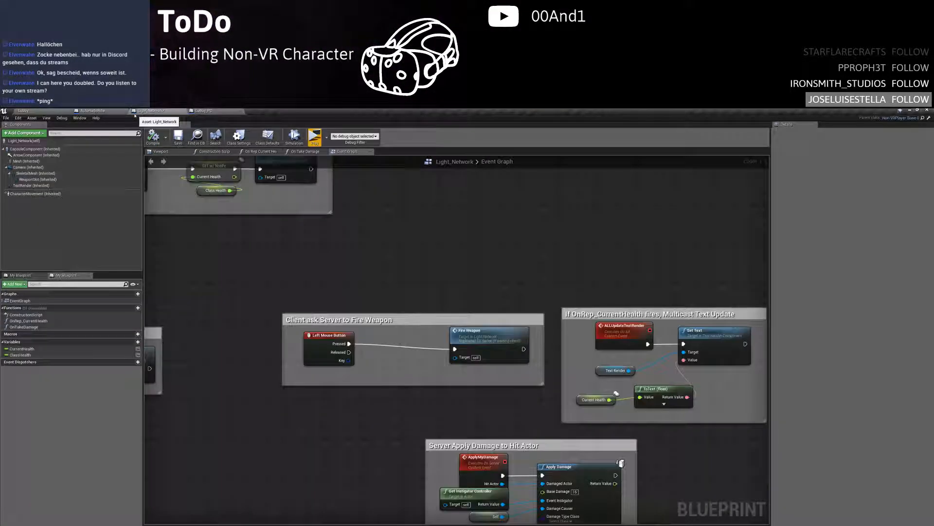
double_click(468, 334)
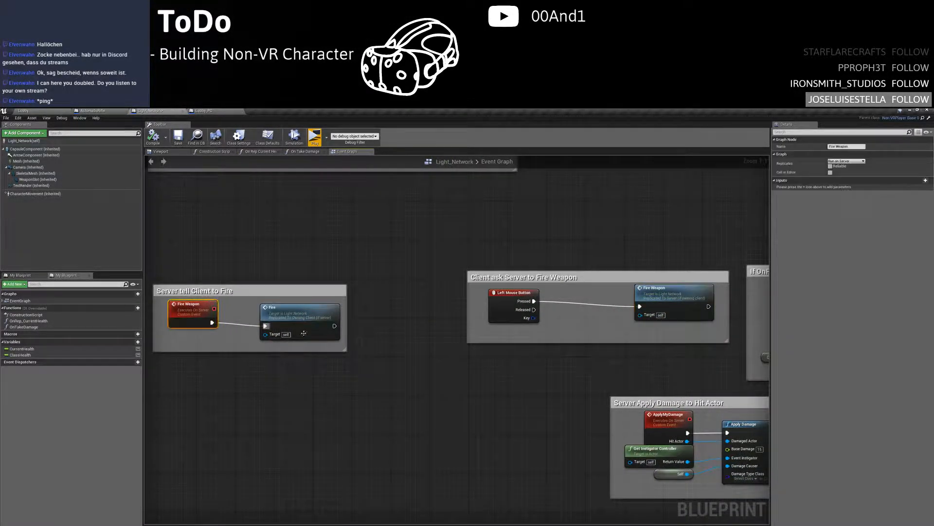
key(Delete)
click(652, 301)
key(Delete)
right_drag(646, 327, 595, 329)
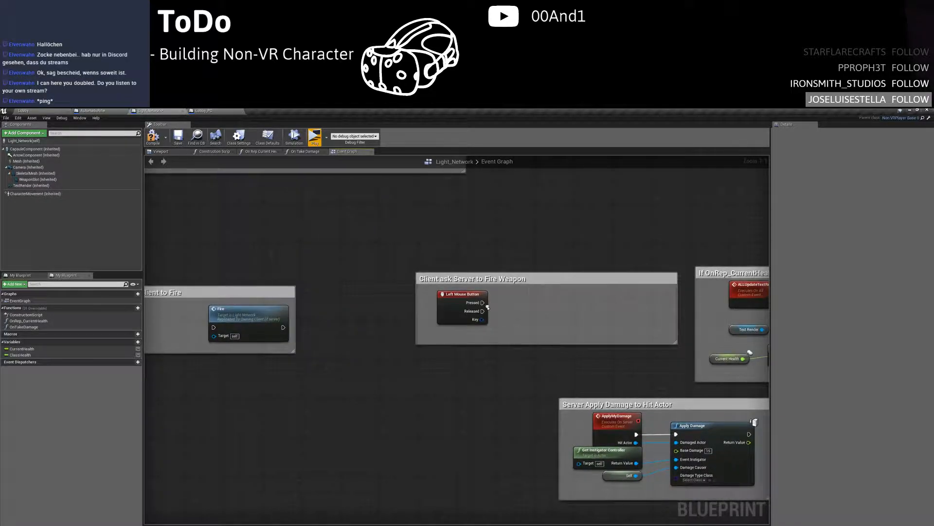
Wire the Left Mouse Button's Pressed output to a Cast To PlayerController node fed by a Get Player Controller node
click(480, 305)
drag(482, 302, 531, 303)
text(cast to )
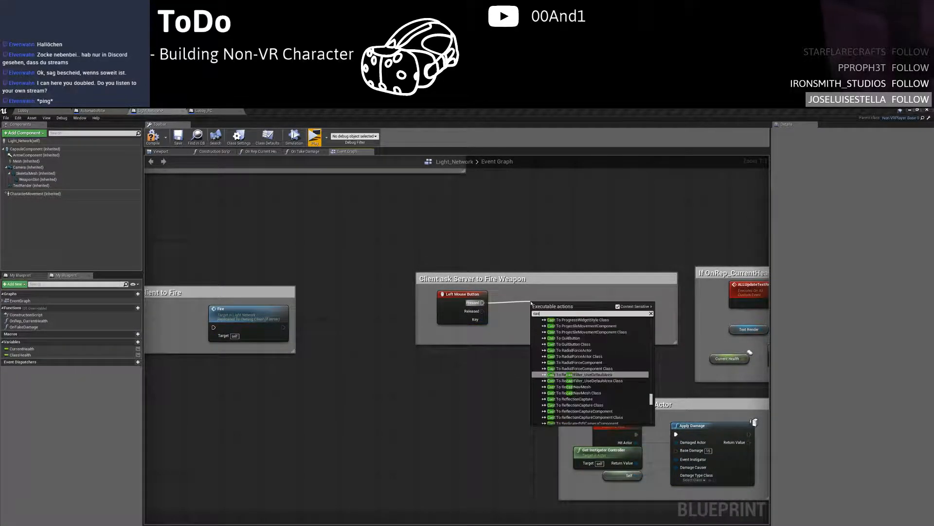
text(playercont)
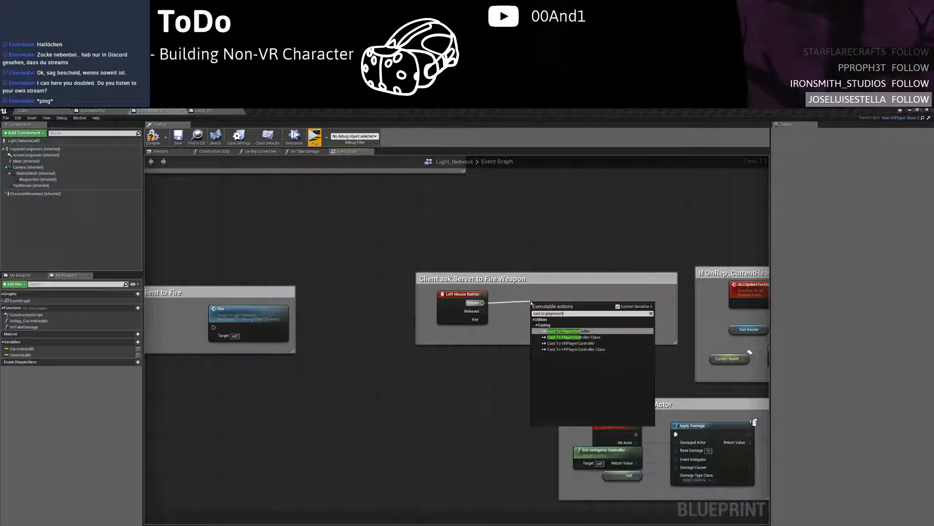
key(Return)
drag(545, 313, 473, 348)
text(ge)
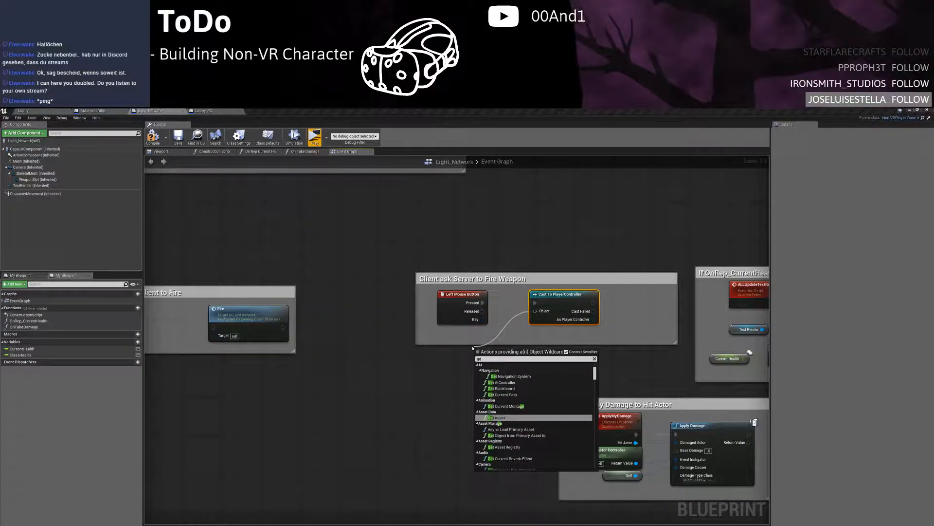
text(t player control)
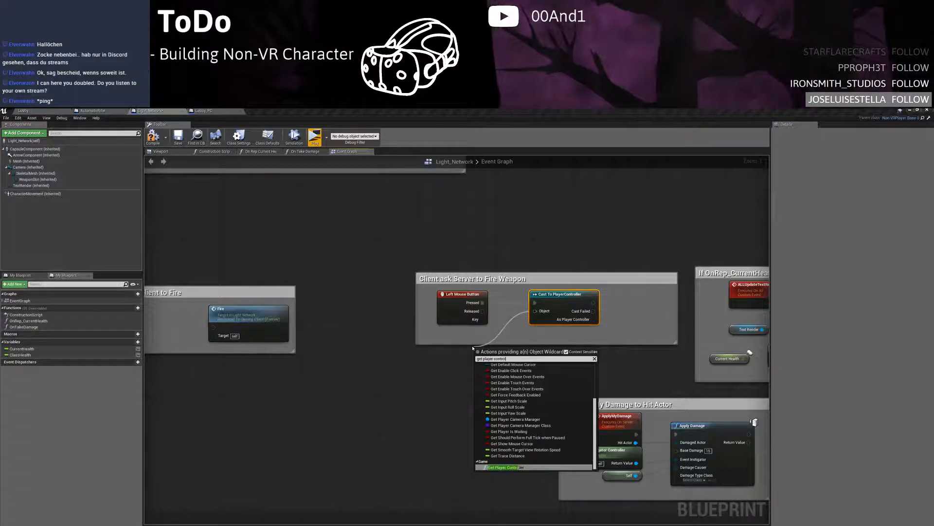
key(Return)
drag(507, 358, 465, 338)
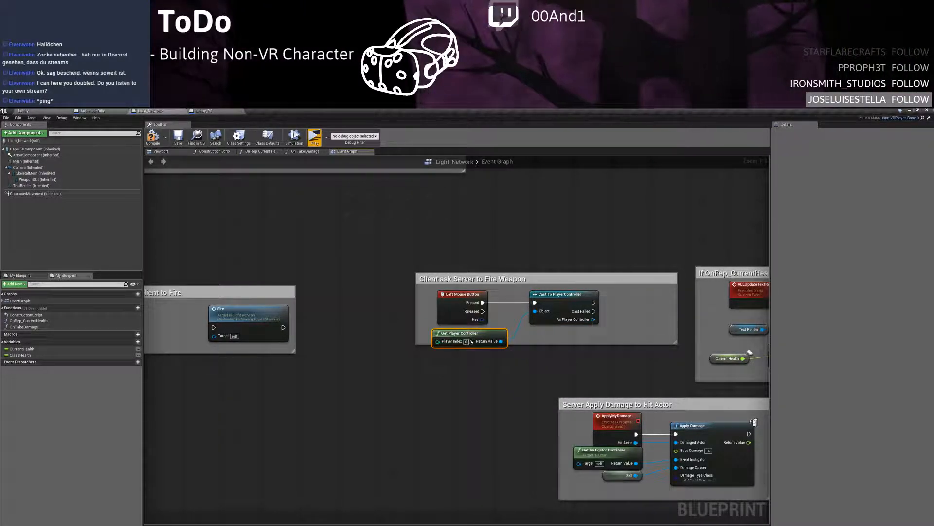
Move the Cast To PlayerController and Get Player Controller nodes into the Initial Health and Update TextRender group, in place of the Sequence node
right_drag(508, 311, 446, 306)
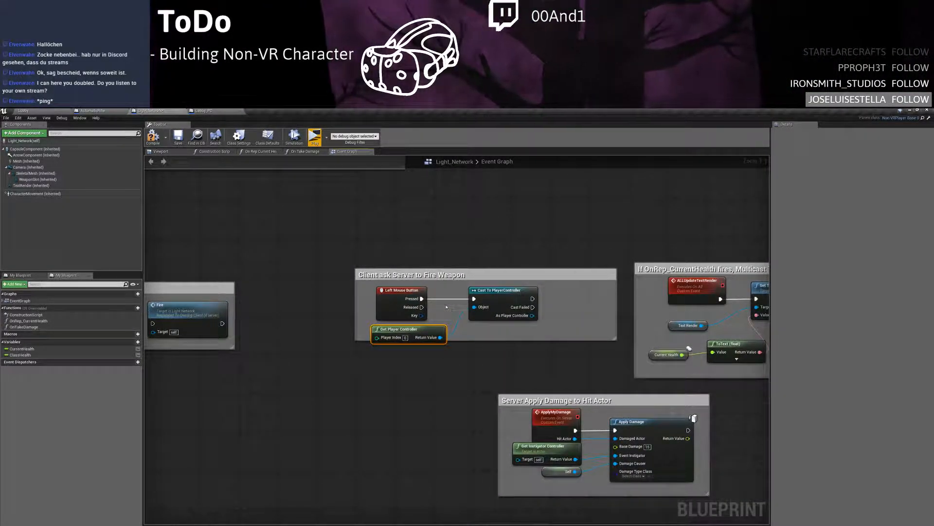
right_drag(598, 340, 633, 407)
drag(580, 413, 479, 370)
key(ctrl+x)
right_drag(473, 261, 488, 328)
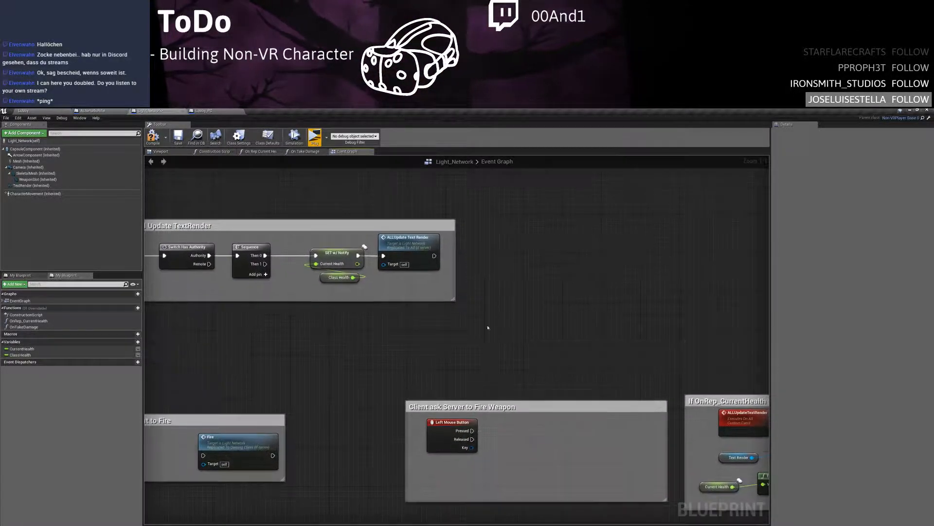
key(ctrl+v)
right_drag(474, 287, 530, 315)
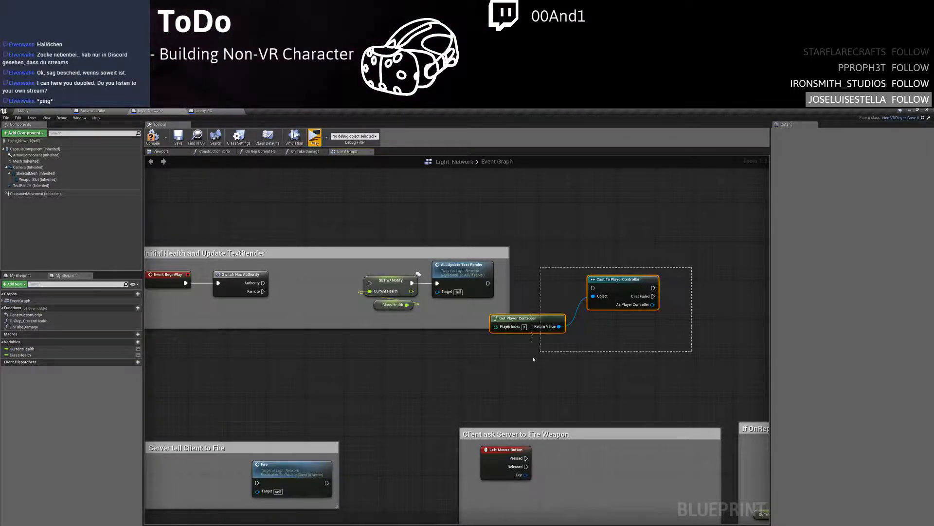
drag(613, 292, 322, 299)
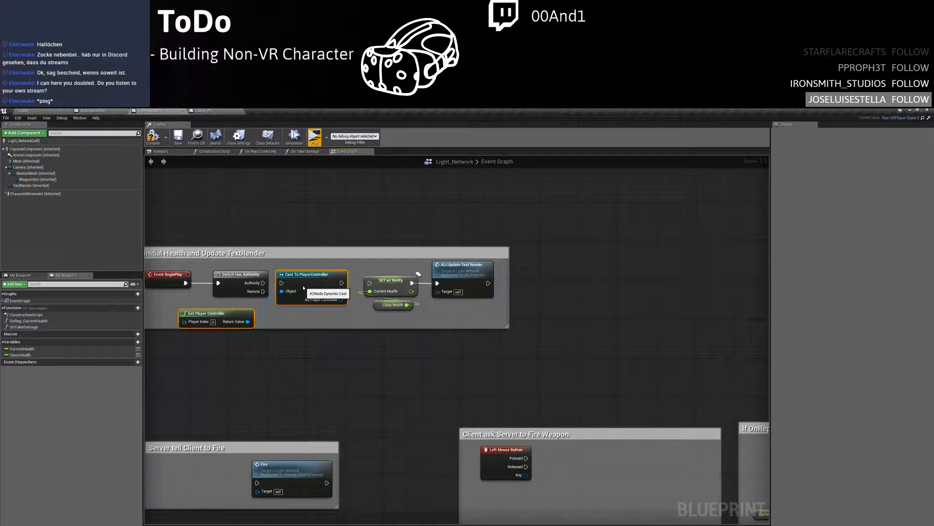
Convert the Cast To PlayerController node to a pure cast and place it with Get Player Controller below the Initial Health group
right_click(302, 283)
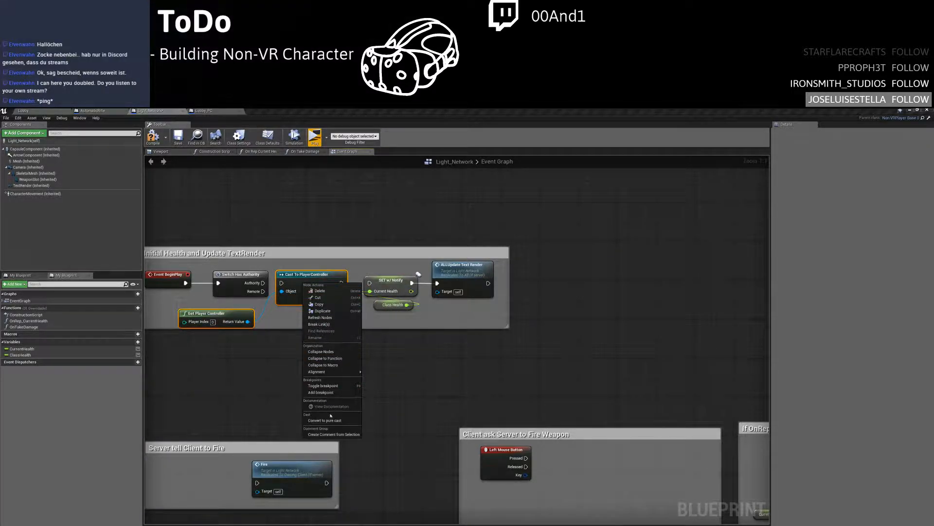
click(331, 419)
drag(313, 283, 309, 306)
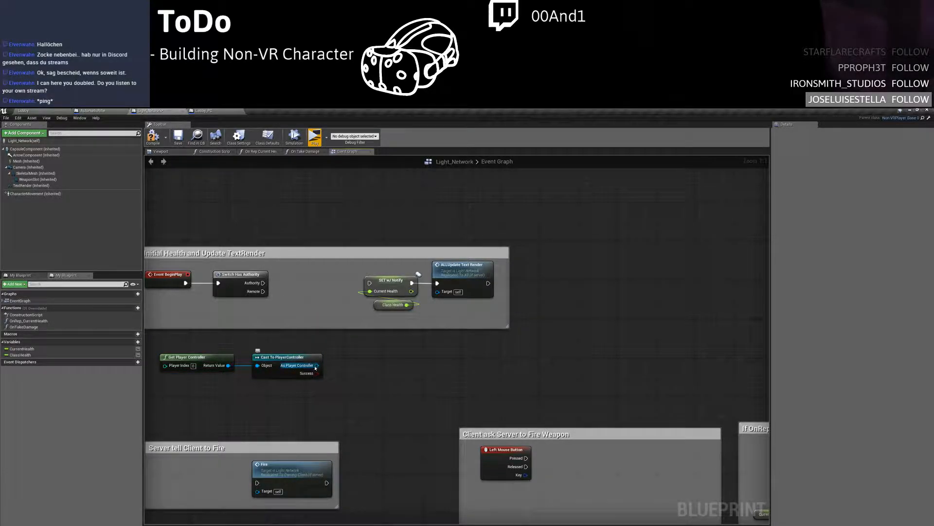
Promote the As Player Controller output to a variable and wire its SET node between Switch Has Authority and SET w/ Notify
right_click(315, 365)
click(344, 375)
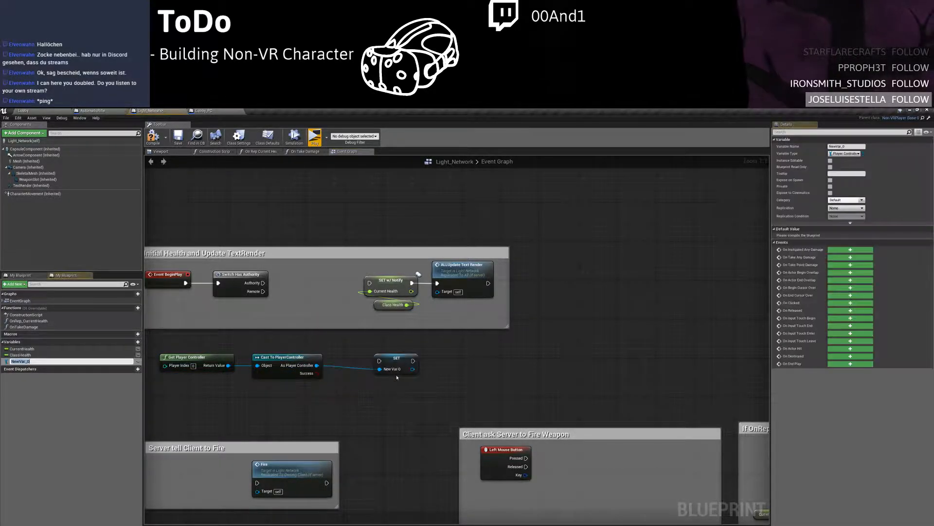
drag(388, 361, 370, 283)
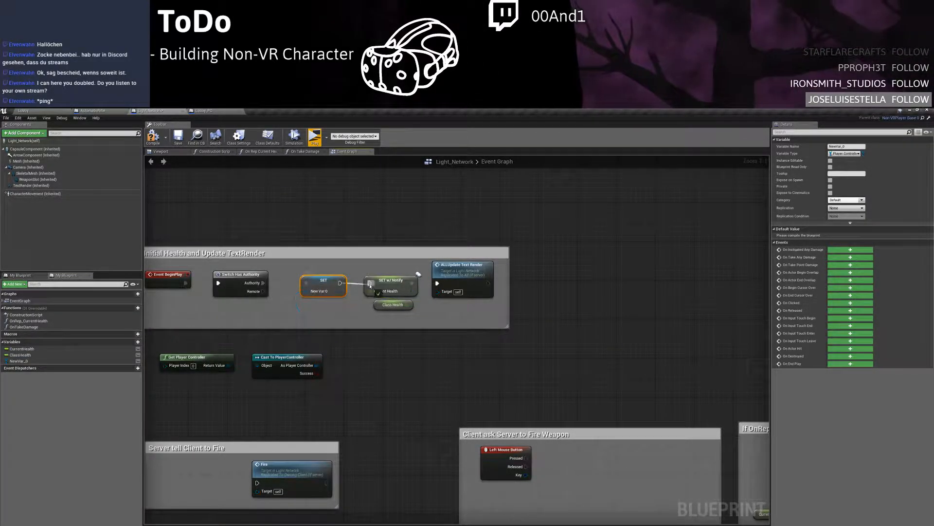
Rename the promoted variable as PlayerController and compile the Light_Network blueprint
click(849, 146)
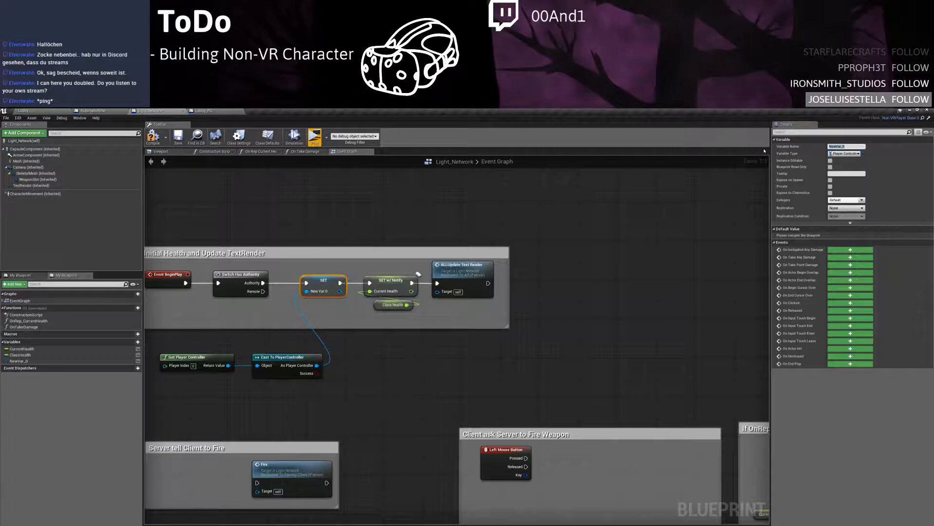
text(Pl)
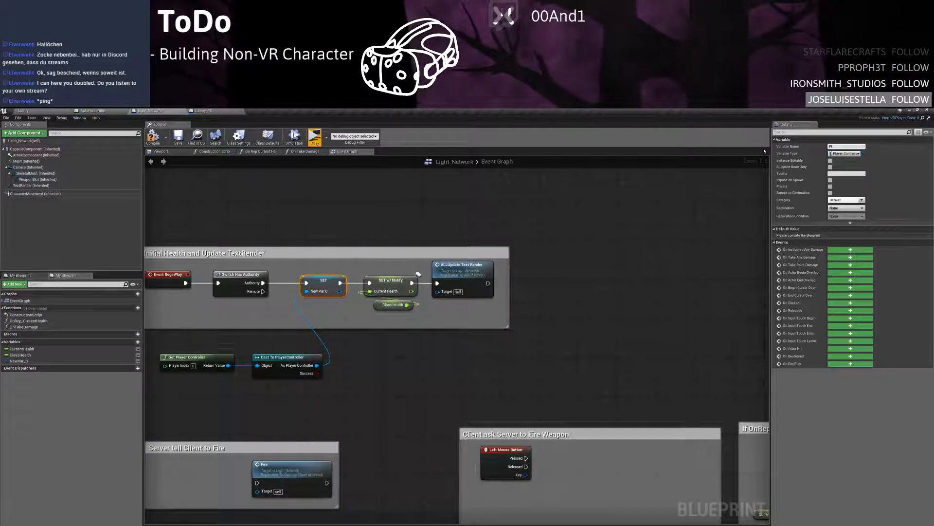
key(BackSpace)
key(BackSpace)
text(P)
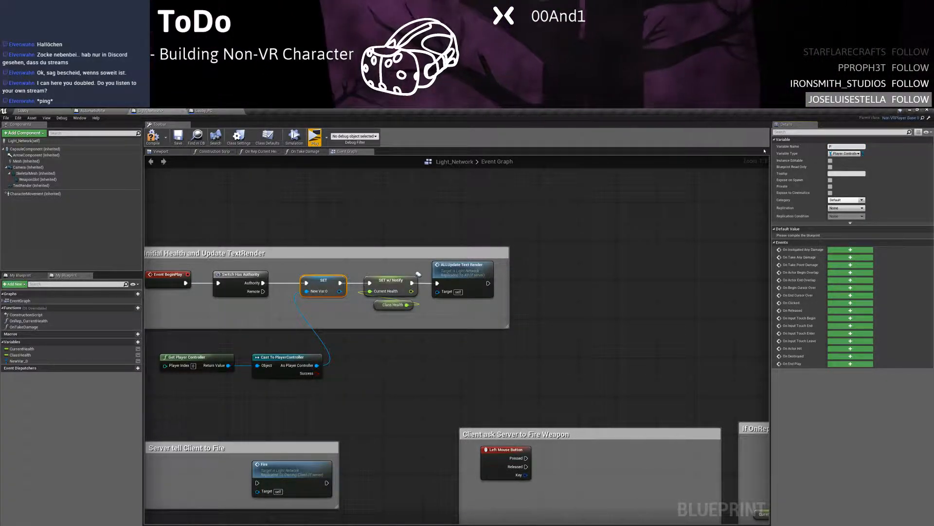
text(layerController)
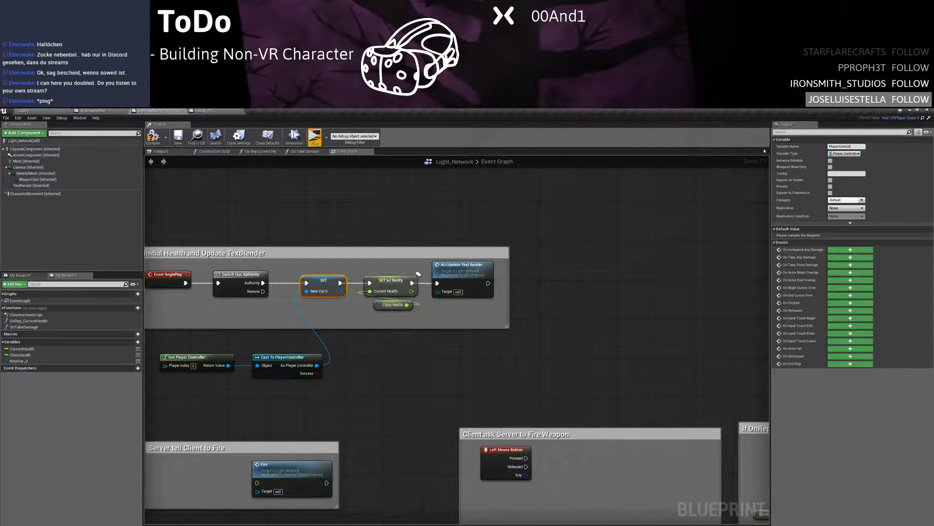
key(Return)
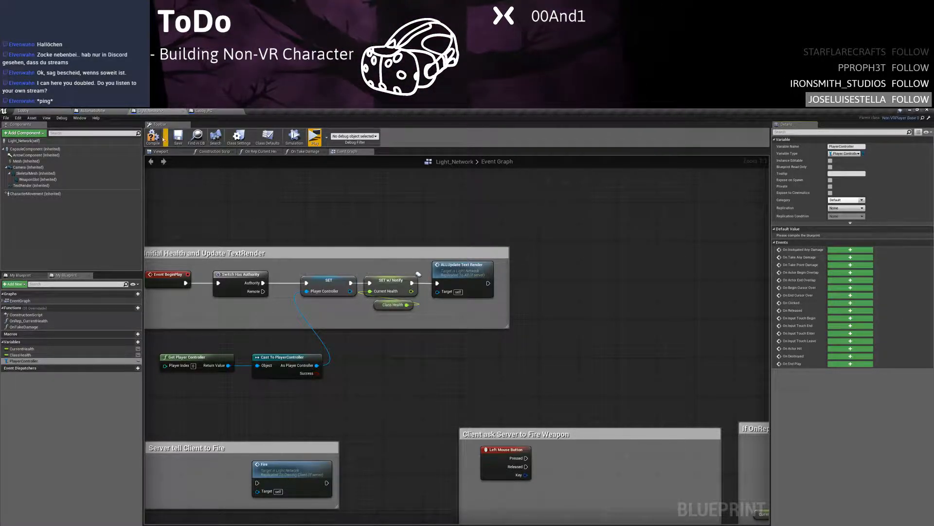
click(153, 136)
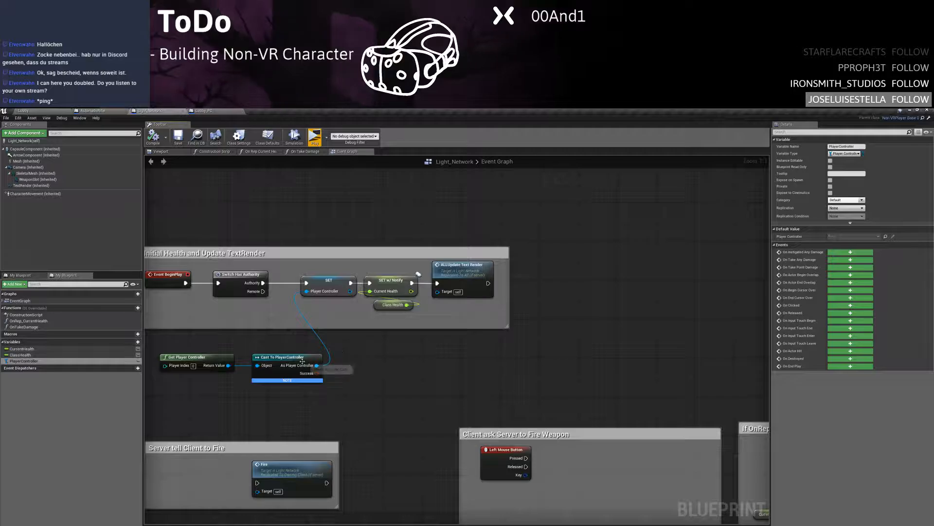
Replace the Cast To PlayerController node with a direct link from Get Player Controller to the SET node and save the blueprint
click(302, 361)
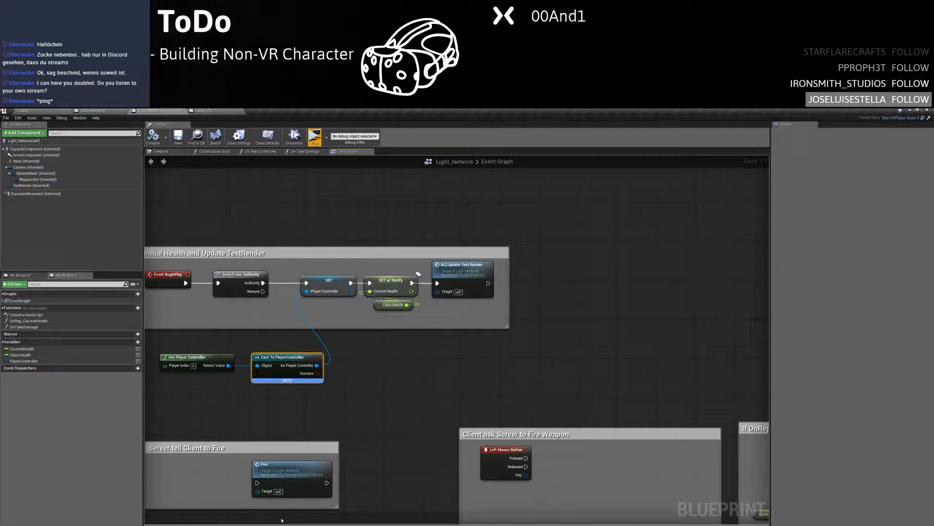
right_drag(281, 519, 357, 431)
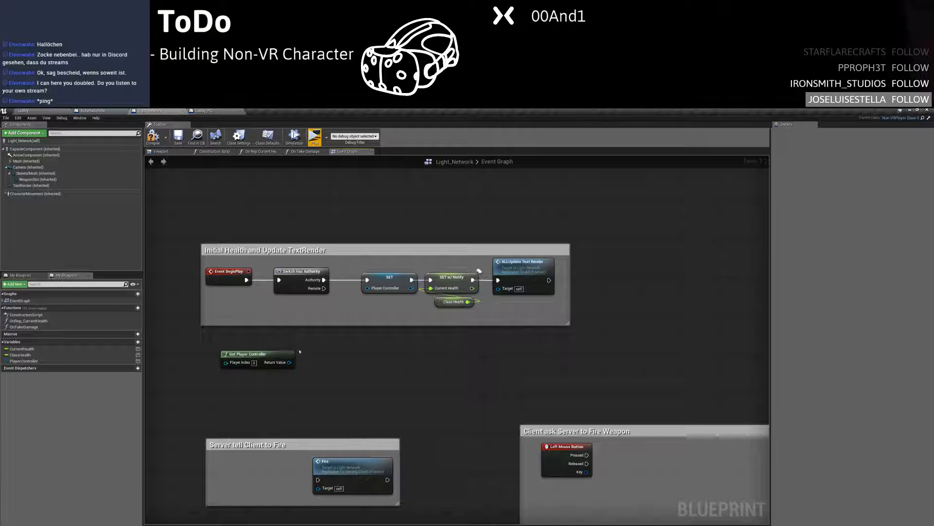
click(180, 137)
right_drag(456, 359, 410, 295)
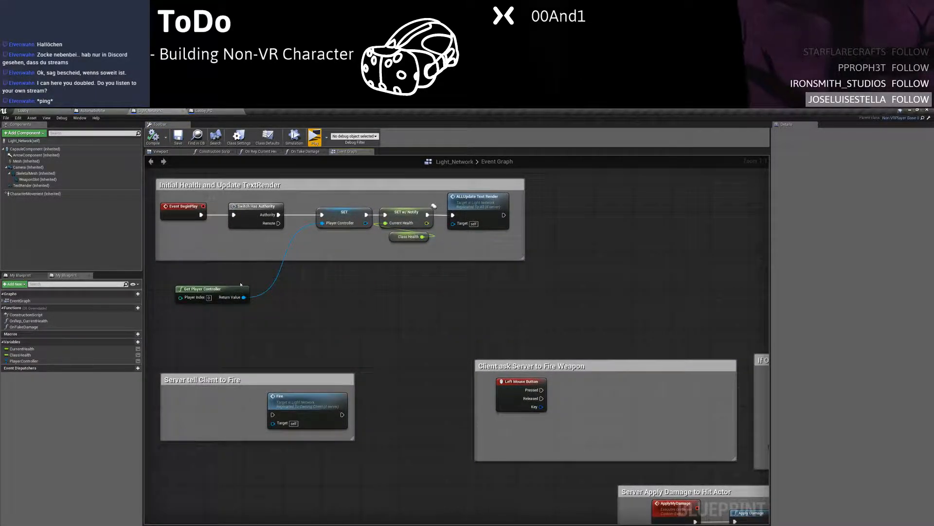
drag(239, 289, 276, 240)
Place a PlayerController getter in the Client ask Server to Fire Weapon group and look through its available actions for fire
right_drag(459, 349, 290, 294)
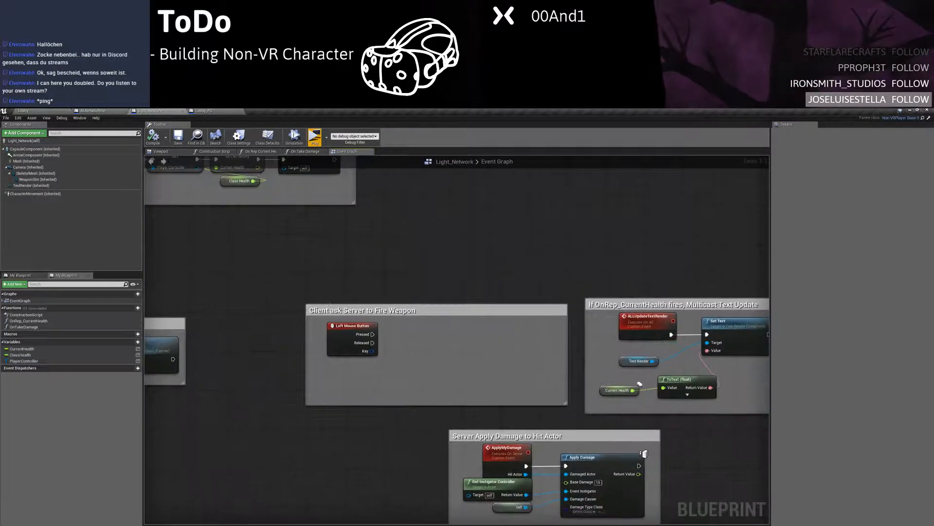
right_drag(427, 314, 350, 299)
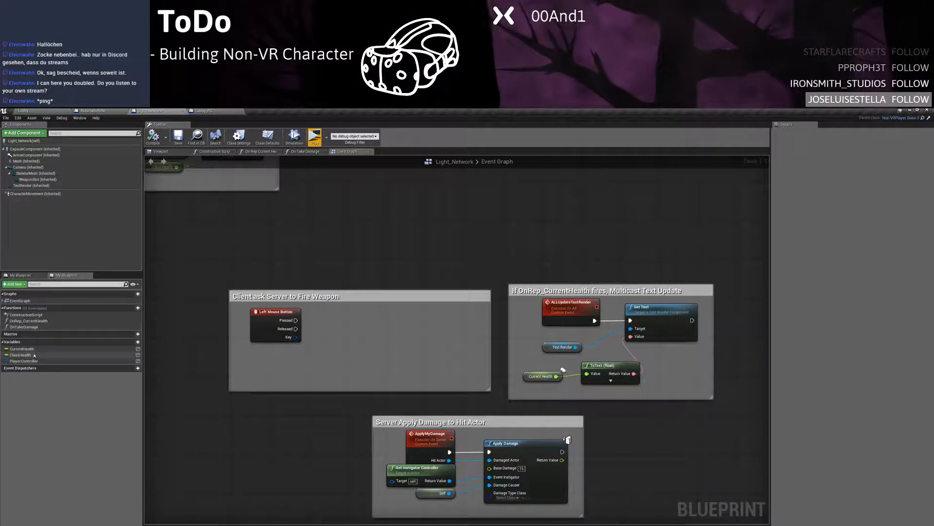
drag(23, 361, 342, 344)
click(282, 366)
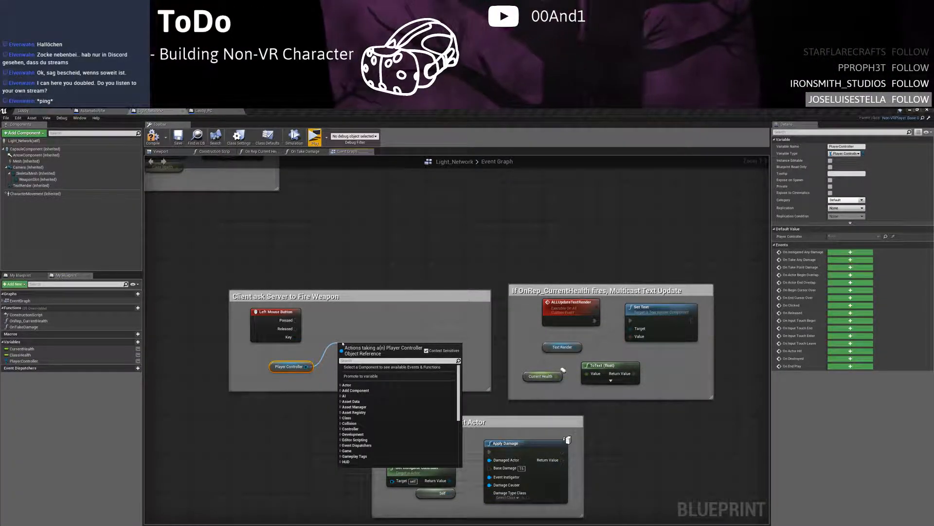
text(fire)
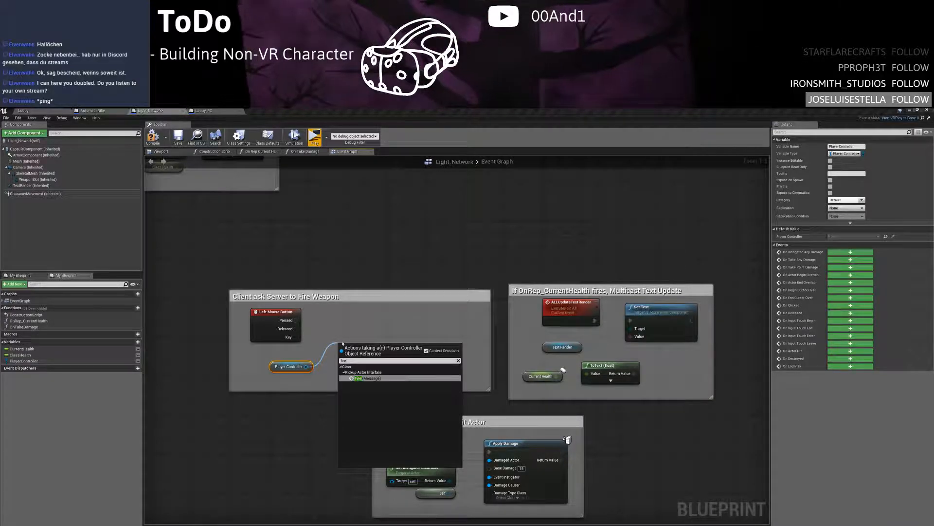
key(BackSpace)
key(BackSpace)
key(BackSpace)
key(BackSpace)
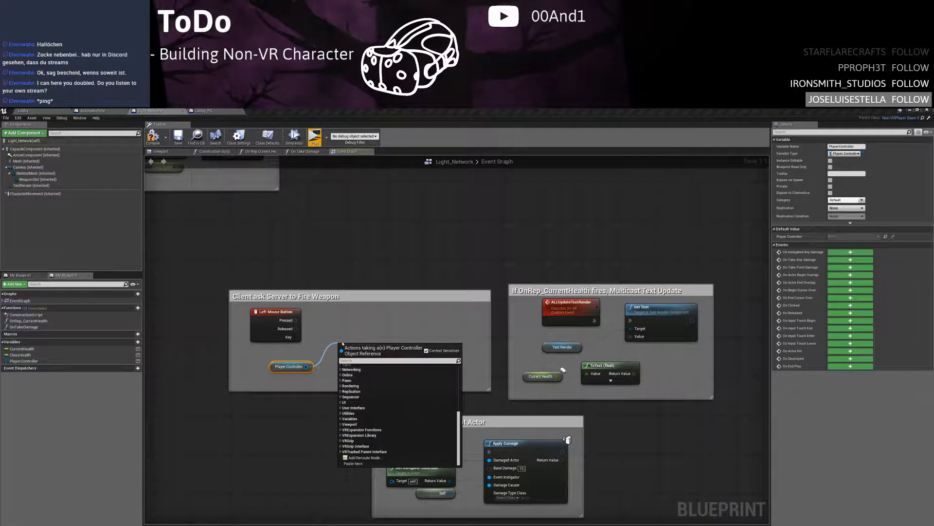
key(Escape)
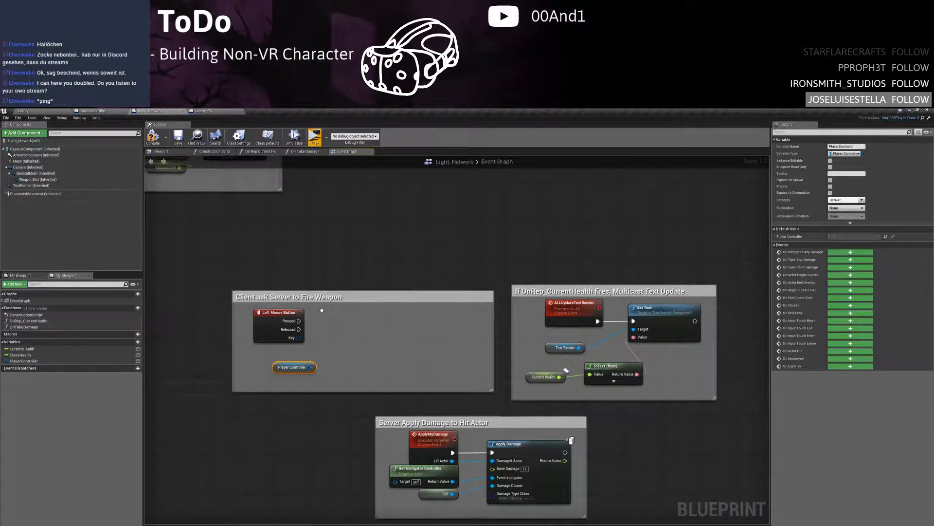
Add the Lobby PC version of Fire Weapon, drive it from Left Mouse Button Pressed, and straighten the connection
right_drag(325, 312, 490, 394)
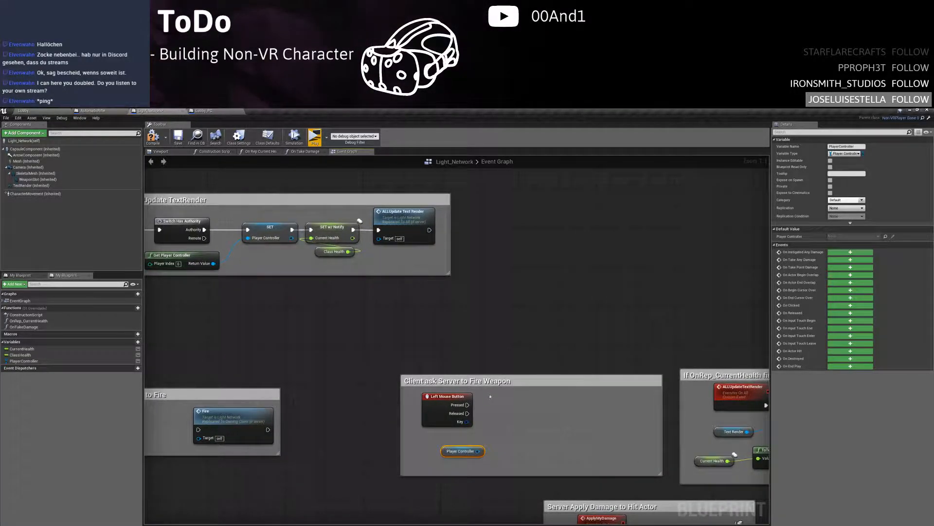
click(499, 420)
right_click(523, 418)
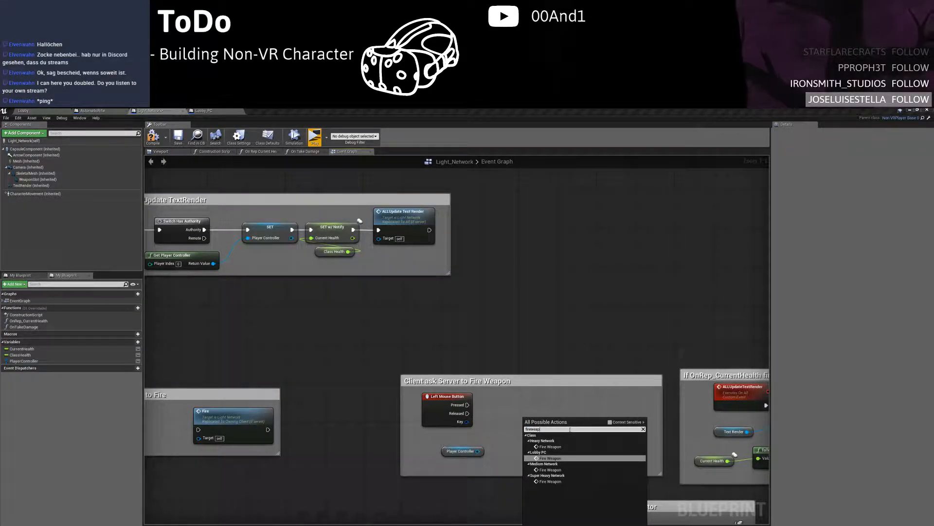
click(551, 457)
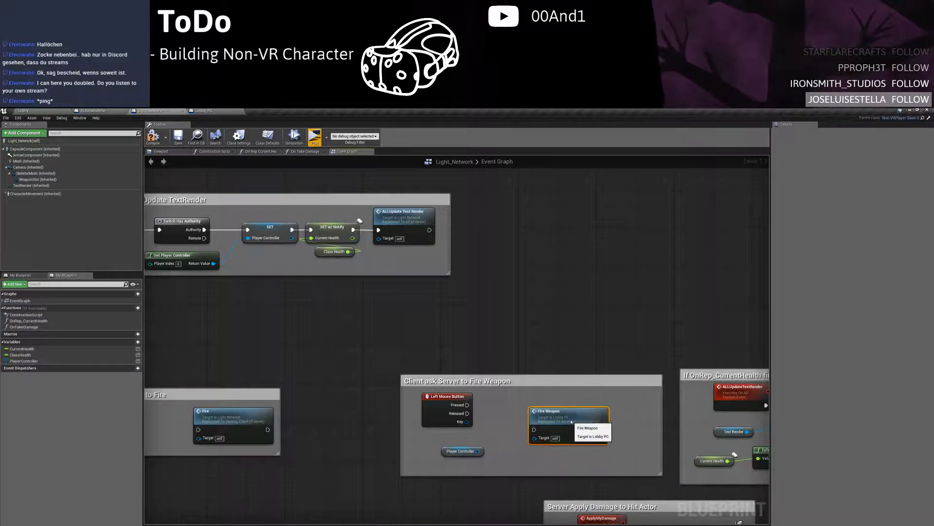
mouse_move(478, 449)
mouse_down()
mouse_move(696, 447)
mouse_move(479, 451)
mouse_up()
drag(573, 417, 568, 402)
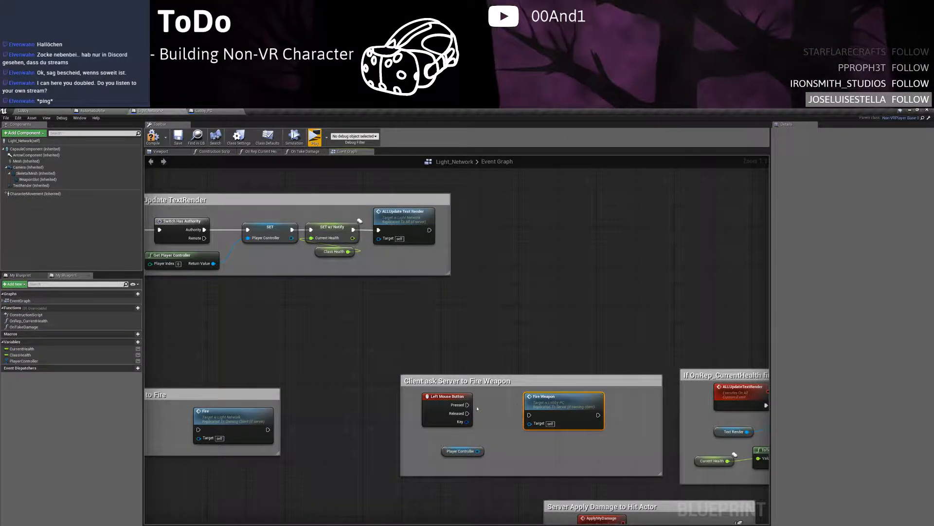
drag(466, 405, 530, 415)
key(q)
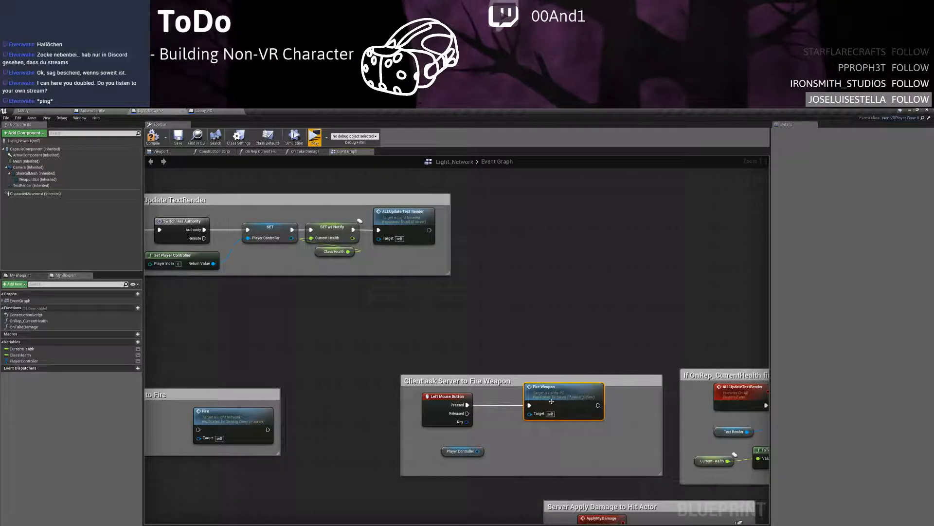
Extend the Client ask Server to Fire Weapon comment box upward and delete the Player Controller getter inside it
drag(560, 376, 559, 360)
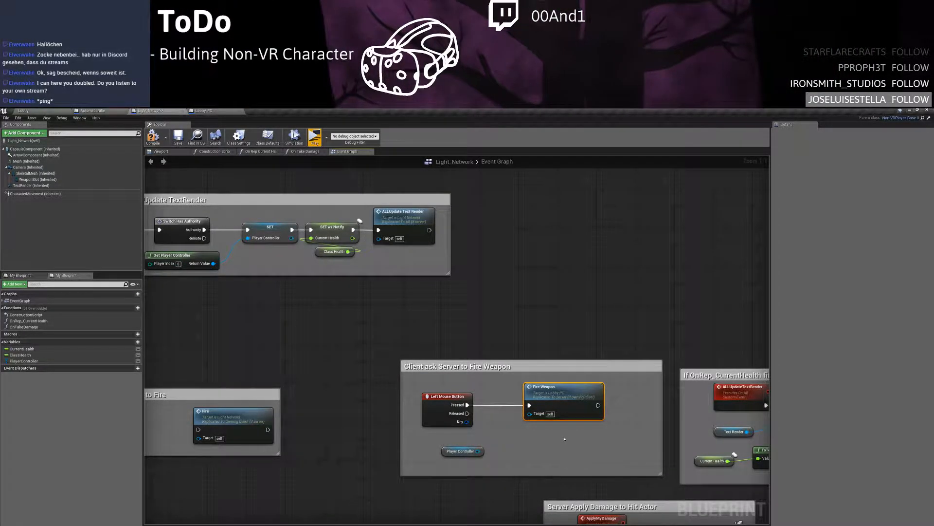
click(529, 448)
click(458, 451)
key(Delete)
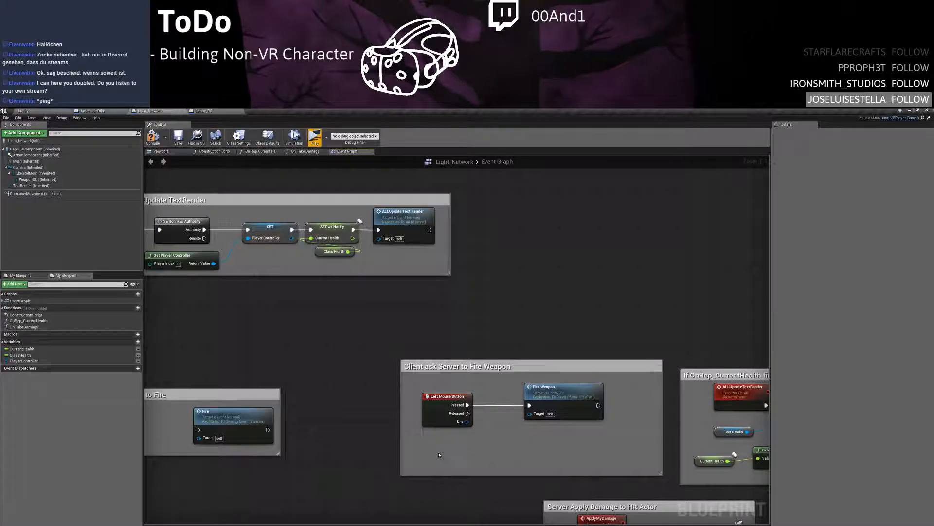
Compile and save the Light_Network blueprint
click(152, 138)
click(177, 138)
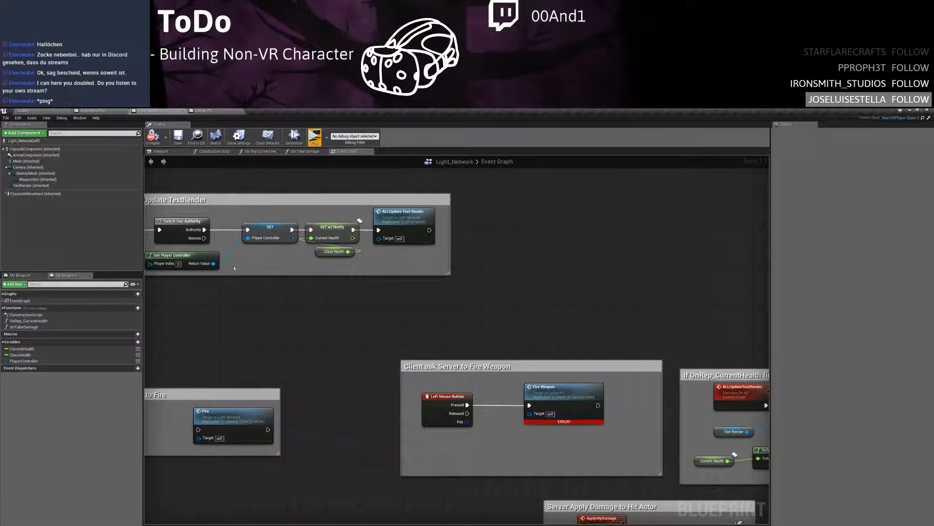
Try to feed Fire Weapon's Target from a Get Player Controller node, and delete the Fire Weapon call
right_drag(286, 301, 273, 275)
click(536, 375)
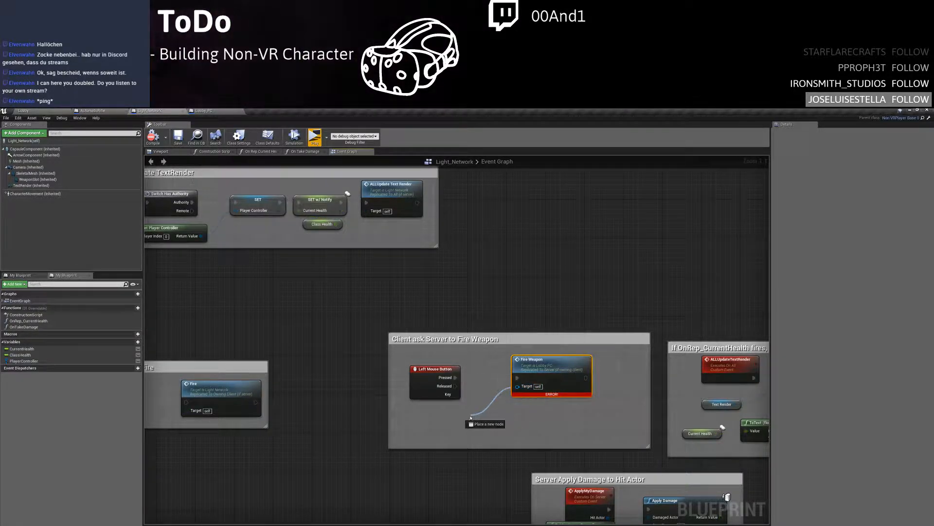
drag(470, 417, 469, 416)
text(get player contr)
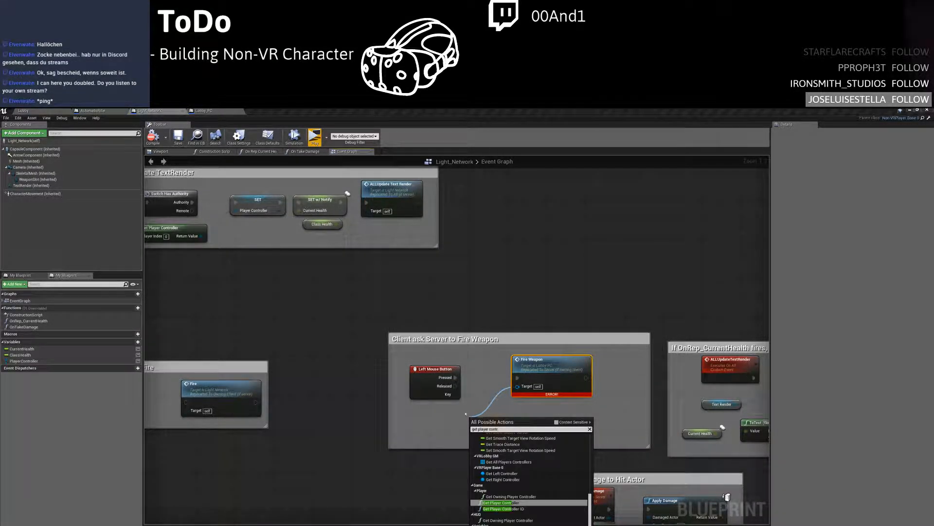
click(556, 422)
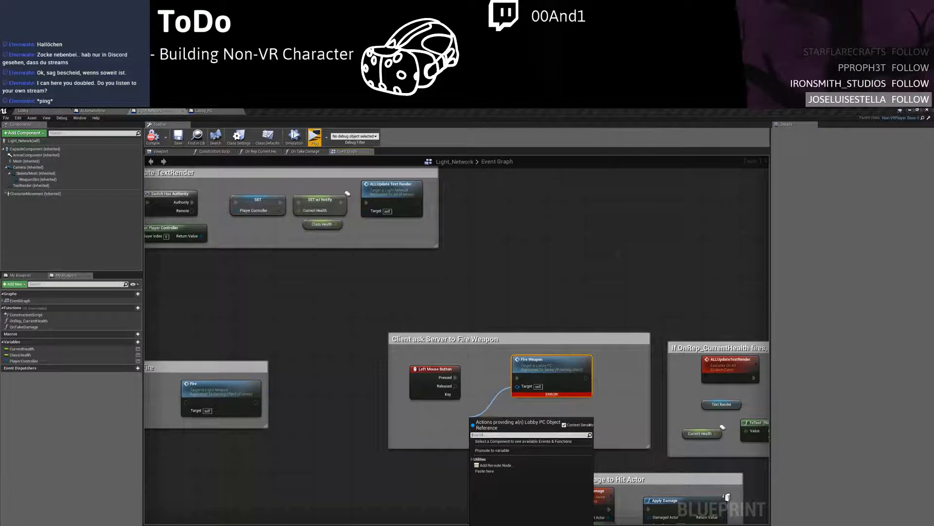
click(439, 417)
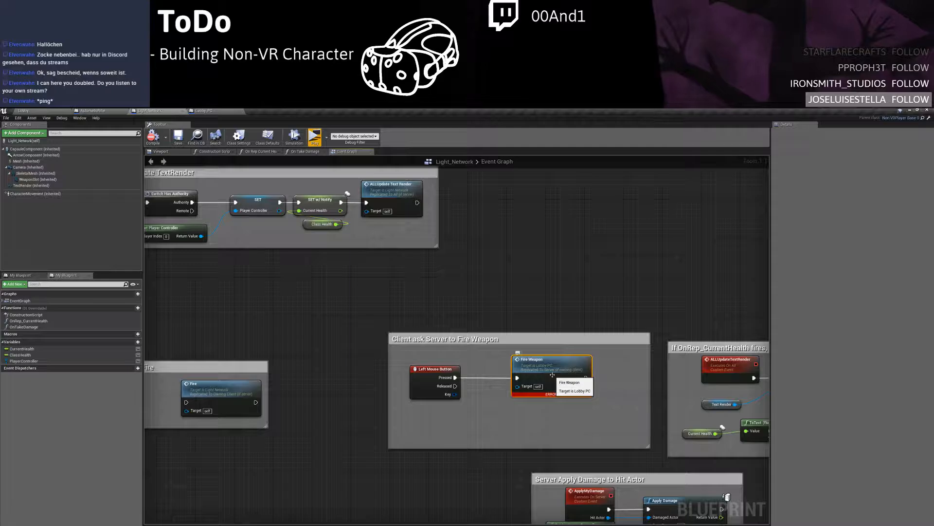
key(Delete)
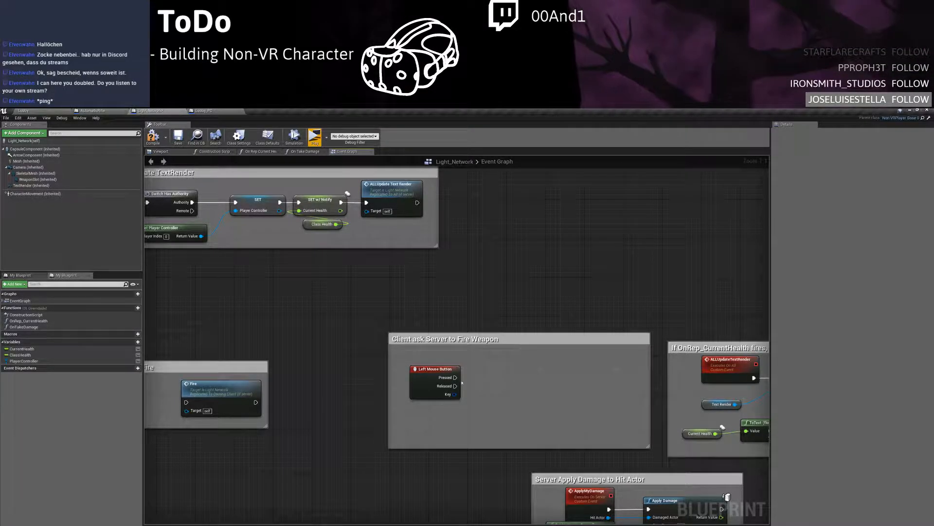
Move the Fire node out of the Server tell Client to Fire group to below the Client ask Server to Fire Weapon group
right_drag(355, 302, 499, 356)
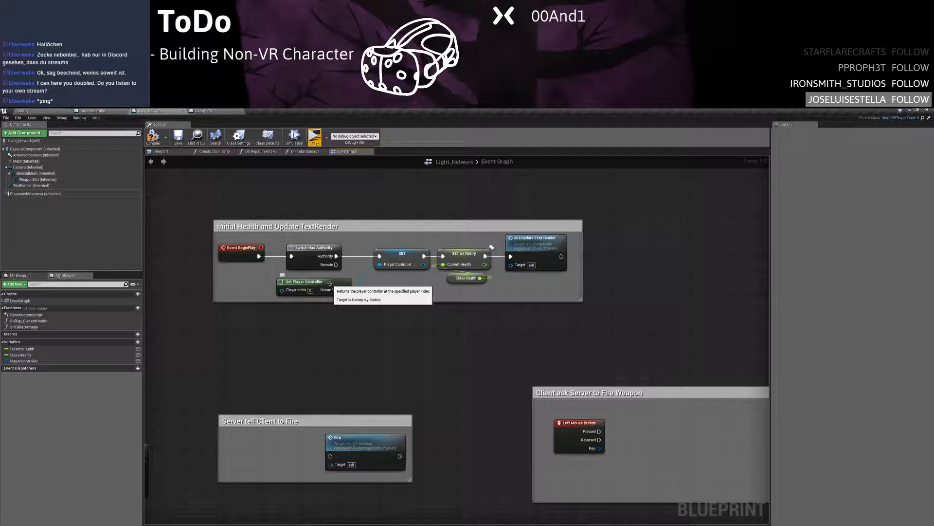
right_drag(427, 340, 429, 312)
drag(341, 389, 451, 461)
right_drag(456, 444, 368, 341)
drag(362, 356, 480, 397)
right_drag(506, 362, 446, 376)
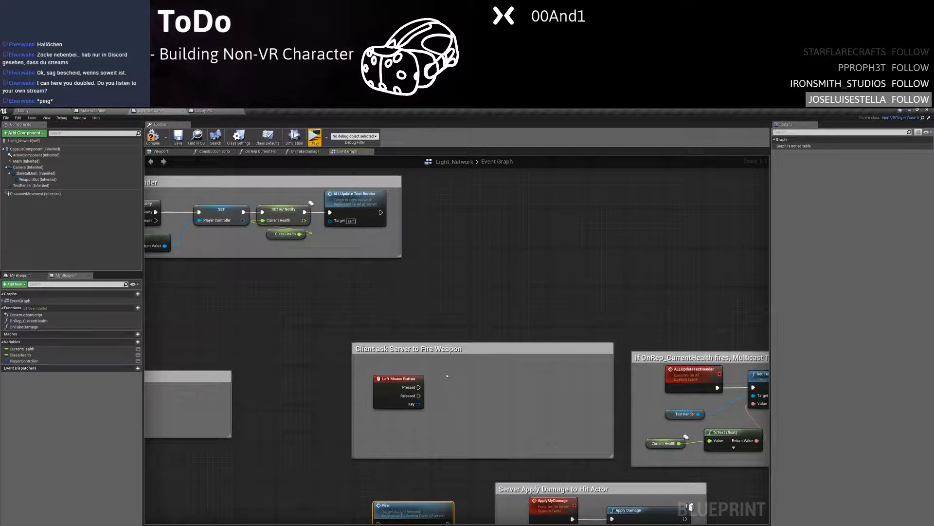
Shift the Left Mouse Button event slightly left and add a Get Player Controller node beneath it
drag(394, 376, 384, 376)
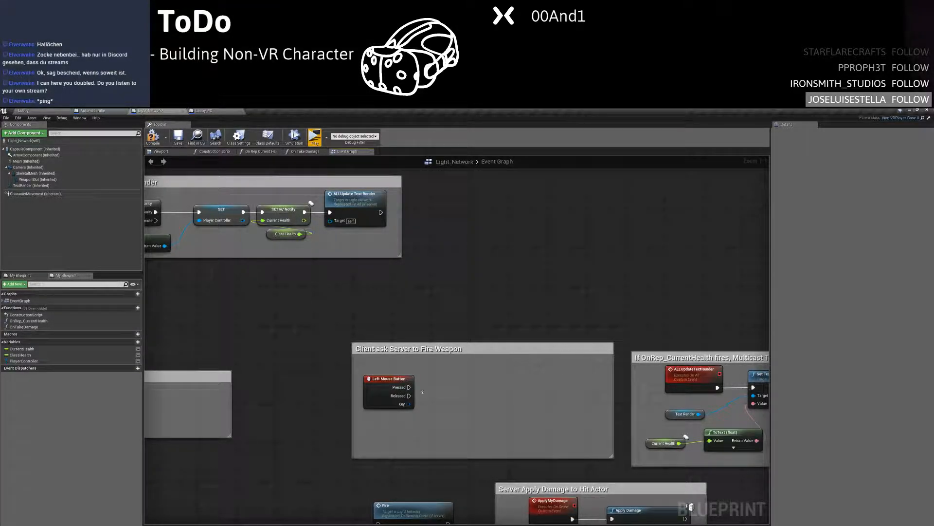
right_click(402, 425)
text(player contrille)
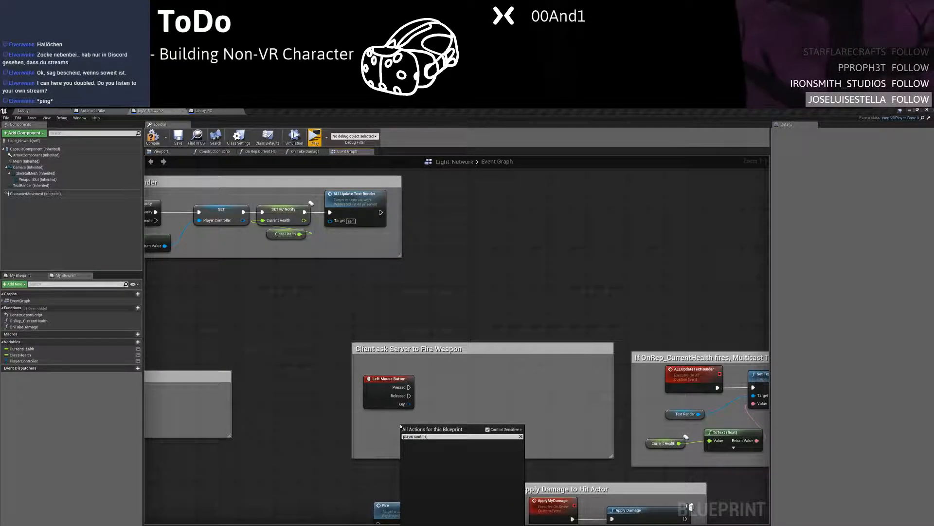
key(BackSpace)
key(BackSpace)
key(BackSpace)
text(oller)
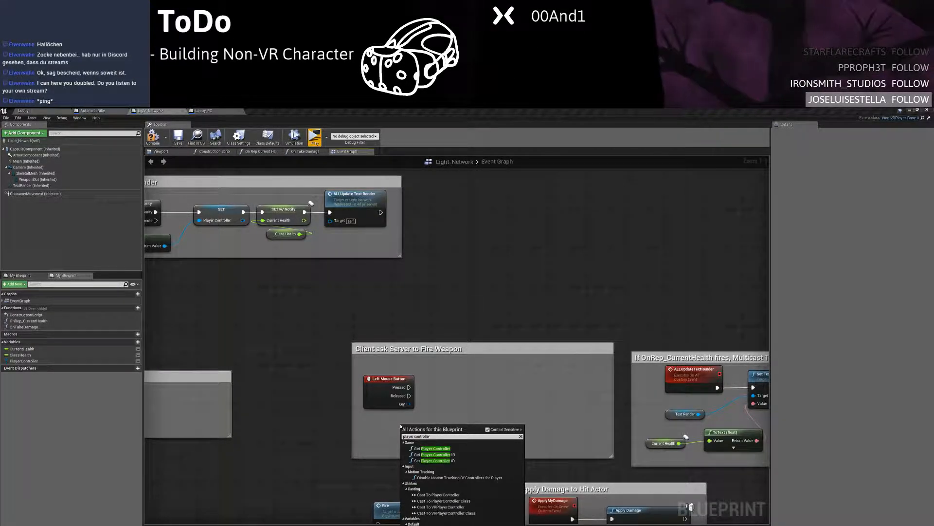
click(432, 448)
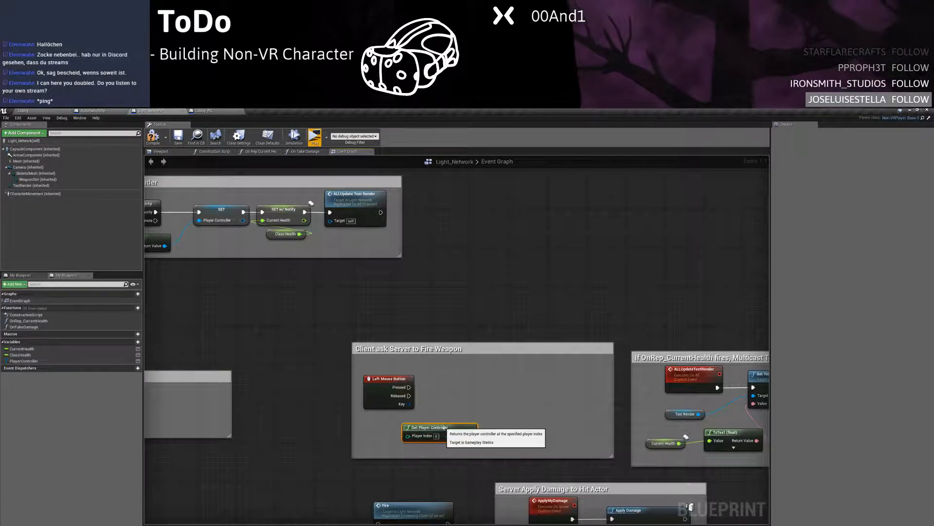
Cast the Get Player Controller return value to Lobby_PC and run the cast from Left Mouse Button Pressed
drag(444, 427, 459, 416)
text(cast)
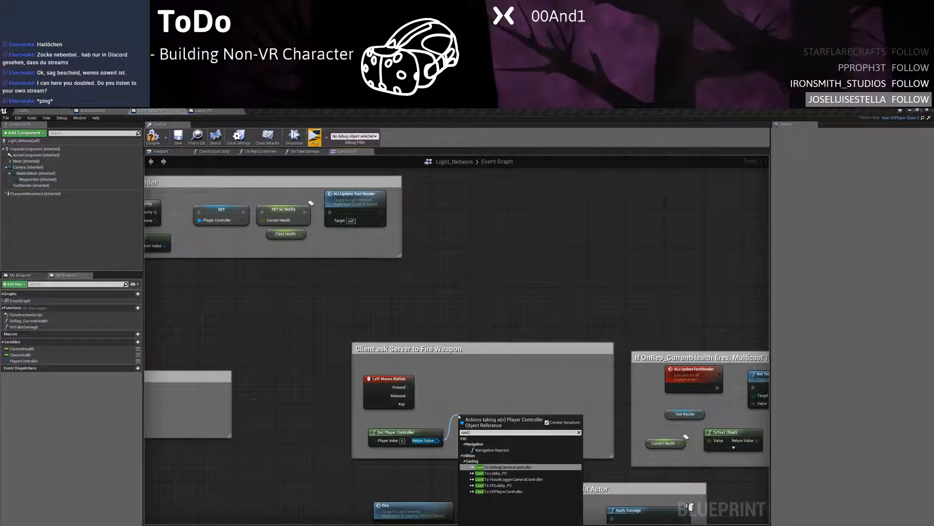
text( to lo)
key(Return)
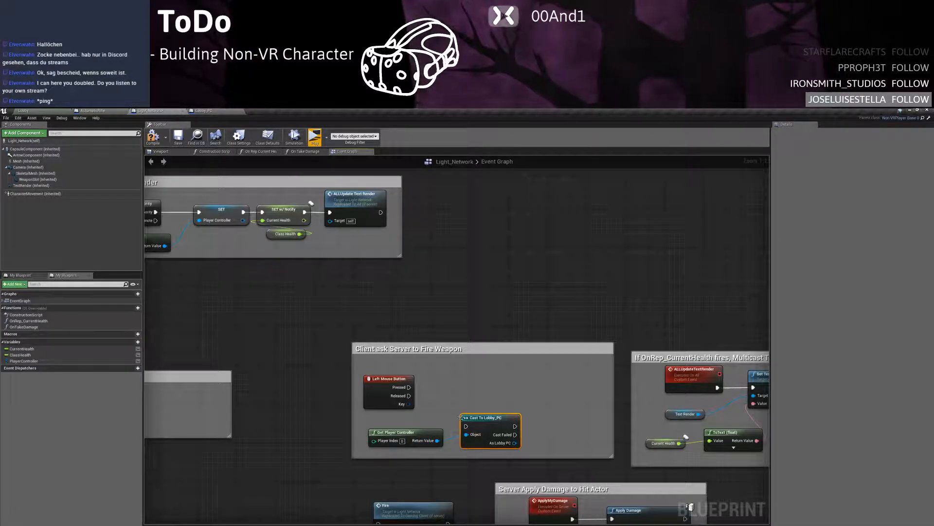
drag(462, 417, 451, 388)
drag(425, 430, 416, 430)
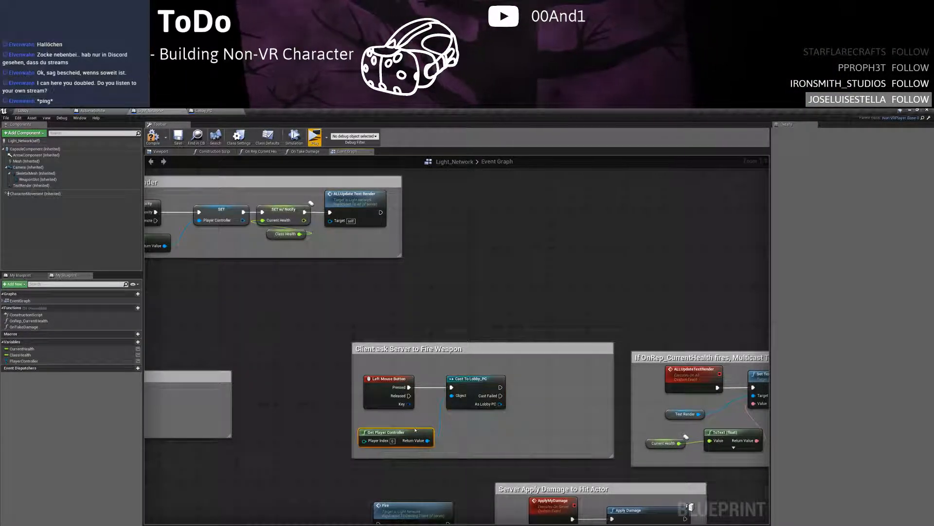
Call Fire Weapon on the As Lobby PC output, executed after the Cast To Lobby_PC node
right_drag(415, 429, 375, 425)
click(487, 387)
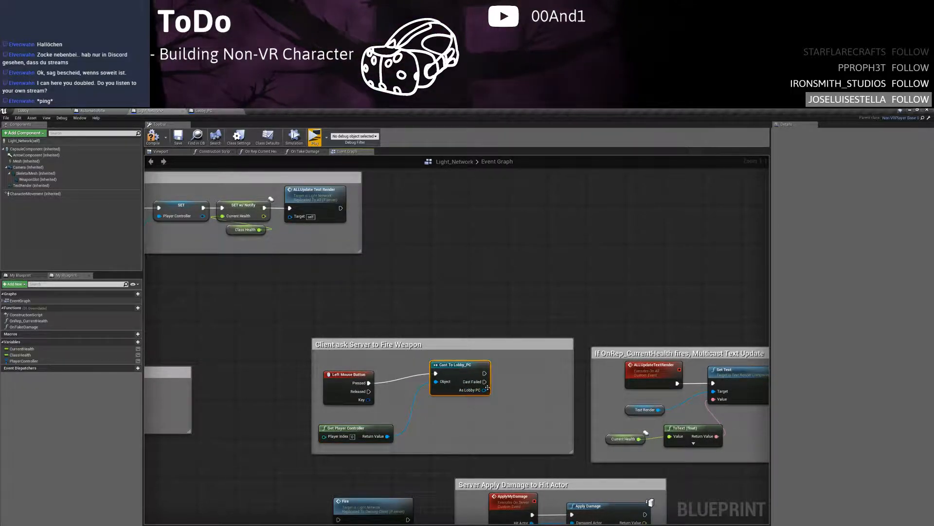
mouse_move(488, 387)
mouse_down()
mouse_move(463, 392)
mouse_move(498, 390)
mouse_up()
text(weapon)
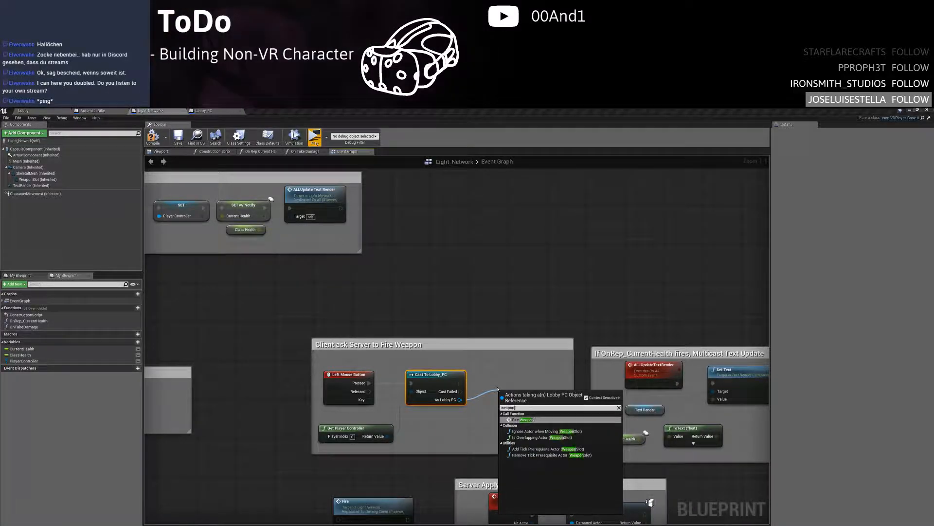
key(Return)
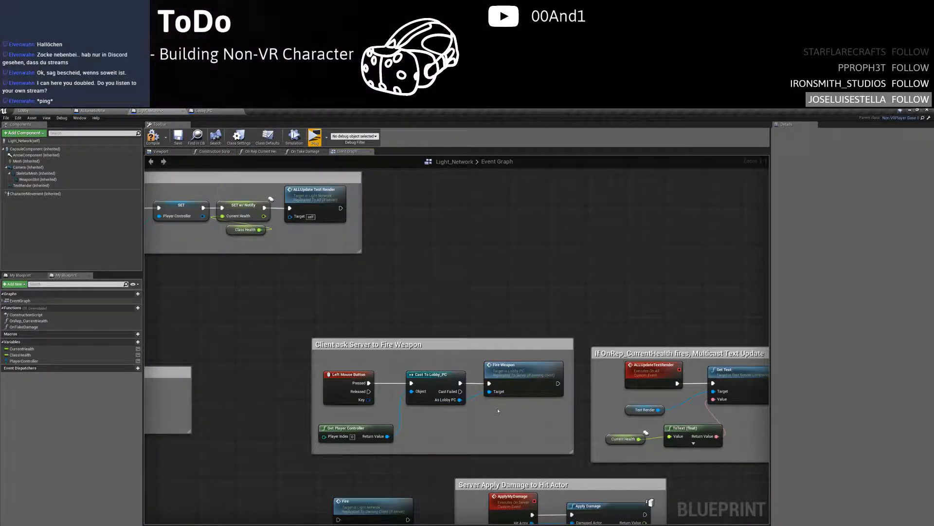
Convert Cast To Lobby_PC to a pure cast and place it between Get Player Controller and Fire Weapon
right_drag(497, 410, 518, 422)
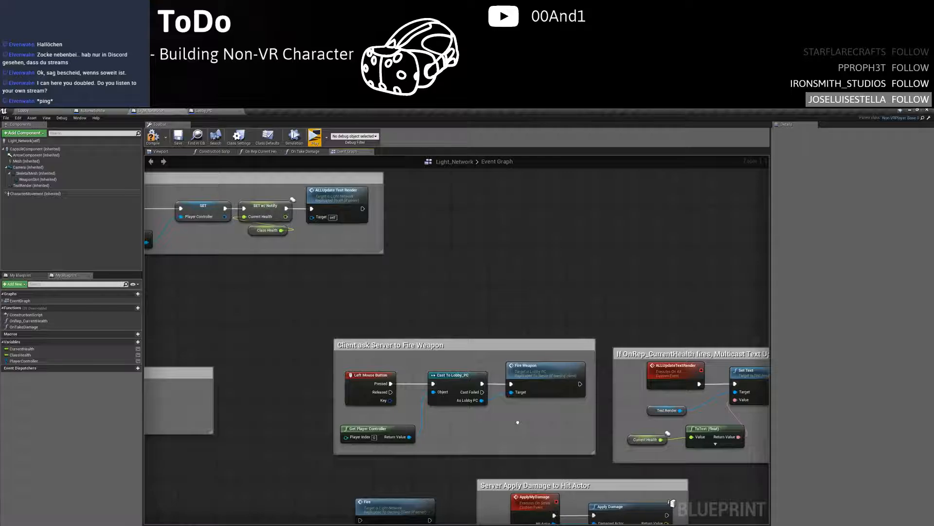
right_click(467, 381)
click(494, 519)
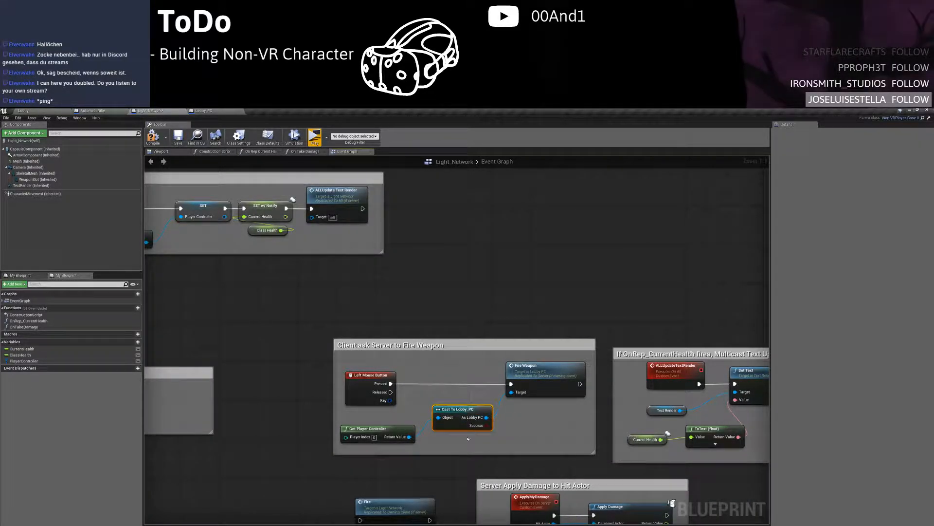
Move the Get Player Controller node in the Initial Health and Update TextRender group further left from the SET node
right_drag(384, 340, 564, 376)
click(316, 274)
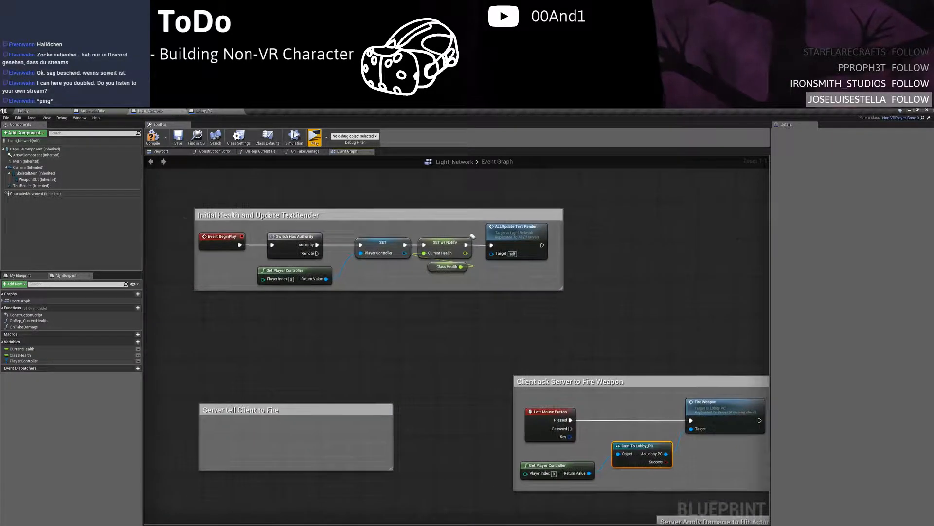
drag(316, 274, 292, 274)
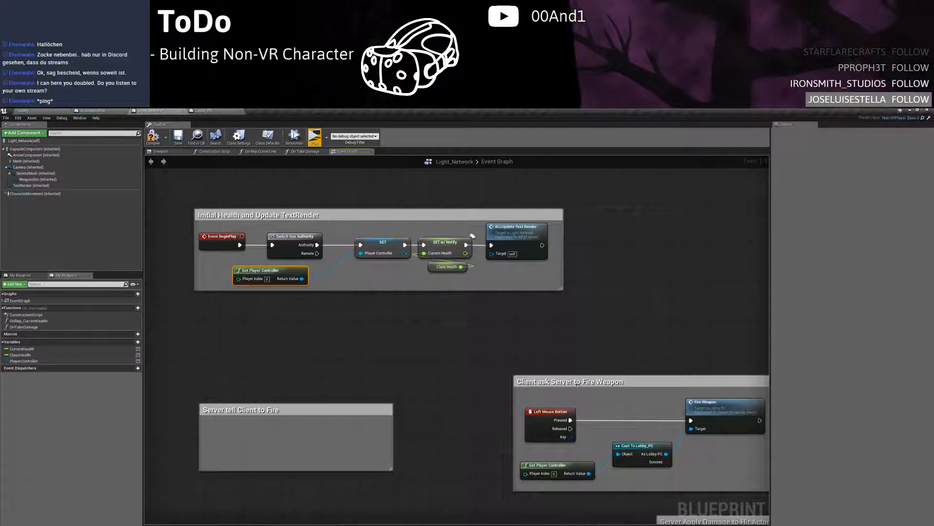
Duplicate the Cast To Lobby_PC node into the Initial Health and Update TextRender group, beside Get Player Controller
click(642, 446)
key(ctrl+c)
key(ctrl+v)
drag(470, 371, 383, 307)
click(355, 354)
drag(449, 361, 302, 279)
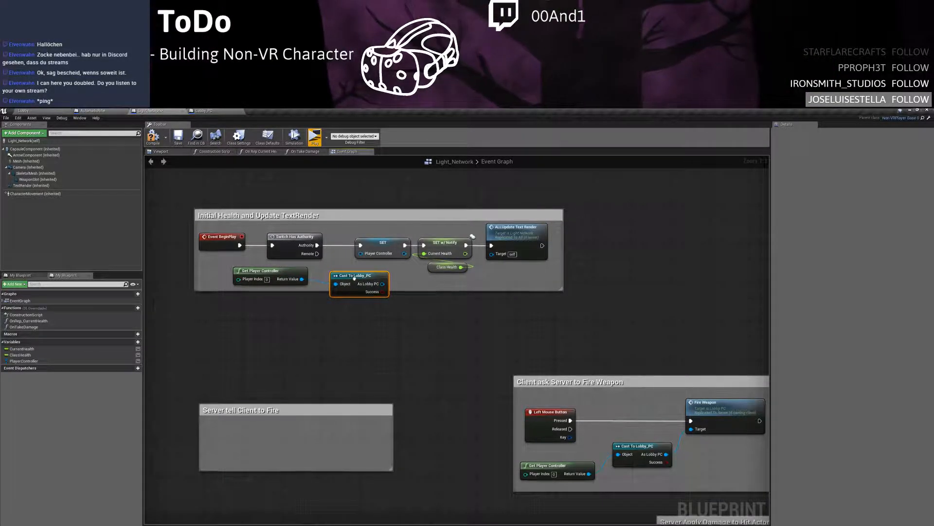
Convert the copied cast to an impure cast and wire it between Switch Has Authority and SET, shifting the following nodes to make room
right_click(350, 274)
click(376, 392)
click(379, 247)
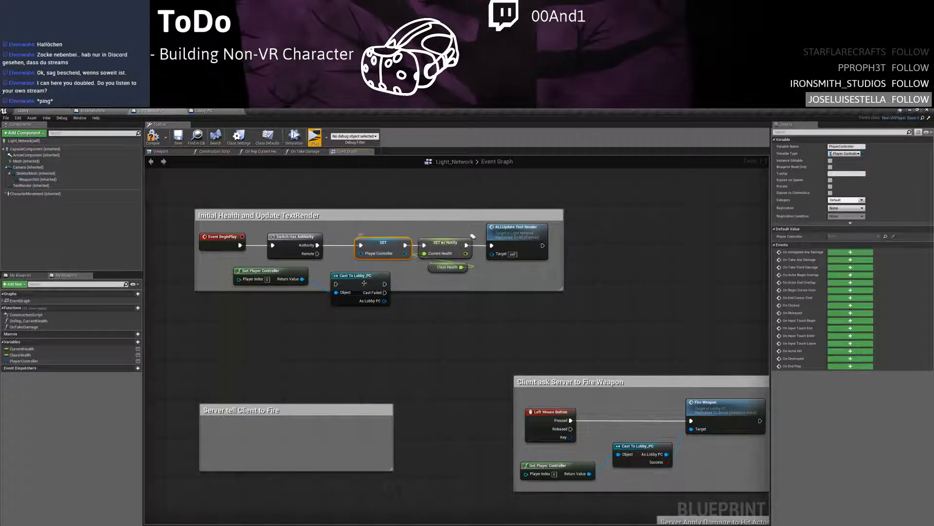
drag(317, 245, 370, 245)
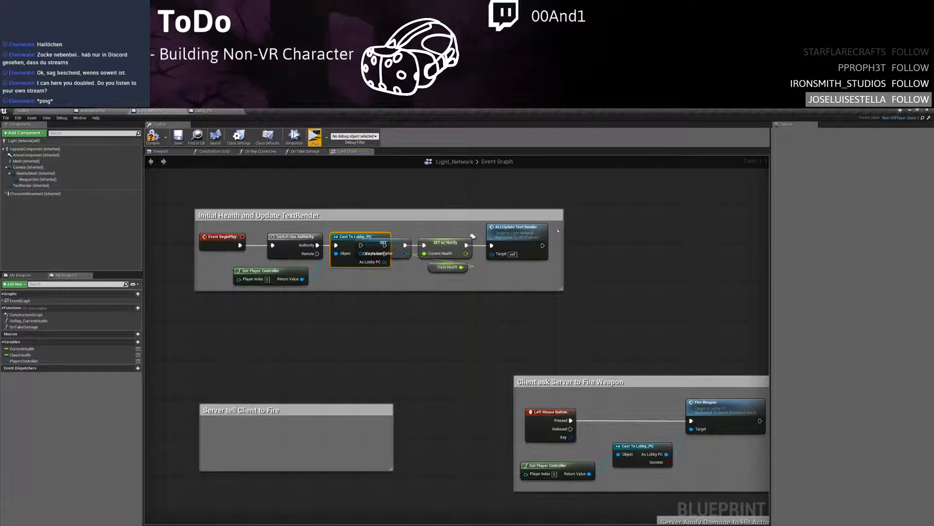
mouse_move(397, 247)
mouse_down()
mouse_move(461, 247)
mouse_move(429, 246)
mouse_up()
click(406, 246)
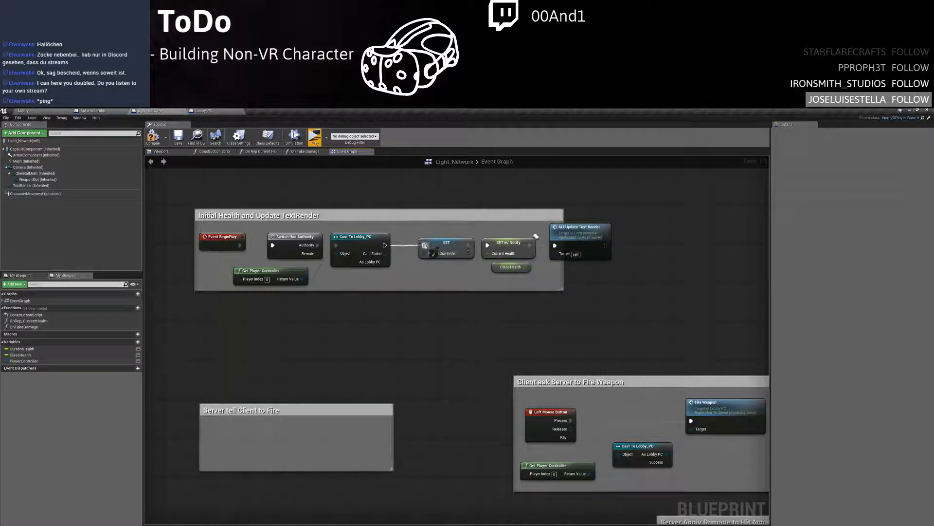
right_drag(495, 295, 421, 286)
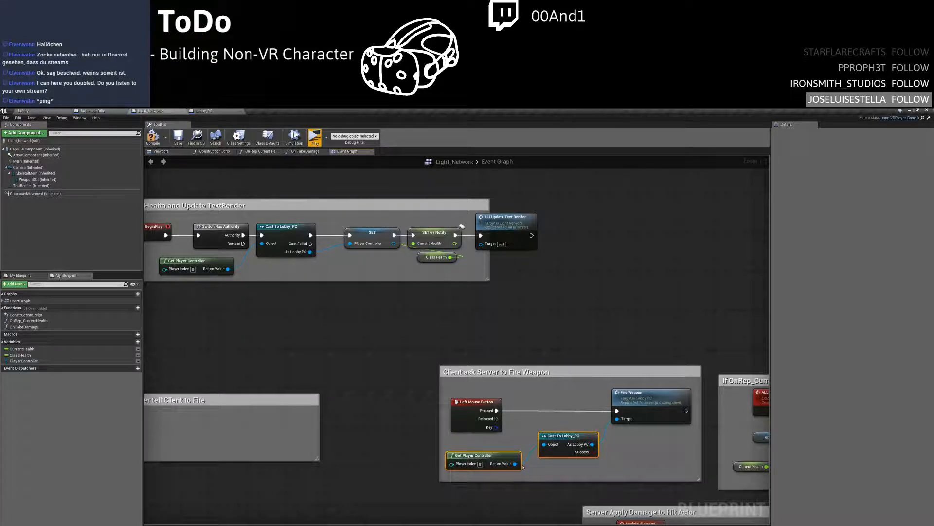
Rename the PlayerController variable to LobbyPC and compile the blueprint
click(354, 246)
click(859, 153)
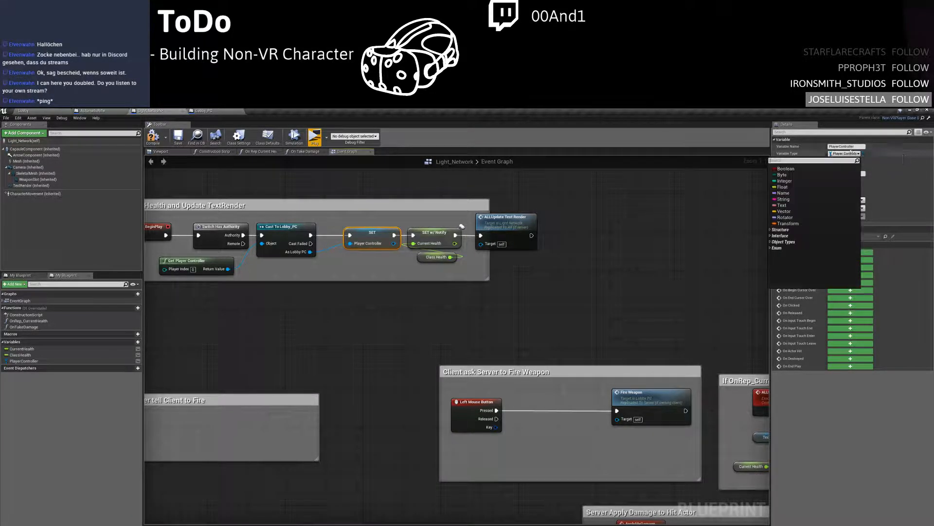
click(861, 154)
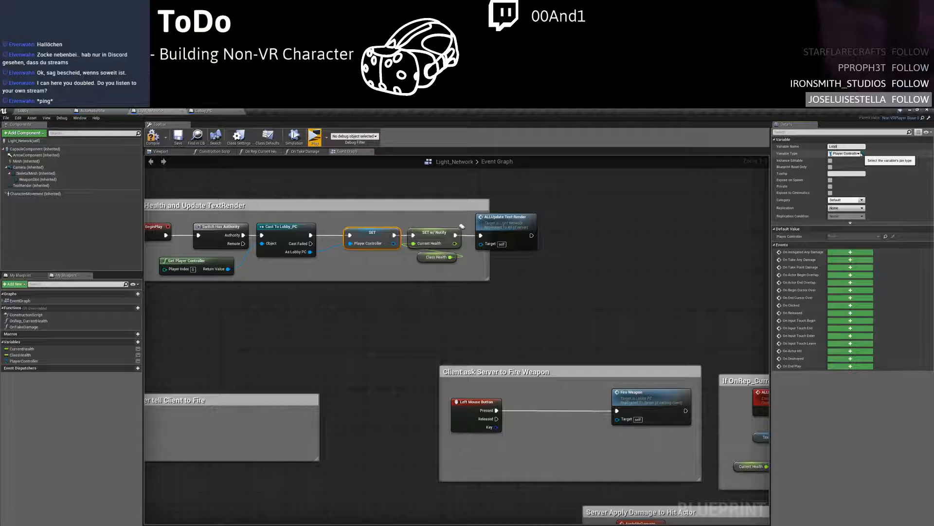
text(LobbyPC)
key(Return)
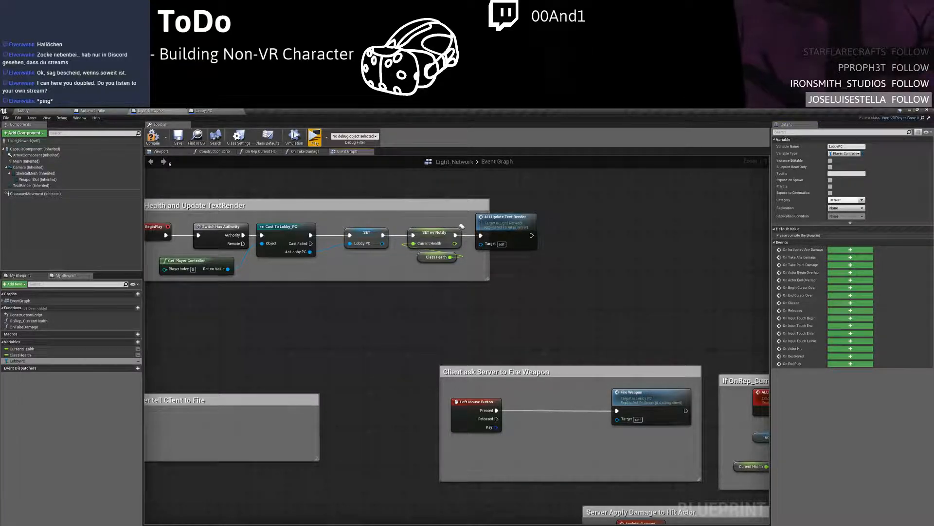
click(154, 137)
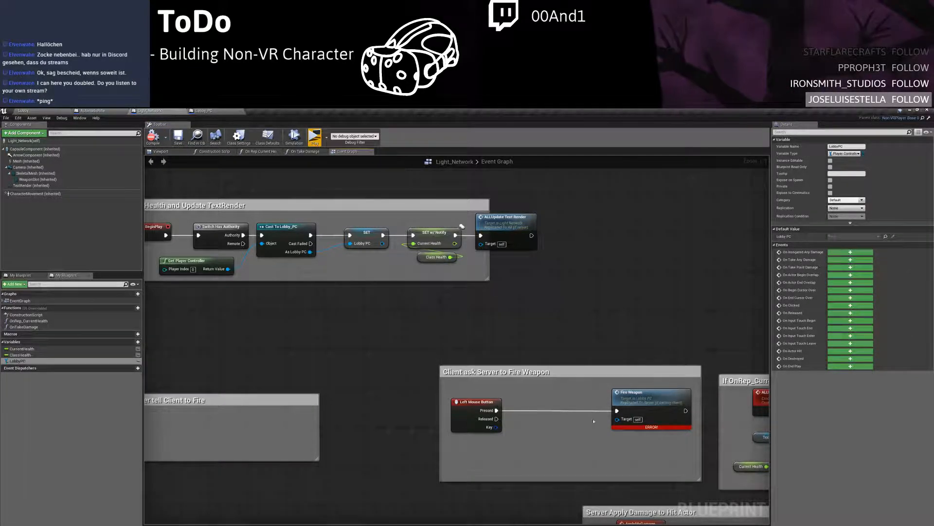
Change the LobbyPC variable's type to the Lobby PC object type and accept changing all its instances
drag(39, 361, 630, 423)
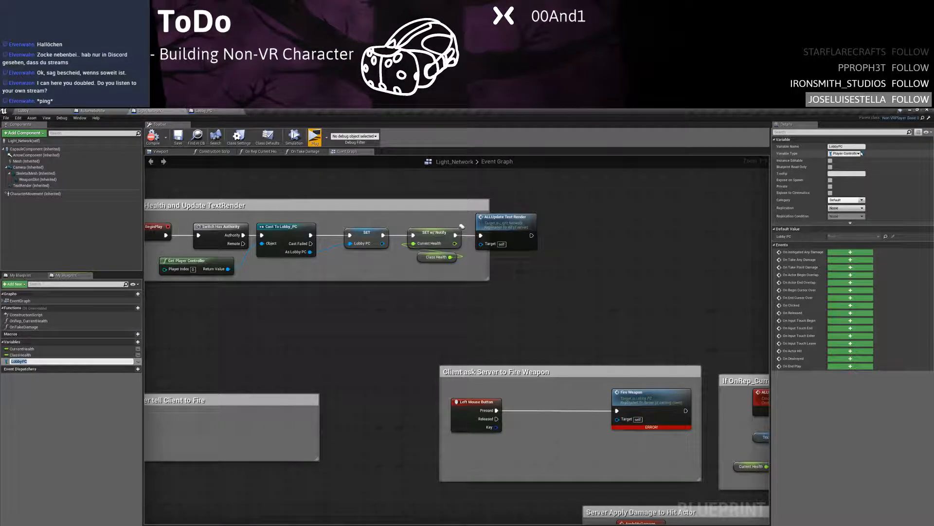
click(860, 154)
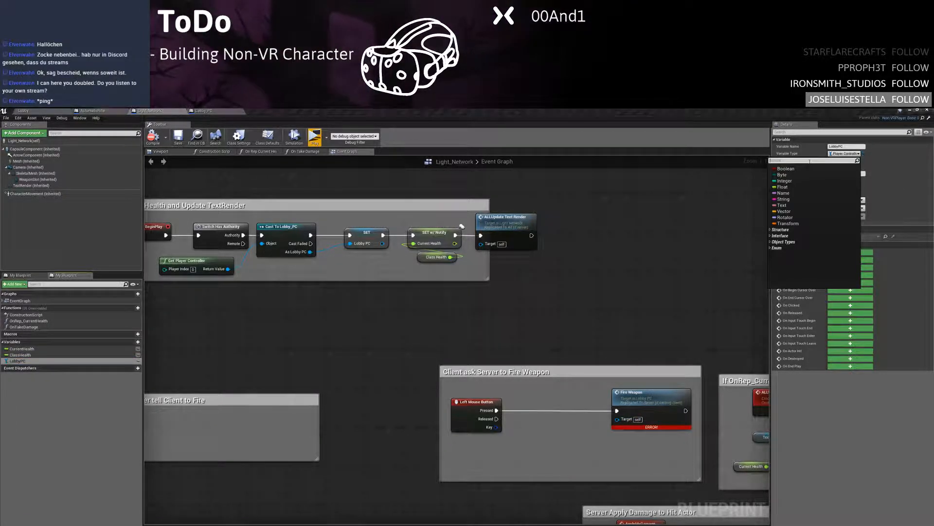
text(Lobby)
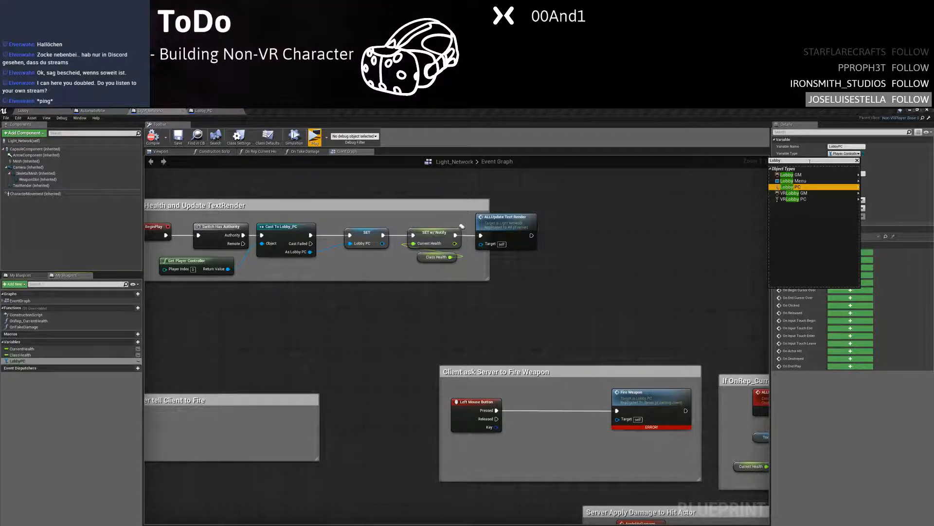
click(878, 188)
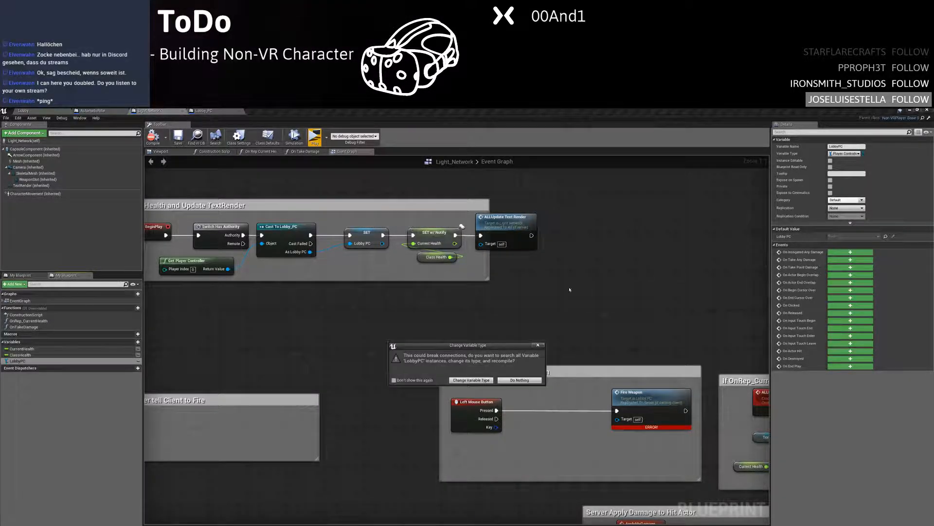
click(471, 380)
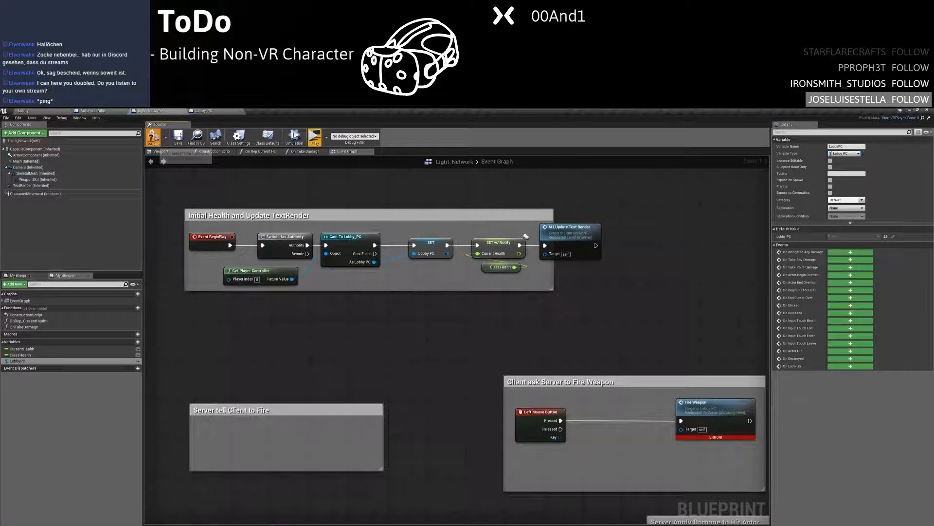
Connect a LobbyPC getter to Fire Weapon's Target, arrange both nodes compactly beside Left Mouse Button, and save the blueprint
click(6, 361)
drag(15, 361, 642, 424)
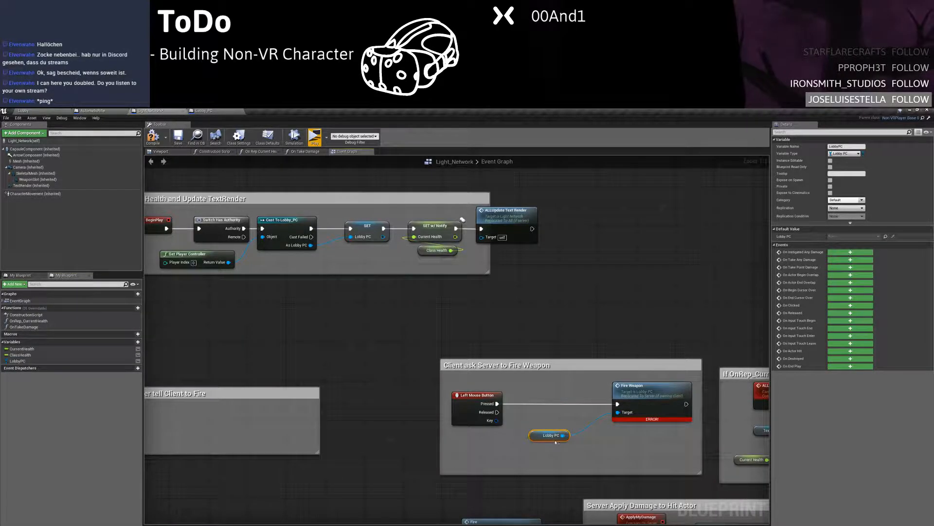
drag(642, 393, 606, 396)
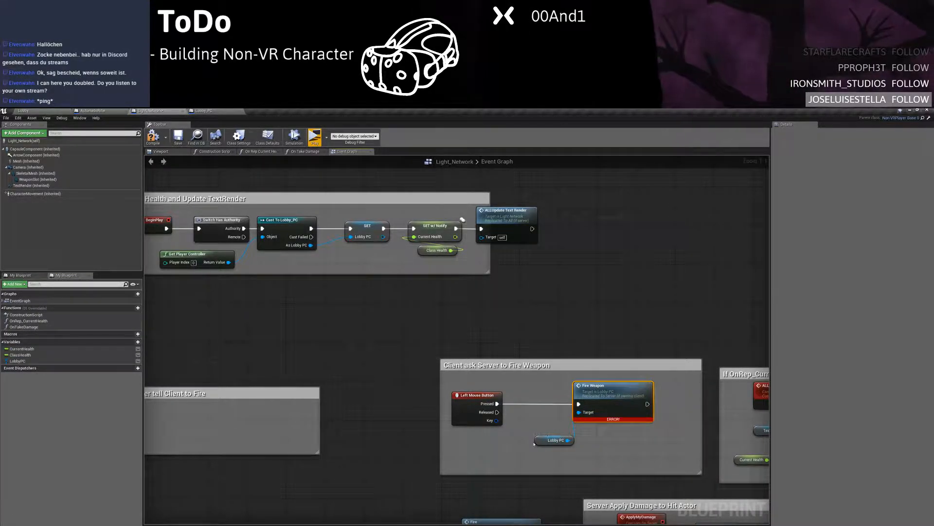
drag(536, 443, 512, 448)
drag(612, 397, 573, 397)
drag(519, 449, 474, 446)
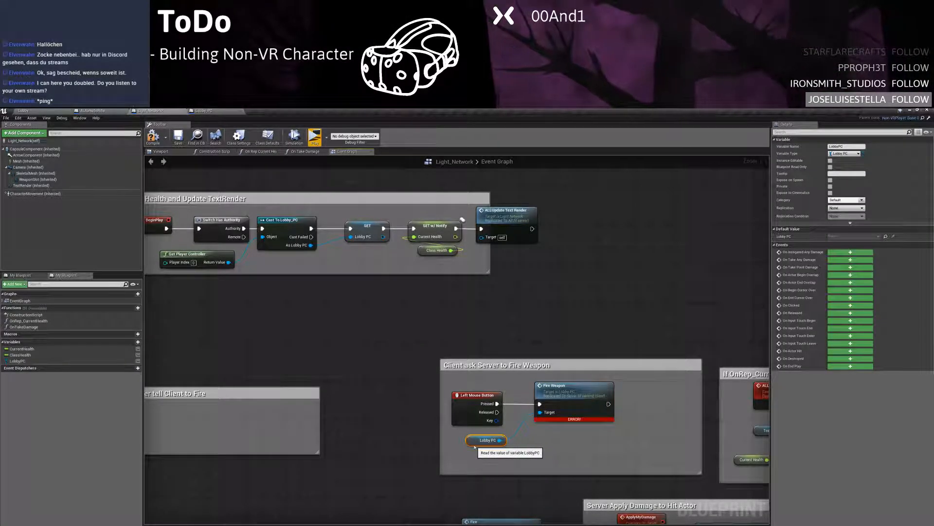
click(492, 340)
right_drag(492, 340, 383, 279)
click(178, 137)
click(204, 110)
drag(410, 287, 379, 284)
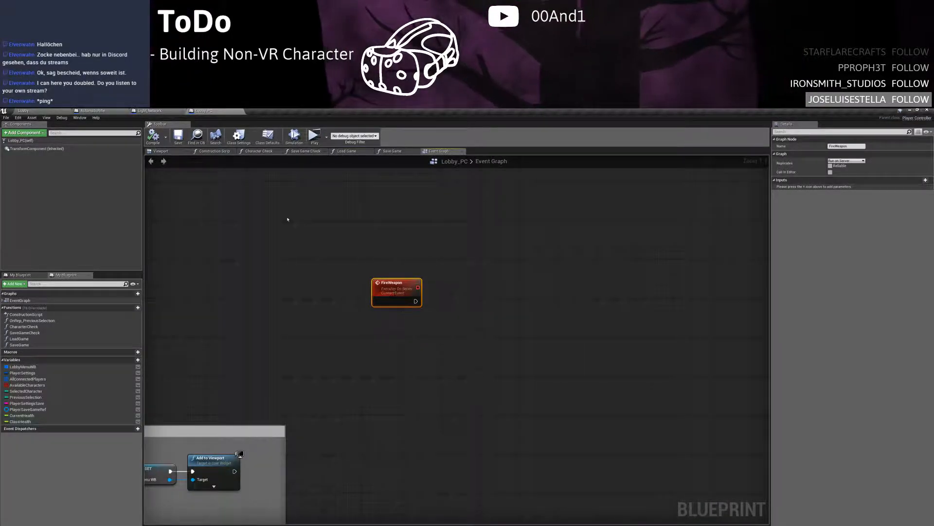
click(149, 111)
Delete the empty "Server tell Client to Fire" comment box from the Light_Network event graph
right_drag(316, 330, 539, 288)
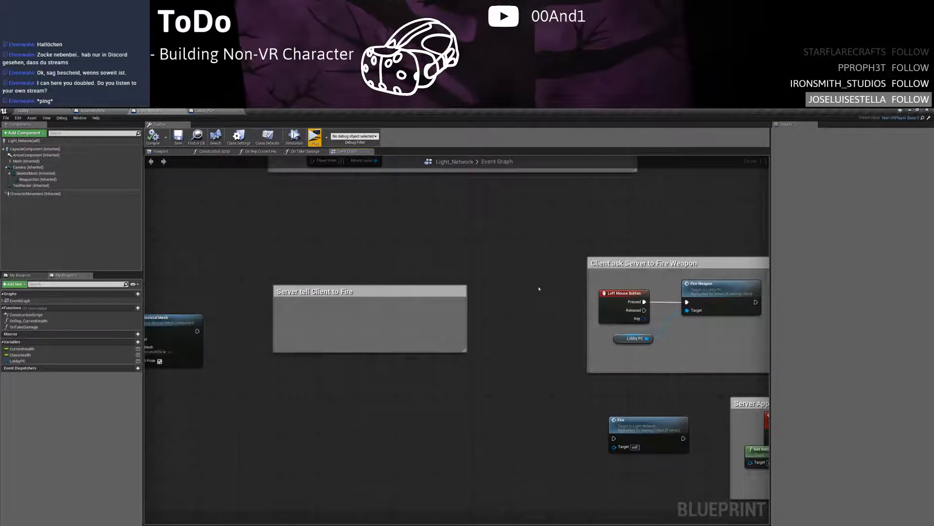
right_drag(440, 277, 545, 257)
drag(567, 252, 385, 335)
right_drag(486, 367, 331, 363)
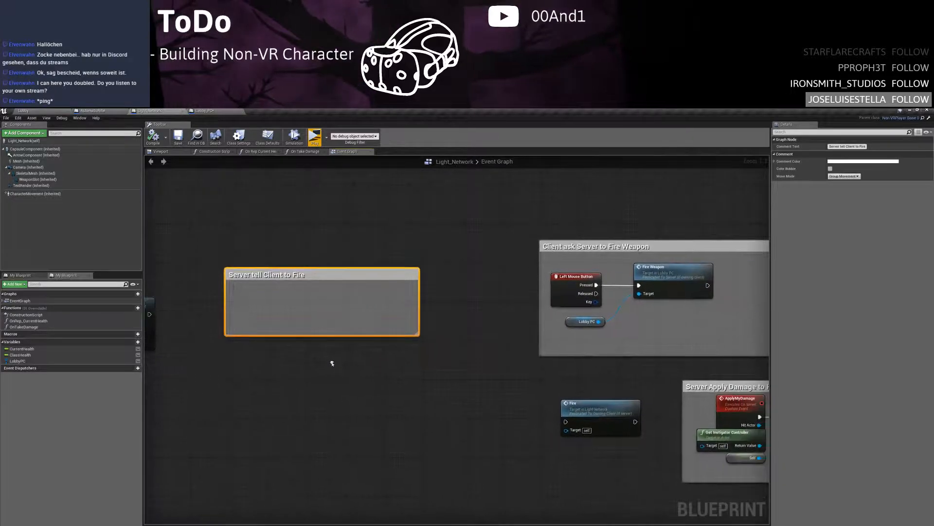
key(Delete)
Delete the unconnected Fire call node below the "Client ask Server to Fire Weapon" group
right_drag(385, 351, 220, 336)
drag(444, 400, 379, 384)
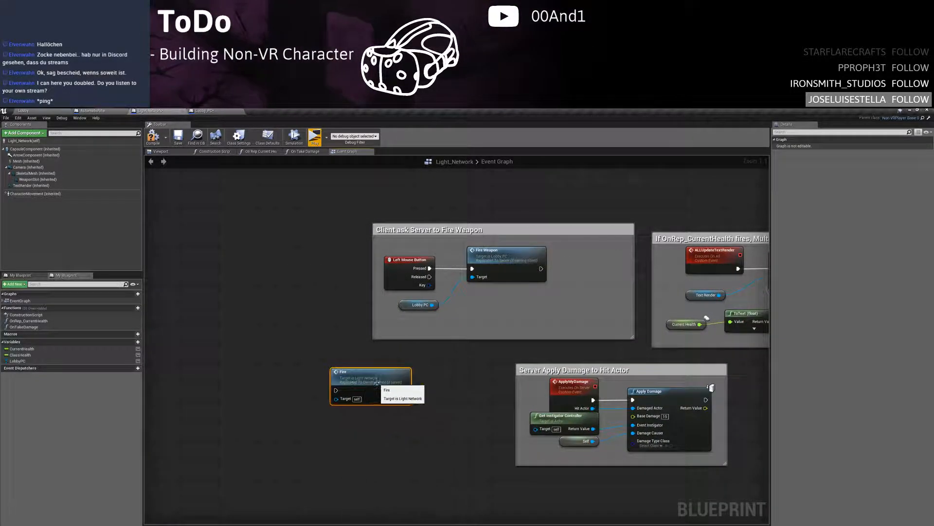
right_drag(416, 373, 783, 358)
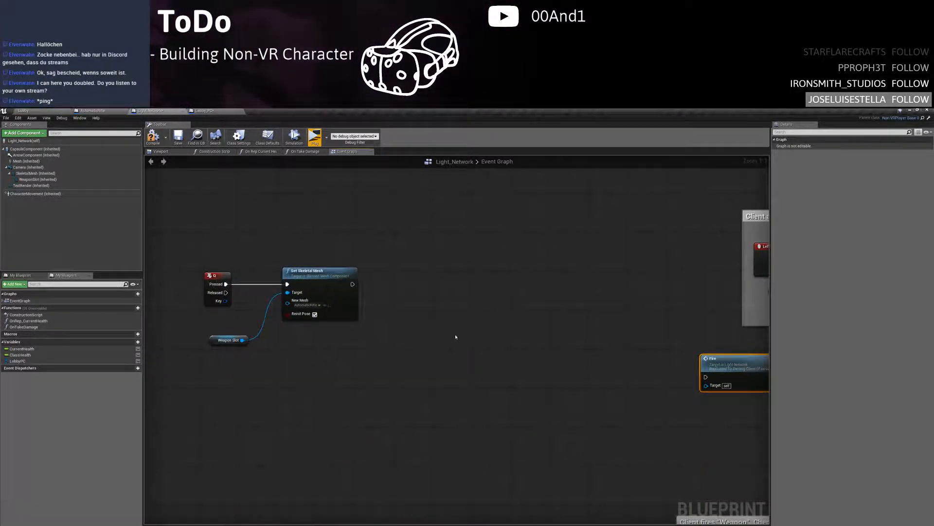
scroll(468, 327, down, 3)
right_drag(468, 327, 246, 241)
right_drag(452, 270, 391, 251)
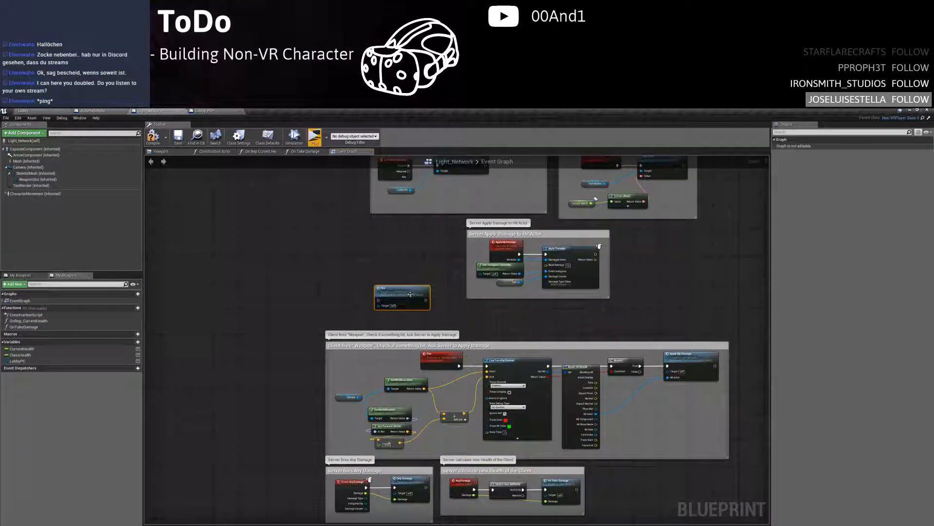
key(Delete)
right_drag(436, 287, 425, 246)
scroll(425, 247, up, 3)
right_drag(423, 306, 341, 224)
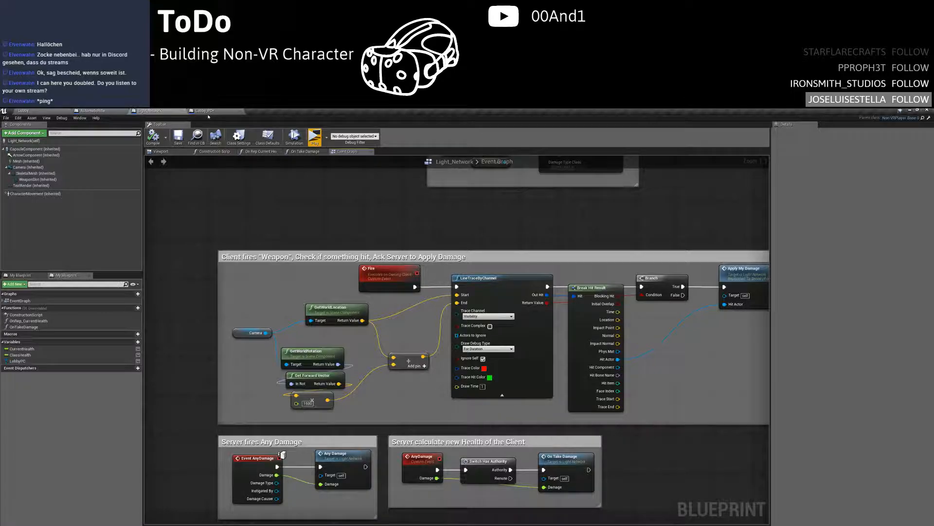
In the Lobby_PC event graph, add a Get Player Pawn node near the FireWeapon event
click(205, 111)
click(382, 339)
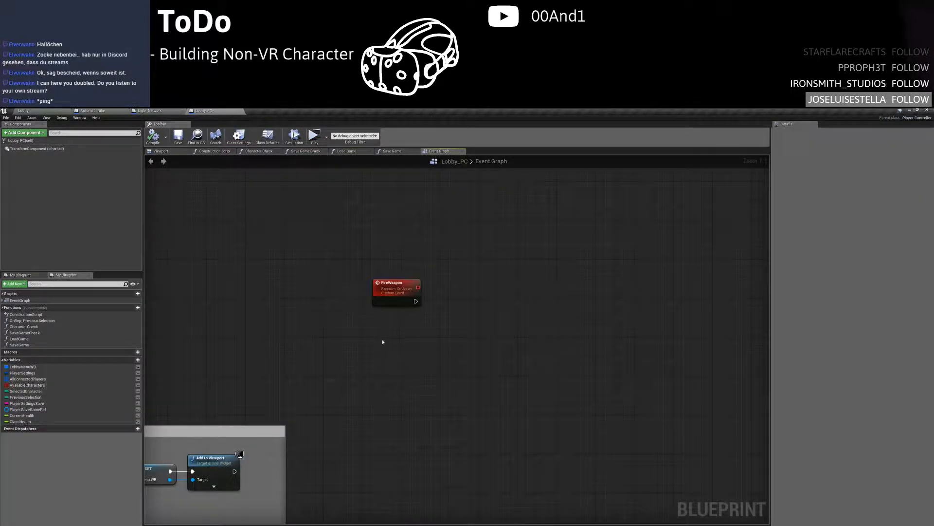
right_click(384, 341)
text(get controll)
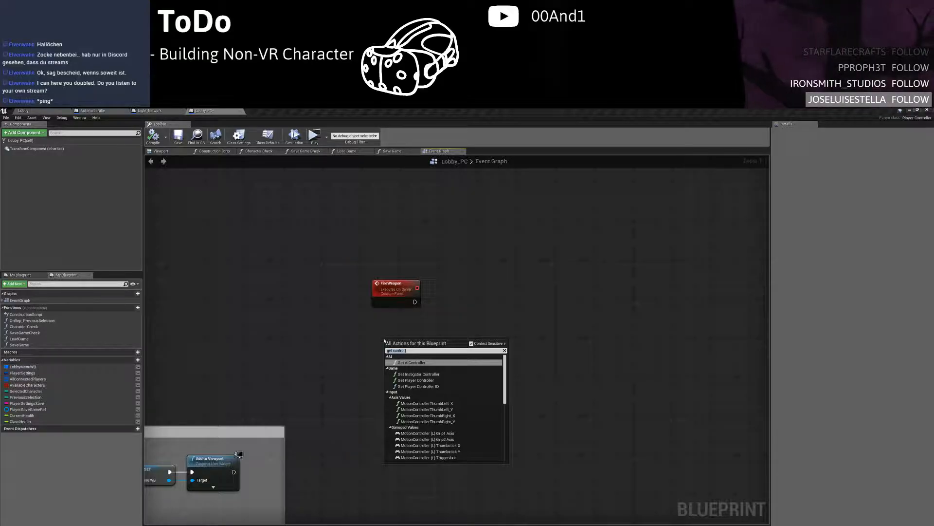
key(BackSpace)
key(BackSpace)
key(BackSpace)
key(BackSpace)
key(BackSpace)
key(BackSpace)
key(BackSpace)
key(BackSpace)
text(pawn)
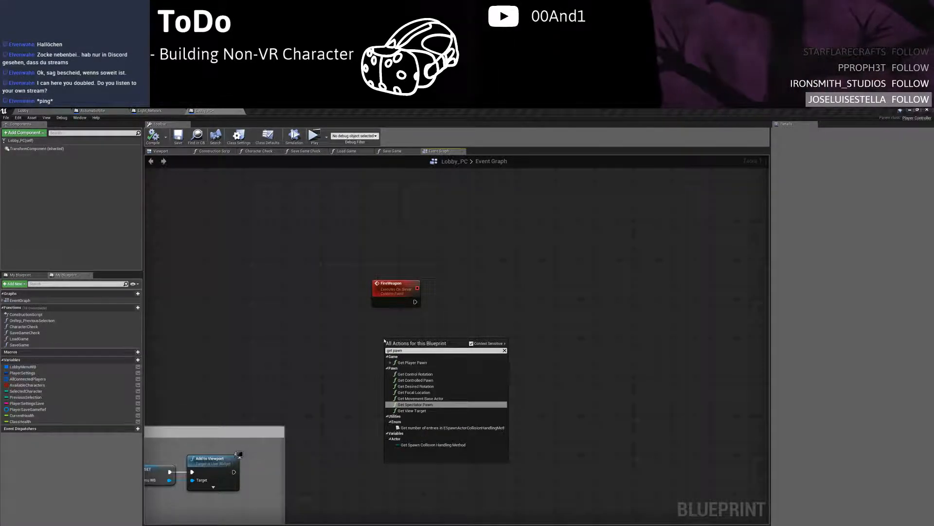
click(420, 362)
Arrange the Get Player Pawn node just below the FireWeapon event, leaving free graph space beside them for further nodes
drag(407, 340, 369, 345)
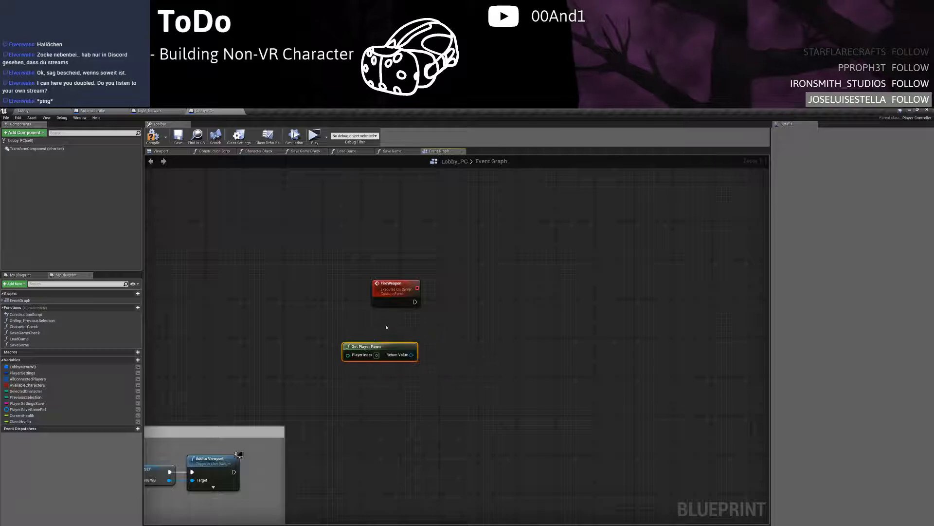
click(386, 328)
right_drag(408, 336, 390, 340)
drag(379, 297, 369, 312)
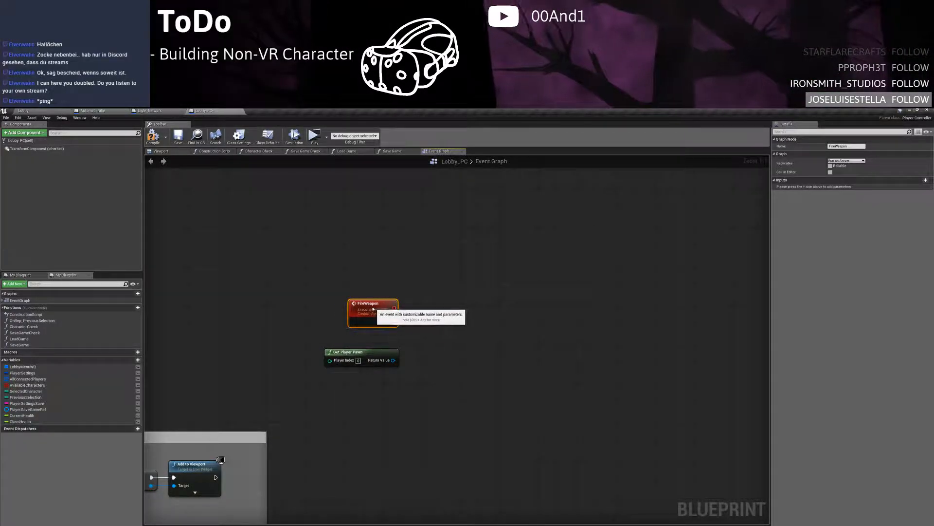
drag(390, 323, 385, 314)
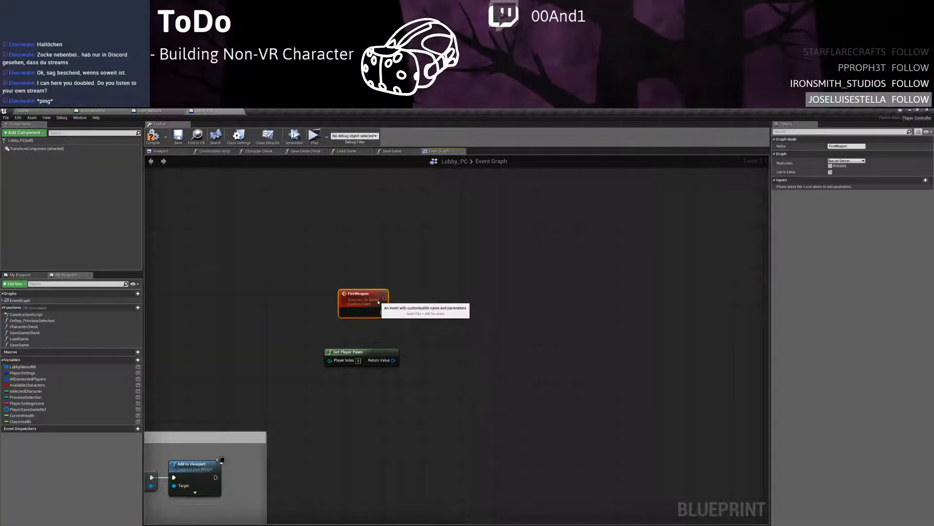
Try calling the Fire interface message on Get Player Pawn's return value, and remove the node again
drag(393, 360, 425, 336)
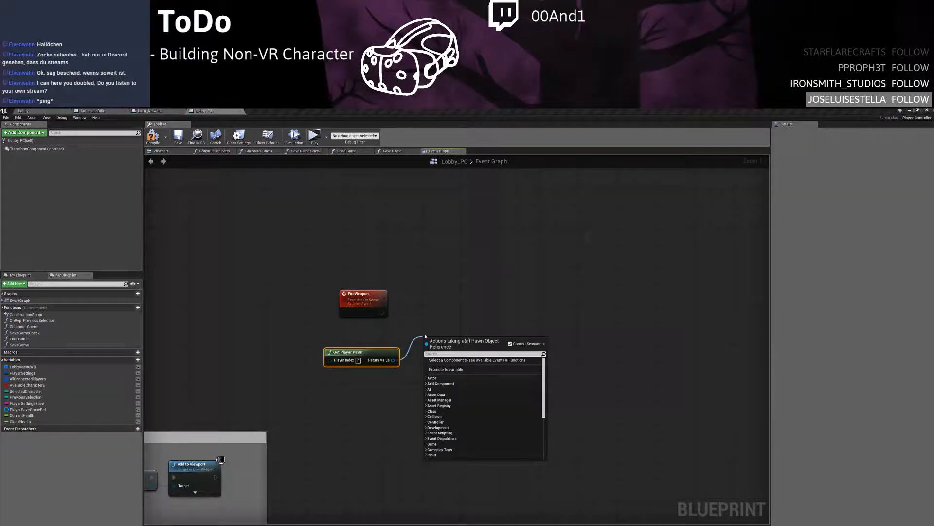
text(fire)
key(Return)
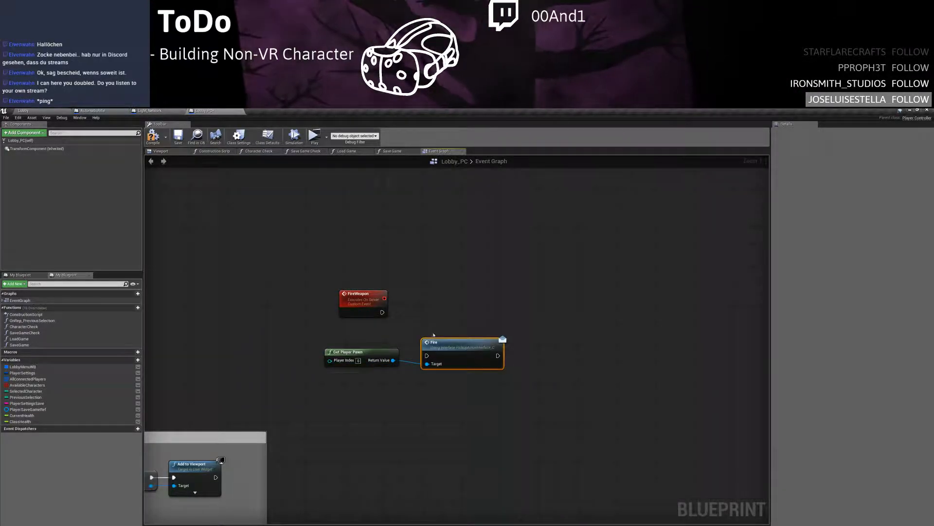
key(Delete)
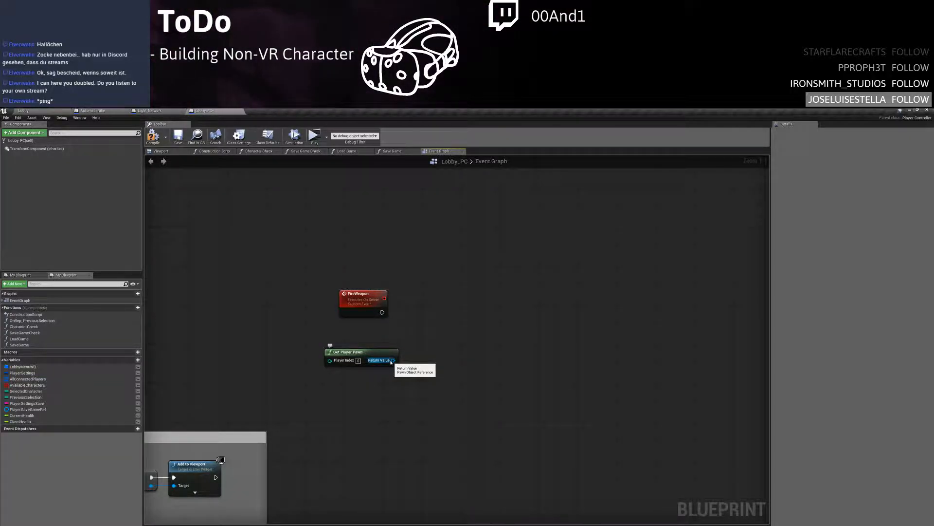
drag(432, 327, 432, 327)
text(cast to)
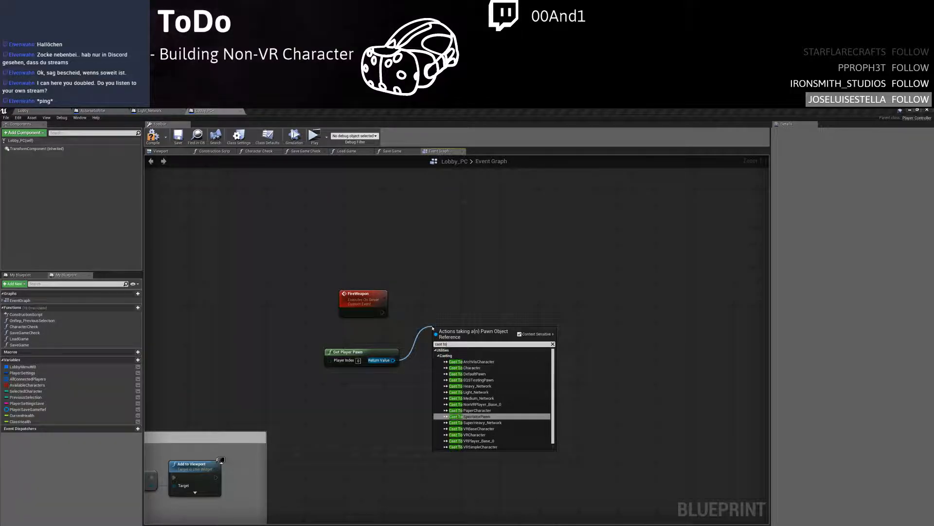
scroll(465, 399, down, 1)
click(484, 271)
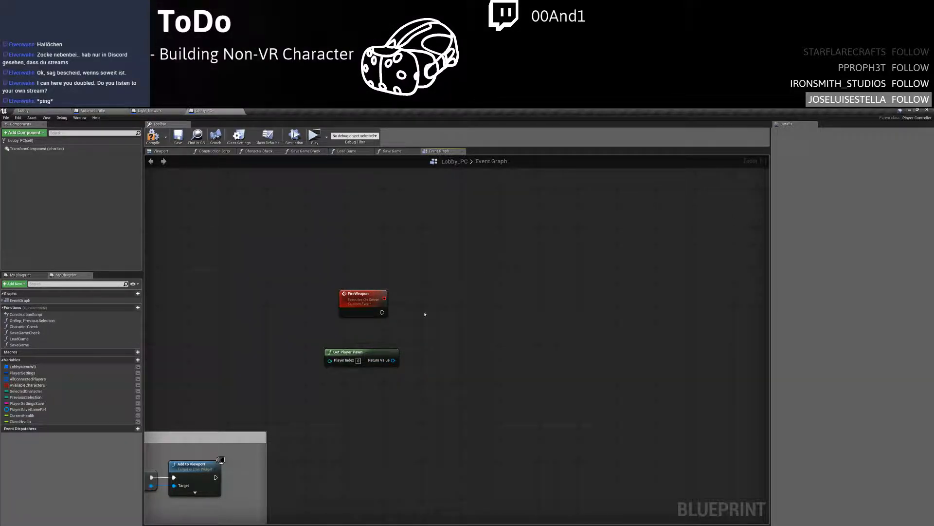
Choose Run on Server for the FireWeapon event's replication and move the Get Player Pawn node closer beneath the event
click(386, 314)
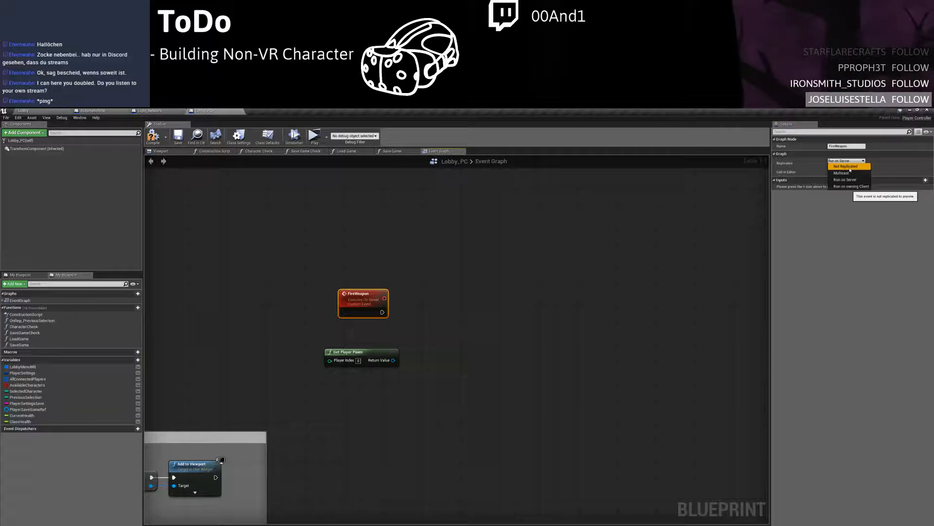
click(843, 179)
click(454, 254)
right_drag(455, 254, 489, 268)
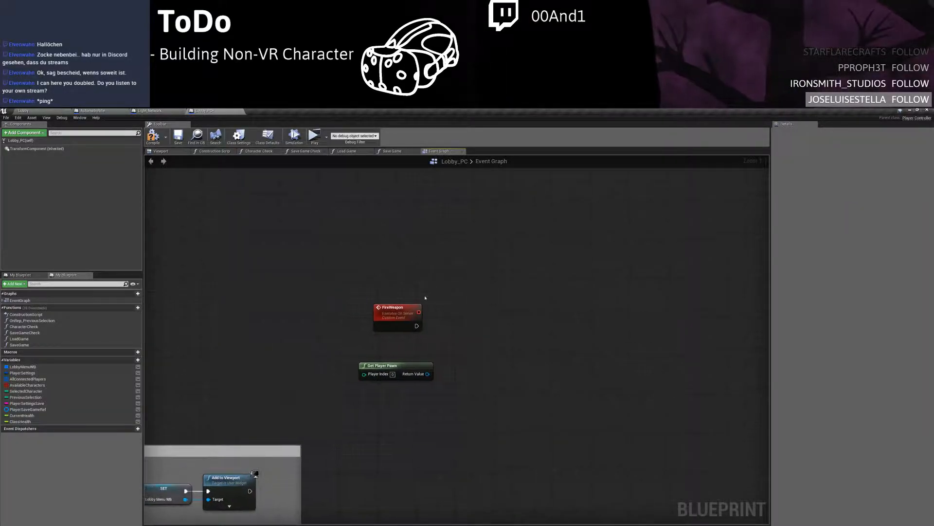
click(415, 307)
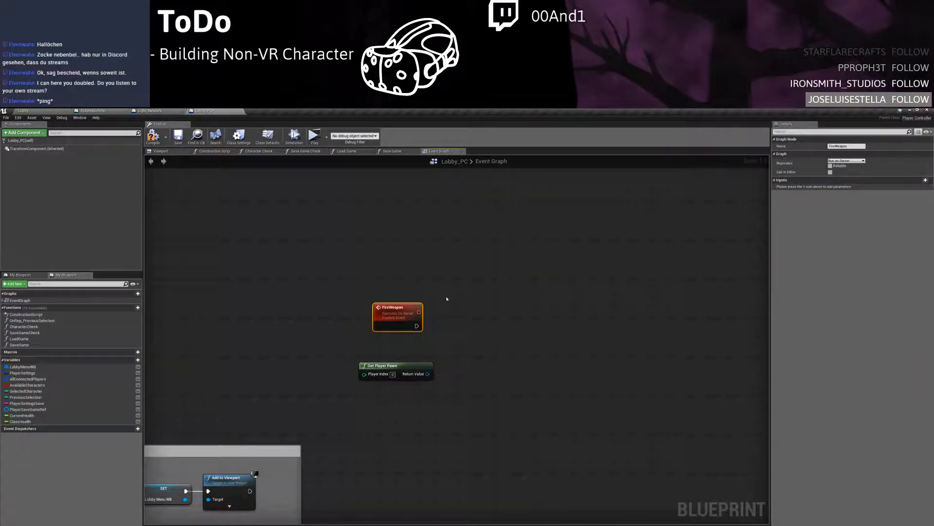
right_drag(441, 291, 423, 278)
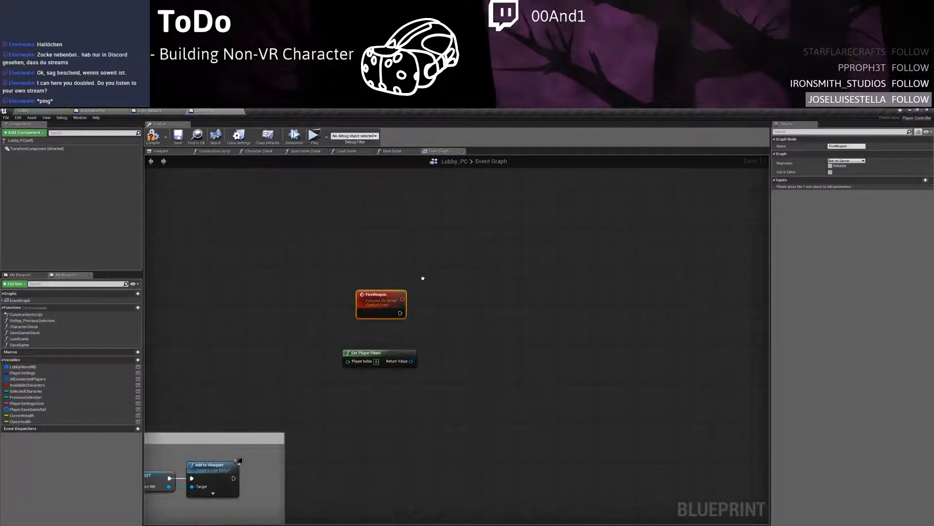
drag(408, 356, 393, 341)
click(380, 296)
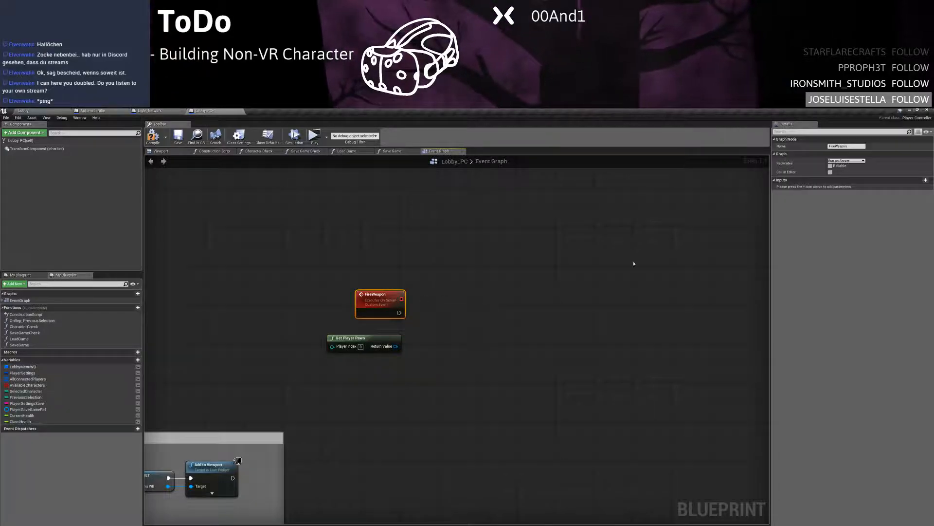
Try FireWeapon as Not Replicated with a Switch Has Authority node wired after it, and remove the switch node again
click(846, 161)
click(845, 166)
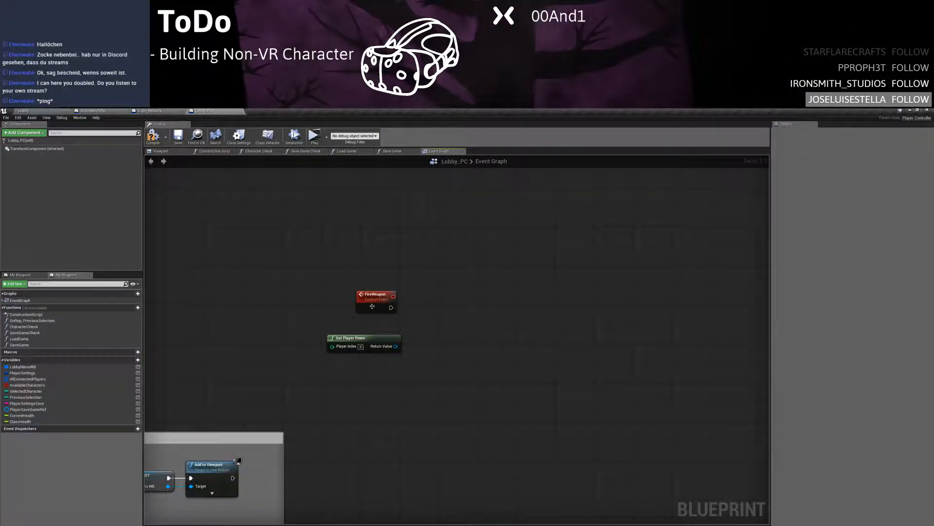
drag(392, 307, 438, 305)
text(ser)
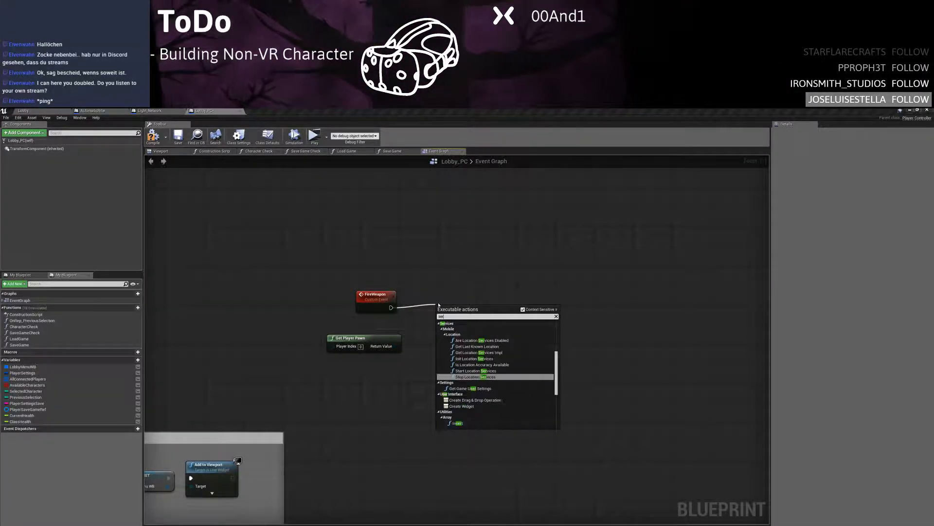
text(ver has)
key(ctrl+a)
text(switch)
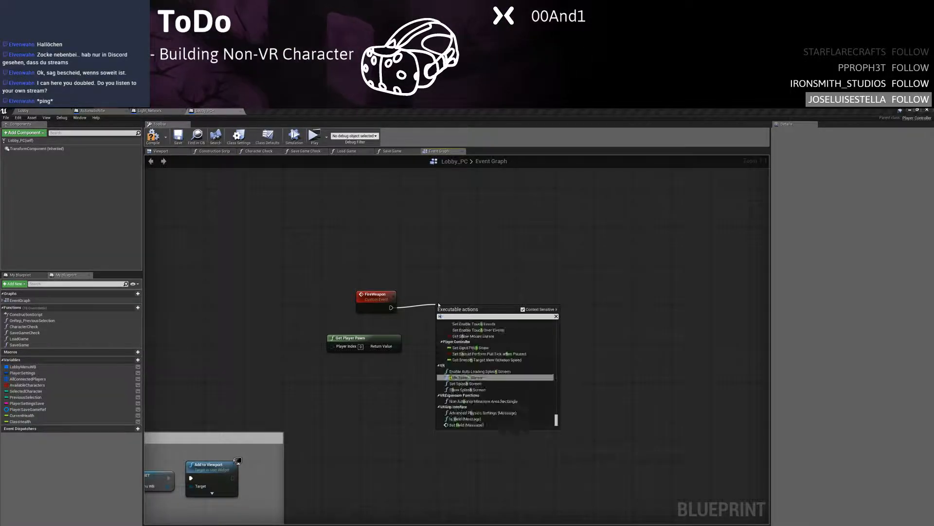
key(Return)
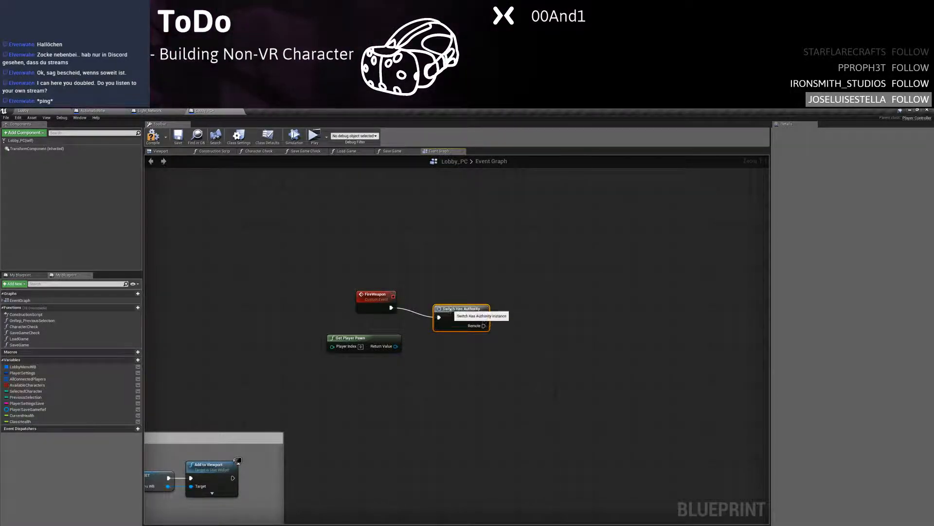
click(376, 303)
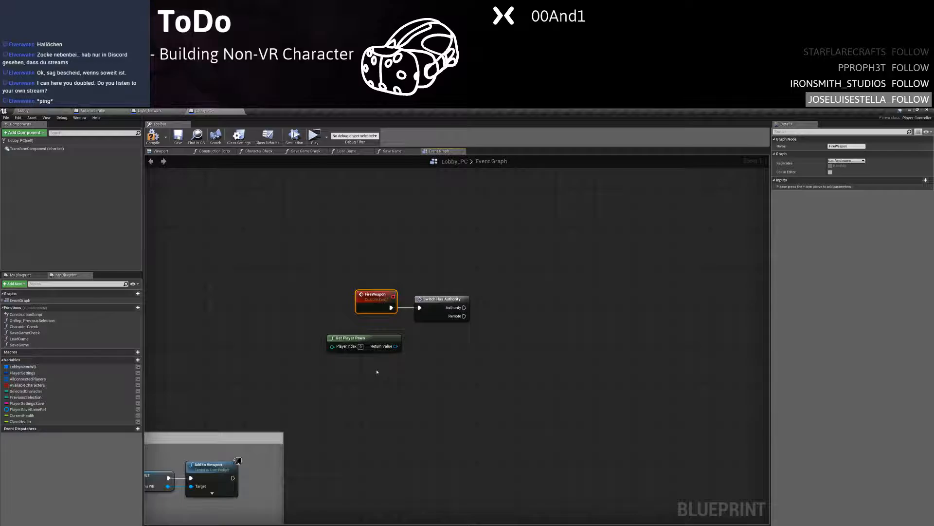
click(447, 300)
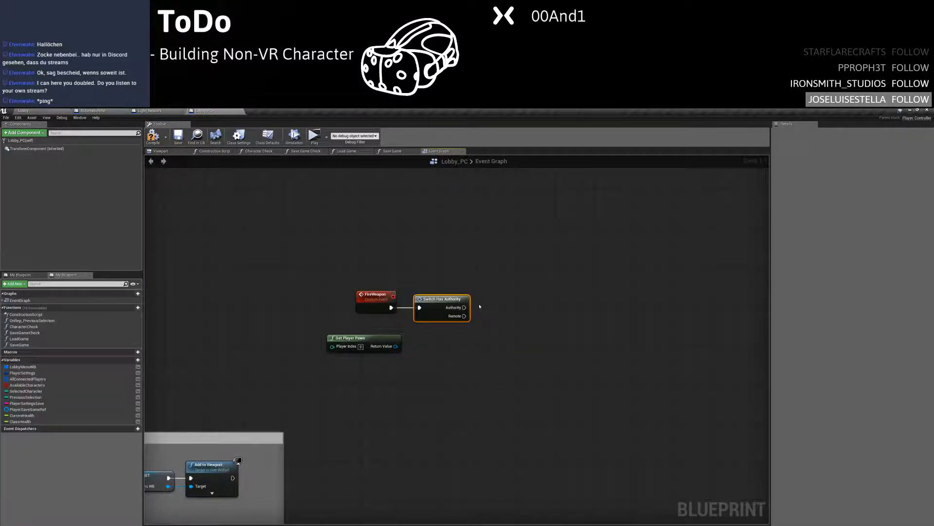
click(386, 305)
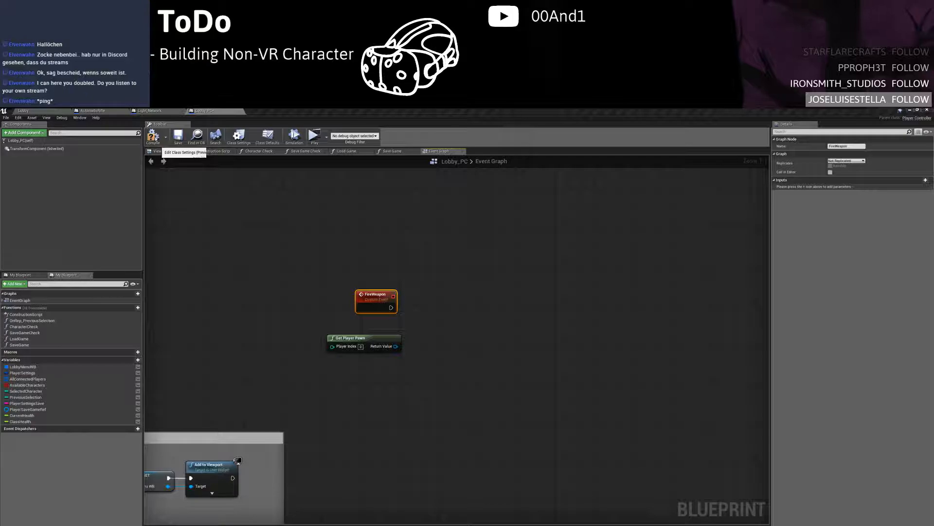
Compile Lobby_PC and restore the FireWeapon event's replication to Run on Server
click(153, 136)
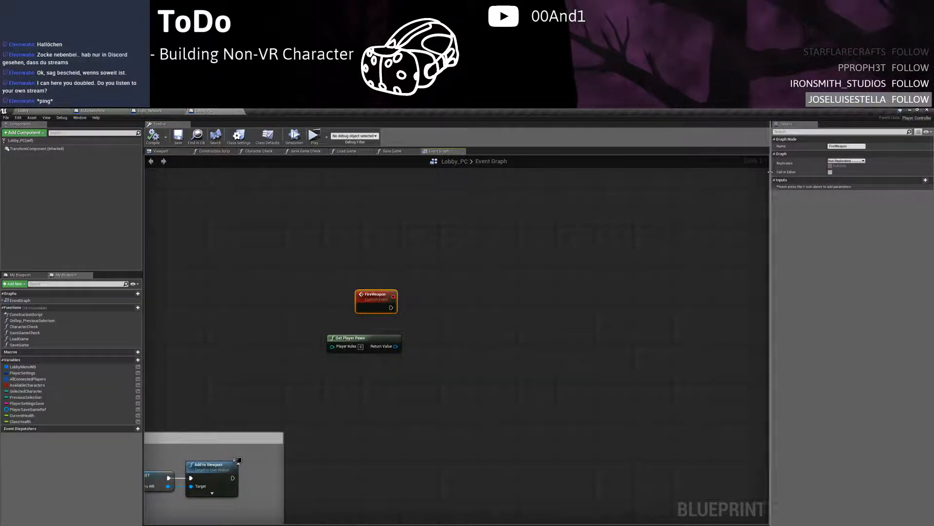
click(847, 161)
click(849, 179)
click(471, 286)
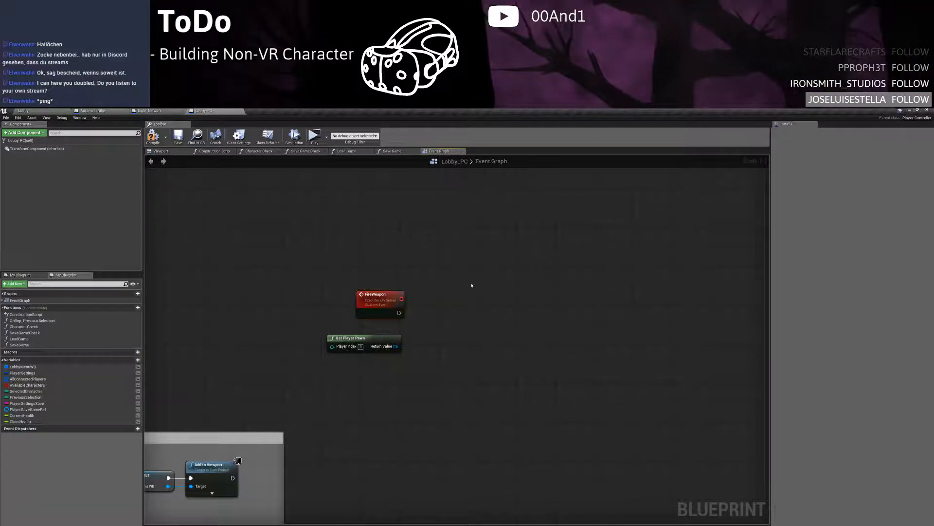
click(376, 338)
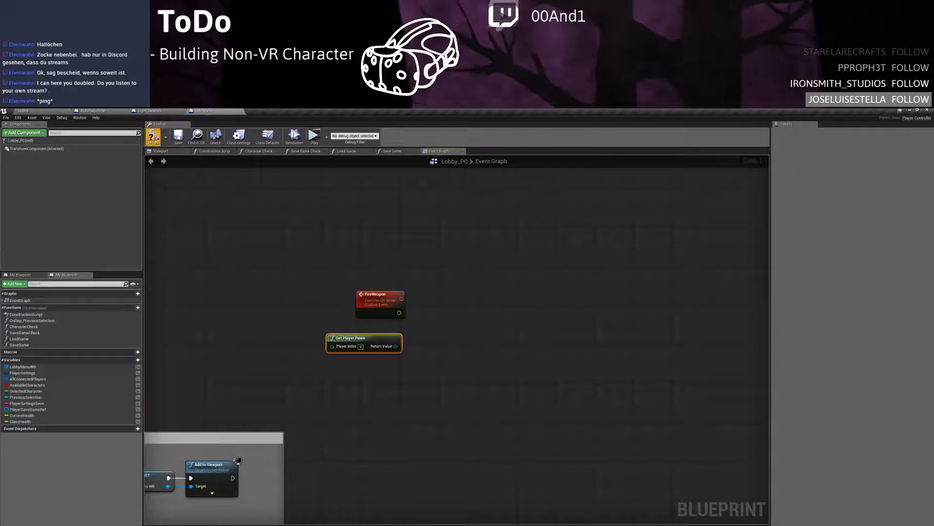
Compare the Fire Weapon call in Light_Network's "Client ask Server to Fire Weapon" group with the FireWeapon event in Lobby_PC
click(154, 111)
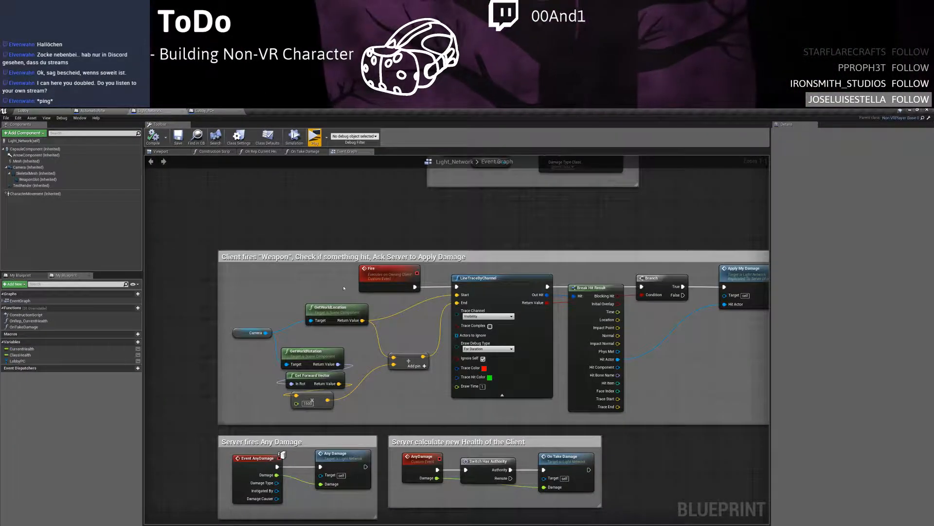
right_drag(305, 257, 282, 428)
scroll(282, 428, down, 3)
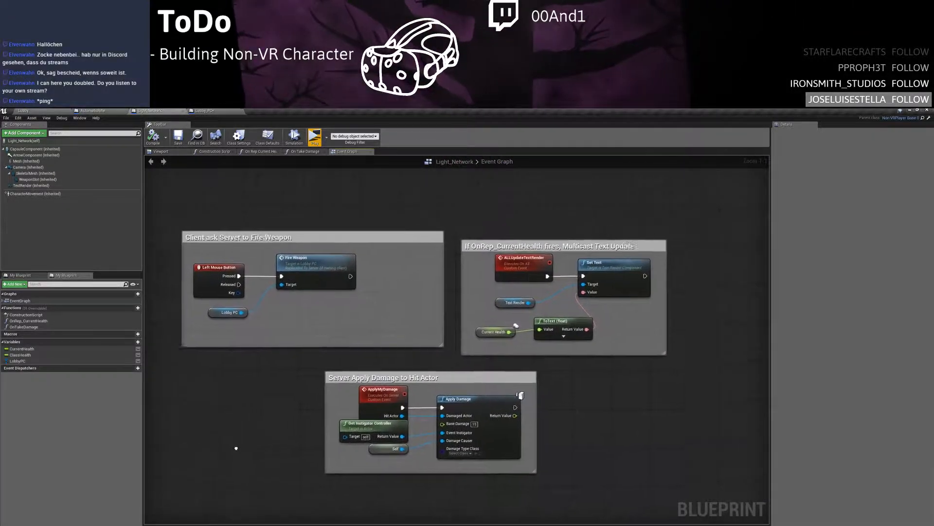
right_drag(522, 511, 376, 370)
scroll(458, 371, up, 3)
click(413, 311)
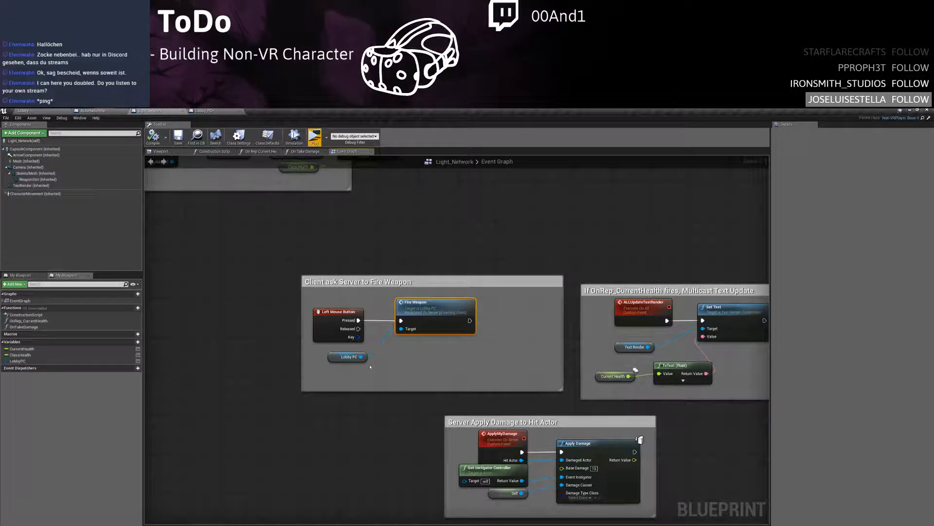
right_drag(371, 378, 350, 344)
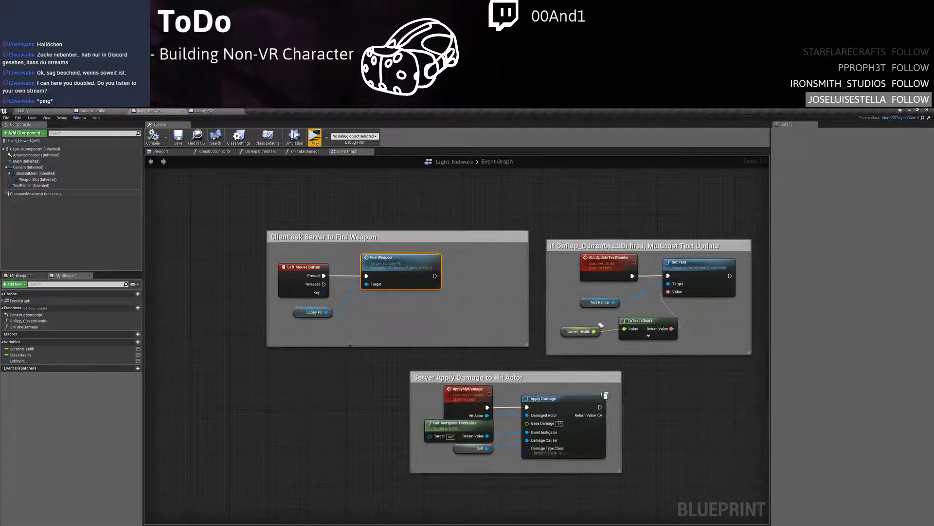
click(212, 112)
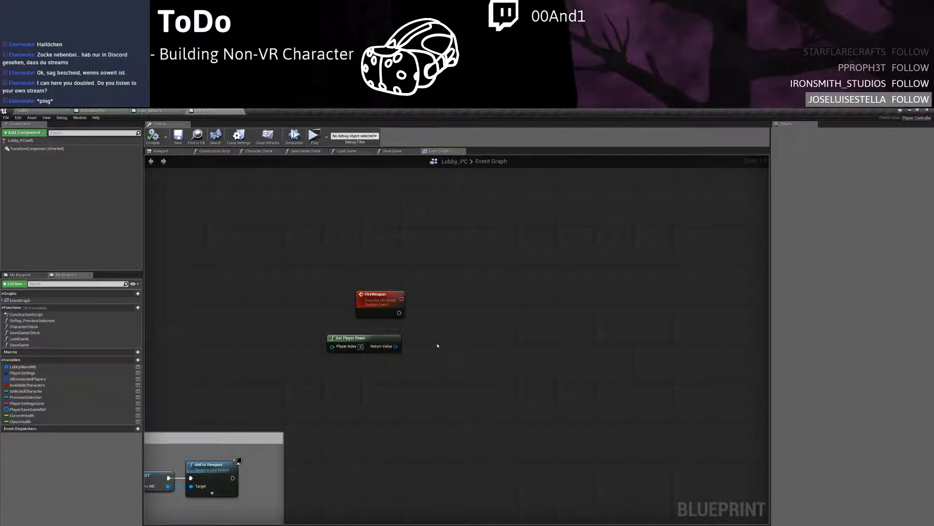
click(147, 111)
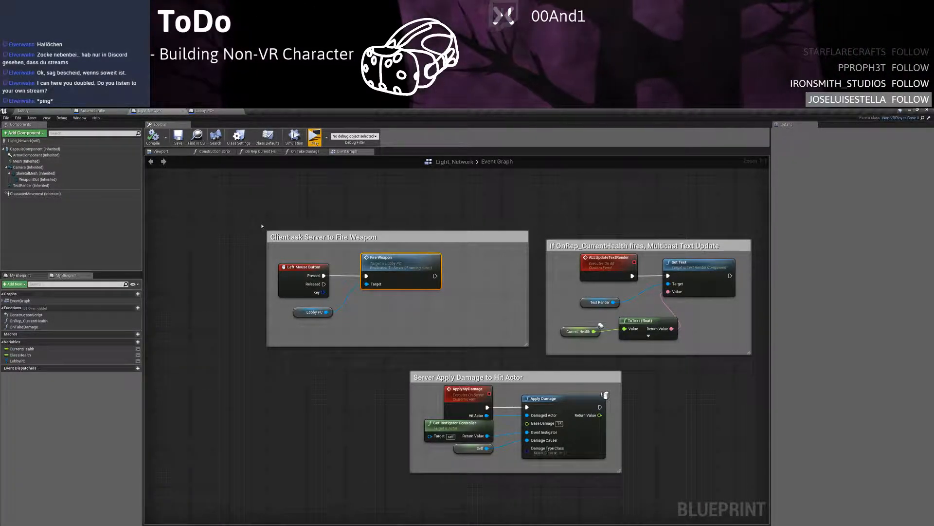
right_drag(317, 222, 319, 270)
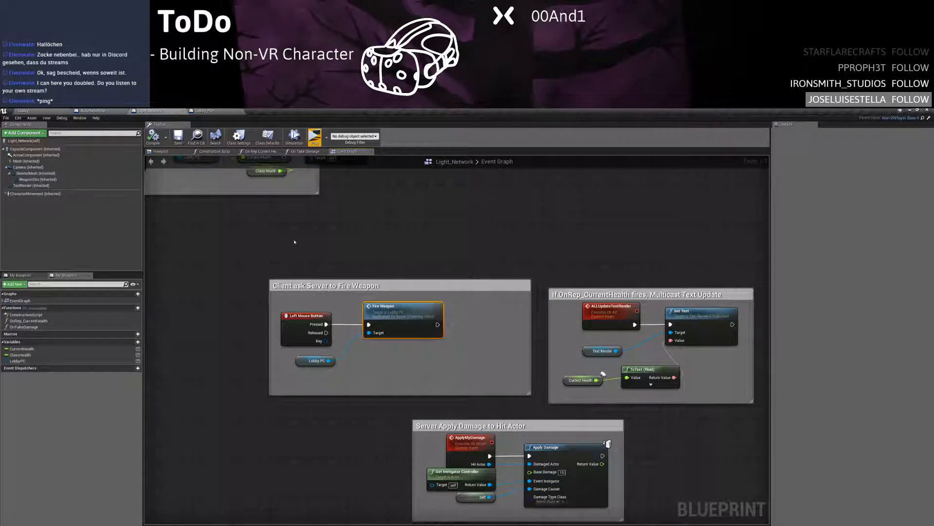
Move the Fire Weapon call slightly away from Left Mouse Button and add a Self reference node below the Lobby PC node
drag(398, 312, 412, 312)
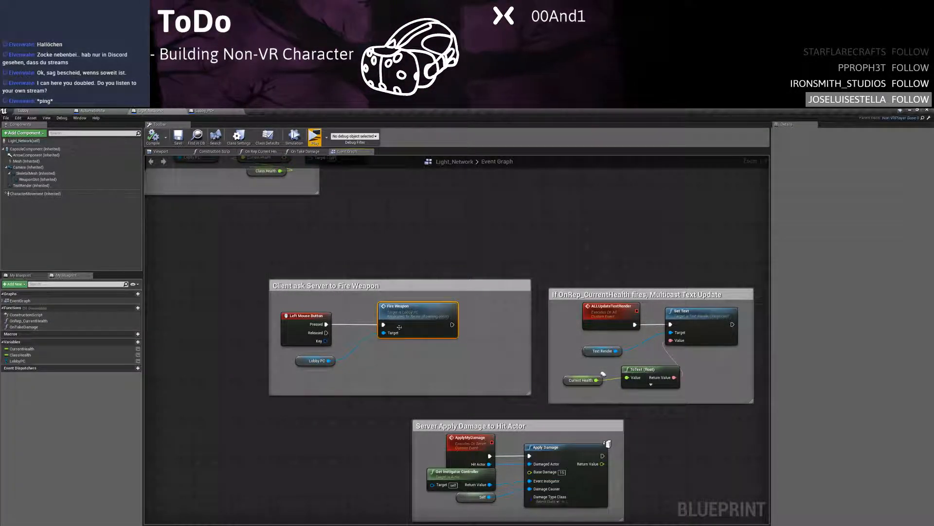
click(211, 338)
click(24, 140)
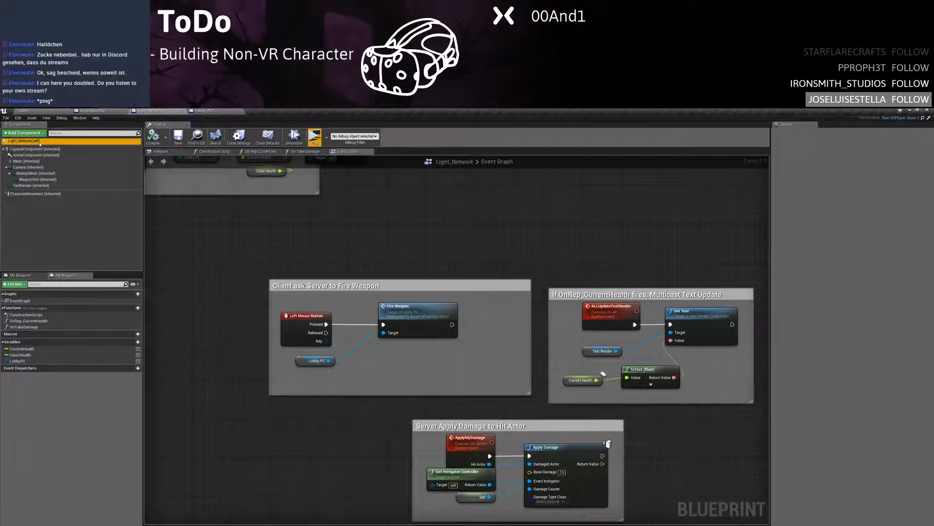
right_click(314, 386)
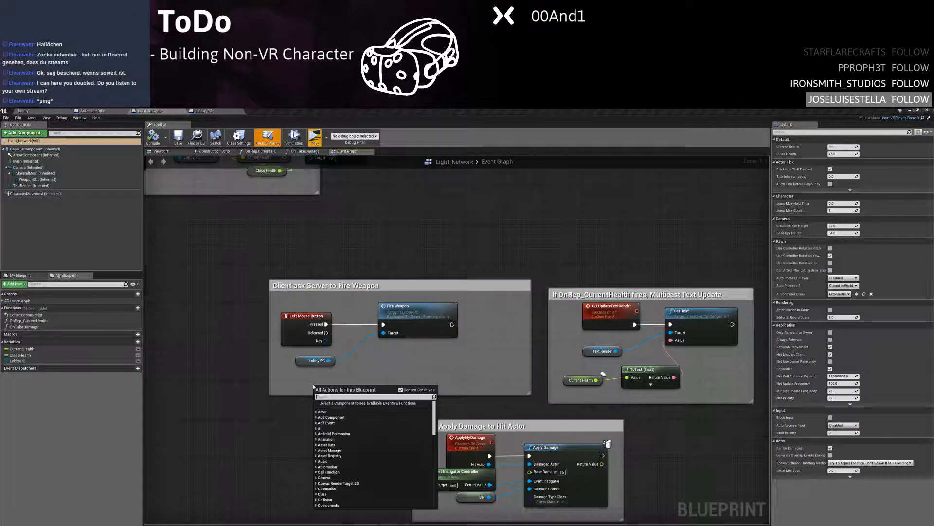
text(self)
key(Return)
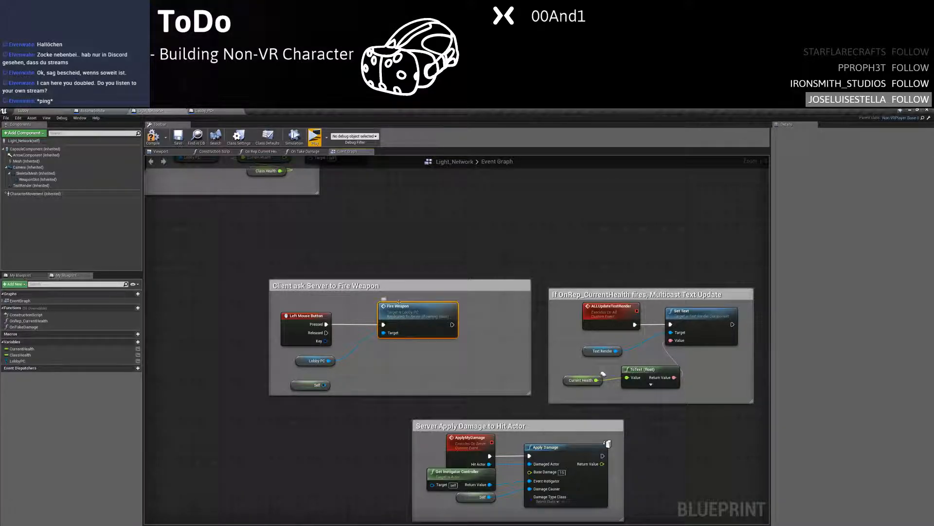
Add an input parameter to Lobby_PC's FireWeapon event and search its variable types for a pawn or player character type
double_click(408, 311)
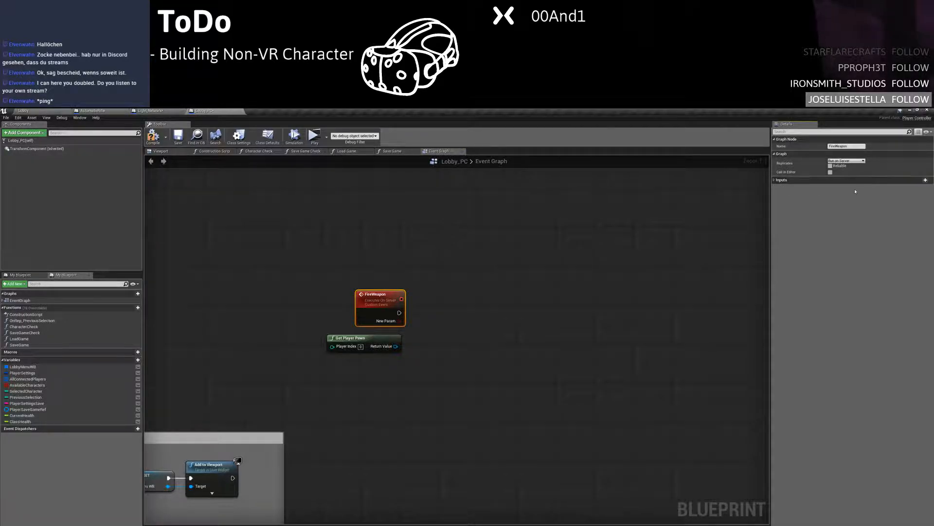
click(840, 188)
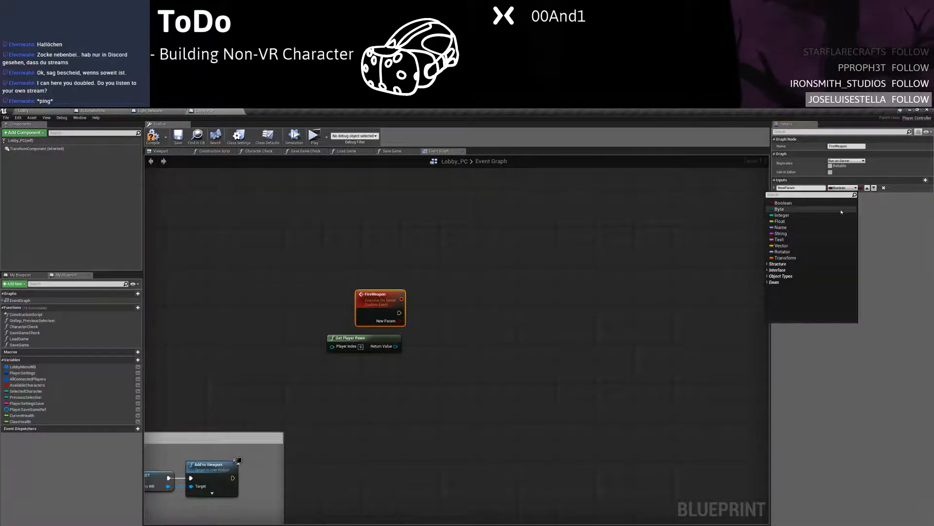
text(PAWN)
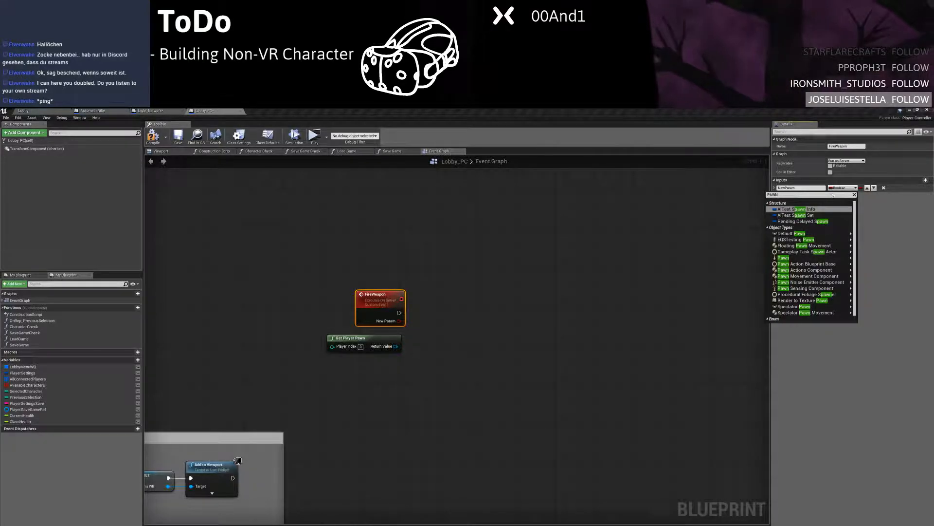
mouse_move(814, 260)
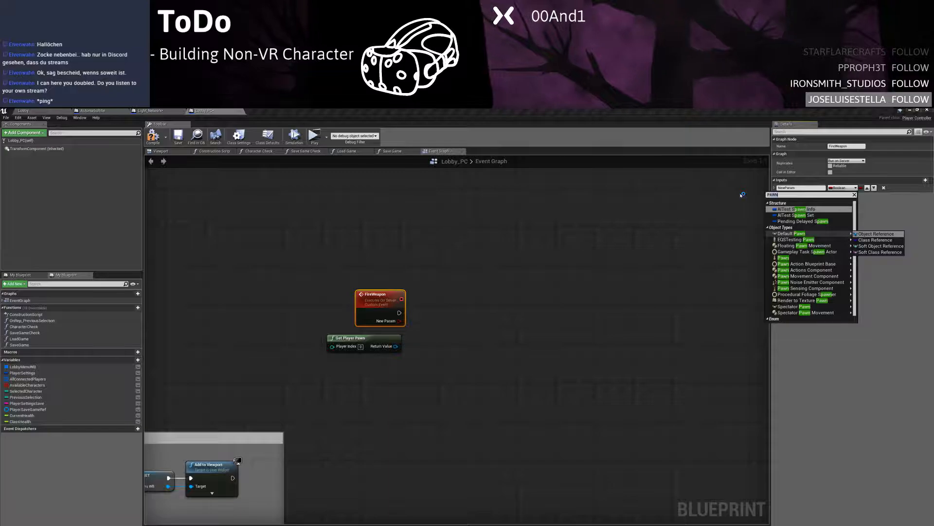
key(BackSpace)
key(BackSpace)
key(BackSpace)
text(LAY)
key(BackSpace)
key(BackSpace)
key(BackSpace)
text(layer cha)
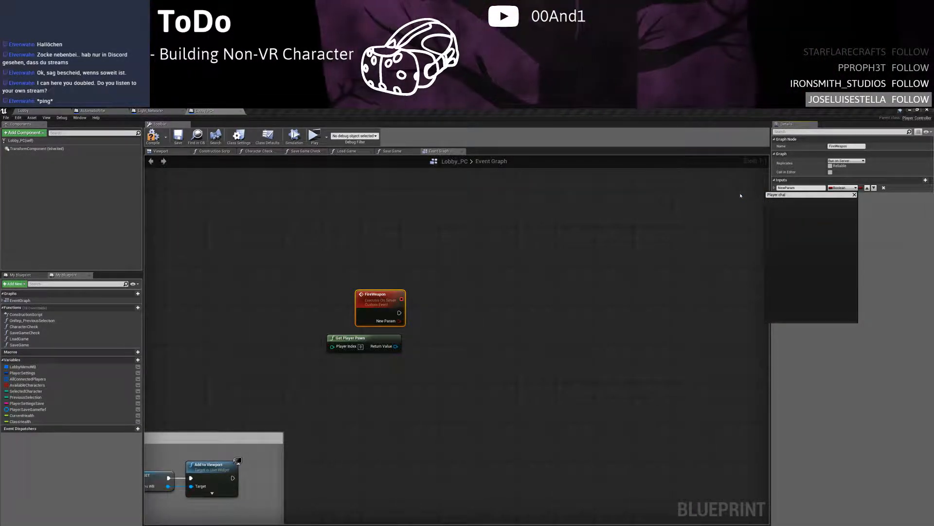
Set the FireWeapon input parameter's type to a Character object reference
key(BackSpace)
key(BackSpace)
key(BackSpace)
key(BackSpace)
key(BackSpace)
key(BackSpace)
text(character)
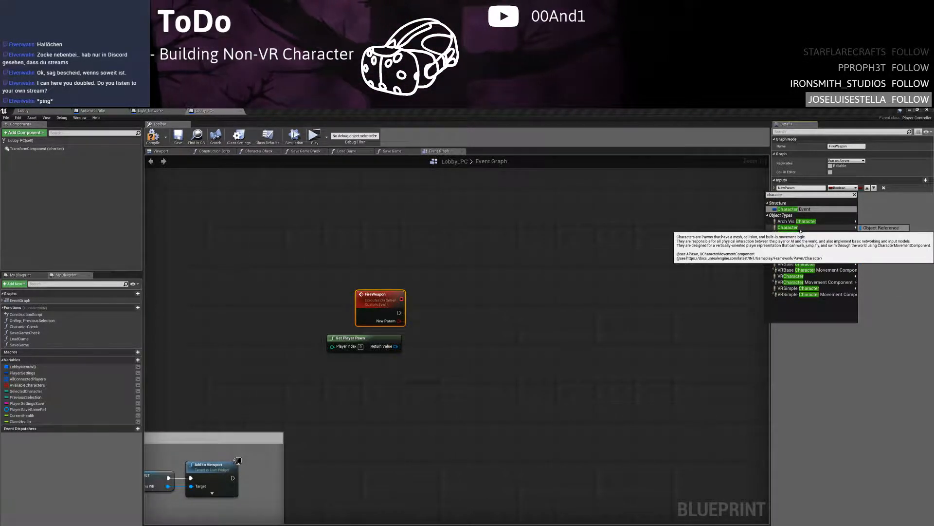
click(878, 230)
click(467, 319)
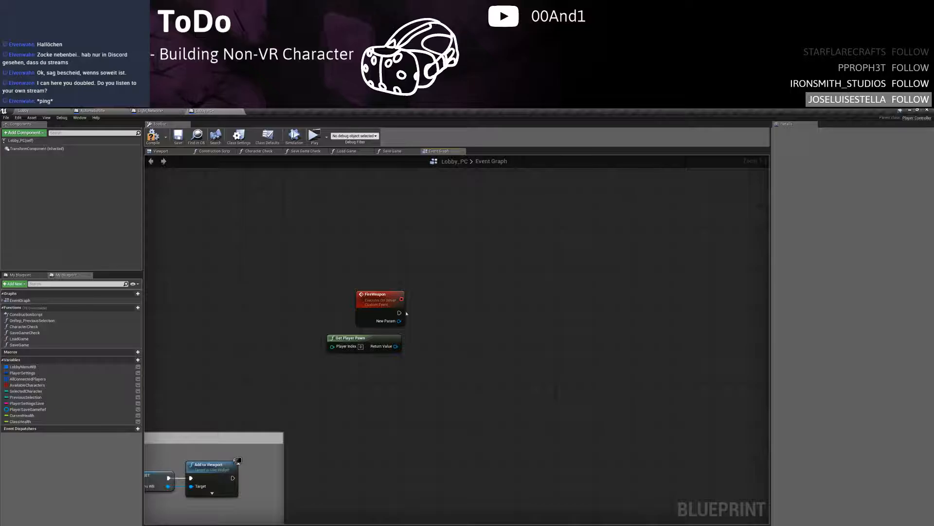
Delete the Get Player Pawn node and rename the FireWeapon event's input parameter to Player Character
click(393, 335)
click(368, 296)
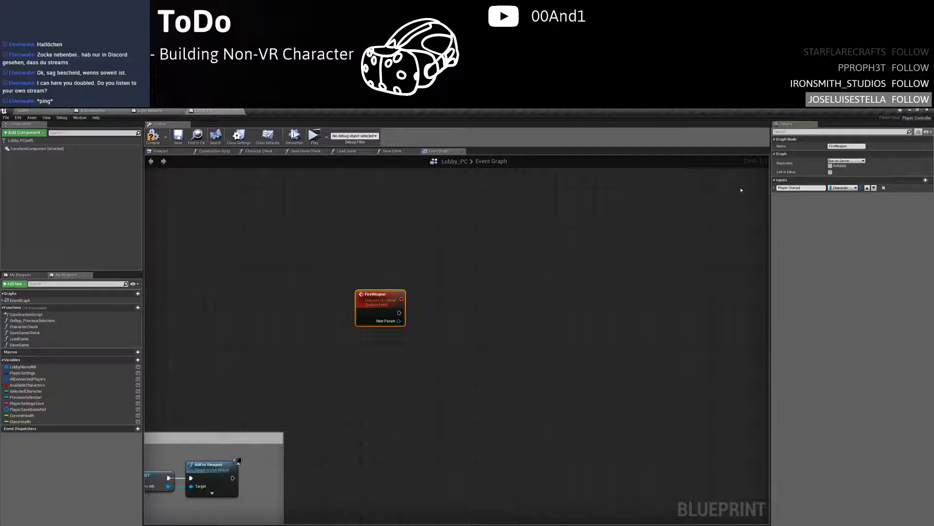
scroll(718, 189, down, 1)
click(474, 309)
scroll(473, 309, up, 1)
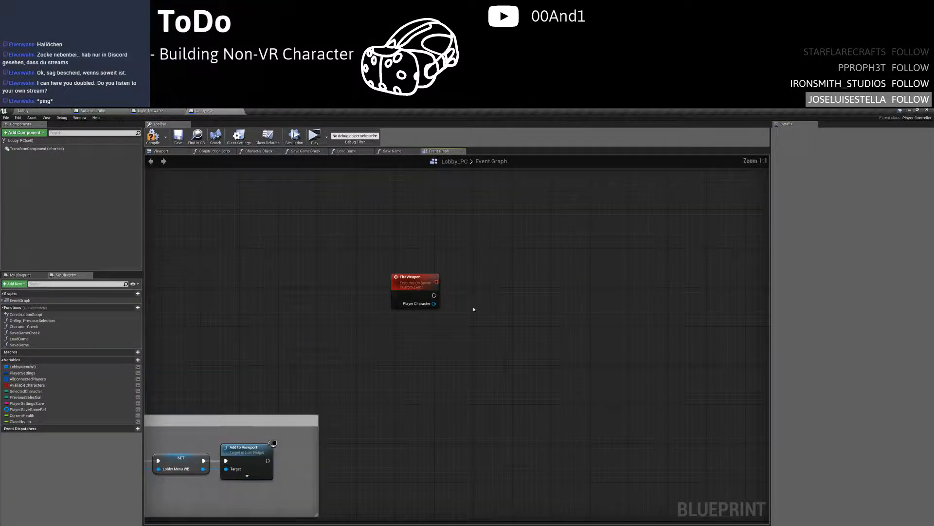
Save Lobby_PC and connect the Self reference to Fire Weapon's Player Character input in Light_Network
click(177, 137)
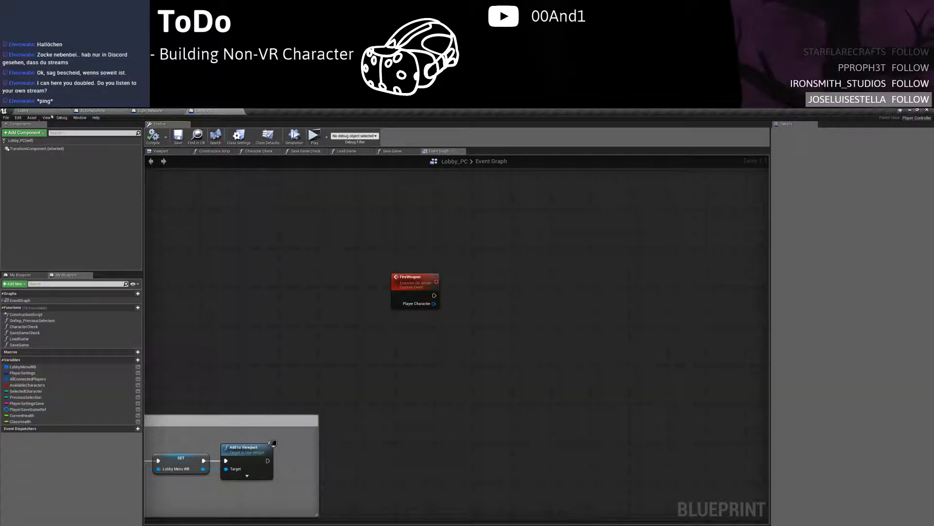
click(150, 111)
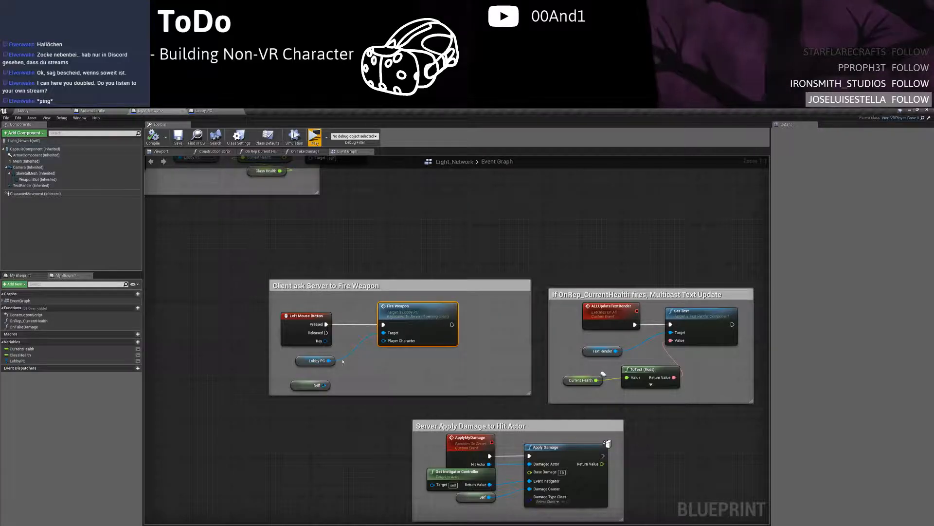
drag(323, 385, 389, 348)
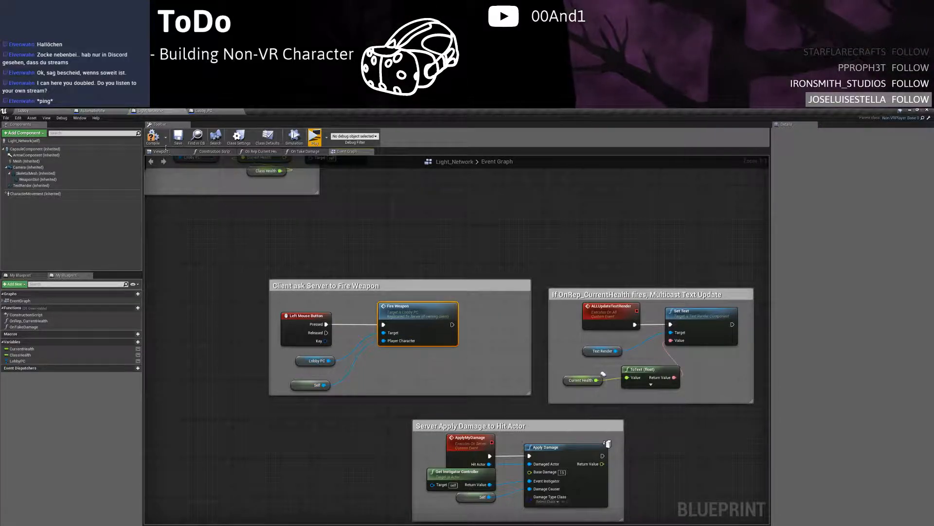
In Lobby_PC, search the actions available from FireWeapon's Player Character output for "fire" and dismiss the list
click(215, 111)
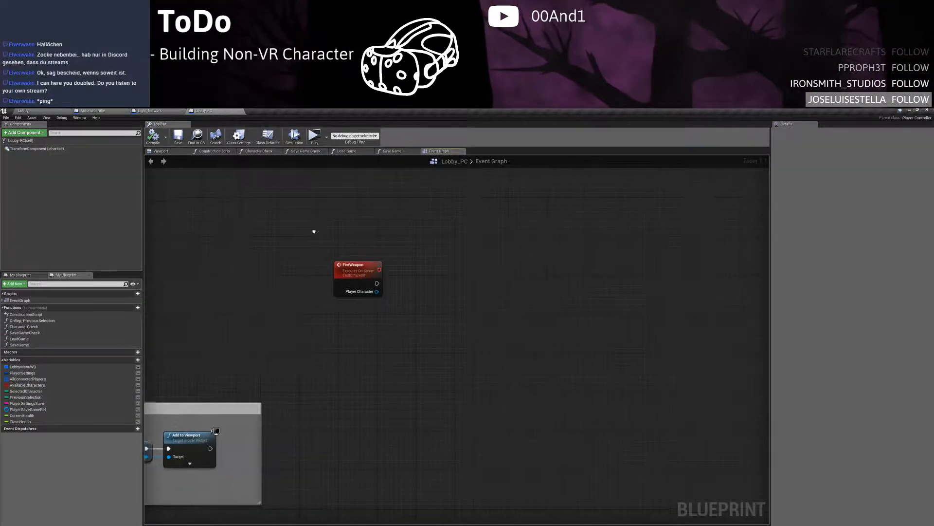
drag(358, 294, 424, 320)
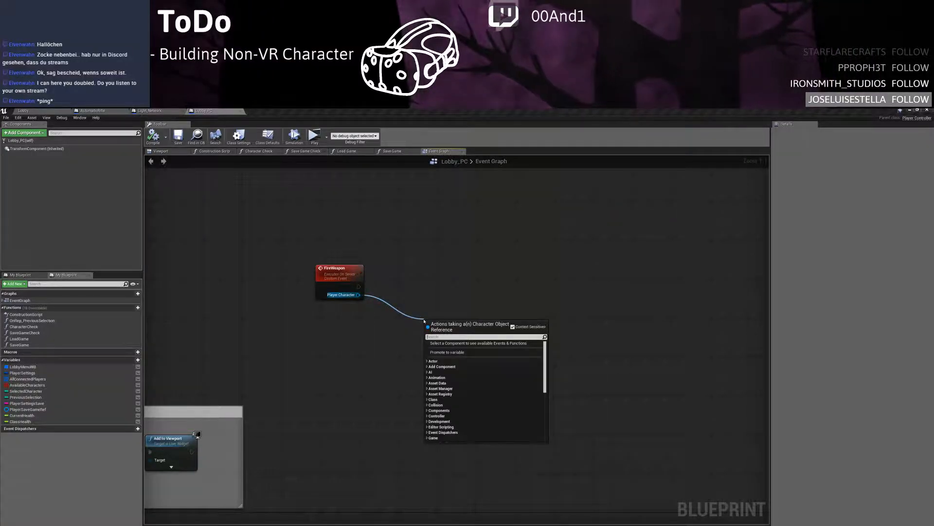
text(se)
key(BackSpace)
key(BackSpace)
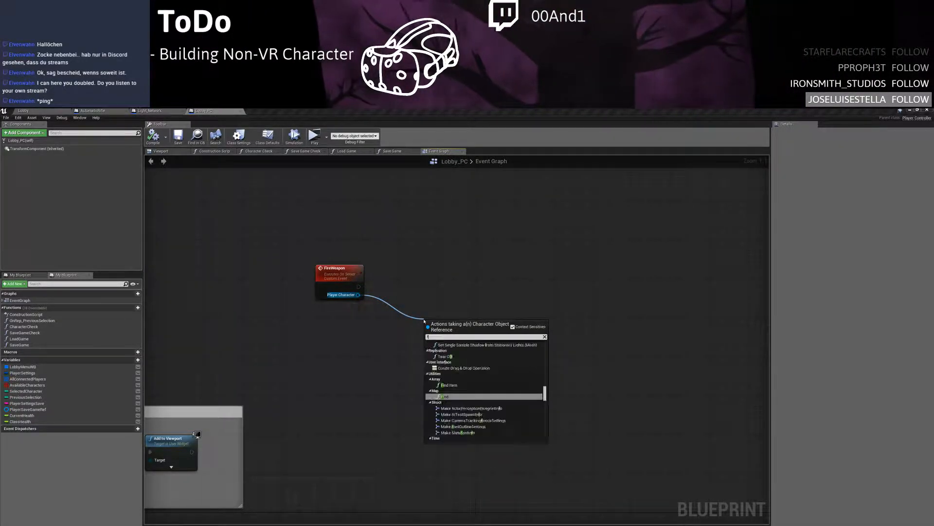
text(fire)
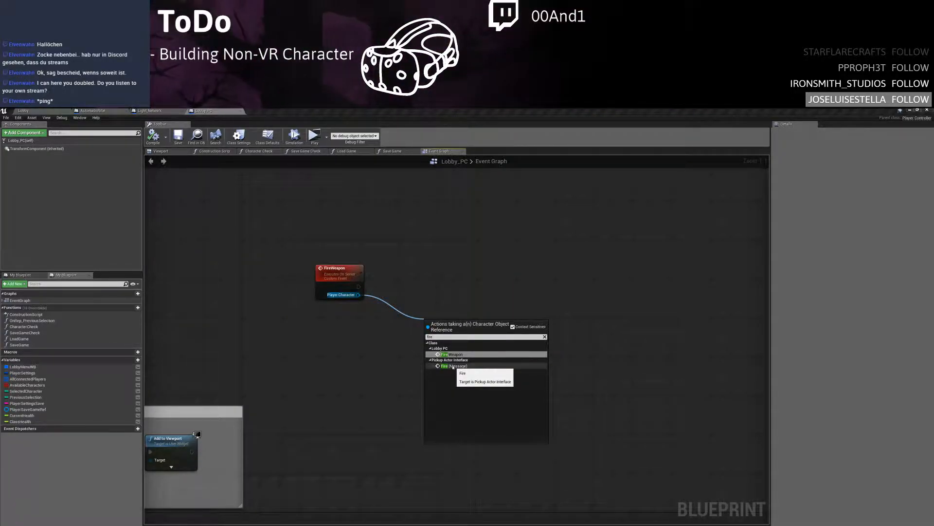
click(431, 292)
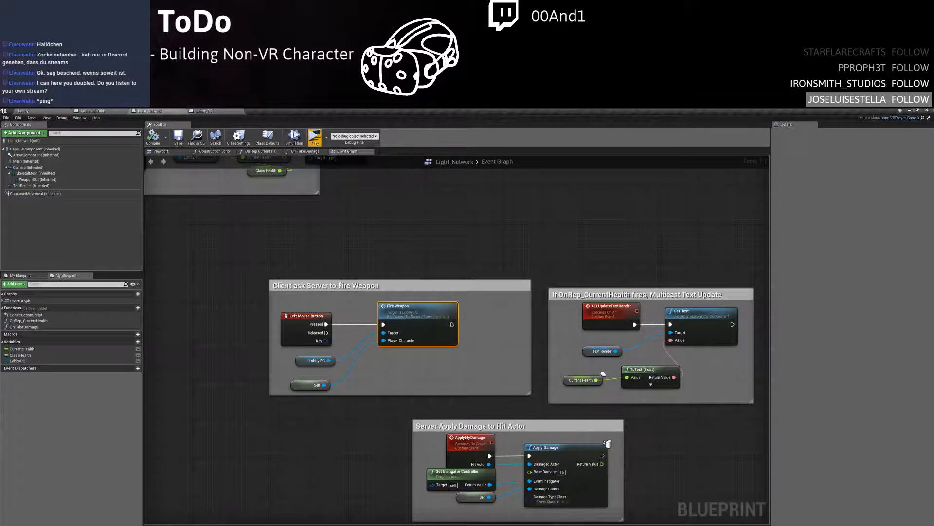
Review the firing logic in Light_Network's event graph, including the replication settings of the Fire event
right_drag(348, 308, 394, 254)
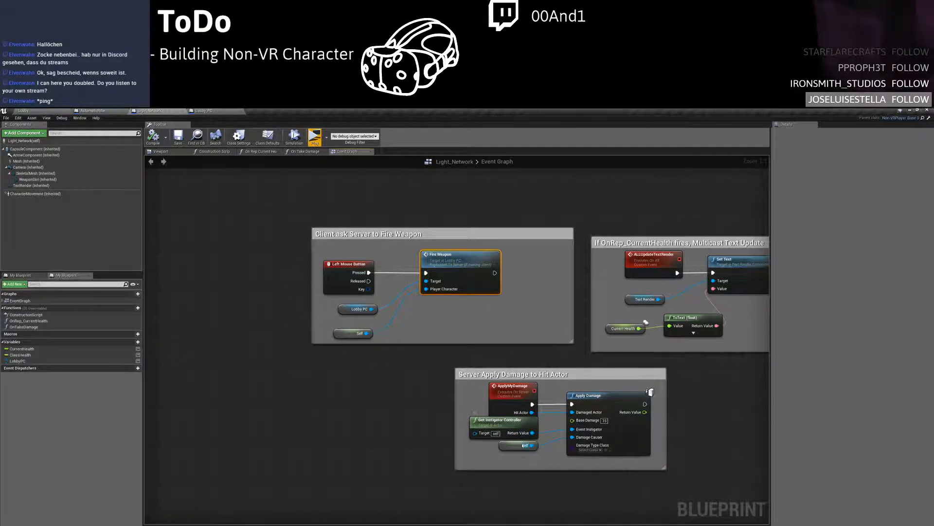
scroll(479, 384, down, 4)
right_drag(413, 323, 578, 292)
drag(389, 290, 236, 370)
drag(353, 306, 461, 262)
right_drag(548, 304, 383, 303)
scroll(439, 361, up, 4)
right_drag(401, 370, 360, 245)
click(419, 394)
right_drag(323, 167, 349, 340)
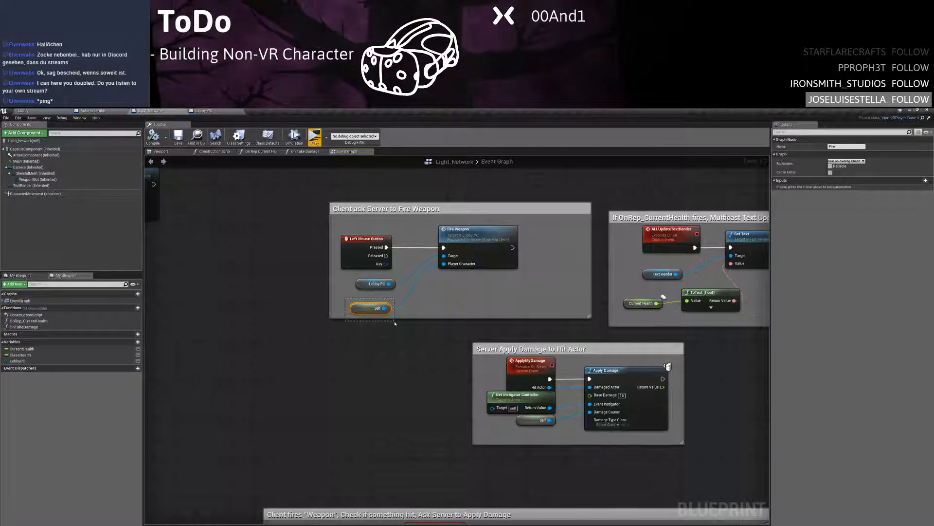
Replace the Self reference with a Get Player Pawn node placed below Lobby PC in the Client ask Server to Fire Weapon group
click(377, 308)
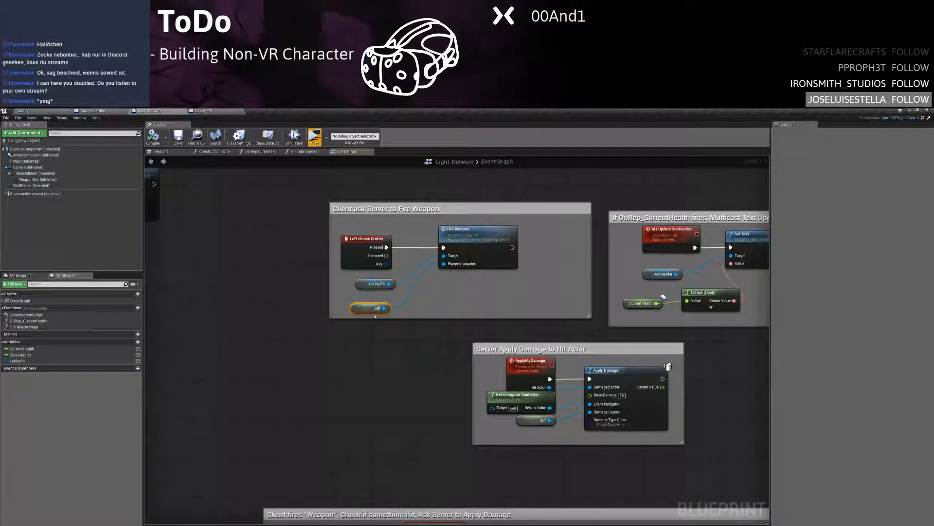
right_click(354, 302)
text(get player pawn)
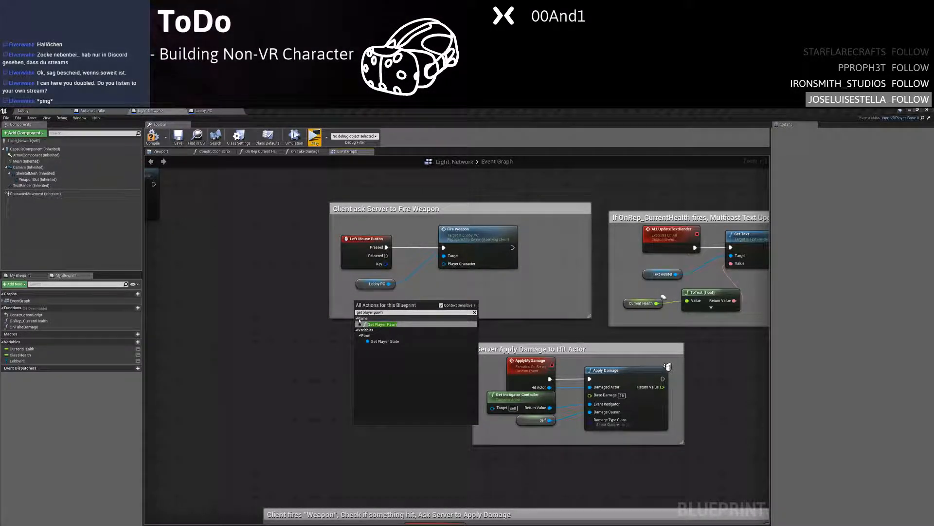
click(386, 324)
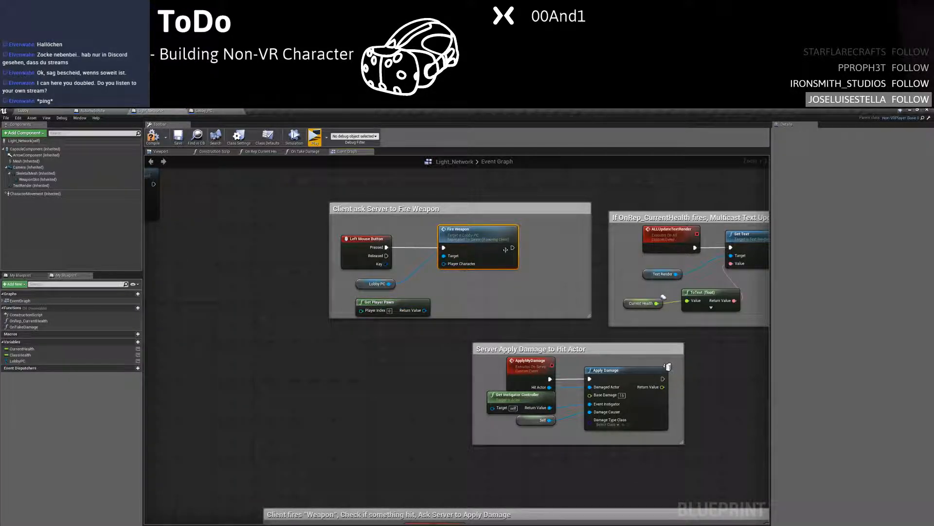
drag(414, 303, 400, 305)
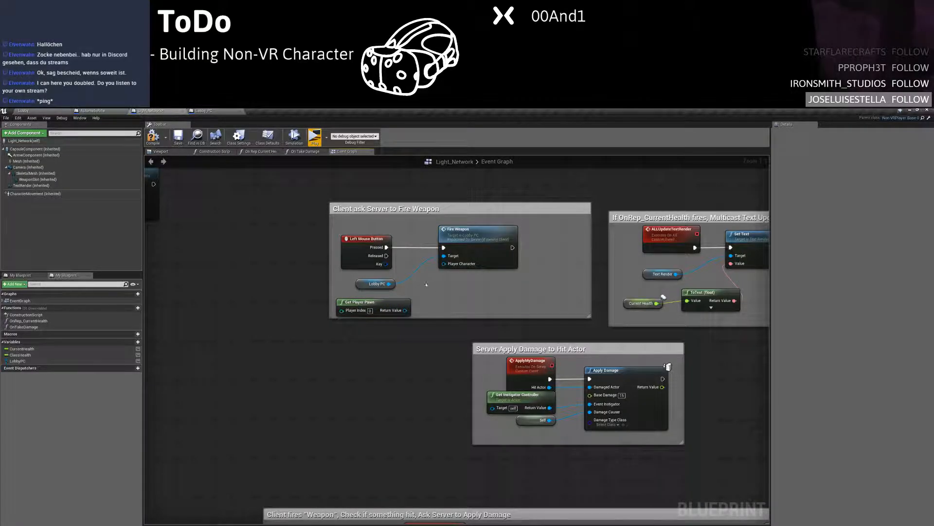
Change the Player Character input of Lobby_PC's FireWeapon event to a Pawn object reference and save the blueprint
click(226, 111)
click(330, 278)
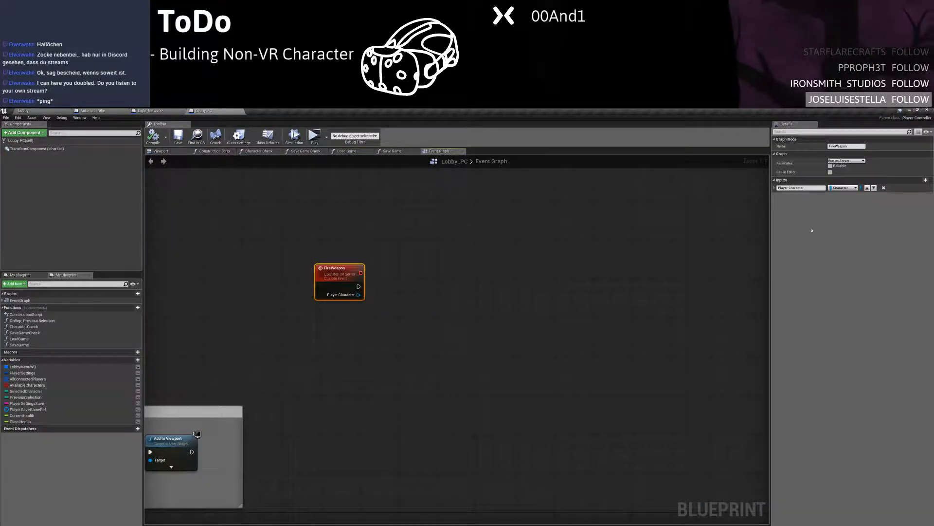
click(841, 187)
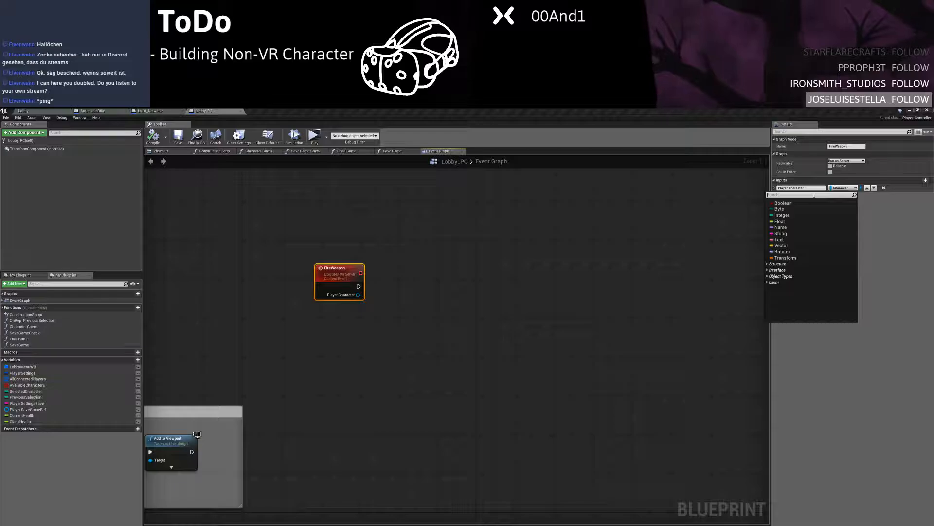
text(pawn)
mouse_move(811, 258)
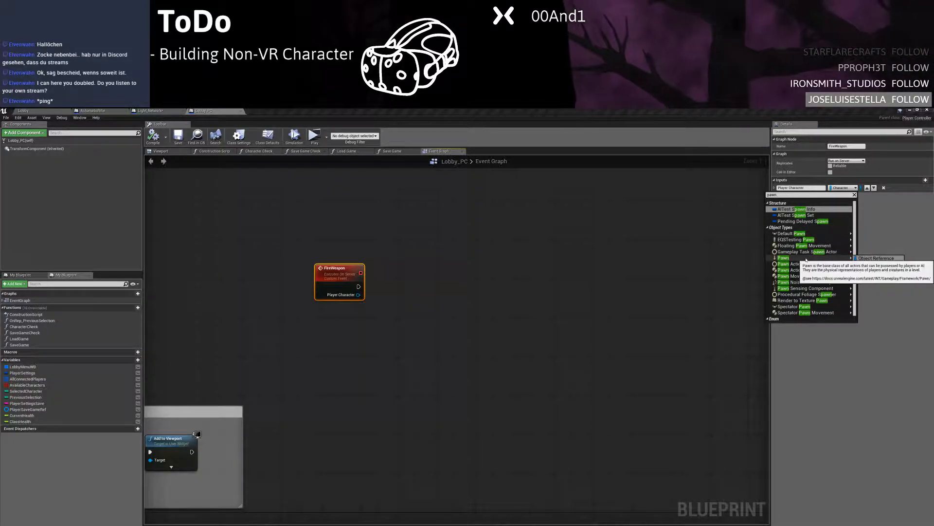
click(875, 258)
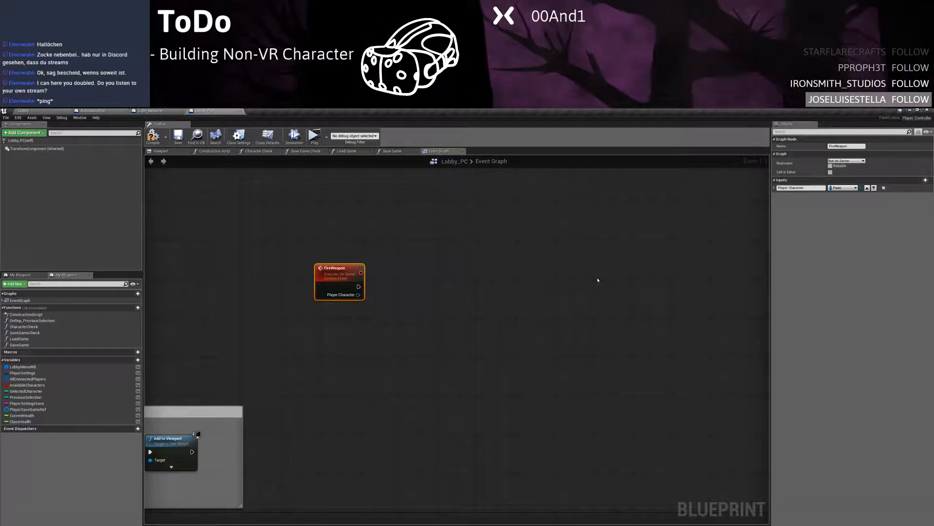
click(599, 280)
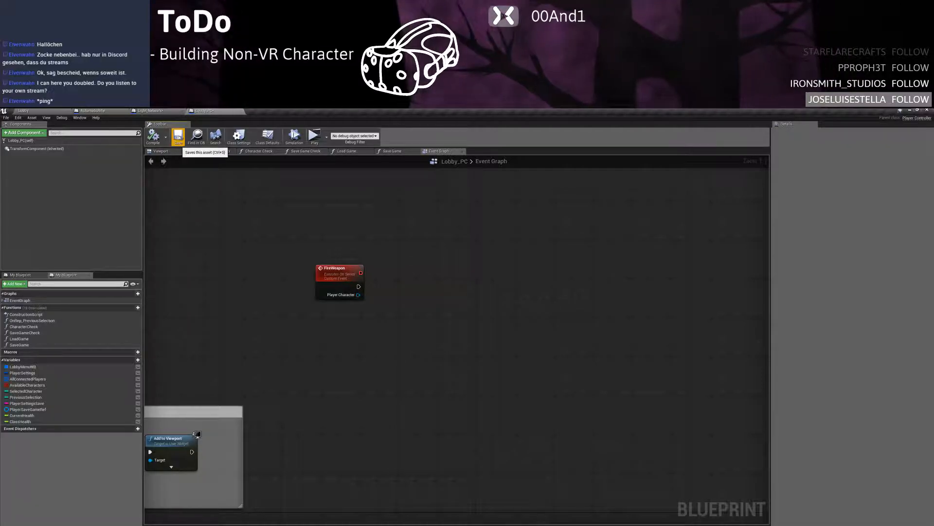
click(179, 138)
In Light_Network, connect Get Player Pawn's return value to Fire Weapon's Player Character input and compile
click(150, 111)
drag(412, 326, 451, 279)
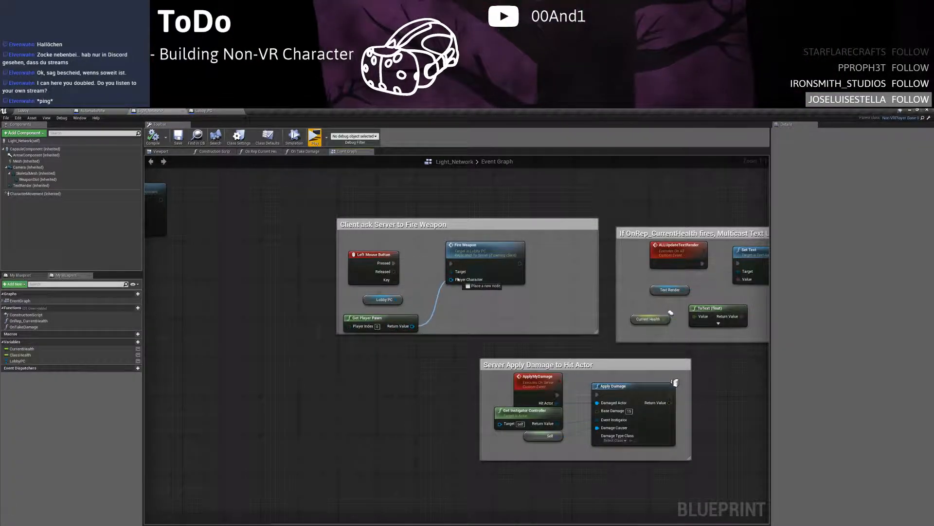
click(154, 138)
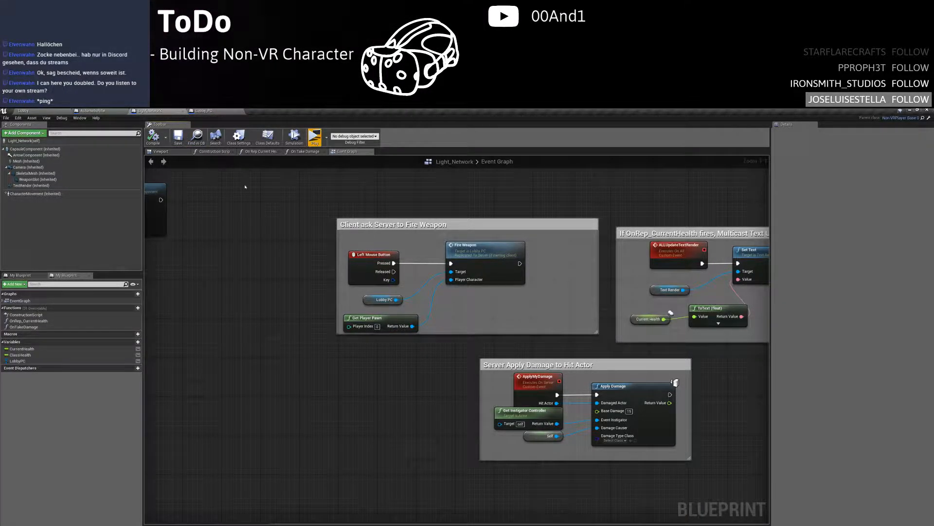
right_drag(245, 187, 192, 243)
Add a Print String node after Lobby_PC's FireWeapon event and compile the blueprint
click(204, 110)
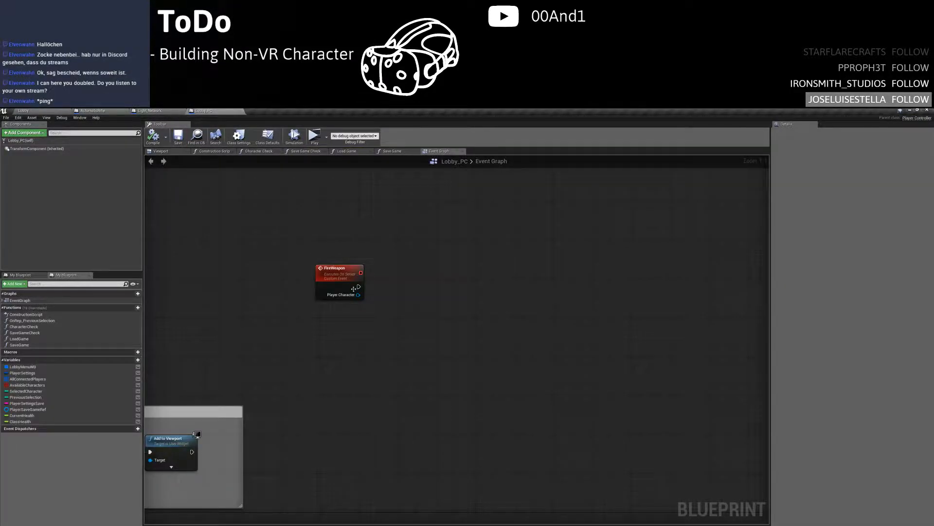
drag(425, 281, 440, 292)
text(print)
key(Return)
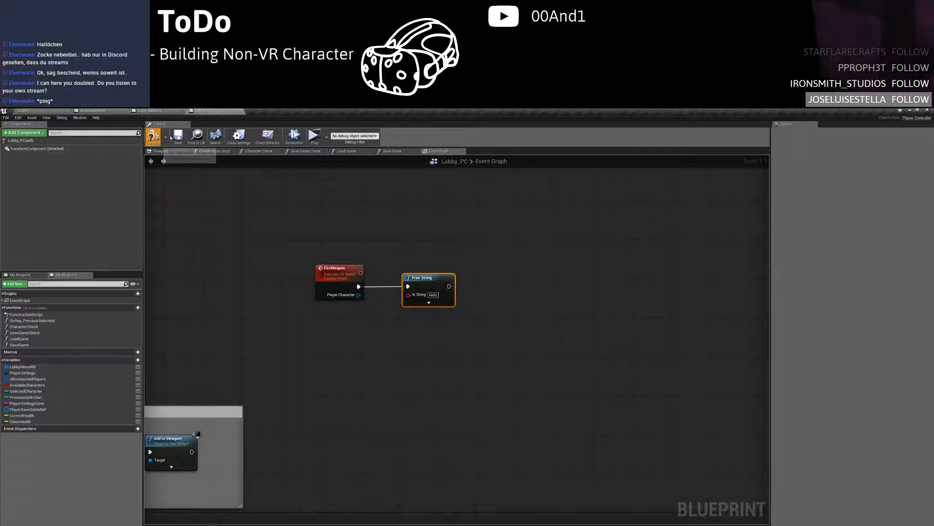
click(154, 136)
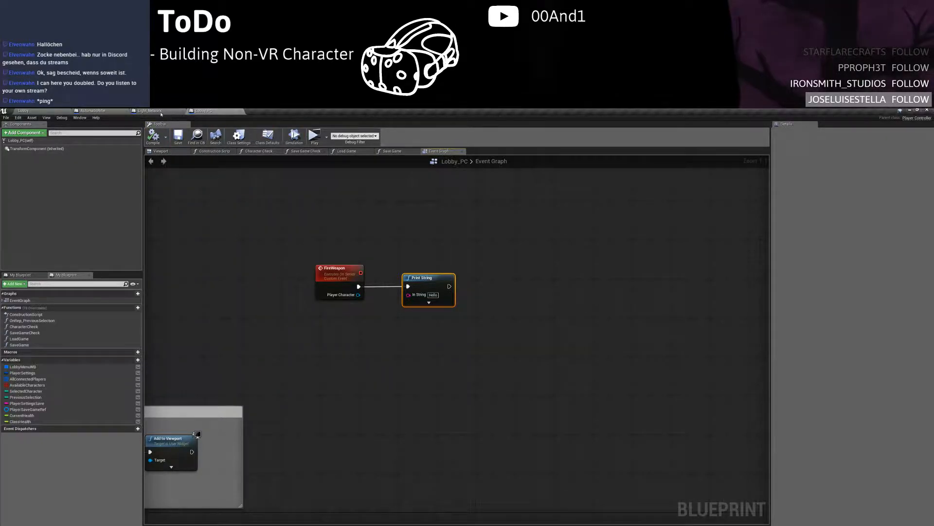
Play-test firing from the client with the lobby menu hidden, starting from Light_Network, and end the session
click(158, 111)
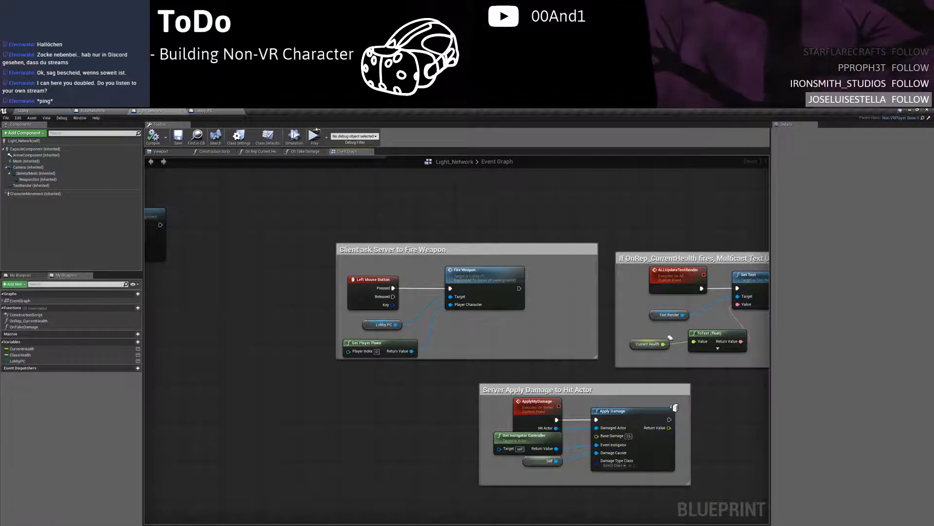
click(315, 135)
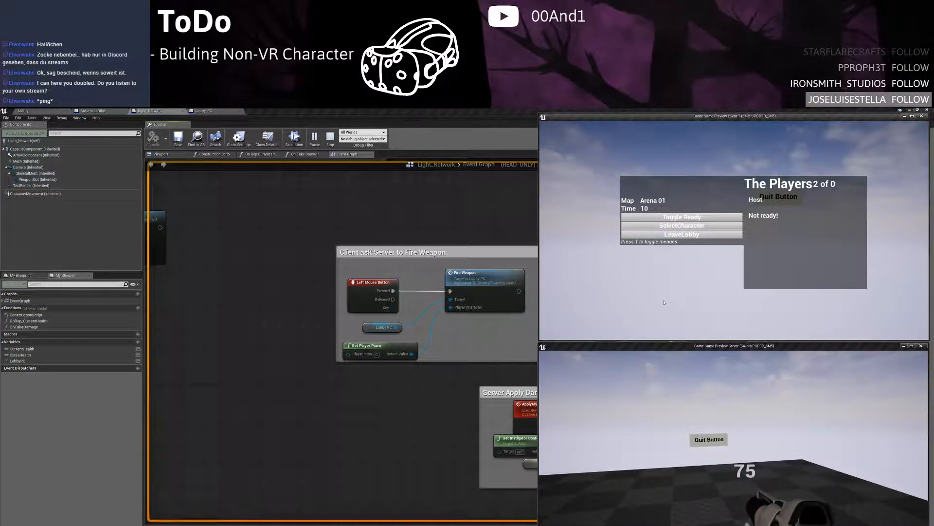
key(t)
key(t)
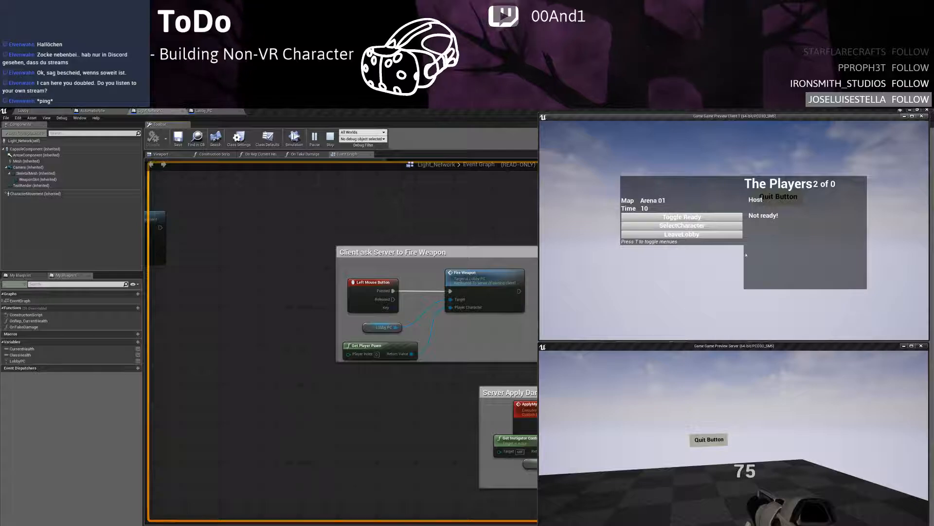
click(707, 226)
click(701, 228)
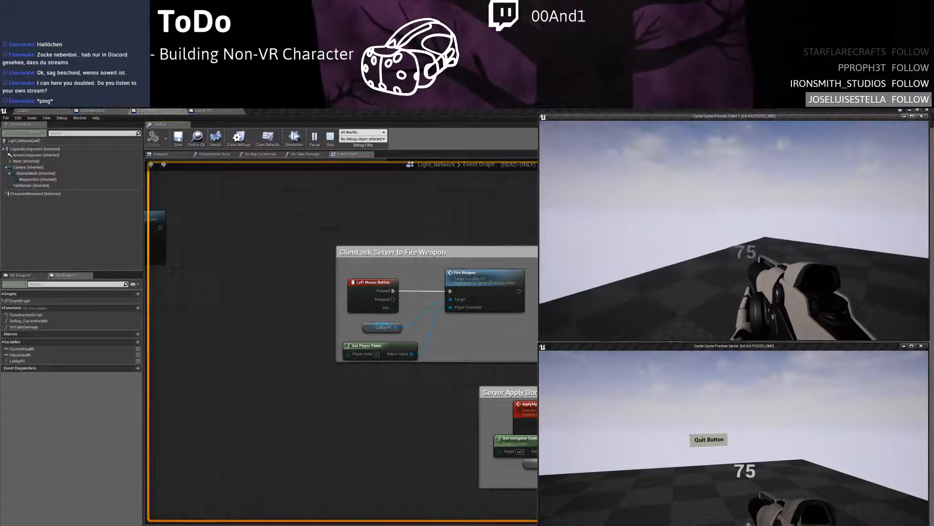
key(Escape)
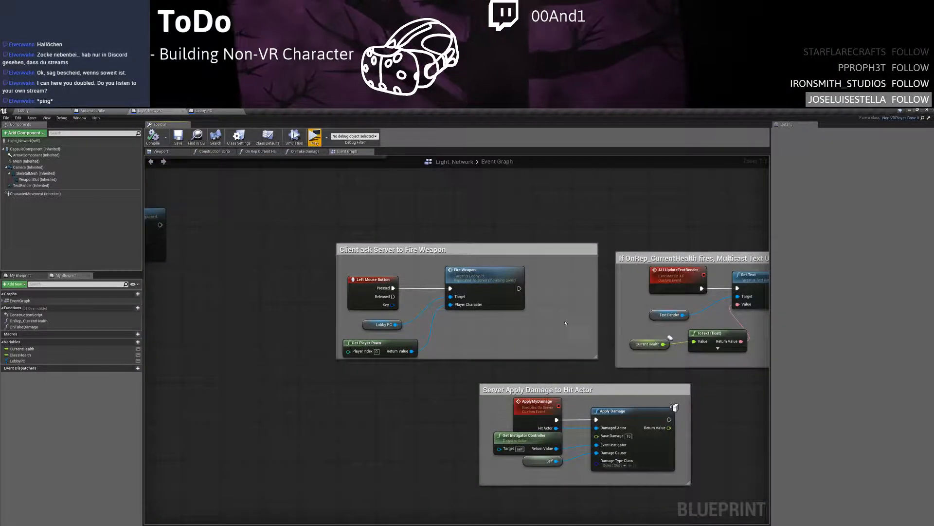
Try calling Light Network's Fire event from Lobby_PC's FireWeapon event, and delete the added Fire node
click(478, 278)
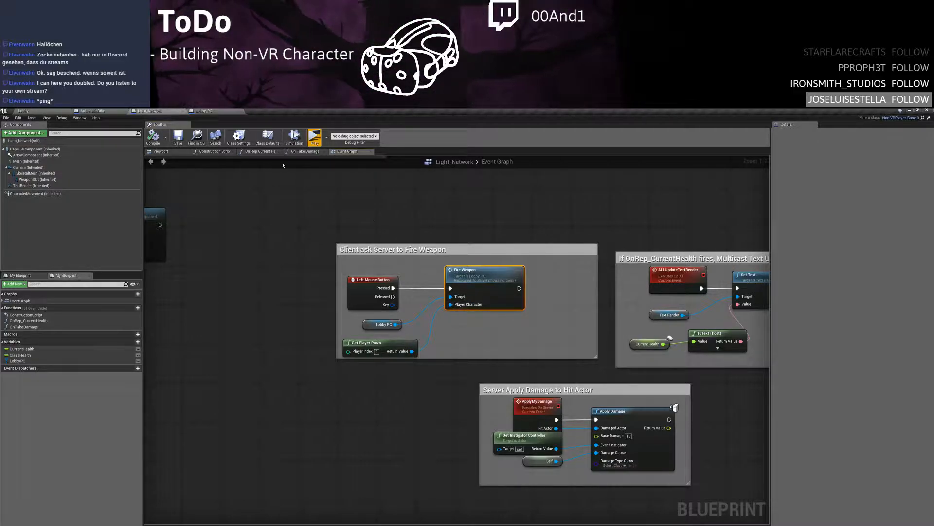
click(203, 110)
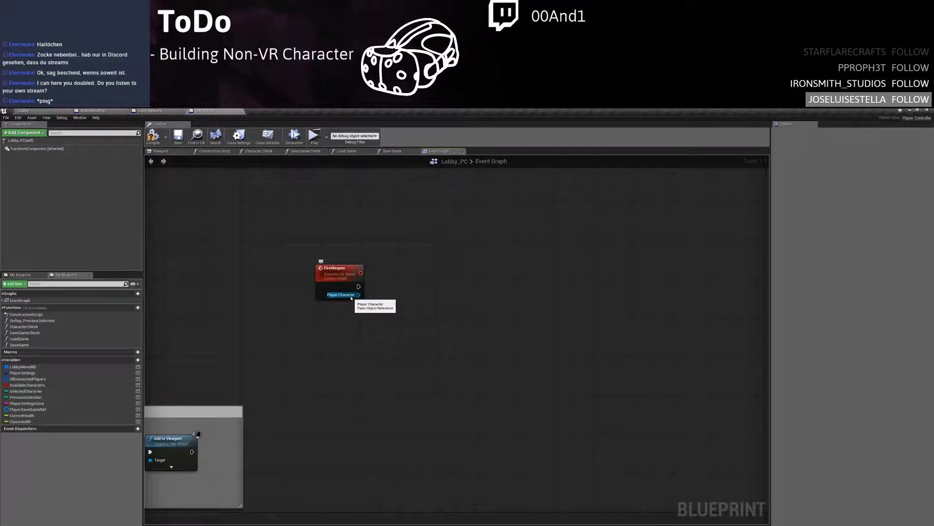
drag(426, 310, 426, 310)
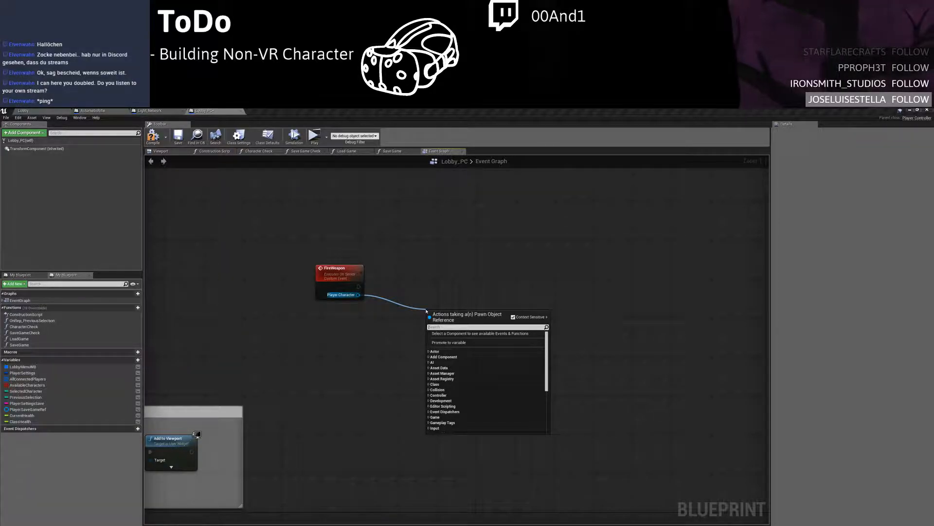
text(f)
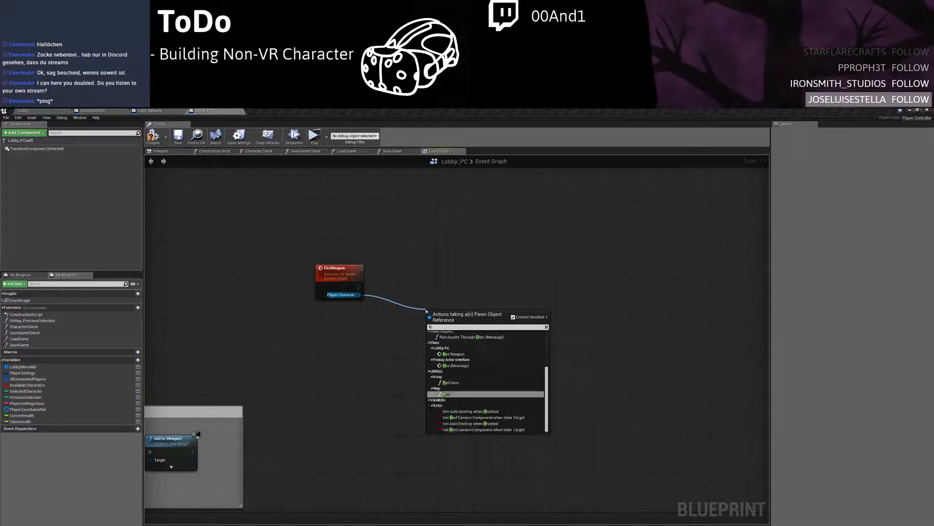
key(BackSpace)
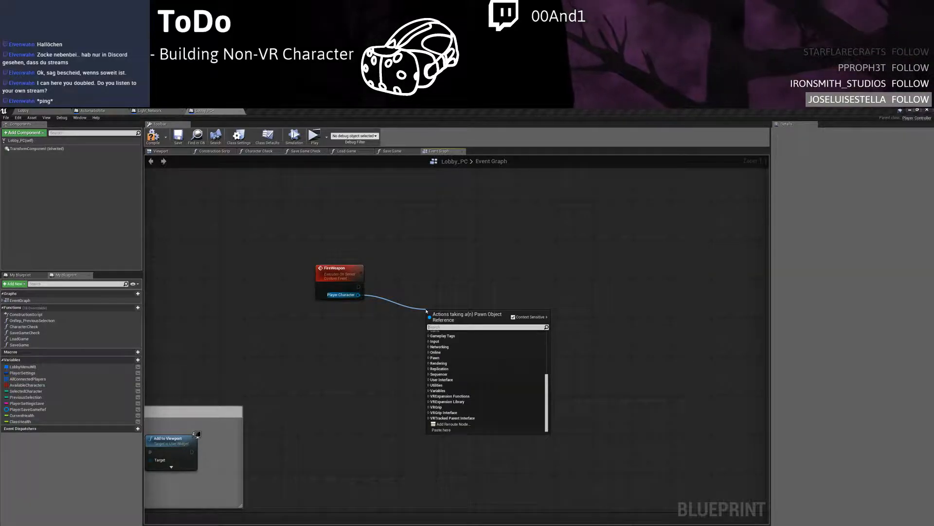
click(513, 316)
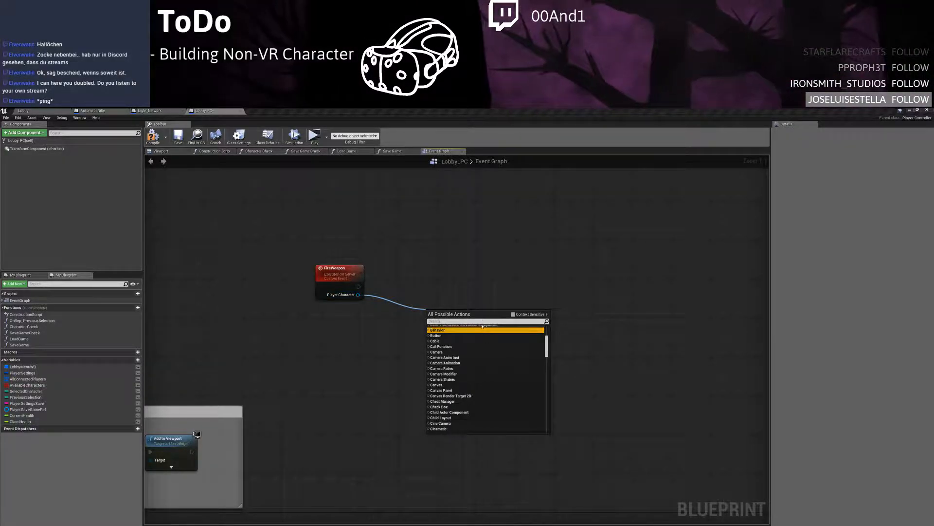
text(fire)
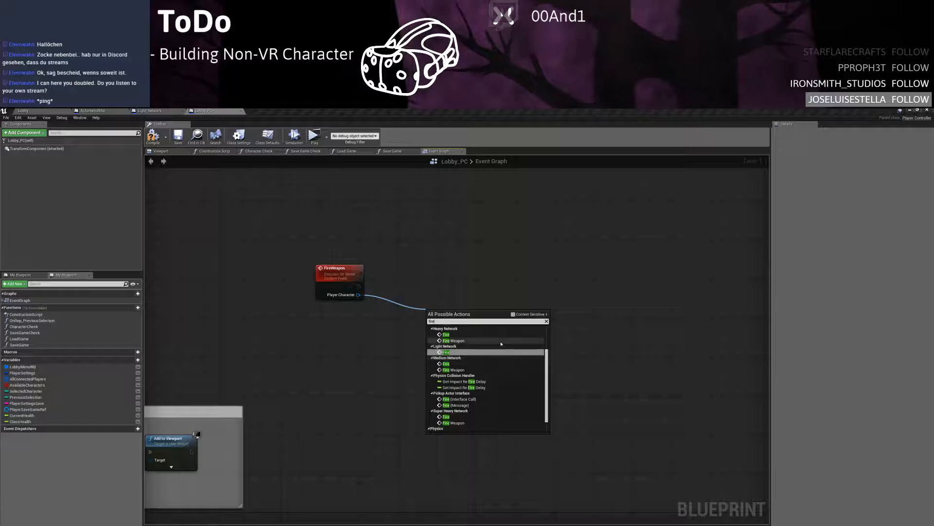
click(494, 354)
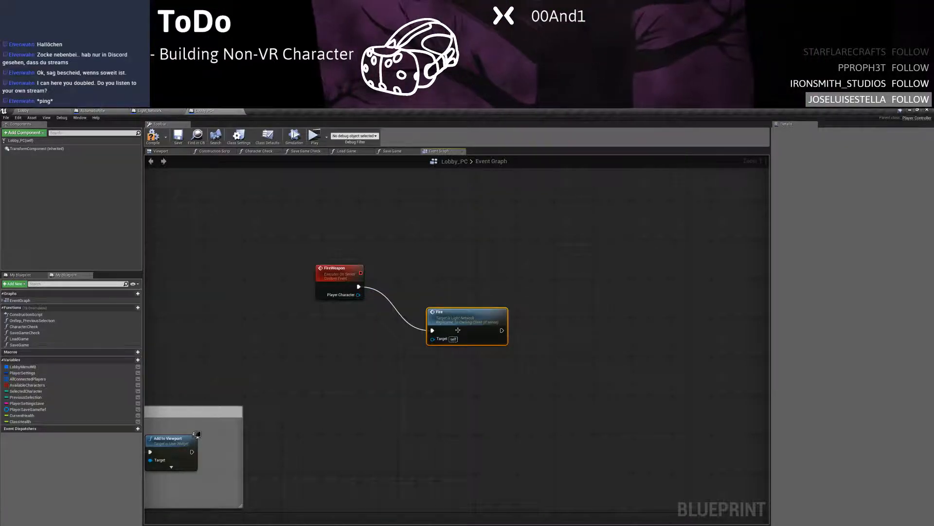
drag(460, 328, 476, 282)
drag(542, 254, 424, 315)
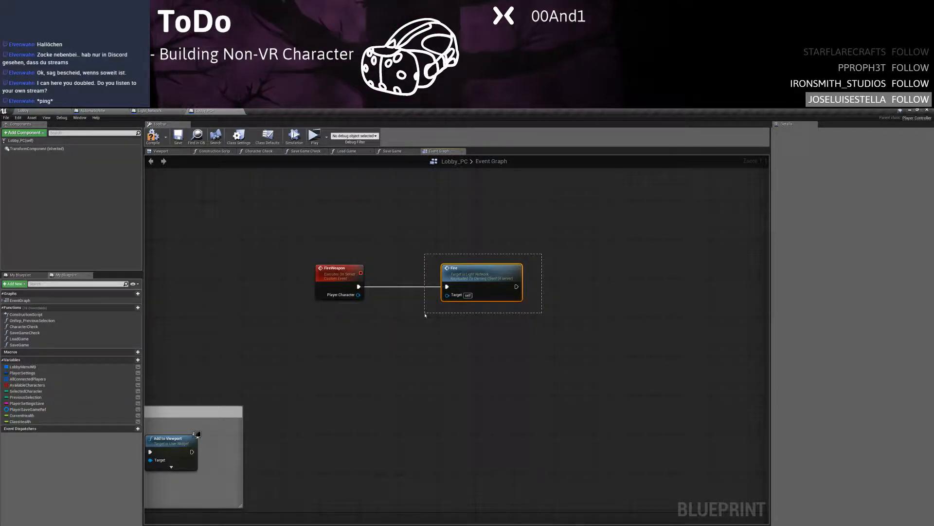
key(Delete)
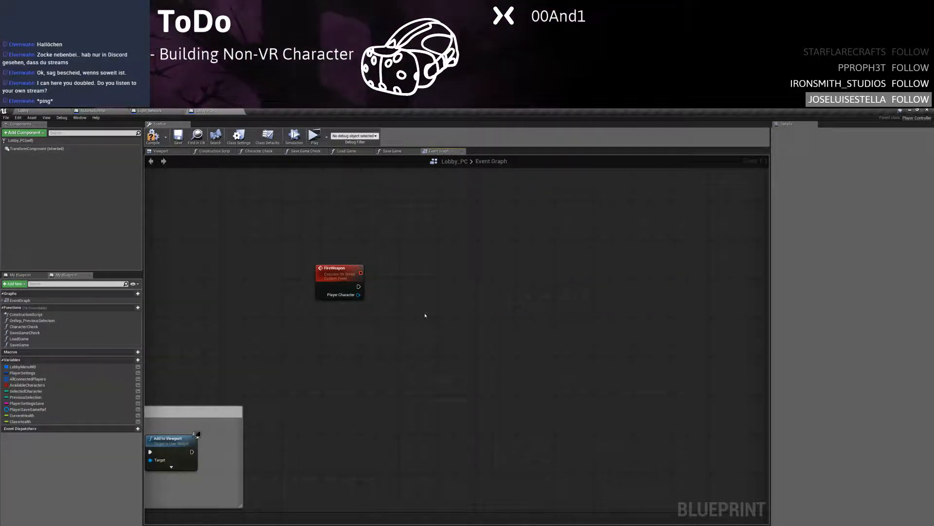
Check Lobby_PC's class settings and save the blueprint, returning to Light_Network
click(239, 137)
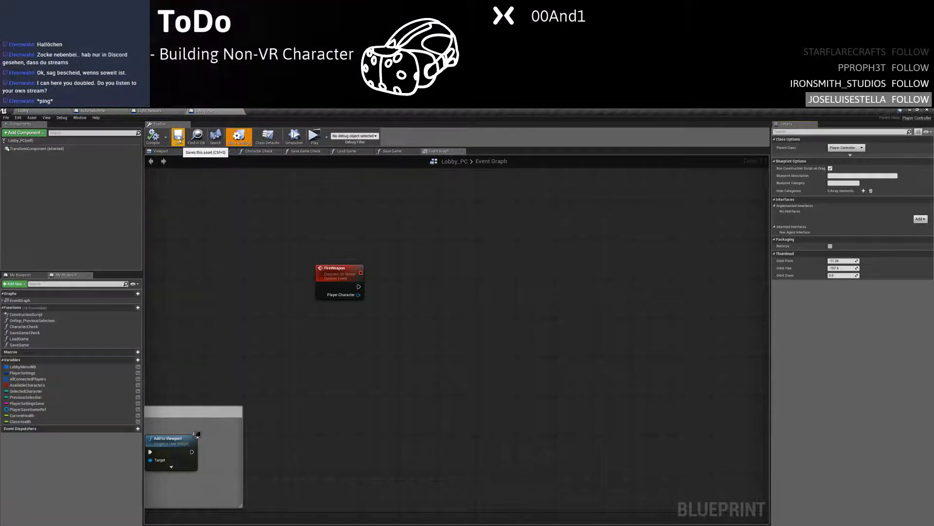
click(179, 137)
click(156, 112)
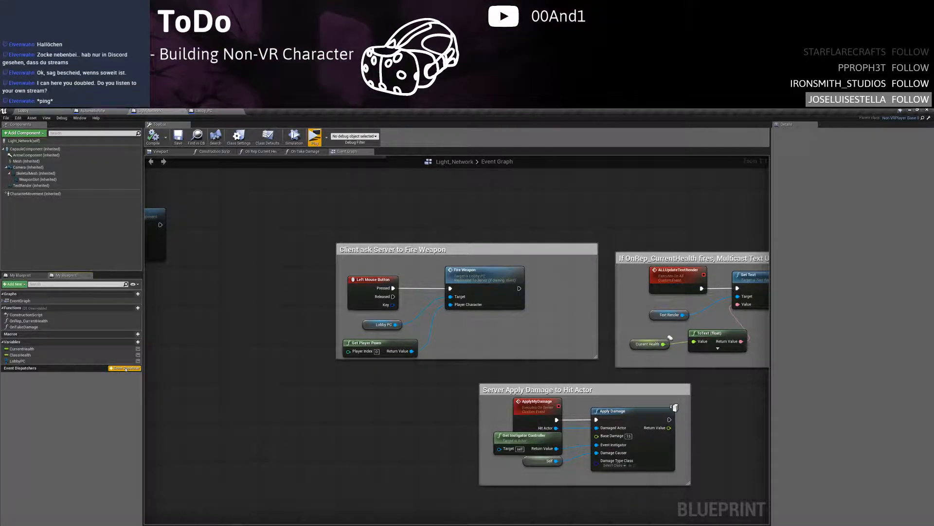
Switch to Chrome and search Google for "unreal engine event dispatcher" in a new tab
key(alt+Tab)
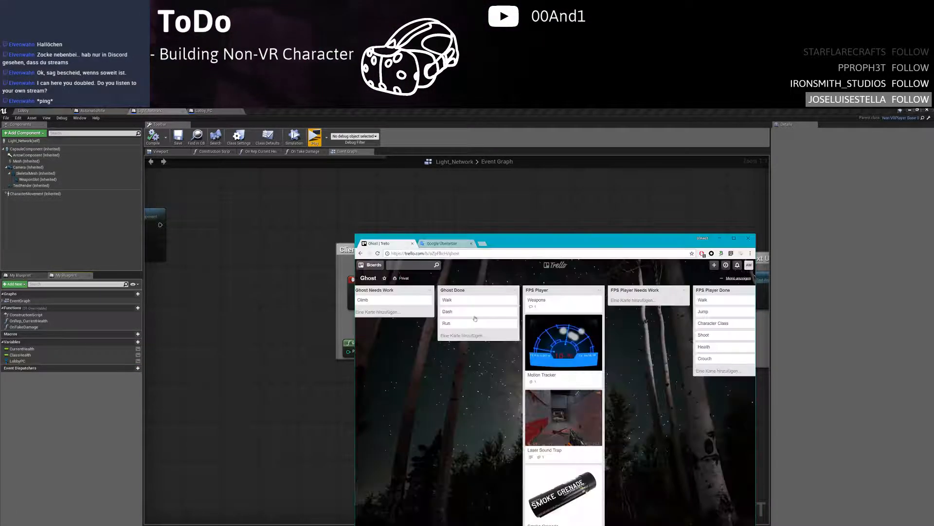
click(482, 243)
text(unreal )
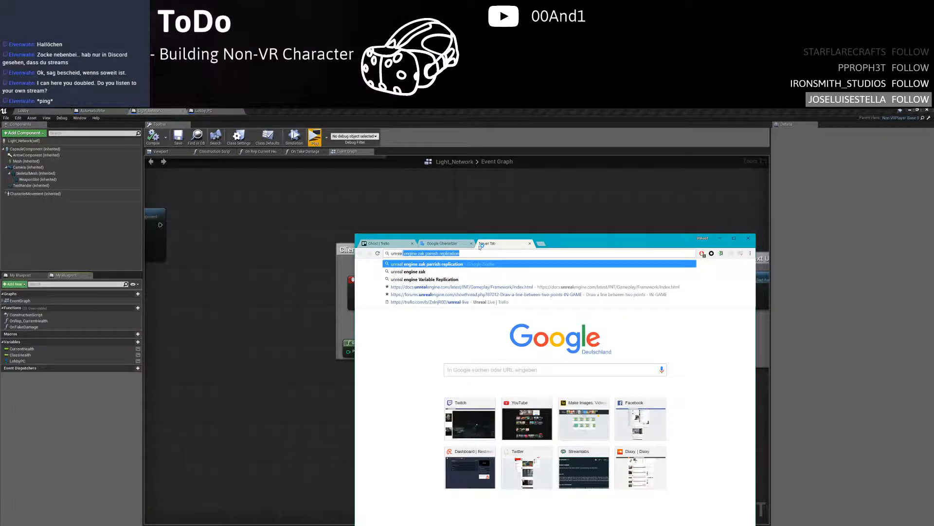
text(engine event dis)
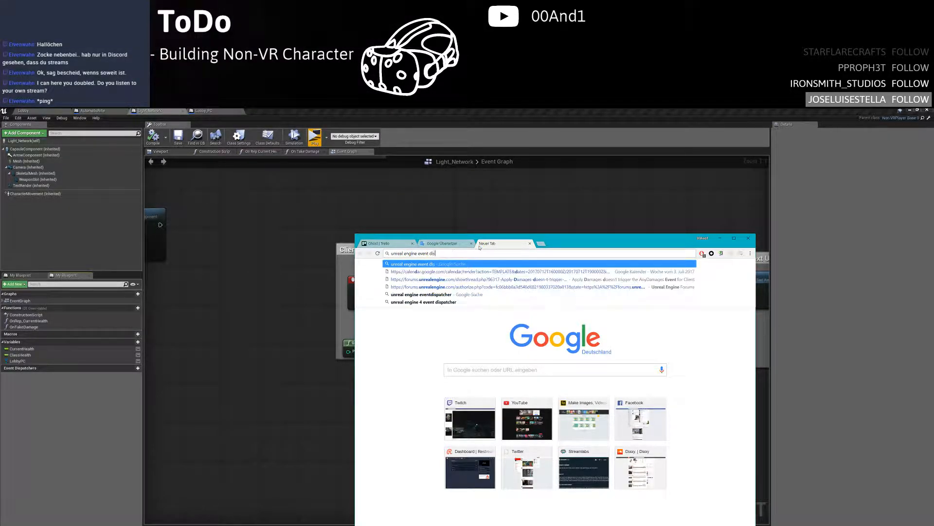
text(patcher)
key(Return)
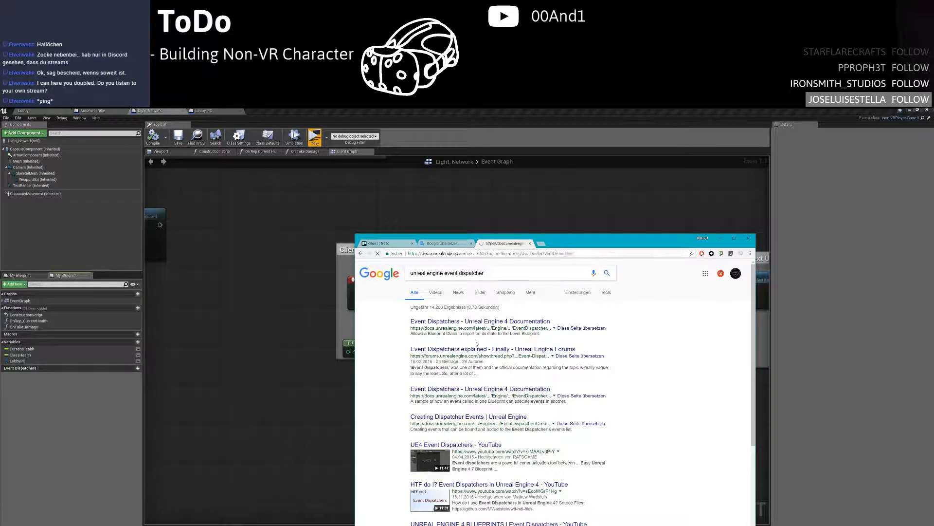
Open the forum thread "Event Dispatchers explained - Finally !" and read the section on open-ear event dispatchers
key(alt+Left)
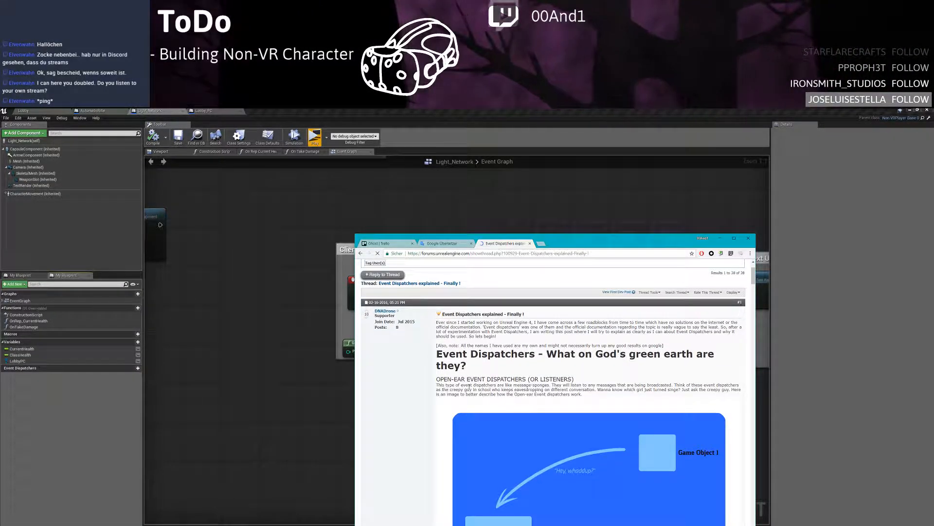
scroll(477, 386, down, 2)
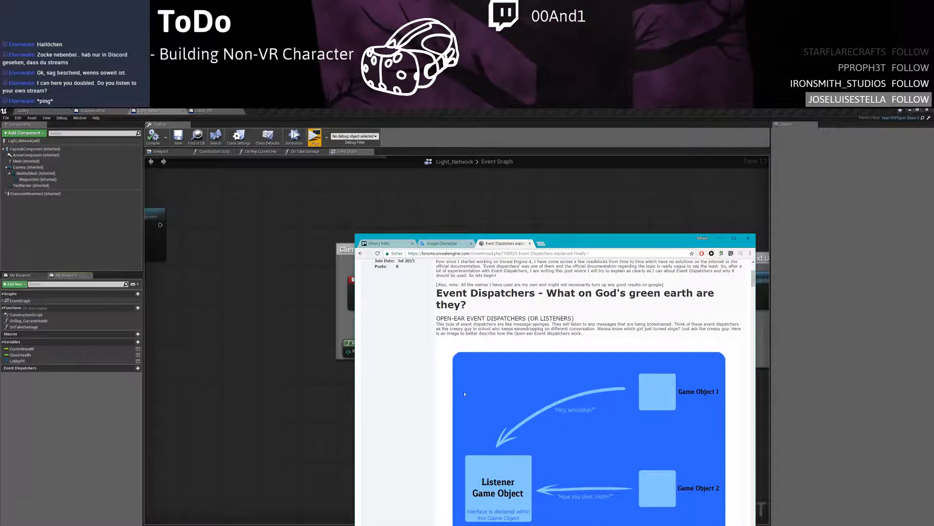
scroll(425, 396, down, 1)
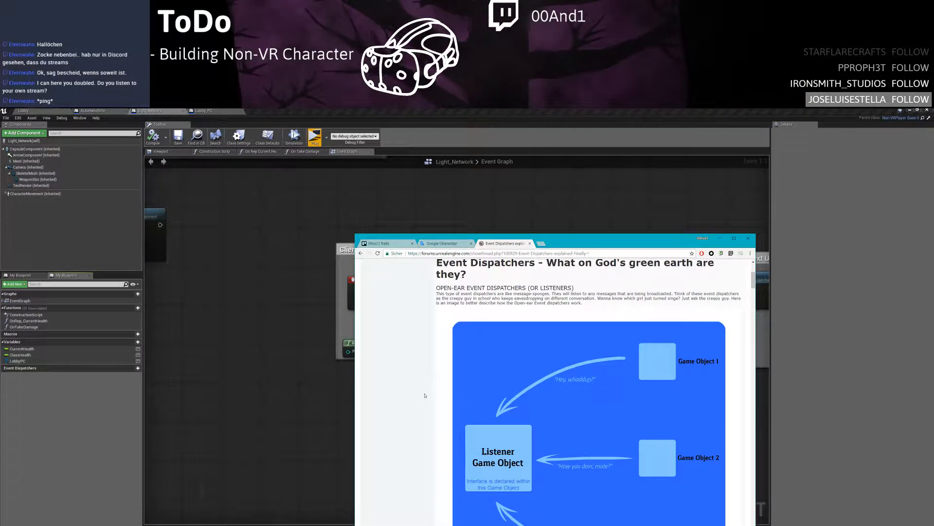
scroll(425, 396, down, 1)
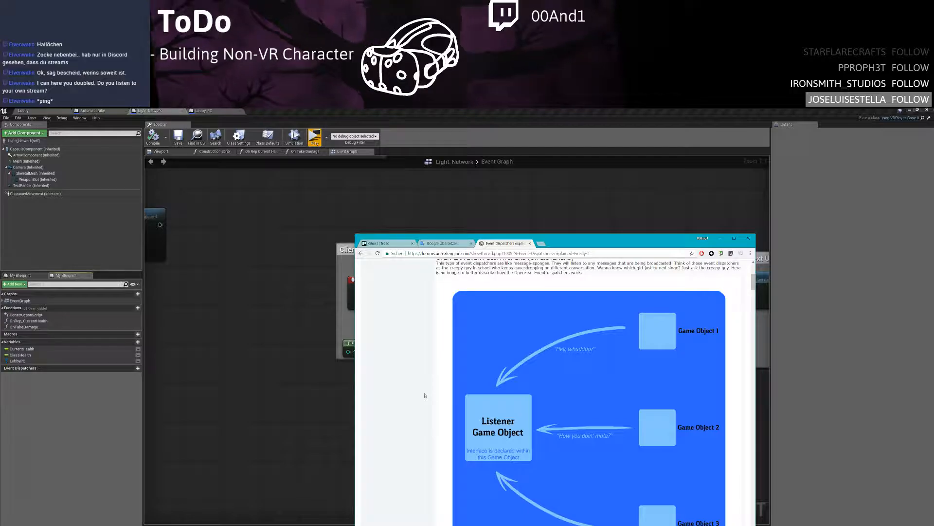